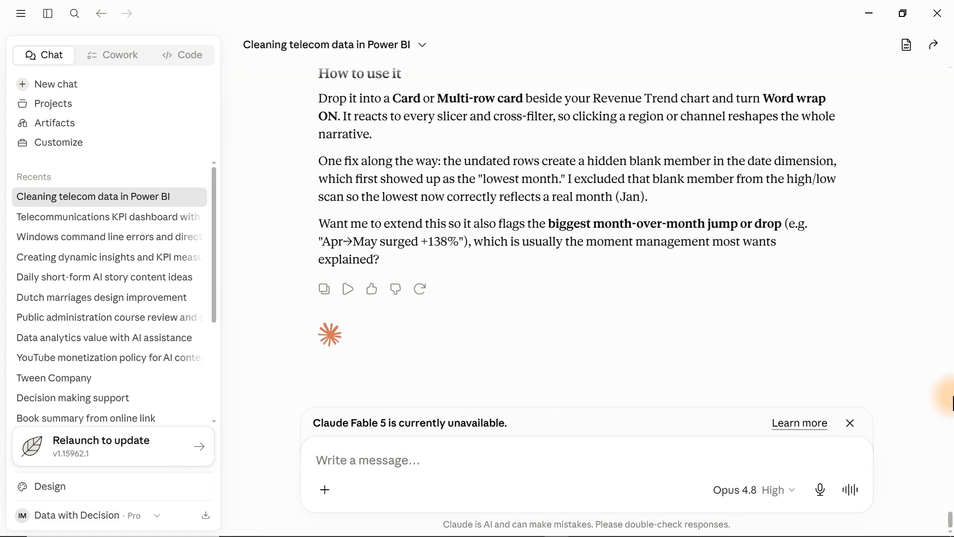
Step: Switch to the Telecom Dashboard report in Power BI and view Page 1, Page 2 and Page 3
{"action": "mouse_move", "coordinate": [825, 529]}
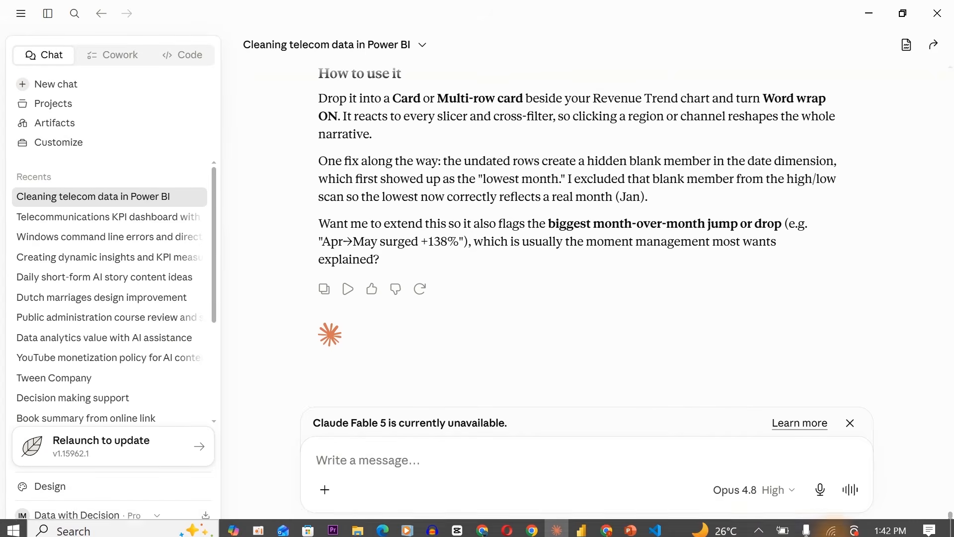
{"action": "left_click", "coordinate": [582, 526]}
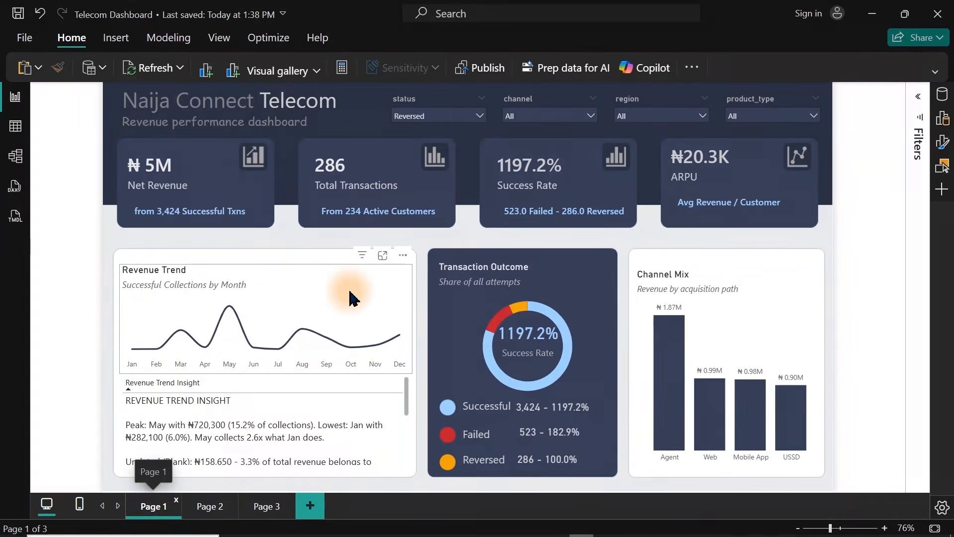
{"action": "left_click", "coordinate": [221, 507]}
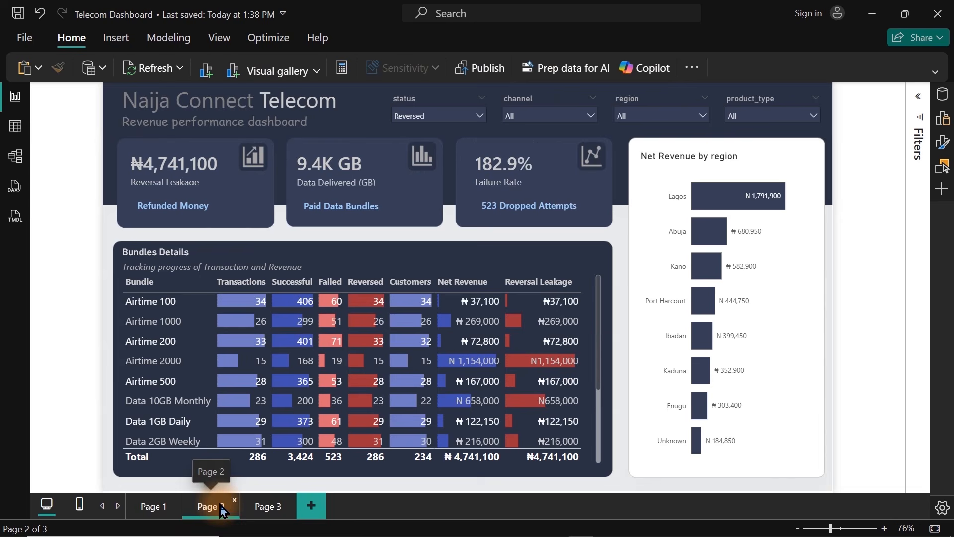
{"action": "left_click", "coordinate": [261, 508]}
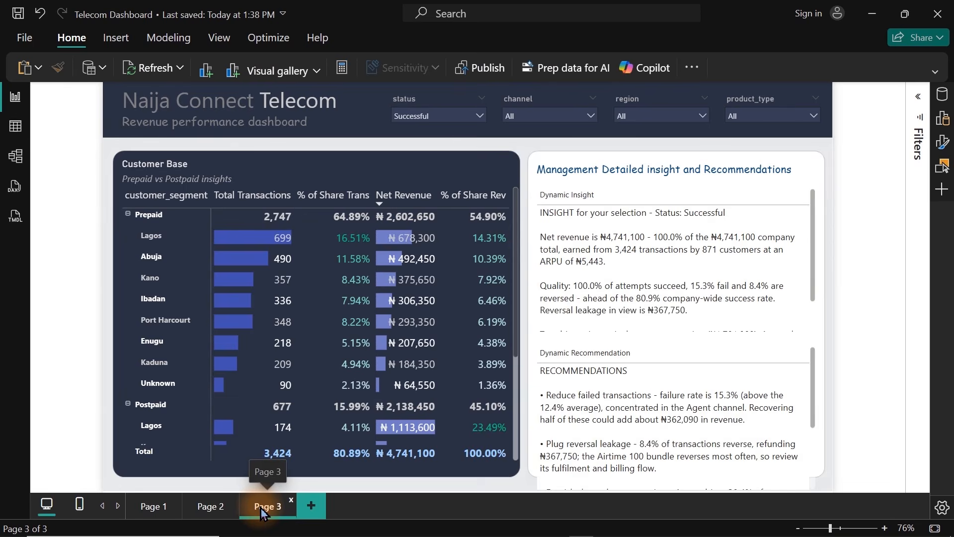
Step: Filter Page 3 by the Ibadan region and by Kaduna in turn, clear the region filter, and return to Page 2
{"action": "left_click", "coordinate": [669, 116]}
{"action": "left_click", "coordinate": [647, 168]}
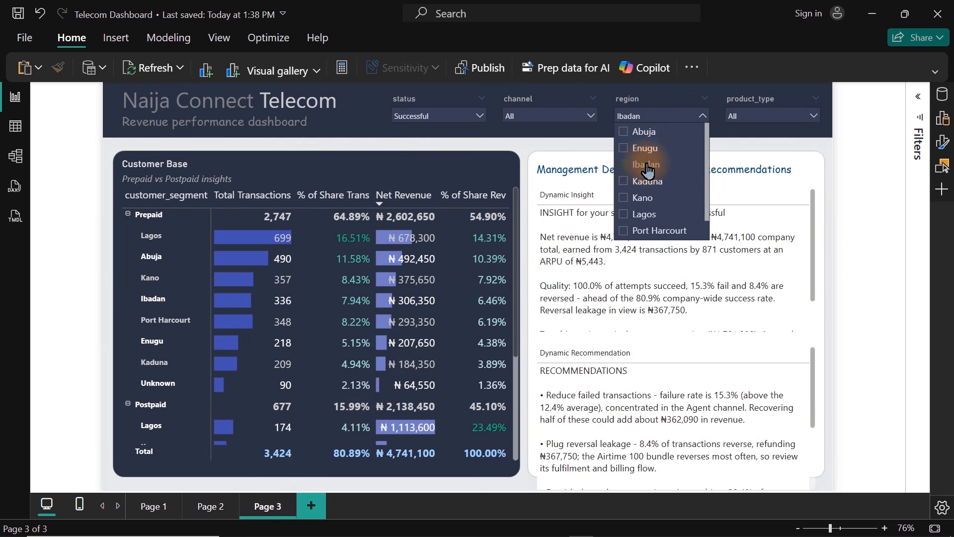
{"action": "left_click", "coordinate": [642, 183]}
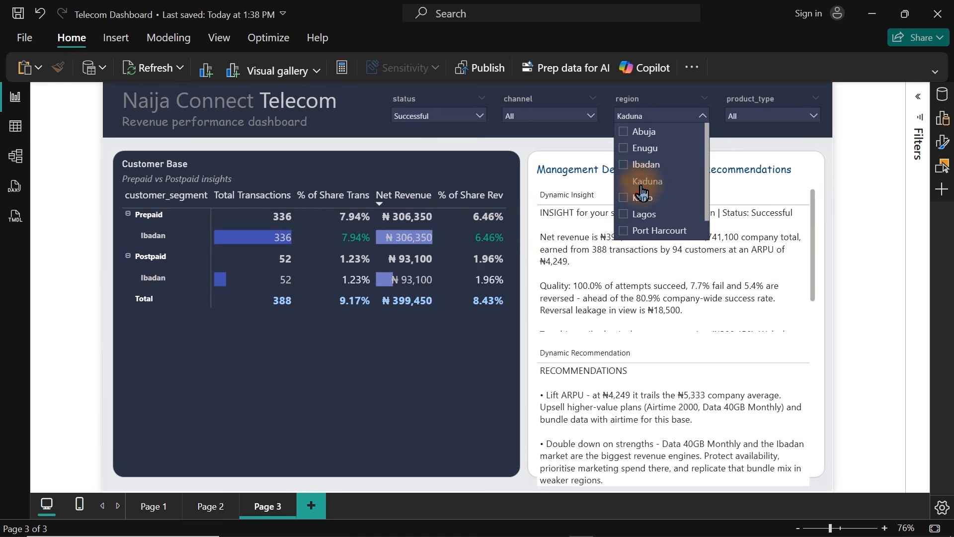
{"action": "left_click", "coordinate": [645, 185]}
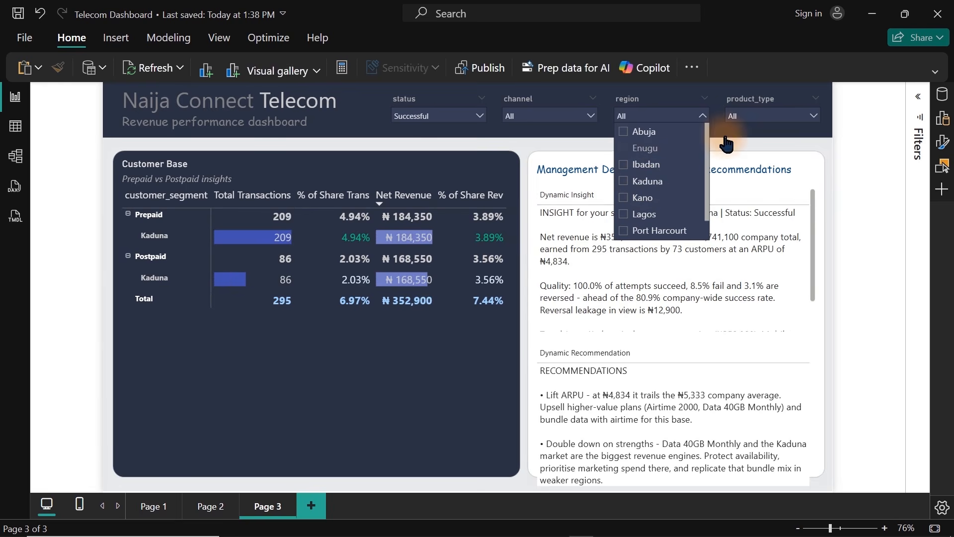
{"action": "left_click", "coordinate": [761, 112]}
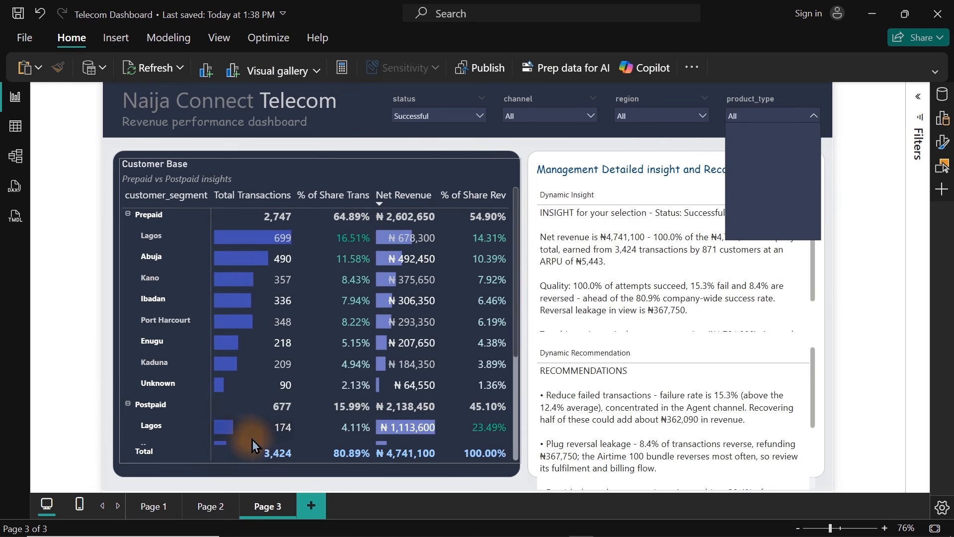
{"action": "left_click", "coordinate": [194, 509]}
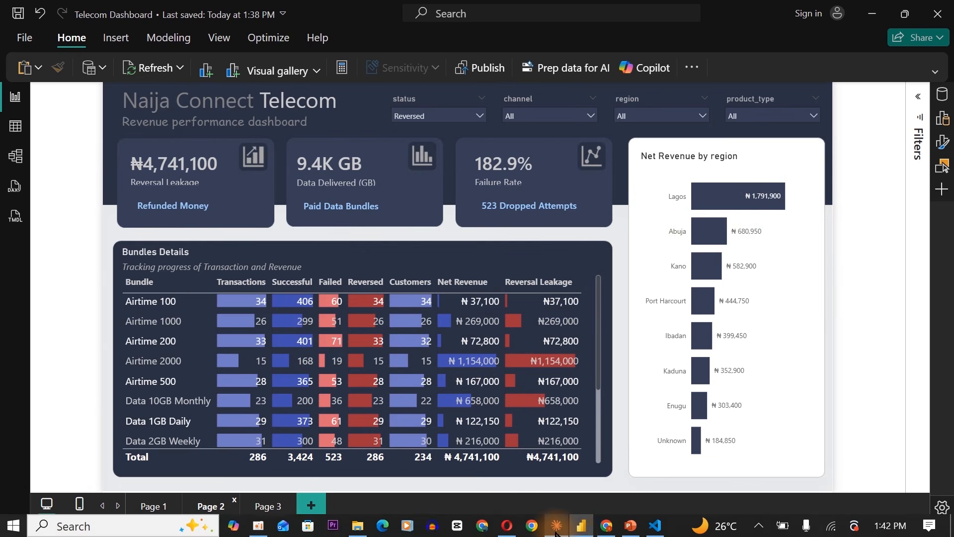
Step: Switch to Claude and review the "Cleaning telecom data in Power BI" conversation back to its early model-inspection messages
{"action": "left_click", "coordinate": [557, 525]}
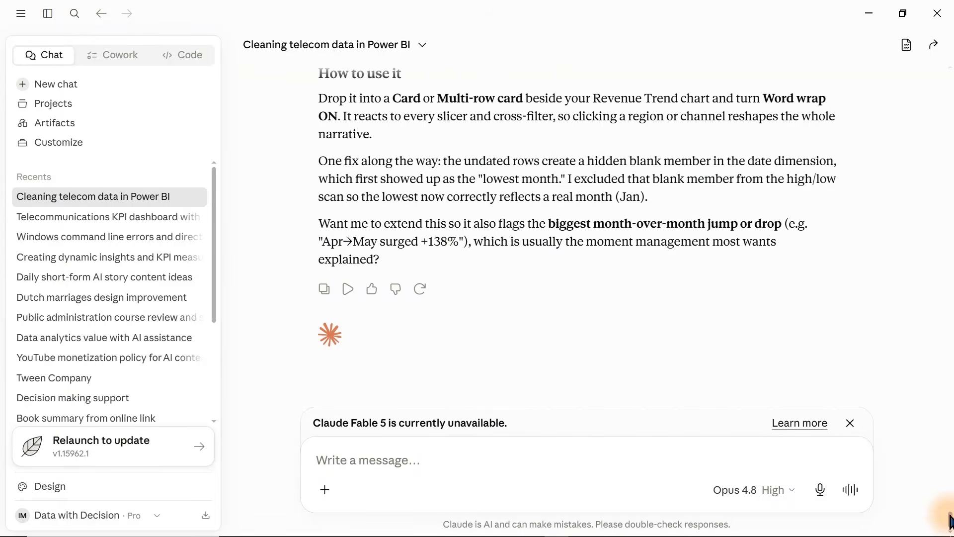
{"action": "scroll", "coordinate": [948, 510], "scroll_direction": "up", "scroll_amount": 5}
{"action": "scroll", "coordinate": [948, 509], "scroll_direction": "up", "scroll_amount": 20}
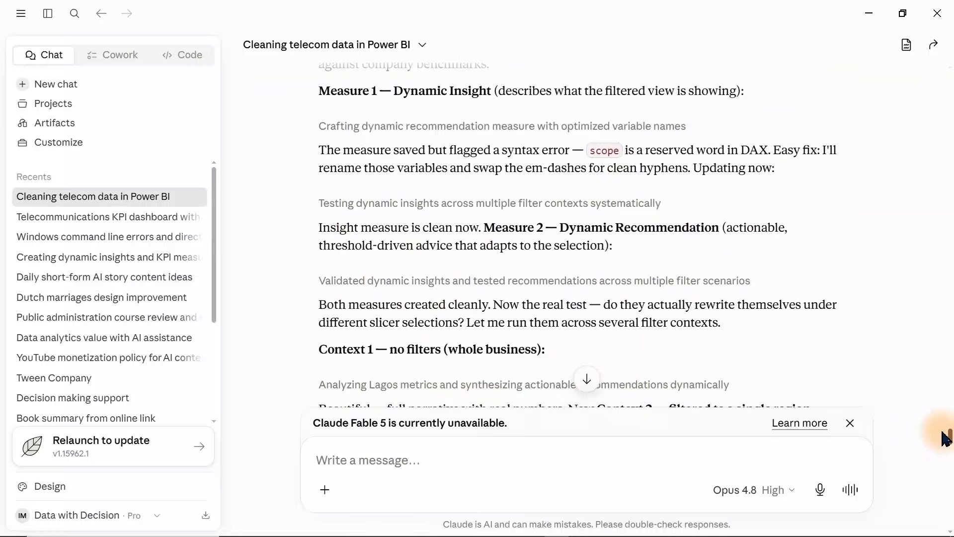
{"action": "scroll", "coordinate": [942, 329], "scroll_direction": "up", "scroll_amount": 1}
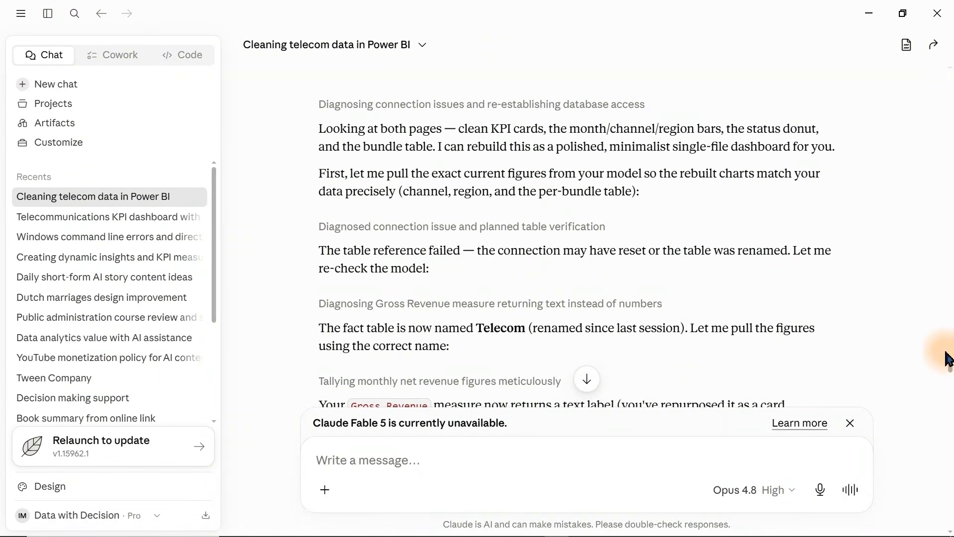
{"action": "scroll", "coordinate": [950, 355], "scroll_direction": "up", "scroll_amount": 3}
{"action": "left_click_drag", "start_coordinate": [950, 356], "coordinate": [949, 91]}
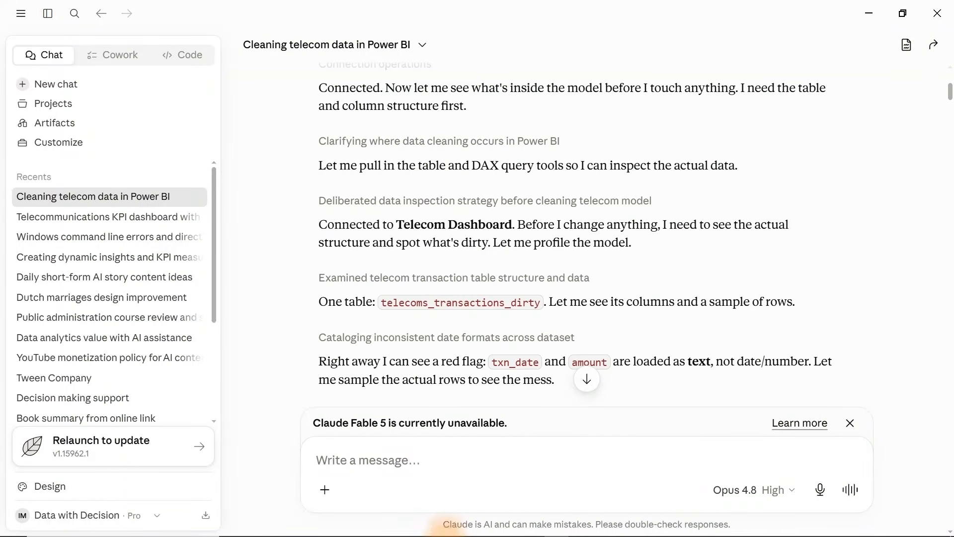
Step: Switch to the telecoms_transactions_dirty workbook in Excel, examine its raw dates, amounts and the Claude add-in, and minimize the Excel and folder windows
{"action": "left_click", "coordinate": [445, 527]}
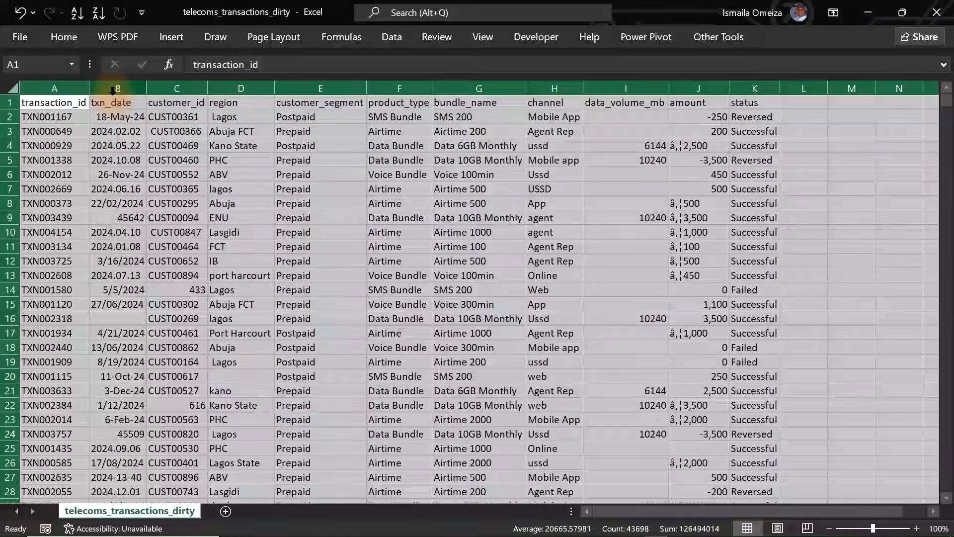
{"action": "left_click", "coordinate": [128, 174]}
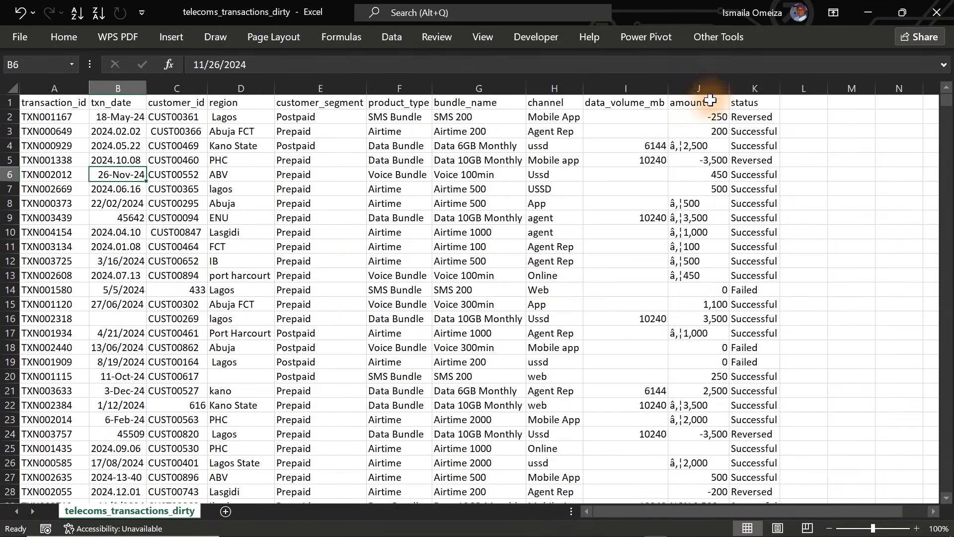
{"action": "left_click_drag", "start_coordinate": [698, 146], "coordinate": [700, 350]}
{"action": "left_click", "coordinate": [595, 293]}
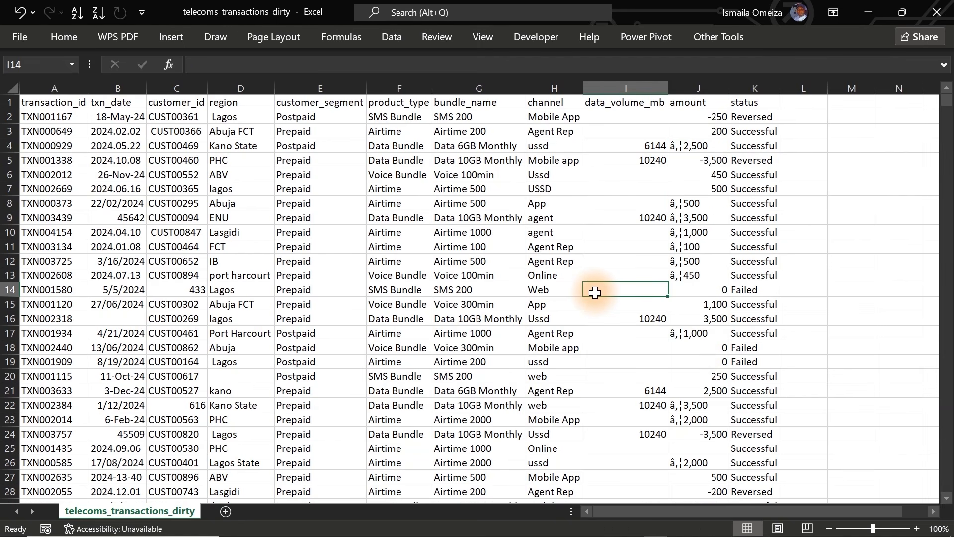
{"action": "left_click", "coordinate": [63, 42]}
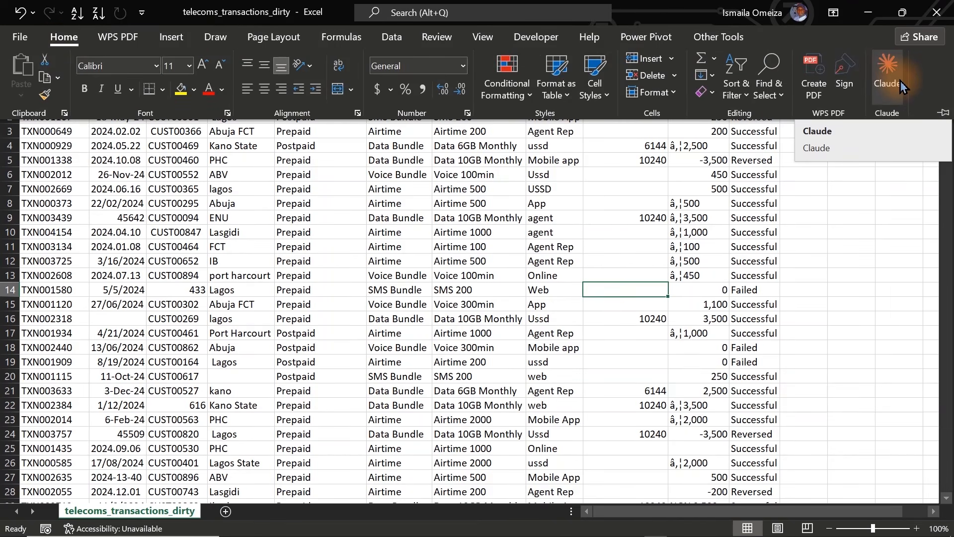
{"action": "left_click", "coordinate": [868, 12]}
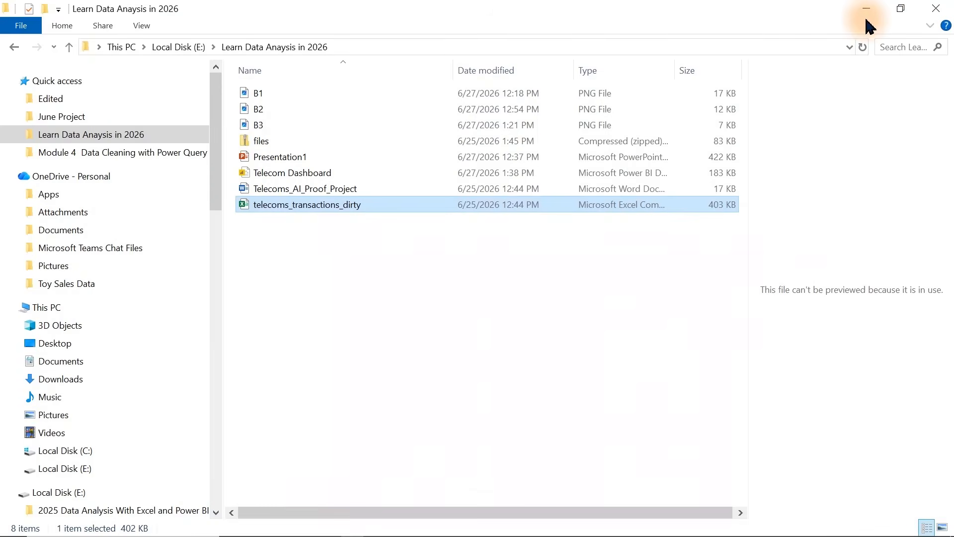
{"action": "left_click", "coordinate": [866, 8]}
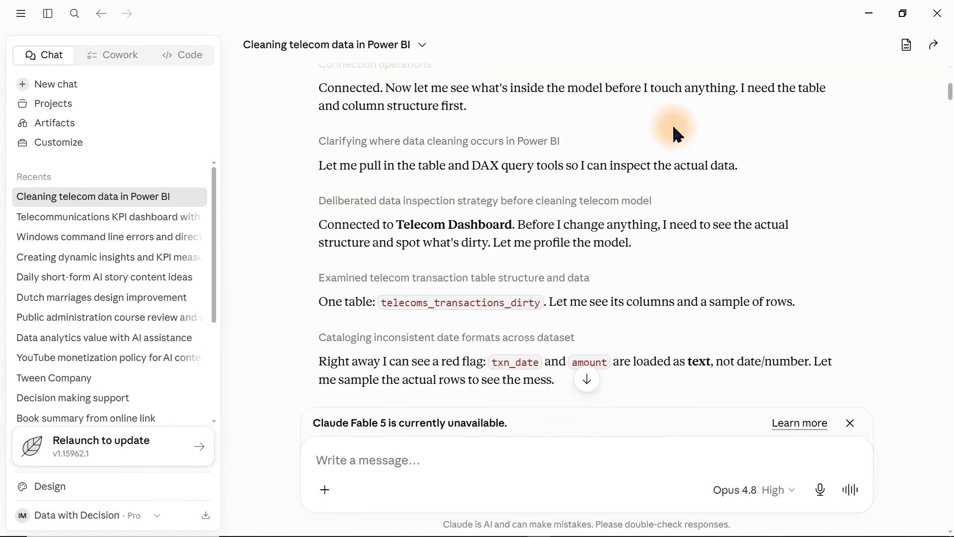
Step: Switch to the Power BI report and show Page 1 of the dashboard
{"action": "mouse_move", "coordinate": [596, 522]}
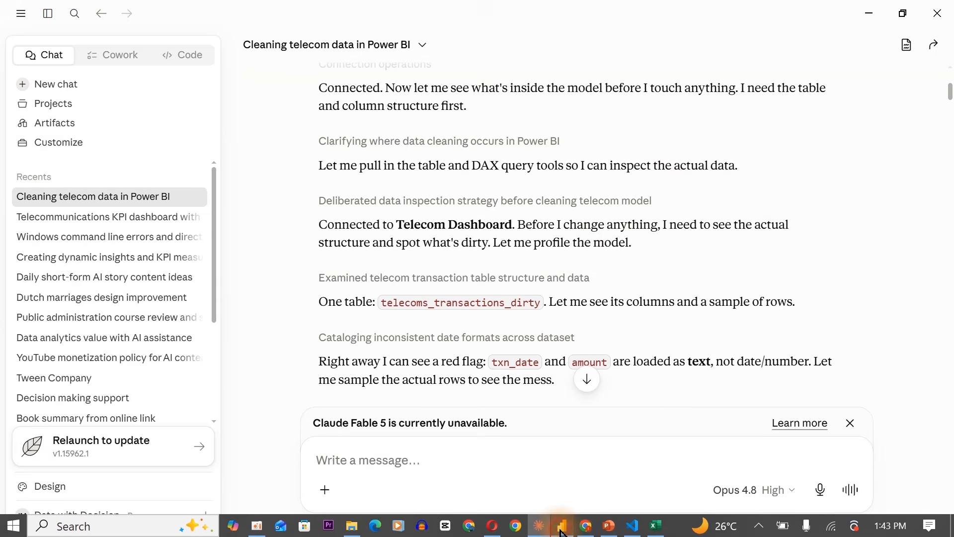
{"action": "left_click", "coordinate": [561, 529]}
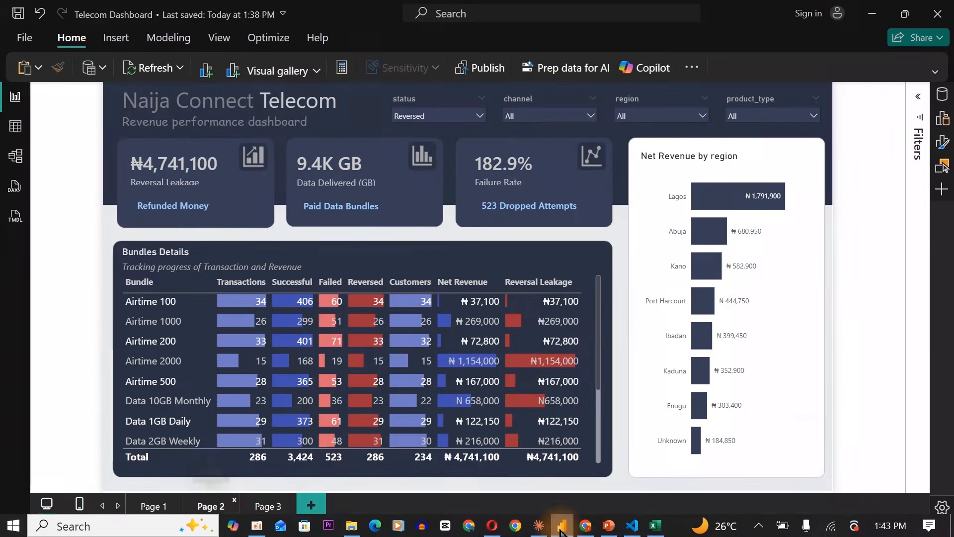
{"action": "left_click", "coordinate": [154, 505]}
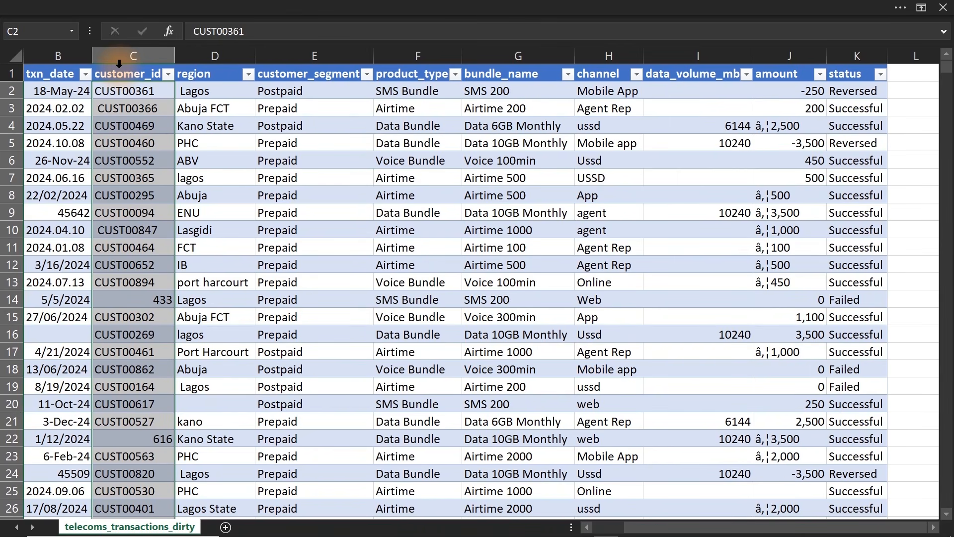
Step: Examine the txn_date and amount columns of the transactions table in Excel for inconsistent formats
{"action": "left_click", "coordinate": [53, 57]}
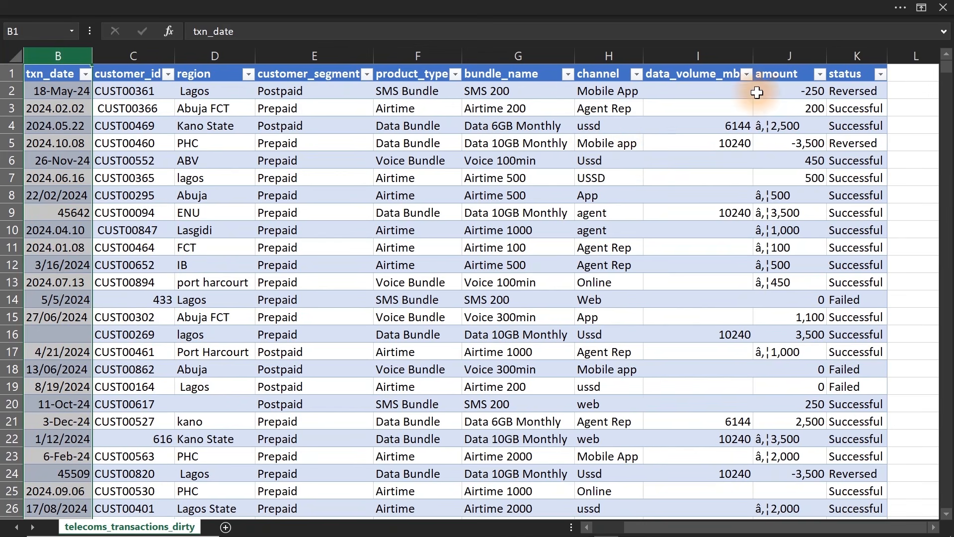
{"action": "left_click", "coordinate": [776, 61]}
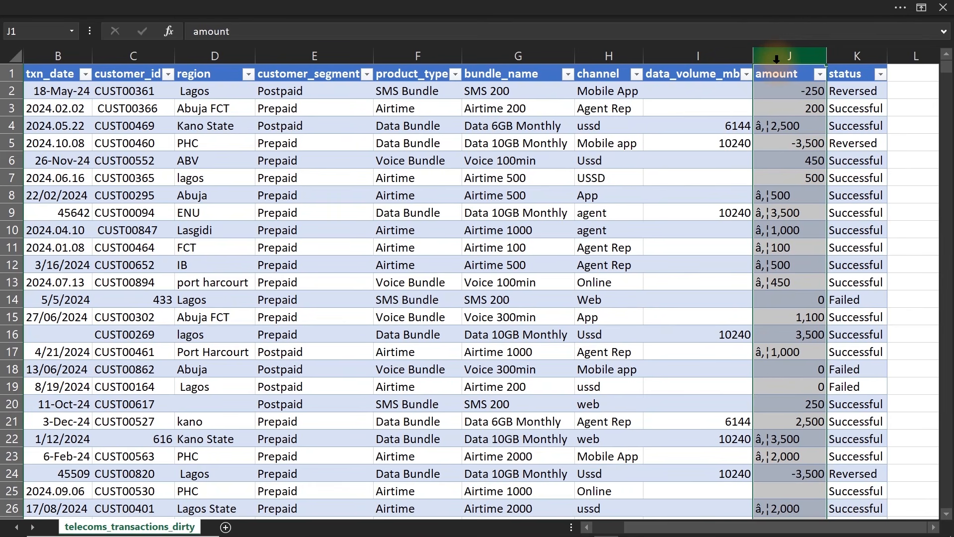
Step: Switch to VS Code to view the Power BI Modeling MCP Server extension, and to Claude's new chat screen
{"action": "mouse_move", "coordinate": [646, 534]}
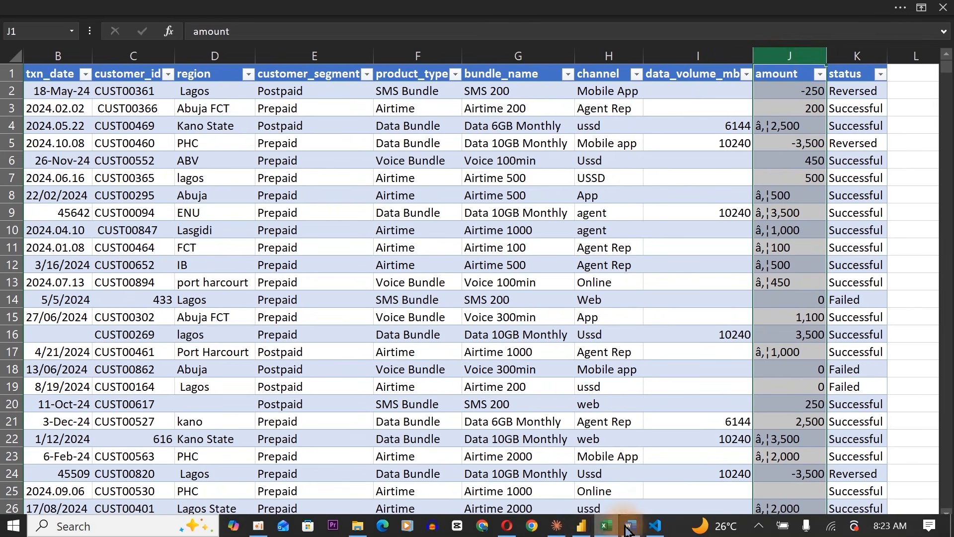
{"action": "left_click", "coordinate": [653, 530]}
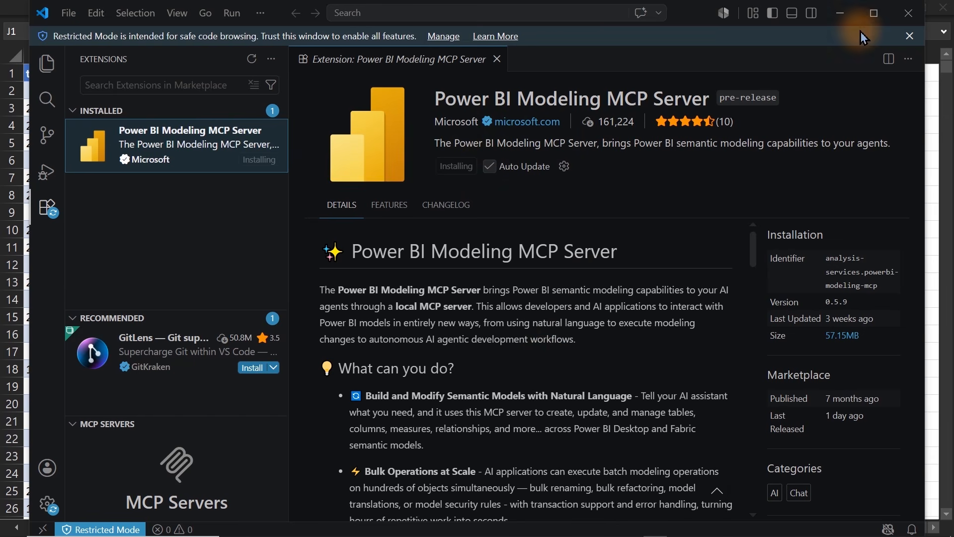
{"action": "mouse_move", "coordinate": [504, 533]}
{"action": "left_click", "coordinate": [557, 525]}
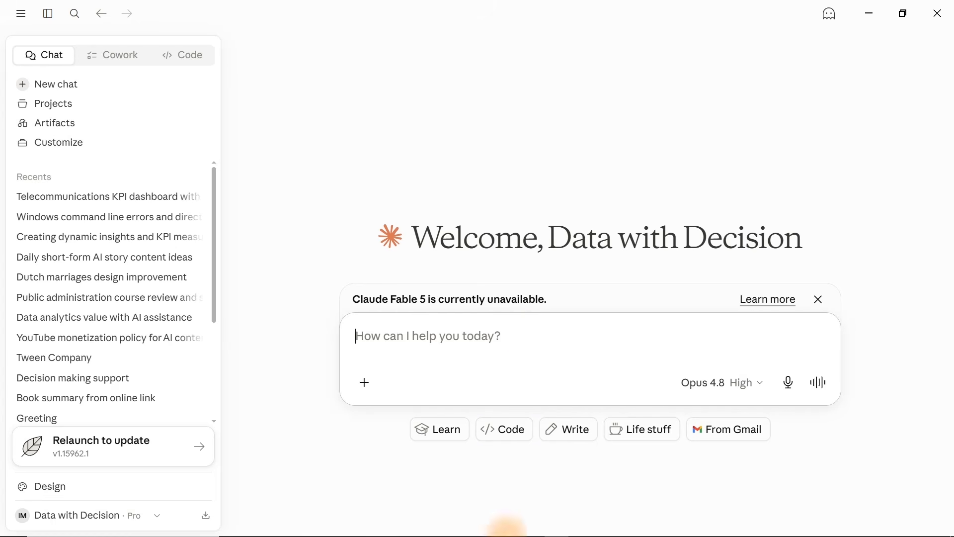
Step: Switch to Power BI and open the telecoms_transactions_dirty table's query for editing in Power Query
{"action": "mouse_move", "coordinate": [507, 532]}
{"action": "left_click", "coordinate": [580, 527]}
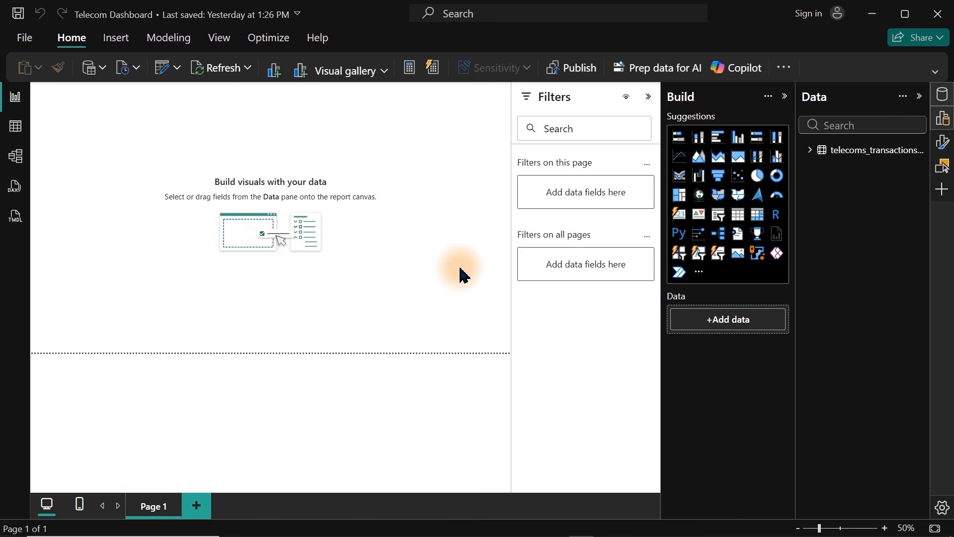
{"action": "left_click", "coordinate": [919, 151]}
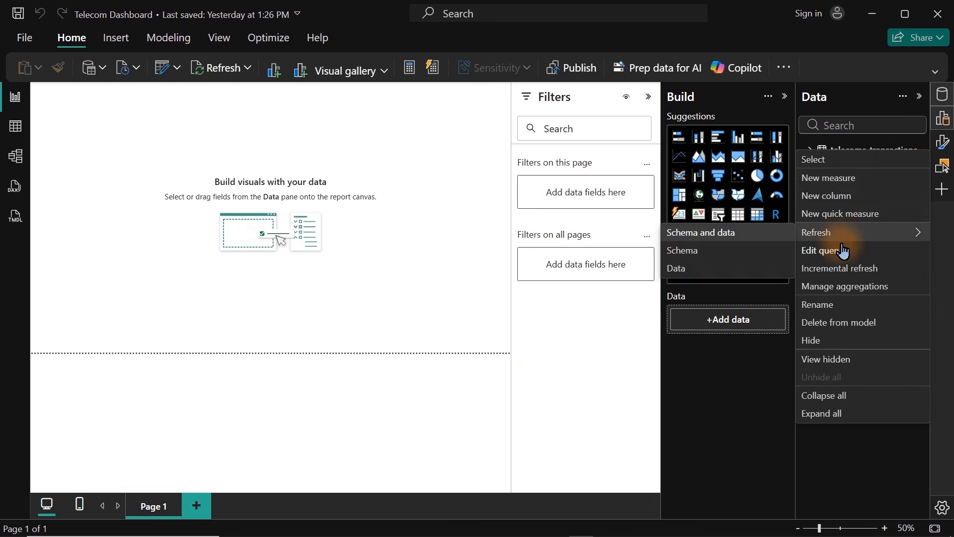
{"action": "left_click", "coordinate": [822, 259]}
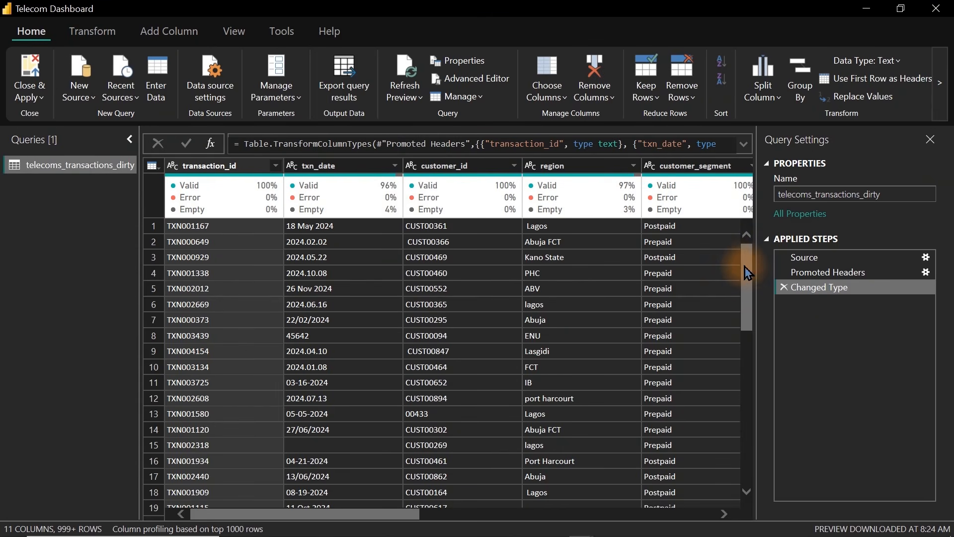
Step: Check the column quality and profile settings, and examine the transaction_id and txn_date profiles and the column quality through status
{"action": "left_click", "coordinate": [231, 31]}
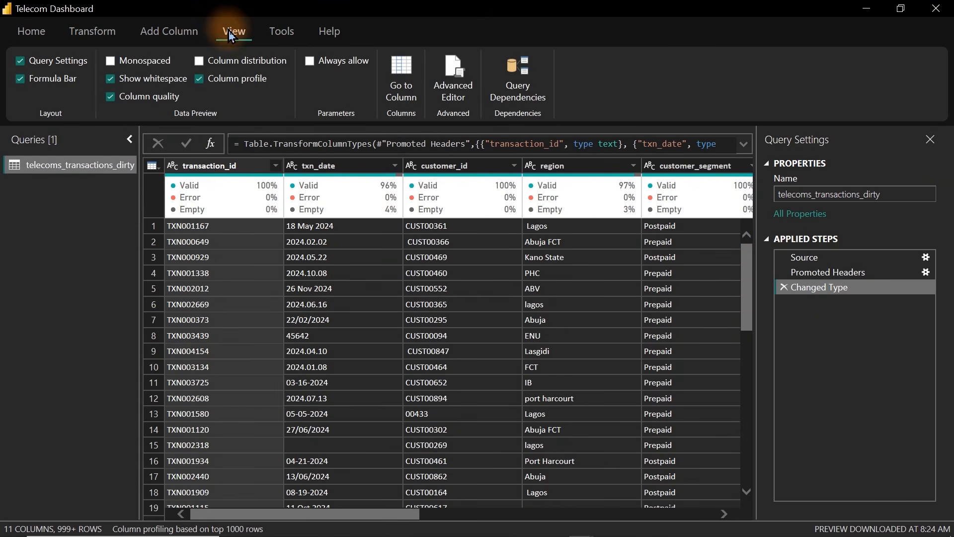
{"action": "left_click", "coordinate": [124, 98]}
{"action": "left_click", "coordinate": [124, 97]}
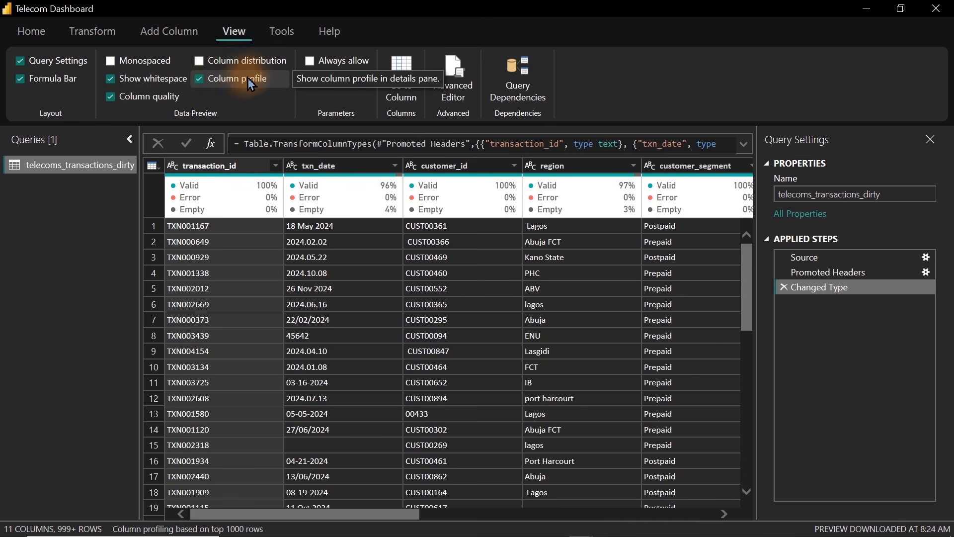
{"action": "left_click", "coordinate": [228, 167]}
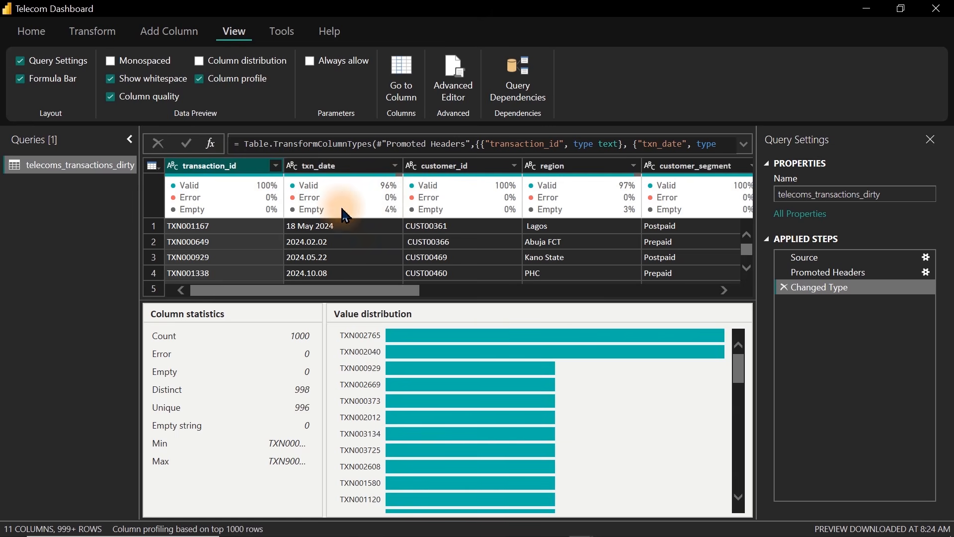
{"action": "left_click", "coordinate": [323, 169]}
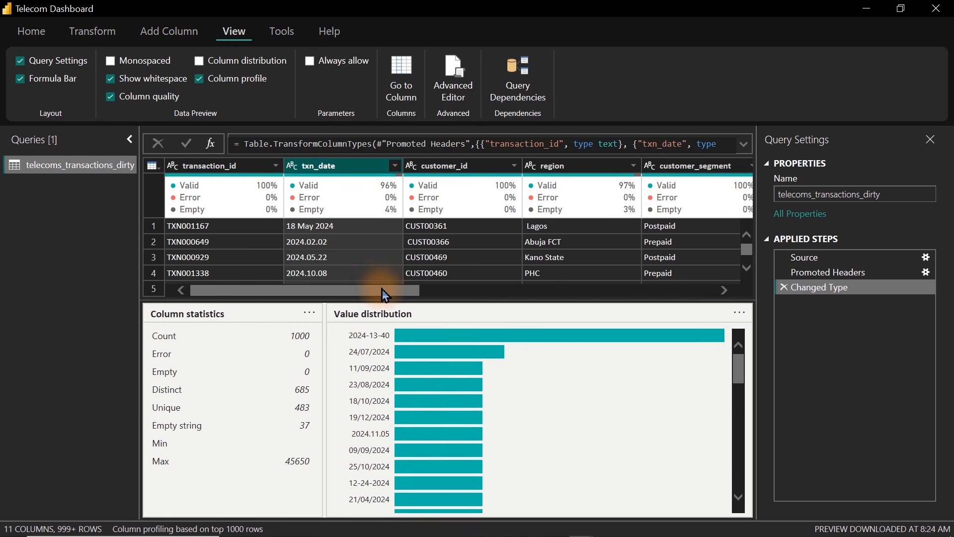
{"action": "left_click_drag", "start_coordinate": [382, 289], "coordinate": [679, 288]}
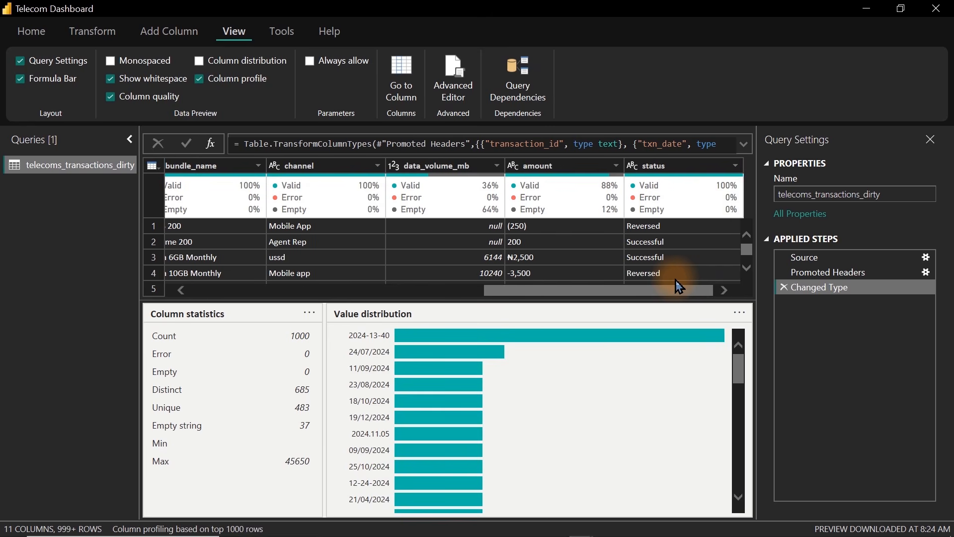
Step: Turn off the column quality and column profile displays in the Power Query preview
{"action": "left_click", "coordinate": [112, 101]}
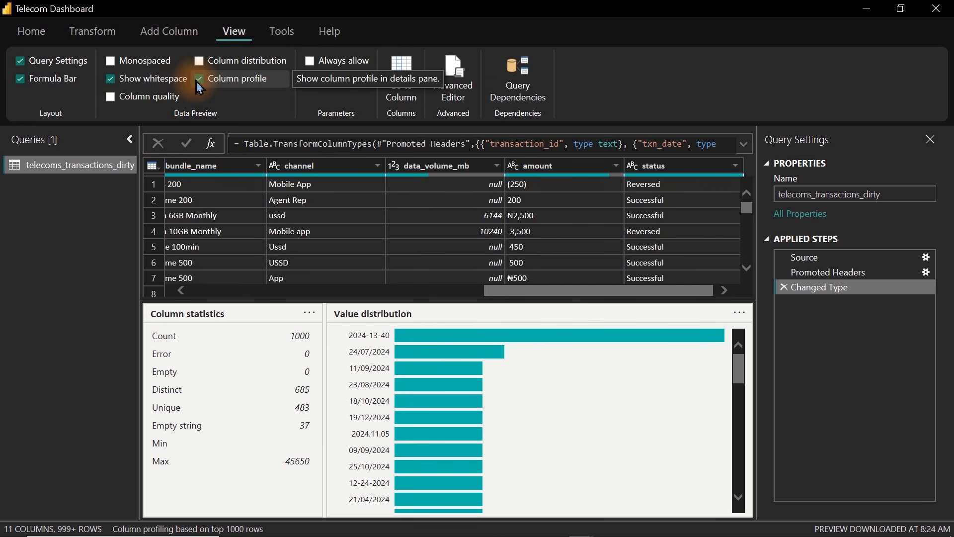
{"action": "left_click", "coordinate": [201, 79]}
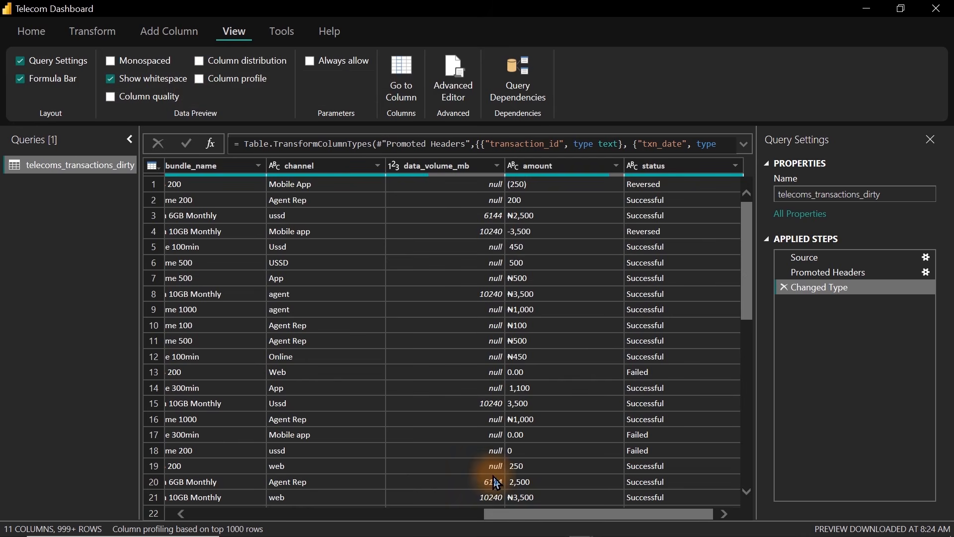
{"action": "left_click_drag", "start_coordinate": [503, 516], "coordinate": [149, 517]}
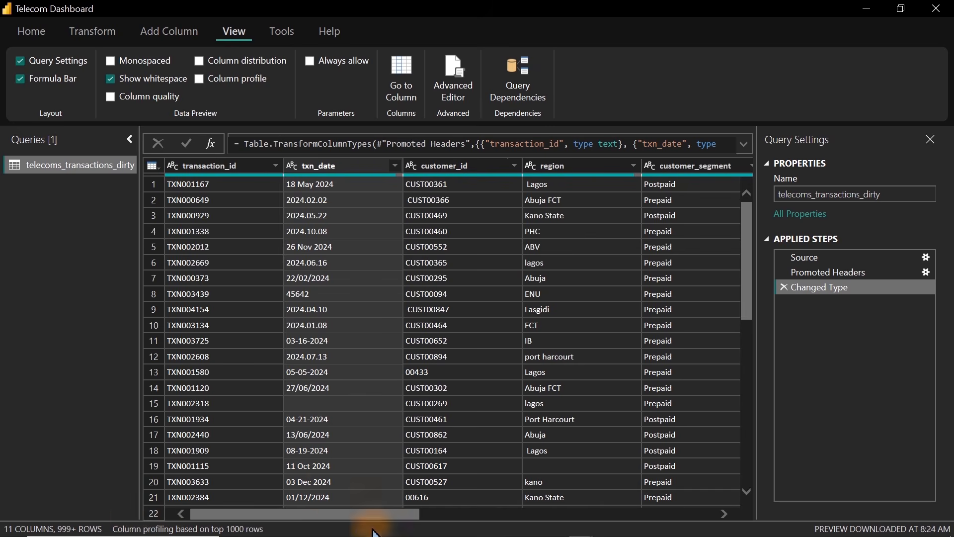
Step: Switch to Claude and send a dictated request to go into the open Power BI model containing the telecom data and clean the data
{"action": "left_click", "coordinate": [557, 526]}
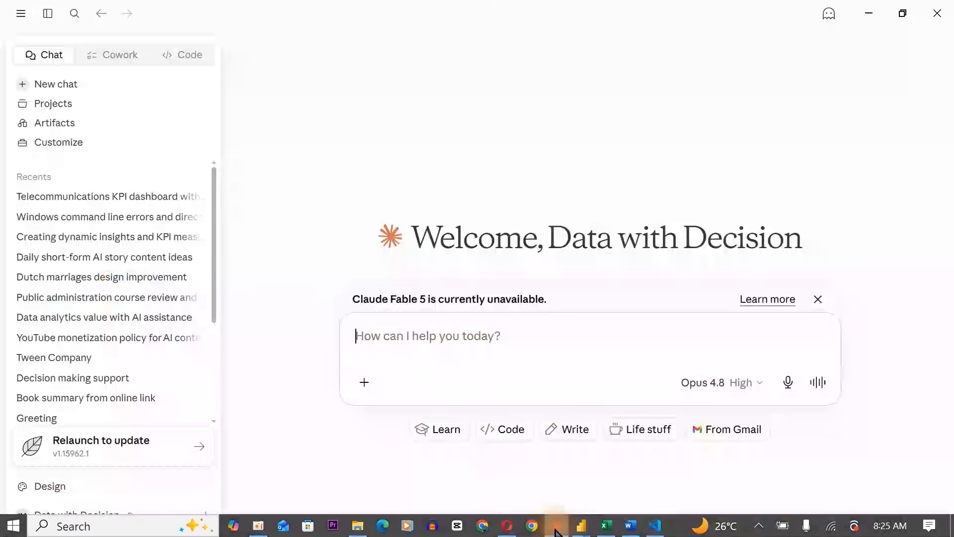
{"action": "left_click", "coordinate": [789, 382]}
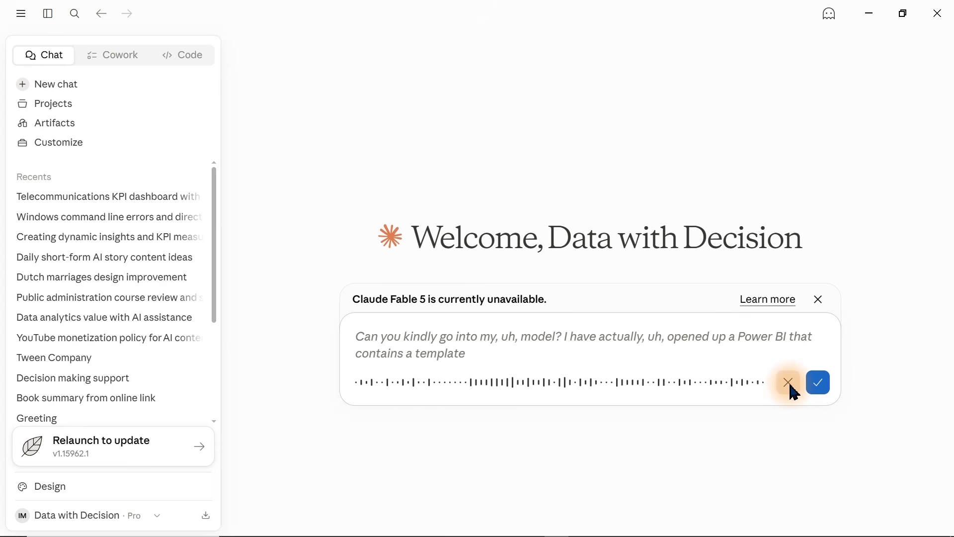
{"action": "left_click", "coordinate": [789, 384]}
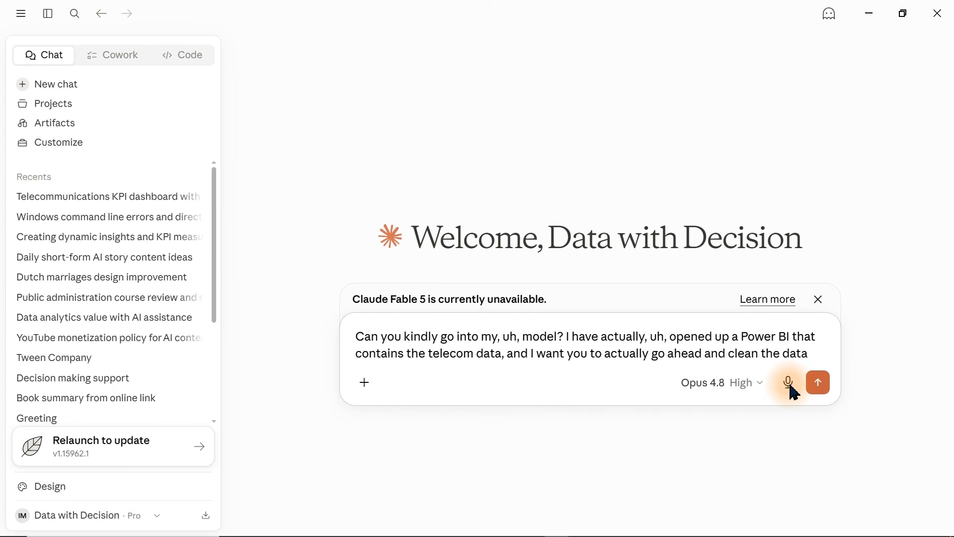
{"action": "key", "text": "Return"}
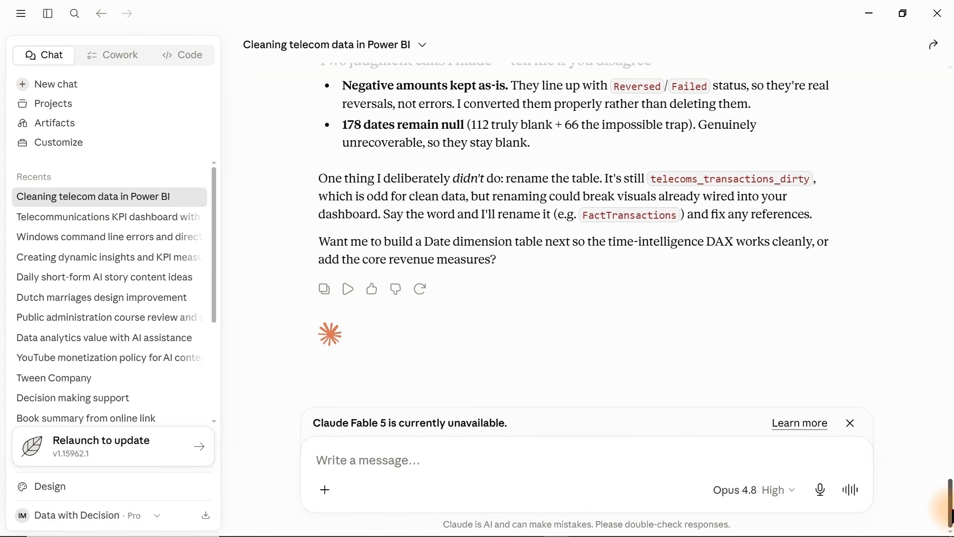
Step: Read Claude's cleaning report from the original request through the connection and profiling notes to the "What got fixed" table
{"action": "left_click_drag", "start_coordinate": [951, 507], "coordinate": [944, 96]}
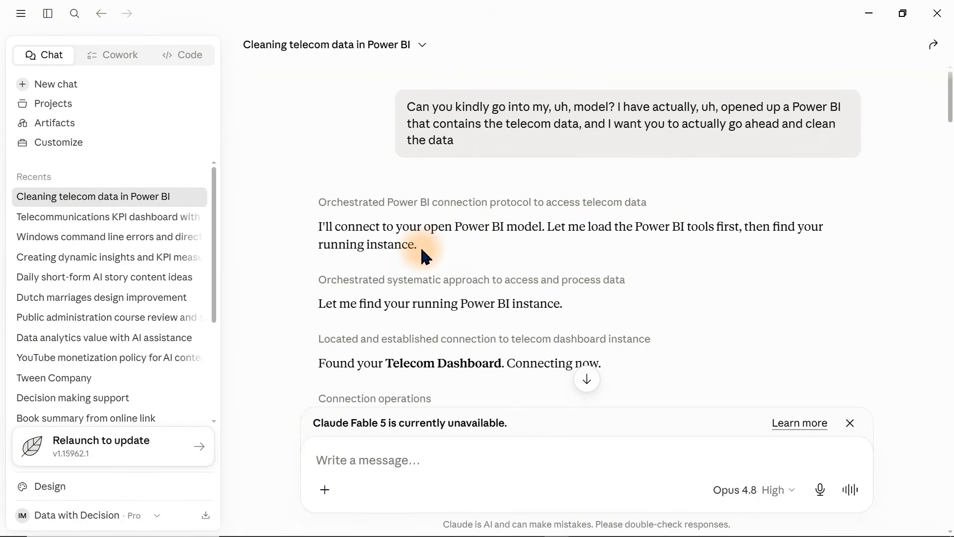
{"action": "left_click_drag", "start_coordinate": [422, 246], "coordinate": [311, 235]}
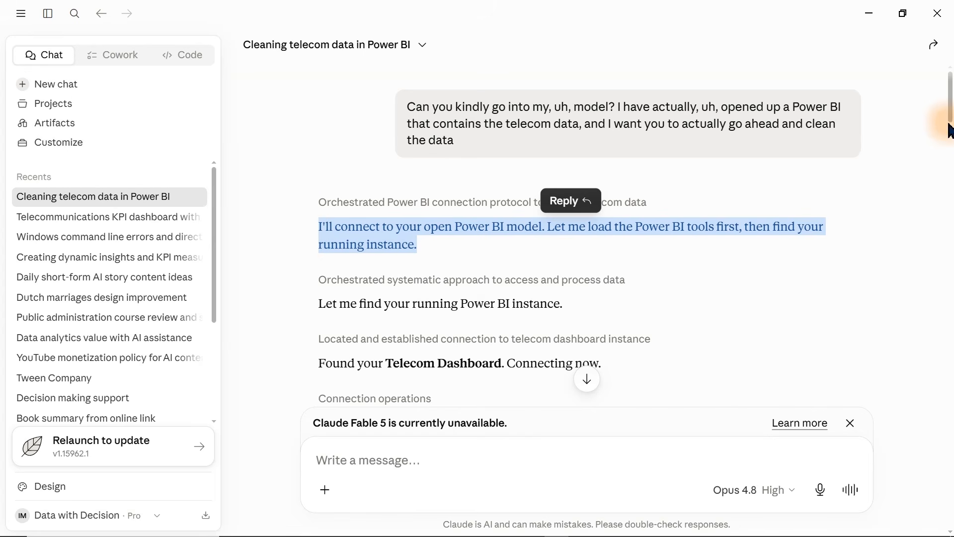
{"action": "left_click_drag", "start_coordinate": [951, 85], "coordinate": [950, 191]}
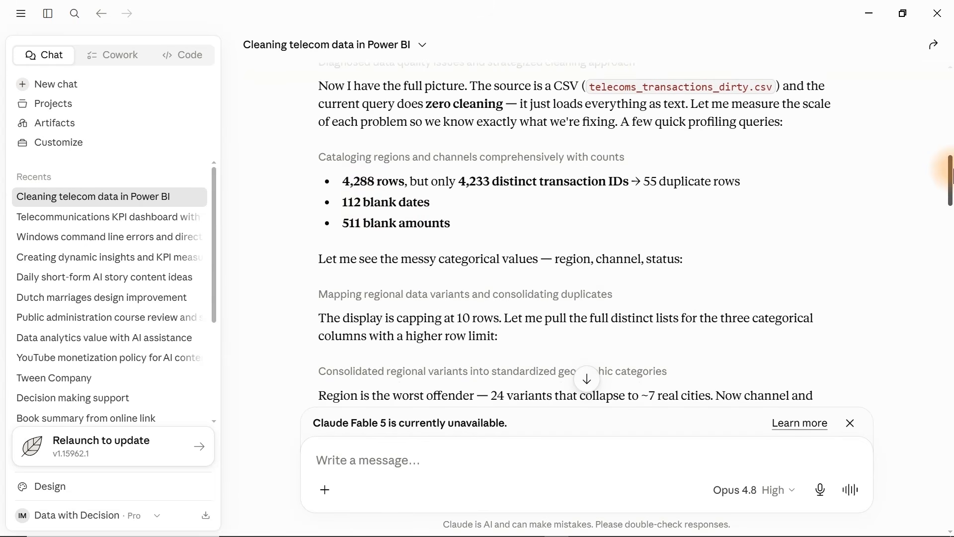
{"action": "left_click_drag", "start_coordinate": [950, 177], "coordinate": [950, 417]}
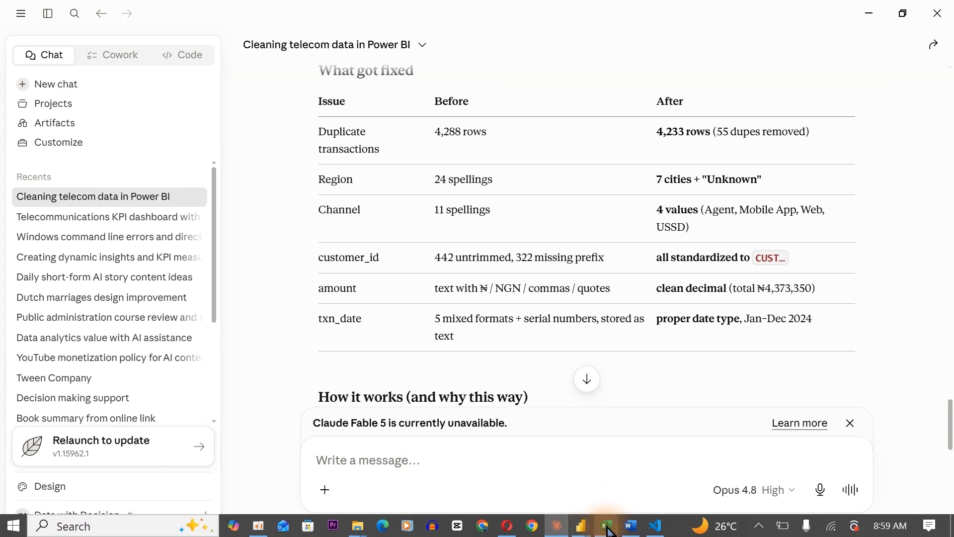
Step: Switch to the Power Query window and examine the cleaned transaction columns from status back to transaction_id
{"action": "mouse_move", "coordinate": [585, 528]}
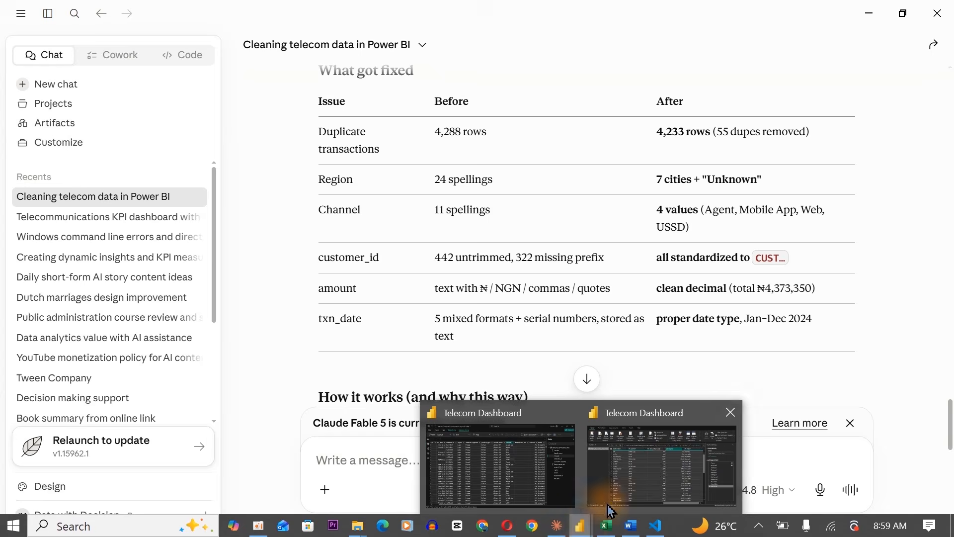
{"action": "mouse_move", "coordinate": [631, 486]}
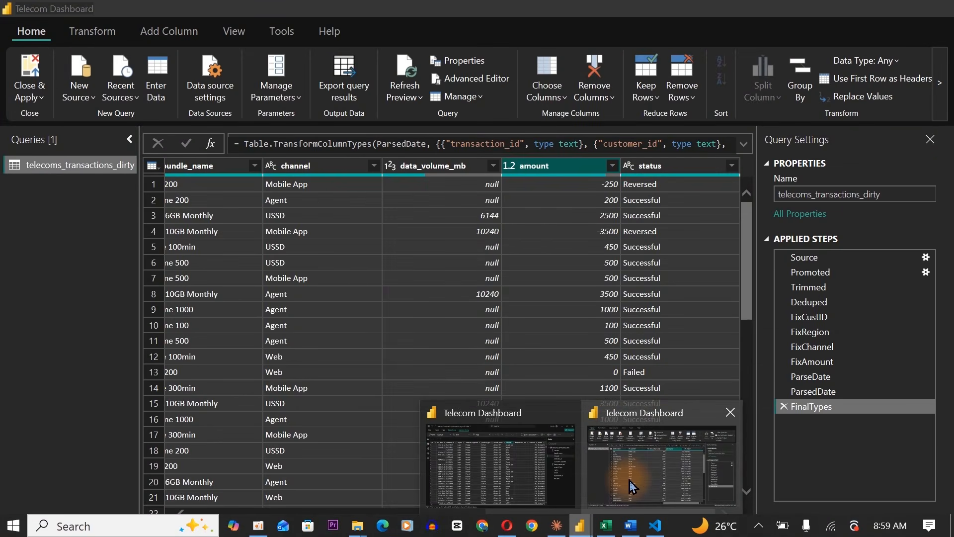
{"action": "left_click", "coordinate": [631, 486]}
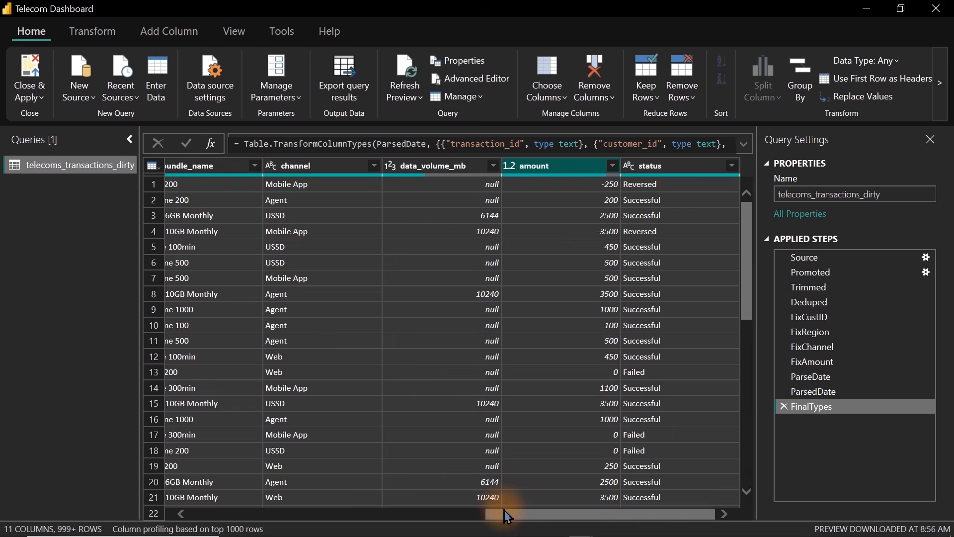
{"action": "left_click_drag", "start_coordinate": [507, 516], "coordinate": [182, 512]}
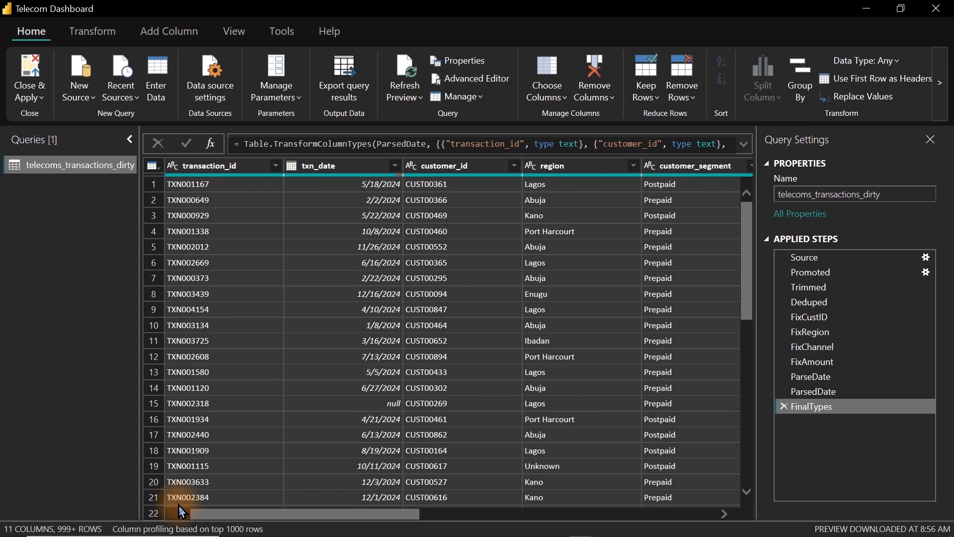
Step: Select the whole cleaned table in Power Query, starting from the transaction_id column, and copy it
{"action": "left_click", "coordinate": [194, 170]}
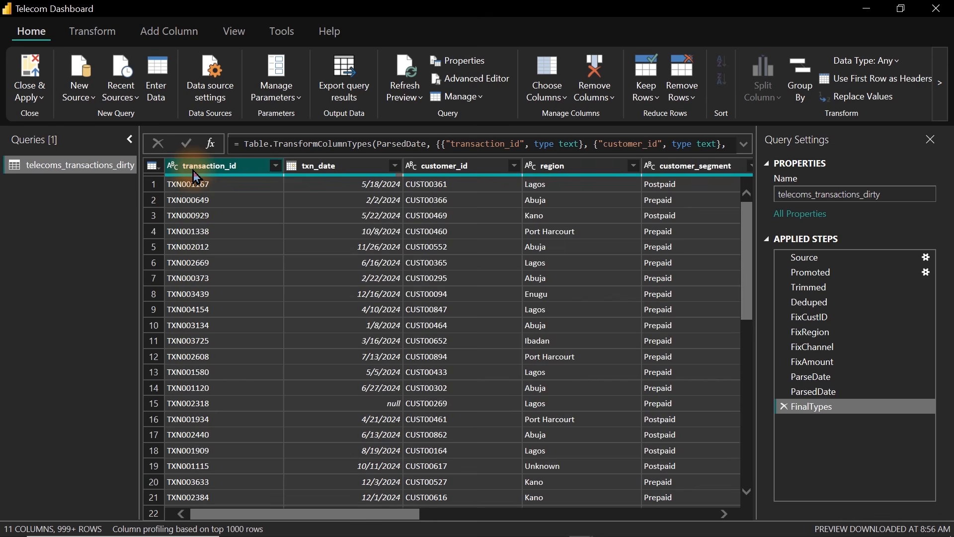
{"action": "key", "text": "ctrl+a"}
{"action": "right_click", "coordinate": [197, 177]}
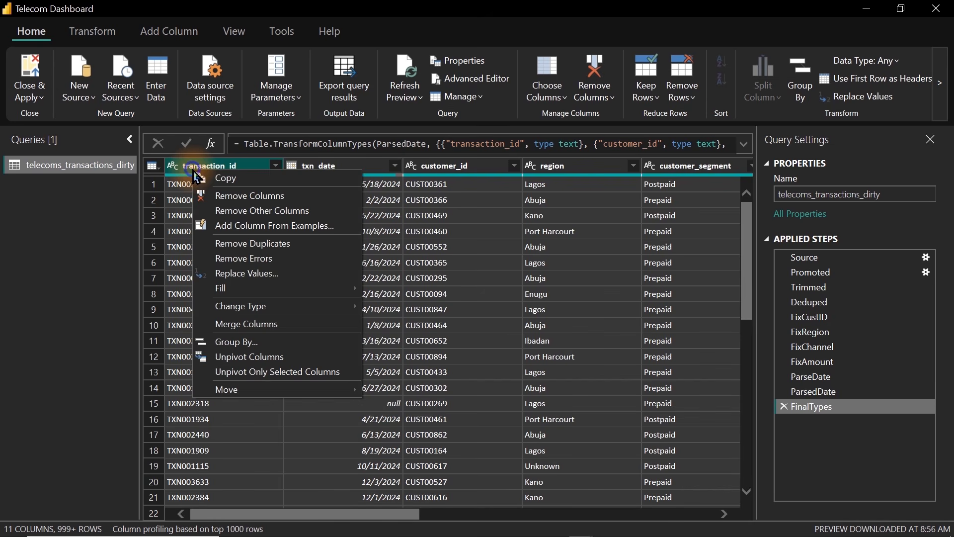
{"action": "left_click", "coordinate": [232, 183]}
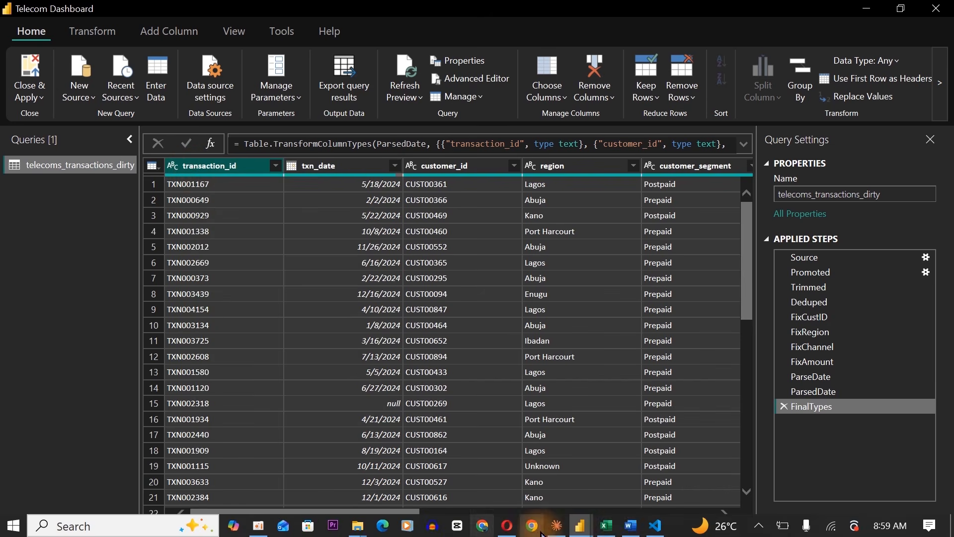
Step: Switch to the Excel workbook and paste the copied cleaned data into cell A1 of a new sheet
{"action": "left_click", "coordinate": [606, 525]}
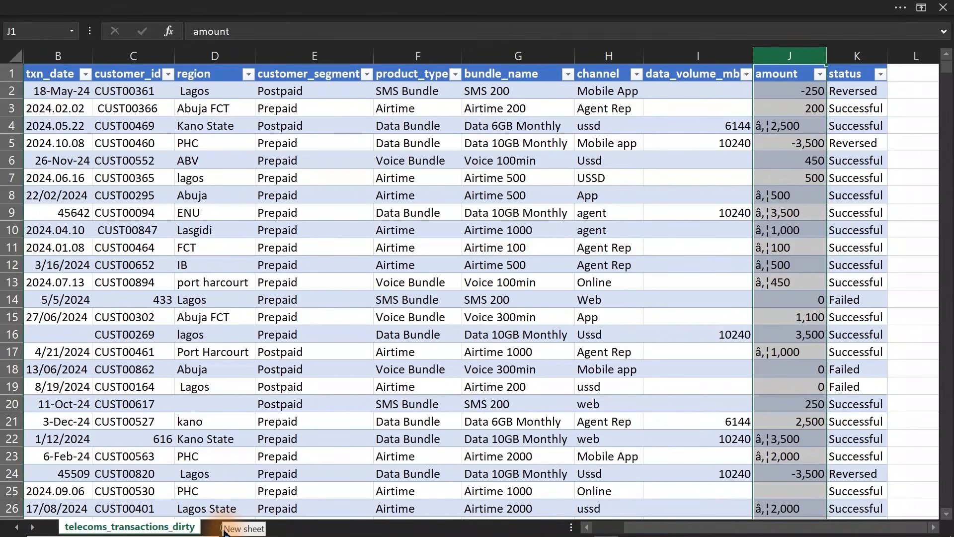
{"action": "left_click", "coordinate": [225, 527]}
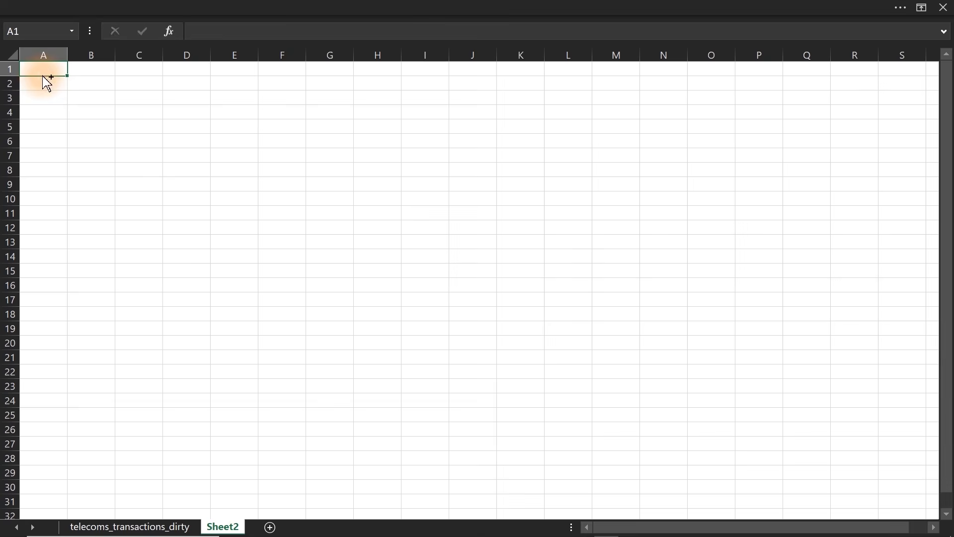
{"action": "key", "text": "ctrl+v"}
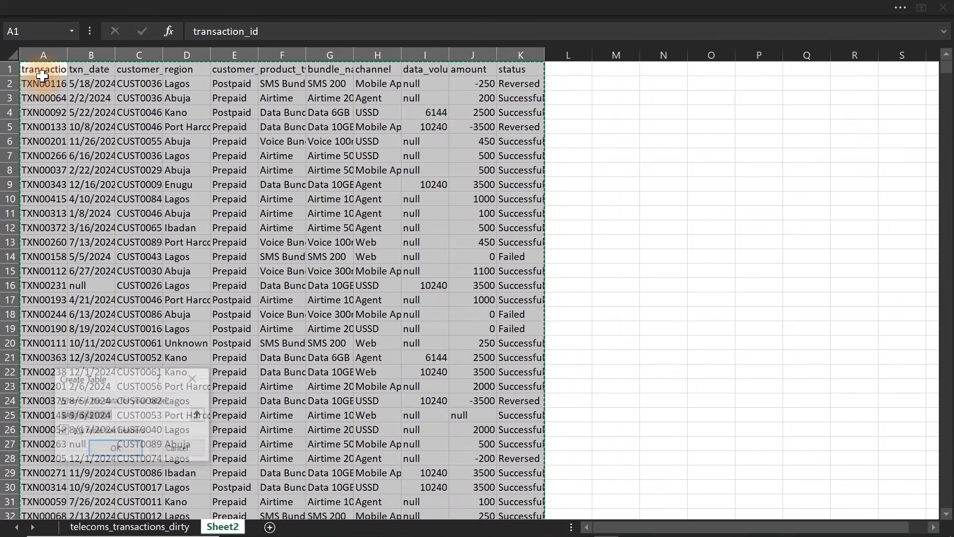
Step: Convert the pasted data on Sheet2 into a table with headers and autofit its column widths
{"action": "key", "text": "ctrl+t"}
{"action": "left_click", "coordinate": [110, 449]}
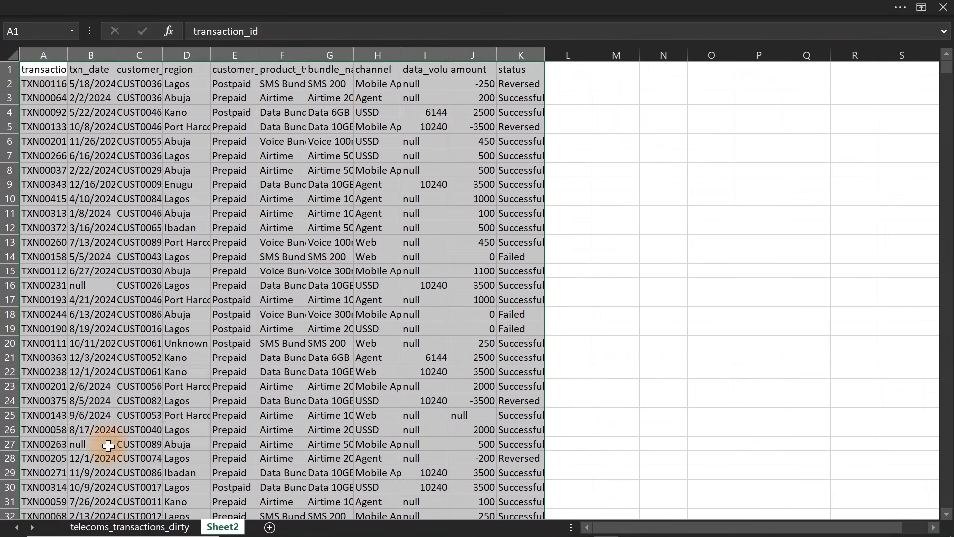
{"action": "key", "text": "alt+h"}
{"action": "key", "text": "o"}
{"action": "key", "text": "i"}
{"action": "left_click", "coordinate": [428, 270]}
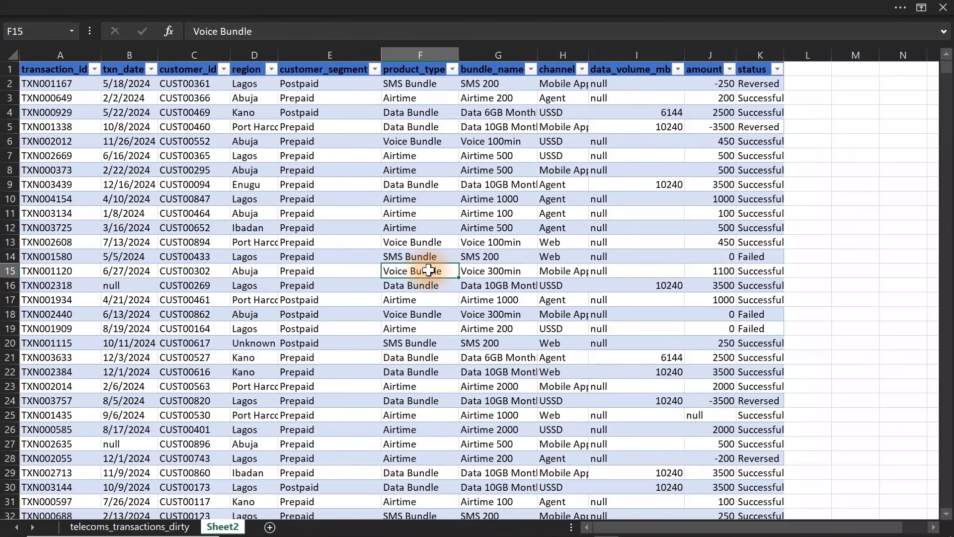
Step: Compare the data_volume_mb and amount columns between cleaned Sheet2 and the telecoms_transactions_dirty sheet
{"action": "left_click", "coordinate": [654, 55]}
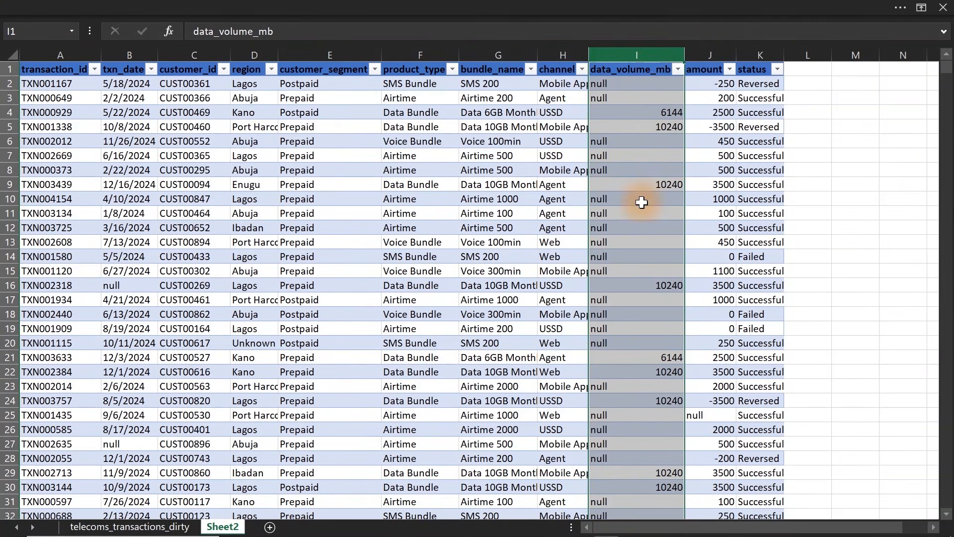
{"action": "left_click", "coordinate": [165, 528]}
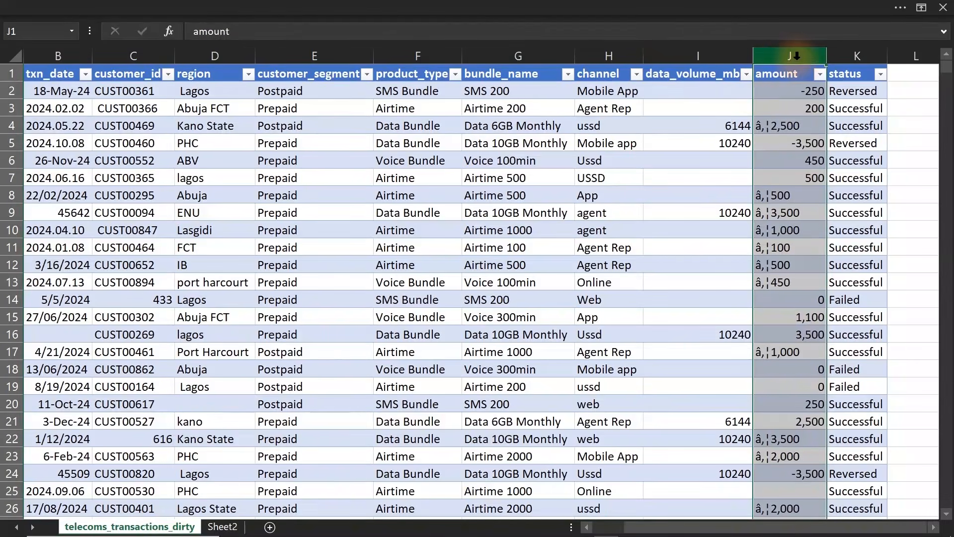
{"action": "left_click", "coordinate": [700, 56]}
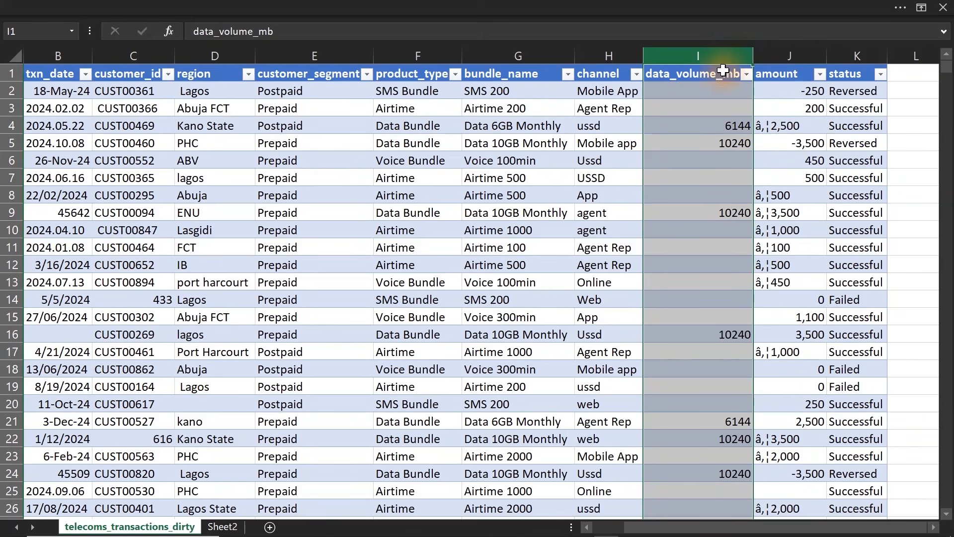
{"action": "left_click", "coordinate": [787, 56]}
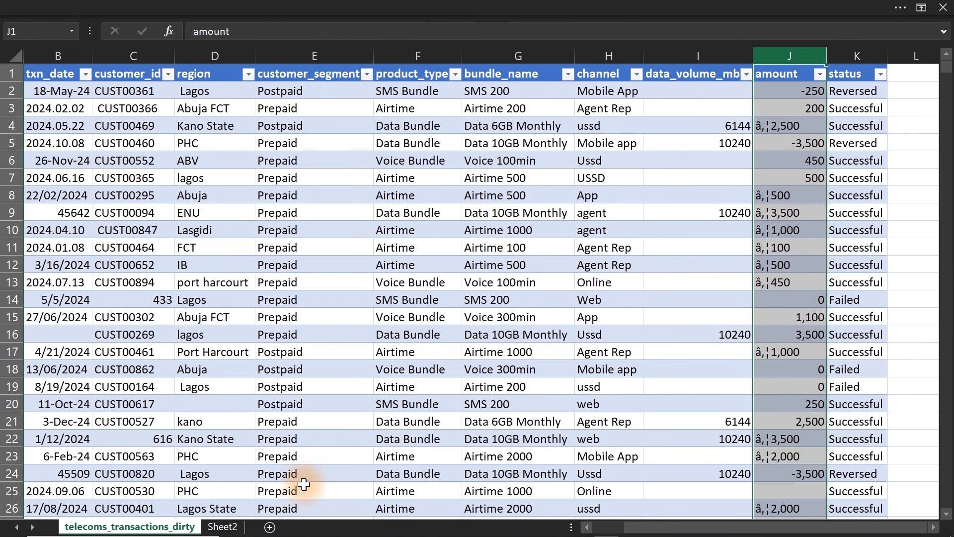
{"action": "left_click", "coordinate": [222, 527]}
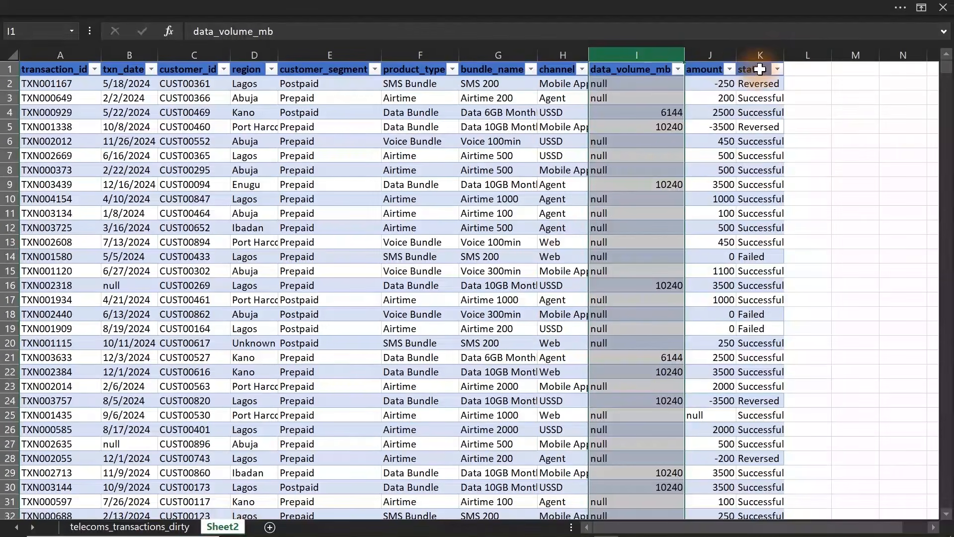
{"action": "left_click", "coordinate": [717, 56]}
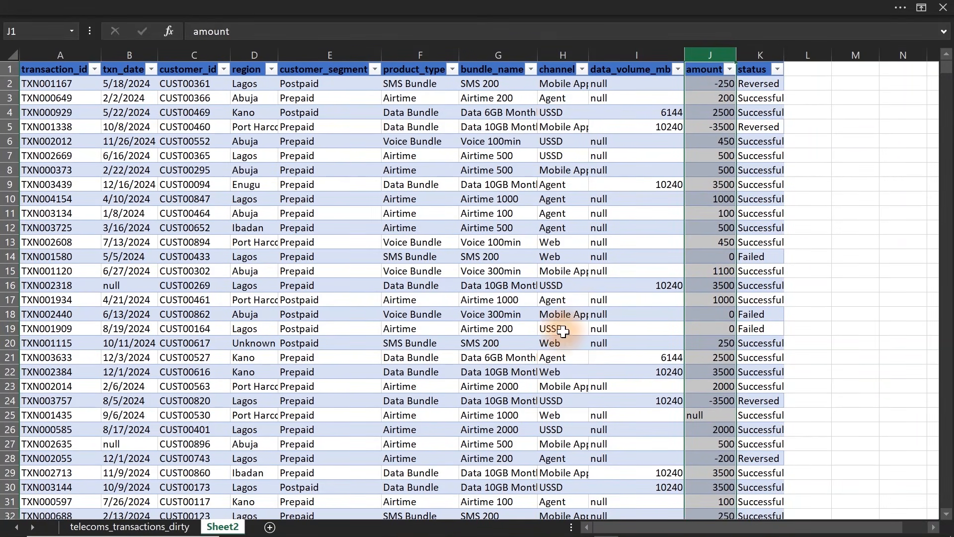
{"action": "left_click_drag", "start_coordinate": [802, 529], "coordinate": [756, 533]}
Step: Compare the txn_date column on the telecoms_transactions_dirty sheet with Sheet2, including the null date in row 16
{"action": "left_click", "coordinate": [156, 523]}
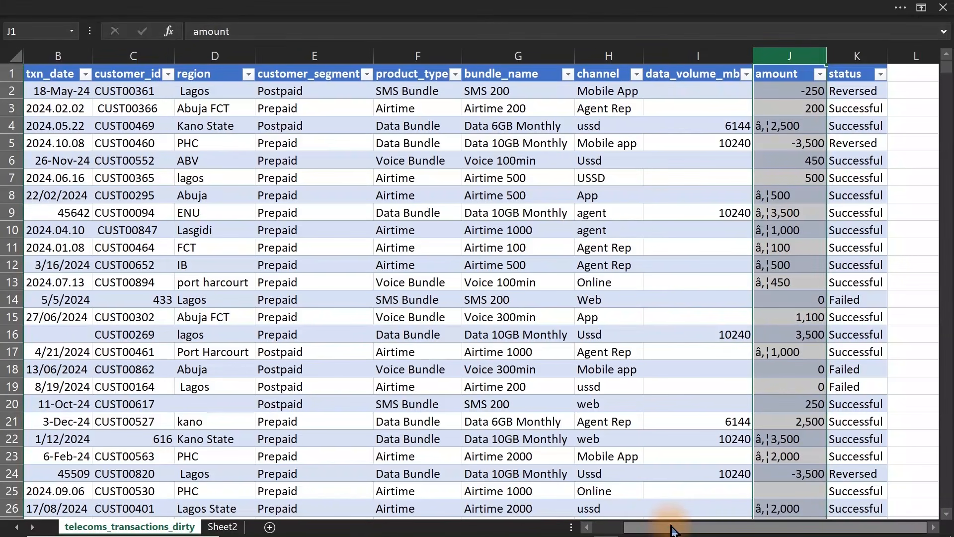
{"action": "left_click_drag", "start_coordinate": [629, 518], "coordinate": [586, 523]}
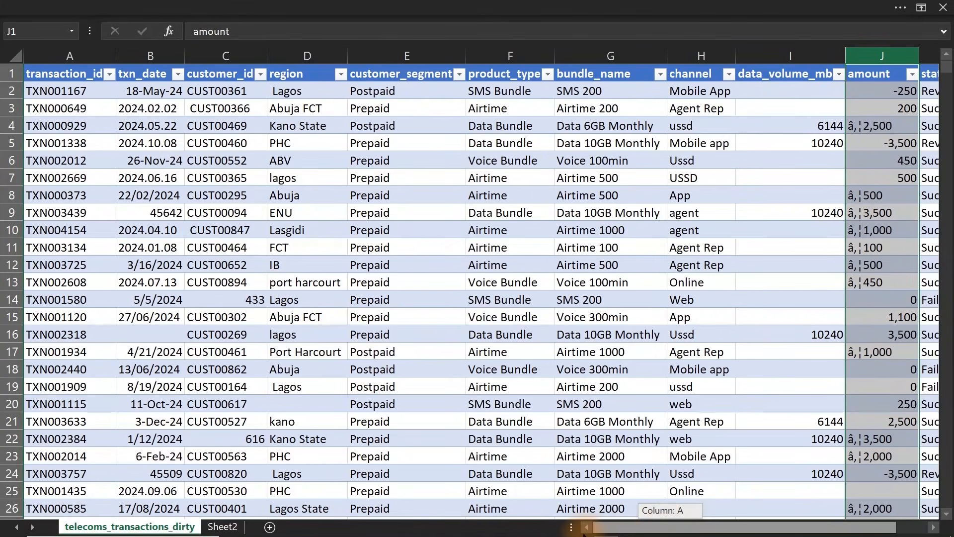
{"action": "left_click", "coordinate": [141, 56]}
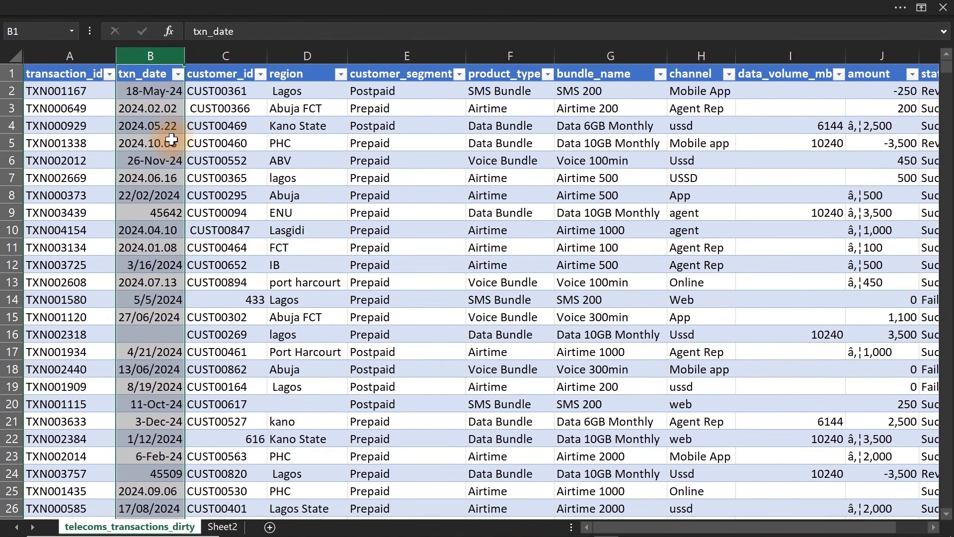
{"action": "left_click", "coordinate": [220, 526]}
{"action": "left_click", "coordinate": [127, 57]}
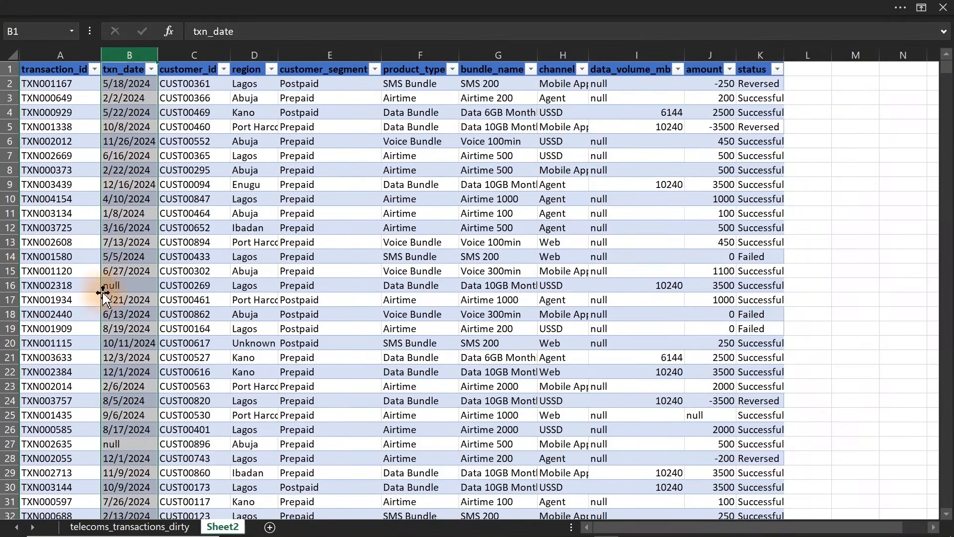
{"action": "left_click", "coordinate": [6, 286]}
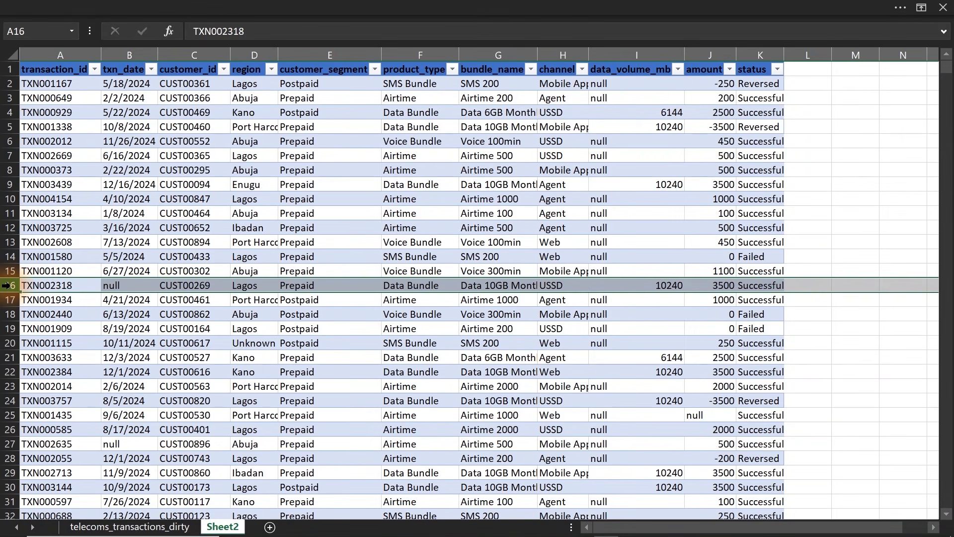
{"action": "left_click", "coordinate": [138, 527]}
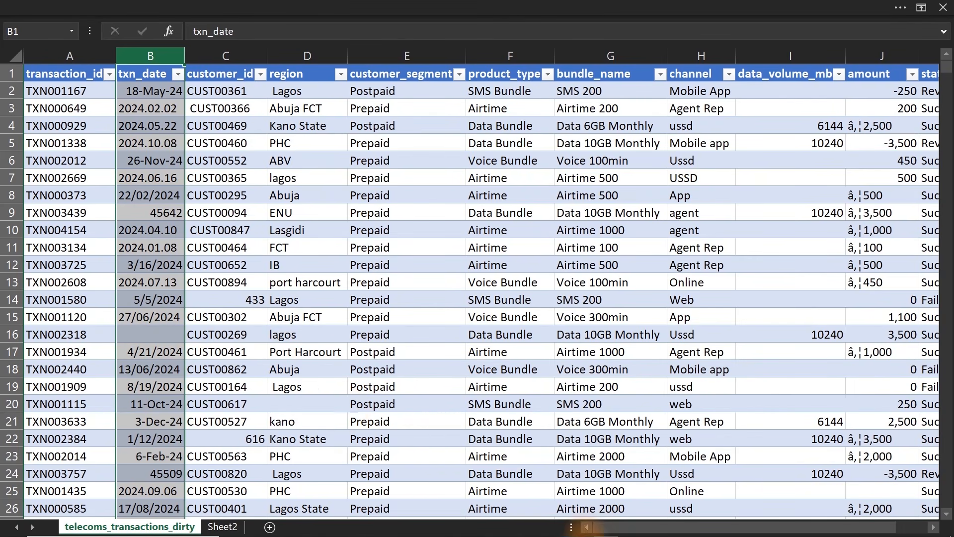
Step: Switch to Claude and ask it to create a date table using calendar auto and connect it to the main data
{"action": "left_click", "coordinate": [559, 528]}
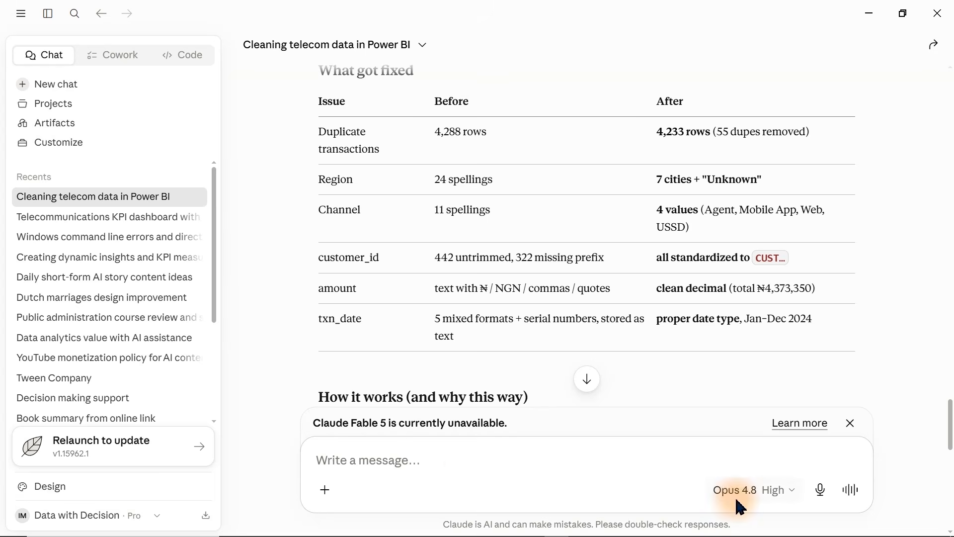
{"action": "left_click", "coordinate": [819, 498]}
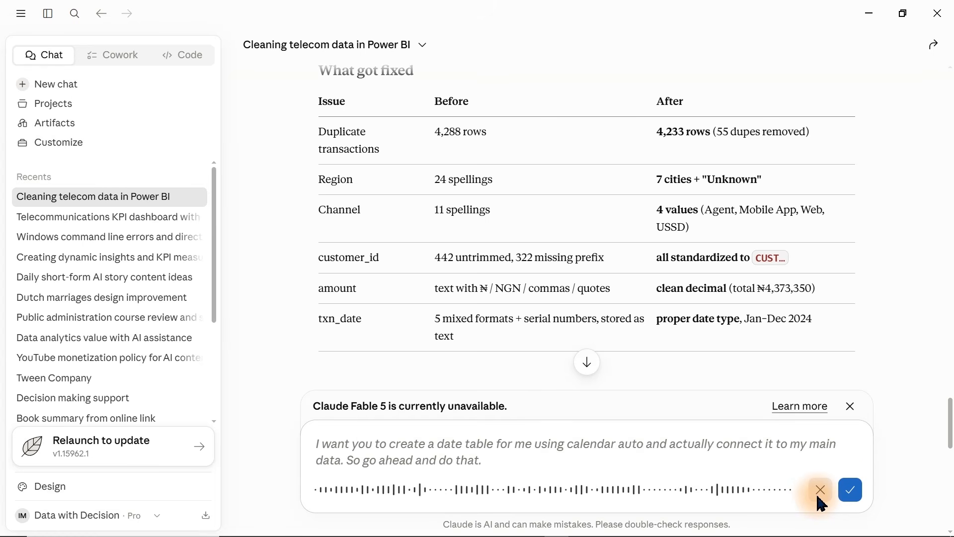
{"action": "left_click", "coordinate": [847, 493]}
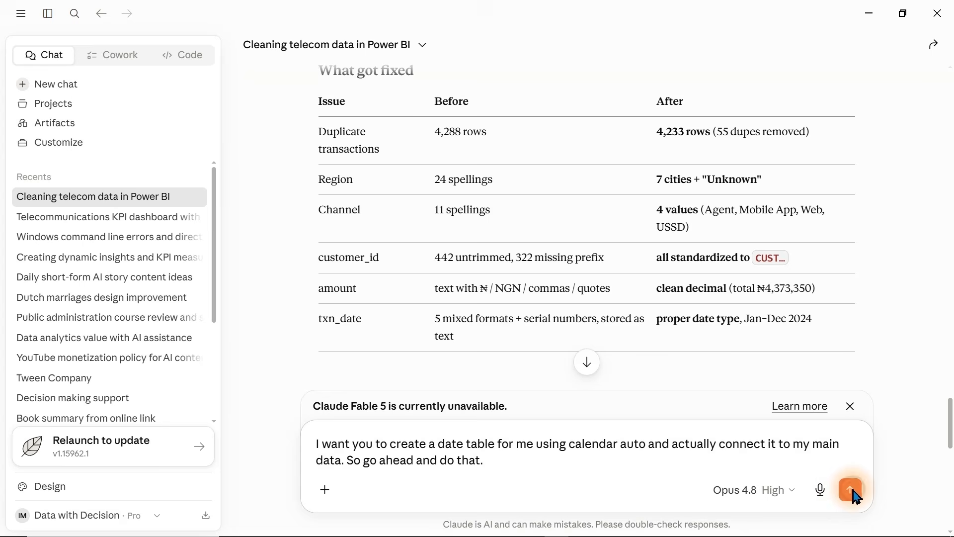
{"action": "left_click", "coordinate": [850, 489]}
Step: Read back the date table request and Claude's reply, including its closing proposal for time-intelligence measures
{"action": "scroll", "coordinate": [852, 496], "scroll_direction": "up", "scroll_amount": 7}
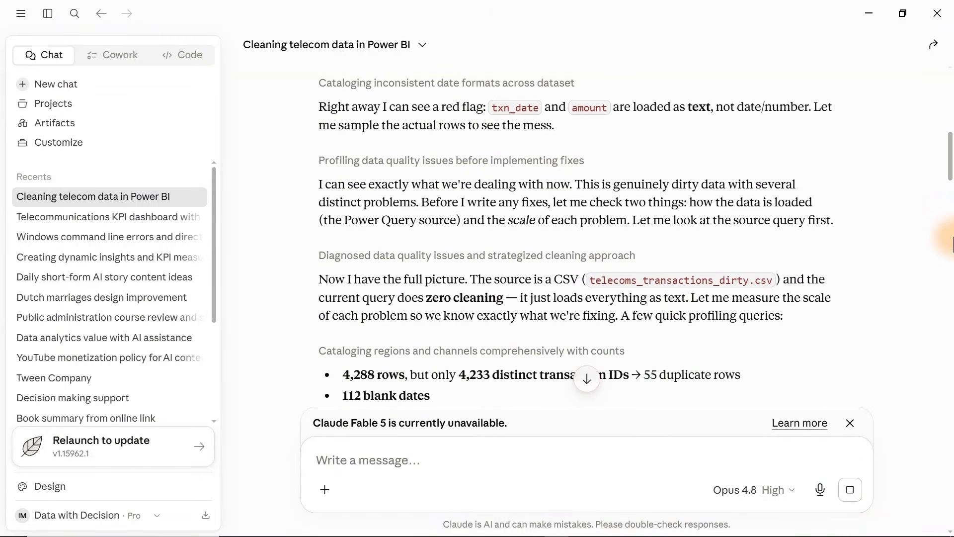
{"action": "left_click_drag", "start_coordinate": [949, 171], "coordinate": [950, 502]}
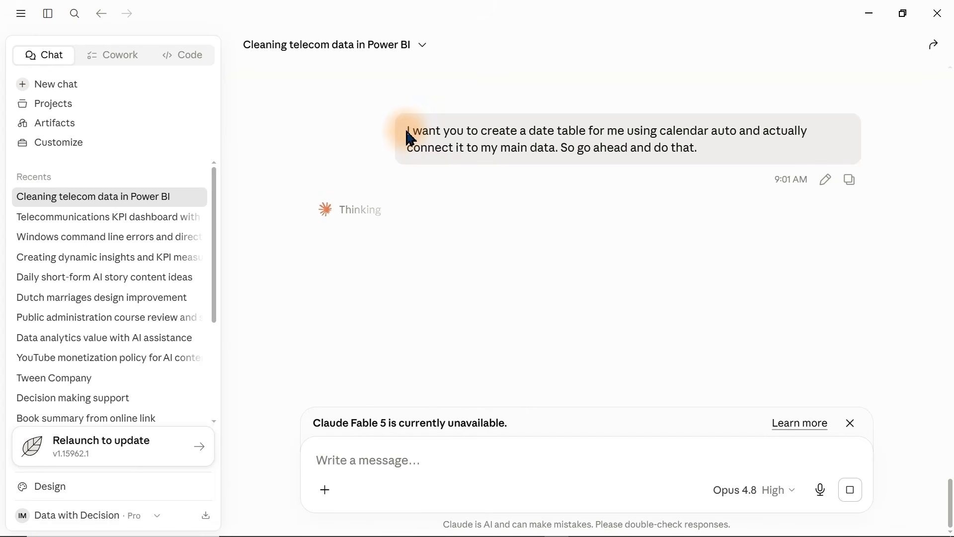
{"action": "left_click_drag", "start_coordinate": [408, 132], "coordinate": [709, 156]}
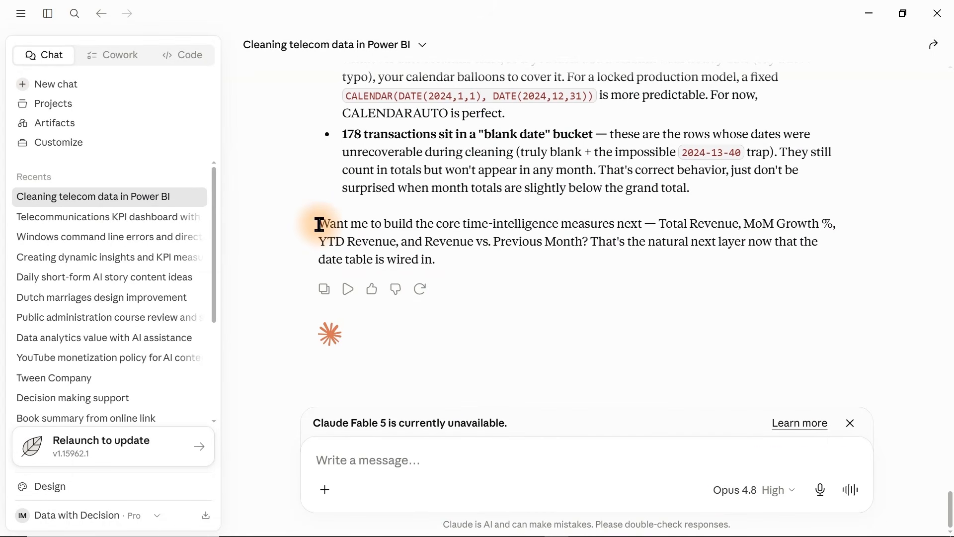
{"action": "left_click_drag", "start_coordinate": [319, 225], "coordinate": [467, 271]}
{"action": "left_click", "coordinate": [472, 273]}
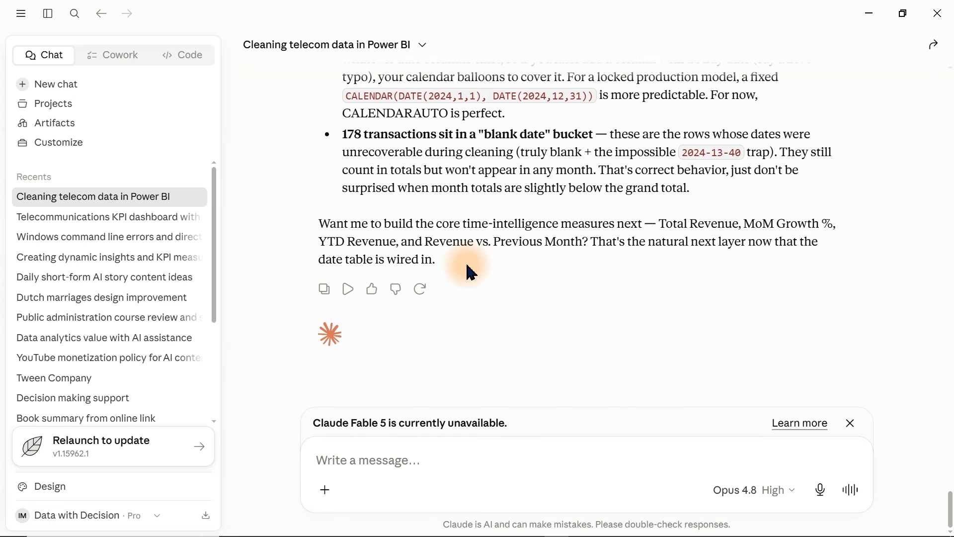
Step: Switch to the Power Query Editor window of Telecom Dashboard, then close it and apply the query changes
{"action": "mouse_move", "coordinate": [517, 527]}
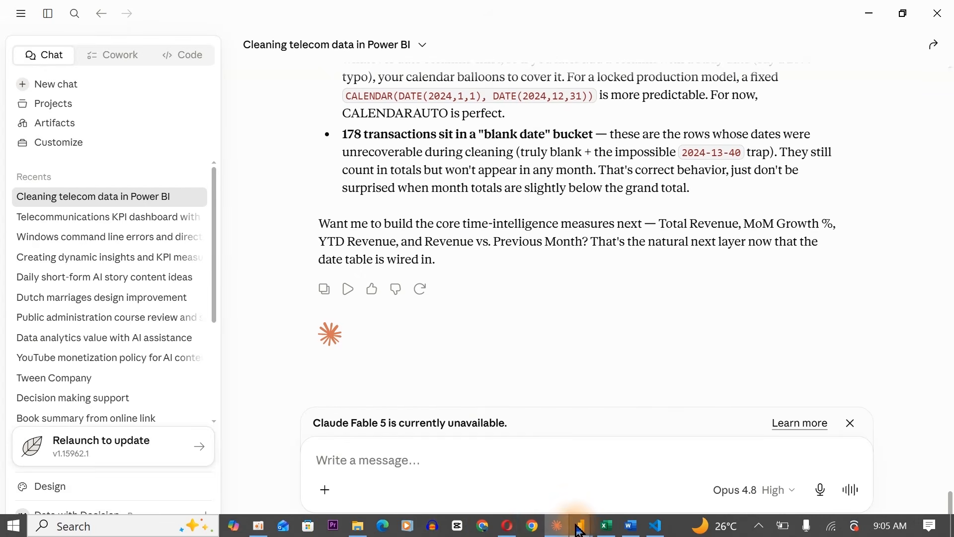
{"action": "mouse_move", "coordinate": [577, 530]}
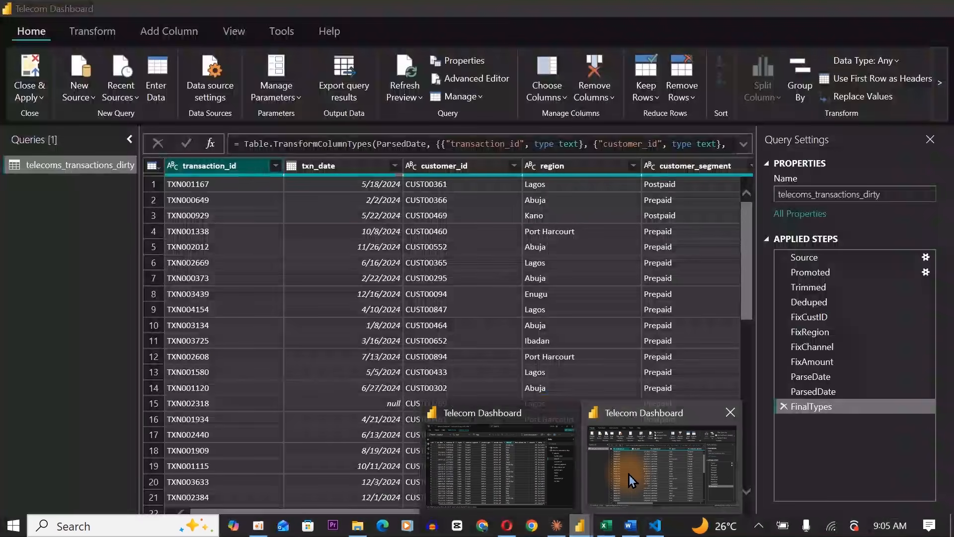
{"action": "left_click", "coordinate": [628, 474]}
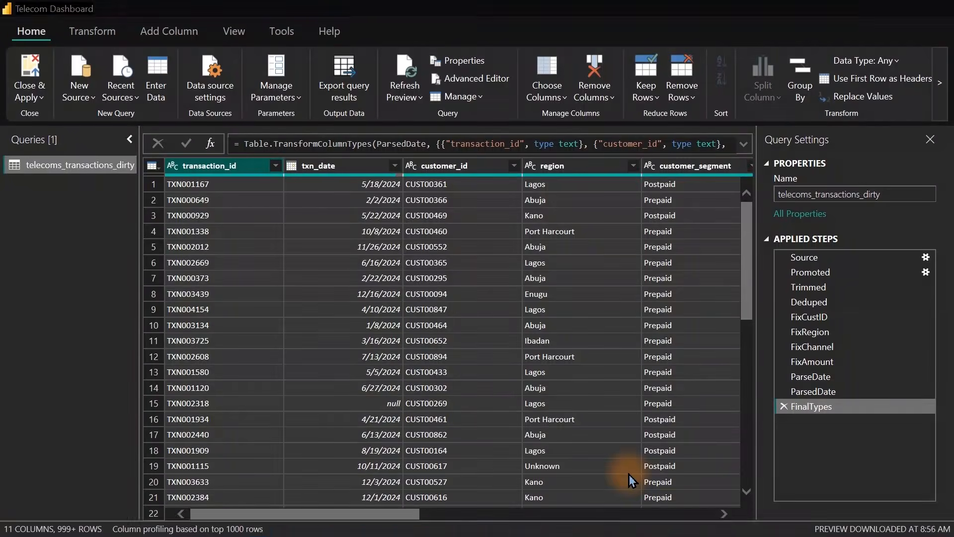
{"action": "left_click", "coordinate": [22, 78]}
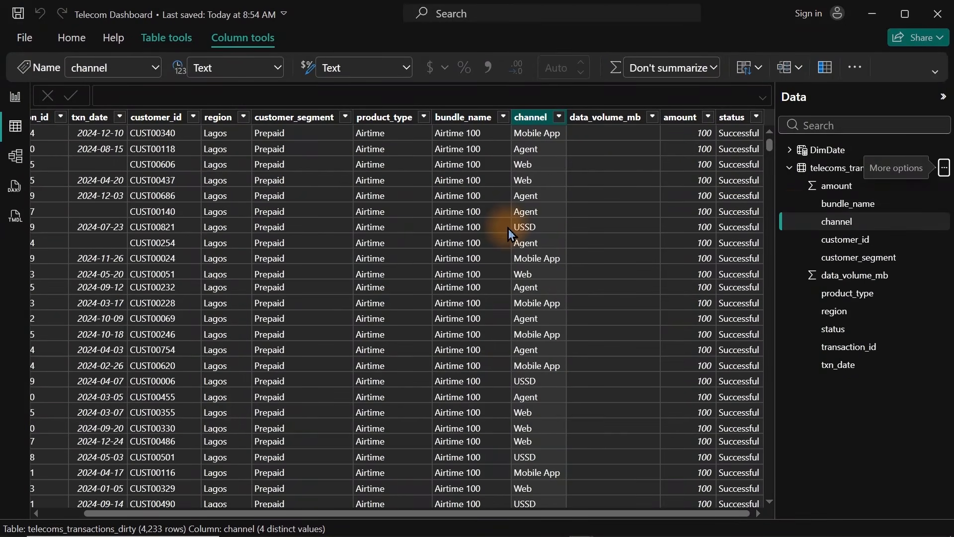
Step: Examine the DimDate table's columns and its full CALENDARAUTO formula in the table view
{"action": "left_click", "coordinate": [818, 151]}
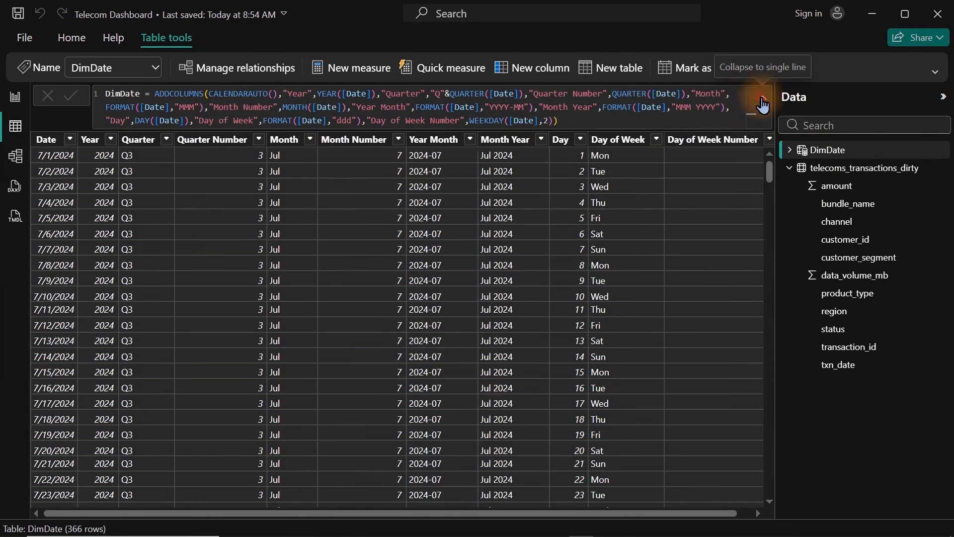
{"action": "left_click", "coordinate": [764, 103]}
{"action": "left_click", "coordinate": [763, 100]}
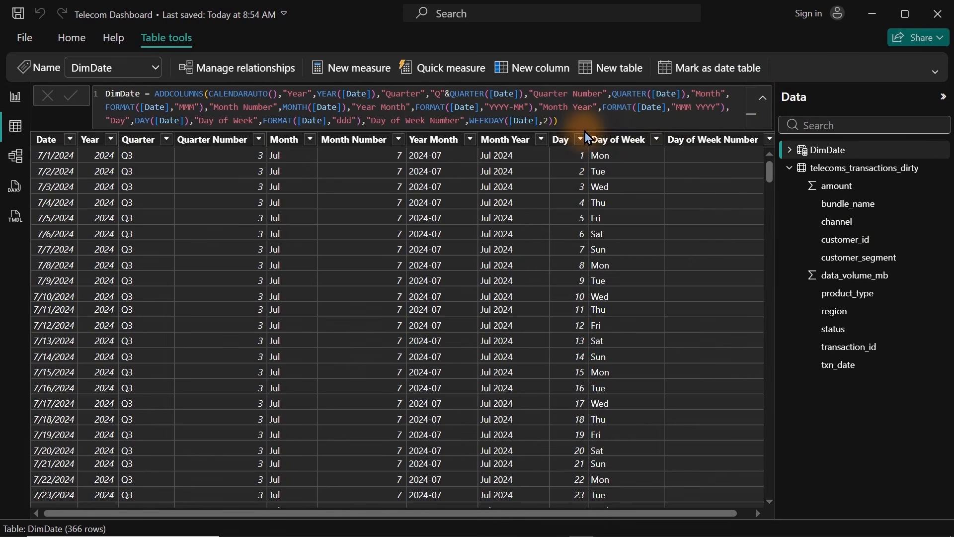
{"action": "left_click", "coordinate": [575, 121]}
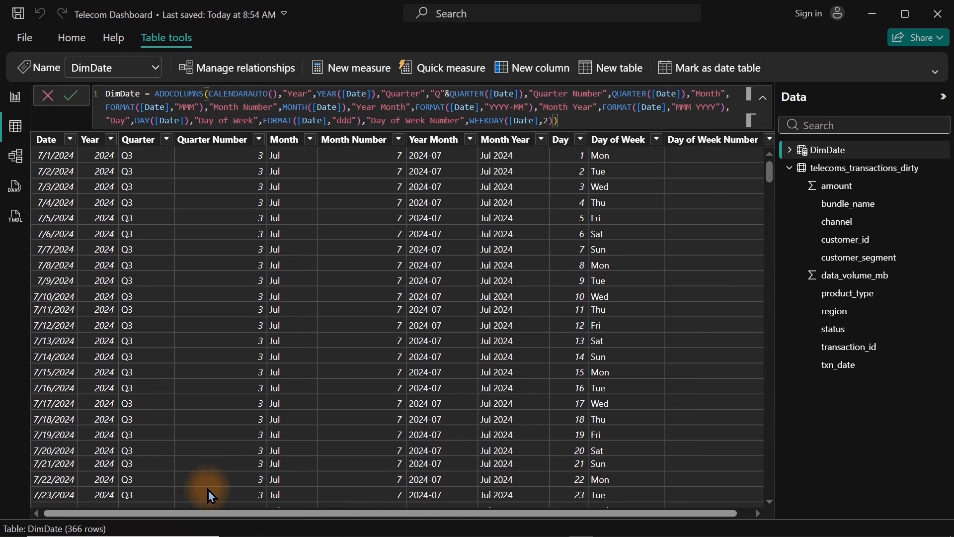
Step: In the model diagram, move the DimDate table away from telecoms_transactions_dirty to show their relationship line clearly
{"action": "left_click", "coordinate": [16, 158]}
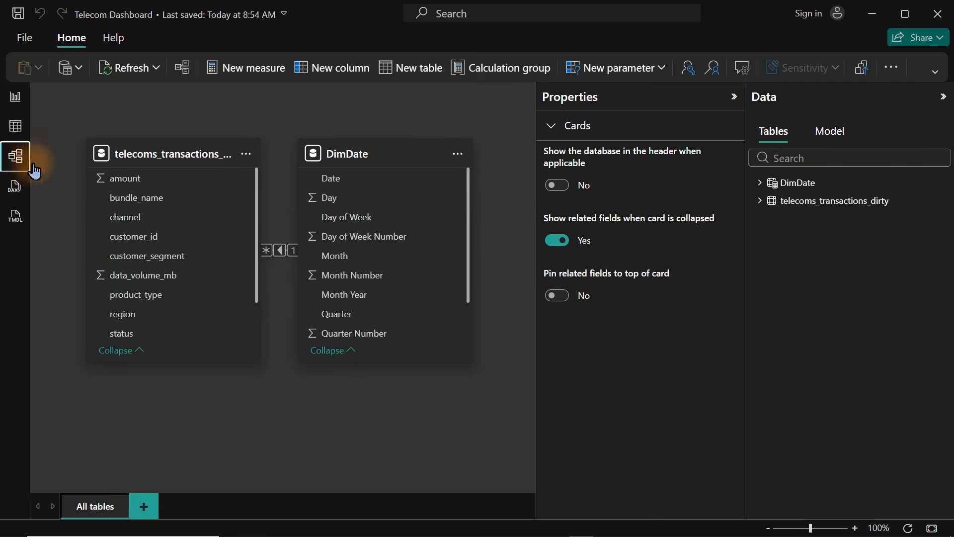
{"action": "left_click_drag", "start_coordinate": [375, 153], "coordinate": [436, 218]}
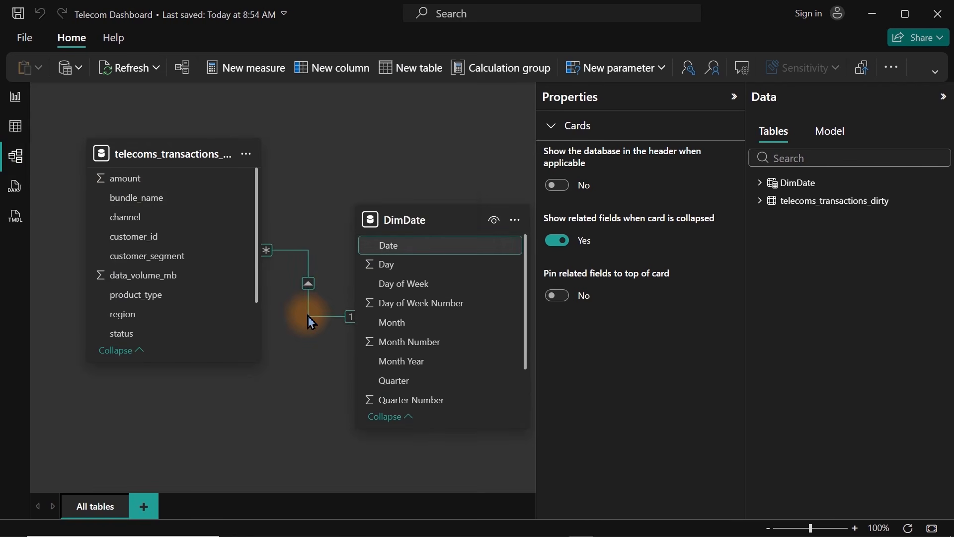
Step: From the report view, create a blank manually entered table named DAX House and load it into the model
{"action": "left_click", "coordinate": [15, 97]}
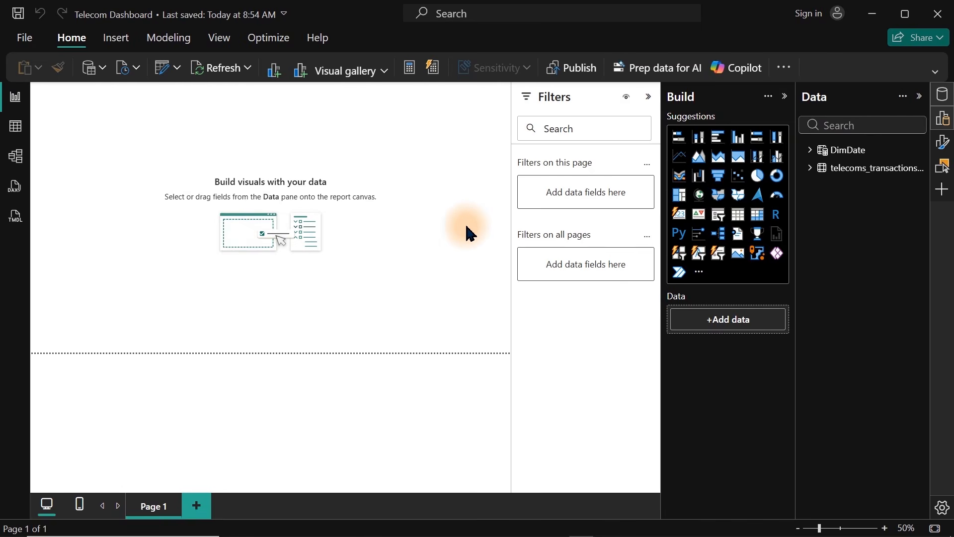
{"action": "left_click", "coordinate": [116, 40]}
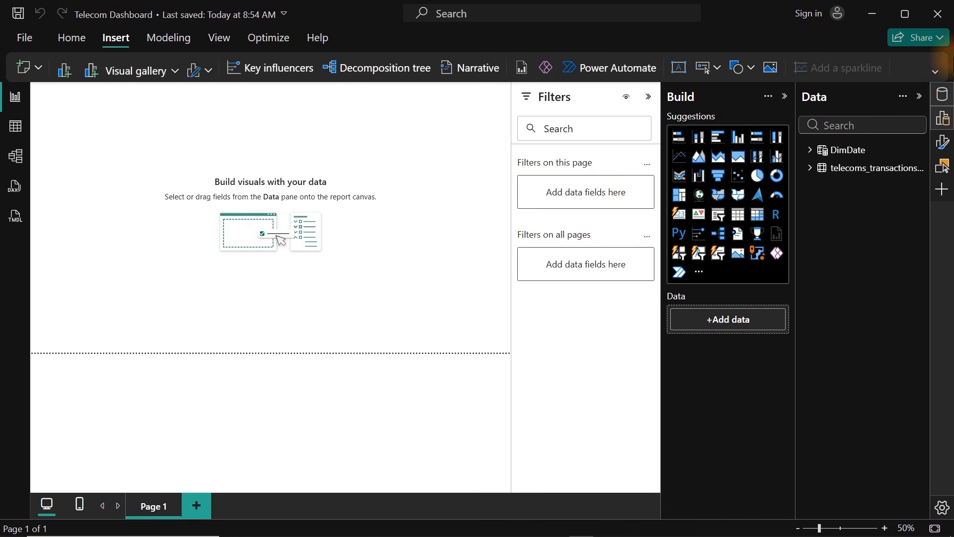
{"action": "left_click", "coordinate": [936, 71]}
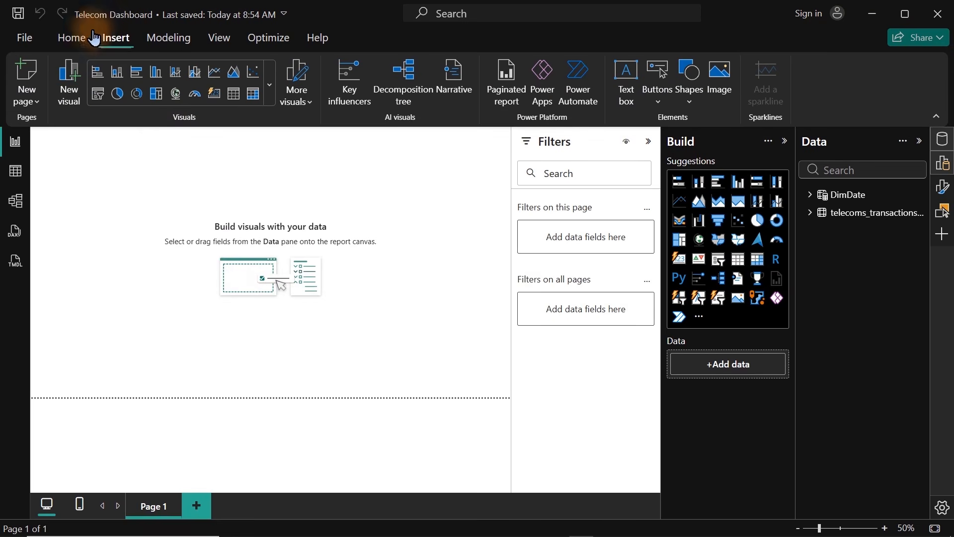
{"action": "left_click", "coordinate": [73, 39]}
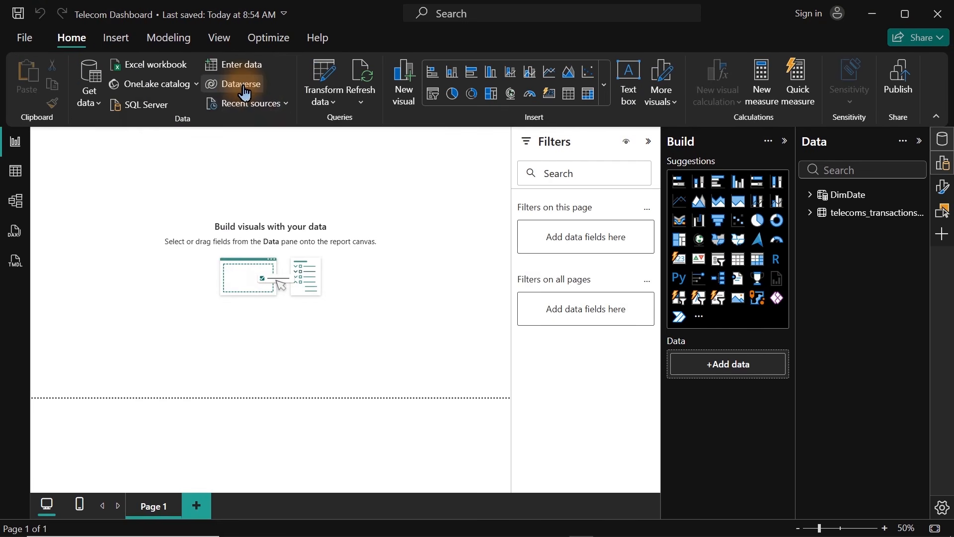
{"action": "left_click", "coordinate": [237, 70]}
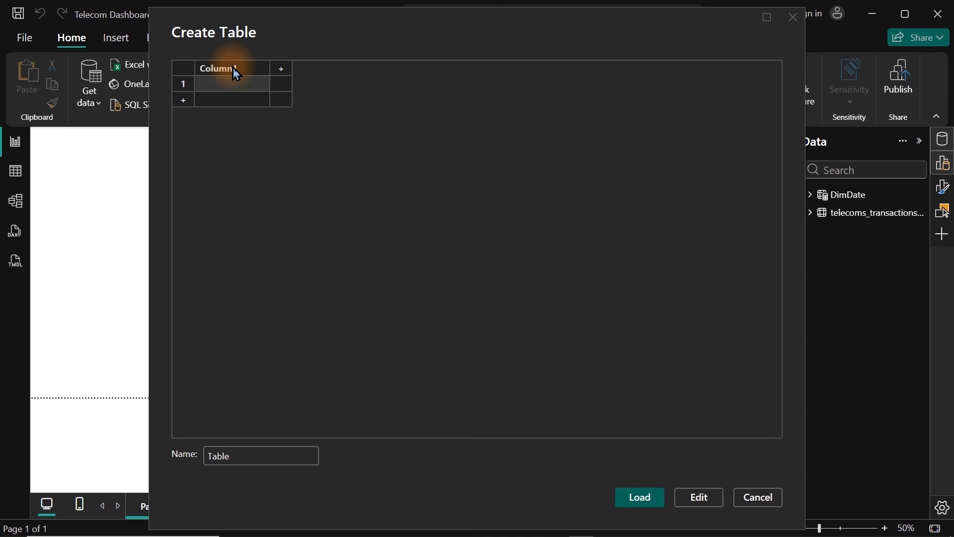
{"action": "left_click", "coordinate": [256, 448]}
{"action": "double_click", "coordinate": [256, 449]}
{"action": "type", "text": "DAX"}
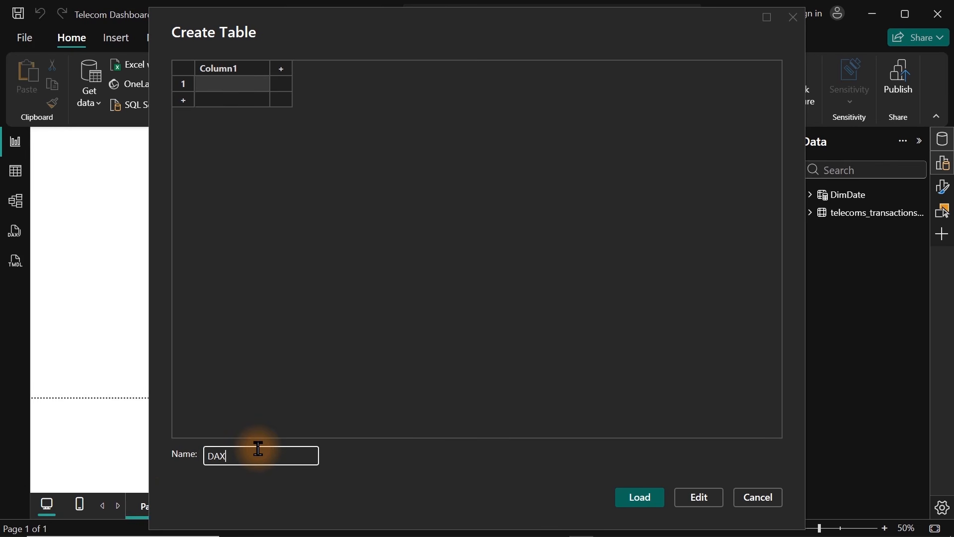
{"action": "type", "text": " House"}
{"action": "left_click", "coordinate": [639, 499]}
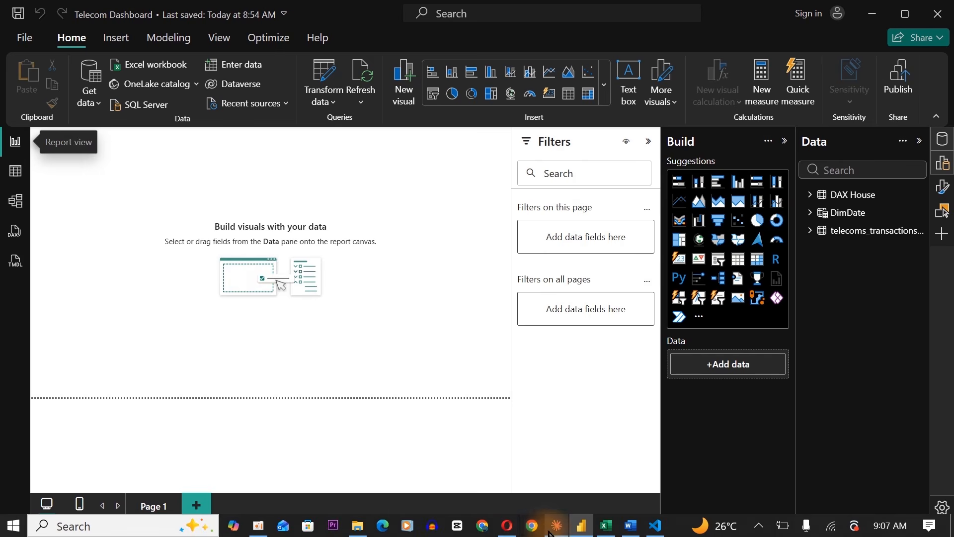
Step: Switch to the Excel workbook and look over the cleaned transaction columns on Sheet2
{"action": "left_click", "coordinate": [555, 529]}
{"action": "left_click", "coordinate": [606, 526]}
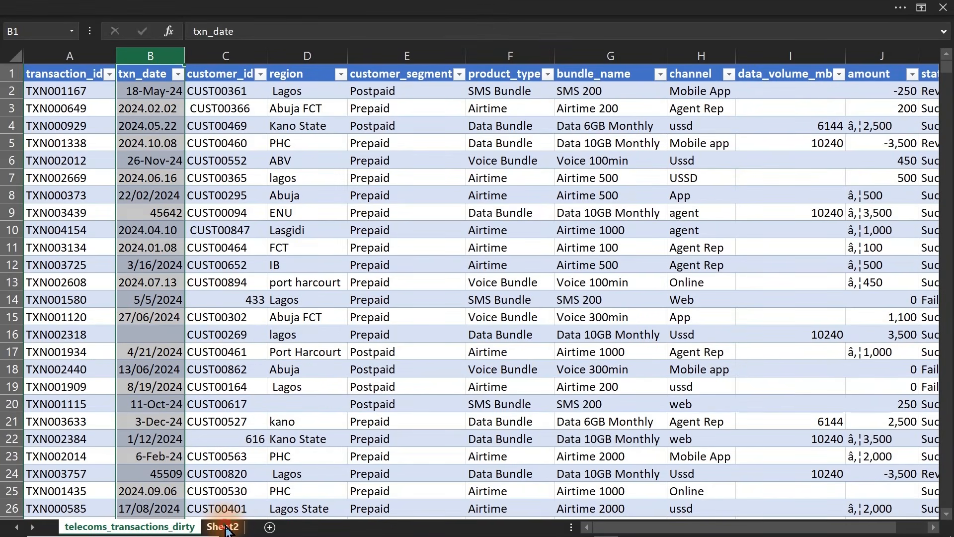
{"action": "left_click", "coordinate": [224, 527]}
{"action": "left_click", "coordinate": [404, 297]}
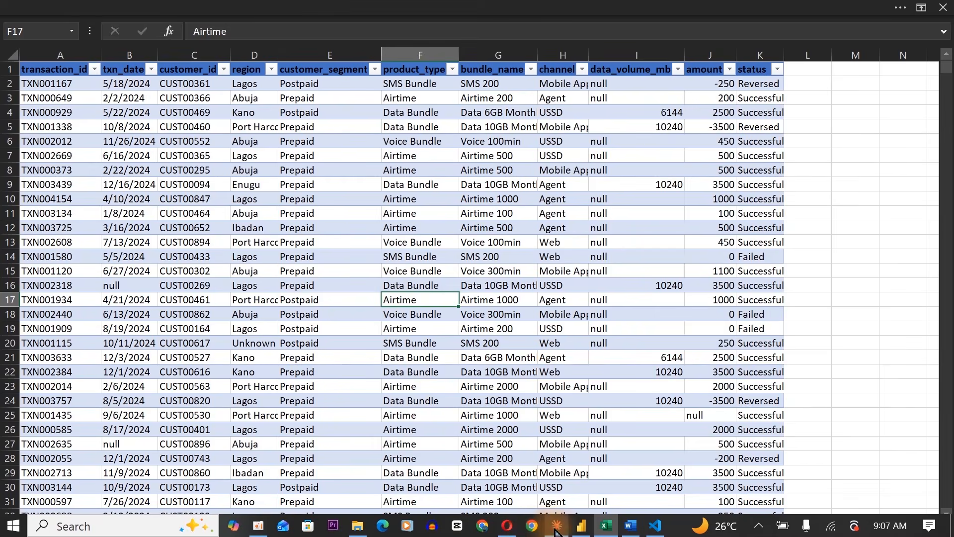
Step: Switch to Claude and request DAX House measures for net revenue, total transactions, success rate, ARPU, data delivered, reverse leakage, failure rates and dropped attempts
{"action": "left_click", "coordinate": [555, 527]}
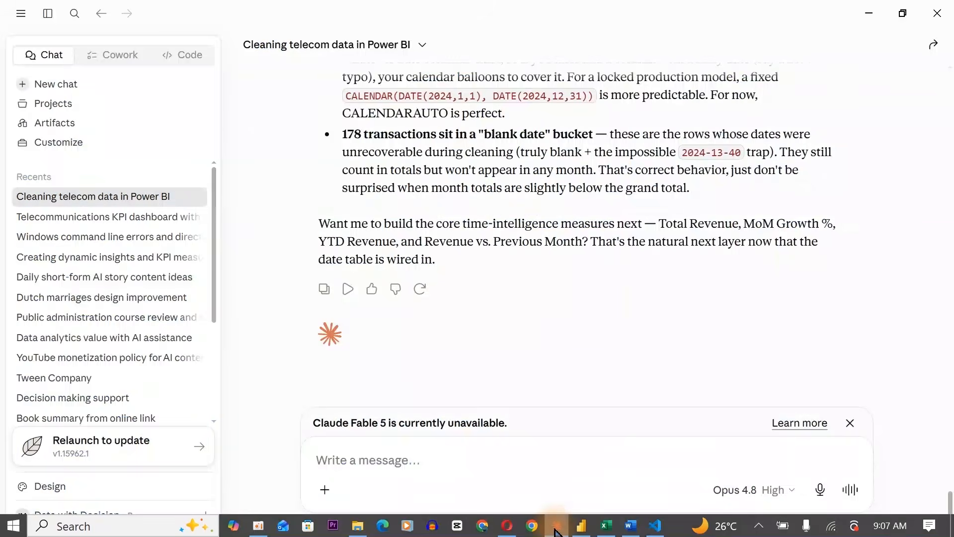
{"action": "left_click", "coordinate": [821, 491]}
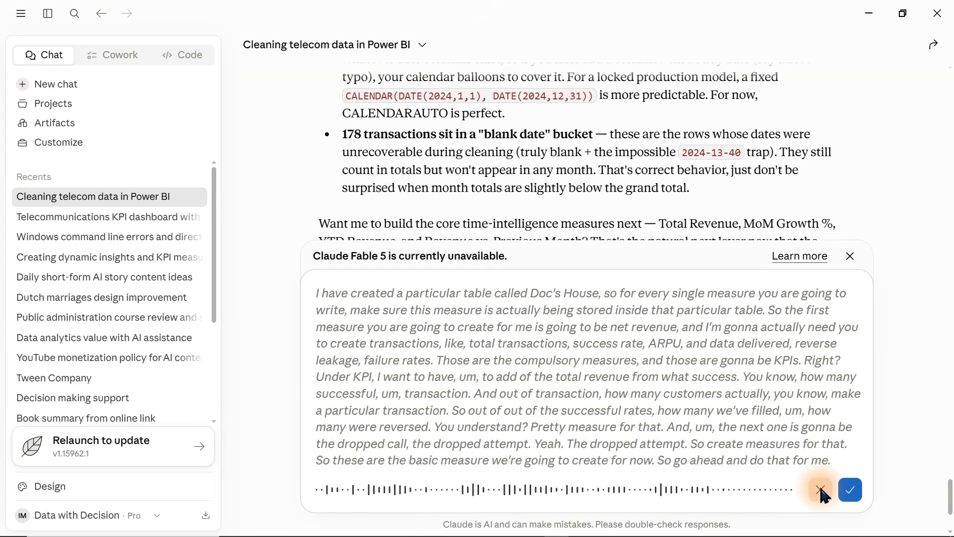
{"action": "left_click", "coordinate": [821, 490]}
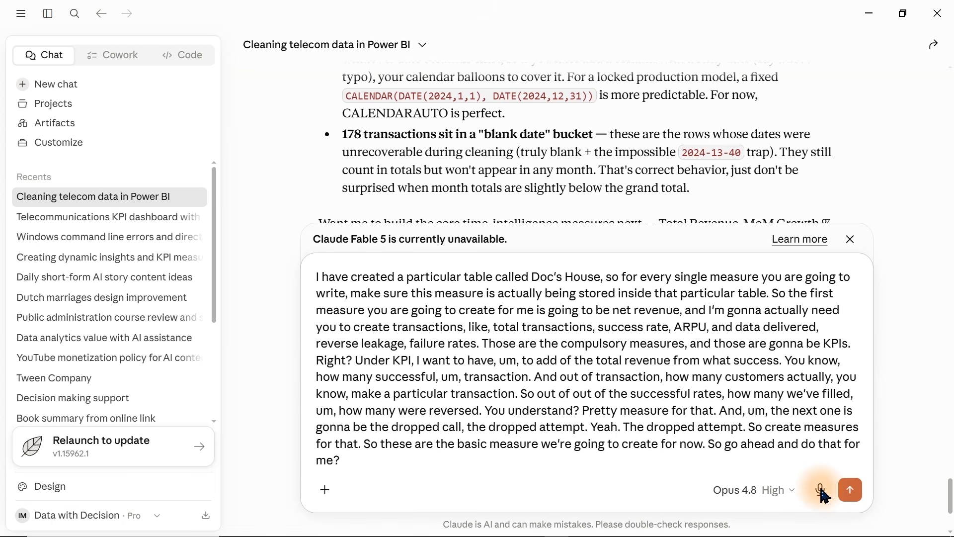
{"action": "key", "text": "Return"}
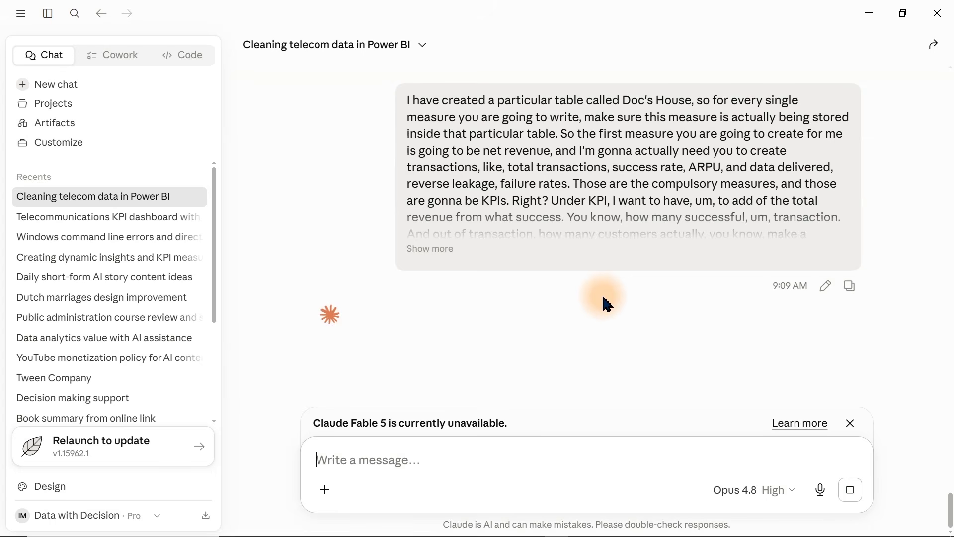
Step: Switch to Power BI, expand the DAX House table, and review Claude's summary of the KPI measures
{"action": "mouse_move", "coordinate": [631, 533]}
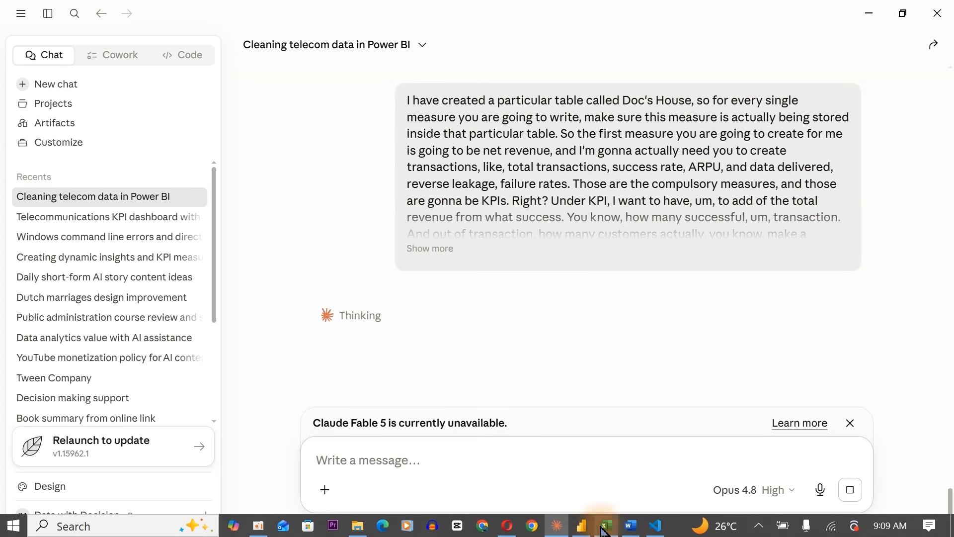
{"action": "left_click", "coordinate": [581, 525]}
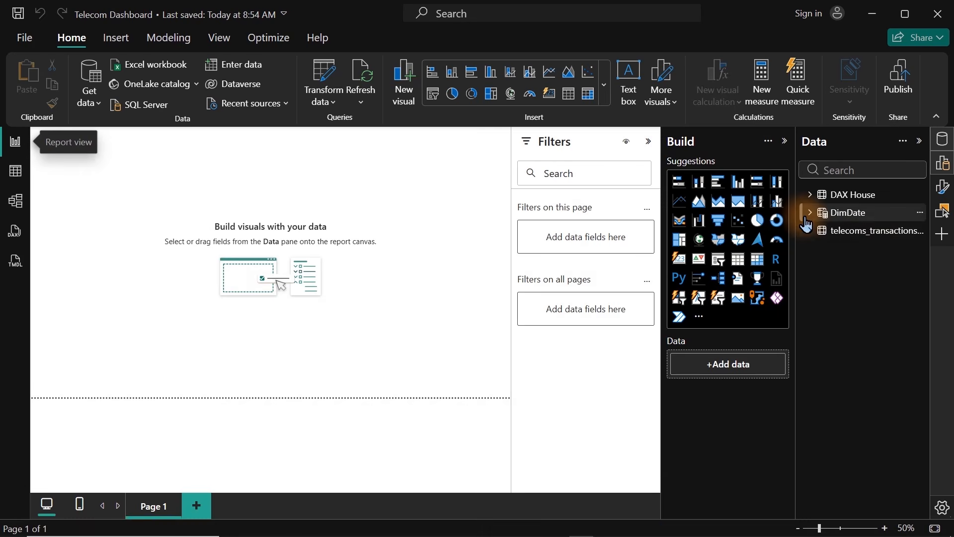
{"action": "left_click", "coordinate": [809, 197]}
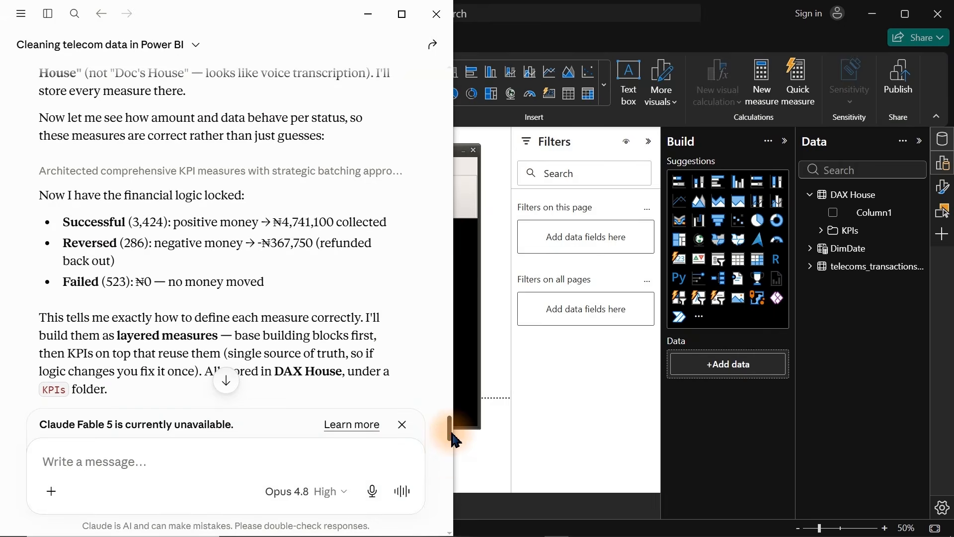
{"action": "left_click_drag", "start_coordinate": [449, 432], "coordinate": [443, 473]}
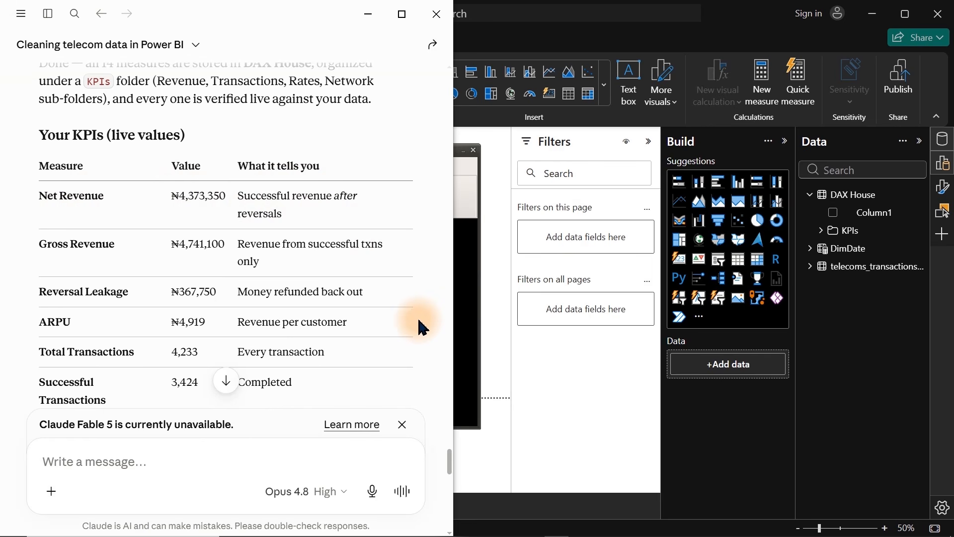
Step: Expand the KPIs folder in DAX House and look through its Network, Rates, Revenue and Transactions subfolders
{"action": "left_click", "coordinate": [820, 230]}
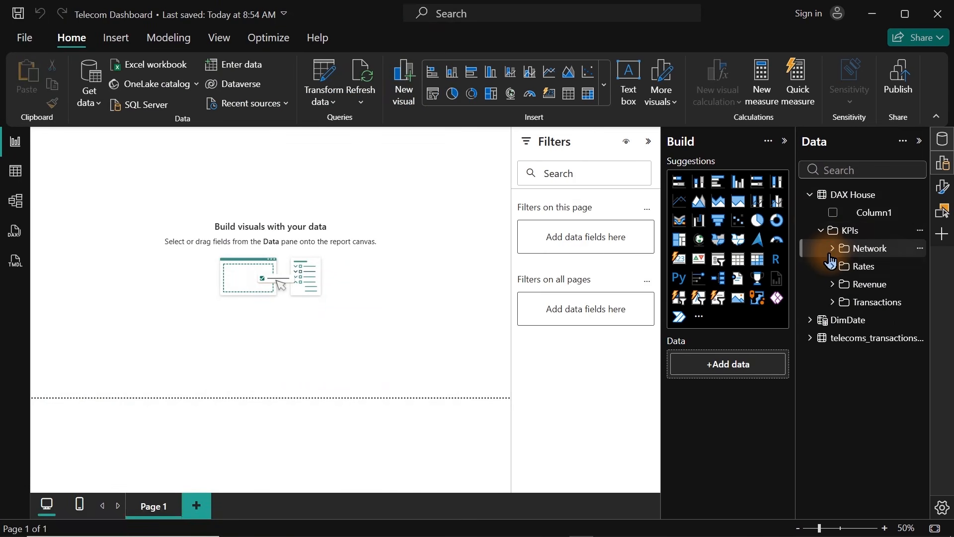
{"action": "left_click", "coordinate": [830, 251]}
{"action": "left_click", "coordinate": [827, 252]}
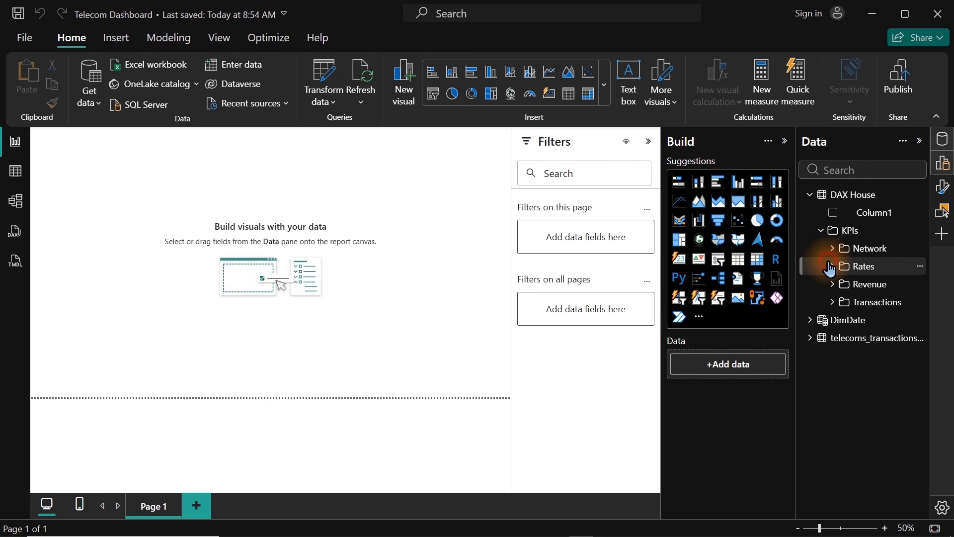
{"action": "left_click", "coordinate": [828, 264]}
{"action": "left_click", "coordinate": [830, 267]}
{"action": "left_click", "coordinate": [830, 285]}
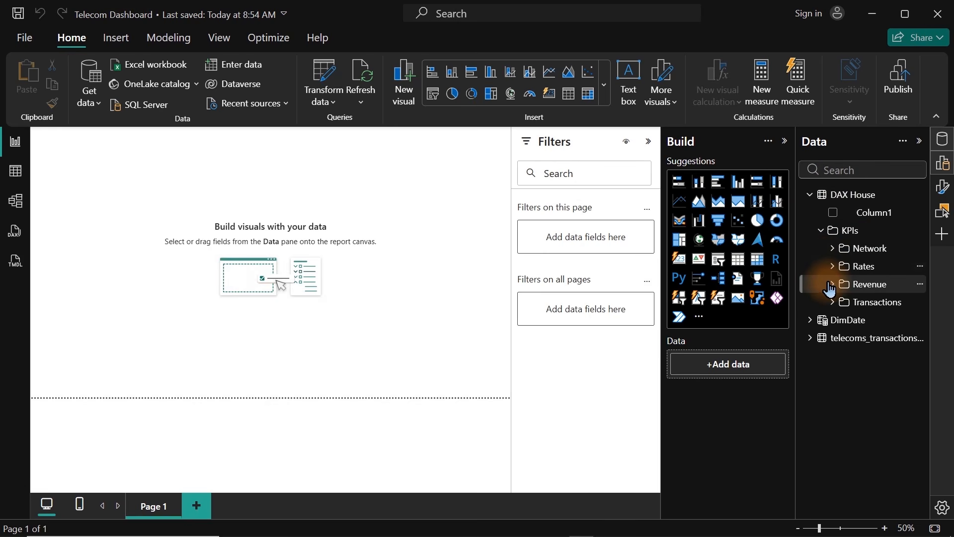
{"action": "left_click", "coordinate": [829, 287]}
{"action": "left_click", "coordinate": [832, 303]}
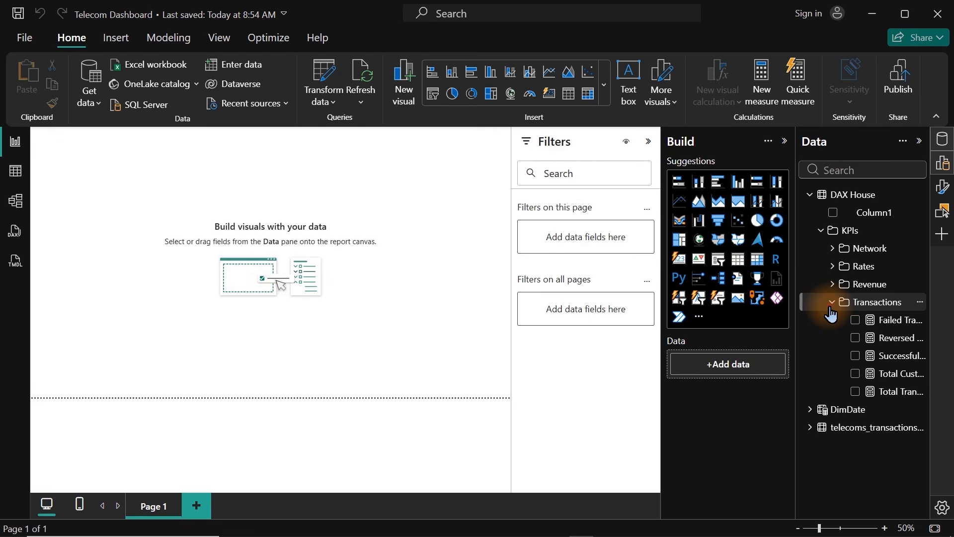
{"action": "left_click", "coordinate": [832, 303]}
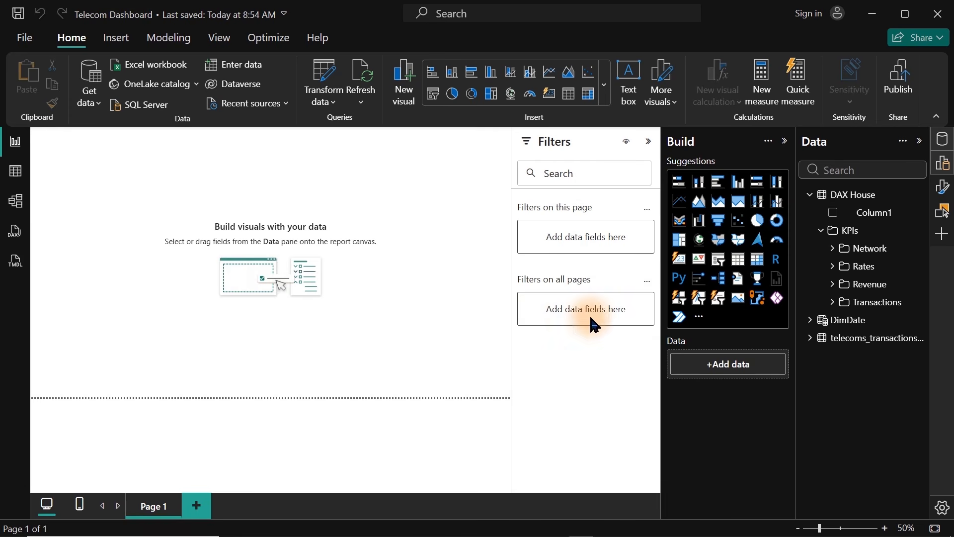
Step: Expand the Revenue measures and enlarge the workspace by hiding Build, collapsing Filters and the ribbon, and widening the Data pane
{"action": "left_click", "coordinate": [832, 284]}
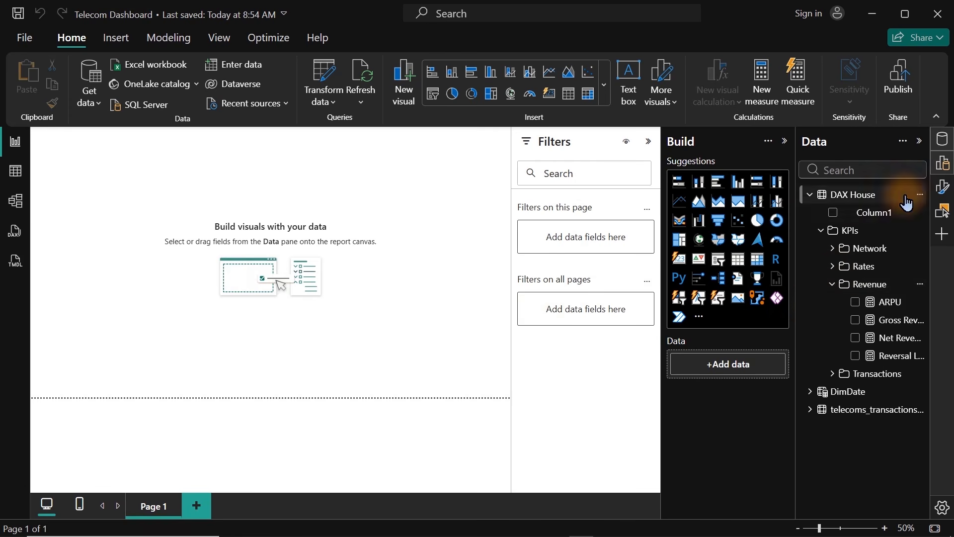
{"action": "left_click", "coordinate": [942, 165]}
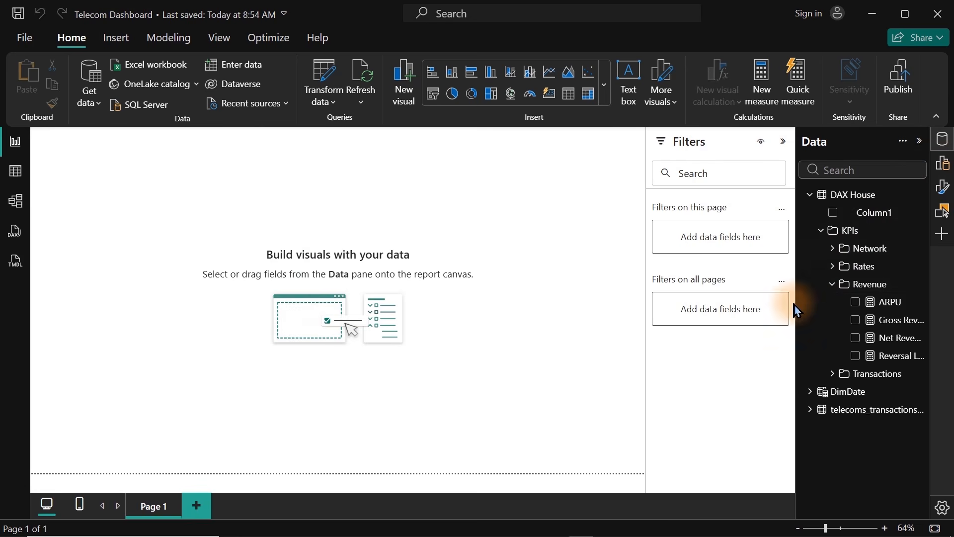
{"action": "left_click", "coordinate": [783, 142]}
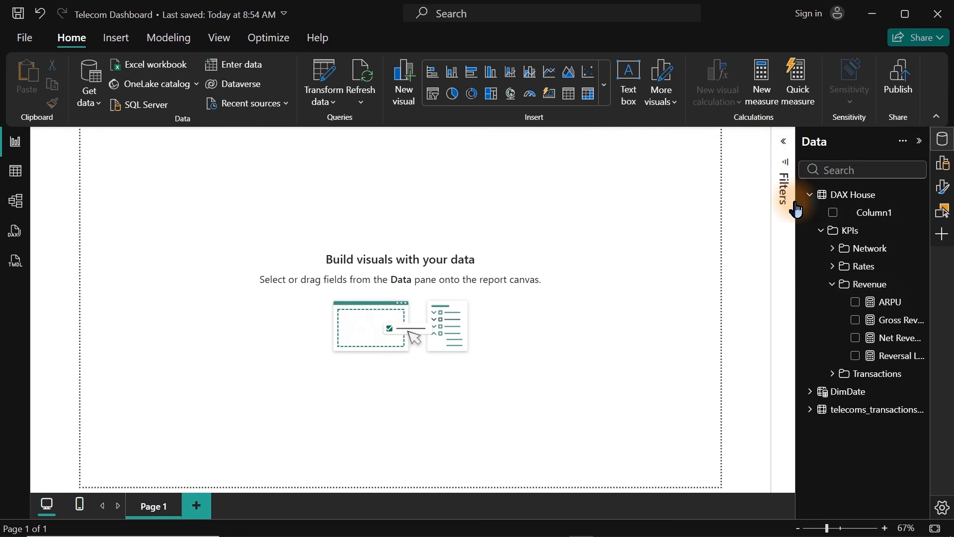
{"action": "left_click_drag", "start_coordinate": [797, 252], "coordinate": [714, 250]}
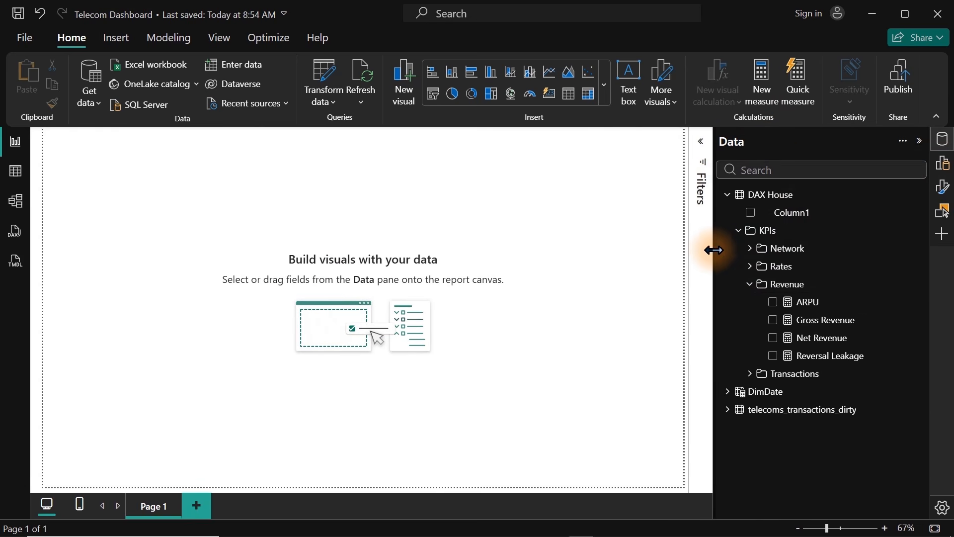
{"action": "left_click", "coordinate": [937, 122]}
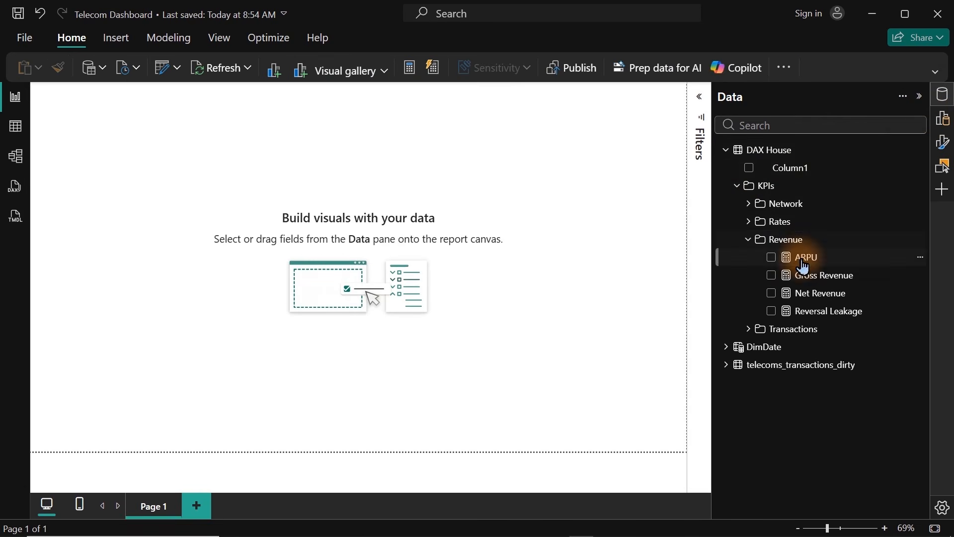
Step: Examine the DAX formula of the Net Revenue measure, especially its source table reference, and close it without edits
{"action": "left_click", "coordinate": [802, 298]}
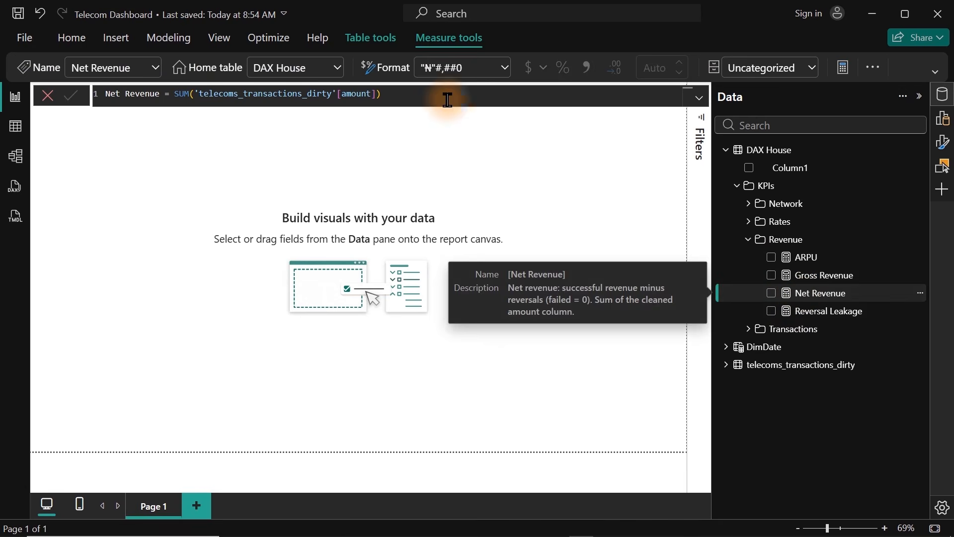
{"action": "left_click", "coordinate": [412, 90]}
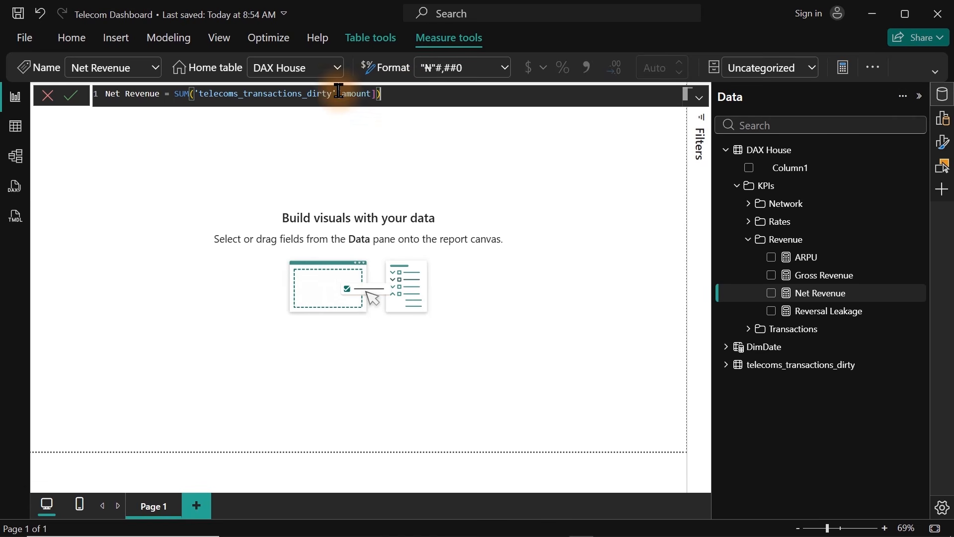
{"action": "left_click_drag", "start_coordinate": [337, 93], "coordinate": [198, 91]}
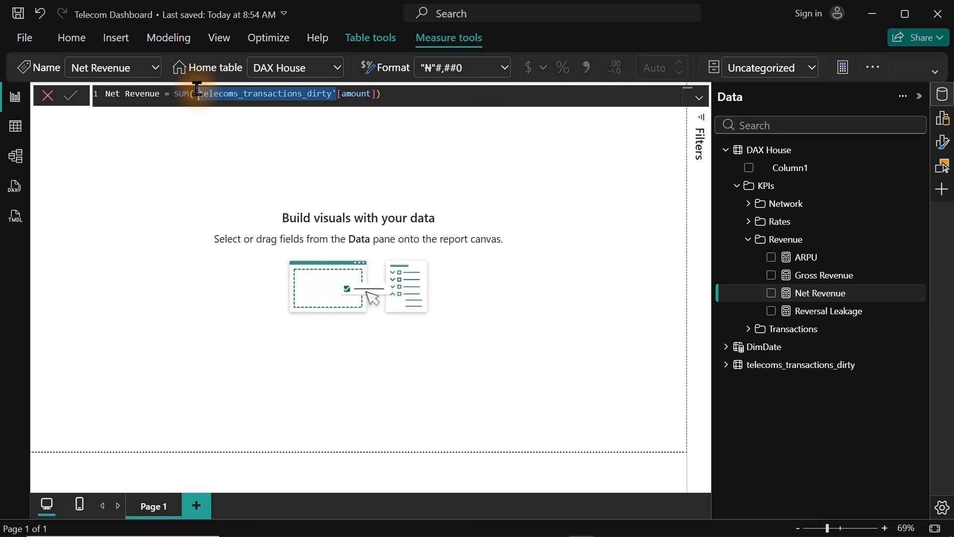
{"action": "key", "text": "Escape"}
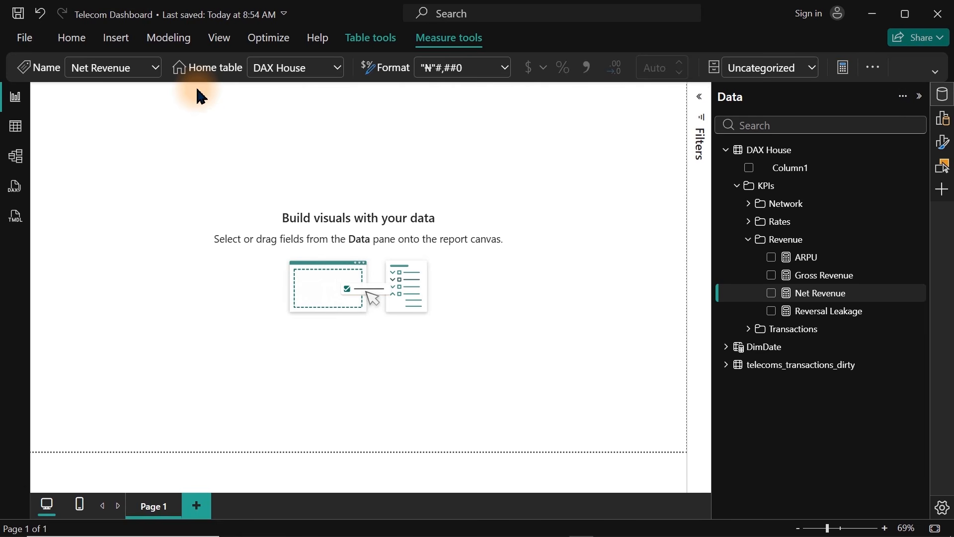
Step: In the table view, rename the telecoms_transactions_dirty table as Telecom
{"action": "left_click", "coordinate": [15, 125]}
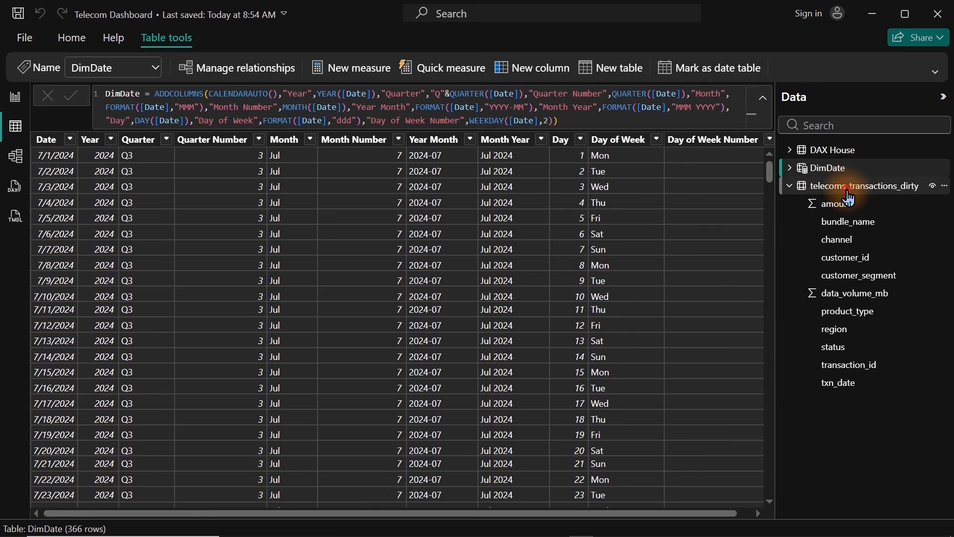
{"action": "double_click", "coordinate": [850, 188]}
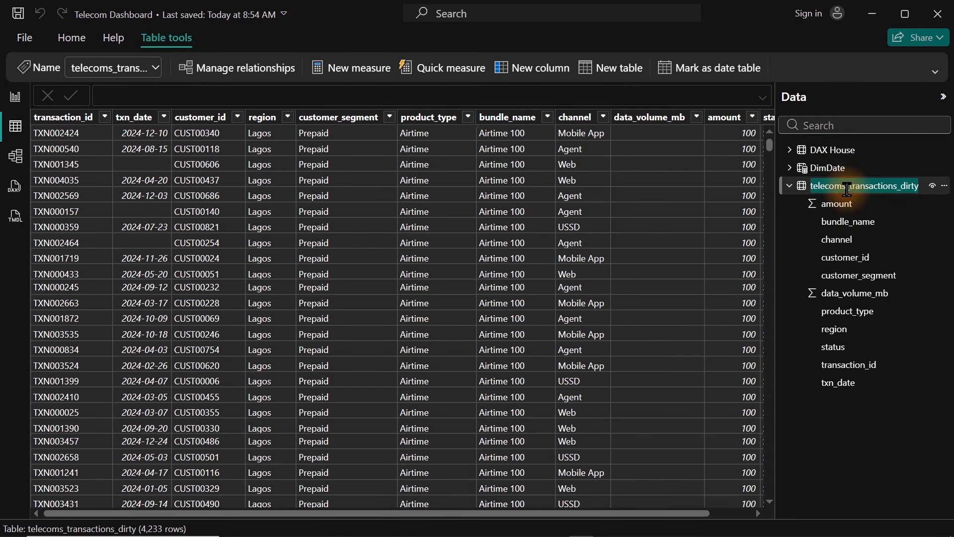
{"action": "type", "text": "T"}
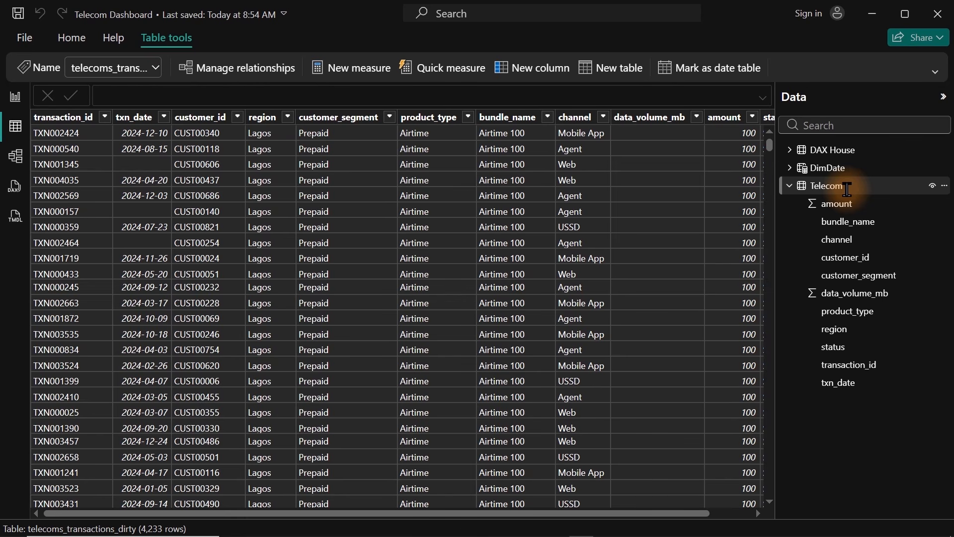
{"action": "type", "text": "elecom"}
{"action": "key", "text": "Return"}
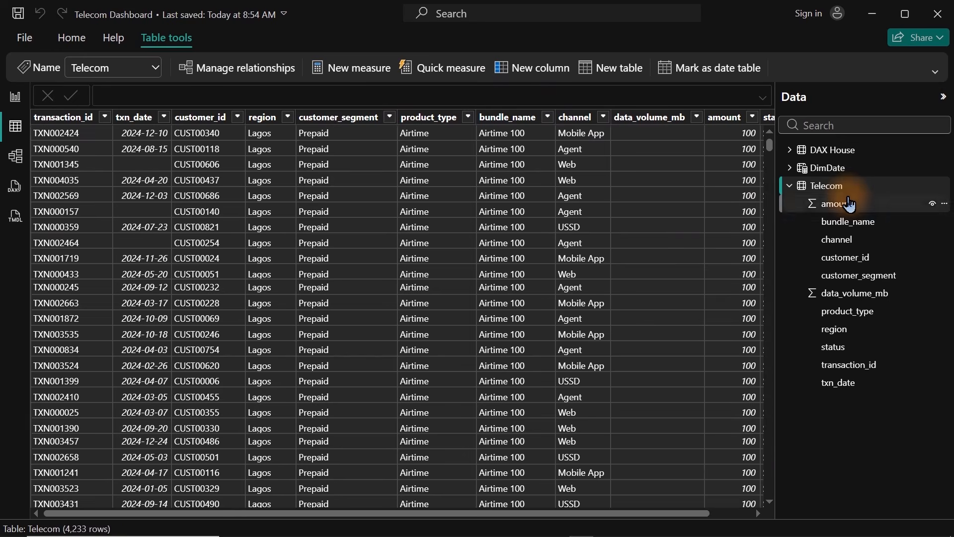
Step: Return to the report view and check the table reference in the Net Revenue measure's formula
{"action": "left_click", "coordinate": [17, 98]}
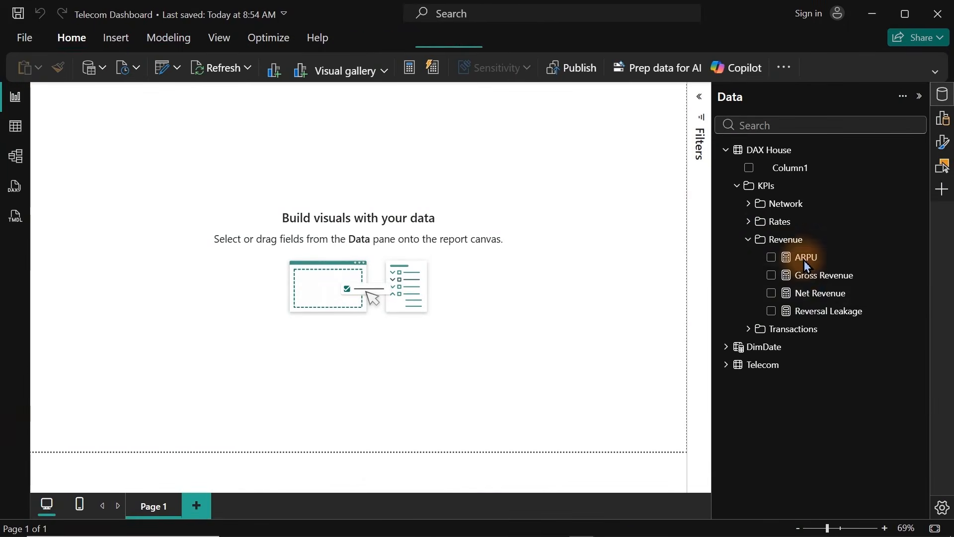
{"action": "left_click", "coordinate": [814, 300]}
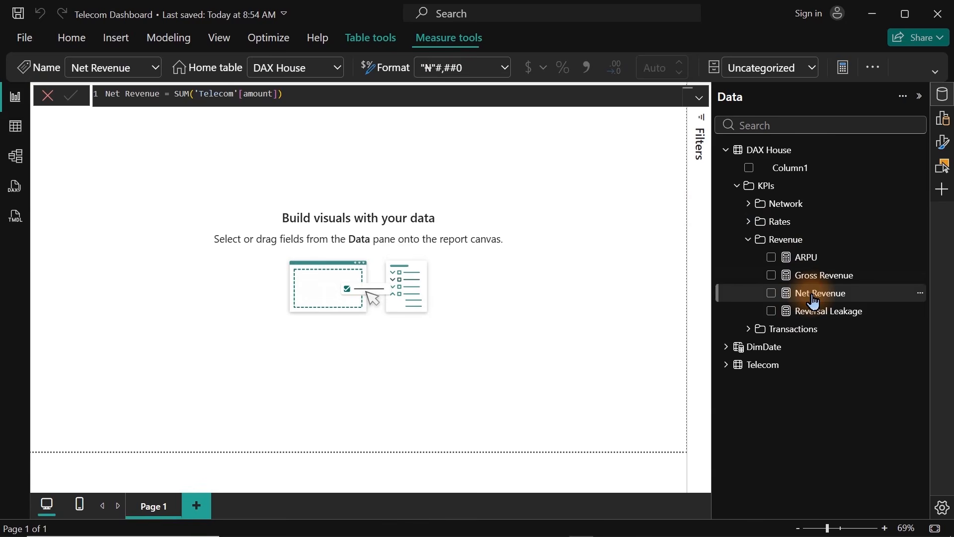
{"action": "left_click", "coordinate": [292, 99]}
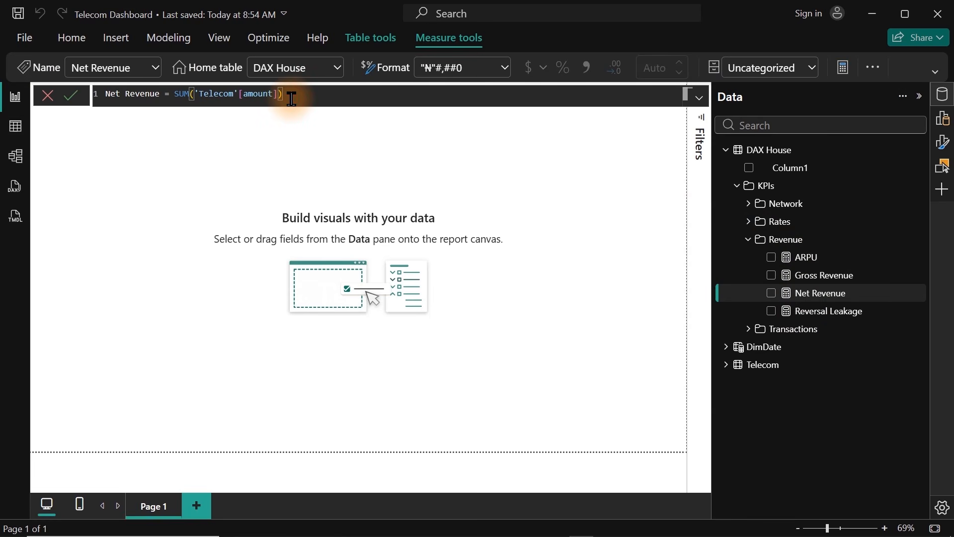
Step: Add a Net Revenue card to the blank report page and move it down and slightly right from the corner
{"action": "left_click", "coordinate": [558, 266]}
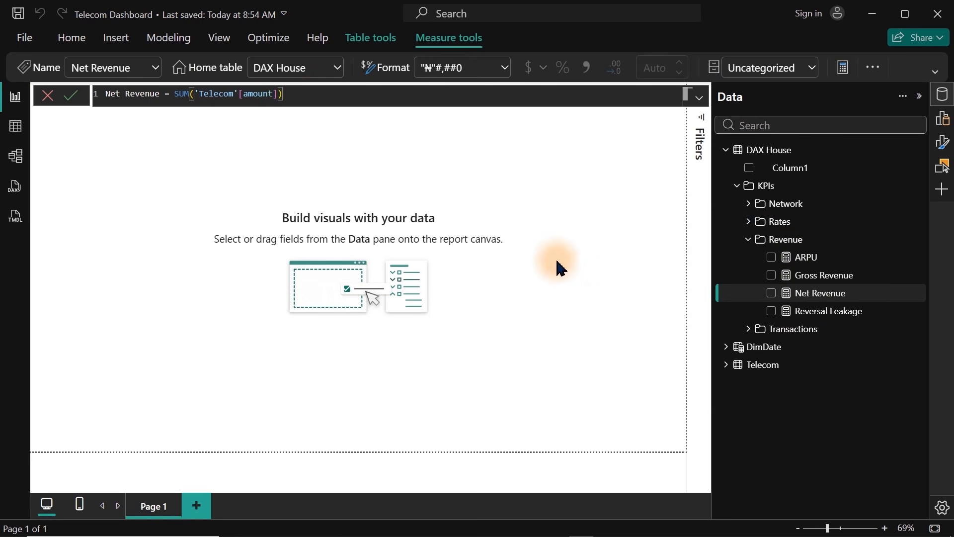
{"action": "left_click", "coordinate": [771, 294]}
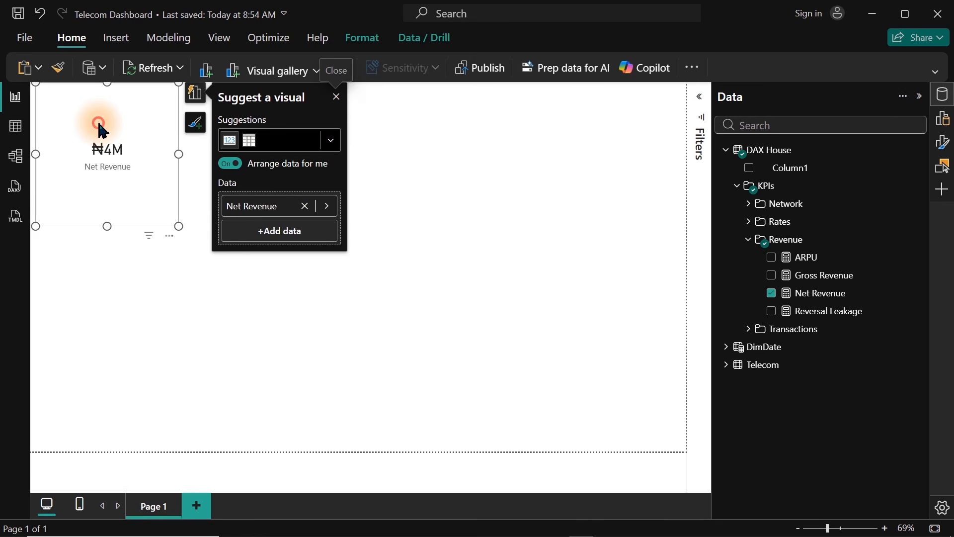
{"action": "left_click_drag", "start_coordinate": [98, 130], "coordinate": [153, 269]}
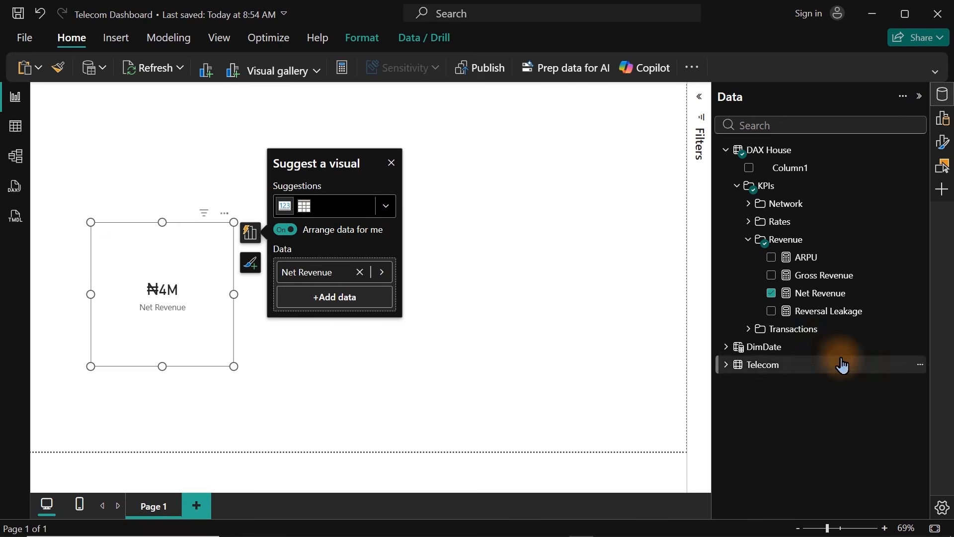
Step: Start a new measure beside Net Revenue, named Net Revenue 2, with the formula SUM(Telecom[amount]) on an indented second line
{"action": "right_click", "coordinate": [821, 299]}
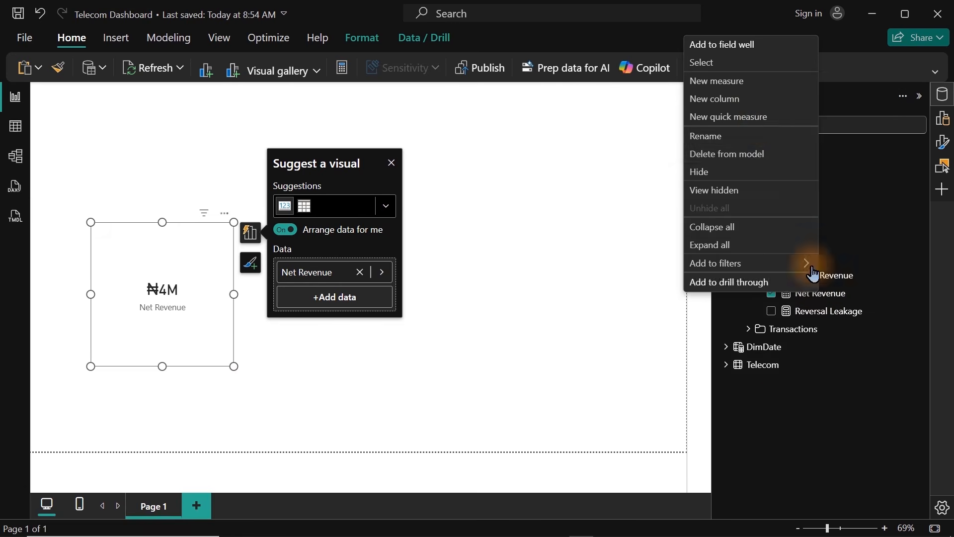
{"action": "left_click", "coordinate": [734, 87]}
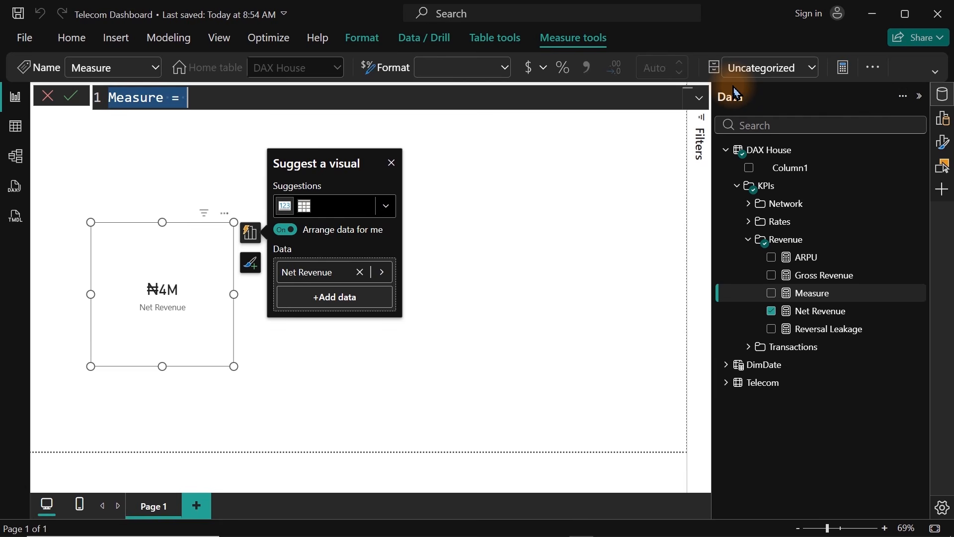
{"action": "type", "text": "Net Re"}
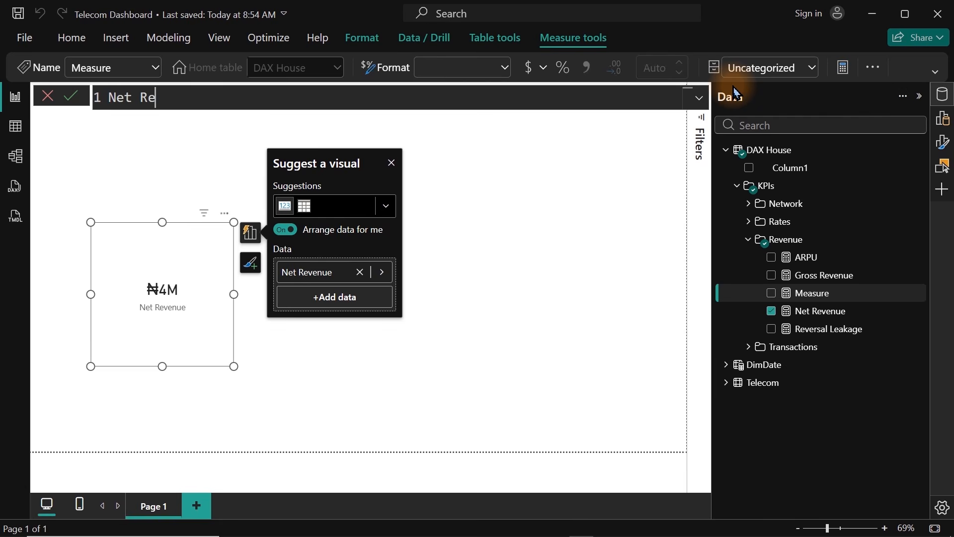
{"action": "type", "text": "venue 2 ="}
{"action": "key", "text": "shift+Return"}
{"action": "key", "text": "Tab"}
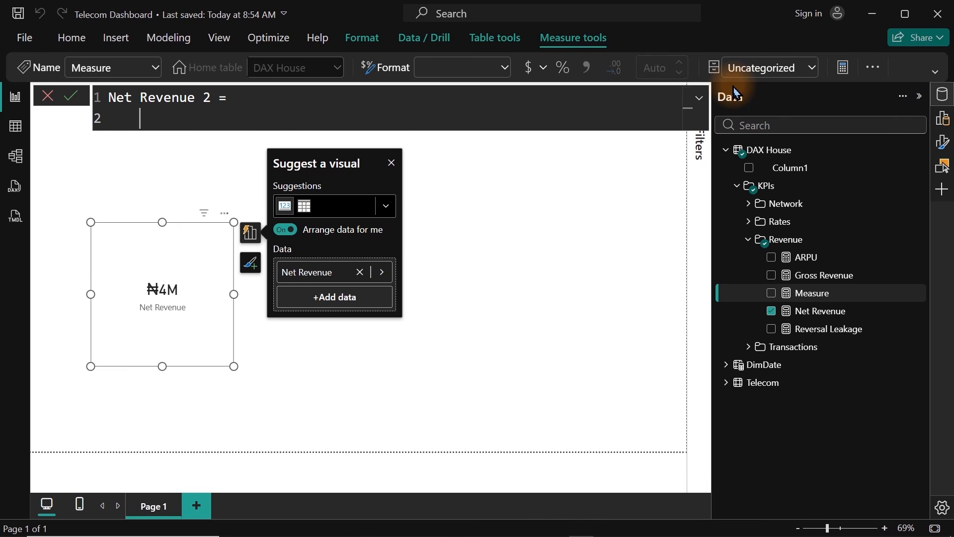
{"action": "type", "text": "sum"}
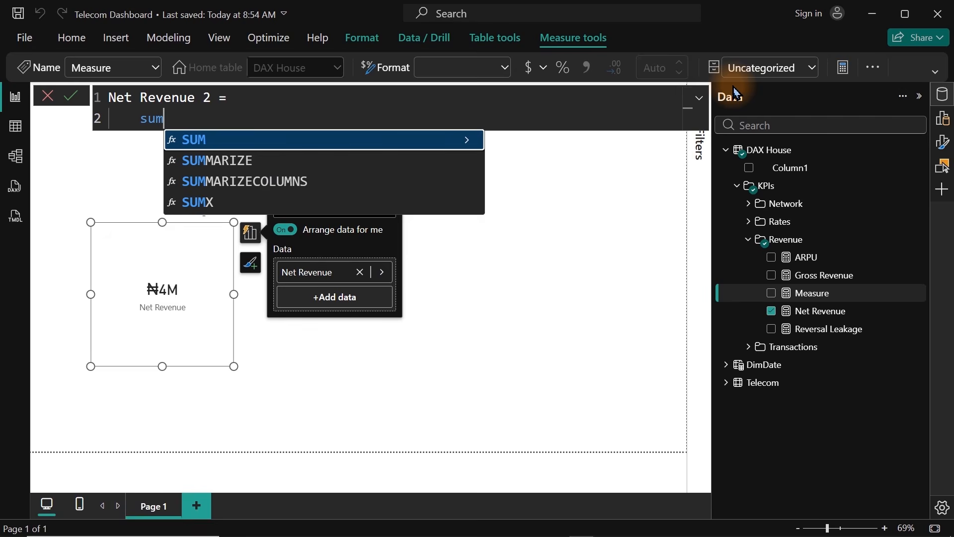
{"action": "key", "text": "Tab"}
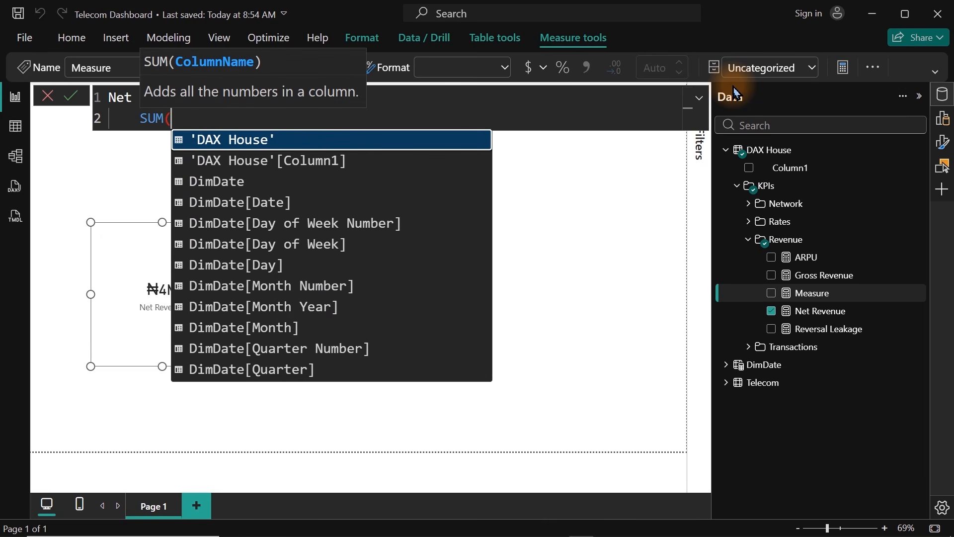
{"action": "type", "text": "am"}
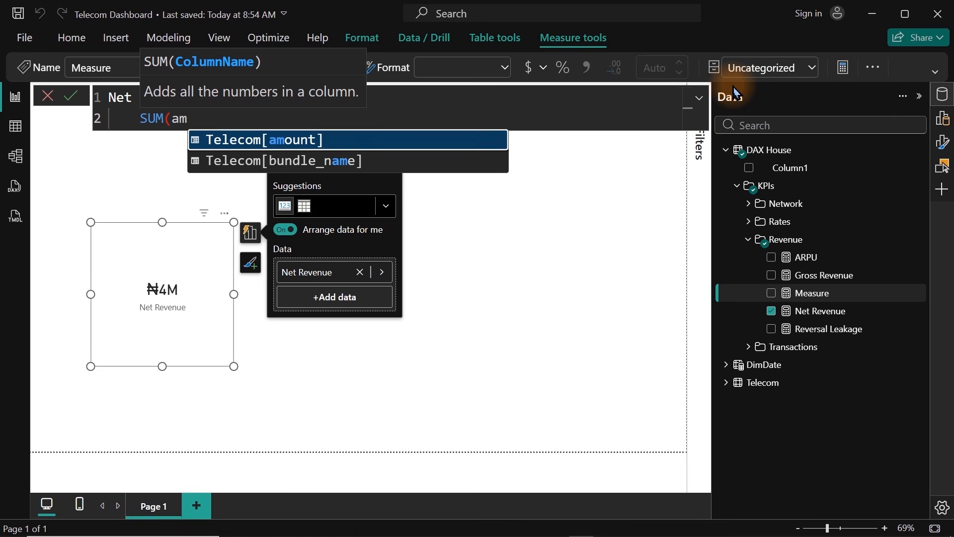
{"action": "key", "text": "Tab"}
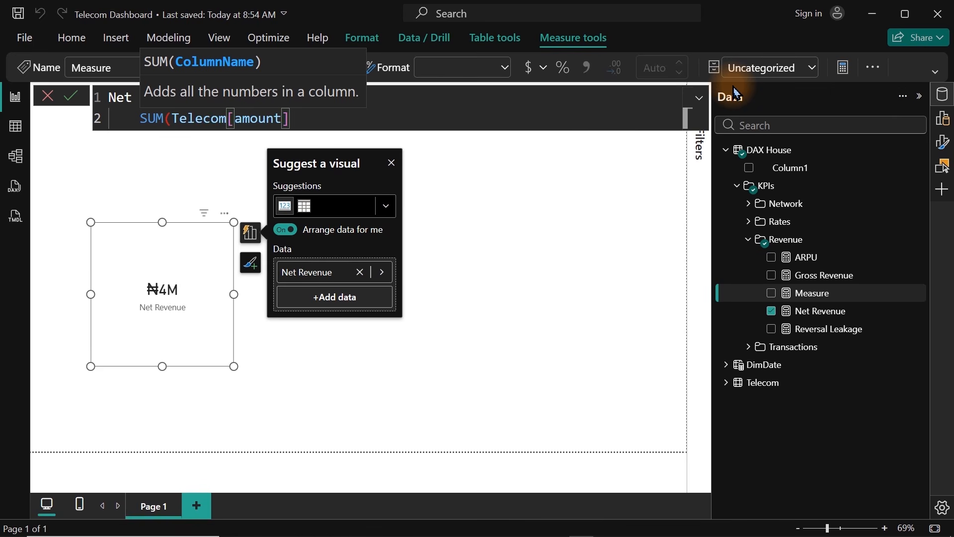
{"action": "type", "text": ")"}
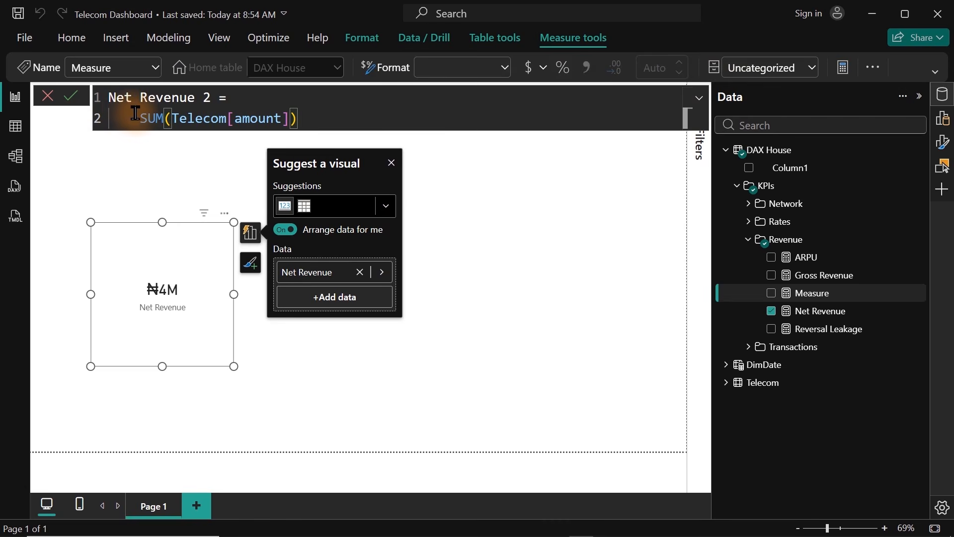
Step: Insert an indented CALCULATE( line above the SUM line in the Net Revenue 2 formula
{"action": "left_click", "coordinate": [222, 103]}
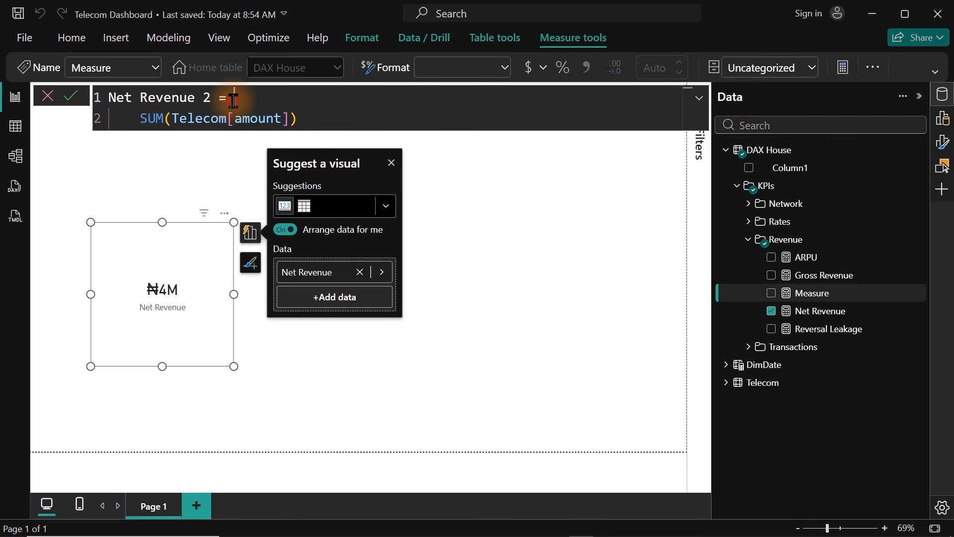
{"action": "key", "text": "shift+Return"}
{"action": "key", "text": "Tab"}
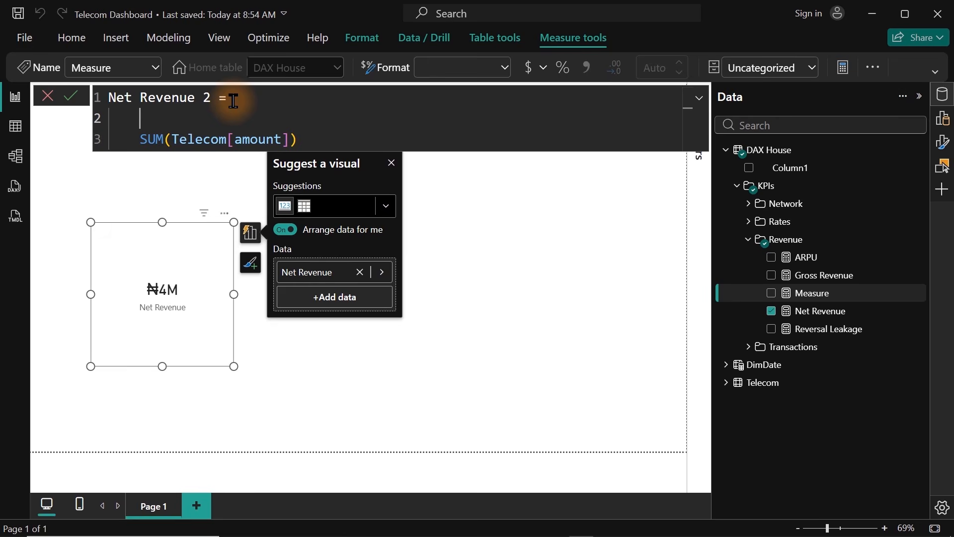
{"action": "type", "text": "cal"}
{"action": "key", "text": "Tab"}
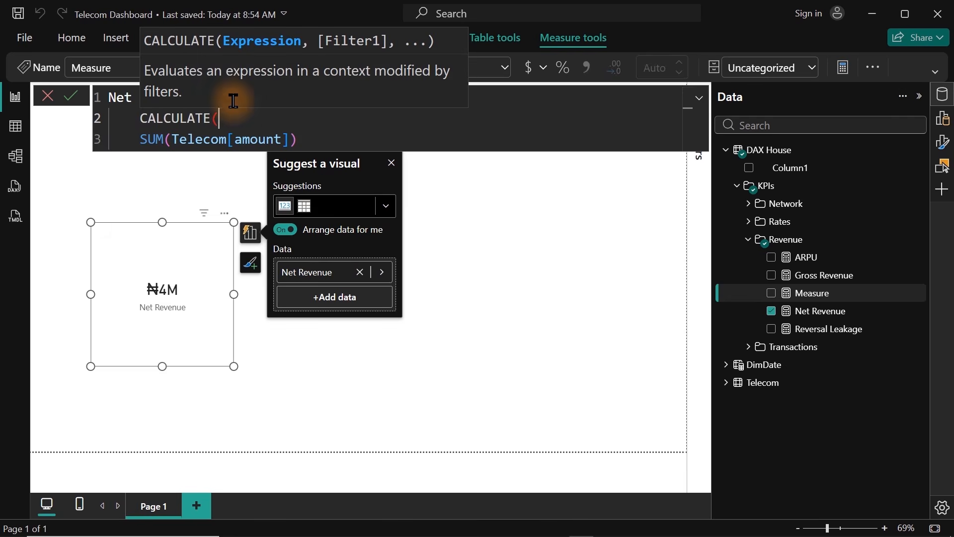
Step: Indent SUM(Telecom[amount]) beneath CALCULATE and end it with a comma and a new line for the filter argument
{"action": "left_click", "coordinate": [125, 139]}
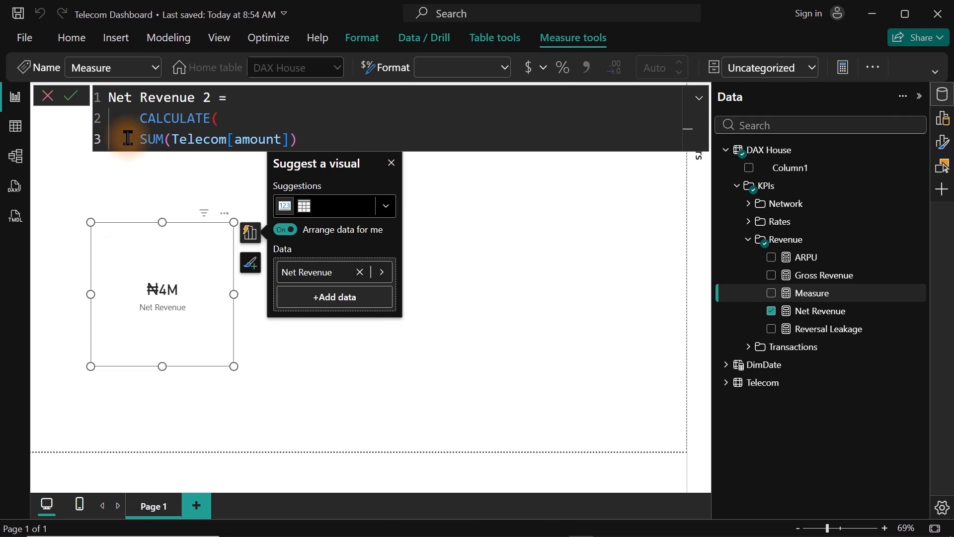
{"action": "key", "text": "Tab"}
{"action": "left_click", "coordinate": [332, 143]}
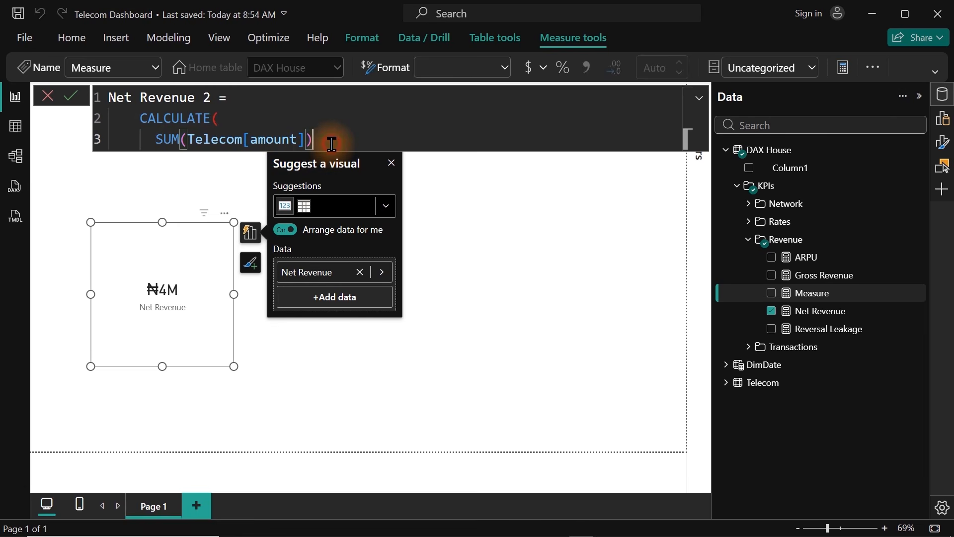
{"action": "left_click_drag", "start_coordinate": [332, 144], "coordinate": [148, 147]}
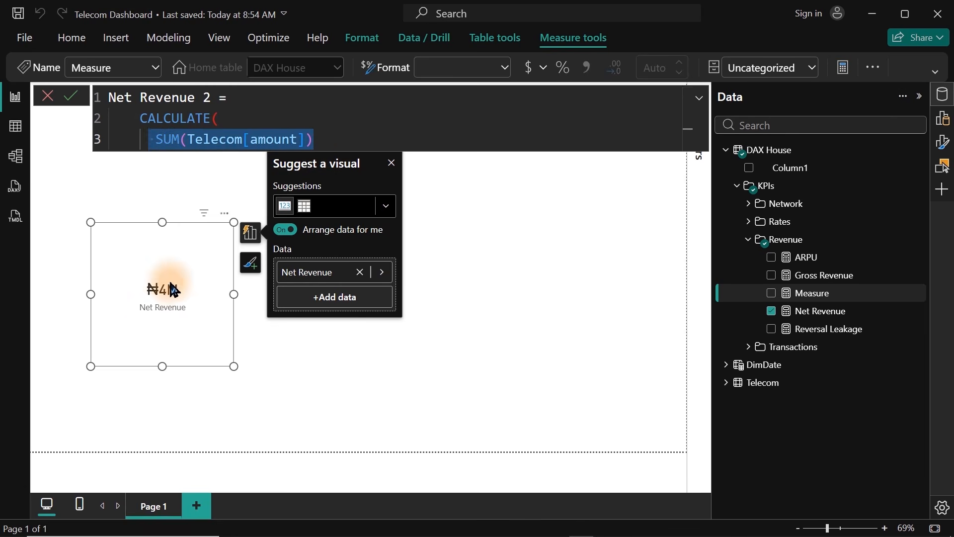
{"action": "left_click", "coordinate": [334, 137]}
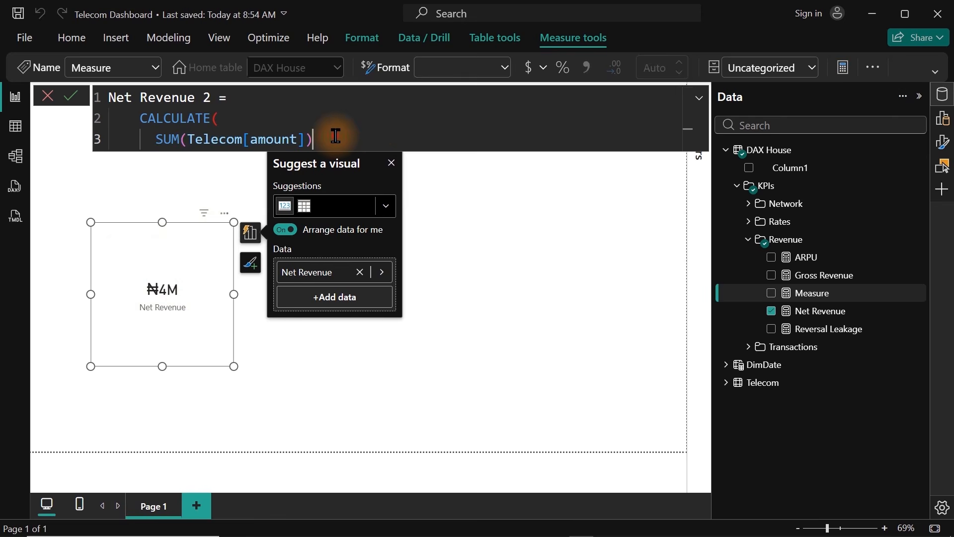
{"action": "type", "text": ","}
{"action": "key", "text": "shift+Return"}
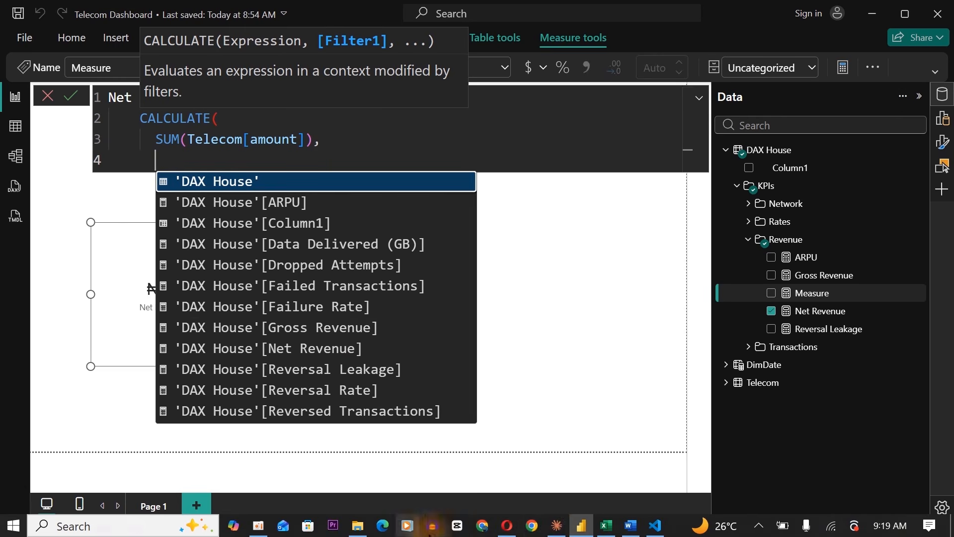
Step: Switch to the Excel workbook and check which values the status column's filter list offers
{"action": "left_click", "coordinate": [616, 530]}
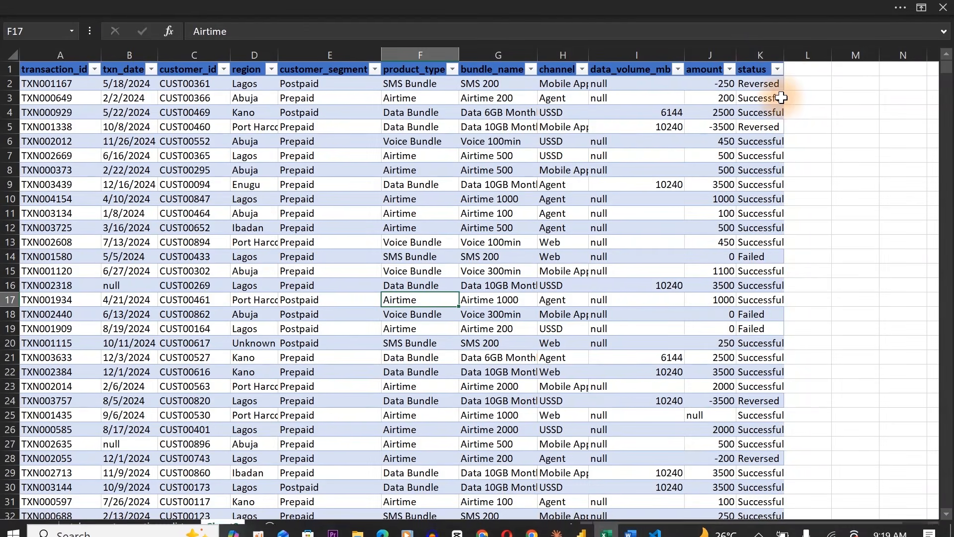
{"action": "left_click", "coordinate": [778, 70]}
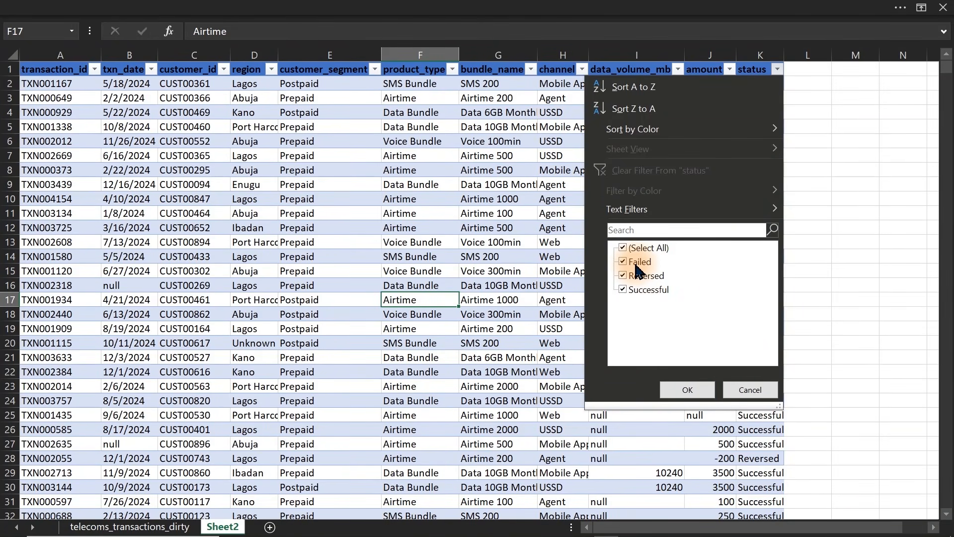
{"action": "left_click", "coordinate": [820, 251]}
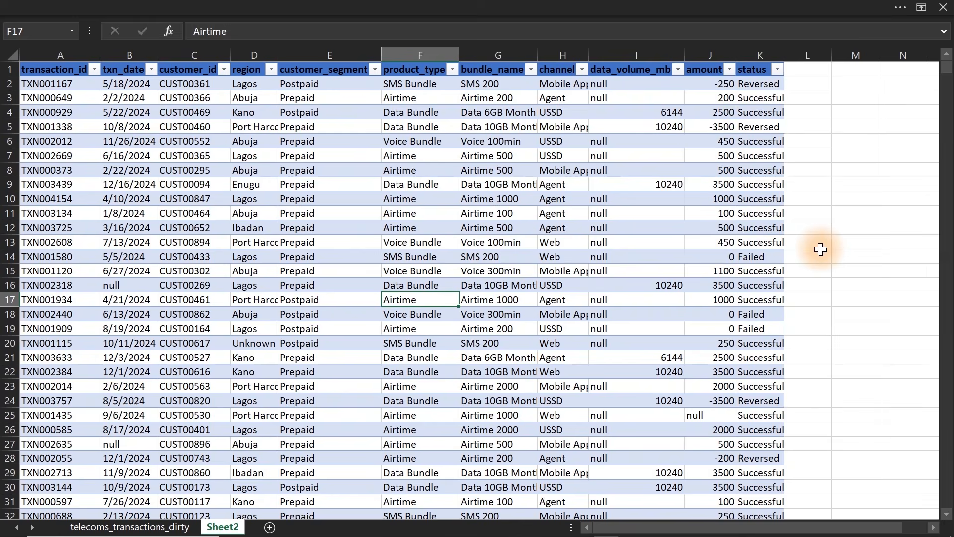
Step: Filter the status column to show only Failed and Reversed transactions and look over their amounts
{"action": "left_click", "coordinate": [777, 72]}
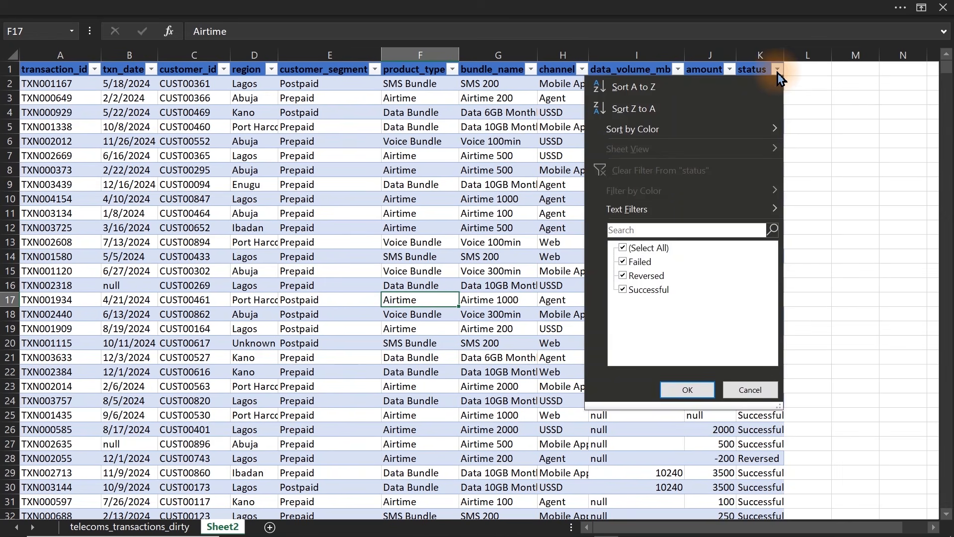
{"action": "left_click", "coordinate": [622, 250]}
{"action": "left_click", "coordinate": [623, 262]}
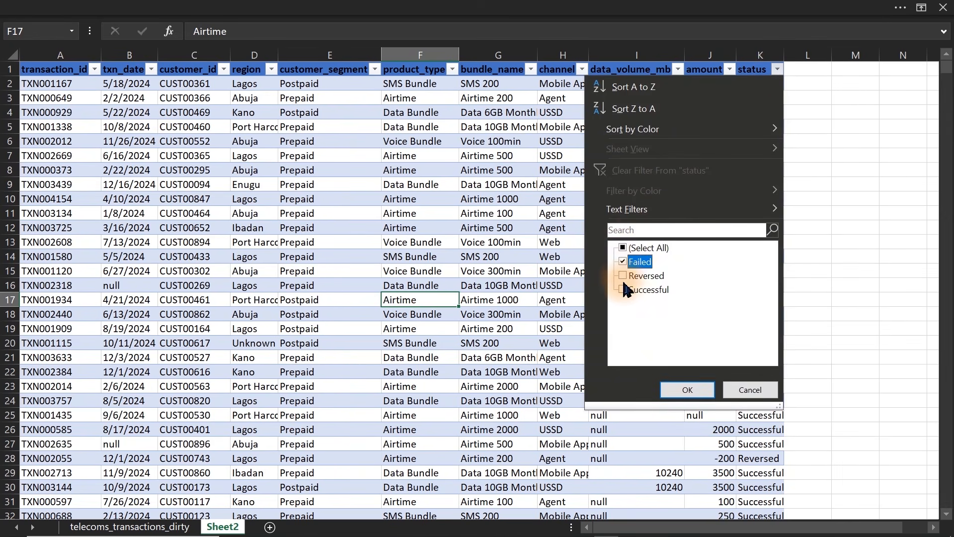
{"action": "left_click", "coordinate": [627, 277]}
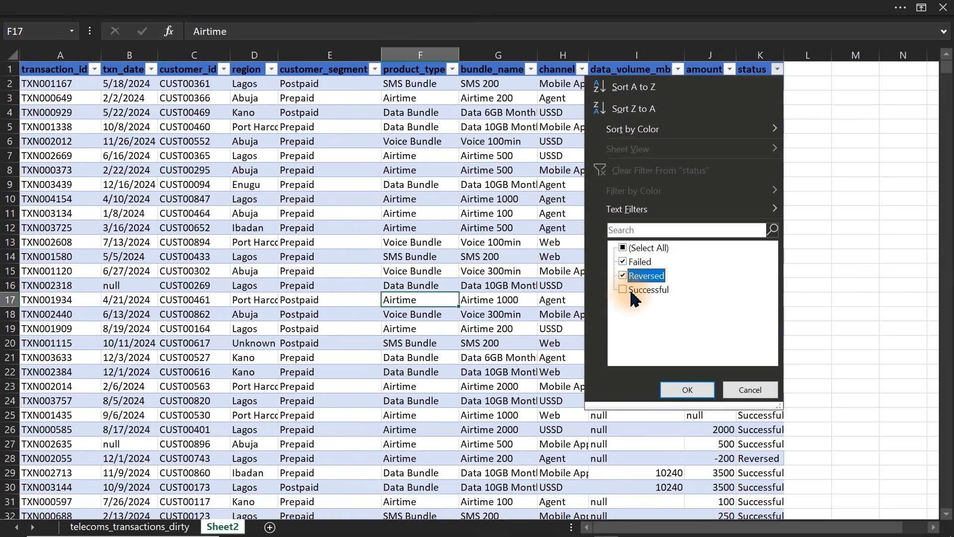
{"action": "left_click", "coordinate": [688, 389]}
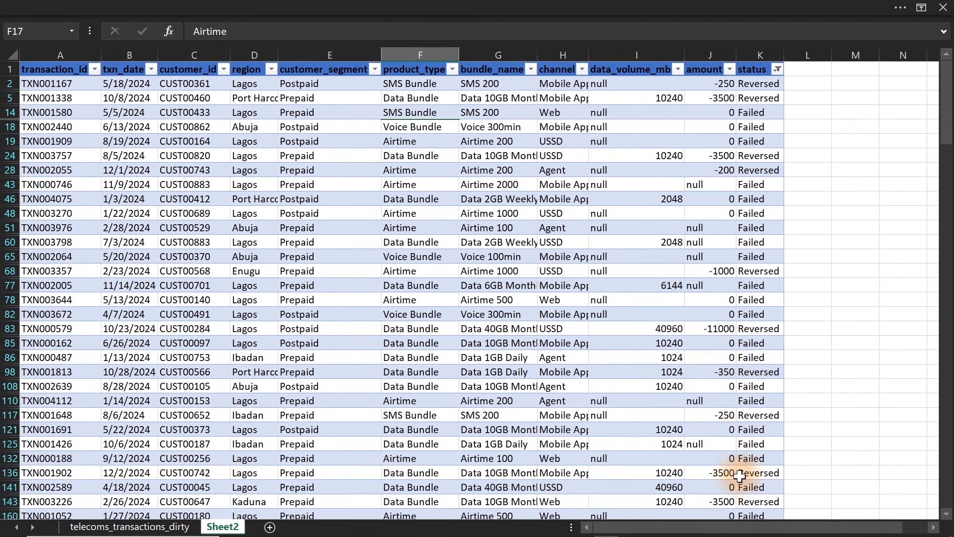
{"action": "left_click_drag", "start_coordinate": [944, 117], "coordinate": [940, 75]}
Step: Switch back to Power BI, complete the Net Revenue 2 formula with the filter Telecom[status]= "Successful" and a closing parenthesis, and commit it
{"action": "mouse_move", "coordinate": [407, 535]}
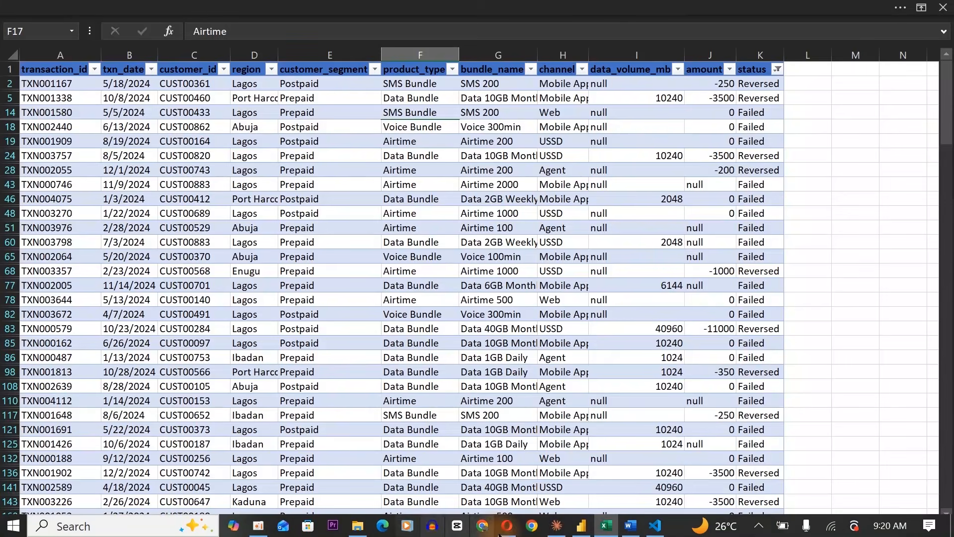
{"action": "left_click", "coordinate": [581, 525]}
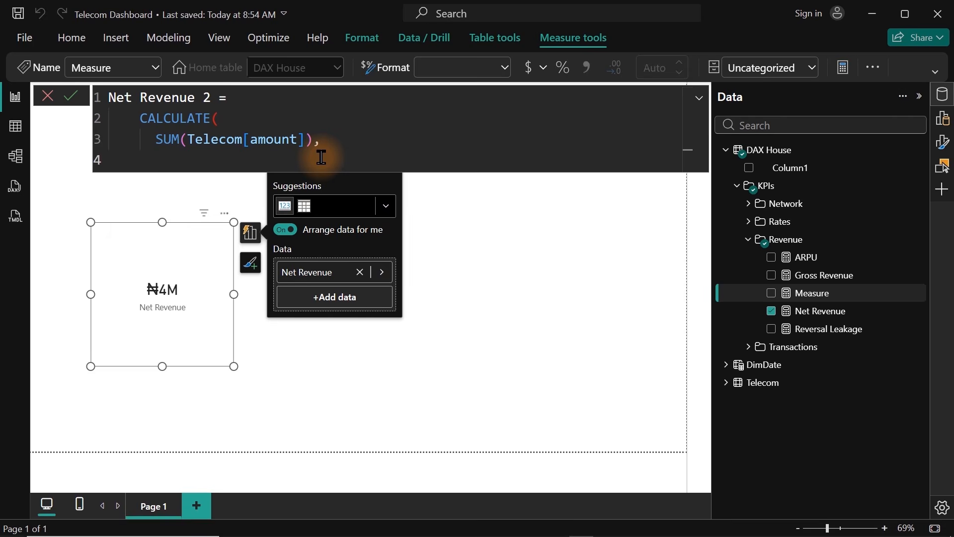
{"action": "type", "text": "stat"}
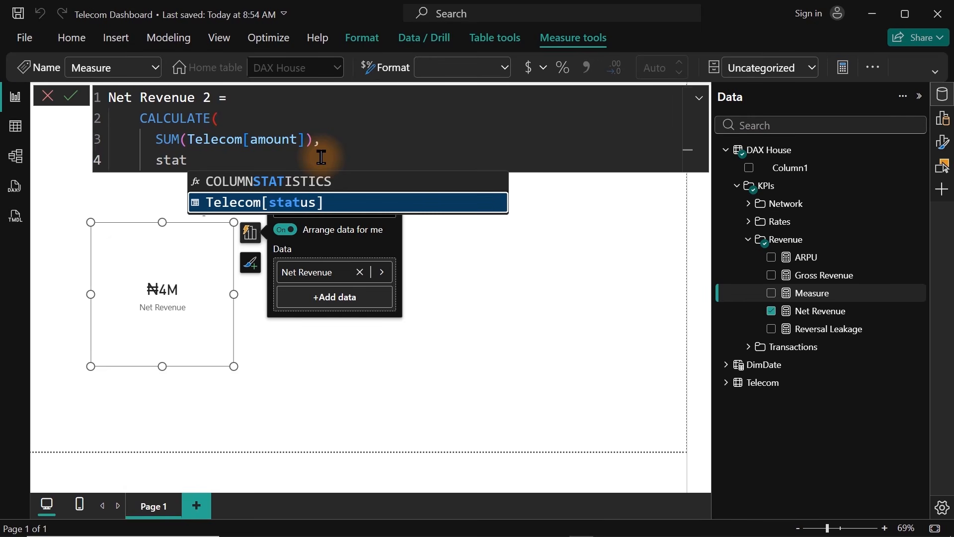
{"action": "key", "text": "Tab"}
{"action": "type", "text": "= "}
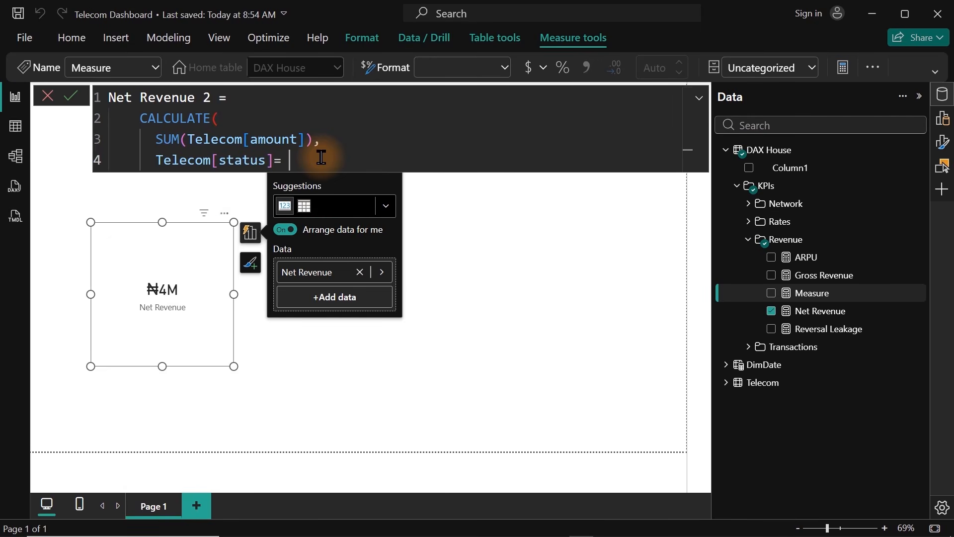
{"action": "type", "text": "\"Successful\""}
{"action": "key", "text": "Return"}
{"action": "type", "text": ")"}
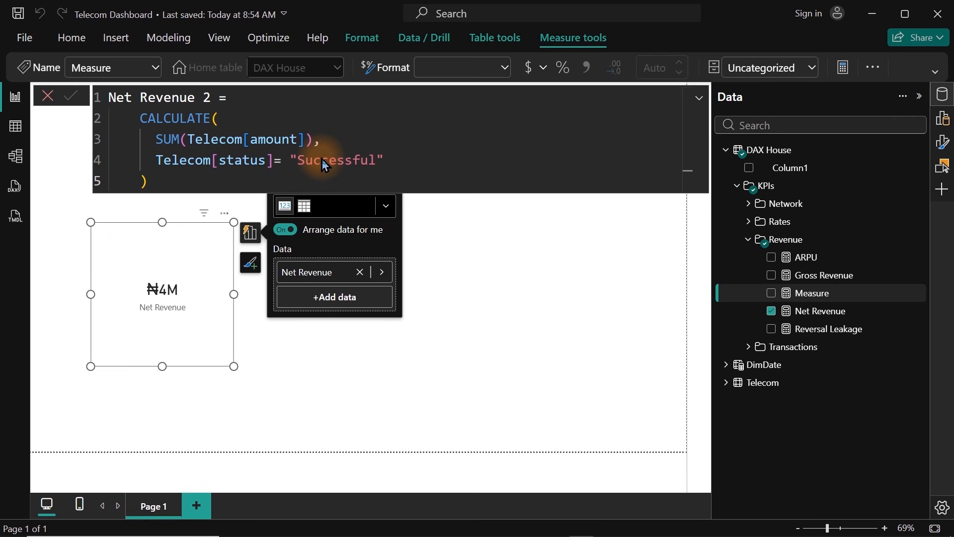
{"action": "key", "text": "Return"}
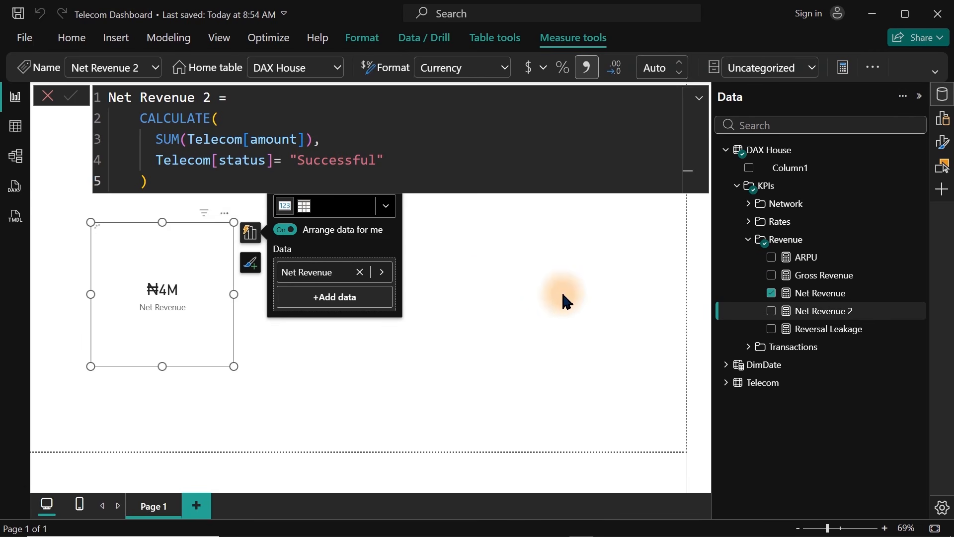
Step: Add a Net Revenue 2 card to the report page and place it to the right of the Net Revenue card
{"action": "left_click", "coordinate": [567, 301]}
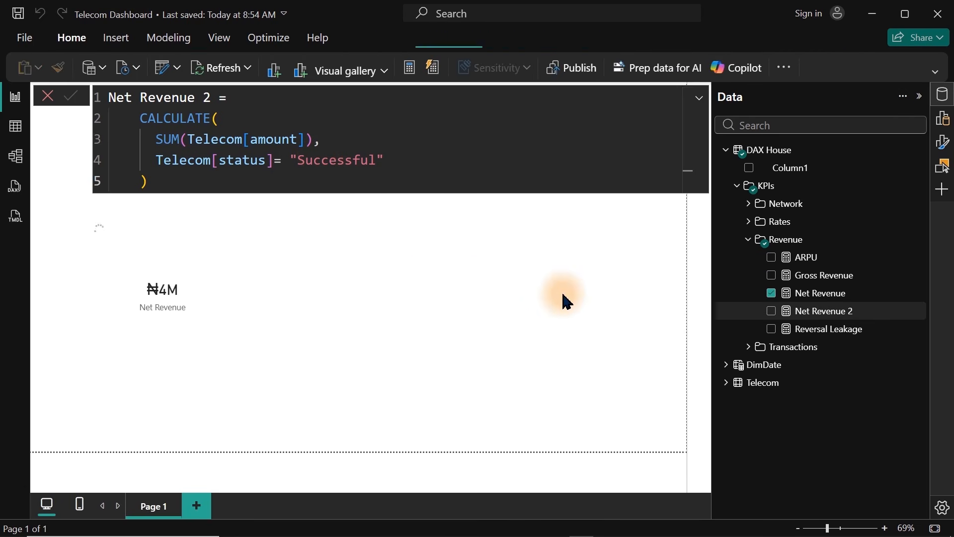
{"action": "left_click", "coordinate": [771, 311]}
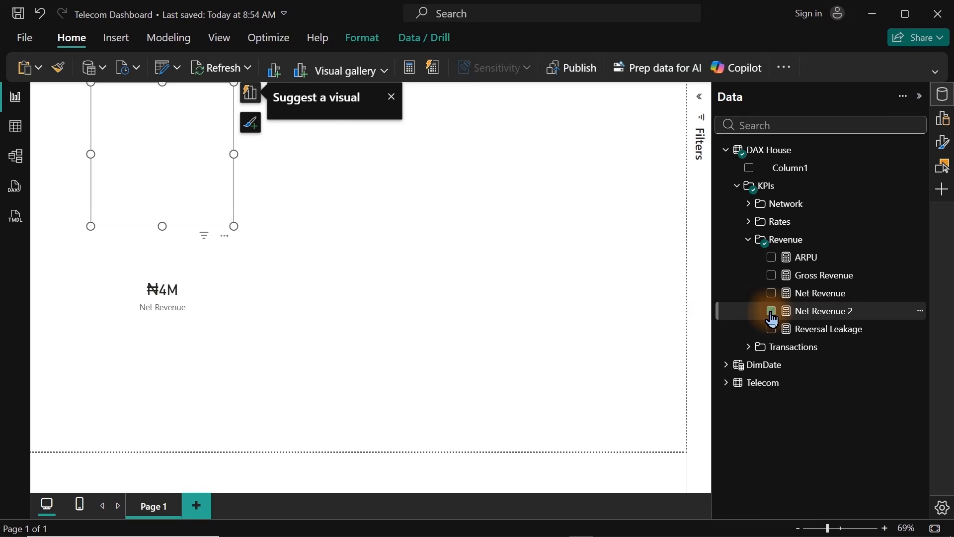
{"action": "left_click_drag", "start_coordinate": [127, 134], "coordinate": [388, 258]}
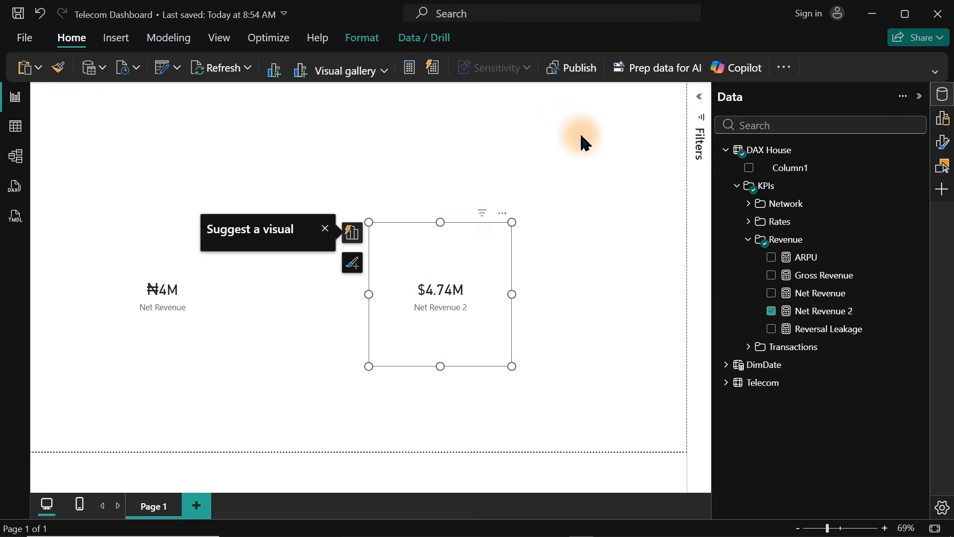
Step: Set the callout value display units of the Net Revenue card to None
{"action": "left_click", "coordinate": [148, 310]}
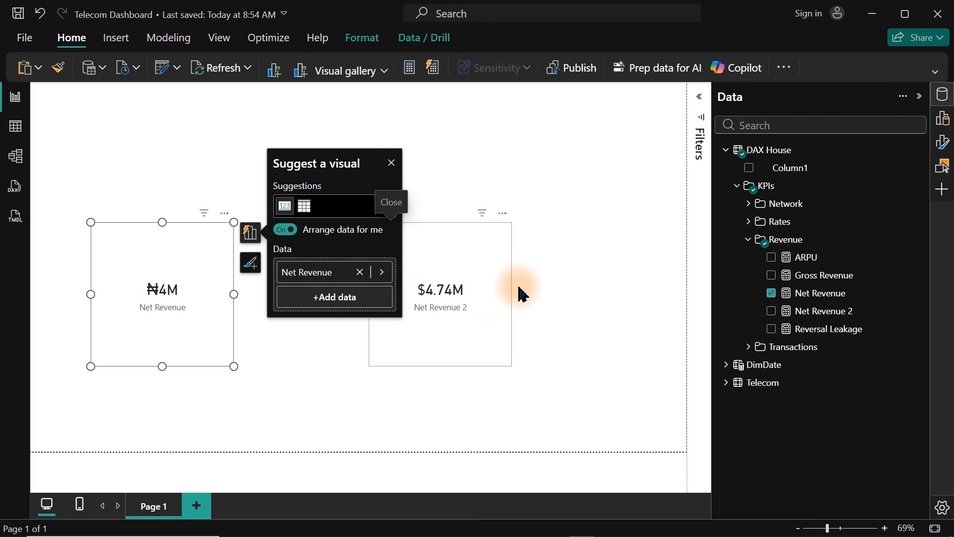
{"action": "left_click", "coordinate": [942, 95]}
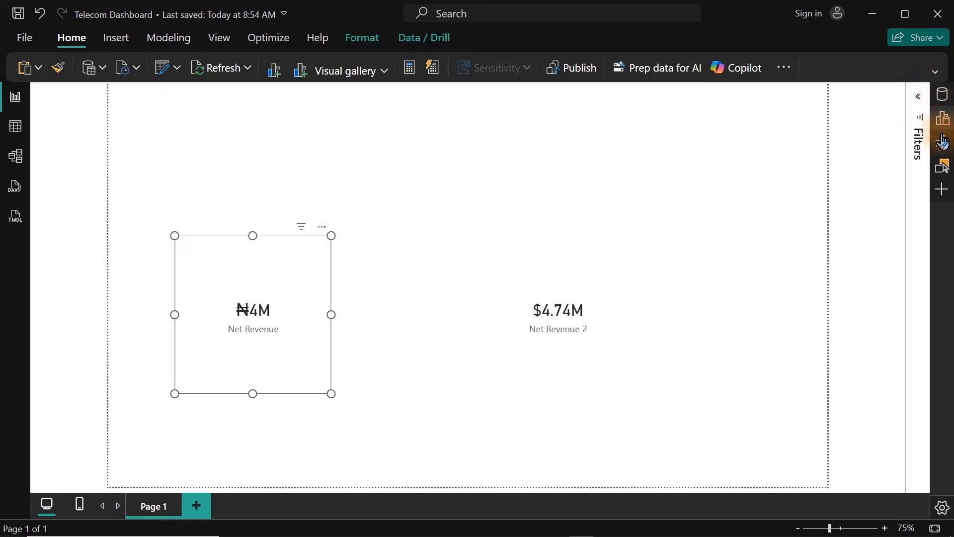
{"action": "left_click", "coordinate": [943, 142]}
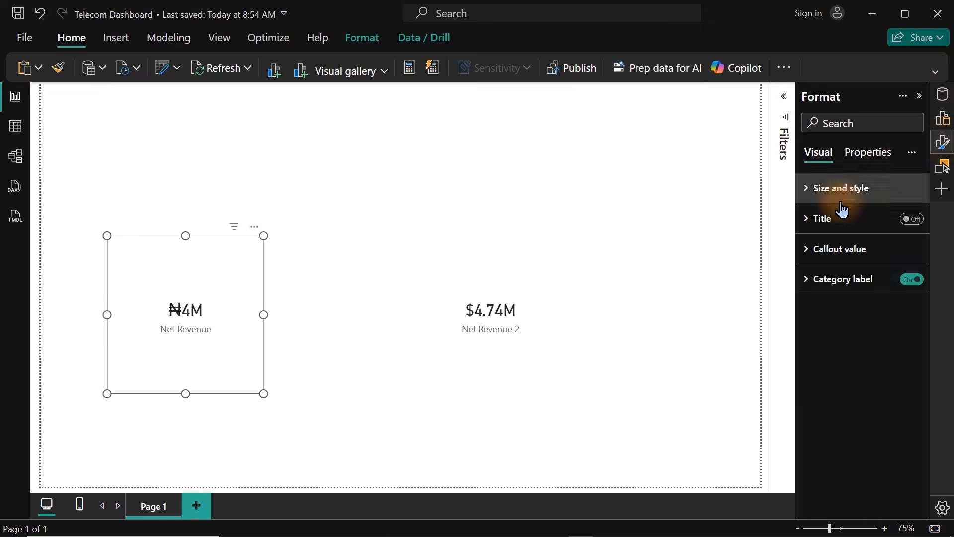
{"action": "left_click", "coordinate": [817, 254]}
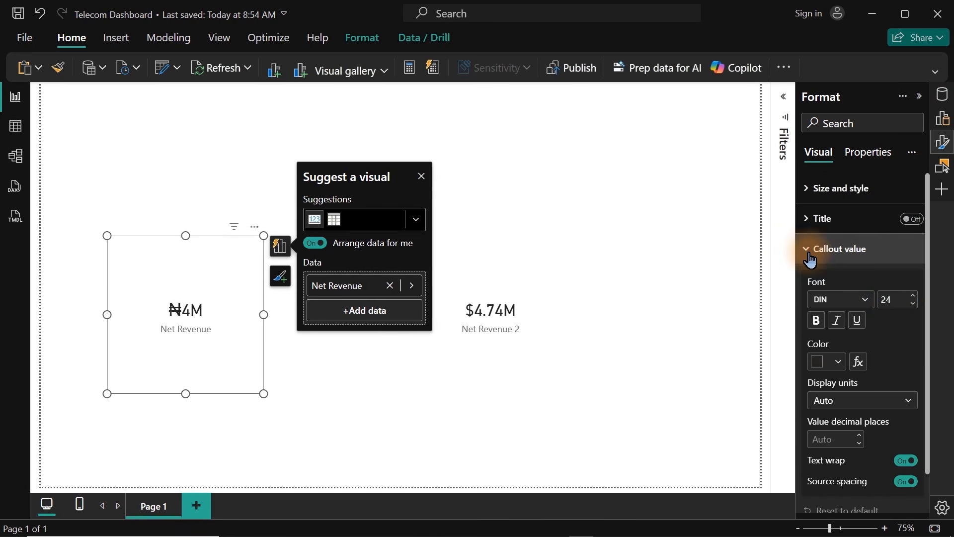
{"action": "left_click", "coordinate": [879, 400]}
{"action": "left_click", "coordinate": [833, 440]}
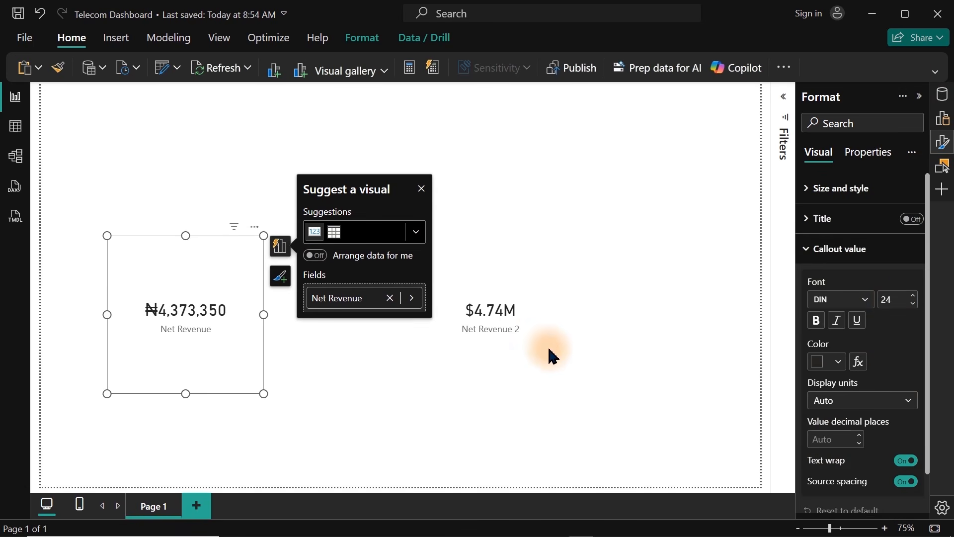
Step: Set the Net Revenue 2 card's callout display units to None and move the card slightly lower on the page
{"action": "left_click", "coordinate": [508, 332]}
{"action": "left_click", "coordinate": [825, 405]}
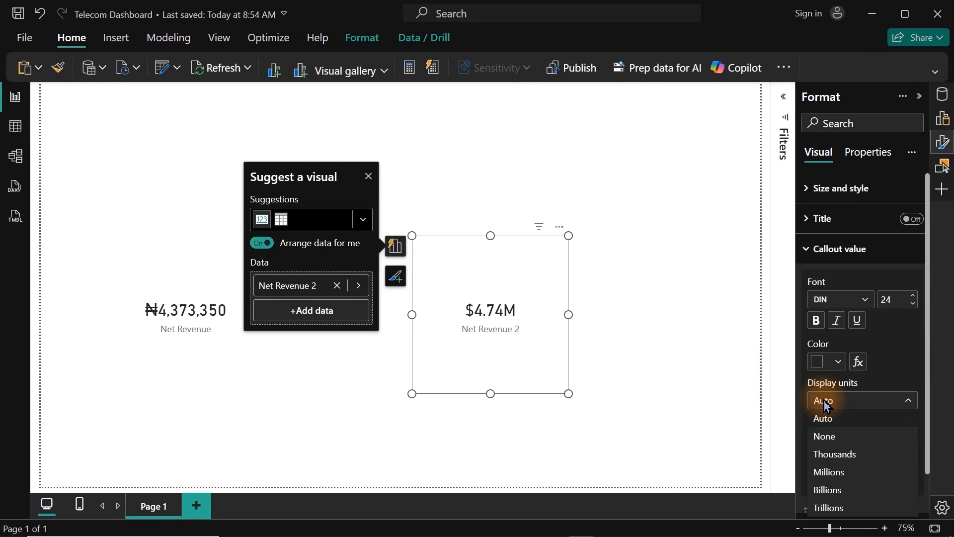
{"action": "left_click", "coordinate": [828, 435]}
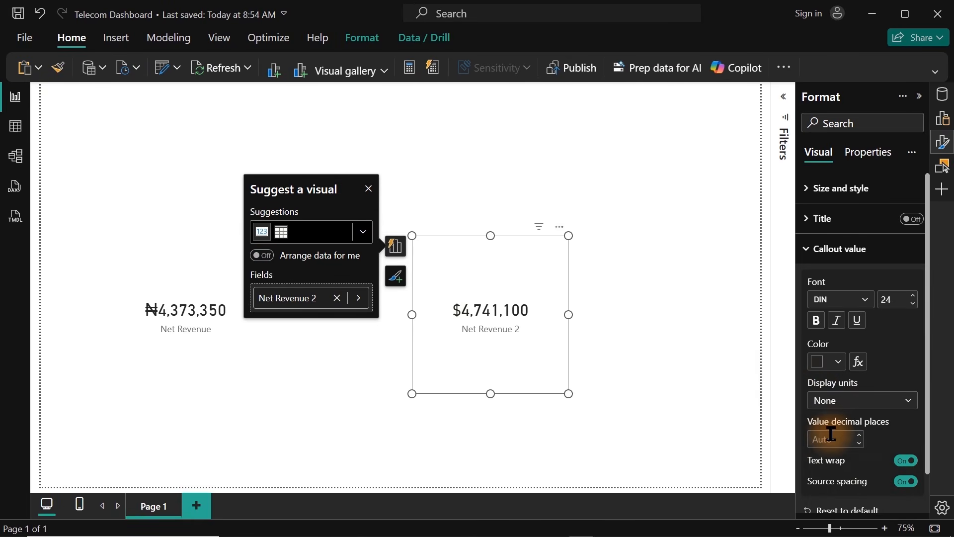
{"action": "left_click", "coordinate": [369, 189]}
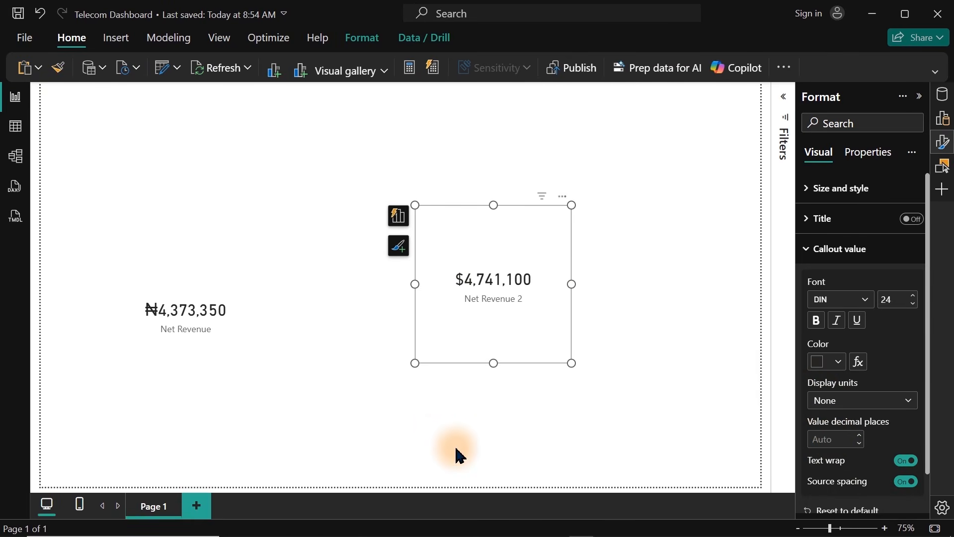
{"action": "left_click_drag", "start_coordinate": [456, 312], "coordinate": [473, 338]}
{"action": "left_click", "coordinate": [665, 229]}
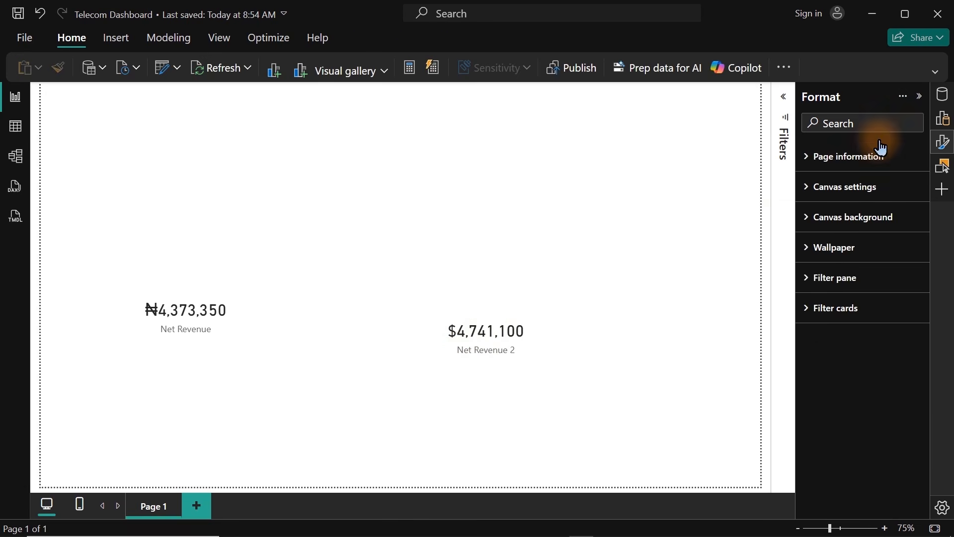
Step: Add a visual with the Telecom status field to the page and place it above and between the two revenue cards
{"action": "left_click", "coordinate": [942, 145]}
{"action": "left_click", "coordinate": [943, 103]}
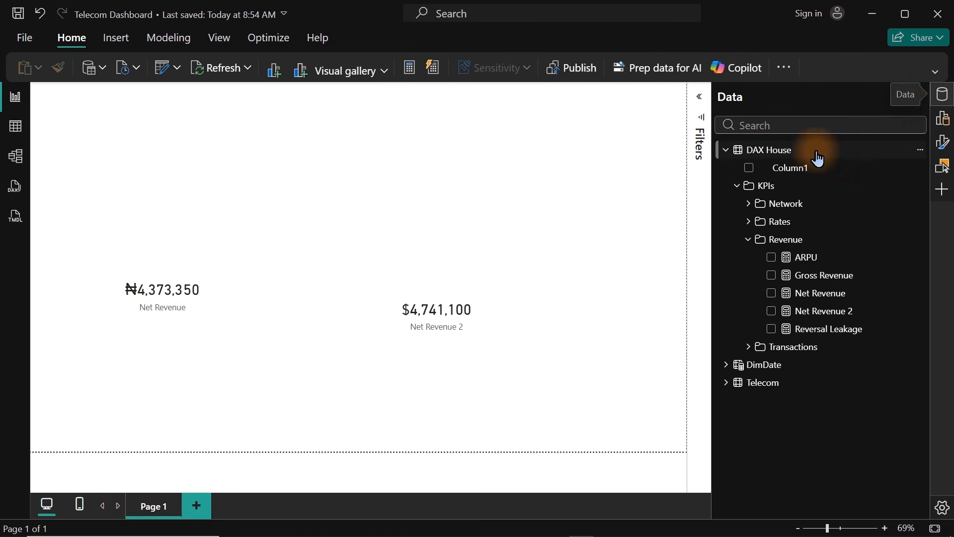
{"action": "left_click", "coordinate": [780, 124]}
{"action": "type", "text": "stat"}
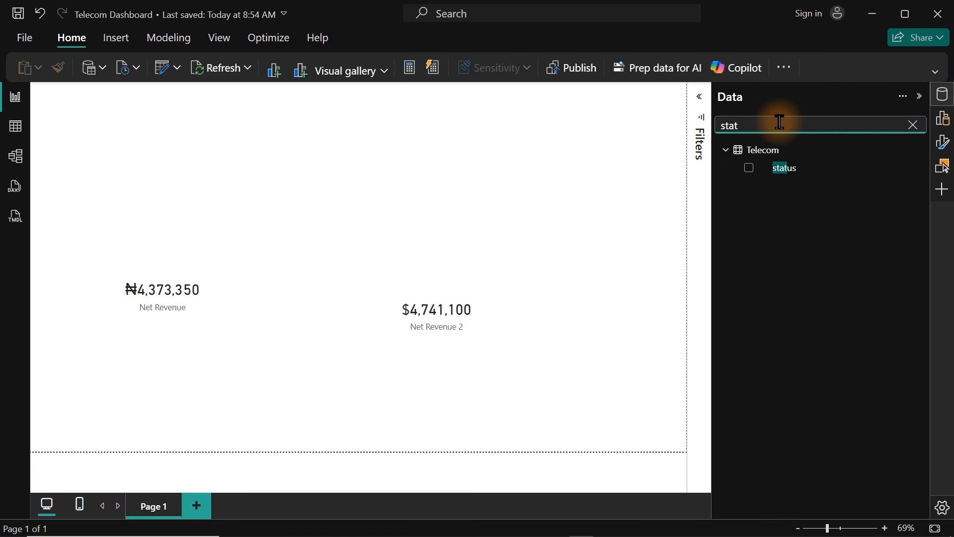
{"action": "left_click", "coordinate": [750, 169]}
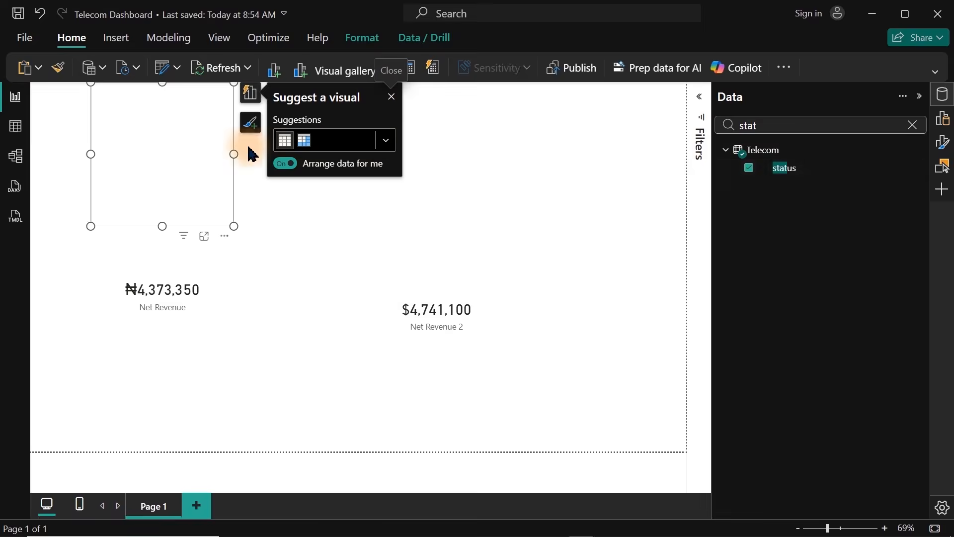
{"action": "left_click_drag", "start_coordinate": [179, 128], "coordinate": [329, 204]}
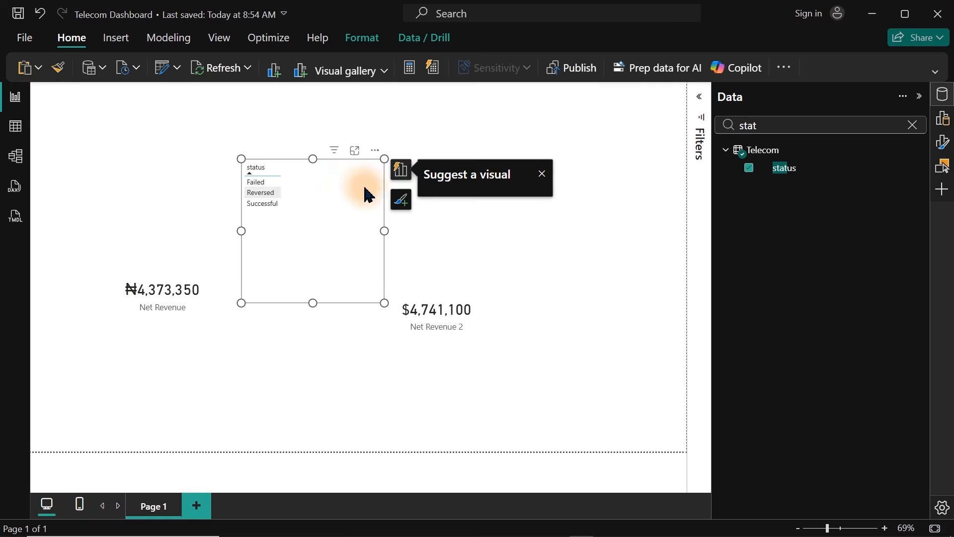
Step: Add the Telecom amount field to the status visual and change the visual type to a table
{"action": "left_click_drag", "start_coordinate": [794, 126], "coordinate": [703, 125]}
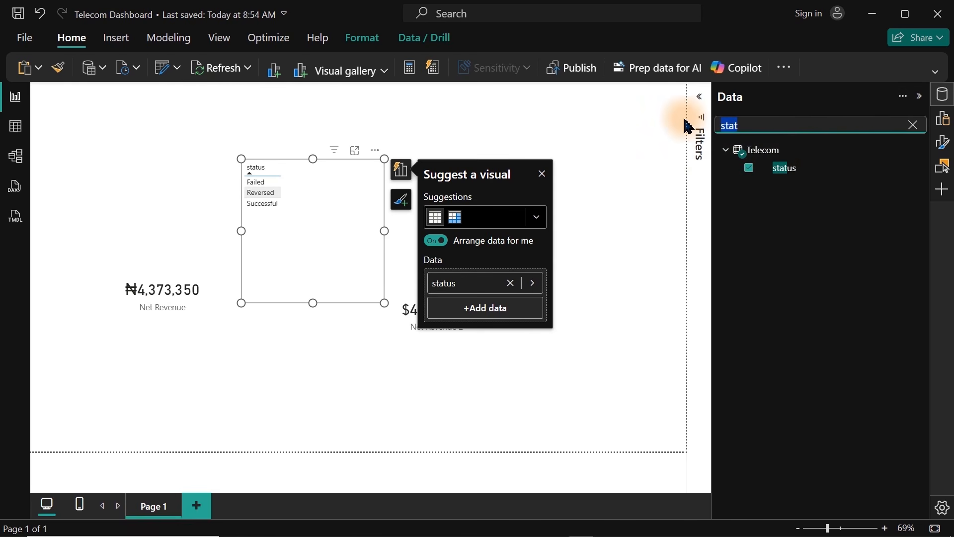
{"action": "type", "text": "rev"}
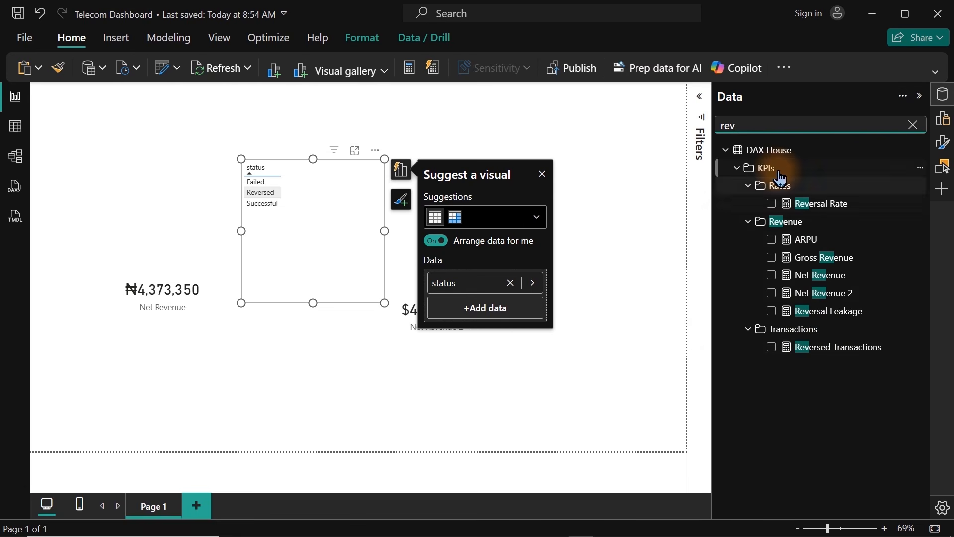
{"action": "left_click", "coordinate": [790, 294]}
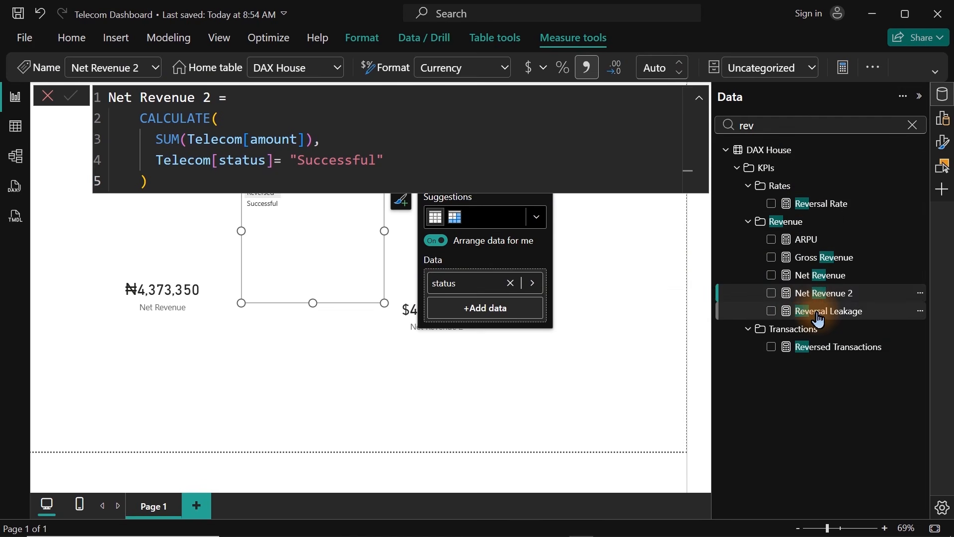
{"action": "double_click", "coordinate": [788, 124]}
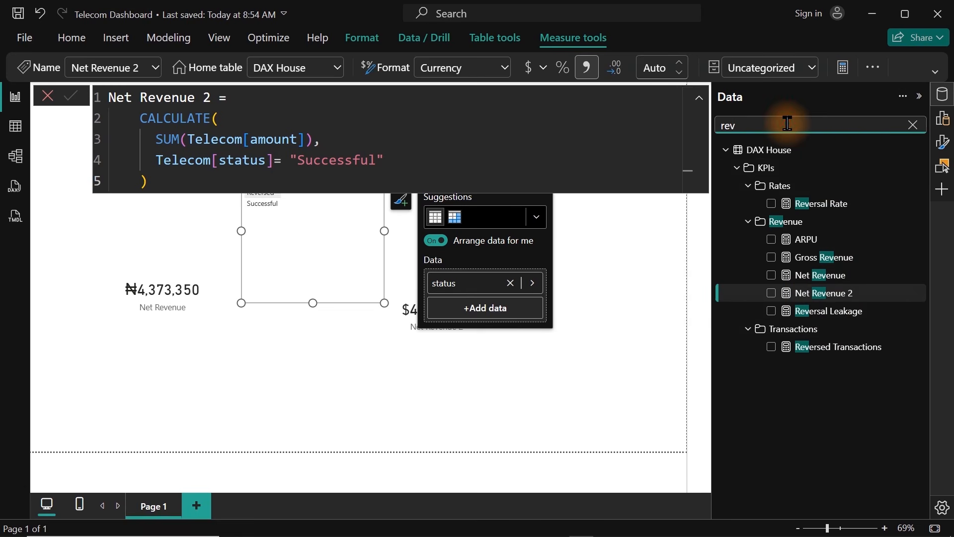
{"action": "type", "text": "a"}
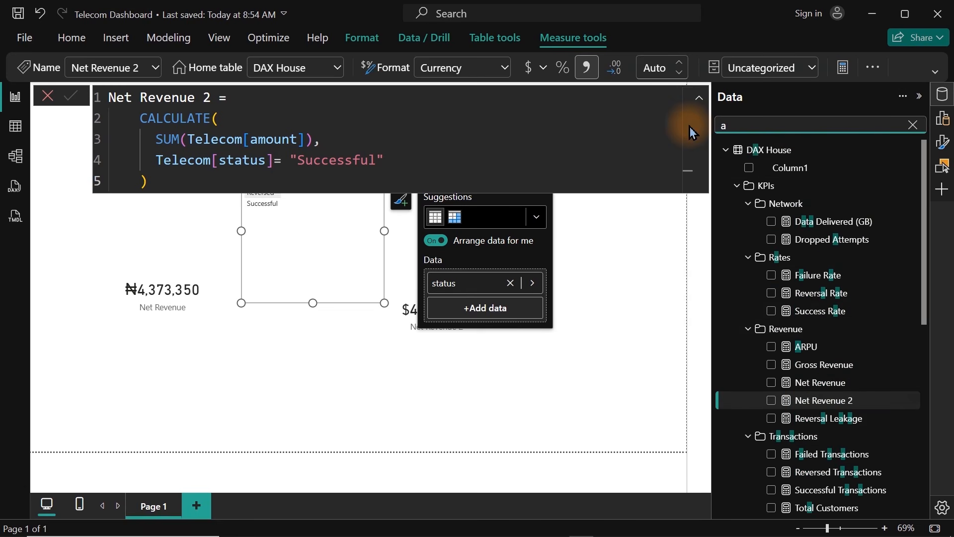
{"action": "type", "text": "moun"}
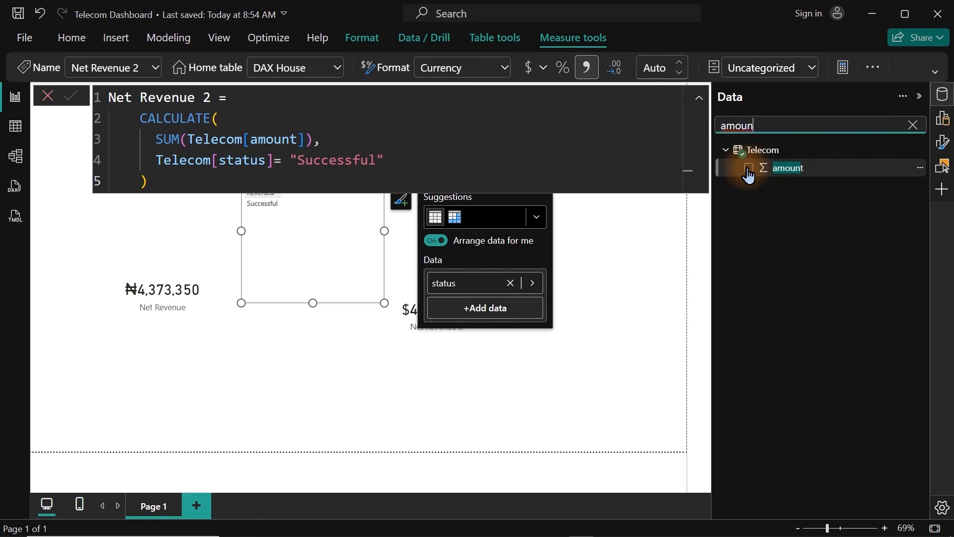
{"action": "left_click", "coordinate": [749, 170]}
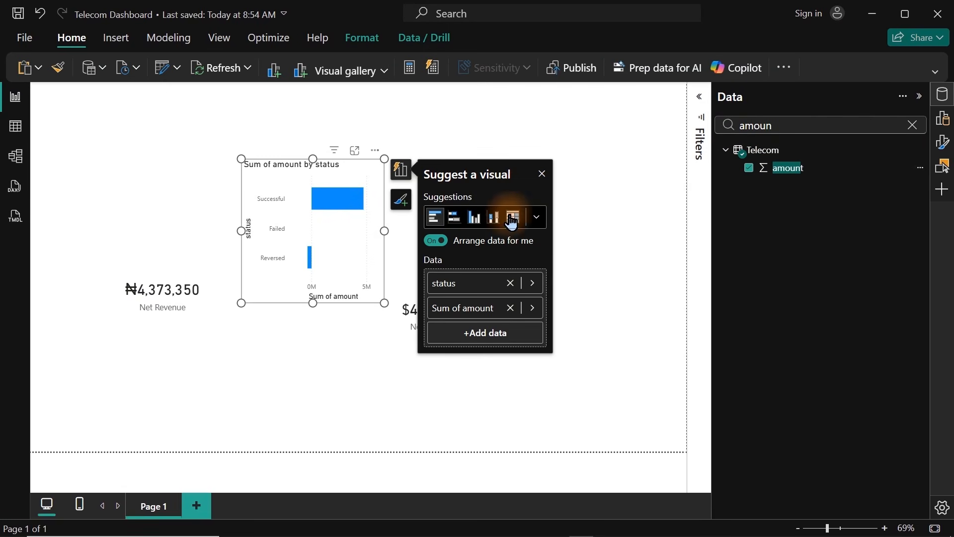
{"action": "left_click", "coordinate": [536, 217]}
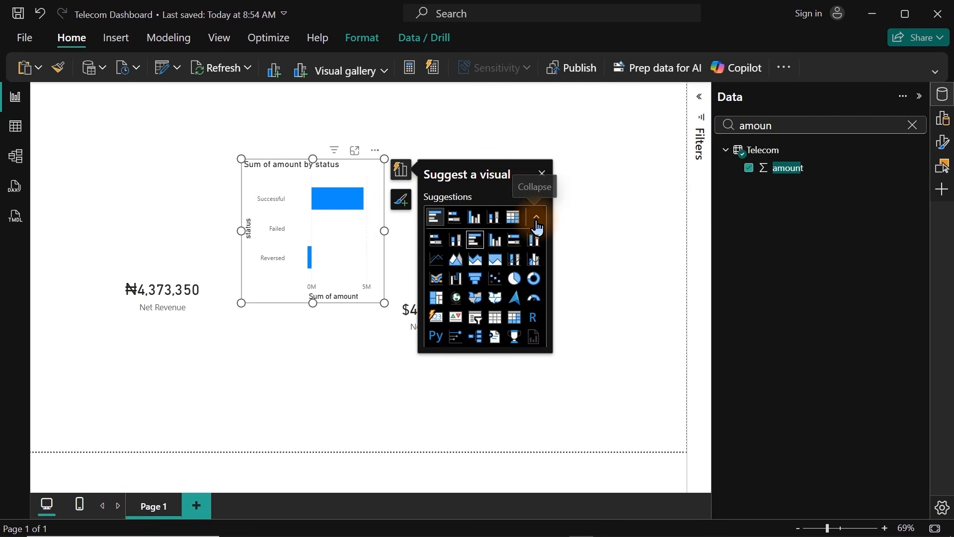
{"action": "left_click", "coordinate": [502, 323]}
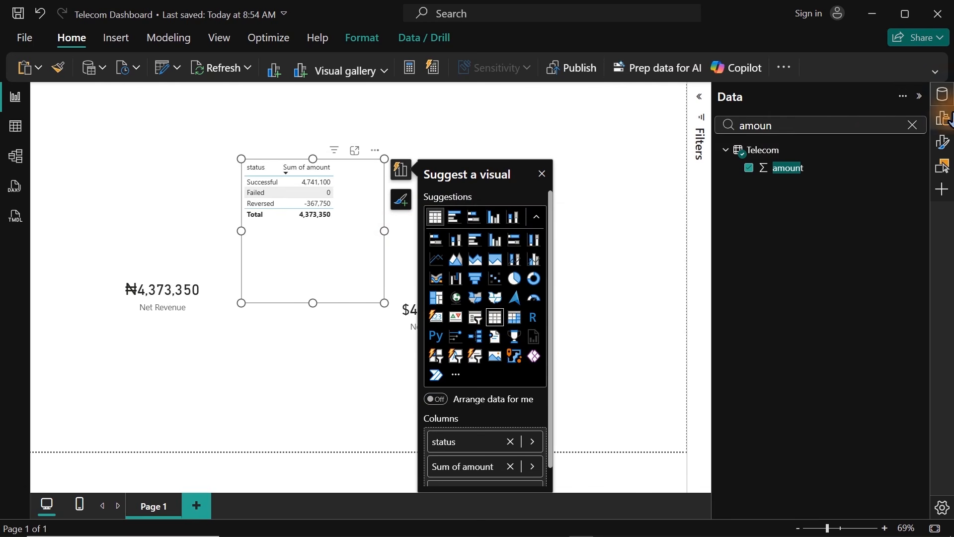
Step: Set the font size of the status table's values to 15
{"action": "left_click", "coordinate": [943, 94]}
{"action": "left_click", "coordinate": [944, 148]}
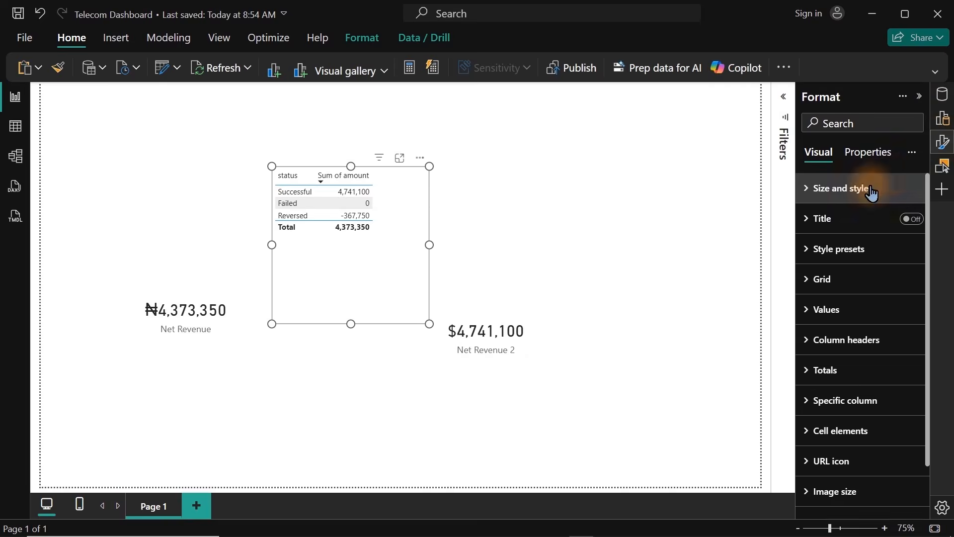
{"action": "left_click", "coordinate": [836, 310]}
{"action": "left_click", "coordinate": [902, 383]}
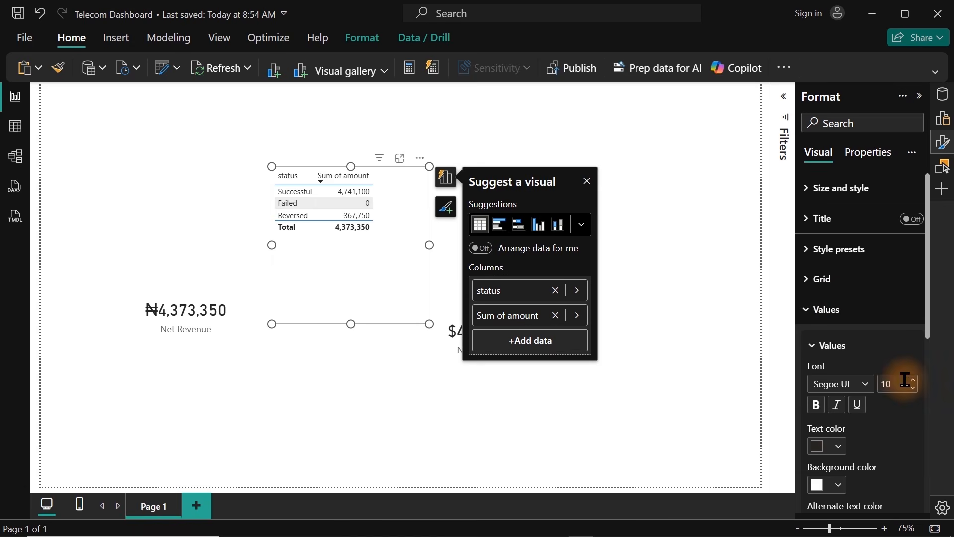
{"action": "type", "text": "15"}
{"action": "left_click", "coordinate": [587, 180]}
Step: Place the status table directly beside the Net Revenue card and move the Net Revenue 2 card farther away to make room
{"action": "left_click_drag", "start_coordinate": [321, 208], "coordinate": [309, 304]}
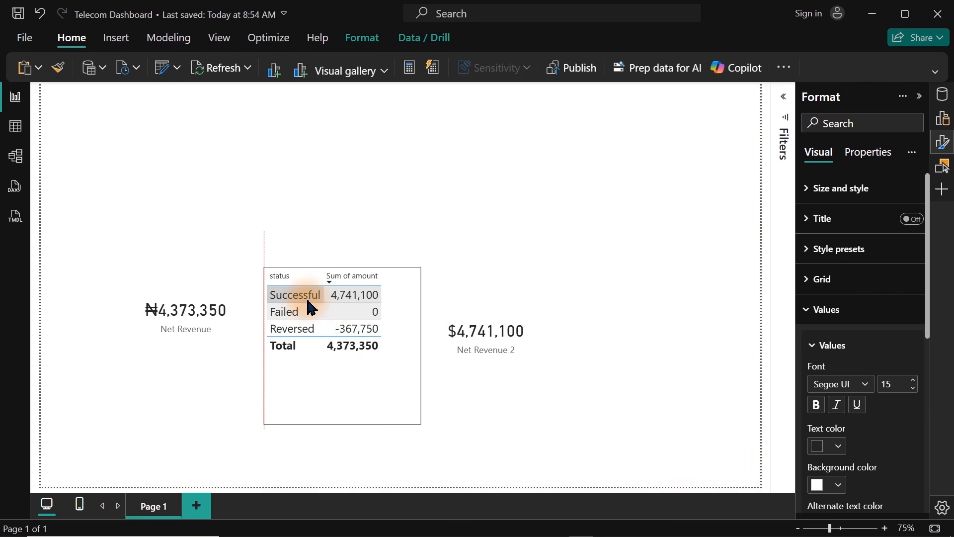
{"action": "left_click_drag", "start_coordinate": [490, 367], "coordinate": [554, 380]}
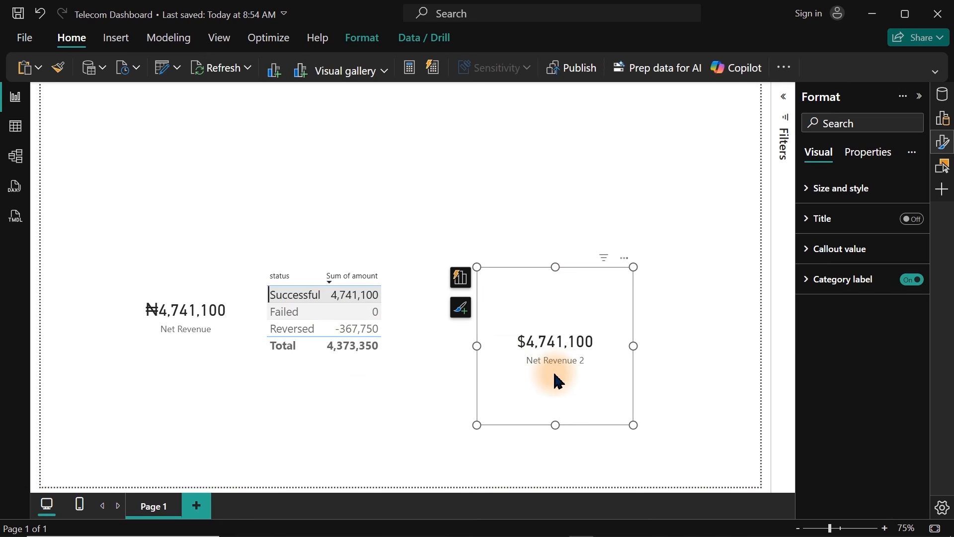
{"action": "left_click", "coordinate": [311, 301]}
{"action": "left_click", "coordinate": [449, 204]}
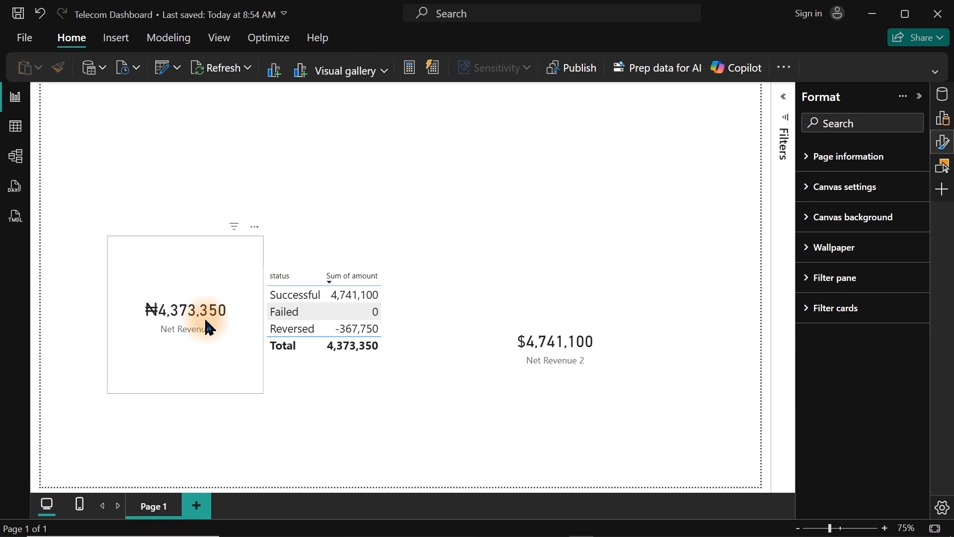
Step: Check which filters and slicers affect the Net Revenue and Net Revenue 2 cards
{"action": "mouse_move", "coordinate": [234, 227]}
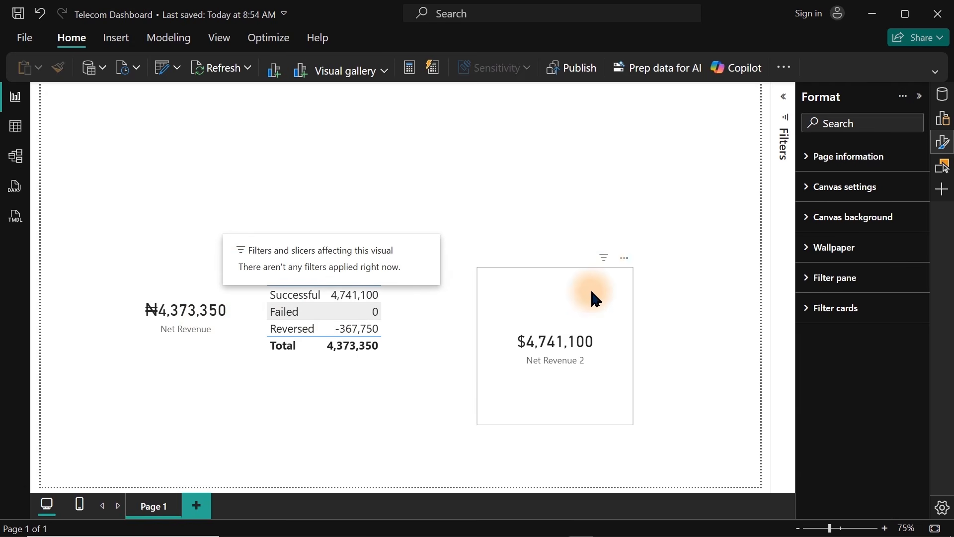
{"action": "mouse_move", "coordinate": [604, 260]}
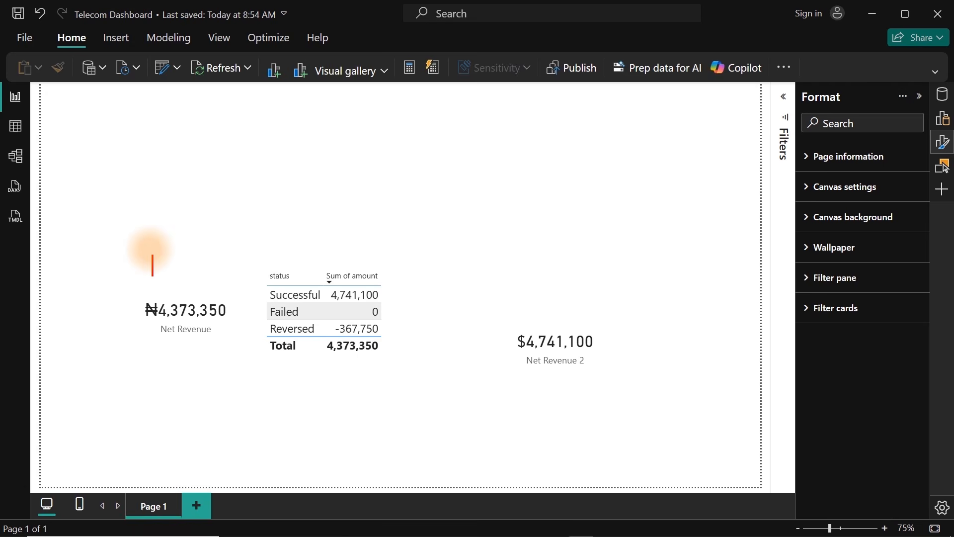
{"action": "type", "text": "Au"}
{"action": "key", "text": "BackSpace"}
{"action": "type", "text": "l"}
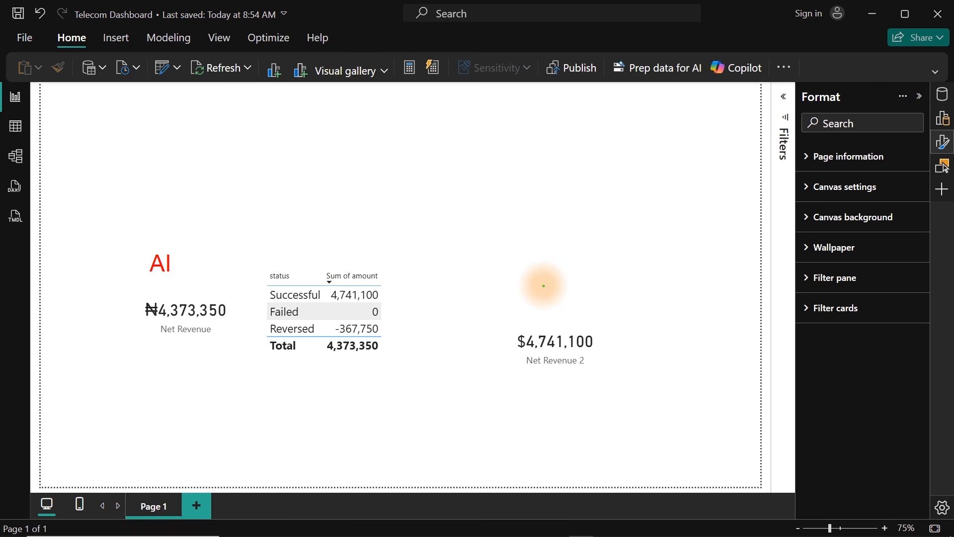
{"action": "type", "text": "Hy=um"}
{"action": "key", "text": "BackSpace"}
{"action": "key", "text": "BackSpace"}
{"action": "key", "text": "BackSpace"}
{"action": "key", "text": "BackSpace"}
{"action": "type", "text": "uman"}
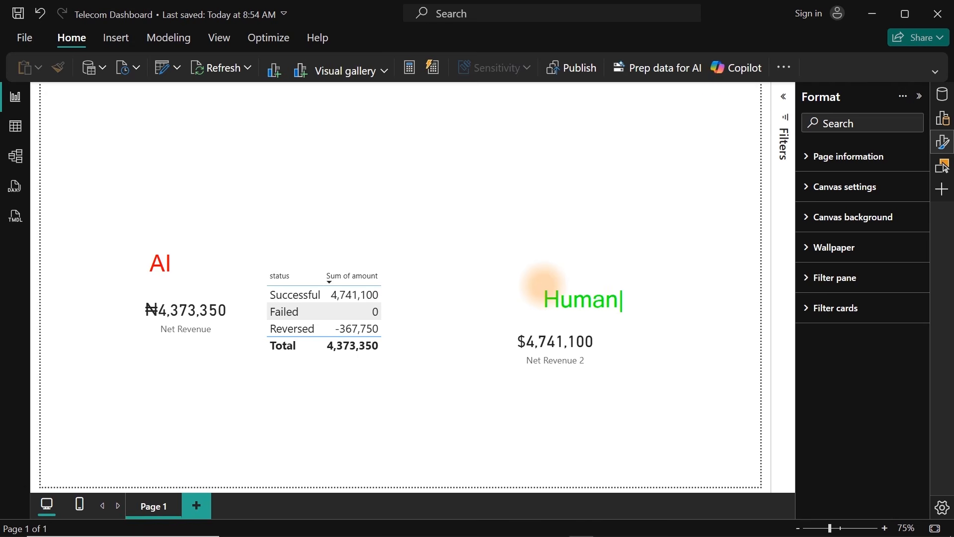
{"action": "key", "text": "Escape"}
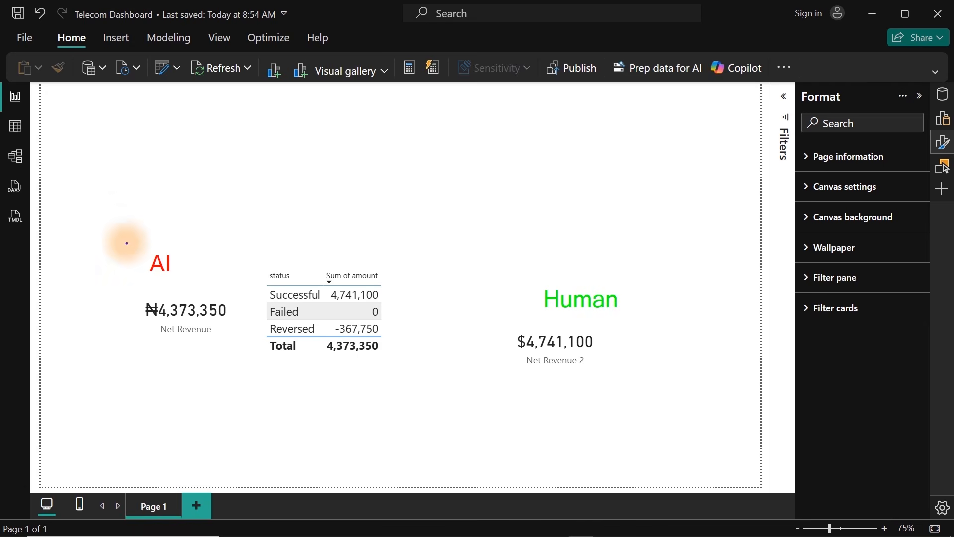
{"action": "mouse_move", "coordinate": [126, 243]}
{"action": "left_mouse_down"}
{"action": "mouse_move", "coordinate": [187, 297]}
{"action": "mouse_move", "coordinate": [239, 366]}
{"action": "left_mouse_up"}
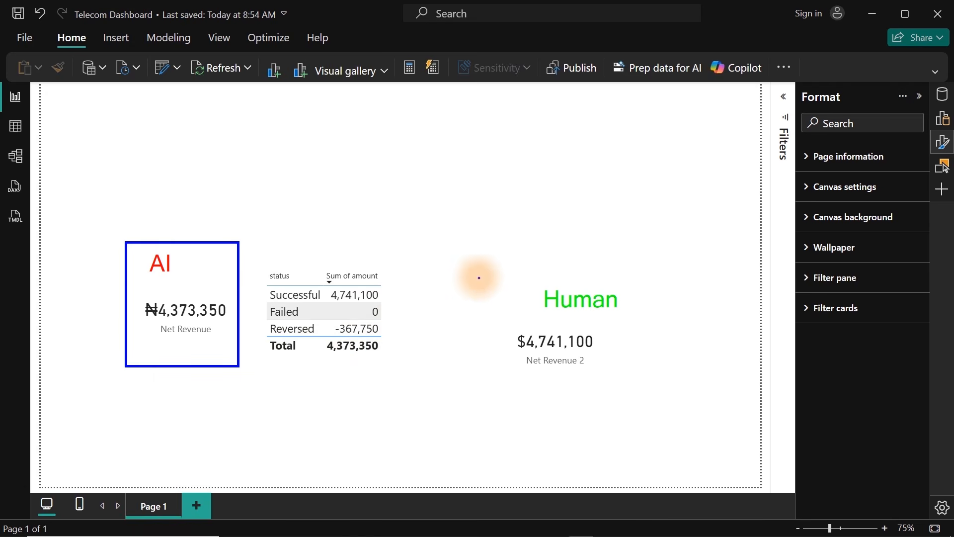
{"action": "left_click_drag", "start_coordinate": [488, 263], "coordinate": [648, 389]}
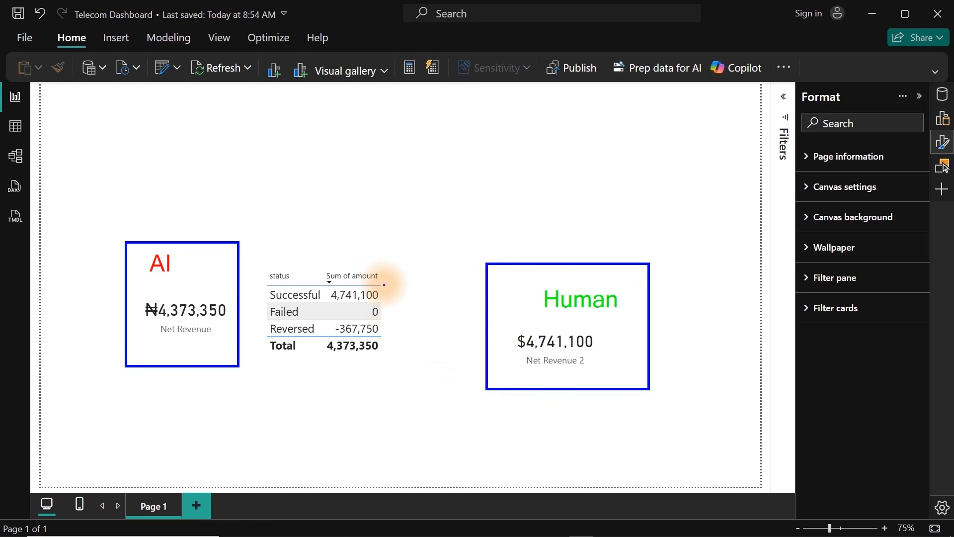
{"action": "left_click_drag", "start_coordinate": [381, 294], "coordinate": [412, 276]}
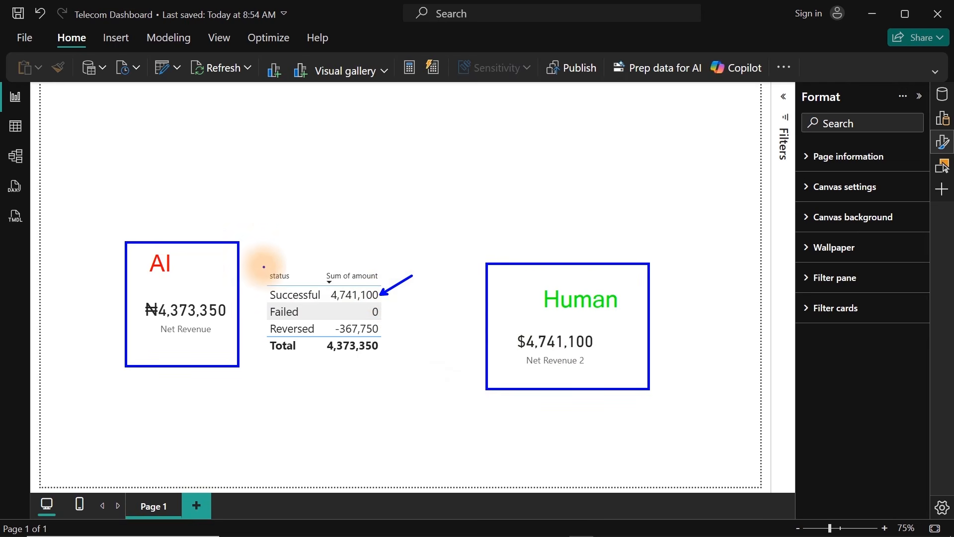
{"action": "left_click_drag", "start_coordinate": [263, 267], "coordinate": [323, 367]}
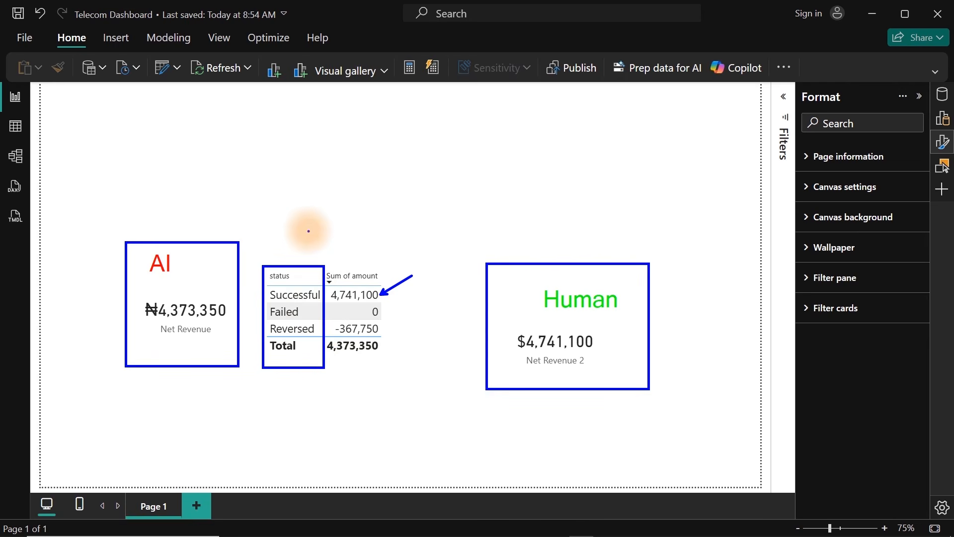
{"action": "left_click_drag", "start_coordinate": [310, 258], "coordinate": [310, 236]}
{"action": "type", "text": "explicit"}
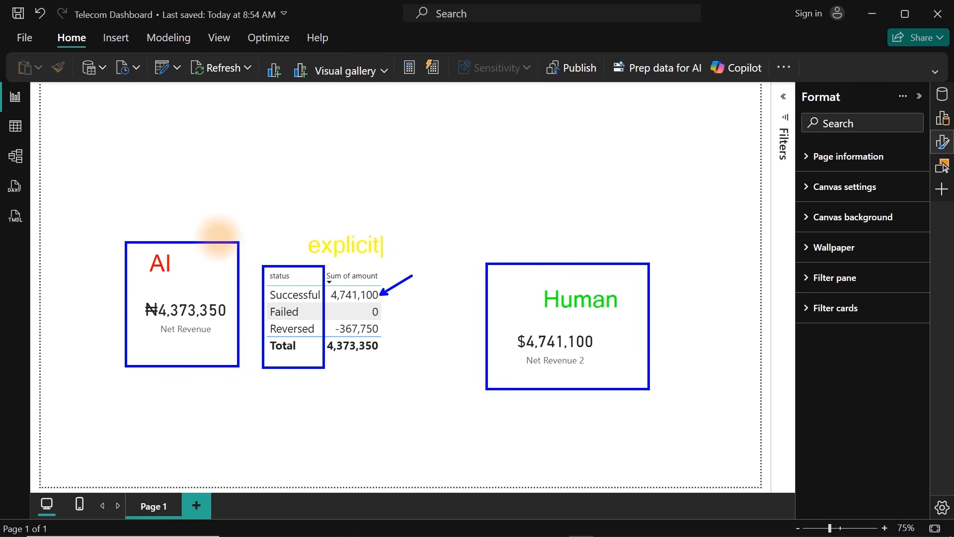
{"action": "key", "text": "Escape"}
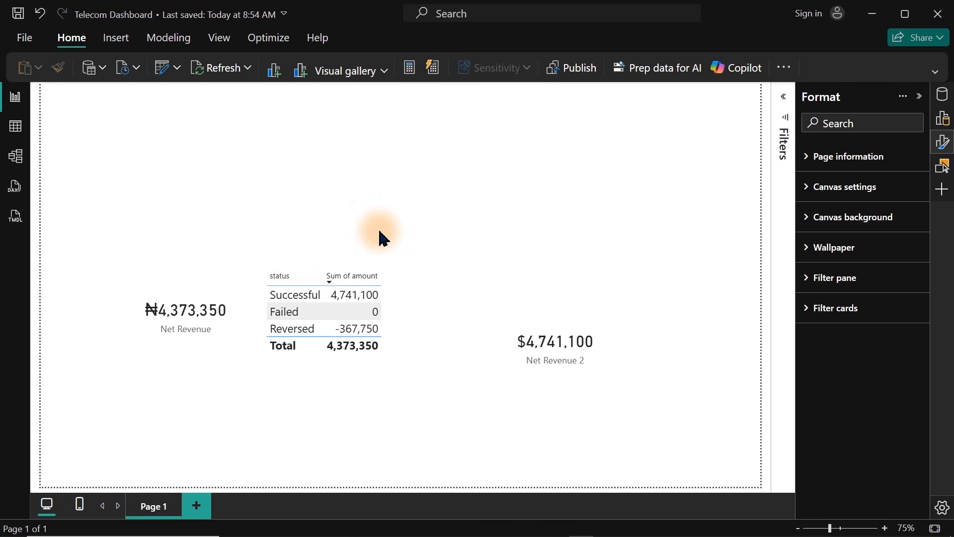
Step: Clear the field search and examine the description and DAX formula of the Net Revenue measure
{"action": "left_click", "coordinate": [181, 345]}
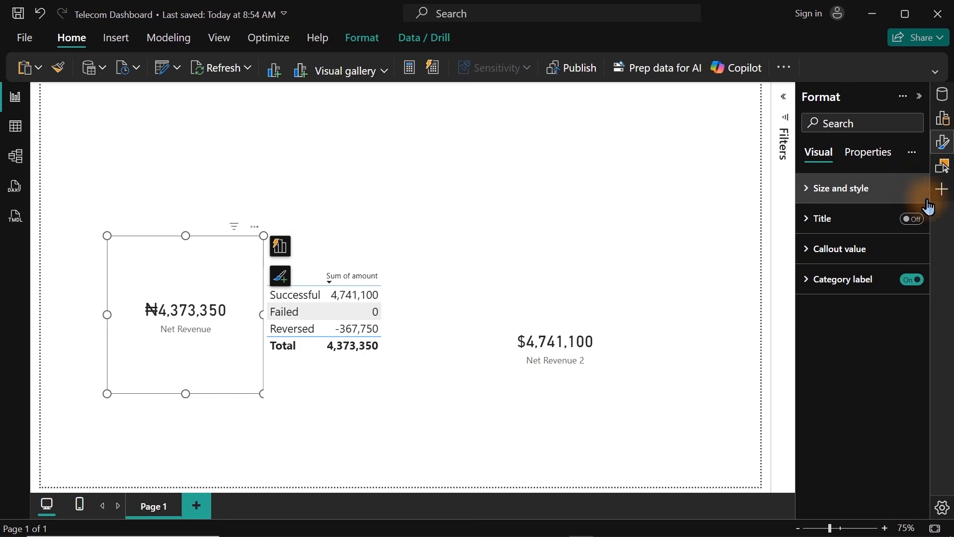
{"action": "left_click", "coordinate": [943, 142]}
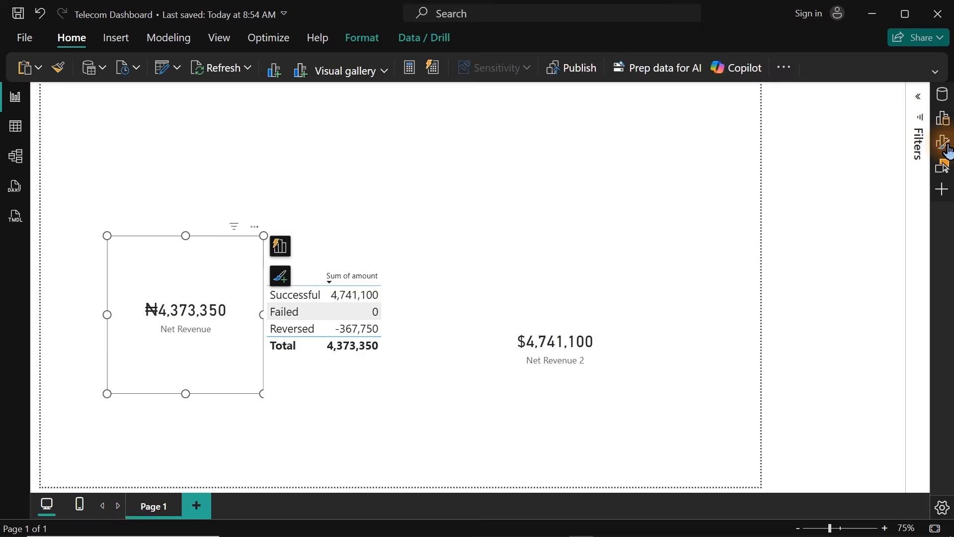
{"action": "left_click", "coordinate": [946, 105]}
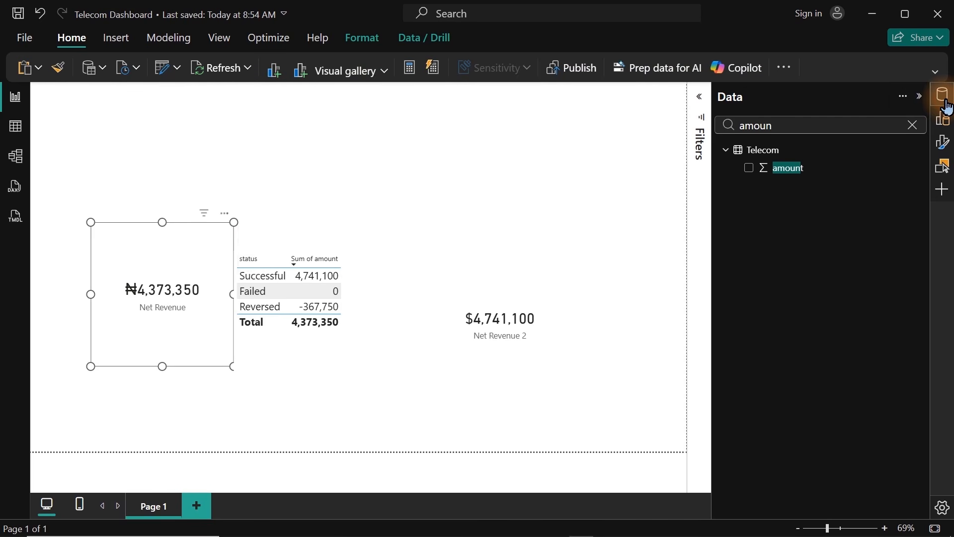
{"action": "left_click", "coordinate": [913, 125]}
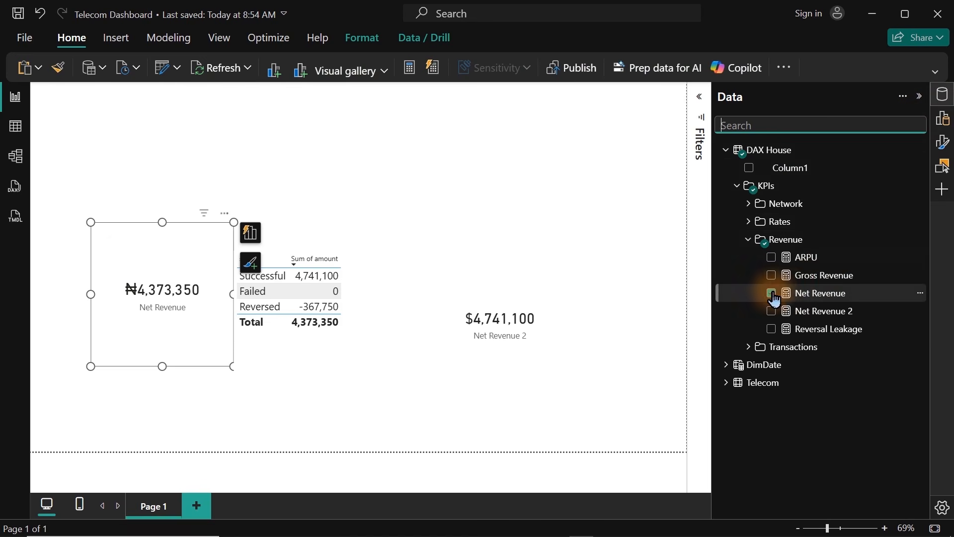
{"action": "mouse_move", "coordinate": [801, 299]}
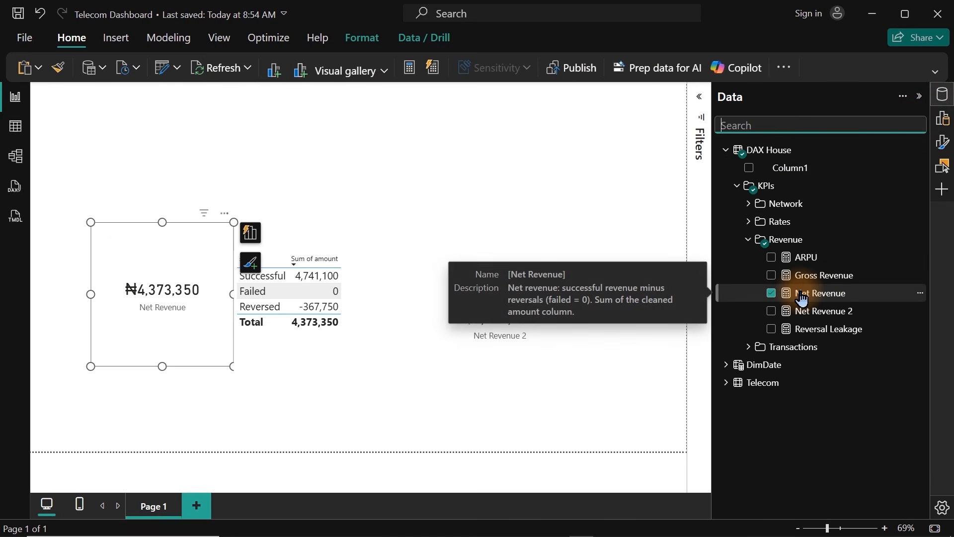
{"action": "left_click", "coordinate": [802, 298]}
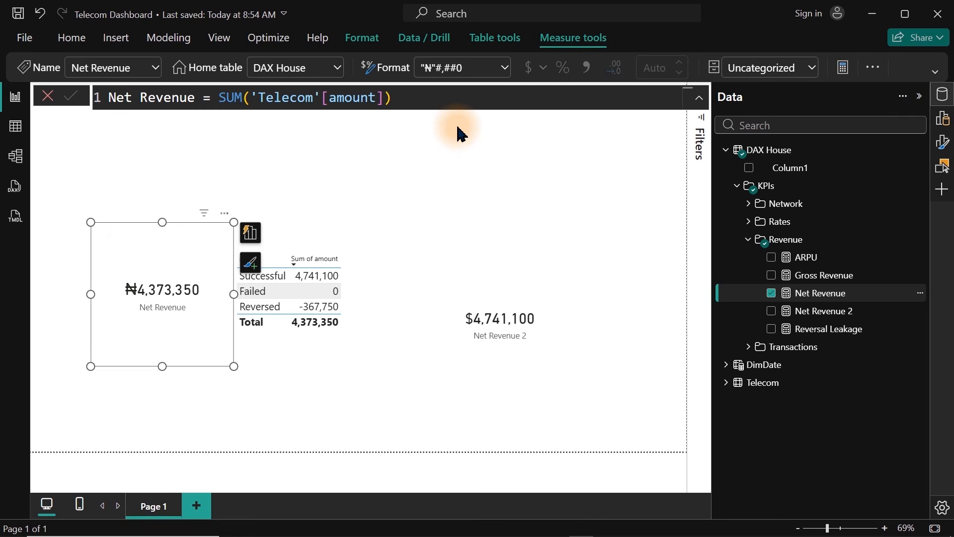
Step: Examine the DAX formula of the Net Revenue 2 measure and the Reversal Leakage description, and collapse the Revenue folder
{"action": "left_click", "coordinate": [503, 348]}
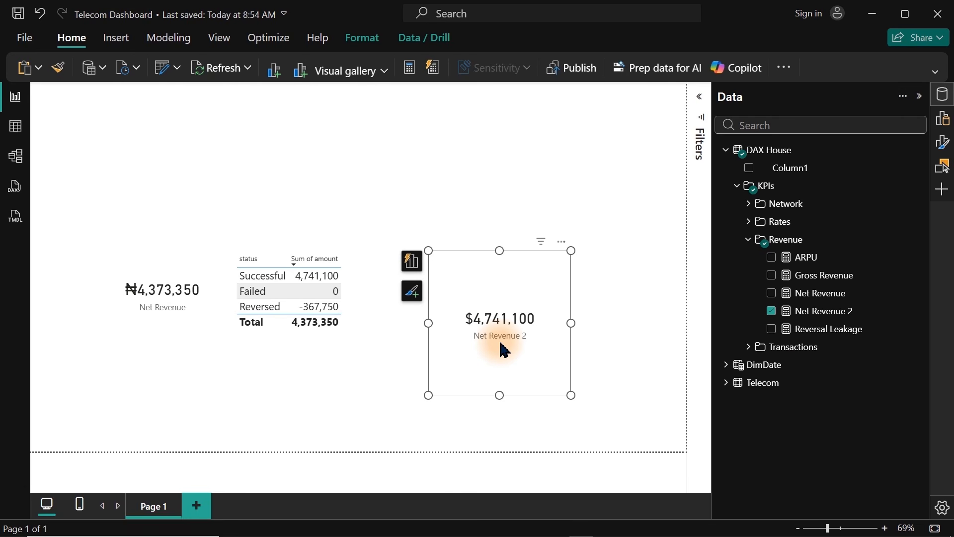
{"action": "left_click", "coordinate": [837, 316]}
{"action": "left_click", "coordinate": [839, 322]}
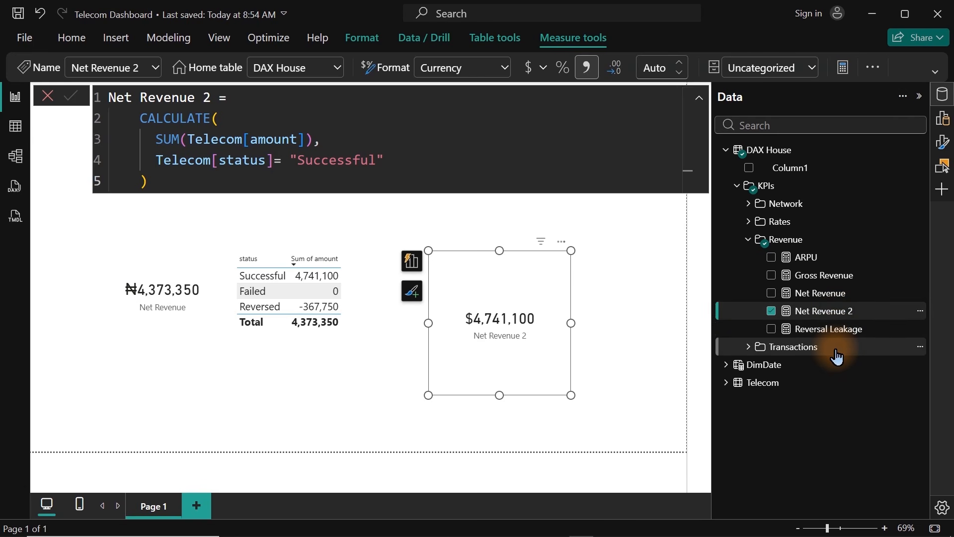
{"action": "mouse_move", "coordinate": [842, 341]}
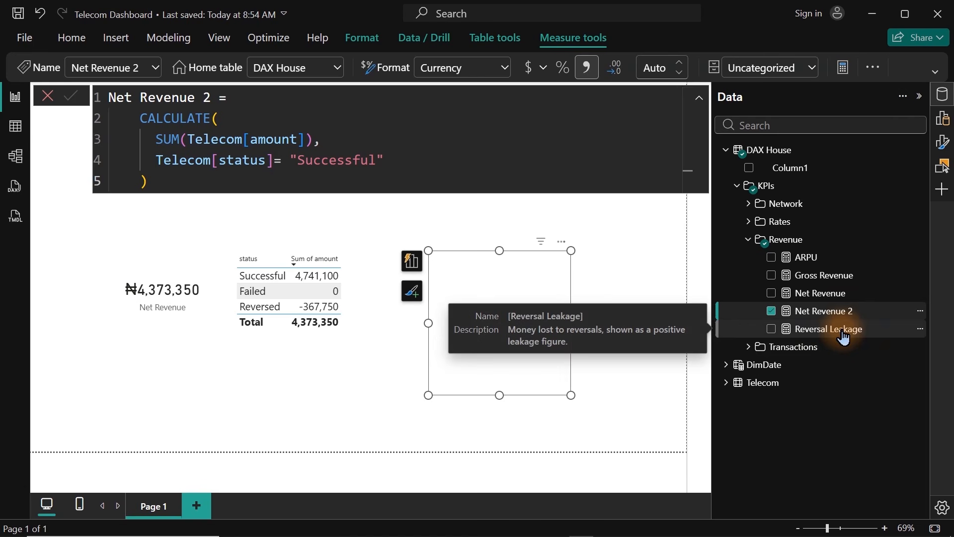
{"action": "left_click", "coordinate": [747, 240]}
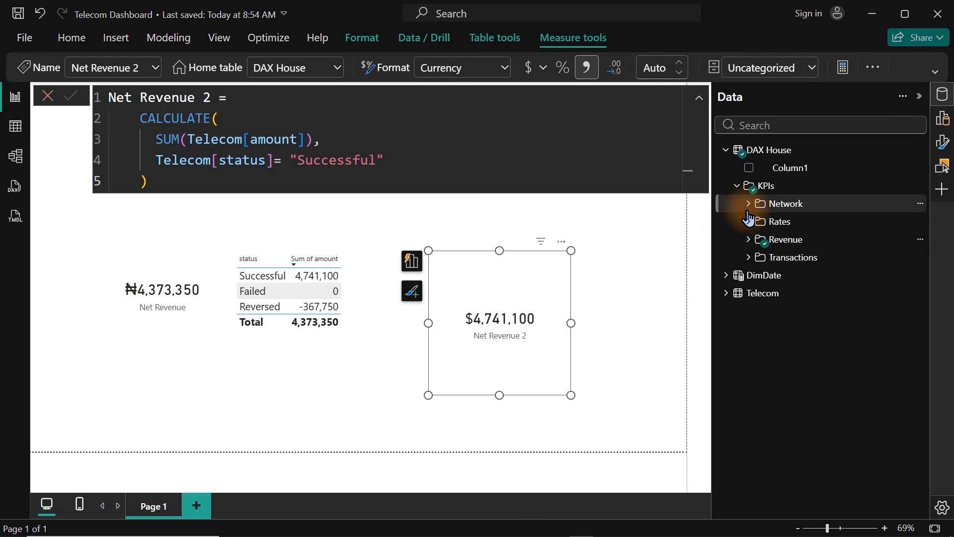
Step: Delete the status table and the Net Revenue card, and move the Net Revenue 2 card toward the page's upper left
{"action": "left_click", "coordinate": [322, 305]}
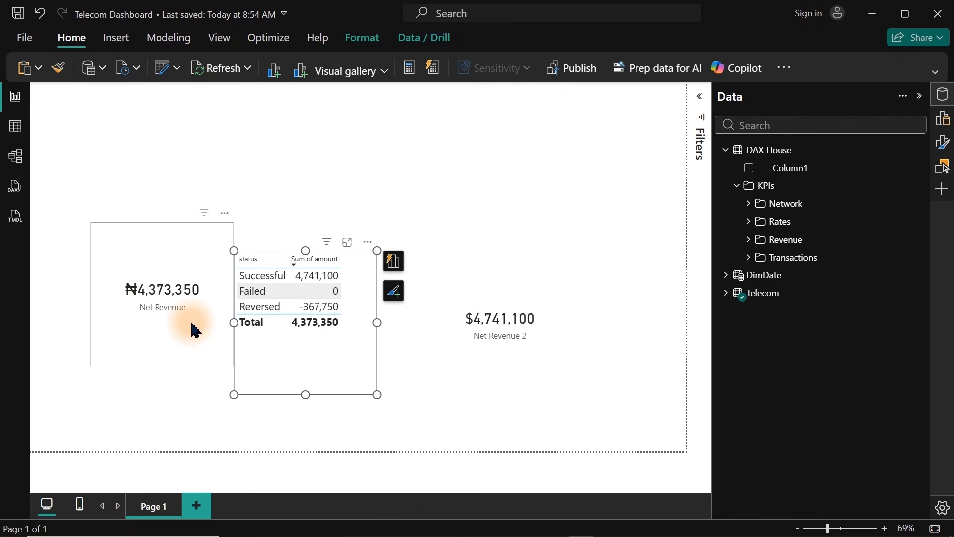
{"action": "left_click", "coordinate": [195, 330], "text": "ctrl"}
{"action": "key", "text": "Delete"}
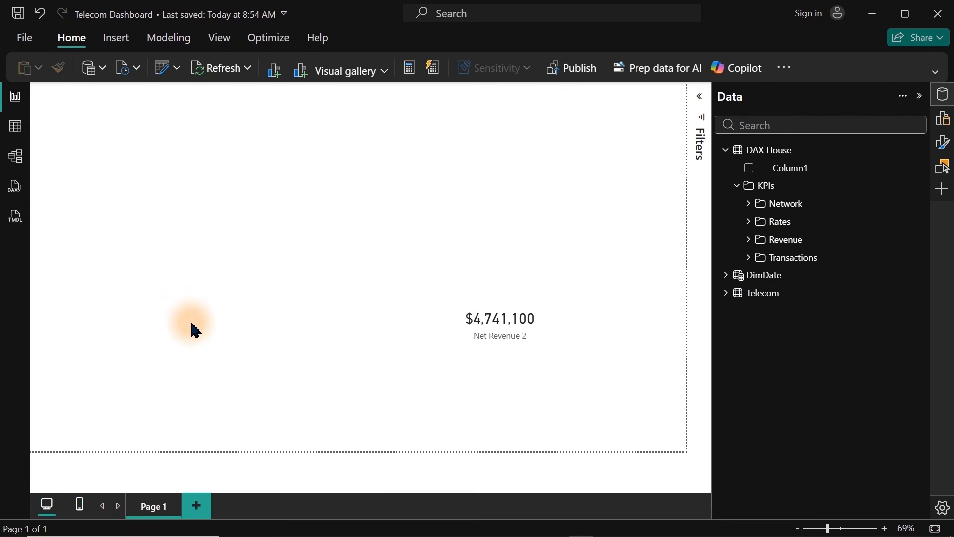
{"action": "left_click", "coordinate": [528, 359]}
{"action": "left_click_drag", "start_coordinate": [528, 359], "coordinate": [236, 292]}
Step: Replace the whole Net Revenue measure definition in the Revenue folder with a new definition line, SubTitle Revenue =
{"action": "left_click", "coordinate": [745, 244]}
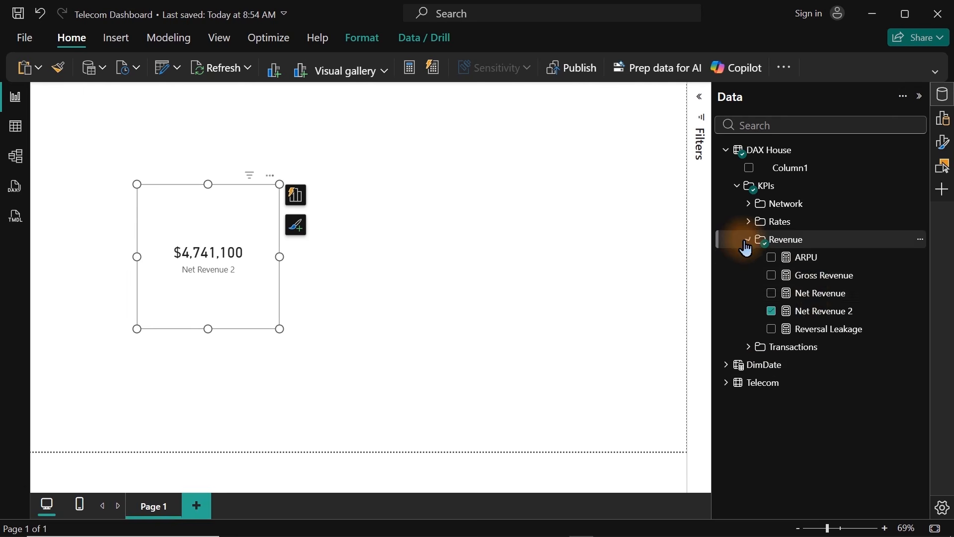
{"action": "left_click", "coordinate": [815, 297]}
{"action": "mouse_move", "coordinate": [814, 300]}
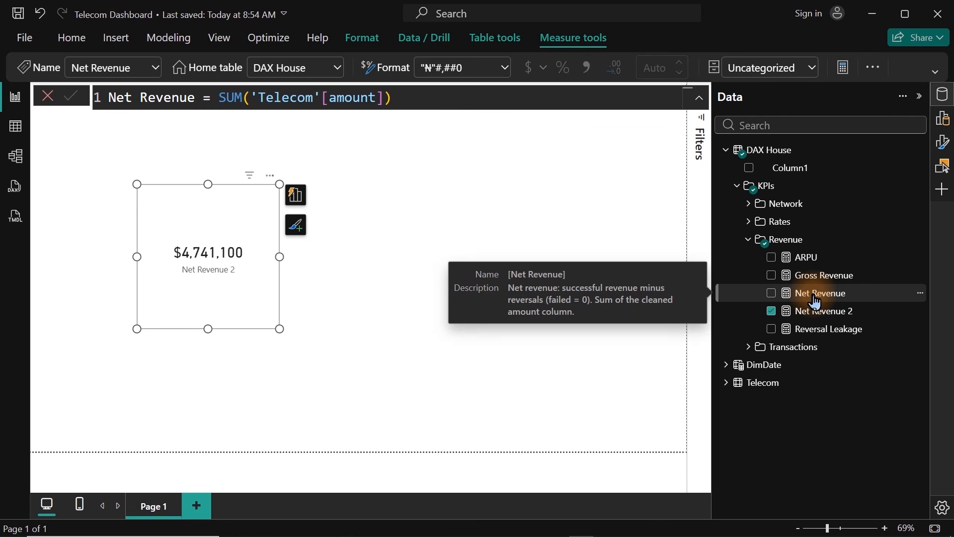
{"action": "left_click", "coordinate": [453, 96]}
{"action": "key", "text": "ctrl+a"}
{"action": "type", "text": "Sy=u"}
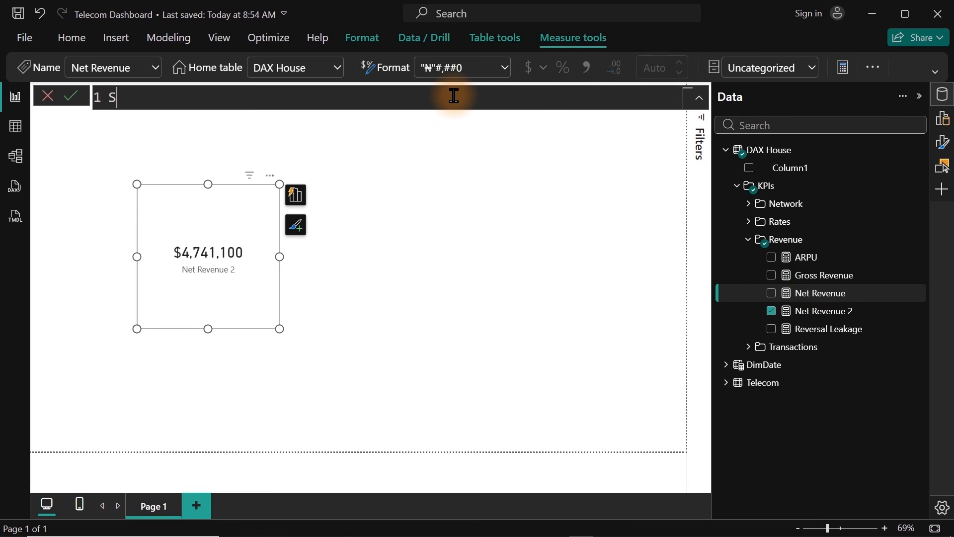
{"action": "key", "text": "BackSpace"}
{"action": "key", "text": "BackSpace"}
{"action": "key", "text": "BackSpace"}
{"action": "type", "text": "ub"}
{"action": "type", "text": "Title Revenue ="}
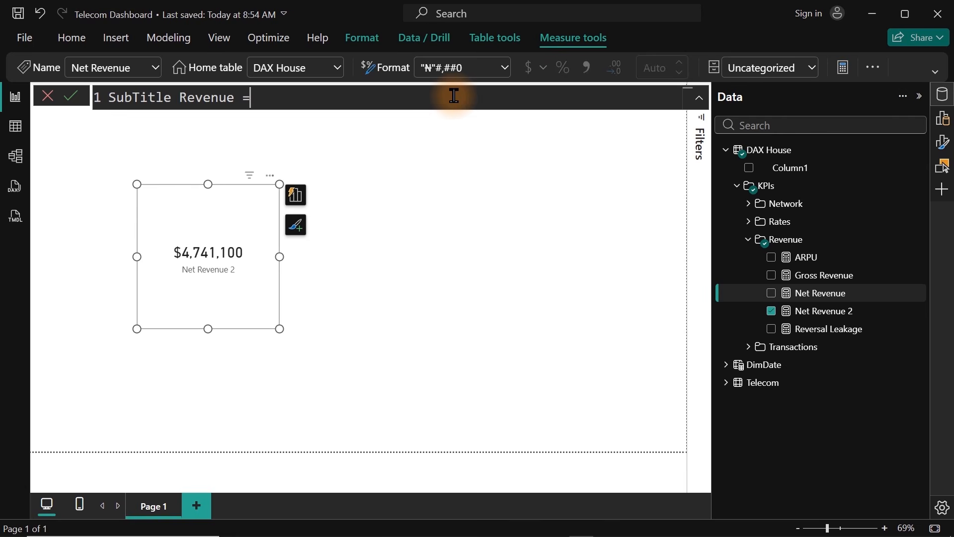
{"action": "key", "text": "shift+Return"}
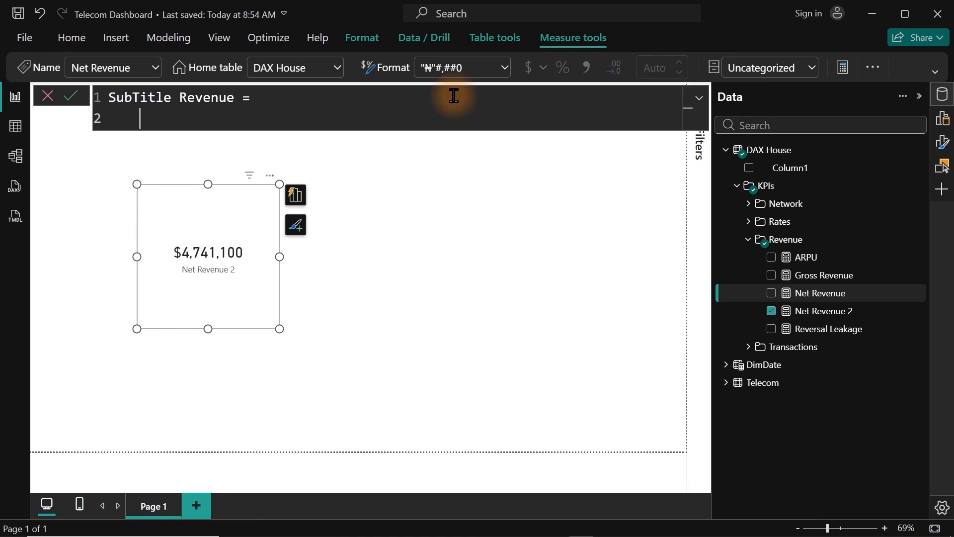
Step: Write the SubTitle Revenue expression as "from " joined by & to a FORMAT function on the [Successful Transactions] measure
{"action": "type", "text": "\"from \"&"}
{"action": "key", "text": "shift+Return"}
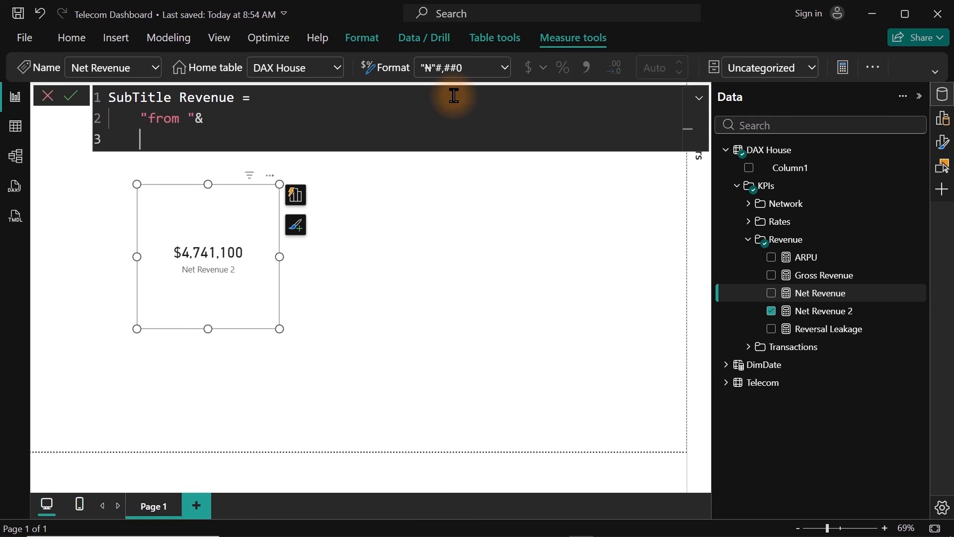
{"action": "type", "text": "for"}
{"action": "key", "text": "Tab"}
{"action": "type", "text": "("}
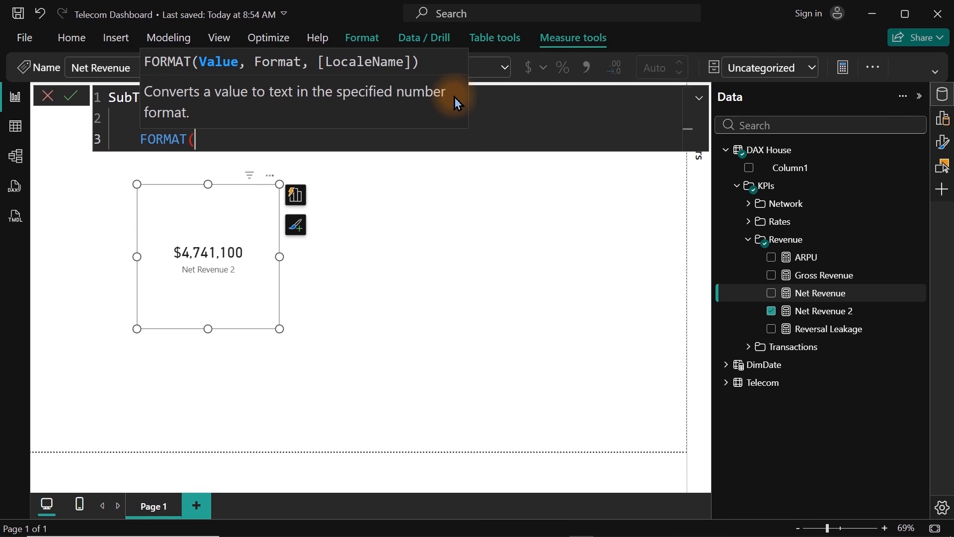
{"action": "type", "text": "[tr"}
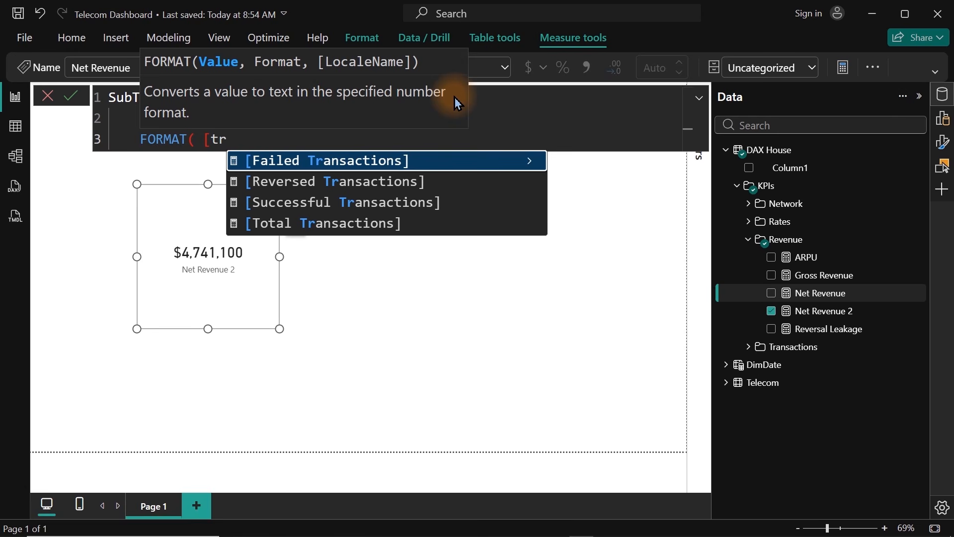
{"action": "key", "text": "Down"}
{"action": "key", "text": "Down"}
{"action": "key", "text": "Down"}
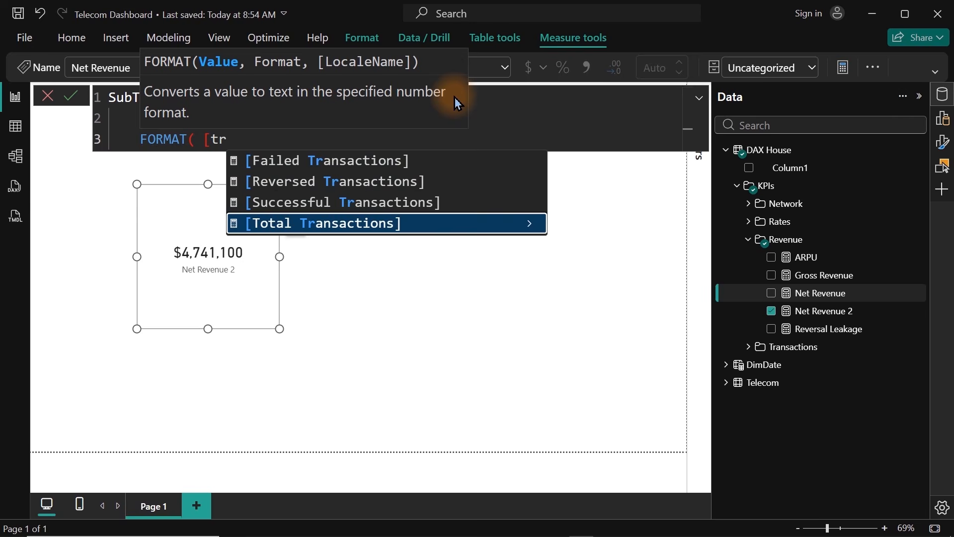
{"action": "key", "text": "Up"}
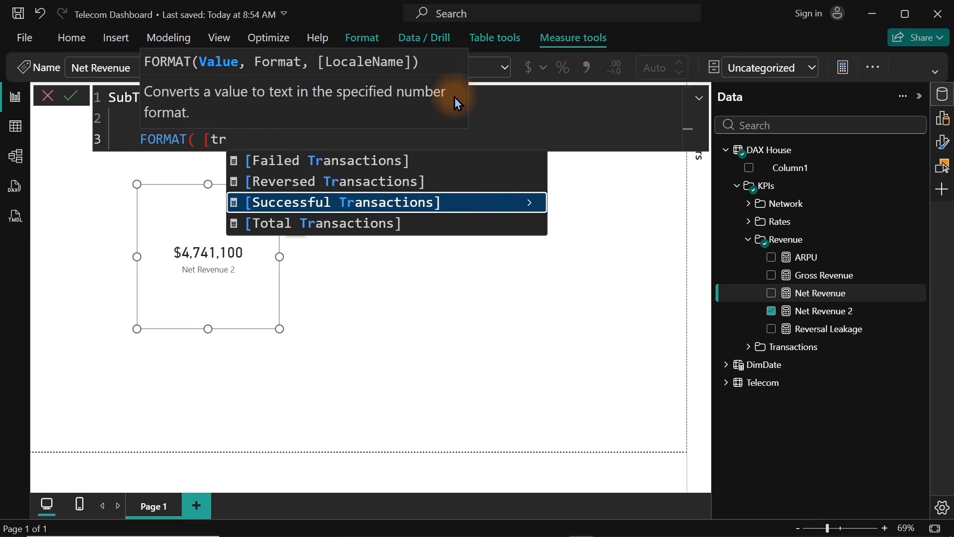
{"action": "key", "text": "Tab"}
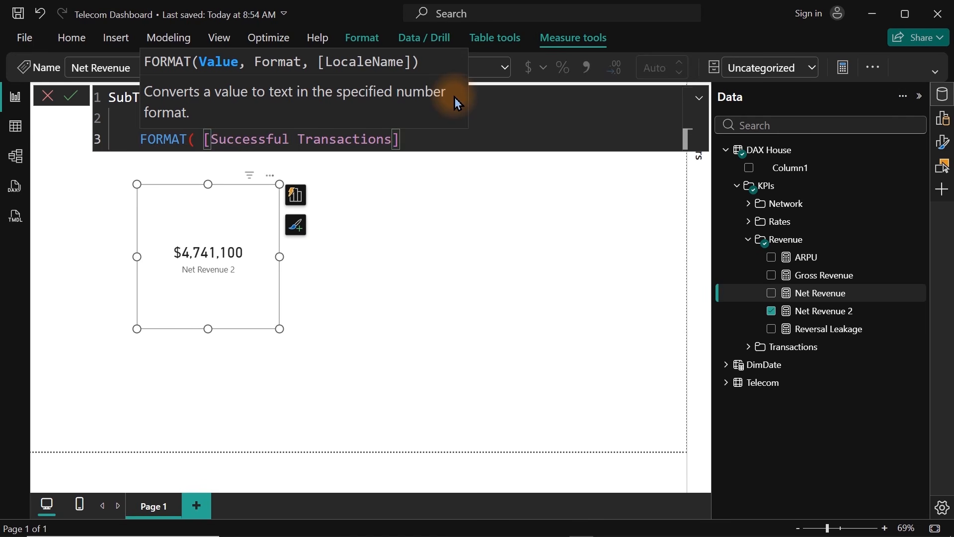
Step: Complete the FORMAT function with the "#,0" format string and commit the SubTitle Revenue measure
{"action": "type", "text": ","}
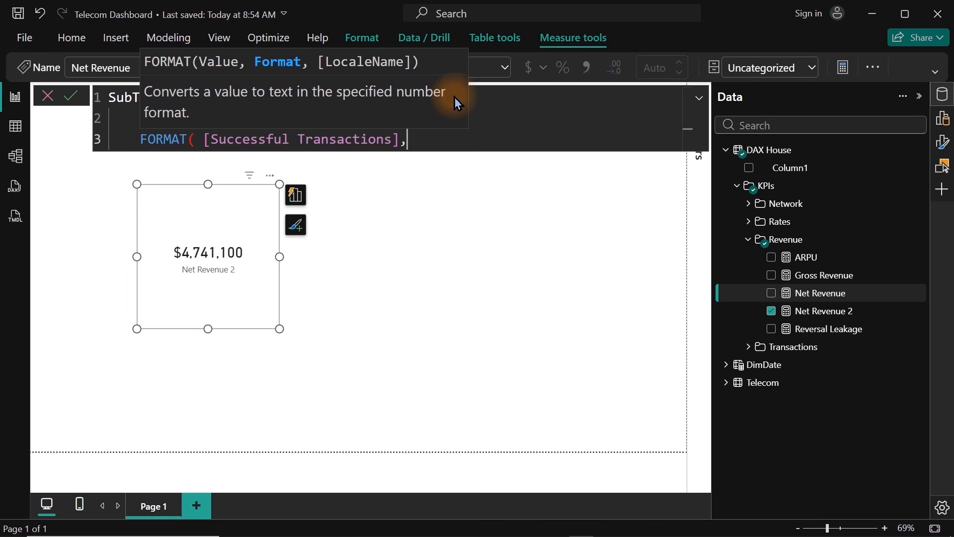
{"action": "type", "text": " \"H"}
{"action": "key", "text": "BackSpace"}
{"action": "type", "text": "#,0\")"}
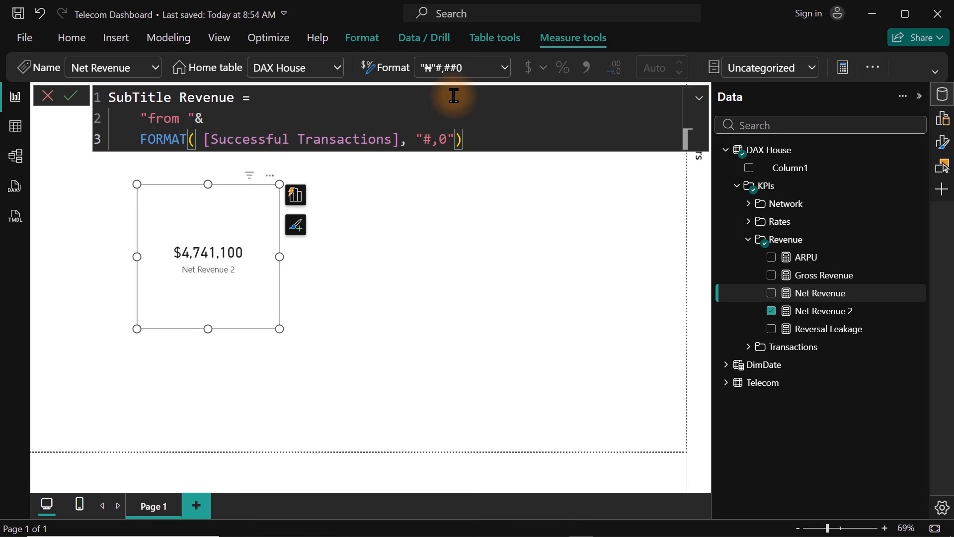
{"action": "key", "text": "shift+Return"}
{"action": "type", "text": ")"}
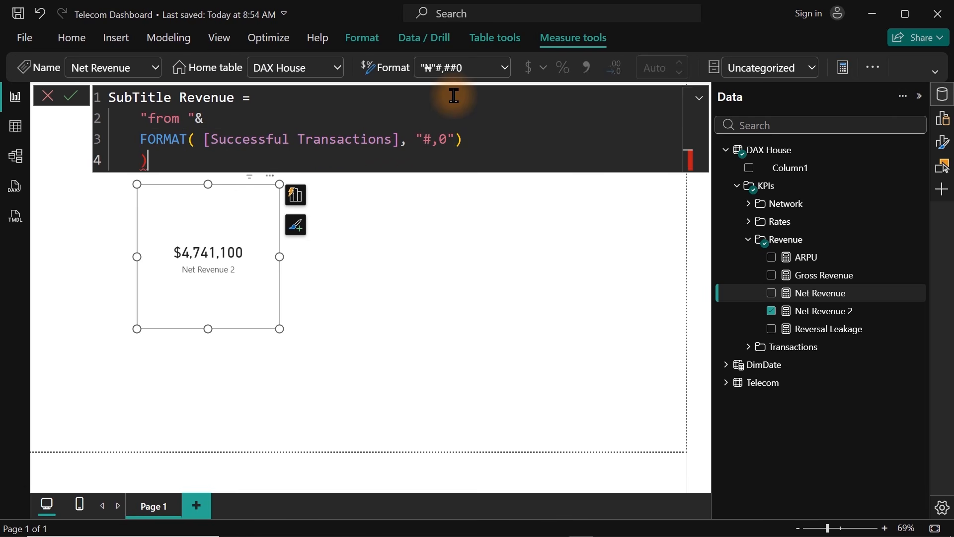
{"action": "key", "text": "BackSpace"}
{"action": "key", "text": "Return"}
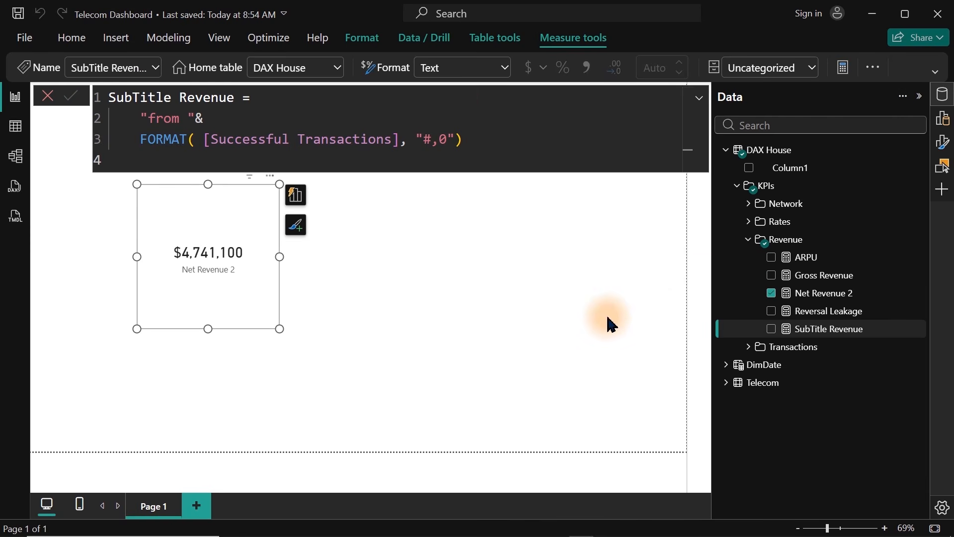
Step: Search the fields for "trans", examine the Total Transactions and Successful Transactions formulas, and return to the SubTitle Revenue measure
{"action": "left_click", "coordinate": [774, 122]}
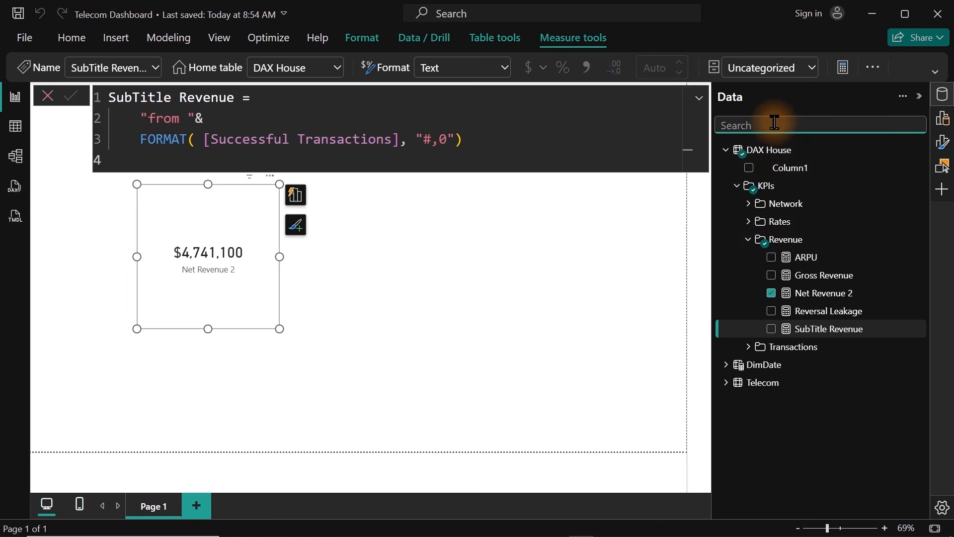
{"action": "type", "text": "trans"}
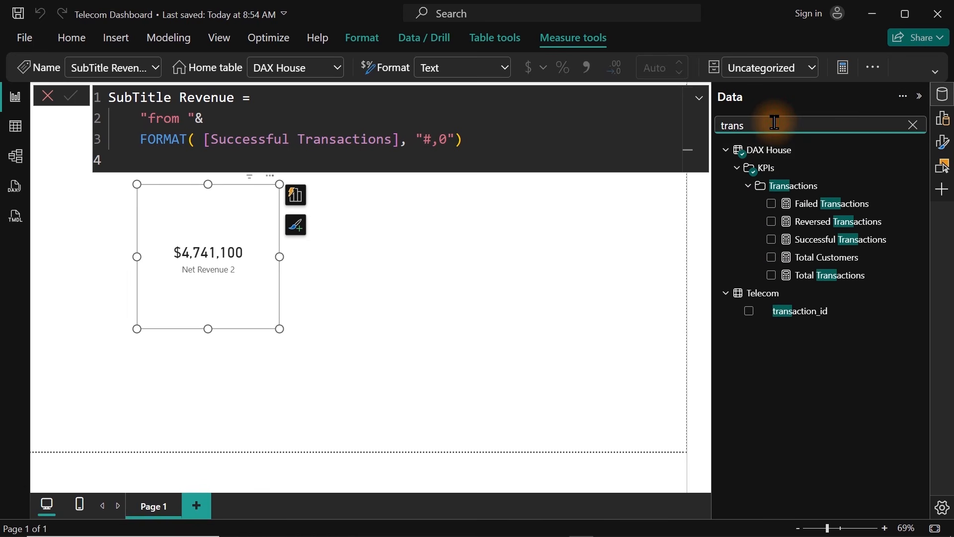
{"action": "left_click", "coordinate": [833, 281]}
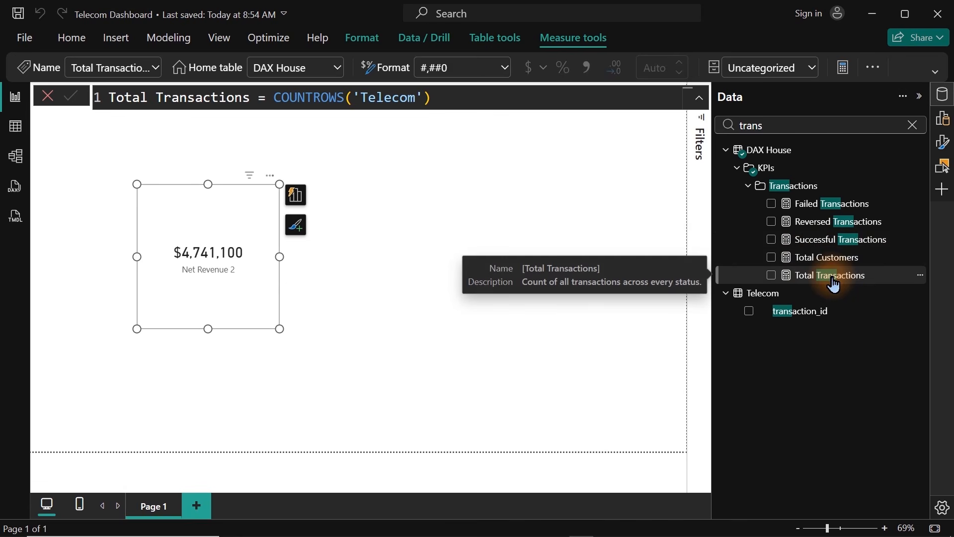
{"action": "left_click", "coordinate": [835, 250]}
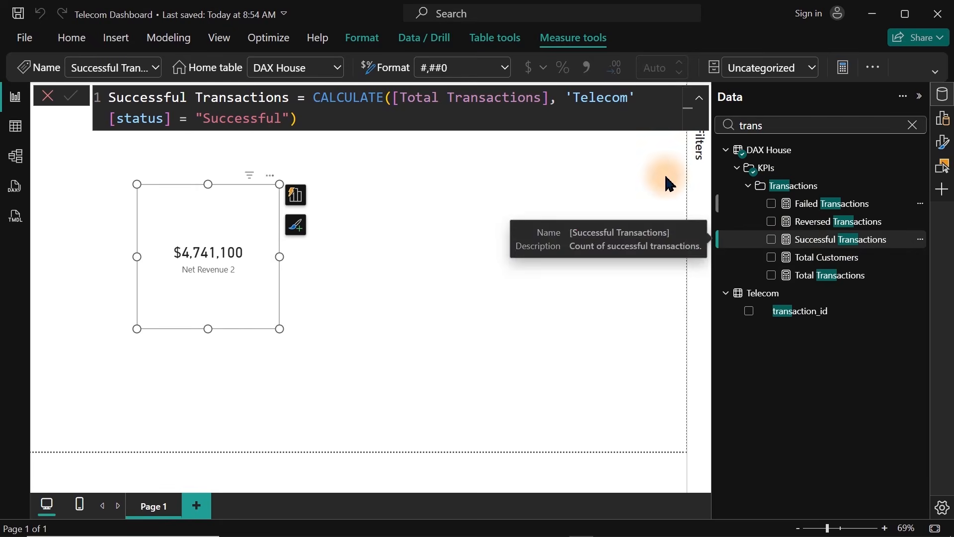
{"action": "left_click_drag", "start_coordinate": [301, 120], "coordinate": [140, 121]}
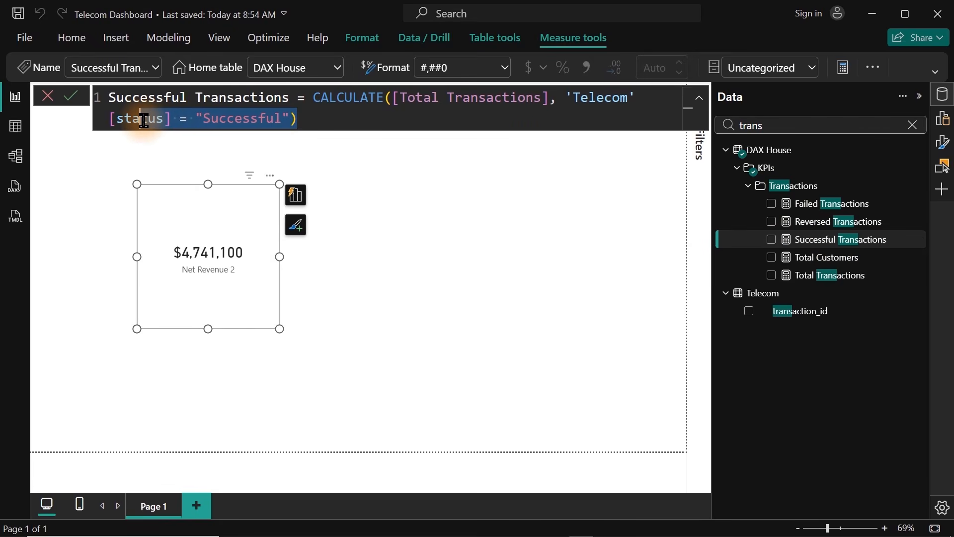
{"action": "left_click", "coordinate": [912, 126]}
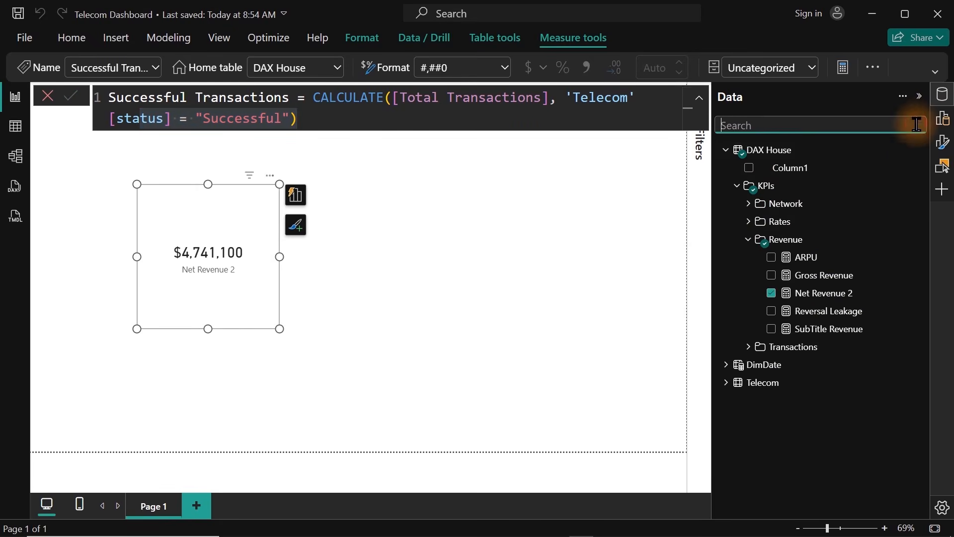
{"action": "left_click", "coordinate": [816, 330]}
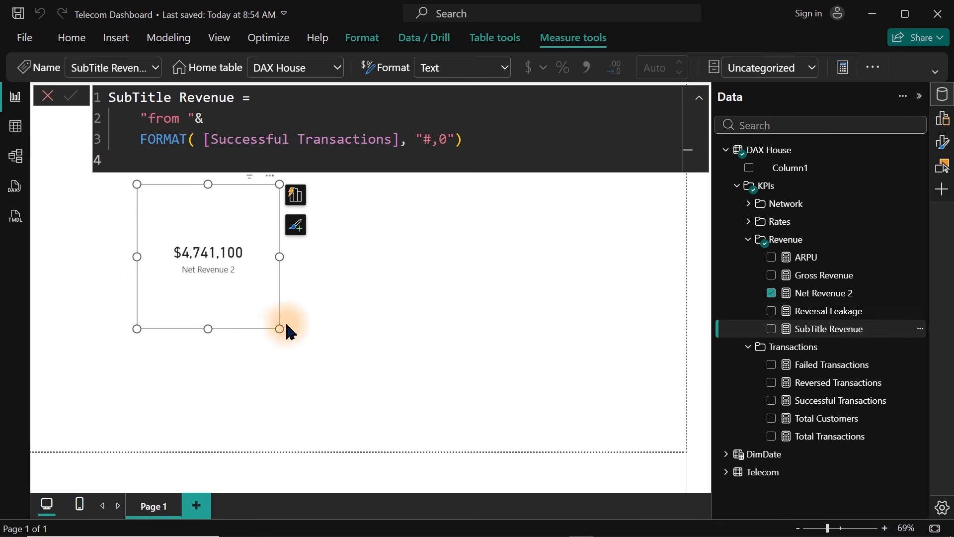
Step: Make the Net Revenue 2 card wider and shorter, and rename the Net Revenue 2 measure to Net Revenue
{"action": "left_click_drag", "start_coordinate": [278, 328], "coordinate": [340, 292]}
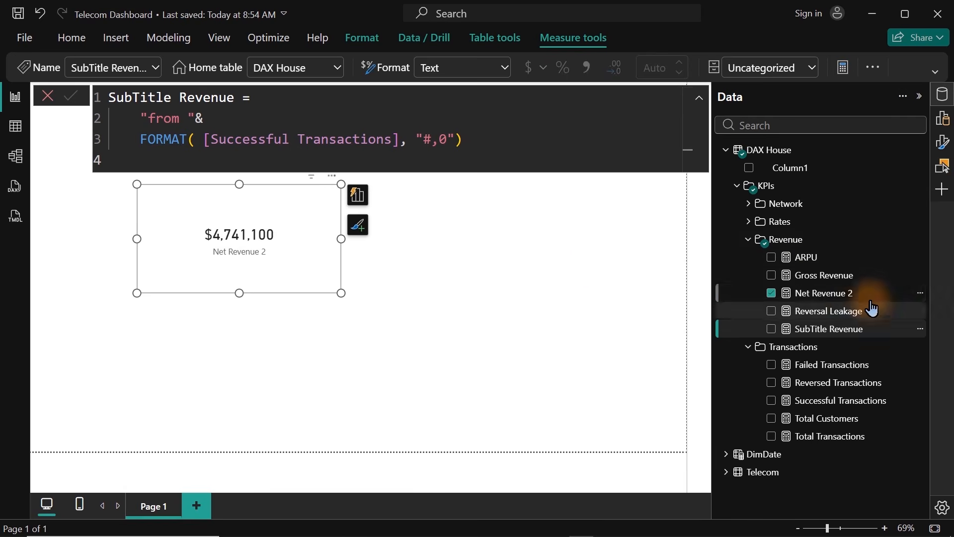
{"action": "left_click", "coordinate": [852, 292]}
{"action": "left_click", "coordinate": [212, 97]}
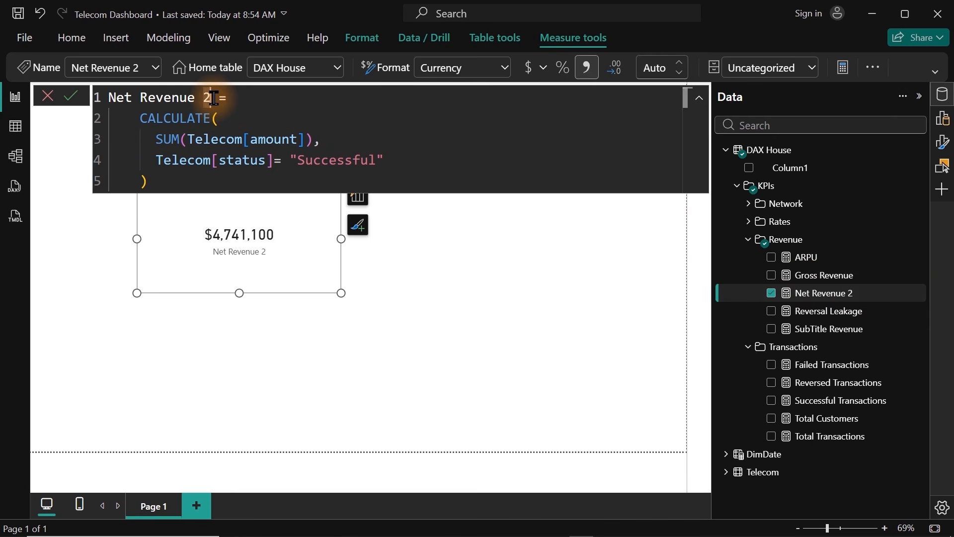
{"action": "key", "text": "BackSpace"}
{"action": "key", "text": "BackSpace"}
{"action": "key", "text": "Return"}
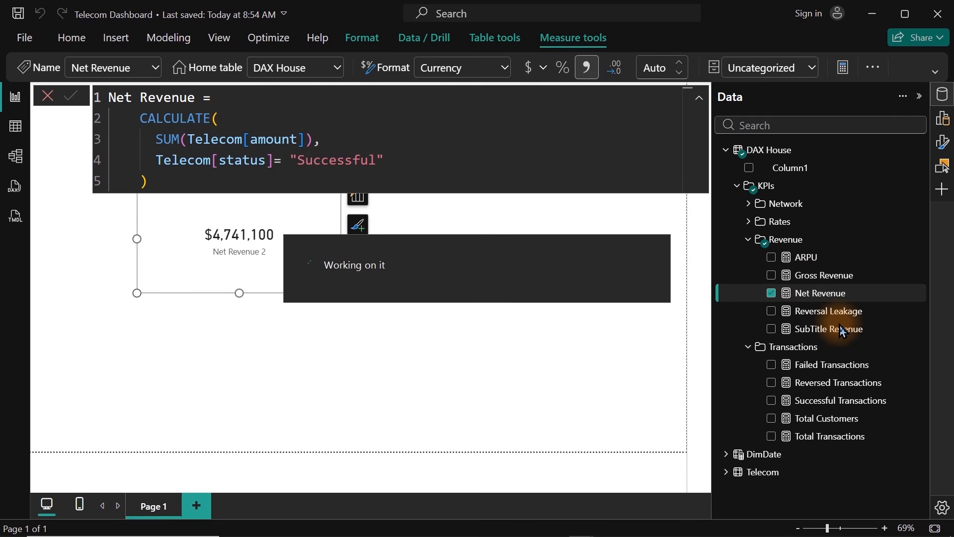
Step: Move the Net Revenue card down into open canvas space and convert it to the card visual that supports reference labels
{"action": "left_click", "coordinate": [942, 142]}
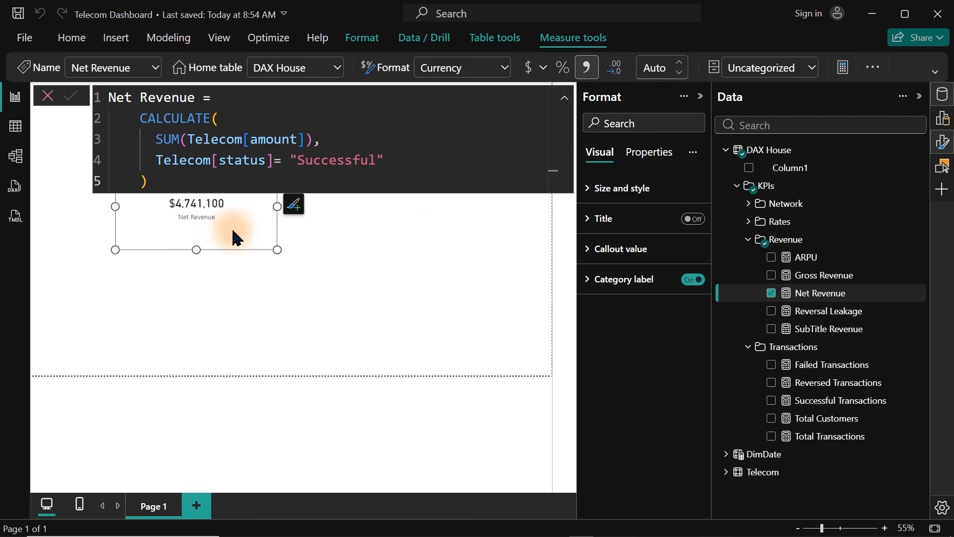
{"action": "left_click_drag", "start_coordinate": [237, 238], "coordinate": [311, 336]}
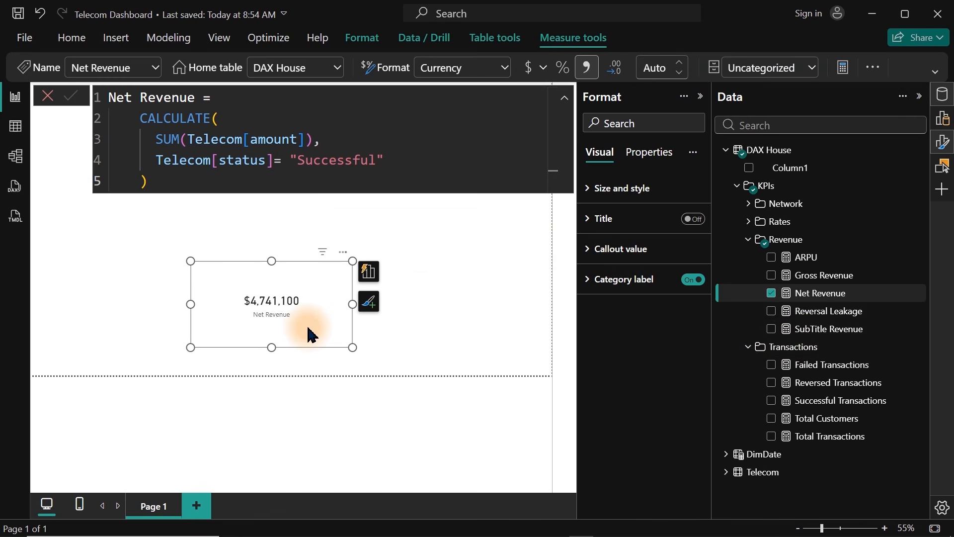
{"action": "left_click", "coordinate": [946, 124]}
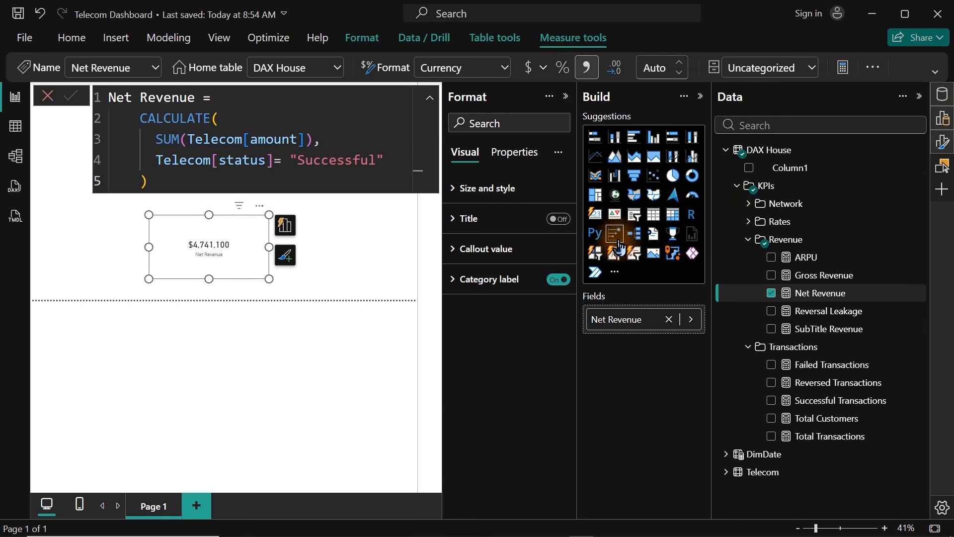
{"action": "left_click", "coordinate": [115, 39]}
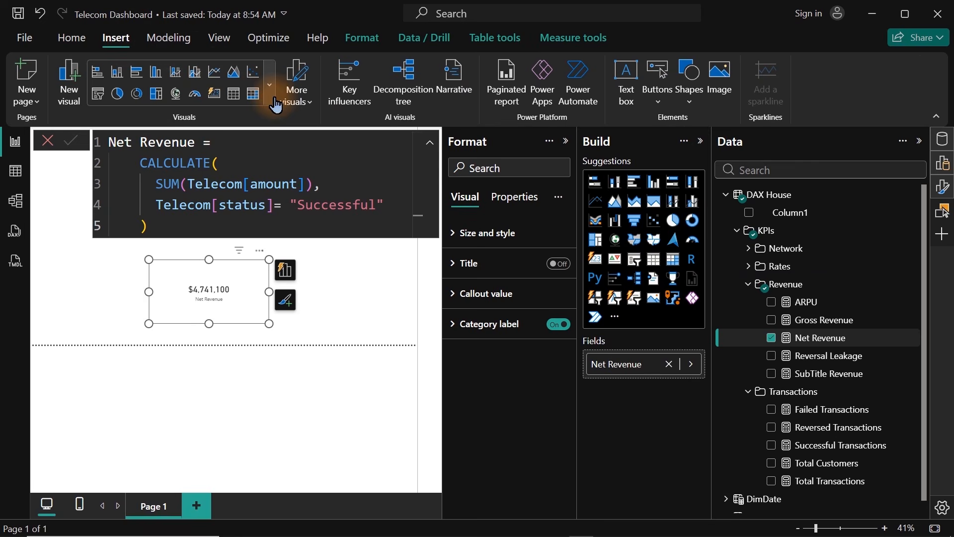
{"action": "left_click", "coordinate": [214, 95]}
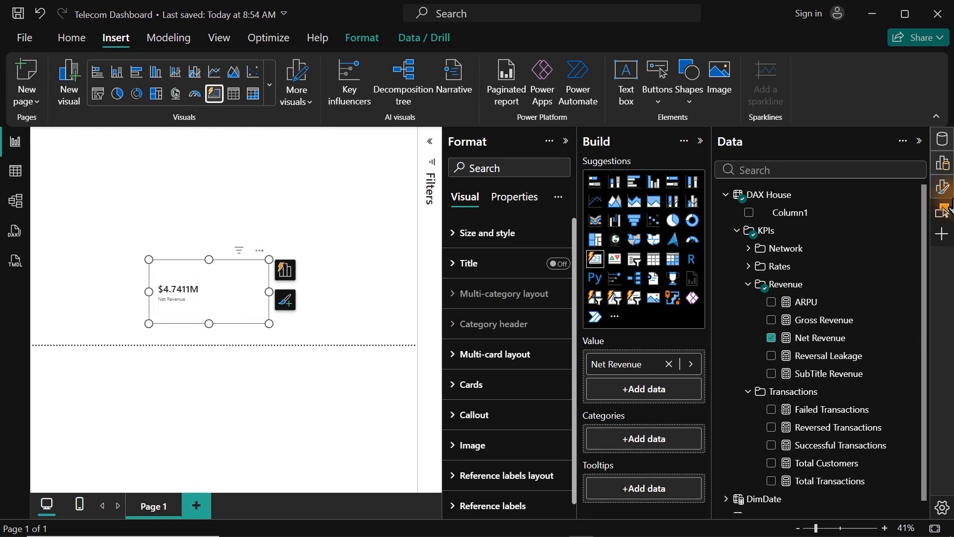
Step: Add the SubTitle Revenue measure as a reference label on the Net Revenue card and enlarge the card
{"action": "left_click", "coordinate": [940, 167]}
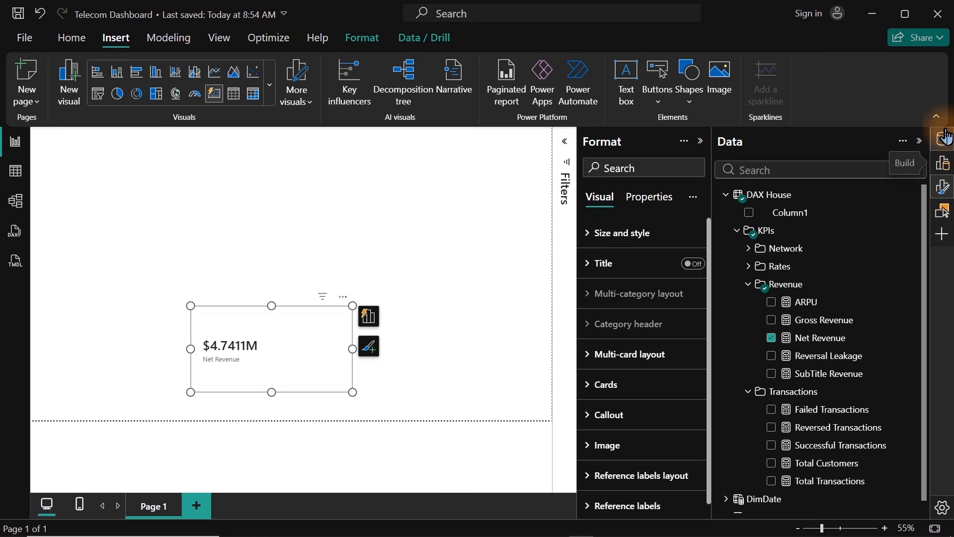
{"action": "left_click", "coordinate": [943, 139]}
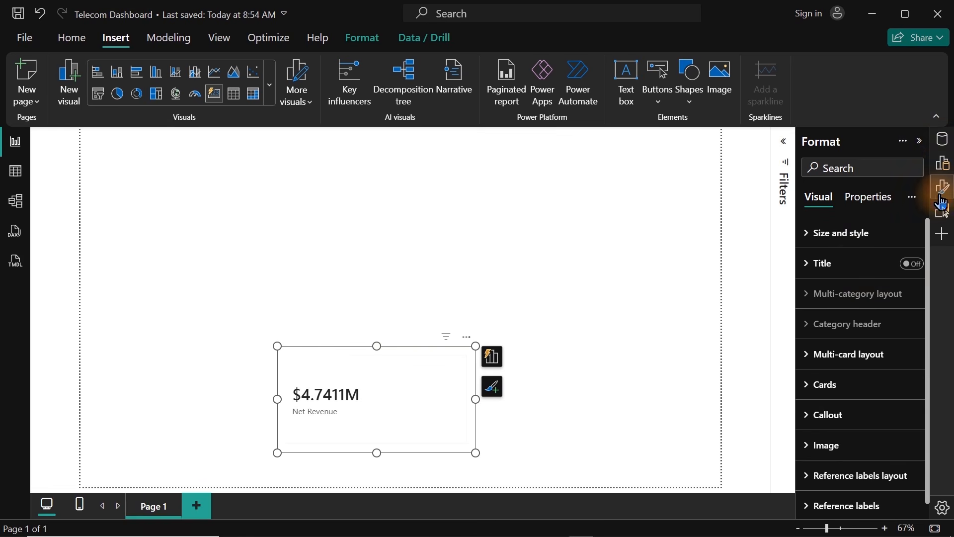
{"action": "left_click", "coordinate": [942, 139]}
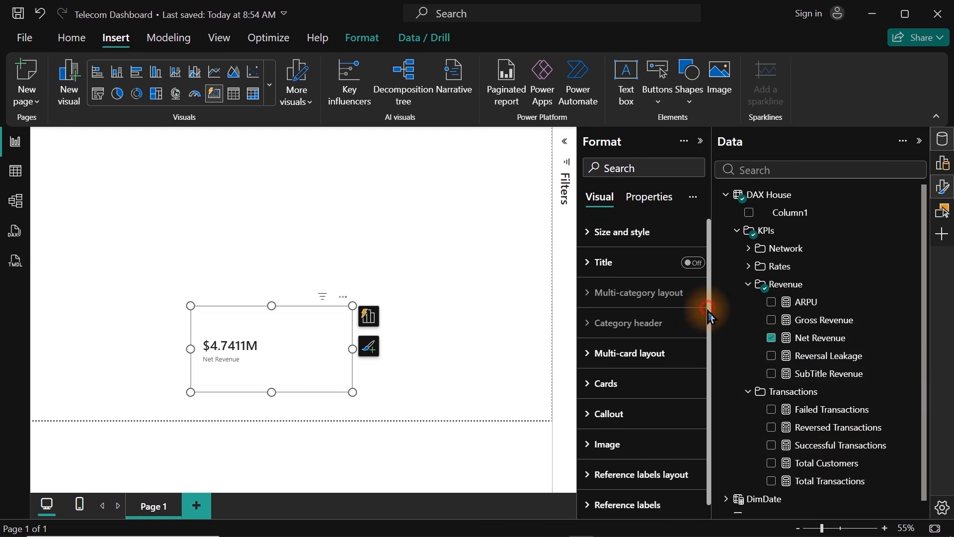
{"action": "scroll", "coordinate": [696, 378], "scroll_direction": "down", "scroll_amount": 1}
{"action": "left_click", "coordinate": [617, 498]}
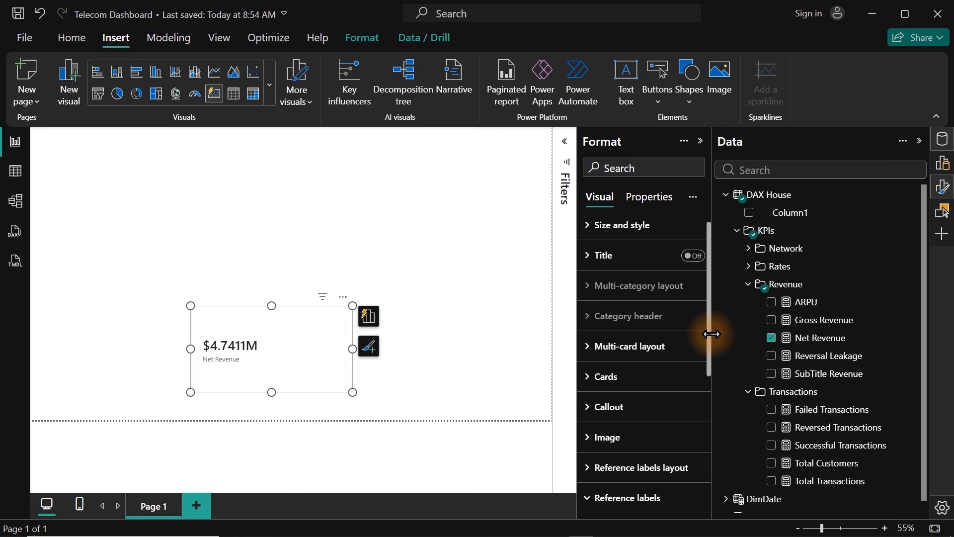
{"action": "left_click_drag", "start_coordinate": [711, 326], "coordinate": [713, 446]}
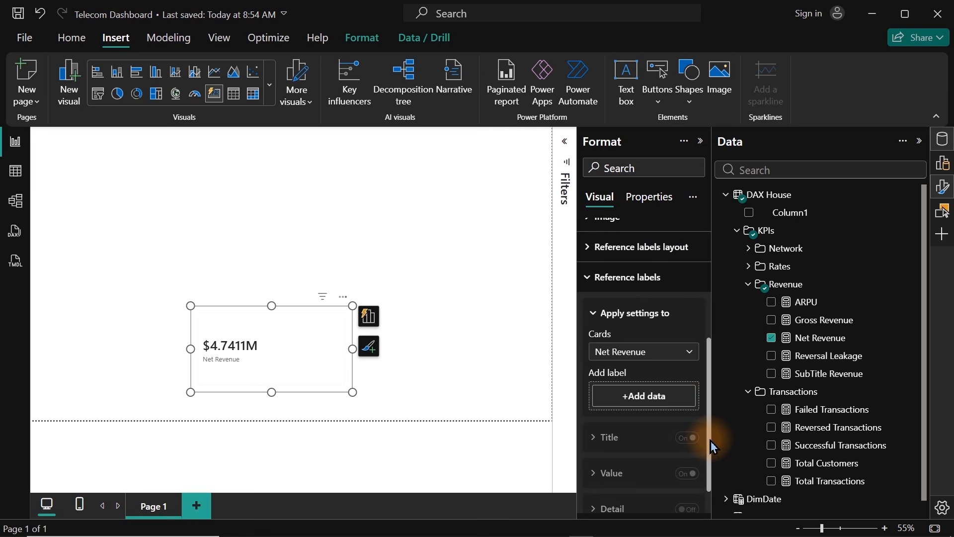
{"action": "left_click_drag", "start_coordinate": [800, 372], "coordinate": [666, 403]}
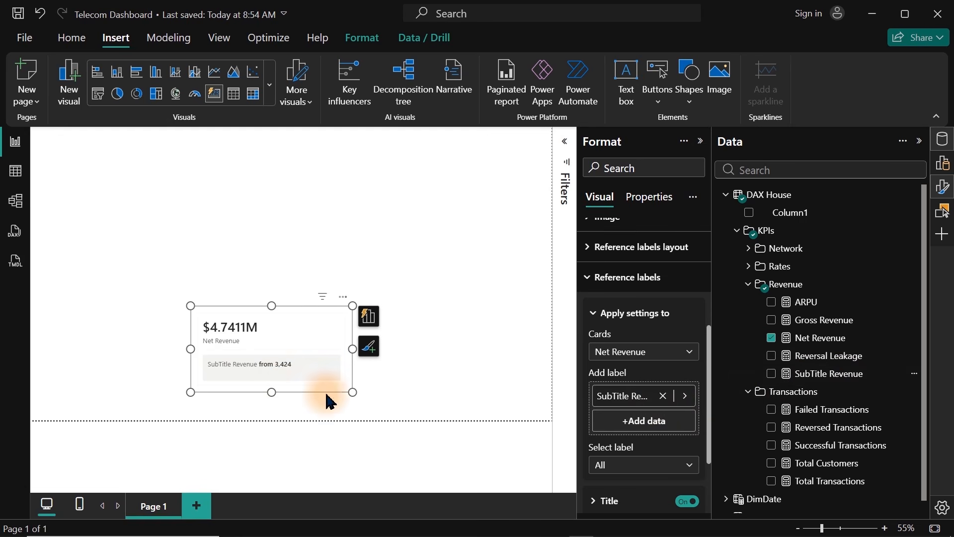
{"action": "left_click_drag", "start_coordinate": [351, 393], "coordinate": [449, 412]}
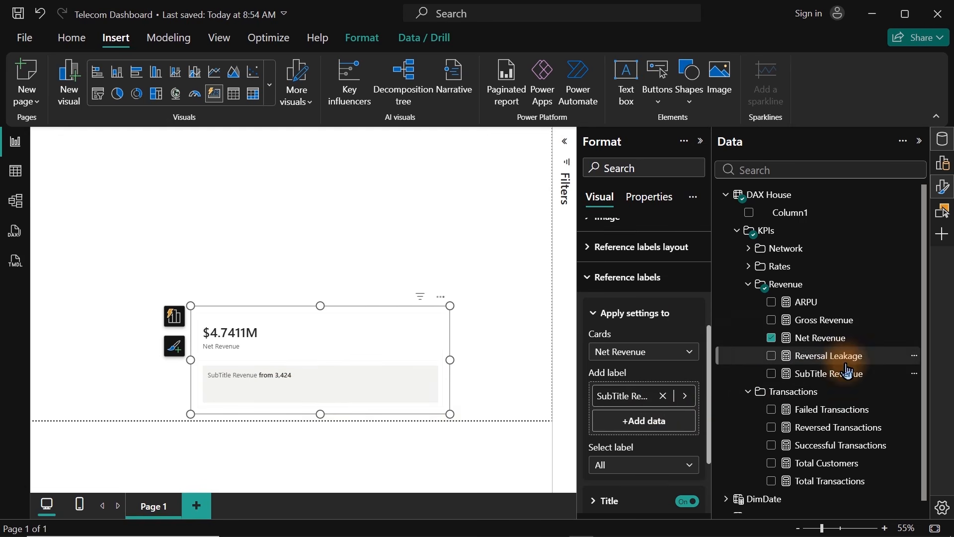
Step: Append &" Successful Txns" to the end of the SubTitle Revenue measure and commit it
{"action": "left_click", "coordinate": [829, 383]}
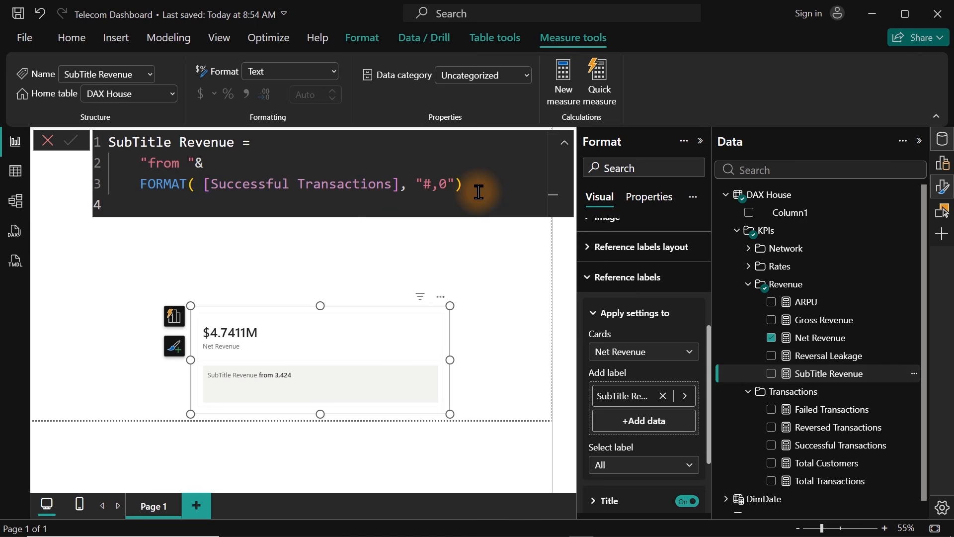
{"action": "left_click", "coordinate": [480, 192]}
{"action": "key", "text": "shift+Return"}
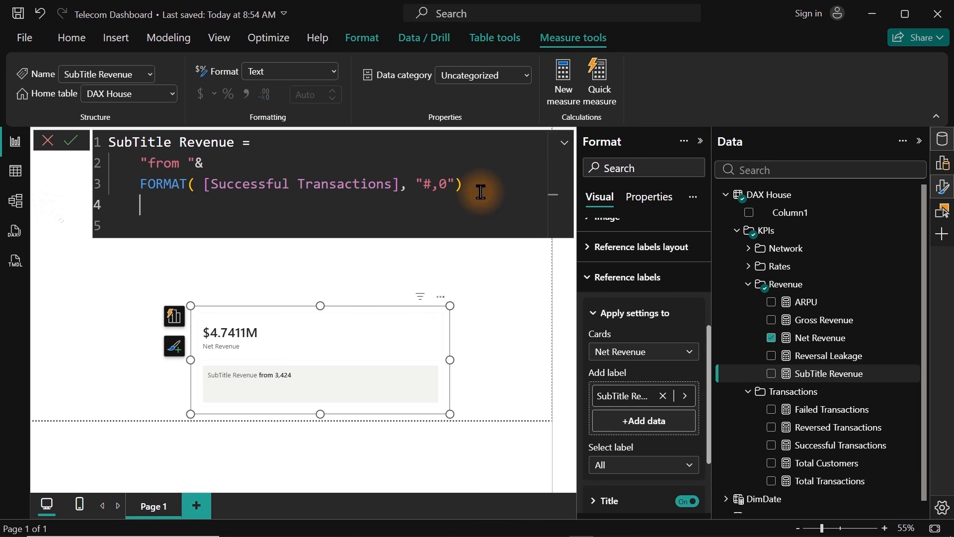
{"action": "type", "text": "&\" Successful "}
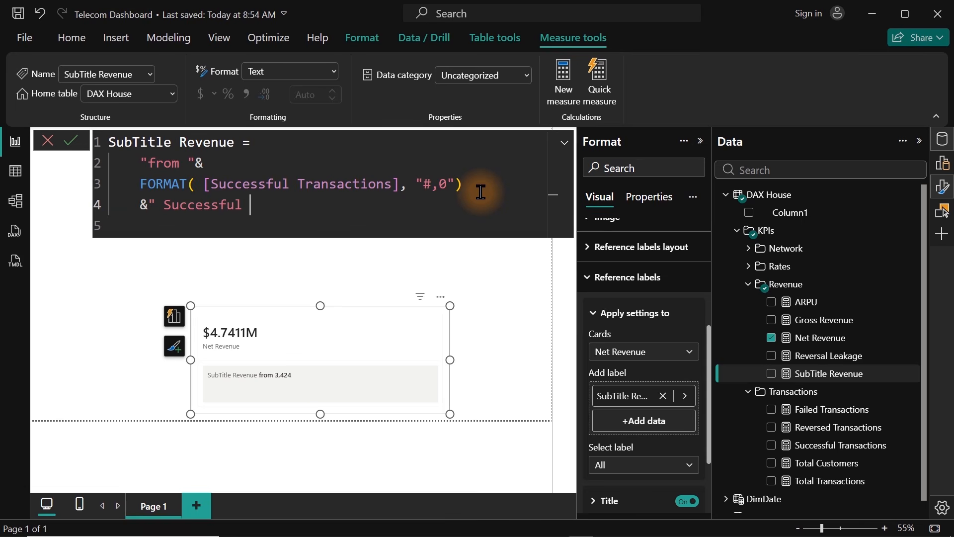
{"action": "type", "text": "Txns\""}
{"action": "key", "text": "Return"}
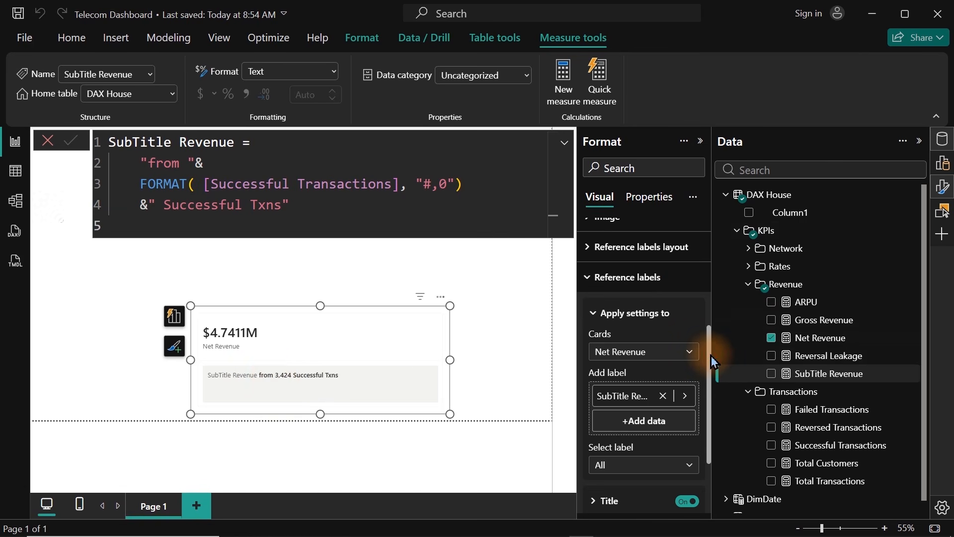
Step: Hide the reference label's title on the Net Revenue card and shrink the card to fit its content
{"action": "left_click_drag", "start_coordinate": [712, 357], "coordinate": [713, 410]}
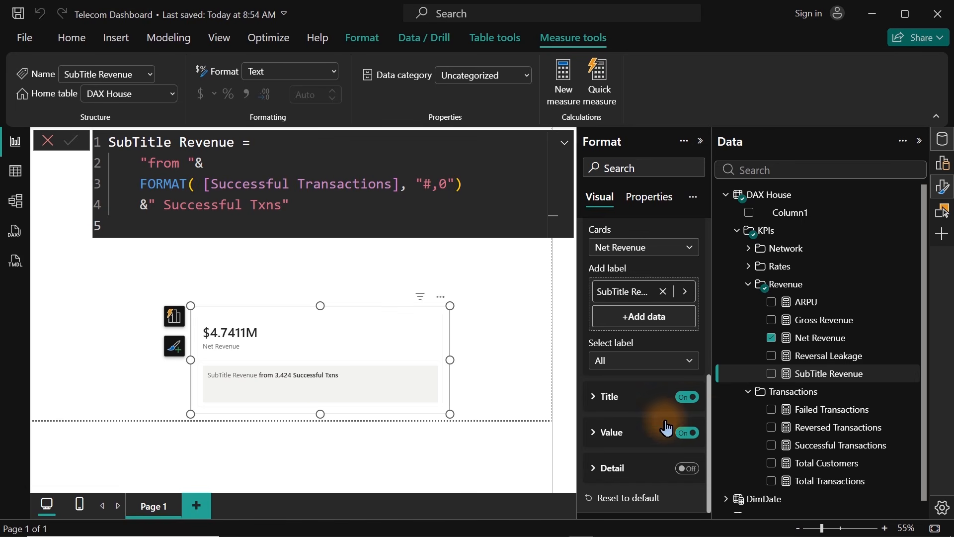
{"action": "left_click", "coordinate": [691, 401]}
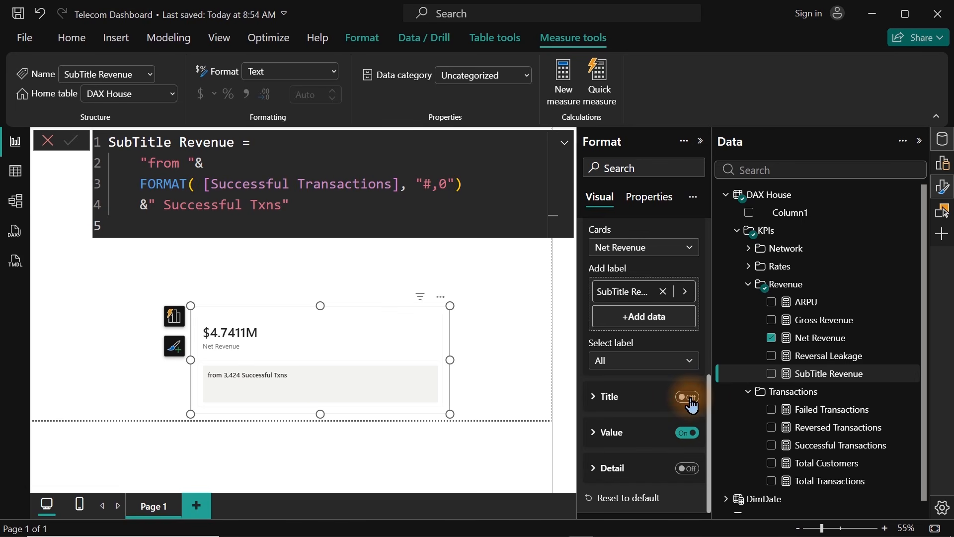
{"action": "left_click_drag", "start_coordinate": [449, 415], "coordinate": [320, 367]}
{"action": "left_click", "coordinate": [411, 318]}
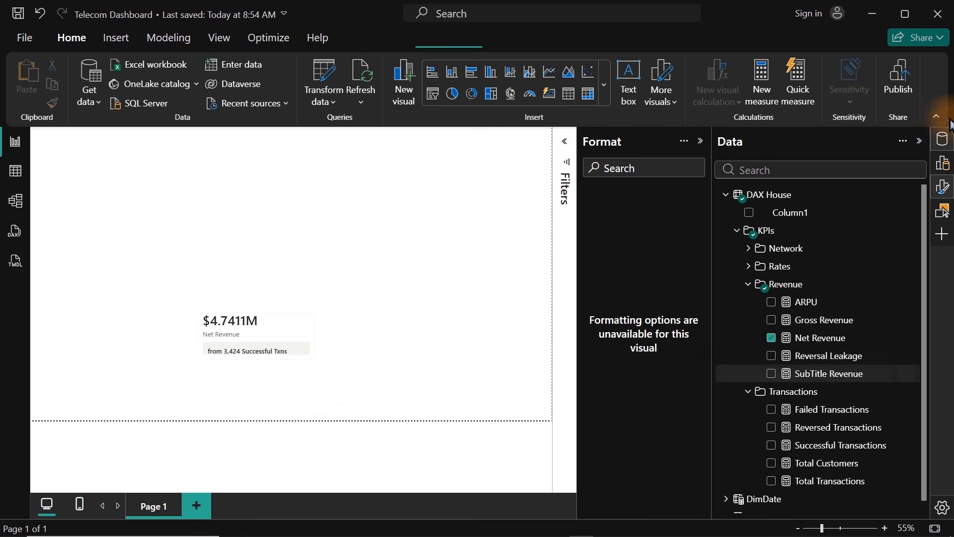
Step: Collapse the ribbon and side panes, and move the Net Revenue card to the page's upper-left area
{"action": "left_click", "coordinate": [936, 116]}
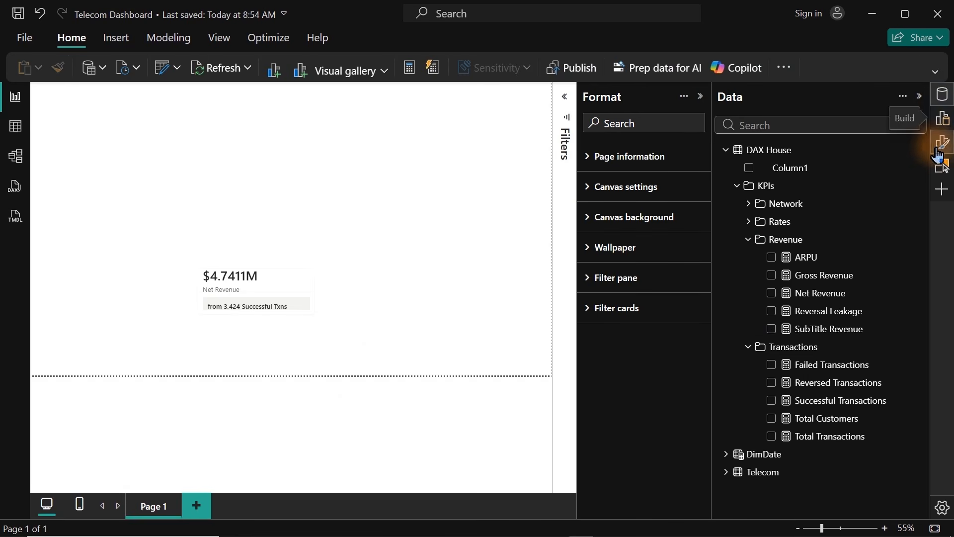
{"action": "left_click", "coordinate": [943, 95]}
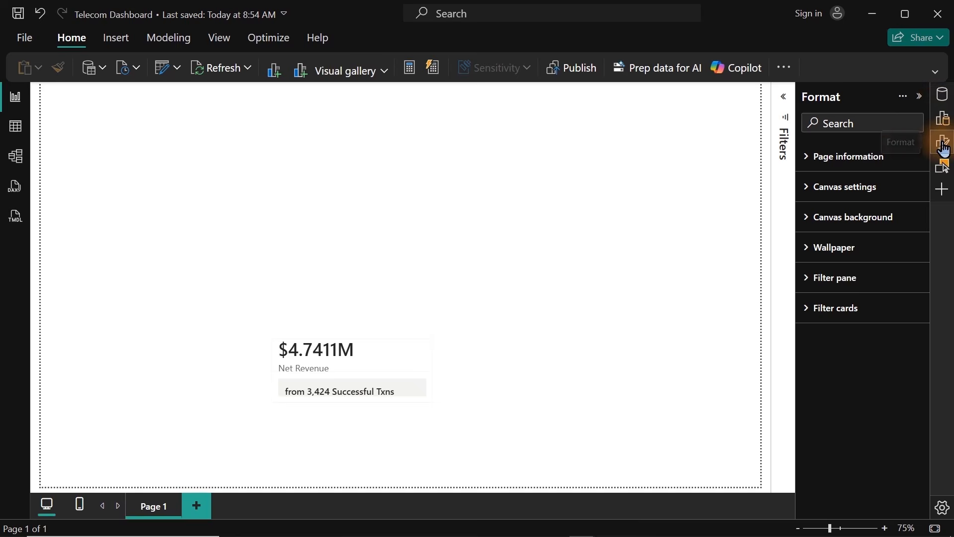
{"action": "left_click", "coordinate": [943, 148]}
{"action": "left_click", "coordinate": [417, 389]}
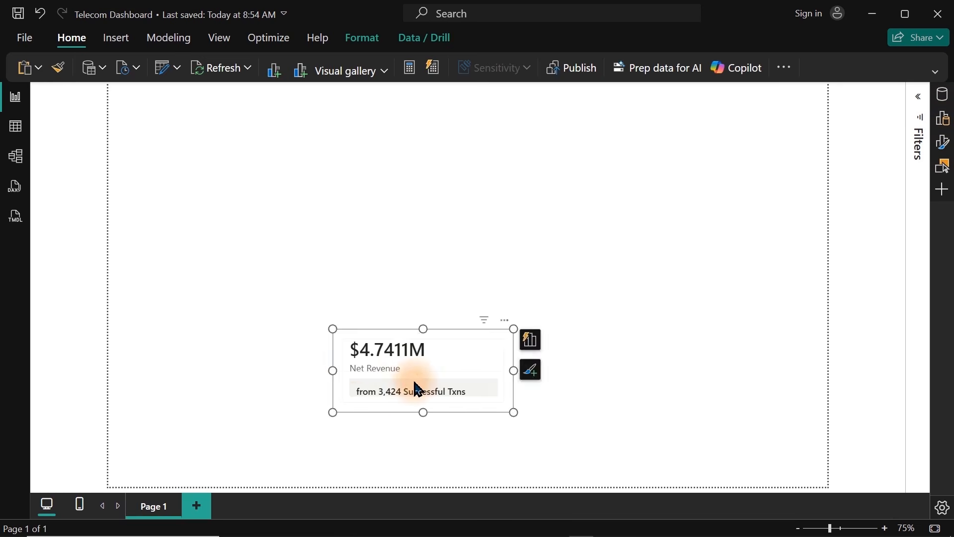
{"action": "left_click_drag", "start_coordinate": [418, 389], "coordinate": [231, 238]}
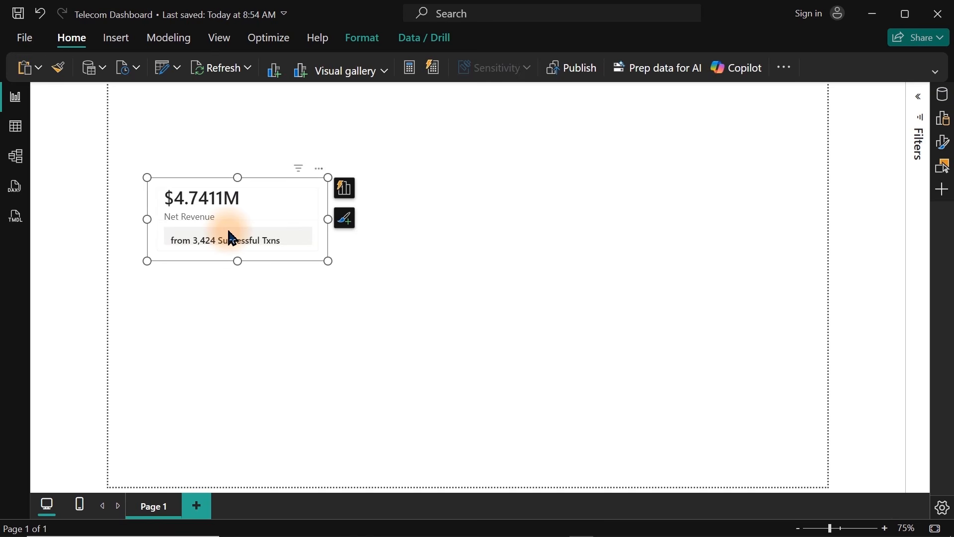
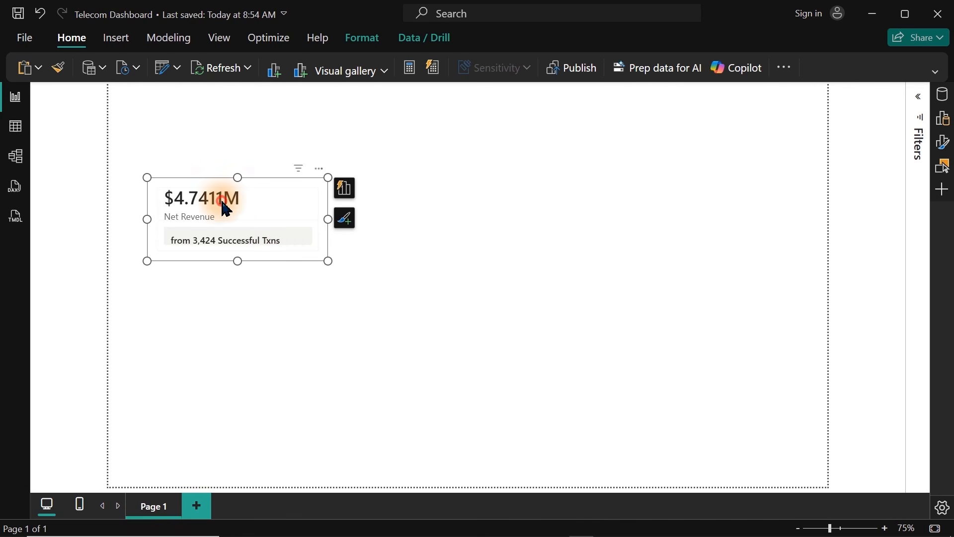
{"action": "left_click_drag", "start_coordinate": [225, 203], "coordinate": [193, 171]}
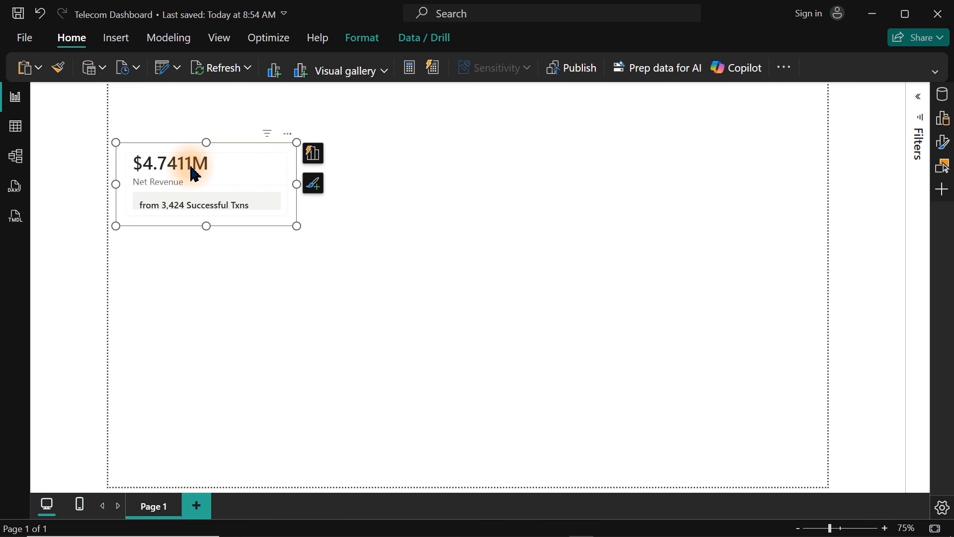
Step: Duplicate the Net Revenue card, place the copy beside the original, and replace its measure with Total Transactions
{"action": "key", "text": "ctrl+c"}
{"action": "key", "text": "ctrl+v"}
{"action": "left_click_drag", "start_coordinate": [192, 175], "coordinate": [404, 174]}
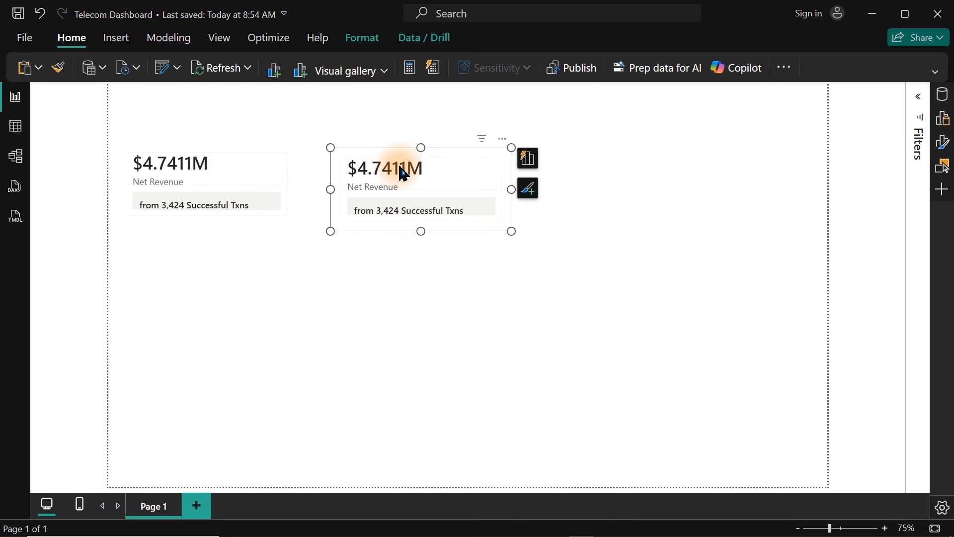
{"action": "left_click", "coordinate": [942, 98]}
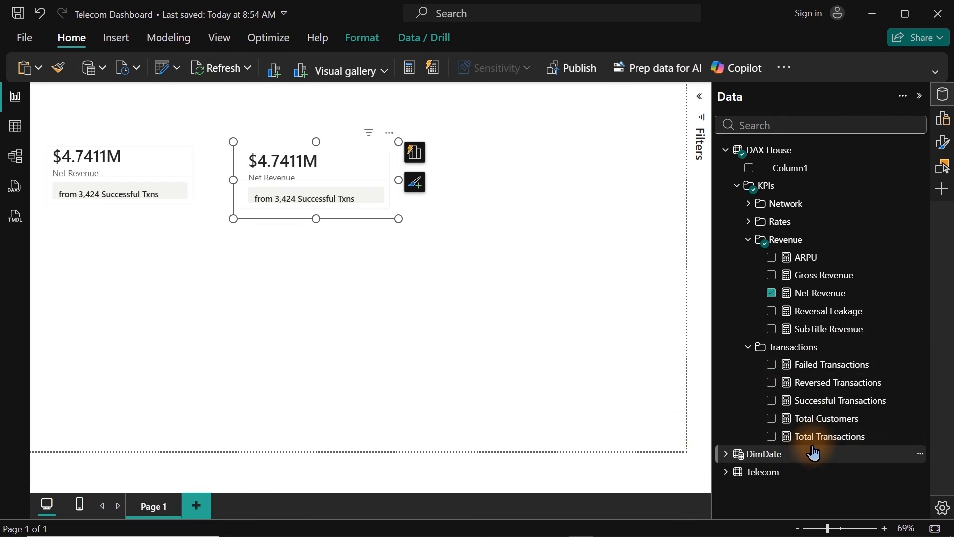
{"action": "left_click", "coordinate": [772, 294]}
{"action": "left_click", "coordinate": [772, 437]}
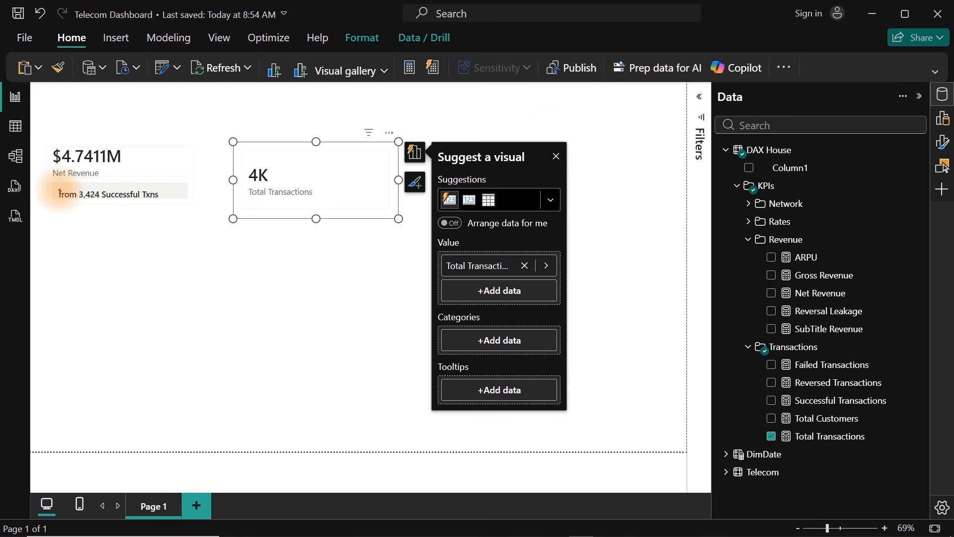
{"action": "mouse_move", "coordinate": [50, 182]}
{"action": "left_mouse_down"}
{"action": "mouse_move", "coordinate": [176, 198]}
{"action": "mouse_move", "coordinate": [180, 216]}
{"action": "left_mouse_up"}
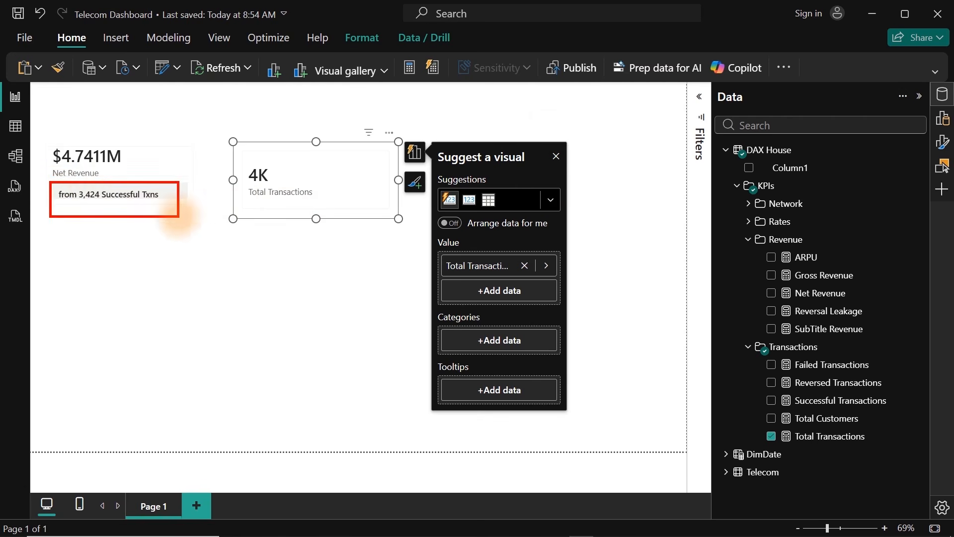
{"action": "left_click_drag", "start_coordinate": [240, 200], "coordinate": [370, 219]}
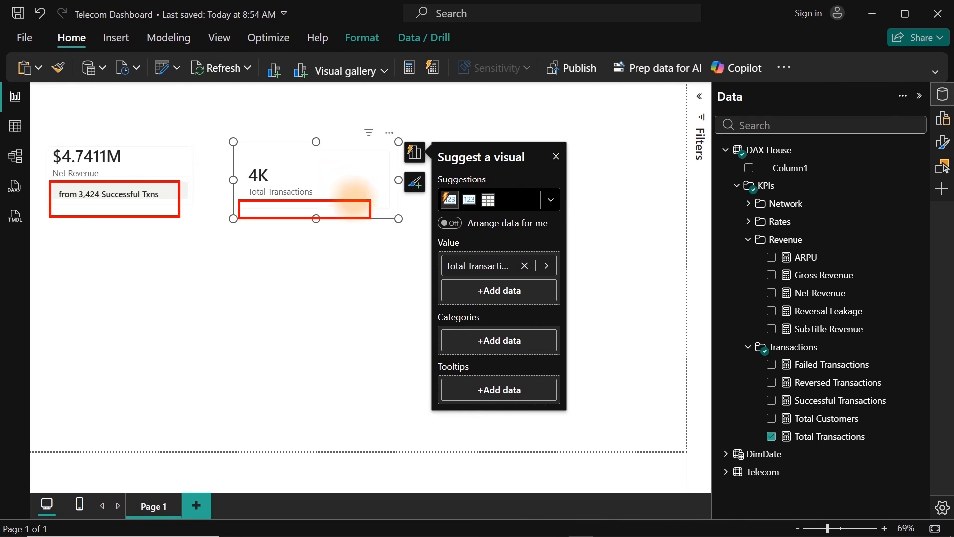
{"action": "left_click_drag", "start_coordinate": [273, 171], "coordinate": [310, 131]}
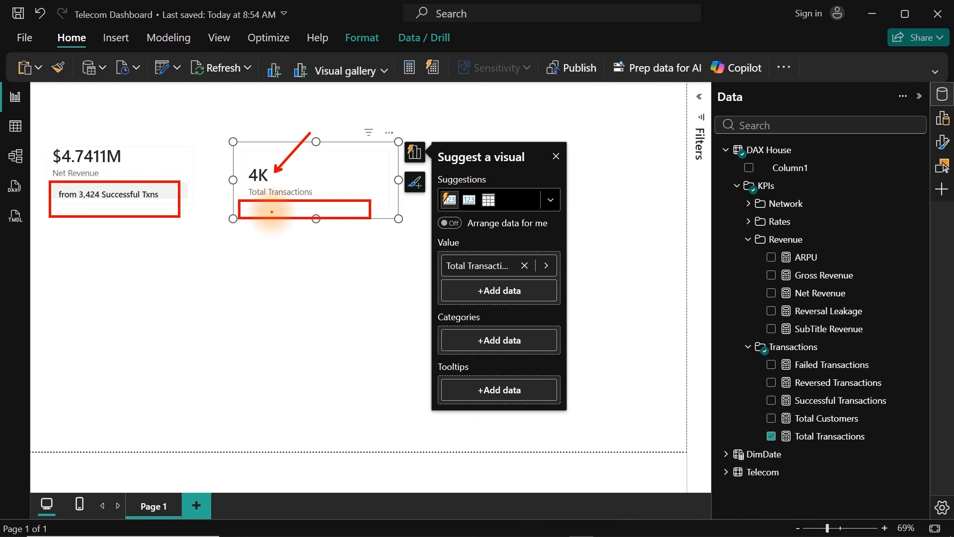
{"action": "left_click_drag", "start_coordinate": [272, 211], "coordinate": [349, 211]}
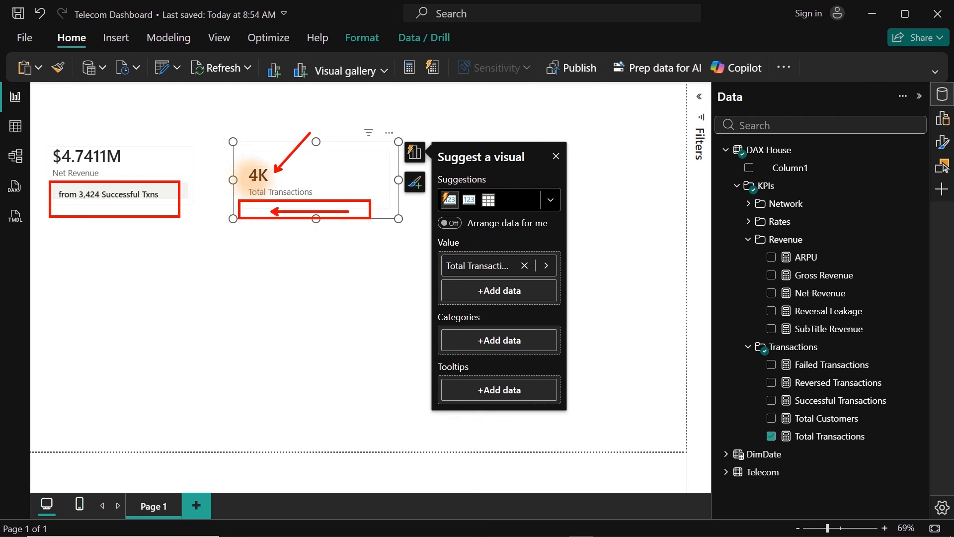
{"action": "mouse_move", "coordinate": [239, 164]}
{"action": "left_mouse_down"}
{"action": "mouse_move", "coordinate": [291, 197]}
{"action": "mouse_move", "coordinate": [298, 188]}
{"action": "mouse_move", "coordinate": [324, 203]}
{"action": "left_mouse_up"}
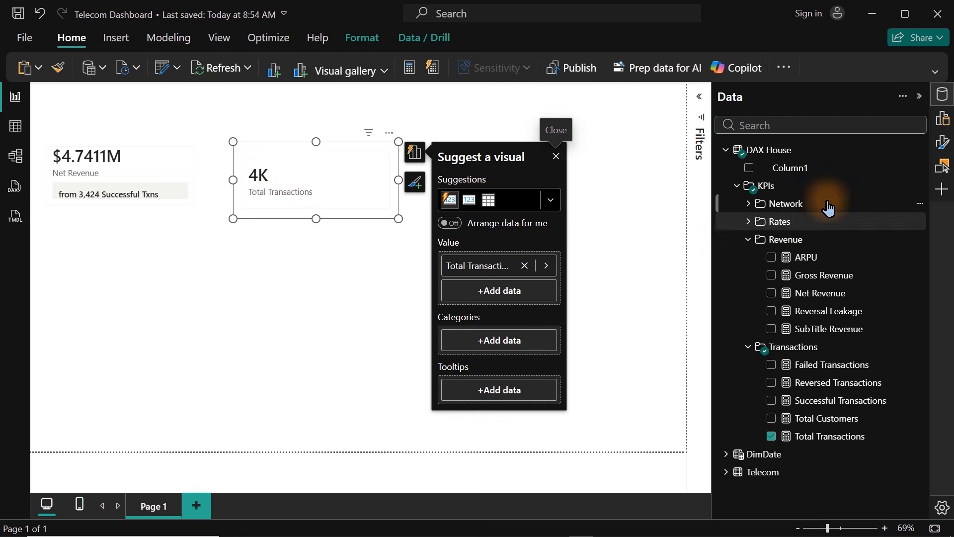
Step: Search the data fields for "custo" and "acti" to look for a customer measure for the second card's subtitle
{"action": "left_click", "coordinate": [783, 126]}
{"action": "type", "text": "custo"}
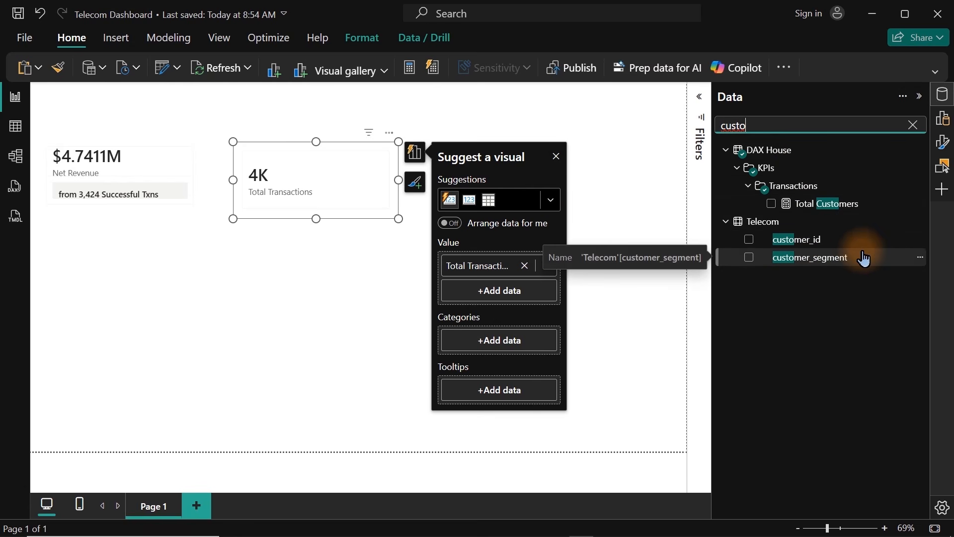
{"action": "double_click", "coordinate": [803, 127]}
{"action": "type", "text": "acti"}
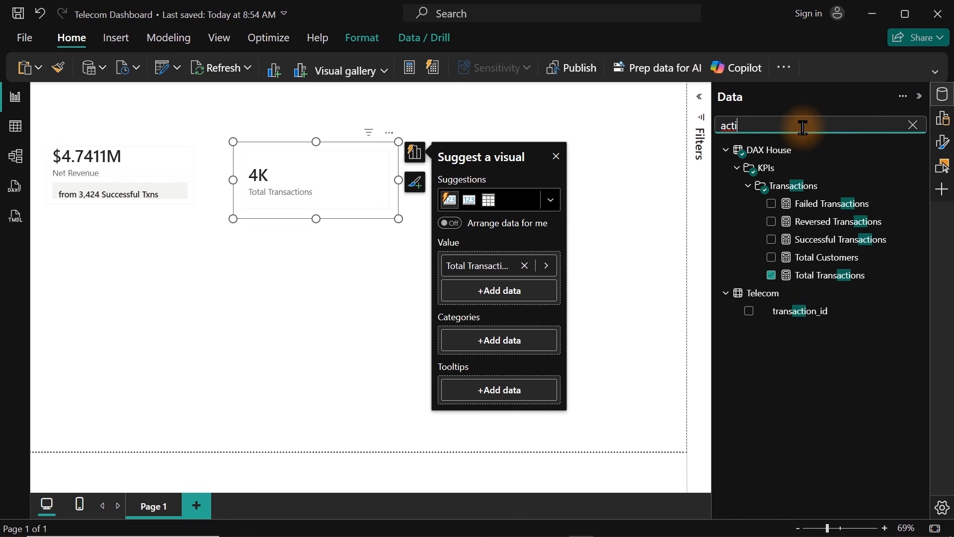
Step: Search the data fields for "custo" and examine the Total Customers measure's formula and description
{"action": "key", "text": "BackSpace"}
{"action": "key", "text": "BackSpace"}
{"action": "key", "text": "BackSpace"}
{"action": "key", "text": "BackSpace"}
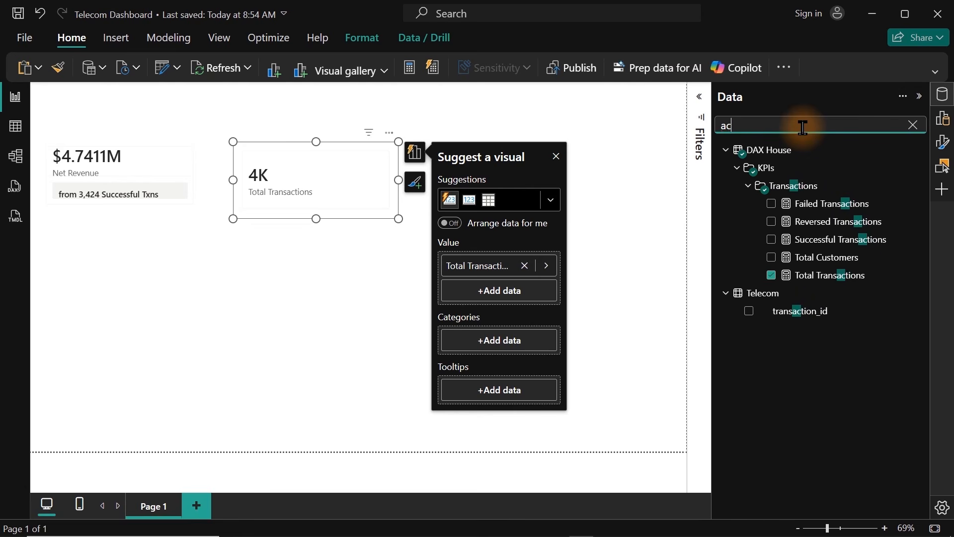
{"action": "type", "text": "custo"}
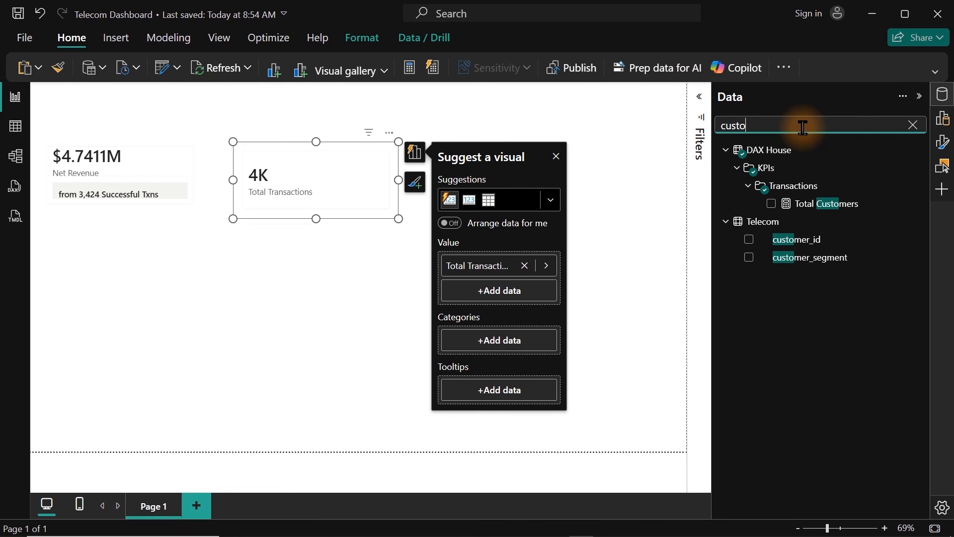
{"action": "left_click", "coordinate": [808, 211]}
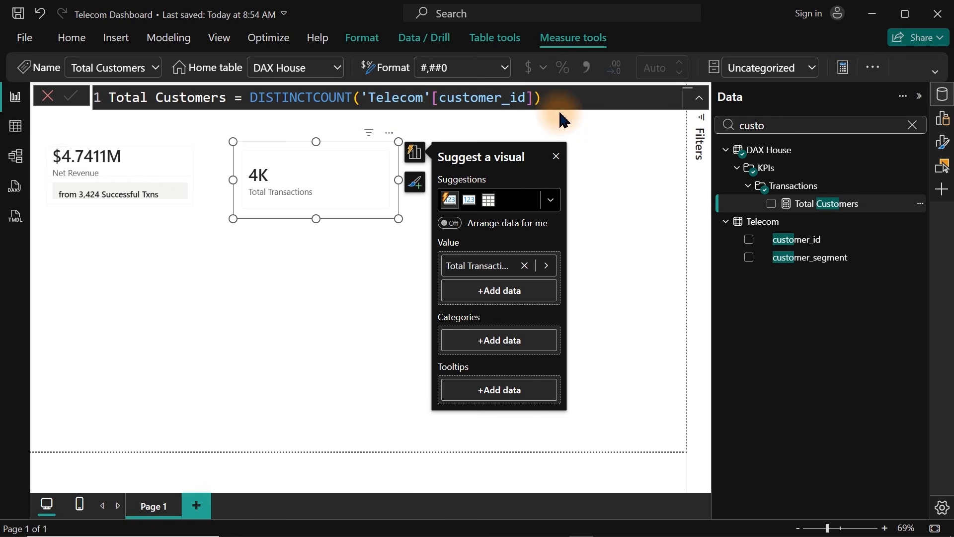
{"action": "mouse_move", "coordinate": [859, 204]}
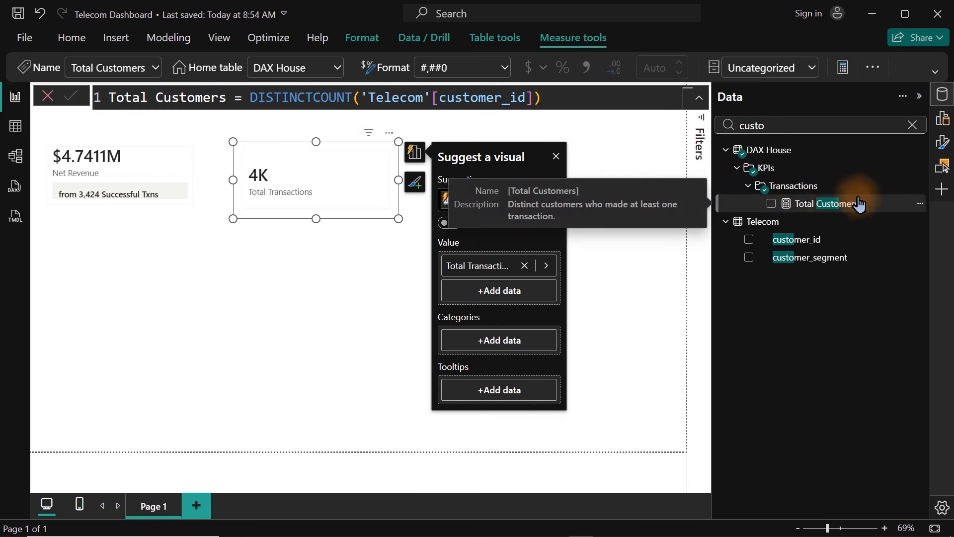
Step: Create a new measure in the DAX House table's Transactions folder and name it "Status Transaction"
{"action": "right_click", "coordinate": [824, 211]}
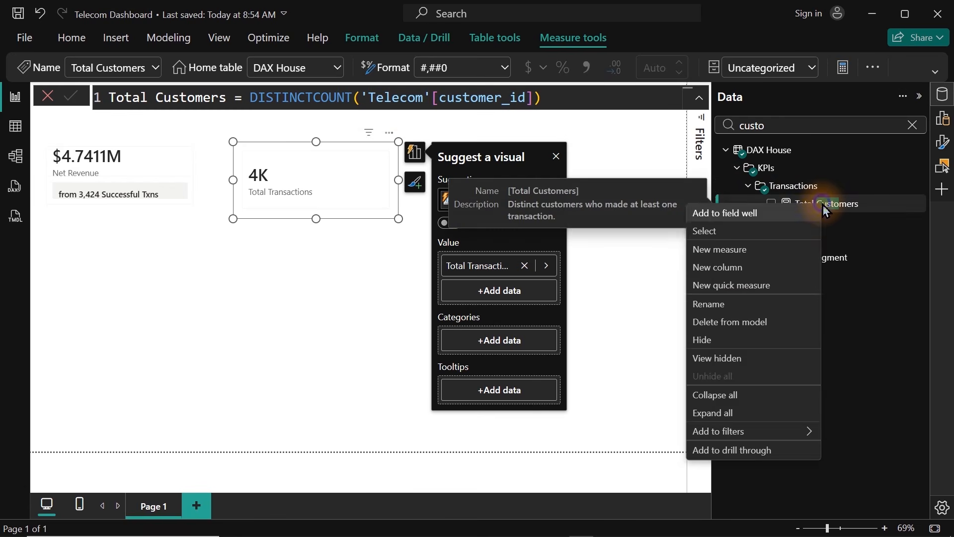
{"action": "key", "text": "Escape"}
{"action": "left_click", "coordinate": [750, 257]}
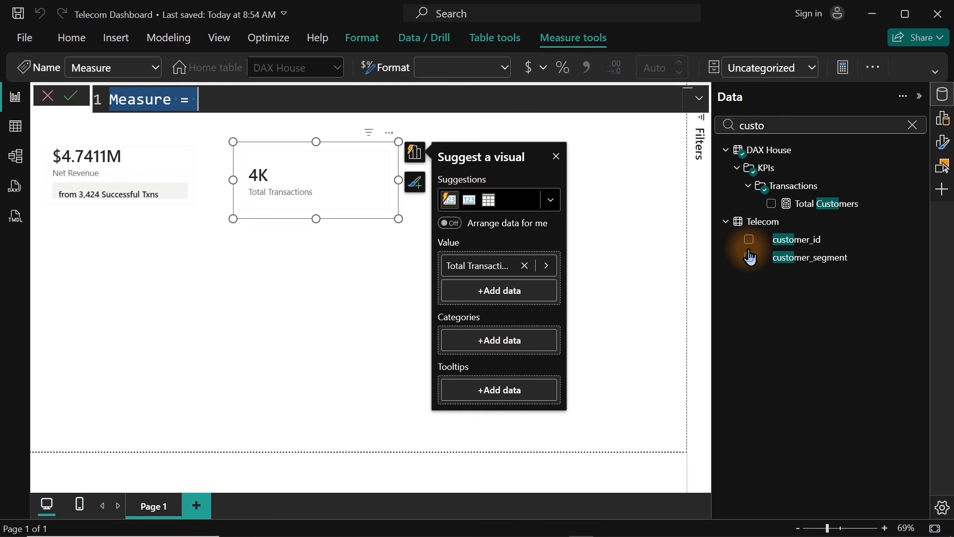
{"action": "type", "text": "Statuse"}
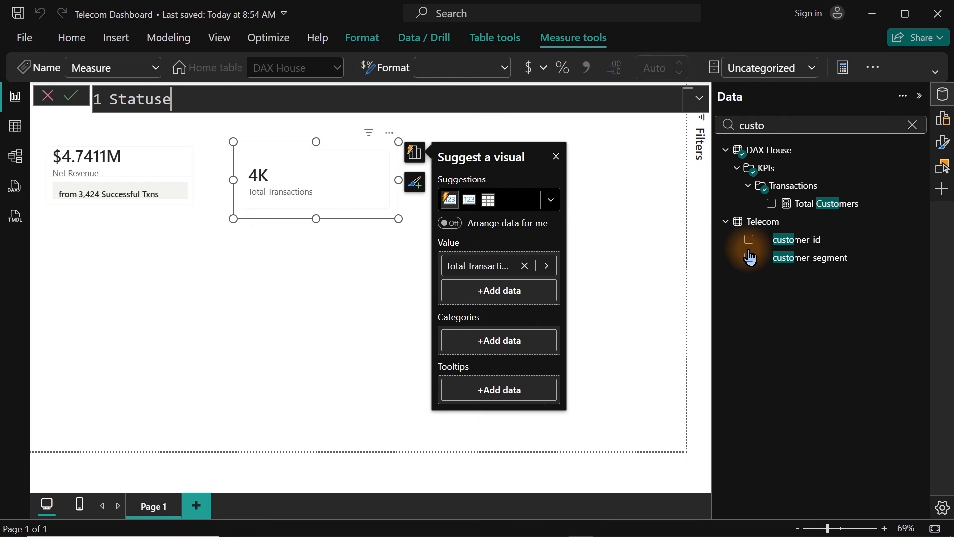
{"action": "type", "text": " Tr"}
{"action": "key", "text": "BackSpace"}
{"action": "key", "text": "BackSpace"}
{"action": "key", "text": "BackSpace"}
{"action": "key", "text": "BackSpace"}
{"action": "type", "text": "tra"}
{"action": "key", "text": "BackSpace"}
{"action": "key", "text": "BackSpace"}
{"action": "key", "text": "BackSpace"}
{"action": "type", "text": "Transaction ="}
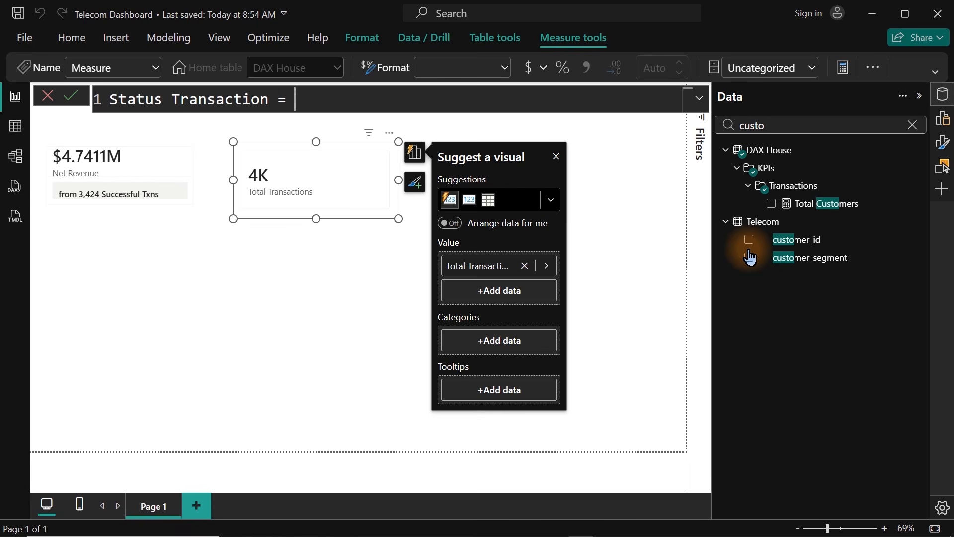
{"action": "key", "text": "shift+Return"}
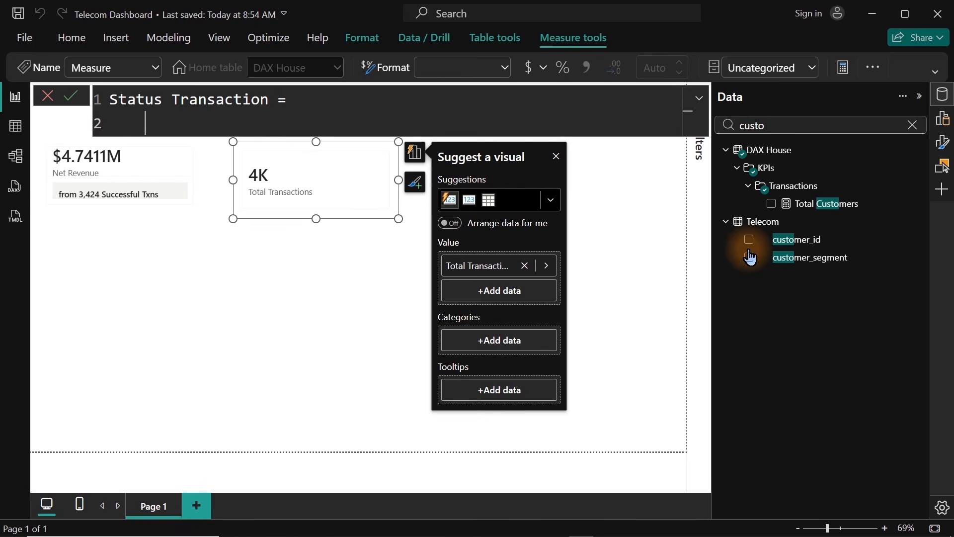
Step: Define the Status Transaction measure as FORMAT([Total Customers], "#,0") & "Active Customers" and commit it
{"action": "type", "text": "for"}
{"action": "key", "text": "Tab"}
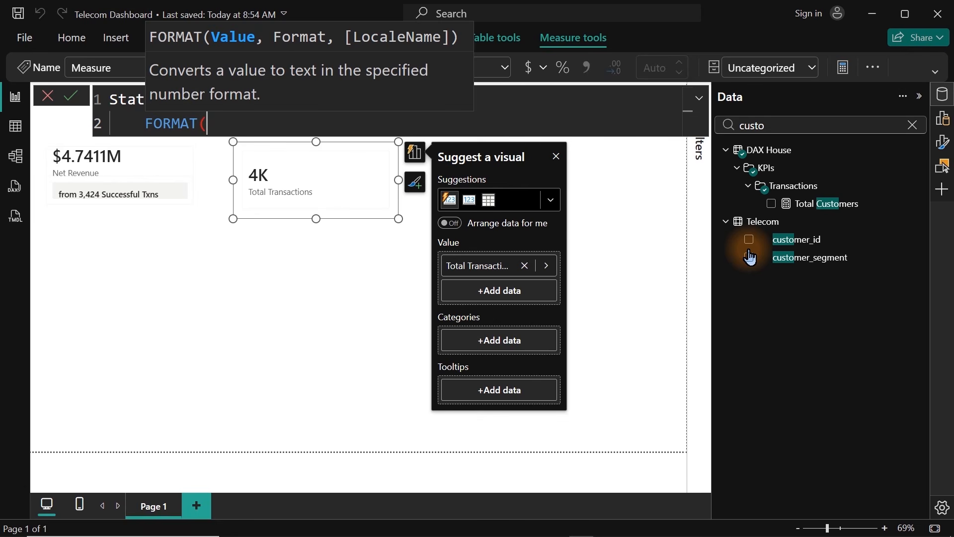
{"action": "type", "text": "[tot"}
{"action": "key", "text": "Tab"}
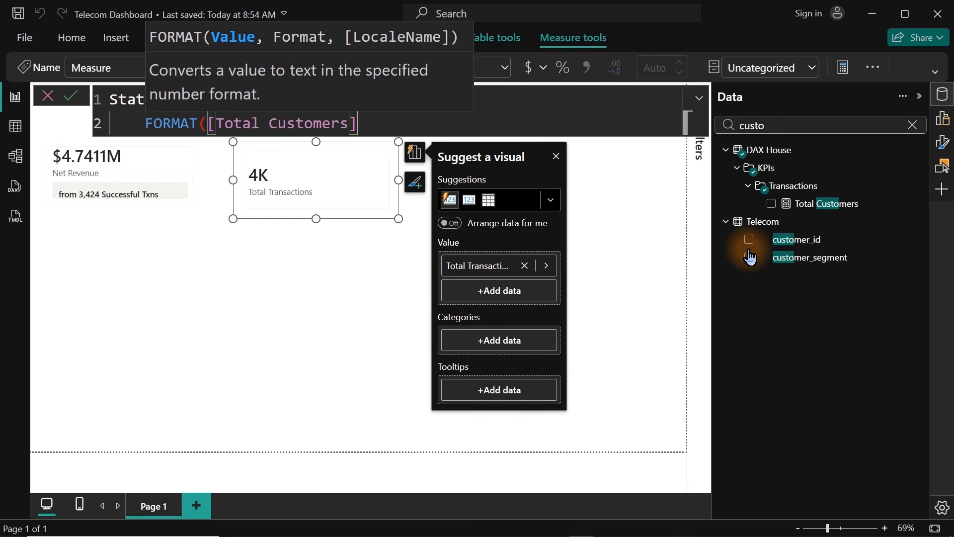
{"action": "type", "text": ", \""}
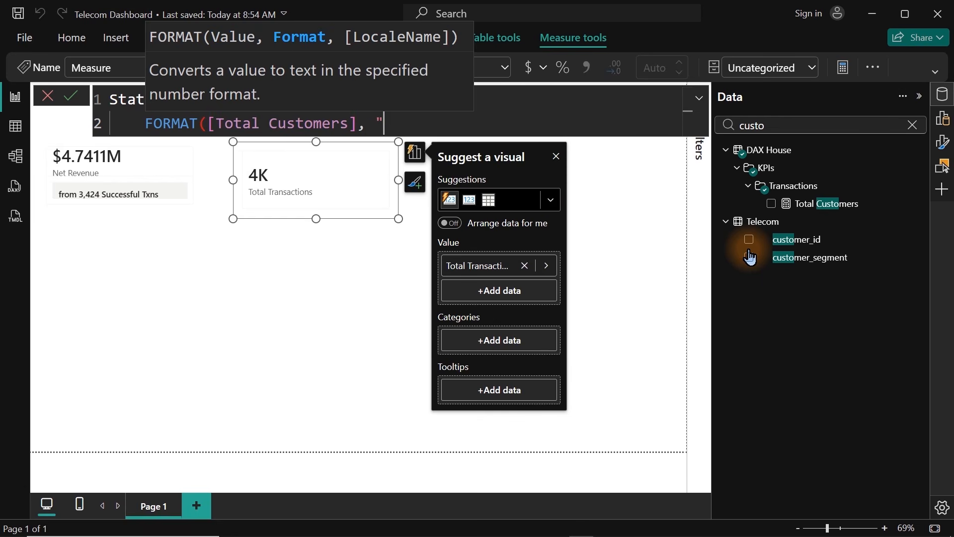
{"action": "type", "text": "#,0\")"}
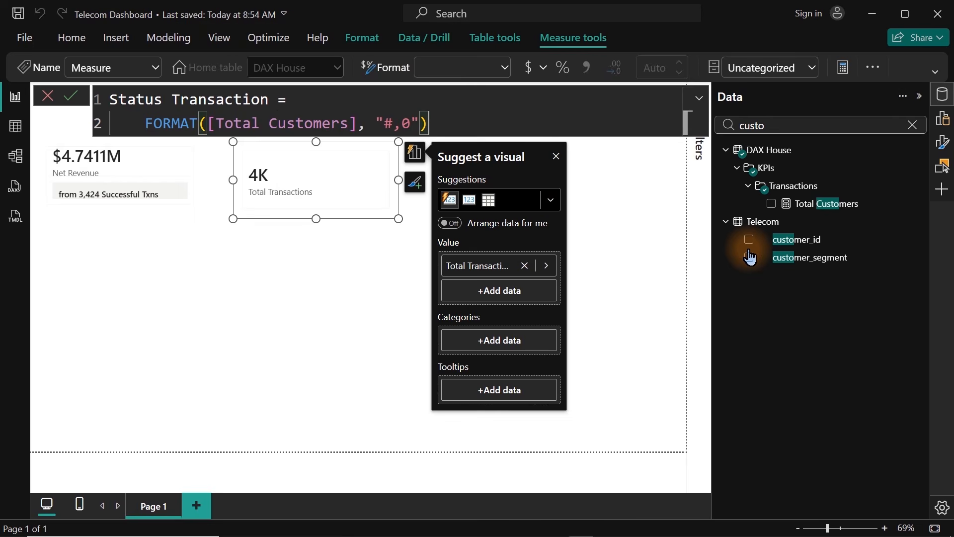
{"action": "key", "text": "shift+Return"}
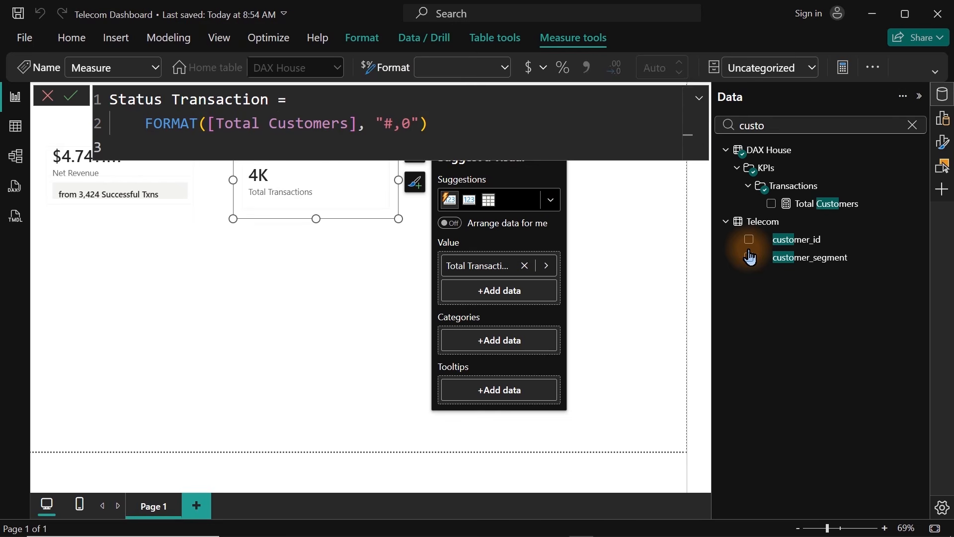
{"action": "type", "text": "& \"Active u"}
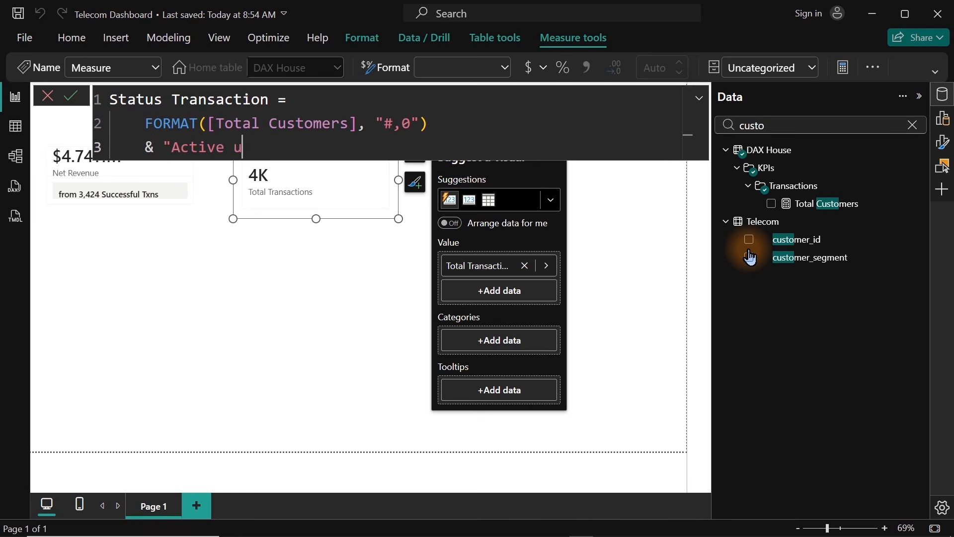
{"action": "key", "text": "BackSpace"}
{"action": "type", "text": "Customers"}
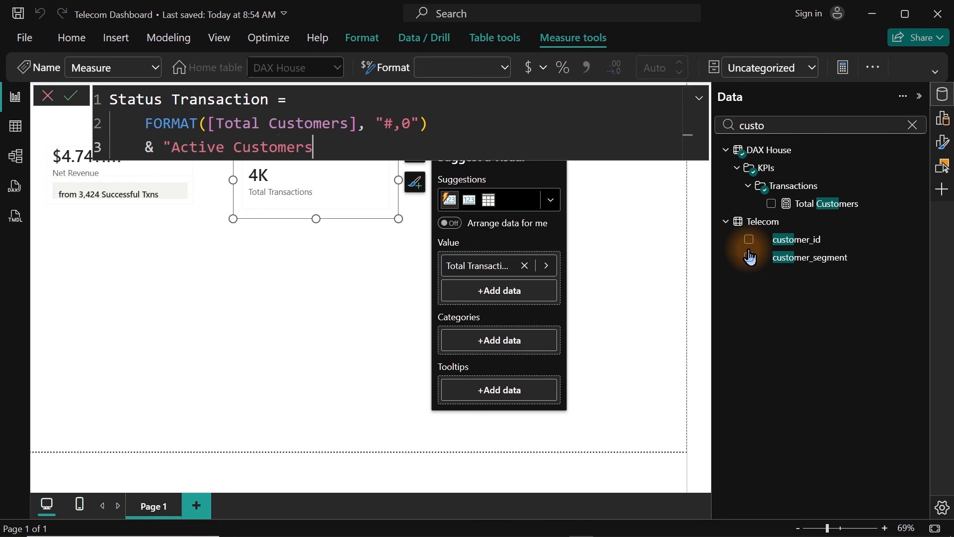
{"action": "type", "text": "\""}
{"action": "key", "text": "Return"}
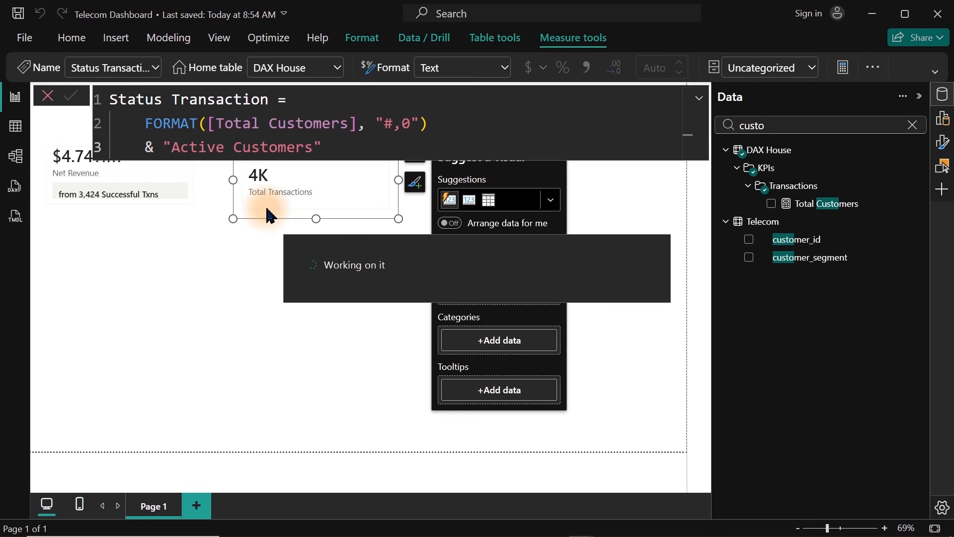
Step: Clear the field search and open the Total Transactions card's reference label settings
{"action": "left_click", "coordinate": [912, 124]}
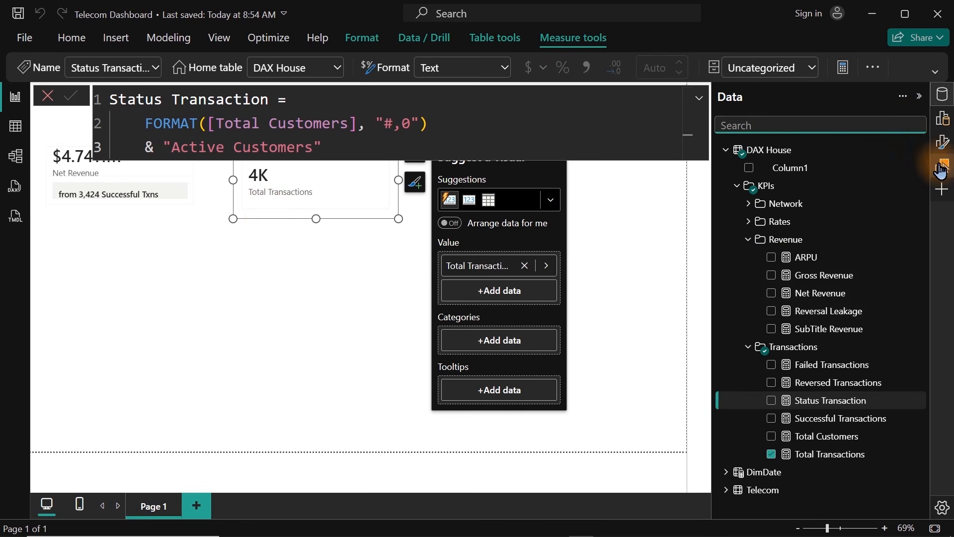
{"action": "left_click", "coordinate": [943, 144]}
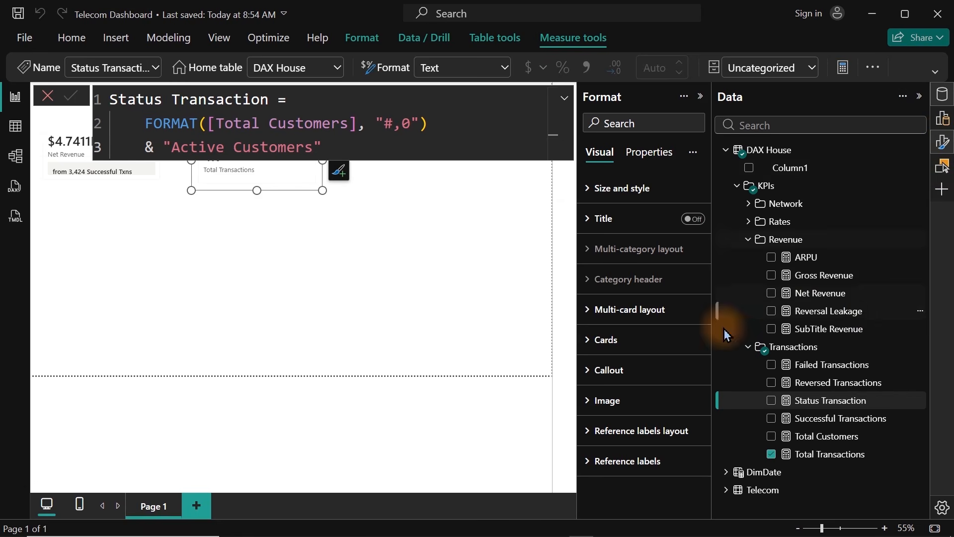
{"action": "left_click", "coordinate": [665, 467]}
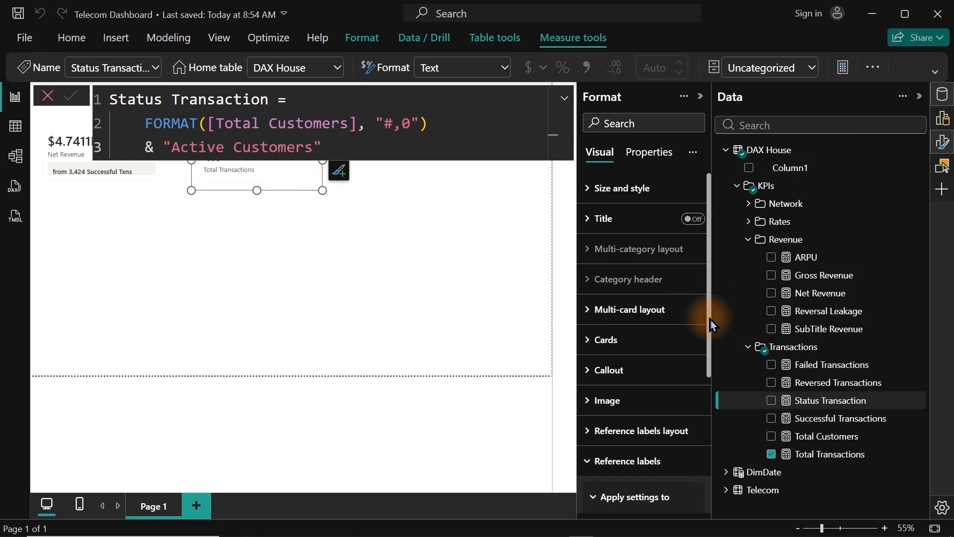
{"action": "scroll", "coordinate": [708, 320], "scroll_direction": "down", "scroll_amount": 1}
{"action": "left_click_drag", "start_coordinate": [707, 321], "coordinate": [706, 464]}
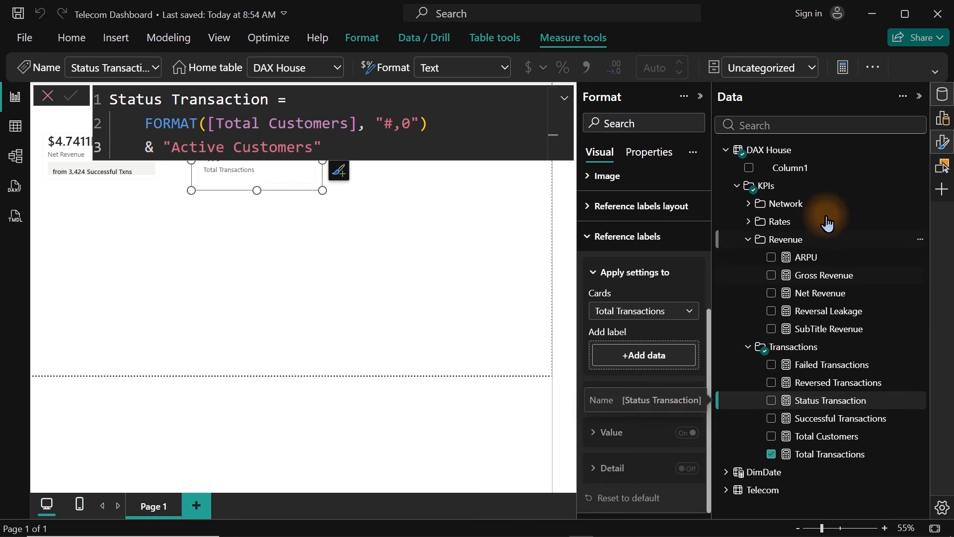
Step: Search the data fields for "sub" and "trans" to locate the new subtitle measure
{"action": "left_click", "coordinate": [814, 118]}
{"action": "type", "text": "sub"}
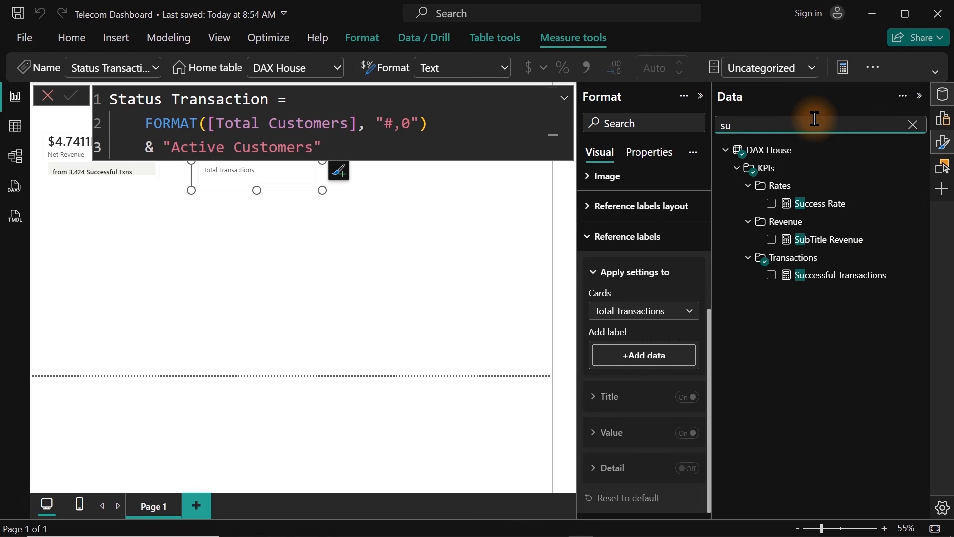
{"action": "key", "text": "BackSpace"}
{"action": "key", "text": "BackSpace"}
{"action": "key", "text": "BackSpace"}
{"action": "type", "text": "trans"}
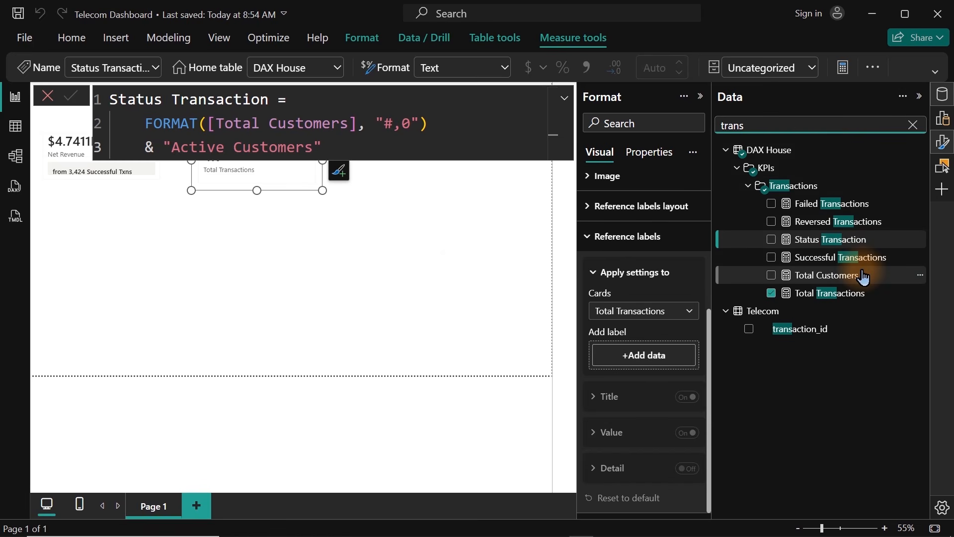
{"action": "mouse_move", "coordinate": [865, 278]}
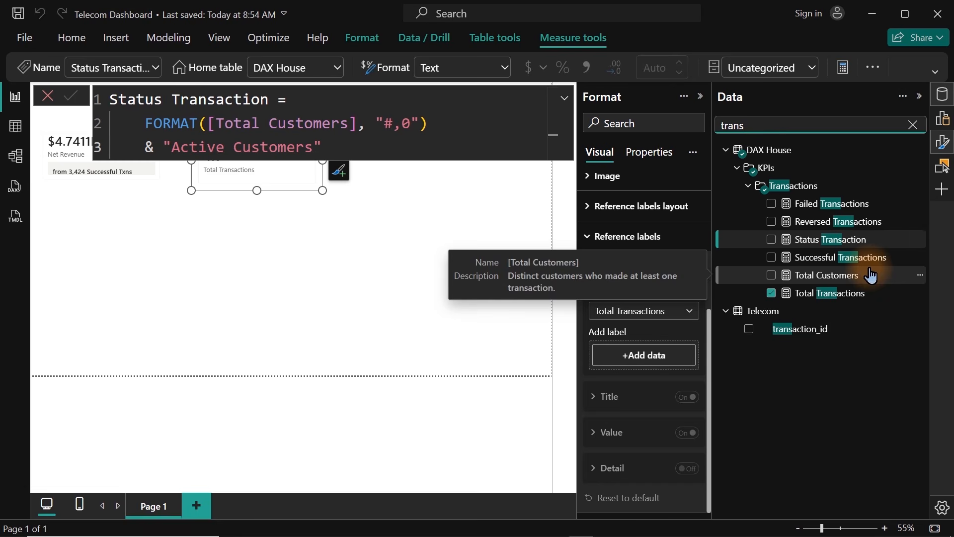
Step: Rename the Status Transaction measure "Subtitle Transaction" and add it as the Total Transactions card's reference label
{"action": "double_click", "coordinate": [138, 97]}
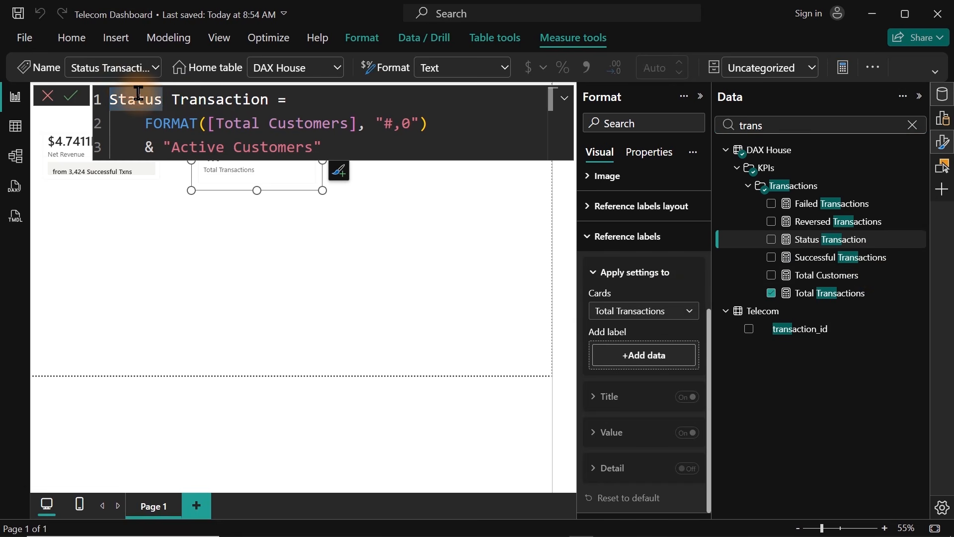
{"action": "type", "text": "S"}
{"action": "type", "text": "ubtitle"}
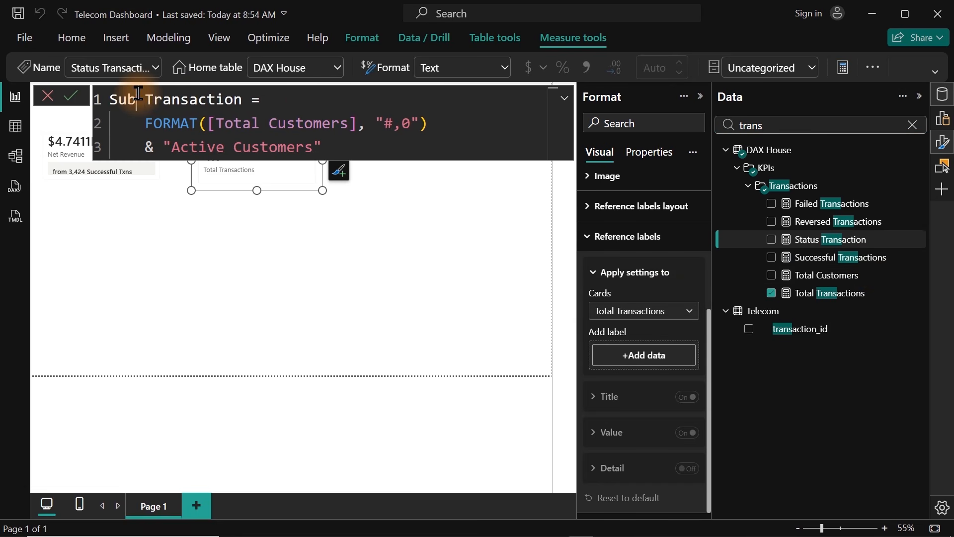
{"action": "key", "text": "Return"}
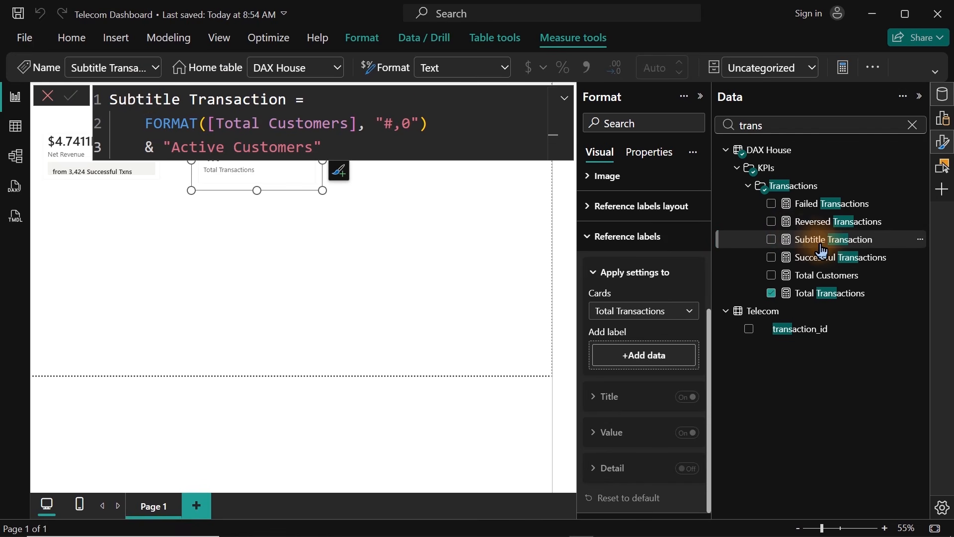
{"action": "left_click_drag", "start_coordinate": [829, 247], "coordinate": [658, 366]}
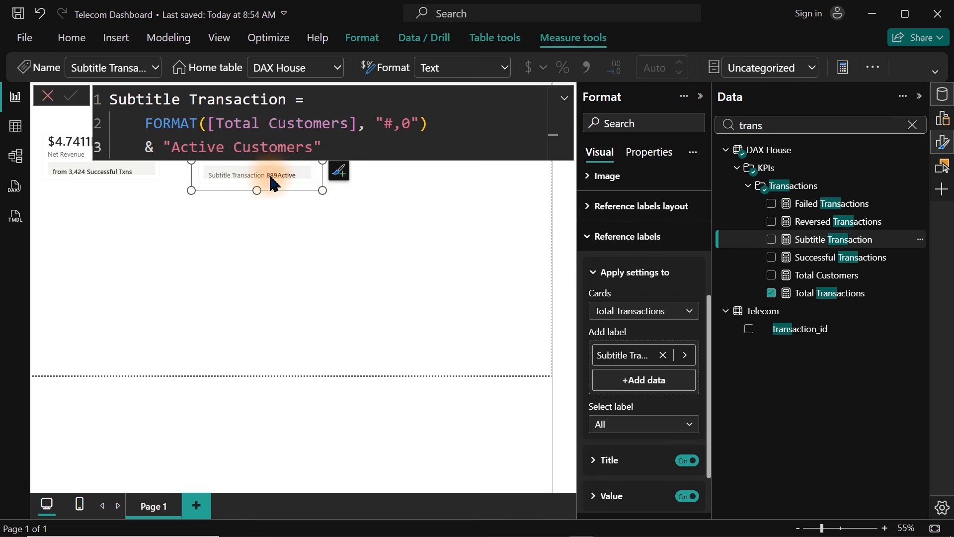
Step: Insert "From" & on its own line before the FORMAT function in the Subtitle Transaction measure
{"action": "left_click", "coordinate": [326, 103]}
{"action": "key", "text": "Return"}
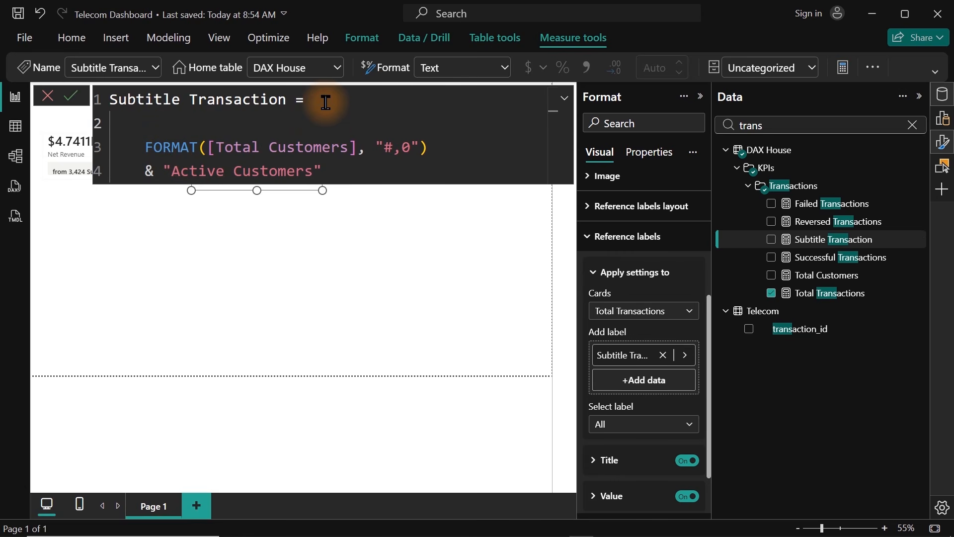
{"action": "type", "text": "\""}
{"action": "key", "text": "BackSpace"}
{"action": "key", "text": "Tab"}
{"action": "type", "text": "\"From\" &"}
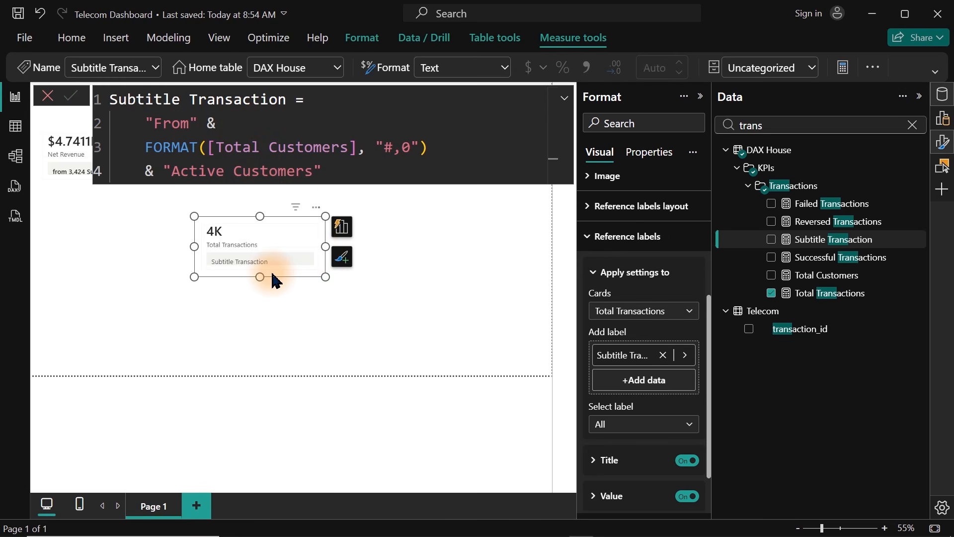
Step: Widen the Total Transactions card and add a space after "From" and before "Active Customers" in the Subtitle Transaction measure
{"action": "left_click_drag", "start_coordinate": [322, 247], "coordinate": [412, 252]}
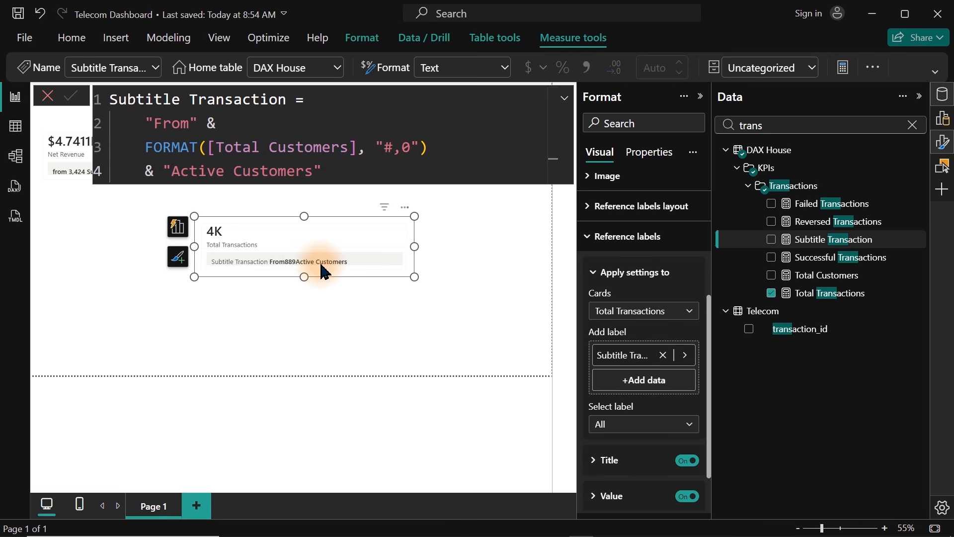
{"action": "left_click", "coordinate": [189, 130]}
{"action": "left_click", "coordinate": [173, 170]}
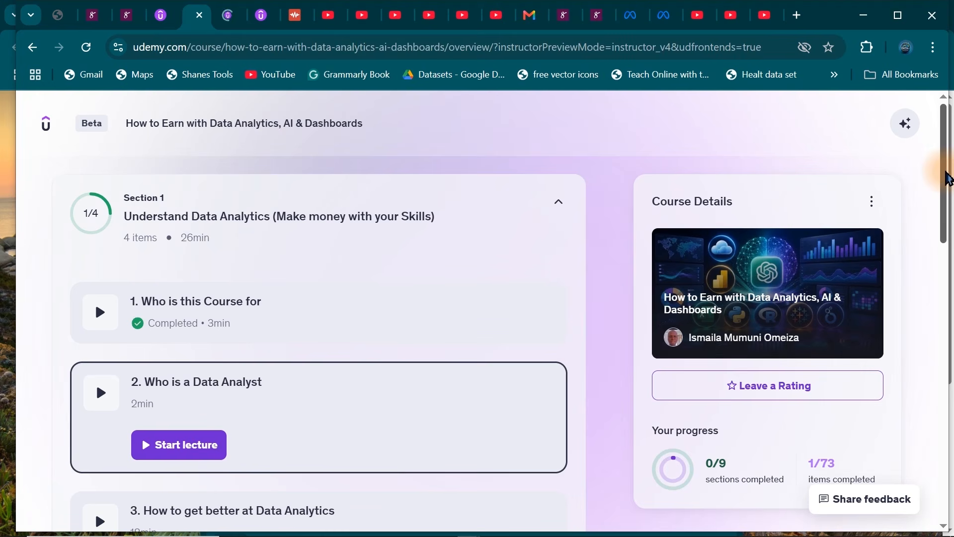
{"action": "mouse_move", "coordinate": [949, 179]}
{"action": "left_mouse_down"}
{"action": "mouse_move", "coordinate": [945, 517]}
{"action": "mouse_move", "coordinate": [945, 187]}
{"action": "left_mouse_up"}
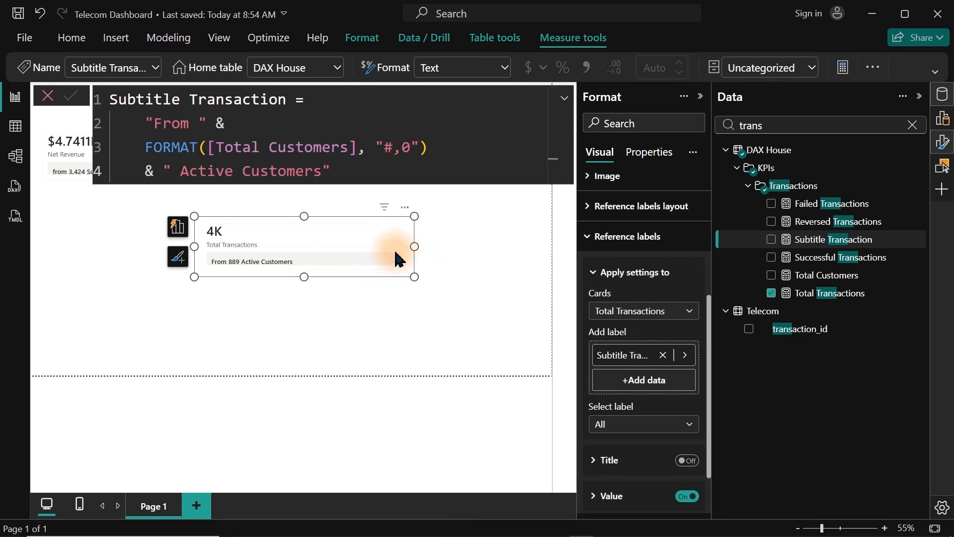
Step: Narrow the Total Transactions card to fit its subtitle and move it up closer to the Net Revenue card
{"action": "left_click_drag", "start_coordinate": [415, 246], "coordinate": [288, 202]}
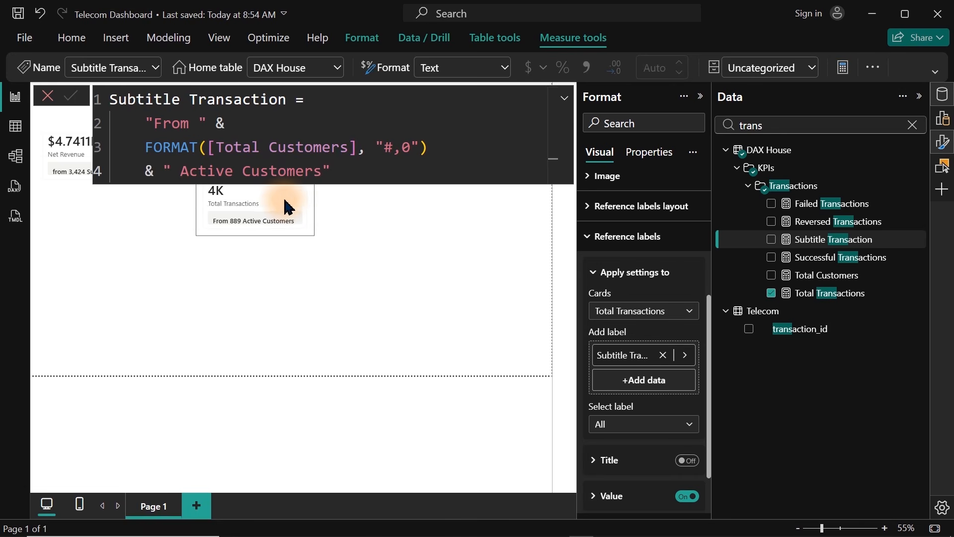
{"action": "left_click", "coordinate": [351, 275]}
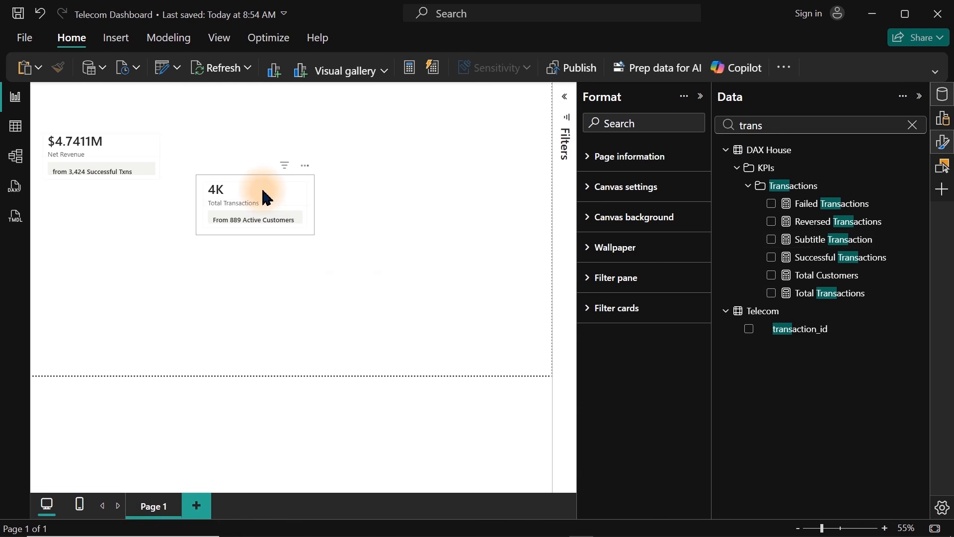
Step: Move the Total Transactions card up level with the Net Revenue card and search the data fields for "succes"
{"action": "left_click_drag", "start_coordinate": [267, 198], "coordinate": [255, 146]}
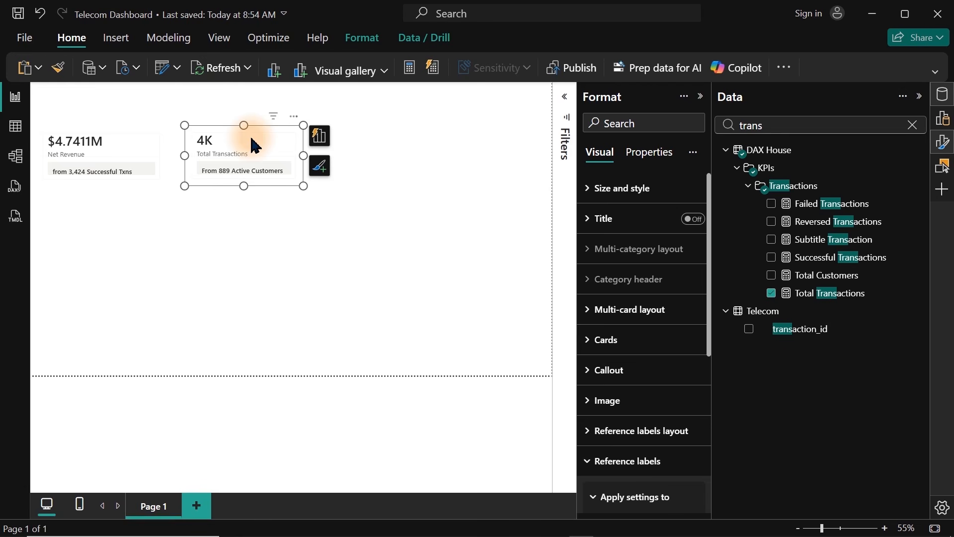
{"action": "left_click", "coordinate": [912, 125]}
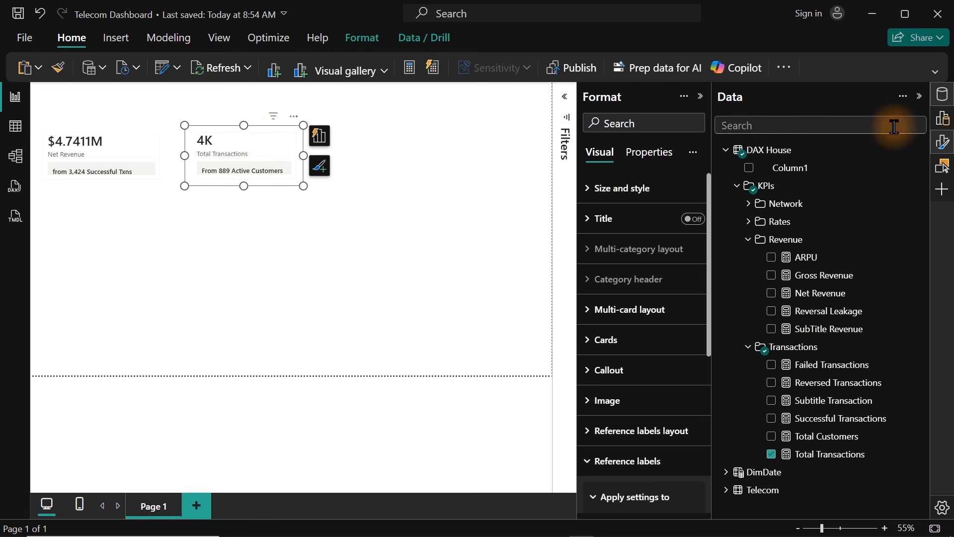
{"action": "left_click", "coordinate": [858, 125]}
{"action": "type", "text": "succes"}
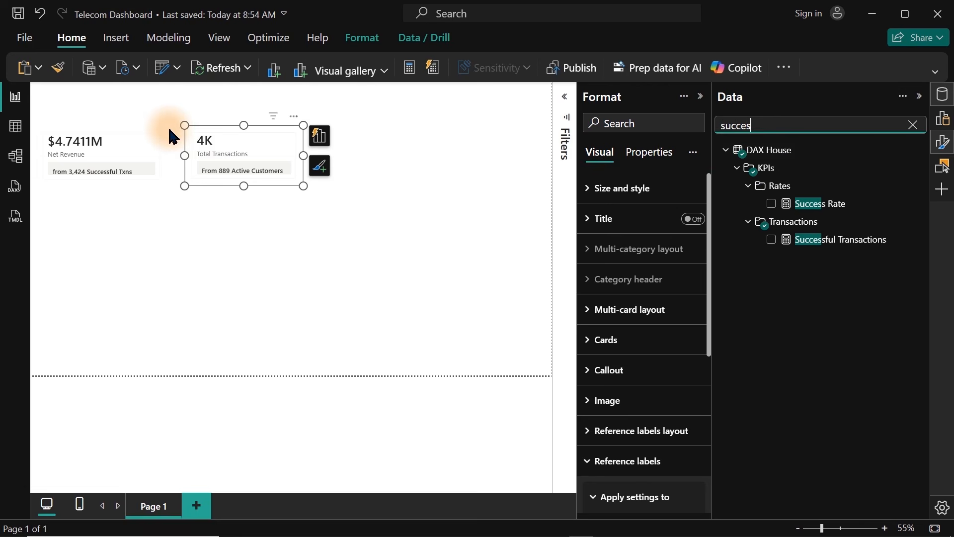
Step: Duplicate the Total Transactions card and place the copy in line beside the original, away from the Net Revenue card
{"action": "left_click", "coordinate": [223, 145]}
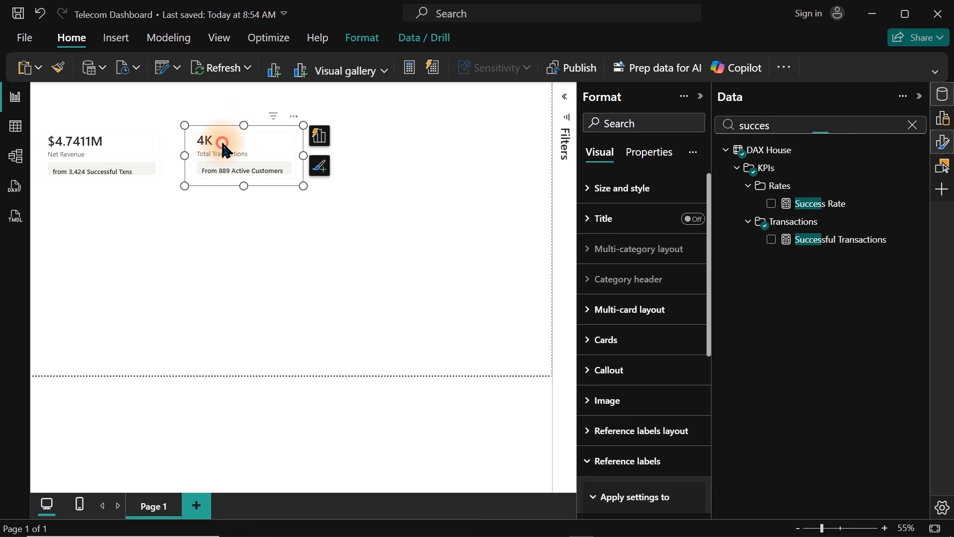
{"action": "key", "text": "ctrl+c"}
{"action": "key", "text": "ctrl+v"}
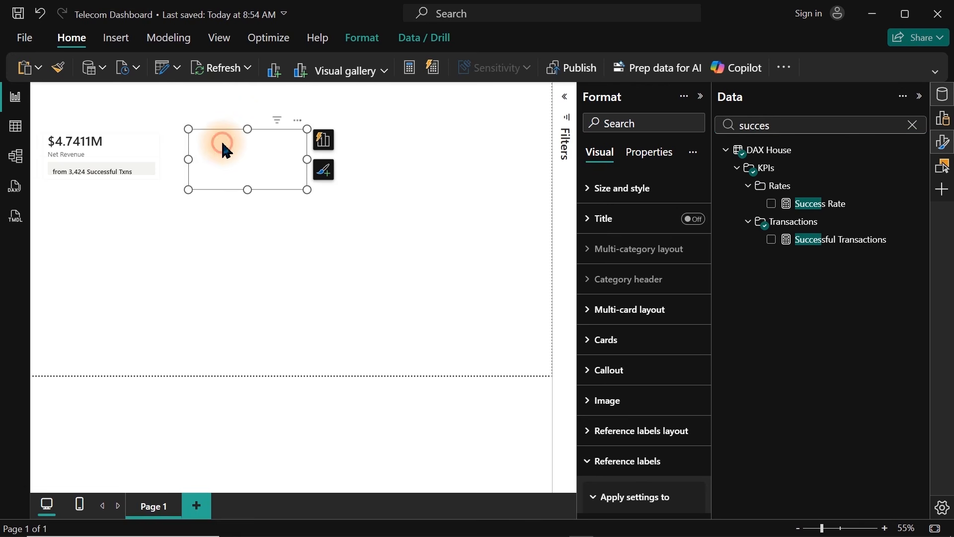
{"action": "left_click_drag", "start_coordinate": [224, 149], "coordinate": [380, 150]}
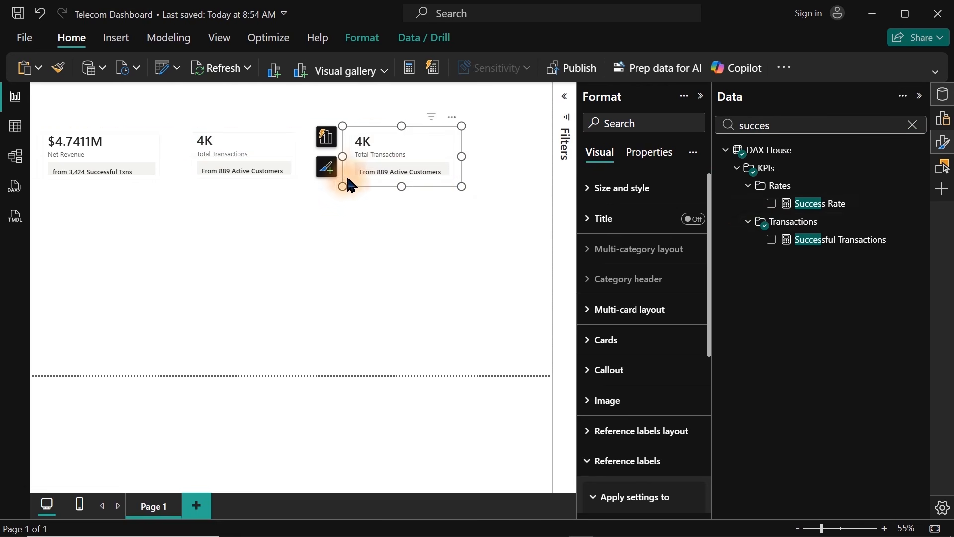
Step: Replace Total Transactions with the Success Rate measure as the copied card's value
{"action": "left_click", "coordinate": [328, 136]}
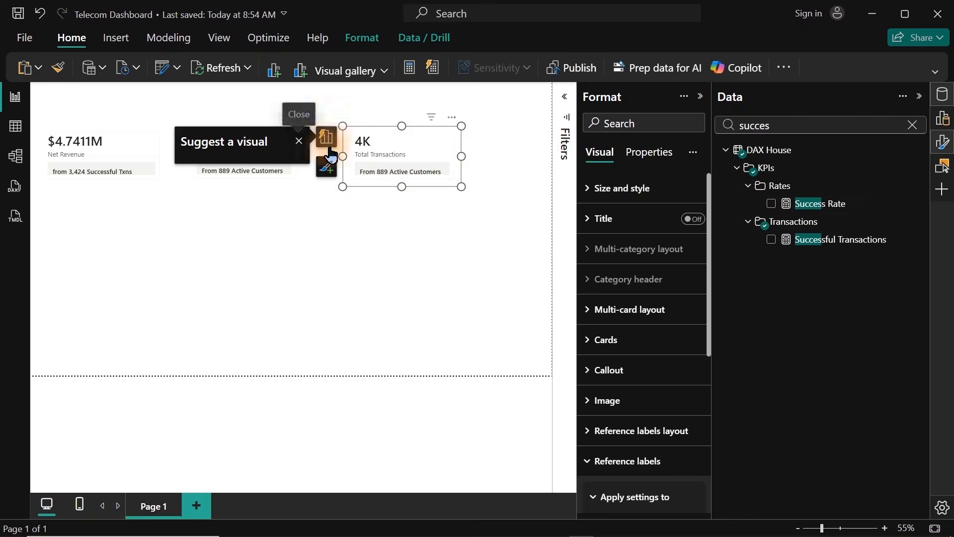
{"action": "left_click", "coordinate": [265, 252]}
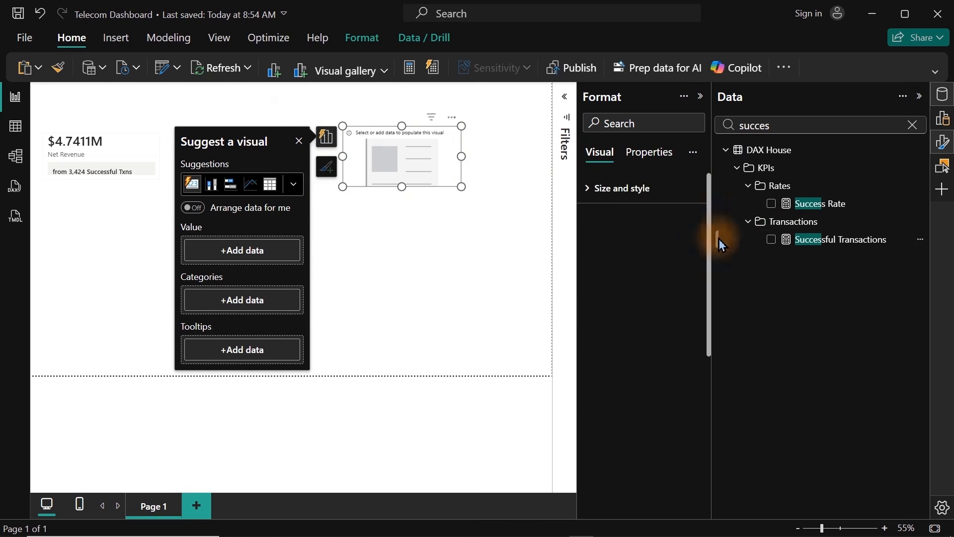
{"action": "left_click", "coordinate": [771, 204]}
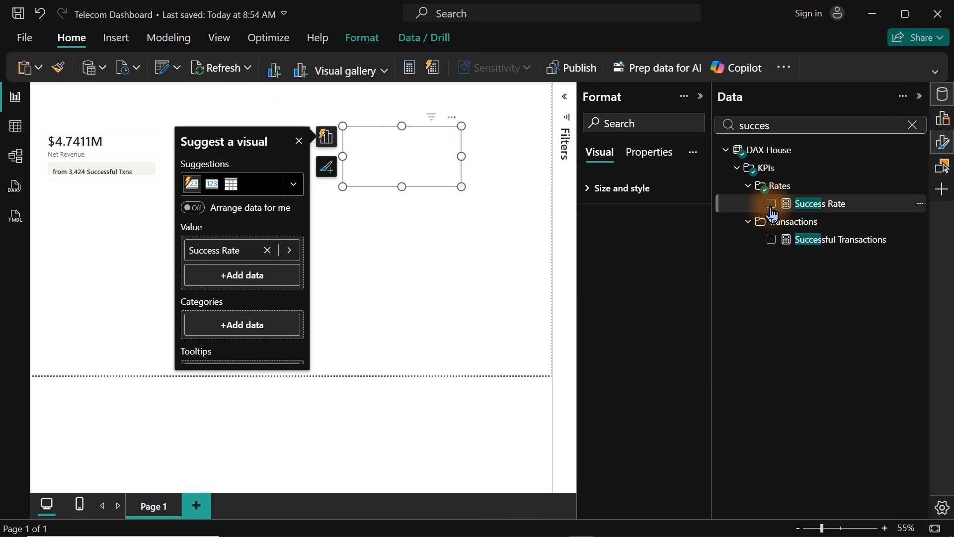
{"action": "left_click", "coordinate": [426, 181]}
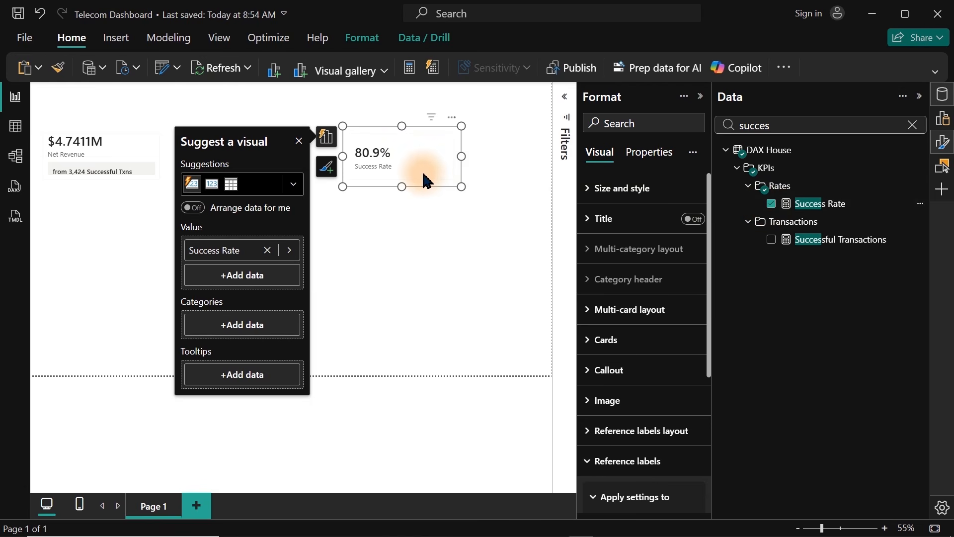
Step: Split the Success Rate measure's formula so DIVIDE(, [Successful Transactions], [Total Transactions] and the closing parenthesis each sit on their own line
{"action": "left_click", "coordinate": [802, 209]}
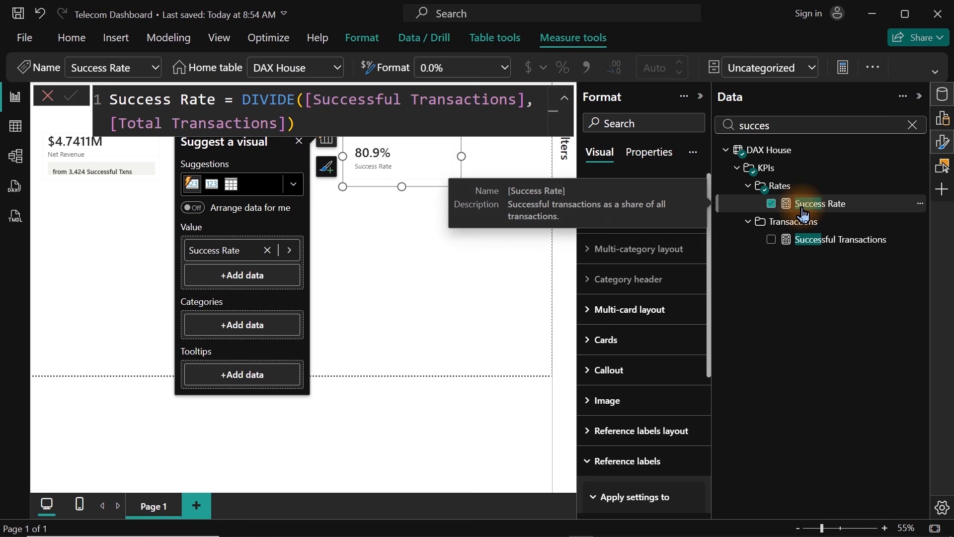
{"action": "left_click", "coordinate": [340, 108]}
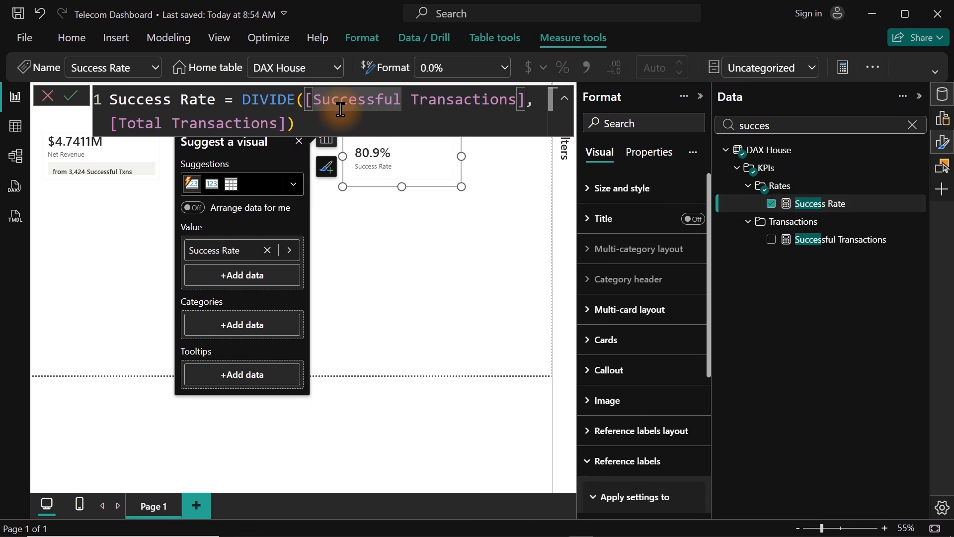
{"action": "left_click", "coordinate": [241, 101]}
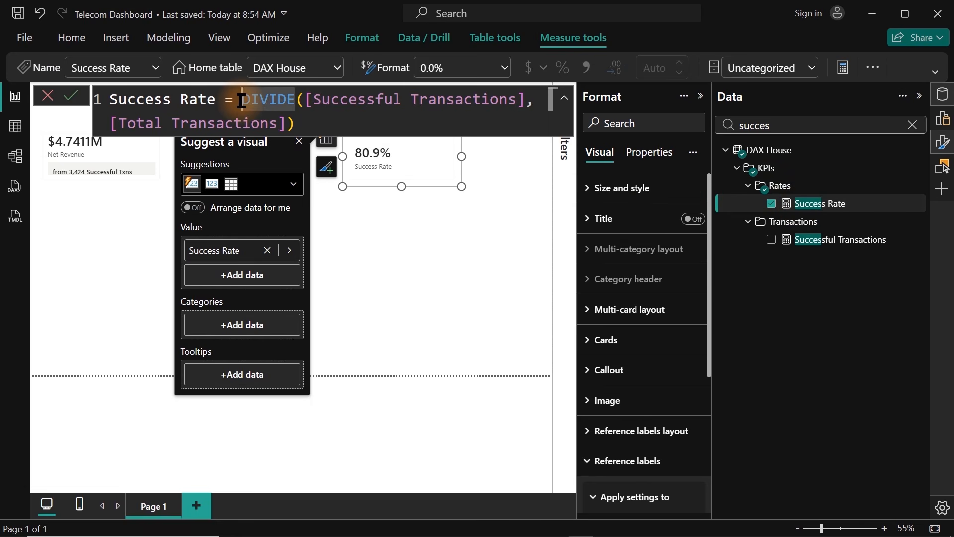
{"action": "key", "text": "shift+Return"}
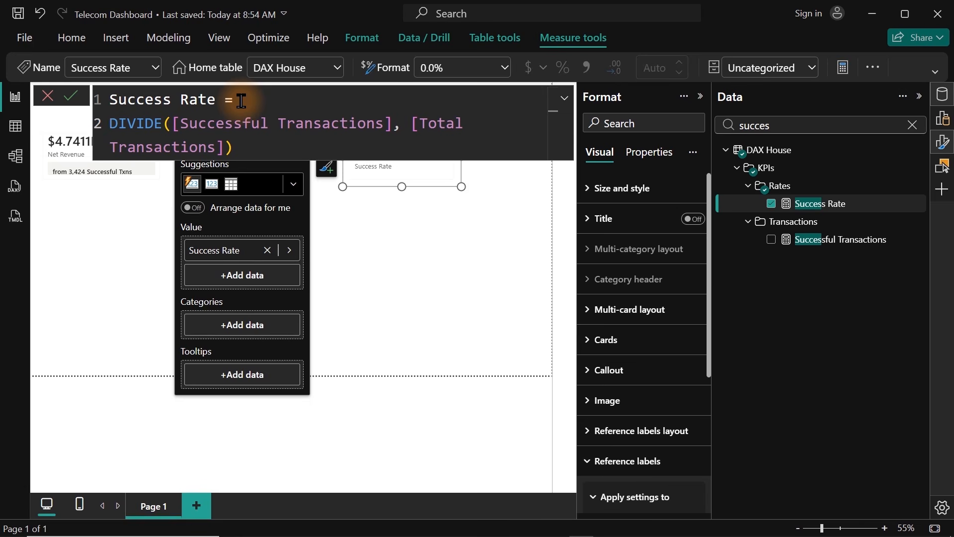
{"action": "left_click", "coordinate": [173, 121]}
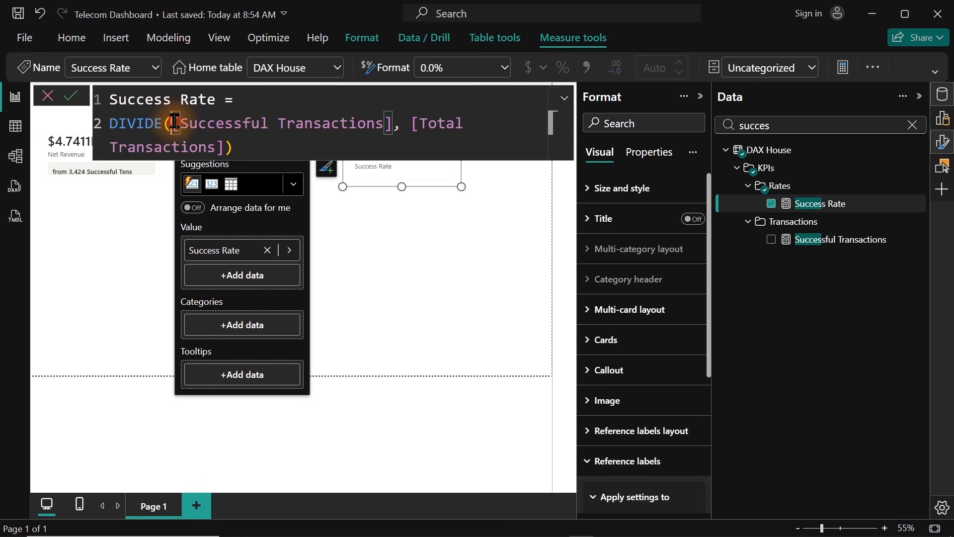
{"action": "key", "text": "shift+Return"}
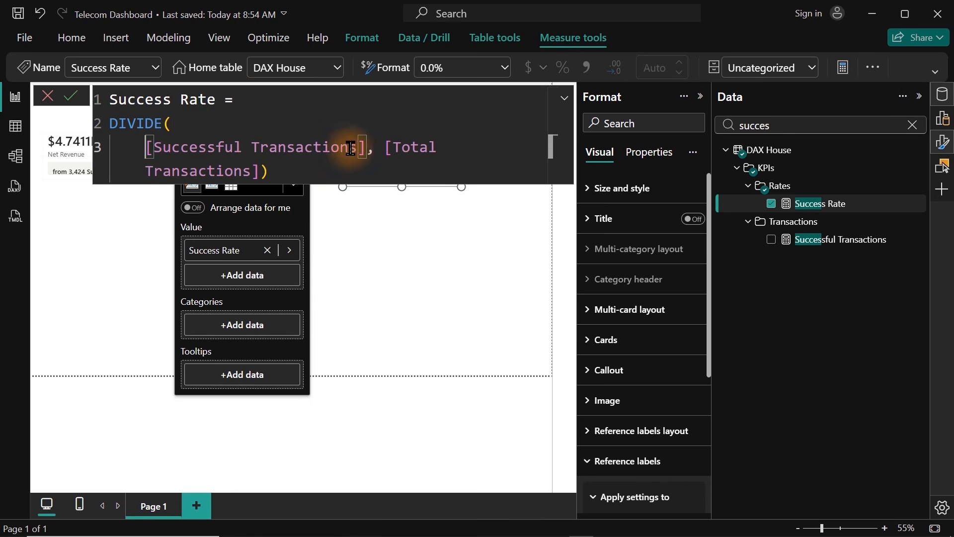
{"action": "left_click", "coordinate": [380, 150]}
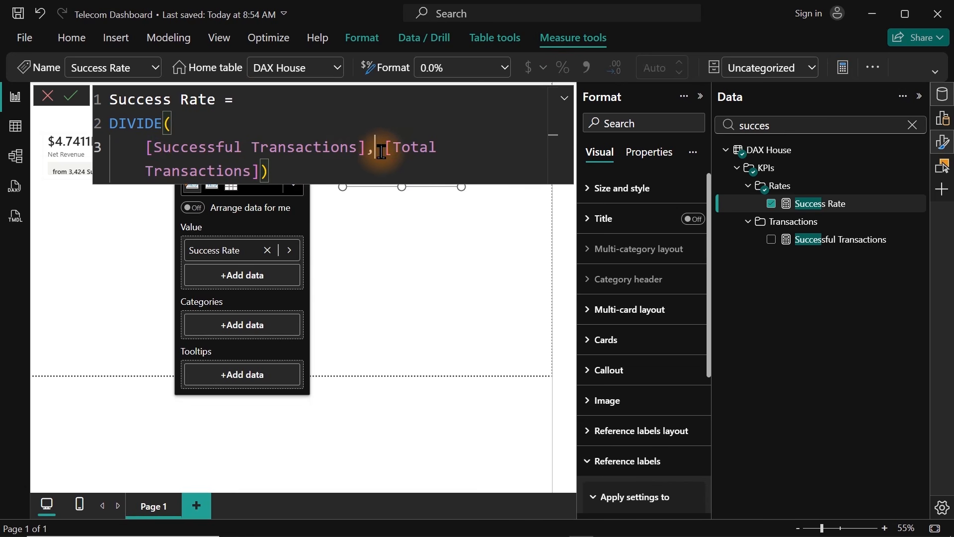
{"action": "key", "text": "shift+Return"}
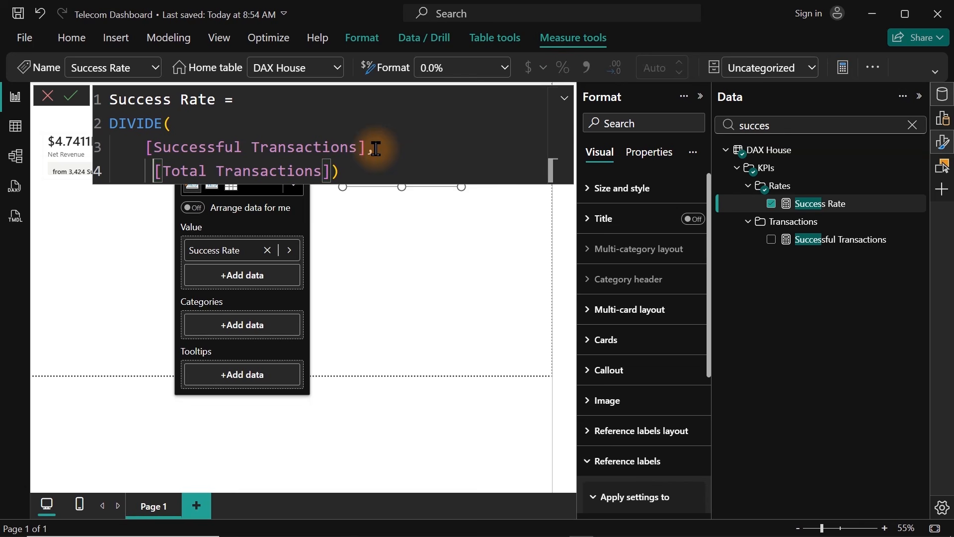
{"action": "left_click", "coordinate": [333, 169]}
{"action": "key", "text": "shift+Return"}
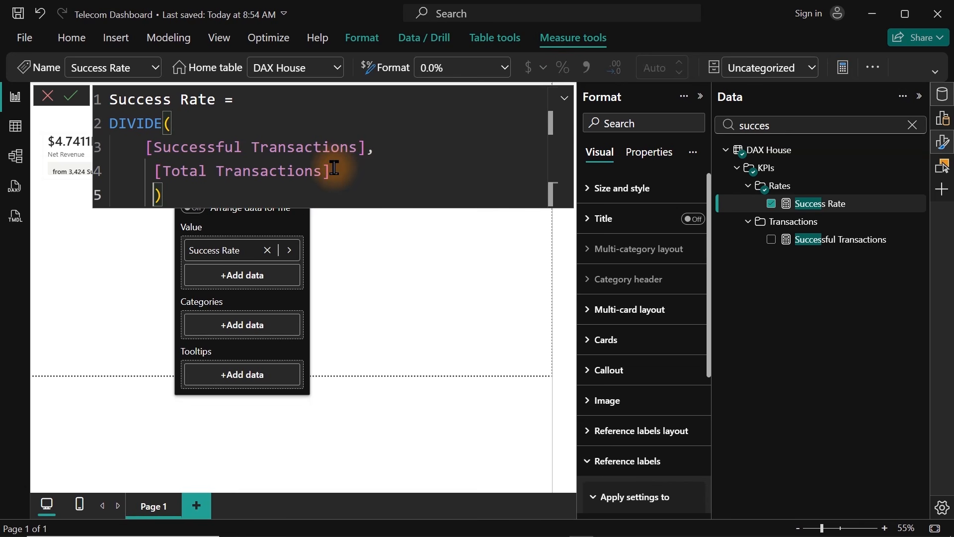
Step: Indent the DIVIDE block one level in the Success Rate measure and commit the formula
{"action": "key", "text": "Home"}
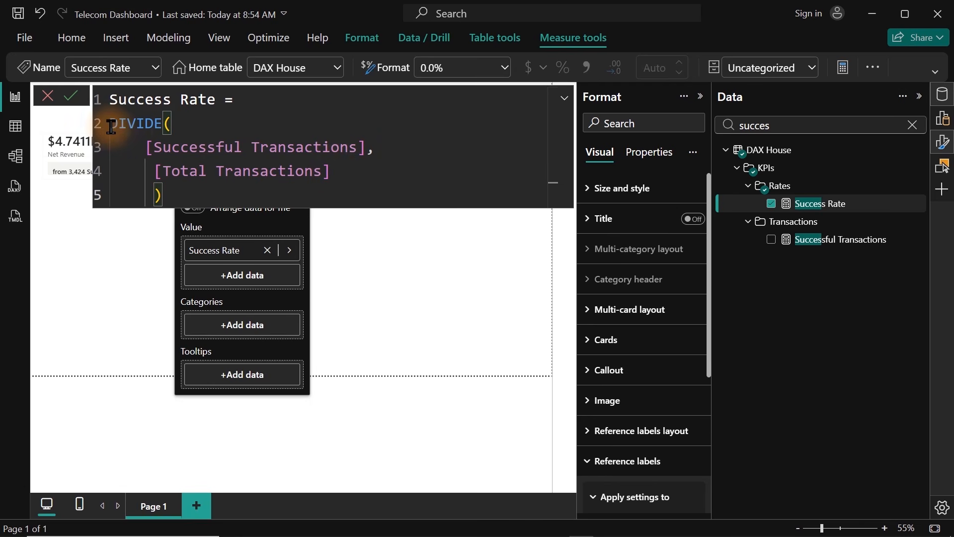
{"action": "left_click_drag", "start_coordinate": [115, 126], "coordinate": [89, 126]}
{"action": "left_click", "coordinate": [179, 183]}
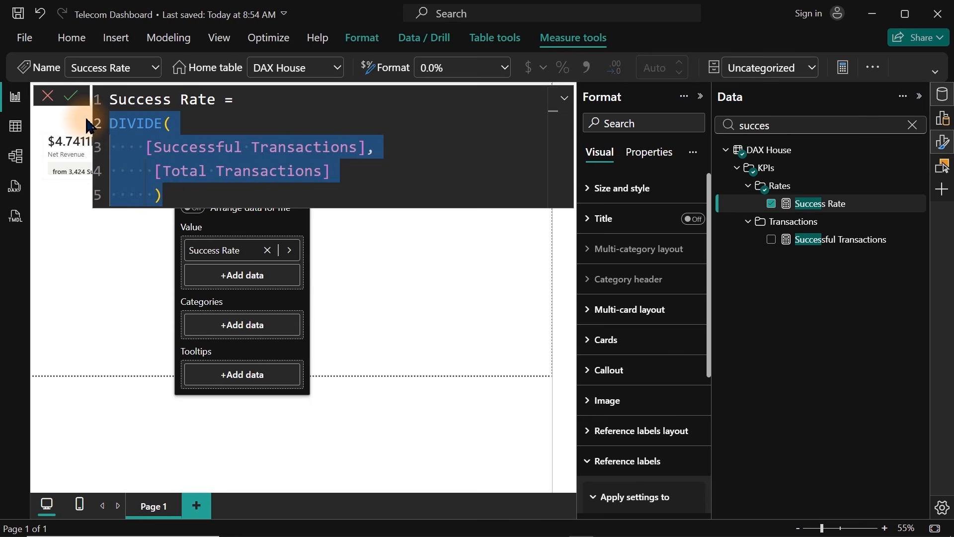
{"action": "key", "text": "Tab"}
{"action": "left_click", "coordinate": [255, 149]}
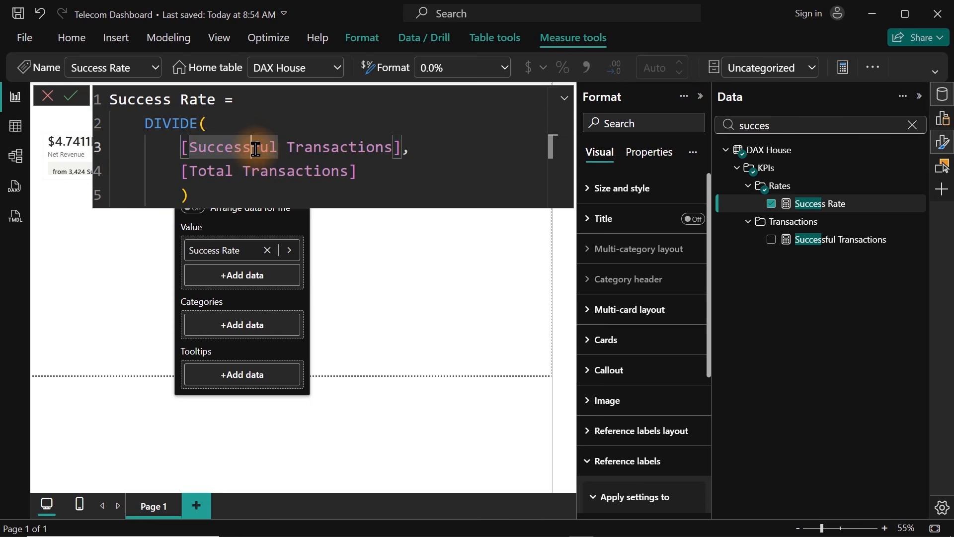
{"action": "double_click", "coordinate": [255, 149]}
{"action": "key", "text": "Return"}
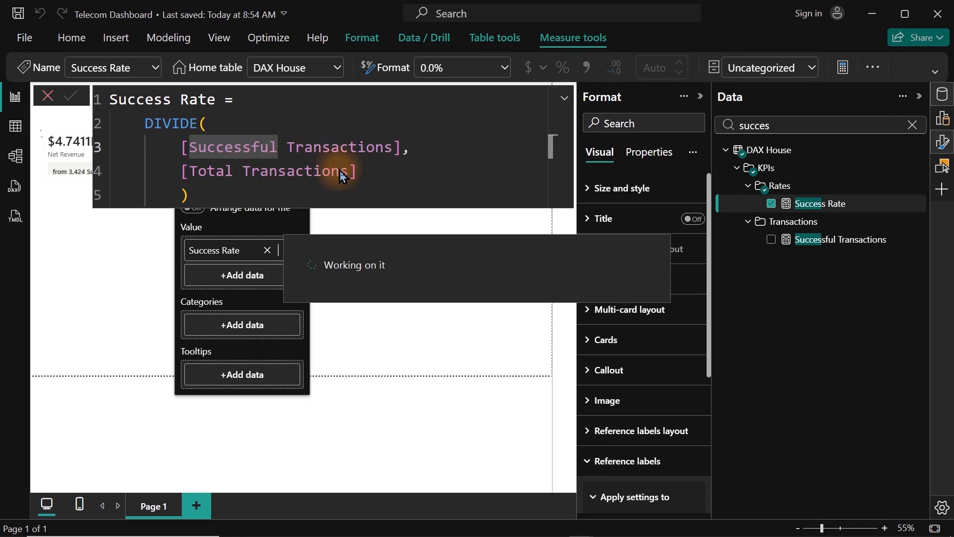
{"action": "left_click", "coordinate": [386, 185]}
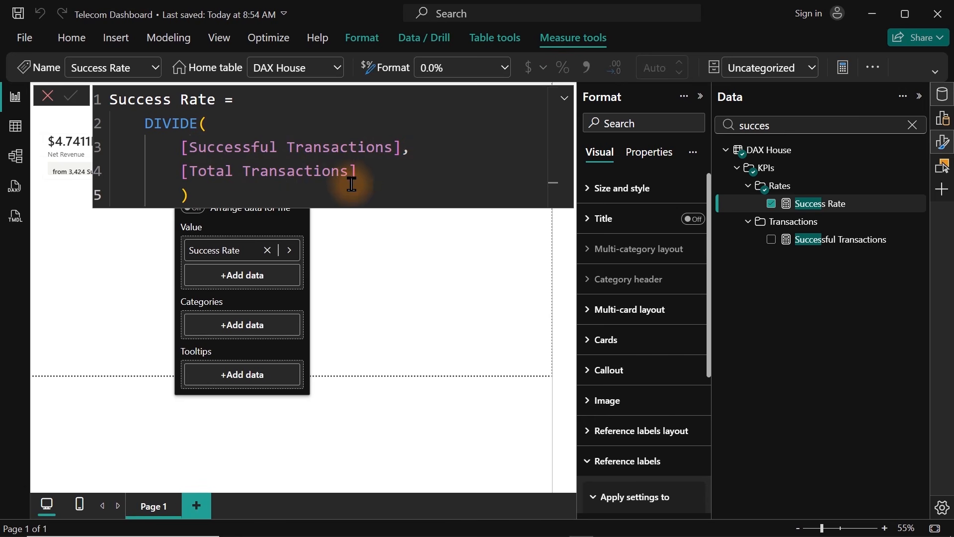
{"action": "left_click", "coordinate": [453, 276]}
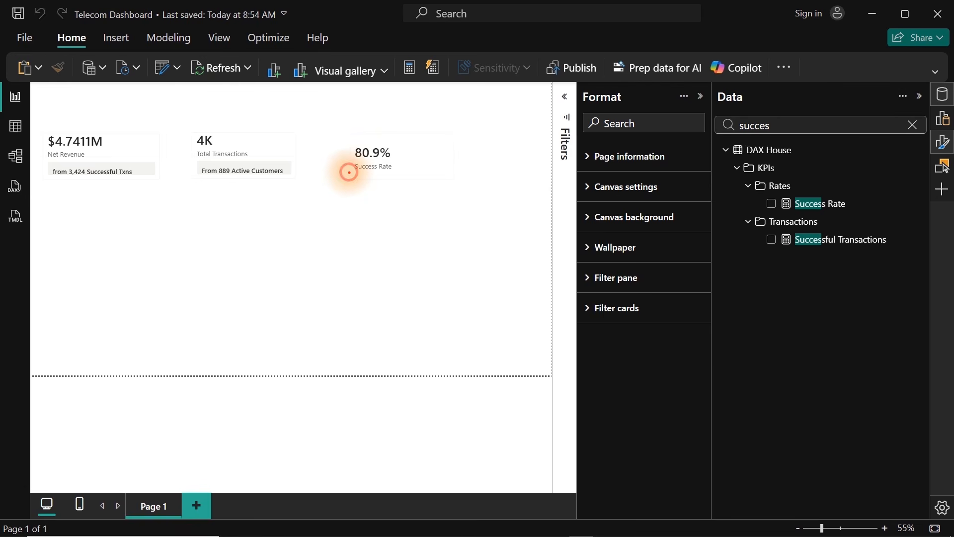
{"action": "left_click_drag", "start_coordinate": [348, 171], "coordinate": [426, 192]}
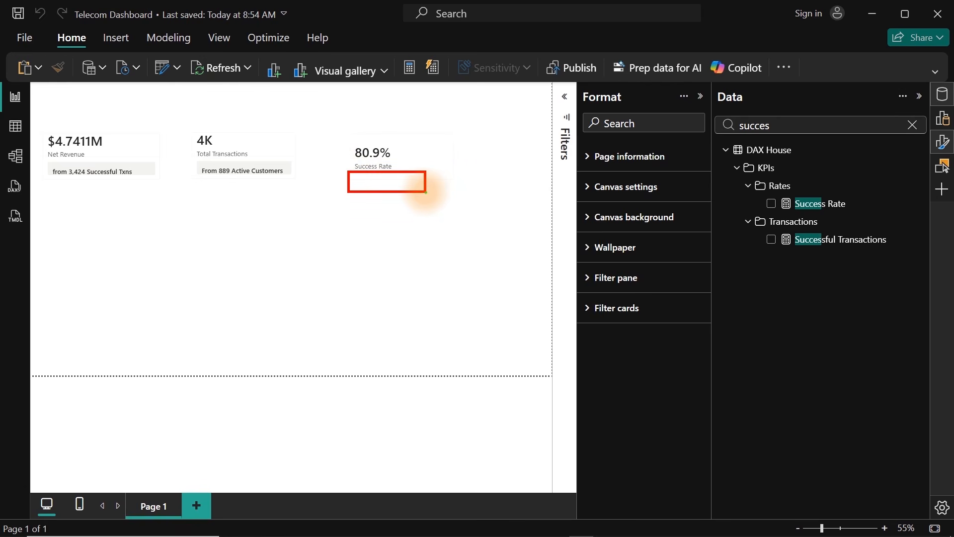
{"action": "left_click_drag", "start_coordinate": [181, 160], "coordinate": [299, 189]}
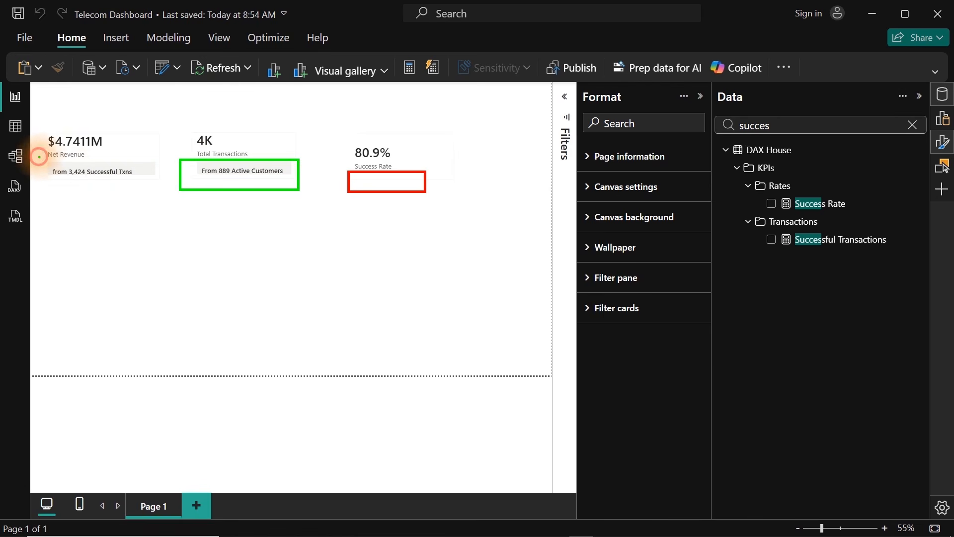
{"action": "left_click_drag", "start_coordinate": [39, 156], "coordinate": [166, 193]}
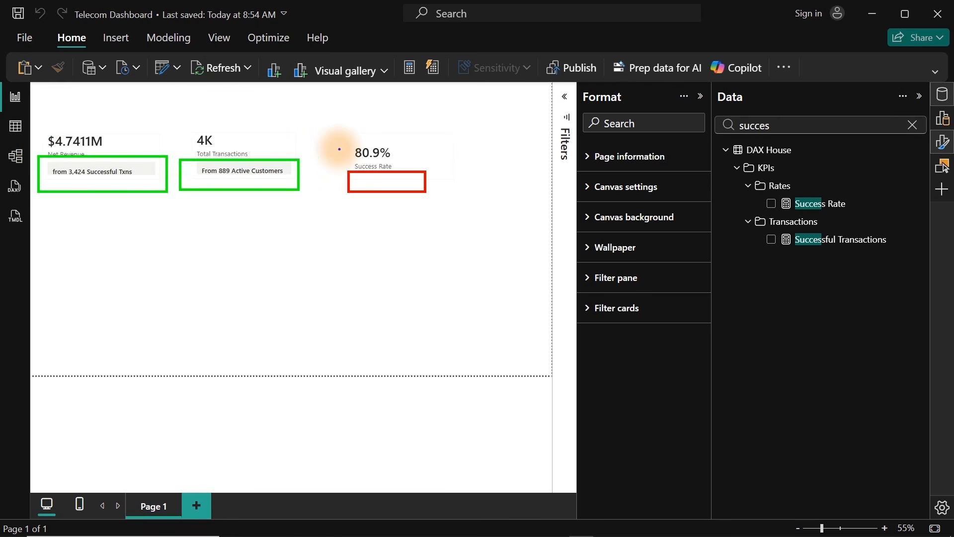
{"action": "mouse_move", "coordinate": [338, 148]}
{"action": "left_mouse_down"}
{"action": "mouse_move", "coordinate": [370, 165]}
{"action": "mouse_move", "coordinate": [405, 167]}
{"action": "left_mouse_up"}
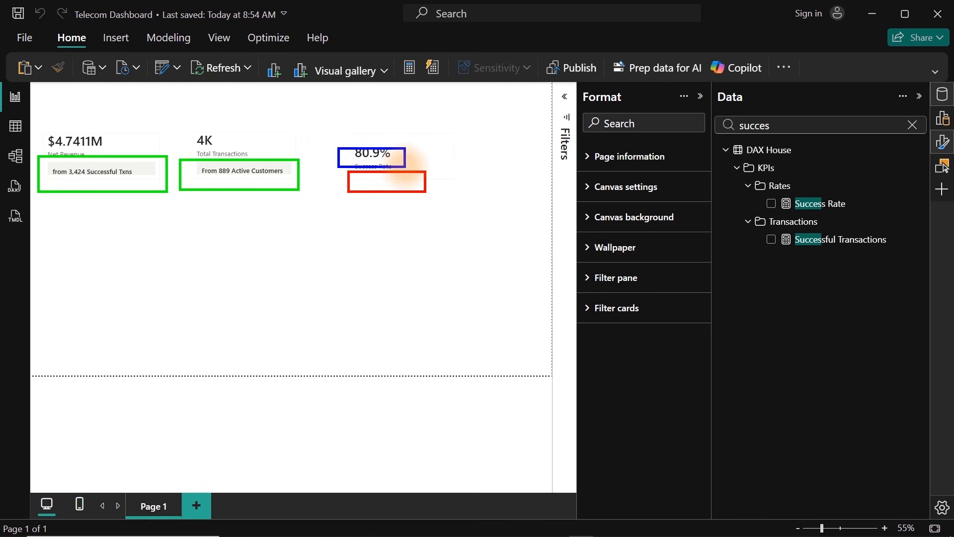
{"action": "left_click", "coordinate": [407, 174]}
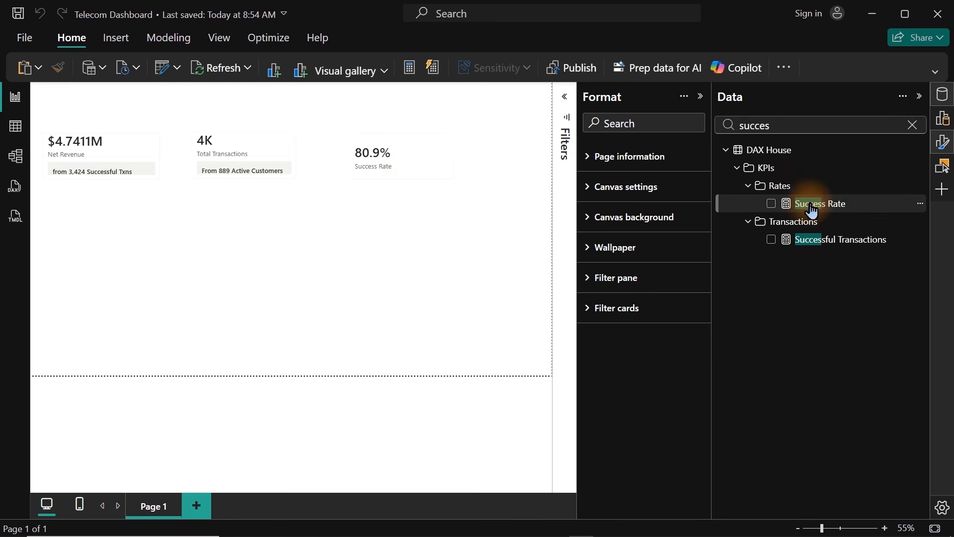
Step: Create a measure named Subtitle Success Rate in the Rates folder alongside the Success Rate measure
{"action": "right_click", "coordinate": [834, 206]}
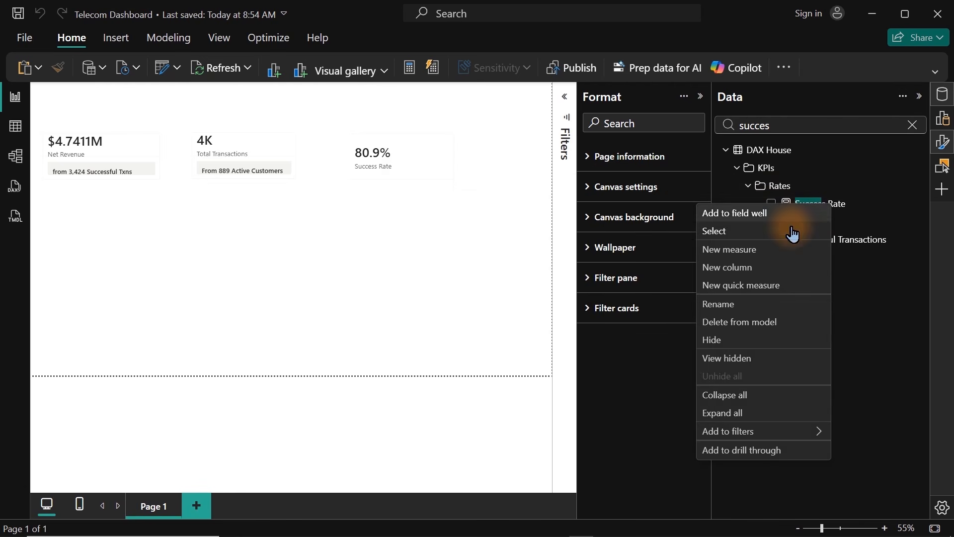
{"action": "left_click", "coordinate": [732, 249]}
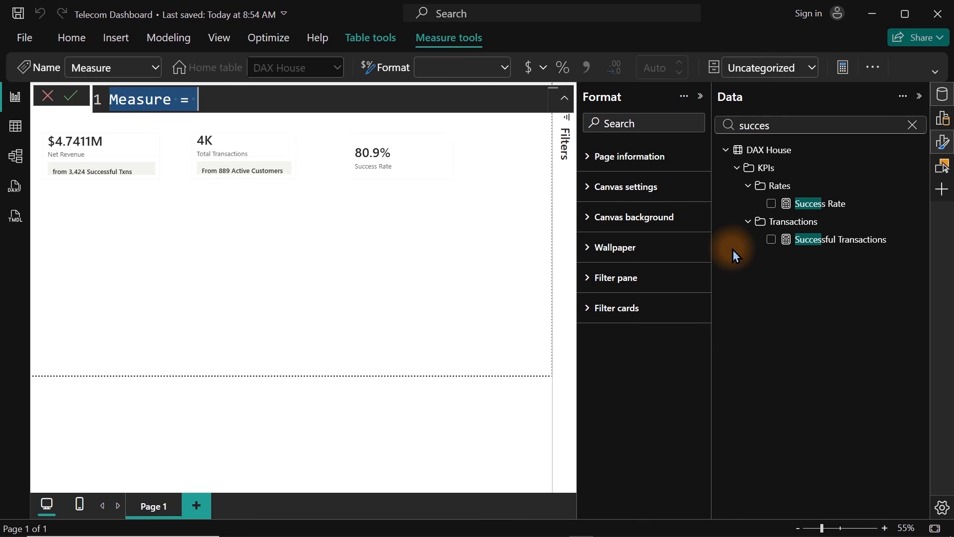
{"action": "type", "text": "St"}
{"action": "key", "text": "BackSpace"}
{"action": "type", "text": "ub"}
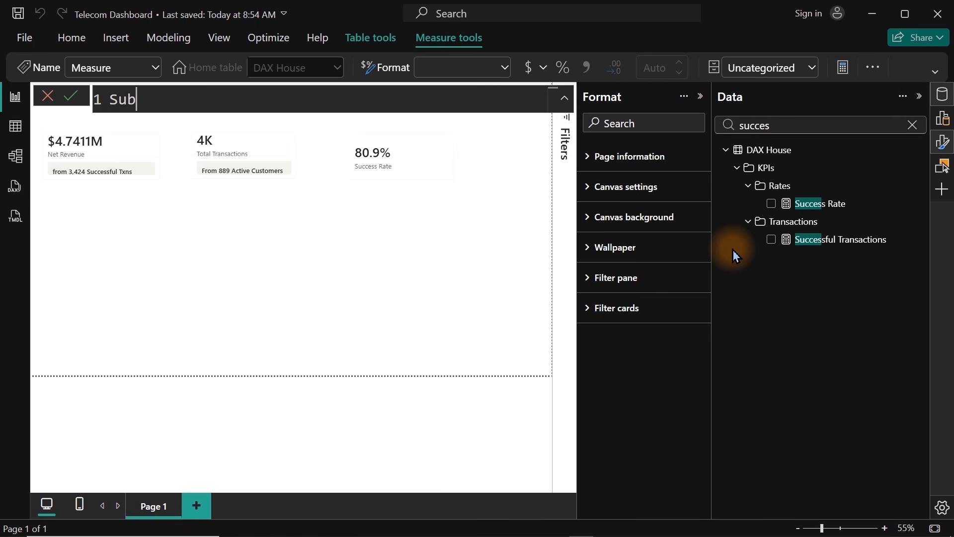
{"action": "type", "text": "title Succ"}
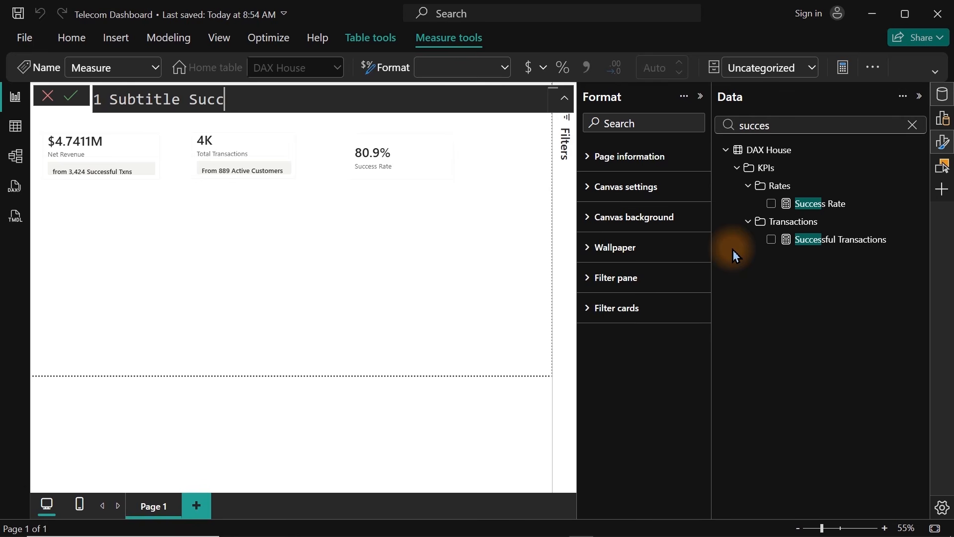
{"action": "type", "text": "ess Rea"}
{"action": "key", "text": "BackSpace"}
{"action": "key", "text": "BackSpace"}
{"action": "type", "text": "ate ="}
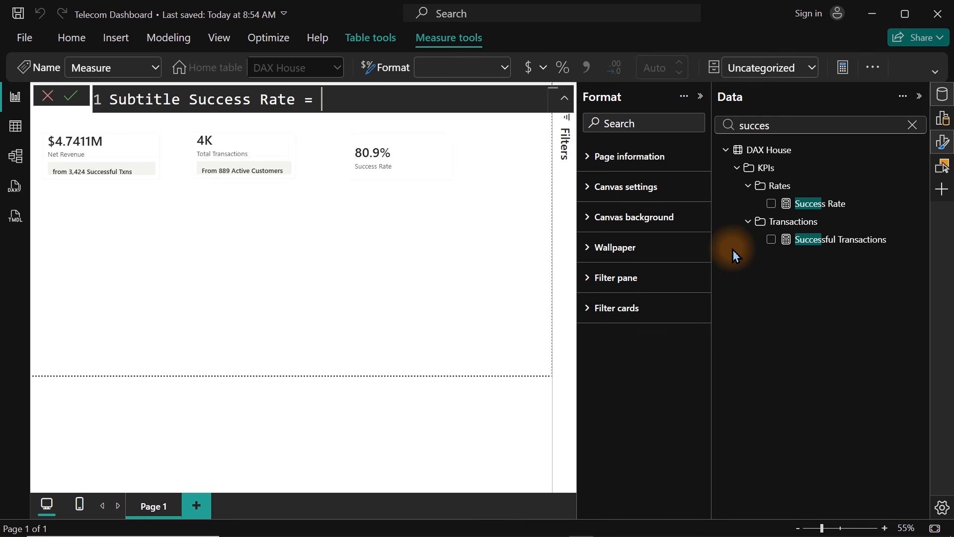
Step: On an indented new line, start the measure's formula with FORMAT( [Failed Transactions], "#.0") & "Failed - "&
{"action": "key", "text": "Return"}
{"action": "key", "text": "Tab"}
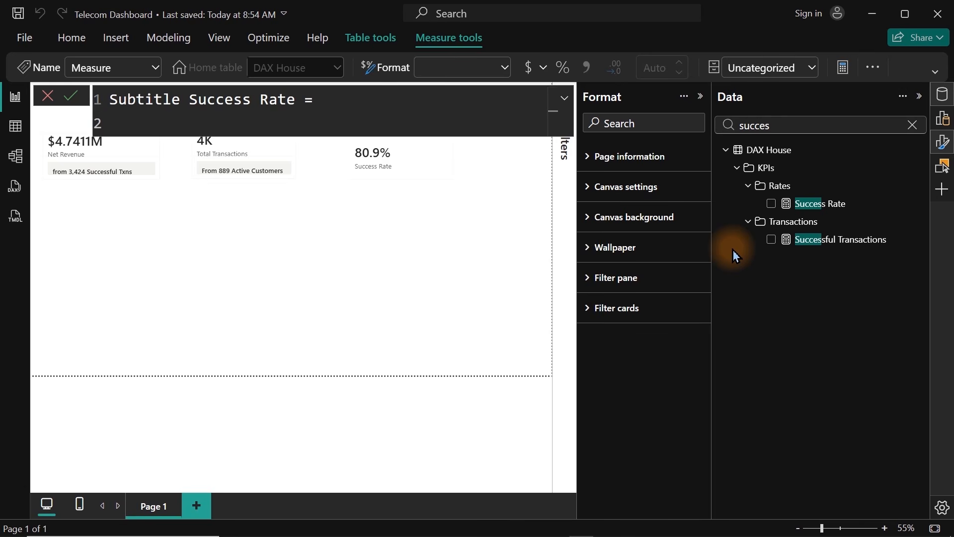
{"action": "type", "text": "for"}
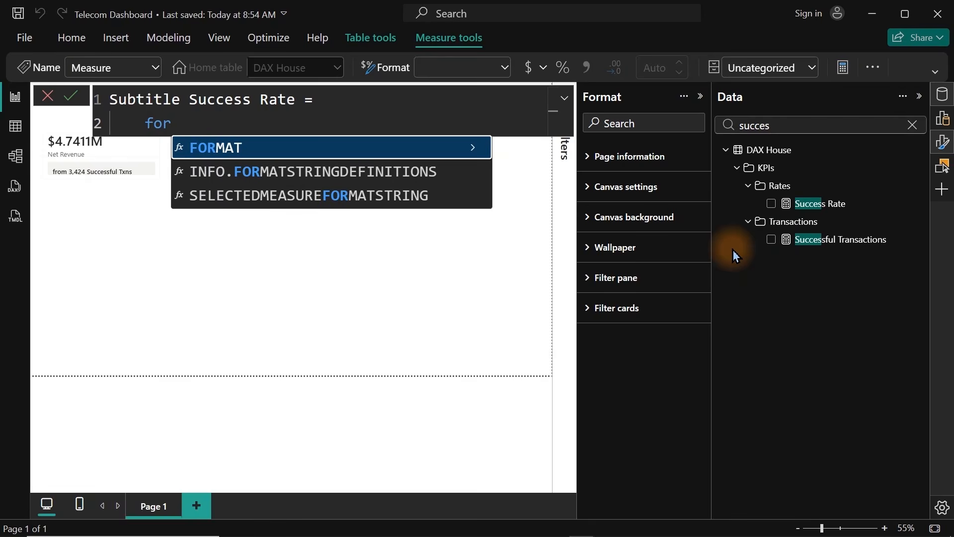
{"action": "key", "text": "Tab"}
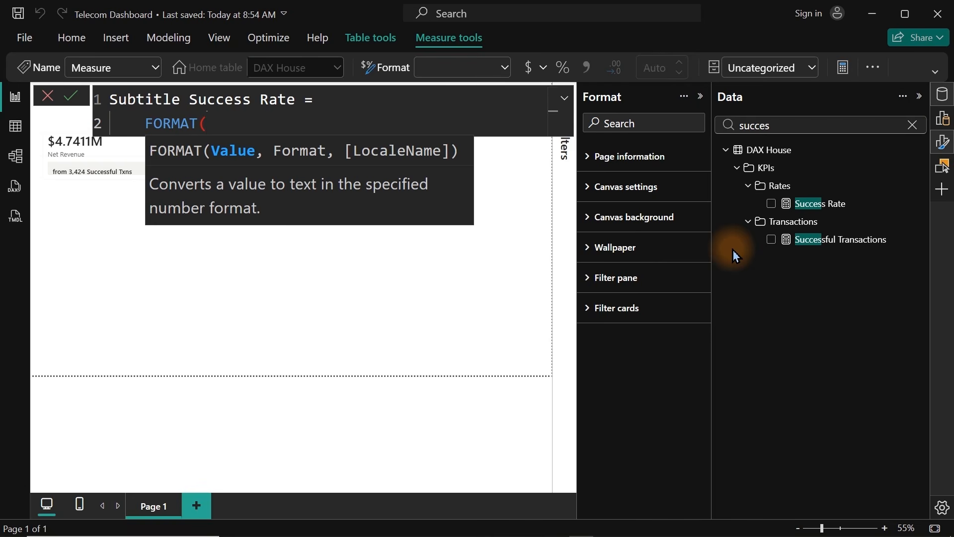
{"action": "type", "text": "[fail"}
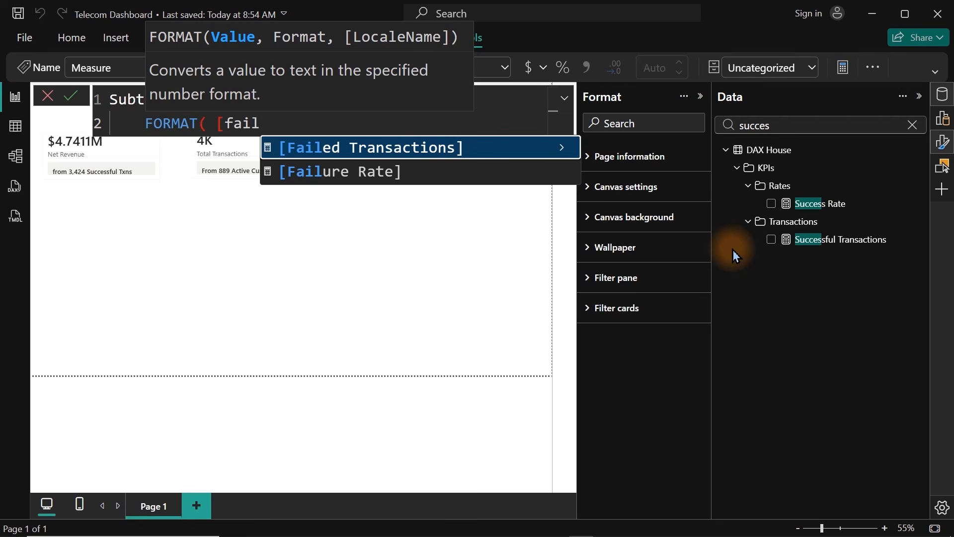
{"action": "key", "text": "Tab"}
{"action": "type", "text": ","}
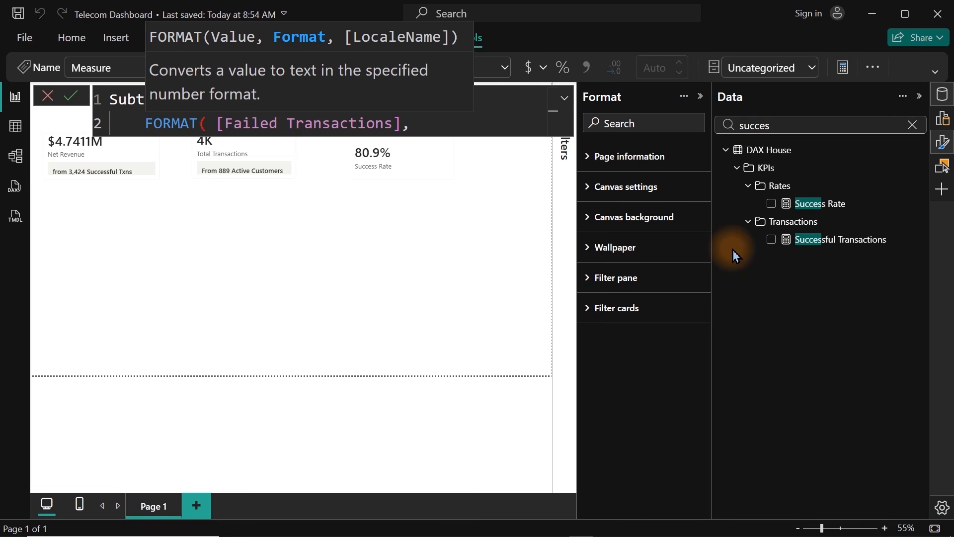
{"action": "type", "text": "\"#.0\") &"}
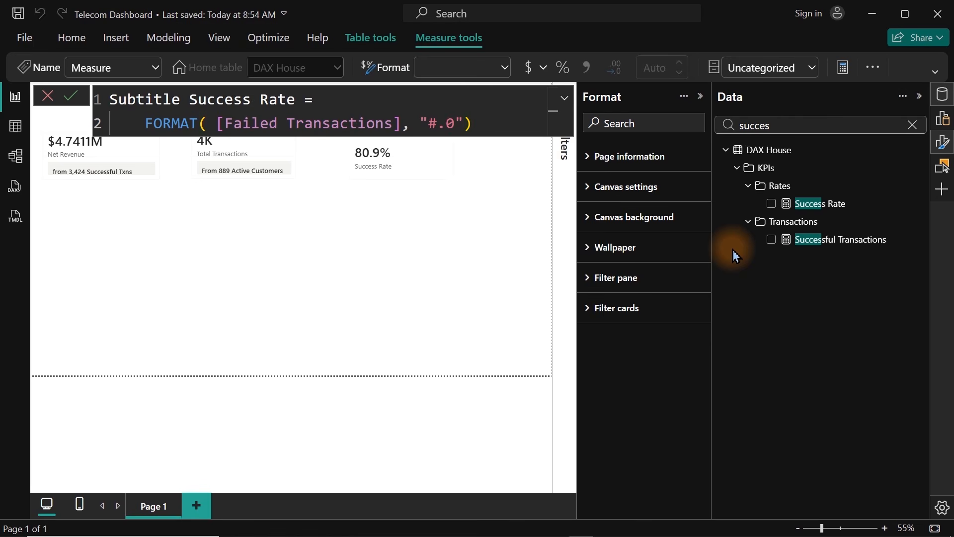
{"action": "type", "text": " \"Failed"}
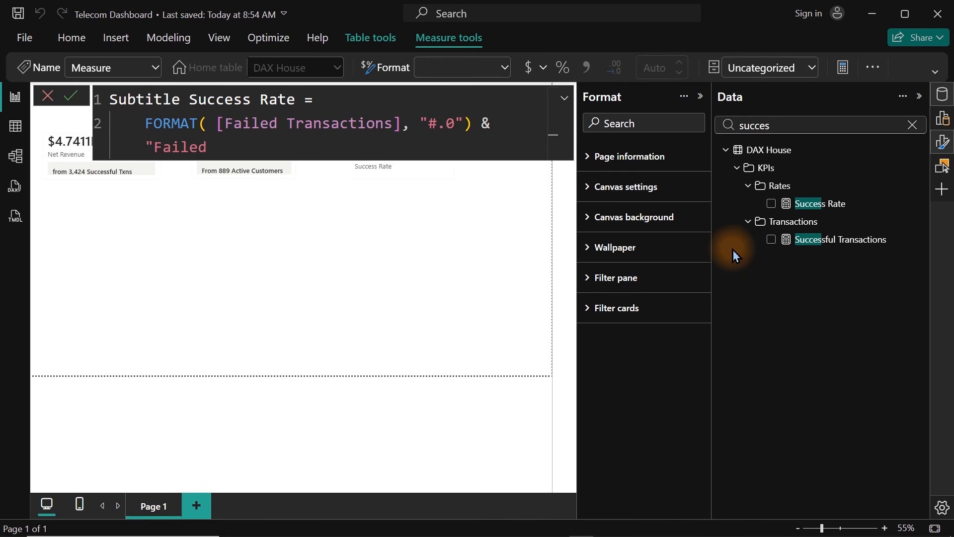
{"action": "type", "text": "- \"&"}
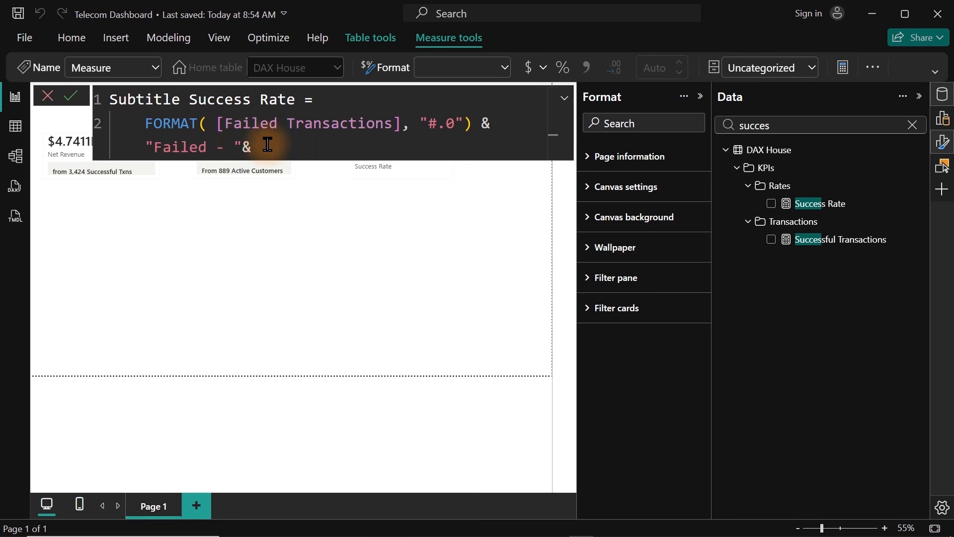
Step: Duplicate the Failed Transactions FORMAT expression with its "Failed - "& text onto a new line of the formula
{"action": "left_click_drag", "start_coordinate": [251, 147], "coordinate": [133, 130]}
{"action": "key", "text": "ctrl+c"}
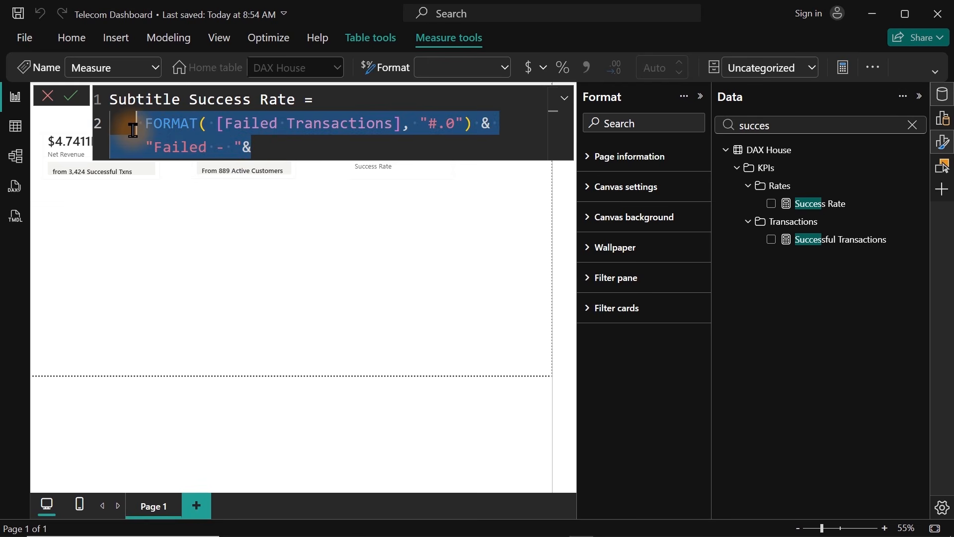
{"action": "left_click", "coordinate": [274, 150]}
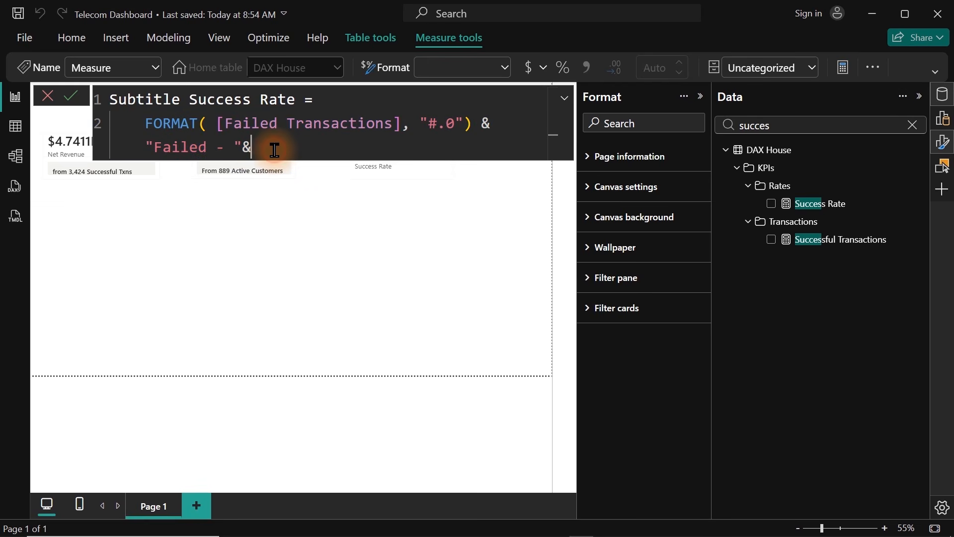
{"action": "key", "text": "shift+Return"}
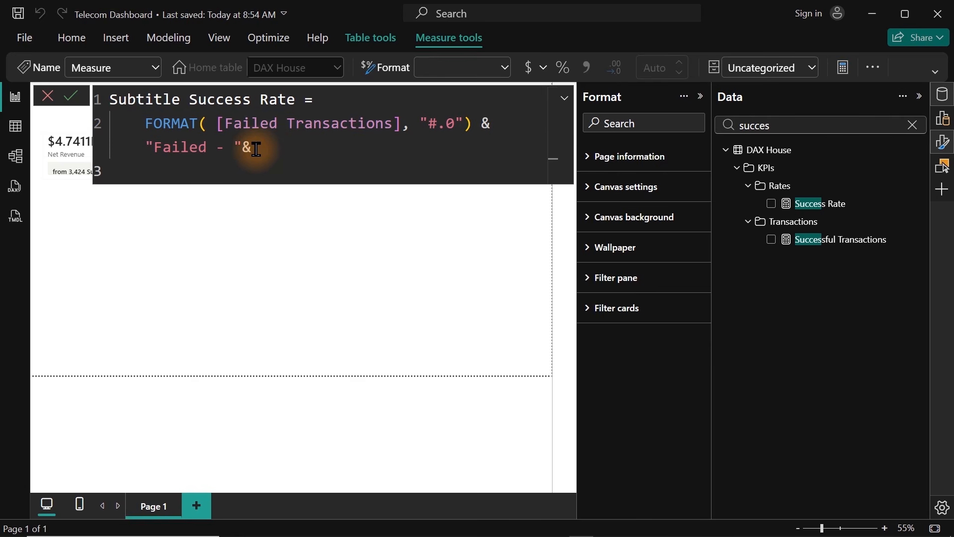
{"action": "key", "text": "ctrl+v"}
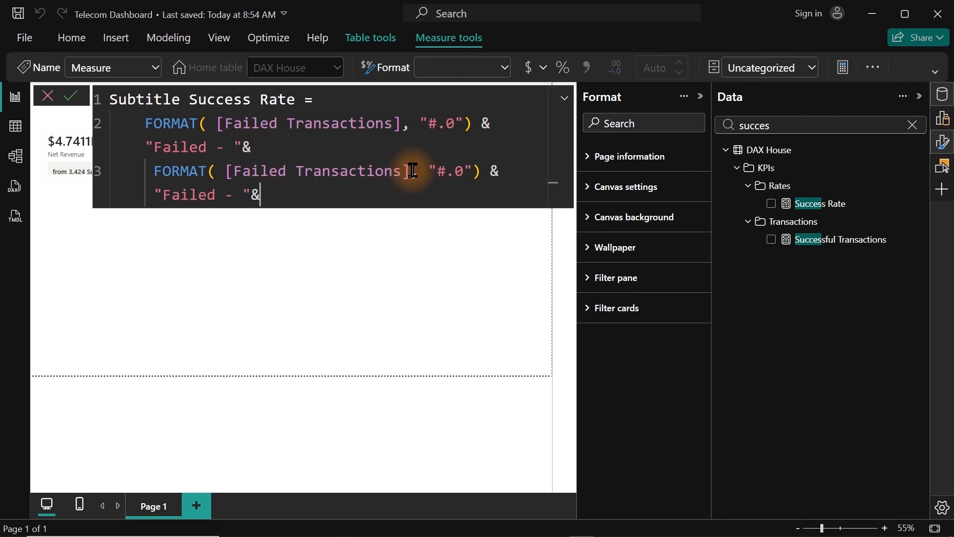
Step: Replace the measure inside the duplicated FORMAT expression with [Reversed Transactions]
{"action": "double_click", "coordinate": [268, 169]}
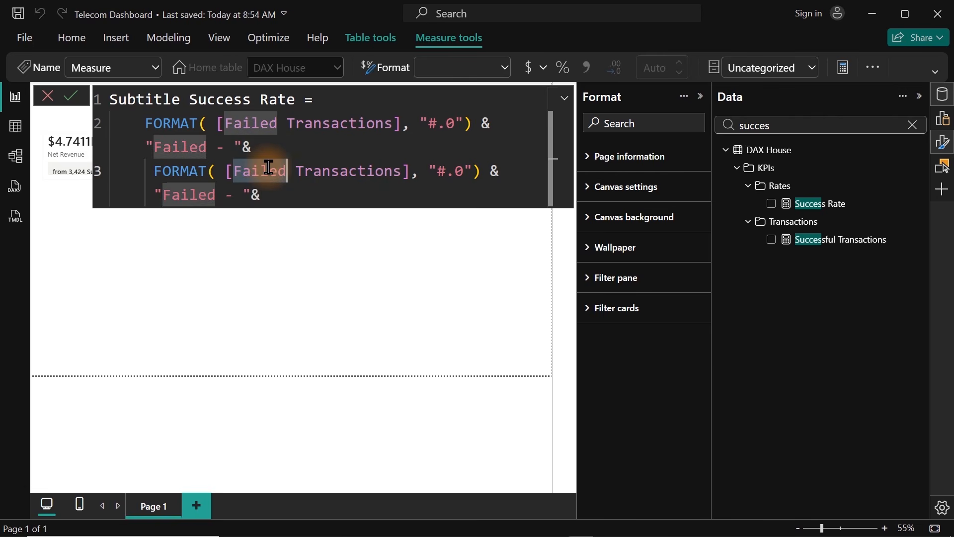
{"action": "type", "text": "r"}
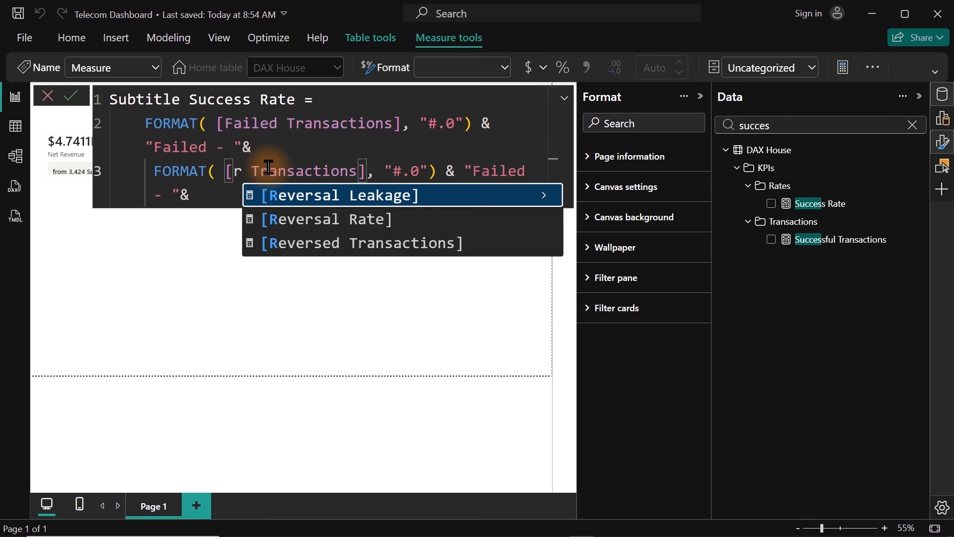
{"action": "key", "text": "Down"}
{"action": "key", "text": "Down"}
{"action": "key", "text": "Tab"}
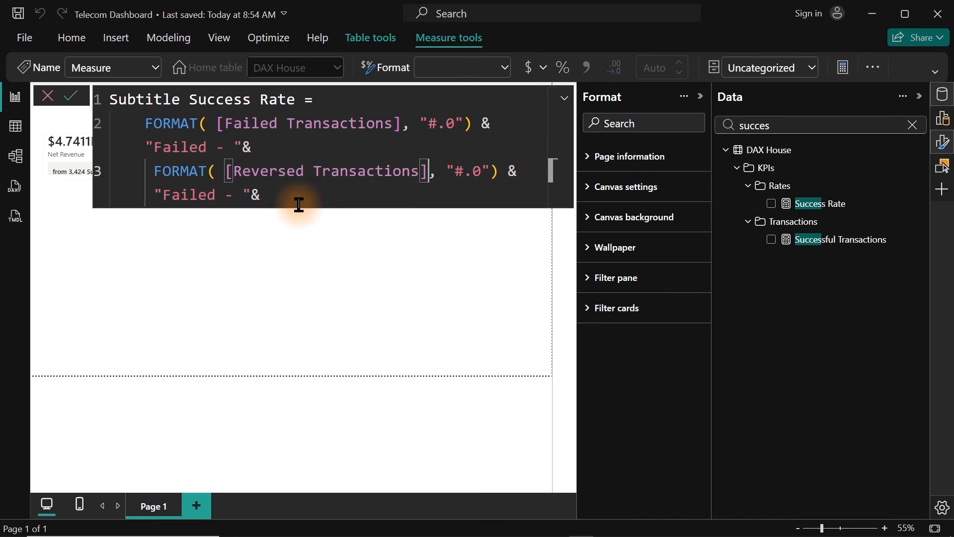
Step: Change the duplicated line's ending text to "Reversed" without the dash and trailing ampersand, and commit the measure
{"action": "left_click", "coordinate": [275, 188]}
{"action": "key", "text": "BackSpace"}
{"action": "key", "text": "BackSpace"}
{"action": "key", "text": "BackSpace"}
{"action": "key", "text": "BackSpace"}
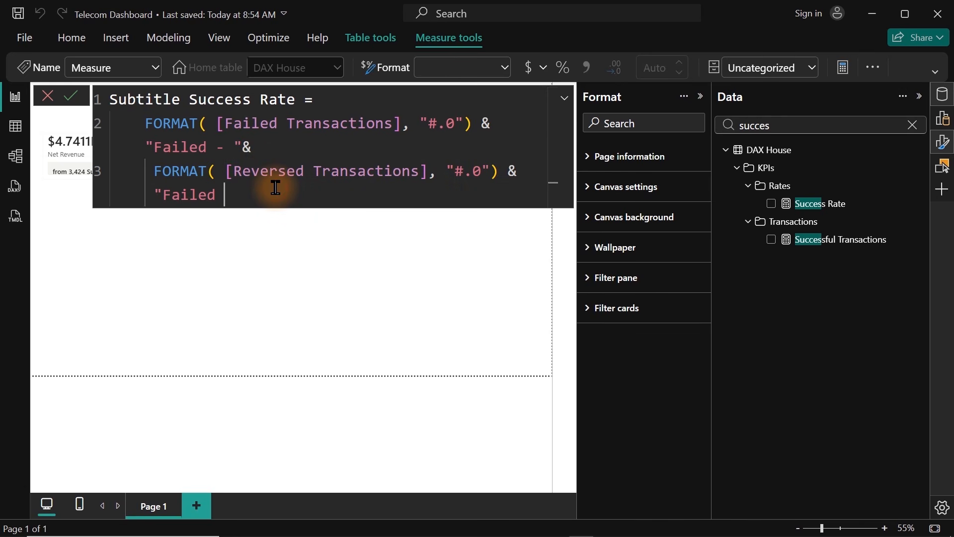
{"action": "key", "text": "BackSpace"}
{"action": "type", "text": "\""}
{"action": "double_click", "coordinate": [193, 199]}
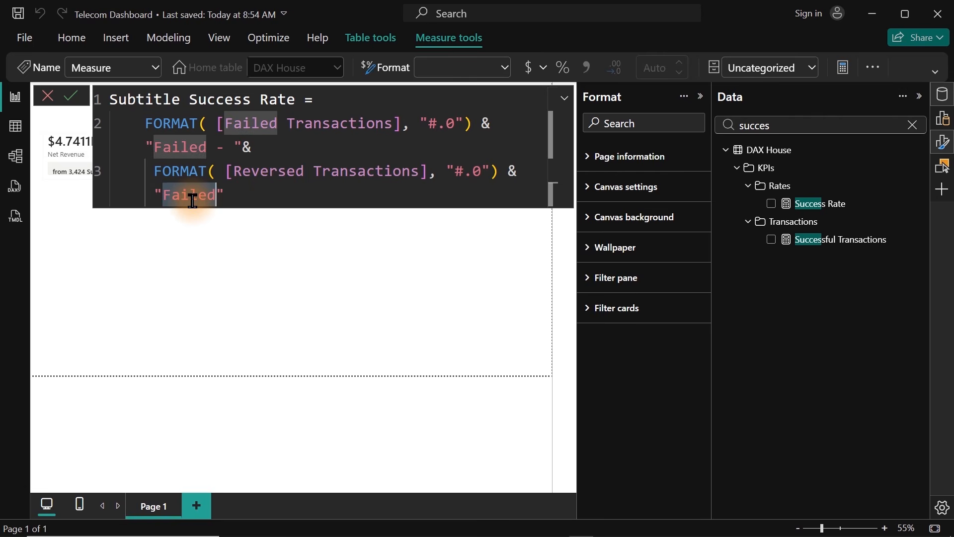
{"action": "type", "text": "Reverse"}
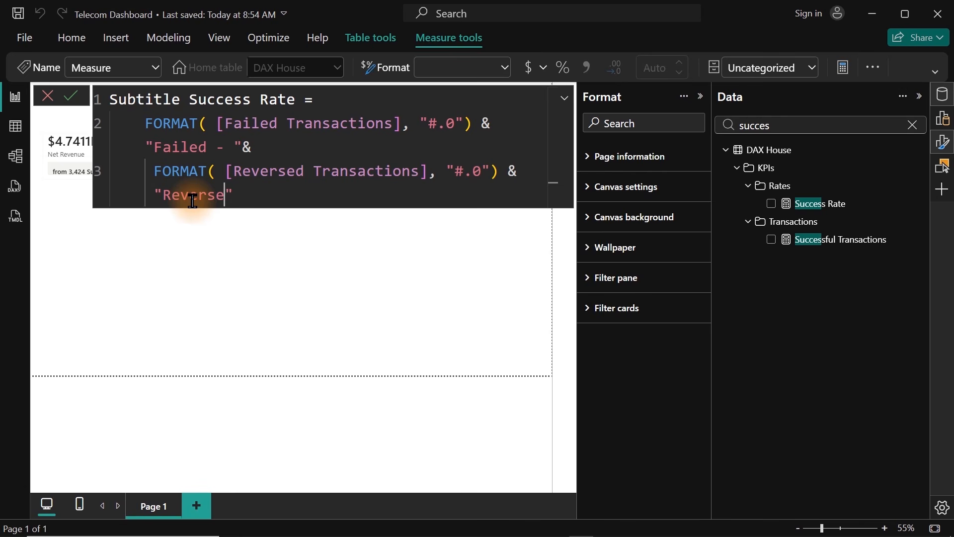
{"action": "type", "text": "d"}
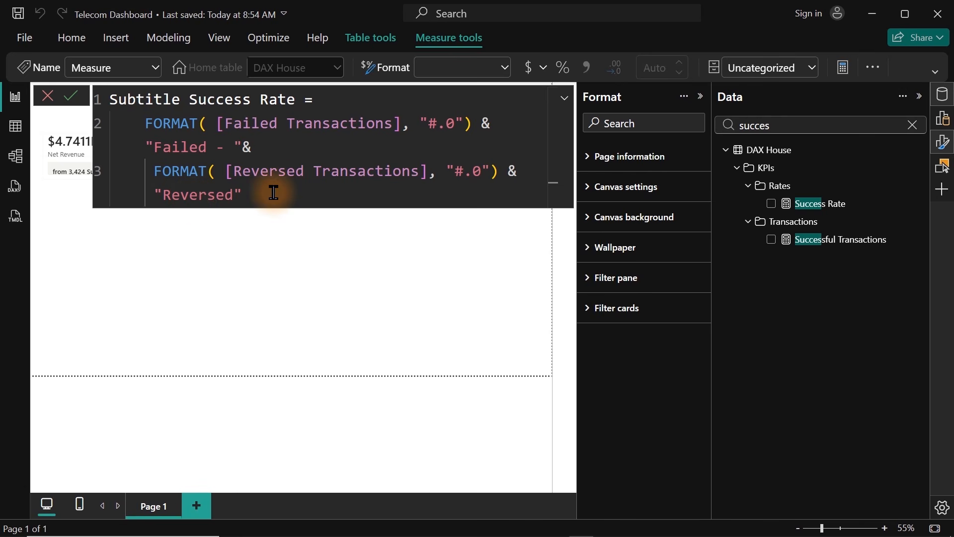
{"action": "double_click", "coordinate": [332, 167]}
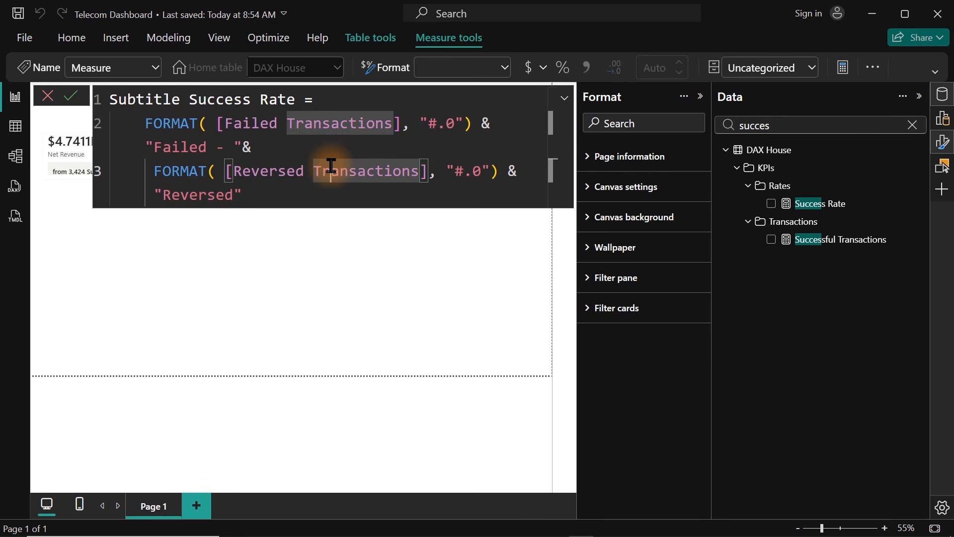
{"action": "key", "text": "Return"}
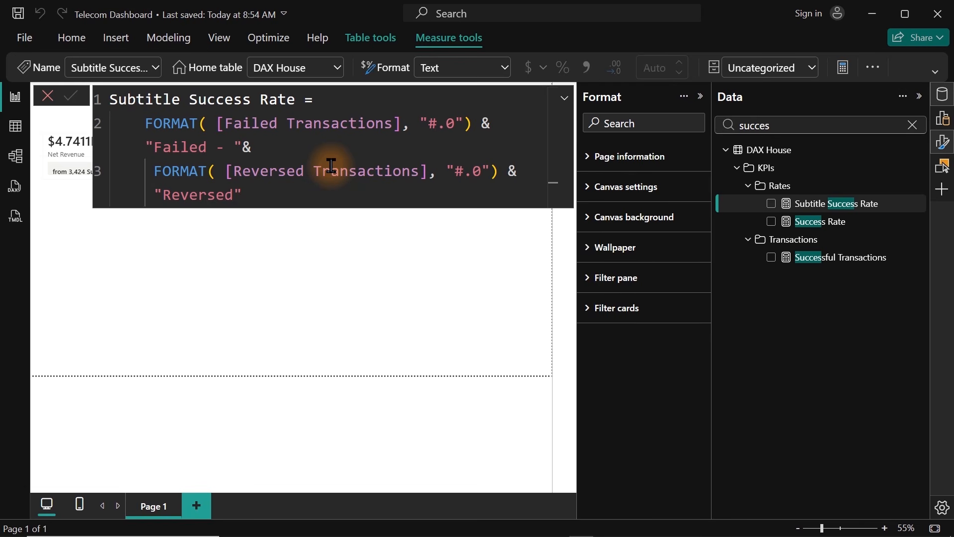
Step: Add Subtitle Success Rate as the Success Rate card's reference label and turn off the label's title
{"action": "left_click", "coordinate": [390, 299]}
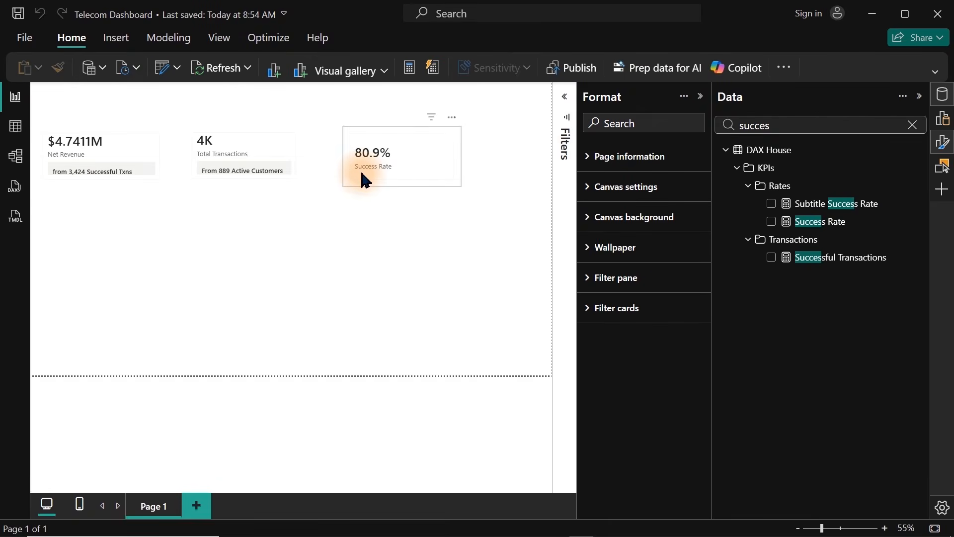
{"action": "left_click", "coordinate": [365, 180]}
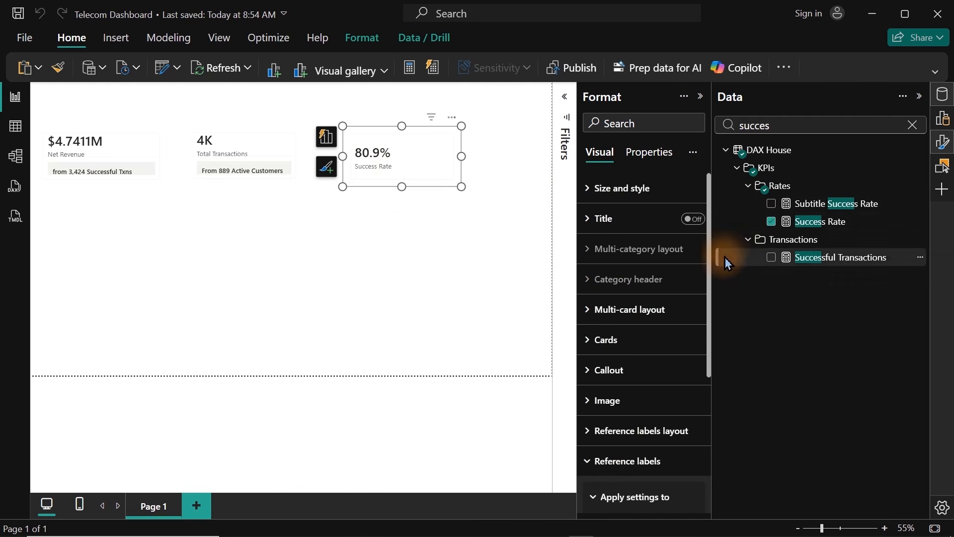
{"action": "left_click_drag", "start_coordinate": [712, 268], "coordinate": [710, 415]}
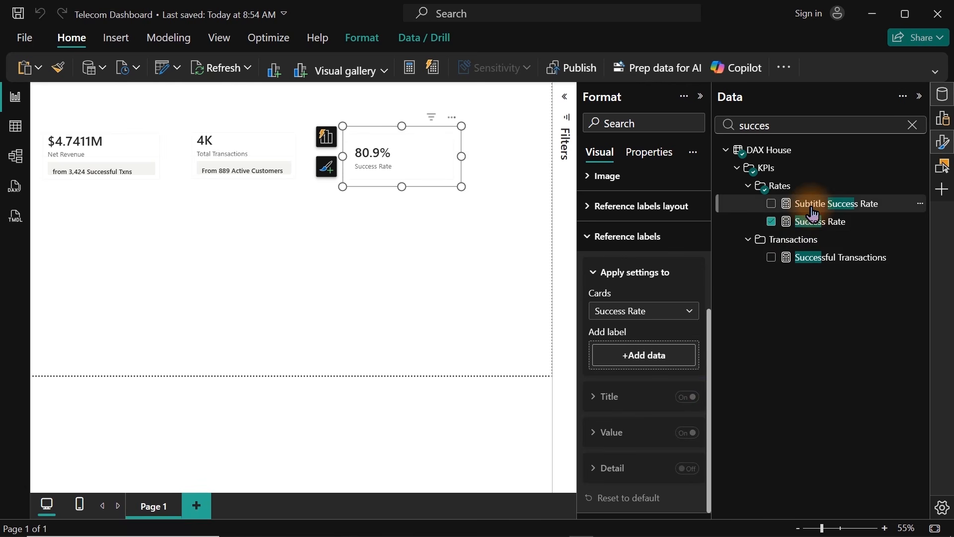
{"action": "left_click_drag", "start_coordinate": [812, 213], "coordinate": [652, 365]}
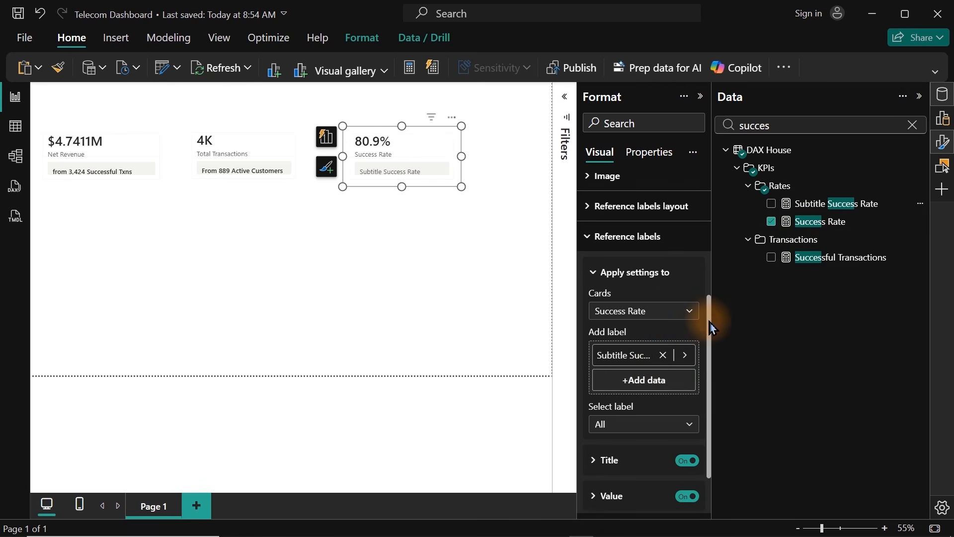
{"action": "scroll", "coordinate": [711, 328], "scroll_direction": "down", "scroll_amount": 2}
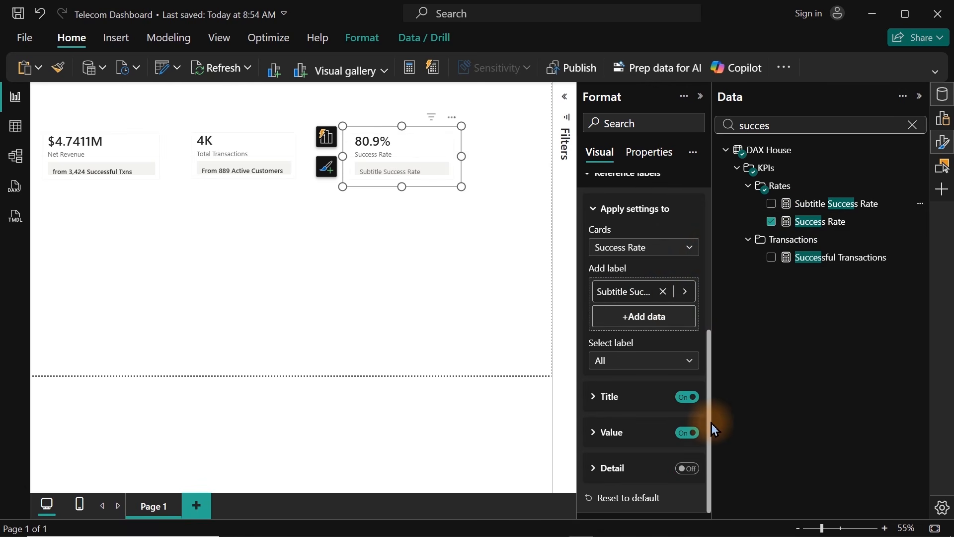
{"action": "left_click", "coordinate": [685, 403]}
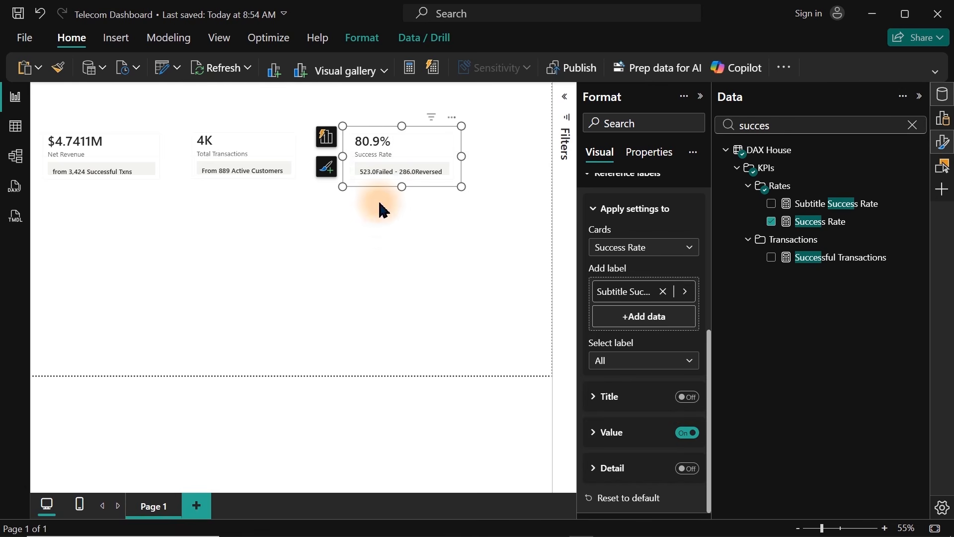
Step: Insert a space before "Failed" and before "Reversed" in the Subtitle Success Rate measure, and widen the Success Rate card to fit the subtitle
{"action": "left_click", "coordinate": [835, 203]}
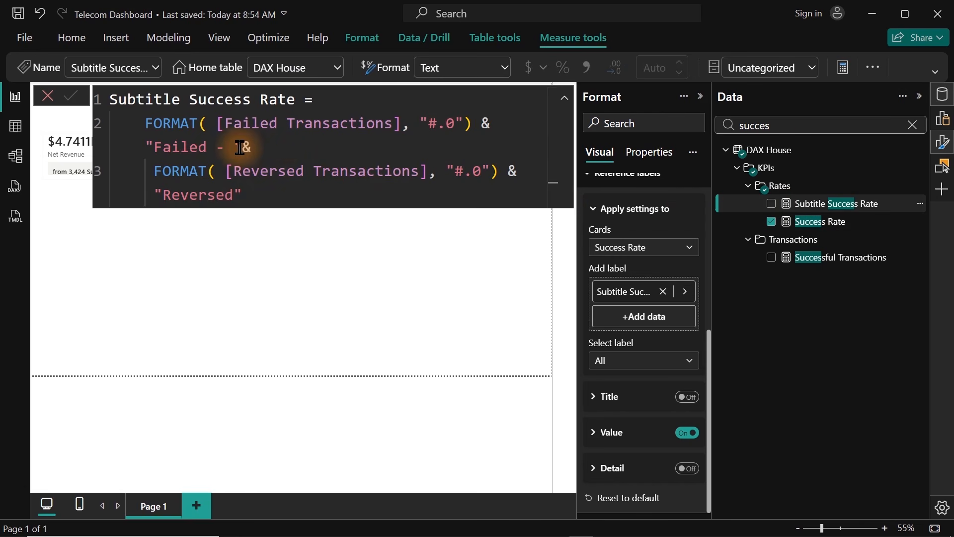
{"action": "double_click", "coordinate": [169, 147]}
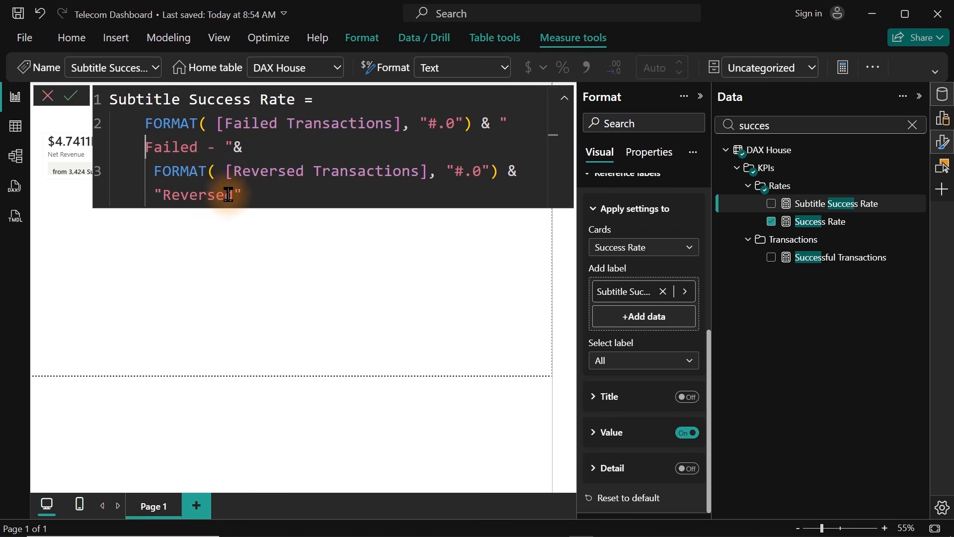
{"action": "left_click", "coordinate": [165, 195]}
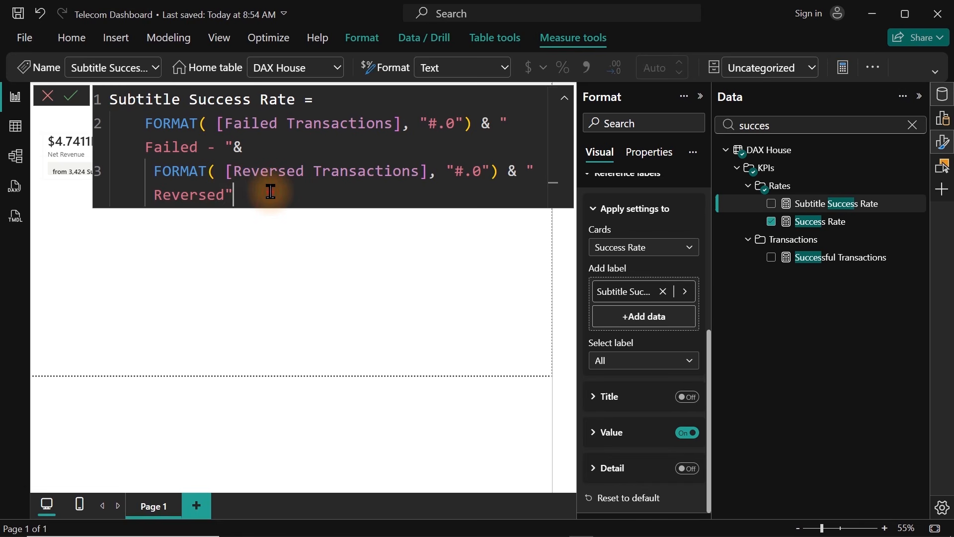
{"action": "key", "text": "Return"}
{"action": "left_click", "coordinate": [814, 243]}
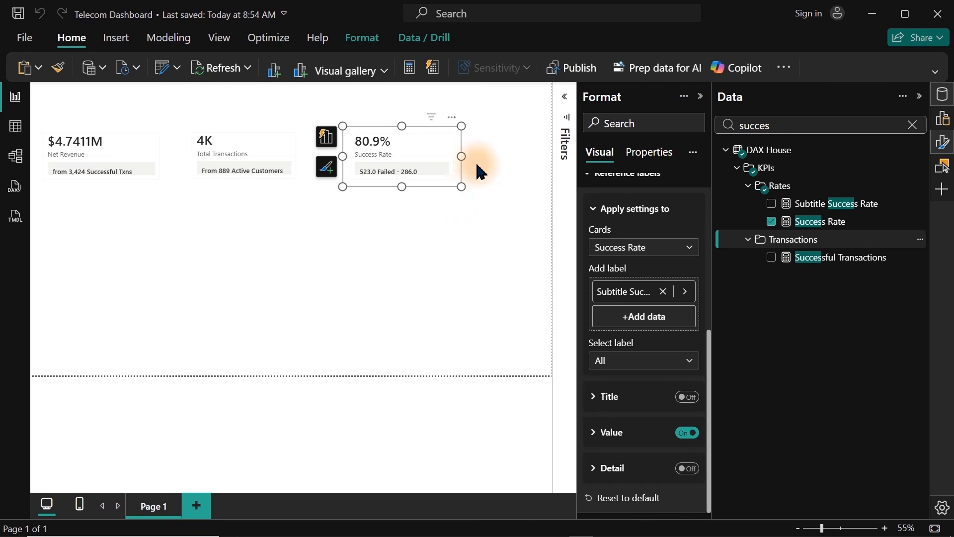
{"action": "left_click_drag", "start_coordinate": [462, 156], "coordinate": [481, 160]}
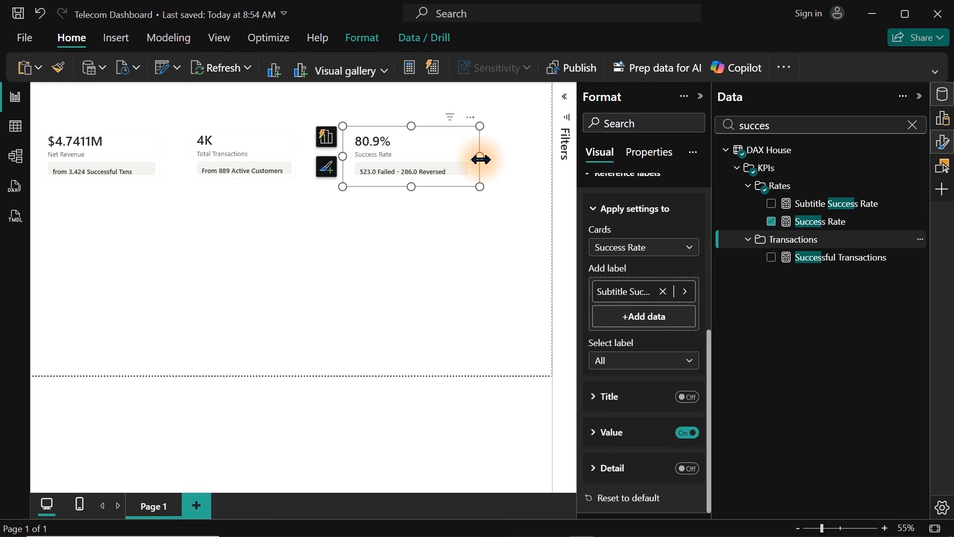
Step: Duplicate the Total Transactions card and place the copy directly below the original
{"action": "left_click", "coordinate": [283, 158]}
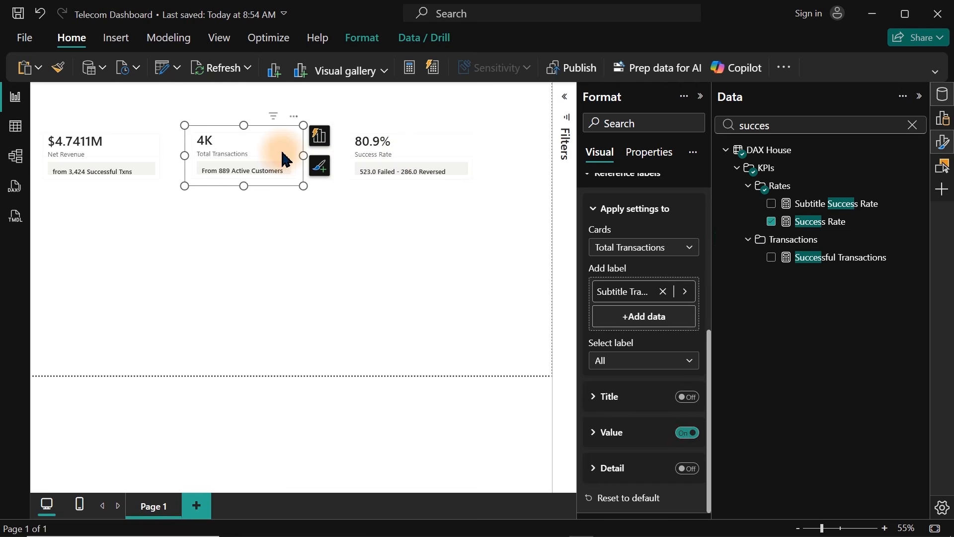
{"action": "key", "text": "ctrl+c"}
{"action": "key", "text": "ctrl+v"}
{"action": "left_click_drag", "start_coordinate": [281, 156], "coordinate": [277, 242]}
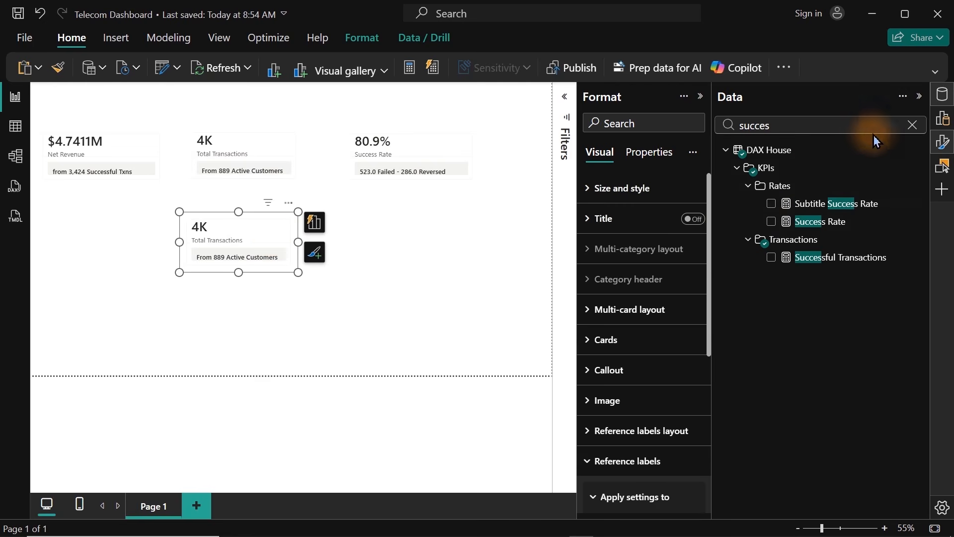
Step: Add the ARPU measure to the duplicated card's values and open the ARPU measure's formula
{"action": "left_click", "coordinate": [913, 125]}
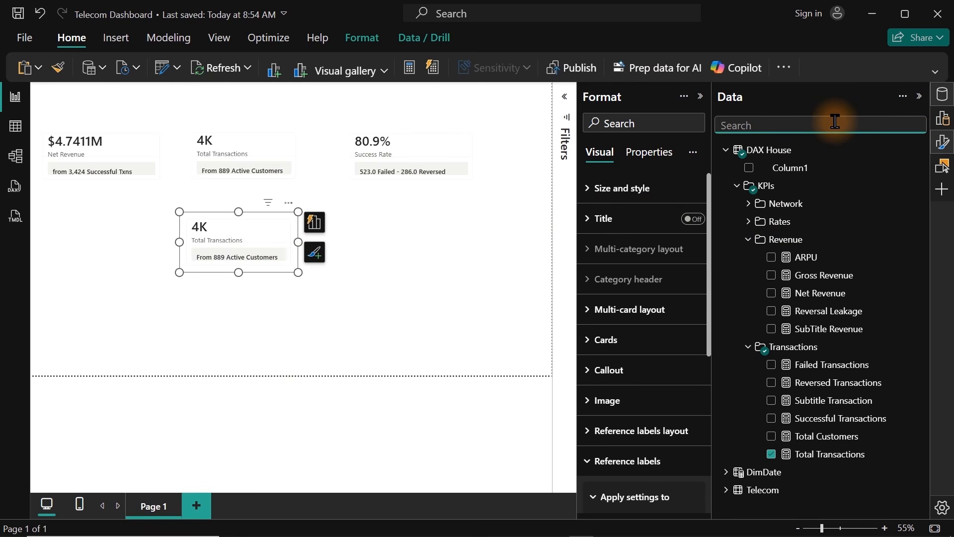
{"action": "type", "text": "ar"}
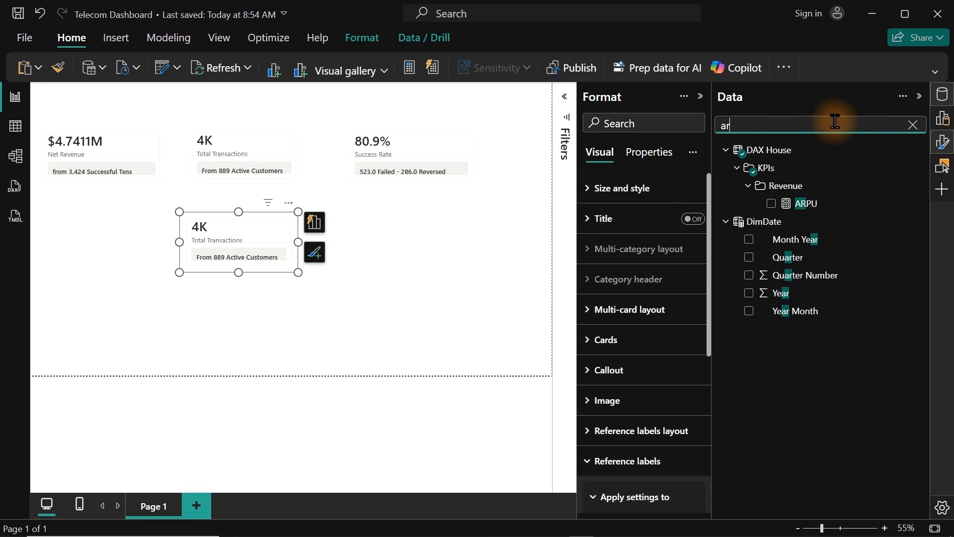
{"action": "left_click", "coordinate": [771, 203]}
{"action": "left_click", "coordinate": [772, 150]}
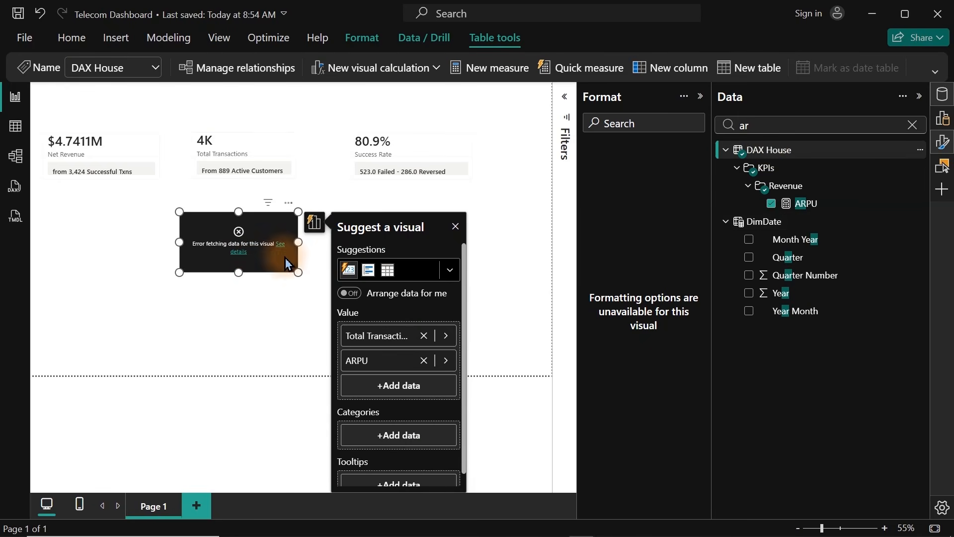
{"action": "left_click", "coordinate": [794, 209]}
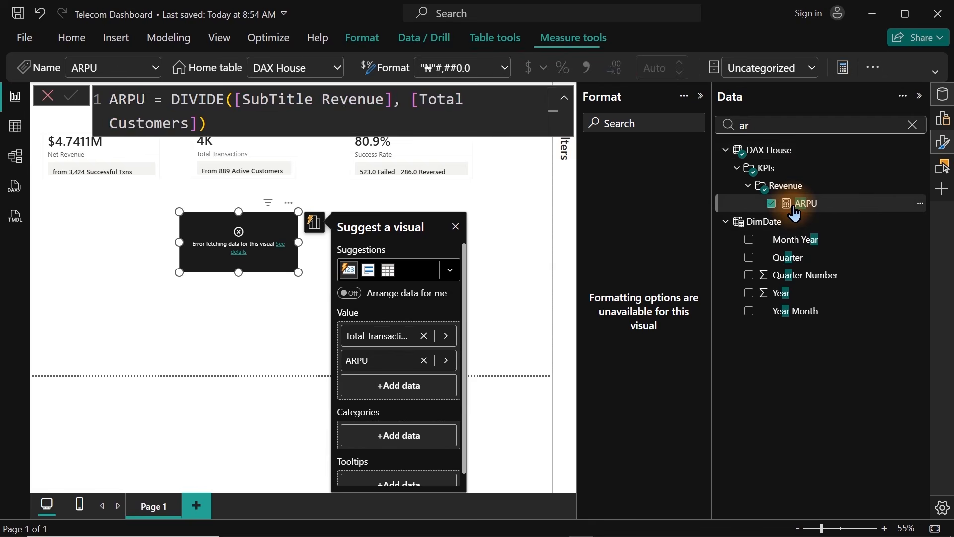
Step: Reformat the ARPU measure across indented lines, with DIVIDE, [SubTitle Revenue], [Total Customers] and the closing parenthesis each on their own line
{"action": "left_click", "coordinate": [235, 100]}
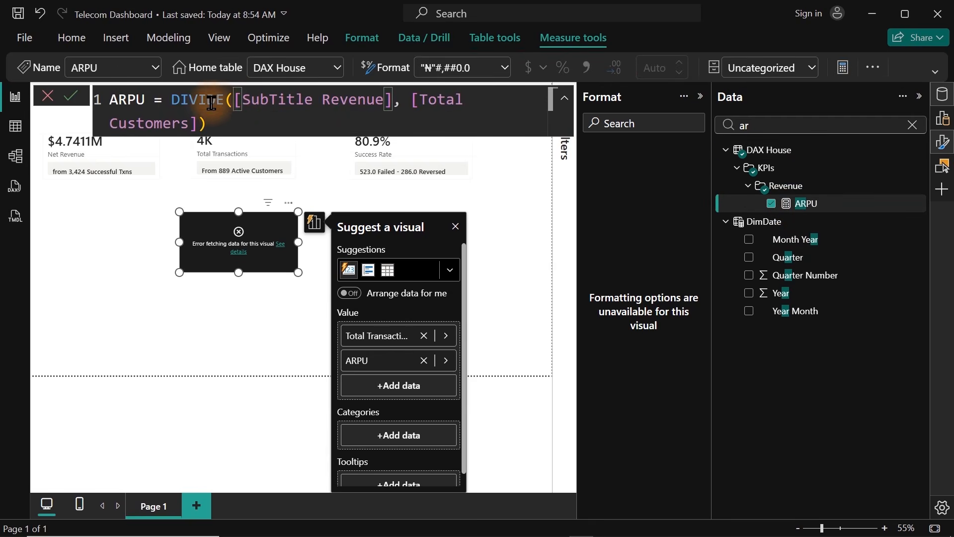
{"action": "left_click", "coordinate": [170, 102]}
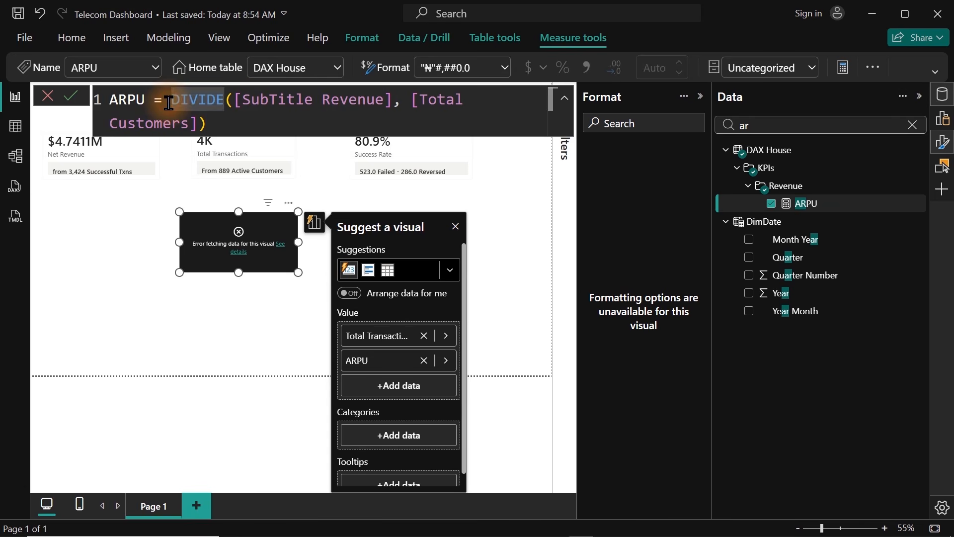
{"action": "key", "text": "shift+Return"}
{"action": "key", "text": "Tab"}
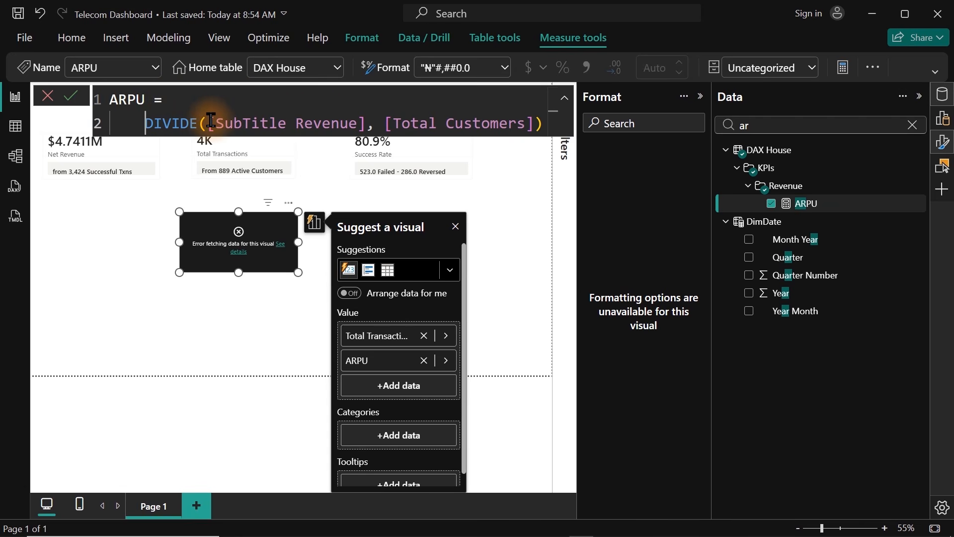
{"action": "key", "text": "Return"}
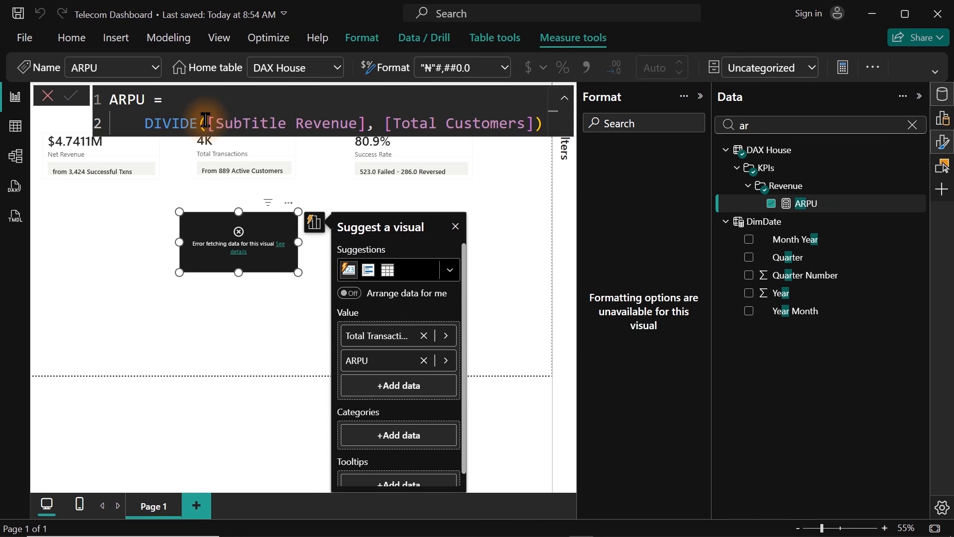
{"action": "left_click", "coordinate": [213, 122]}
{"action": "key", "text": "shift+Return"}
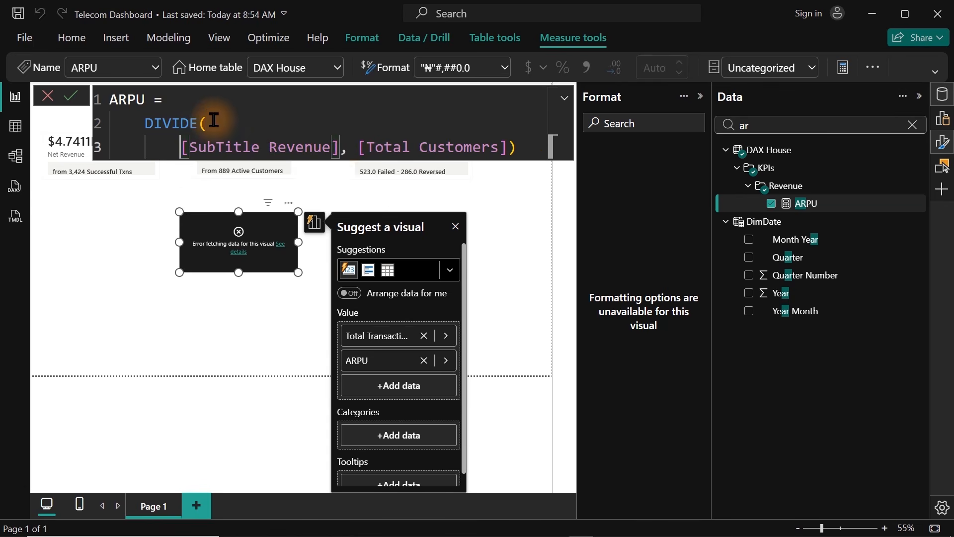
{"action": "left_click", "coordinate": [351, 143]}
{"action": "key", "text": "shift+Return"}
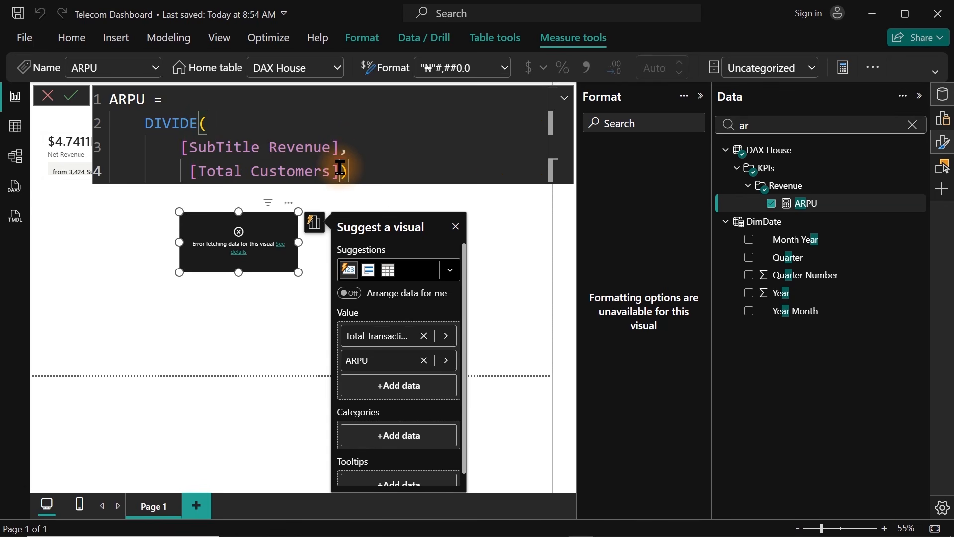
{"action": "key", "text": "shift+Return"}
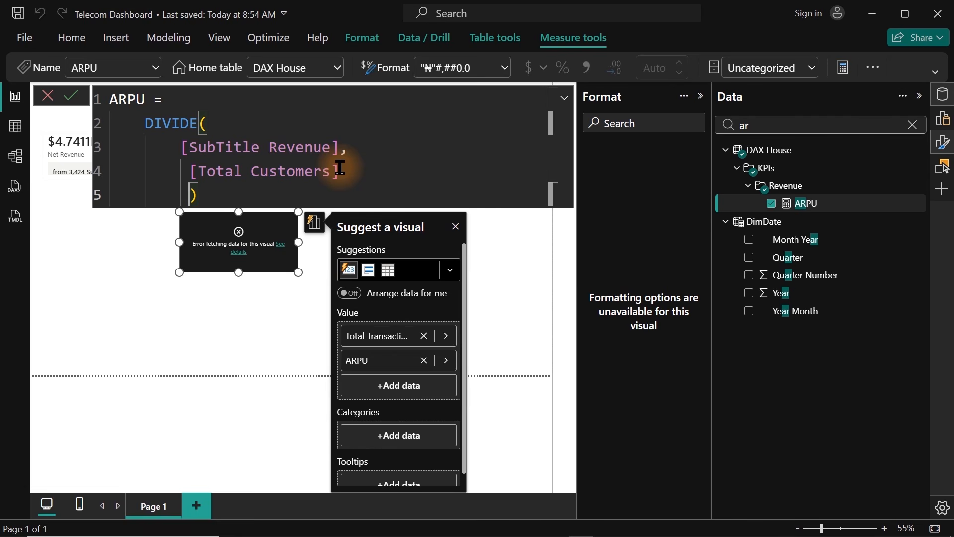
{"action": "key", "text": "BackSpace"}
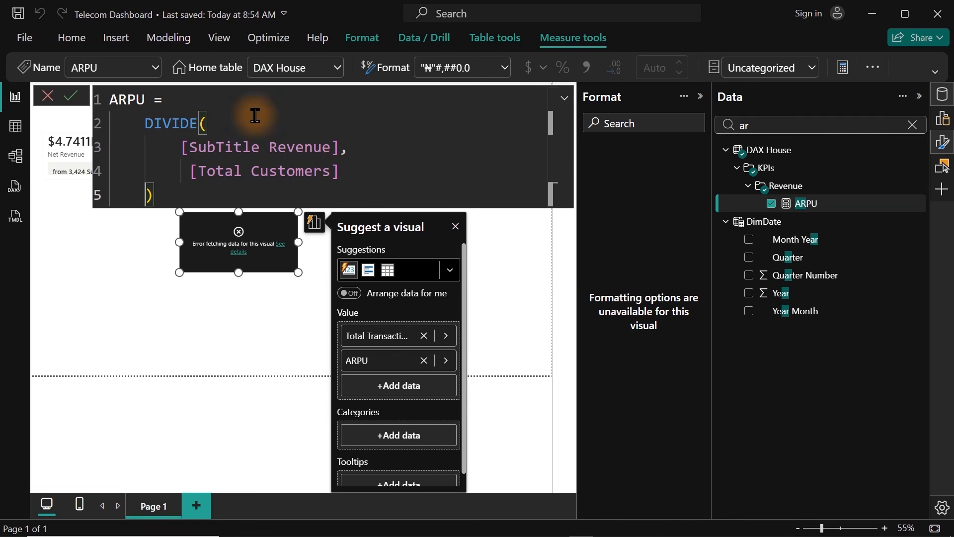
Step: Add the comment "-- ARPU means Average Revnue per customer" after the equals sign in the ARPU measure and commit it
{"action": "left_click", "coordinate": [214, 100]}
{"action": "type", "text": "-- "}
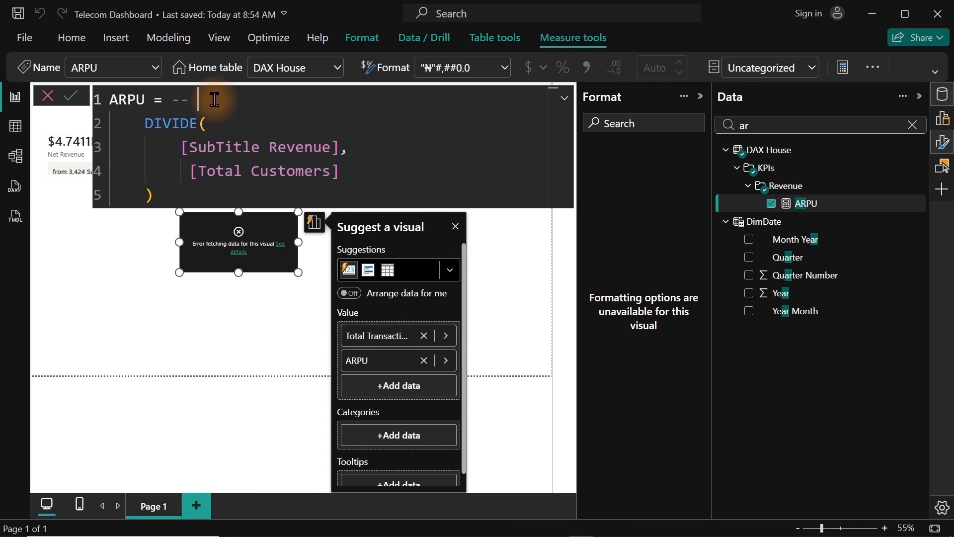
{"action": "type", "text": "ARPU "}
{"action": "type", "text": "eans"}
{"action": "key", "text": "BackSpace"}
{"action": "key", "text": "BackSpace"}
{"action": "key", "text": "BackSpace"}
{"action": "key", "text": "BackSpace"}
{"action": "type", "text": "means Average "}
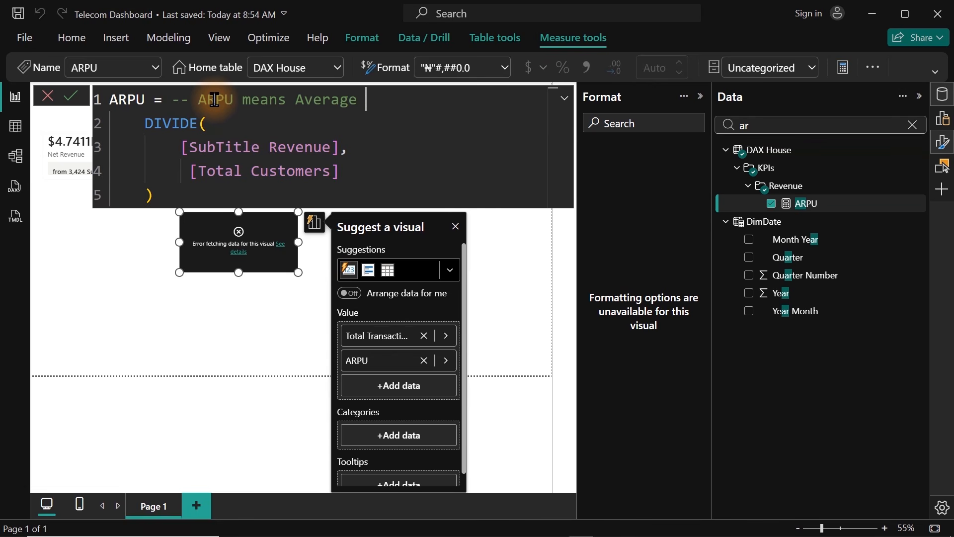
{"action": "type", "text": "Revnue per "}
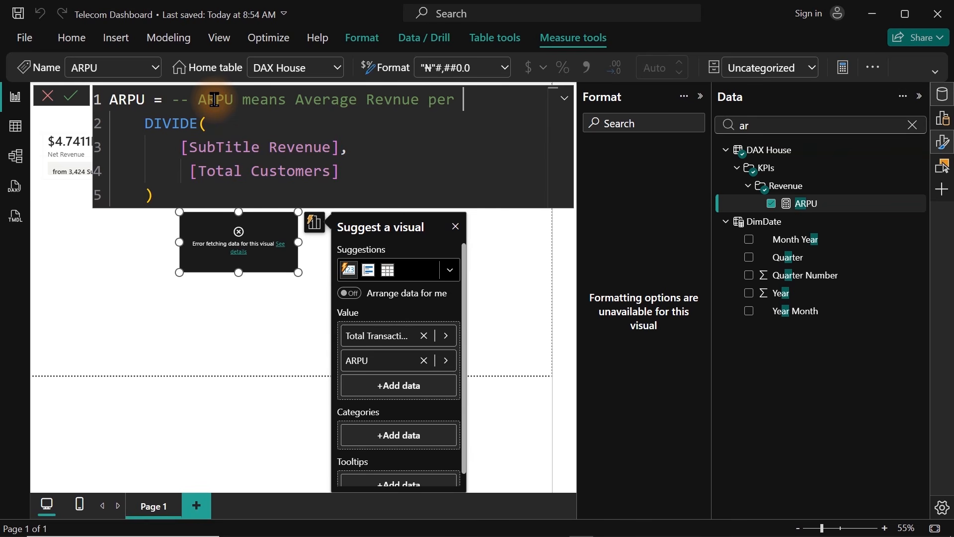
{"action": "type", "text": "customer"}
{"action": "key", "text": "Return"}
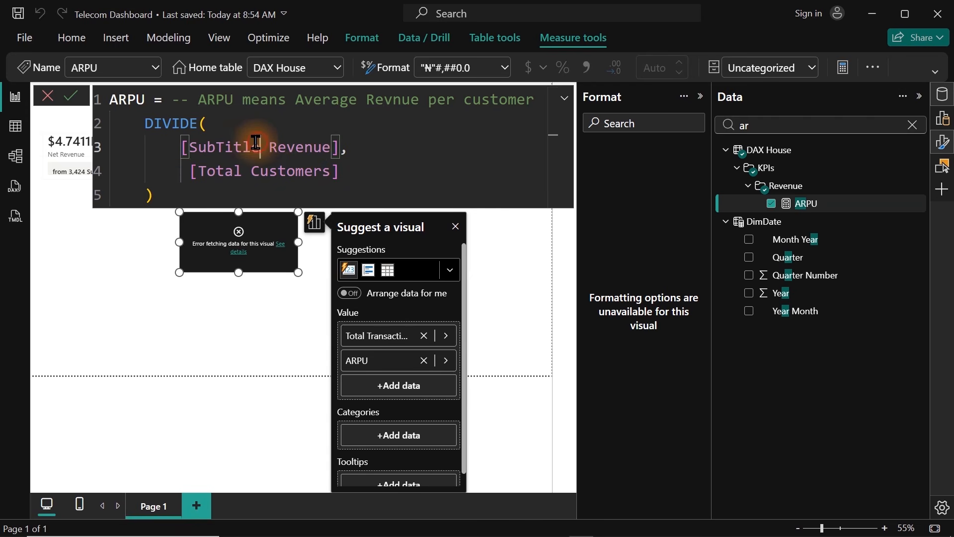
Step: Replace the numerator of the ARPU measure's DIVIDE with [Net Revenue] and apply the formula
{"action": "left_click_drag", "start_coordinate": [259, 146], "coordinate": [191, 144]}
{"action": "key", "text": "BackSpace"}
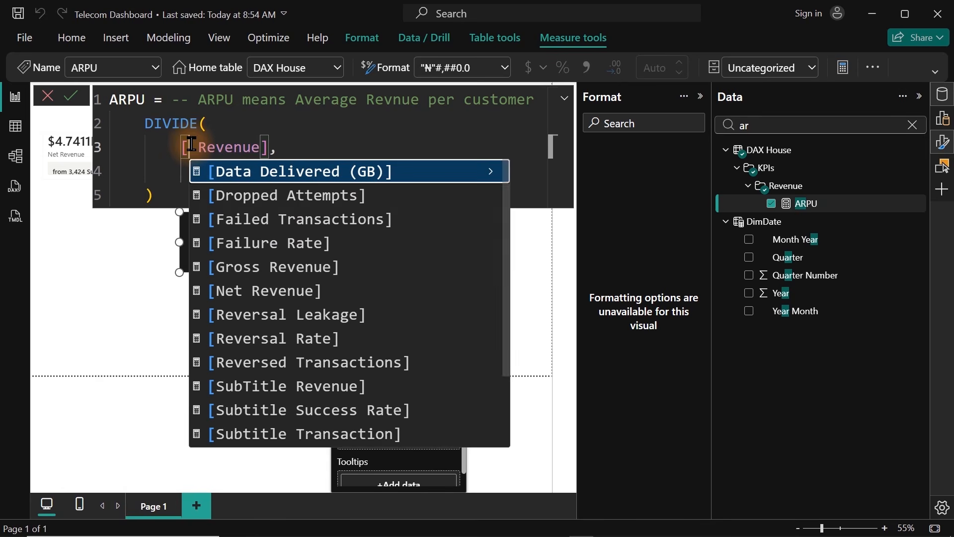
{"action": "type", "text": "N"}
{"action": "key", "text": "Tab"}
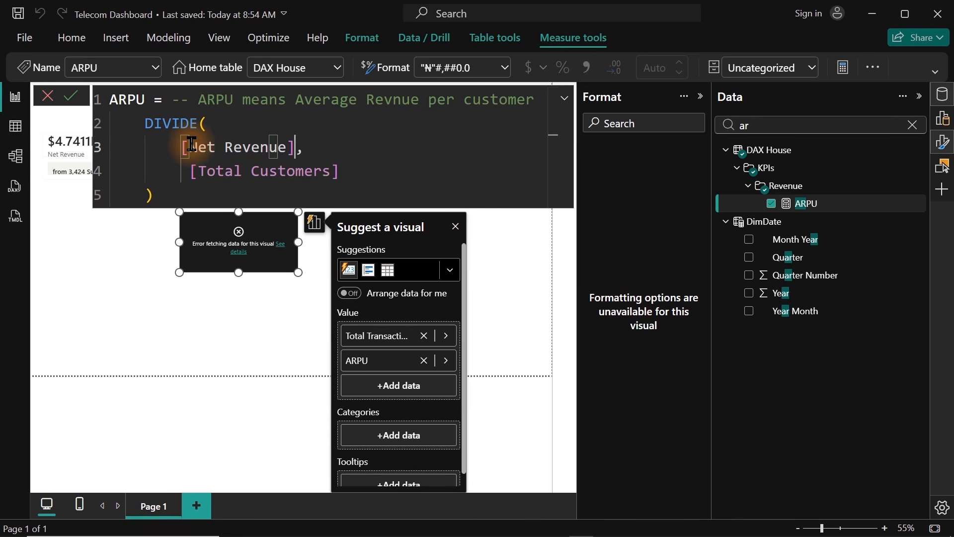
{"action": "double_click", "coordinate": [333, 166]}
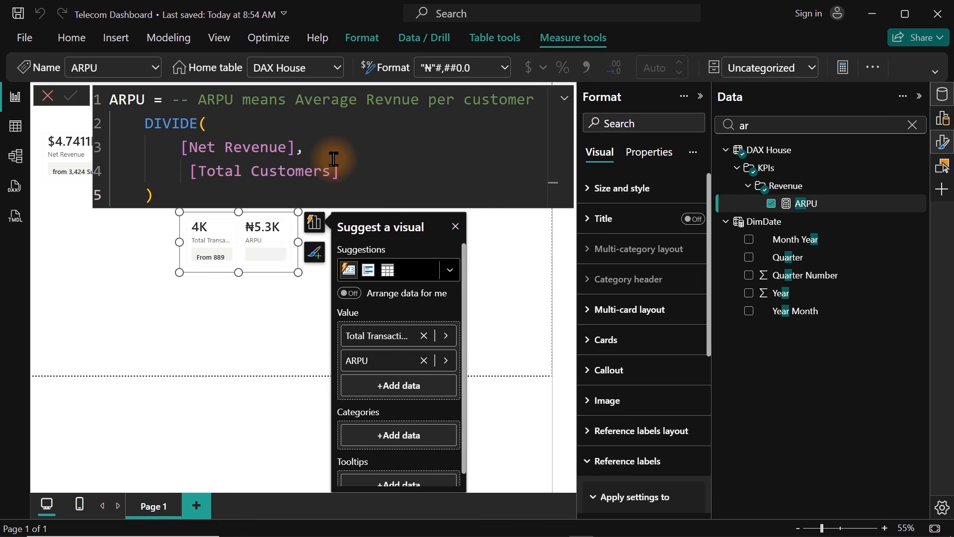
Step: Remove Total Transactions from the new card so that it holds only ARPU, and deselect the card
{"action": "left_click", "coordinate": [425, 338]}
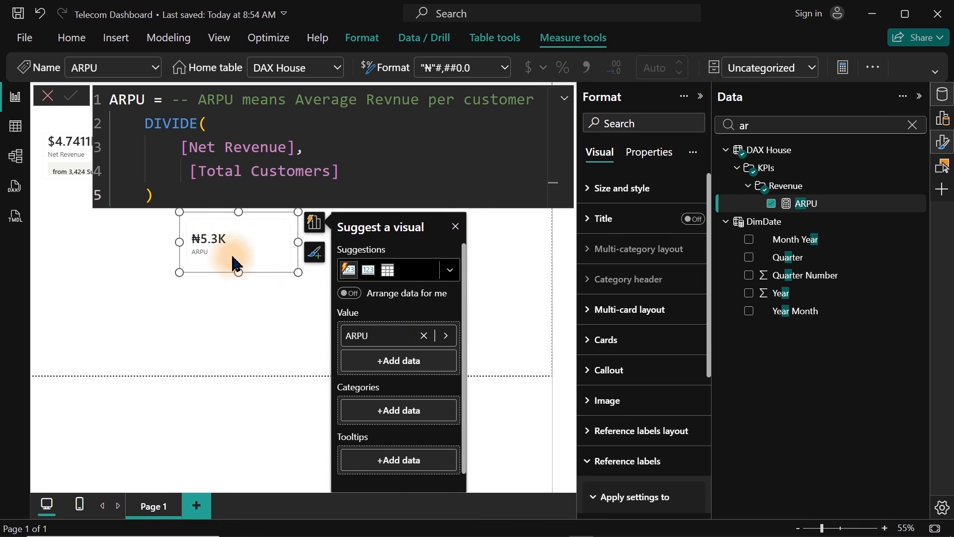
{"action": "left_click", "coordinate": [234, 300]}
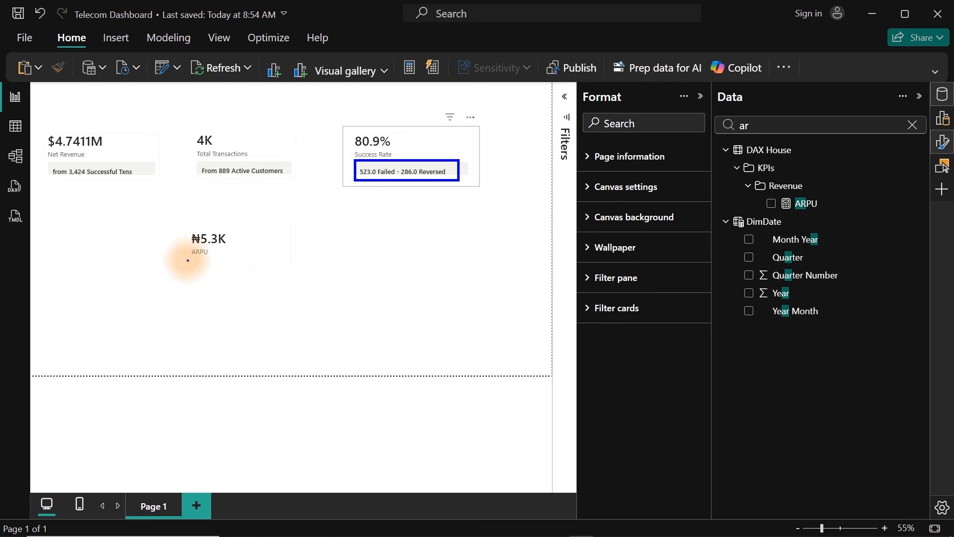
{"action": "left_click_drag", "start_coordinate": [188, 260], "coordinate": [266, 271]}
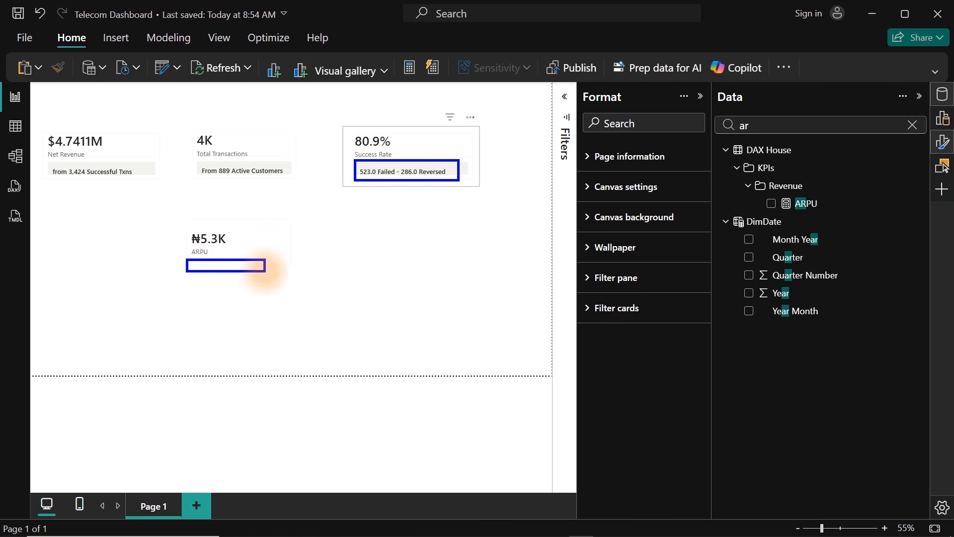
{"action": "key", "text": "Escape"}
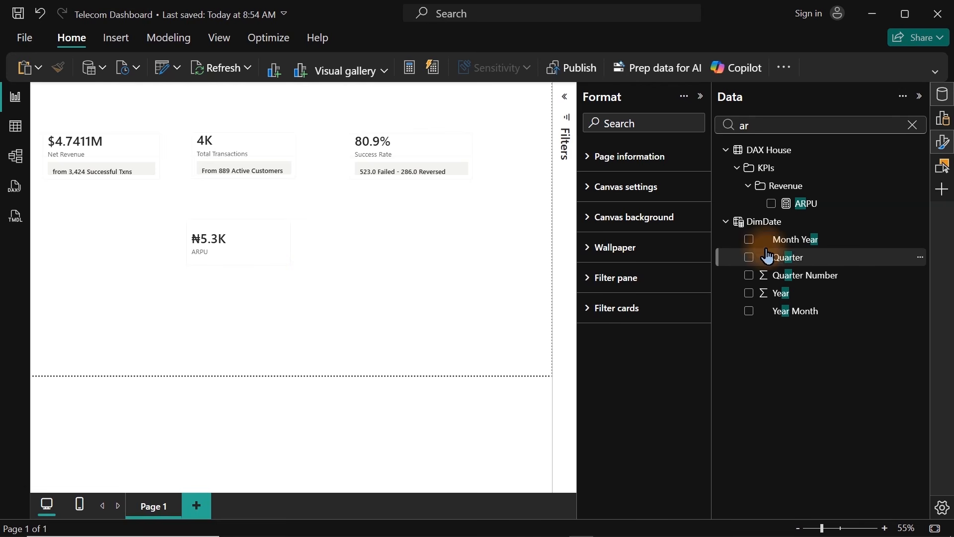
Step: Create a new measure in the Revenue folder defined as Avg = "Avg Revenue / Customer"
{"action": "right_click", "coordinate": [794, 206]}
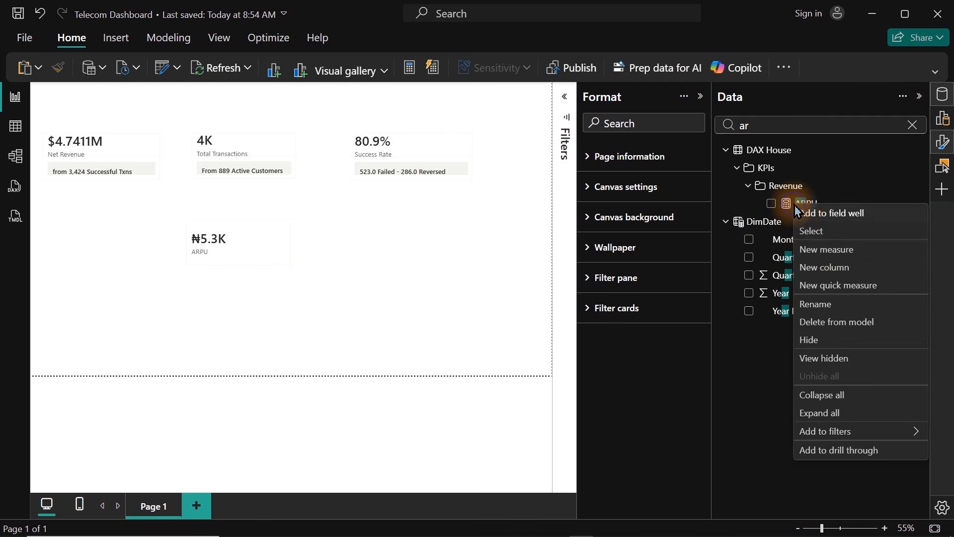
{"action": "left_click", "coordinate": [824, 253]}
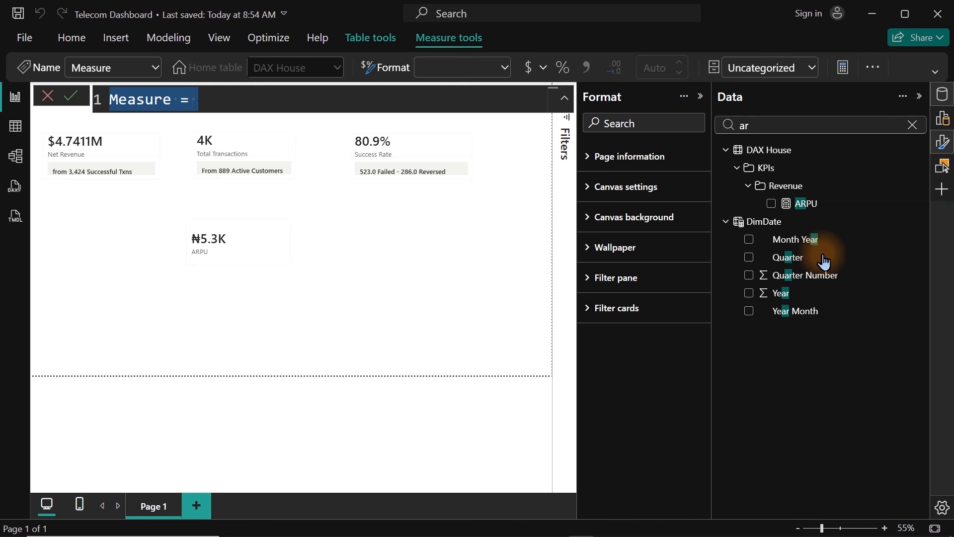
{"action": "type", "text": "A"}
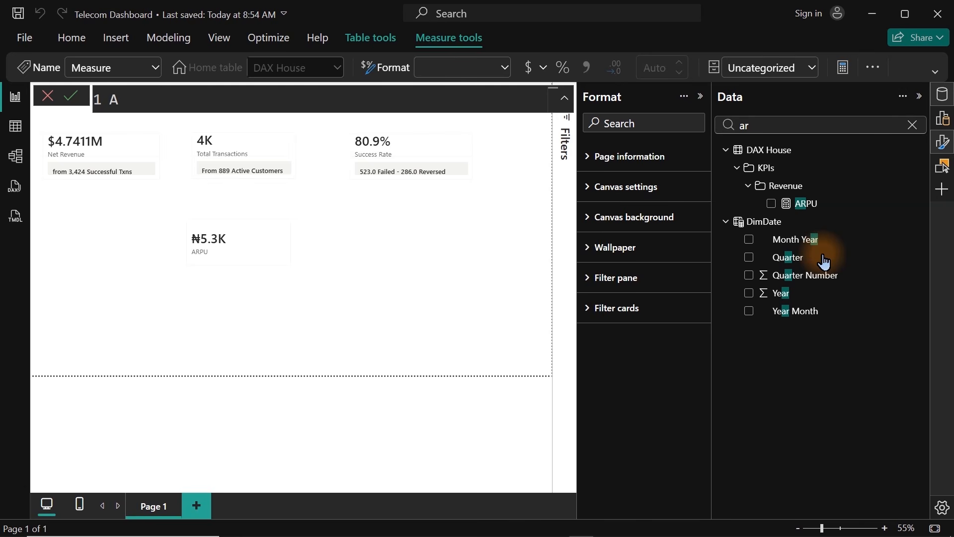
{"action": "type", "text": "vg = \"Avg R"}
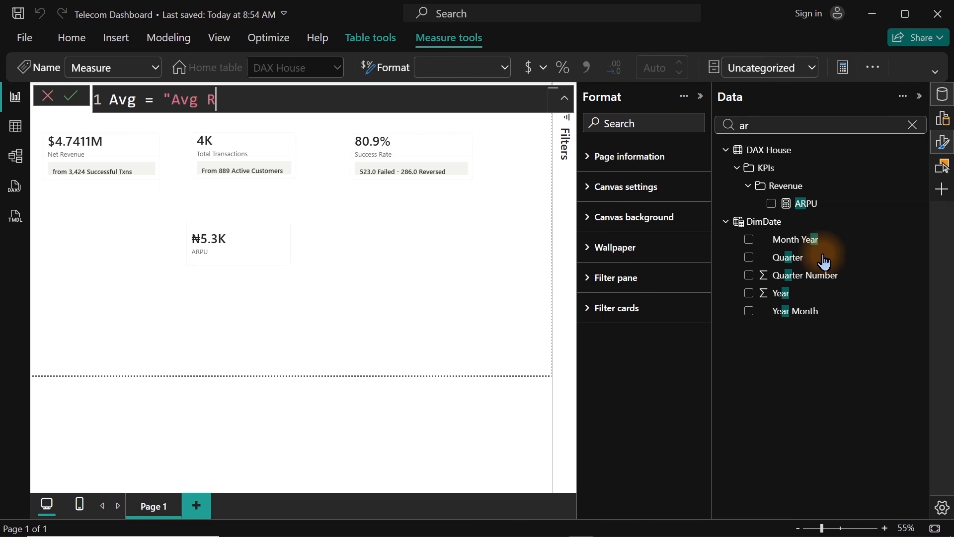
{"action": "type", "text": "evenue / C"}
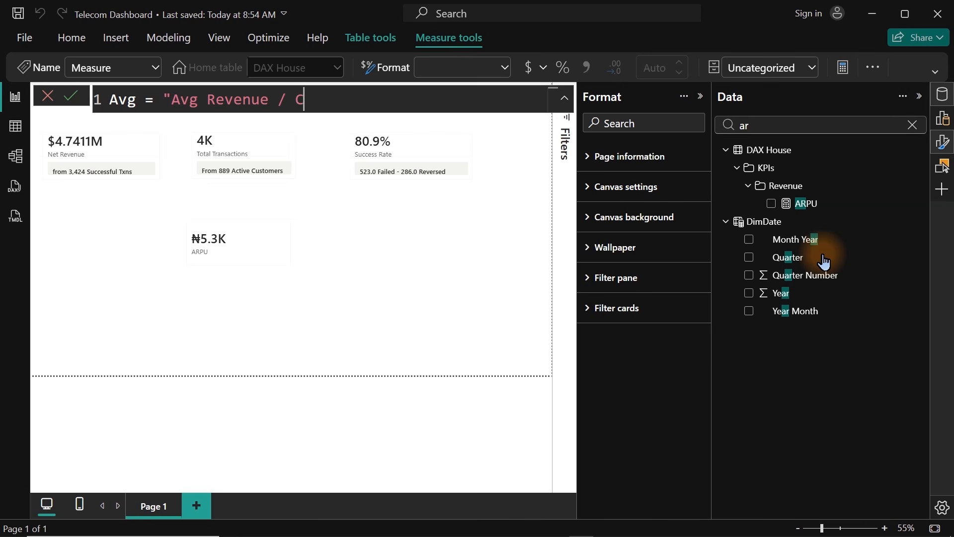
{"action": "type", "text": "ustomer"}
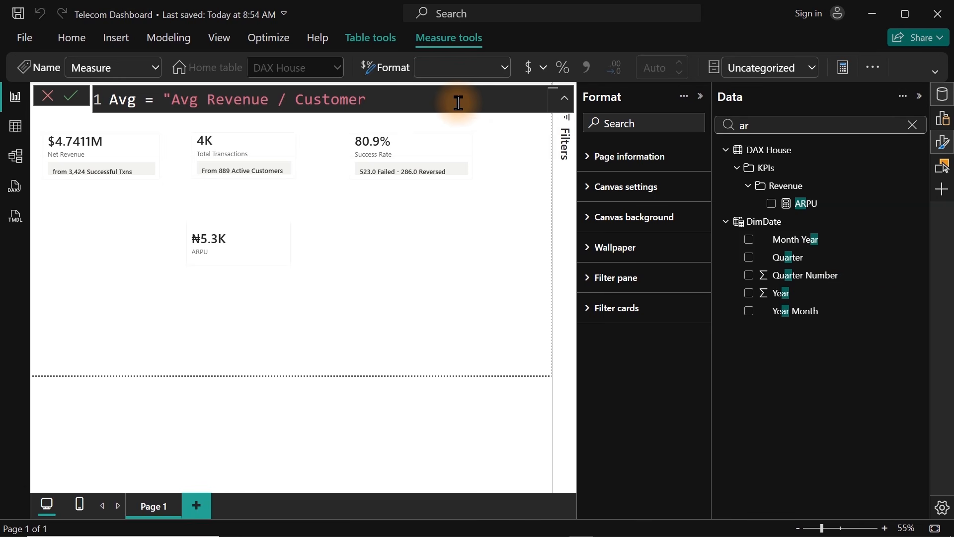
{"action": "type", "text": "\""}
{"action": "key", "text": "Return"}
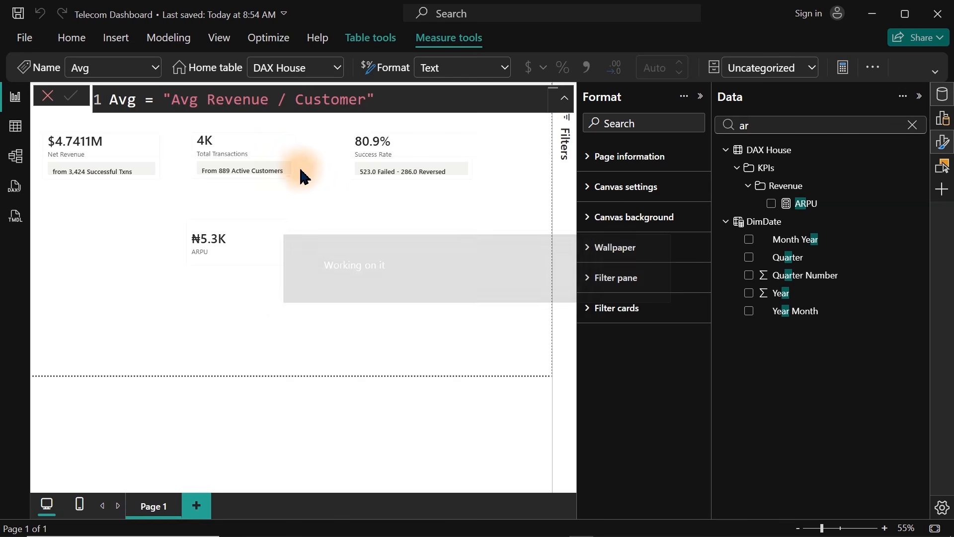
Step: Find the Avg measure in the data fields and add it as a reference label on the ARPU card
{"action": "left_click", "coordinate": [217, 264]}
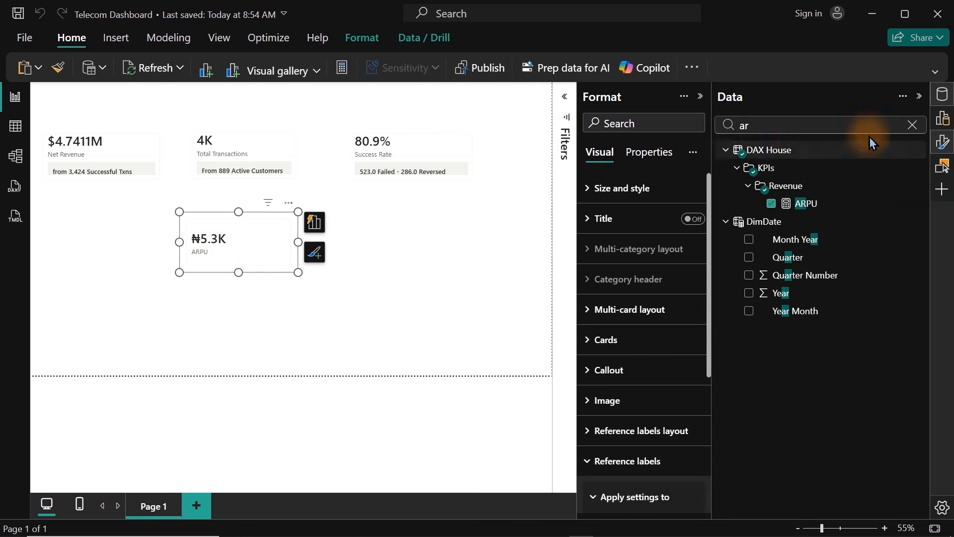
{"action": "left_click", "coordinate": [838, 122]}
{"action": "key", "text": "BackSpace"}
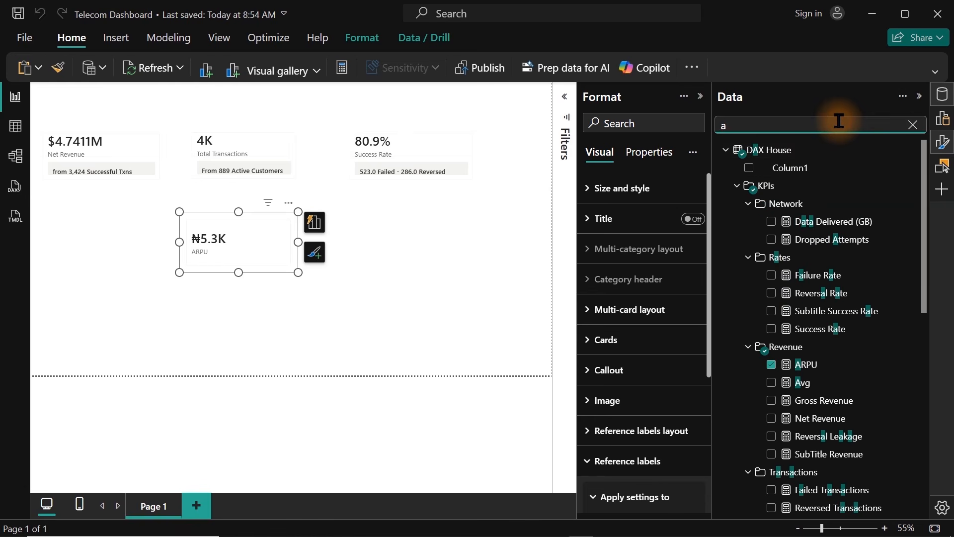
{"action": "type", "text": "vg"}
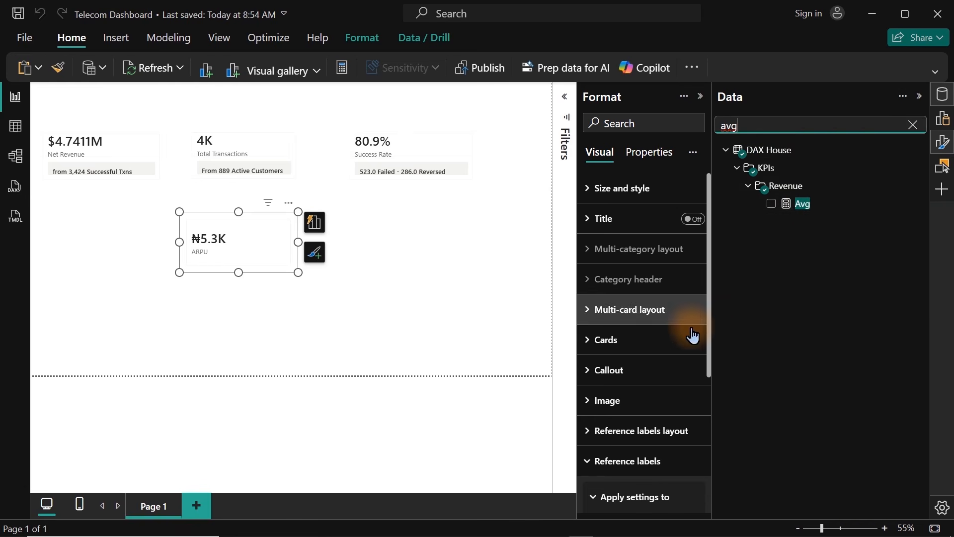
{"action": "left_click_drag", "start_coordinate": [711, 334], "coordinate": [709, 447]}
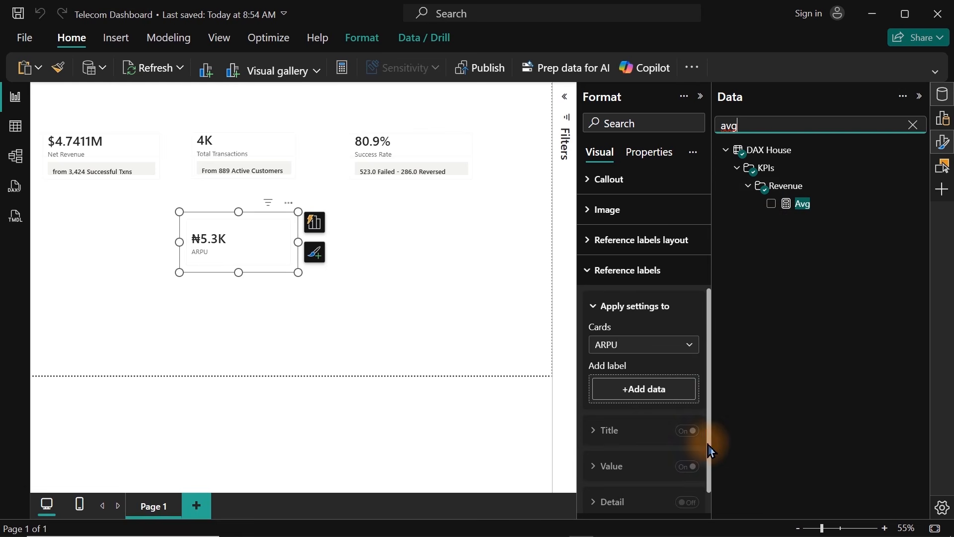
{"action": "left_click_drag", "start_coordinate": [814, 207], "coordinate": [653, 396]}
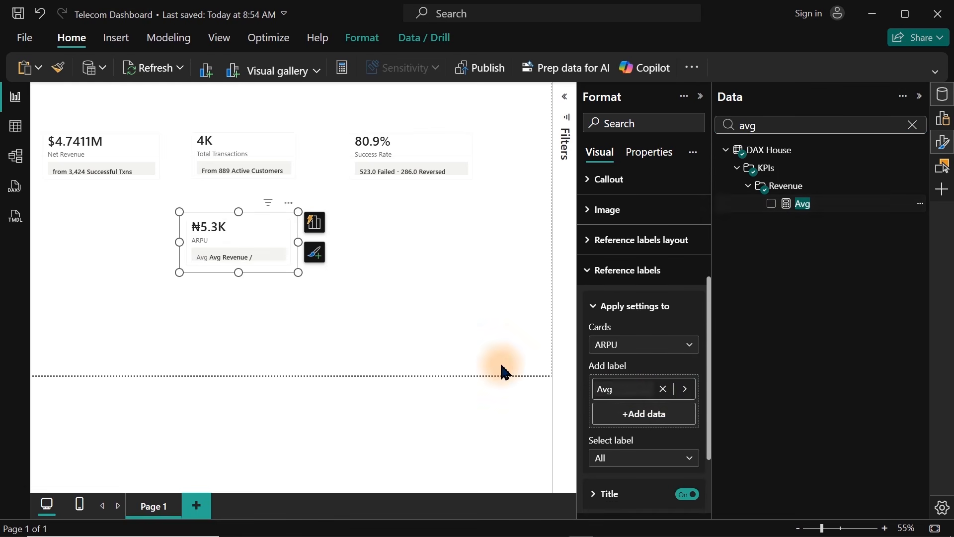
Step: Widen the ARPU card to fit its full reference label and turn off the reference label's title
{"action": "left_click_drag", "start_coordinate": [298, 242], "coordinate": [325, 246]}
{"action": "left_click_drag", "start_coordinate": [710, 378], "coordinate": [692, 436]}
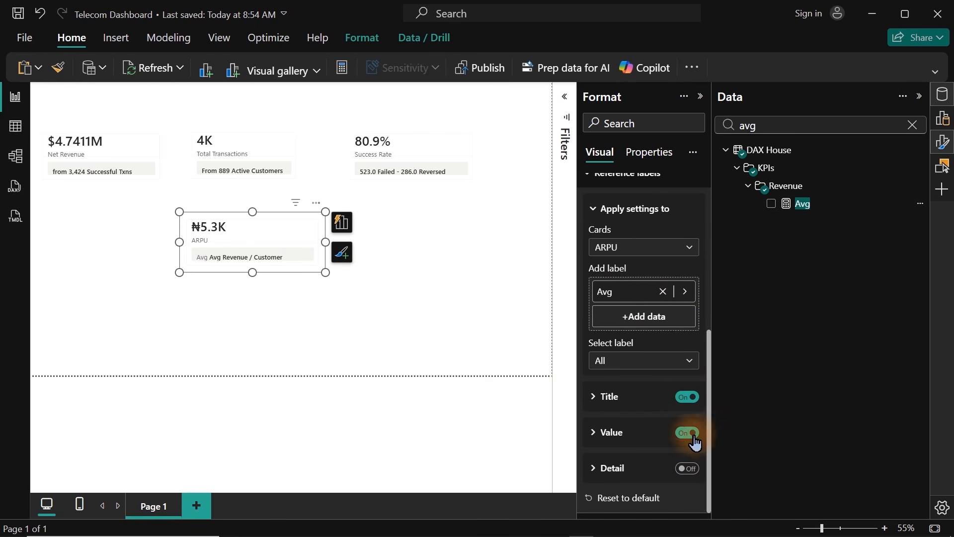
{"action": "left_click", "coordinate": [681, 397]}
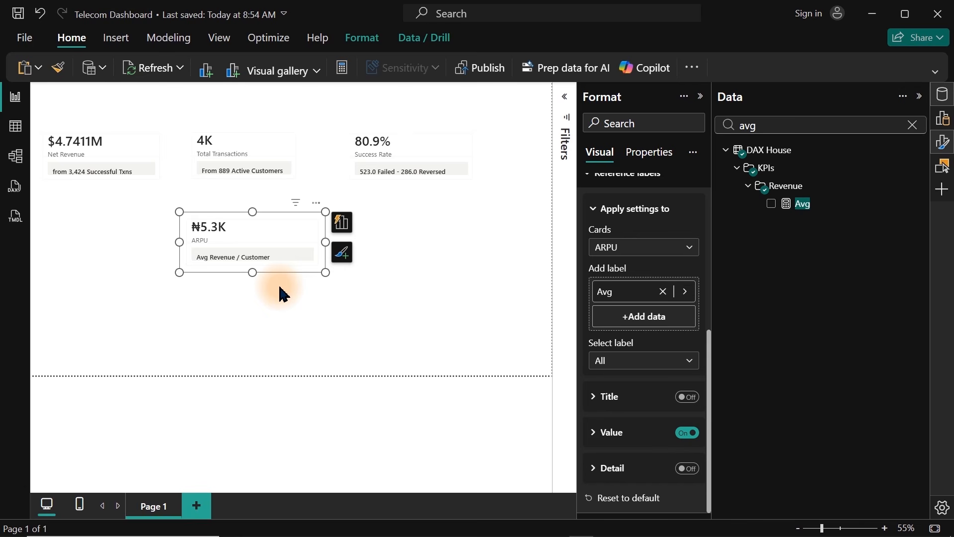
Step: Duplicate the ARPU card and place the copy below the Success Rate card, to the right of the original
{"action": "key", "text": "ctrl+c"}
{"action": "key", "text": "ctrl+v"}
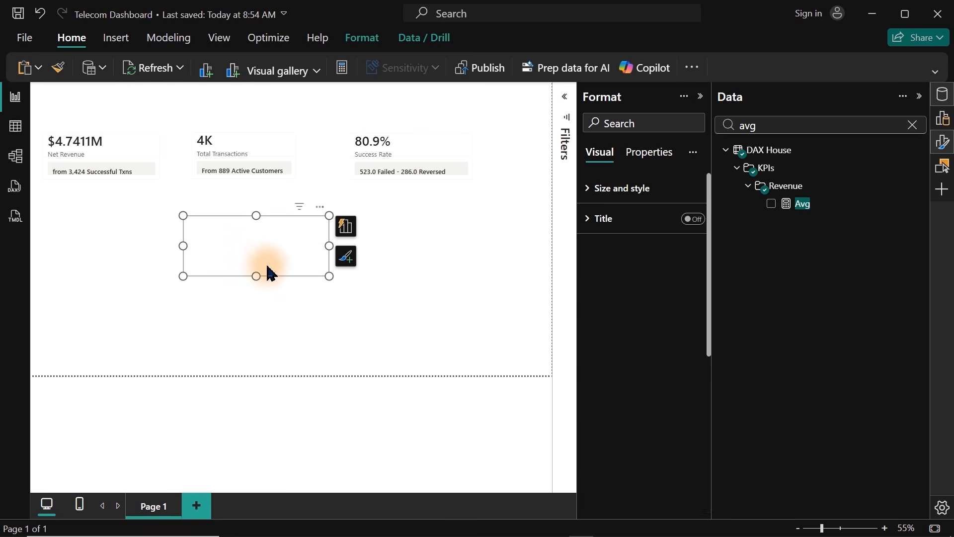
{"action": "left_click_drag", "start_coordinate": [266, 271], "coordinate": [428, 284]}
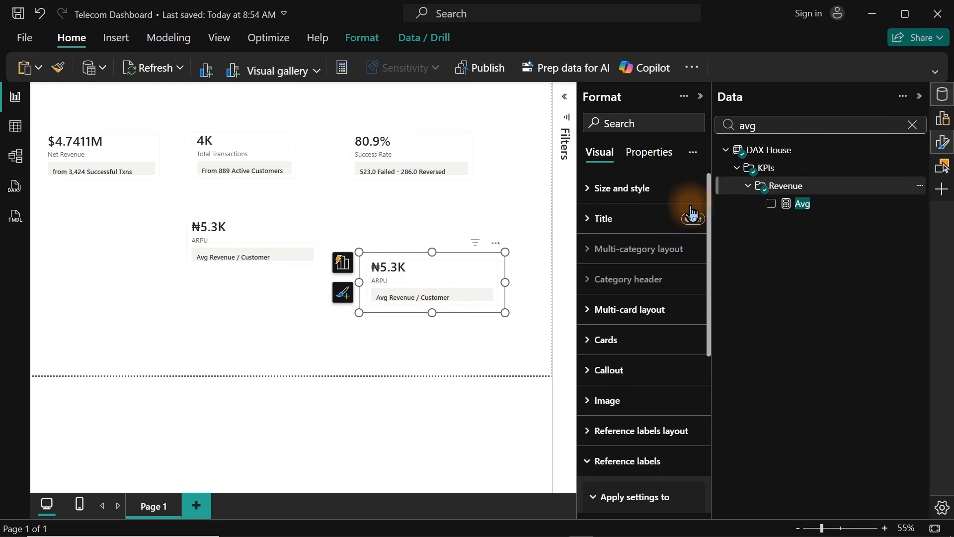
Step: Replace the ARPU value on the duplicated card with the Data Delivered (GB) measure
{"action": "left_click", "coordinate": [343, 265]}
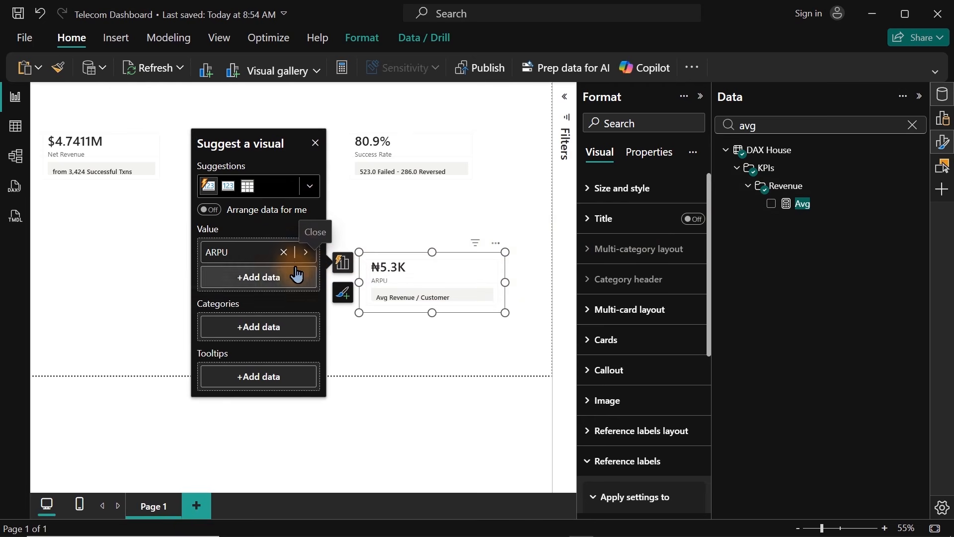
{"action": "left_click", "coordinate": [284, 254]}
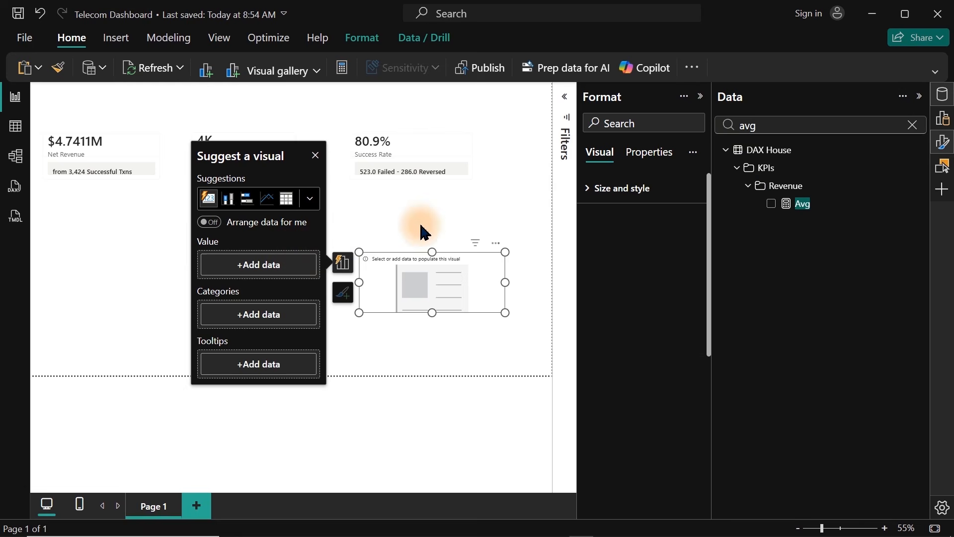
{"action": "left_click", "coordinate": [825, 119]}
{"action": "key", "text": "ctrl+a"}
{"action": "type", "text": "Data"}
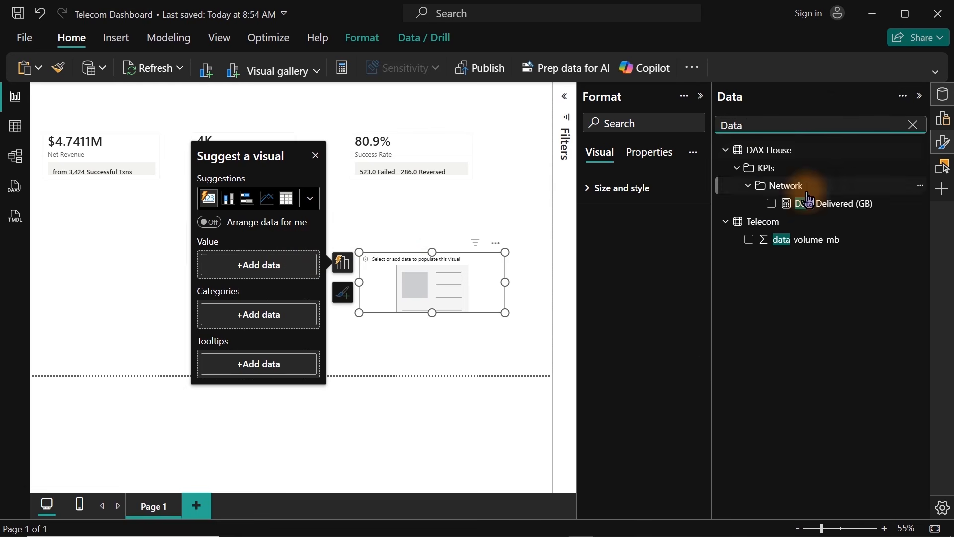
{"action": "left_click", "coordinate": [771, 205]}
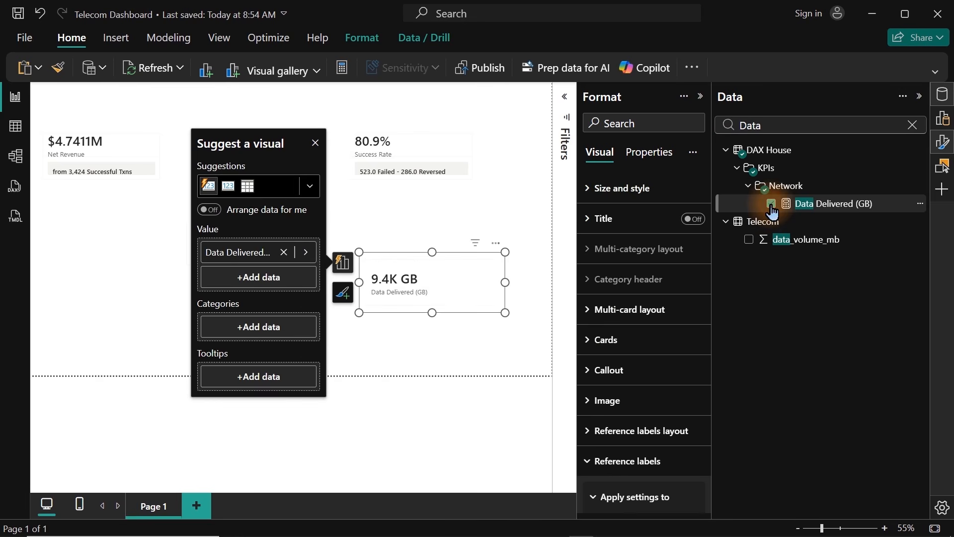
Step: Break the Data Delivered (GB) formula onto separate lines for DIVIDE, CALCULATE, SUM, the status filter, 1024 and the closing brackets
{"action": "left_click", "coordinate": [816, 207]}
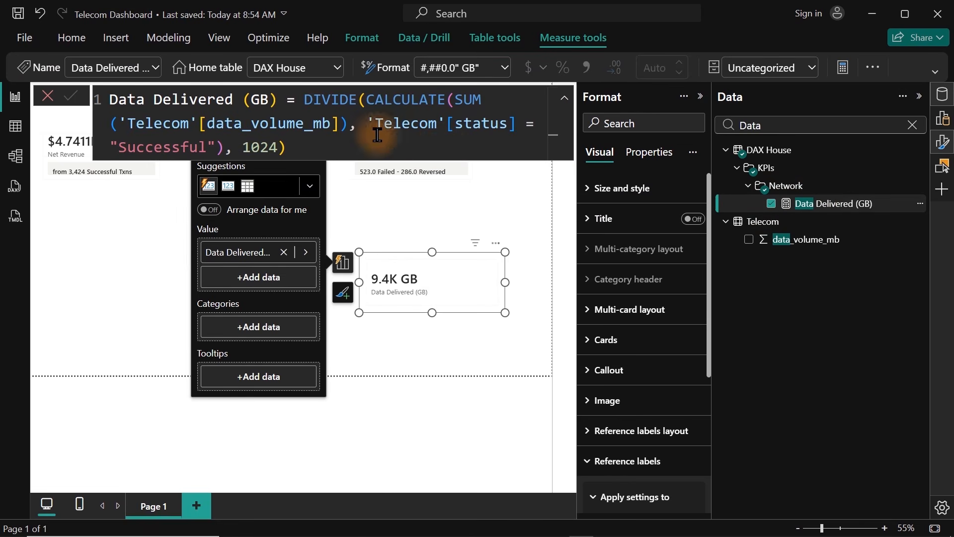
{"action": "left_click", "coordinate": [305, 101]}
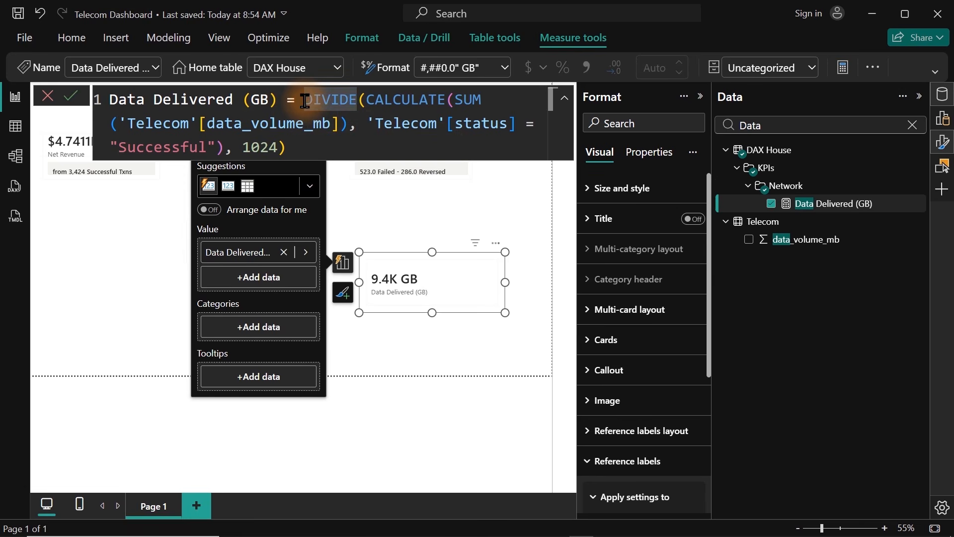
{"action": "key", "text": "shift+Return"}
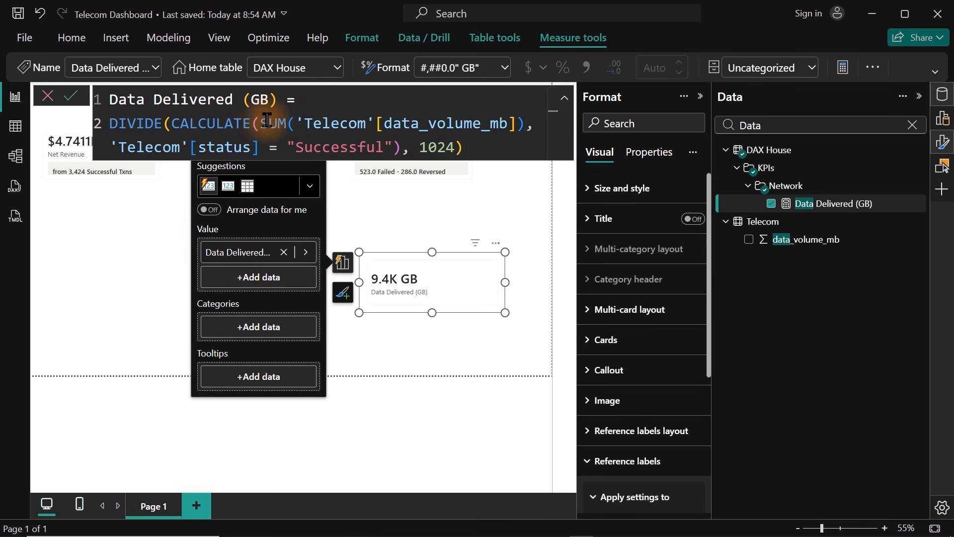
{"action": "left_click", "coordinate": [172, 122]}
{"action": "key", "text": "shift+Return"}
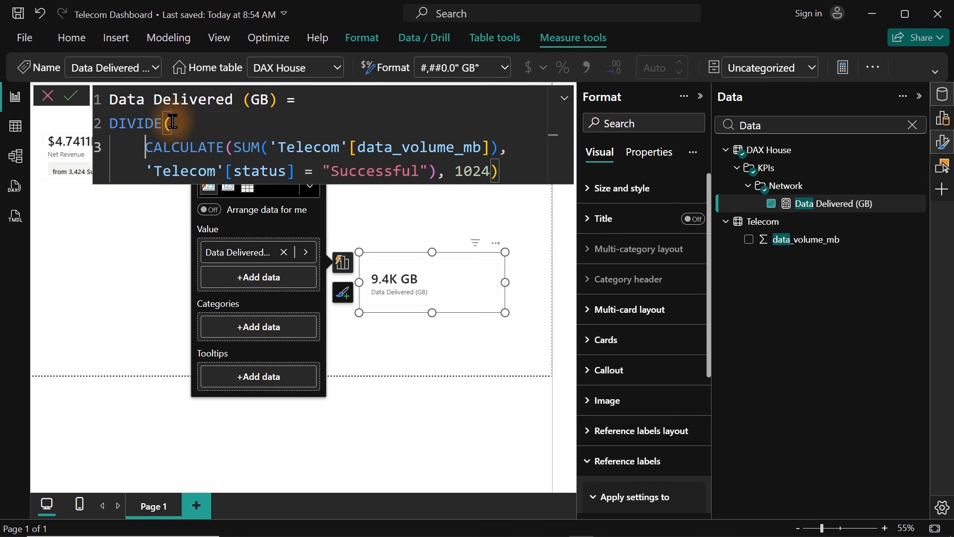
{"action": "left_click", "coordinate": [234, 142]}
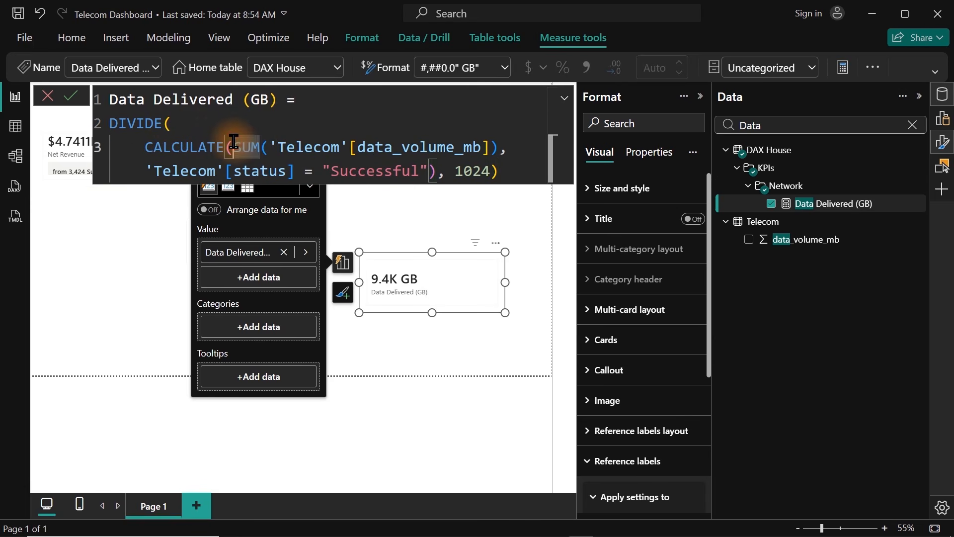
{"action": "key", "text": "shift+Return"}
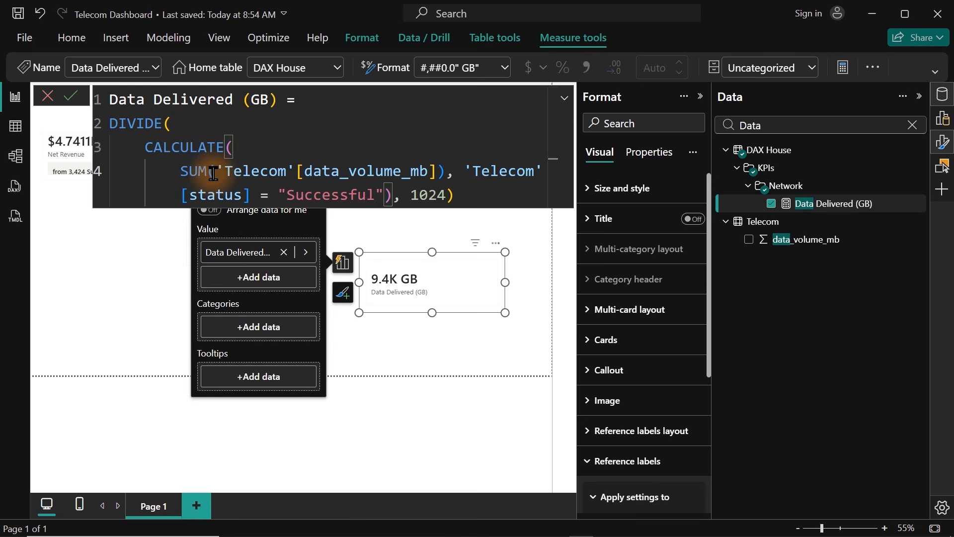
{"action": "left_click", "coordinate": [456, 174]}
{"action": "key", "text": "shift+Return"}
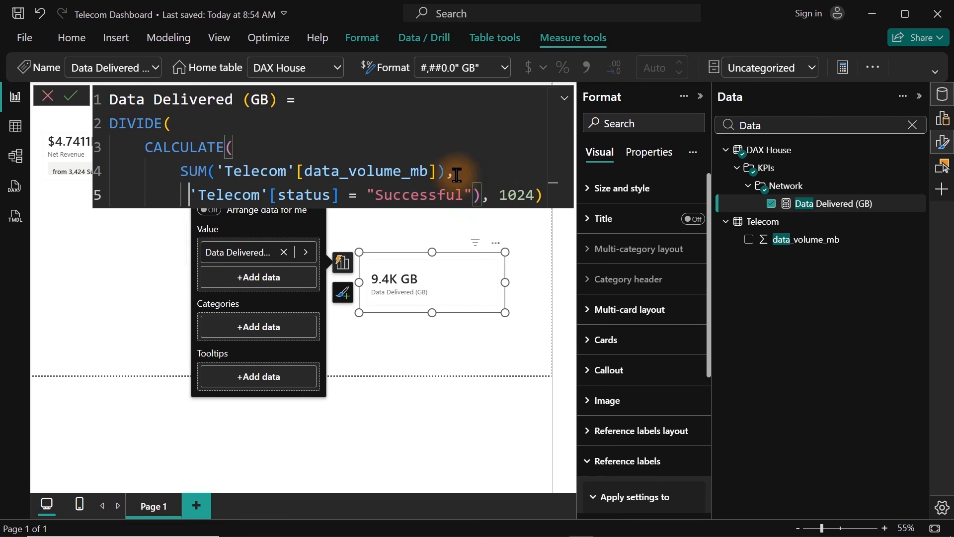
{"action": "key", "text": "BackSpace"}
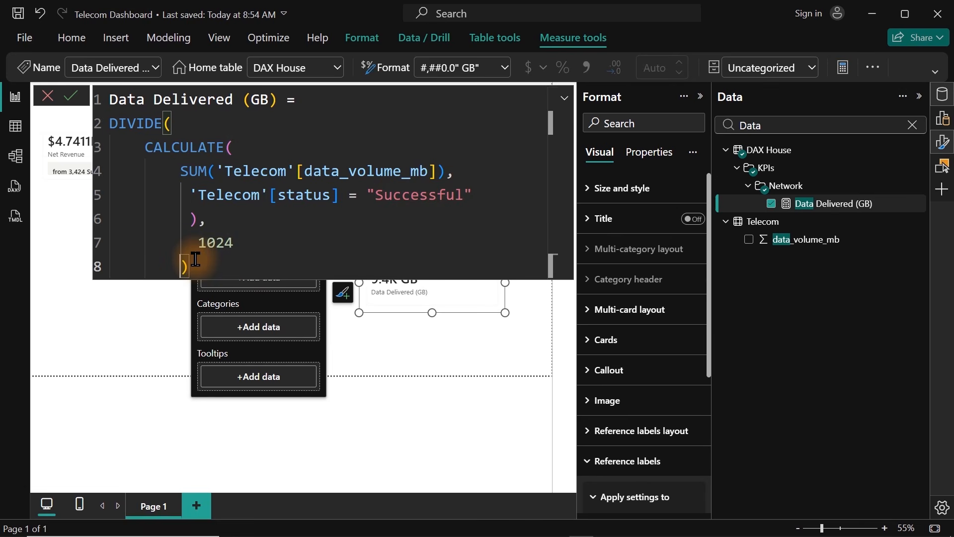
Step: Indent the whole DIVIDE expression one level under the measure name and commit the Data Delivered (GB) formula
{"action": "left_click_drag", "start_coordinate": [202, 259], "coordinate": [85, 127]}
{"action": "key", "text": "Tab"}
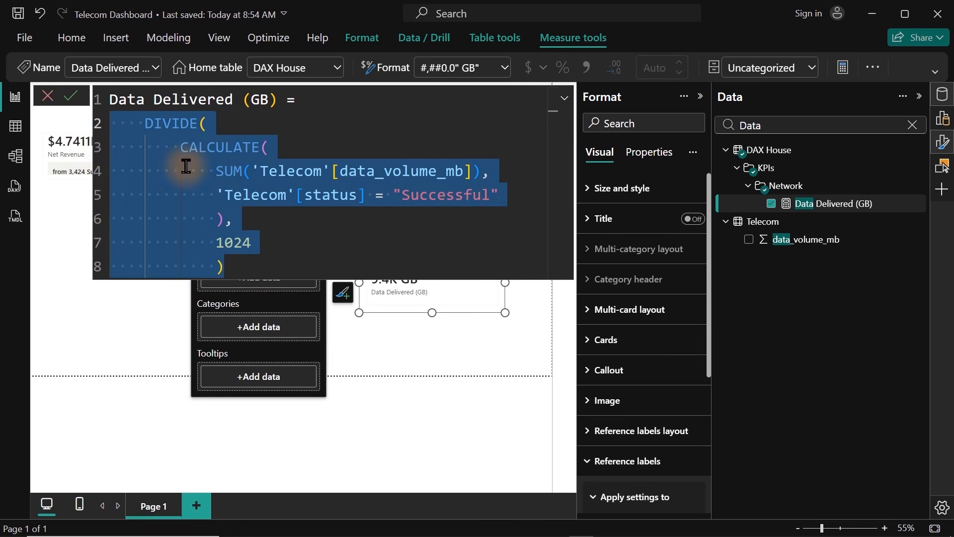
{"action": "left_click", "coordinate": [295, 229]}
{"action": "key", "text": "Return"}
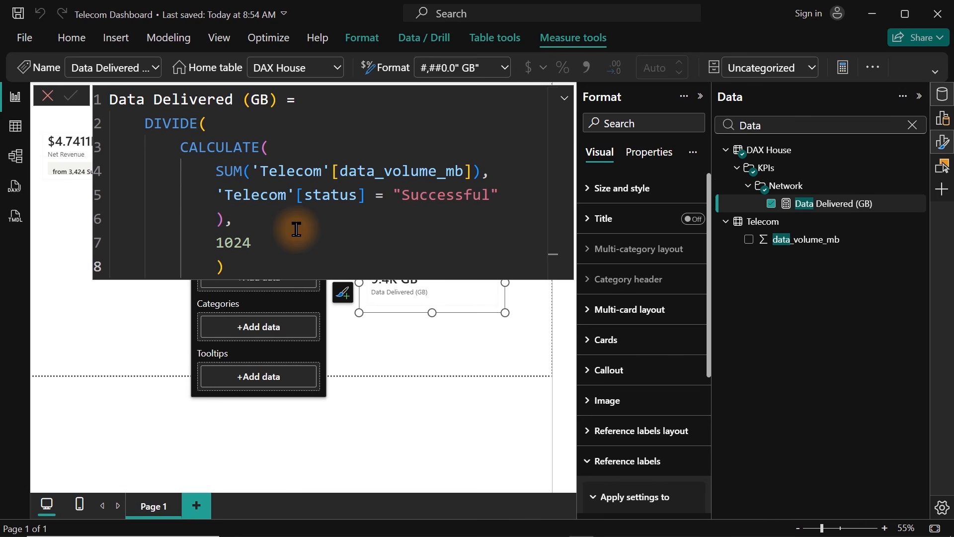
Step: Examine the Data Delivered (GB) formula: the data_volume_mb sum, the "Successful" status filter and the 1024 divisor
{"action": "left_click", "coordinate": [296, 229]}
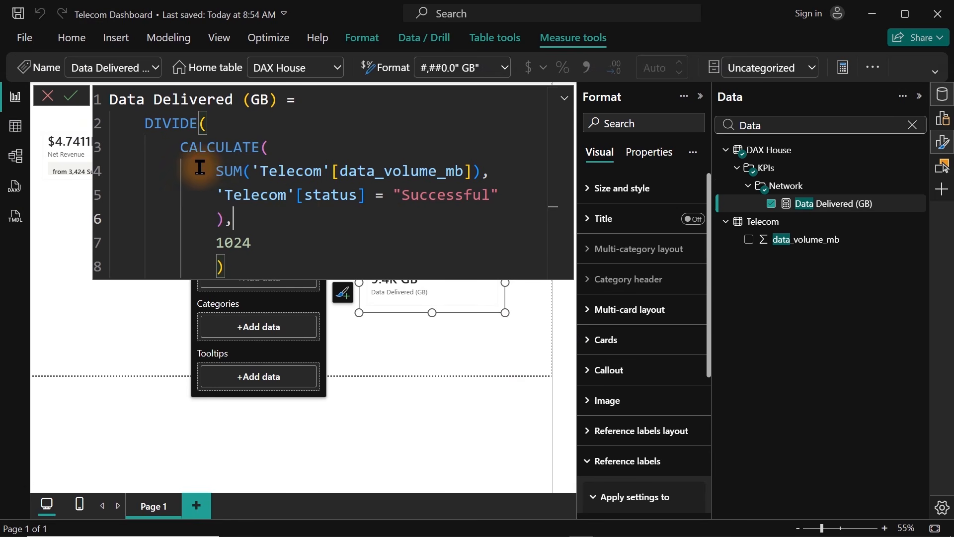
{"action": "left_click_drag", "start_coordinate": [199, 169], "coordinate": [475, 170]}
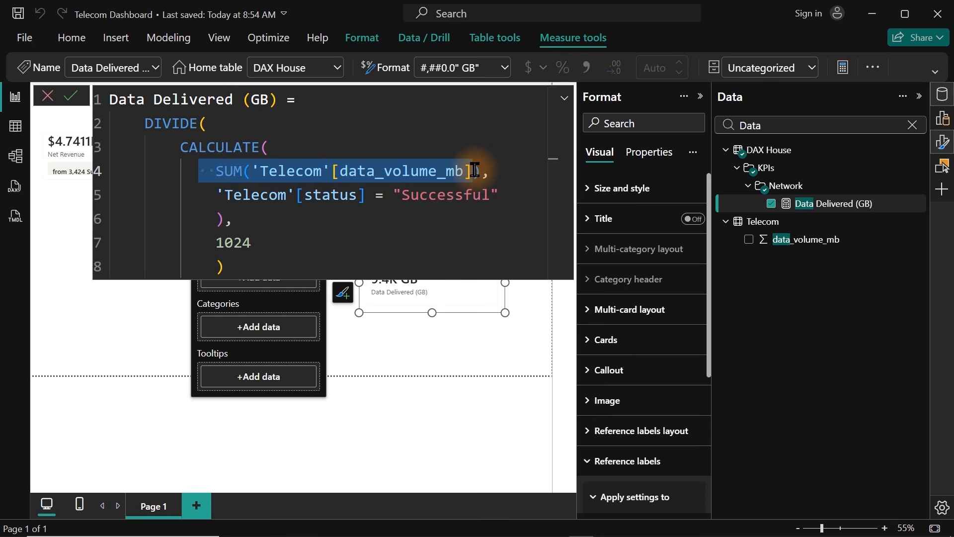
{"action": "left_click", "coordinate": [257, 249]}
{"action": "left_click_drag", "start_coordinate": [257, 248], "coordinate": [214, 247]}
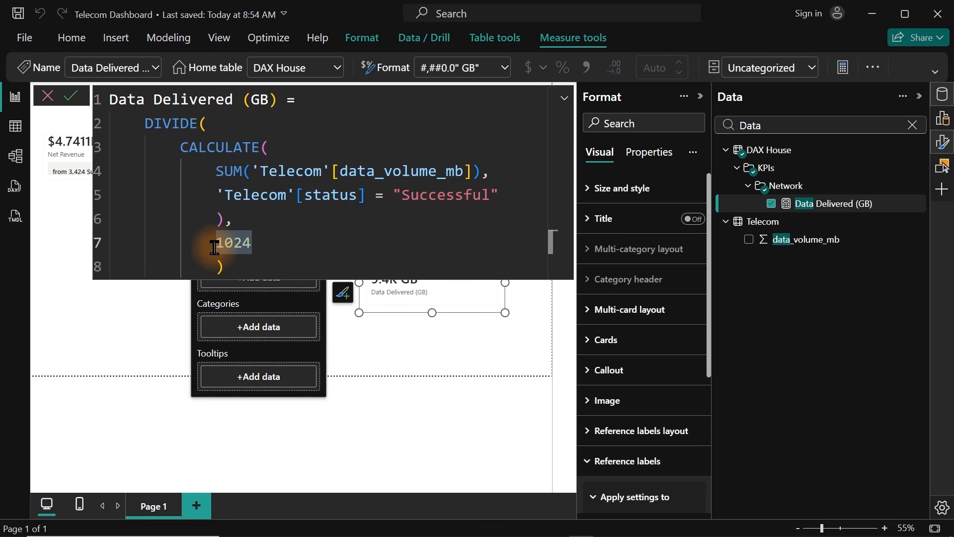
{"action": "left_click_drag", "start_coordinate": [198, 171], "coordinate": [484, 170]}
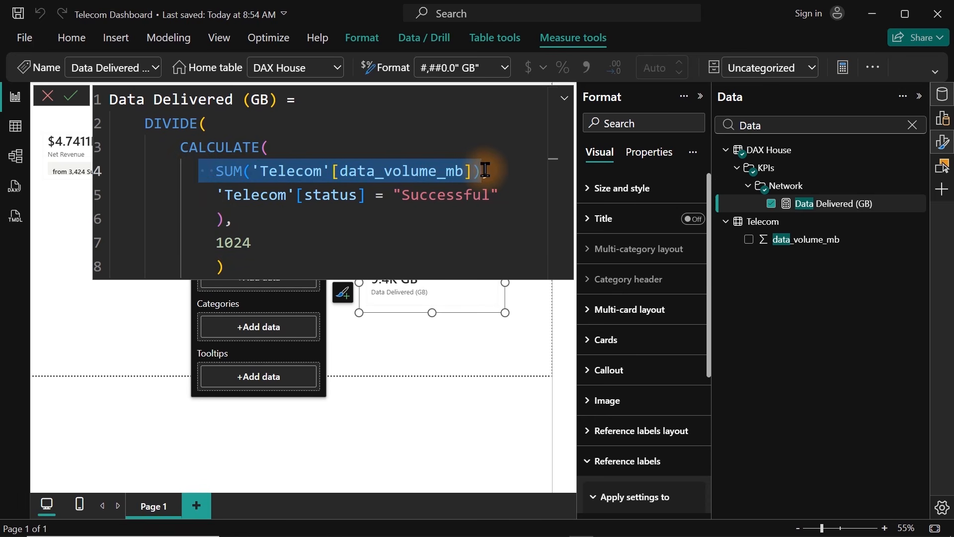
{"action": "left_click_drag", "start_coordinate": [499, 195], "coordinate": [217, 196]}
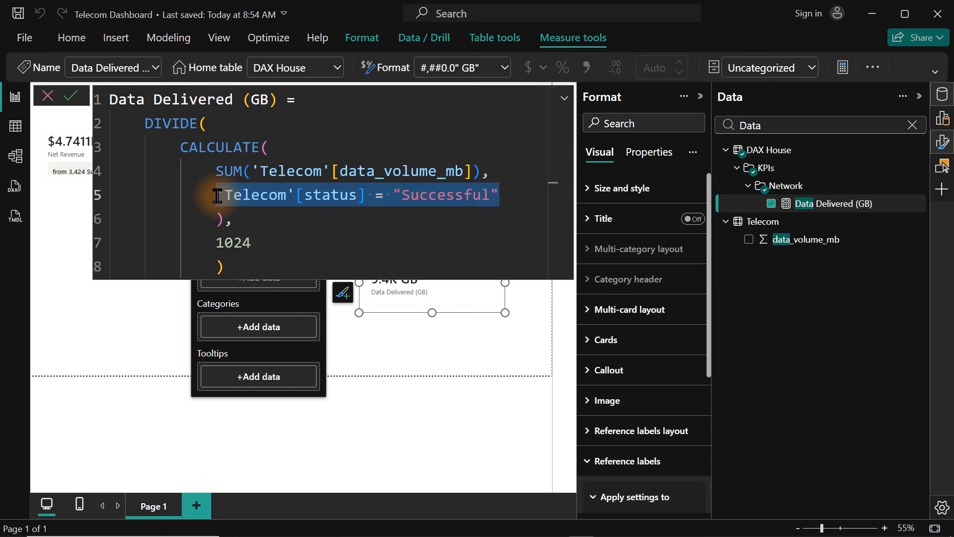
{"action": "left_click", "coordinate": [268, 239]}
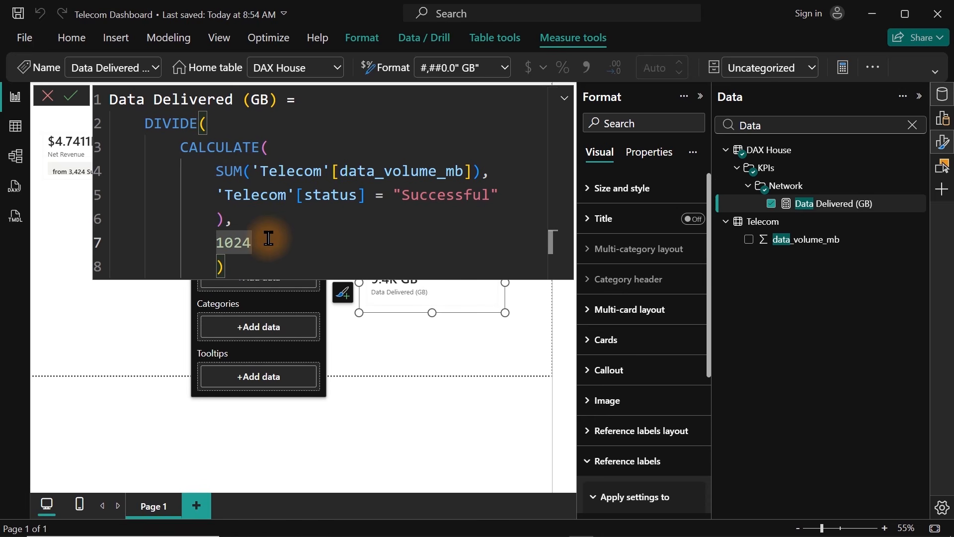
Step: Leave the formula and nudge the Data Delivered (GB) card slightly closer to the ARPU card
{"action": "left_click", "coordinate": [420, 353]}
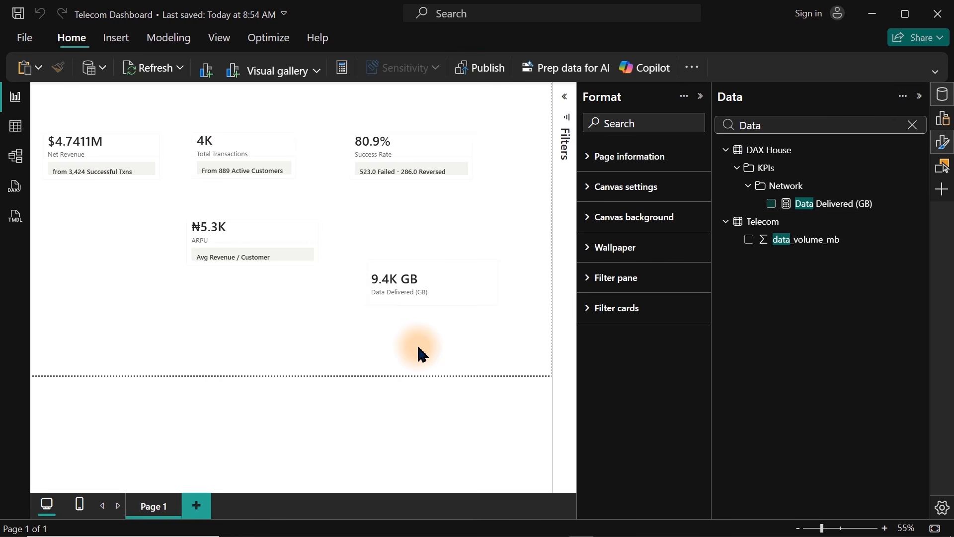
{"action": "left_click", "coordinate": [393, 284]}
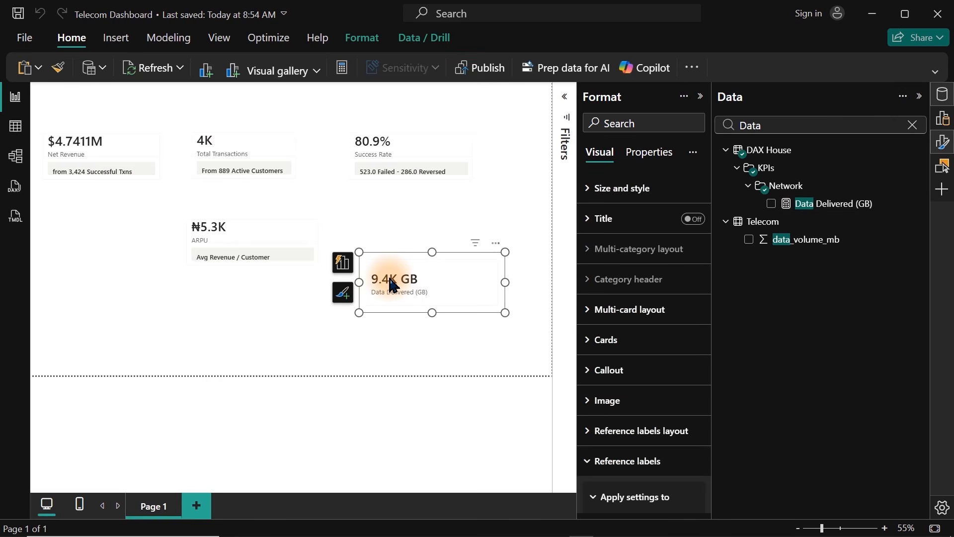
{"action": "left_click_drag", "start_coordinate": [393, 284], "coordinate": [382, 274]}
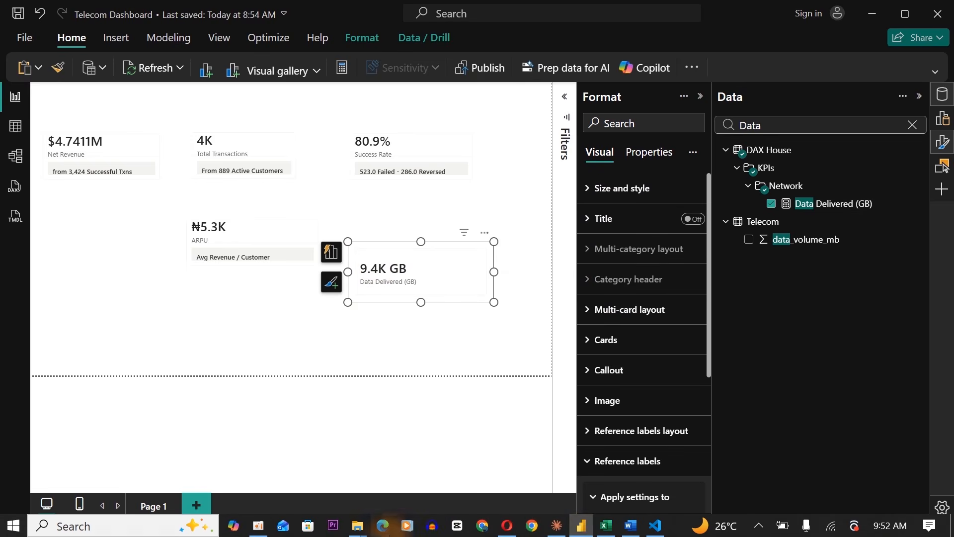
Step: Switch to the Excel transactions sheet and examine the data_volume_mb values against amount and status for failed transactions
{"action": "left_click", "coordinate": [605, 526]}
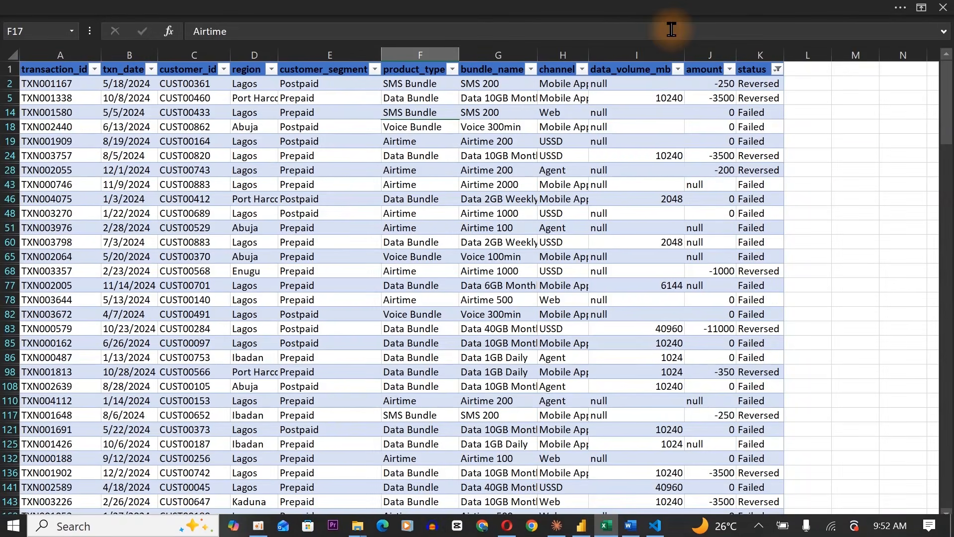
{"action": "left_click", "coordinate": [632, 55]}
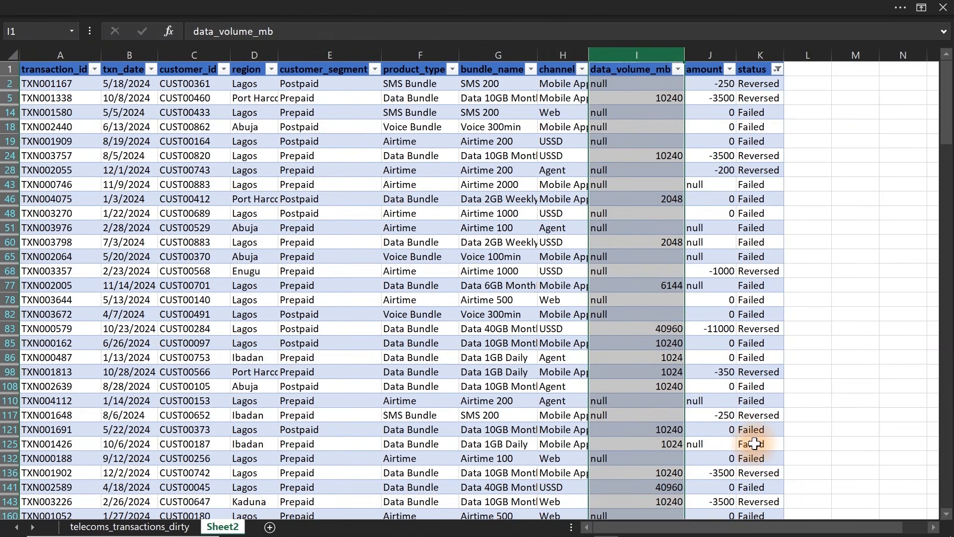
{"action": "left_click", "coordinate": [667, 431]}
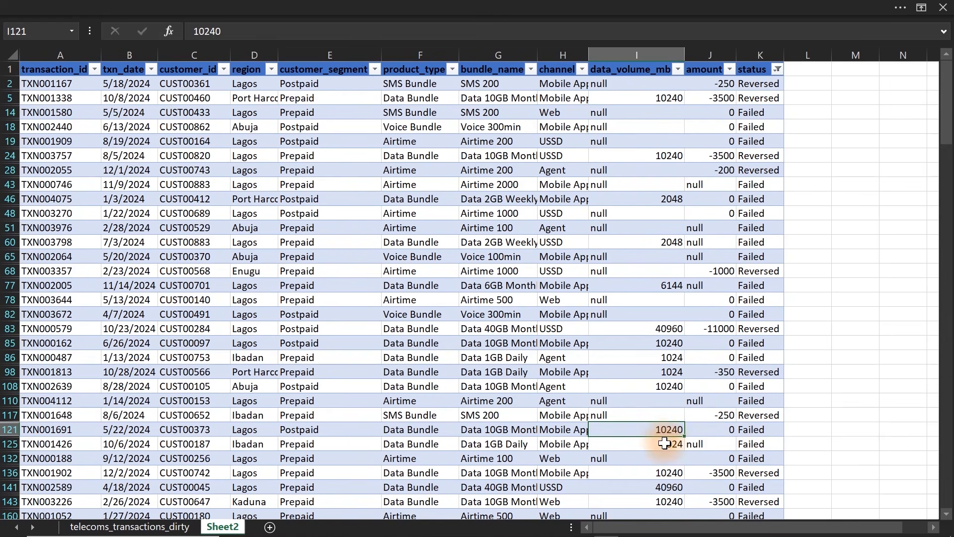
{"action": "left_click", "coordinate": [669, 442]}
{"action": "left_click_drag", "start_coordinate": [736, 432], "coordinate": [671, 450]}
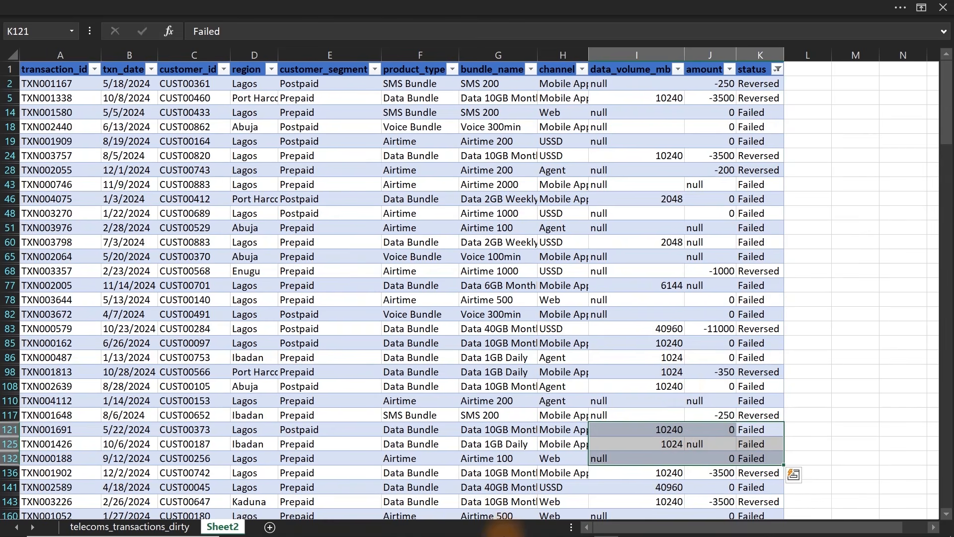
{"action": "mouse_move", "coordinate": [537, 530]}
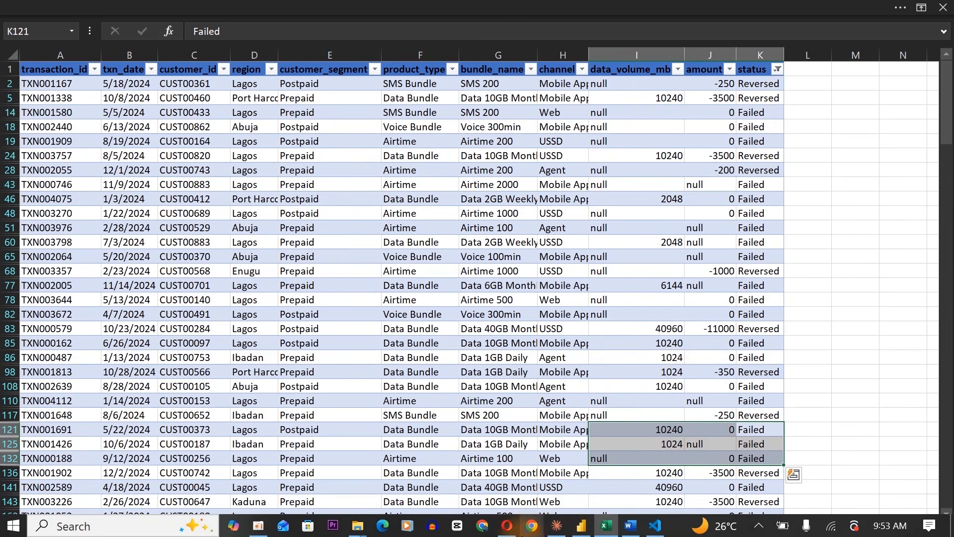
Step: Return to Power BI and move the Data Delivered (GB) card directly beside the ARPU card, aligned with its row
{"action": "left_click", "coordinate": [579, 528]}
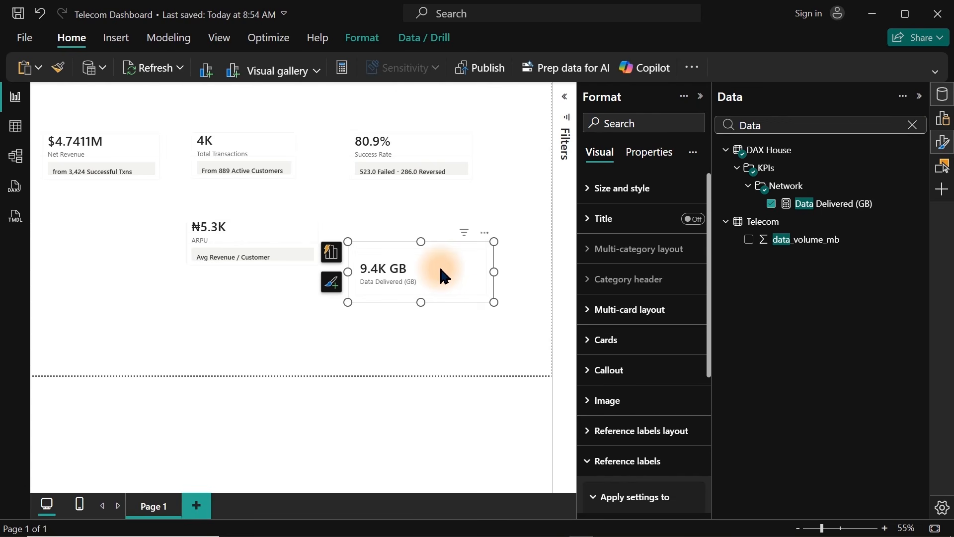
{"action": "left_click_drag", "start_coordinate": [444, 274], "coordinate": [422, 245]}
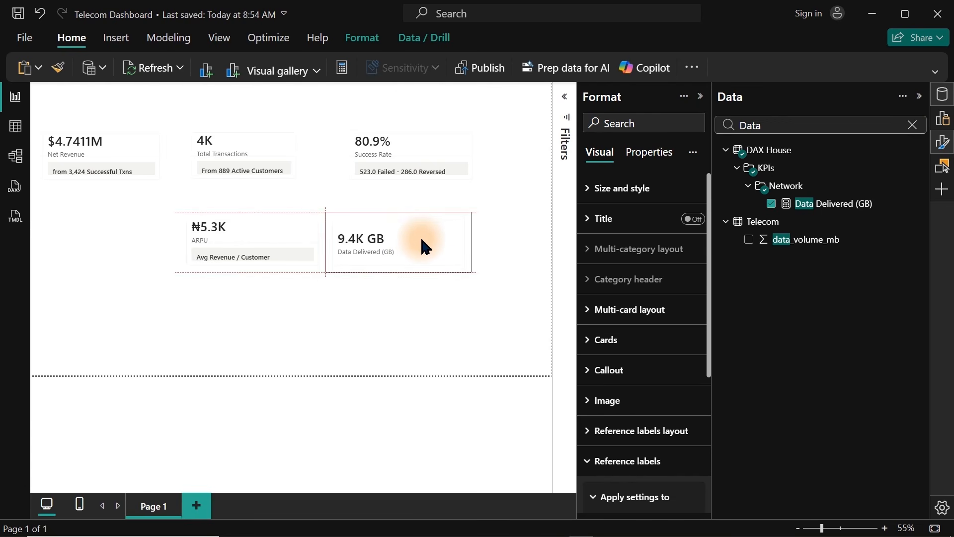
Step: Create a measure named Data Delivery in the Network folder that returns the text " Paid Data Bundles"
{"action": "right_click", "coordinate": [810, 208]}
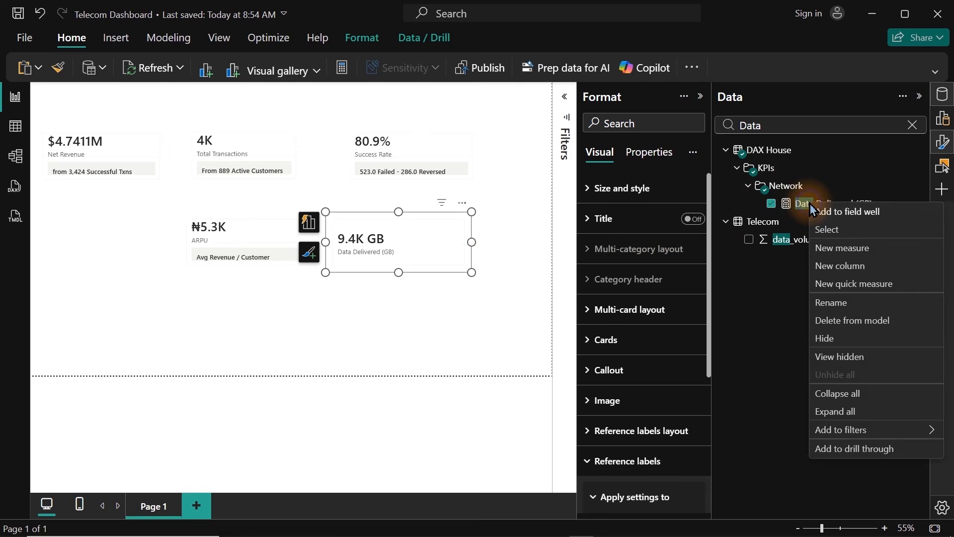
{"action": "left_click", "coordinate": [841, 251]}
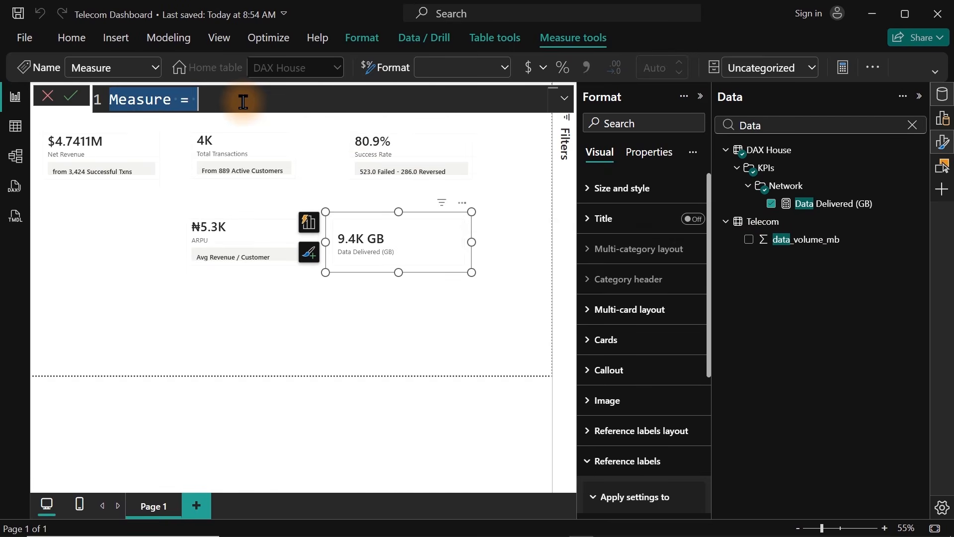
{"action": "type", "text": "D"}
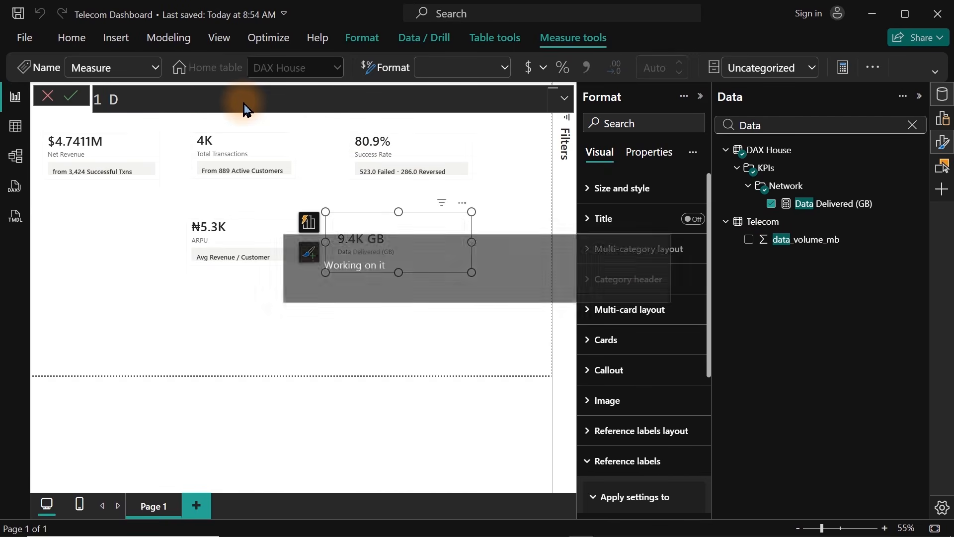
{"action": "type", "text": "ata Del"}
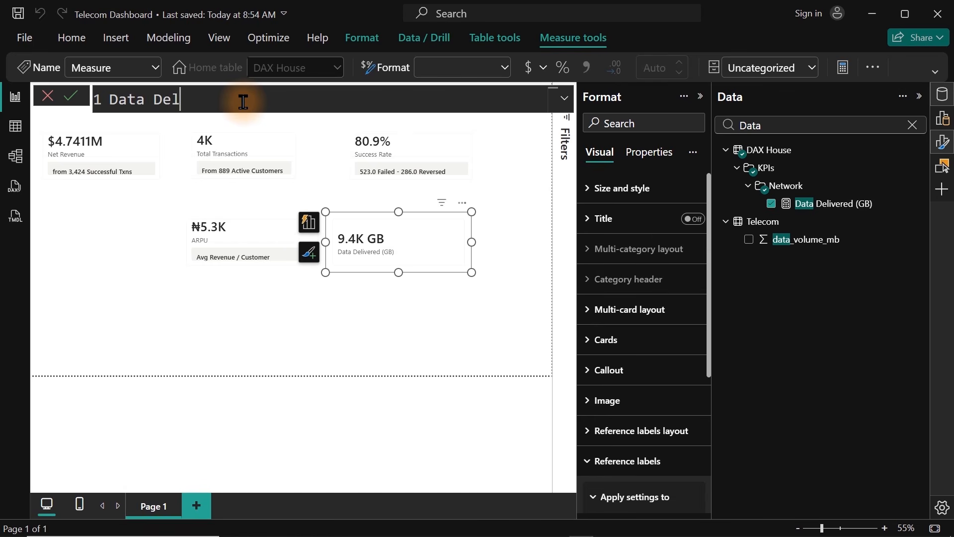
{"action": "type", "text": "ivery = \""}
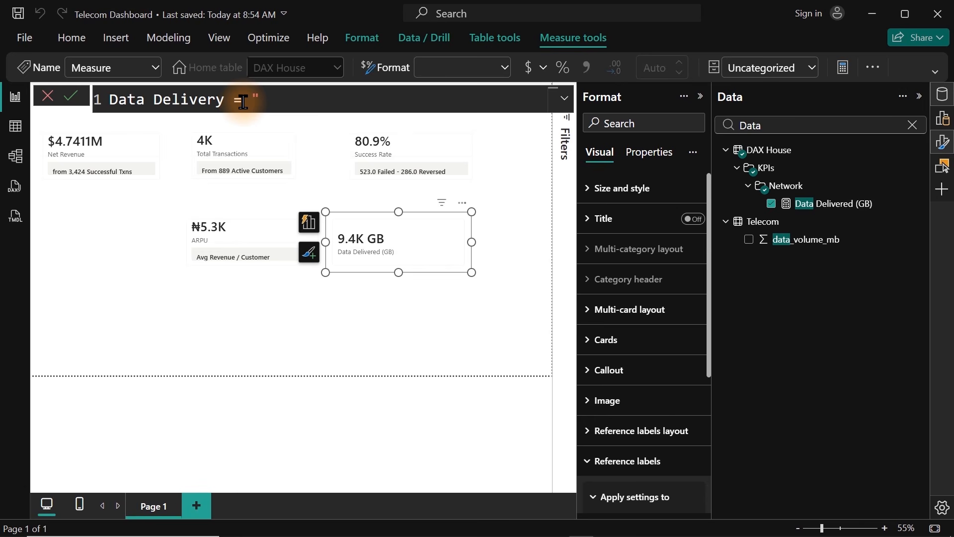
{"action": "type", "text": " Paide Data Bundles"}
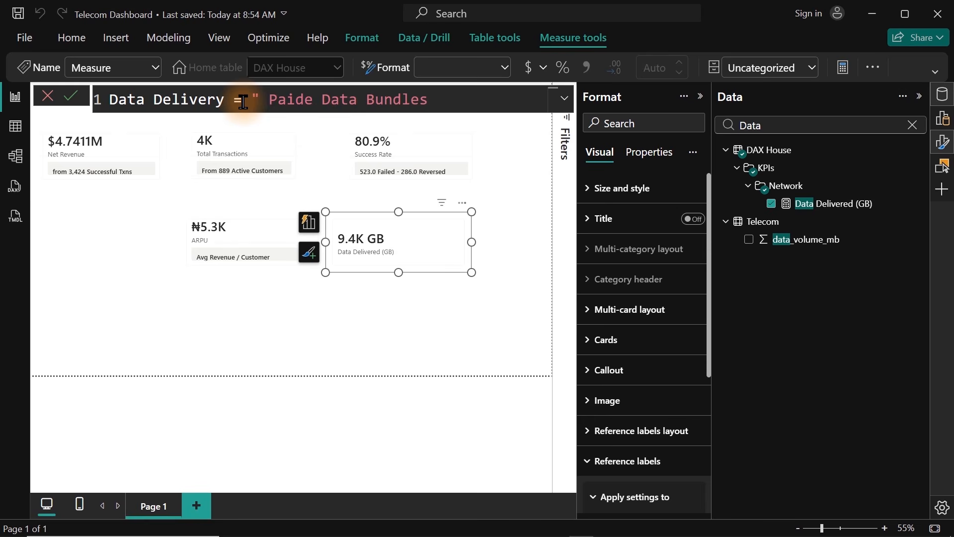
{"action": "type", "text": "\""}
{"action": "key", "text": "Return"}
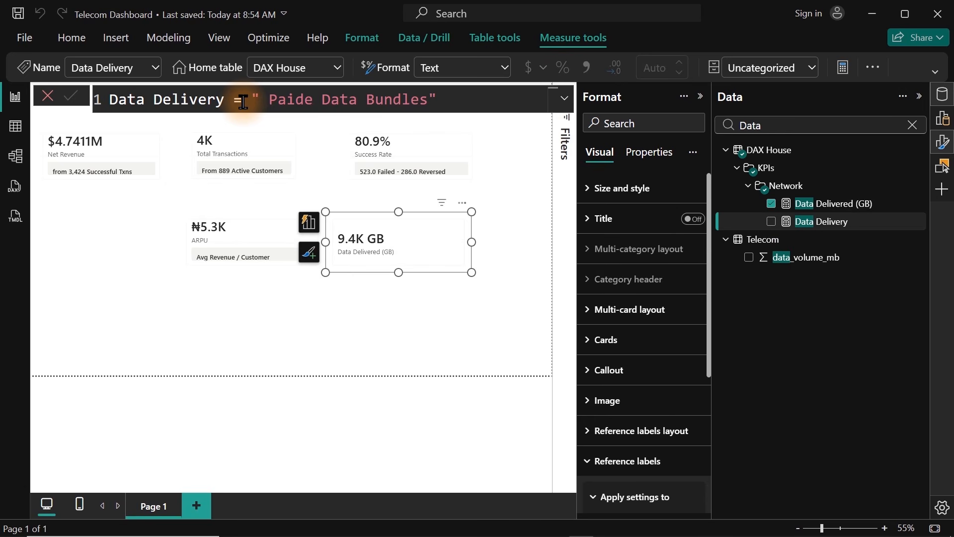
{"action": "double_click", "coordinate": [293, 99]}
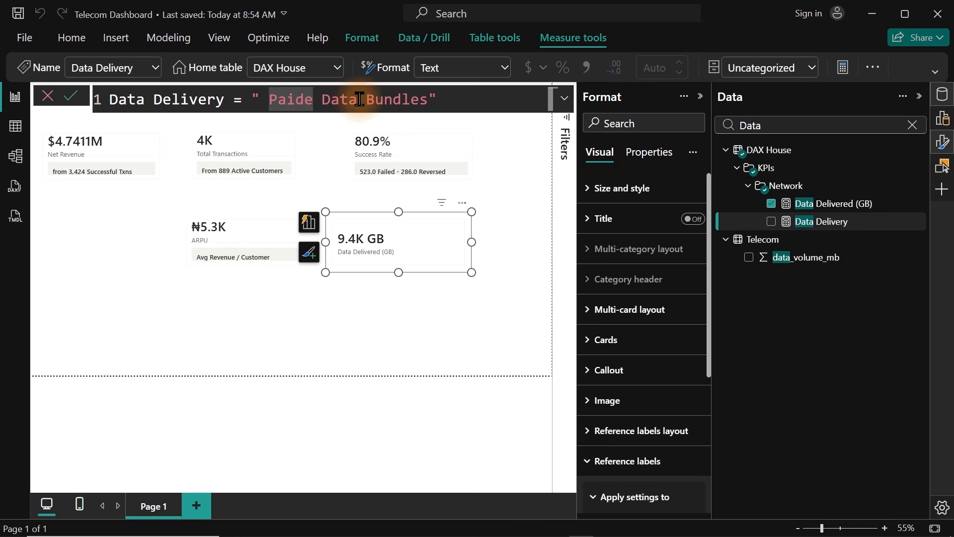
{"action": "type", "text": "Paid"}
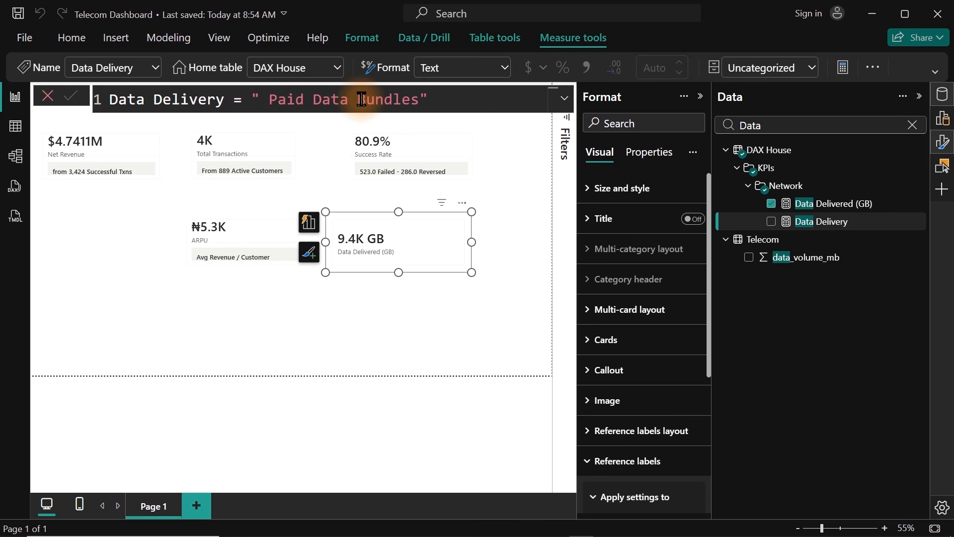
{"action": "key", "text": "Return"}
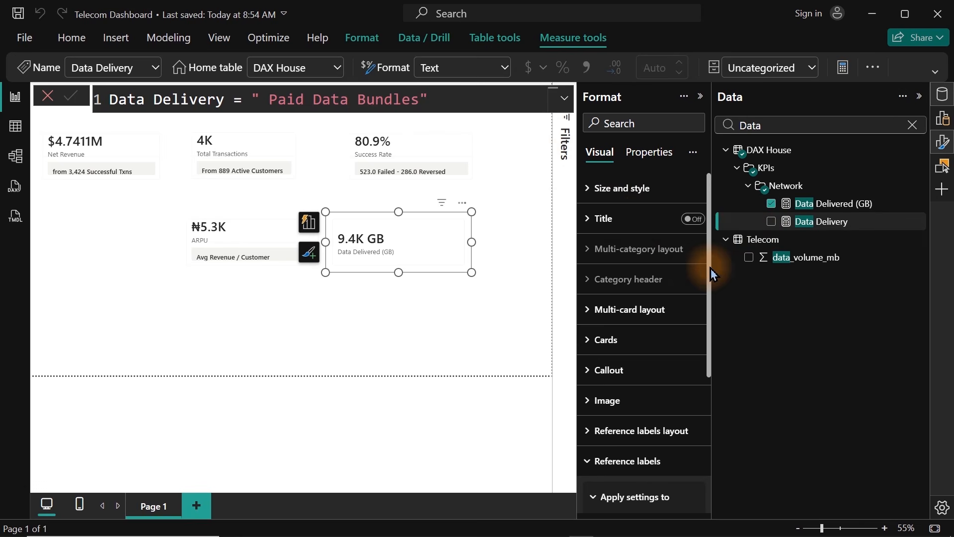
Step: Add the Data Delivery measure as a reference label on the Data Delivered (GB) card and turn off the label's title
{"action": "left_click_drag", "start_coordinate": [712, 272], "coordinate": [688, 426]}
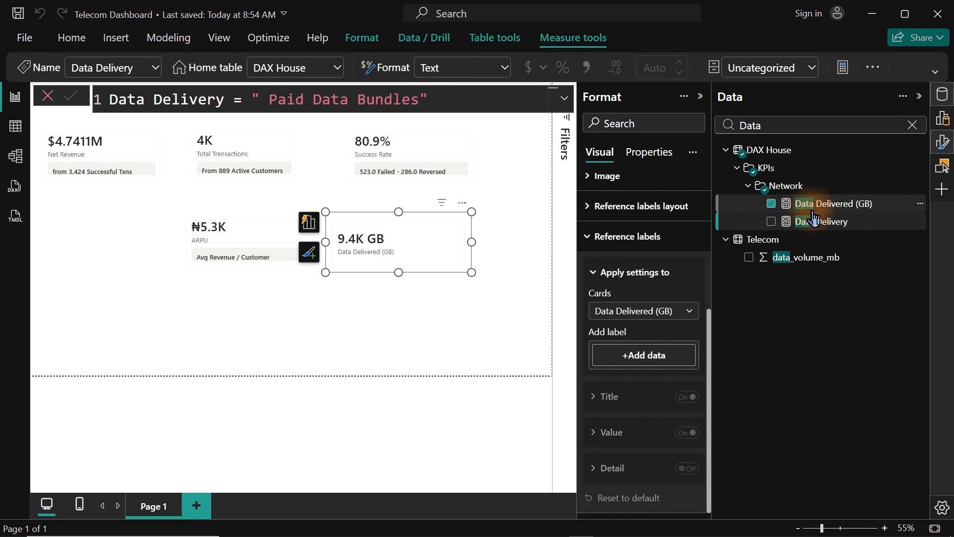
{"action": "left_click_drag", "start_coordinate": [813, 219], "coordinate": [661, 361]}
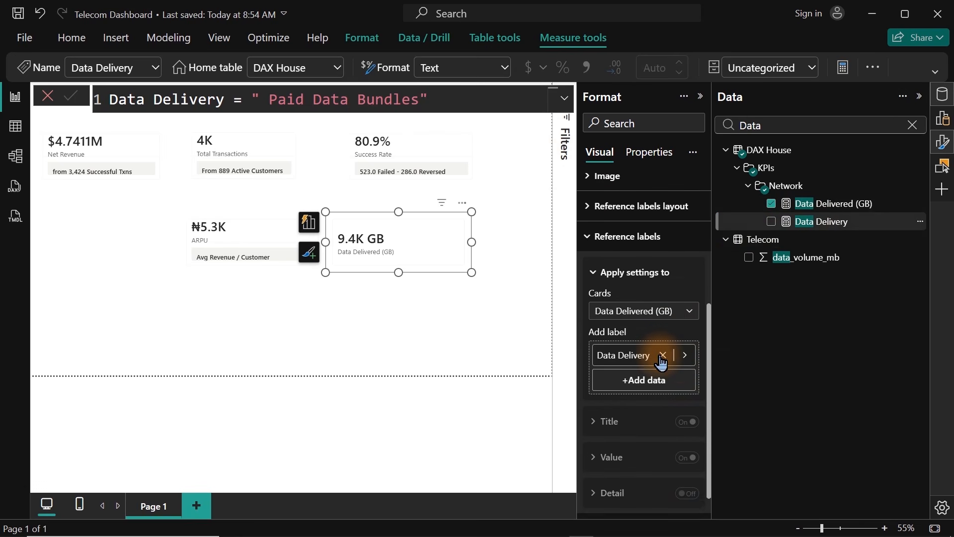
{"action": "left_click", "coordinate": [682, 461]}
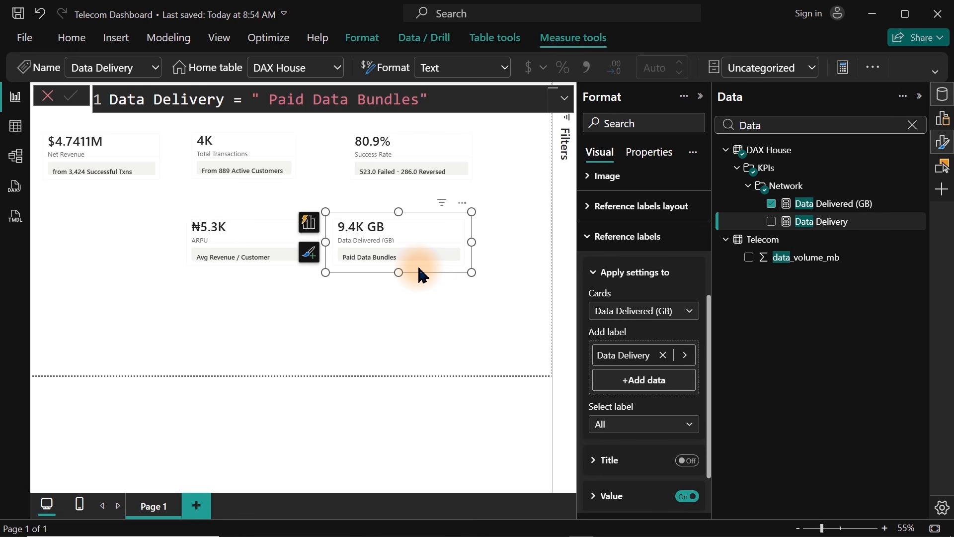
Step: Place a copy of the Data Delivered (GB) card below the original, replace its measure with Reversal Leakage, and open that measure's formula
{"action": "key", "text": "ctrl+v"}
{"action": "left_click_drag", "start_coordinate": [405, 241], "coordinate": [402, 331]}
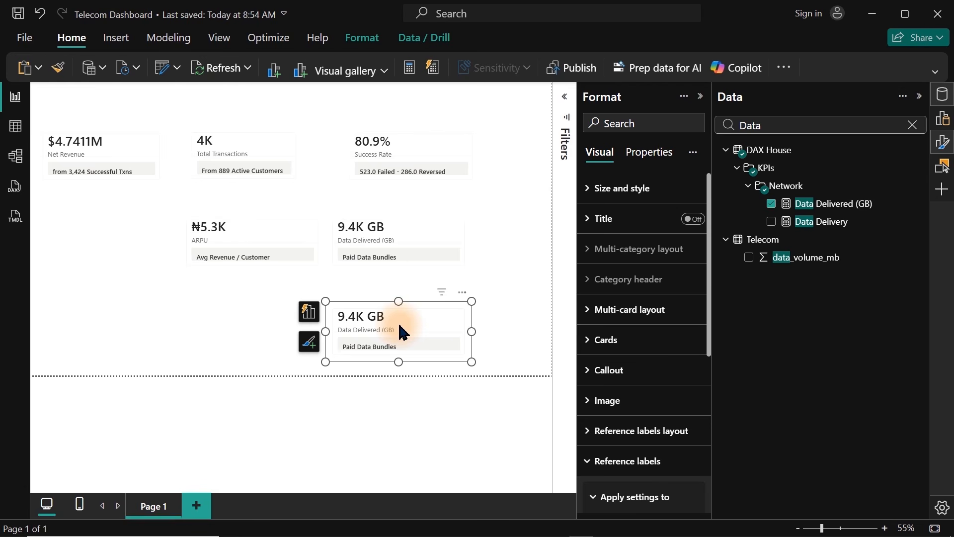
{"action": "left_click_drag", "start_coordinate": [792, 124], "coordinate": [719, 124]}
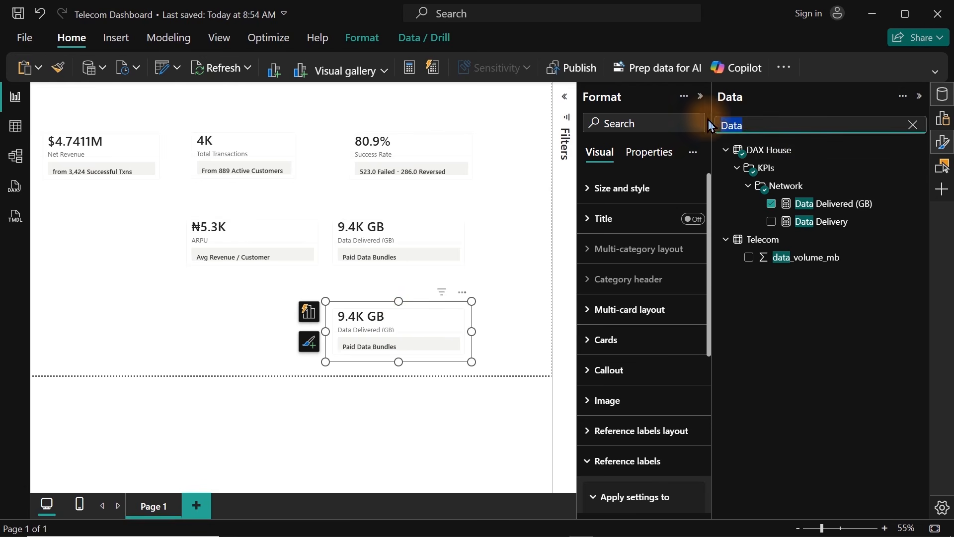
{"action": "left_click", "coordinate": [772, 203]}
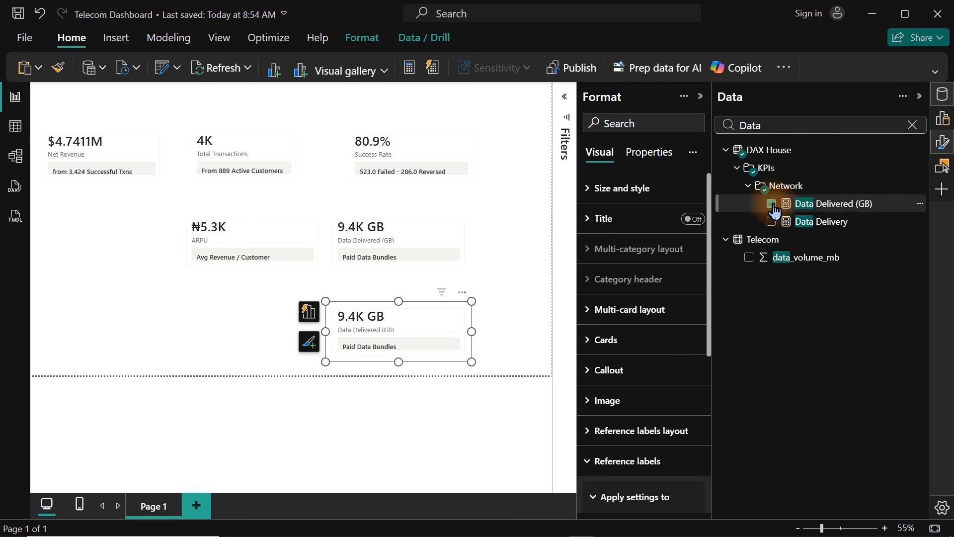
{"action": "double_click", "coordinate": [771, 123]}
{"action": "type", "text": "rever"}
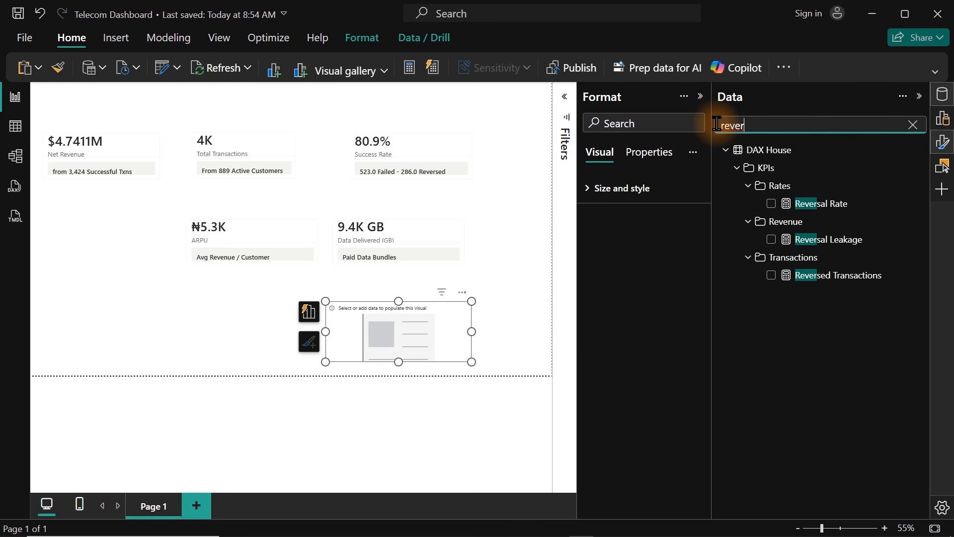
{"action": "left_click", "coordinate": [772, 243]}
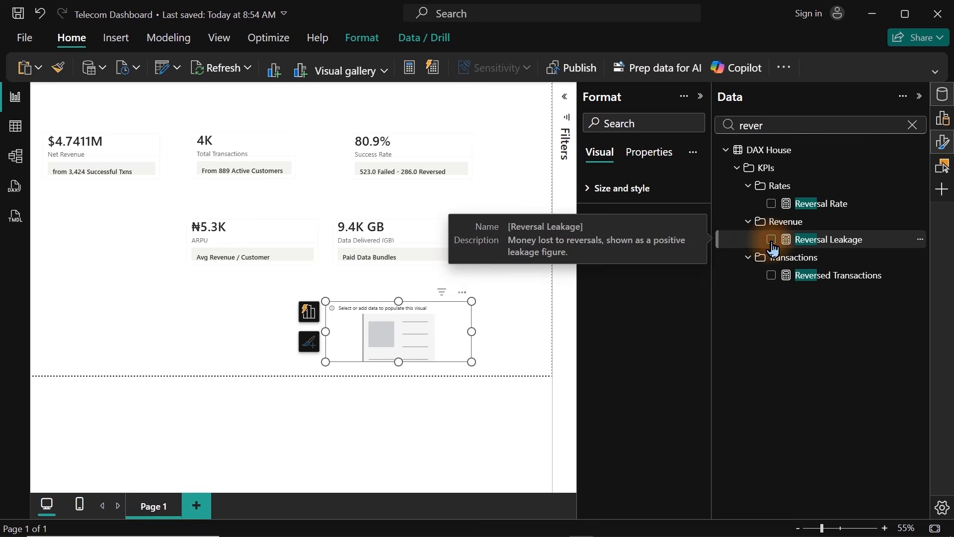
{"action": "left_click", "coordinate": [801, 244]}
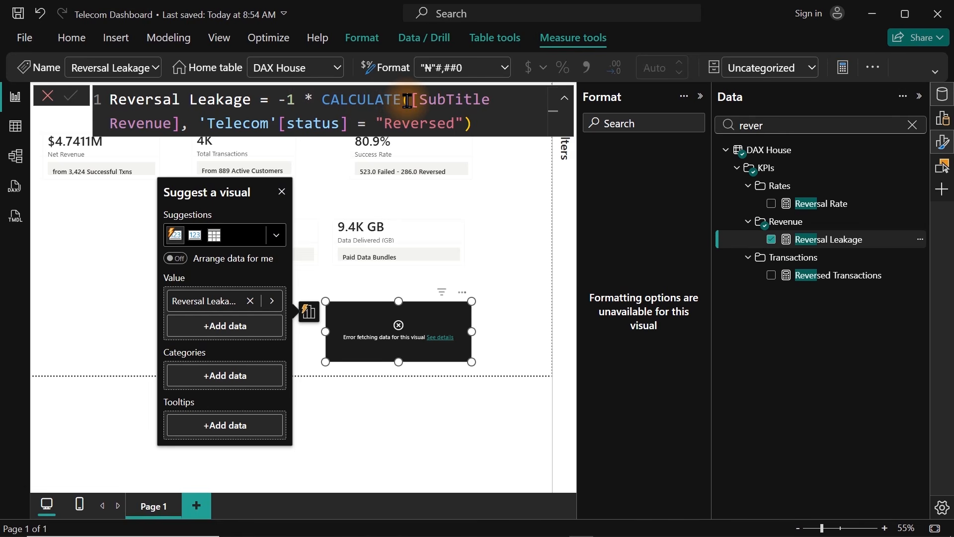
{"action": "left_click_drag", "start_coordinate": [411, 102], "coordinate": [501, 103]}
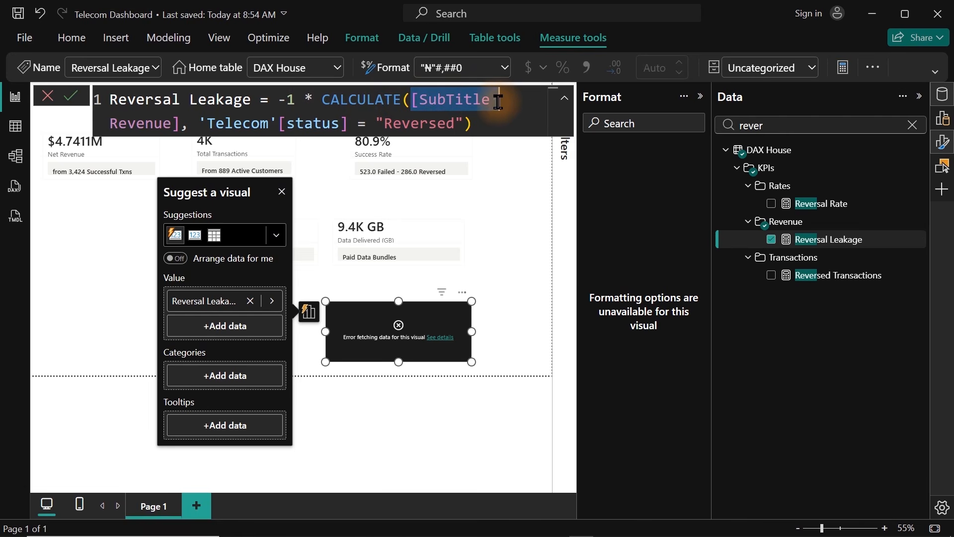
{"action": "type", "text": "r"}
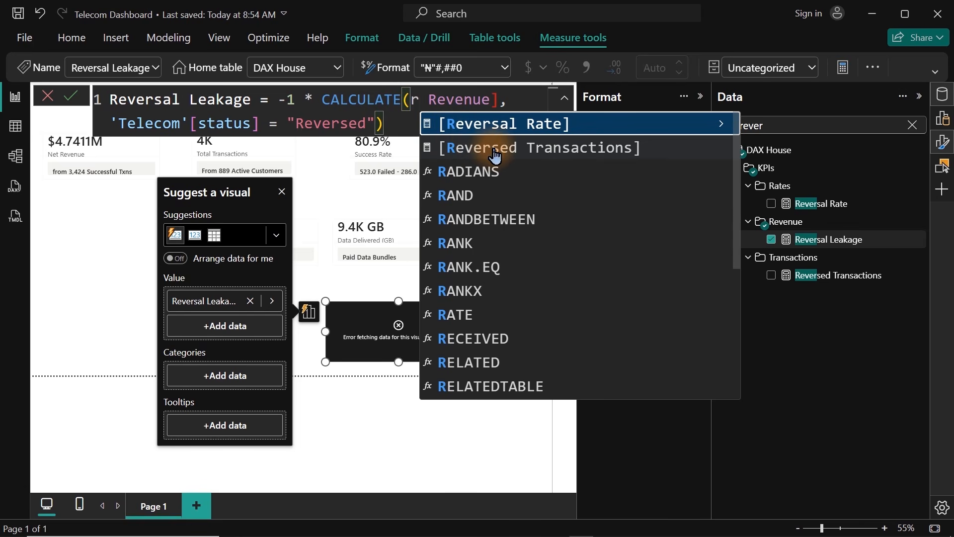
{"action": "key", "text": "Escape"}
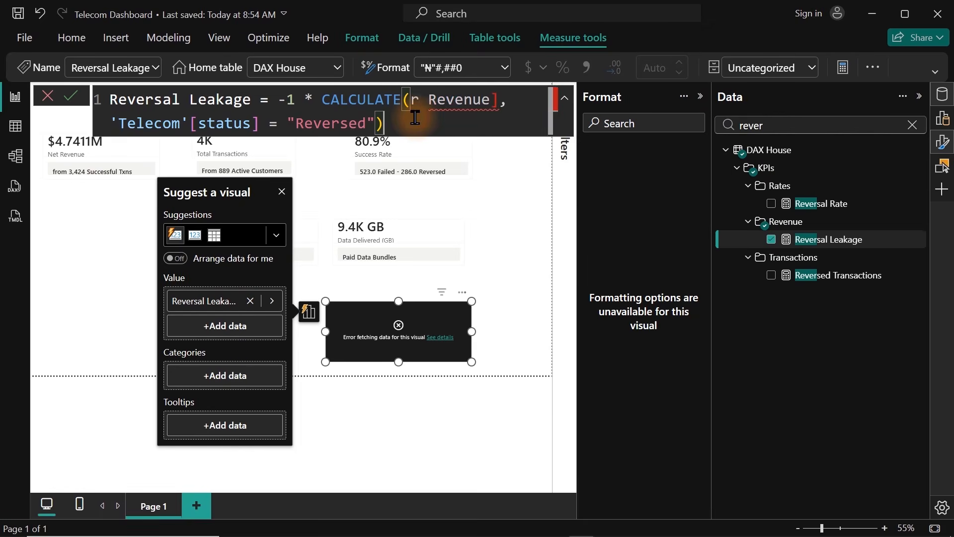
{"action": "key", "text": "ctrl+z"}
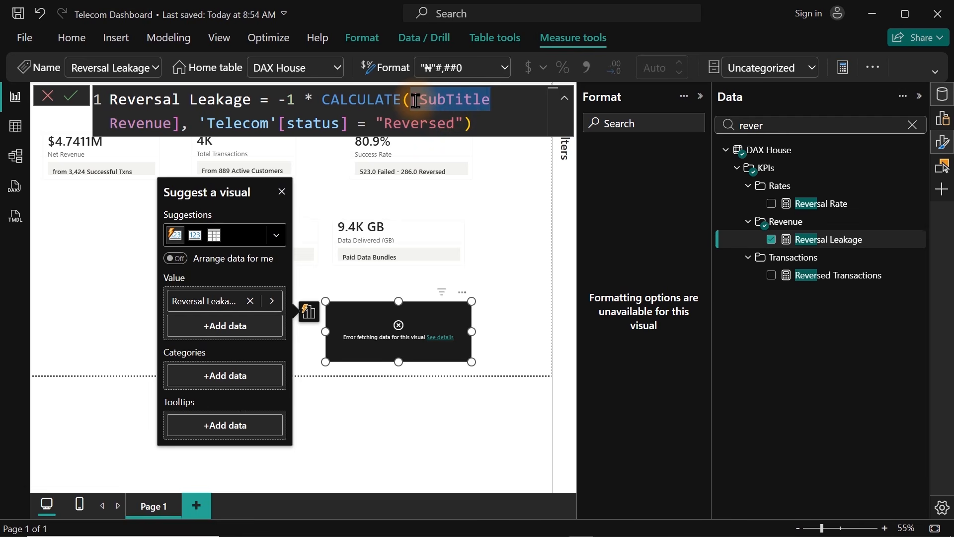
Step: Replace the [SubTitle Revenue] reference in the Reversal Leakage formula with [Net Revenue]
{"action": "key", "text": "BackSpace"}
{"action": "type", "text": "re"}
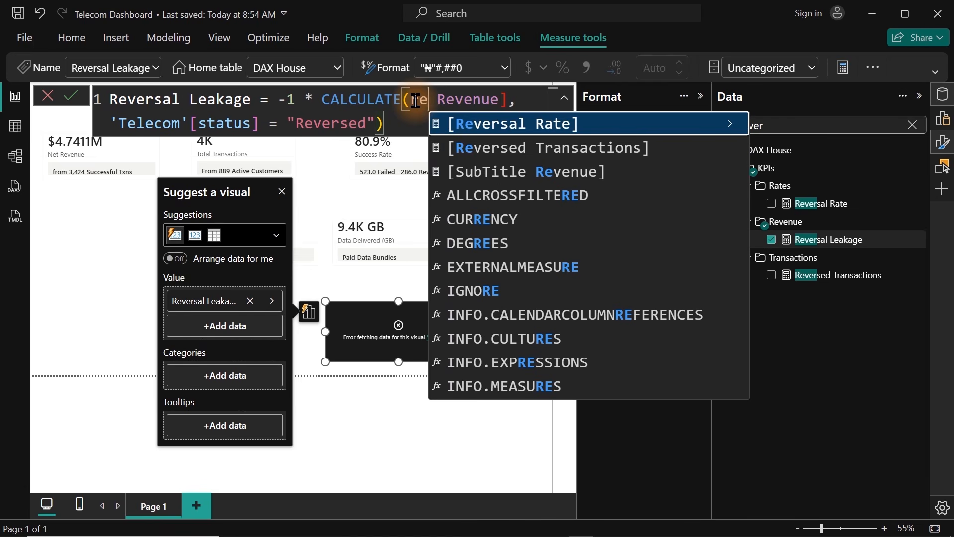
{"action": "key", "text": "BackSpace"}
{"action": "key", "text": "BackSpace"}
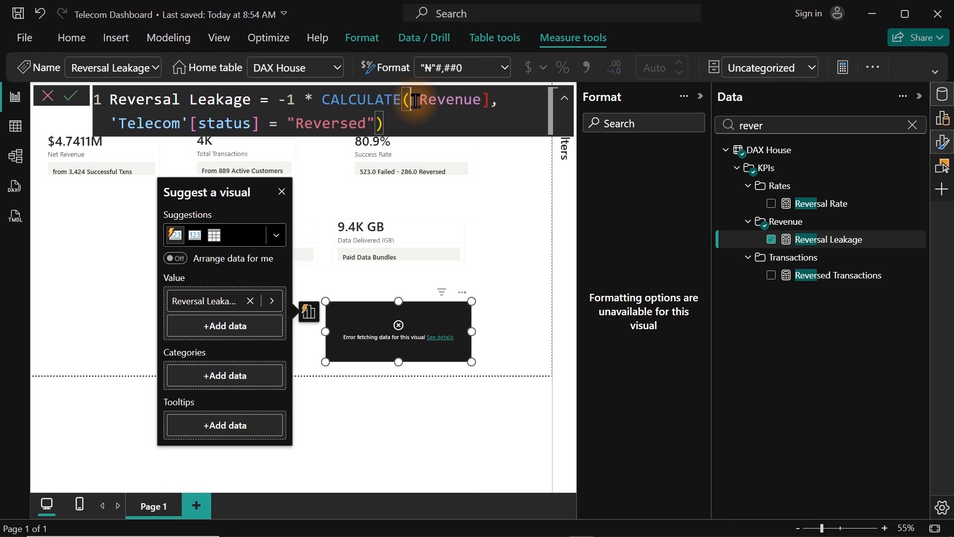
{"action": "type", "text": "net"}
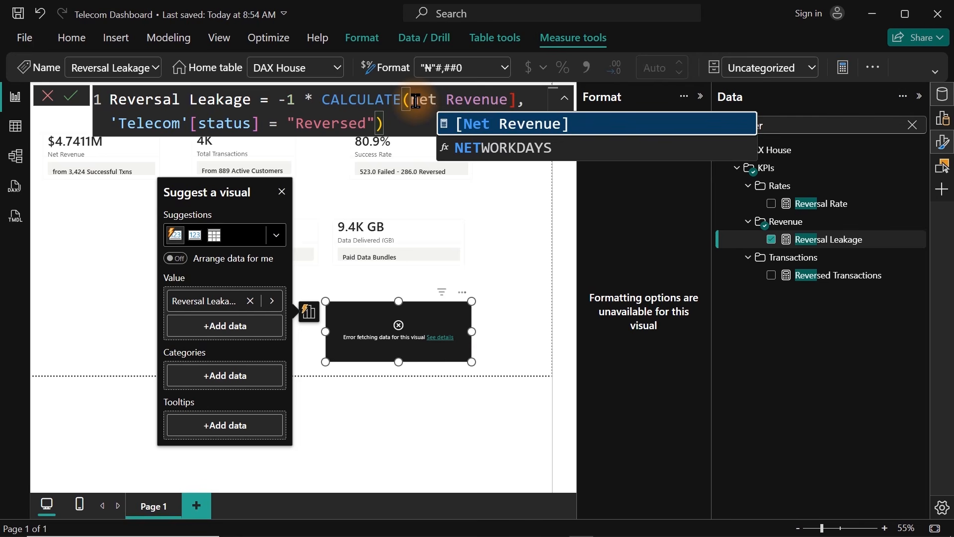
{"action": "key", "text": "Tab"}
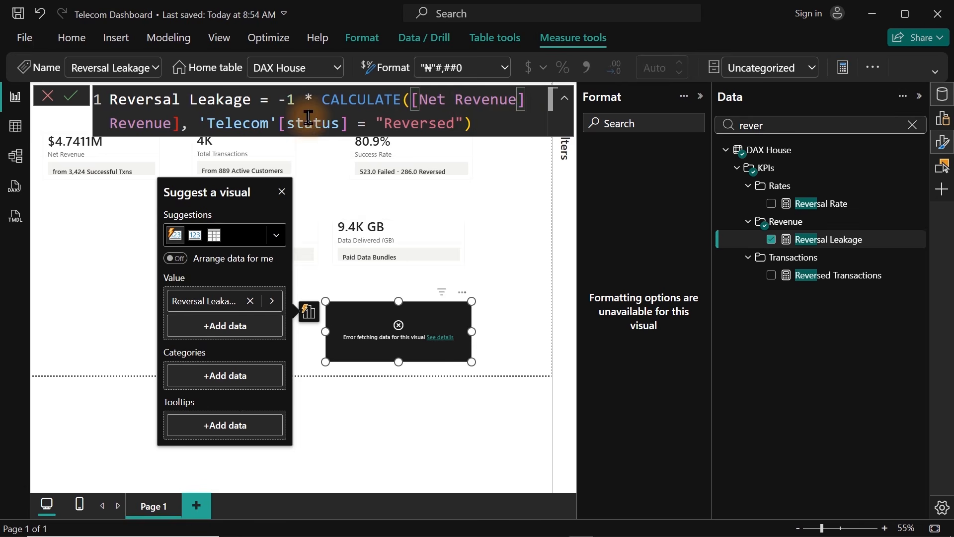
{"action": "left_click_drag", "start_coordinate": [180, 121], "coordinate": [111, 129]}
{"action": "key", "text": "BackSpace"}
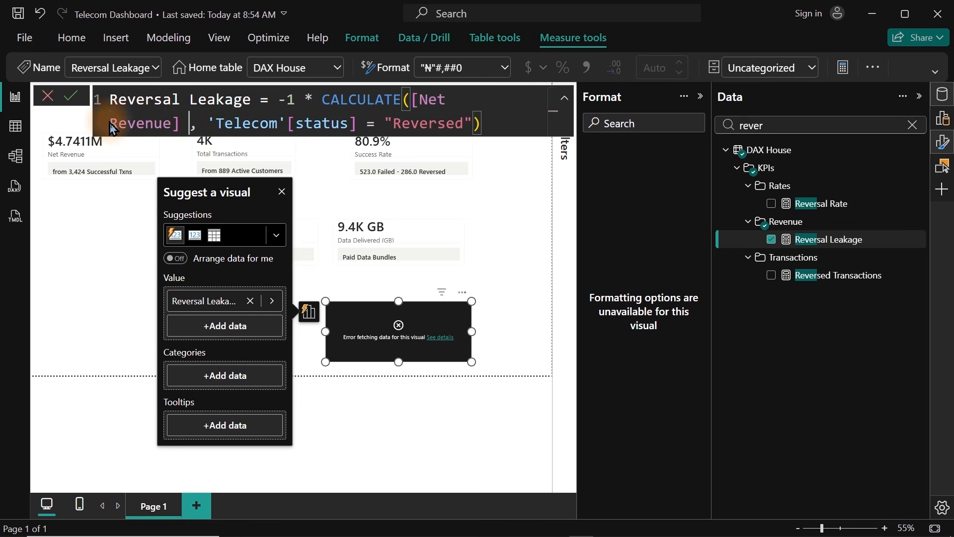
Step: Replace the Reversal Leakage expression with a CALCULATE function on a new line, using [Net Revenue] as its expression
{"action": "left_click", "coordinate": [270, 98]}
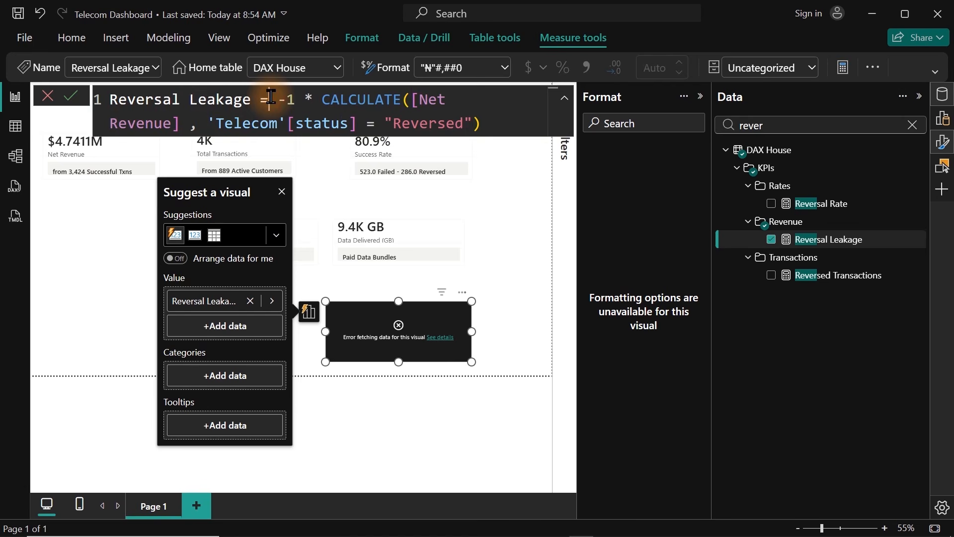
{"action": "key", "text": "shift+Return"}
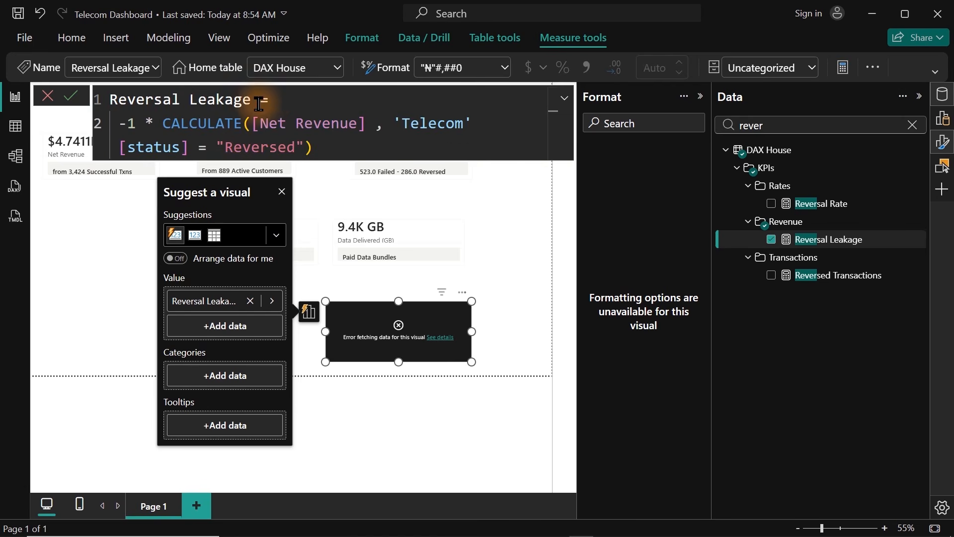
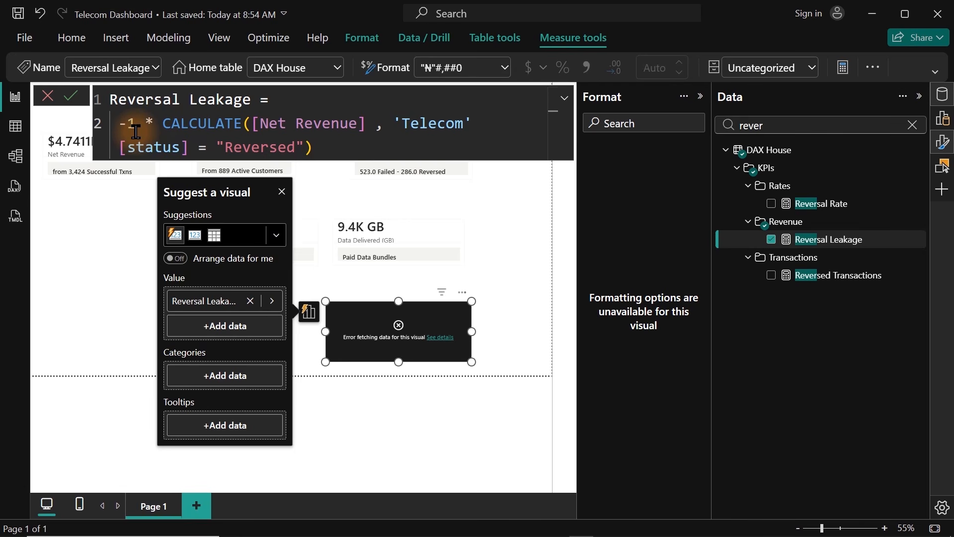
{"action": "left_click_drag", "start_coordinate": [327, 151], "coordinate": [106, 127]}
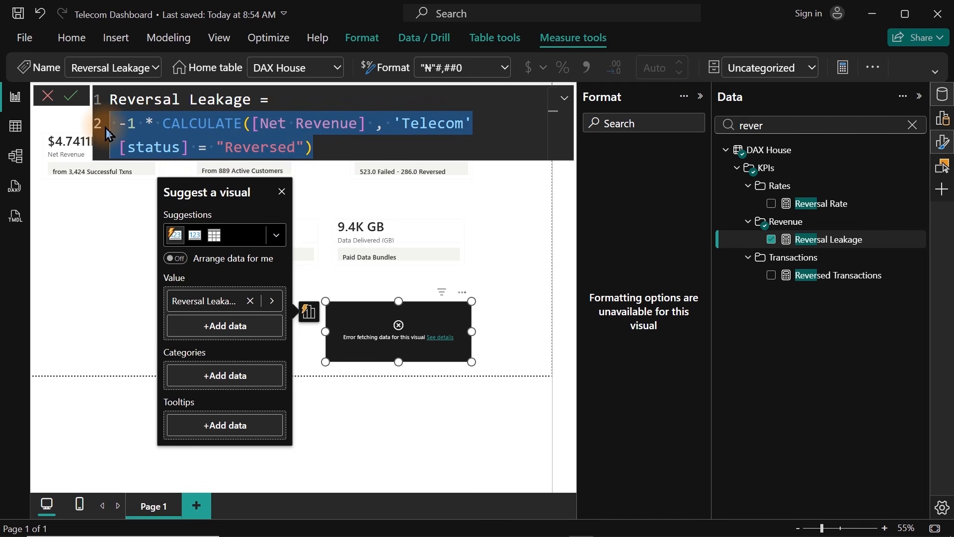
{"action": "key", "text": "BackSpace"}
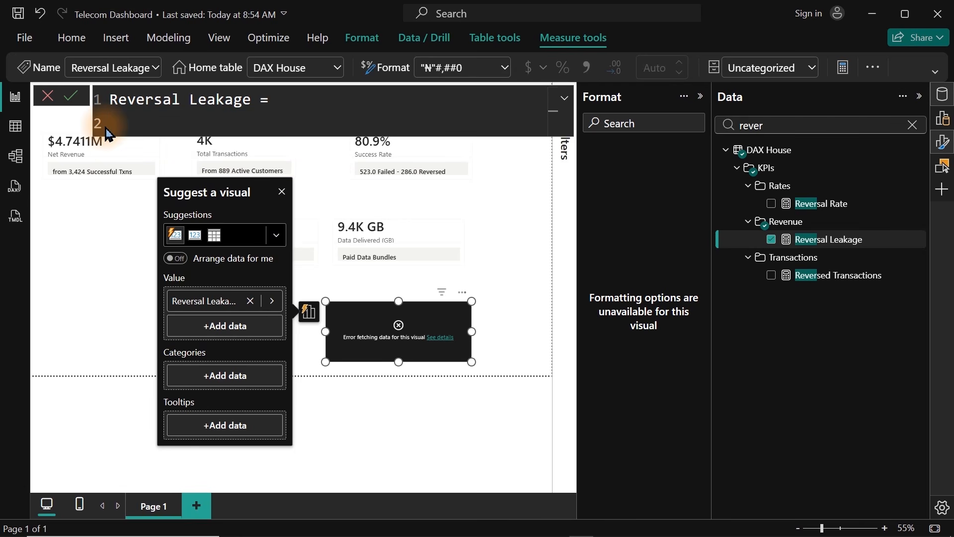
{"action": "type", "text": "cal"}
{"action": "key", "text": "Tab"}
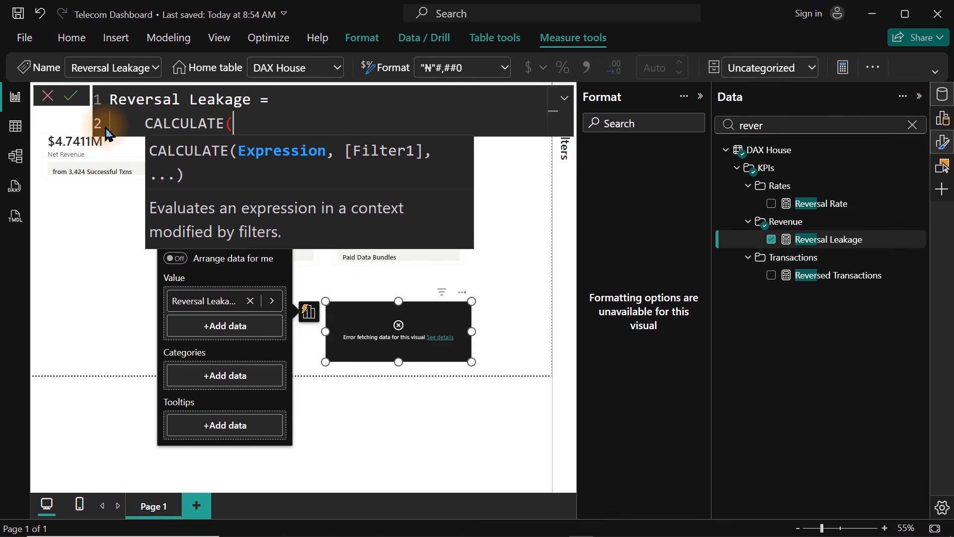
{"action": "key", "text": "Return"}
{"action": "left_click", "coordinate": [270, 131]}
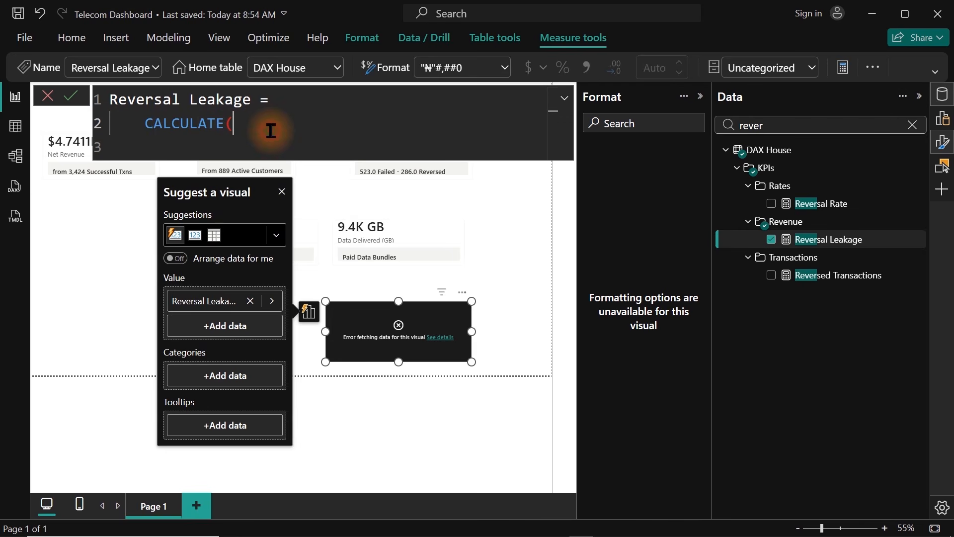
{"action": "left_click", "coordinate": [225, 149]}
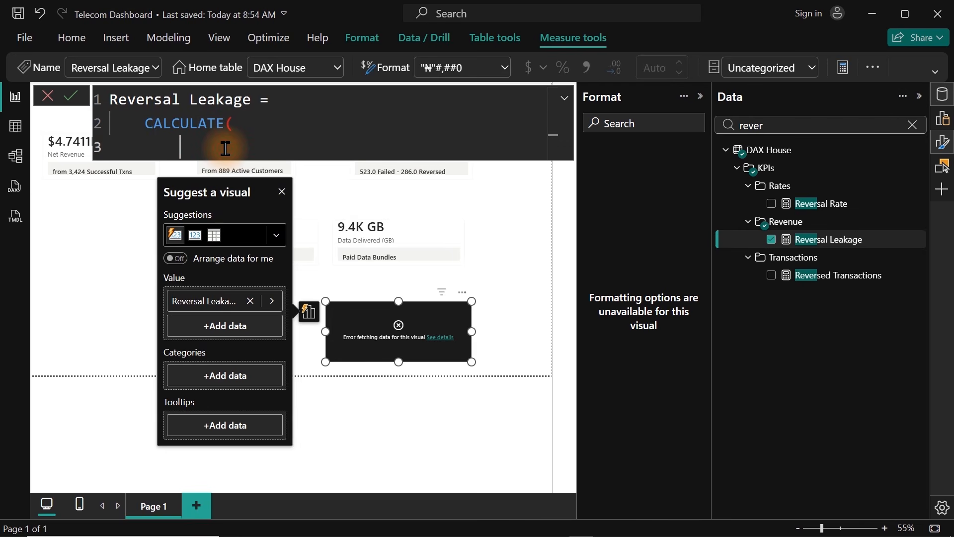
{"action": "type", "text": "[net"}
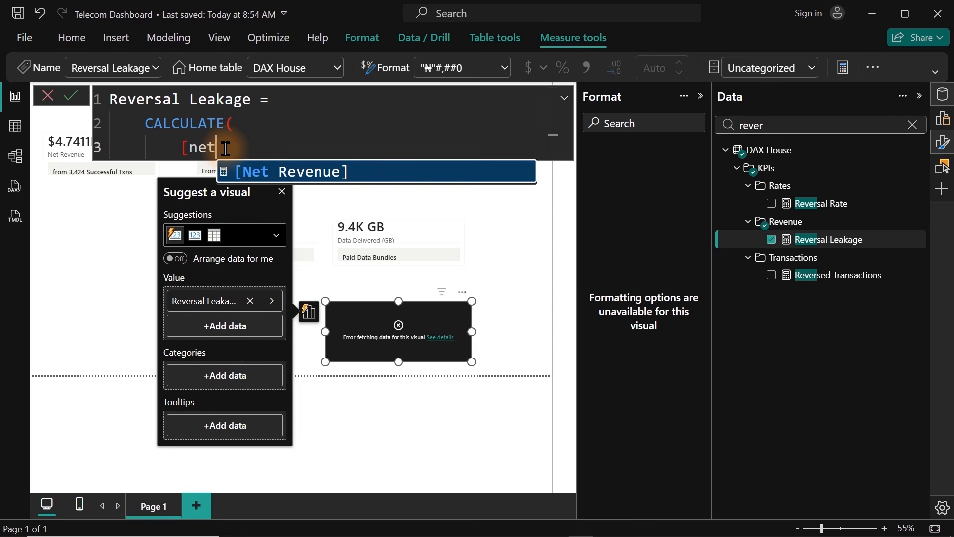
{"action": "key", "text": "Tab"}
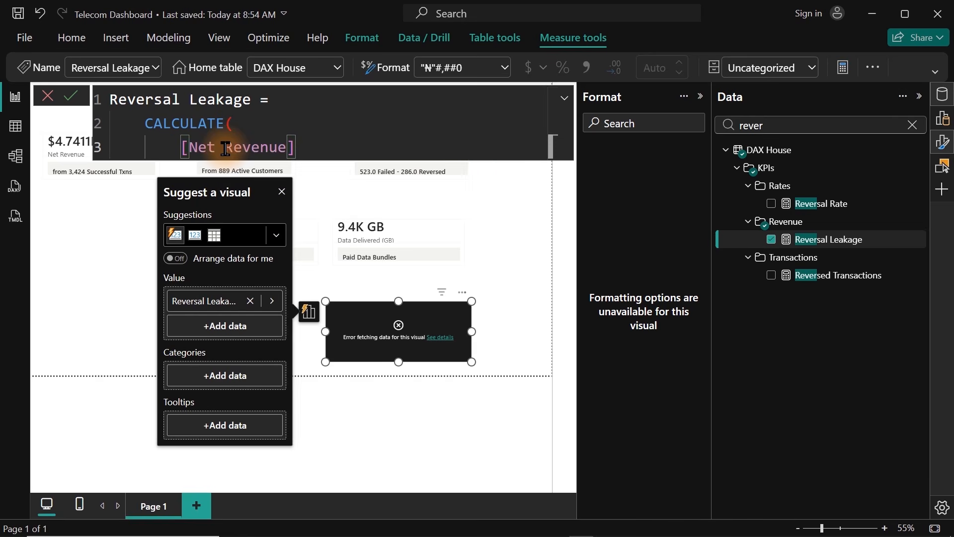
Step: Add the filter Telecom[status] = "Reversed" to the CALCULATE function, close it, and commit the Reversal Leakage formula
{"action": "type", "text": ","}
{"action": "key", "text": "shift+Return"}
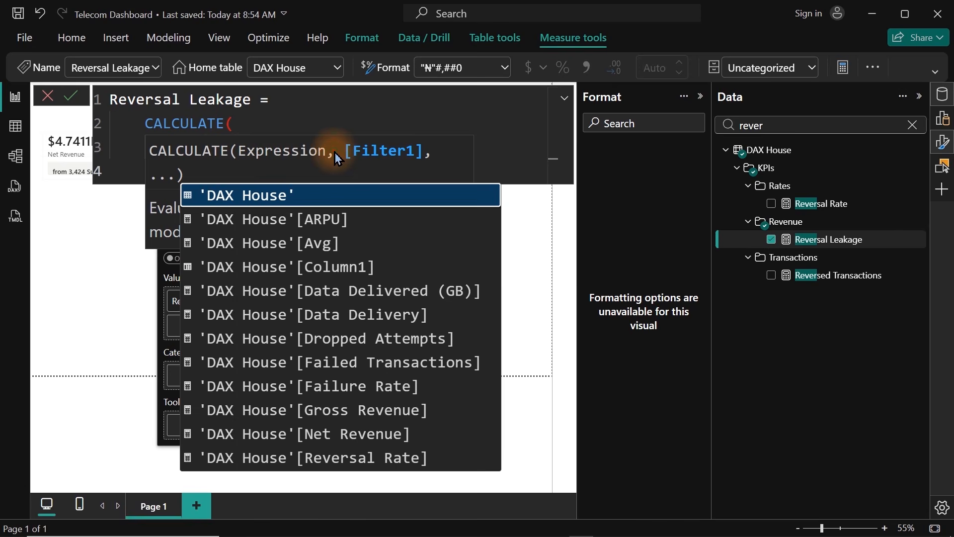
{"action": "type", "text": "[Net Revenue],"}
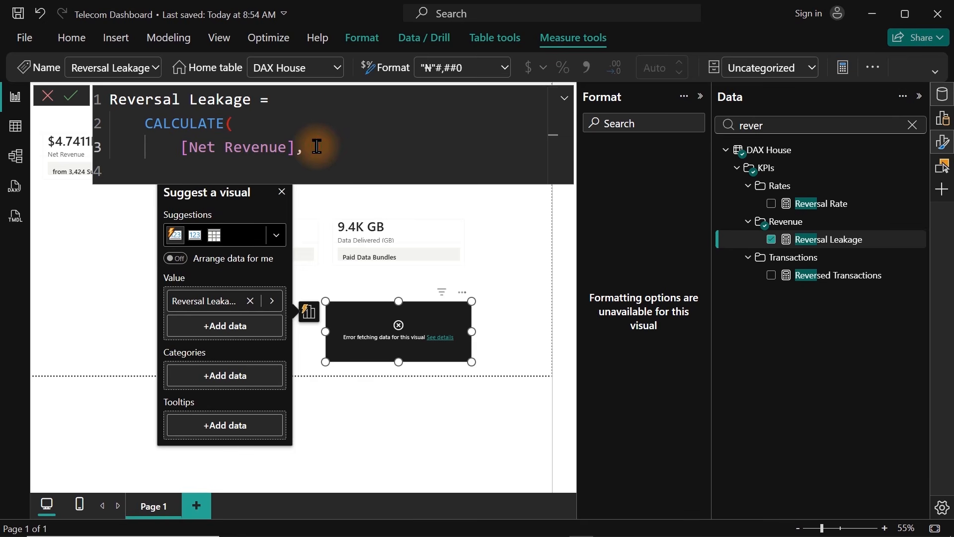
{"action": "key", "text": "Return"}
{"action": "type", "text": "stat"}
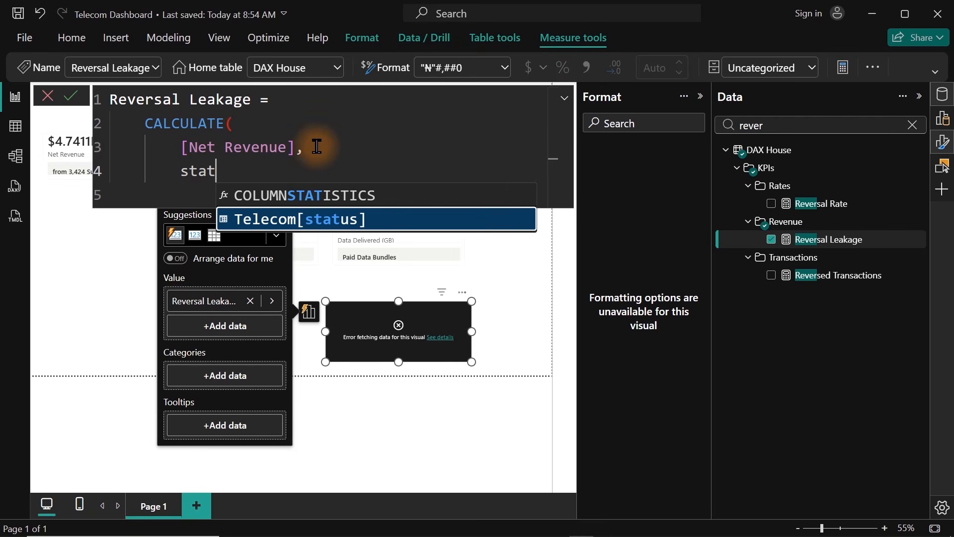
{"action": "key", "text": "Tab"}
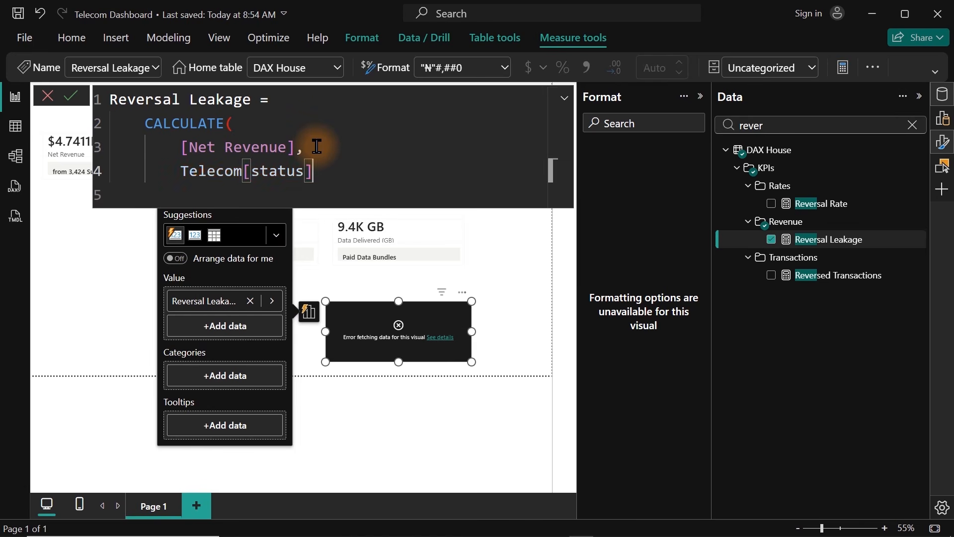
{"action": "type", "text": "= \"Re"}
{"action": "type", "text": "ve"}
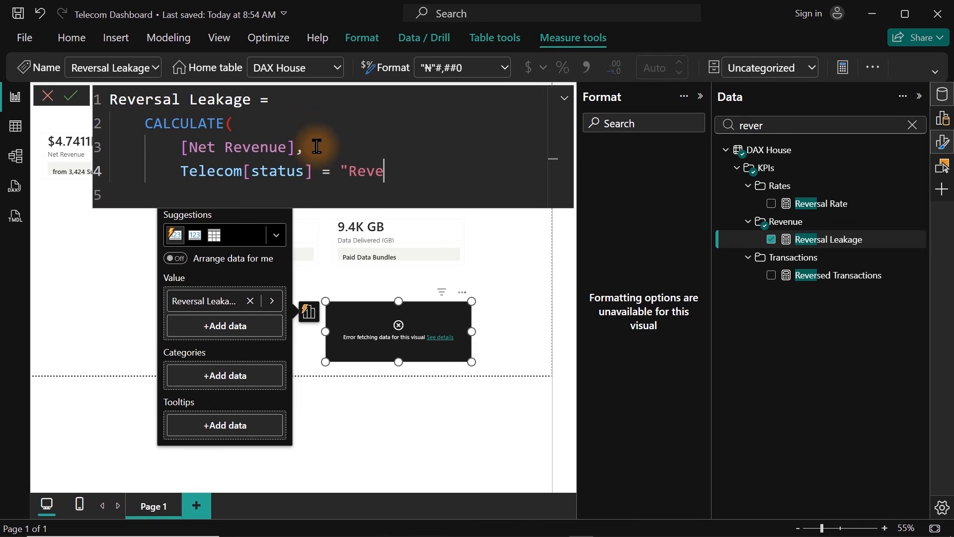
{"action": "type", "text": "rsed\""}
{"action": "key", "text": "Return"}
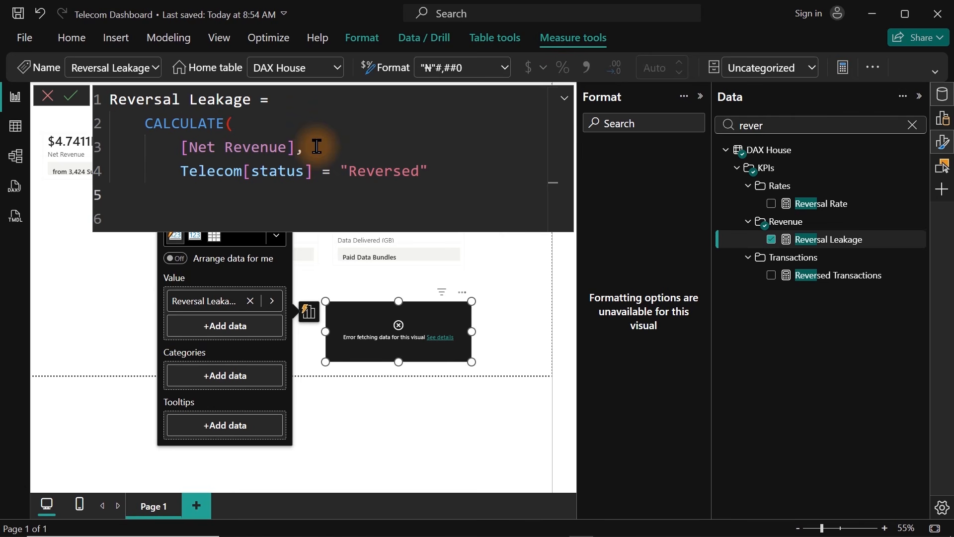
{"action": "type", "text": ")"}
{"action": "key", "text": "Return"}
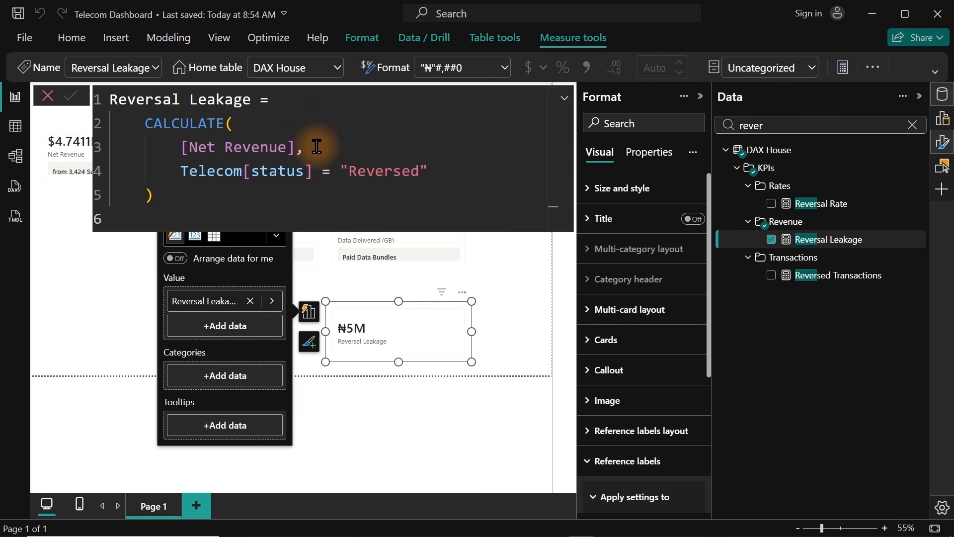
Step: Switch to the Excel transactions workbook and filter the status column to show only Reversed rows
{"action": "left_click", "coordinate": [604, 528]}
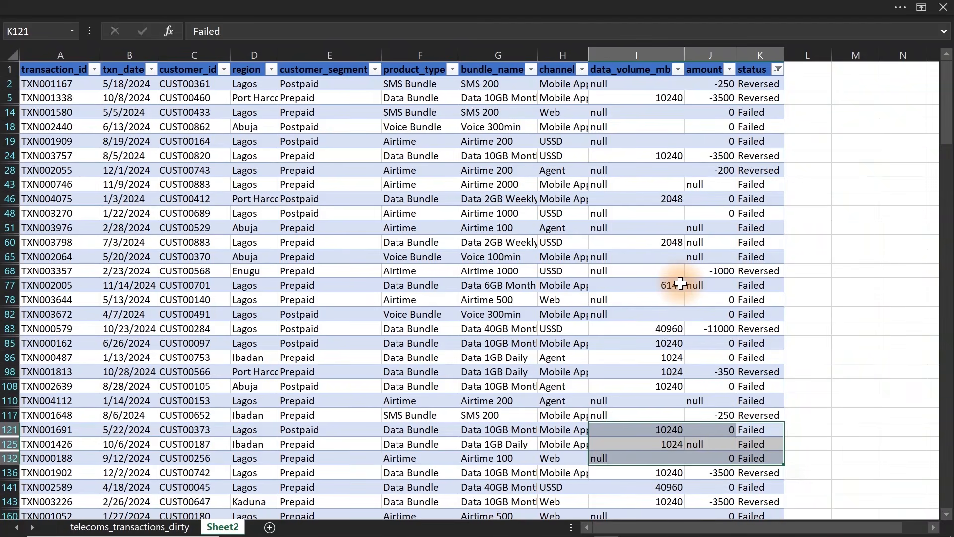
{"action": "left_click", "coordinate": [777, 70]}
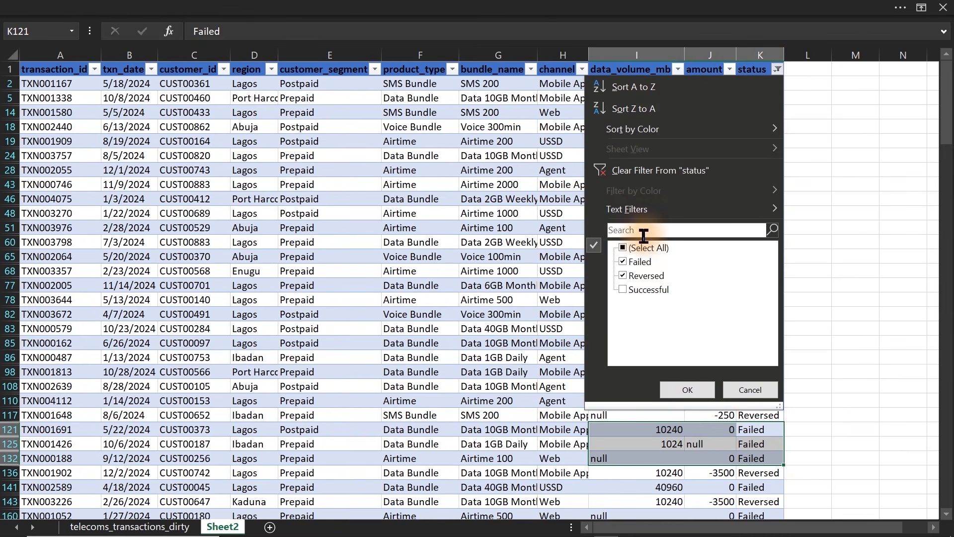
{"action": "left_click", "coordinate": [623, 248]}
{"action": "left_click", "coordinate": [623, 276]}
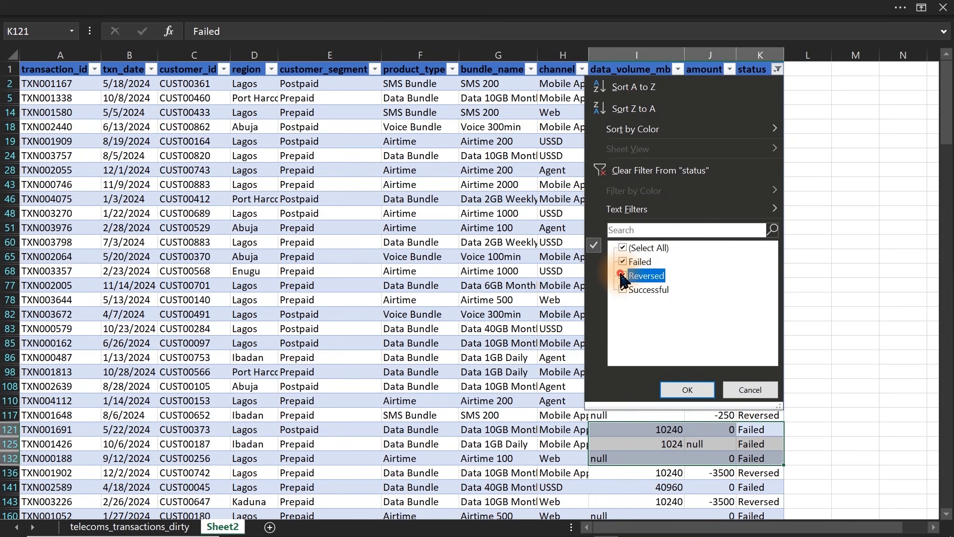
{"action": "left_click", "coordinate": [622, 261]}
{"action": "left_click", "coordinate": [623, 275]}
{"action": "left_click", "coordinate": [623, 290]}
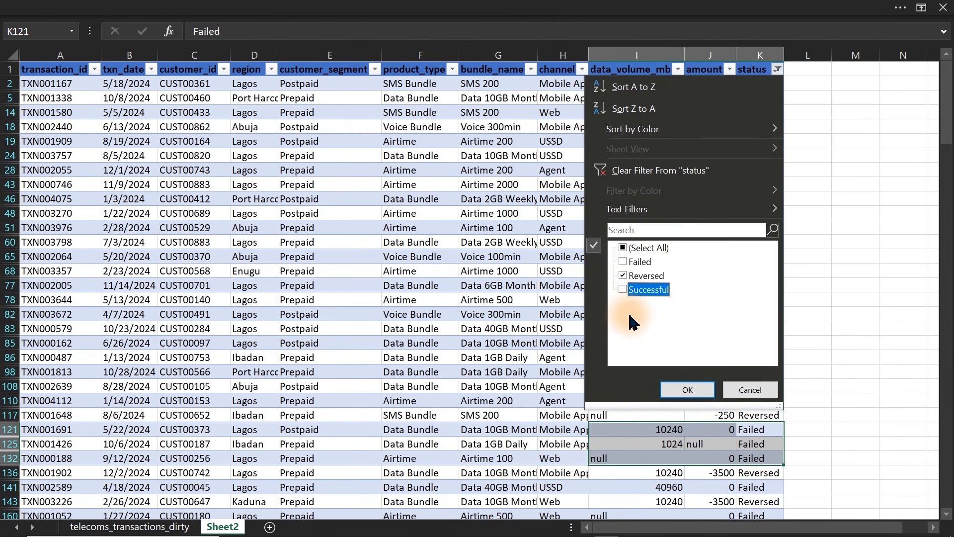
{"action": "left_click", "coordinate": [686, 390]}
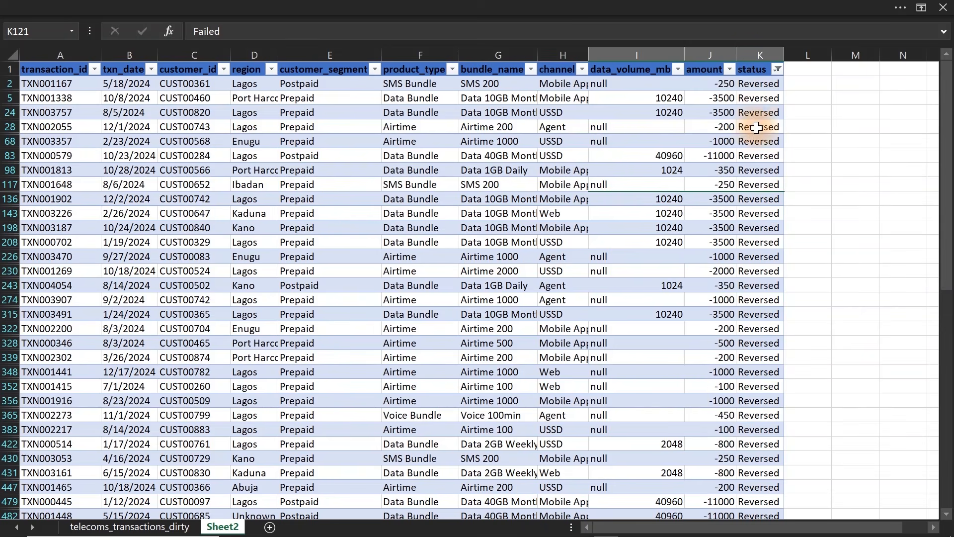
Step: Examine the amount values of the reversed transactions, including the distinct values in the amount column's filter list
{"action": "left_click_drag", "start_coordinate": [709, 86], "coordinate": [729, 502]}
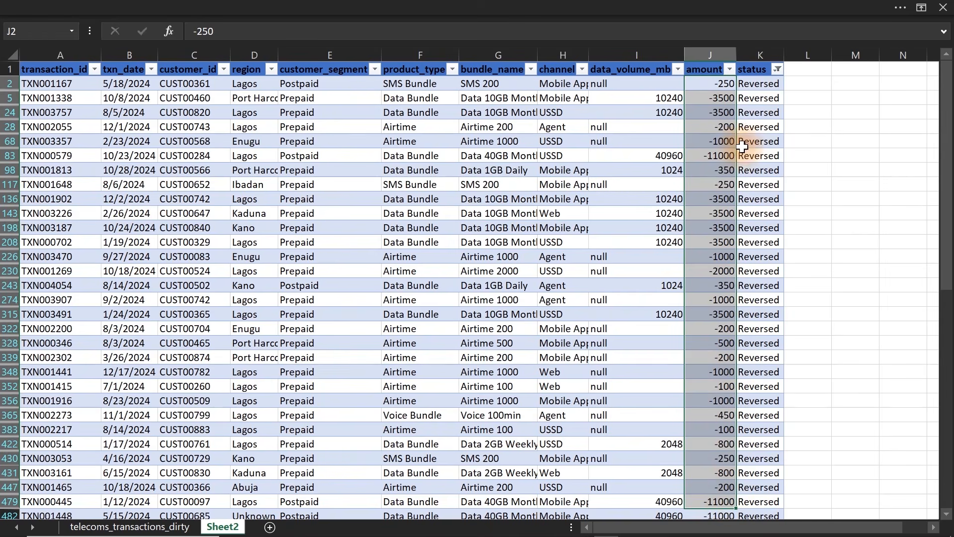
{"action": "left_click", "coordinate": [729, 69]}
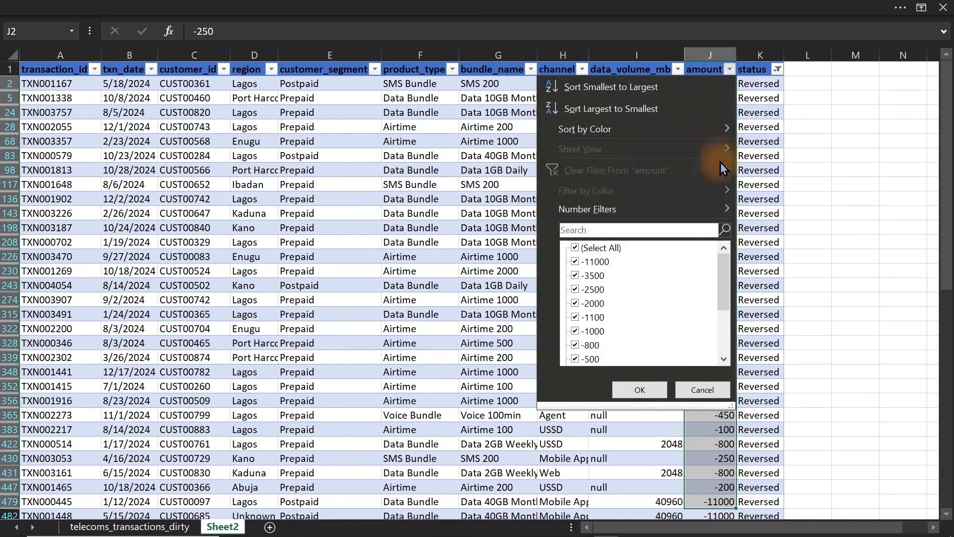
{"action": "left_click_drag", "start_coordinate": [723, 273], "coordinate": [734, 361]}
{"action": "left_click", "coordinate": [803, 311]}
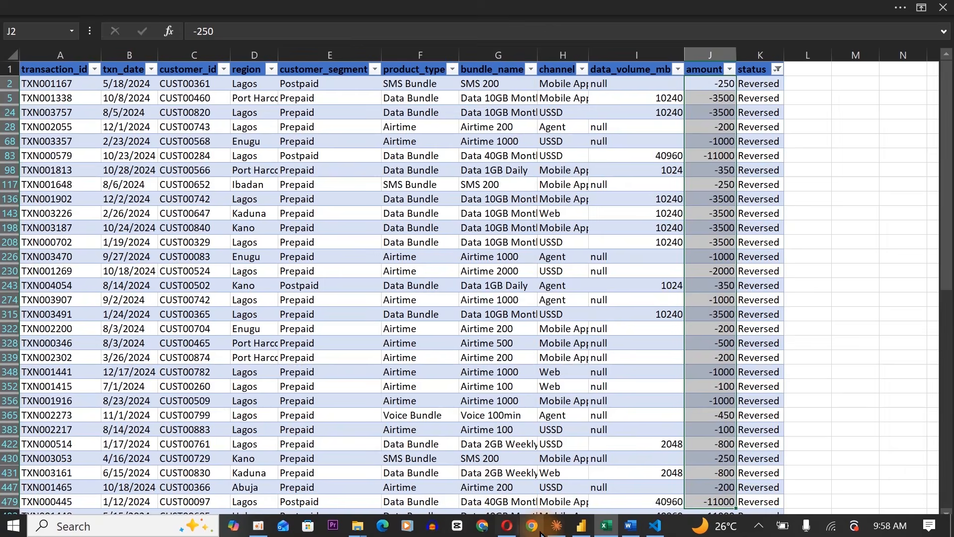
Step: Return to Power BI and look through the callout value formatting options of the Reversal Leakage card
{"action": "left_click", "coordinate": [581, 526]}
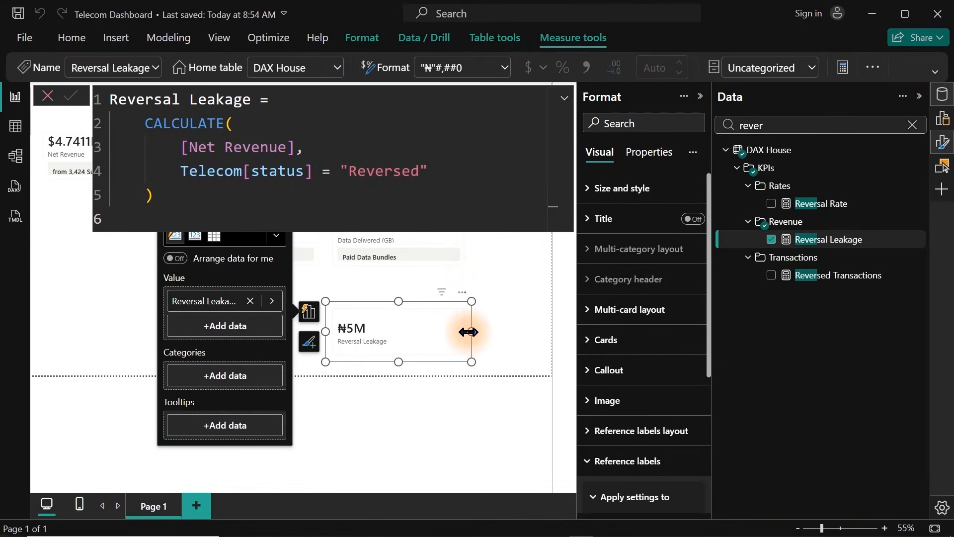
{"action": "left_click", "coordinate": [619, 388]}
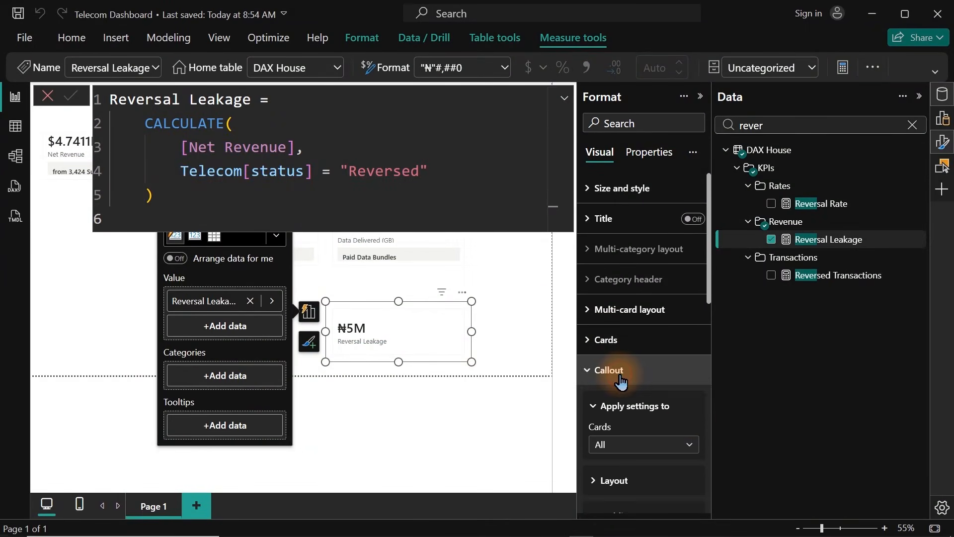
{"action": "left_click", "coordinate": [676, 447]}
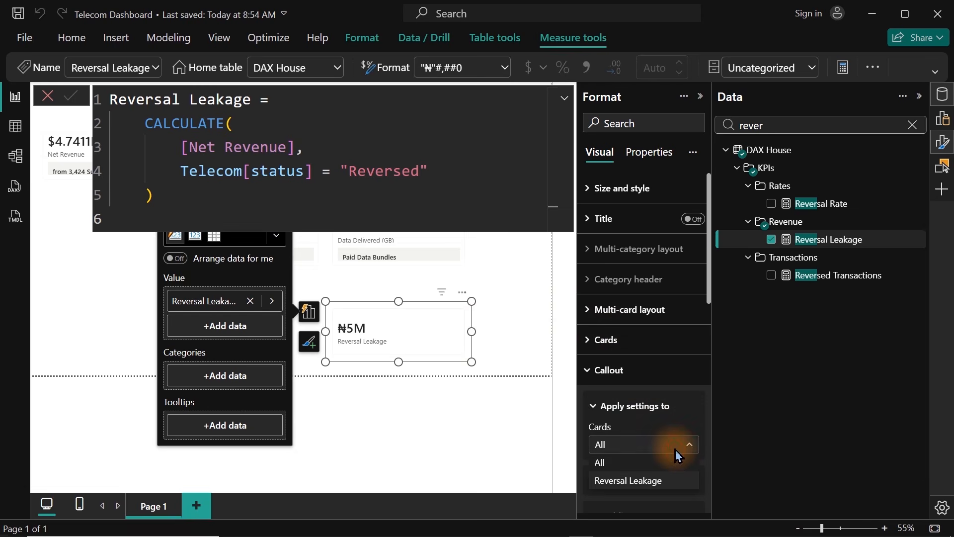
{"action": "left_click", "coordinate": [676, 450]}
{"action": "left_click_drag", "start_coordinate": [712, 277], "coordinate": [713, 345]}
{"action": "left_click", "coordinate": [639, 370]}
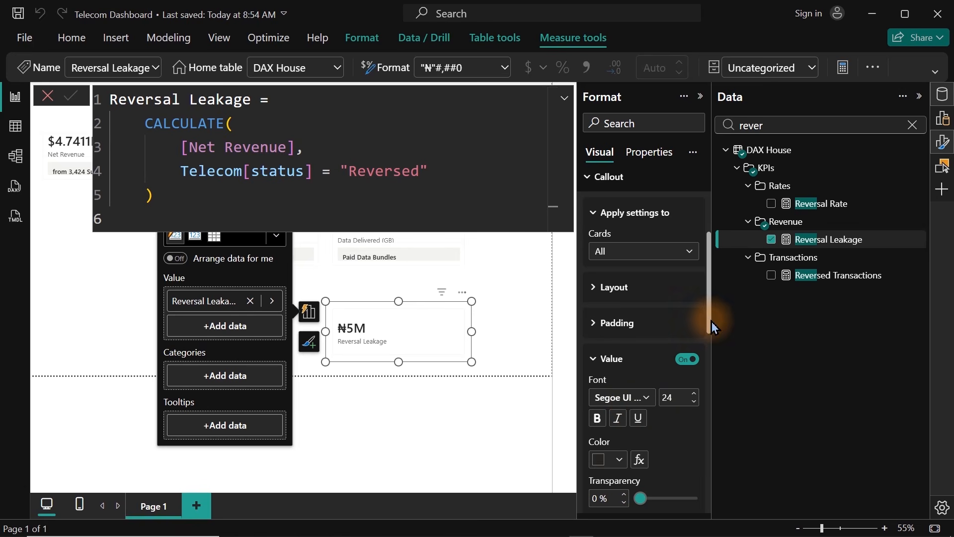
{"action": "left_click_drag", "start_coordinate": [711, 324], "coordinate": [685, 397]}
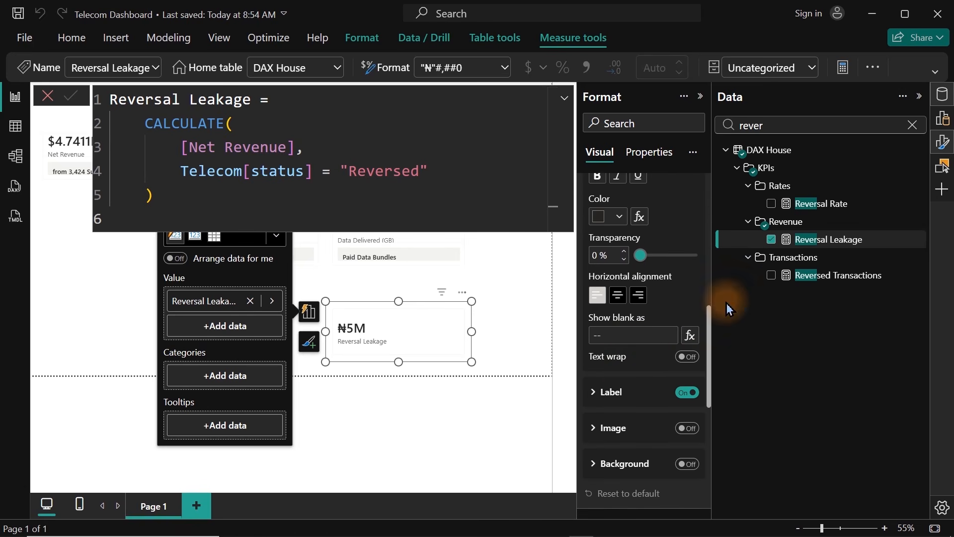
{"action": "scroll", "coordinate": [709, 308], "scroll_direction": "up", "scroll_amount": 1}
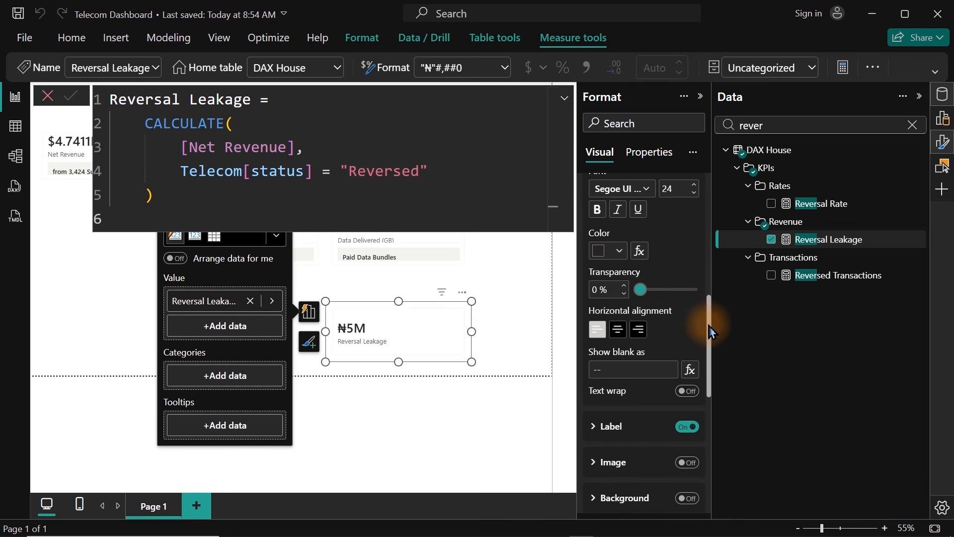
{"action": "left_click_drag", "start_coordinate": [709, 319], "coordinate": [703, 338]}
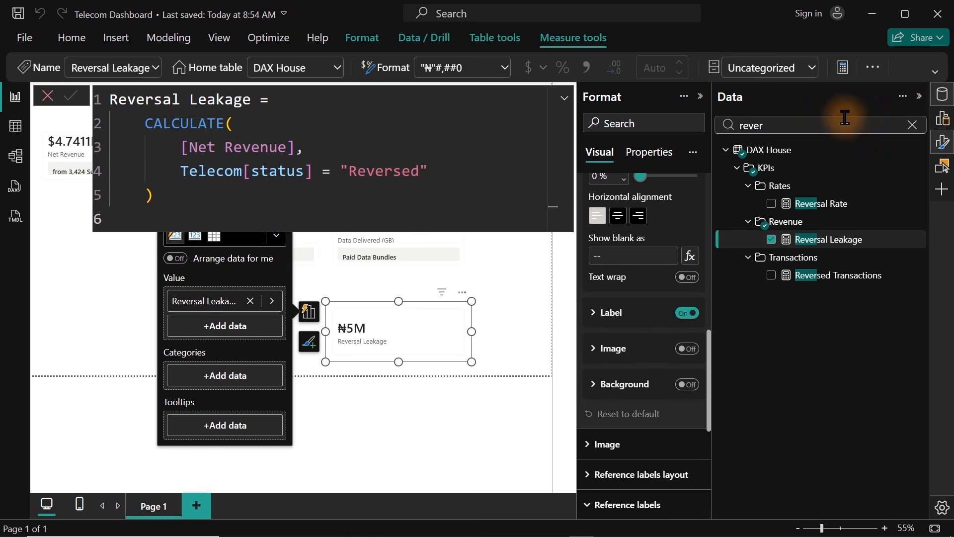
Step: Apply the callout settings to the Reversal Leakage value and set its display units to None
{"action": "left_click", "coordinate": [943, 144]}
{"action": "left_click", "coordinate": [944, 143]}
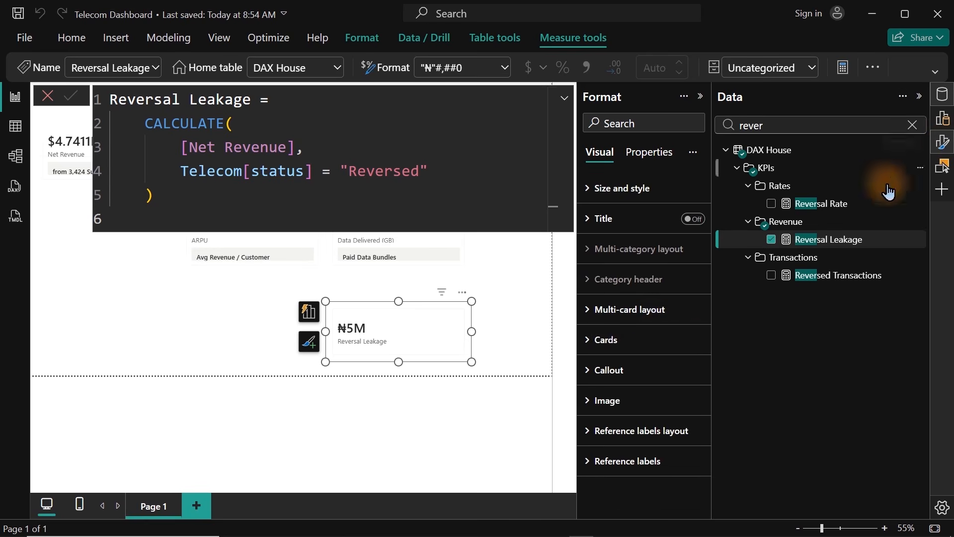
{"action": "left_click", "coordinate": [627, 371]}
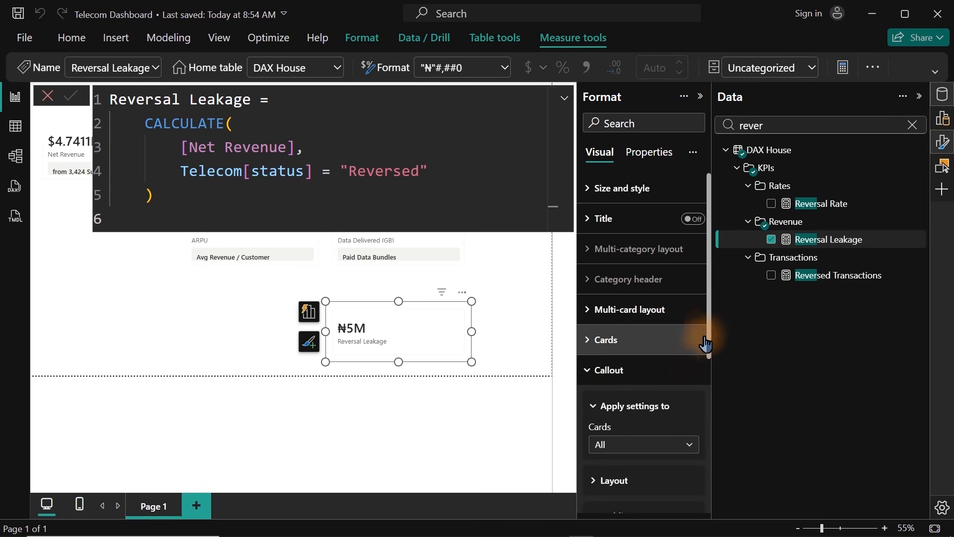
{"action": "left_click_drag", "start_coordinate": [709, 328], "coordinate": [709, 408]}
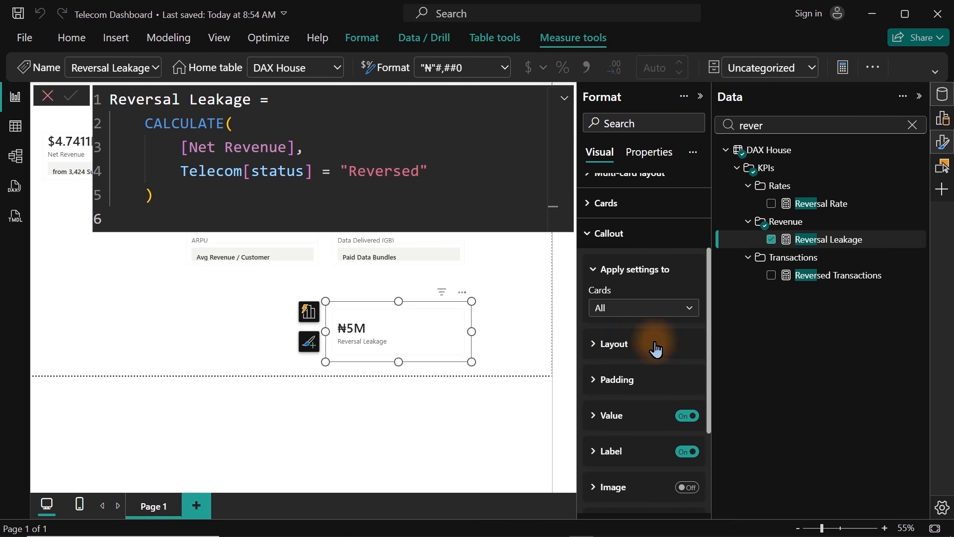
{"action": "left_click", "coordinate": [628, 308]}
{"action": "left_click", "coordinate": [627, 346]}
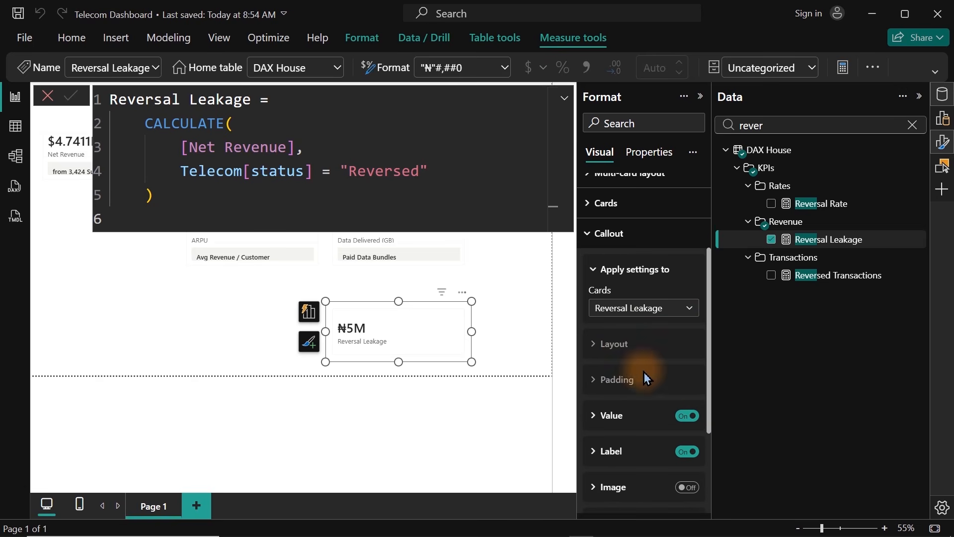
{"action": "left_click", "coordinate": [614, 426]}
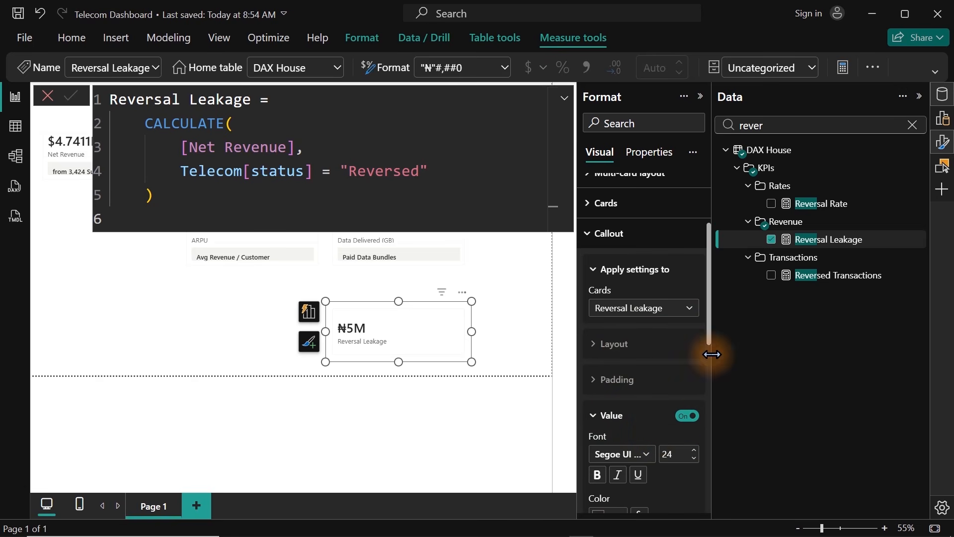
{"action": "scroll", "coordinate": [649, 373], "scroll_direction": "down", "scroll_amount": 5}
{"action": "left_click", "coordinate": [647, 360]}
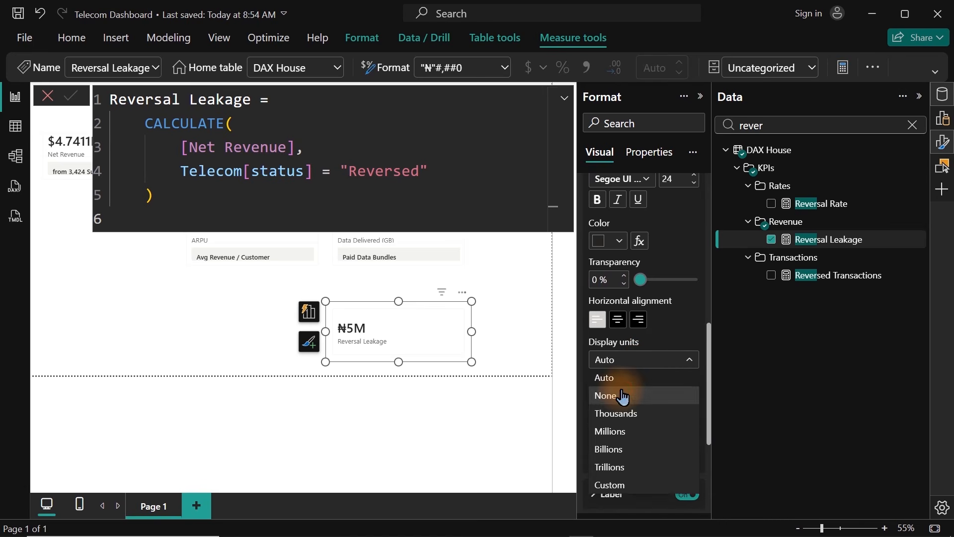
{"action": "left_click", "coordinate": [620, 394]}
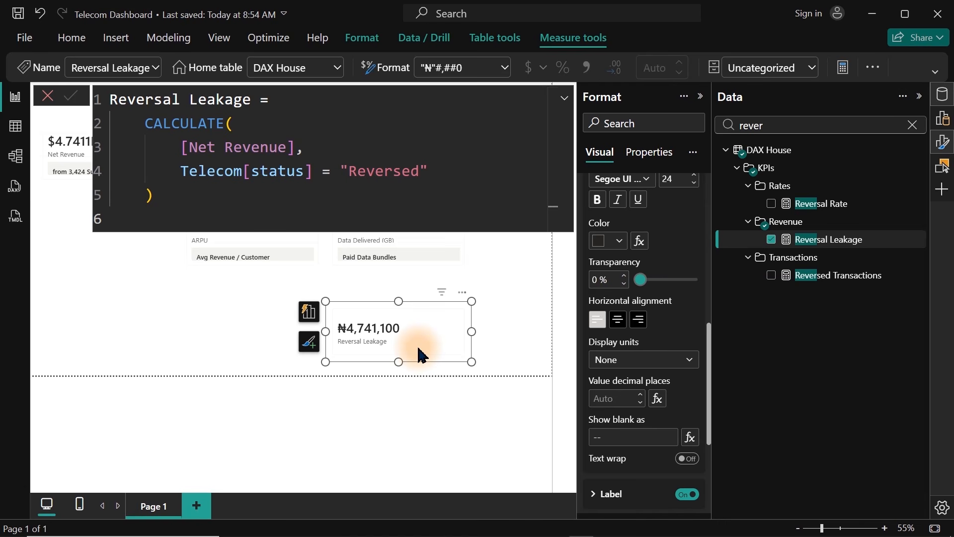
Step: Wrap the CALCULATE expression of the Reversal Leakage measure in an ABS function, with the closing parenthesis on its own line
{"action": "left_click", "coordinate": [287, 107]}
{"action": "key", "text": "Return"}
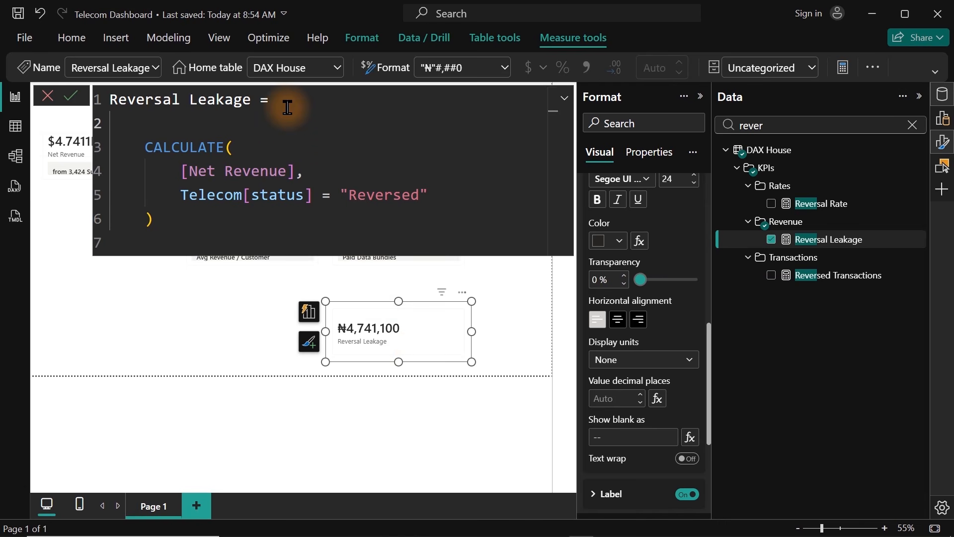
{"action": "type", "text": "abs"}
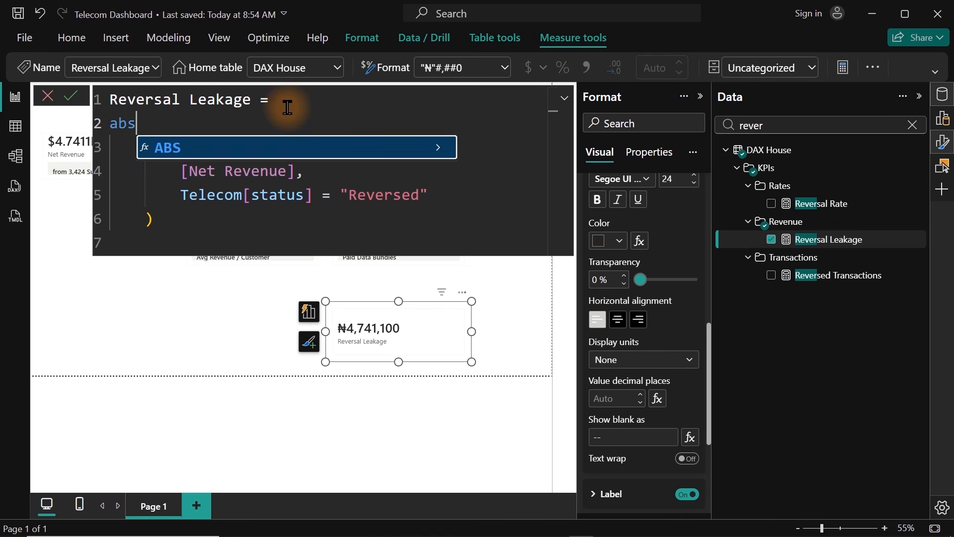
{"action": "key", "text": "Tab"}
{"action": "left_click", "coordinate": [190, 221]}
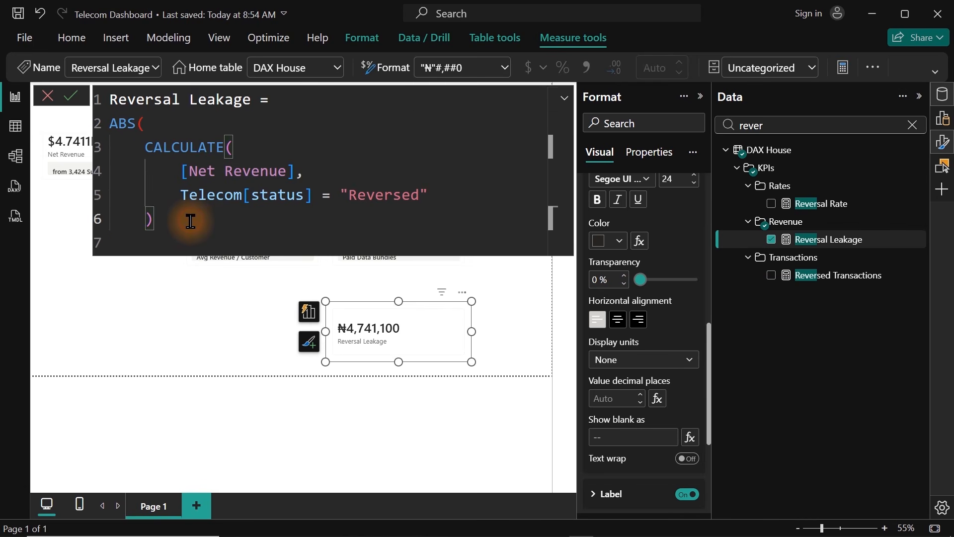
{"action": "key", "text": "Return"}
{"action": "type", "text": ")"}
{"action": "key", "text": "Return"}
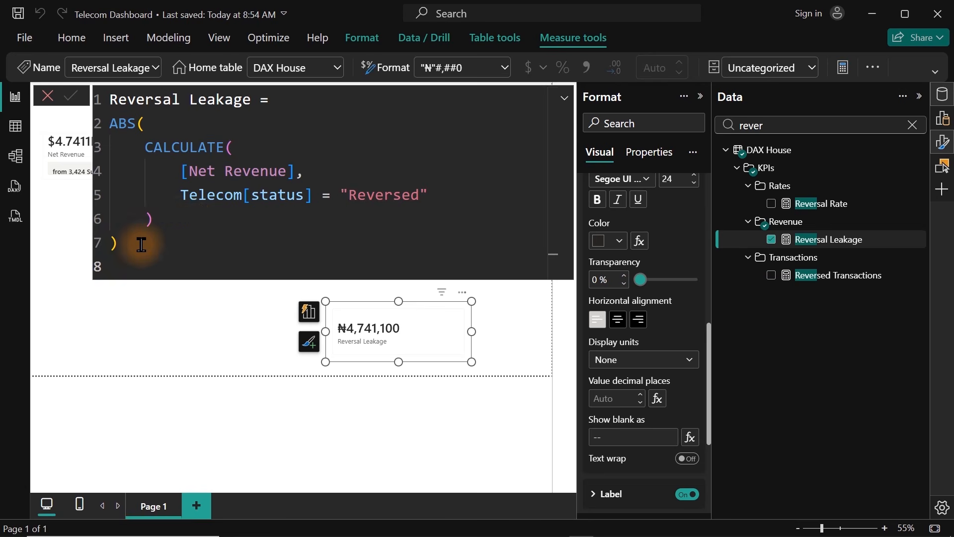
Step: Indent the whole ABS block one level in the Reversal Leakage formula and commit it
{"action": "left_click_drag", "start_coordinate": [143, 239], "coordinate": [102, 132]}
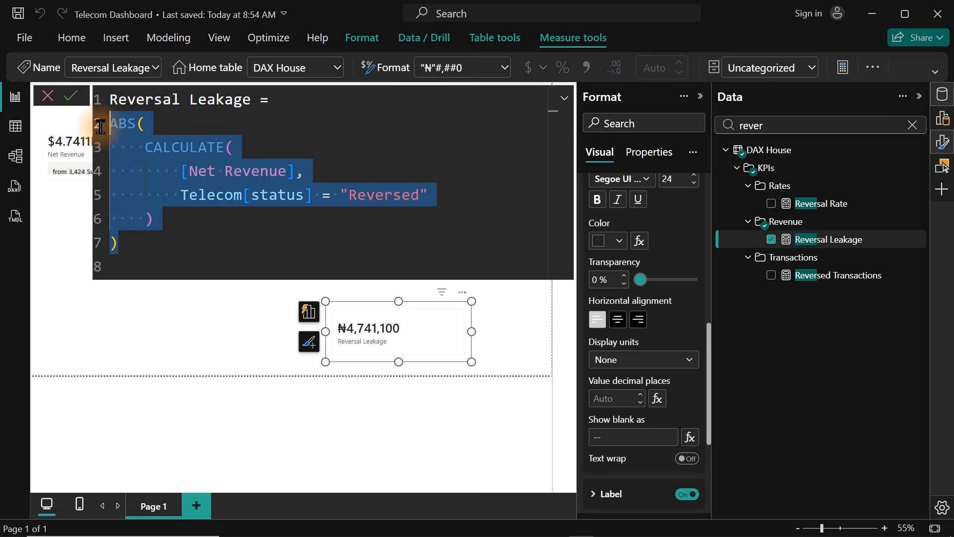
{"action": "key", "text": "Tab"}
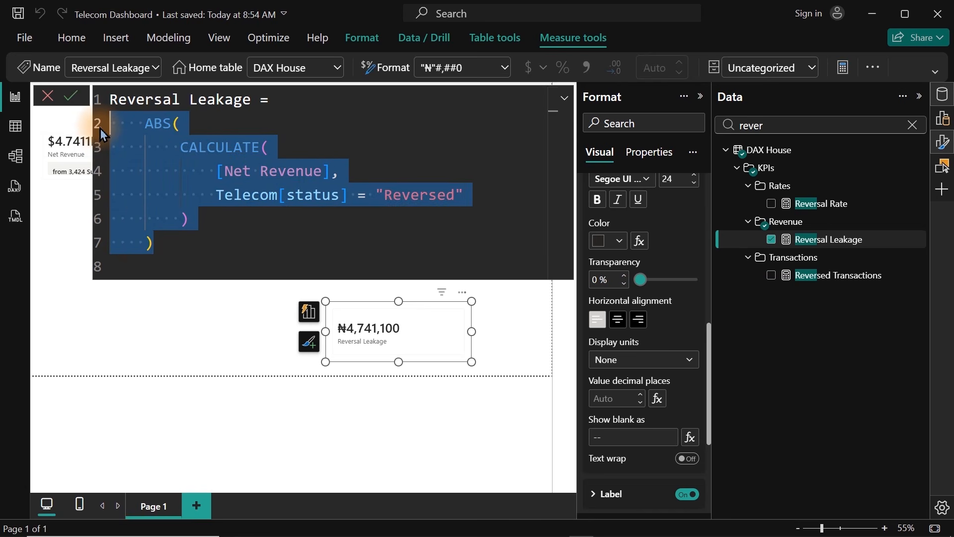
{"action": "key", "text": "Return"}
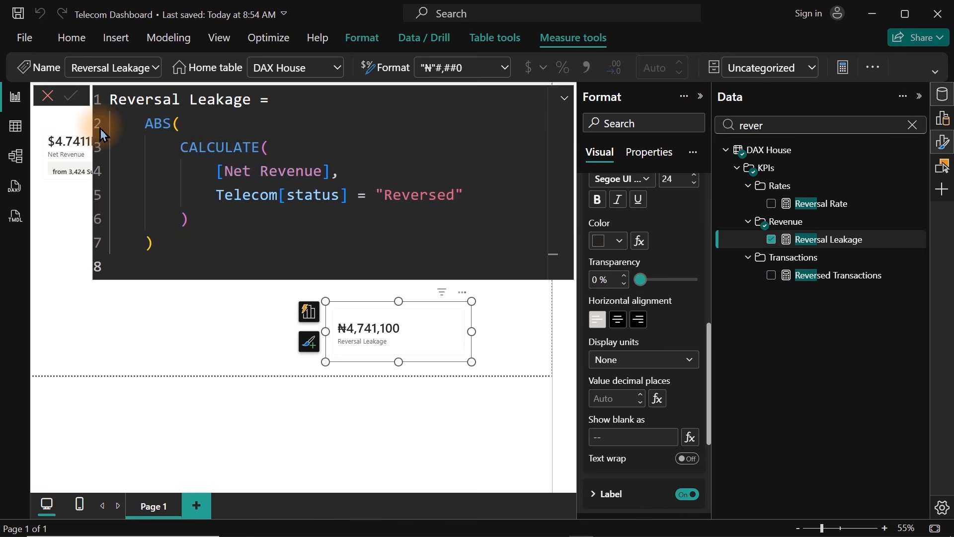
Step: Examine the Telecom table's distinct amount values in the data view, and return to the report with the Reversal Leakage card selected
{"action": "left_click", "coordinate": [16, 126]}
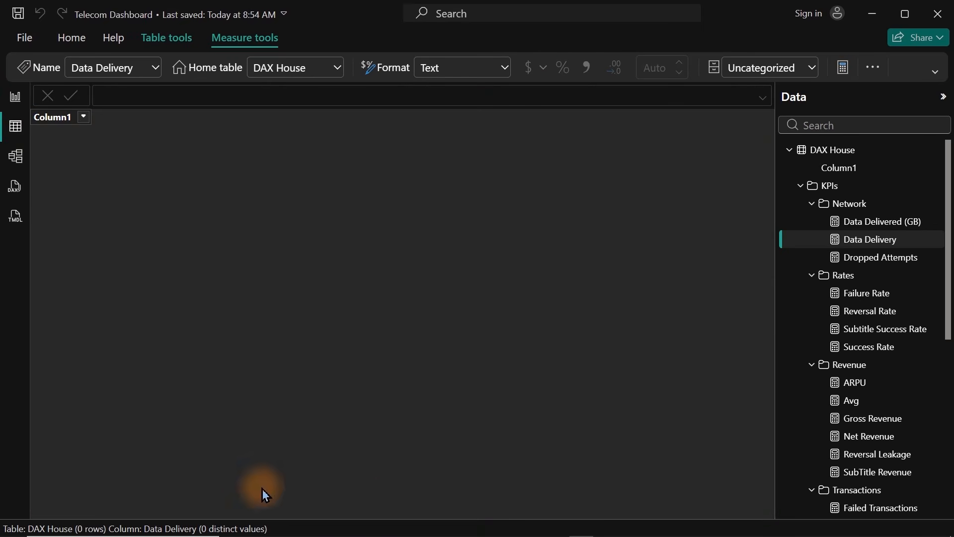
{"action": "left_click", "coordinate": [789, 149]}
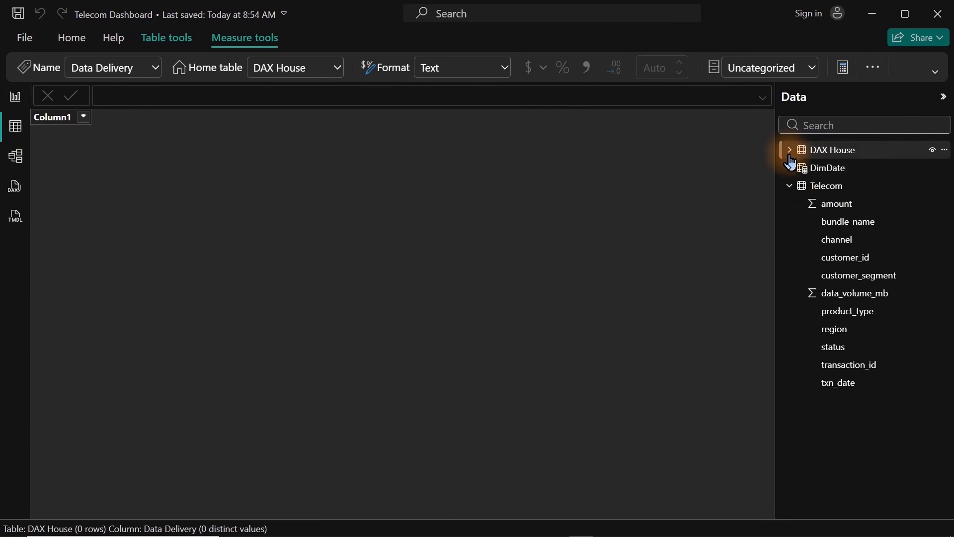
{"action": "left_click", "coordinate": [844, 222]}
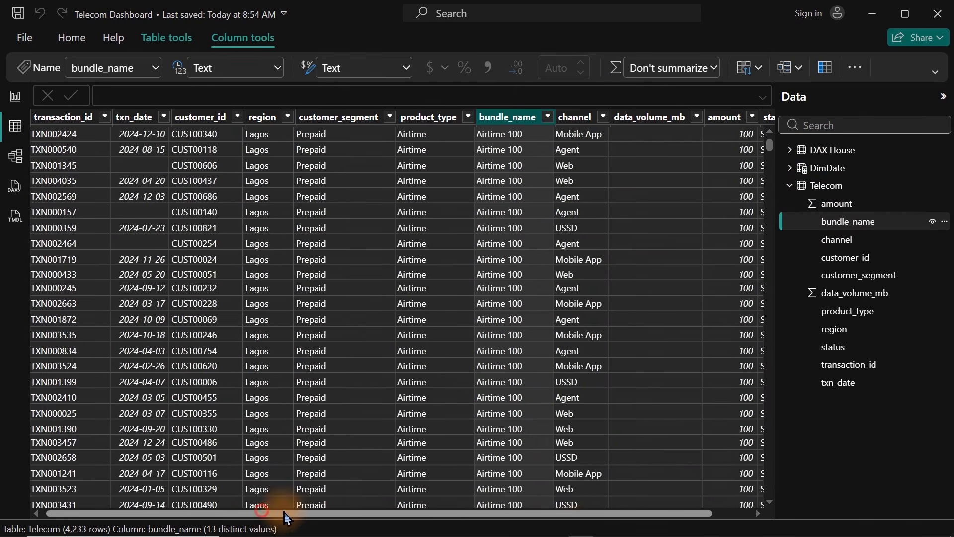
{"action": "left_click_drag", "start_coordinate": [286, 514], "coordinate": [326, 514]}
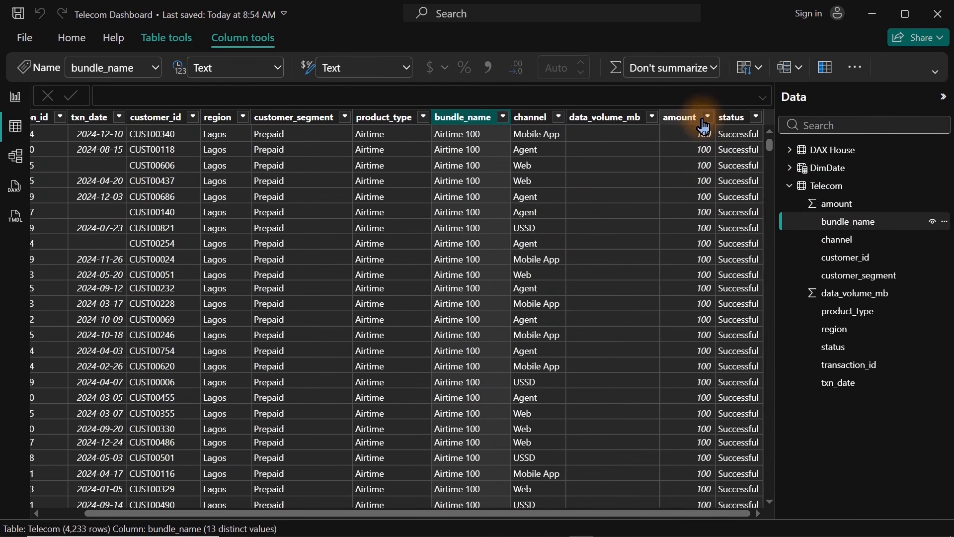
{"action": "left_click", "coordinate": [706, 117]}
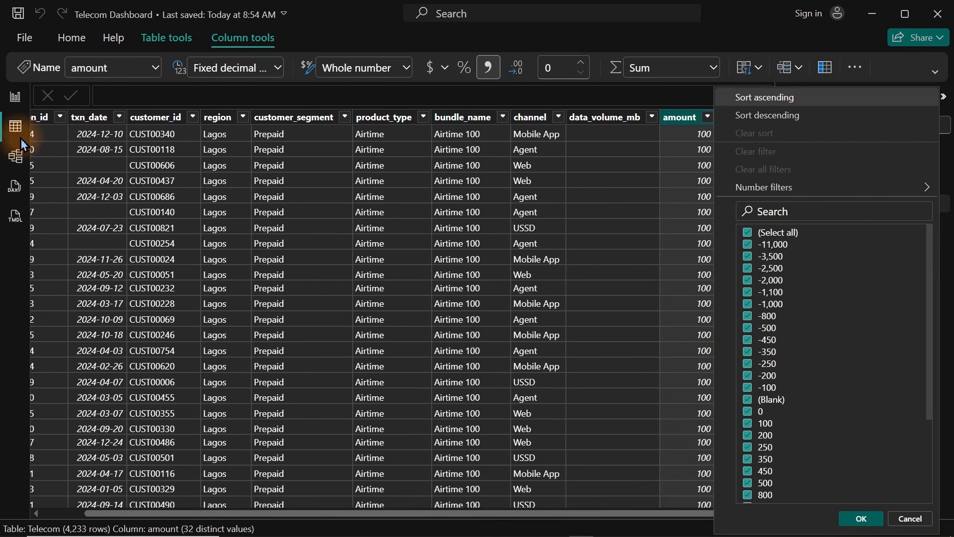
{"action": "left_click", "coordinate": [15, 96]}
{"action": "left_click", "coordinate": [421, 323]}
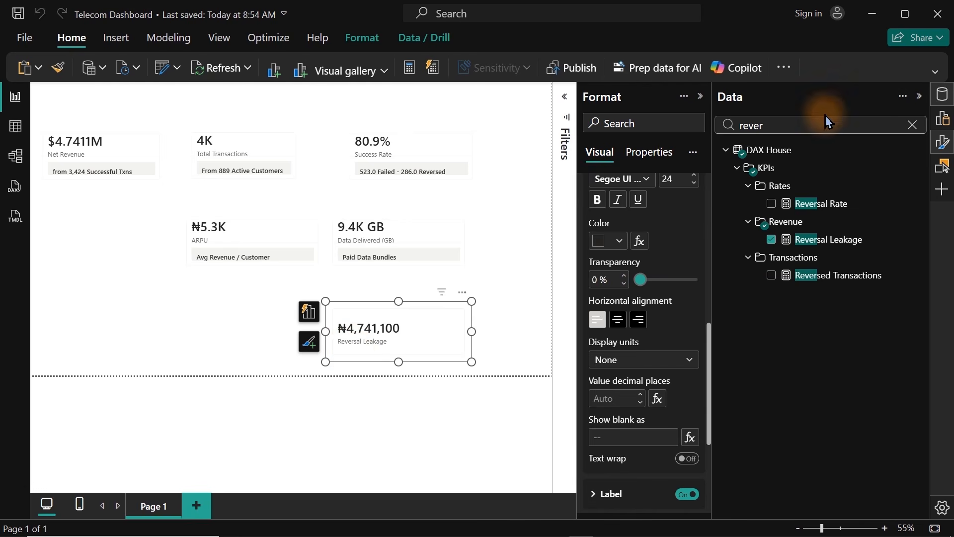
Step: Create a new measure in the Rates folder named Subtitle Reversed and begin its text string
{"action": "right_click", "coordinate": [794, 204]}
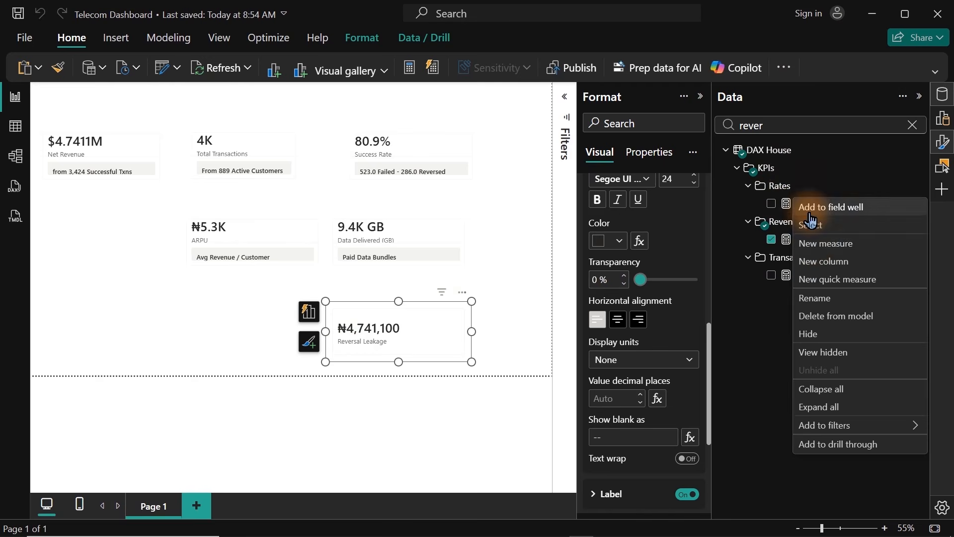
{"action": "left_click", "coordinate": [814, 244]}
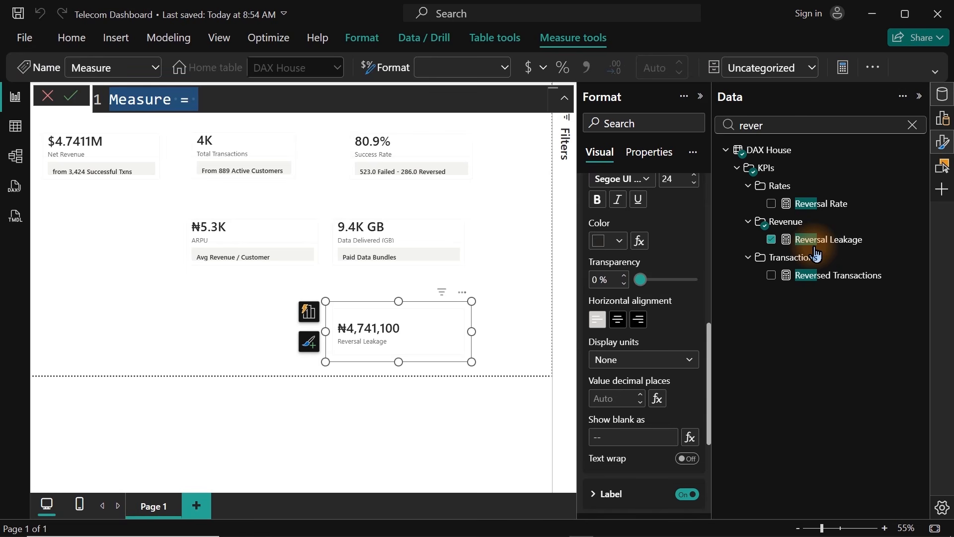
{"action": "type", "text": "Re"}
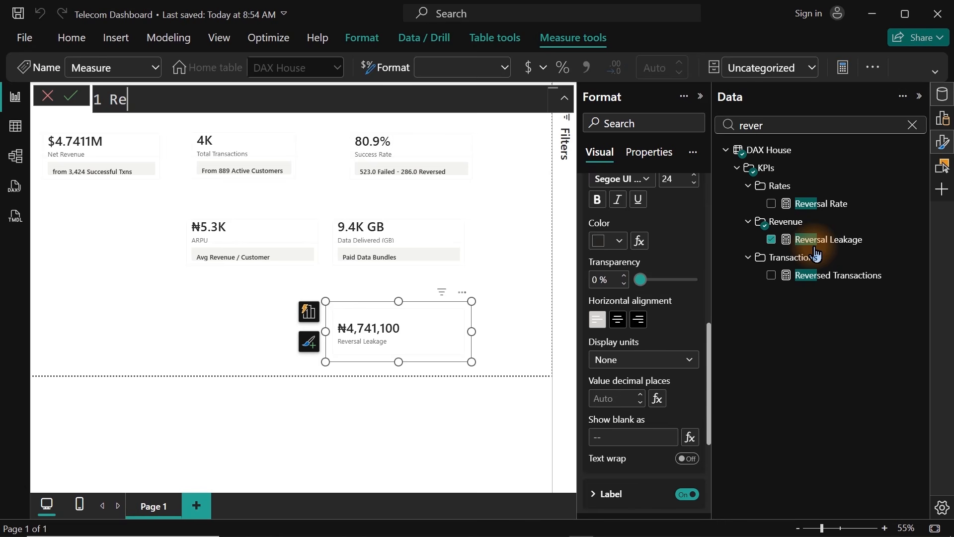
{"action": "key", "text": "BackSpace"}
{"action": "key", "text": "BackSpace"}
{"action": "type", "text": "st"}
{"action": "key", "text": "BackSpace"}
{"action": "key", "text": "BackSpace"}
{"action": "type", "text": "Sub"}
{"action": "type", "text": "title"}
{"action": "type", "text": " -"}
{"action": "key", "text": "BackSpace"}
{"action": "type", "text": "Reverse"}
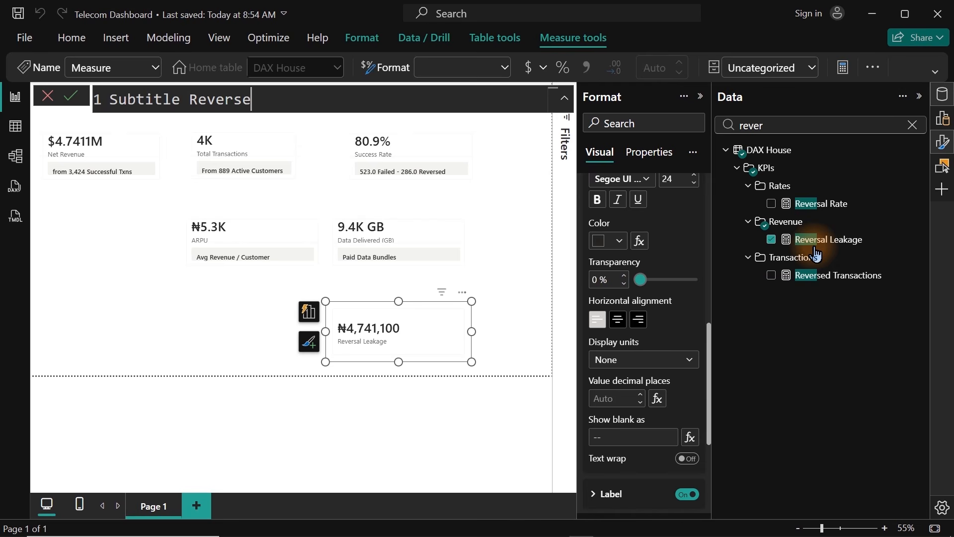
{"action": "type", "text": "d = \""}
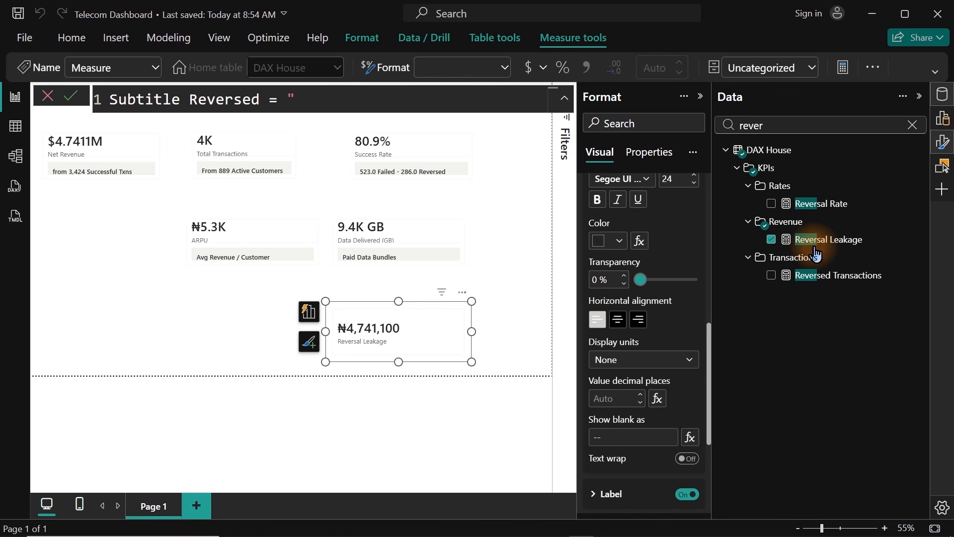
{"action": "type", "text": "Money returned to Cu"}
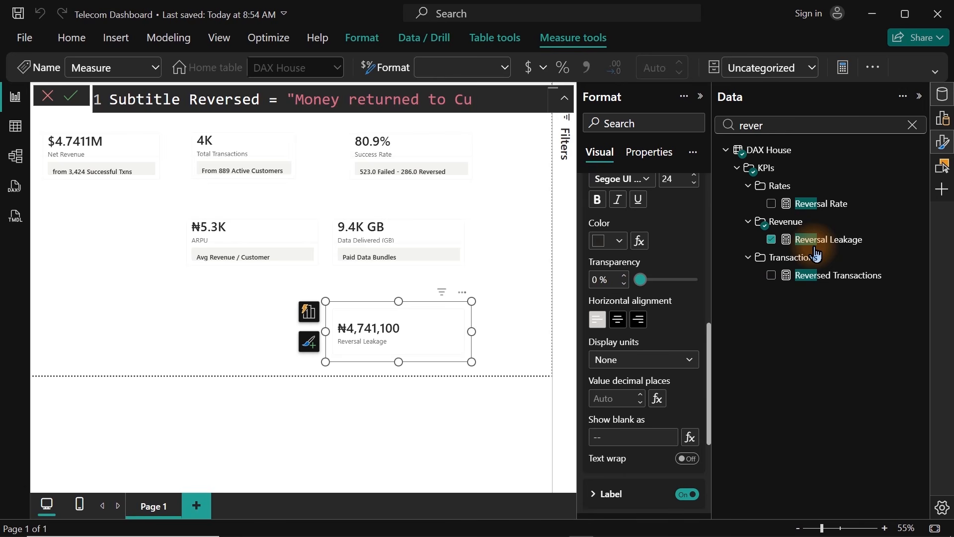
{"action": "type", "text": "s"}
{"action": "type", "text": "tomers"}
{"action": "key", "text": "BackSpace"}
{"action": "key", "text": "BackSpace"}
{"action": "key", "text": "BackSpace"}
{"action": "key", "text": "BackSpace"}
{"action": "key", "text": "BackSpace"}
{"action": "key", "text": "BackSpace"}
{"action": "key", "text": "BackSpace"}
{"action": "key", "text": "BackSpace"}
{"action": "key", "text": "BackSpace"}
{"action": "key", "text": "BackSpace"}
{"action": "key", "text": "BackSpace"}
{"action": "key", "text": "BackSpace"}
{"action": "key", "text": "BackSpace"}
{"action": "key", "text": "BackSpace"}
{"action": "key", "text": "BackSpace"}
{"action": "key", "text": "BackSpace"}
{"action": "key", "text": "BackSpace"}
{"action": "key", "text": "BackSpace"}
{"action": "key", "text": "BackSpace"}
{"action": "key", "text": "BackSpace"}
{"action": "key", "text": "BackSpace"}
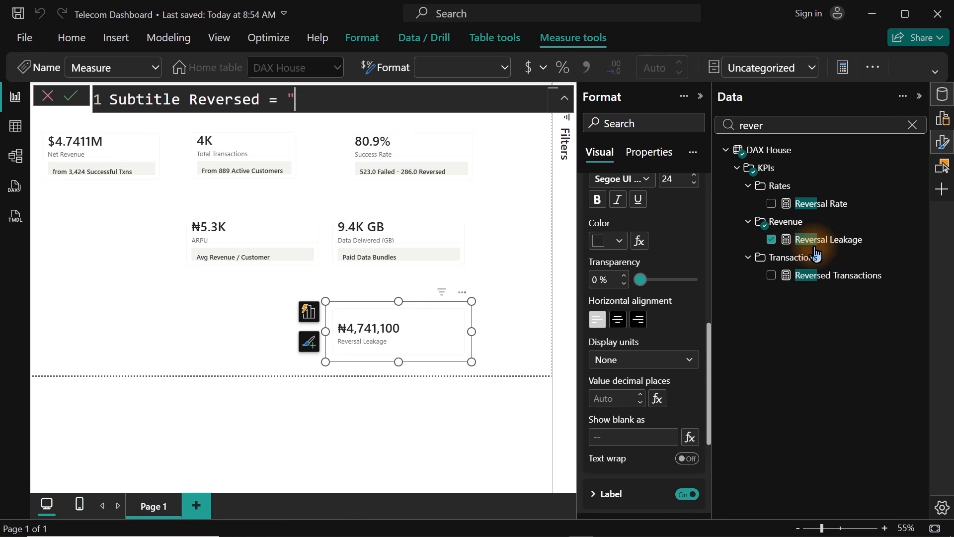
Step: Define the Subtitle Reversed measure as the text "Refunded Money" and commit it
{"action": "type", "text": "Refunded Money"}
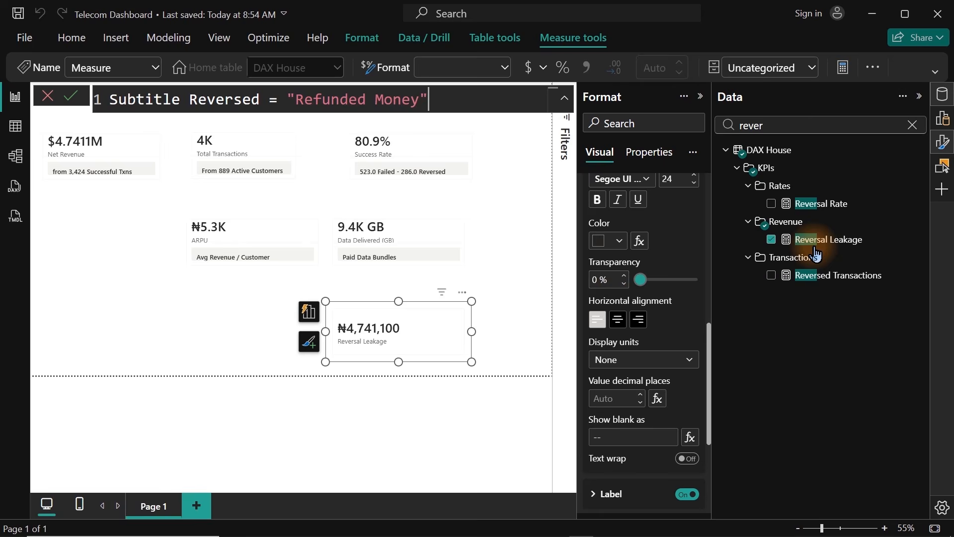
{"action": "key", "text": "Return"}
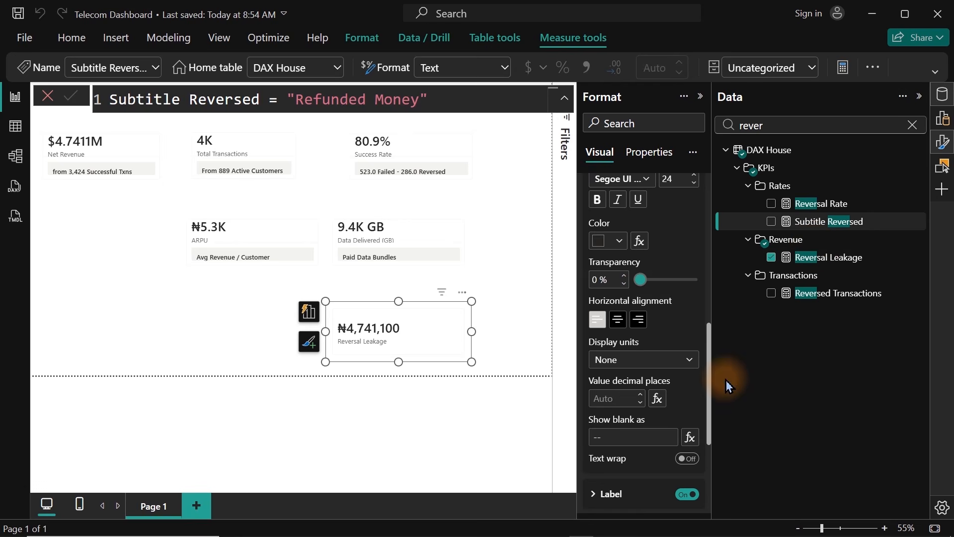
Step: Add the Subtitle Reversed measure as a reference label on the Reversal Leakage card and turn off the label's title
{"action": "left_click_drag", "start_coordinate": [712, 367], "coordinate": [713, 464]}
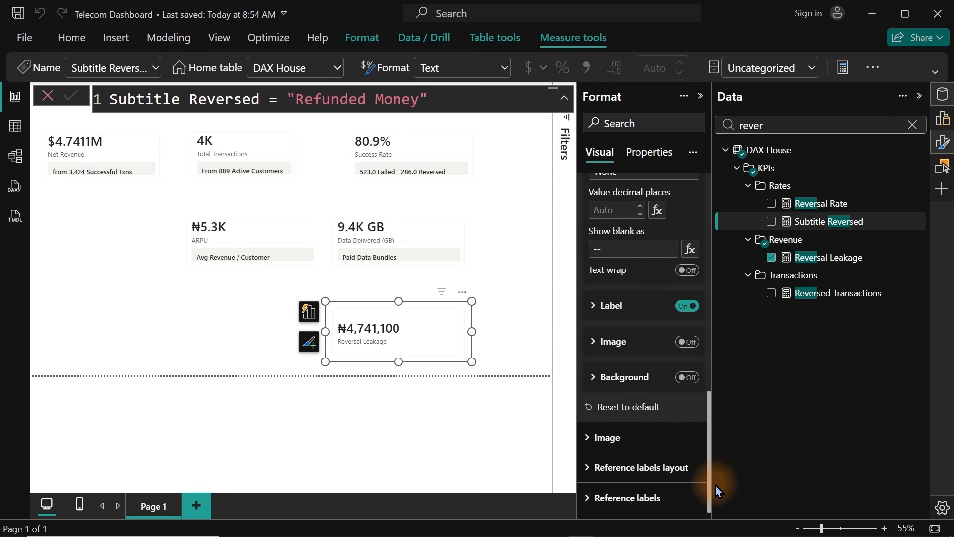
{"action": "left_click", "coordinate": [663, 498]}
{"action": "left_click_drag", "start_coordinate": [709, 378], "coordinate": [713, 448]}
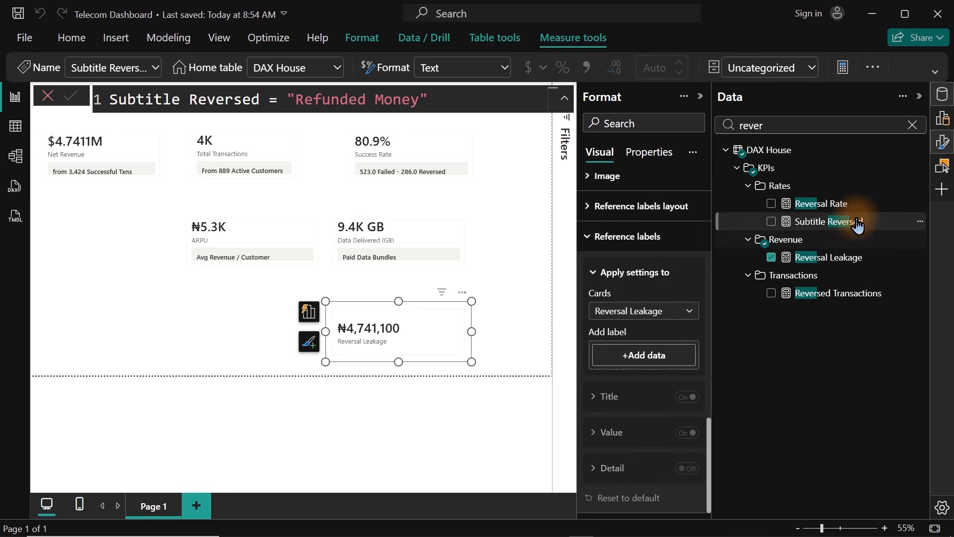
{"action": "left_click_drag", "start_coordinate": [859, 222], "coordinate": [669, 357]}
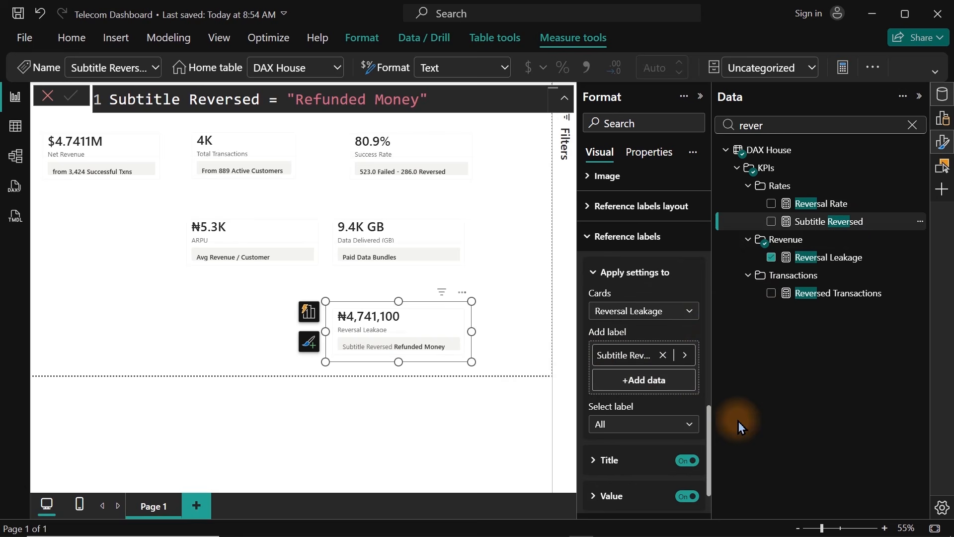
{"action": "left_click", "coordinate": [686, 461]}
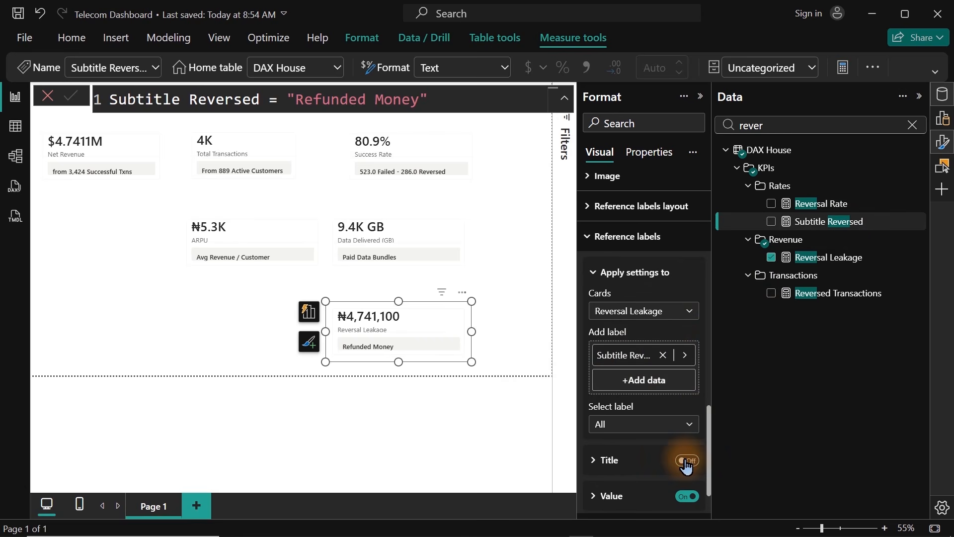
Step: Move the Reversal Leakage card to the left of its row and place a duplicate of it beside it, below the Data Delivered card
{"action": "left_click_drag", "start_coordinate": [436, 326], "coordinate": [230, 315]}
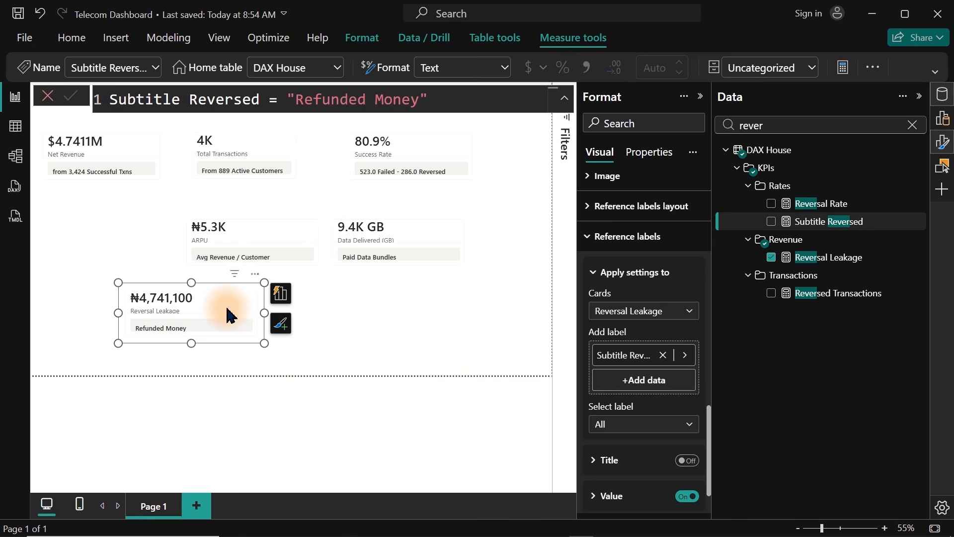
{"action": "key", "text": "ctrl+v"}
{"action": "left_click_drag", "start_coordinate": [227, 308], "coordinate": [414, 311]}
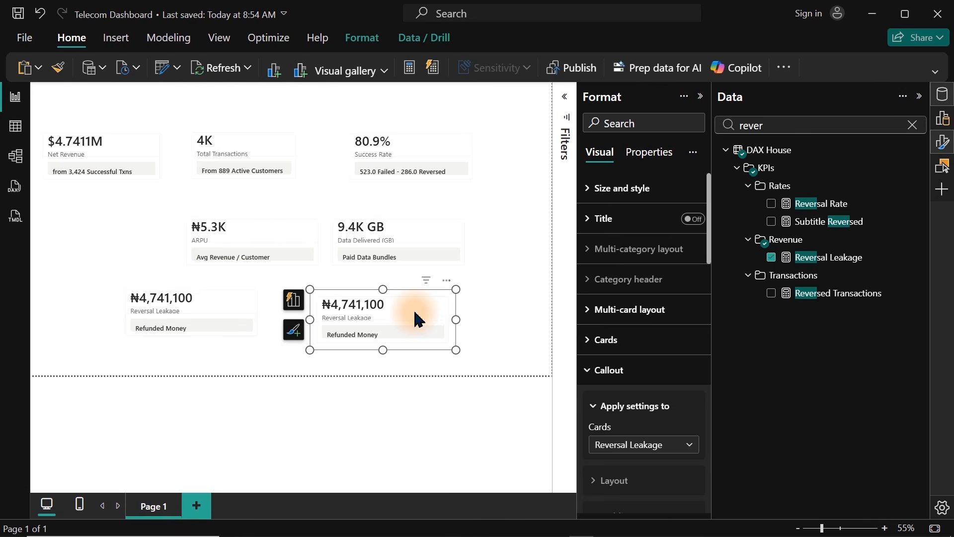
Step: Replace the Reversal Leakage measure on the duplicated card with the Failure Rate measure
{"action": "left_click", "coordinate": [771, 257]}
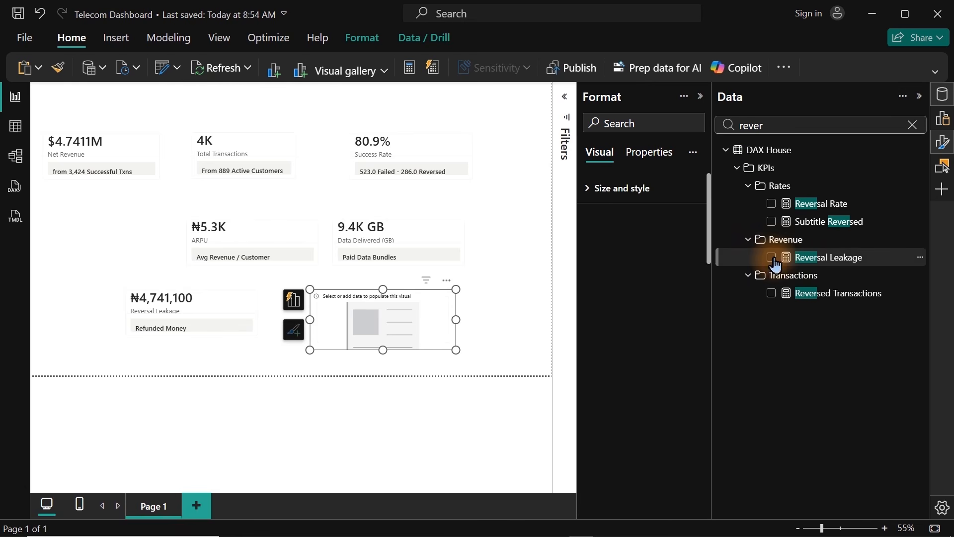
{"action": "left_click", "coordinate": [773, 124]}
{"action": "key", "text": "ctrl+a"}
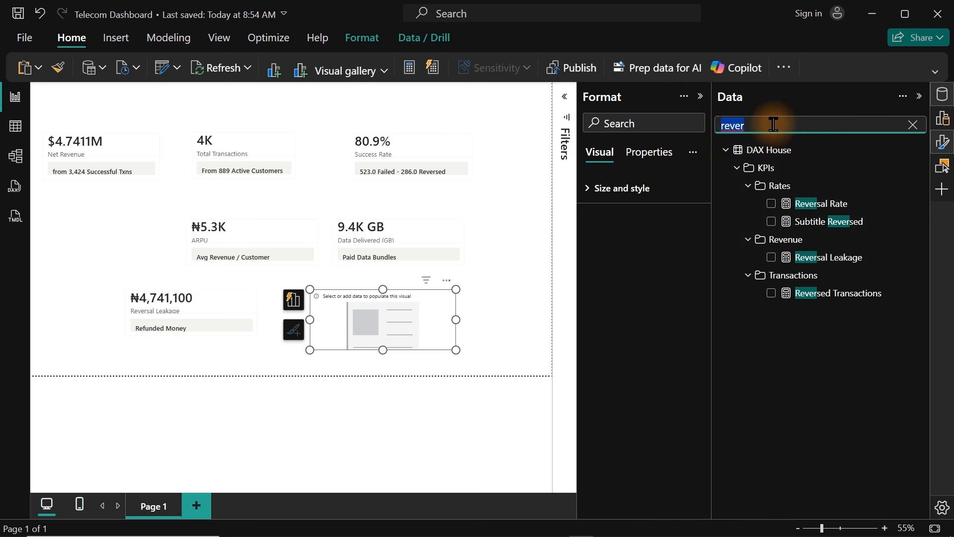
{"action": "type", "text": "fial"}
{"action": "key", "text": "BackSpace"}
{"action": "key", "text": "BackSpace"}
{"action": "key", "text": "BackSpace"}
{"action": "type", "text": "aild"}
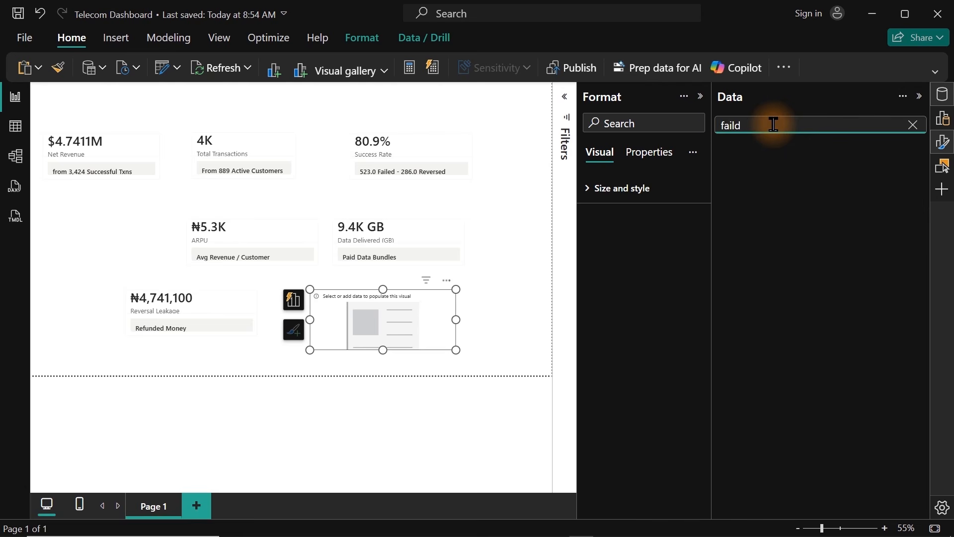
{"action": "key", "text": "BackSpace"}
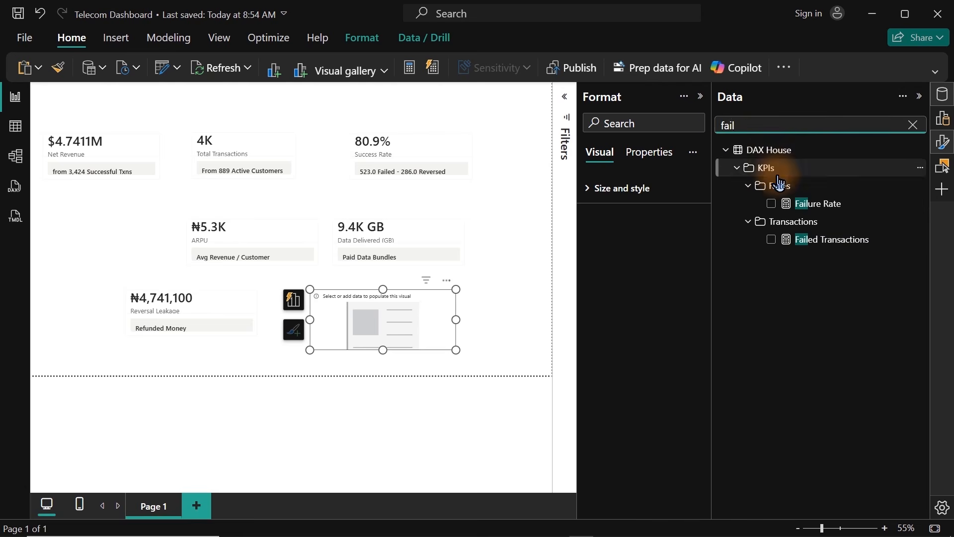
{"action": "left_click", "coordinate": [772, 206]}
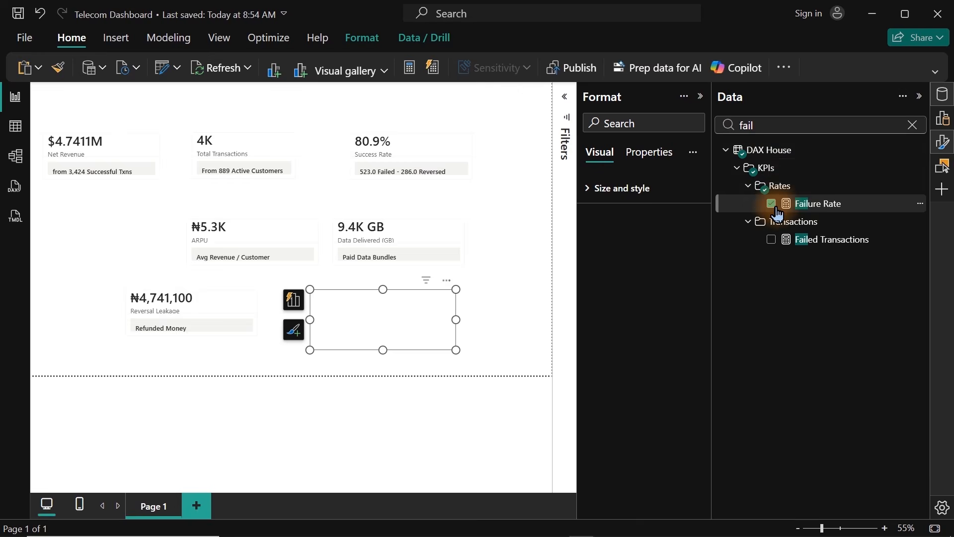
Step: Open the Failure Rate measure's formula and put DIVIDE and its [Failed Transactions] argument on separate indented lines
{"action": "left_click", "coordinate": [810, 211]}
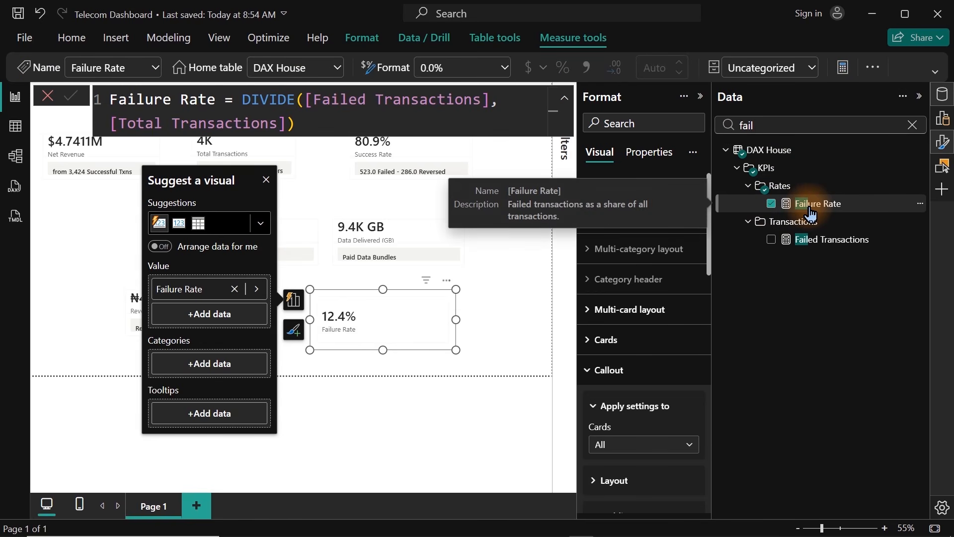
{"action": "left_click", "coordinate": [241, 105]}
{"action": "key", "text": "shift+Return"}
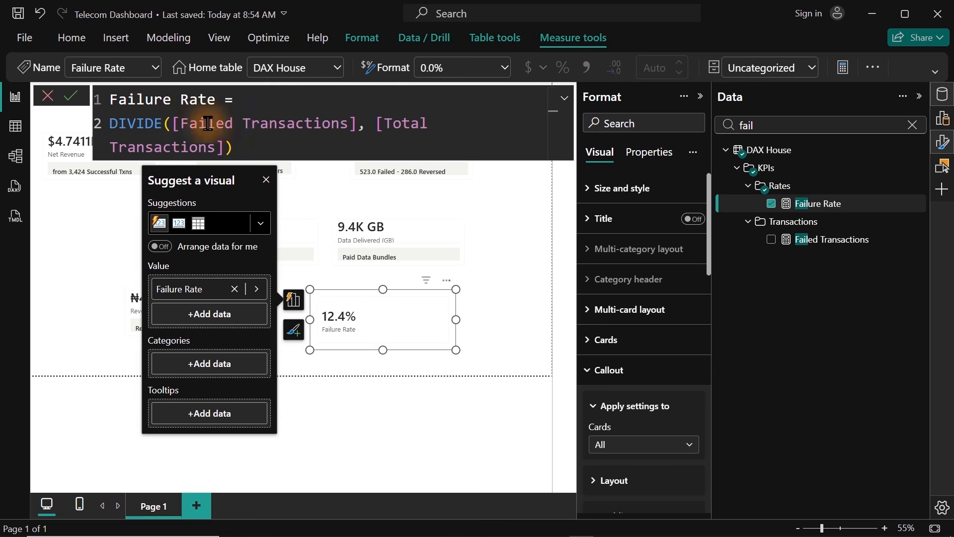
{"action": "key", "text": "Tab"}
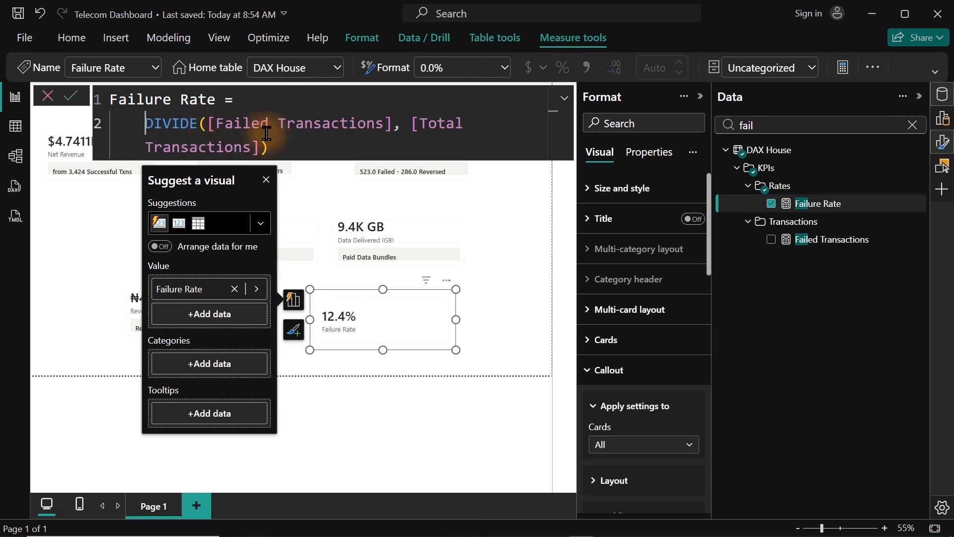
{"action": "left_click", "coordinate": [209, 126]}
{"action": "key", "text": "shift+Return"}
{"action": "key", "text": "Tab"}
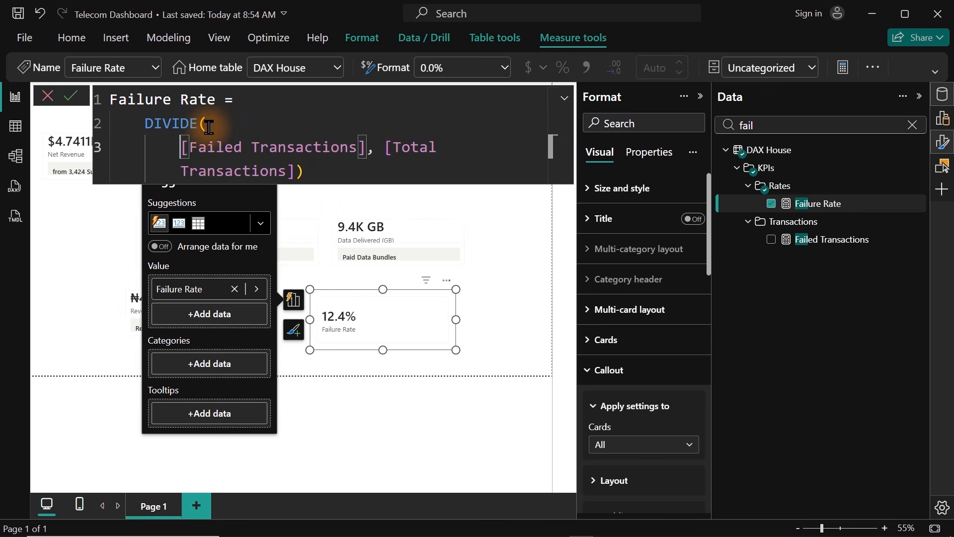
Step: Move [Total Transactions] and the closing parenthesis of the Failure Rate formula onto their own lines, commit it and save the report
{"action": "left_click", "coordinate": [377, 147]}
{"action": "key", "text": "shift+Return"}
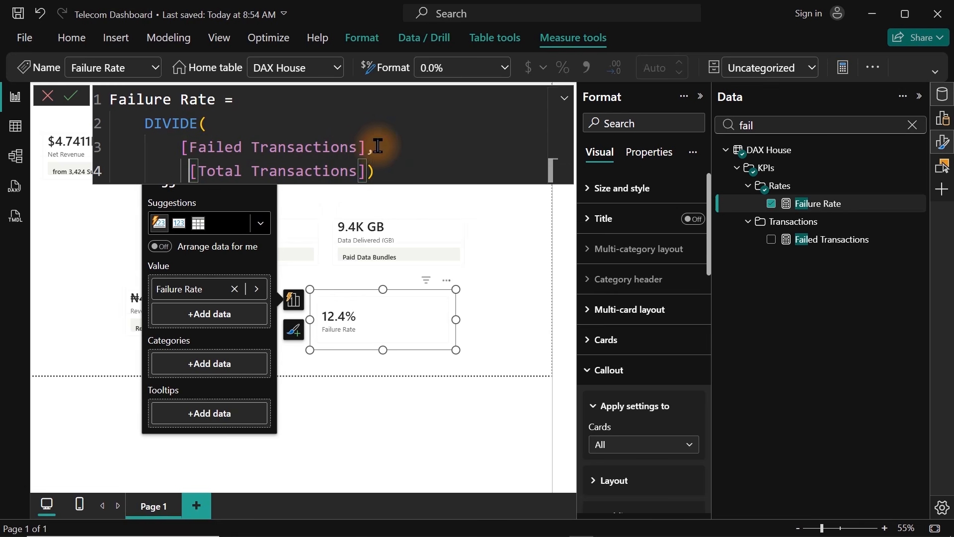
{"action": "key", "text": "shift+Return"}
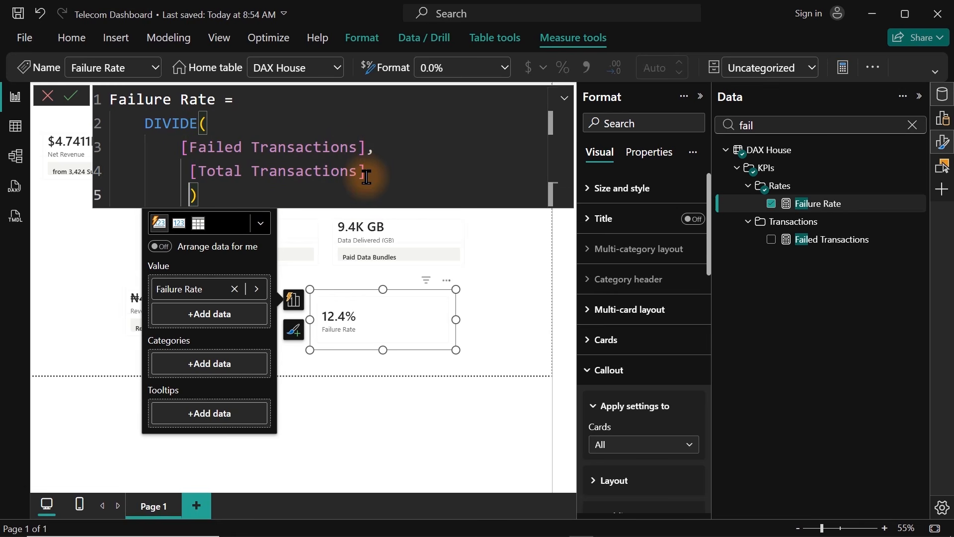
{"action": "key", "text": "BackSpace"}
{"action": "key", "text": "BackSpace"}
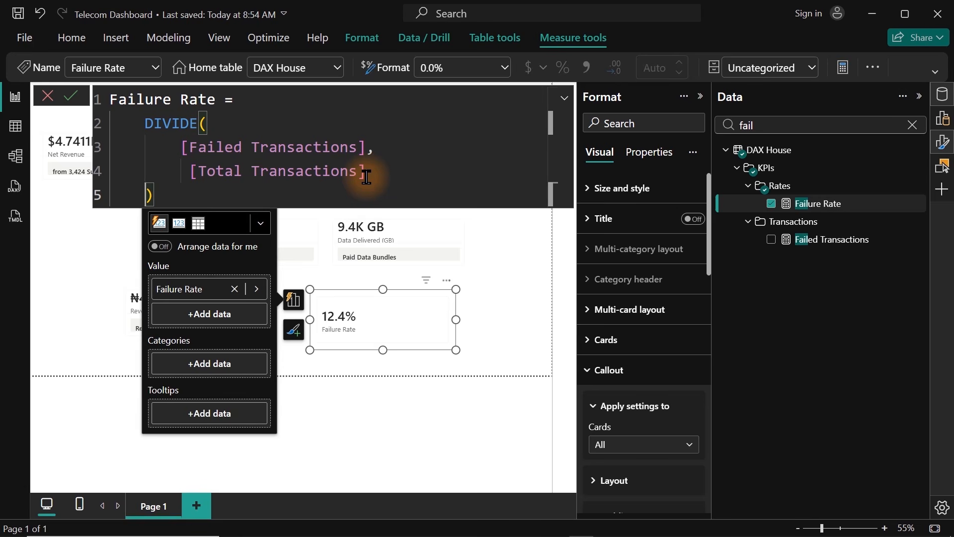
{"action": "key", "text": "Return"}
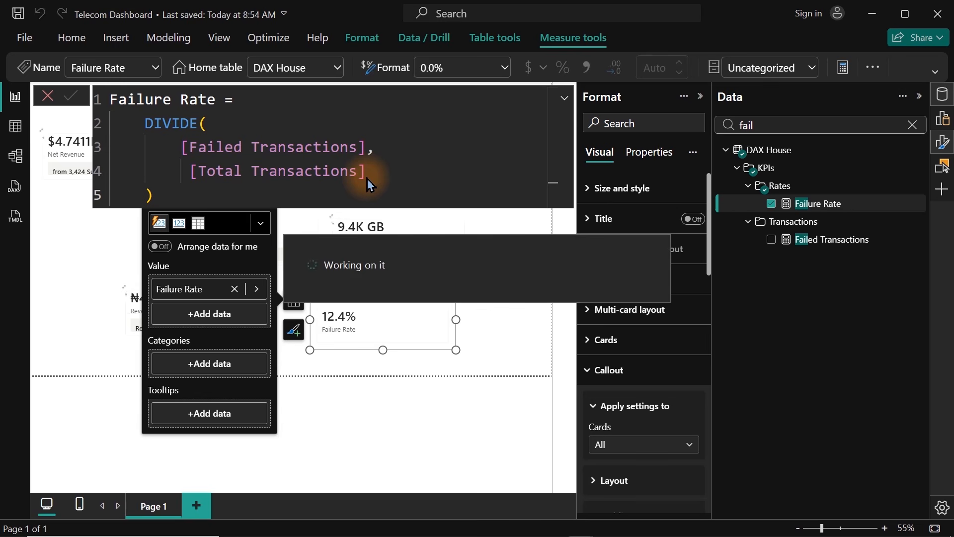
{"action": "key", "text": "ctrl+s"}
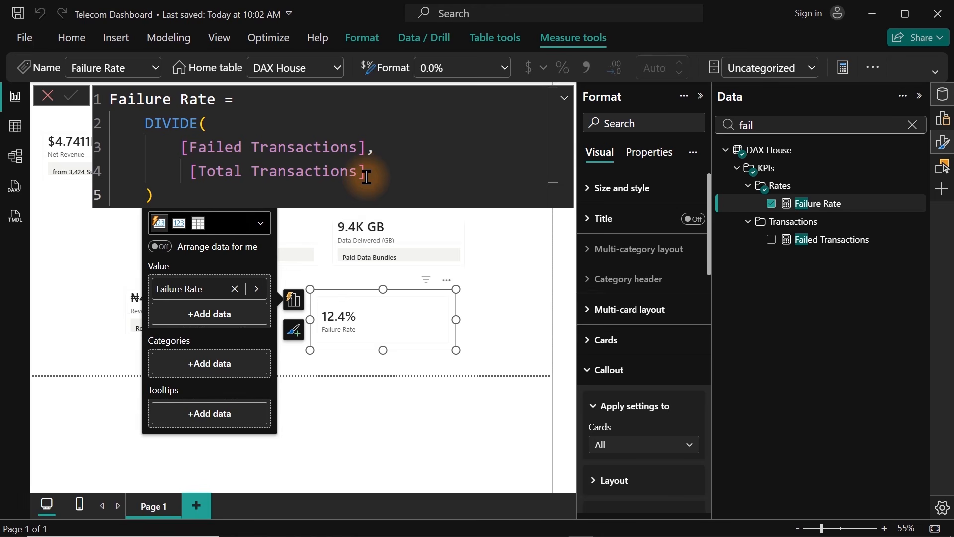
{"action": "left_click", "coordinate": [494, 318]}
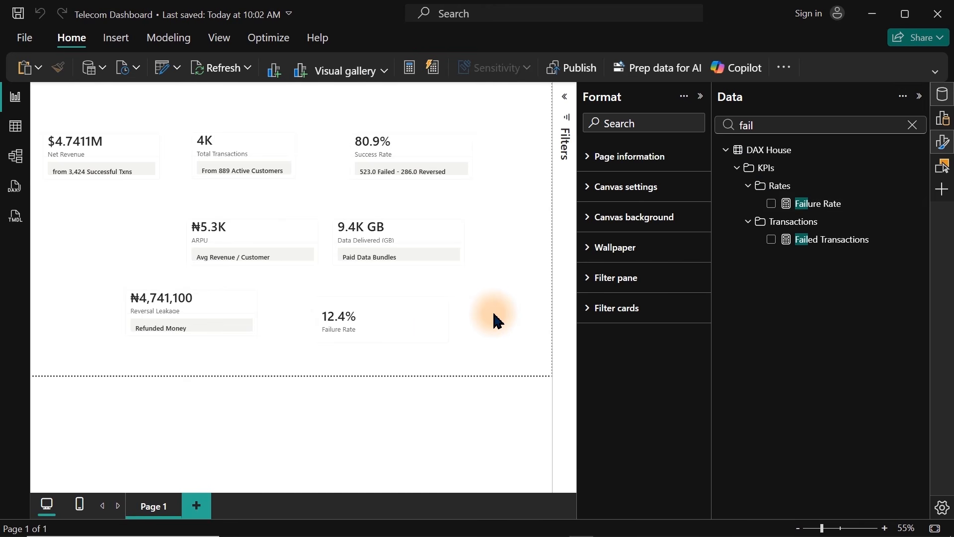
{"action": "left_click_drag", "start_coordinate": [322, 336], "coordinate": [453, 357]}
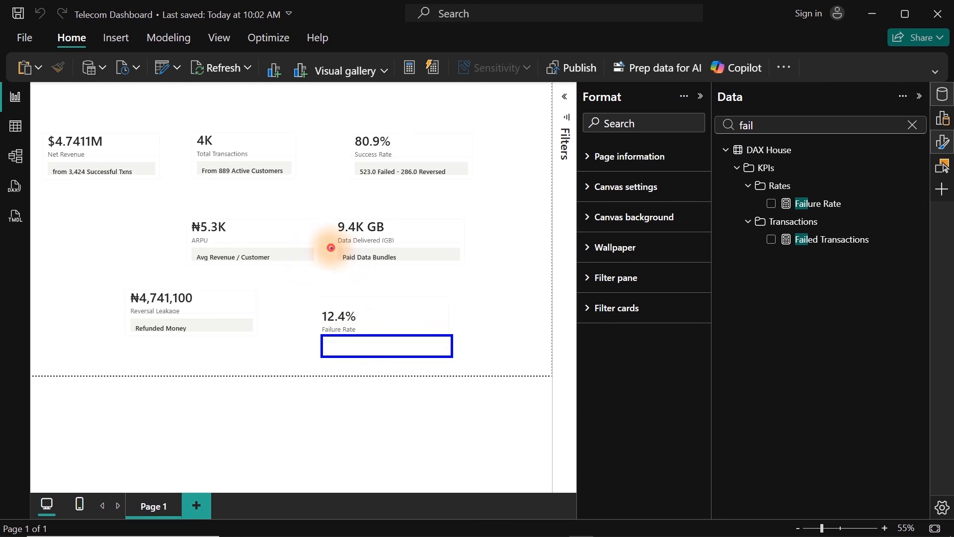
{"action": "left_click_drag", "start_coordinate": [331, 248], "coordinate": [444, 275]}
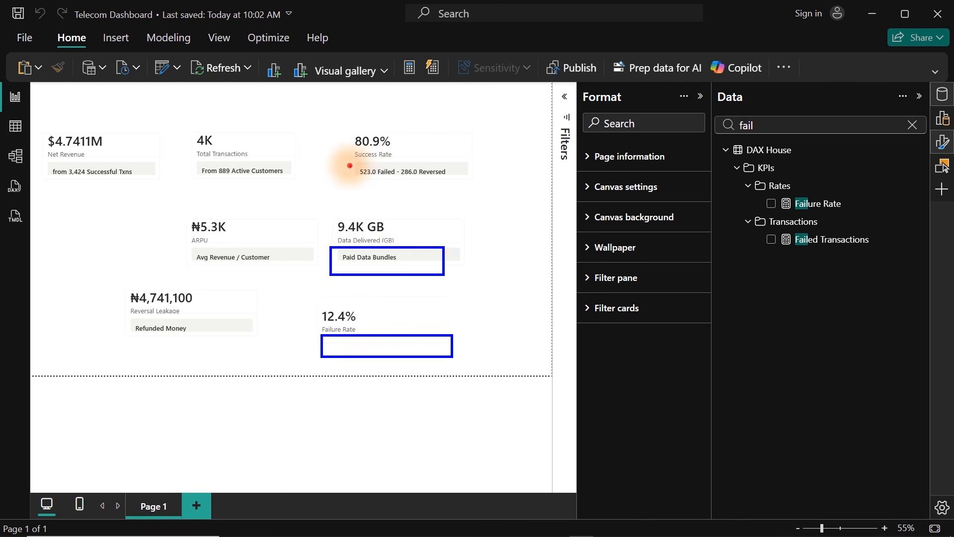
{"action": "left_click_drag", "start_coordinate": [349, 165], "coordinate": [487, 188]}
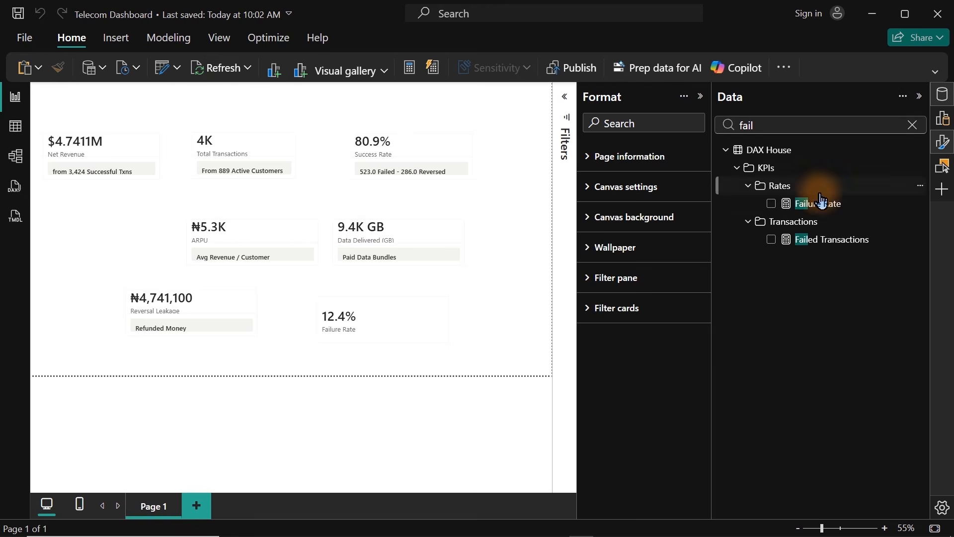
Step: With the Failure Rate card selected, create a new measure in the Rates folder named Subtitle Fail Rate
{"action": "left_click", "coordinate": [396, 344]}
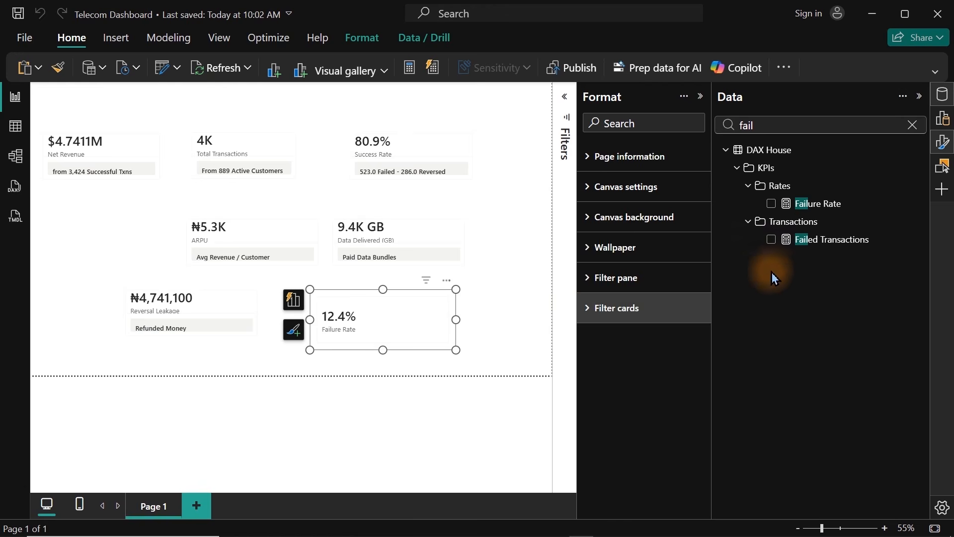
{"action": "right_click", "coordinate": [801, 205]}
{"action": "left_click", "coordinate": [831, 249]}
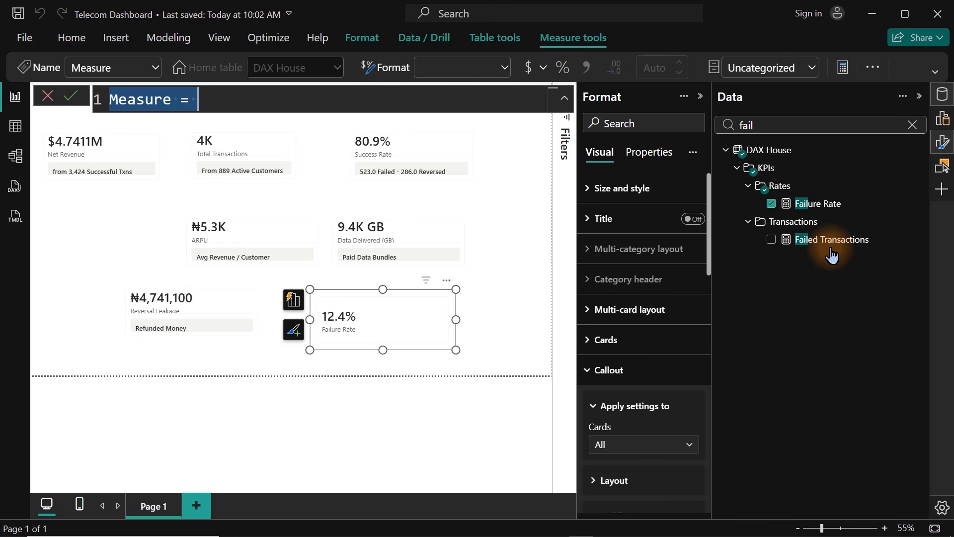
{"action": "type", "text": "Su"}
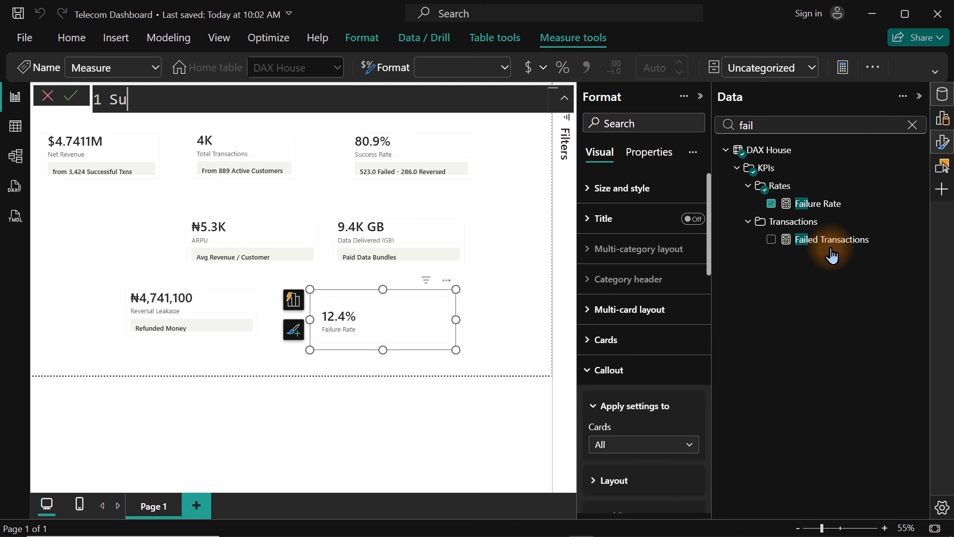
{"action": "type", "text": "btitle Fa"}
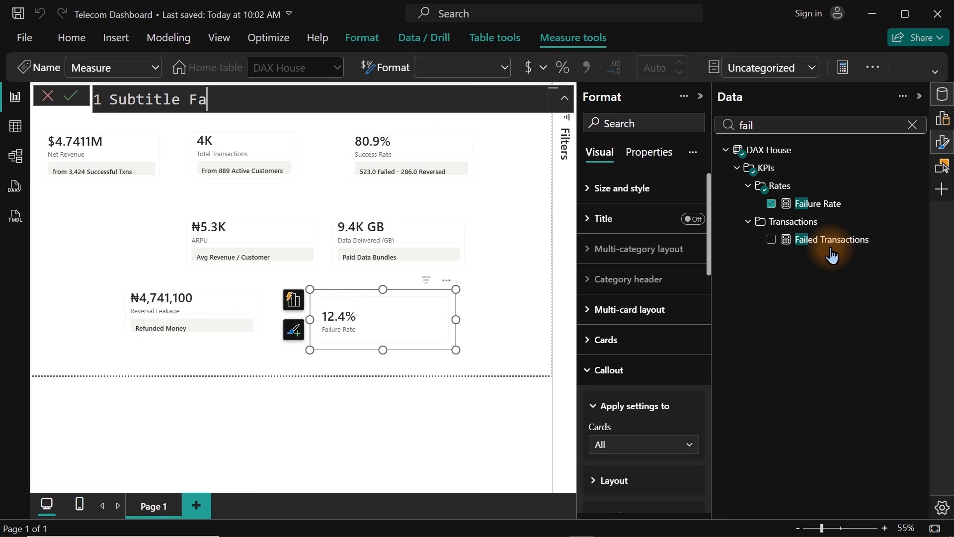
{"action": "type", "text": "il Rate ="}
{"action": "key", "text": "shift+Return"}
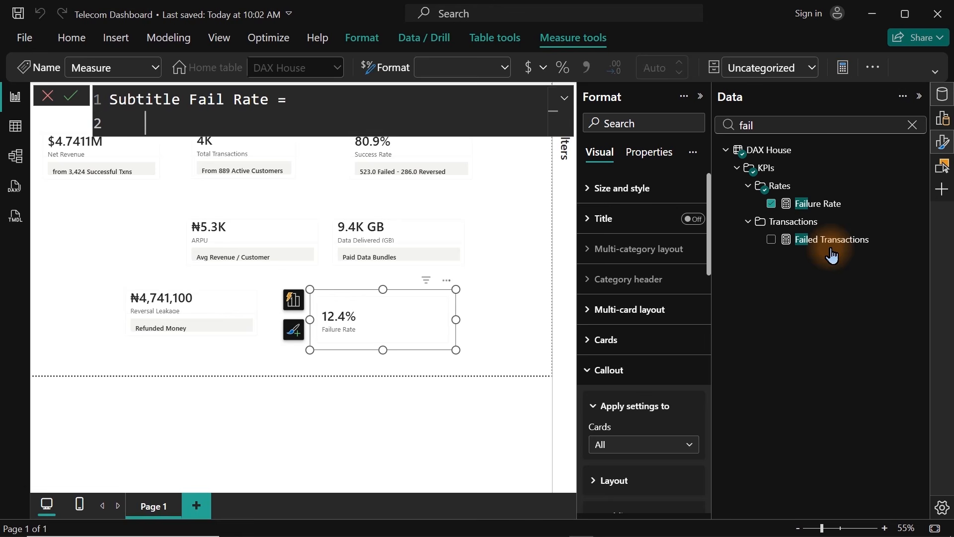
Step: Begin the Subtitle Fail Rate expression with FORMAT([Failed Transactions], "#.0") followed by the & operator
{"action": "type", "text": "form"}
{"action": "key", "text": "Tab"}
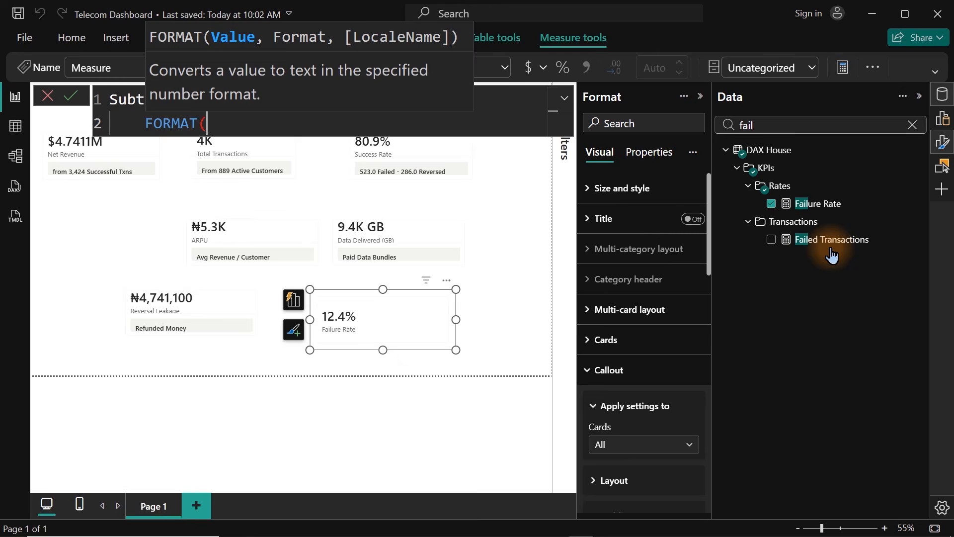
{"action": "type", "text": "[fail"}
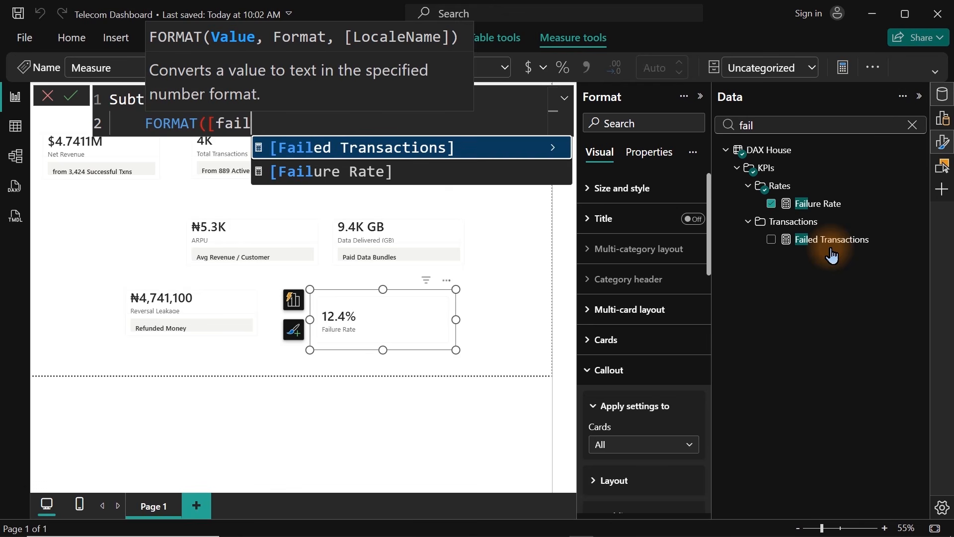
{"action": "key", "text": "Tab"}
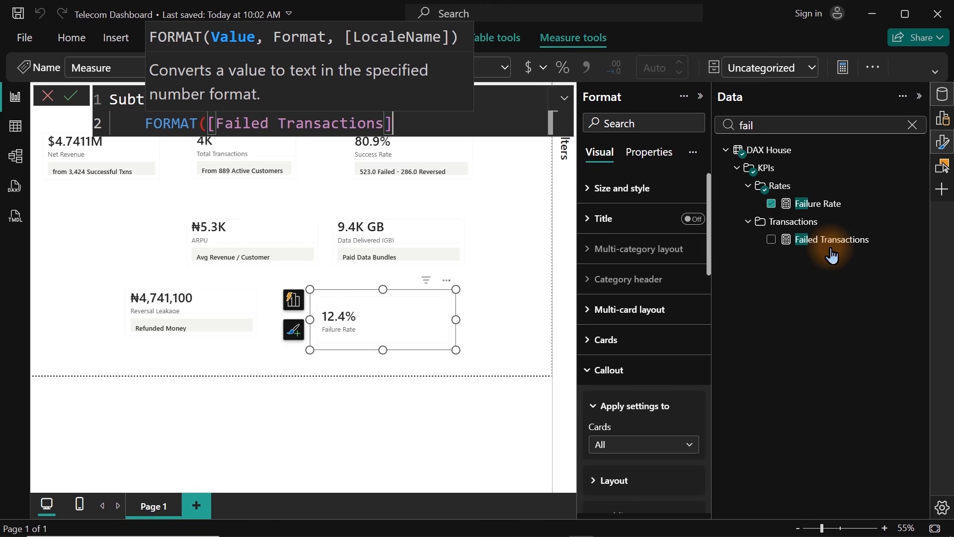
{"action": "type", "text": ", \""}
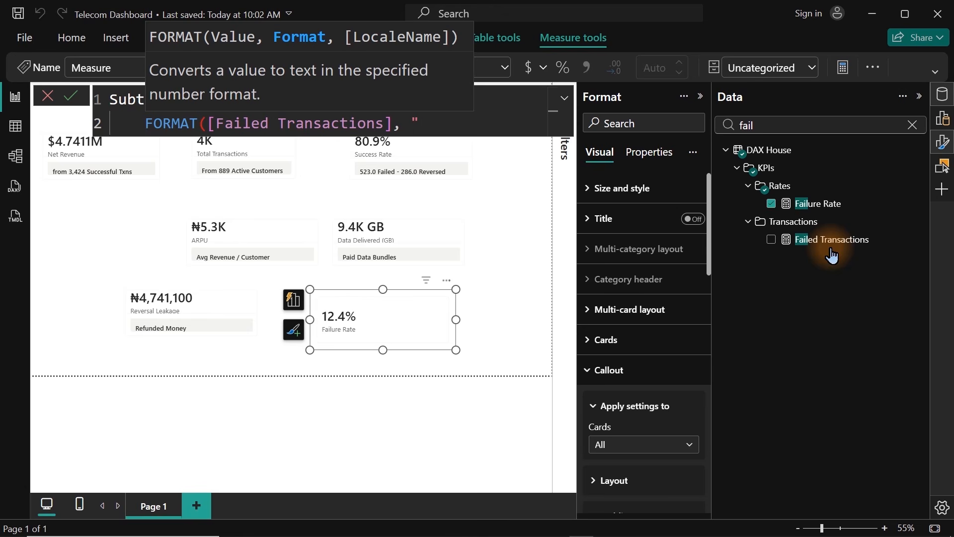
{"action": "type", "text": "#.0\") &"}
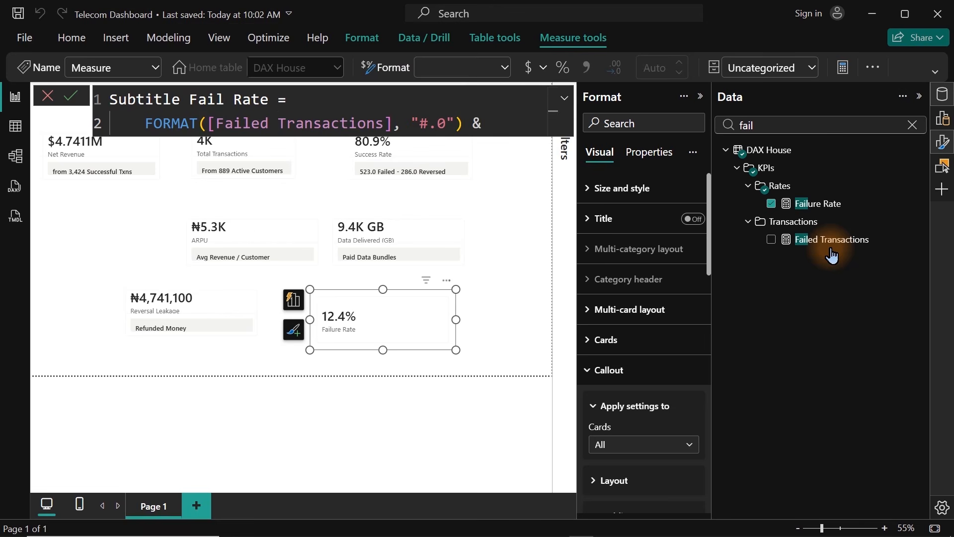
Step: Append the text "Dropped Attempts" on a new line of the Subtitle Fail Rate formula and commit the measure
{"action": "key", "text": "shift+Return"}
{"action": "type", "text": "\""}
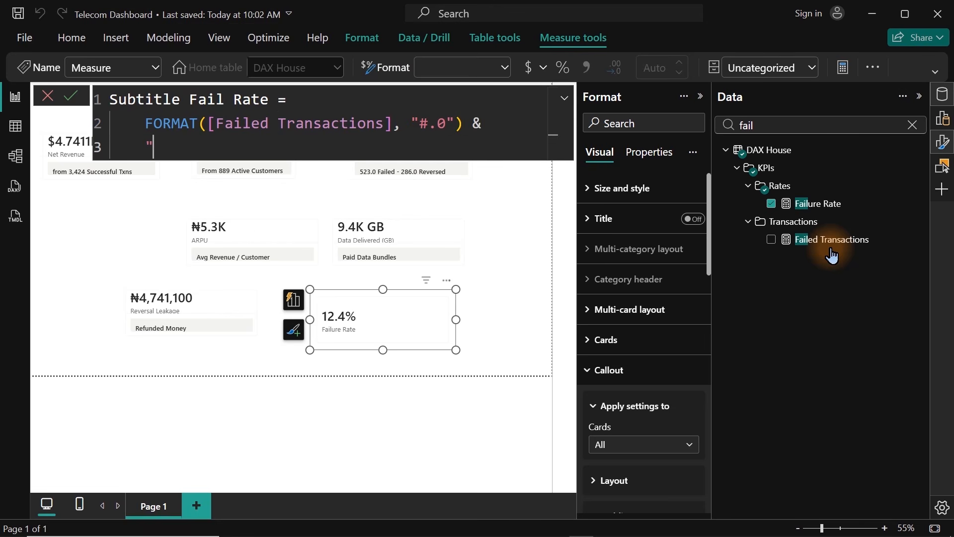
{"action": "type", "text": "Dropped Attempt"}
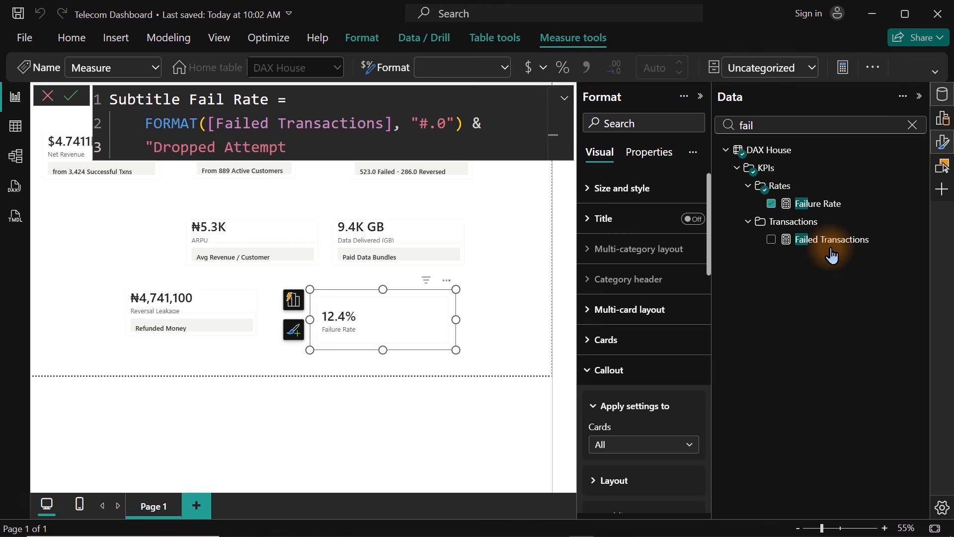
{"action": "type", "text": "s\""}
{"action": "key", "text": "Return"}
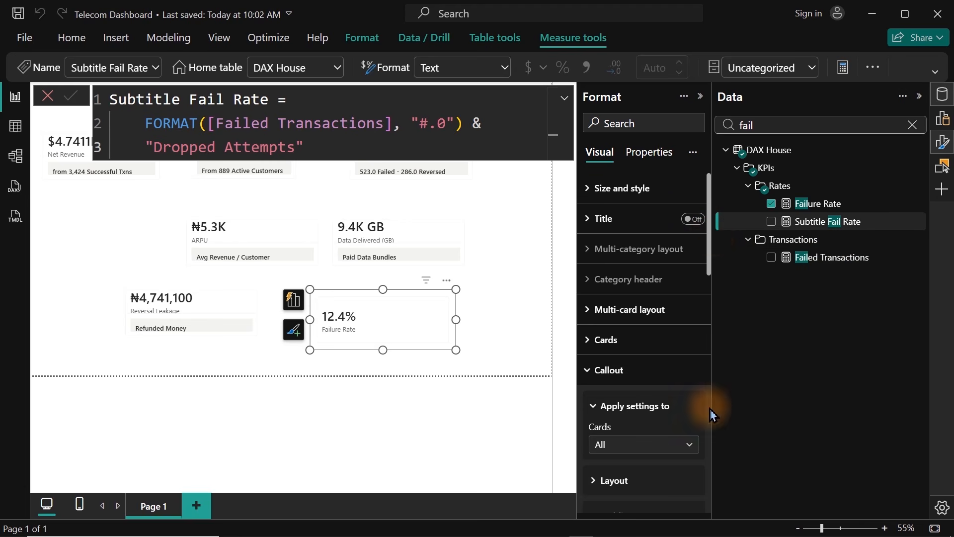
Step: Add the Subtitle Fail Rate measure as a reference label on the Failure Rate card and turn off the label's title
{"action": "left_click_drag", "start_coordinate": [708, 249], "coordinate": [709, 497]}
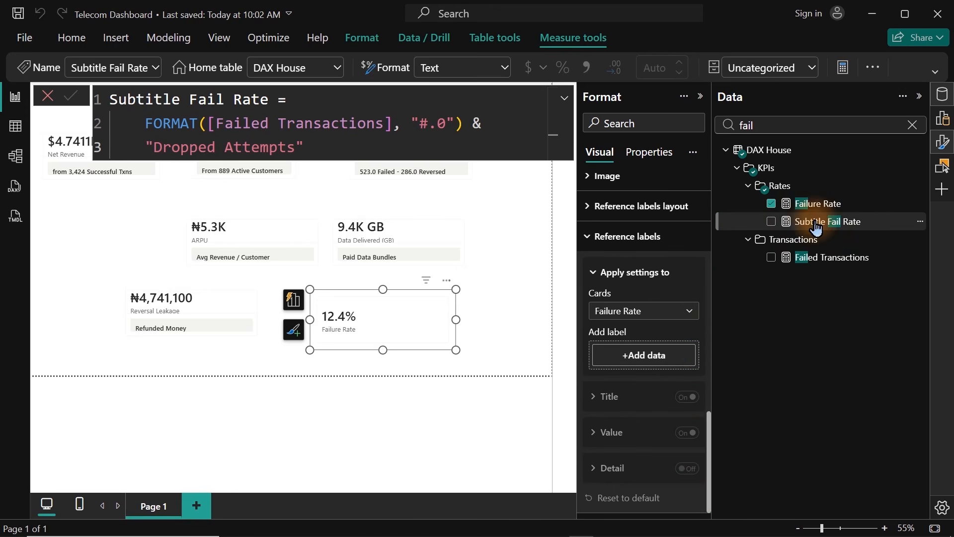
{"action": "left_click_drag", "start_coordinate": [827, 221], "coordinate": [654, 357]}
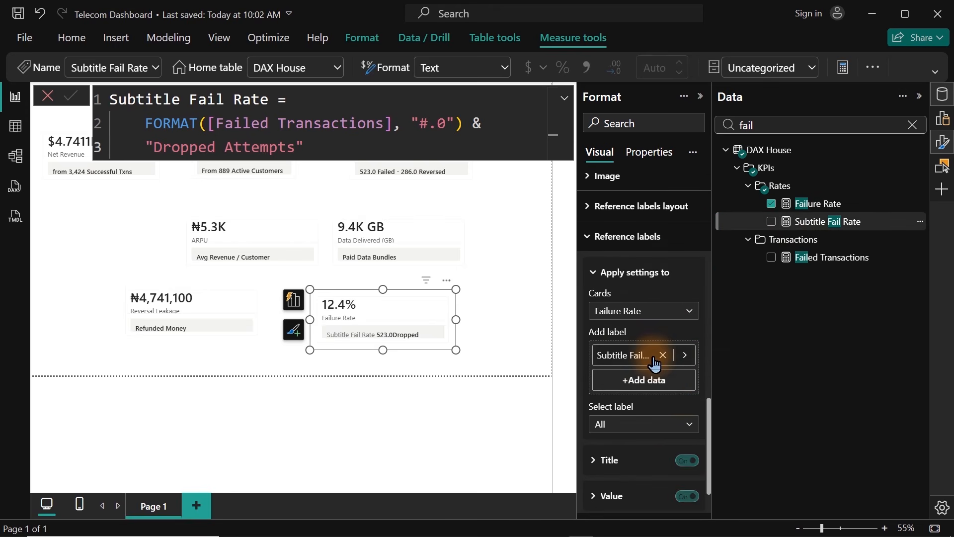
{"action": "left_click", "coordinate": [686, 460]}
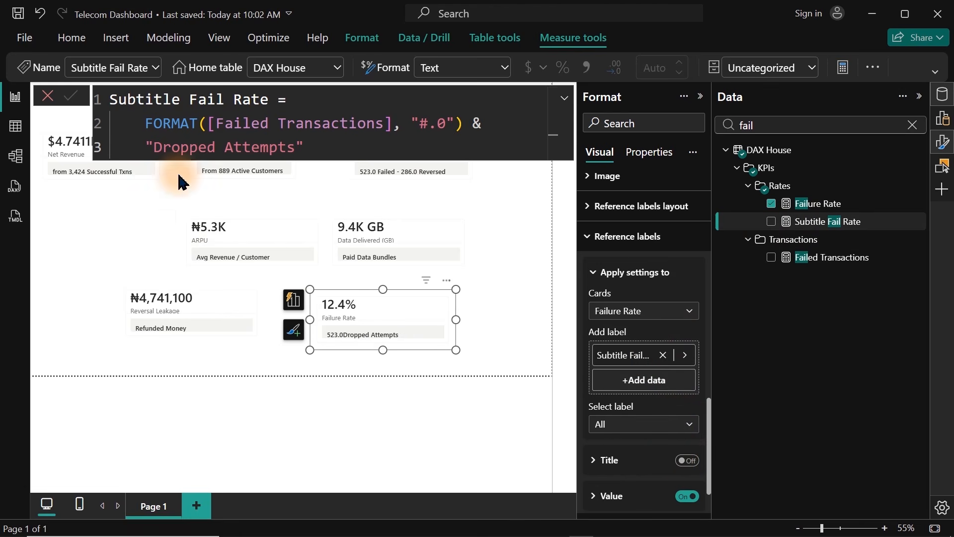
Step: In Subtitle Fail Rate, add a space before "Dropped Attempts" and change the number format string to "#.##"
{"action": "left_click", "coordinate": [153, 144]}
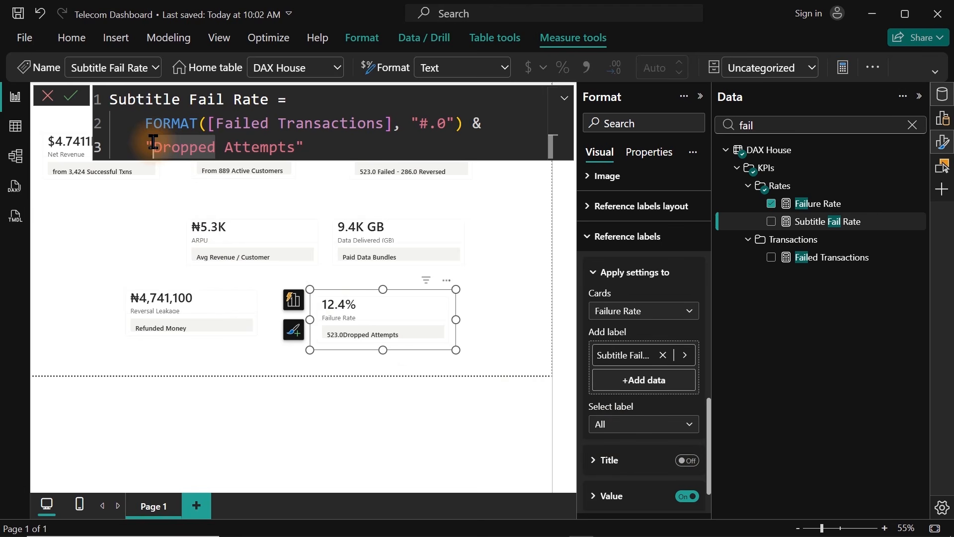
{"action": "key", "text": "Return"}
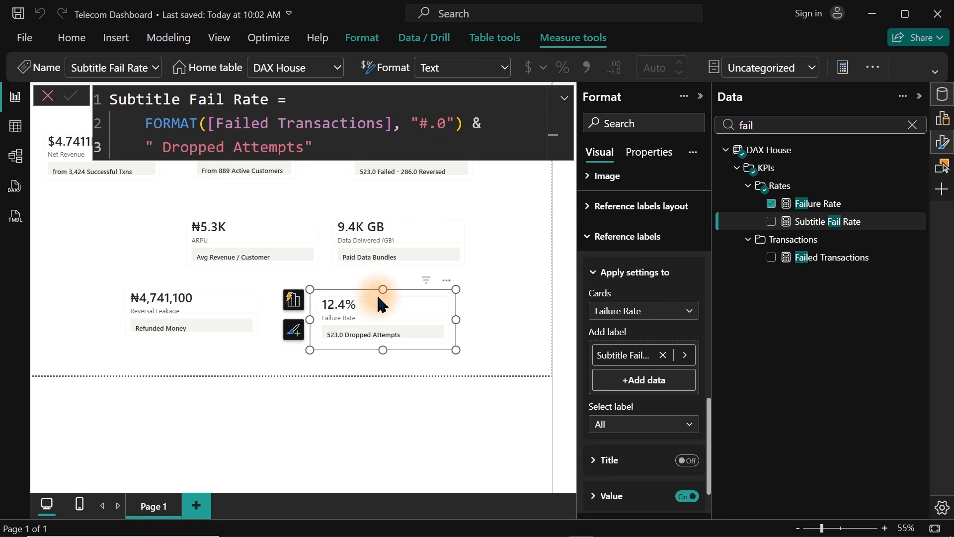
{"action": "double_click", "coordinate": [446, 123]}
{"action": "key", "text": "BackSpace"}
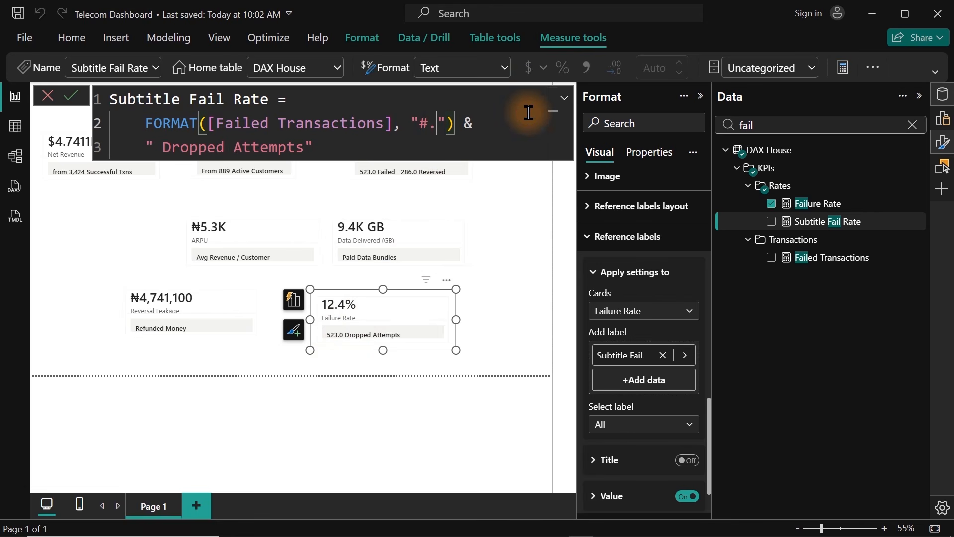
{"action": "type", "text": "."}
{"action": "type", "text": "##"}
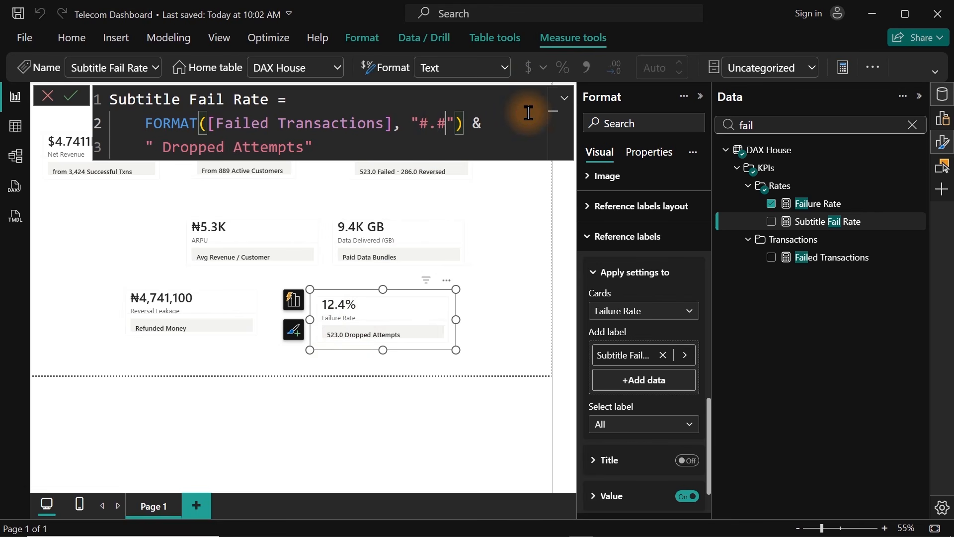
{"action": "key", "text": "Return"}
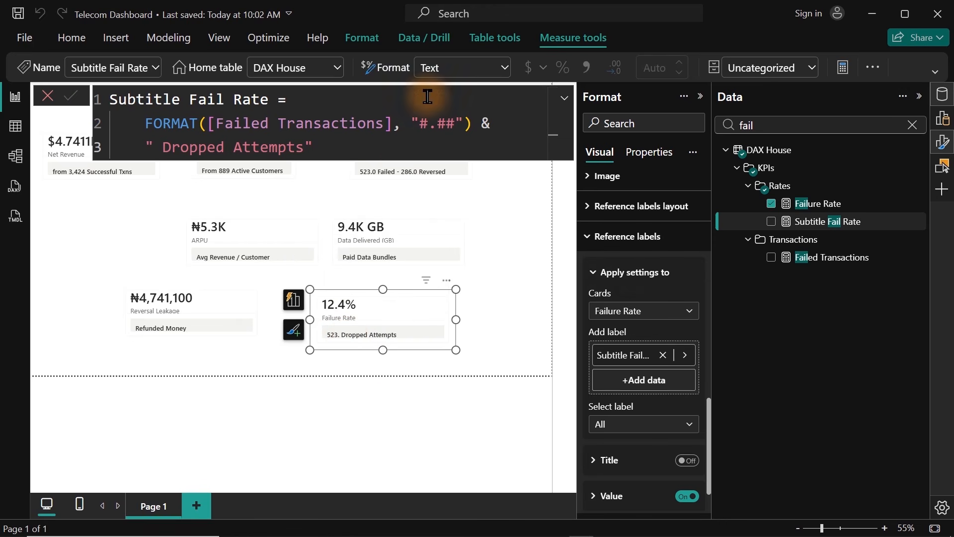
Step: Replace the decimal point with a comma in the Subtitle Fail Rate format string, making it "#,##", and commit the measure
{"action": "left_click", "coordinate": [435, 122]}
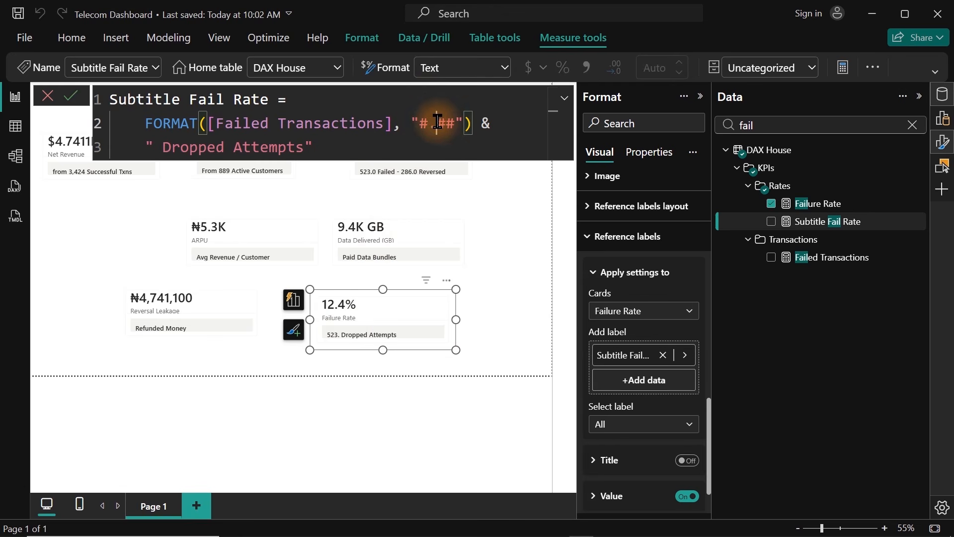
{"action": "key", "text": "BackSpace"}
{"action": "type", "text": ","}
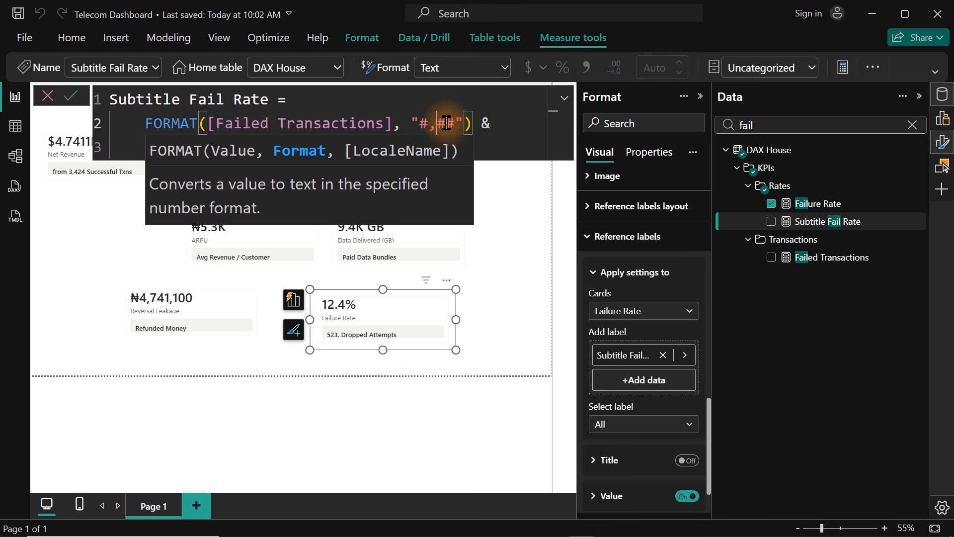
{"action": "key", "text": "Return"}
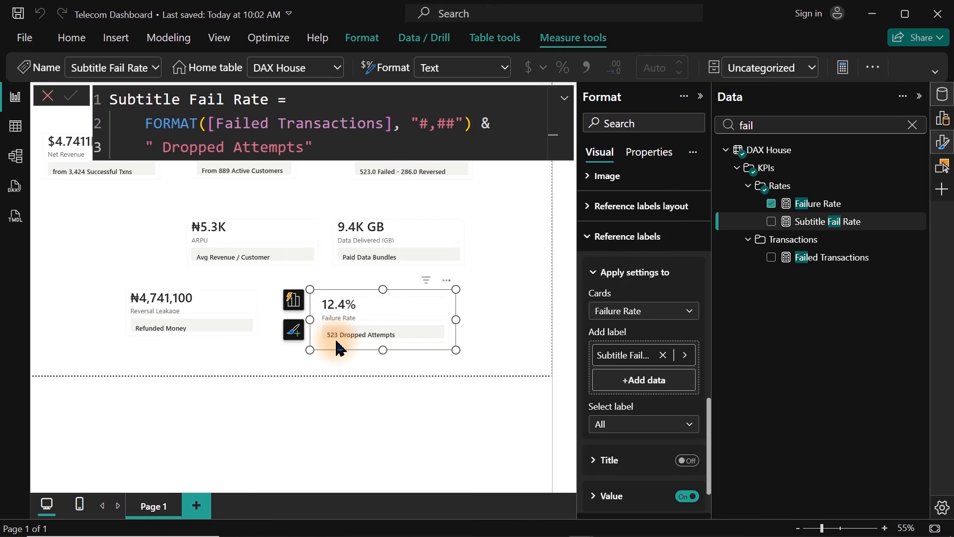
Step: Move the ARPU card up and left beneath the Net Revenue and Total Transactions cards, and save the report
{"action": "left_click", "coordinate": [449, 178]}
{"action": "left_click", "coordinate": [127, 173]}
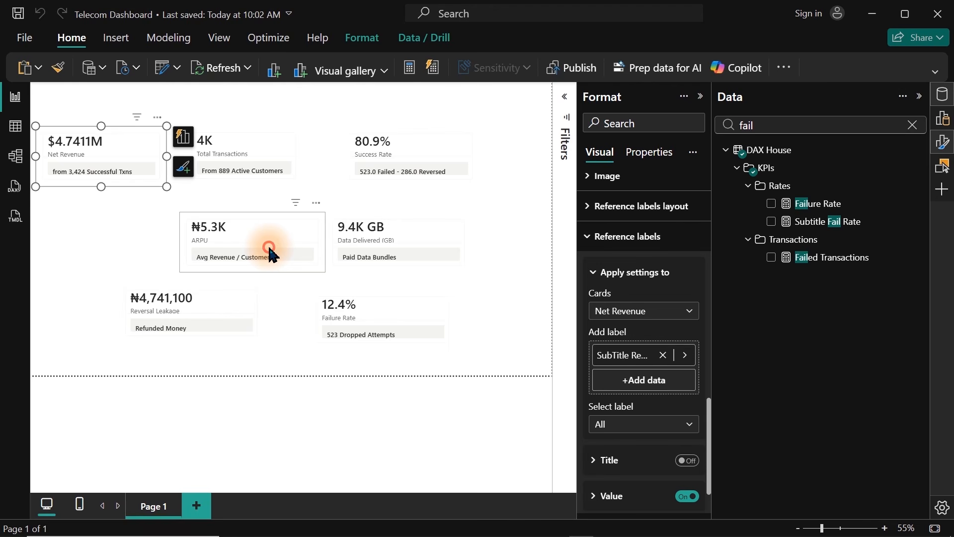
{"action": "left_click", "coordinate": [271, 255]}
{"action": "left_click_drag", "start_coordinate": [247, 240], "coordinate": [211, 232]}
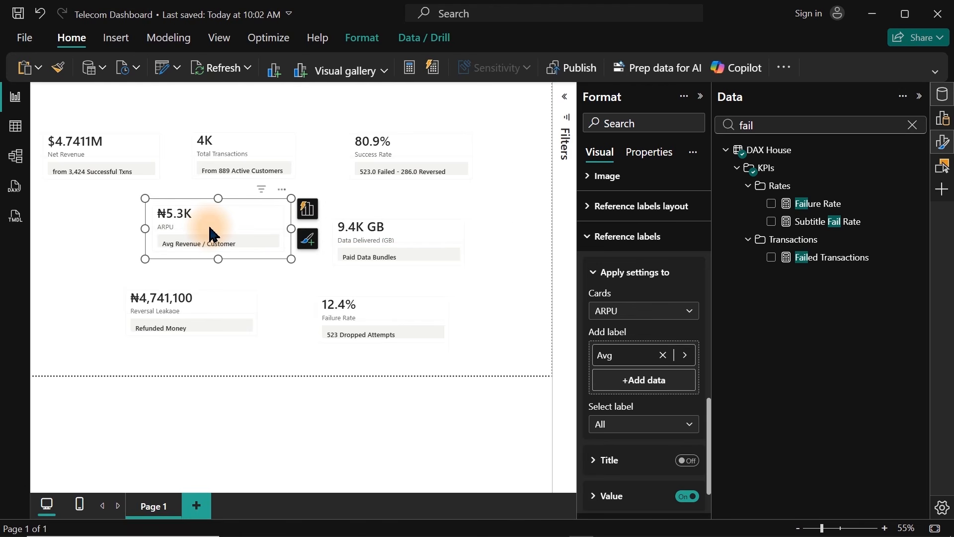
{"action": "key", "text": "ctrl+s"}
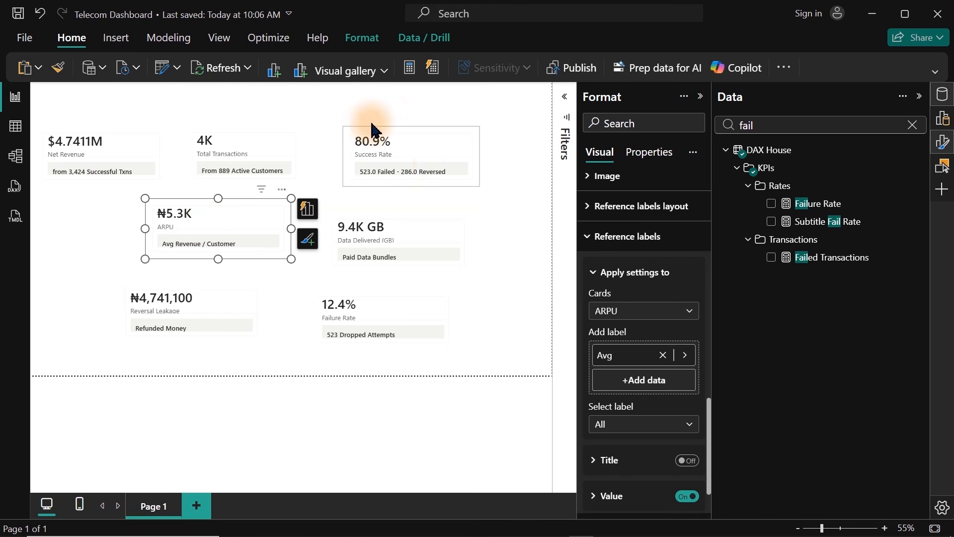
Step: Arrange the Total Transactions, Success Rate and ARPU cards in one row beside the Net Revenue card
{"action": "left_click_drag", "start_coordinate": [393, 166], "coordinate": [333, 148]}
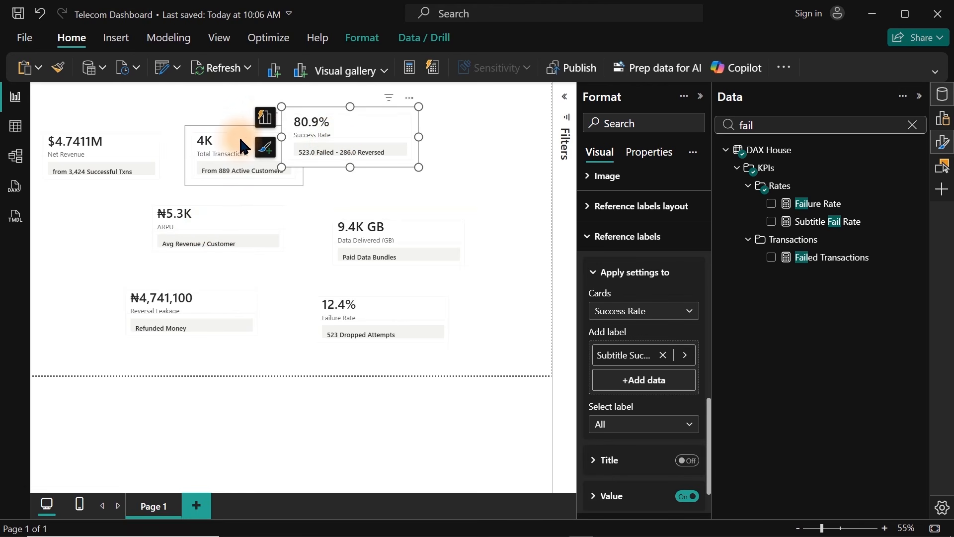
{"action": "left_click_drag", "start_coordinate": [238, 147], "coordinate": [211, 139]}
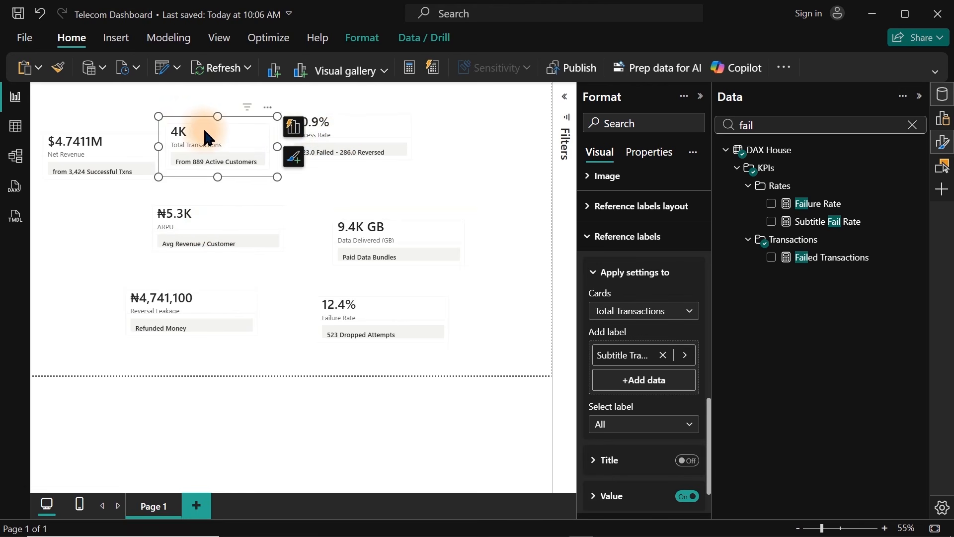
{"action": "left_click_drag", "start_coordinate": [317, 134], "coordinate": [314, 154]}
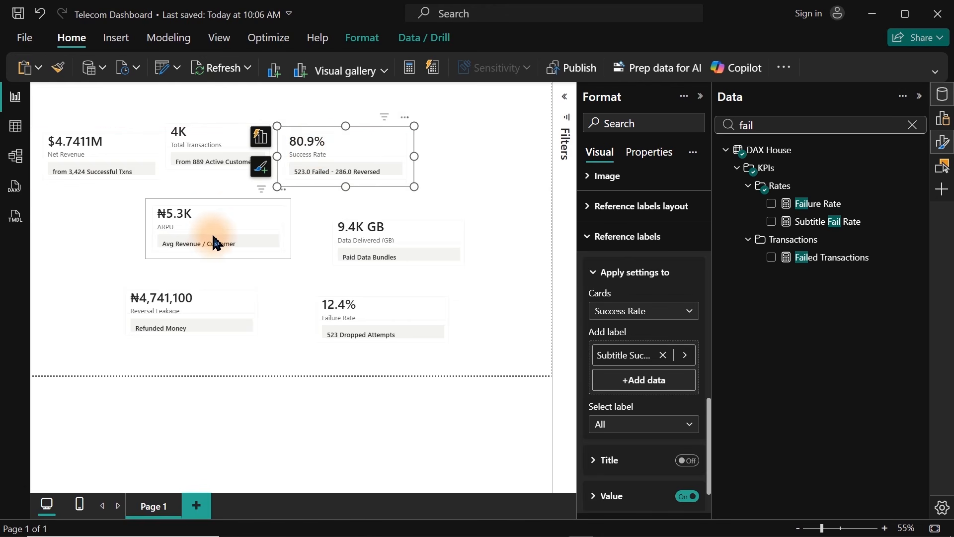
{"action": "left_click_drag", "start_coordinate": [208, 241], "coordinate": [486, 170]}
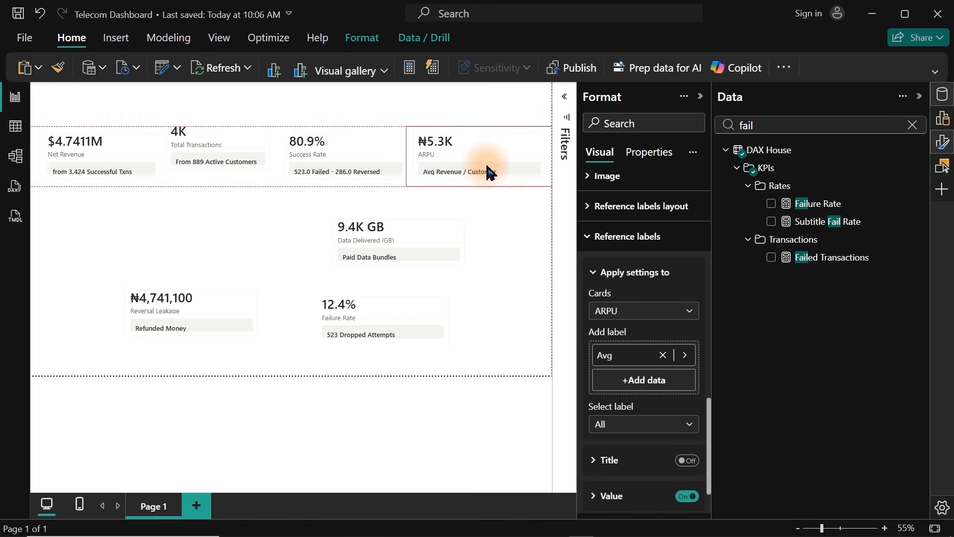
Step: Arrange the Reversal Leakage, Data Delivered (GB) and Failure Rate cards in a second row below the first, then deselect them
{"action": "left_click", "coordinate": [144, 304]}
{"action": "left_click_drag", "start_coordinate": [144, 304], "coordinate": [75, 213]}
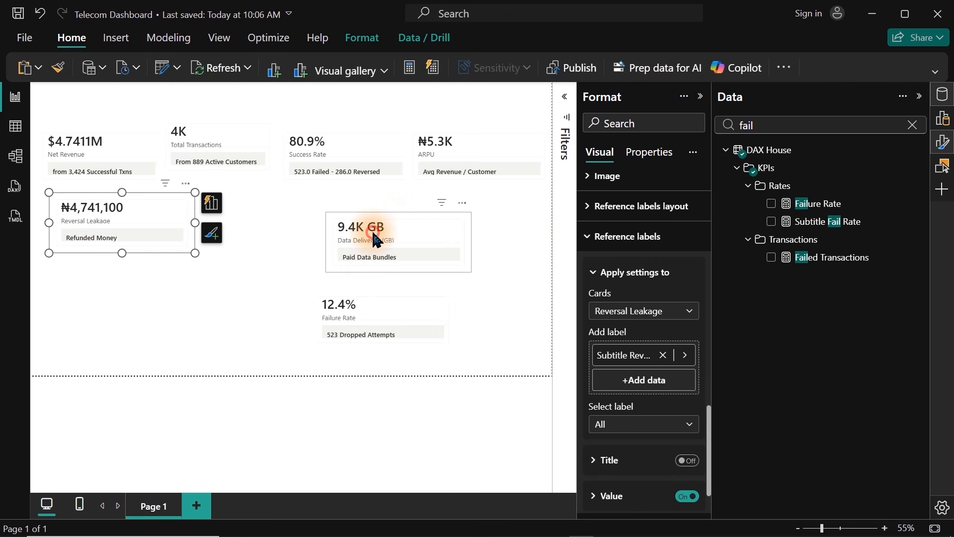
{"action": "left_click_drag", "start_coordinate": [375, 234], "coordinate": [248, 204]}
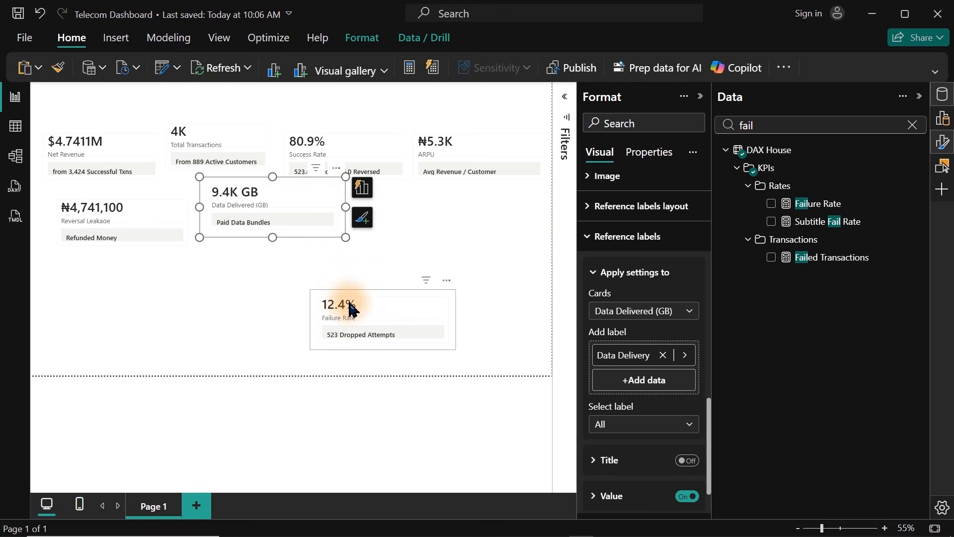
{"action": "left_click_drag", "start_coordinate": [353, 311], "coordinate": [419, 203]}
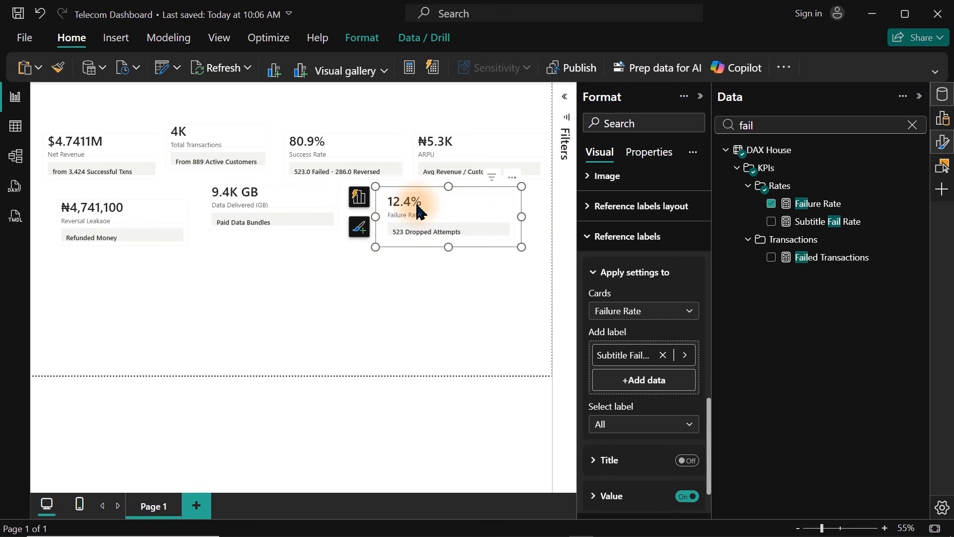
{"action": "left_click", "coordinate": [309, 305]}
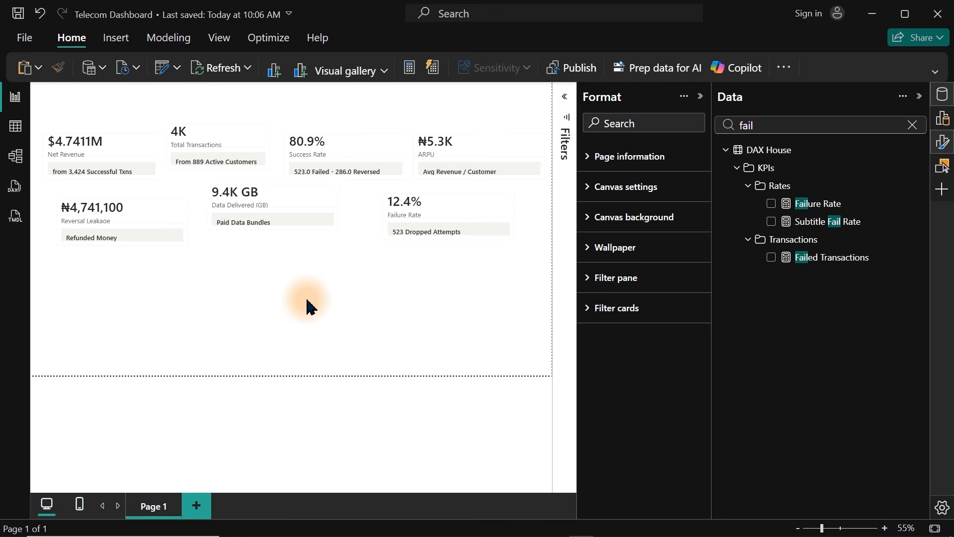
Step: Close the formatting pane, clear the "fail" field search and collapse the DAX House table
{"action": "left_click", "coordinate": [699, 98]}
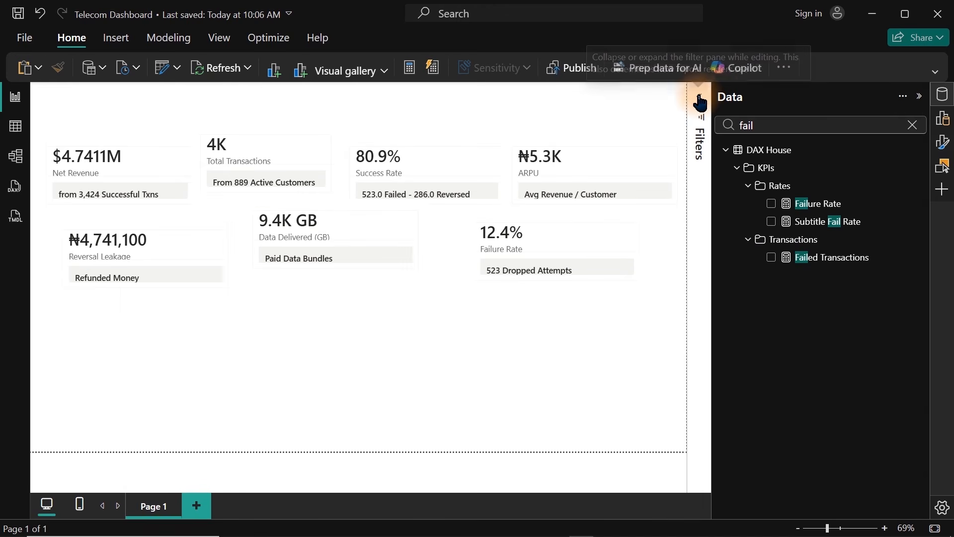
{"action": "left_click", "coordinate": [938, 99]}
{"action": "left_click", "coordinate": [942, 95]}
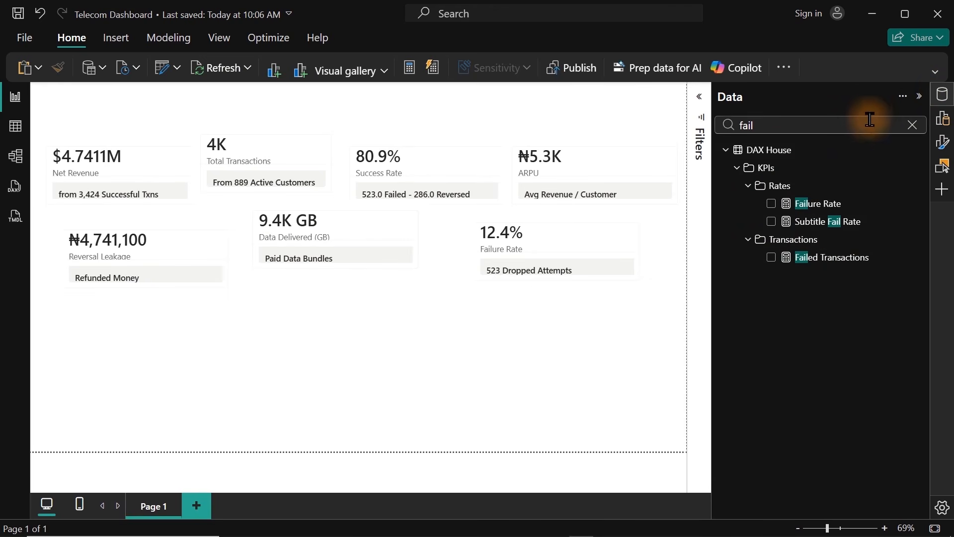
{"action": "left_click", "coordinate": [913, 125]}
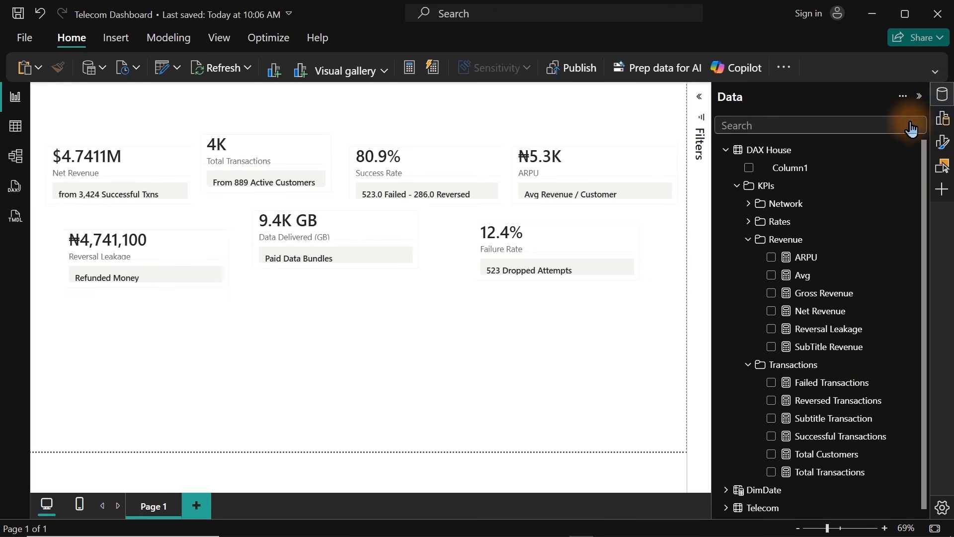
{"action": "left_click", "coordinate": [726, 149]}
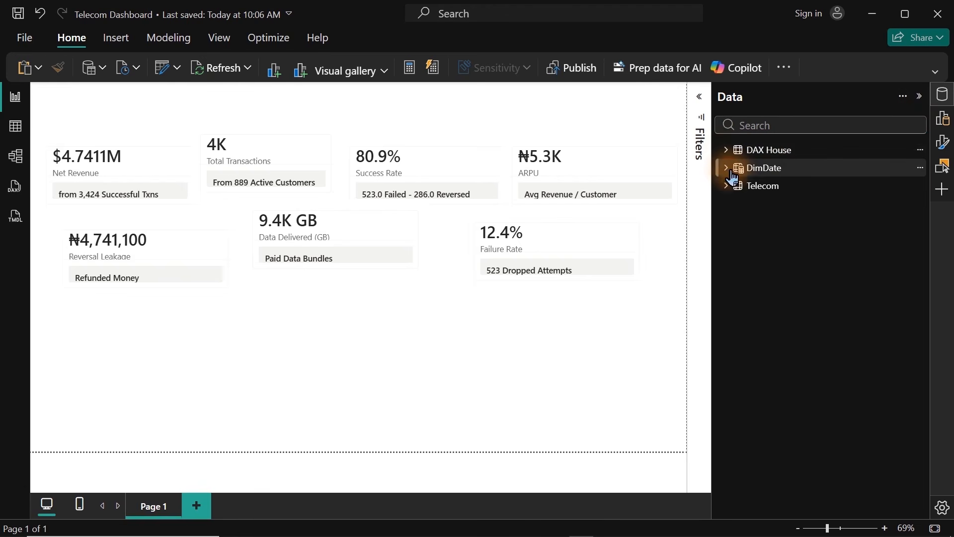
Step: Create a visual listing Month from the DimDate table below the cards and make it taller
{"action": "left_click", "coordinate": [732, 171]}
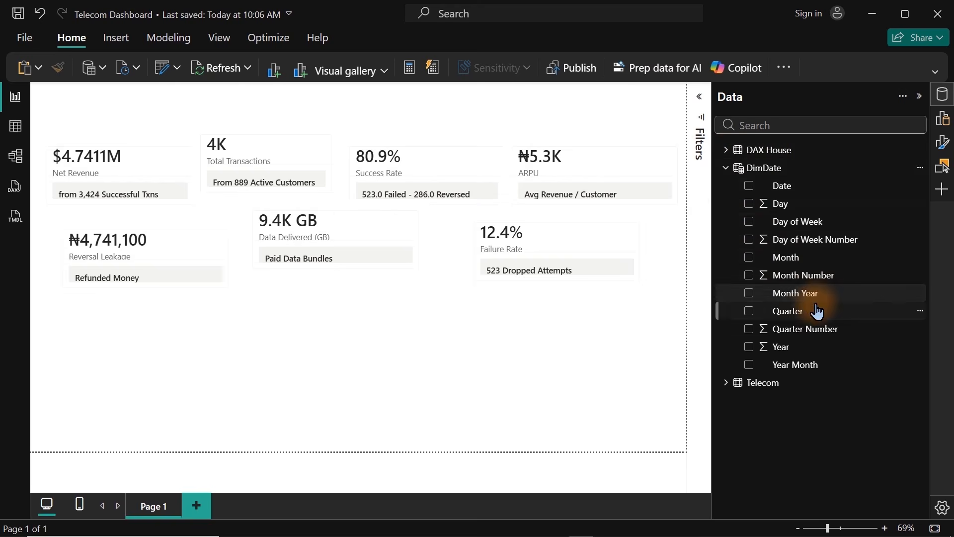
{"action": "left_click", "coordinate": [749, 257]}
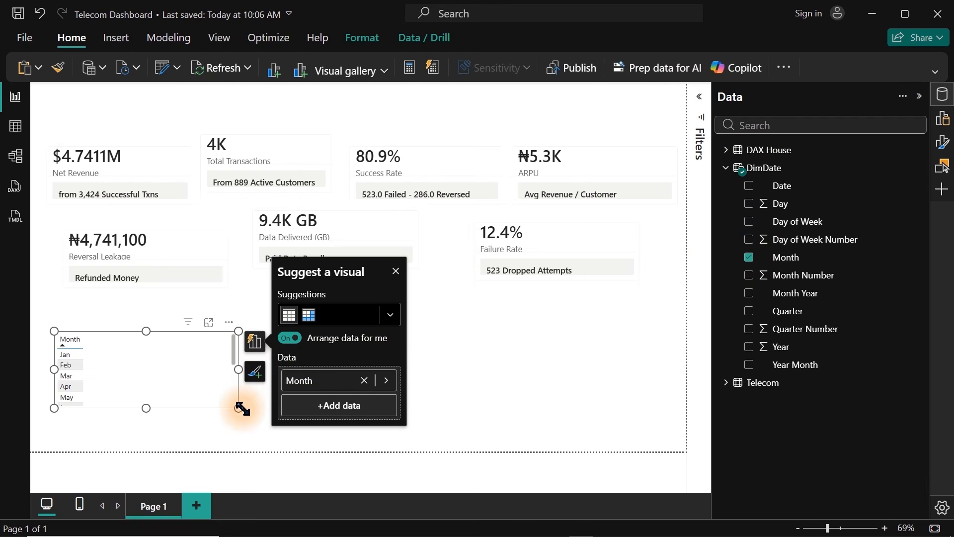
{"action": "left_click_drag", "start_coordinate": [238, 408], "coordinate": [246, 445]}
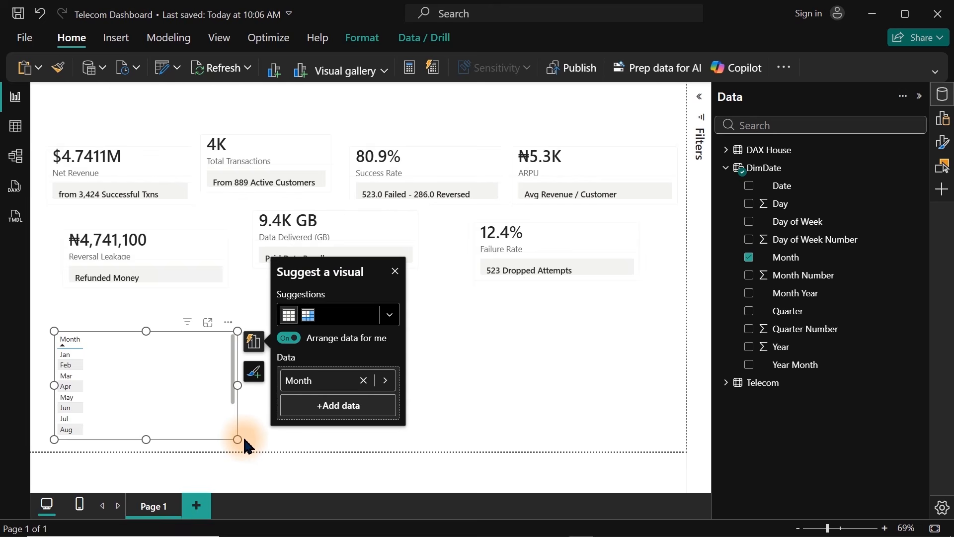
Step: Search the fields for "net" and add the Net Revenue measure to the Month visual
{"action": "left_click", "coordinate": [778, 125]}
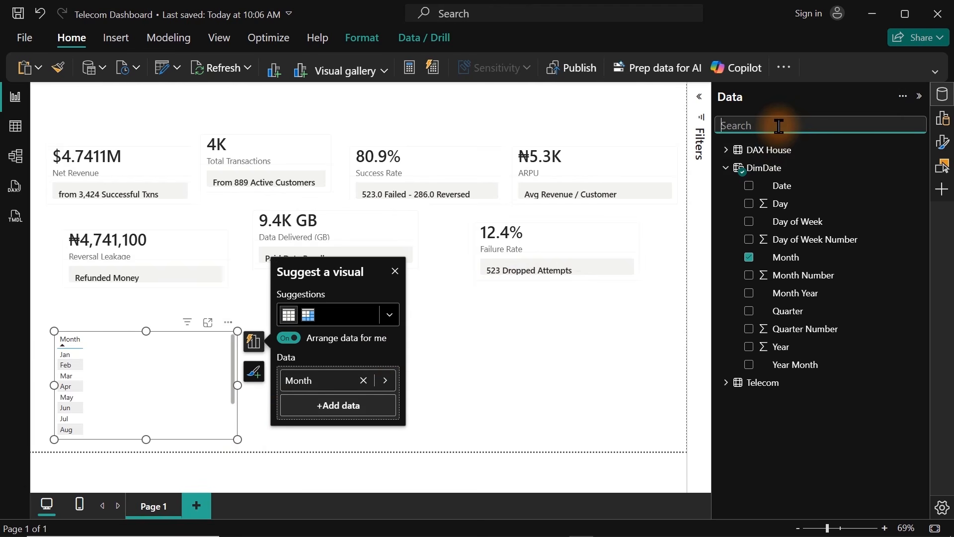
{"action": "type", "text": "su"}
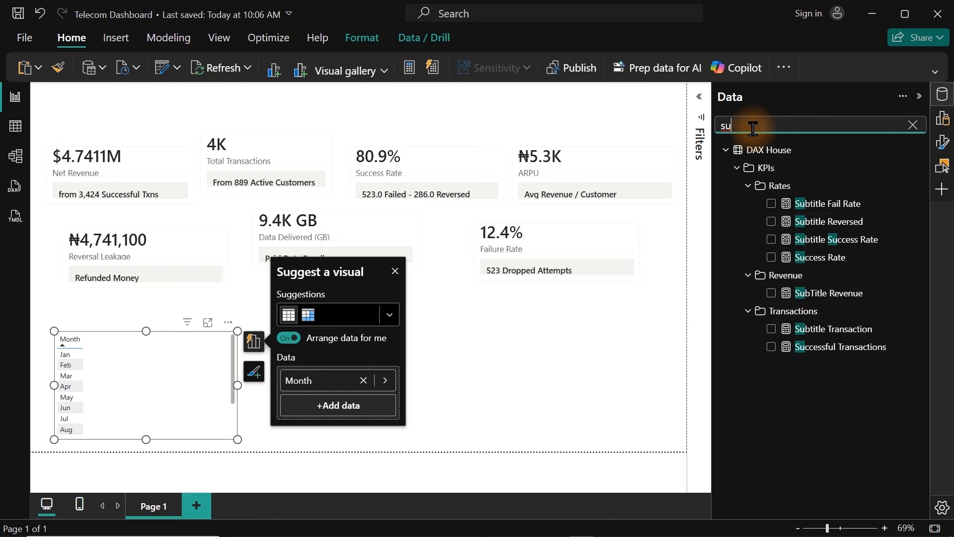
{"action": "key", "text": "BackSpace"}
{"action": "key", "text": "BackSpace"}
{"action": "type", "text": "net"}
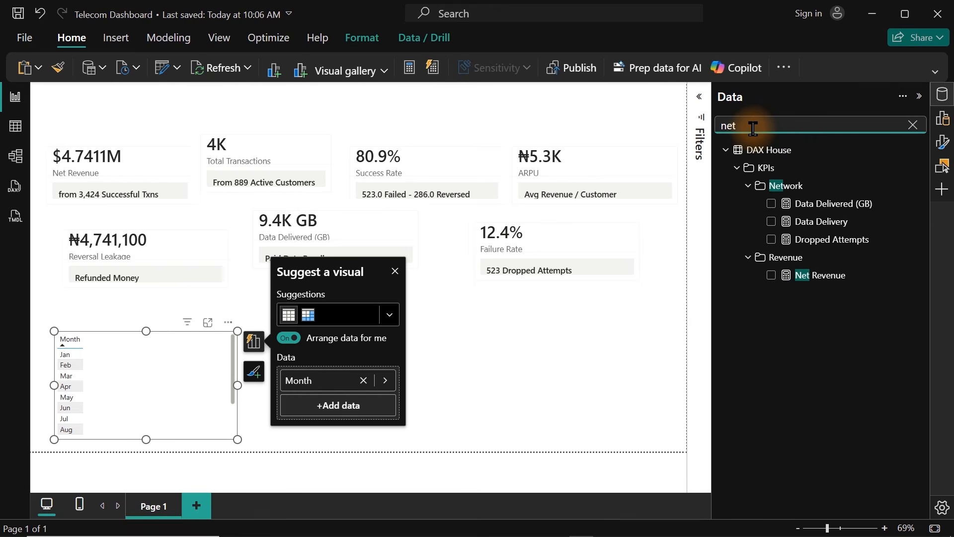
{"action": "left_click", "coordinate": [772, 276]}
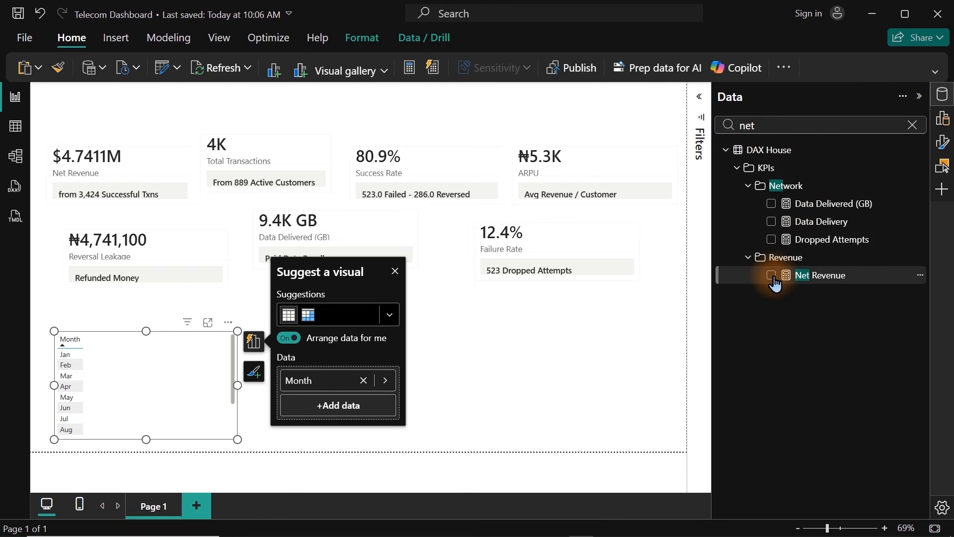
{"action": "left_click", "coordinate": [805, 277]}
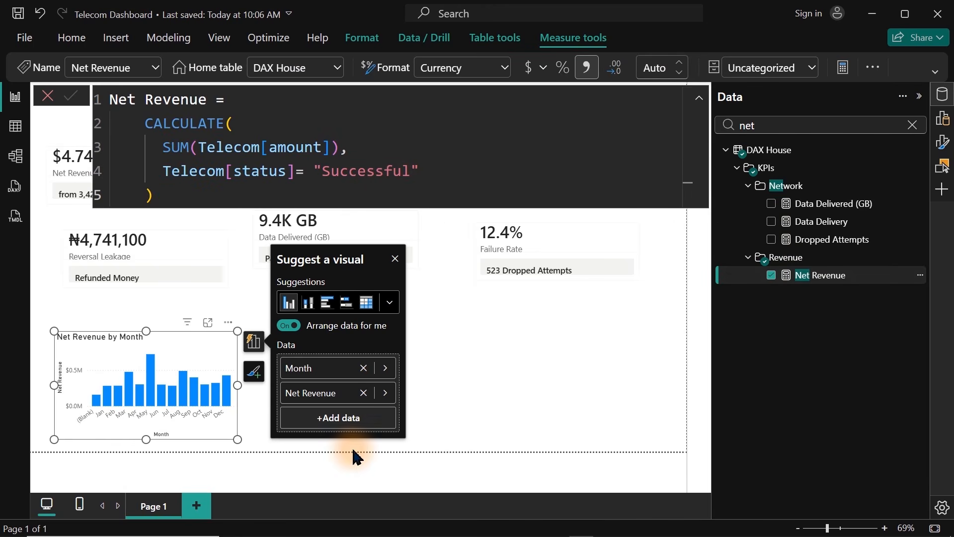
Step: Resize the Net Revenue by Month column chart, raising its upper edge toward the Reversal Leakage card, and clear the field search
{"action": "left_click_drag", "start_coordinate": [237, 393], "coordinate": [343, 414]}
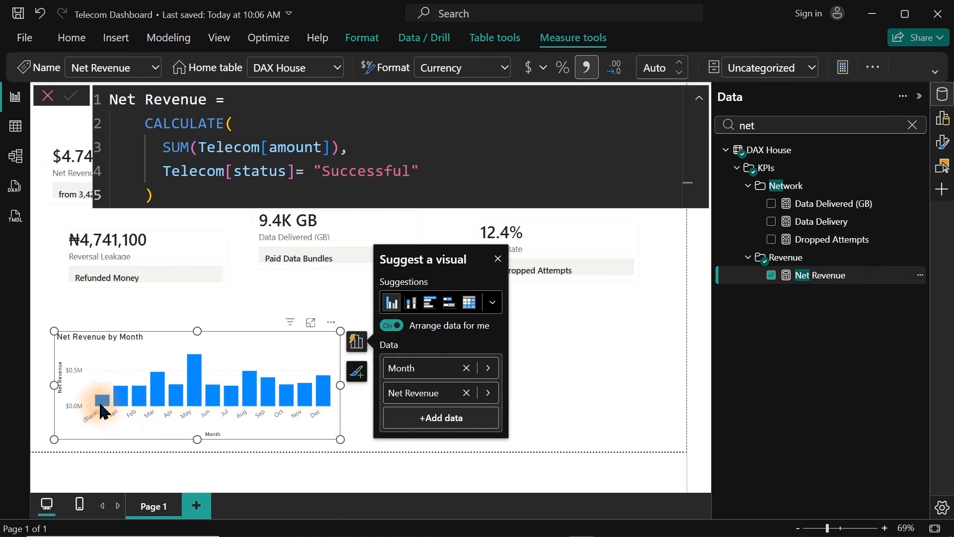
{"action": "mouse_move", "coordinate": [100, 404]}
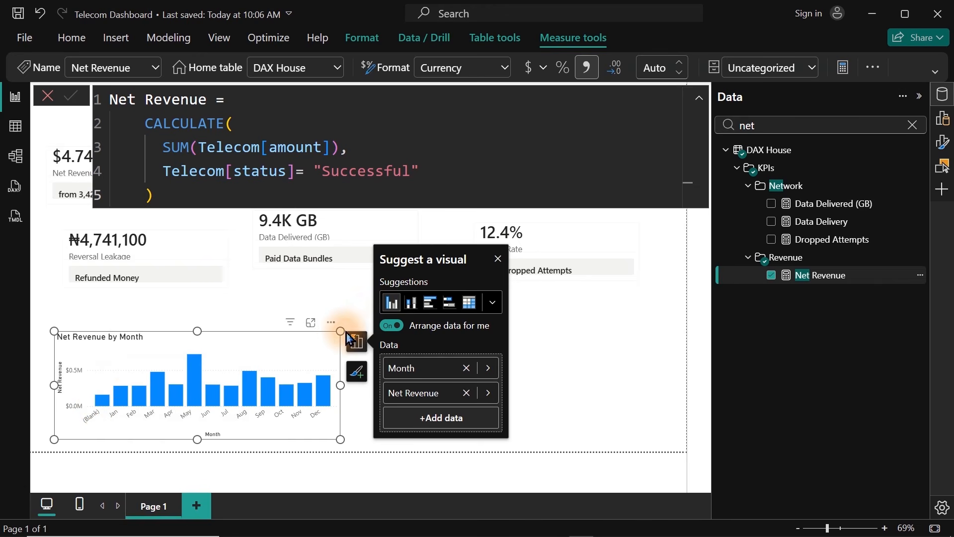
{"action": "left_click_drag", "start_coordinate": [341, 332], "coordinate": [262, 313]}
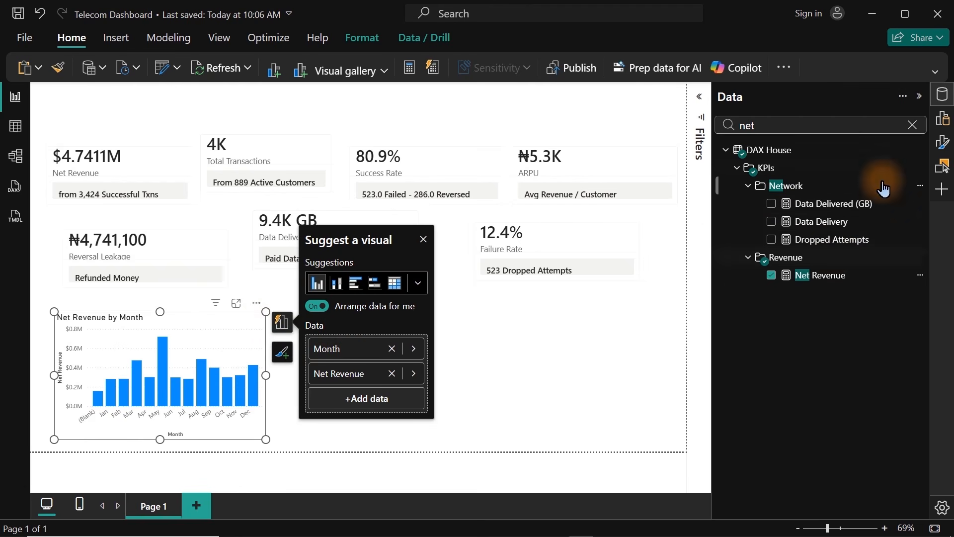
{"action": "left_click", "coordinate": [910, 131]}
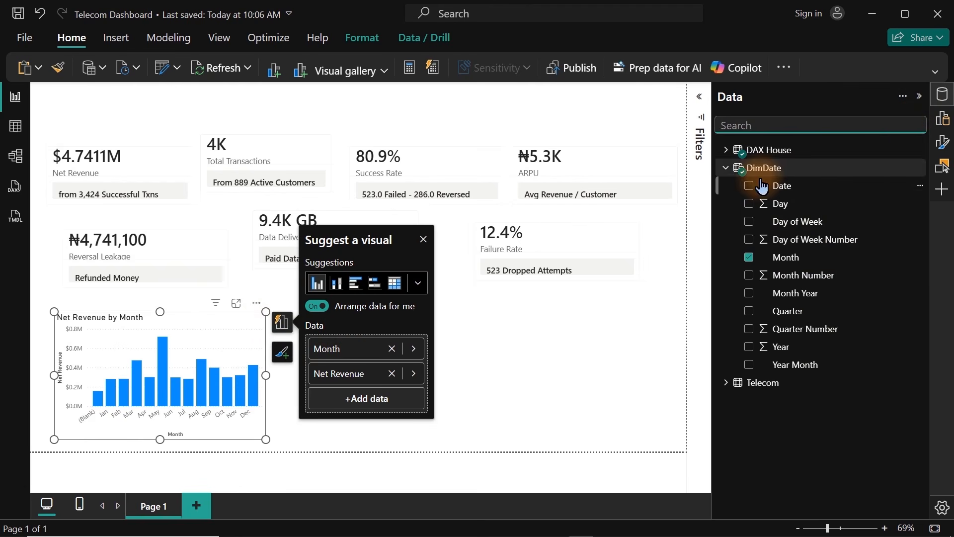
Step: Check which column the DimDate Month field is sorted by
{"action": "left_click", "coordinate": [753, 257]}
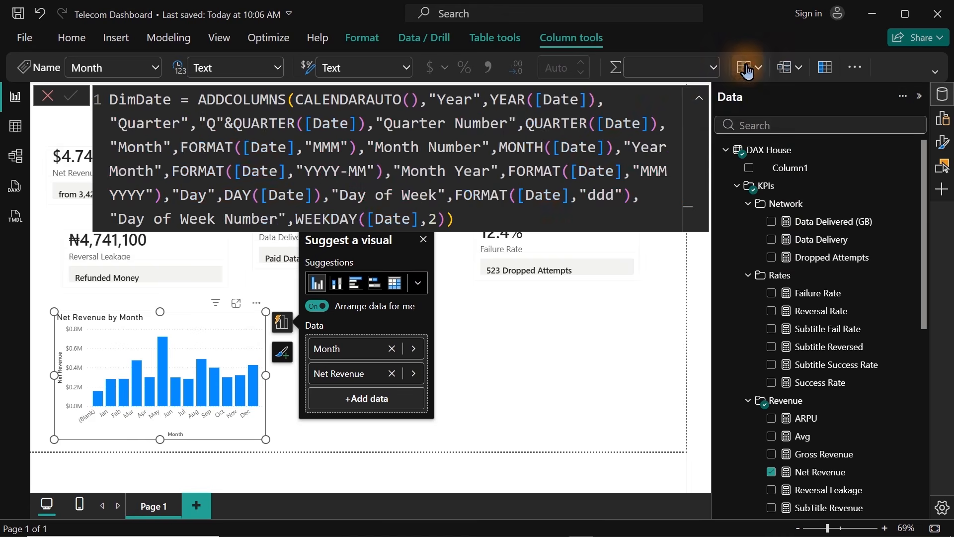
{"action": "left_click", "coordinate": [754, 70]}
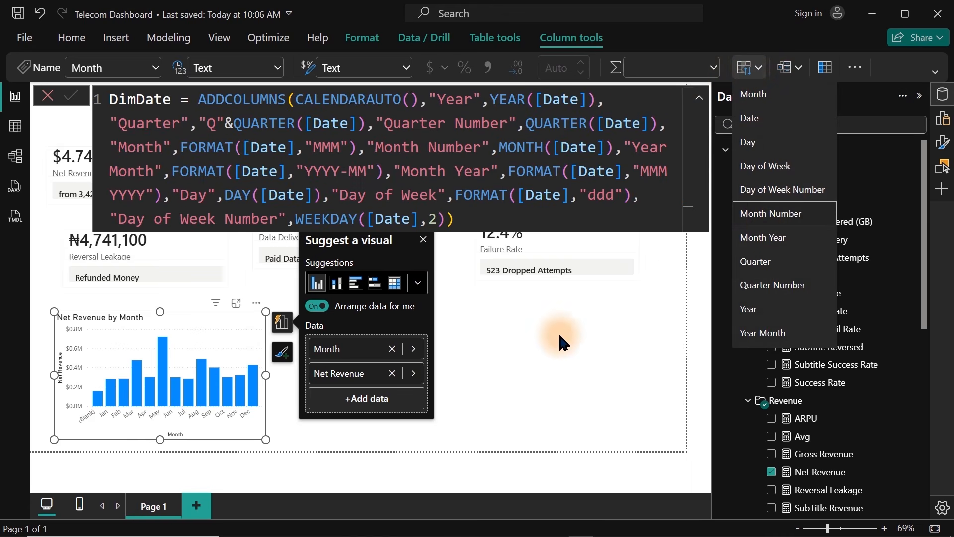
{"action": "left_click", "coordinate": [546, 359]}
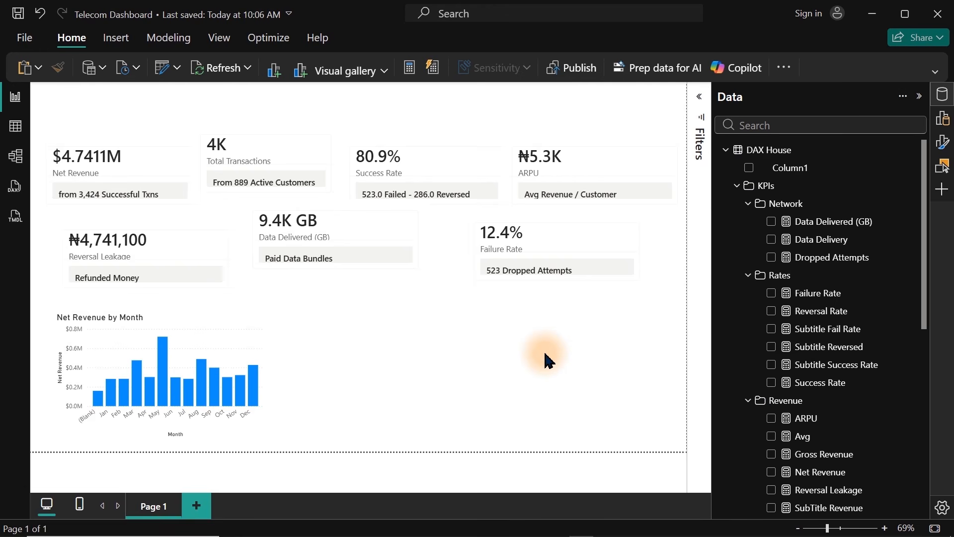
Step: Add a donut chart on the empty canvas area beside the Net Revenue by Month chart
{"action": "right_click", "coordinate": [450, 362]}
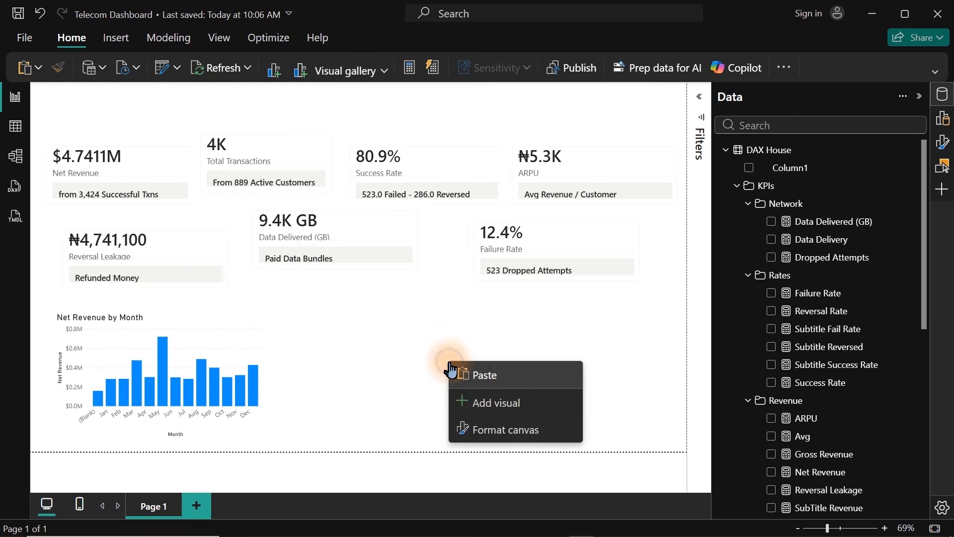
{"action": "left_click", "coordinate": [500, 407]}
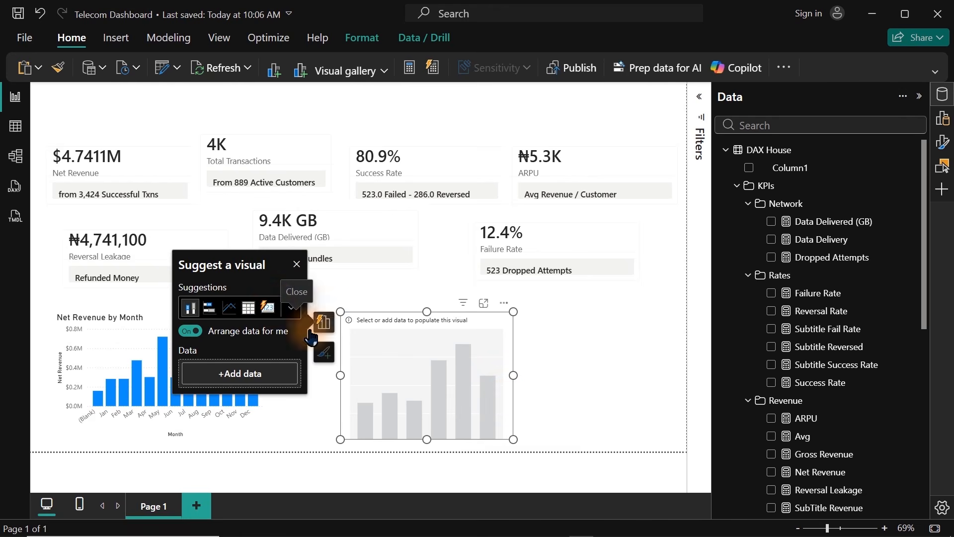
{"action": "left_click", "coordinate": [289, 311]}
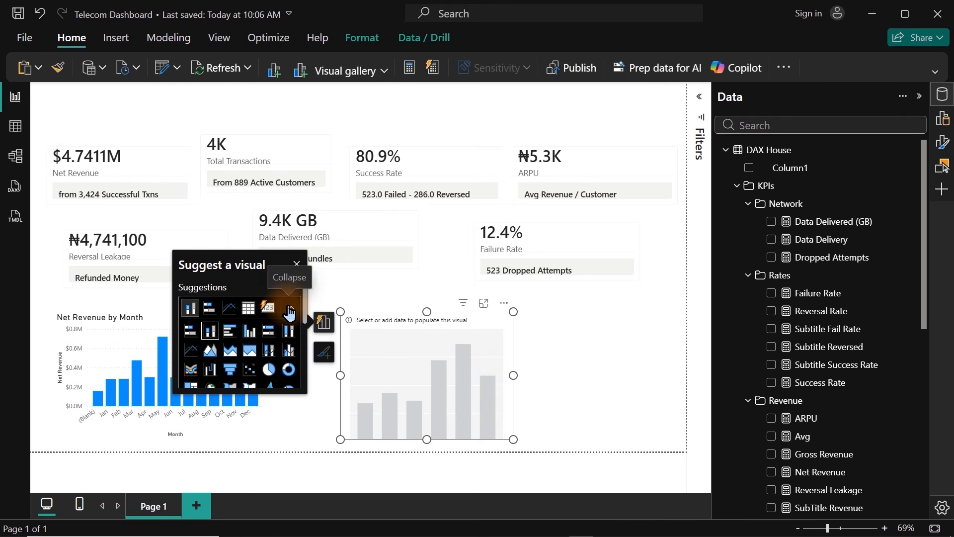
{"action": "left_click", "coordinate": [288, 372]}
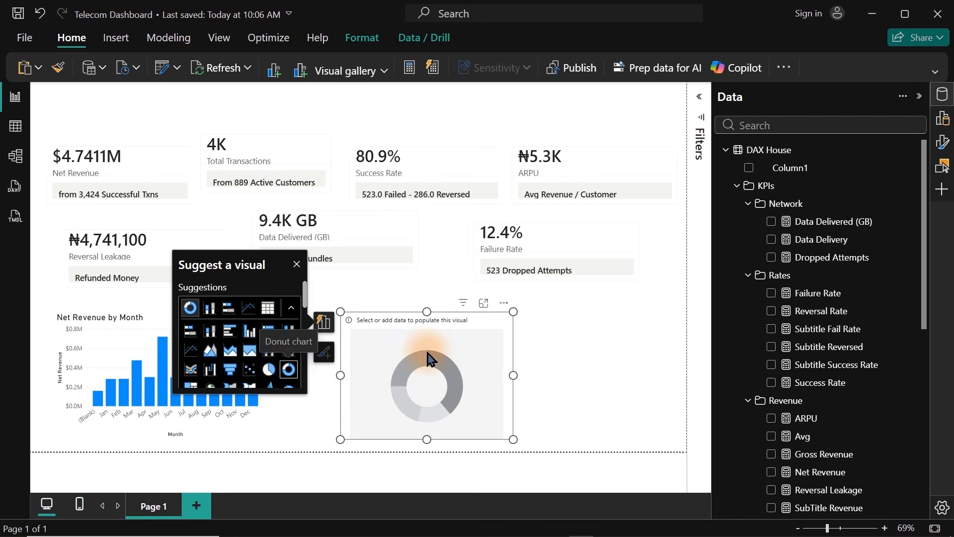
Step: Search the fields for "succ" and add the Successful Transactions measure to the donut chart
{"action": "left_click", "coordinate": [849, 122]}
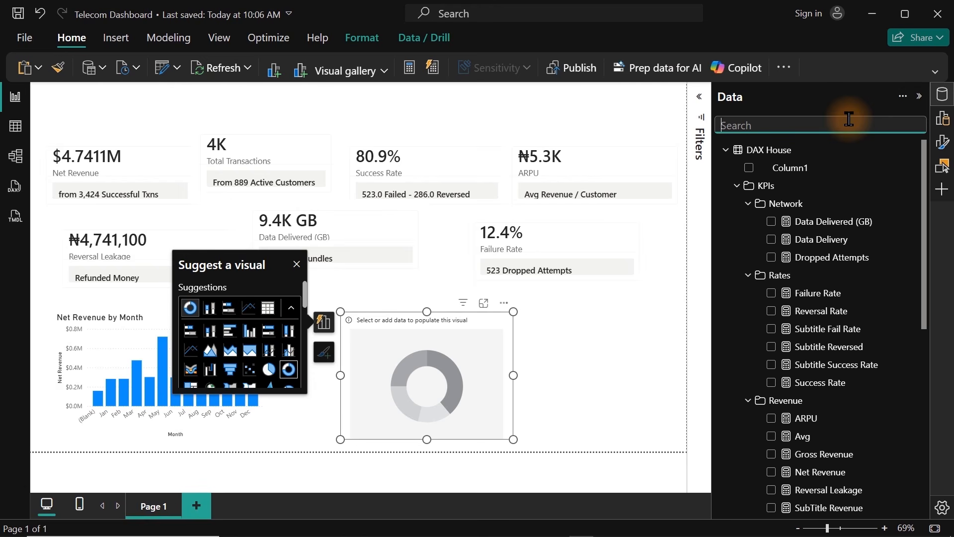
{"action": "left_click", "coordinate": [842, 123]}
{"action": "type", "text": "succ"}
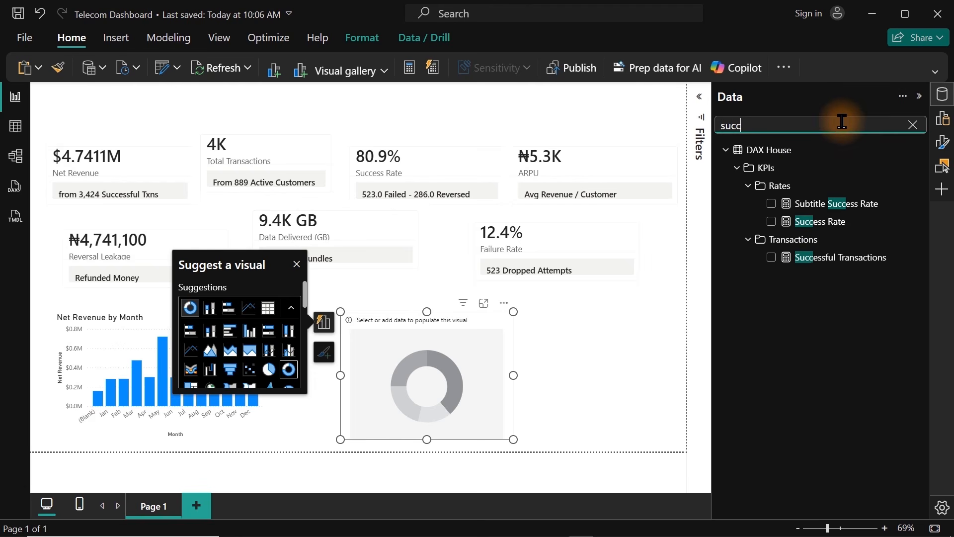
{"action": "left_click", "coordinate": [772, 259]}
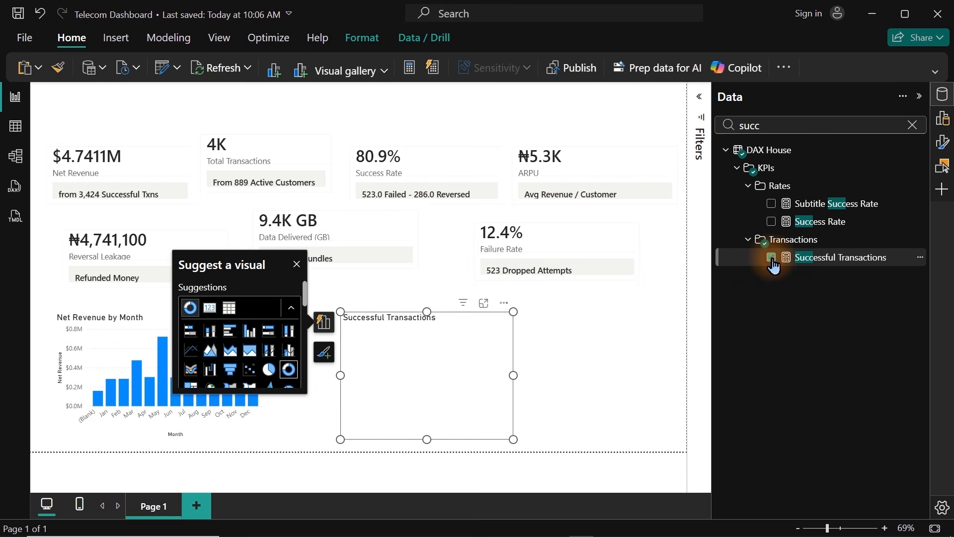
Step: Add the Failed Transactions and Reversed Transactions measures to the donut chart, finding them with the searches "fail" and "rever"
{"action": "left_click_drag", "start_coordinate": [763, 126], "coordinate": [699, 126]}
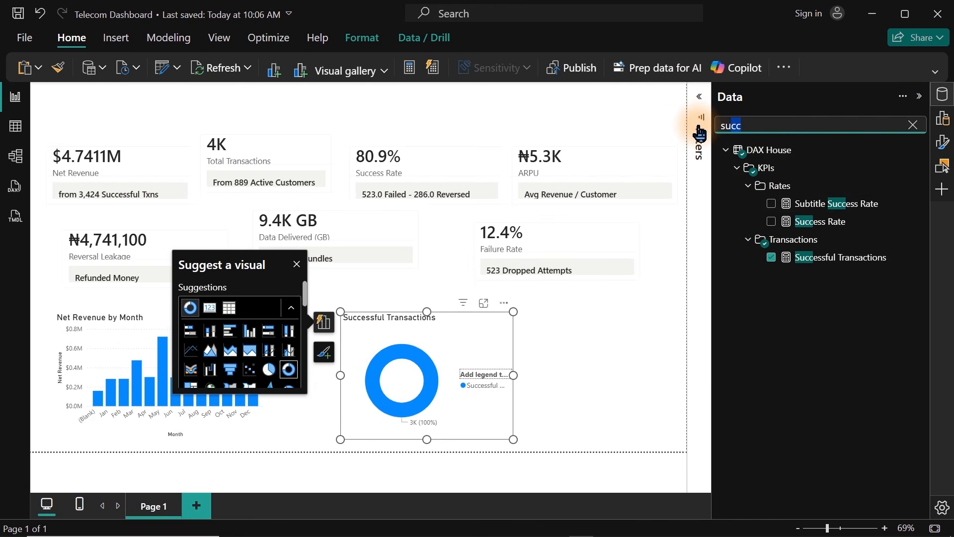
{"action": "type", "text": "faild"}
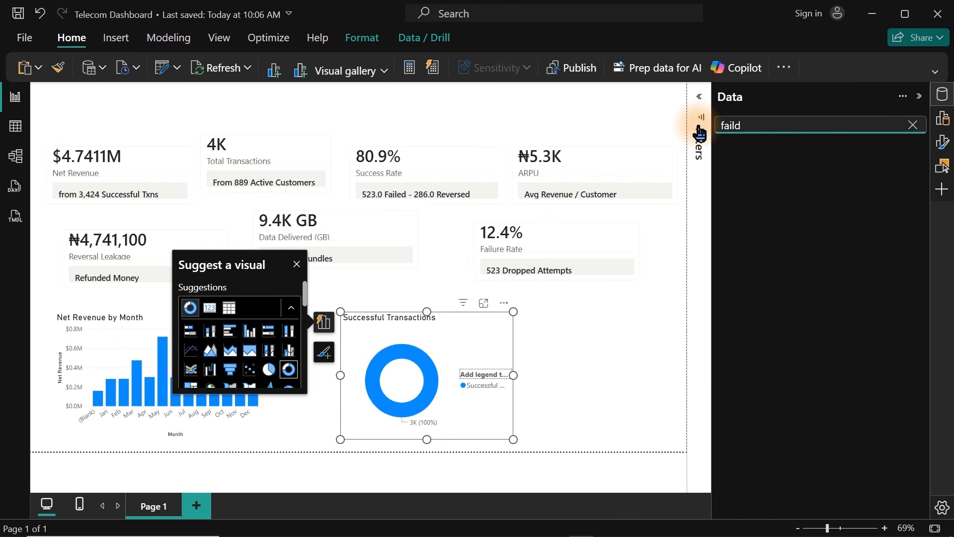
{"action": "key", "text": "BackSpace"}
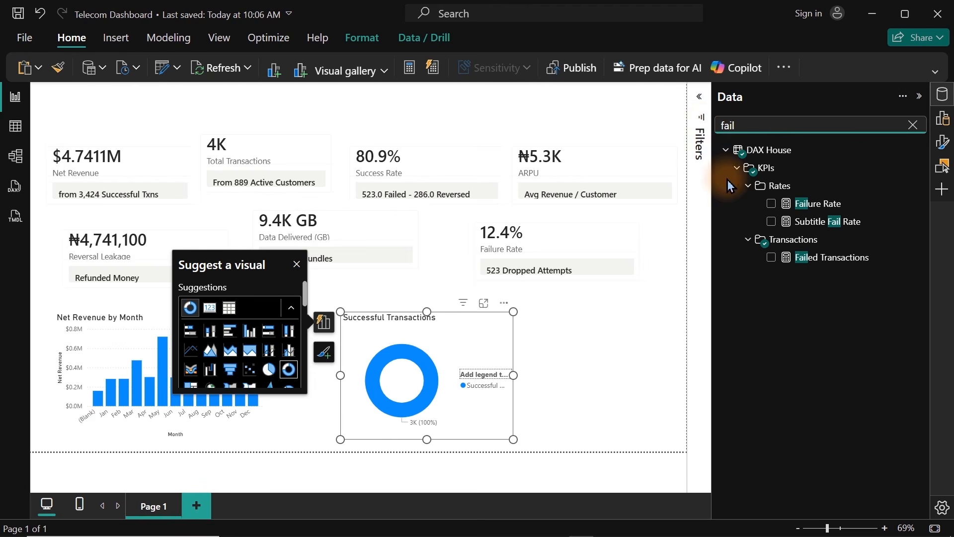
{"action": "left_click", "coordinate": [772, 260]}
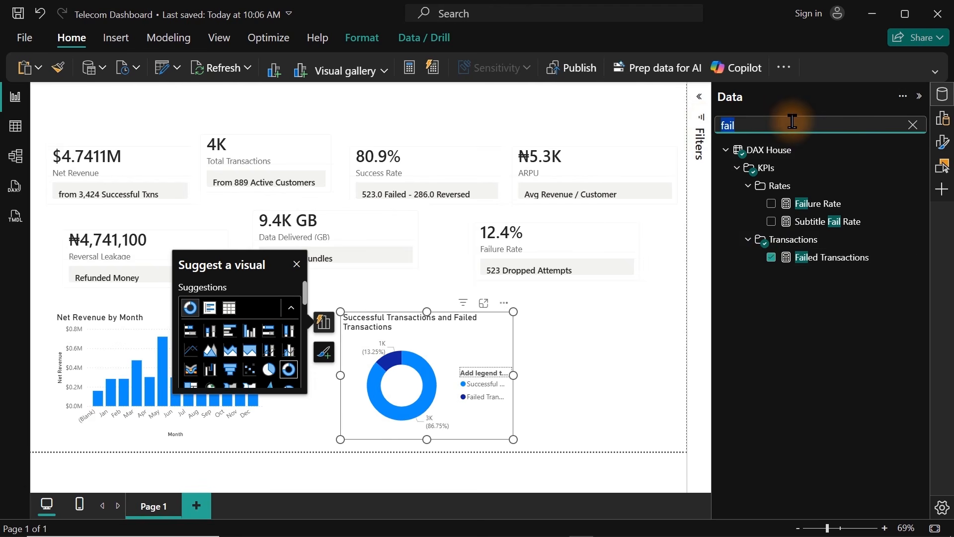
{"action": "type", "text": "rever"}
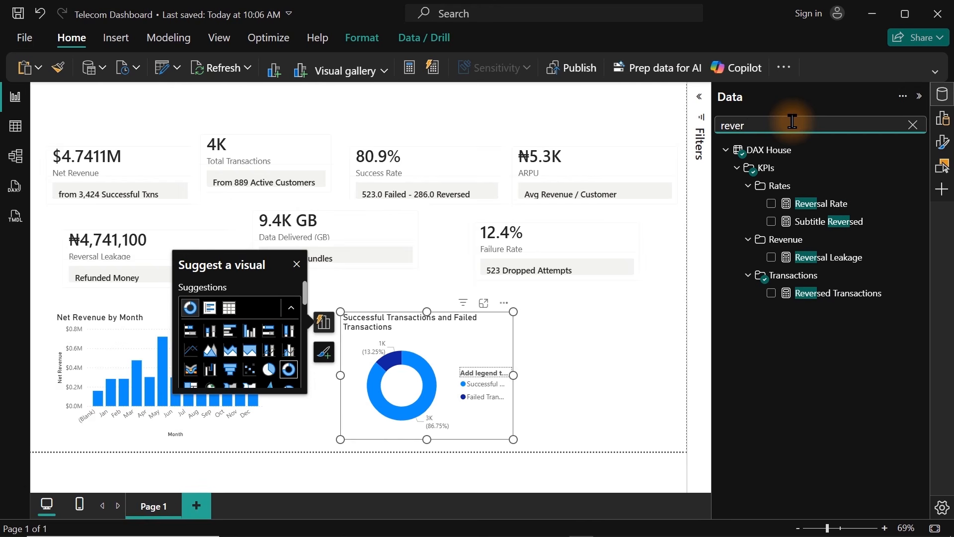
{"action": "left_click", "coordinate": [771, 301]}
{"action": "left_click", "coordinate": [770, 293]}
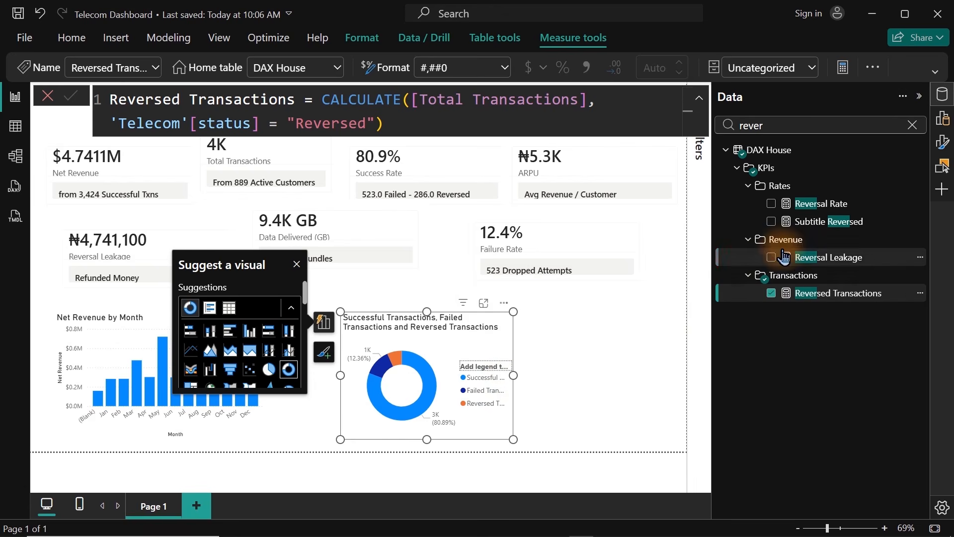
Step: Turn off the donut chart's legend title and set the legend position to Bottom center
{"action": "left_click", "coordinate": [945, 105]}
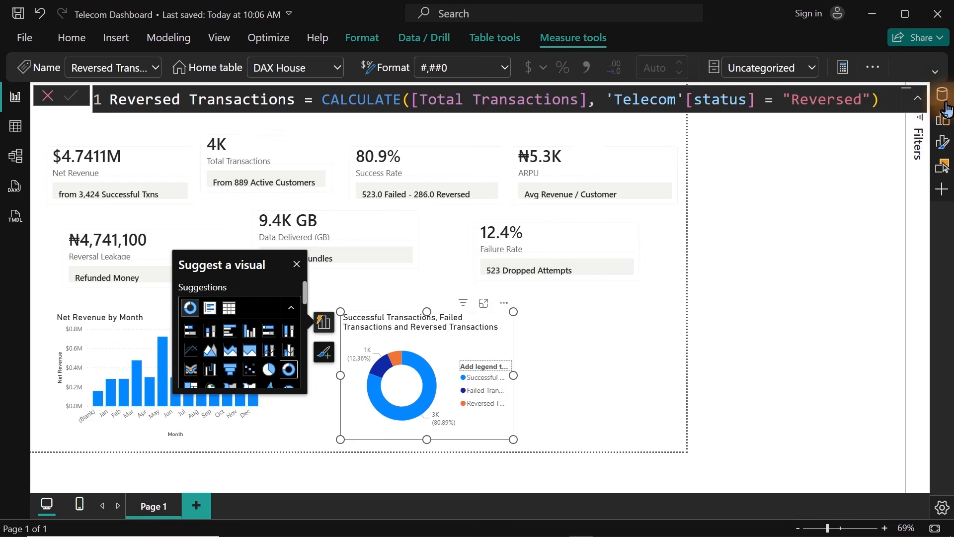
{"action": "left_click", "coordinate": [943, 142]}
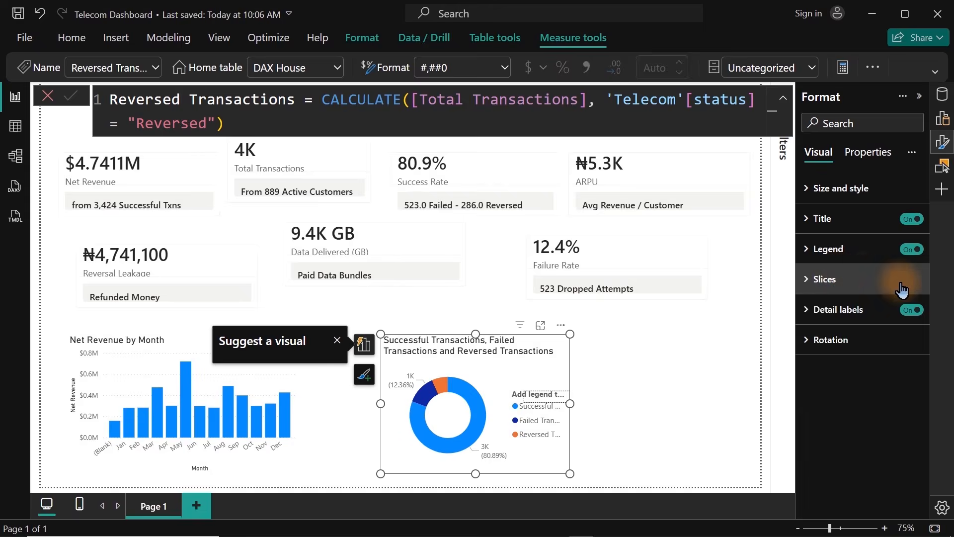
{"action": "left_click", "coordinate": [843, 251]}
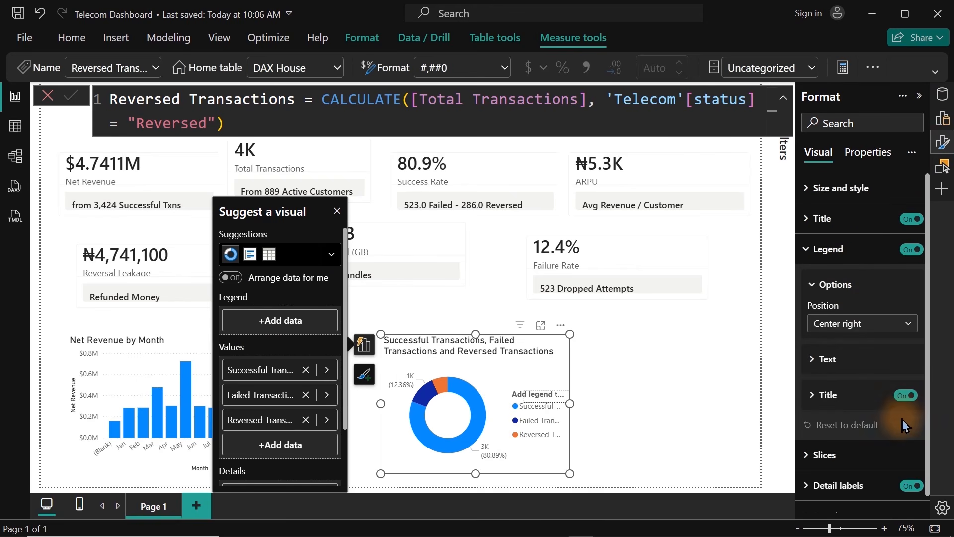
{"action": "left_click", "coordinate": [905, 396]}
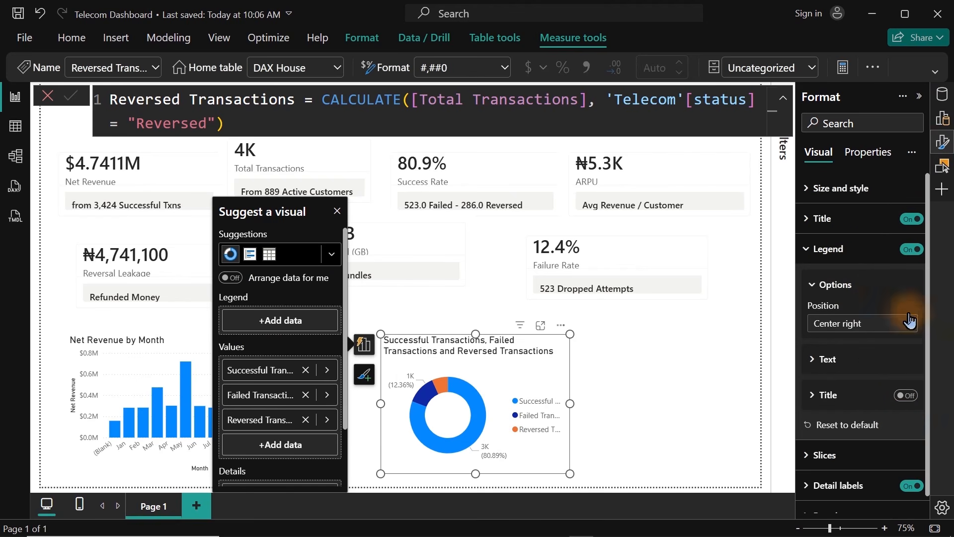
{"action": "left_click", "coordinate": [853, 332]}
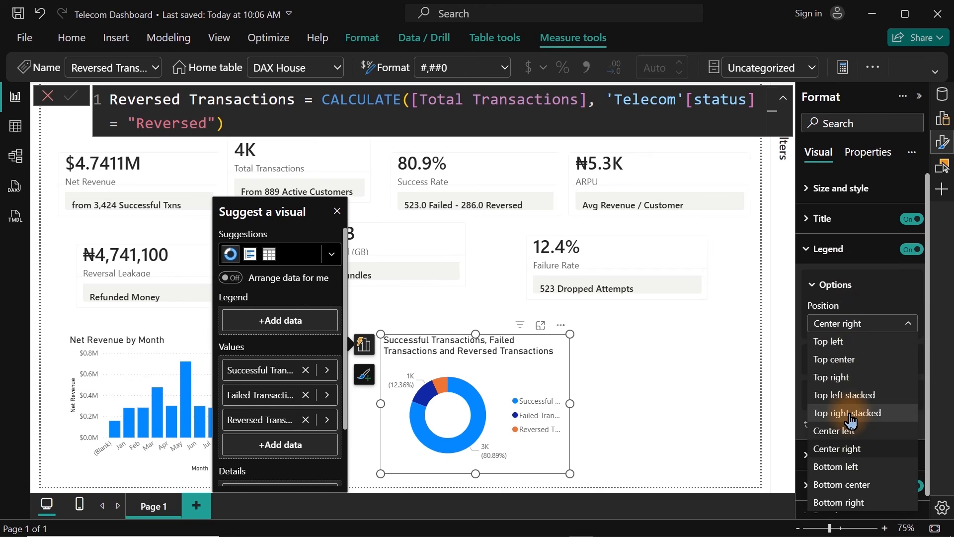
{"action": "left_click", "coordinate": [850, 484]}
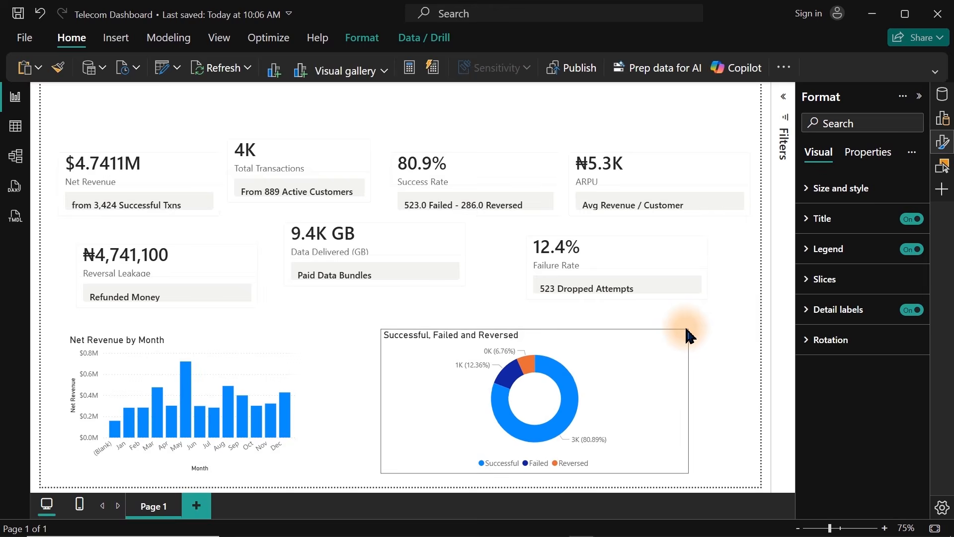
{"action": "left_click", "coordinate": [663, 326]}
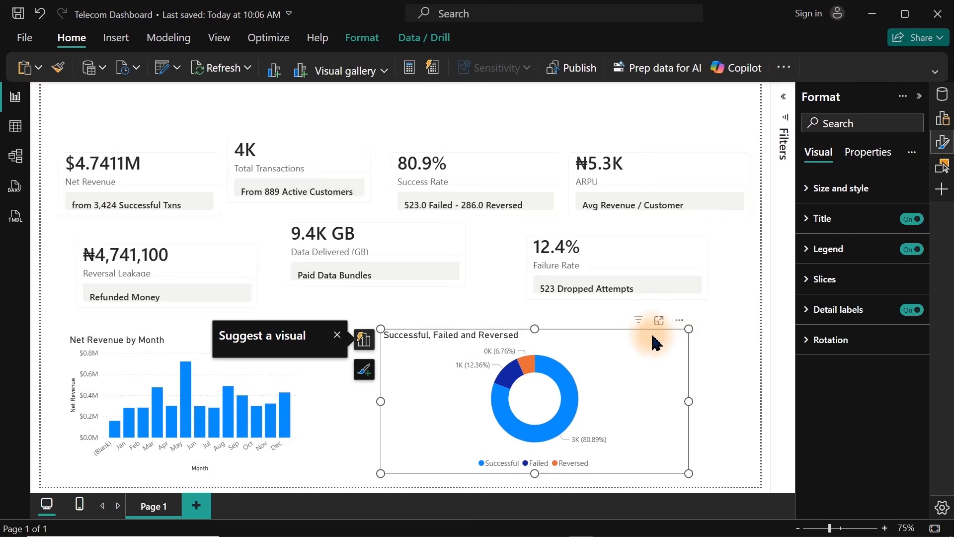
Step: Duplicate Page 1 of the report
{"action": "right_click", "coordinate": [157, 506]}
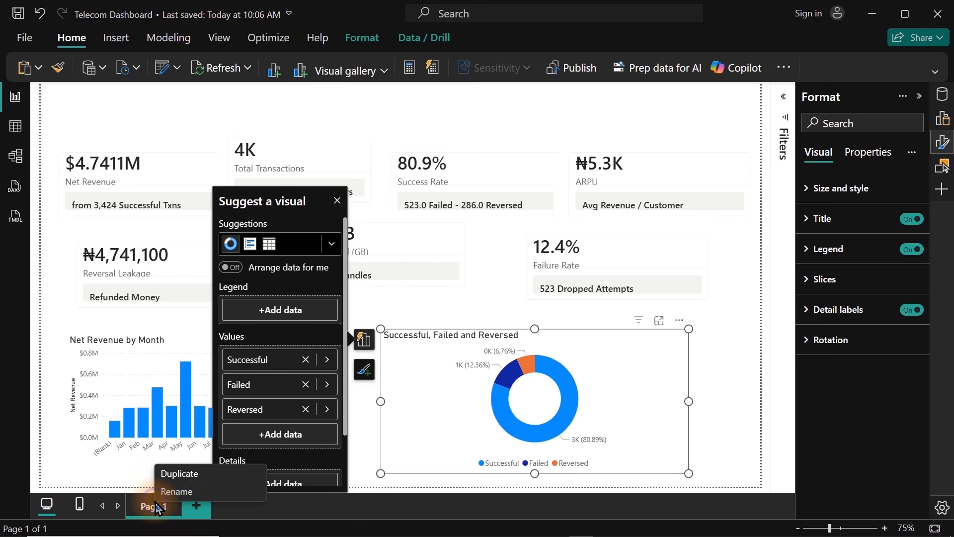
{"action": "left_click", "coordinate": [171, 478]}
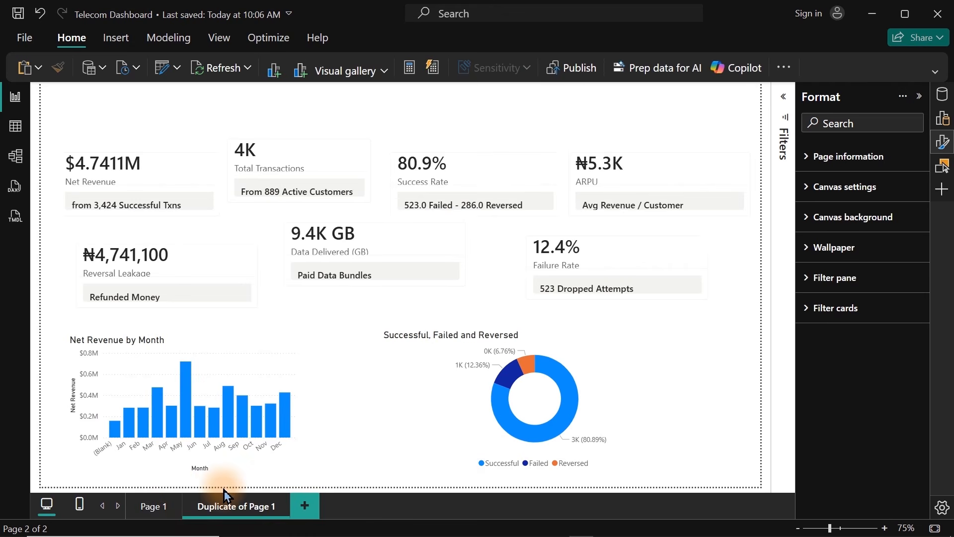
{"action": "left_click", "coordinate": [115, 270]}
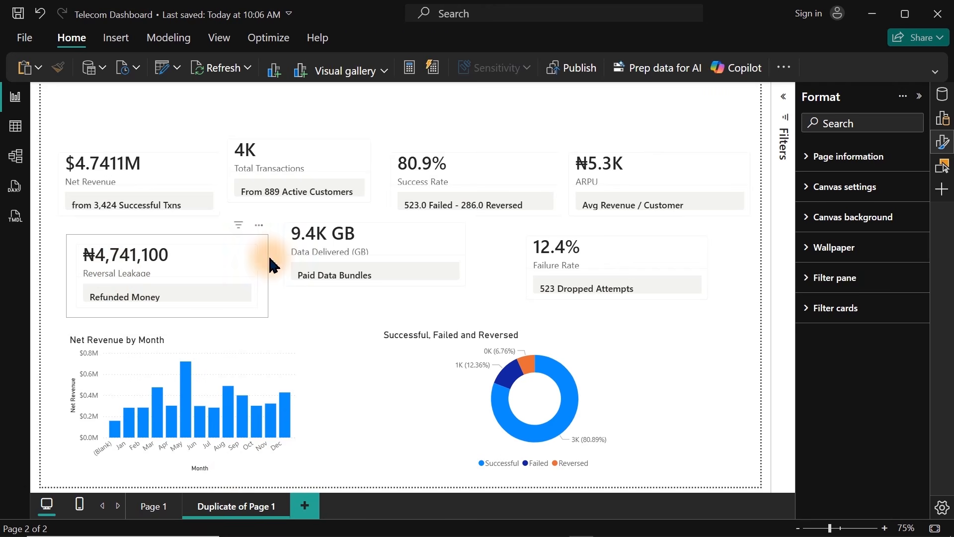
{"action": "left_click", "coordinate": [348, 258], "text": "ctrl"}
{"action": "left_click", "coordinate": [559, 271], "text": "ctrl"}
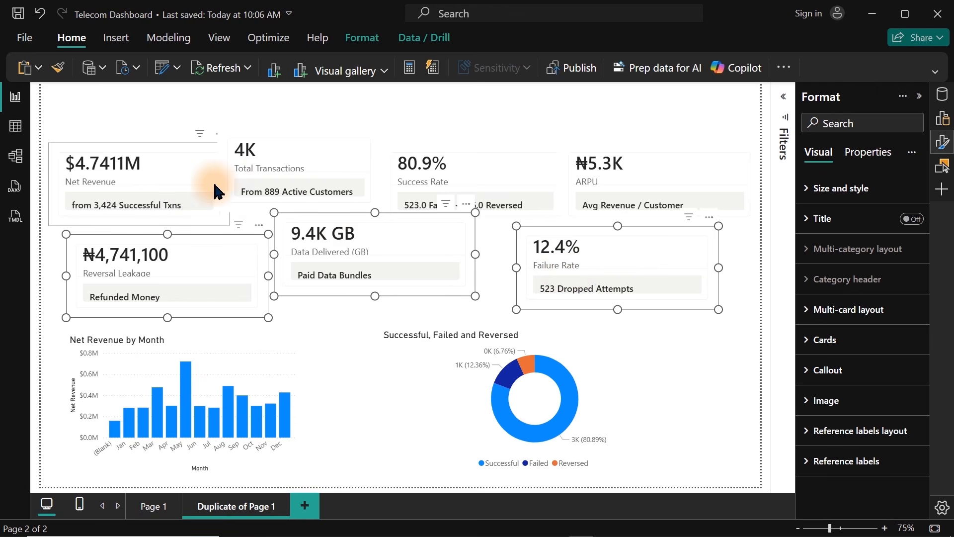
Step: Delete the Net Revenue, Total Transactions, Success Rate and ARPU cards from the duplicated page
{"action": "left_click", "coordinate": [152, 187], "text": "ctrl"}
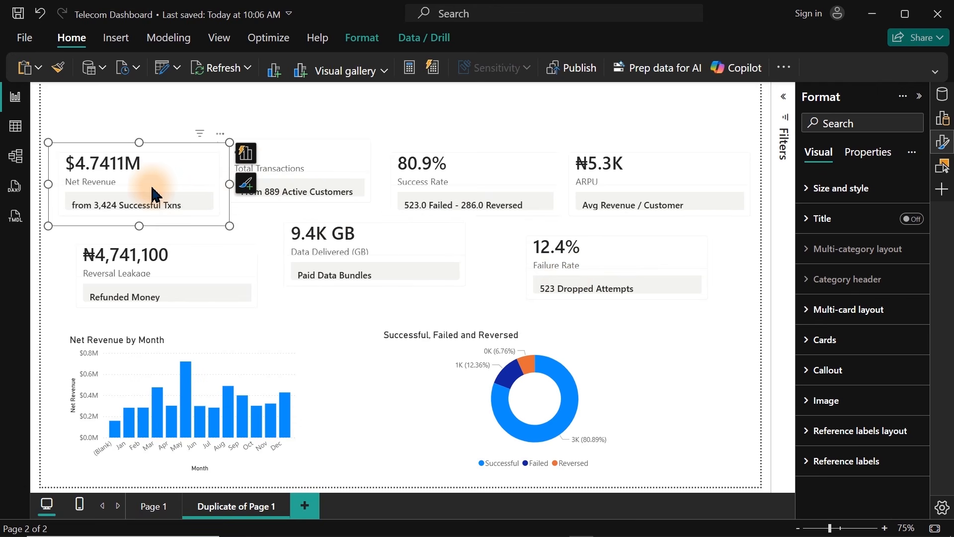
{"action": "left_click", "coordinate": [298, 179], "text": "ctrl"}
{"action": "left_click", "coordinate": [462, 174], "text": "ctrl"}
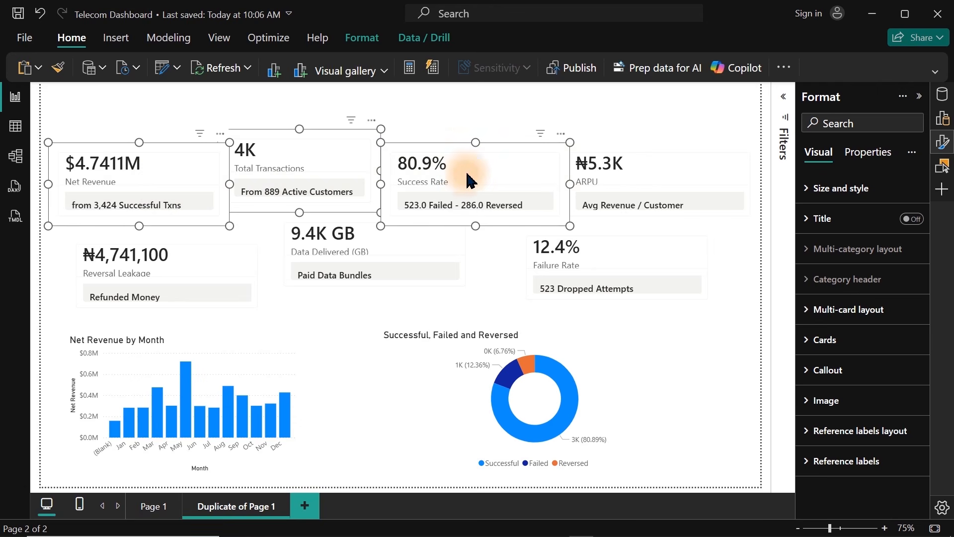
{"action": "left_click", "coordinate": [603, 175], "text": "ctrl"}
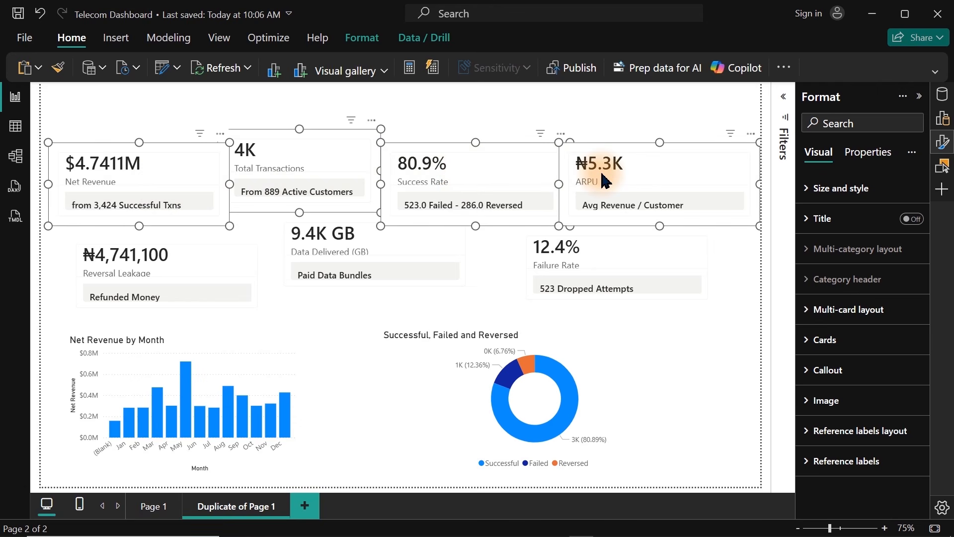
{"action": "key", "text": "Delete"}
Step: Move the Reversal Leakage, Data Delivered (GB) and Failure Rate cards together up into the emptied upper row of the duplicated page
{"action": "left_click", "coordinate": [193, 282]}
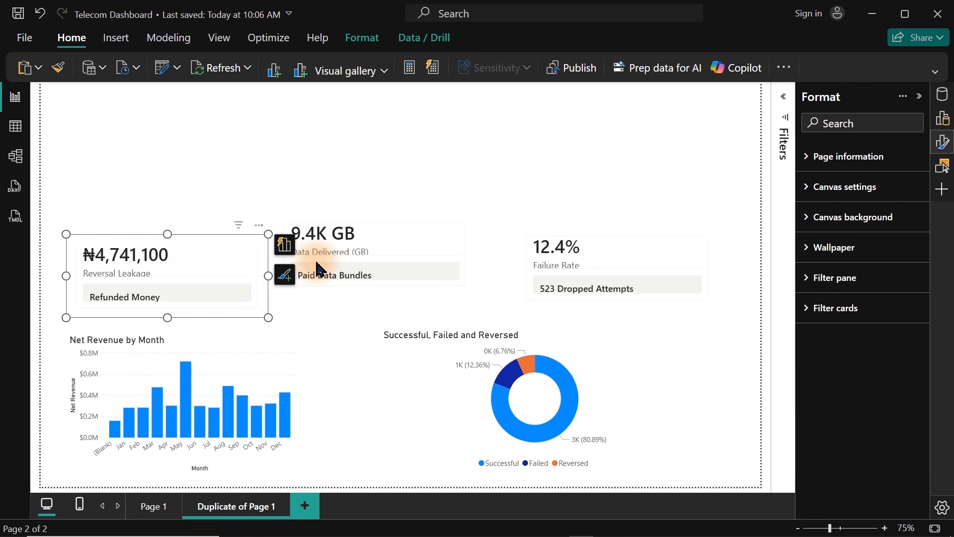
{"action": "left_click", "coordinate": [368, 267], "text": "ctrl"}
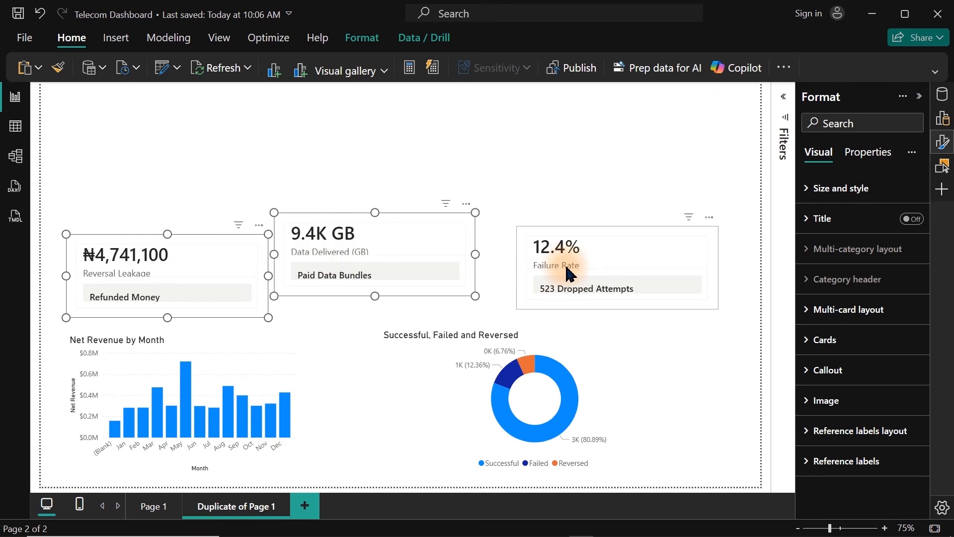
{"action": "left_click", "coordinate": [585, 271], "text": "ctrl"}
{"action": "left_click_drag", "start_coordinate": [585, 272], "coordinate": [577, 173]}
{"action": "left_click", "coordinate": [578, 174]}
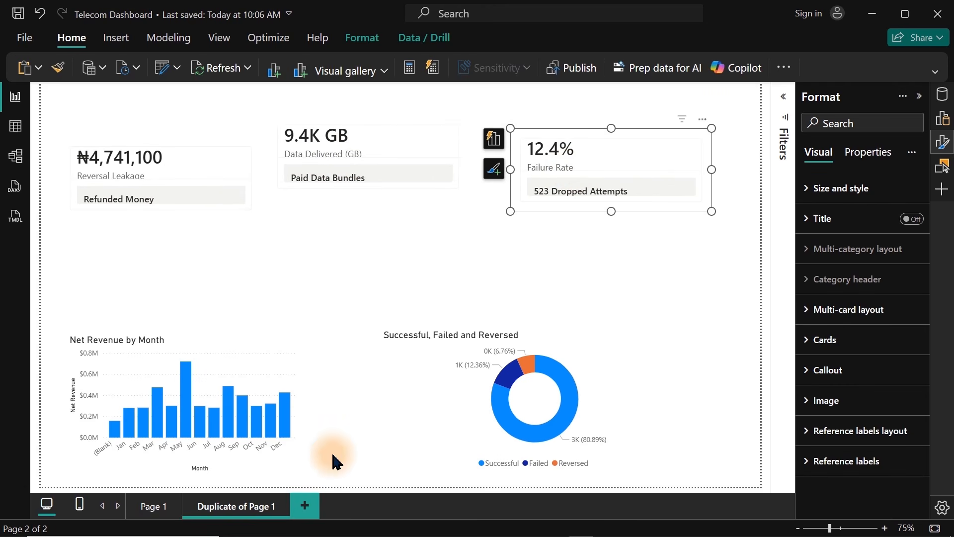
Step: Delete the Reversal Leakage, Data Delivered (GB) and Failure Rate cards from Page 1
{"action": "left_click", "coordinate": [149, 507]}
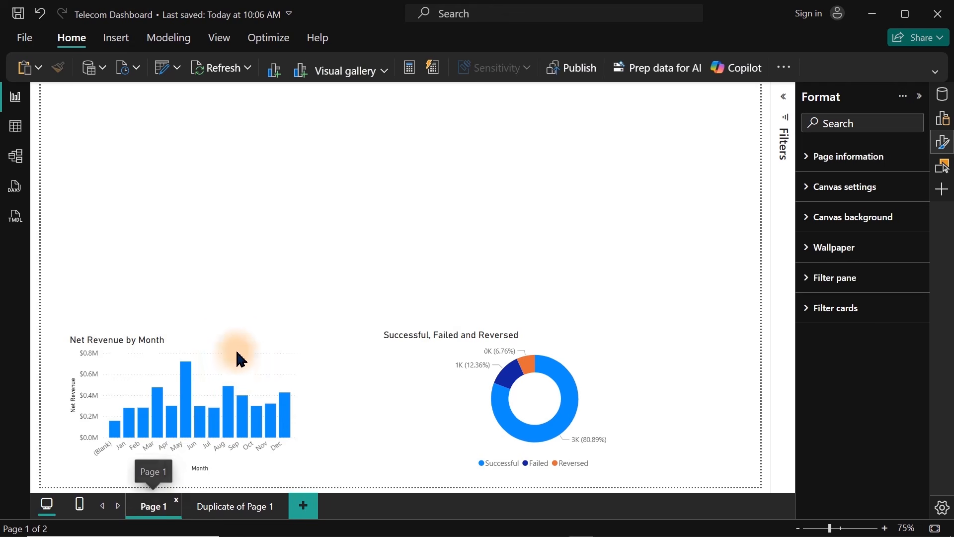
{"action": "left_click", "coordinate": [167, 265]}
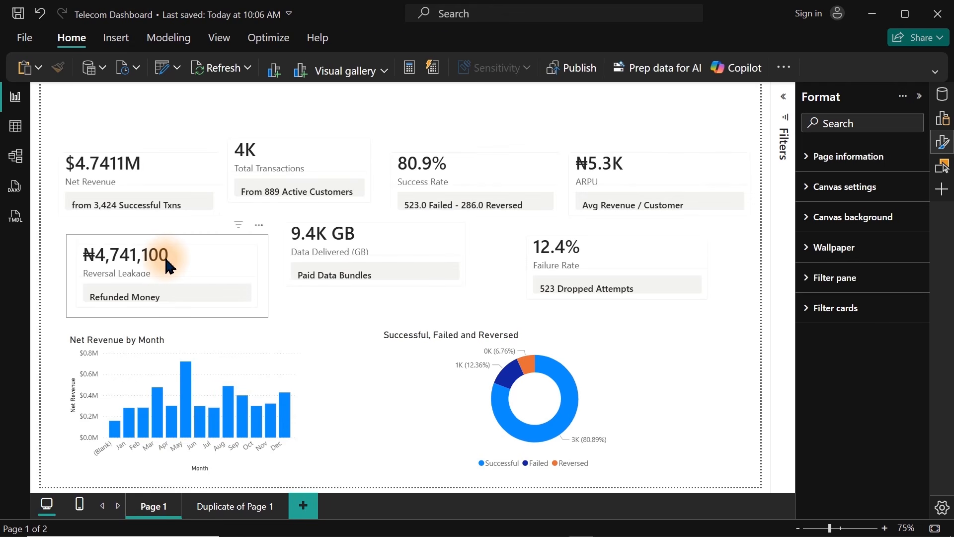
{"action": "left_click", "coordinate": [385, 265], "text": "ctrl"}
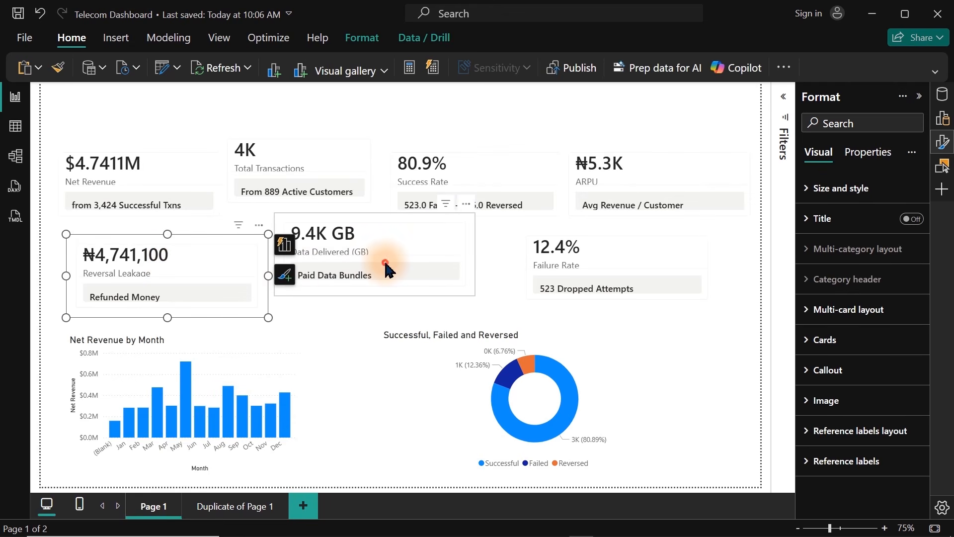
{"action": "left_click", "coordinate": [580, 269], "text": "ctrl"}
{"action": "key", "text": "Delete"}
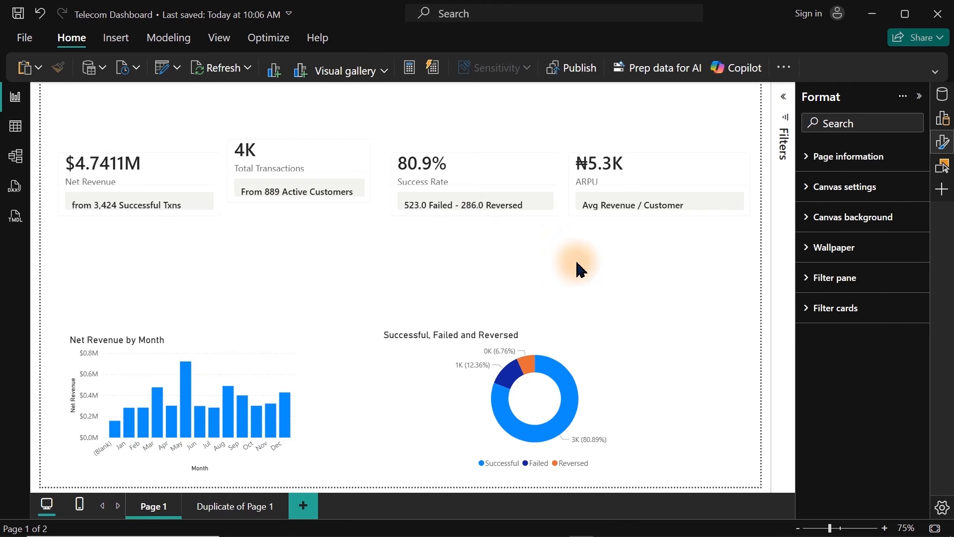
Step: Make the donut chart narrower and taller beside the Net Revenue by Month chart, and add a blank visual in the freed space
{"action": "left_click", "coordinate": [672, 347]}
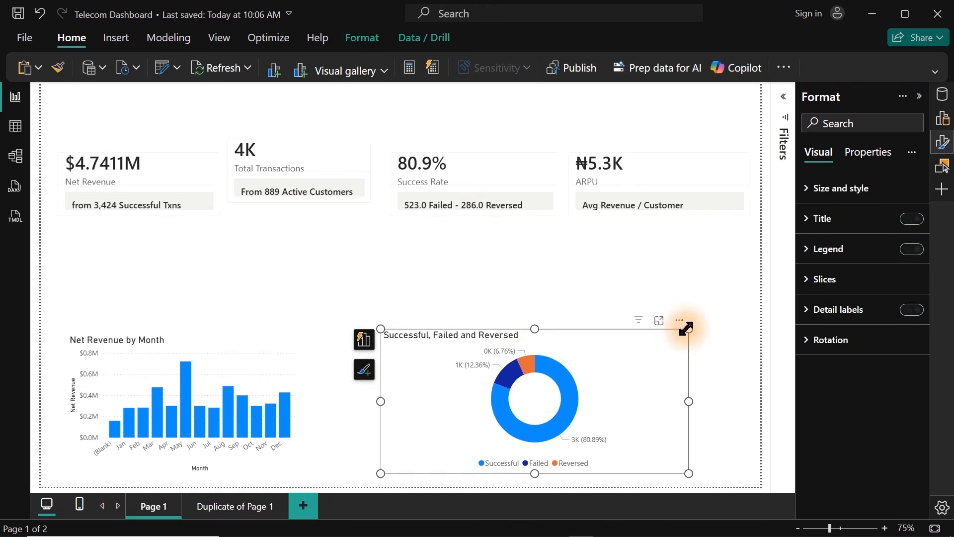
{"action": "left_click_drag", "start_coordinate": [685, 326], "coordinate": [466, 298]}
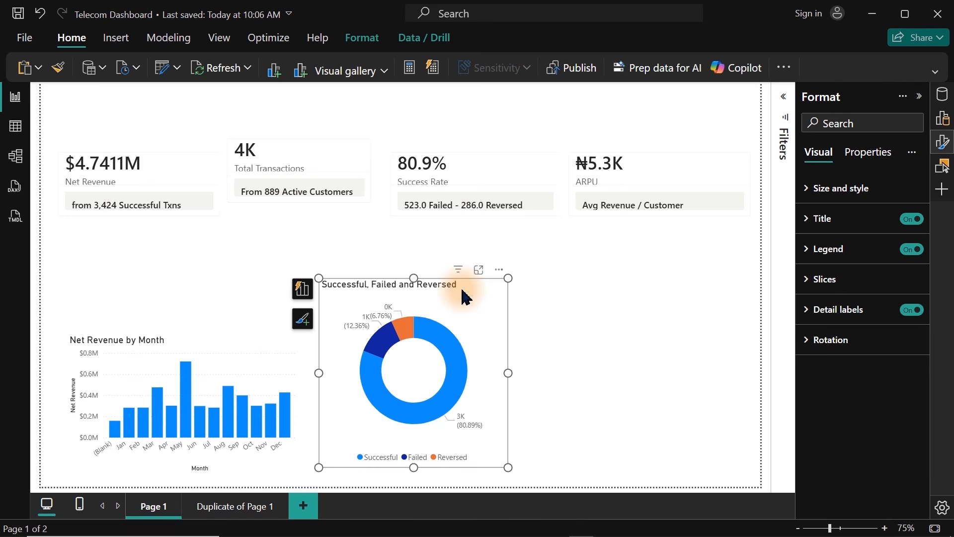
{"action": "right_click", "coordinate": [593, 295]}
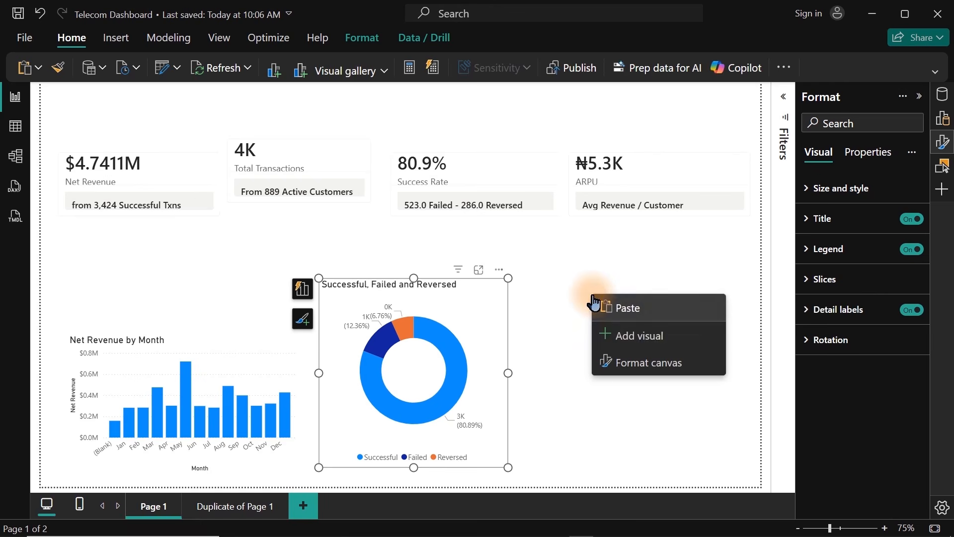
{"action": "left_click", "coordinate": [634, 341]}
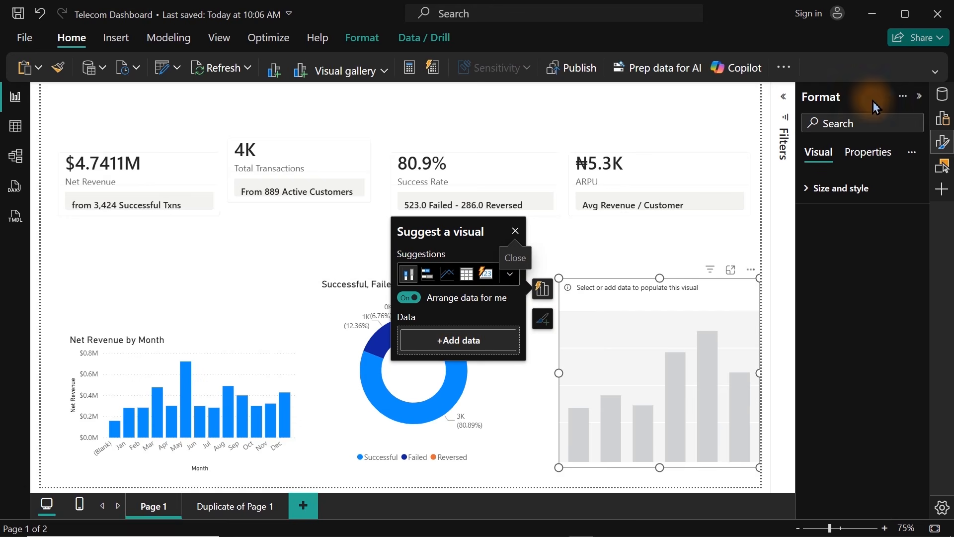
Step: Populate the blank visual with the channel field from the Telecom table and the Net Revenue measure
{"action": "left_click", "coordinate": [942, 142]}
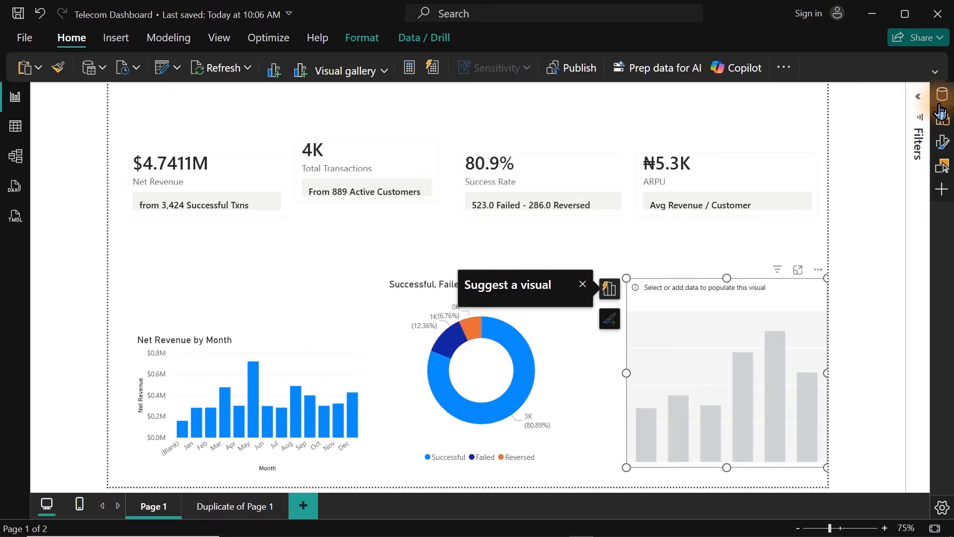
{"action": "left_click", "coordinate": [941, 102]}
{"action": "left_click", "coordinate": [796, 126]}
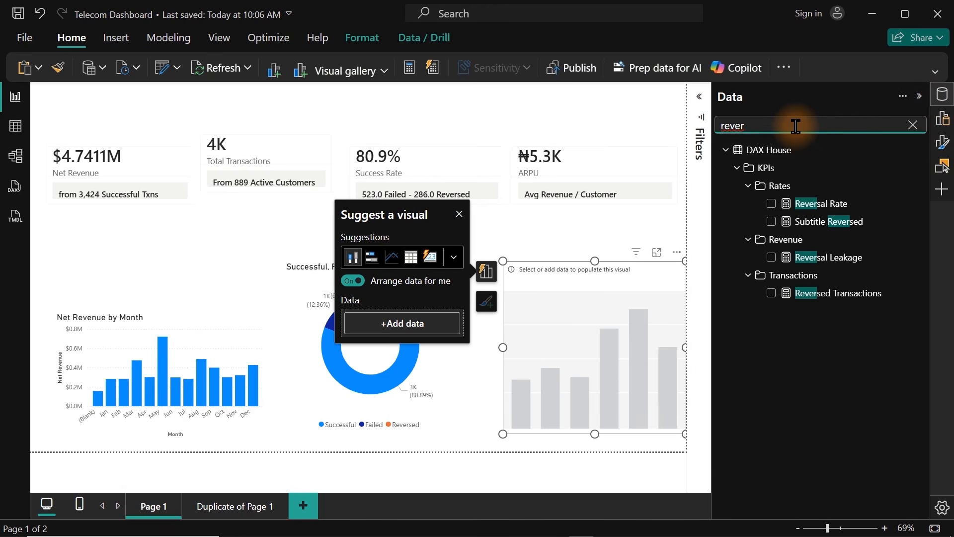
{"action": "double_click", "coordinate": [795, 125]}
{"action": "type", "text": "chann"}
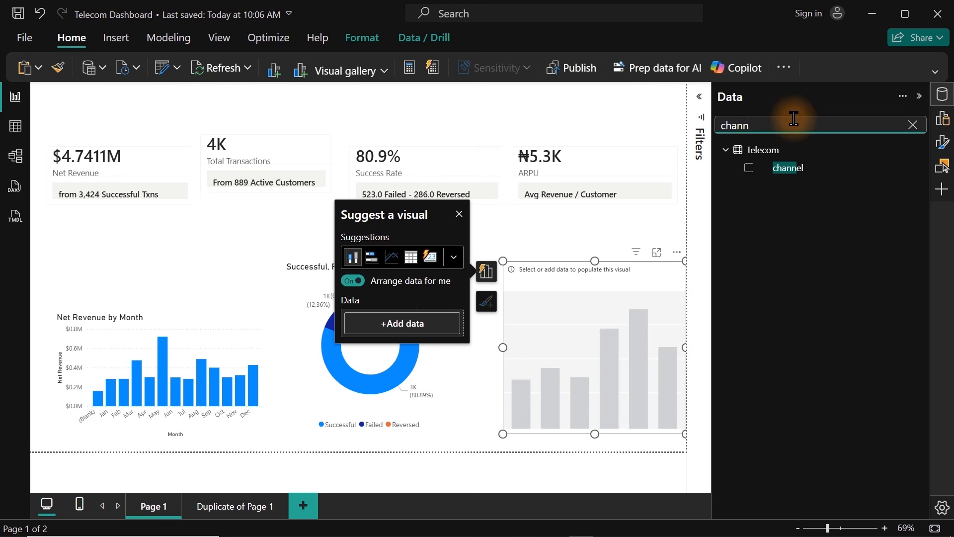
{"action": "left_click", "coordinate": [749, 169]}
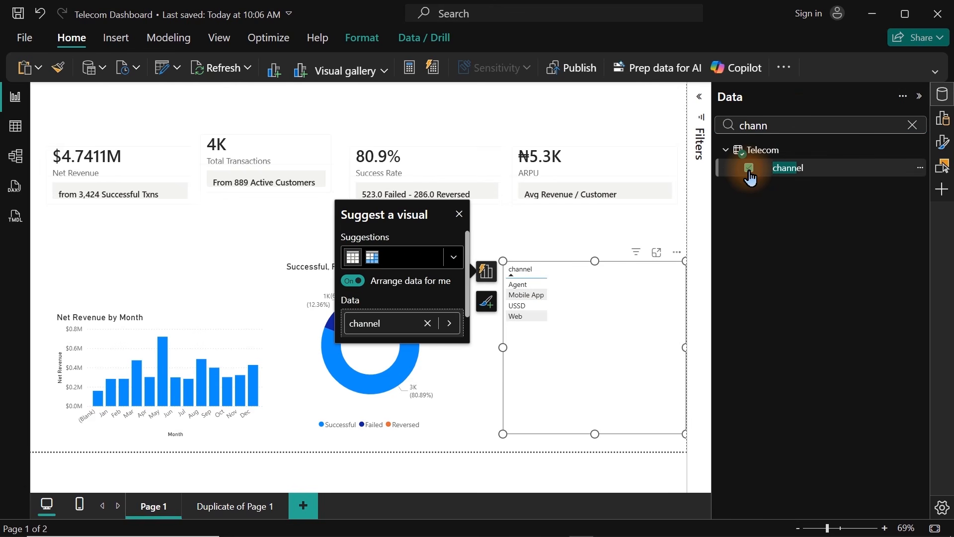
{"action": "left_click_drag", "start_coordinate": [799, 126], "coordinate": [709, 121]}
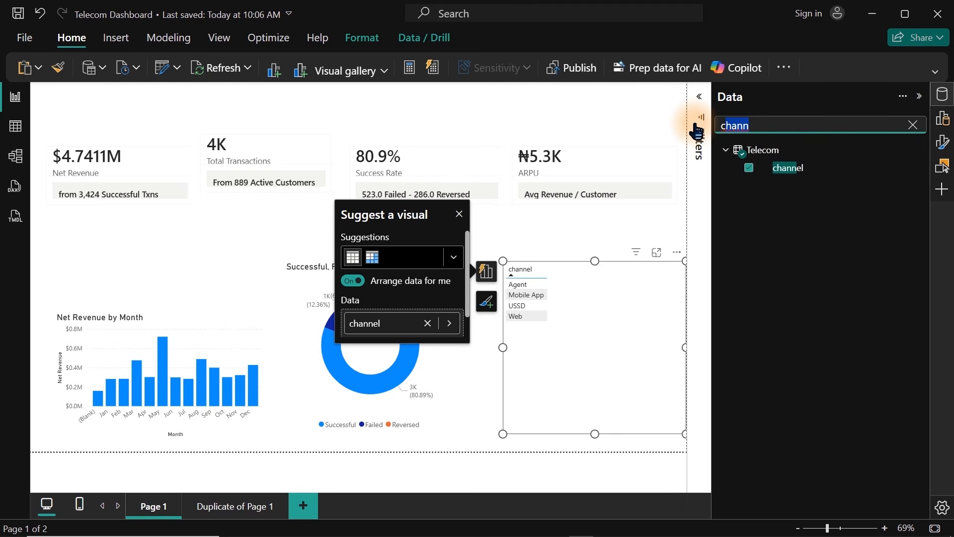
{"action": "type", "text": "rev"}
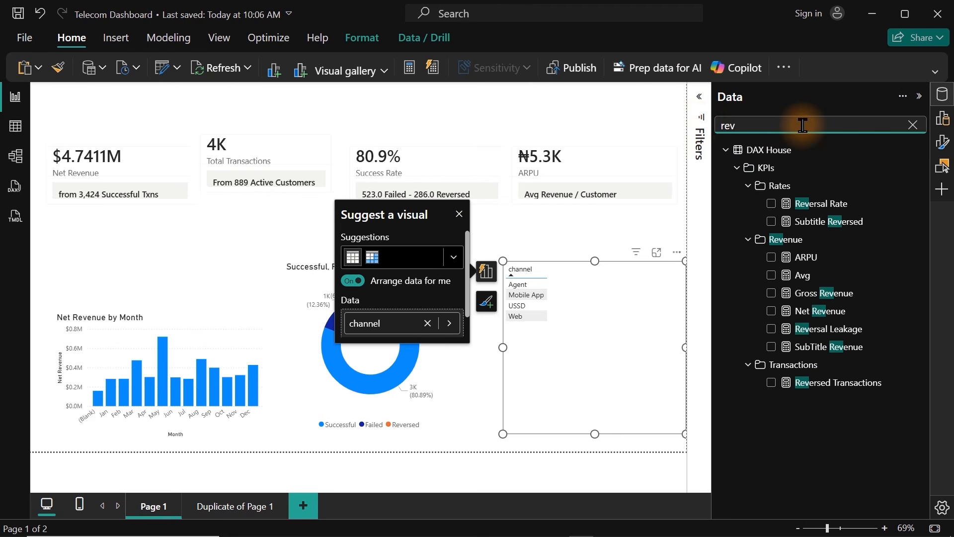
{"action": "left_click", "coordinate": [772, 312]}
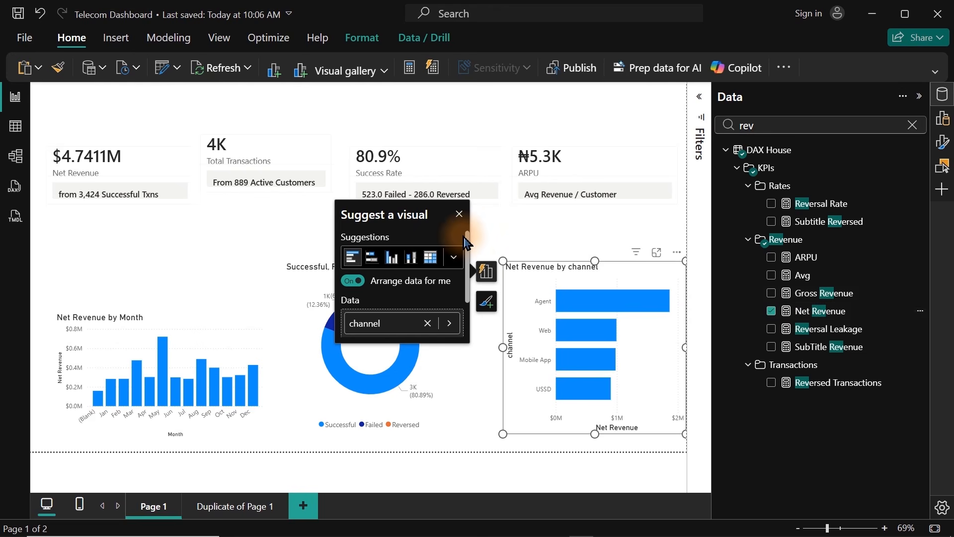
Step: Change the Net Revenue by channel visual to a clustered column chart and shift it fully inside the page edge
{"action": "left_click", "coordinate": [395, 266]}
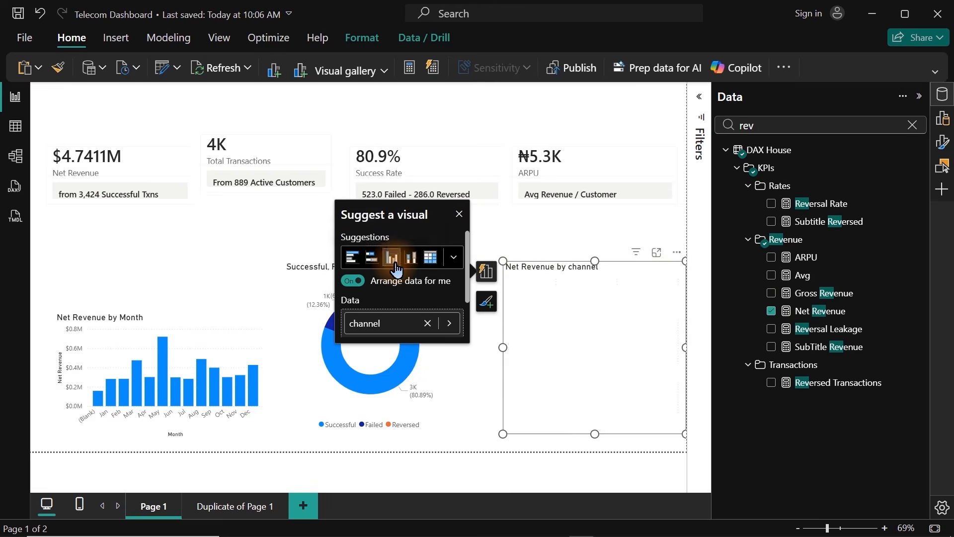
{"action": "left_click", "coordinate": [627, 318]}
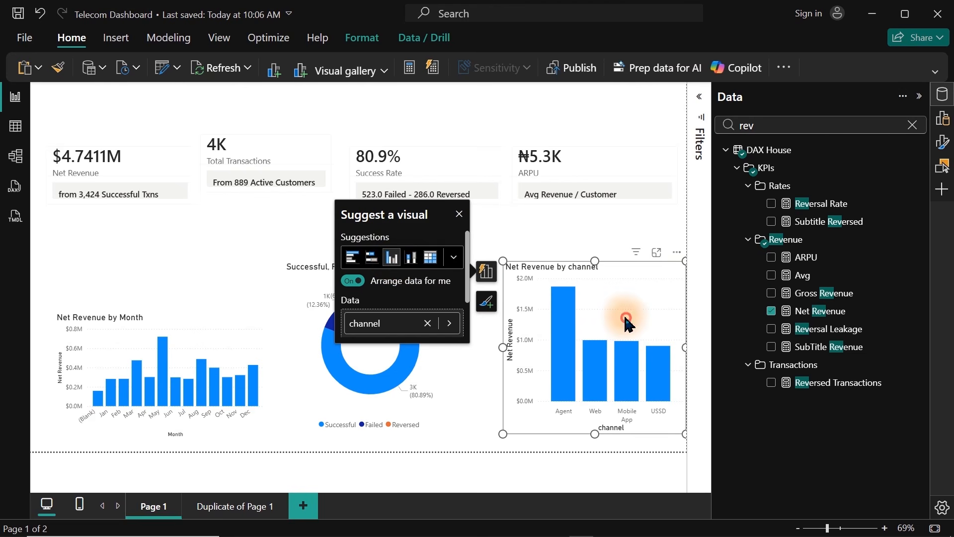
{"action": "left_click_drag", "start_coordinate": [626, 319], "coordinate": [609, 318]}
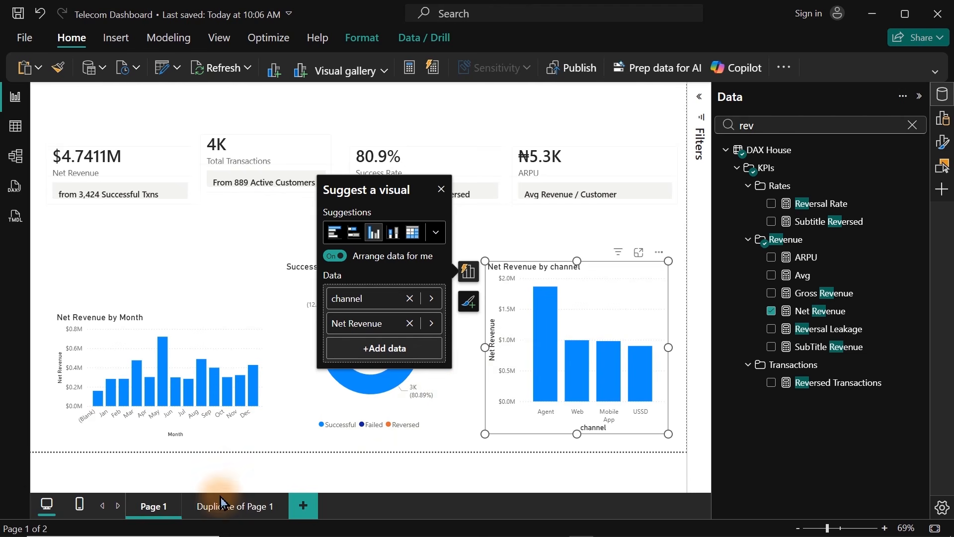
Step: Cut the Net Revenue by Month chart and the status donut chart from the duplicated page
{"action": "left_click", "coordinate": [219, 511]}
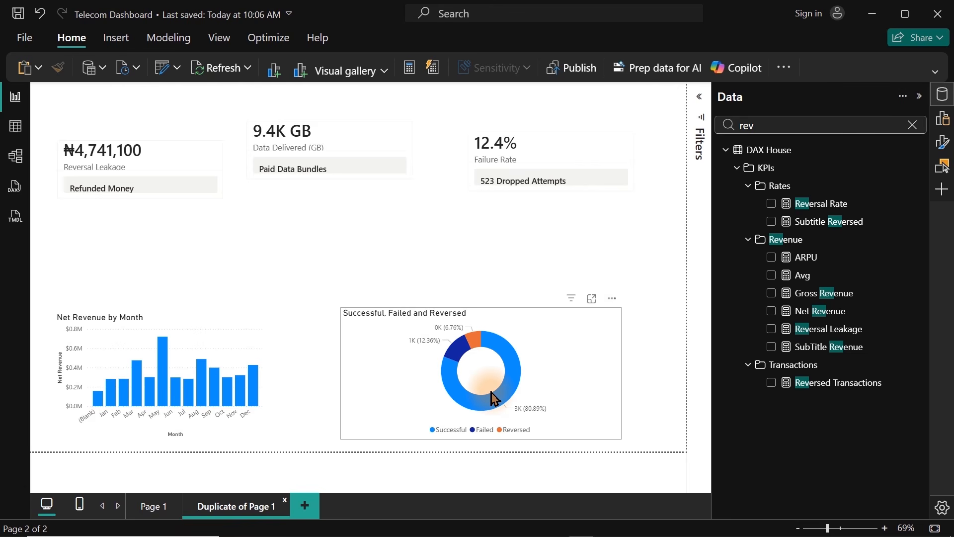
{"action": "left_click", "coordinate": [589, 396]}
{"action": "left_click", "coordinate": [262, 344], "text": "ctrl"}
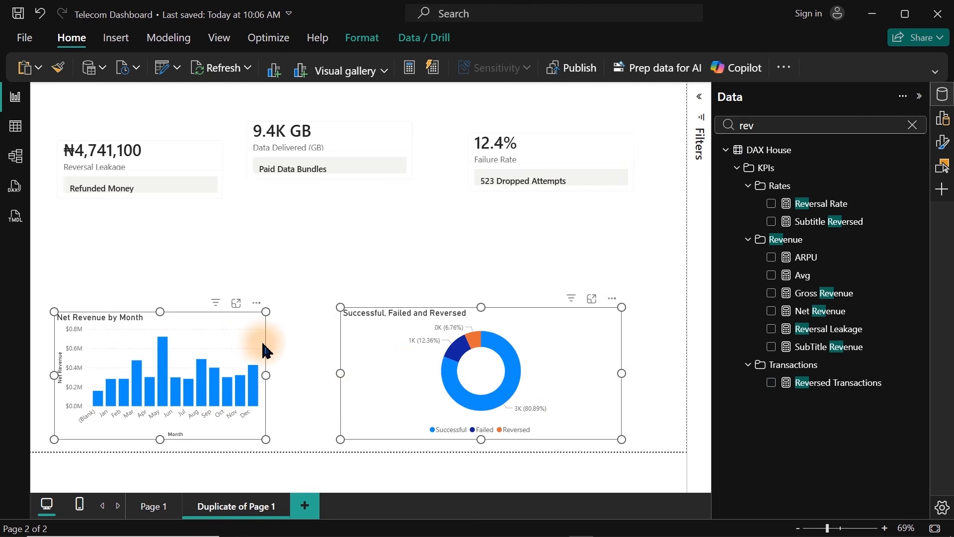
{"action": "key", "text": "ctrl+x"}
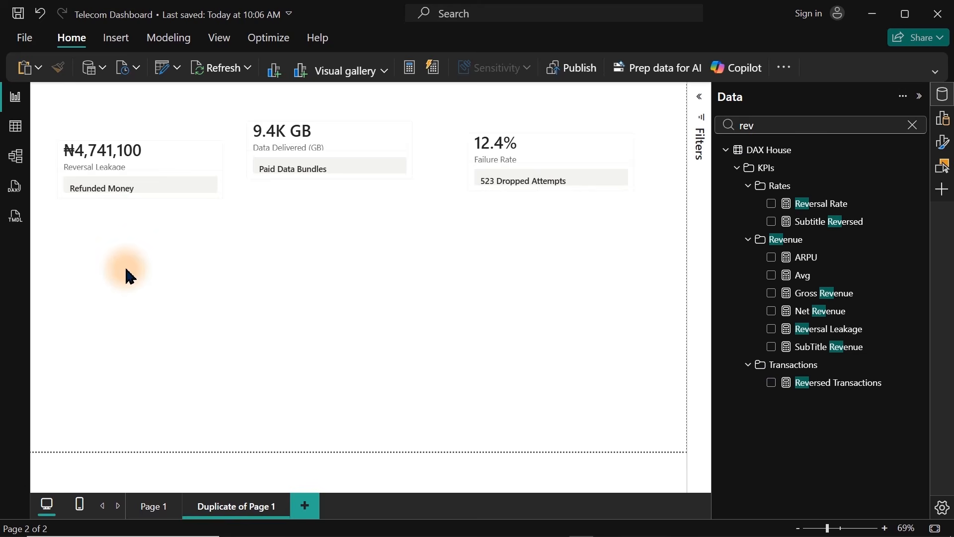
Step: Add a blank visual below the Reversal Leakage card on the duplicated page and enlarge it to nearly the page's lower edge
{"action": "right_click", "coordinate": [127, 271]}
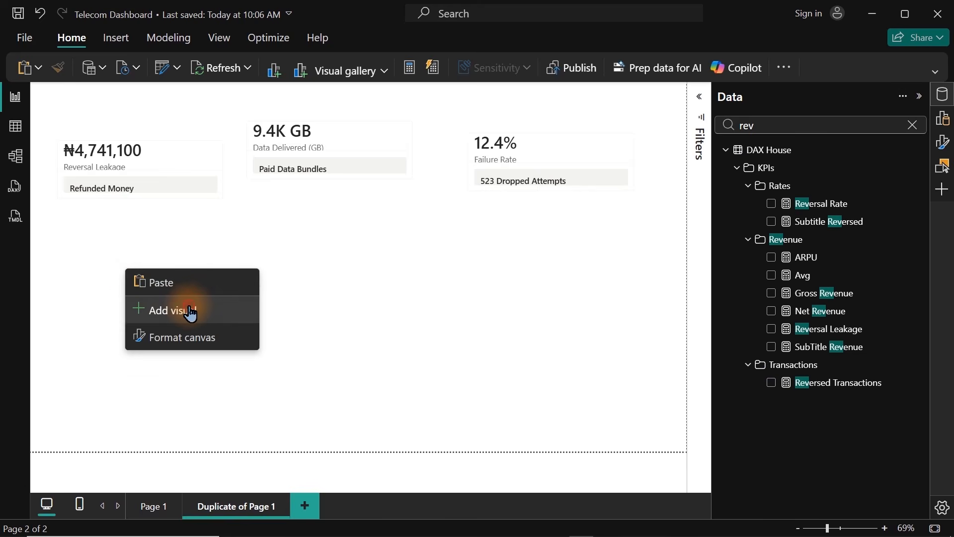
{"action": "left_click", "coordinate": [190, 313]}
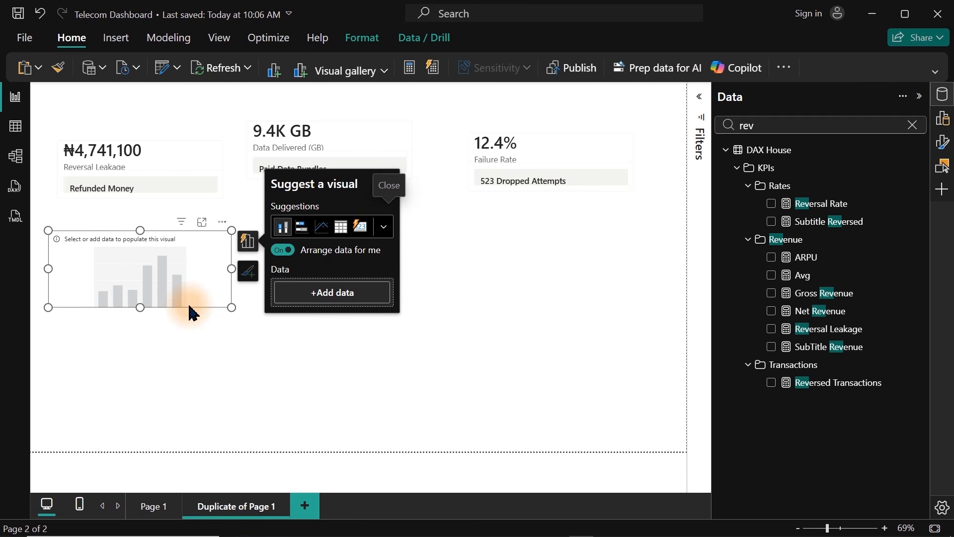
{"action": "left_click_drag", "start_coordinate": [231, 308], "coordinate": [261, 430]}
{"action": "left_click", "coordinate": [149, 360]}
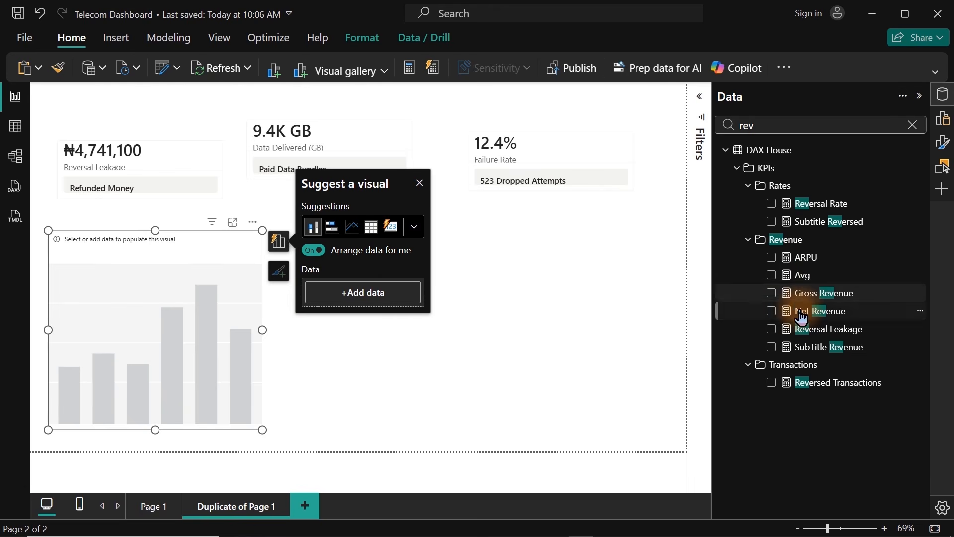
Step: Populate the new visual with Net Revenue and region, and move the bar chart into the page's lower-left corner
{"action": "left_click", "coordinate": [772, 313]}
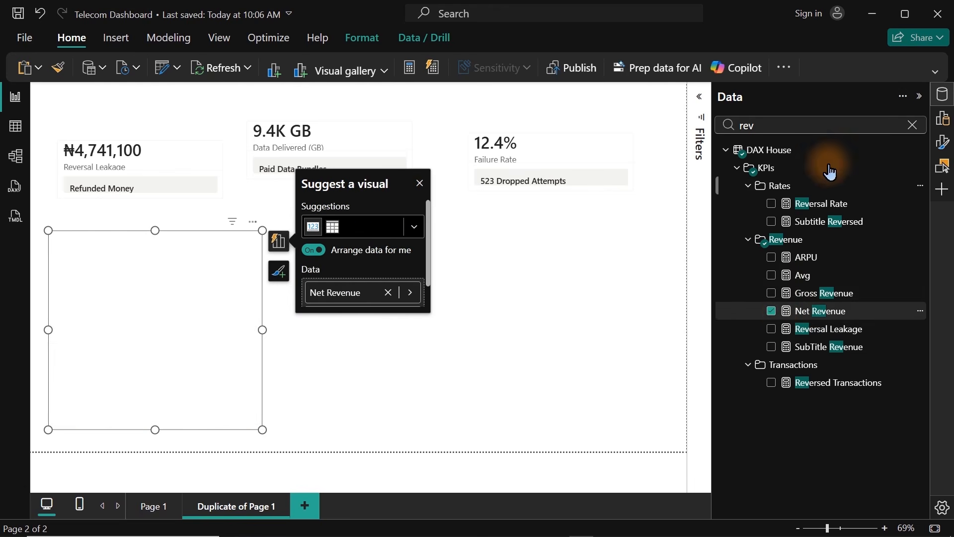
{"action": "double_click", "coordinate": [788, 124]}
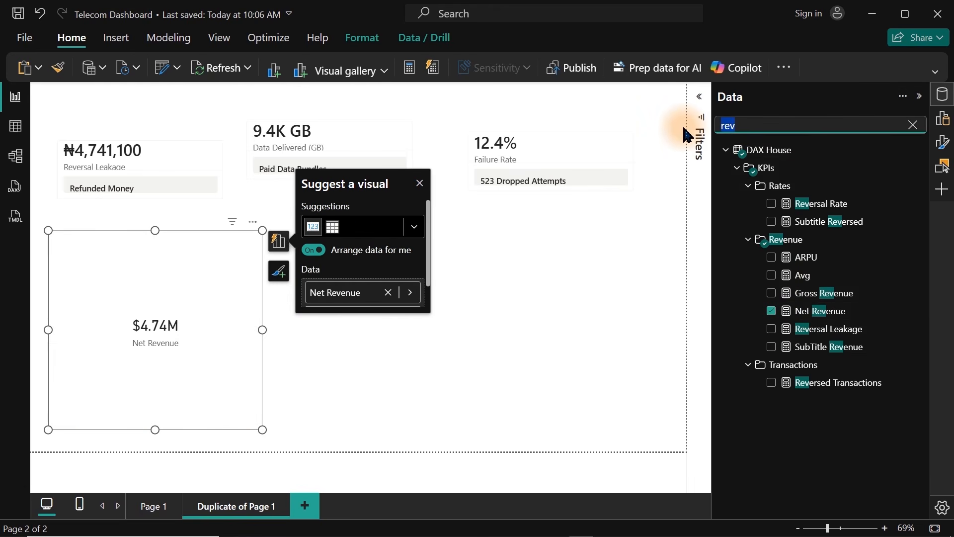
{"action": "type", "text": "Reg"}
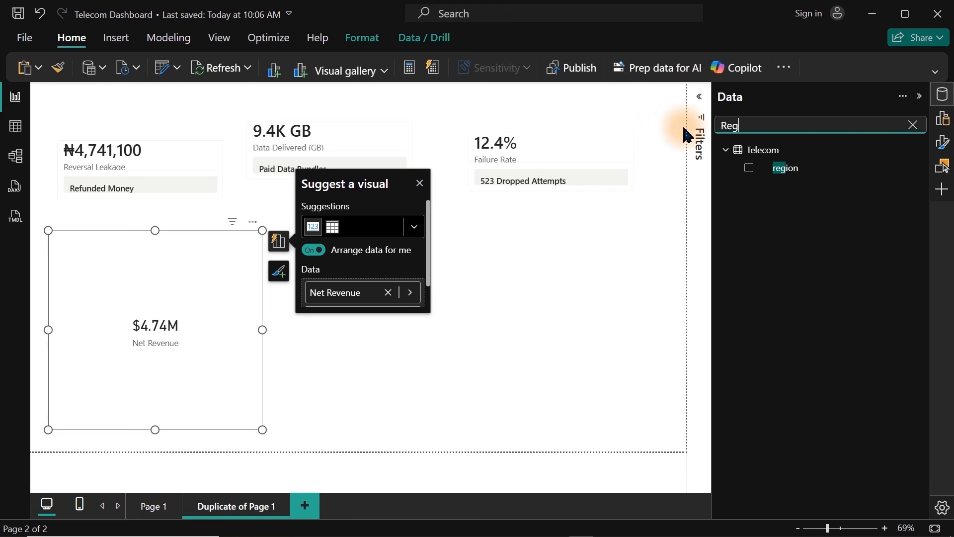
{"action": "left_click", "coordinate": [749, 168]}
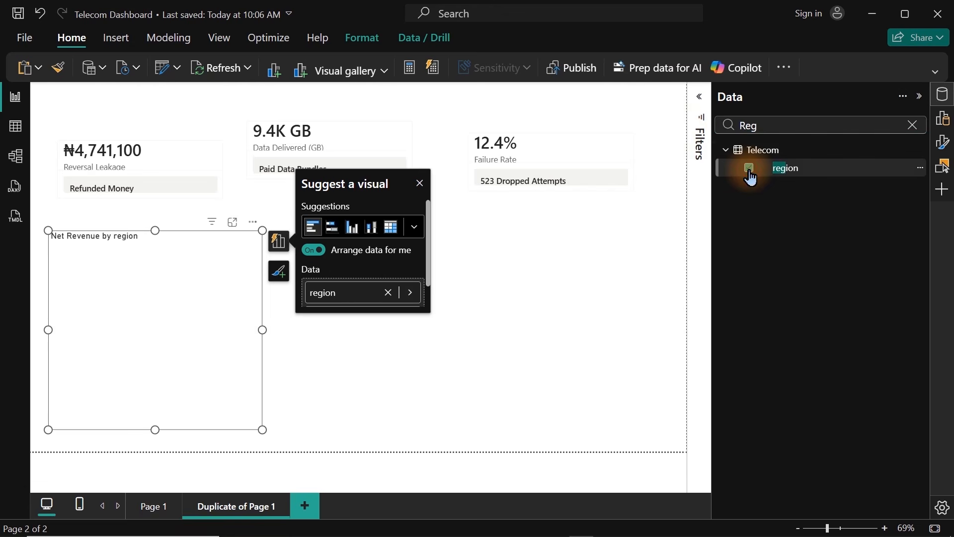
{"action": "left_click_drag", "start_coordinate": [165, 374], "coordinate": [169, 397]}
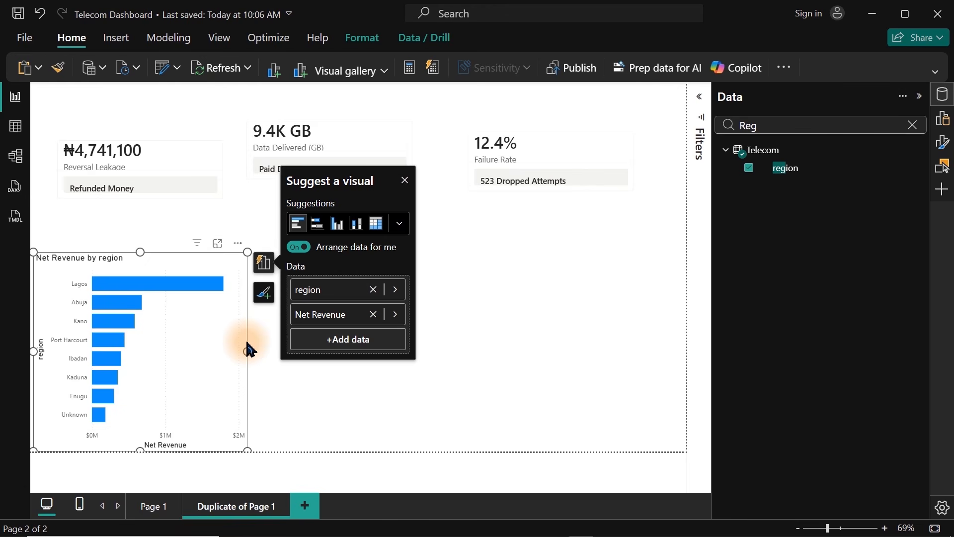
{"action": "left_click", "coordinate": [458, 319]}
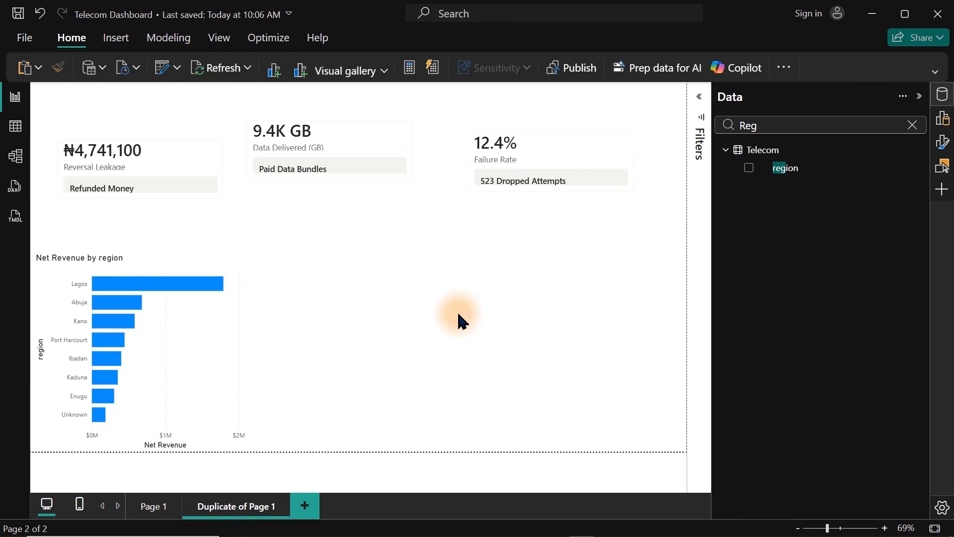
{"action": "right_click", "coordinate": [304, 243]}
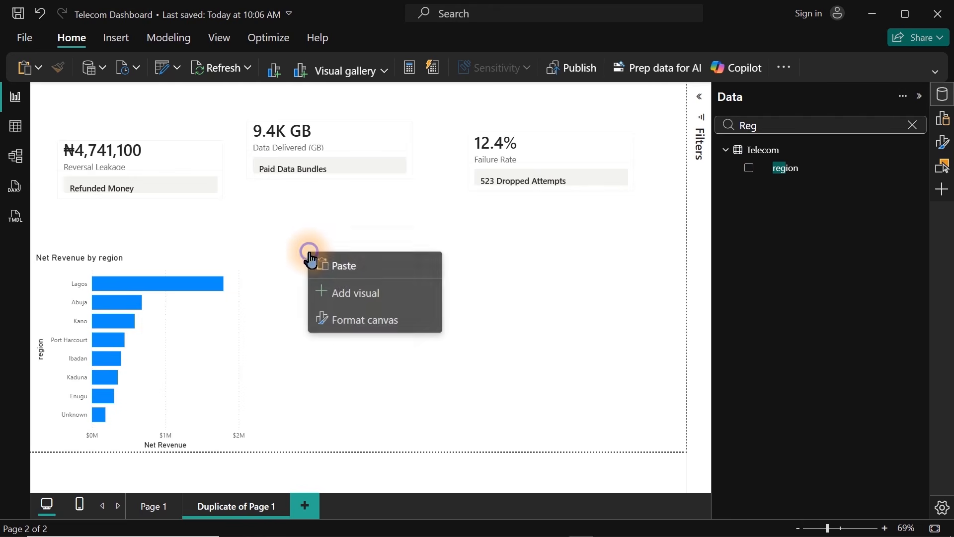
{"action": "left_click", "coordinate": [337, 269]}
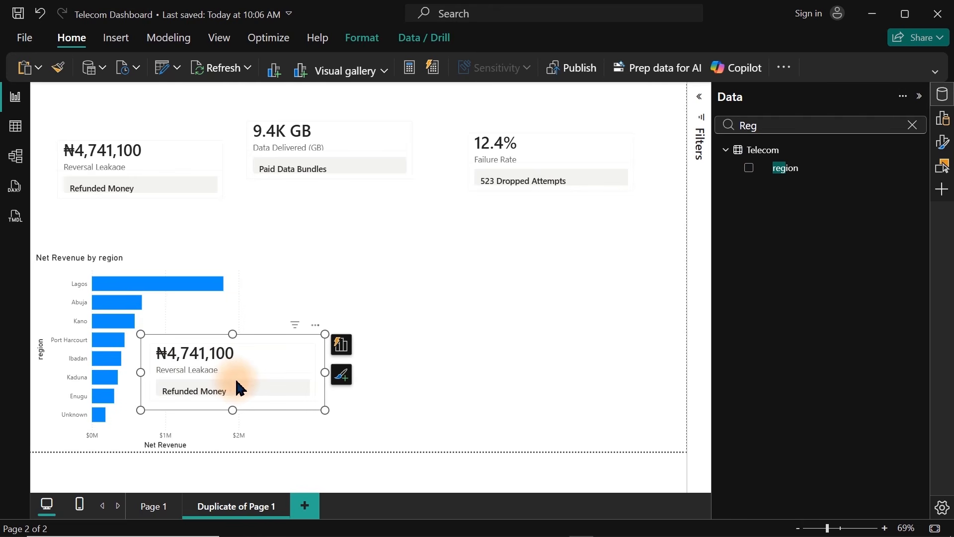
{"action": "key", "text": "Delete"}
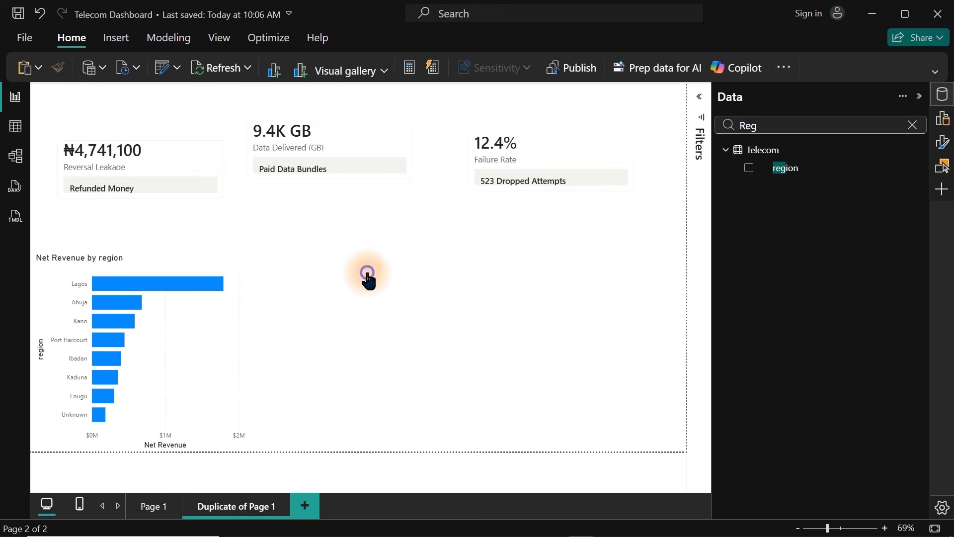
Step: Add an empty table visual beside the Net Revenue by region chart and turn off Arrange data for me
{"action": "right_click", "coordinate": [366, 277]}
{"action": "left_click", "coordinate": [401, 322]}
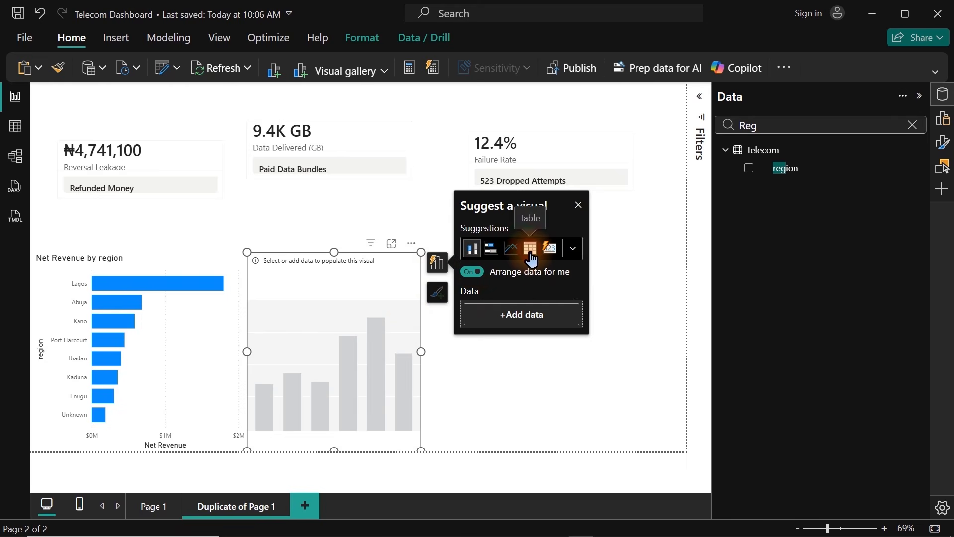
{"action": "left_click", "coordinate": [530, 248]}
{"action": "left_click", "coordinate": [471, 271]}
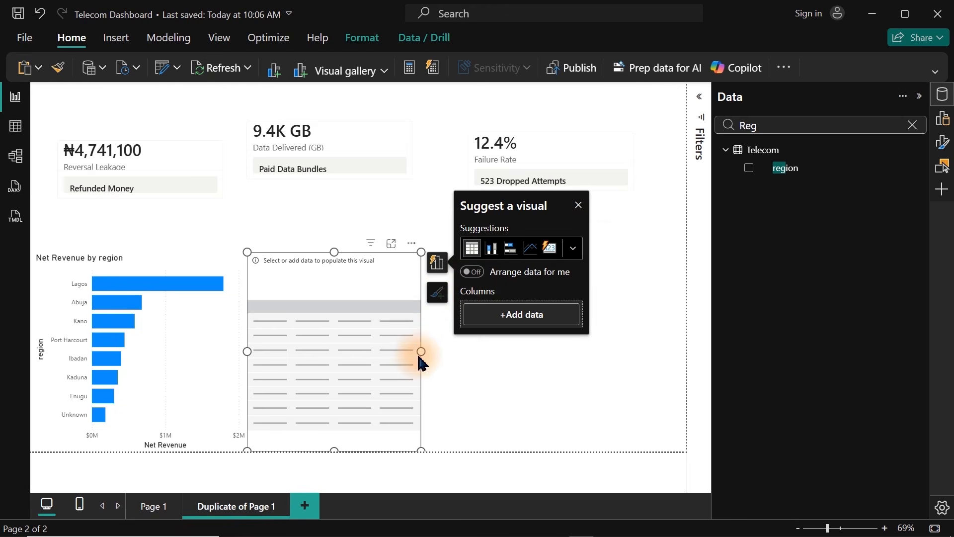
Step: Widen the empty table nearly to the page's right edge and add the bundle_name field as its first column
{"action": "left_click_drag", "start_coordinate": [421, 351], "coordinate": [667, 347]}
{"action": "left_click", "coordinate": [913, 126]}
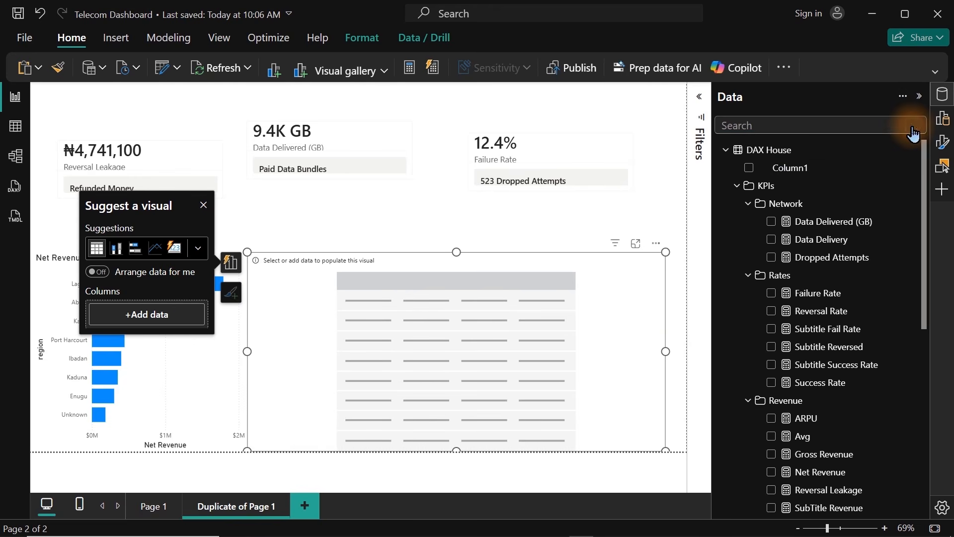
{"action": "type", "text": "bund"}
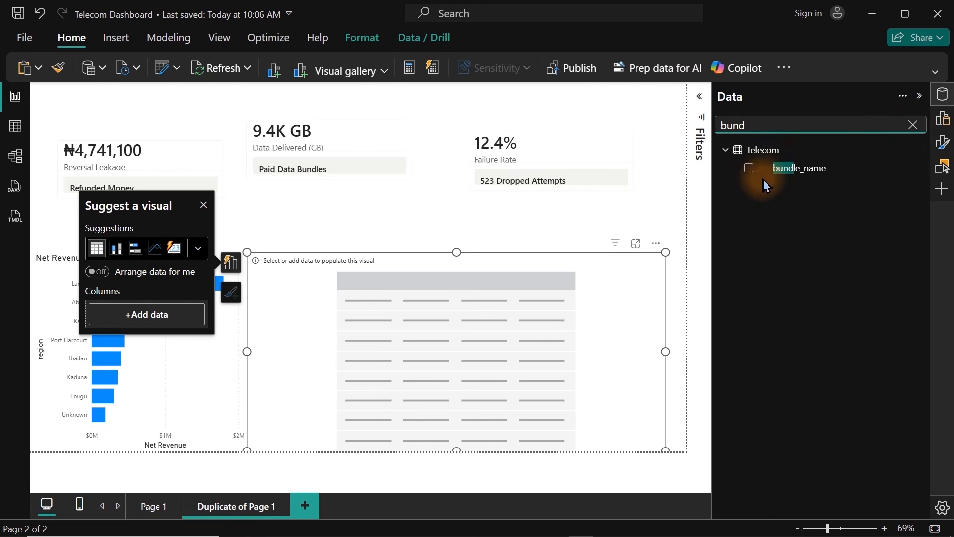
{"action": "left_click", "coordinate": [749, 168]}
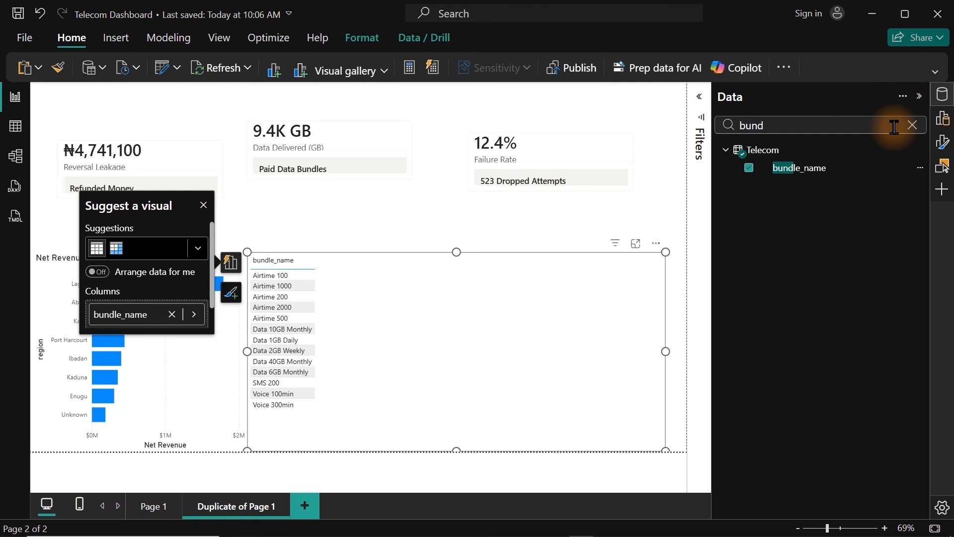
Step: Add Total Transactions, Successful Transactions, Failed Transactions, Reversed Transactions and Total Customers to the bundle table
{"action": "left_click", "coordinate": [912, 125]}
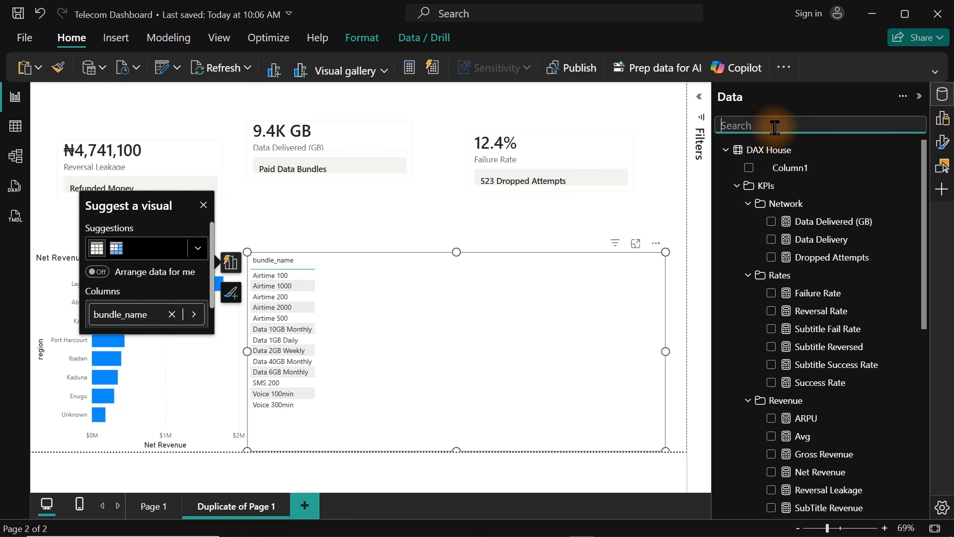
{"action": "type", "text": "tr"}
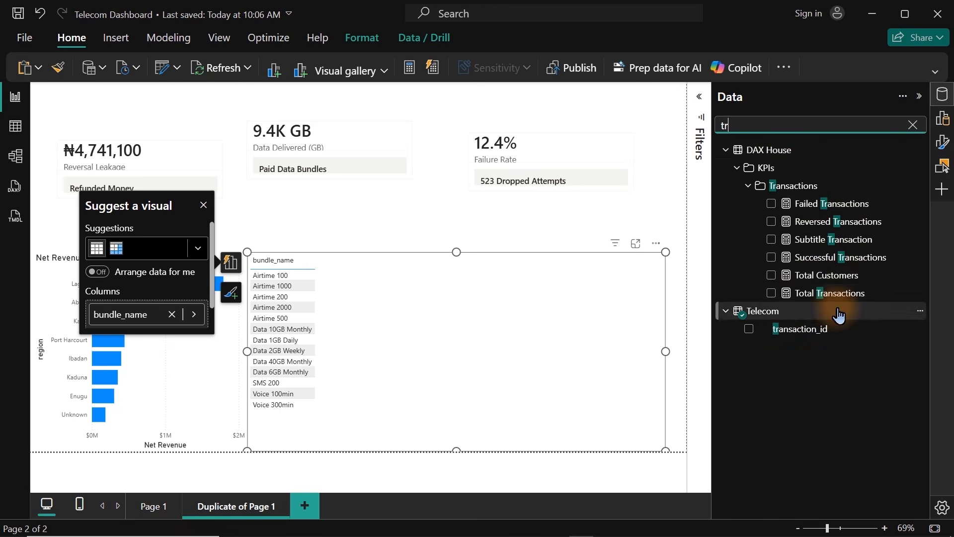
{"action": "left_click", "coordinate": [773, 295]}
{"action": "left_click", "coordinate": [776, 261]}
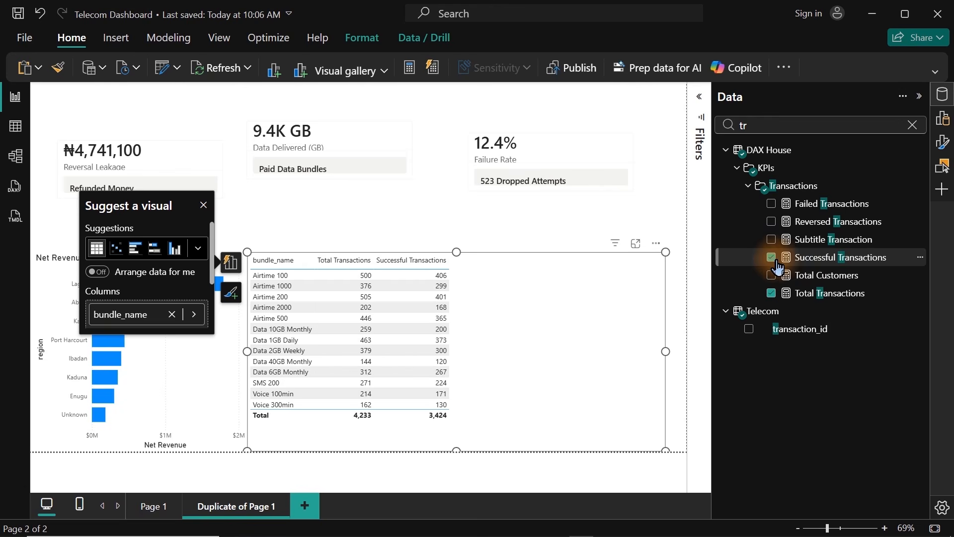
{"action": "left_click", "coordinate": [771, 204]}
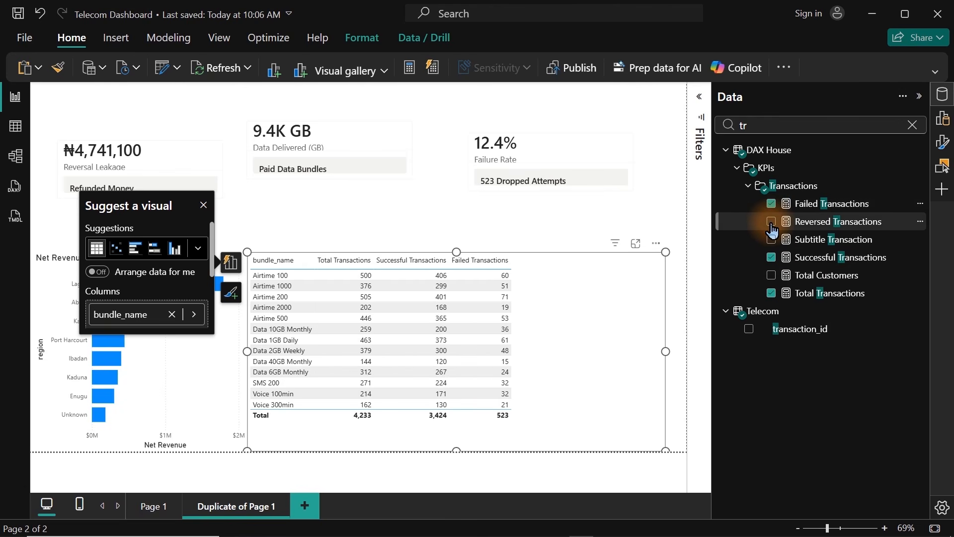
{"action": "left_click", "coordinate": [771, 222]}
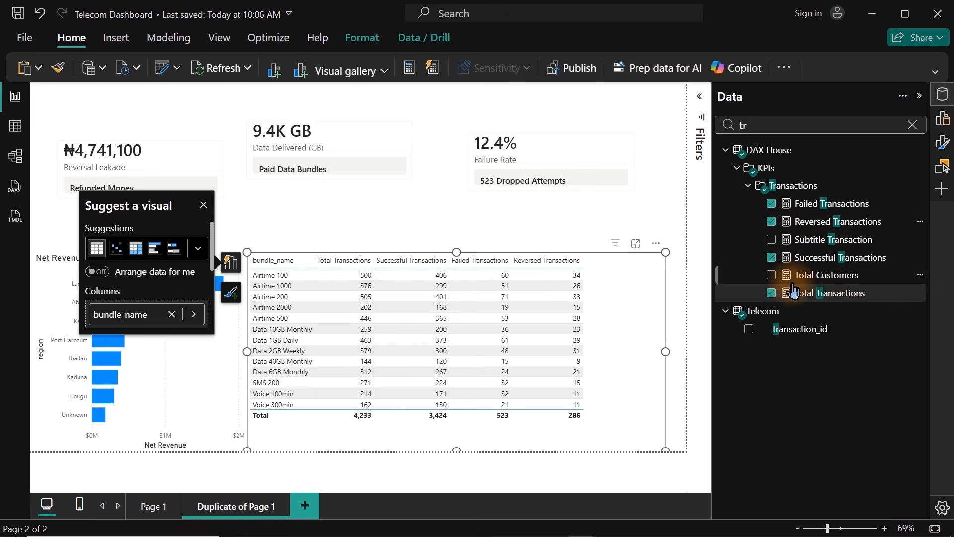
{"action": "left_click", "coordinate": [771, 276]}
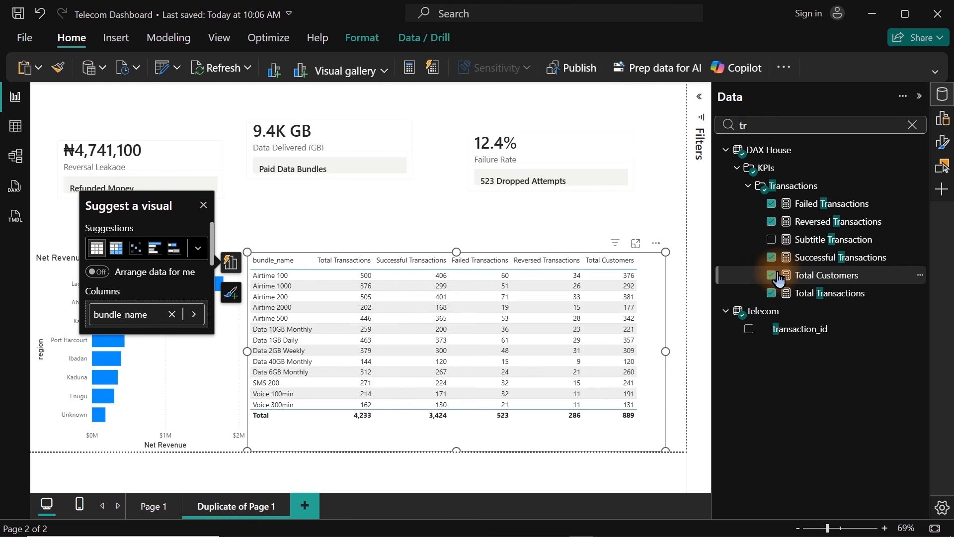
Step: Add the Net Revenue and Reversal Leakage measures as further columns of the bundle table
{"action": "left_click", "coordinate": [909, 129]}
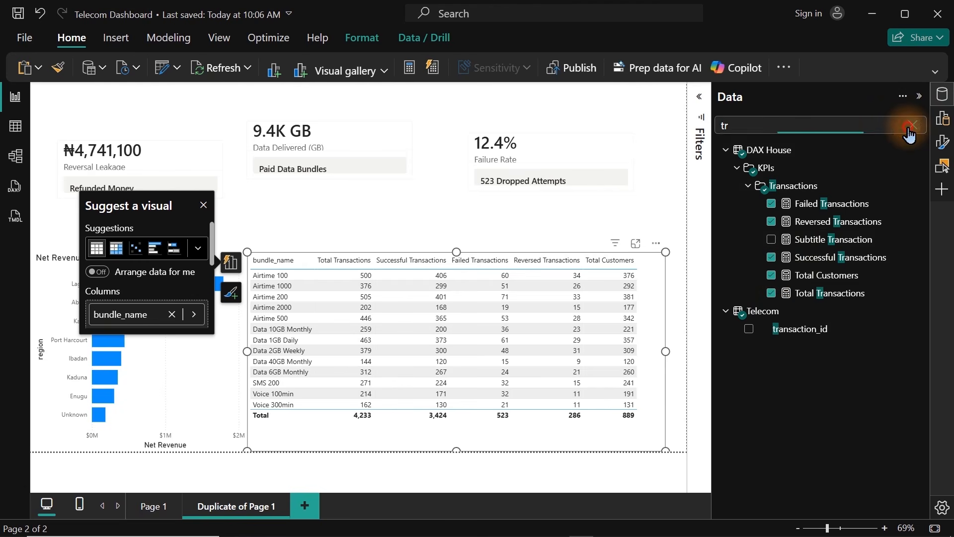
{"action": "type", "text": "net"}
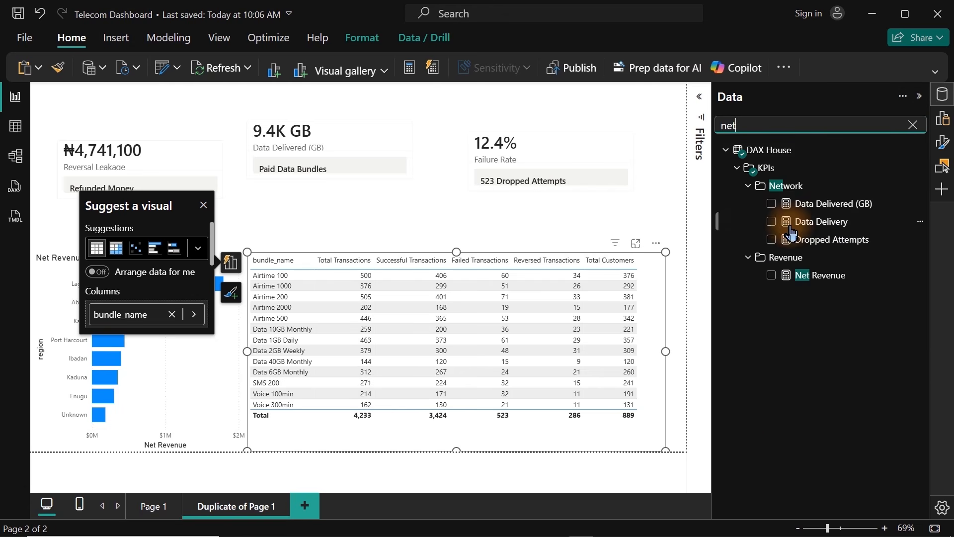
{"action": "left_click", "coordinate": [771, 276]}
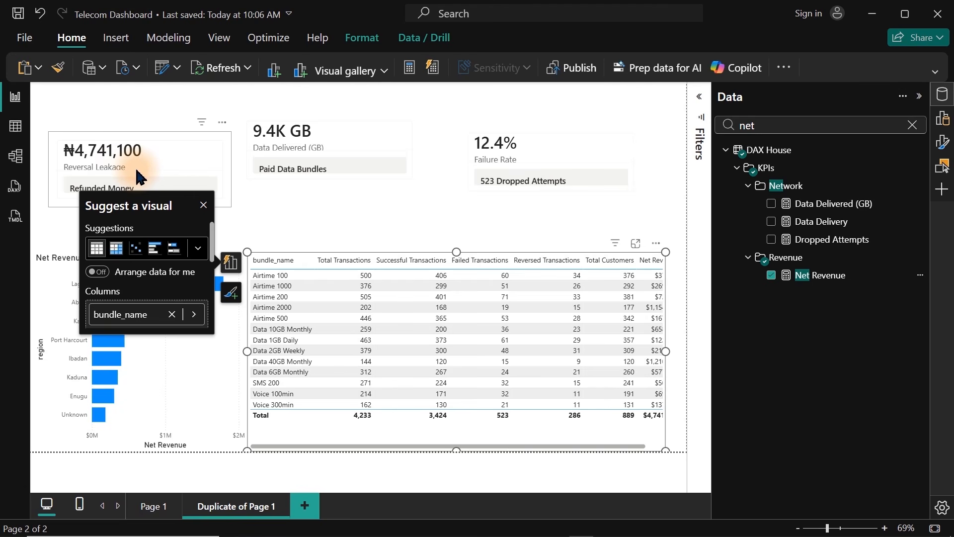
{"action": "left_click", "coordinate": [775, 128]}
{"action": "double_click", "coordinate": [776, 128]}
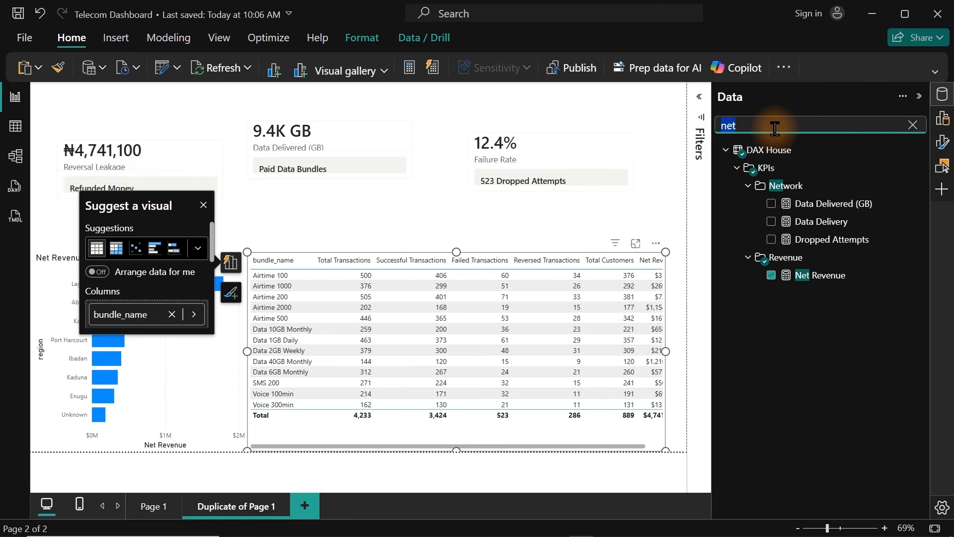
{"action": "type", "text": "Rever"}
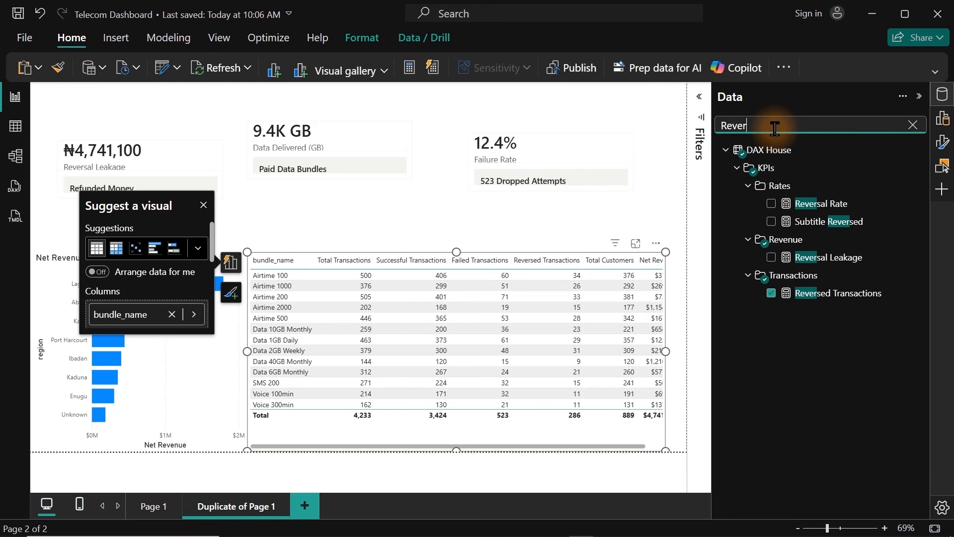
{"action": "left_click", "coordinate": [772, 260]}
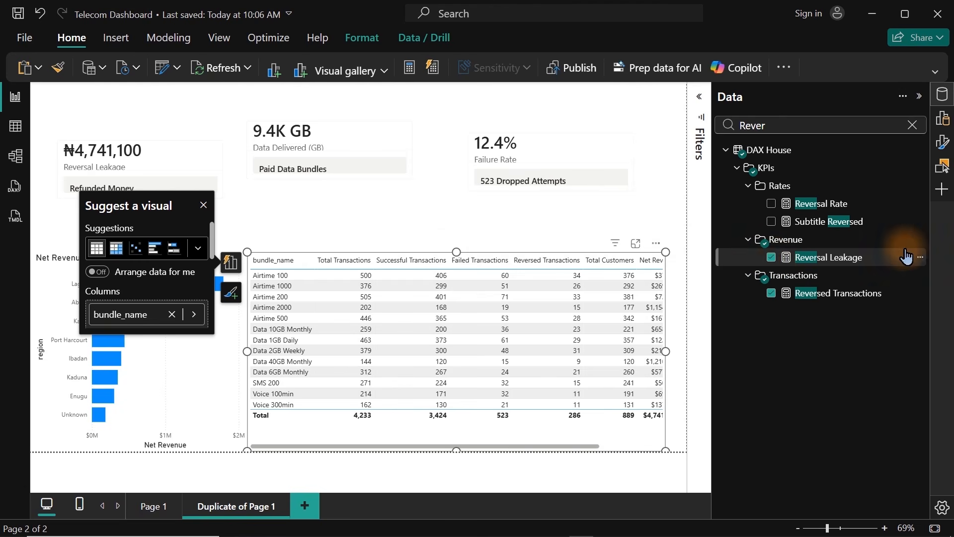
Step: Rename the table's first five columns as Bundle, Transactions, Successful, Failed and Reversed
{"action": "left_click", "coordinate": [942, 94]}
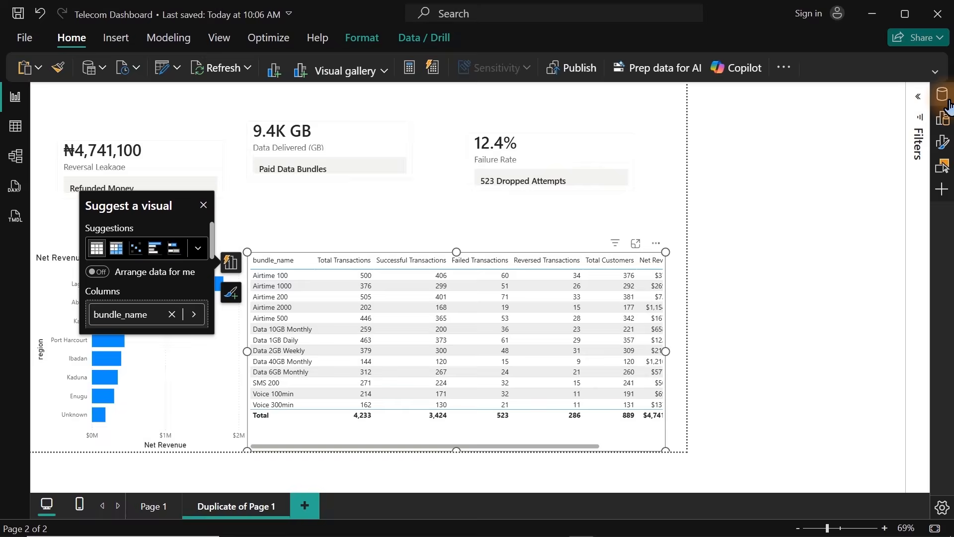
{"action": "left_click", "coordinate": [943, 146]}
{"action": "left_click", "coordinate": [943, 146]}
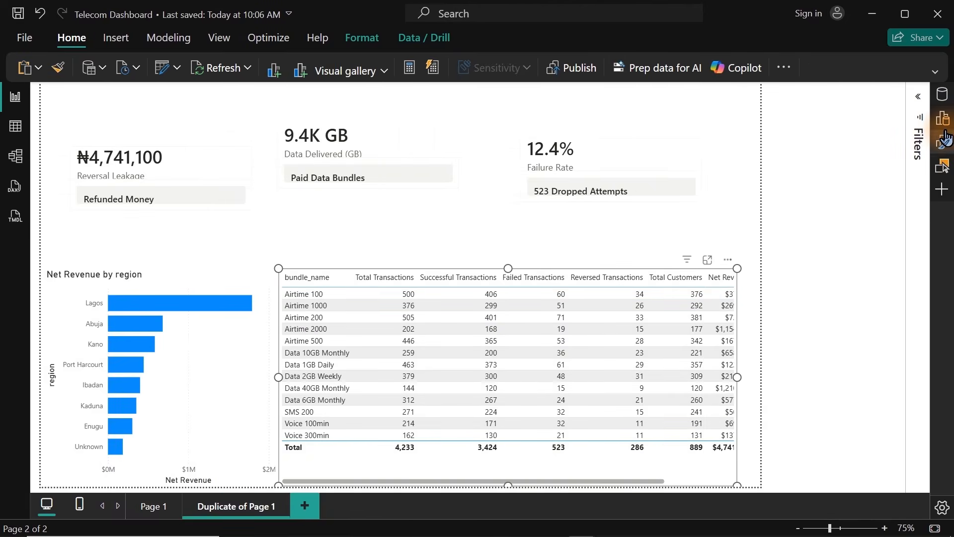
{"action": "left_click", "coordinate": [945, 125]}
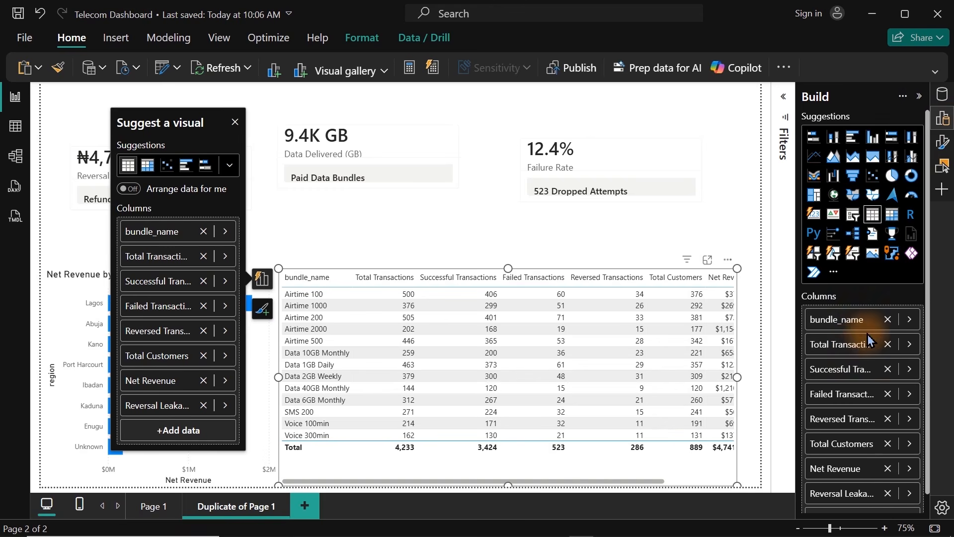
{"action": "left_click", "coordinate": [854, 321]}
{"action": "double_click", "coordinate": [855, 322]}
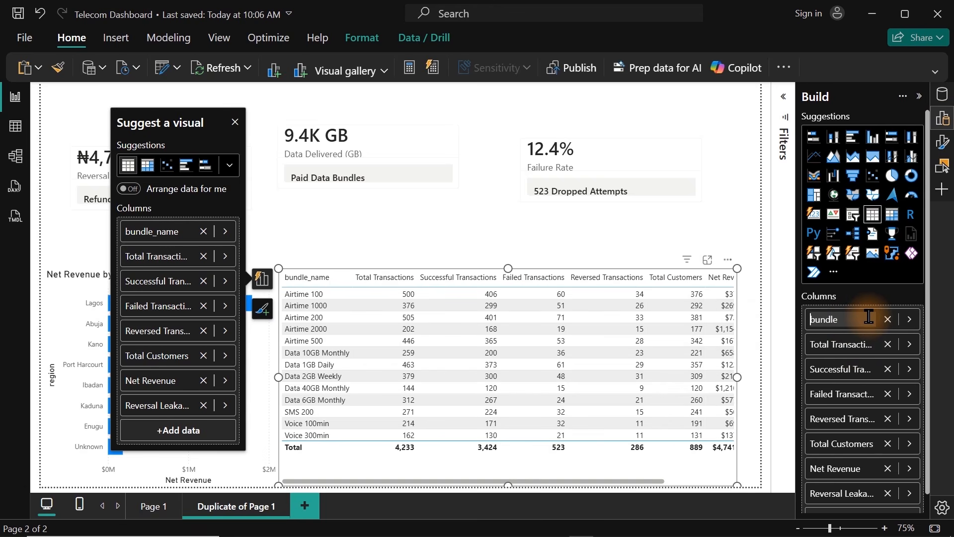
{"action": "key", "text": "BackSpace"}
{"action": "type", "text": "B"}
{"action": "key", "text": "Return"}
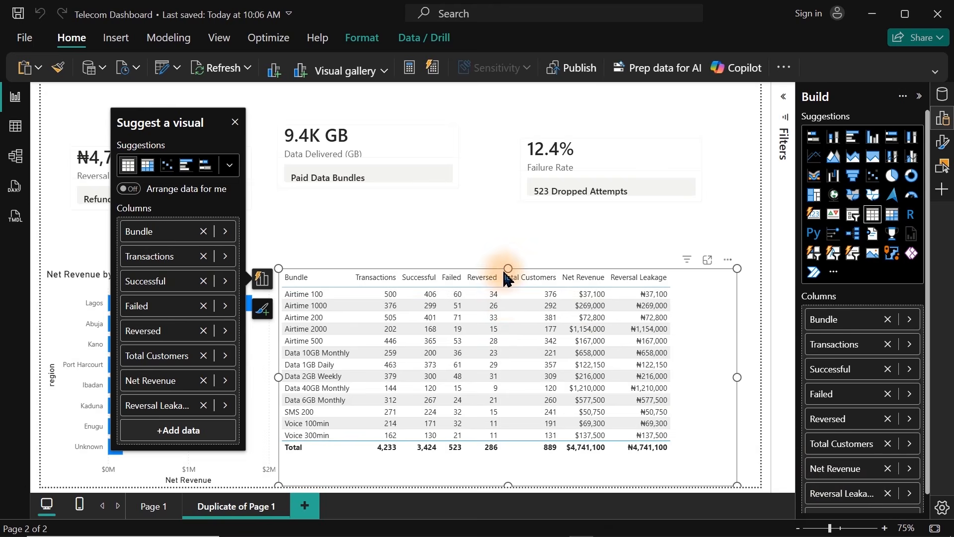
Step: Extend the table upward toward the KPI cards and set the font size of its values to 13
{"action": "left_click_drag", "start_coordinate": [508, 267], "coordinate": [508, 241]}
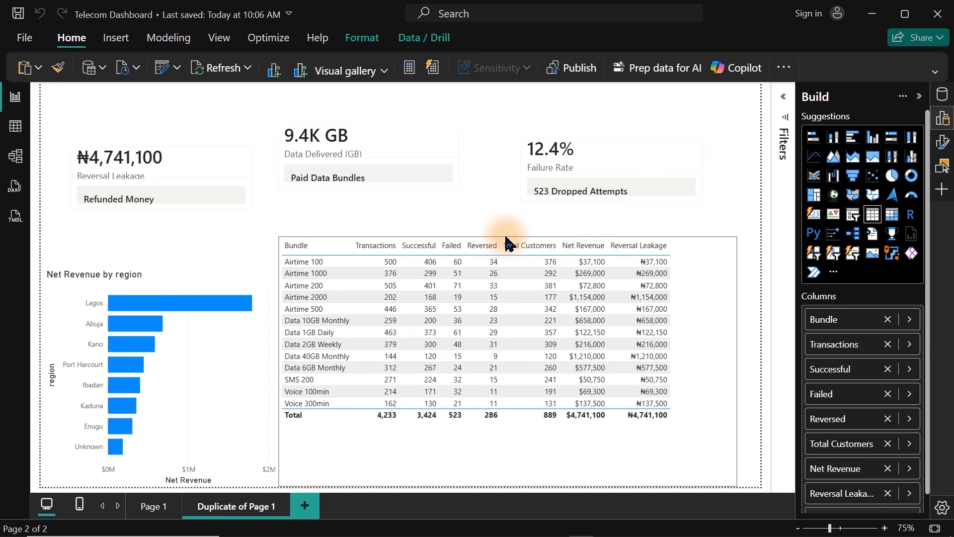
{"action": "left_click", "coordinate": [943, 111]}
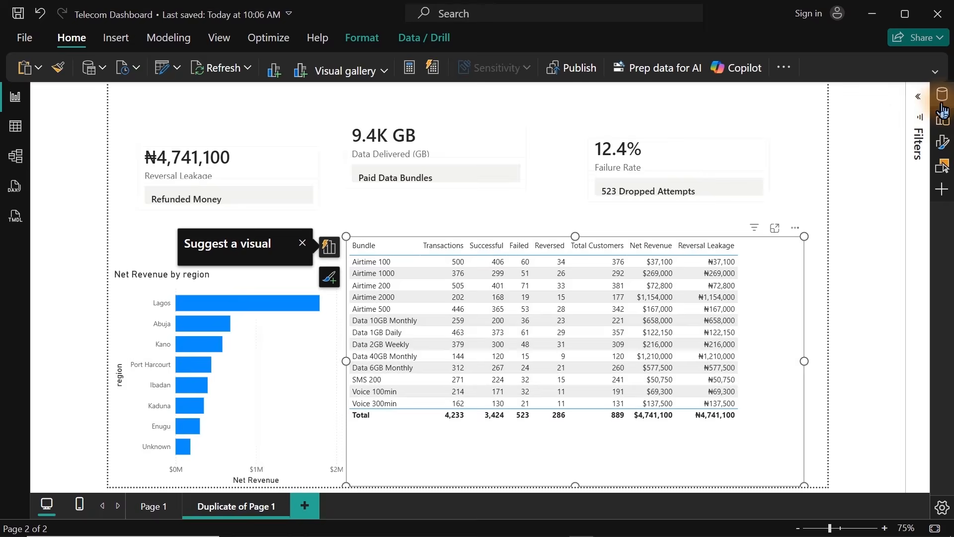
{"action": "left_click", "coordinate": [943, 143]}
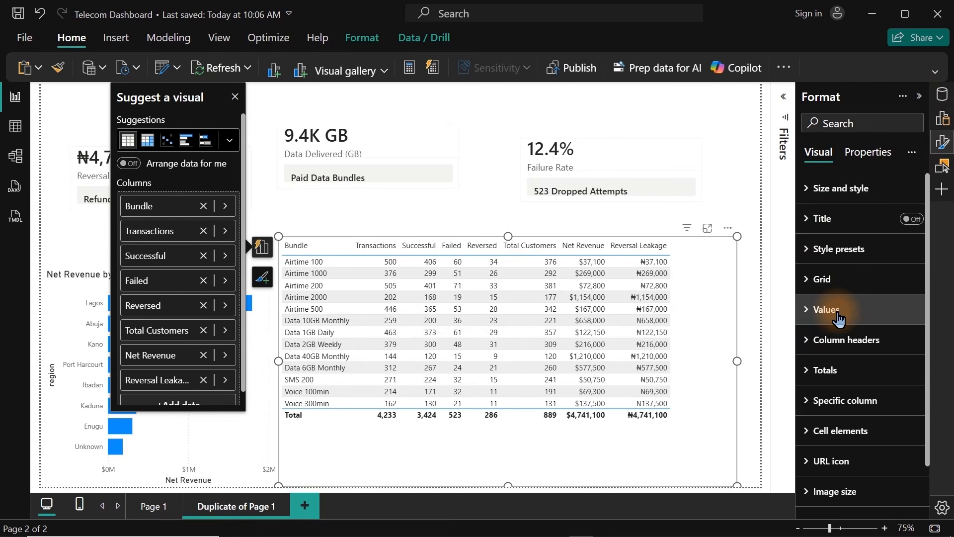
{"action": "left_click", "coordinate": [838, 315]}
{"action": "double_click", "coordinate": [892, 382]}
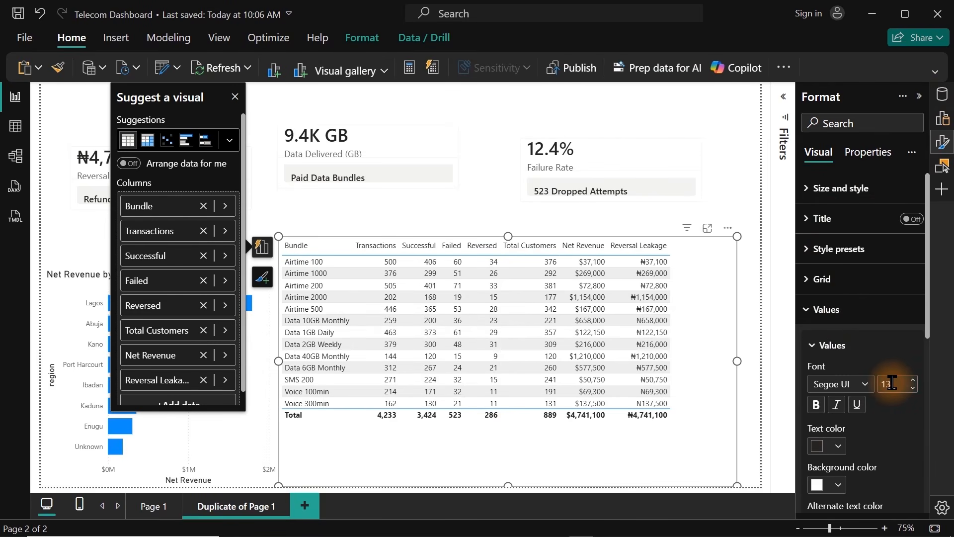
{"action": "key", "text": "Return"}
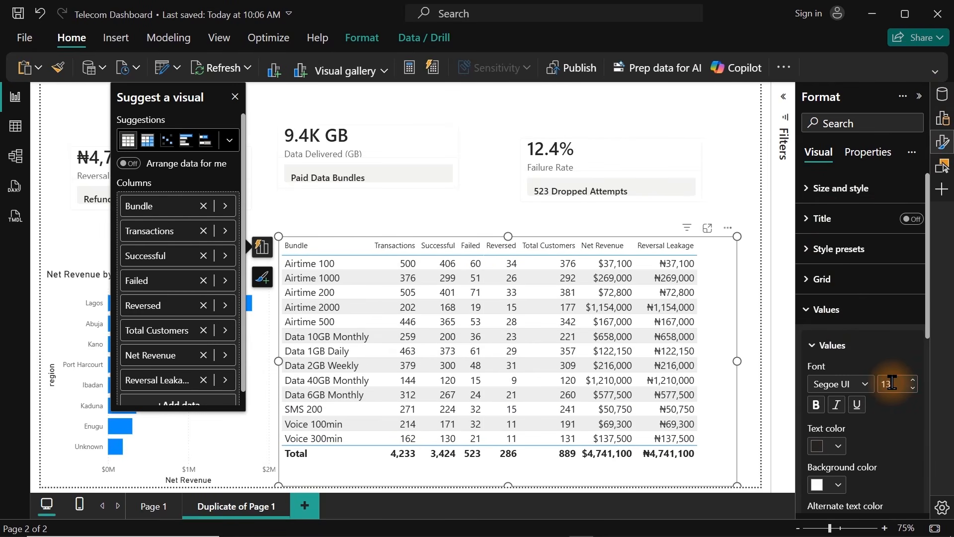
Step: Set the table's column headers to a bolder Segoe UI font at size 11
{"action": "left_click", "coordinate": [817, 309]}
{"action": "left_click", "coordinate": [825, 348]}
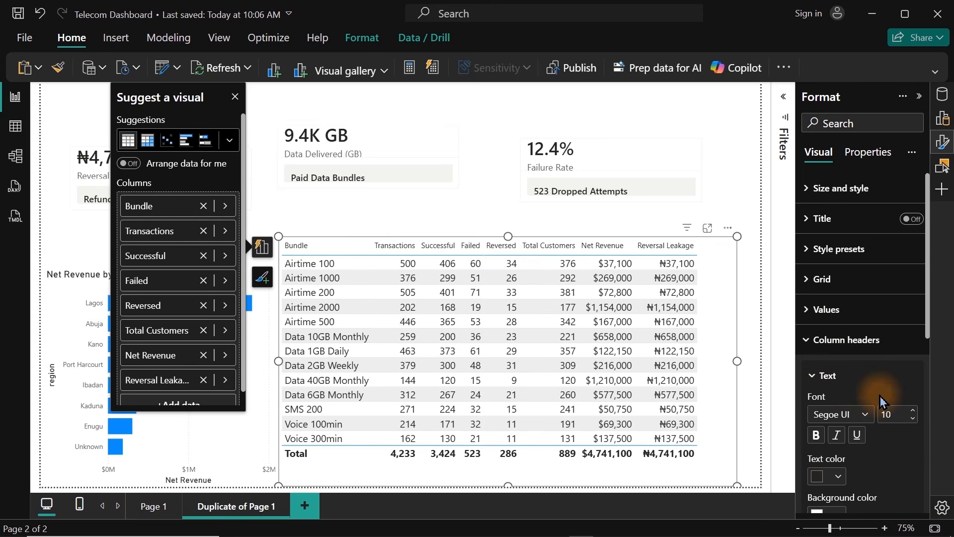
{"action": "left_click", "coordinate": [845, 415]}
{"action": "left_click", "coordinate": [854, 340]}
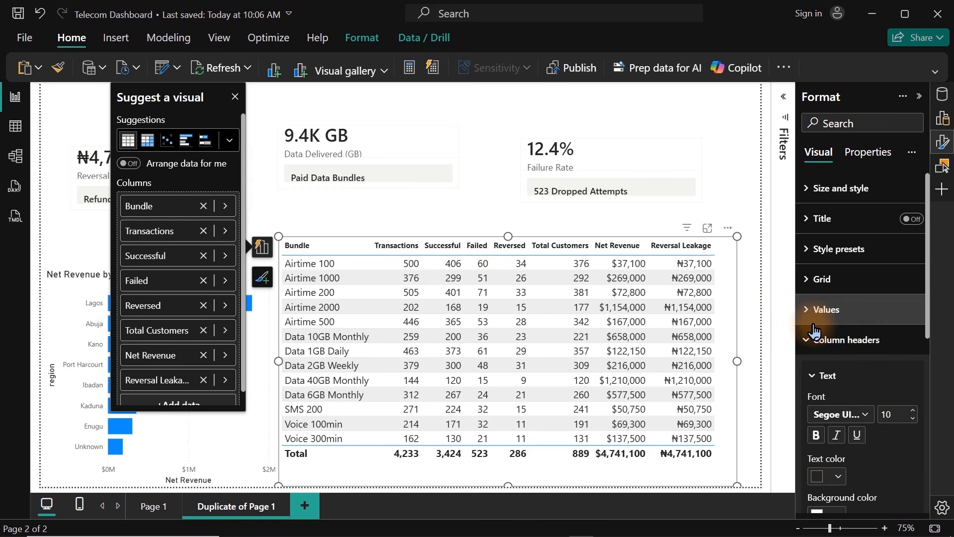
{"action": "left_click", "coordinate": [893, 412]}
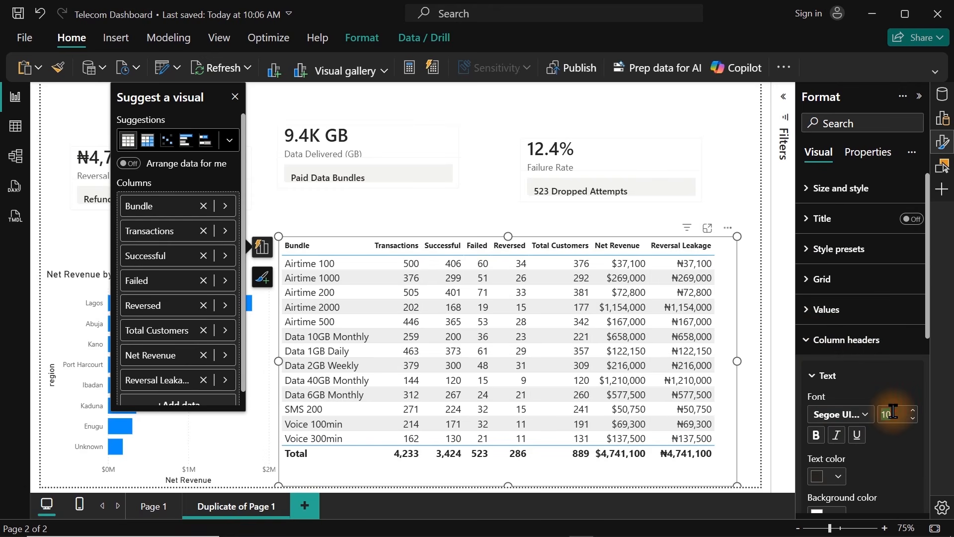
{"action": "type", "text": "11"}
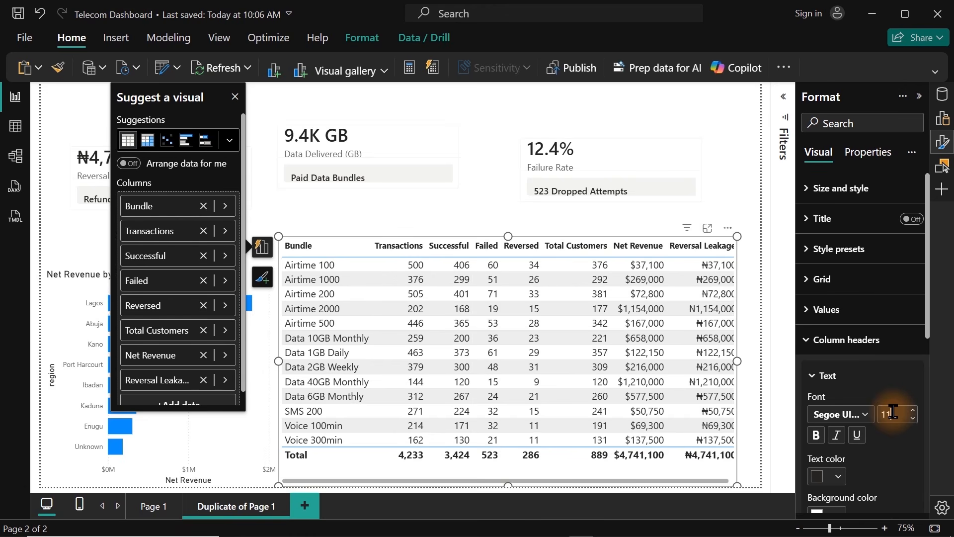
Step: Widen the table slightly so the Reversal Leakage column fits, and raise its lower edge a little above the page's end
{"action": "left_click_drag", "start_coordinate": [736, 360], "coordinate": [746, 363]}
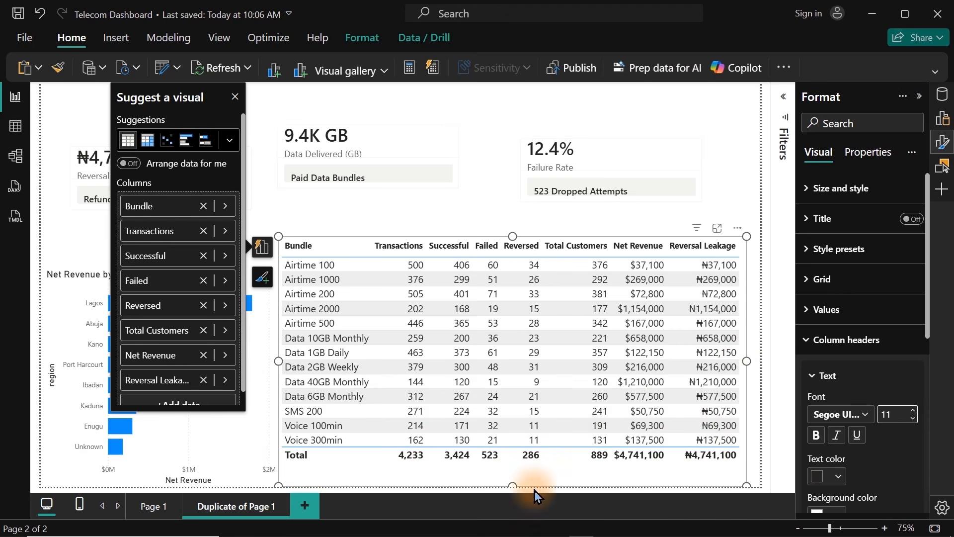
{"action": "left_click_drag", "start_coordinate": [513, 481], "coordinate": [508, 475]}
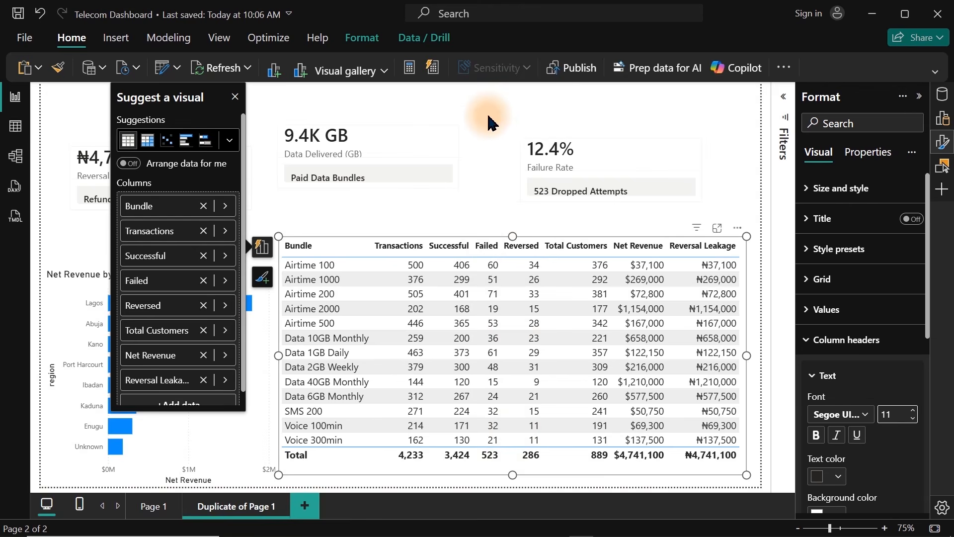
{"action": "left_click", "coordinate": [488, 122]}
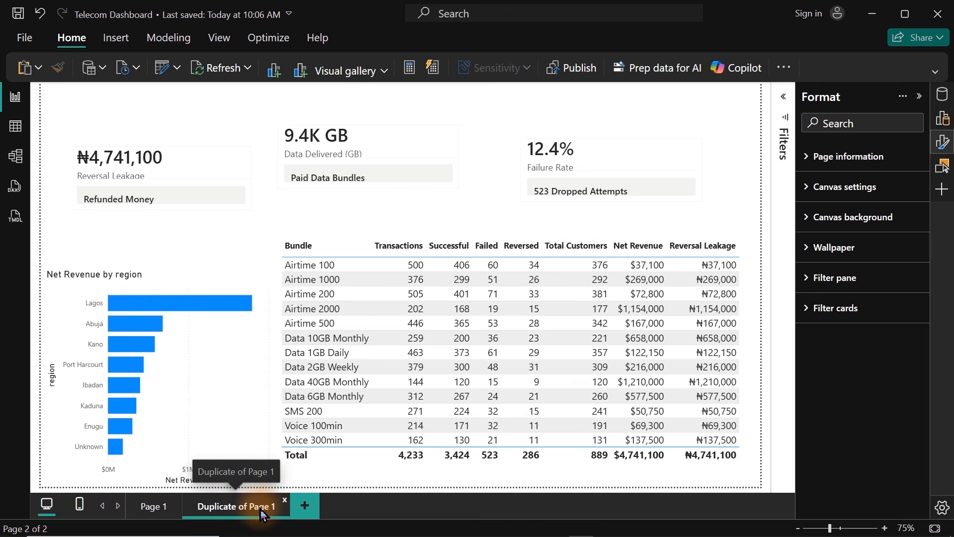
Step: Add a new blank report page after the duplicated page
{"action": "left_click", "coordinate": [308, 508]}
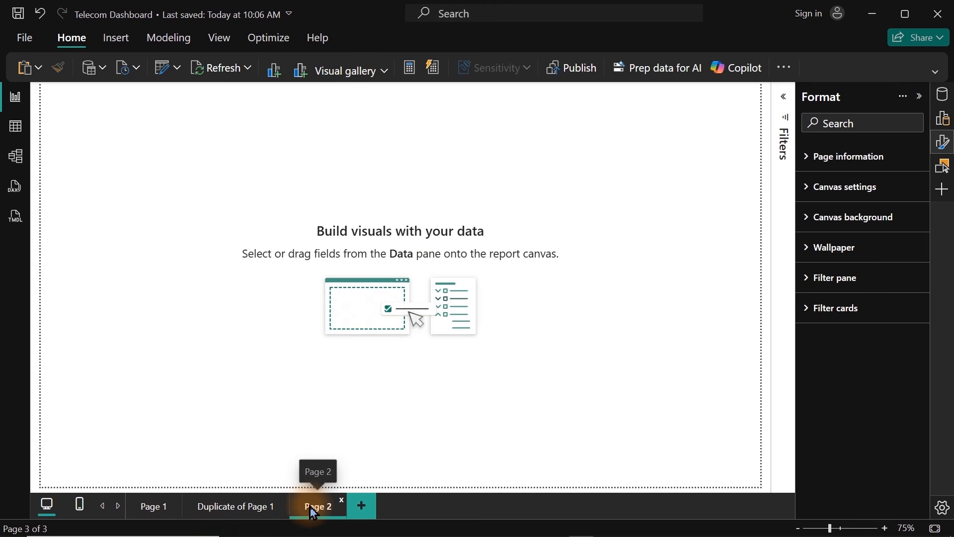
{"action": "double_click", "coordinate": [312, 507]}
{"action": "left_click", "coordinate": [359, 423]}
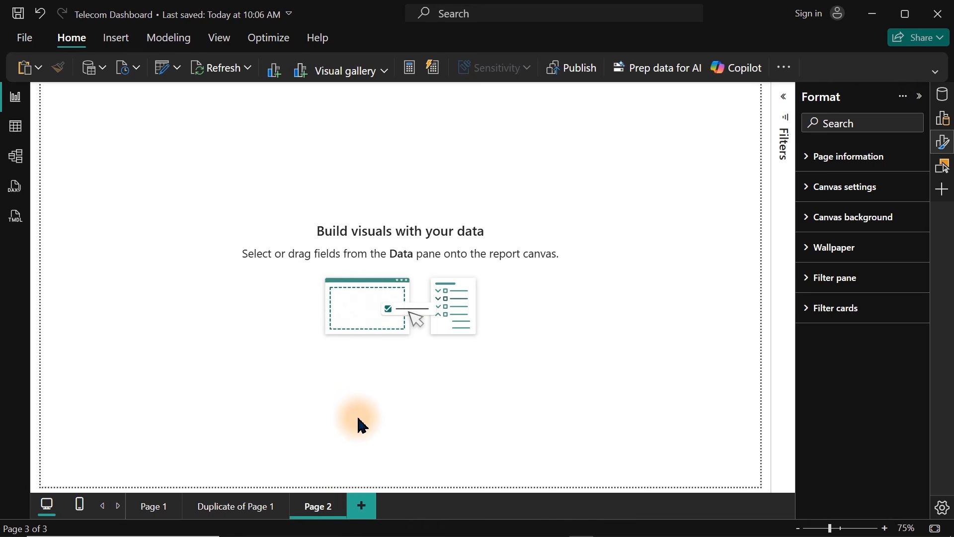
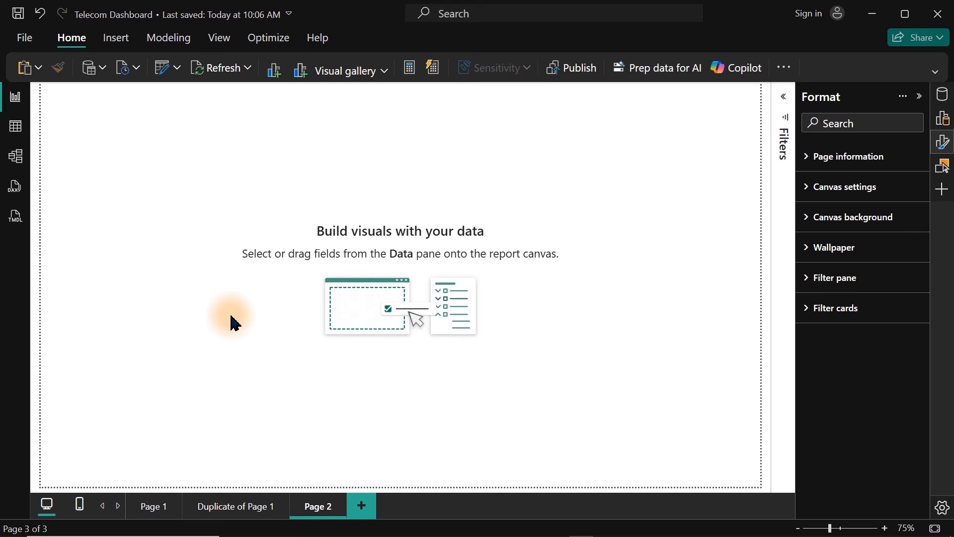
Step: Add an empty visual to the new page and place it in the page's upper-left area
{"action": "right_click", "coordinate": [233, 323]}
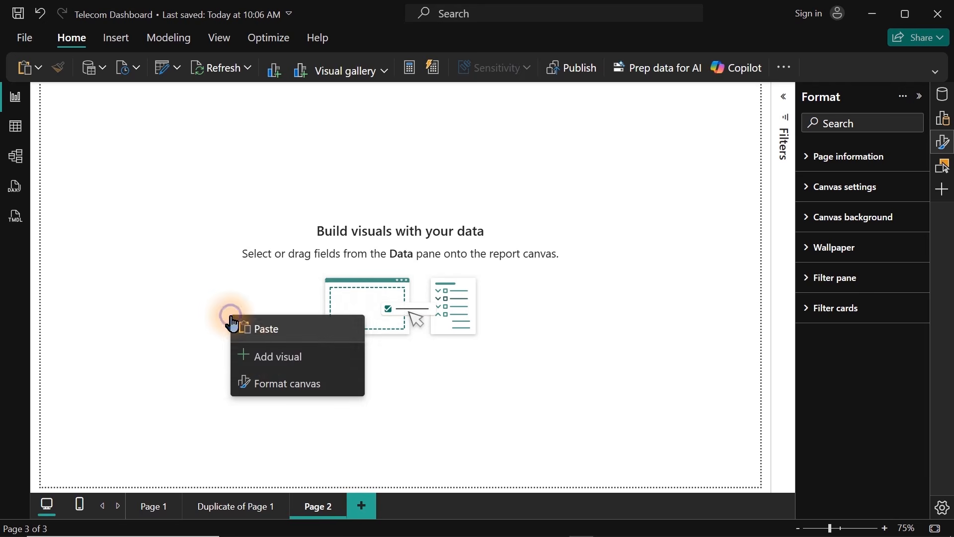
{"action": "left_click", "coordinate": [270, 363]}
{"action": "left_click_drag", "start_coordinate": [237, 325], "coordinate": [205, 207]}
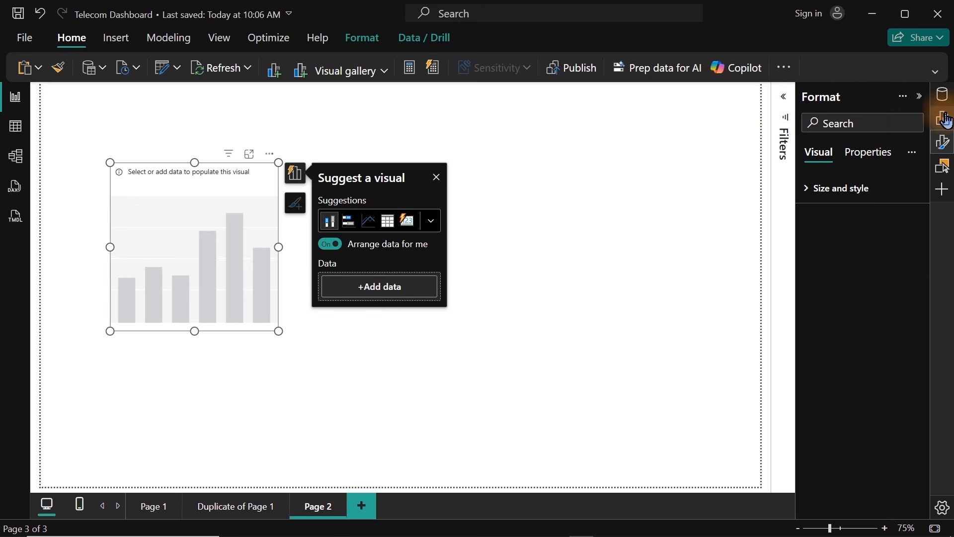
Step: Search the data fields for "Custom" and "base", and clear the search
{"action": "left_click", "coordinate": [944, 141]}
{"action": "left_click", "coordinate": [943, 94]}
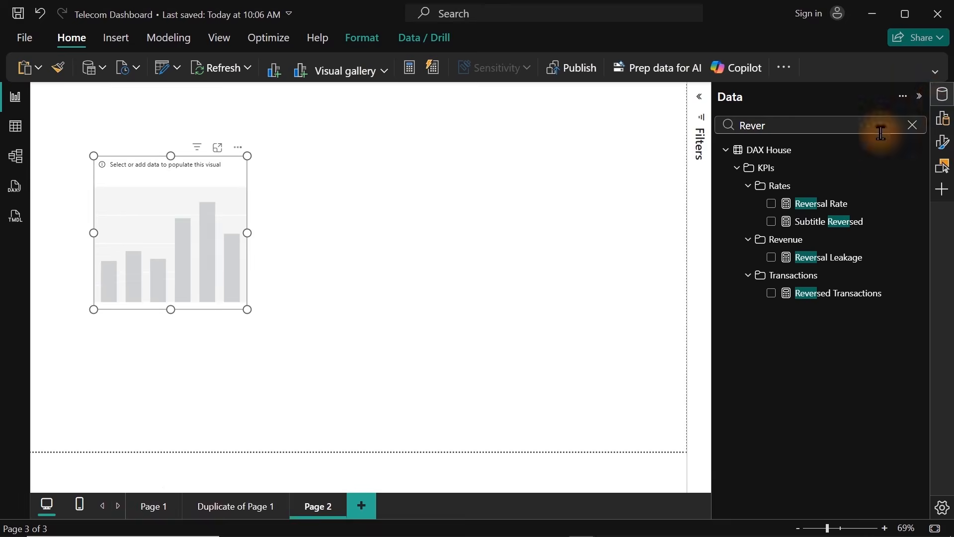
{"action": "left_click", "coordinate": [782, 125]}
{"action": "key", "text": "ctrl+a"}
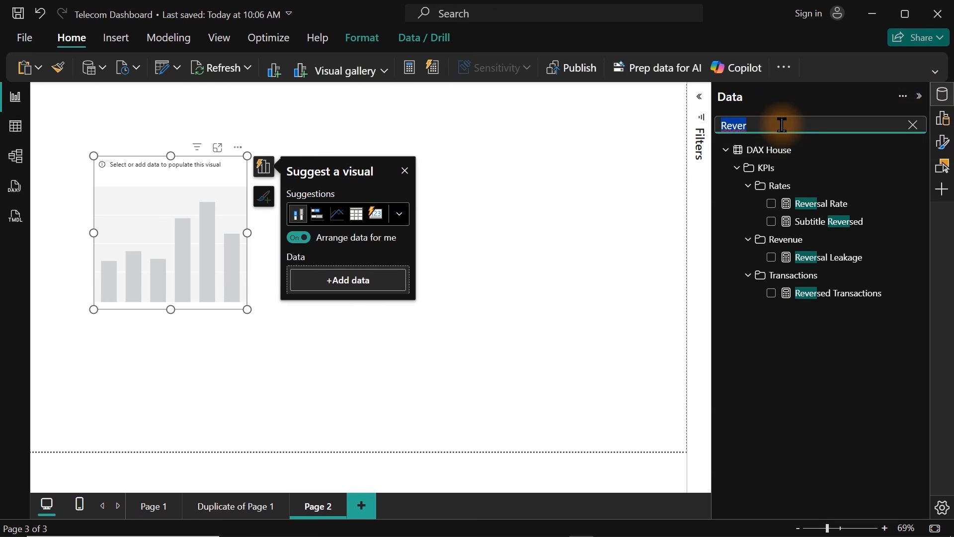
{"action": "type", "text": "Custom"}
{"action": "key", "text": "BackSpace"}
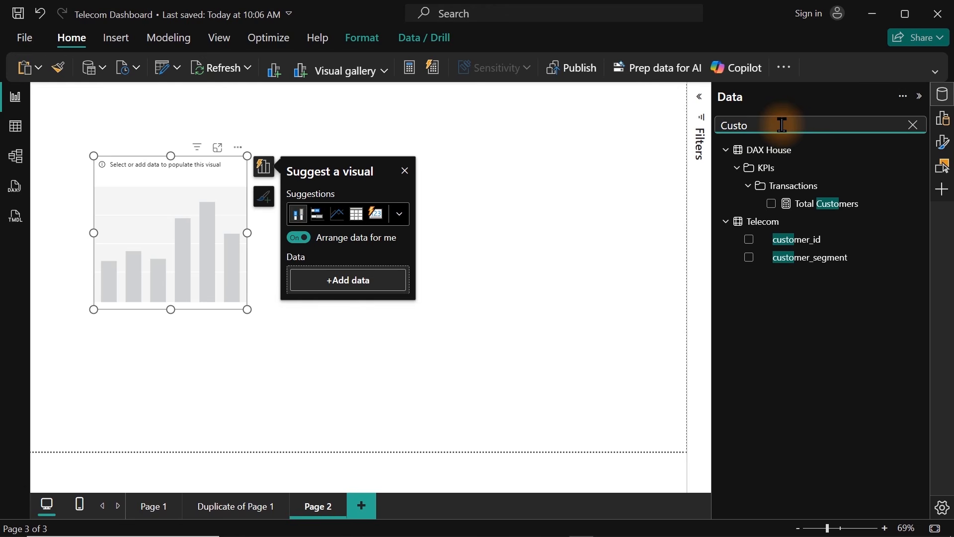
{"action": "key", "text": "BackSpace"}
{"action": "key", "text": "BackSpace"}
{"action": "key", "text": "BackSpace"}
{"action": "key", "text": "BackSpace"}
{"action": "key", "text": "BackSpace"}
{"action": "type", "text": "base"}
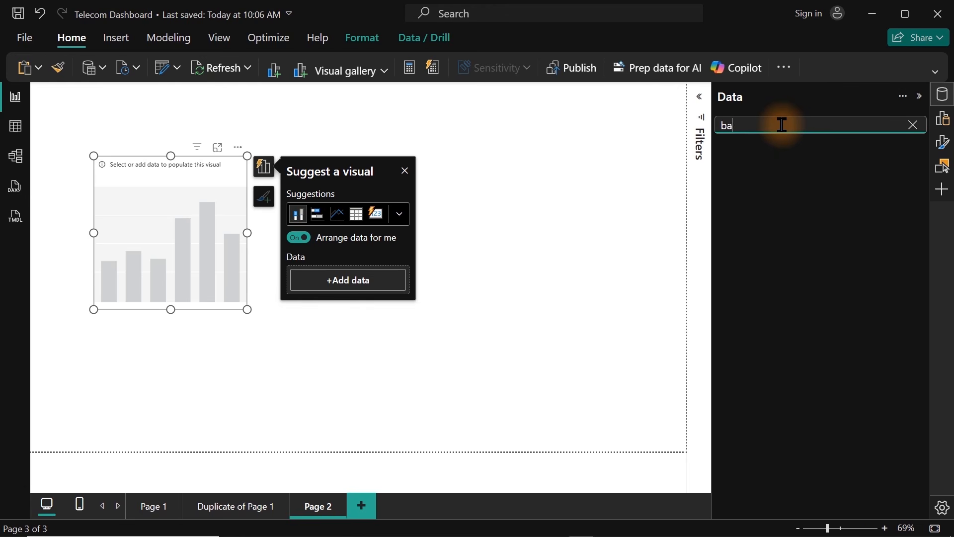
{"action": "key", "text": "BackSpace"}
{"action": "key", "text": "BackSpace"}
{"action": "key", "text": "BackSpace"}
{"action": "key", "text": "BackSpace"}
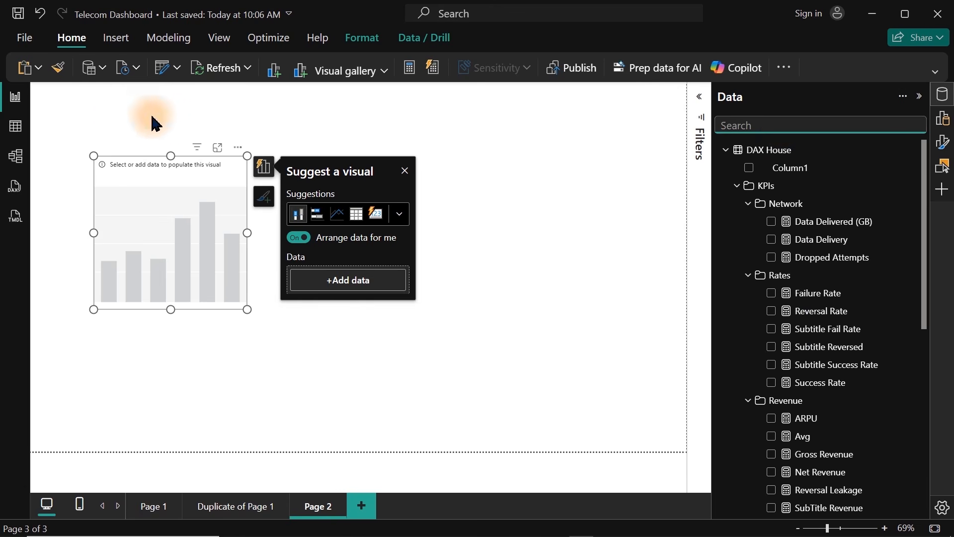
Step: Switch to the Excel transactions workbook to examine the customer_segment column's filter, and return to the Power BI report page
{"action": "left_click", "coordinate": [16, 126]}
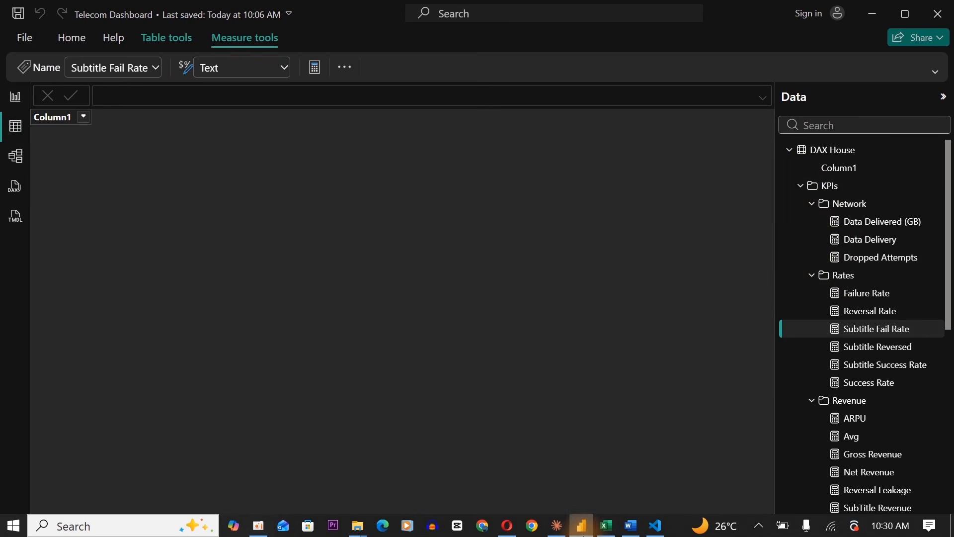
{"action": "left_click", "coordinate": [605, 525]}
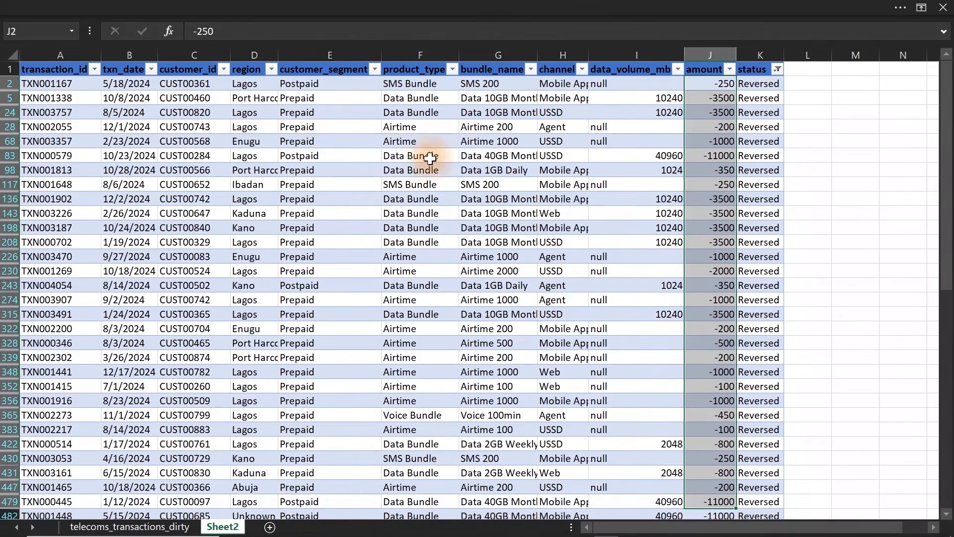
{"action": "left_click", "coordinate": [313, 71]}
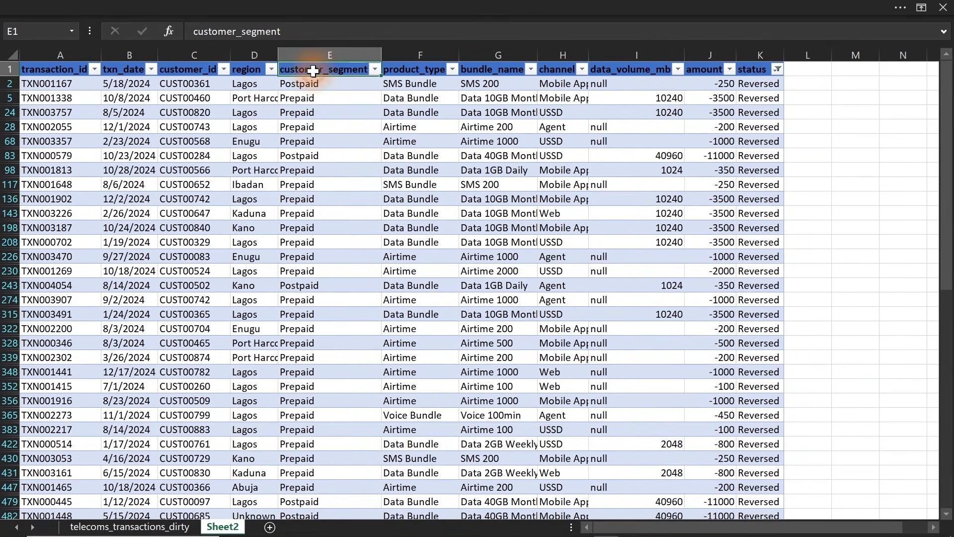
{"action": "left_click", "coordinate": [374, 69]}
{"action": "left_click", "coordinate": [438, 175]}
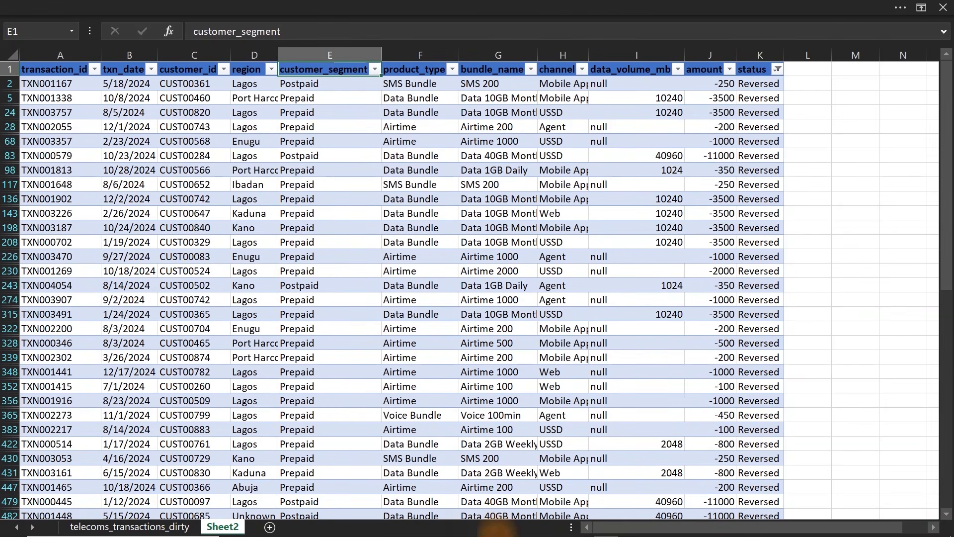
{"action": "mouse_move", "coordinate": [612, 517]}
{"action": "left_click", "coordinate": [582, 525]}
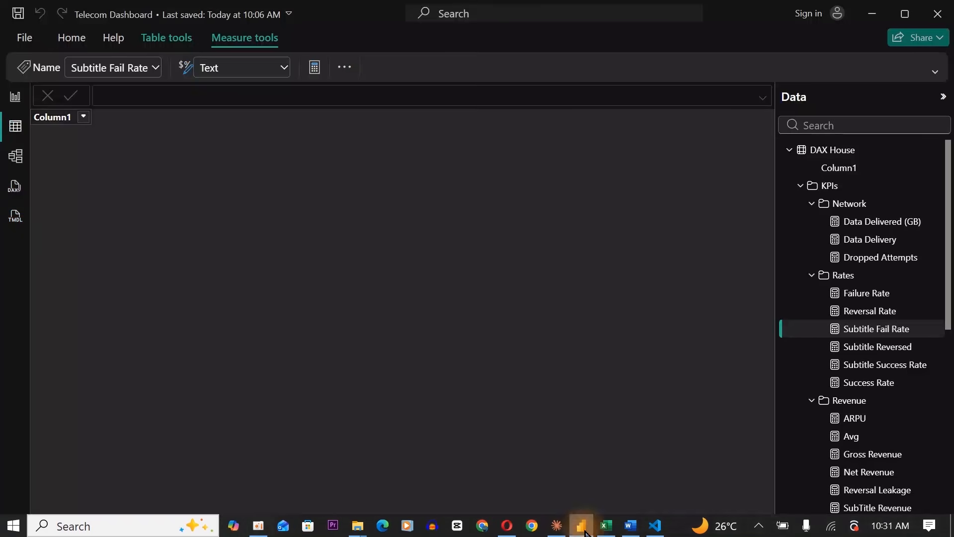
{"action": "left_click", "coordinate": [15, 96]}
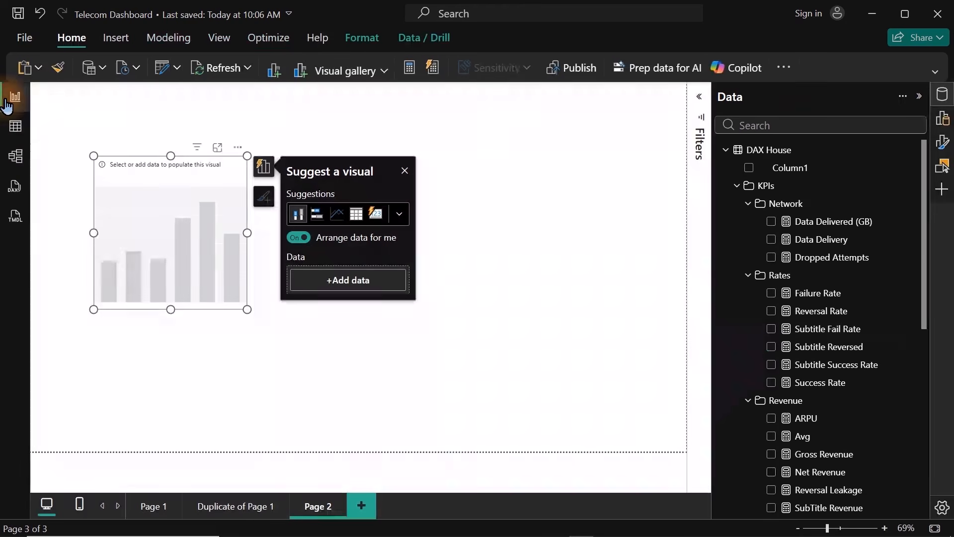
Step: Add the customer_segment field and the Total Transactions measure to the empty visual
{"action": "left_click", "coordinate": [764, 125]}
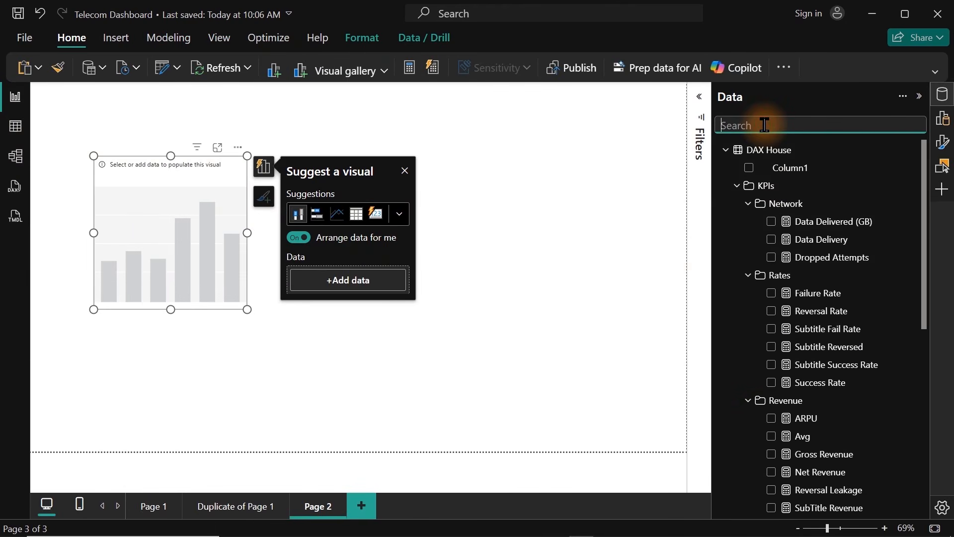
{"action": "type", "text": "seg"}
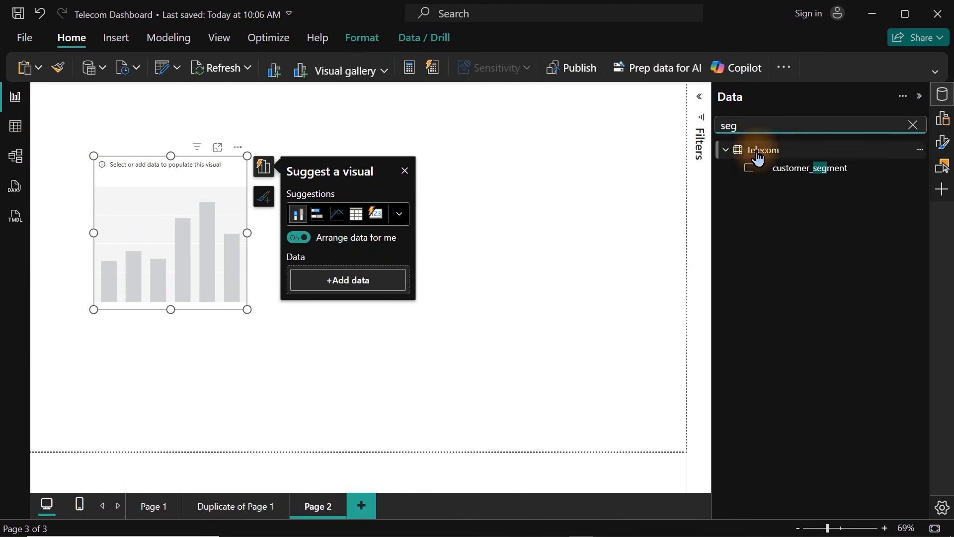
{"action": "left_click", "coordinate": [748, 171]}
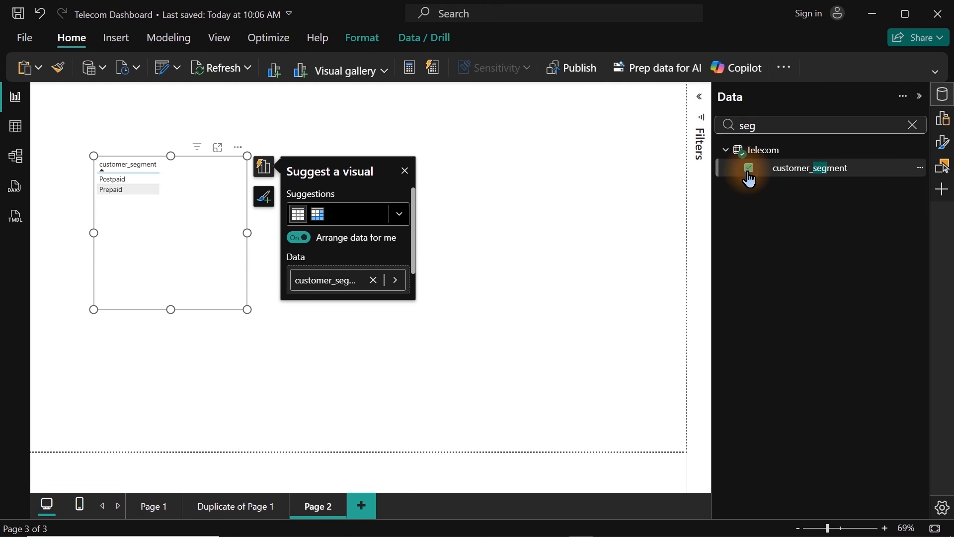
{"action": "left_click", "coordinate": [912, 126]}
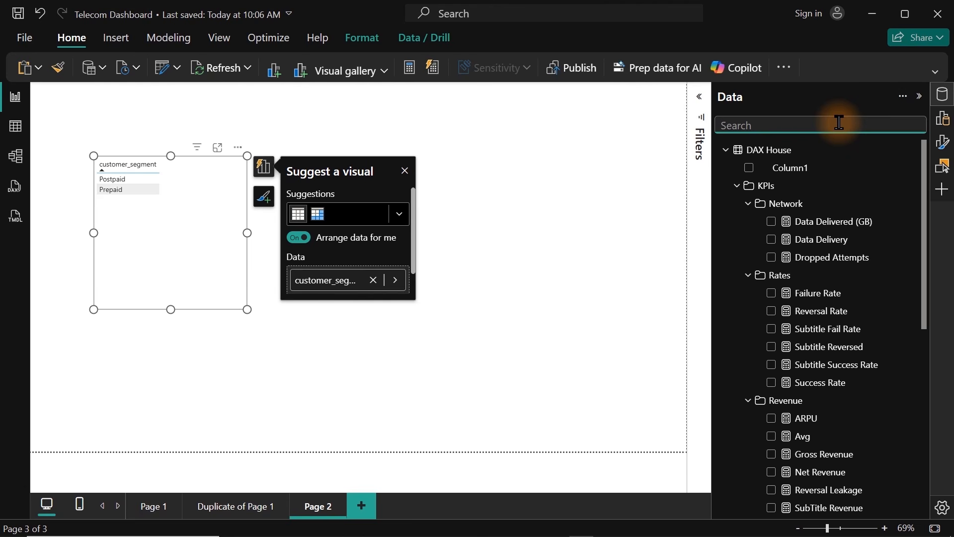
{"action": "type", "text": "tra"}
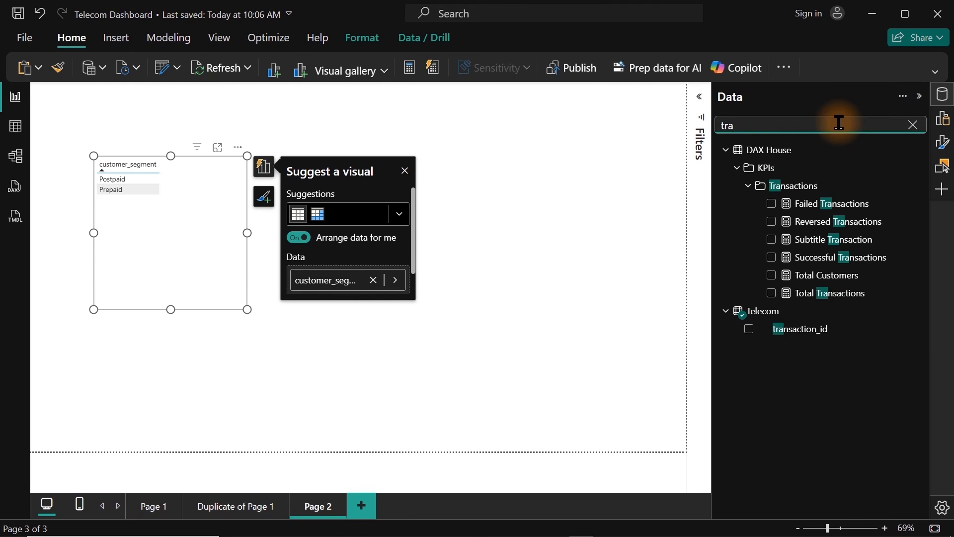
{"action": "left_click", "coordinate": [771, 293]}
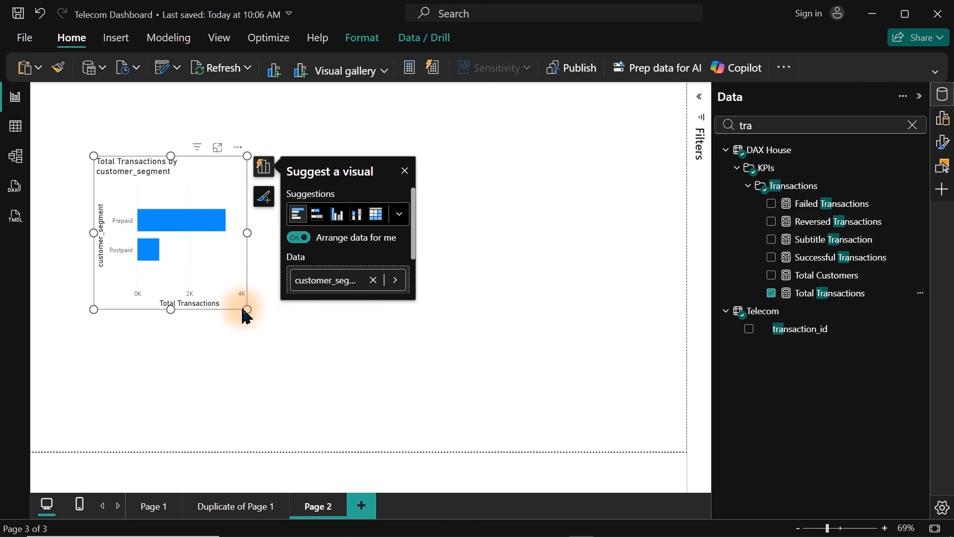
Step: Enlarge the customer segment visual, change it to a table and shift it slightly toward the page's left edge
{"action": "left_click_drag", "start_coordinate": [245, 309], "coordinate": [303, 351]}
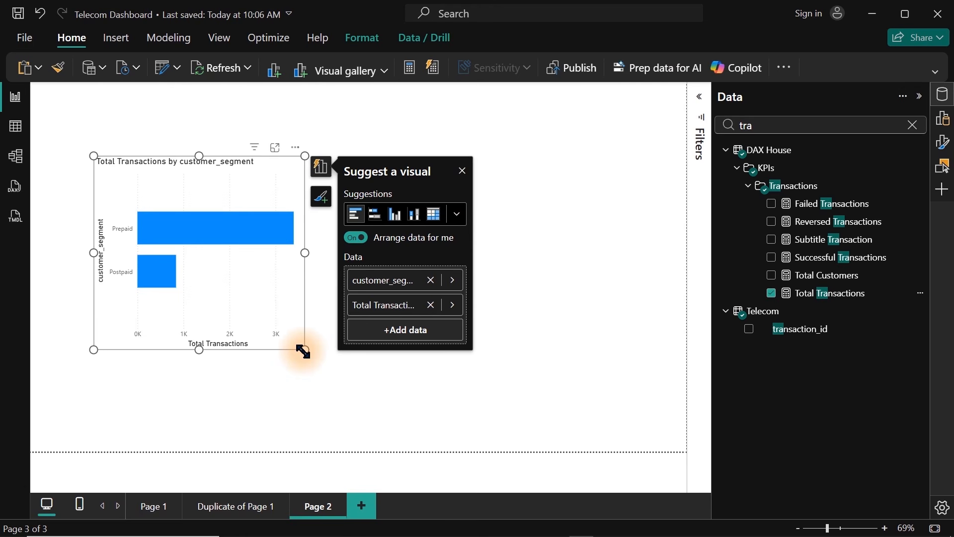
{"action": "left_click", "coordinate": [457, 214]}
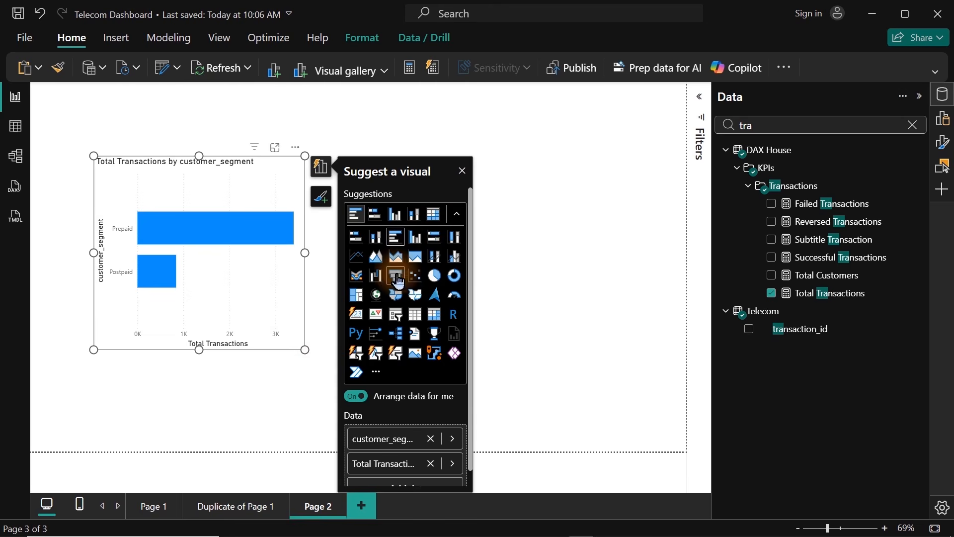
{"action": "left_click", "coordinate": [416, 316]}
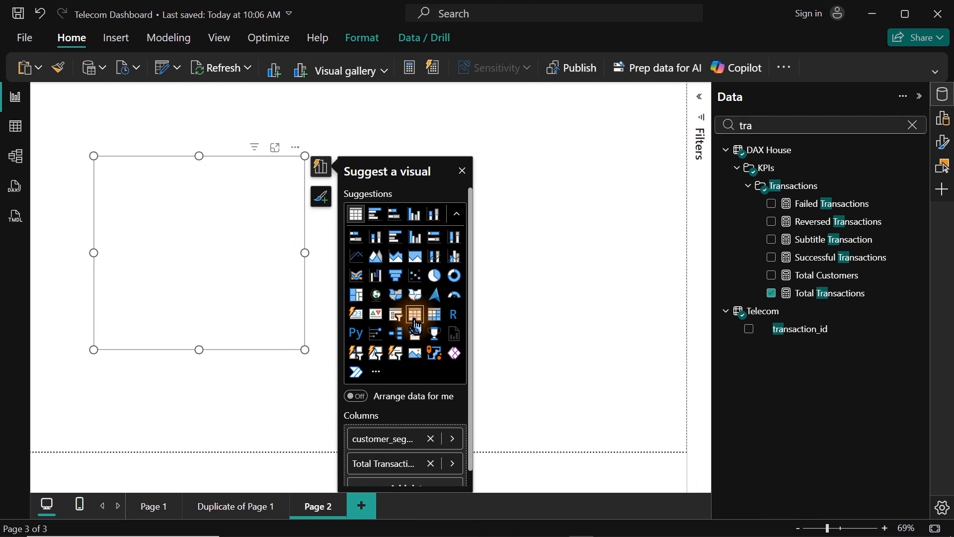
{"action": "left_click_drag", "start_coordinate": [242, 219], "coordinate": [222, 233]}
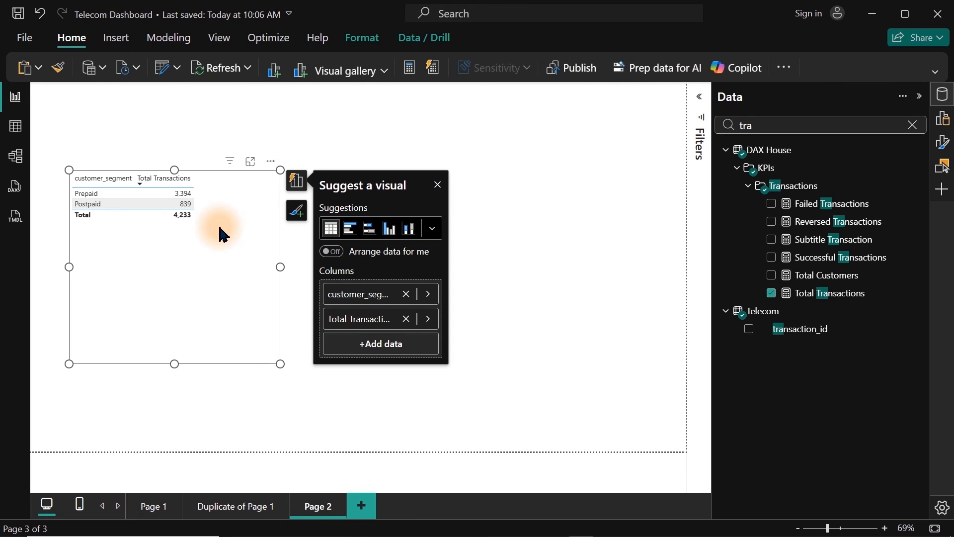
Step: Switch to the Excel workbook to look over the transaction columns, and return to Power BI
{"action": "mouse_move", "coordinate": [345, 536]}
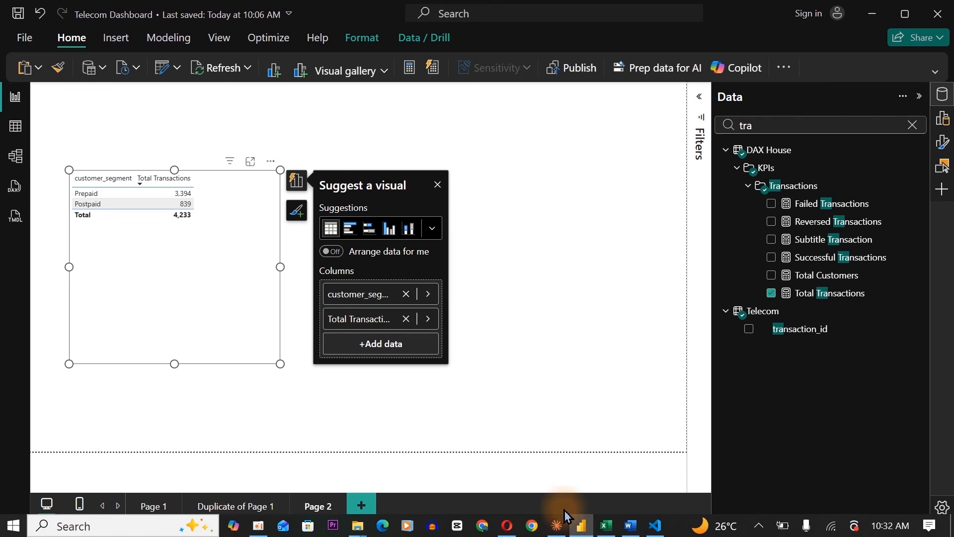
{"action": "left_click", "coordinate": [607, 527]}
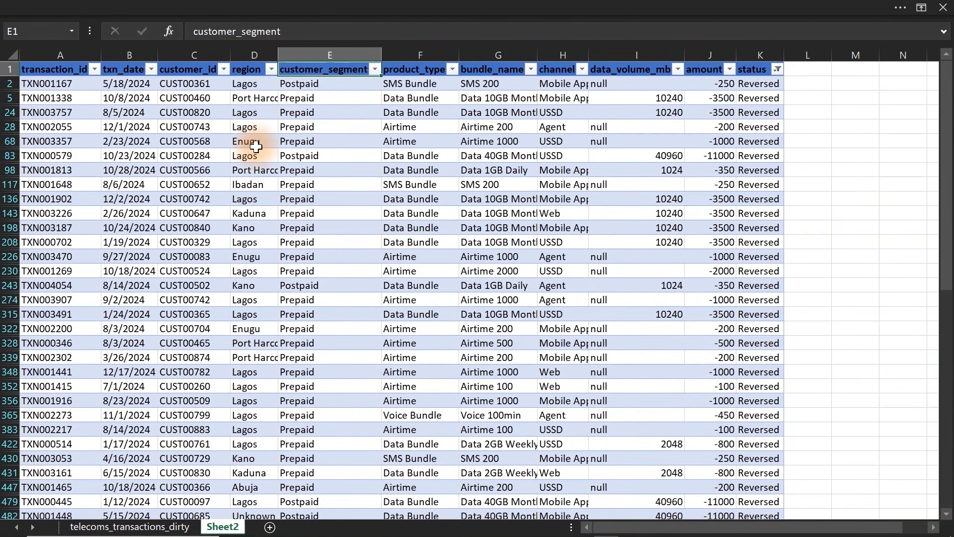
{"action": "mouse_move", "coordinate": [708, 534]}
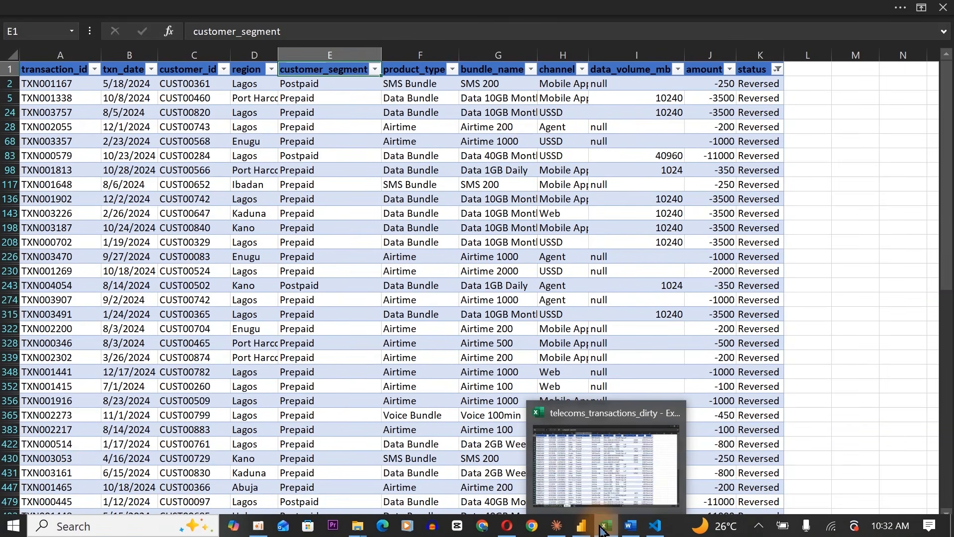
{"action": "left_click", "coordinate": [602, 530]}
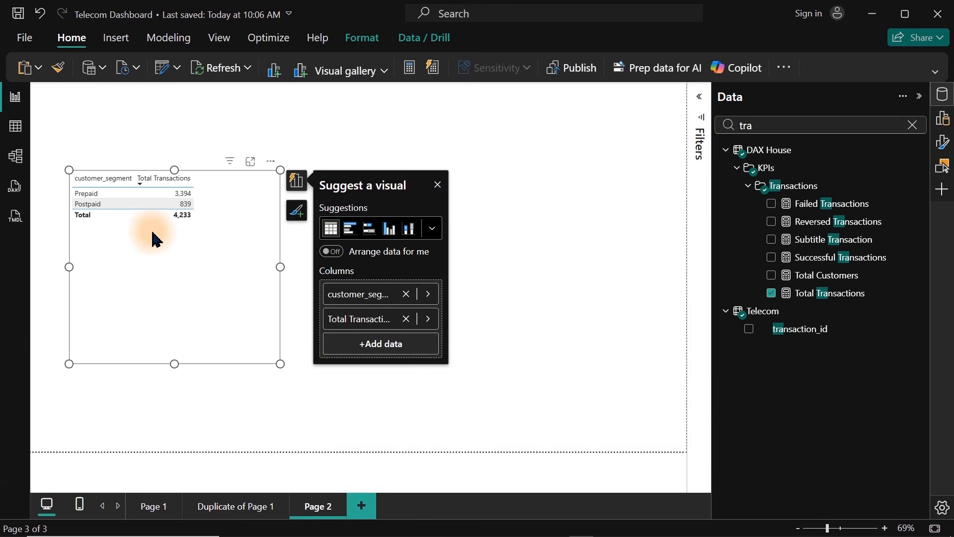
Step: Change the customer segment table to a matrix and add the region field to it
{"action": "left_click", "coordinate": [432, 229]}
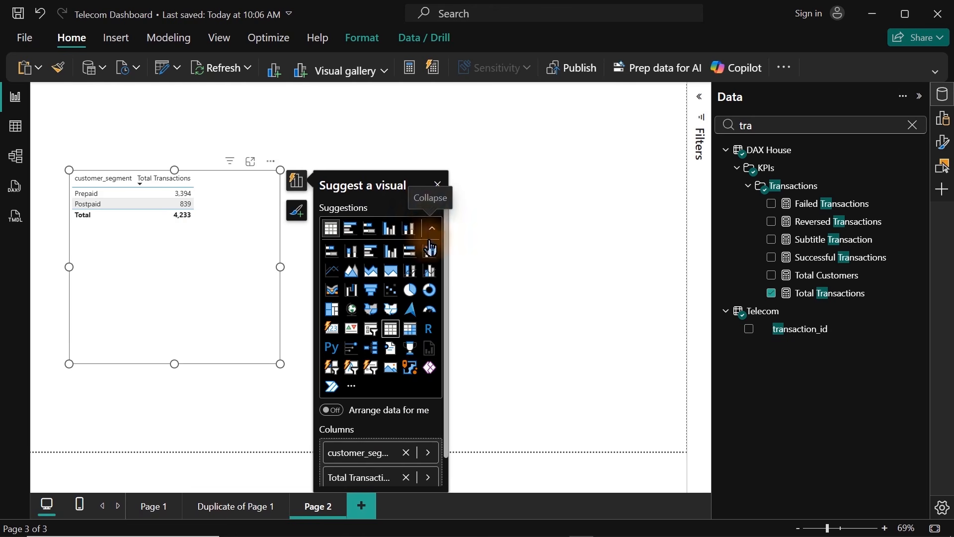
{"action": "left_click", "coordinate": [410, 331]}
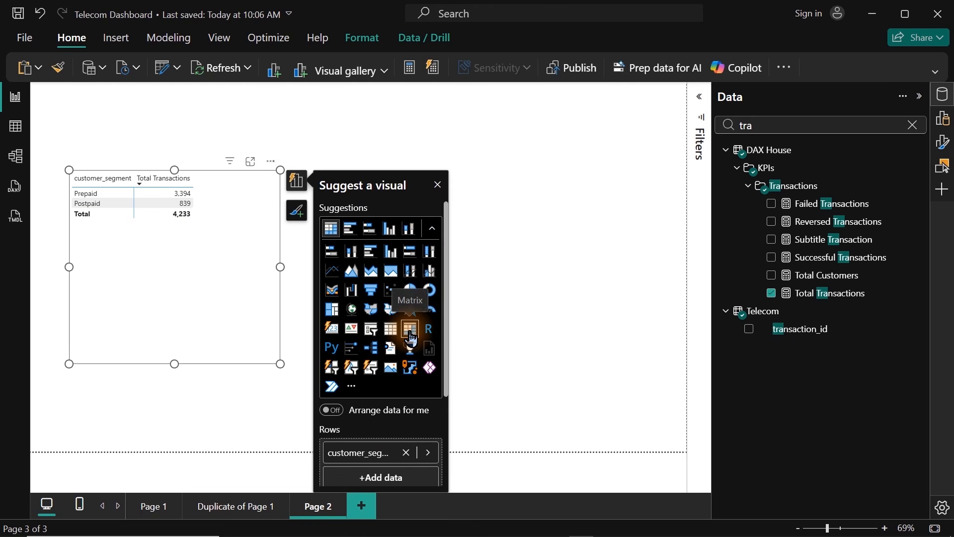
{"action": "left_click", "coordinate": [912, 125]}
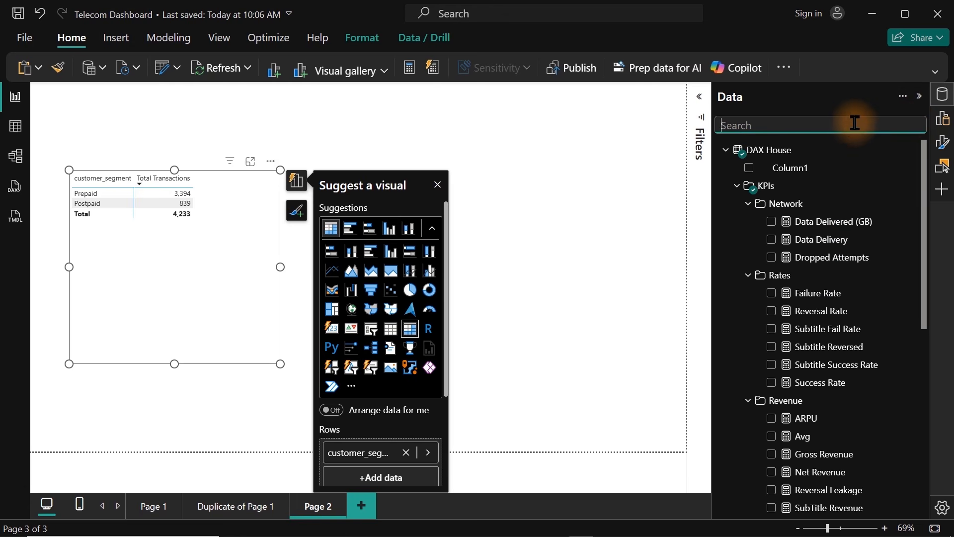
{"action": "type", "text": "reg"}
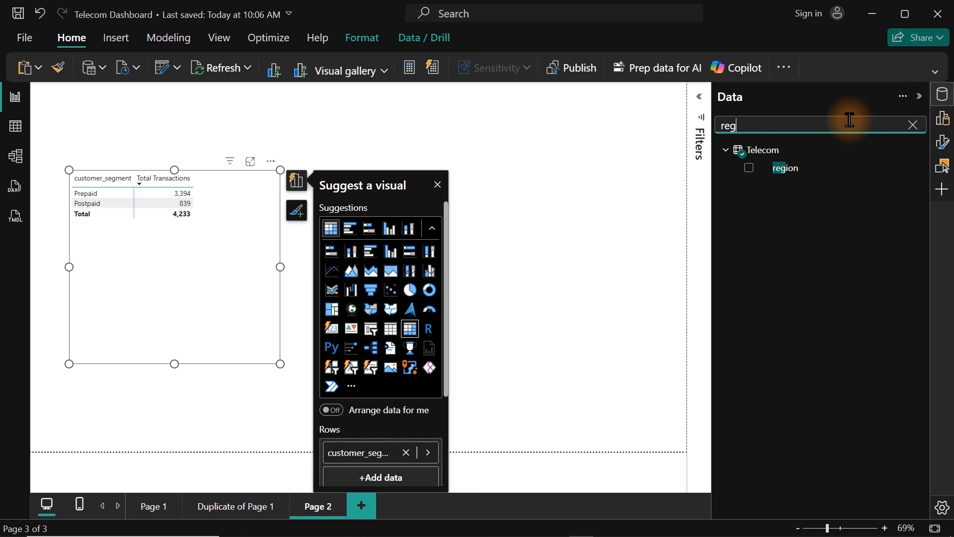
{"action": "left_click", "coordinate": [749, 169]}
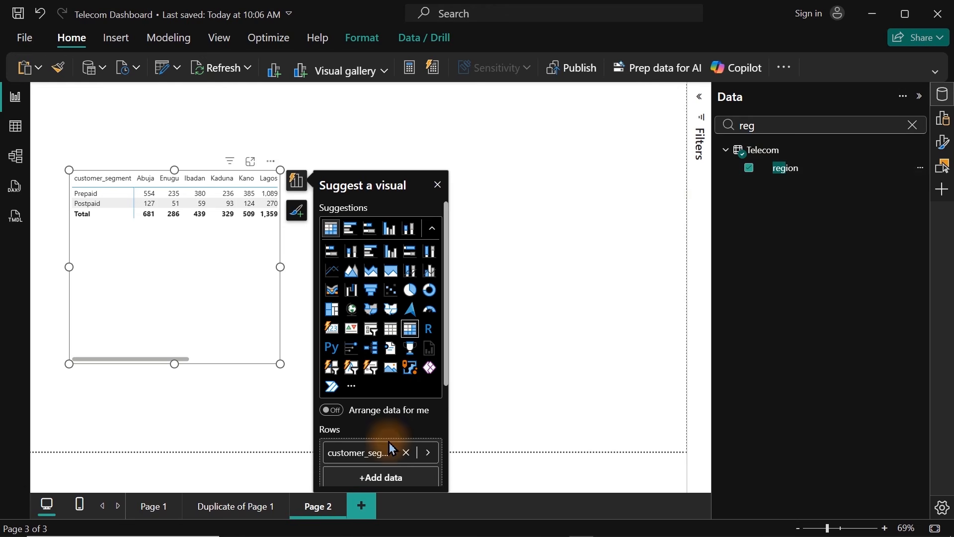
Step: Move region from the matrix columns to its rows beneath customer_segment, and expand the Prepaid row
{"action": "left_click_drag", "start_coordinate": [446, 329], "coordinate": [443, 432]}
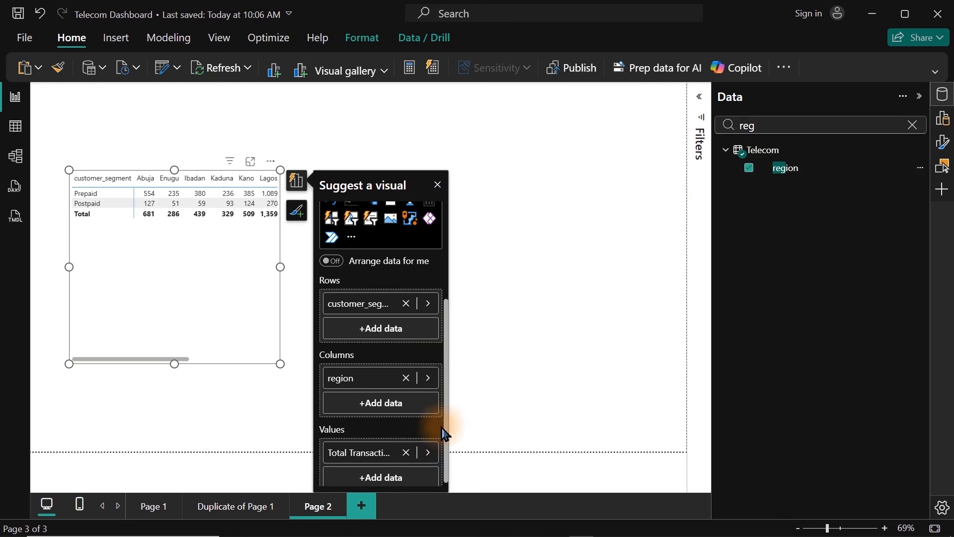
{"action": "left_click_drag", "start_coordinate": [364, 381], "coordinate": [374, 328]}
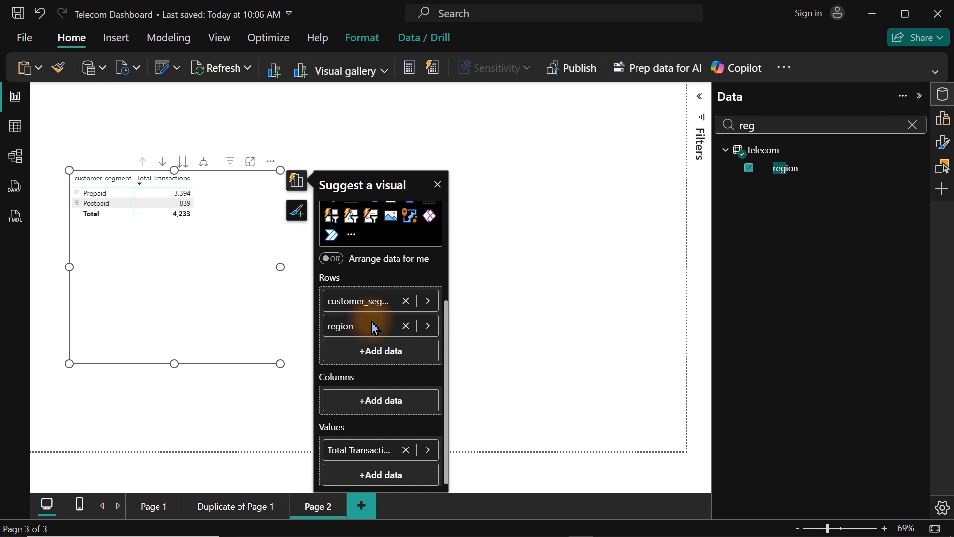
{"action": "left_click", "coordinate": [77, 194]}
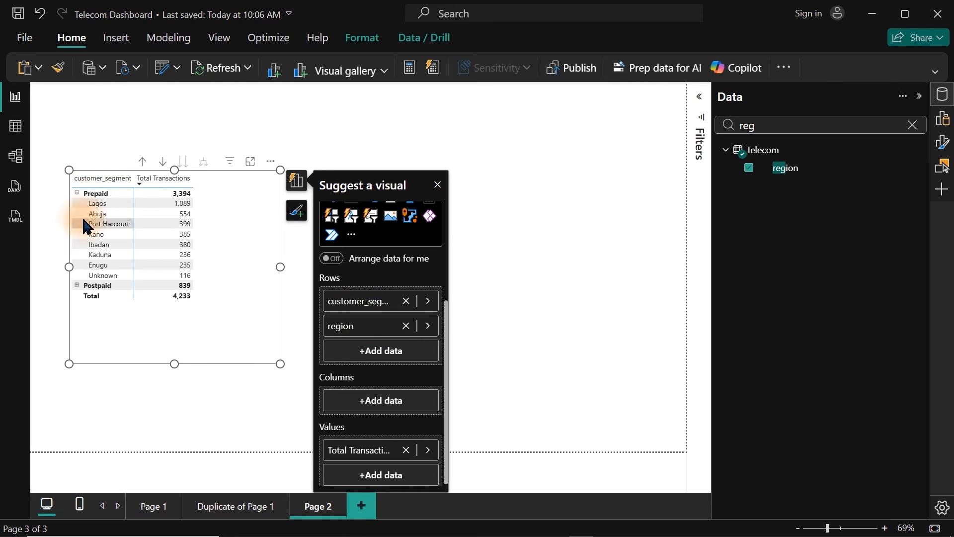
Step: Widen the customer segment matrix toward the middle of the page and clear the field search
{"action": "left_click_drag", "start_coordinate": [282, 265], "coordinate": [351, 271]}
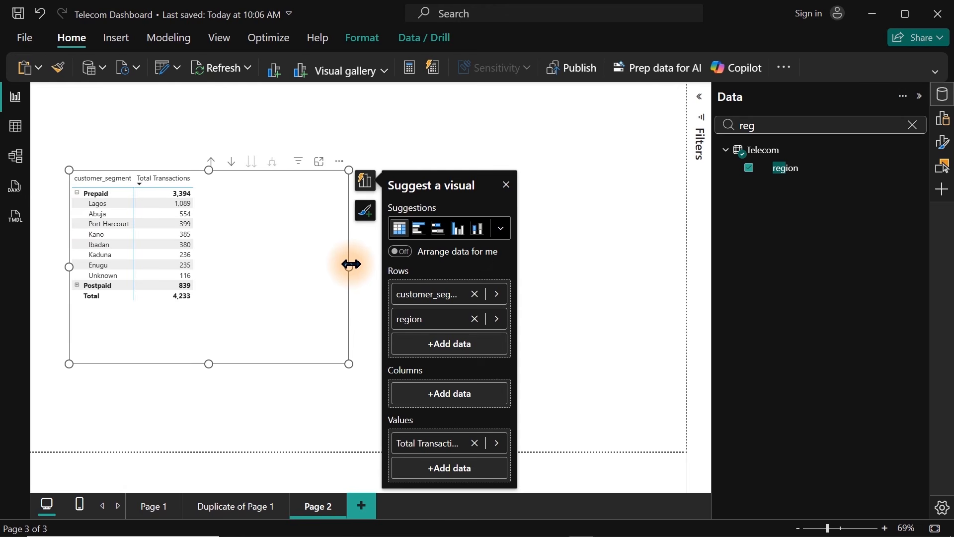
{"action": "left_click", "coordinate": [913, 126]}
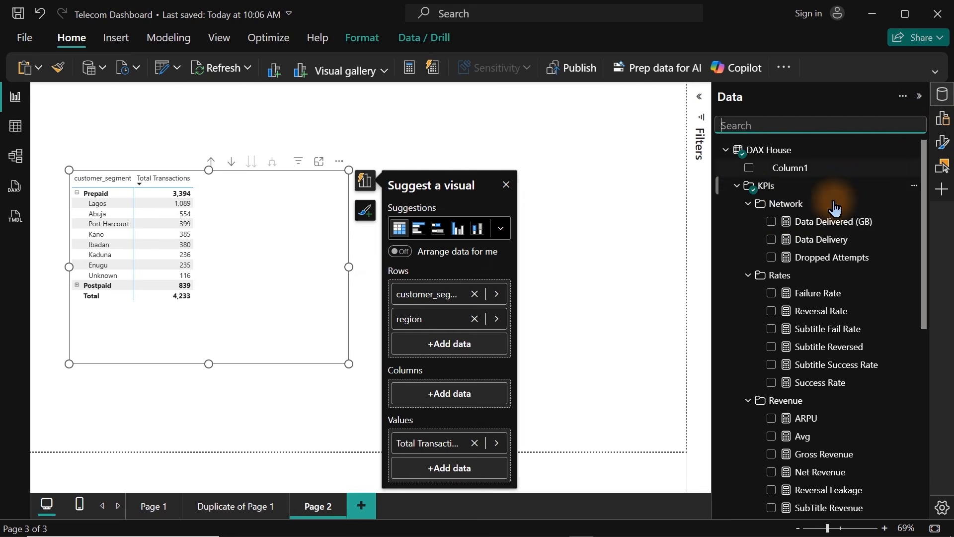
Step: Create a new measure in the Network folder named PGT Trns, with the comment "Percentage of grand total by transaction"
{"action": "right_click", "coordinate": [827, 258]}
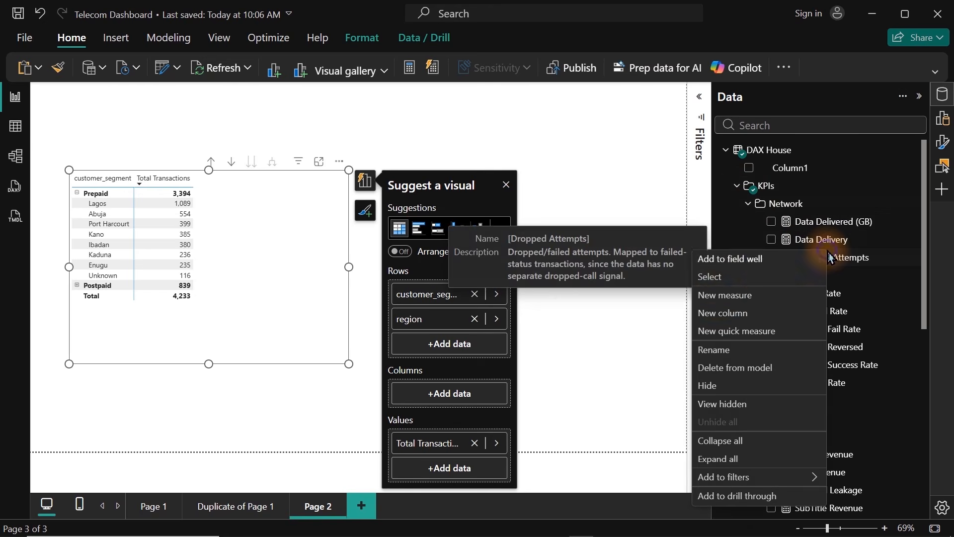
{"action": "key", "text": "Escape"}
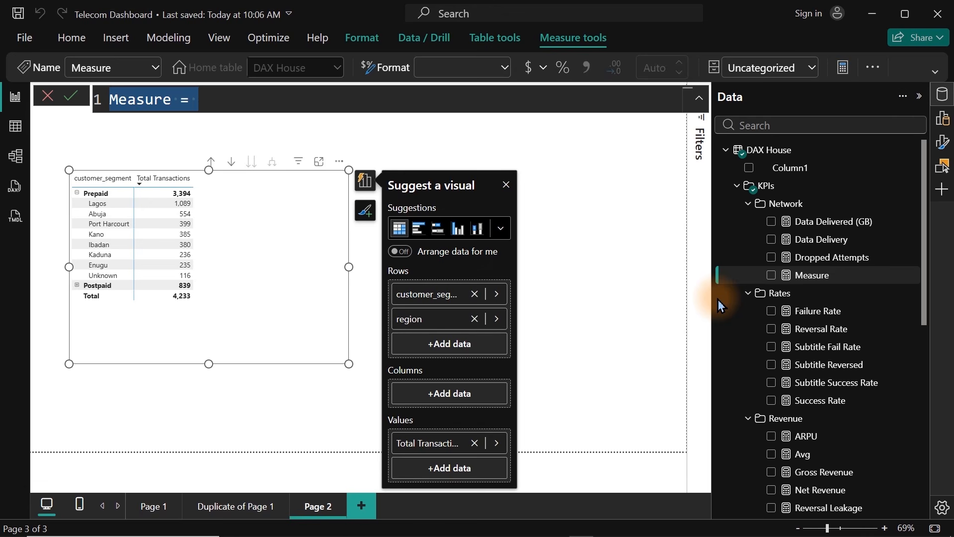
{"action": "type", "text": "P"}
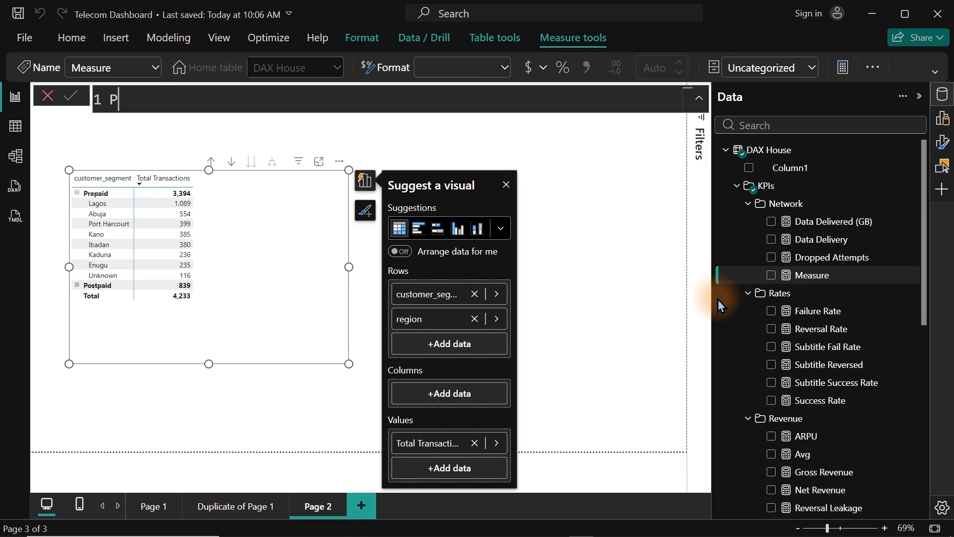
{"action": "type", "text": "GT Trns = -- Percent"}
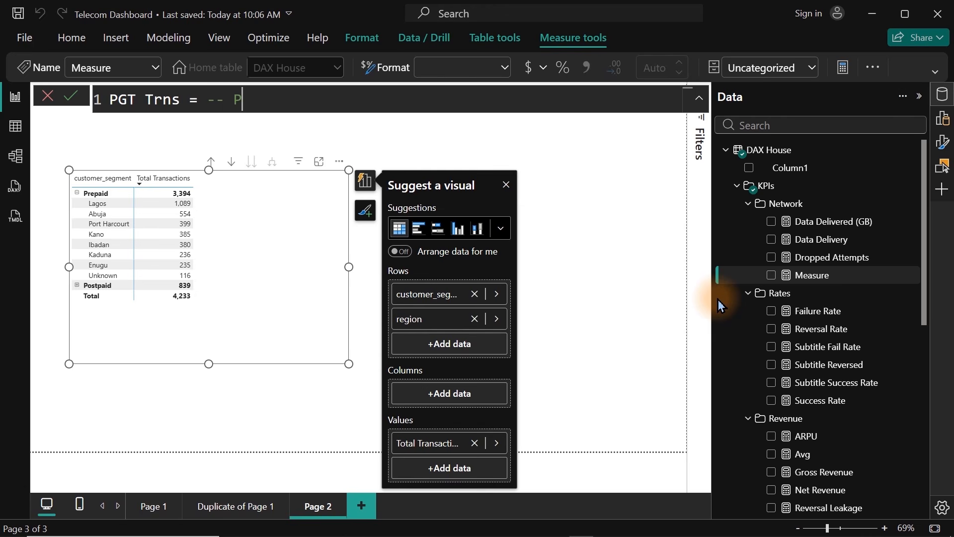
{"action": "type", "text": "age of"}
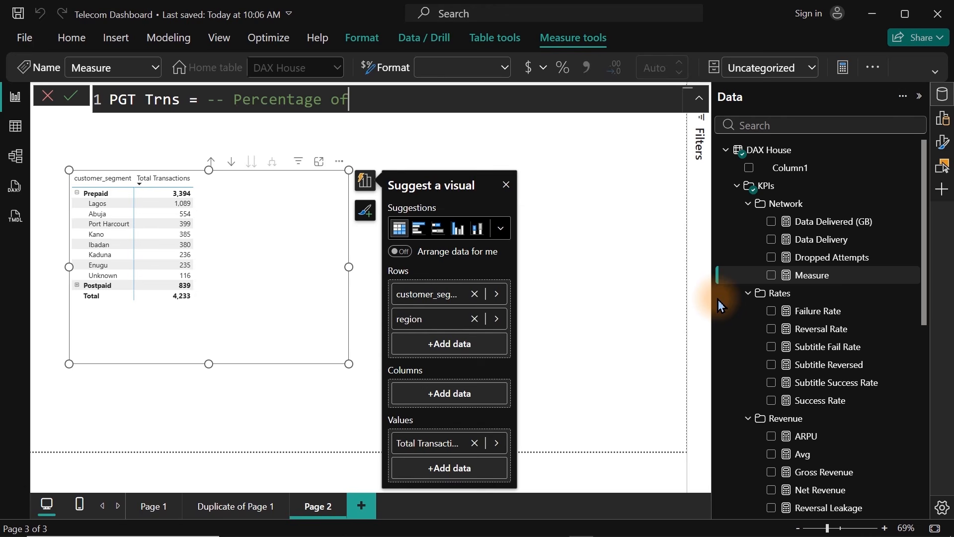
{"action": "type", "text": " grand tit"}
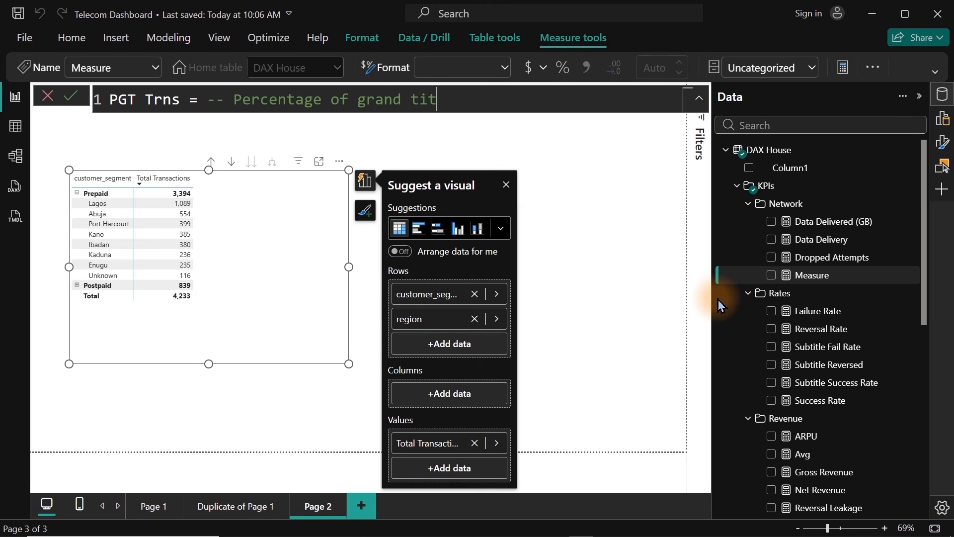
{"action": "key", "text": "BackSpace"}
{"action": "key", "text": "BackSpace"}
{"action": "type", "text": "o"}
{"action": "type", "text": "tal by transaction"}
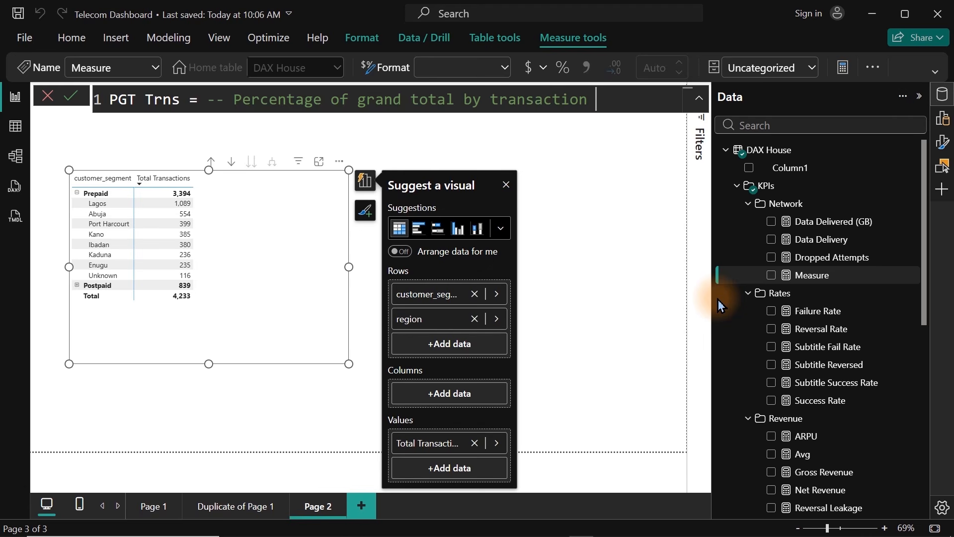
Step: Begin the PGT Trns formula on a new indented line with the DIVIDE function, and open a line for its arguments
{"action": "key", "text": "shift+Return"}
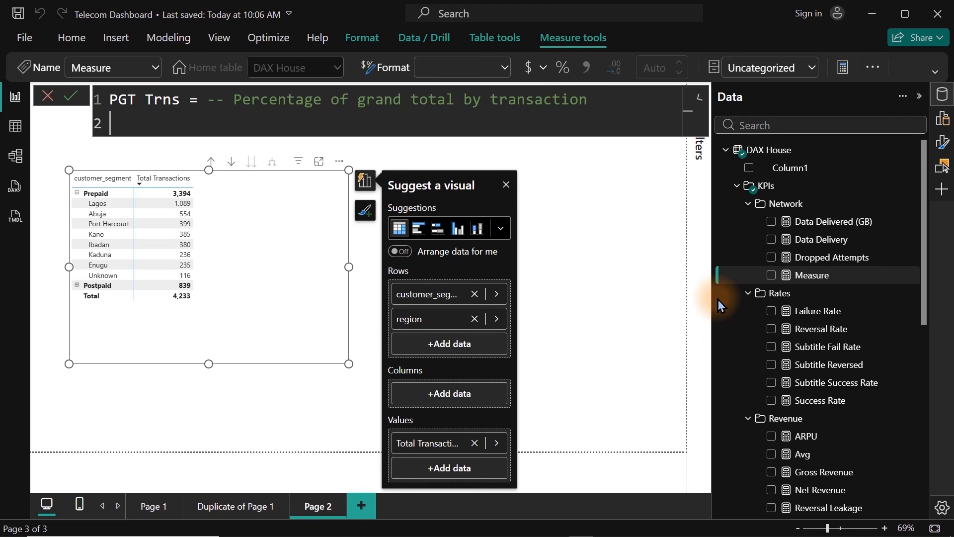
{"action": "key", "text": "Tab"}
{"action": "type", "text": "div"}
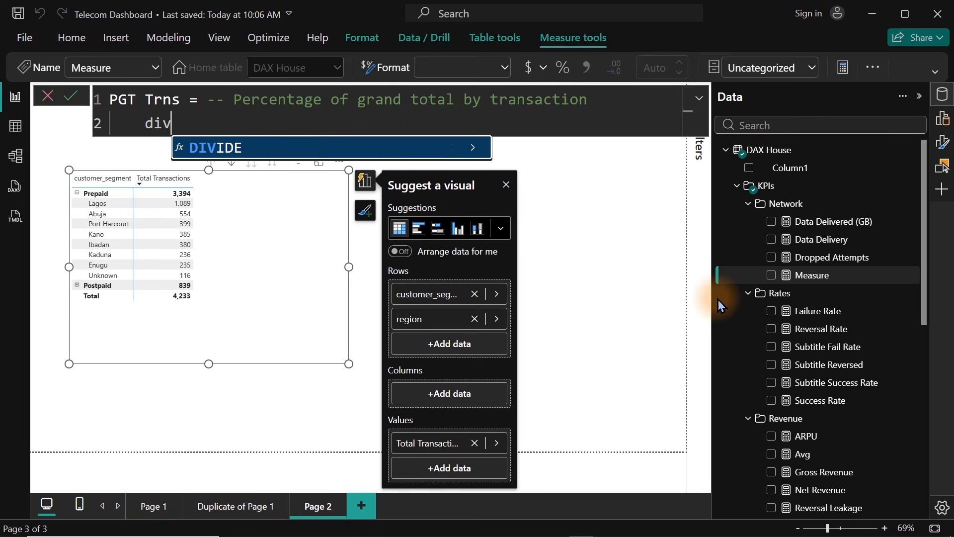
{"action": "key", "text": "Tab"}
{"action": "type", "text": "("}
{"action": "key", "text": "shift+Return"}
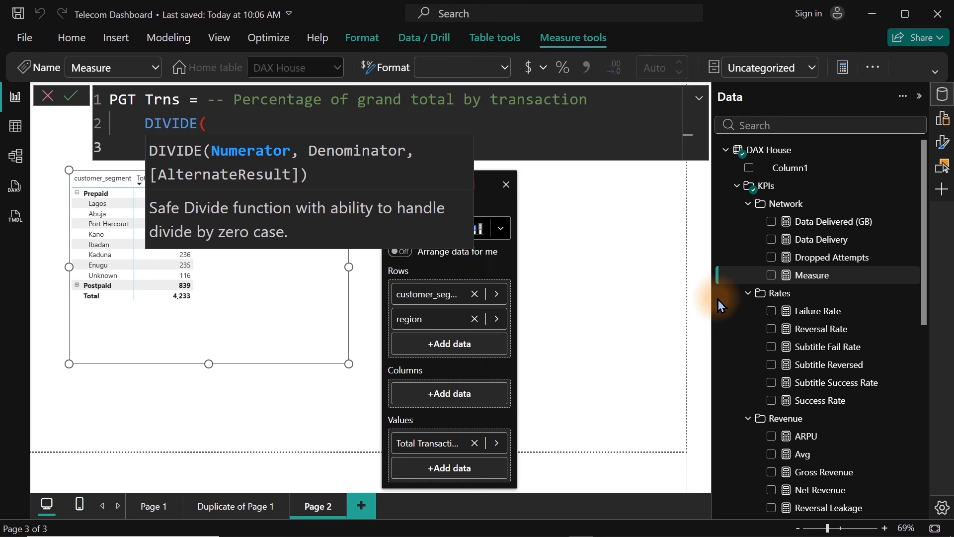
Step: Set the numerator of the PGT Trns measure's DIVIDE function to [Total Transactions] and start a line for the denominator
{"action": "type", "text": "[tr"}
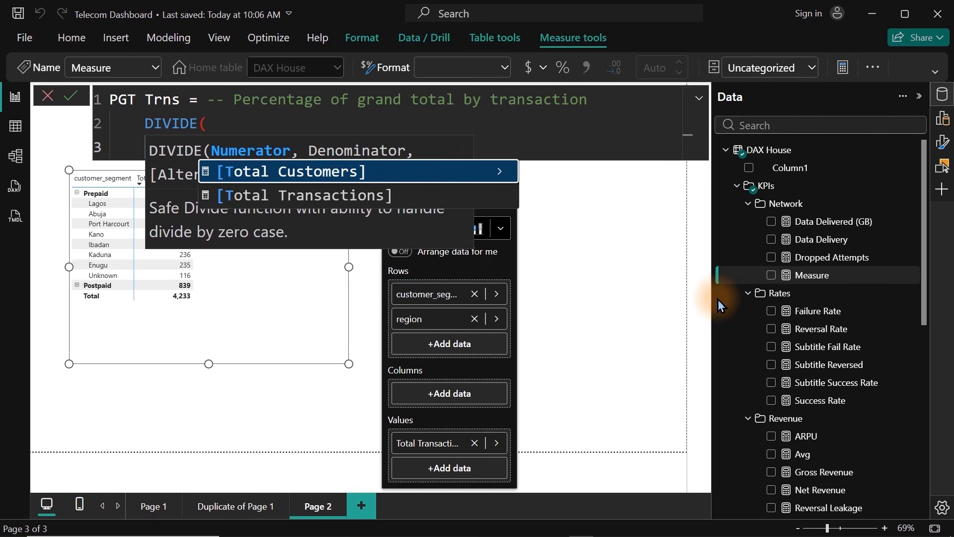
{"action": "key", "text": "Down"}
{"action": "key", "text": "Down"}
{"action": "key", "text": "Down"}
{"action": "key", "text": "Down"}
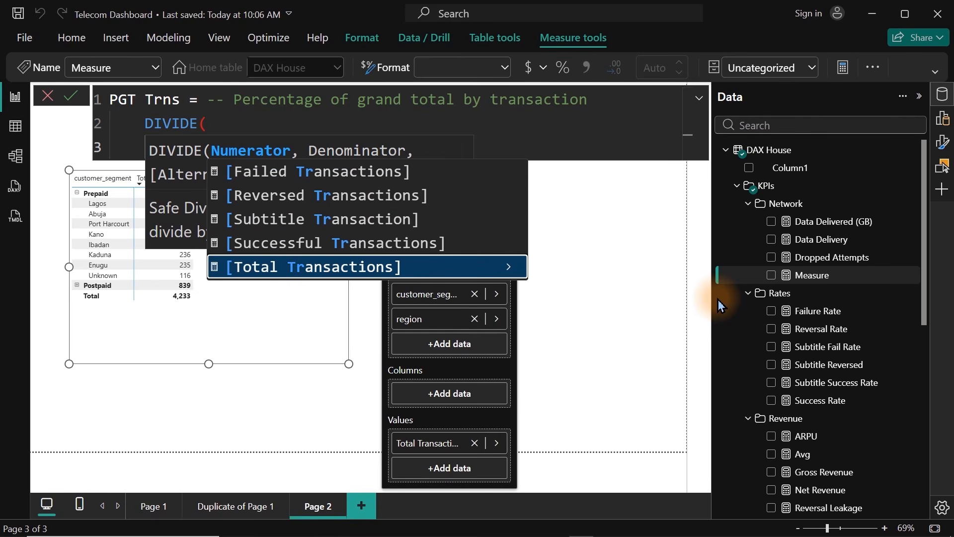
{"action": "key", "text": "Tab"}
{"action": "type", "text": ","}
{"action": "key", "text": "shift+Return"}
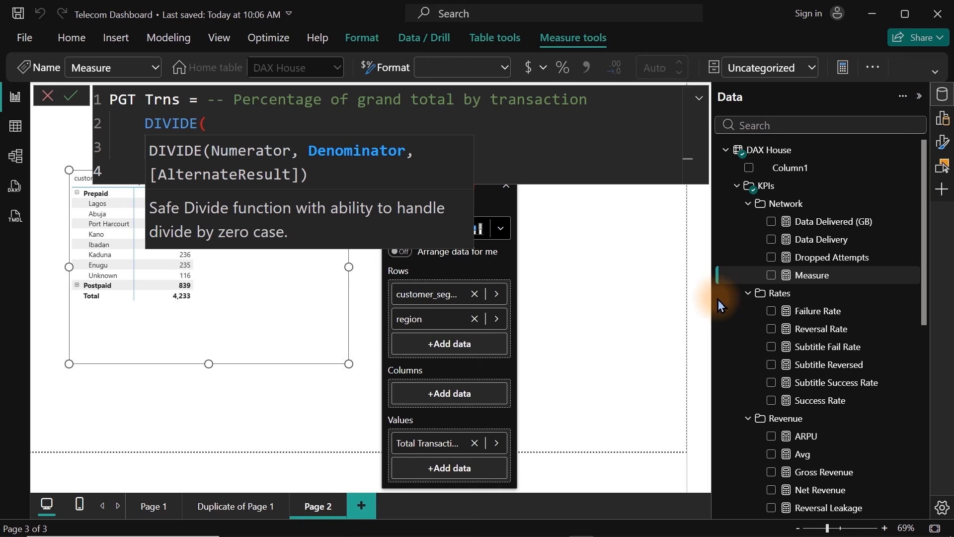
Step: Add a CALCULATE function as the DIVIDE denominator, with [Total Transactions] as its expression
{"action": "type", "text": "cal"}
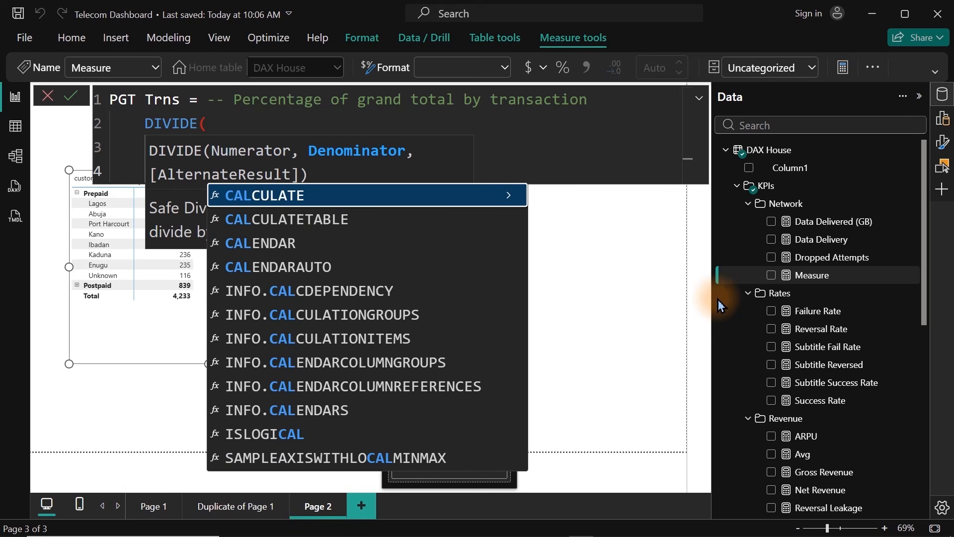
{"action": "key", "text": "Tab"}
{"action": "key", "text": "shift+Return"}
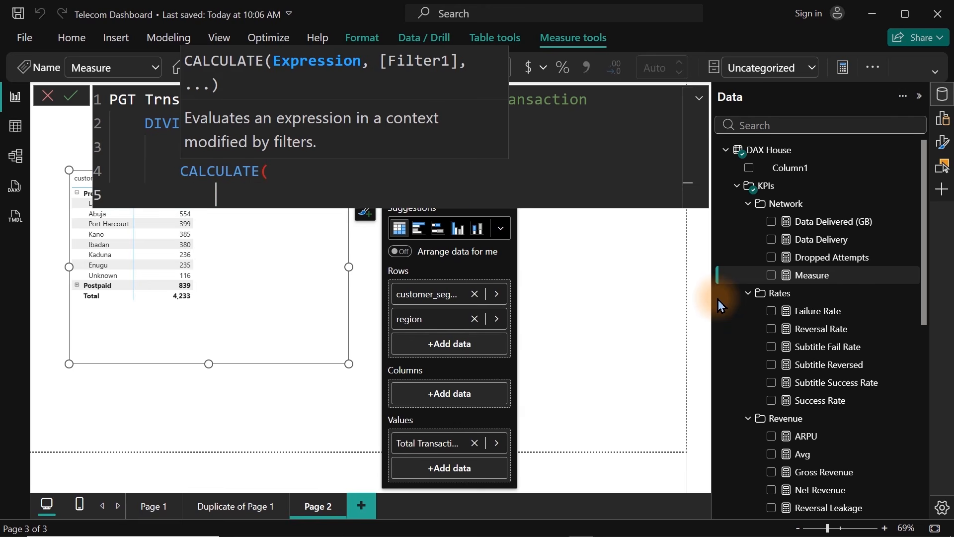
{"action": "type", "text": "tr"}
{"action": "key", "text": "BackSpace"}
{"action": "key", "text": "BackSpace"}
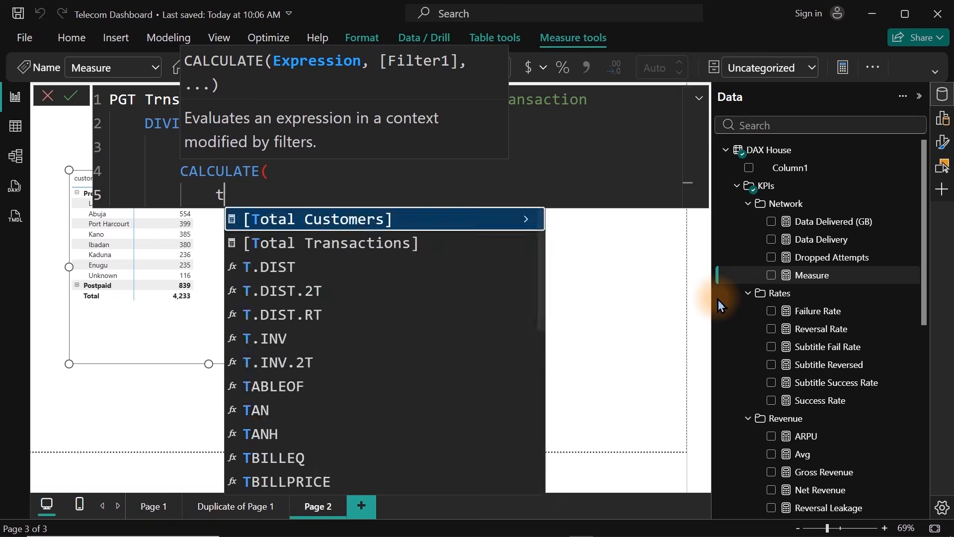
{"action": "type", "text": "toat"}
{"action": "key", "text": "BackSpace"}
{"action": "key", "text": "BackSpace"}
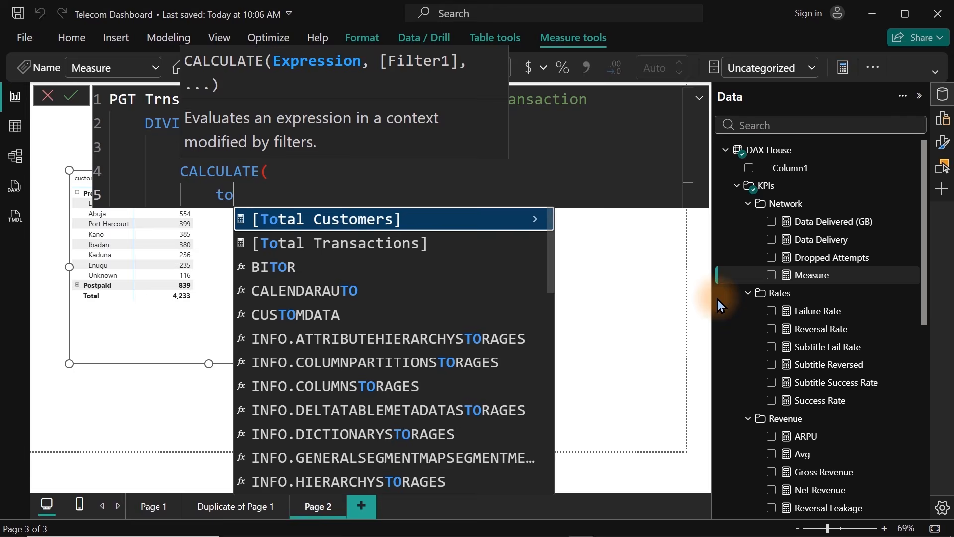
{"action": "type", "text": "tal"}
{"action": "key", "text": "Down"}
{"action": "key", "text": "Tab"}
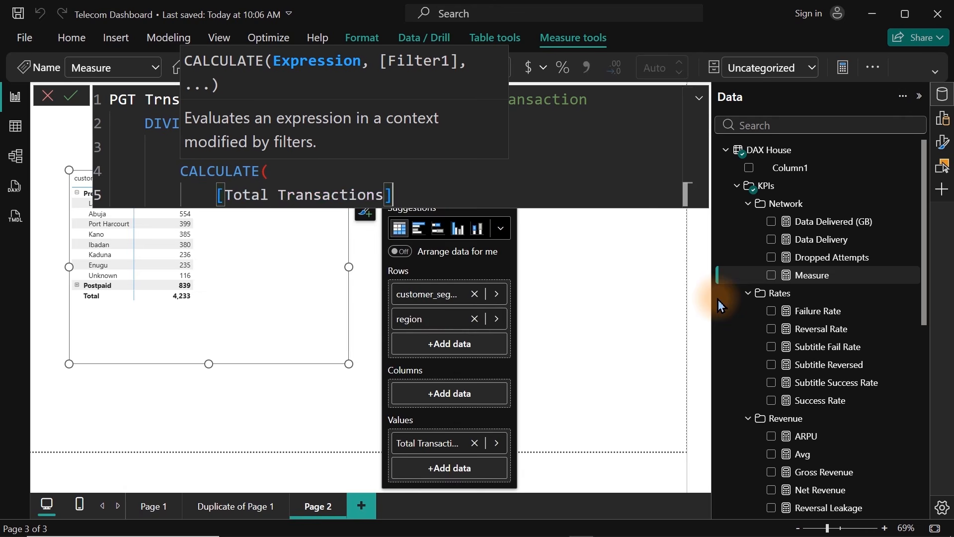
{"action": "type", "text": ","}
{"action": "key", "text": "shift+Return"}
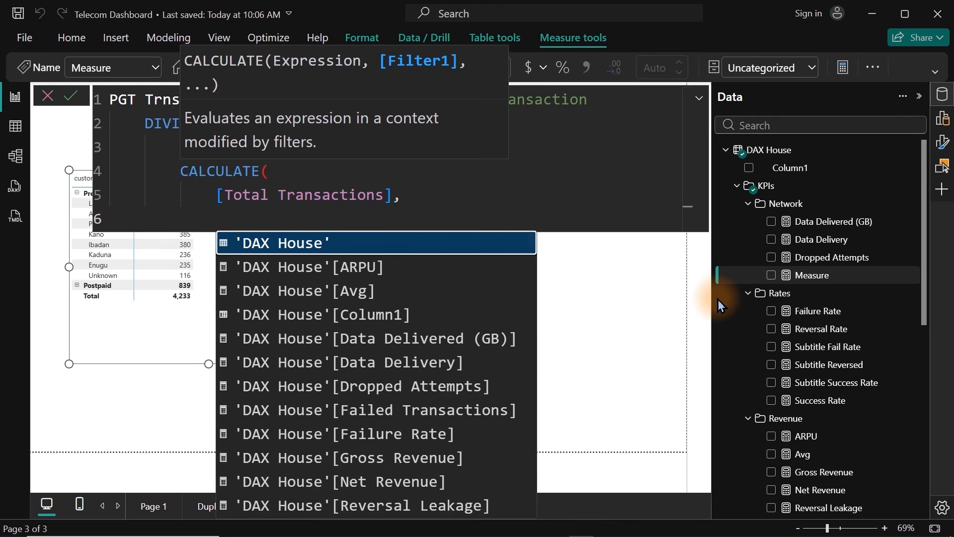
Step: Add ALL(Telecom) as the CALCULATE filter, close both functions on their own lines and commit the measure
{"action": "type", "text": "all"}
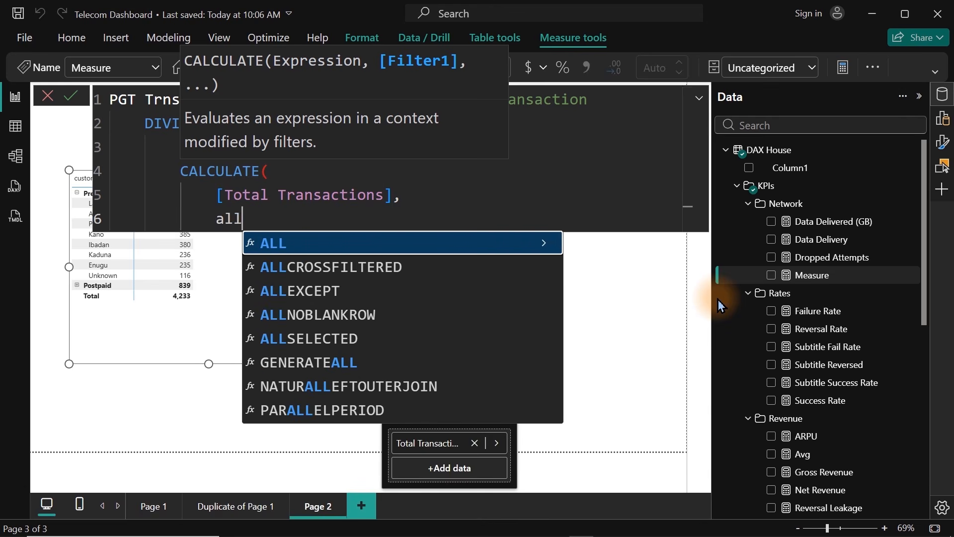
{"action": "key", "text": "Tab"}
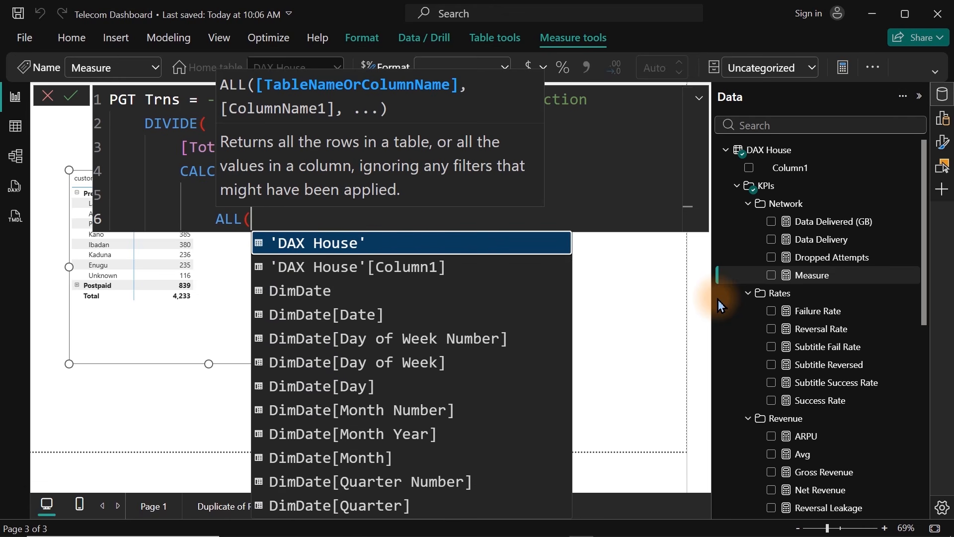
{"action": "type", "text": "te"}
{"action": "key", "text": "Tab"}
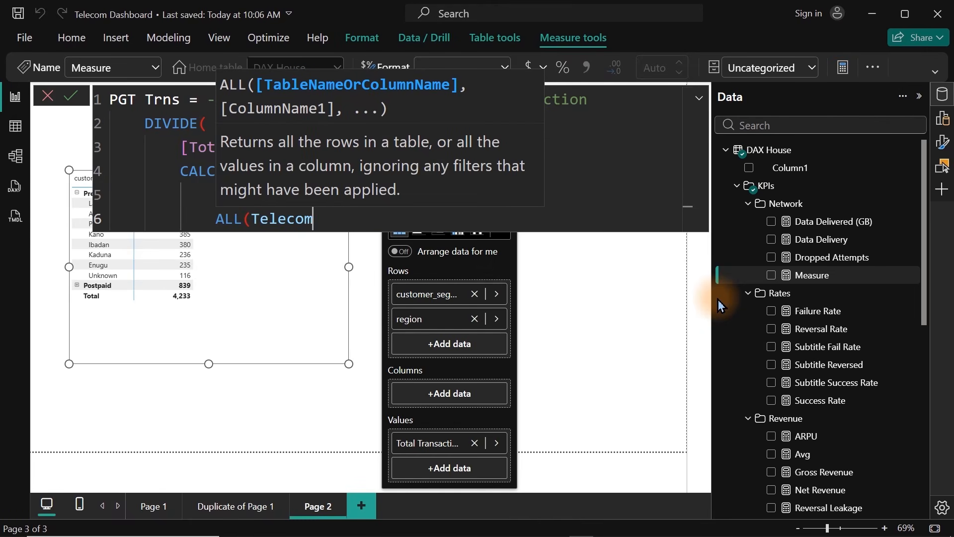
{"action": "type", "text": ")"}
{"action": "key", "text": "Return"}
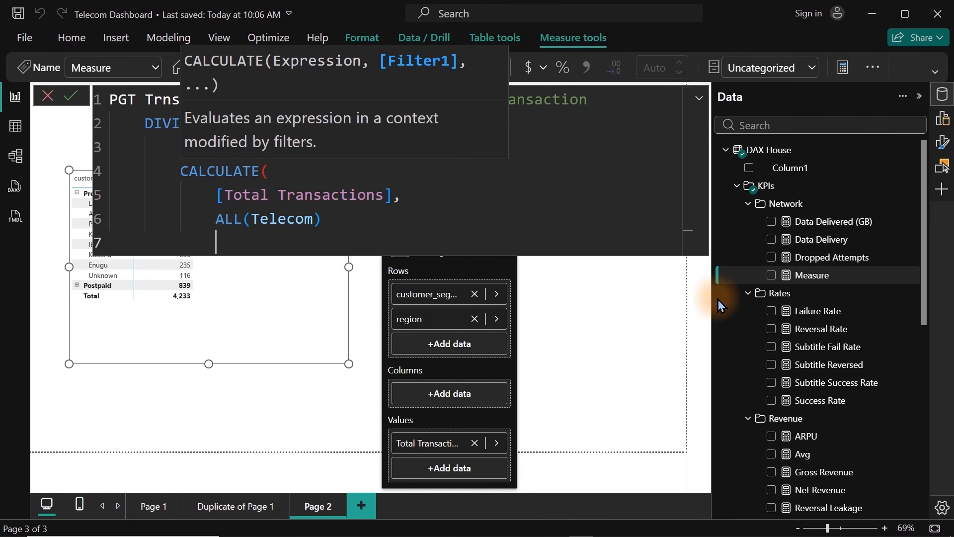
{"action": "type", "text": ")"}
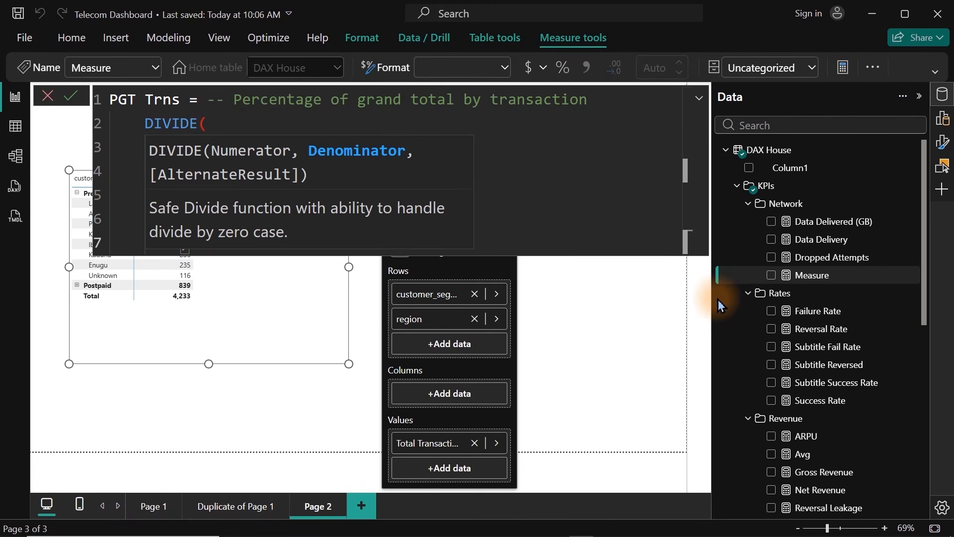
{"action": "key", "text": "Return"}
{"action": "type", "text": ")"}
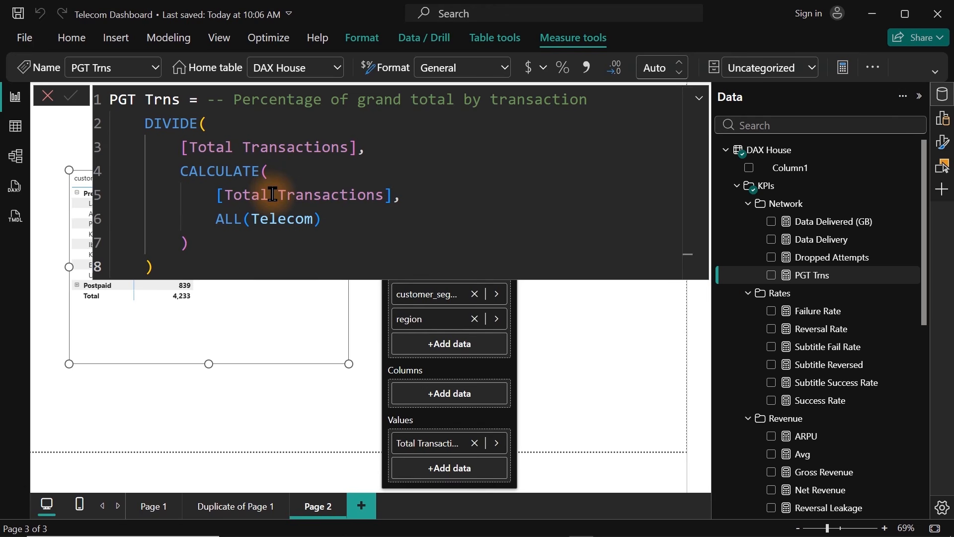
Step: Add the PGT Trns measure to the matrix values and format it as a percentage
{"action": "left_click", "coordinate": [772, 277]}
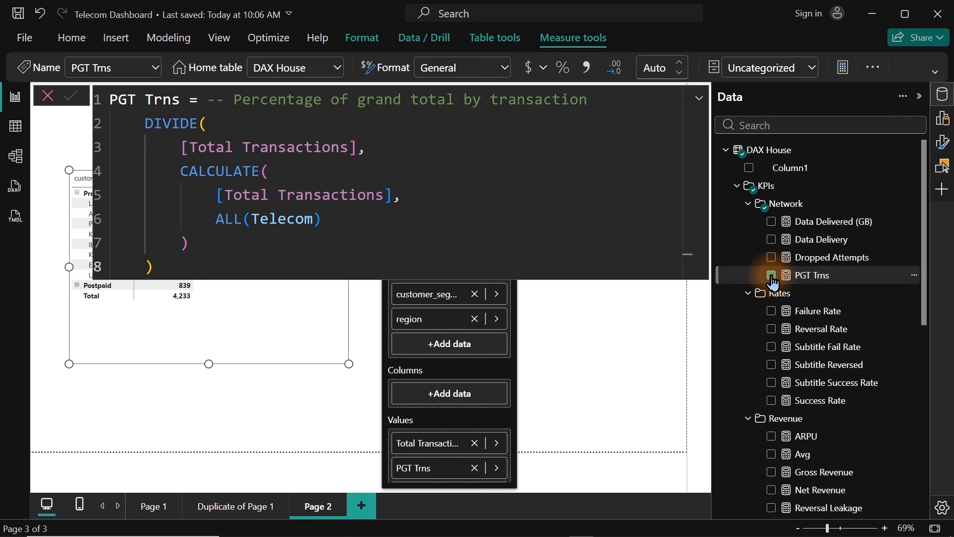
{"action": "left_click", "coordinate": [564, 74]}
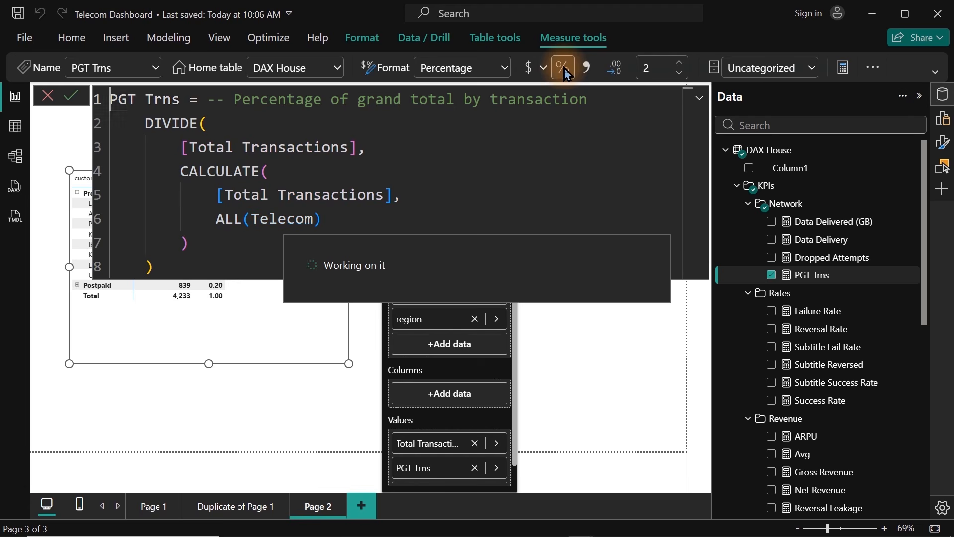
{"action": "left_click", "coordinate": [588, 339]}
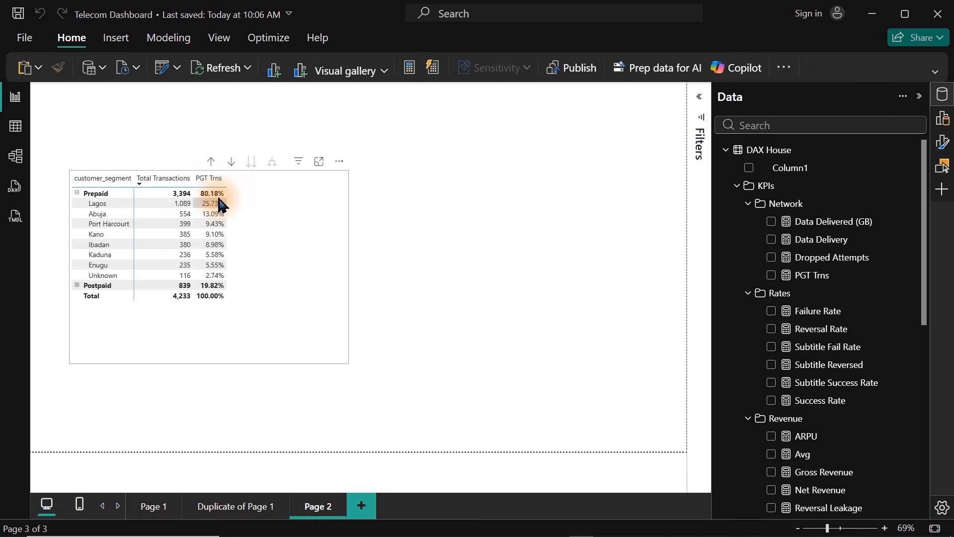
Step: Collapse and re-expand the Prepaid rows in the matrix, and widen the visual slightly
{"action": "left_click", "coordinate": [77, 193]}
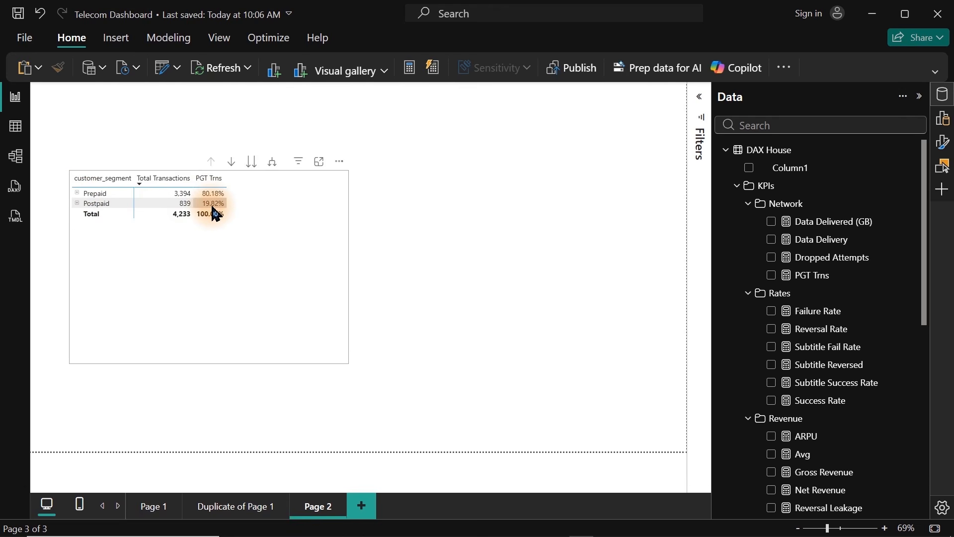
{"action": "left_click", "coordinate": [77, 194]}
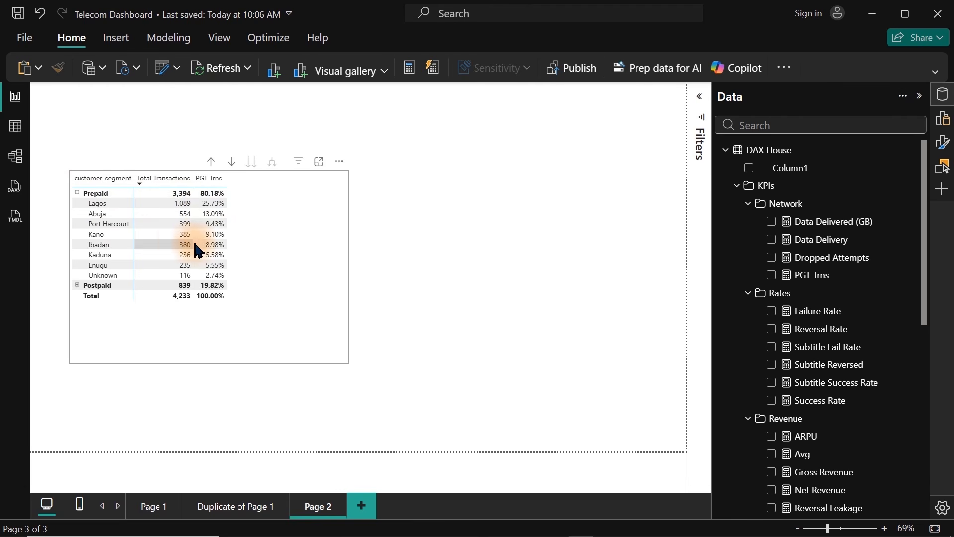
{"action": "left_click", "coordinate": [339, 269]}
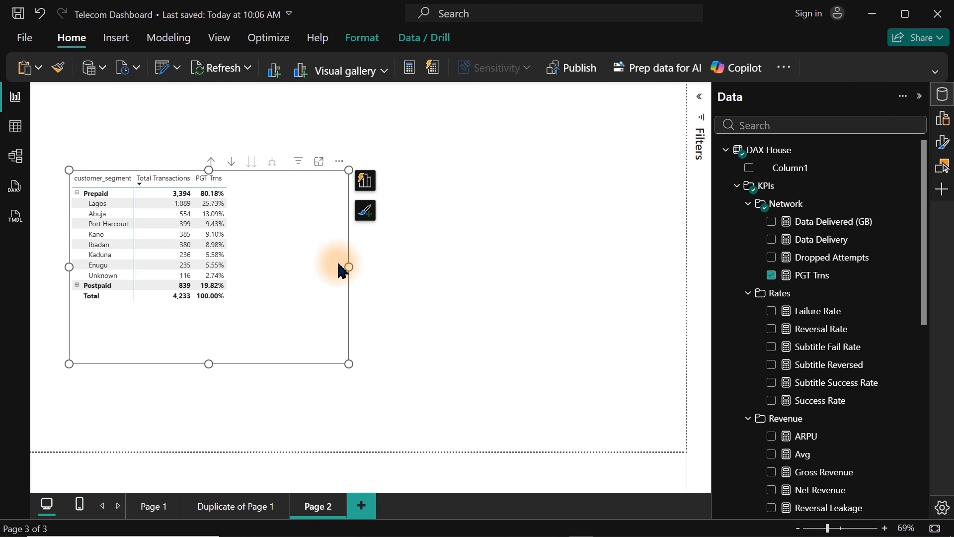
{"action": "left_click_drag", "start_coordinate": [348, 267], "coordinate": [384, 270]}
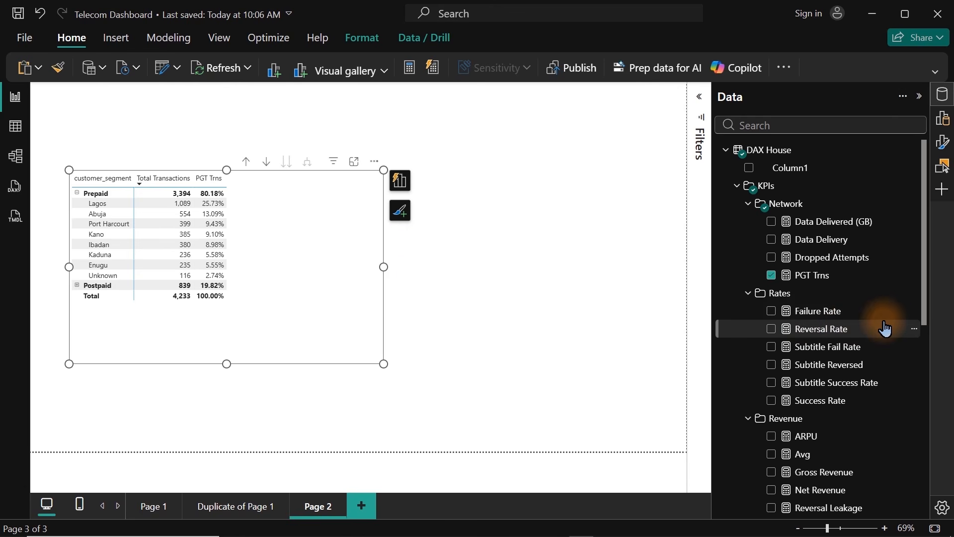
Step: Rename the PGT Trns measure to "% of Share Trans" in its formula and commit the change
{"action": "mouse_move", "coordinate": [885, 328]}
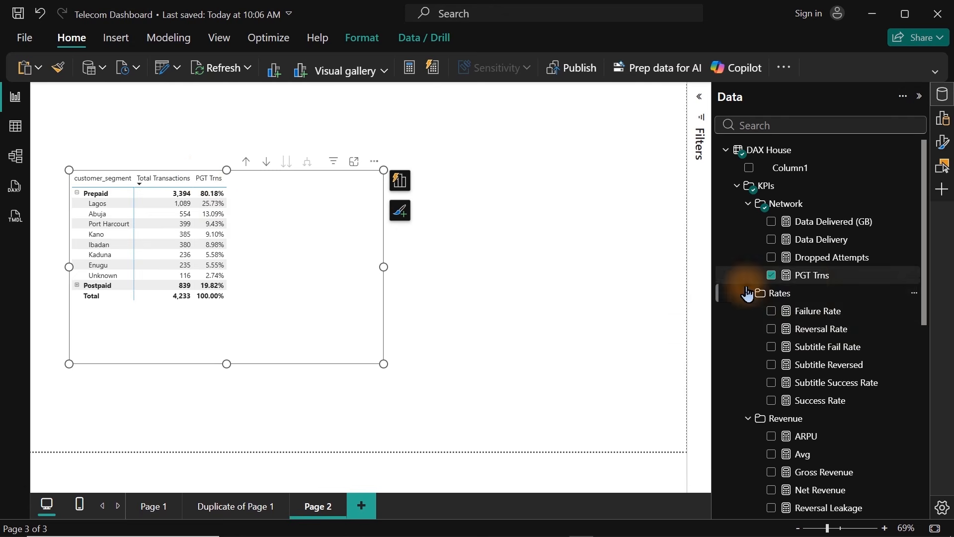
{"action": "left_click", "coordinate": [812, 281]}
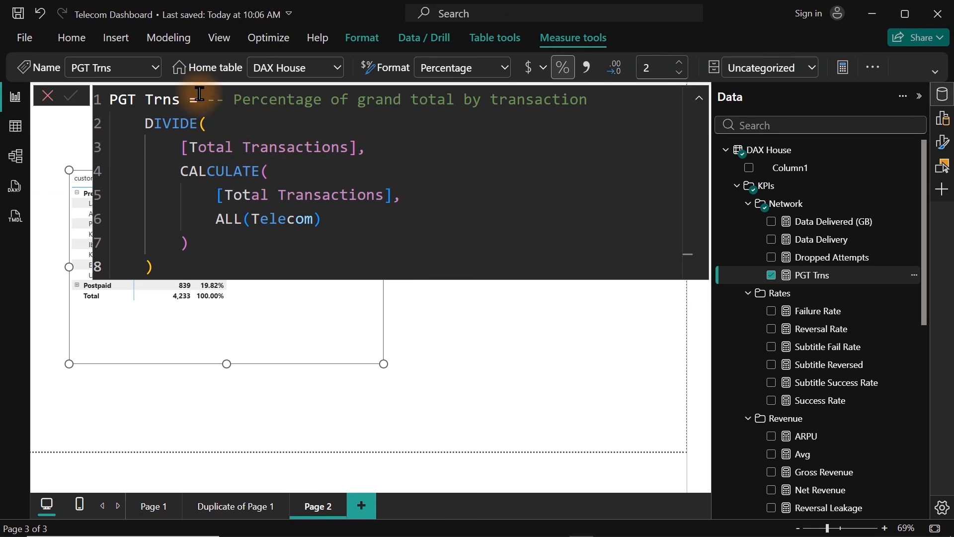
{"action": "left_click_drag", "start_coordinate": [180, 99], "coordinate": [100, 96]}
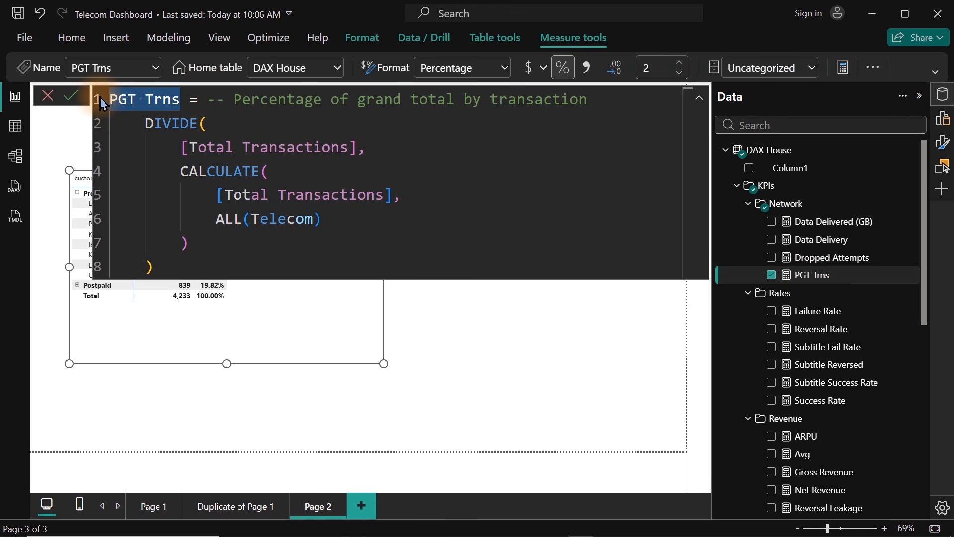
{"action": "type", "text": "%"}
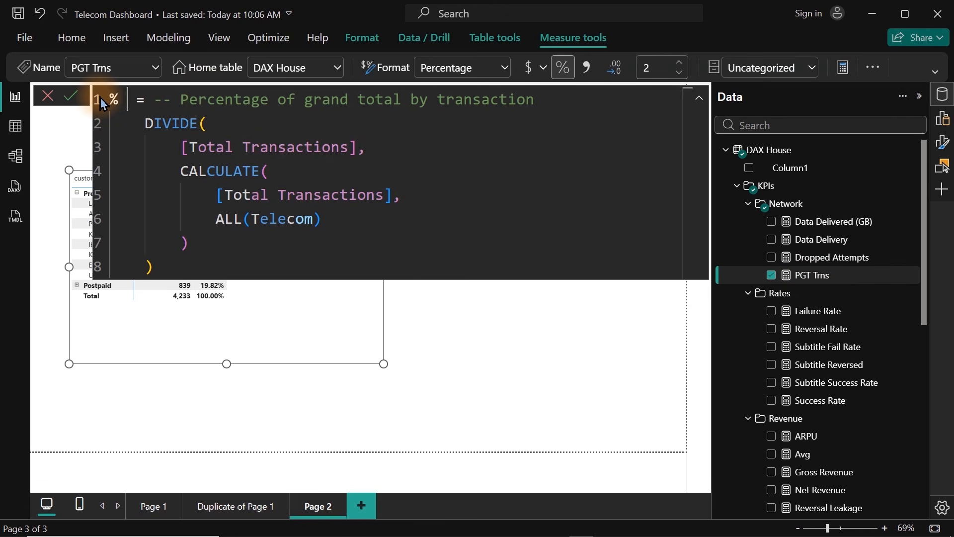
{"action": "type", "text": " of Sa"}
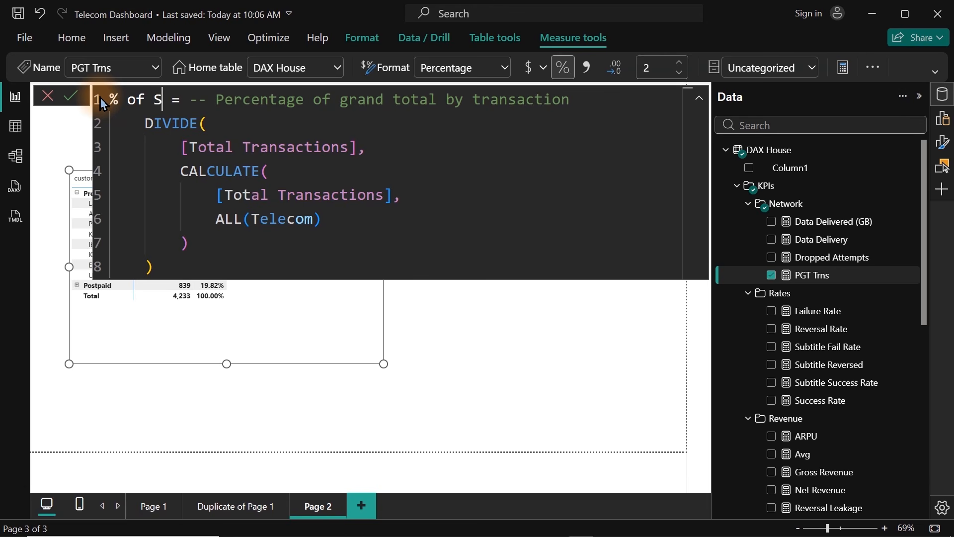
{"action": "key", "text": "BackSpace"}
{"action": "type", "text": "hare"}
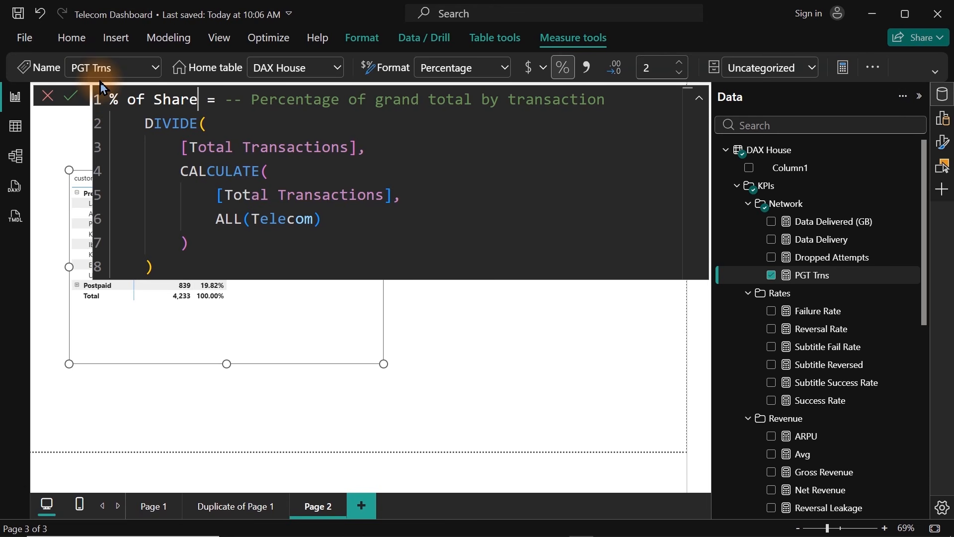
{"action": "type", "text": " Transaction"}
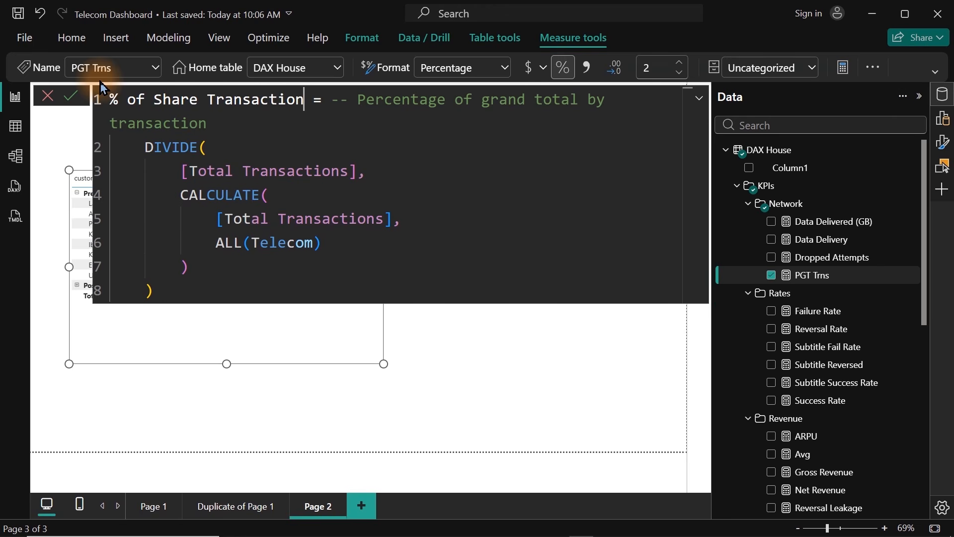
{"action": "key", "text": "BackSpace"}
{"action": "key", "text": "BackSpace"}
{"action": "key", "text": "BackSpace"}
{"action": "key", "text": "BackSpace"}
{"action": "key", "text": "BackSpace"}
{"action": "key", "text": "BackSpace"}
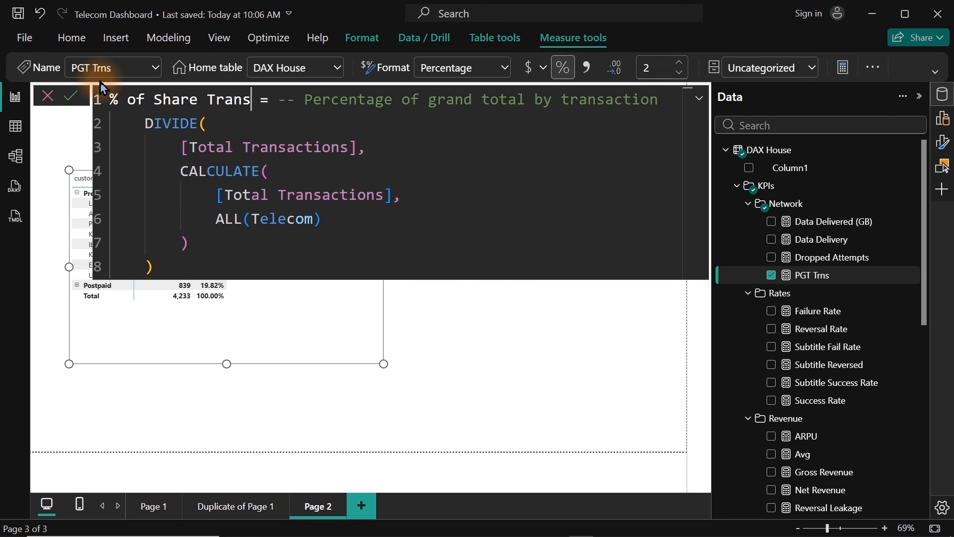
{"action": "key", "text": "Return"}
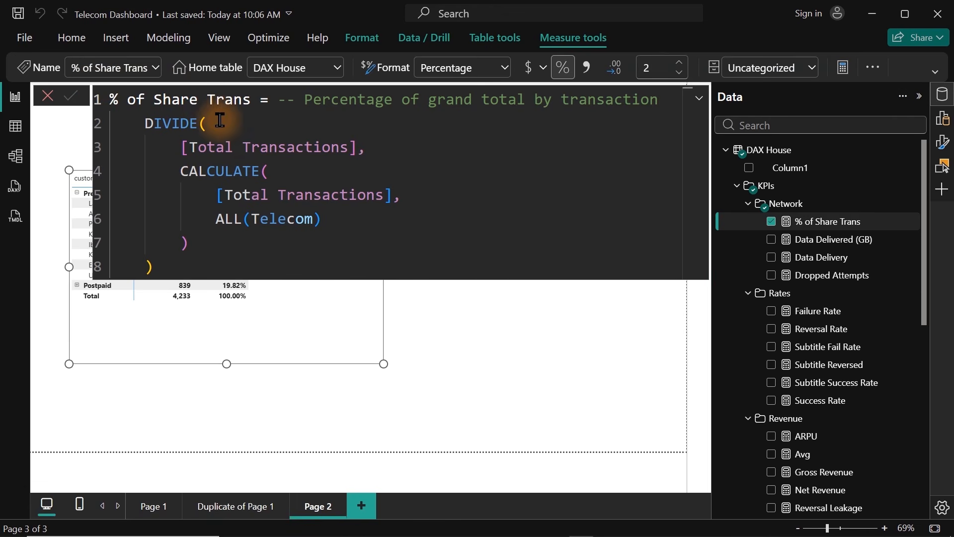
Step: Copy the entire % of Share Trans formula into a new measure in the Network folder
{"action": "key", "text": "ctrl+a"}
{"action": "key", "text": "ctrl+c"}
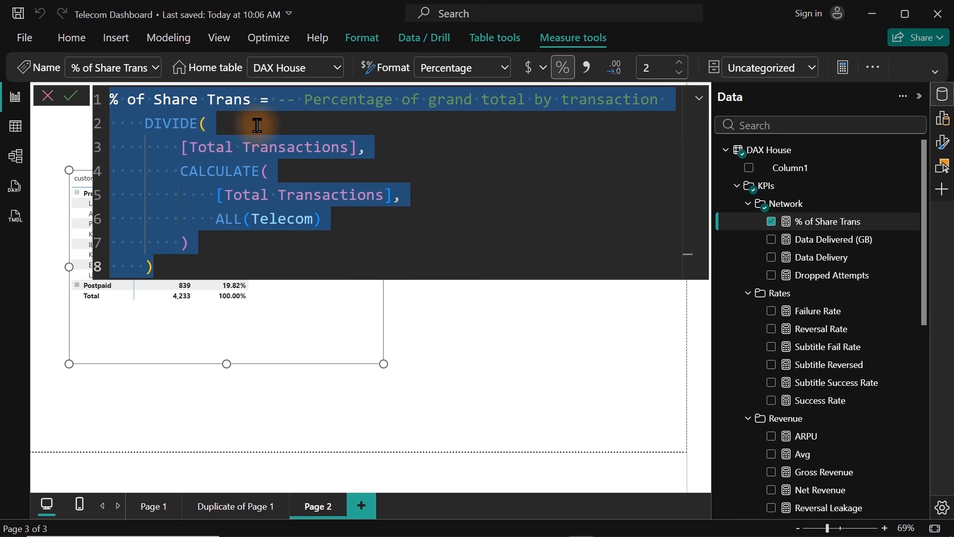
{"action": "right_click", "coordinate": [801, 230]}
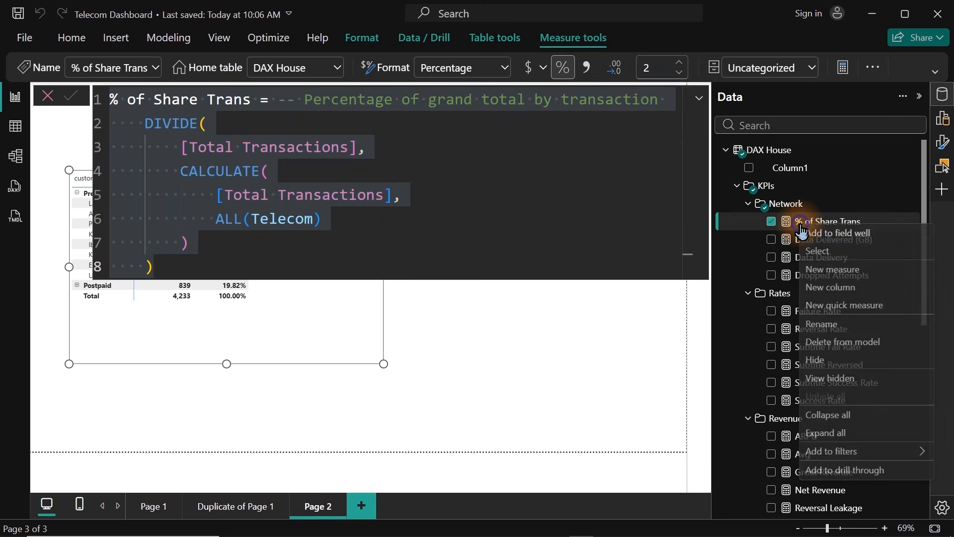
{"action": "left_click", "coordinate": [841, 282]}
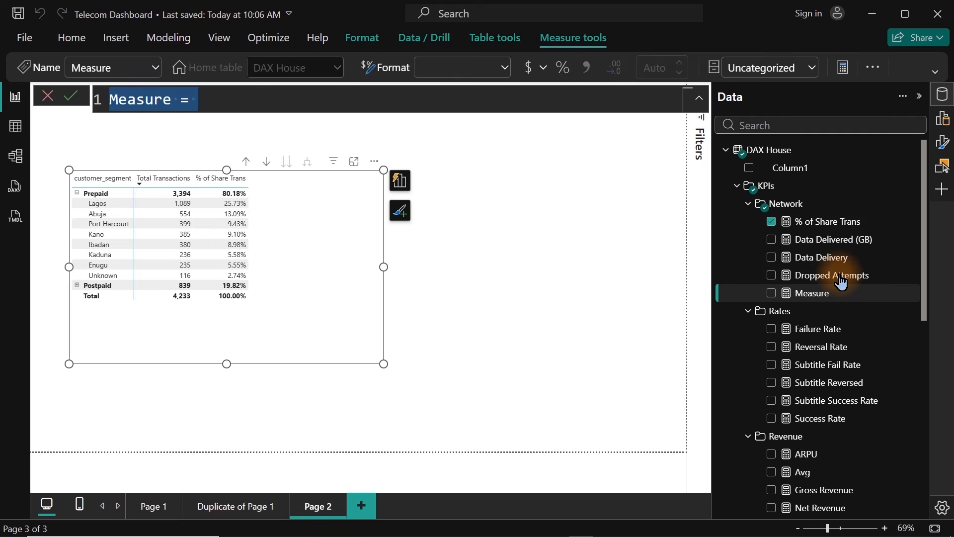
{"action": "key", "text": "ctrl+v"}
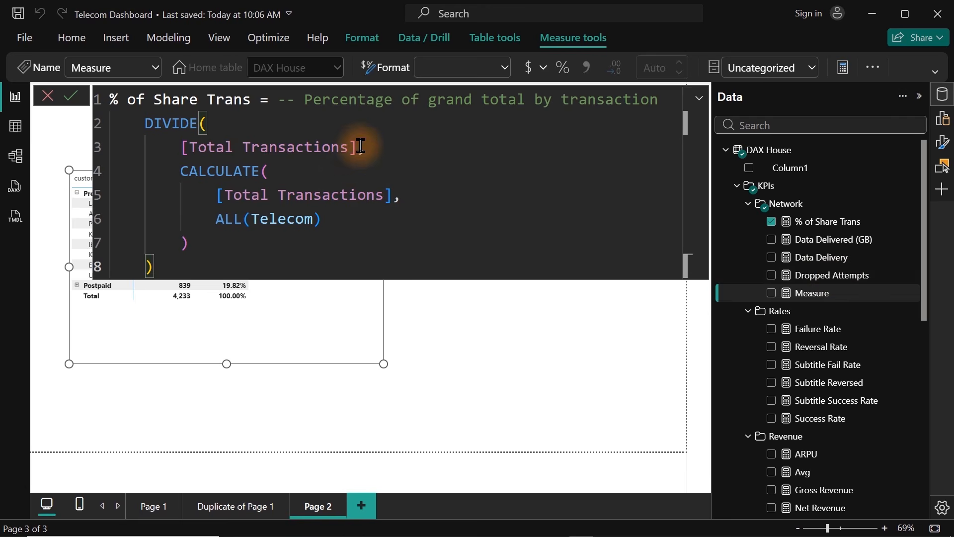
Step: Replace both Total Transactions references in the new measure's formula with the Net Revenue measure
{"action": "left_click_drag", "start_coordinate": [352, 146], "coordinate": [186, 146]}
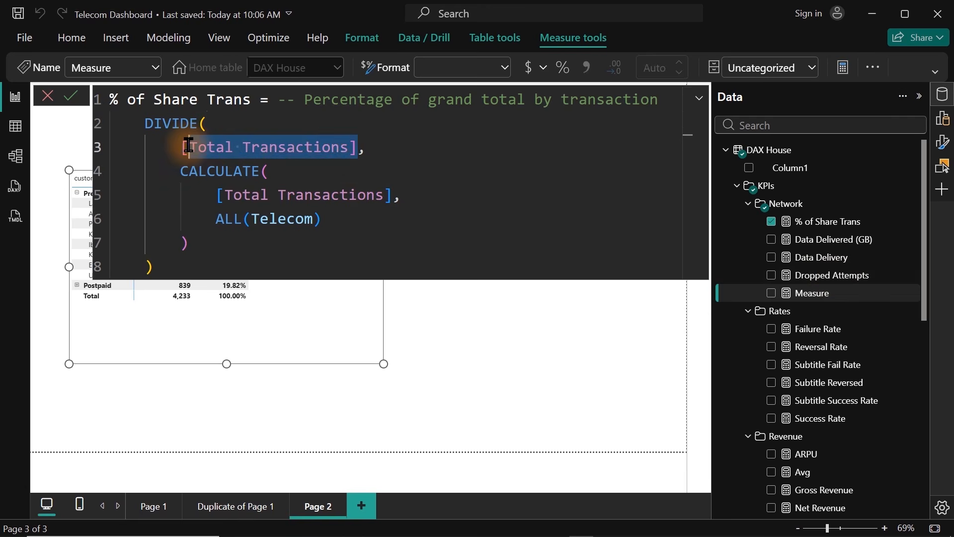
{"action": "type", "text": "Net"}
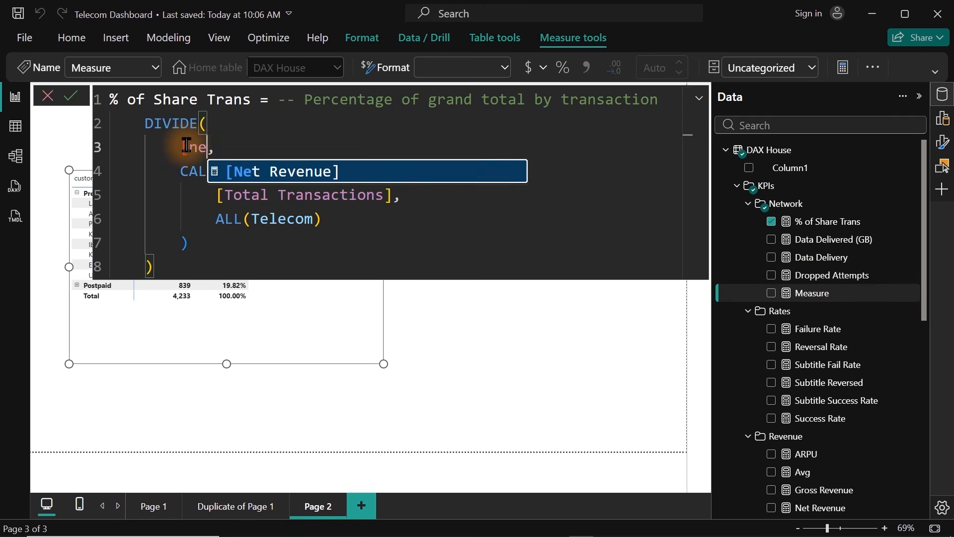
{"action": "key", "text": "Tab"}
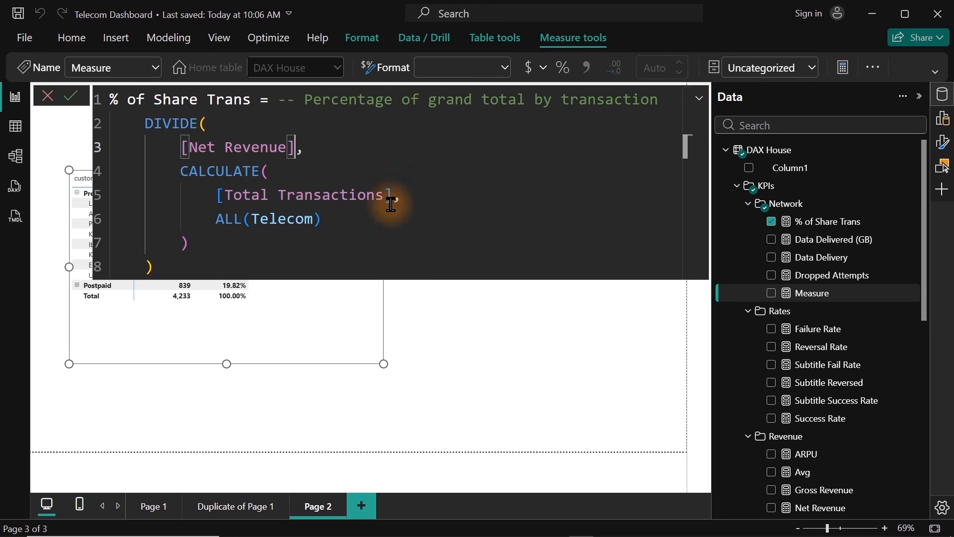
{"action": "double_click", "coordinate": [313, 184]}
{"action": "left_click_drag", "start_coordinate": [312, 184], "coordinate": [223, 193]}
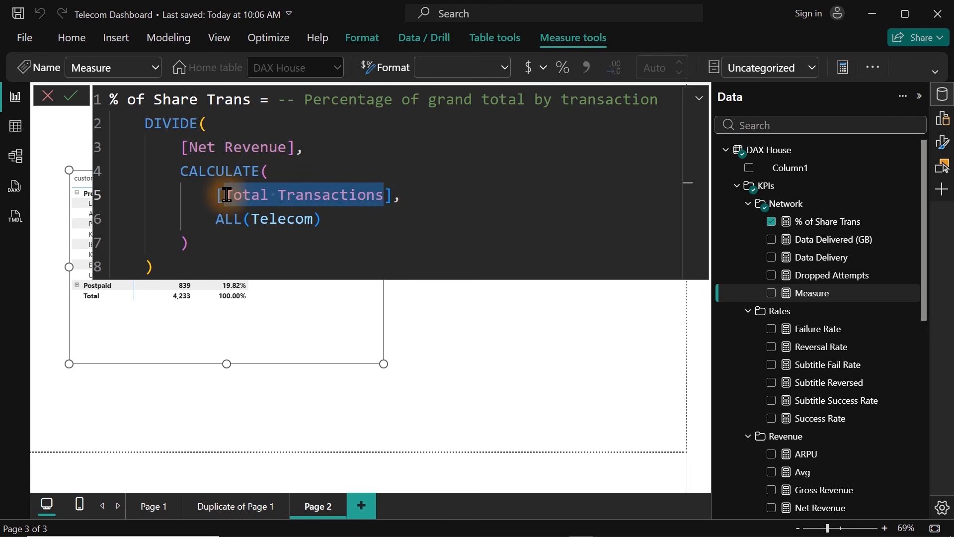
{"action": "type", "text": "nue"}
{"action": "key", "text": "Tab"}
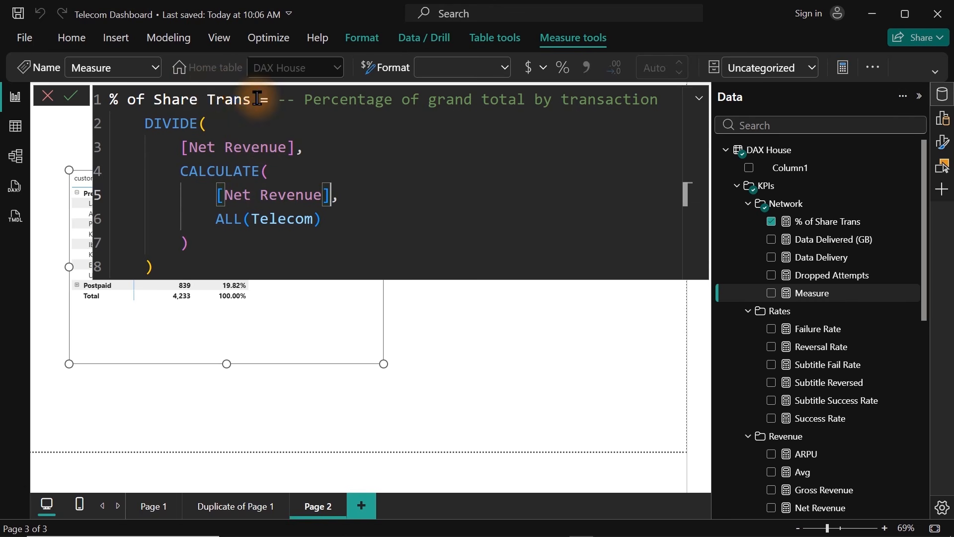
Step: Rename the new measure to "% of Share Rev" in its formula and commit it
{"action": "left_click_drag", "start_coordinate": [258, 97], "coordinate": [204, 96]}
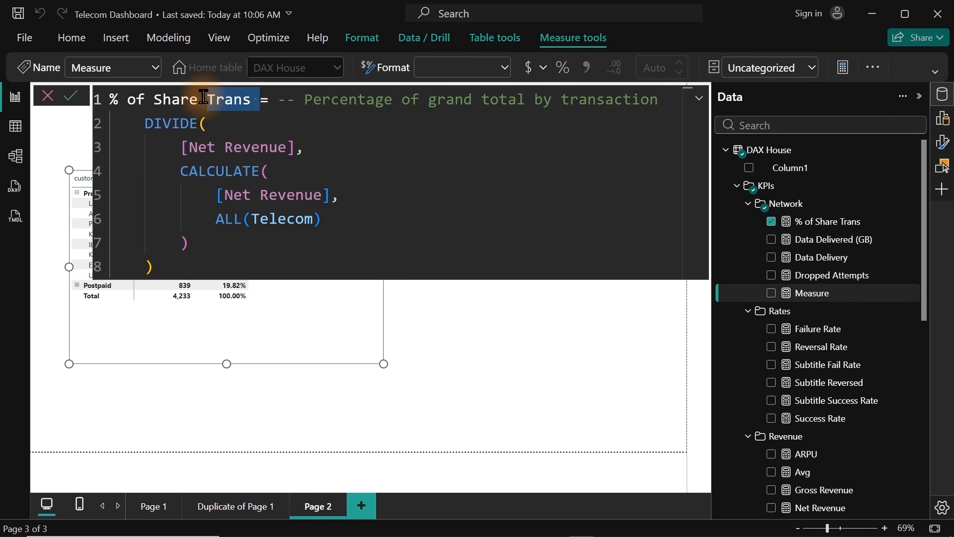
{"action": "type", "text": "Rev"}
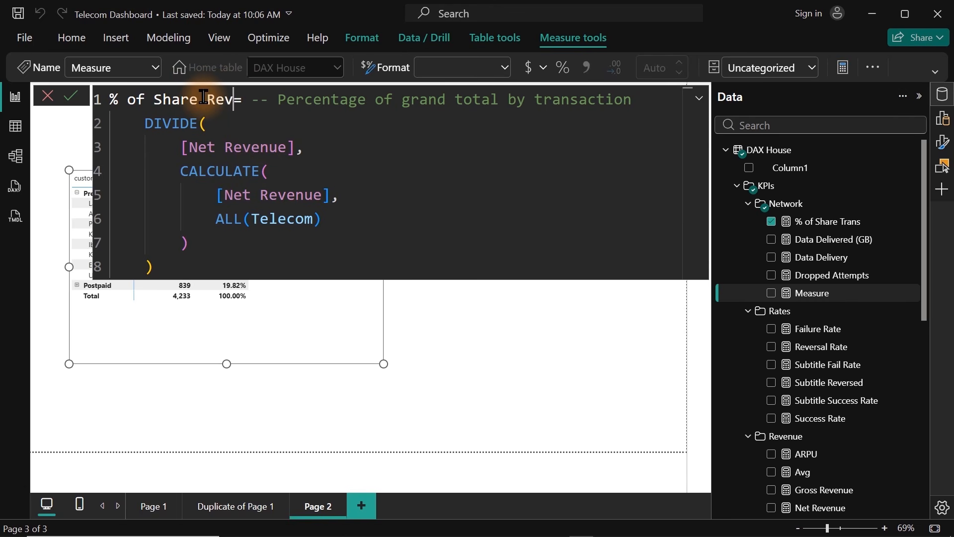
{"action": "key", "text": "Return"}
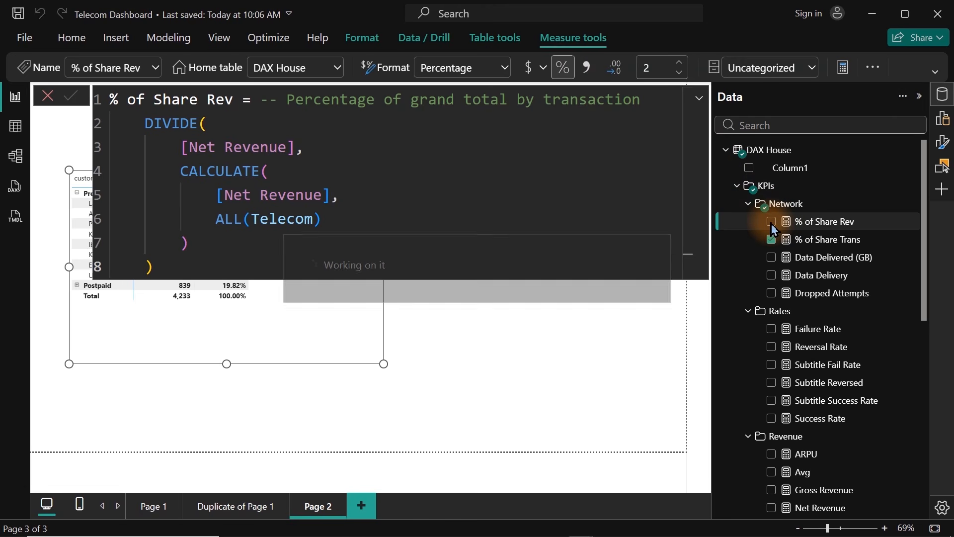
Step: Add the Net Revenue and % of Share Rev measures to the matrix values and deselect the visual
{"action": "left_click", "coordinate": [772, 509]}
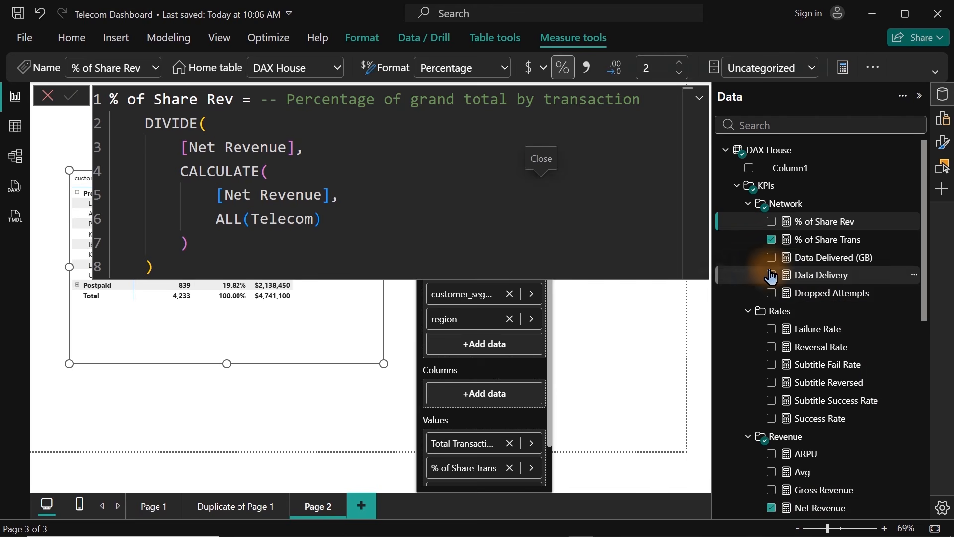
{"action": "left_click", "coordinate": [771, 221]}
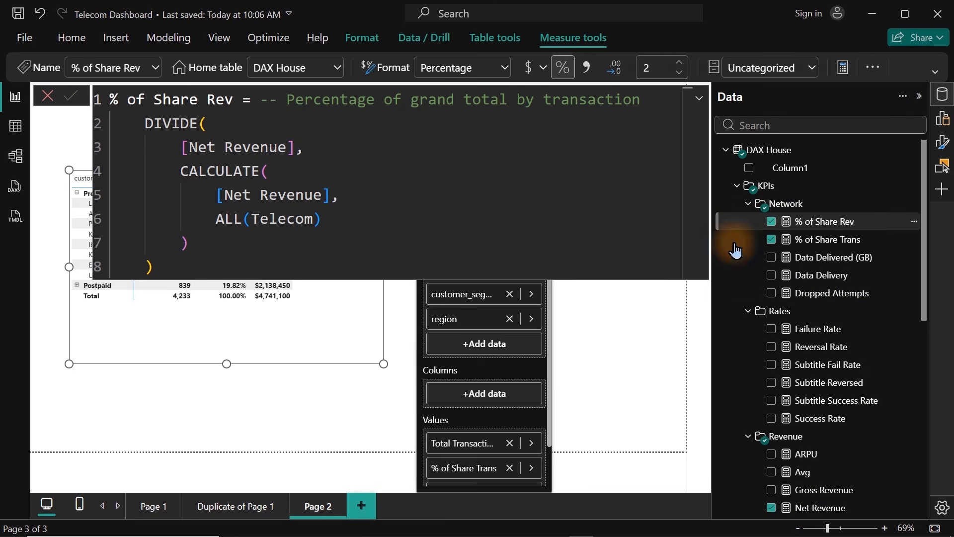
{"action": "left_click", "coordinate": [358, 401]}
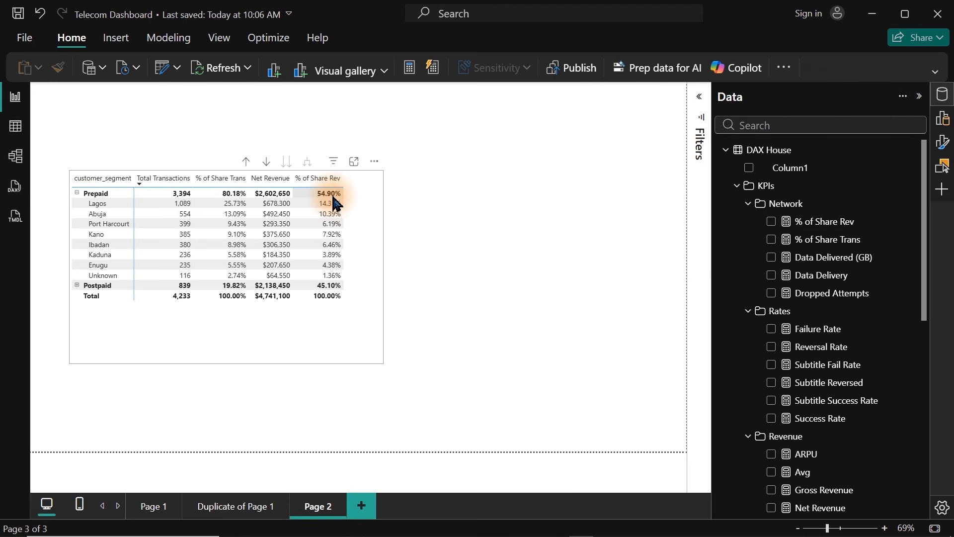
Step: Collapse and re-expand the Prepaid rows in the matrix, and expand the Postpaid rows
{"action": "left_click", "coordinate": [77, 193]}
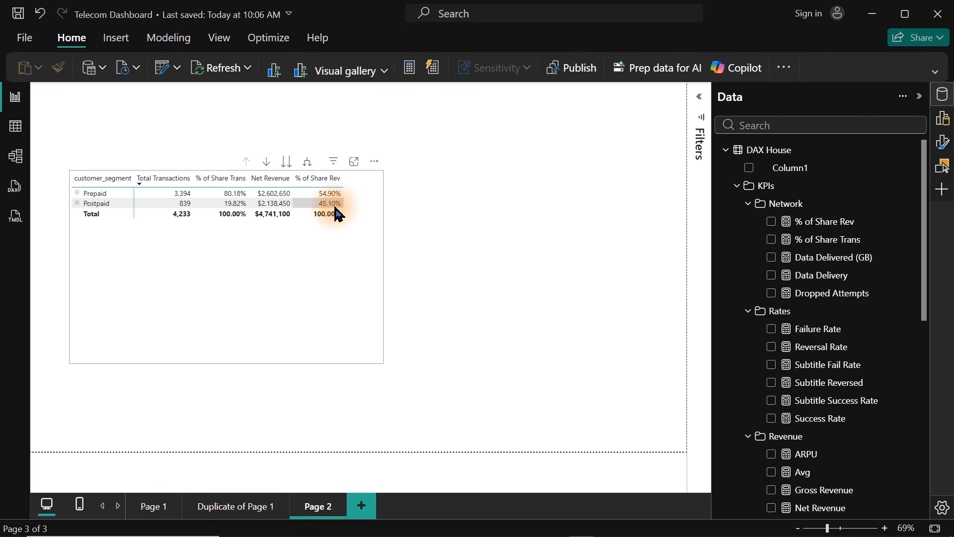
{"action": "left_click", "coordinate": [75, 194]}
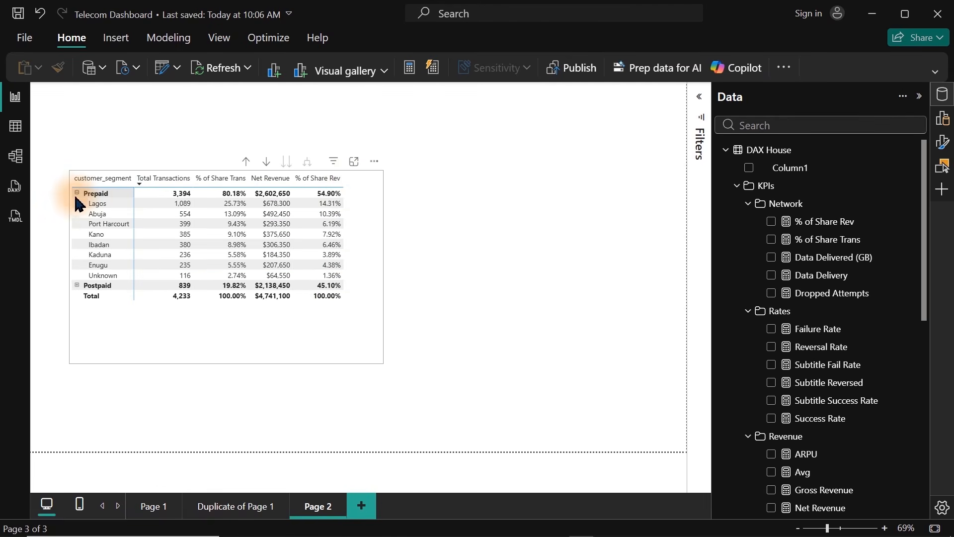
{"action": "left_click", "coordinate": [76, 285]}
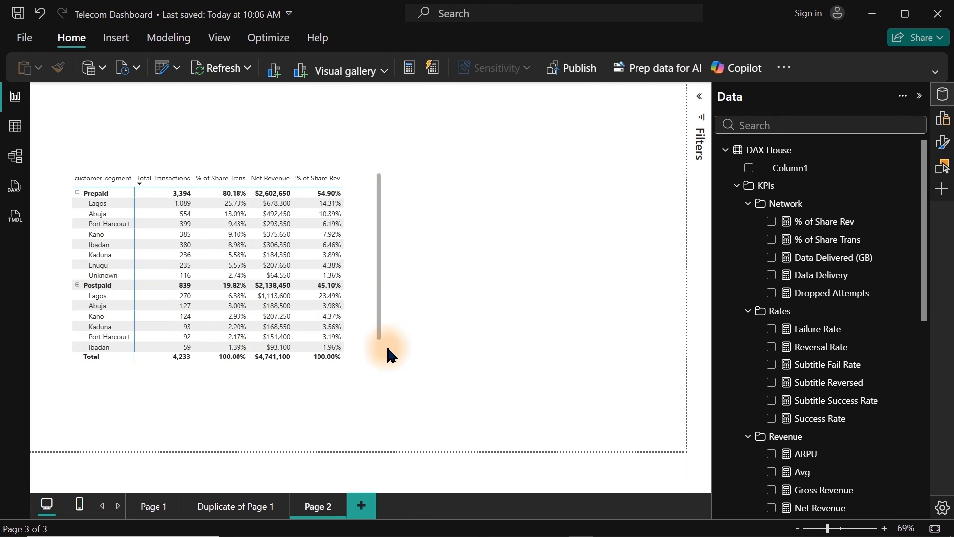
Step: Extend the matrix down to the page's lower edge and shift it closer to the page's left edge
{"action": "left_click", "coordinate": [248, 363]}
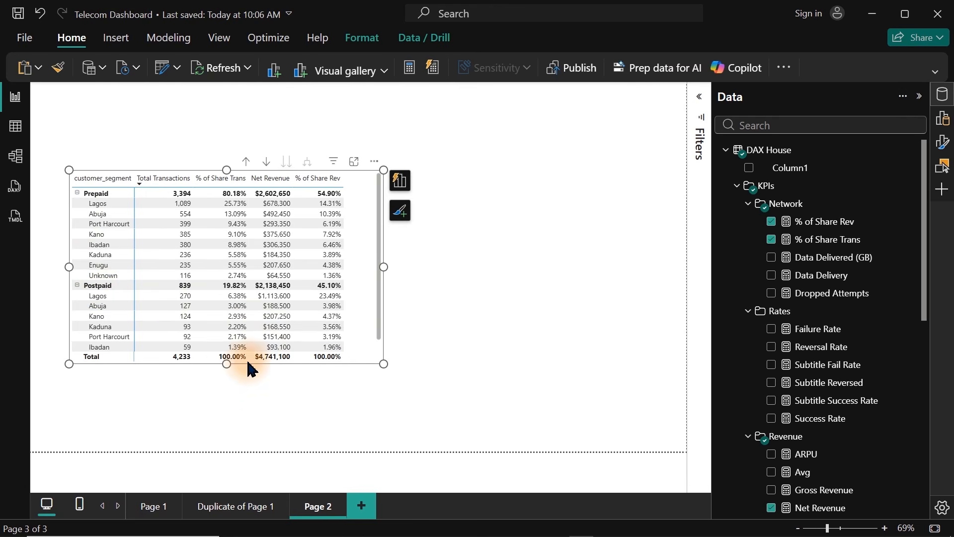
{"action": "left_click_drag", "start_coordinate": [226, 363], "coordinate": [219, 462]}
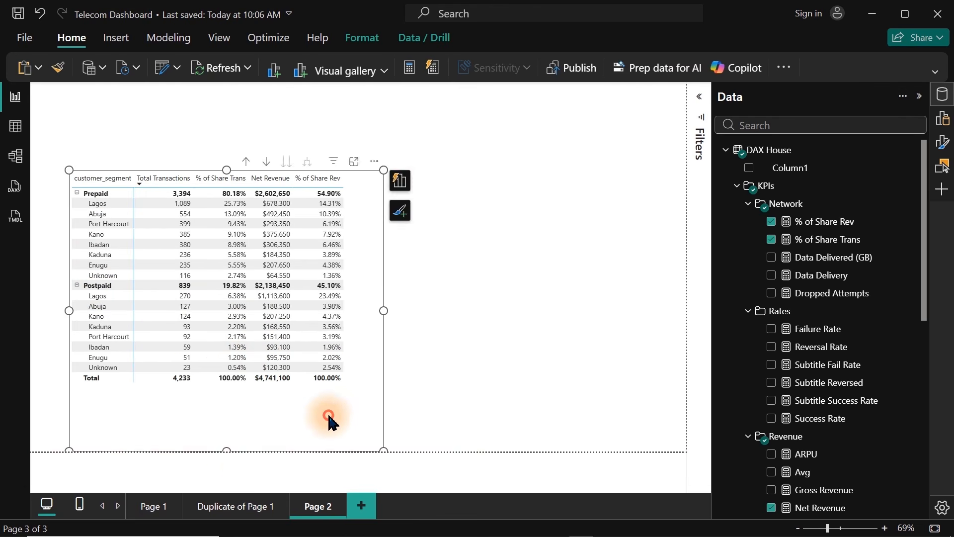
{"action": "left_click_drag", "start_coordinate": [329, 419], "coordinate": [302, 441]}
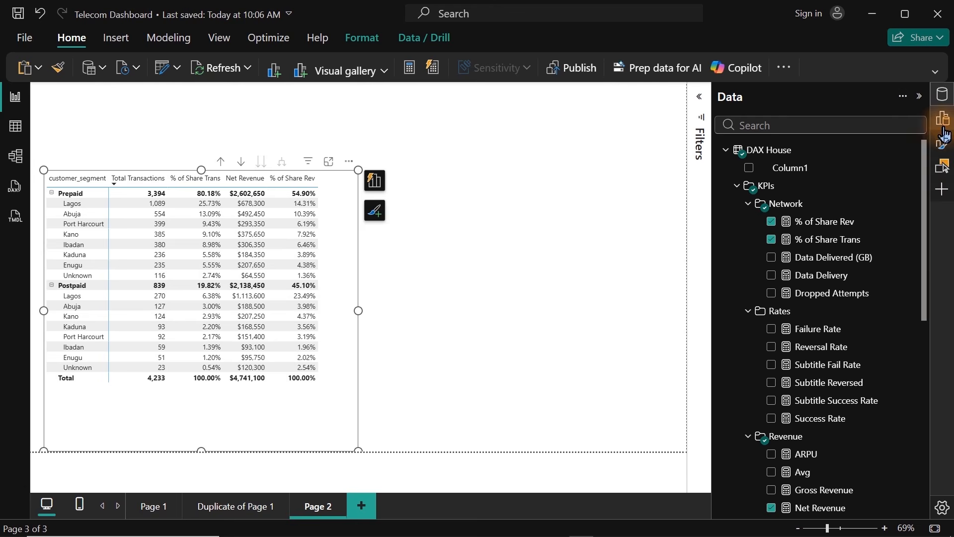
Step: Set the matrix values' font size to 14 and extend the visual slightly upward to fit all rows
{"action": "left_click", "coordinate": [941, 102]}
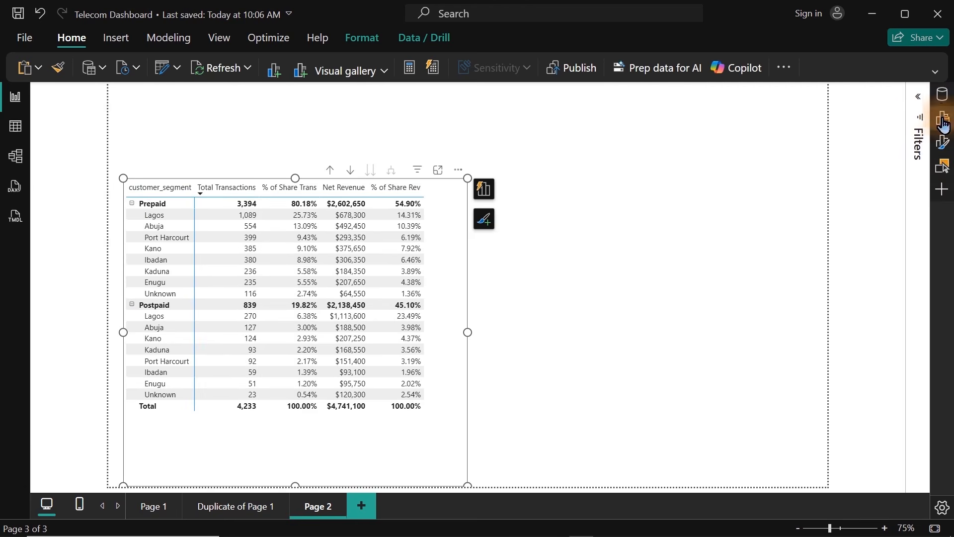
{"action": "left_click", "coordinate": [942, 142]}
{"action": "left_click", "coordinate": [826, 341]}
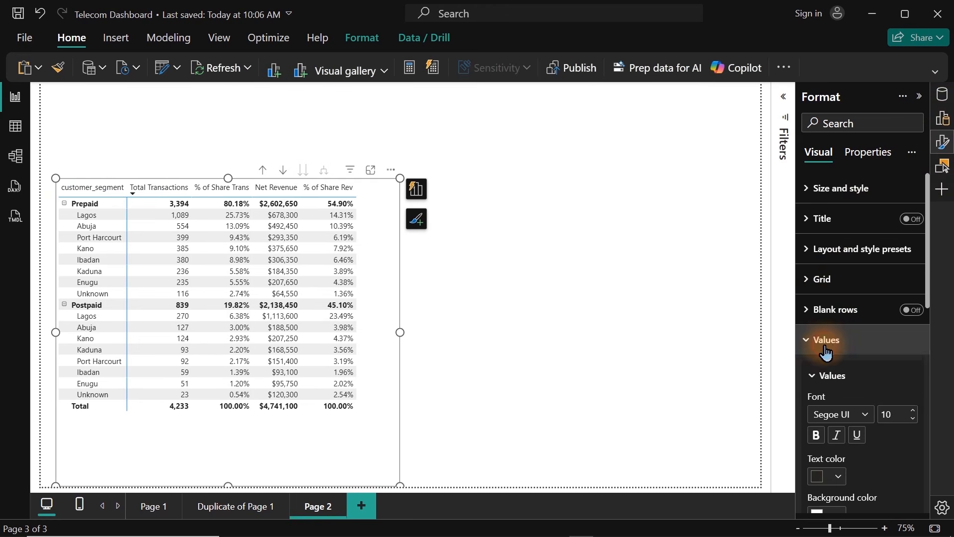
{"action": "left_click", "coordinate": [896, 412]}
{"action": "type", "text": "14"}
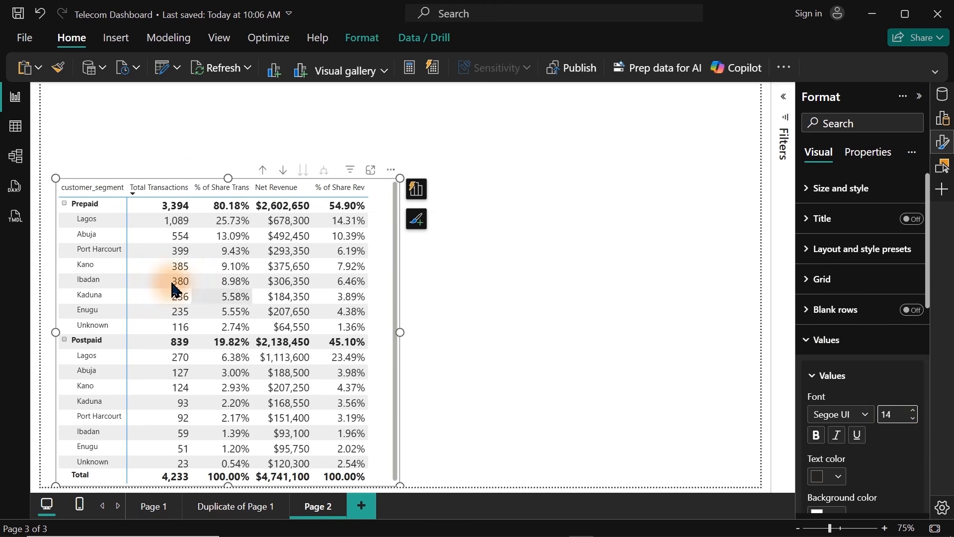
{"action": "left_click_drag", "start_coordinate": [228, 177], "coordinate": [228, 162]}
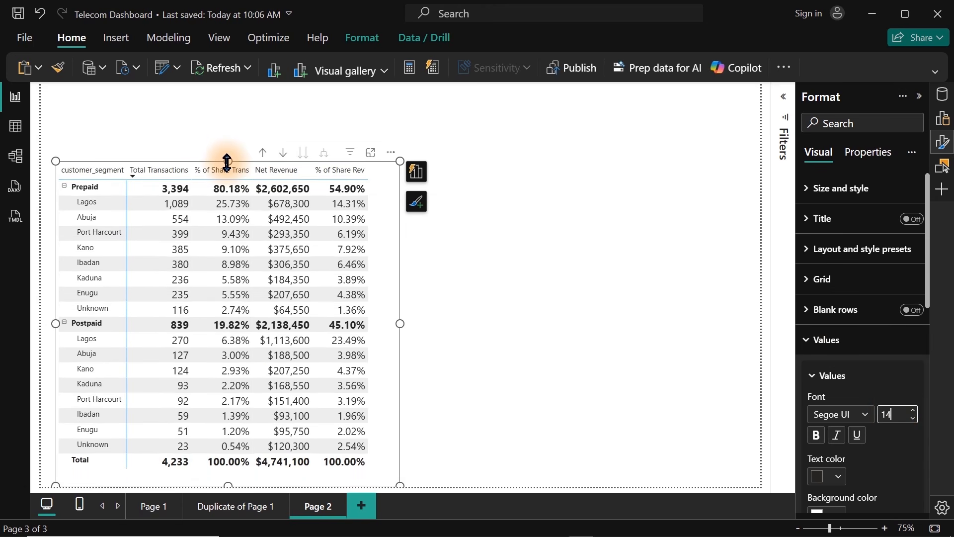
Step: Set the font size of the matrix column headers to 13
{"action": "left_click", "coordinate": [834, 347]}
{"action": "left_click", "coordinate": [837, 375]}
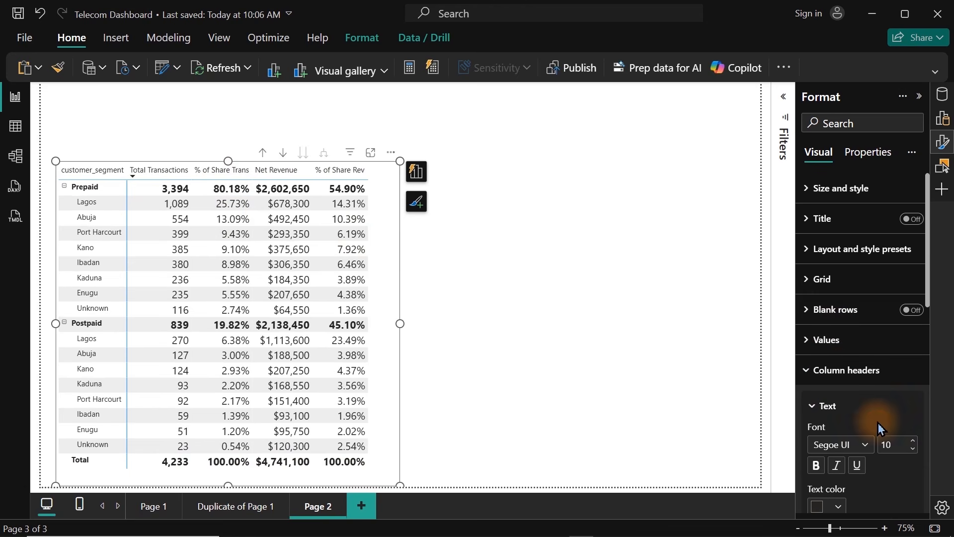
{"action": "left_click", "coordinate": [890, 444]}
{"action": "type", "text": "13"}
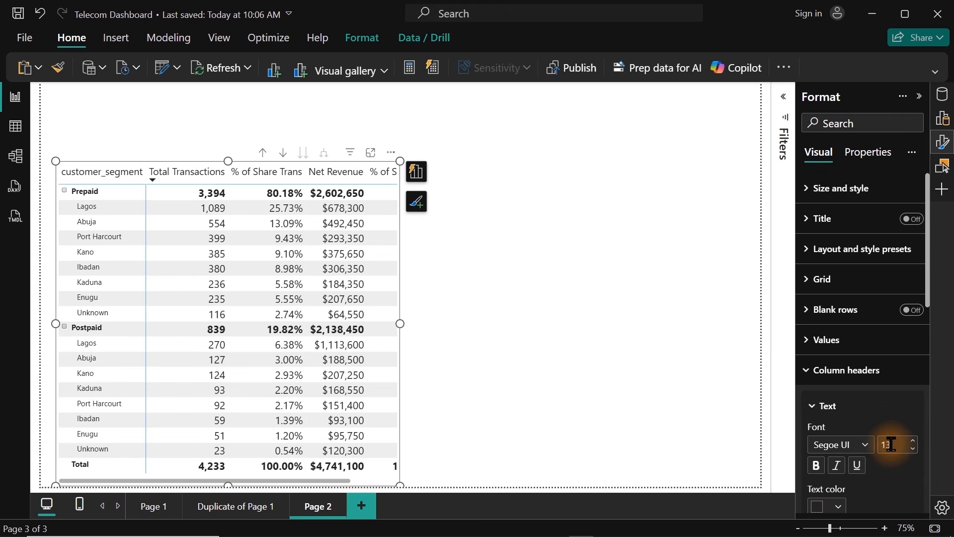
{"action": "left_click", "coordinate": [830, 379]}
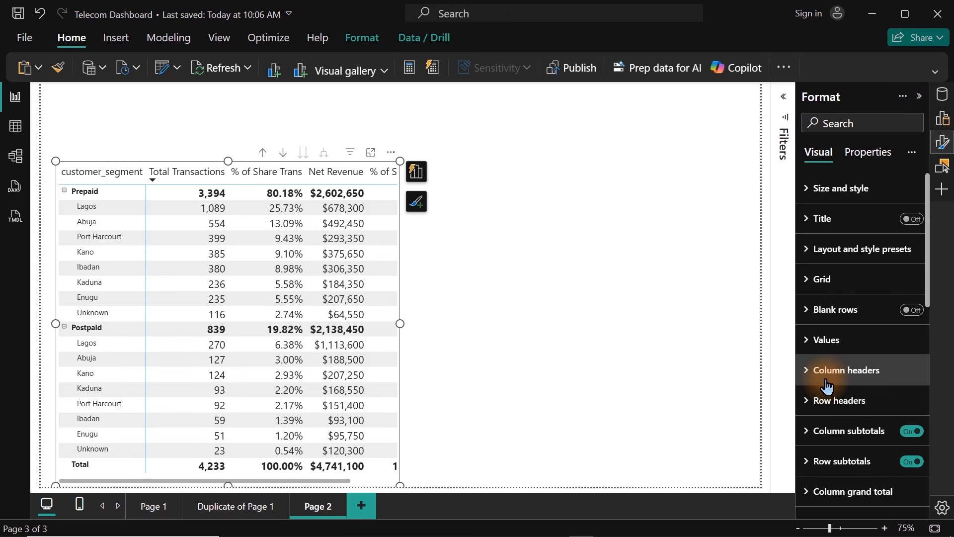
Step: Change the font of the matrix row headers to Segoe UI Bold
{"action": "left_click", "coordinate": [829, 413]}
{"action": "left_click", "coordinate": [900, 476]}
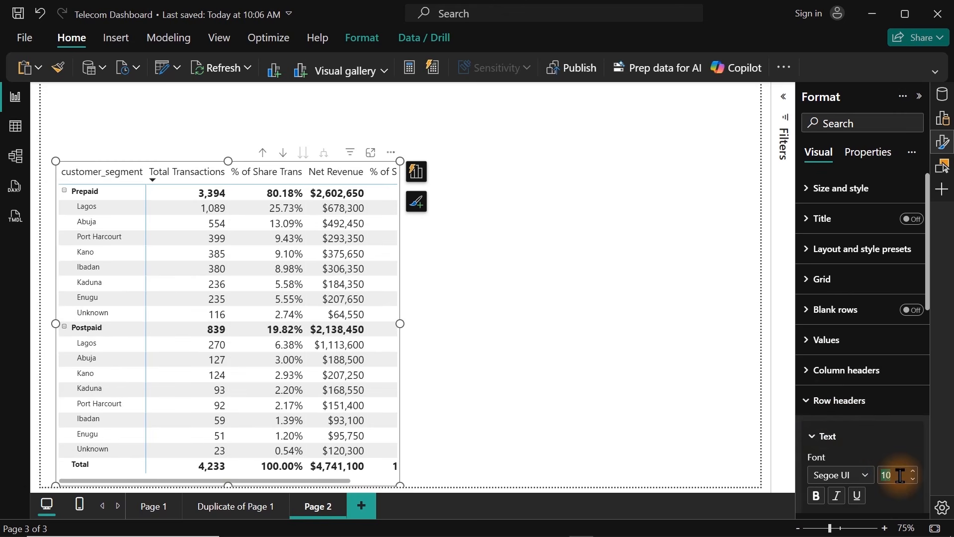
{"action": "left_click", "coordinate": [864, 475]}
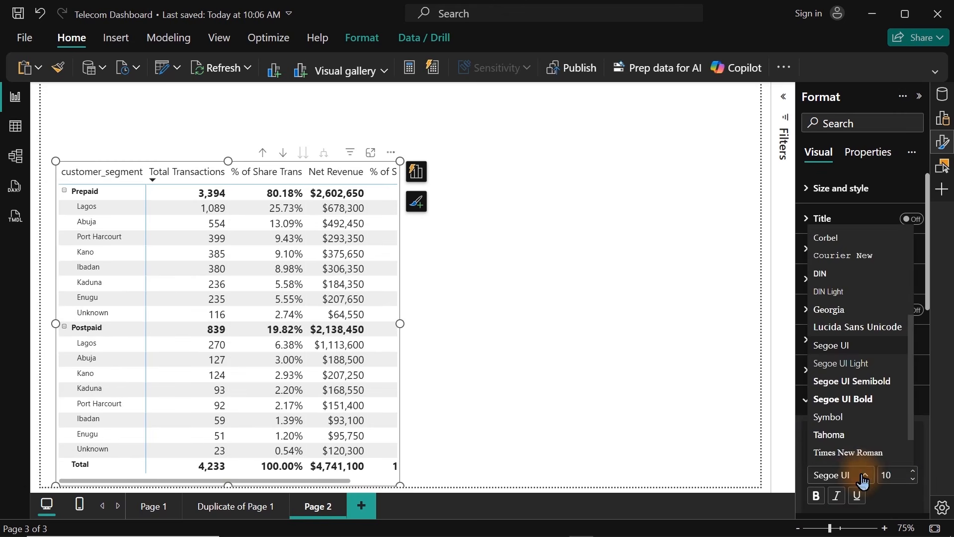
{"action": "left_click", "coordinate": [844, 400]}
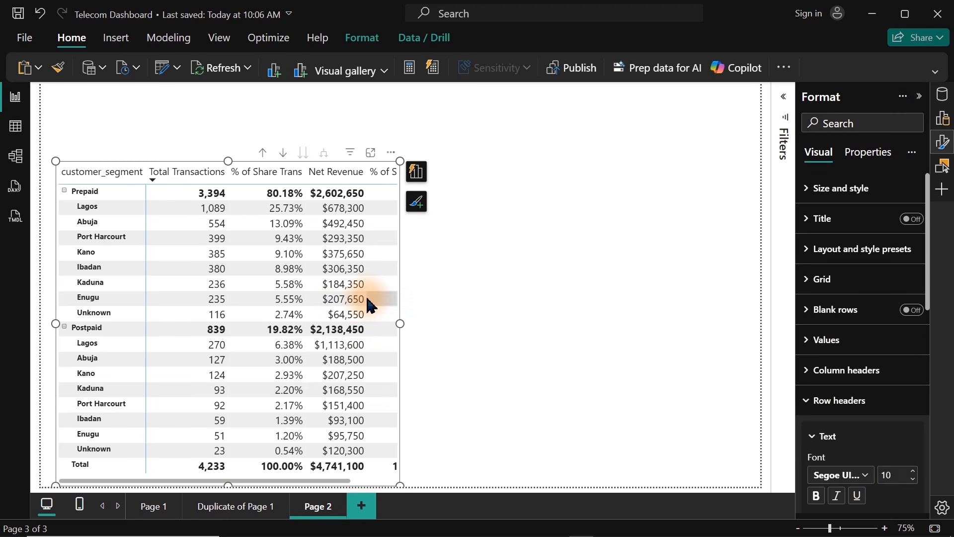
Step: Widen the matrix to fit the whole % of Share Rev column, deselect it, and save the report
{"action": "left_click_drag", "start_coordinate": [399, 324], "coordinate": [461, 335]}
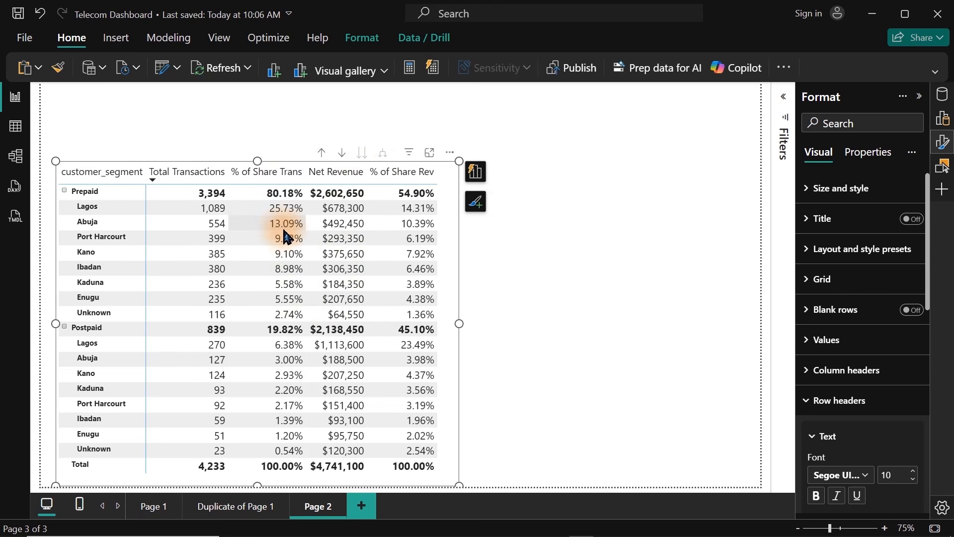
{"action": "left_click", "coordinate": [506, 272]}
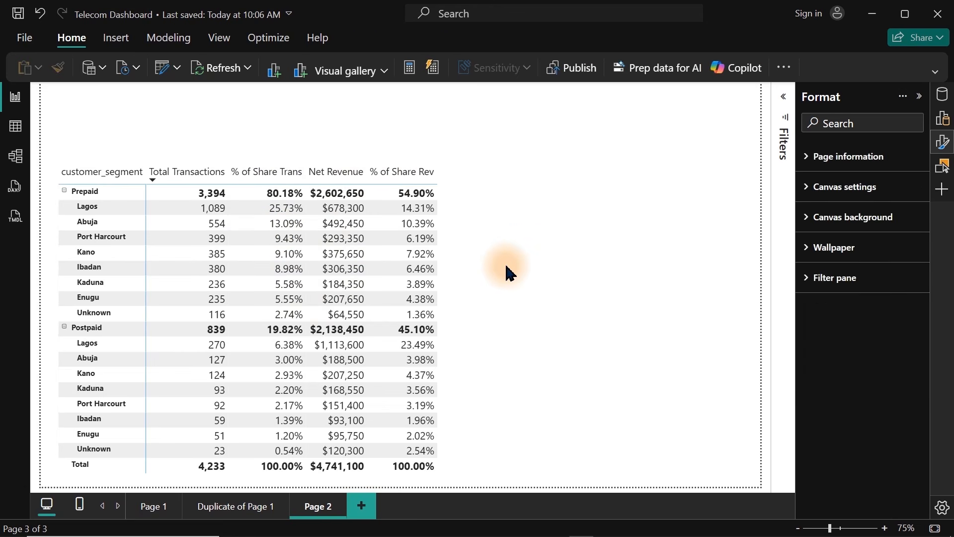
{"action": "key", "text": "ctrl+s"}
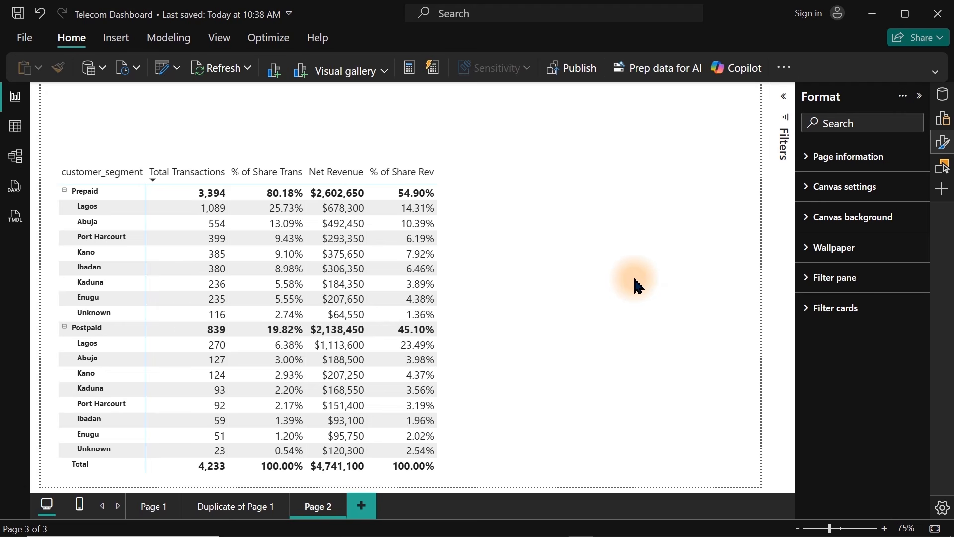
Step: Capture a screenshot of the Page 1 report canvas and paste it into the message of the Claude chat about the telecom data
{"action": "left_click", "coordinate": [146, 506]}
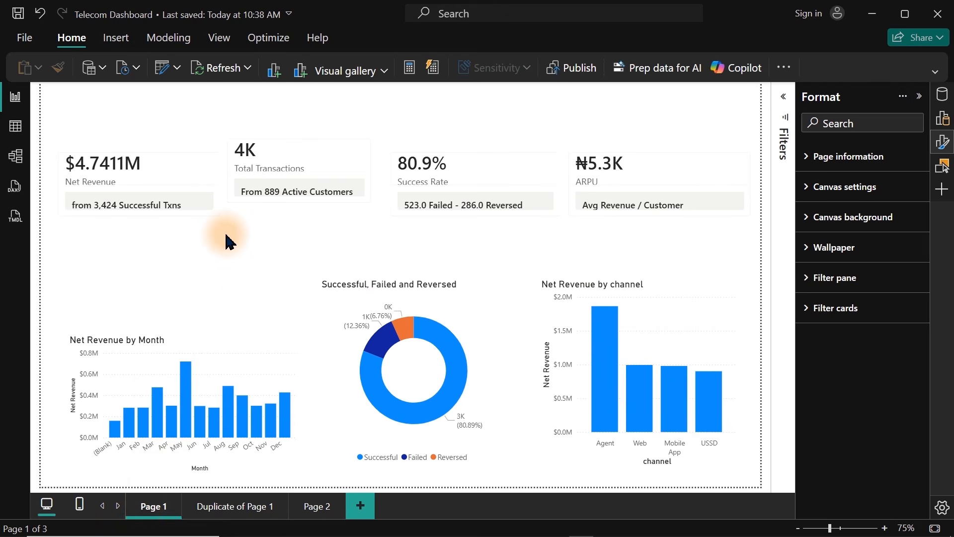
{"action": "key", "text": "super+shift+s"}
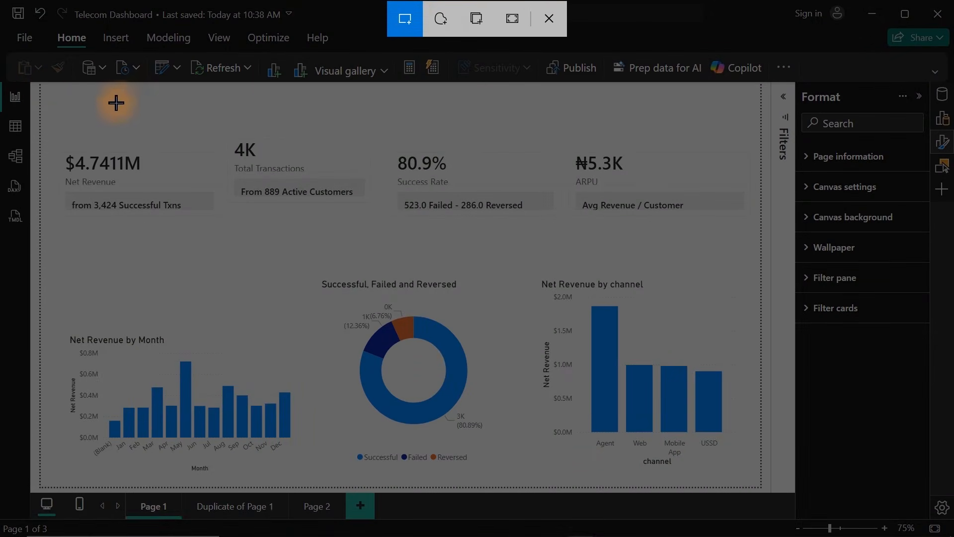
{"action": "left_click_drag", "start_coordinate": [39, 82], "coordinate": [760, 489]}
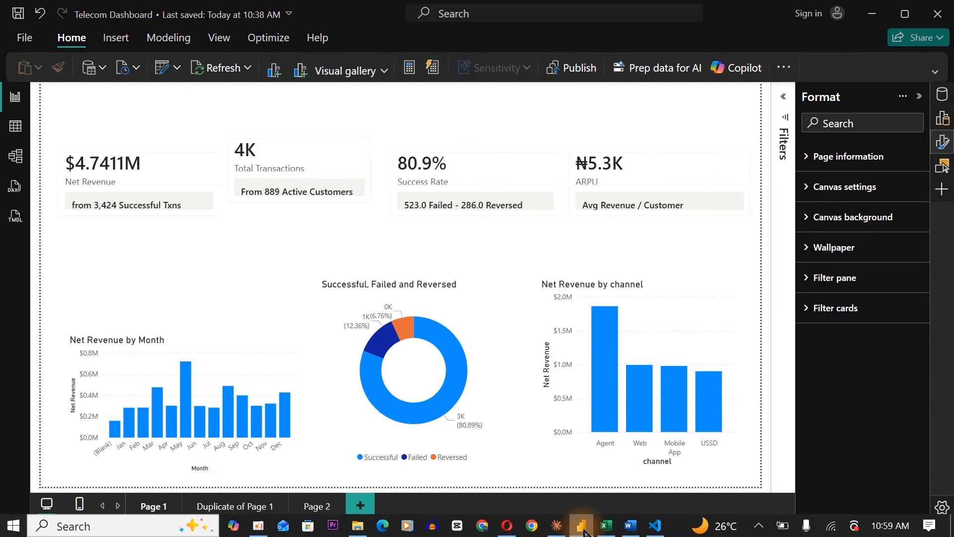
{"action": "left_click", "coordinate": [556, 525]}
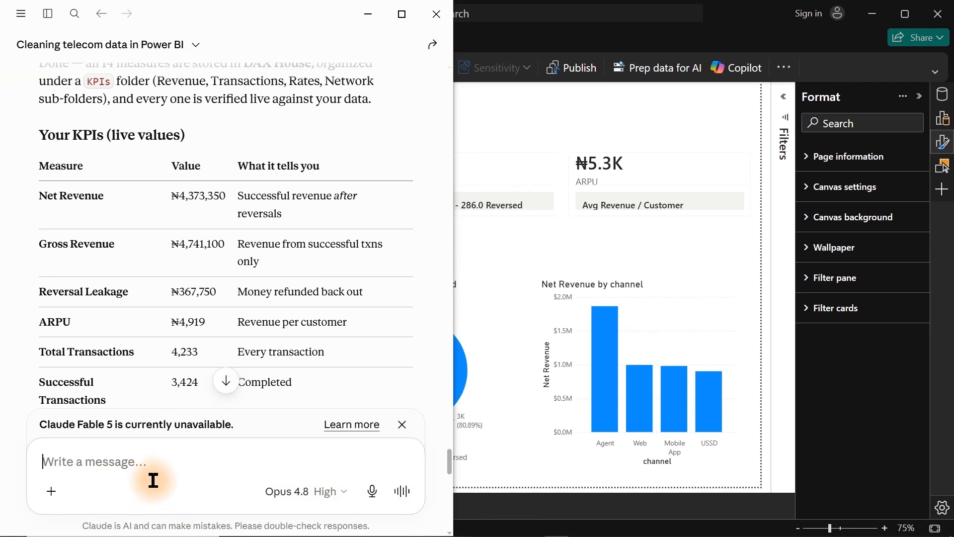
{"action": "key", "text": "ctrl+v"}
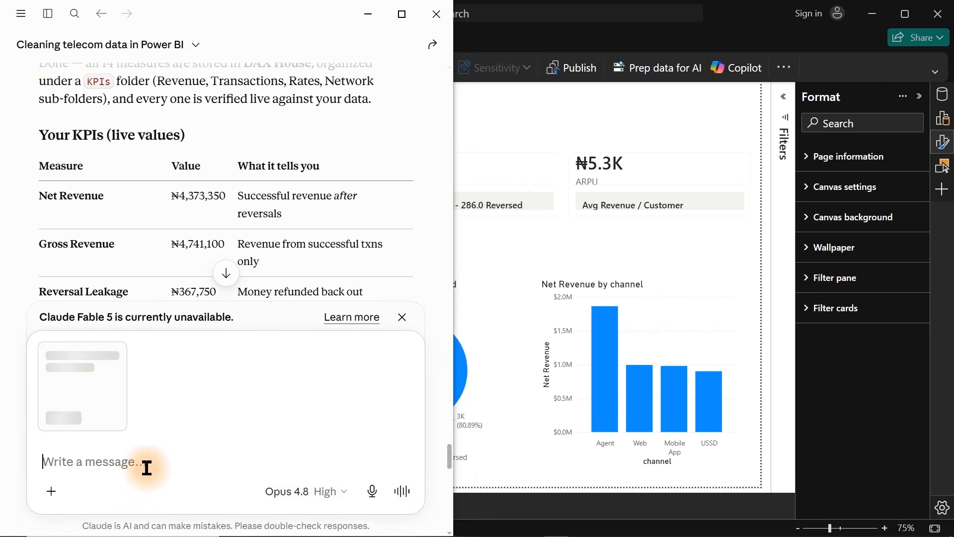
Step: Capture a screenshot of the Duplicate of Page 1 report canvas and add it to the Claude chat message
{"action": "left_click", "coordinate": [548, 503]}
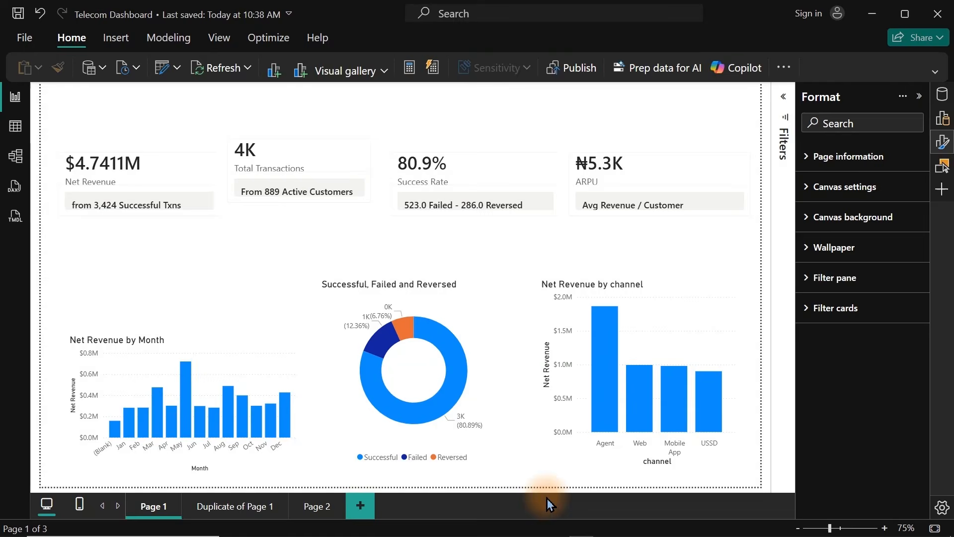
{"action": "left_click", "coordinate": [235, 506]}
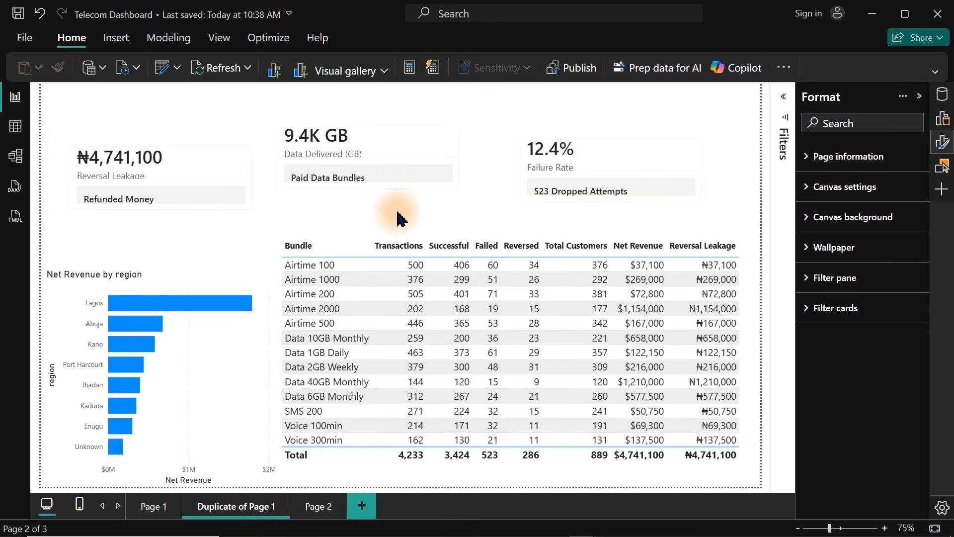
{"action": "key", "text": "super+shift+s"}
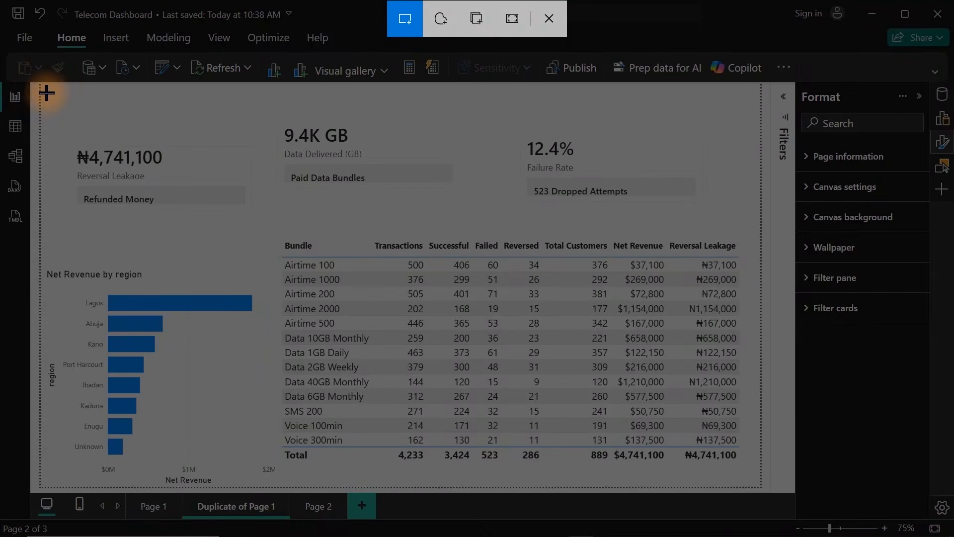
{"action": "left_click_drag", "start_coordinate": [38, 83], "coordinate": [763, 491]}
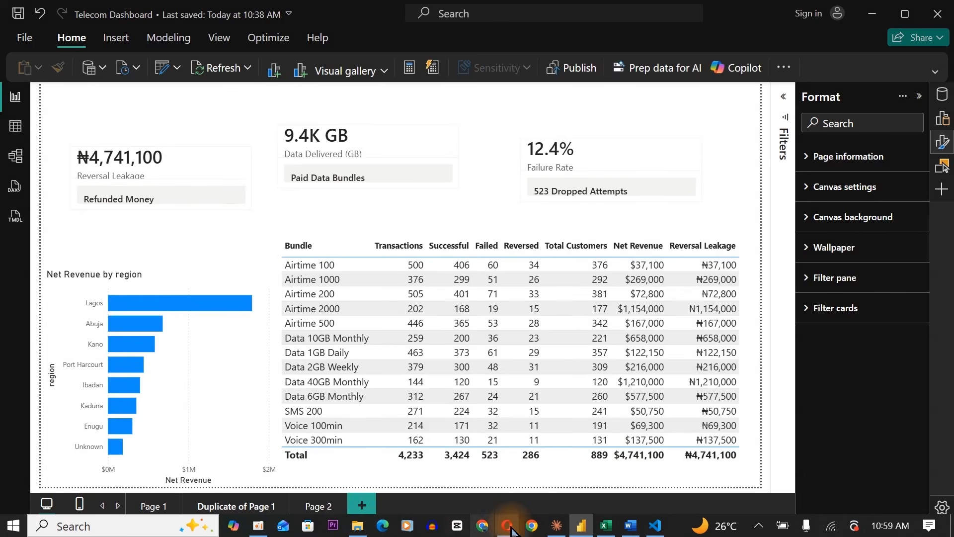
{"action": "left_click", "coordinate": [555, 528]}
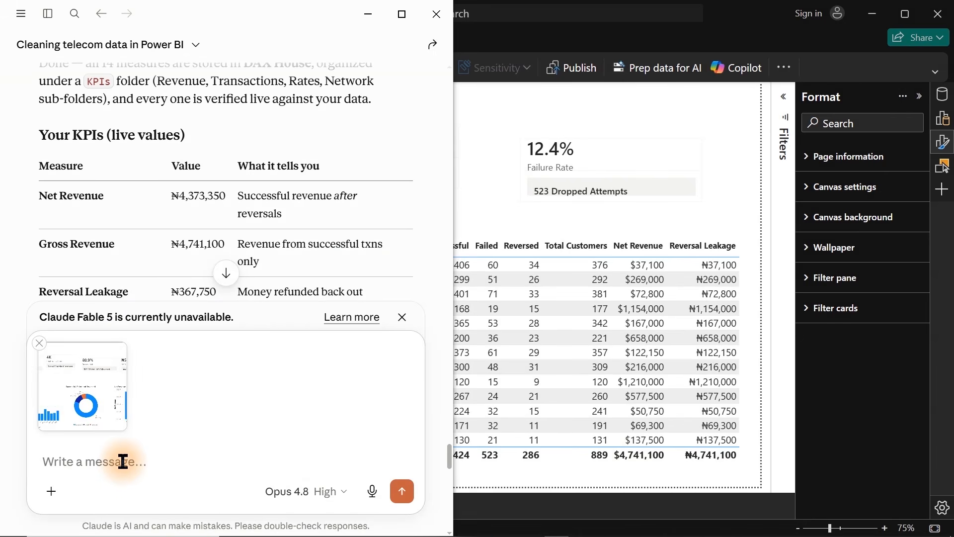
{"action": "key", "text": "ctrl+v"}
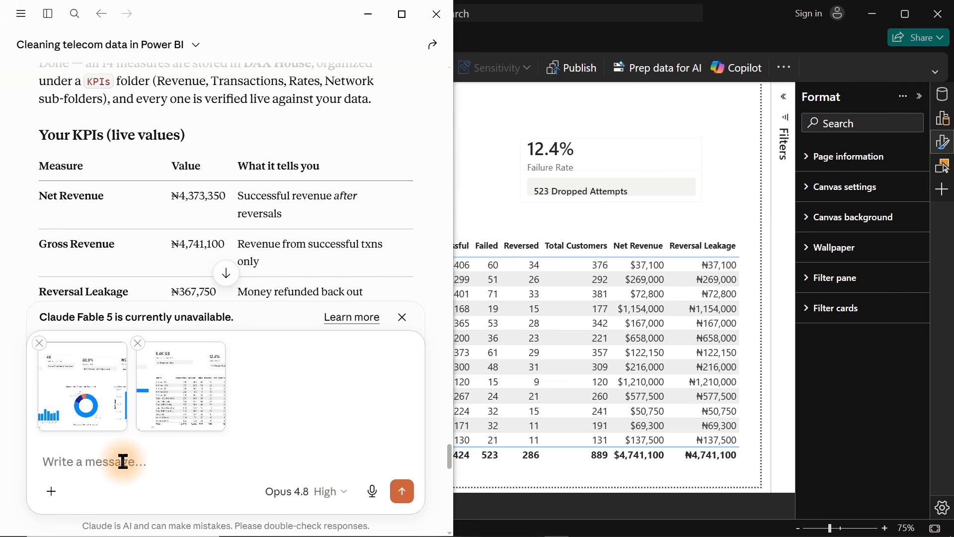
Step: Dictate and send a request to recreate the dashboard in a minimalistic style with KPI icons, well-formatted charts, complementary colors and unchanged figures
{"action": "left_click", "coordinate": [373, 492]}
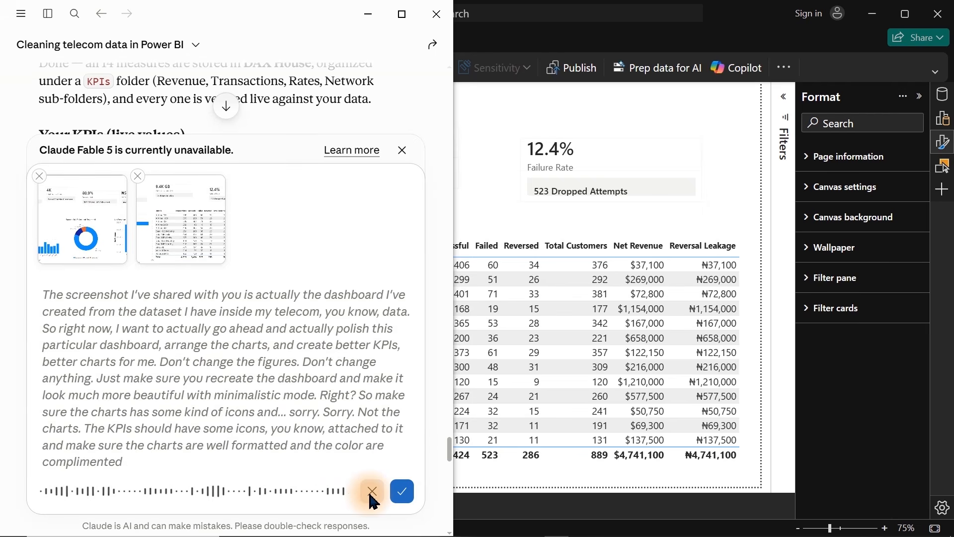
{"action": "left_click", "coordinate": [370, 494]}
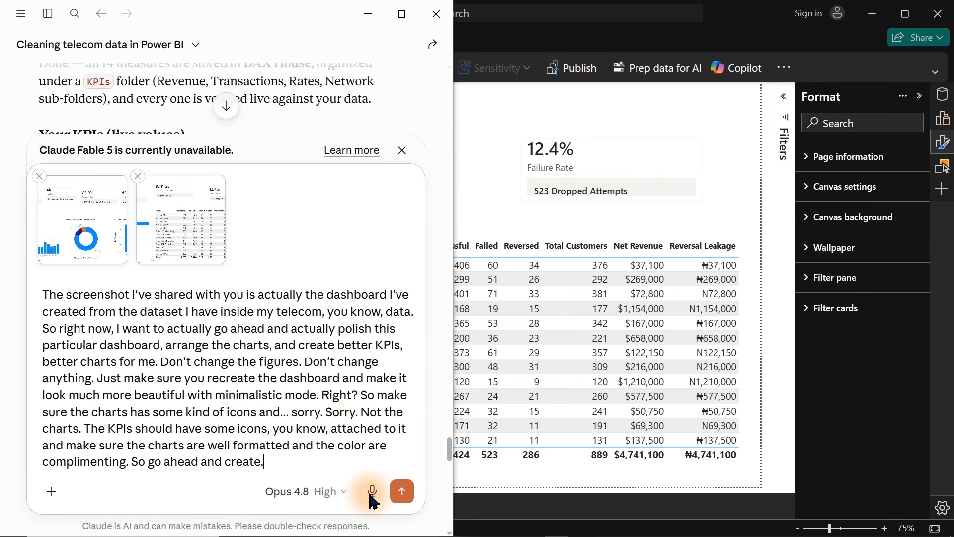
{"action": "left_click", "coordinate": [403, 500]}
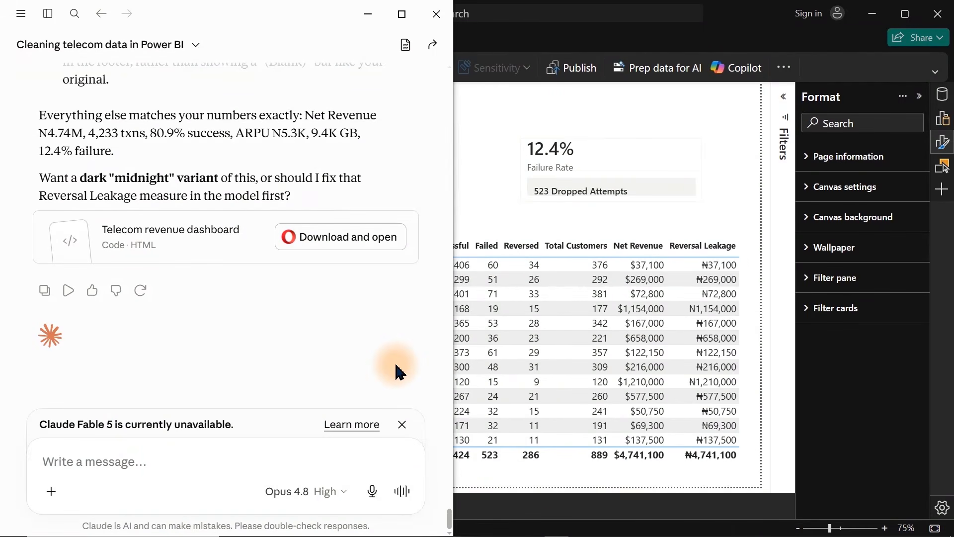
Step: Download and open Claude's Telecom revenue dashboard HTML file, examine its KPI cards and charts, and return to the chat
{"action": "left_click", "coordinate": [319, 253]}
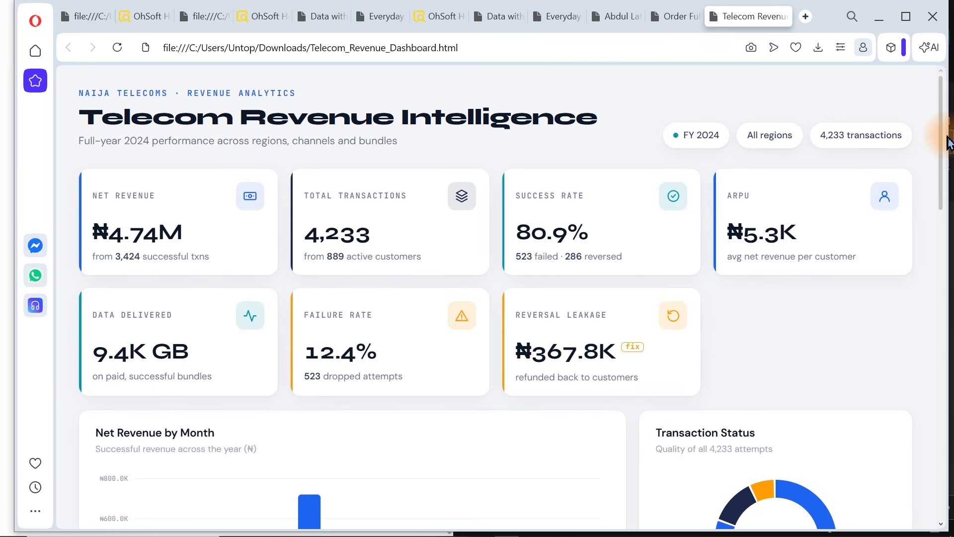
{"action": "left_click_drag", "start_coordinate": [942, 136], "coordinate": [941, 108]}
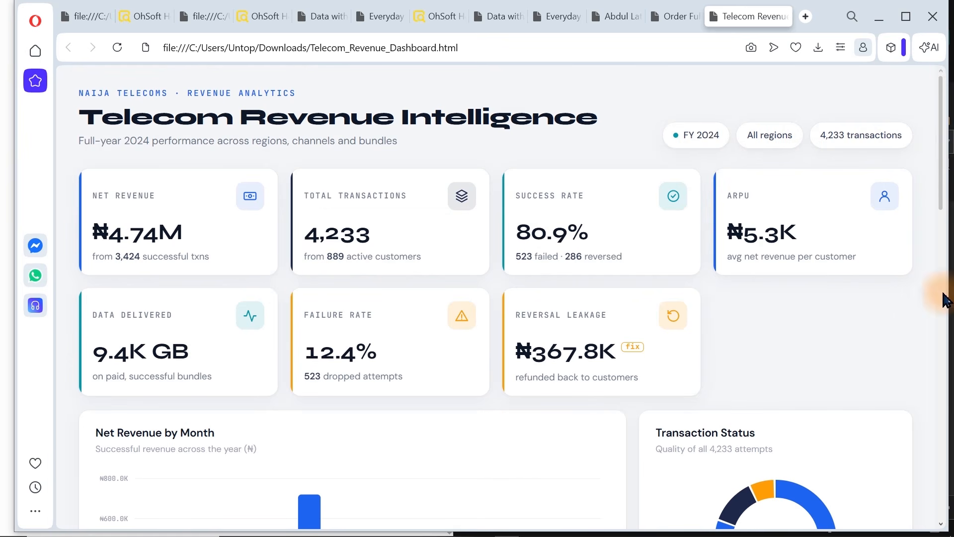
{"action": "left_click_drag", "start_coordinate": [940, 193], "coordinate": [937, 135]}
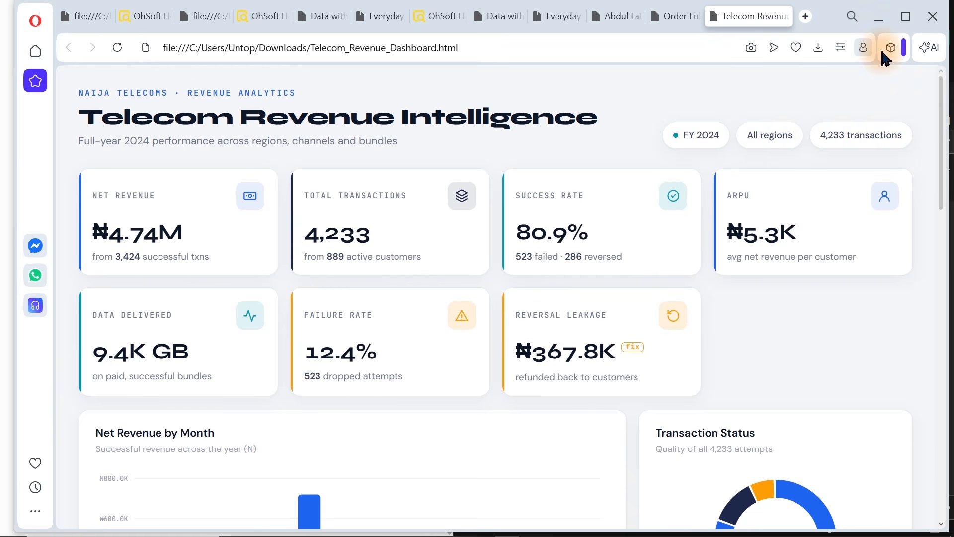
{"action": "left_click", "coordinate": [879, 18]}
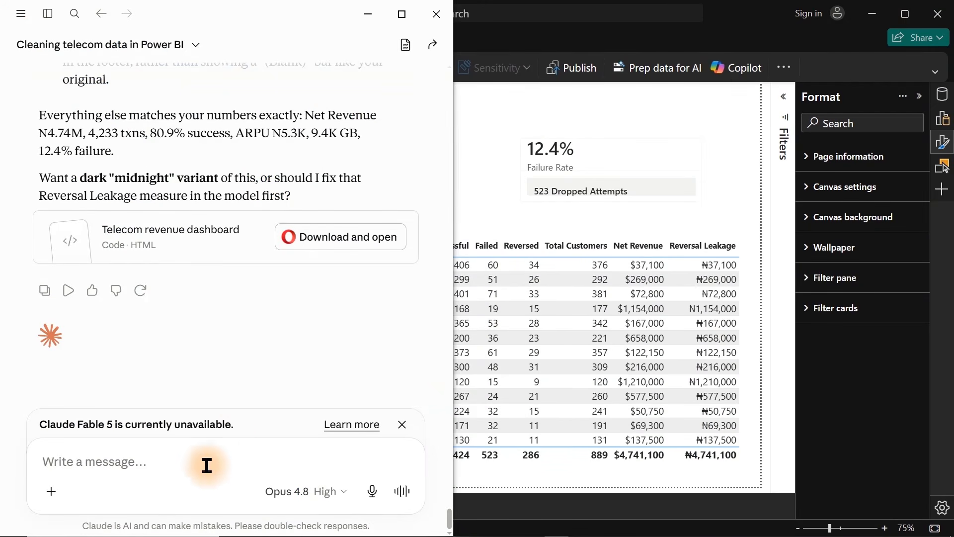
Step: Dictate and send a request for detailed dynamic insights and recommendations that respond to the Power BI filters, stored in a folder in DAX House
{"action": "left_click", "coordinate": [157, 458]}
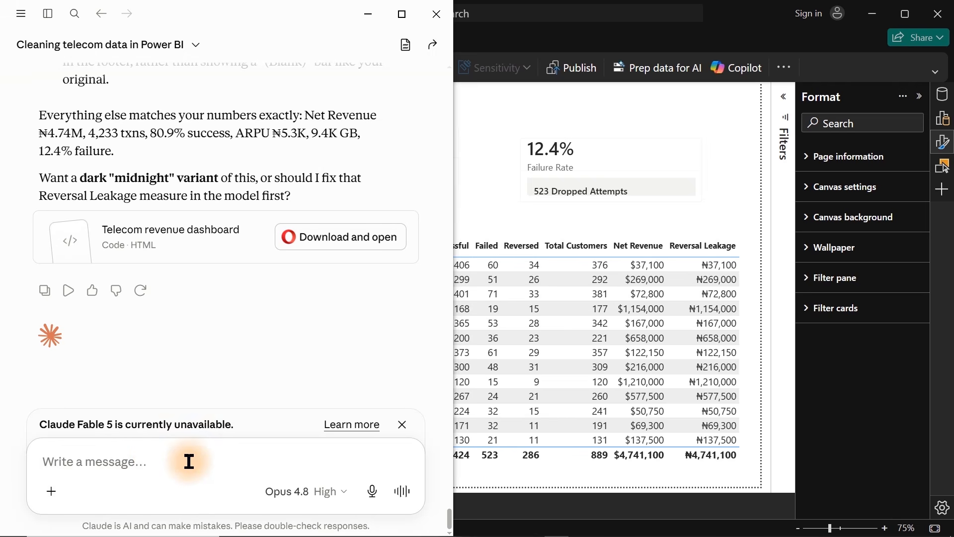
{"action": "left_click", "coordinate": [372, 491]}
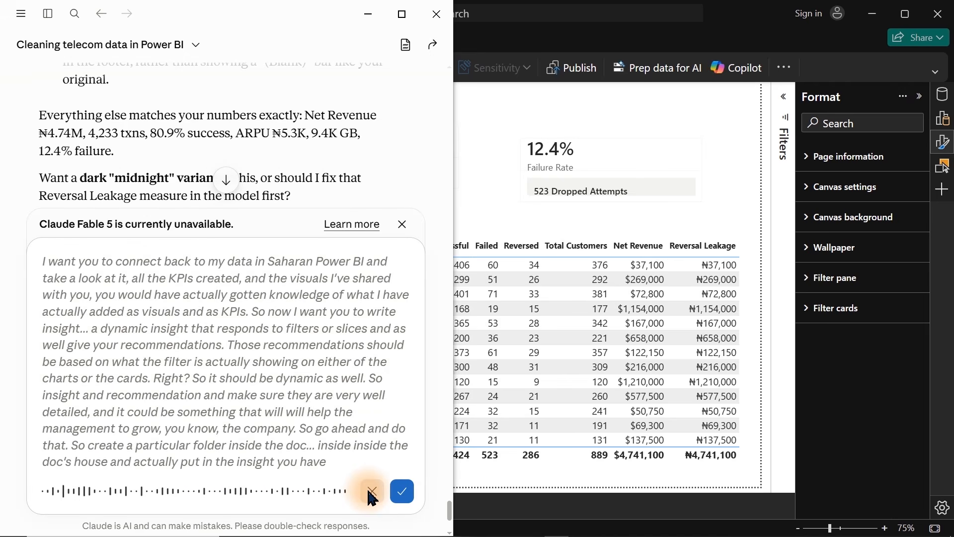
{"action": "left_click", "coordinate": [404, 494]}
{"action": "left_click", "coordinate": [407, 501]}
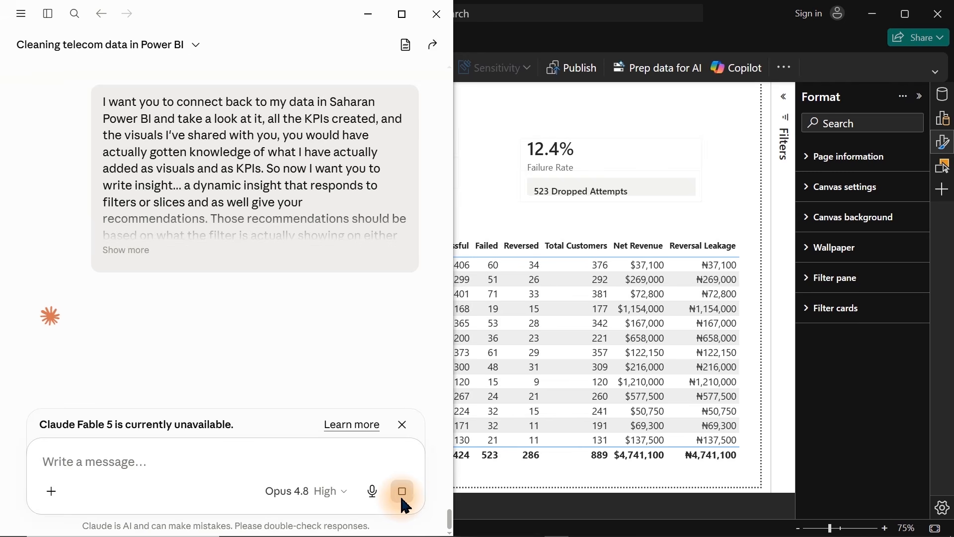
Step: Switch to Chrome and search Google for "dashboard inspiration"
{"action": "mouse_move", "coordinate": [491, 536]}
{"action": "left_click", "coordinate": [531, 530]}
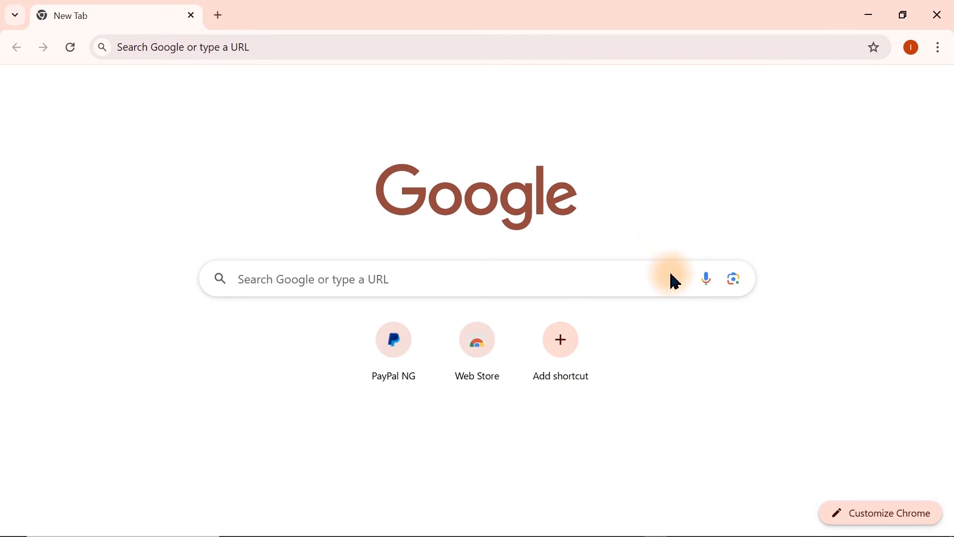
{"action": "left_click", "coordinate": [342, 43]}
{"action": "type", "text": "da"}
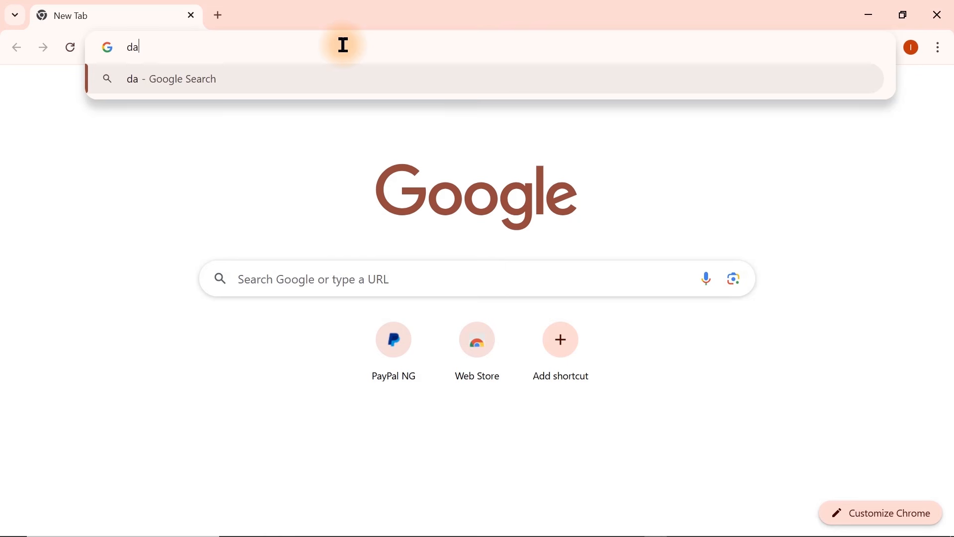
{"action": "type", "text": "shboard ins"}
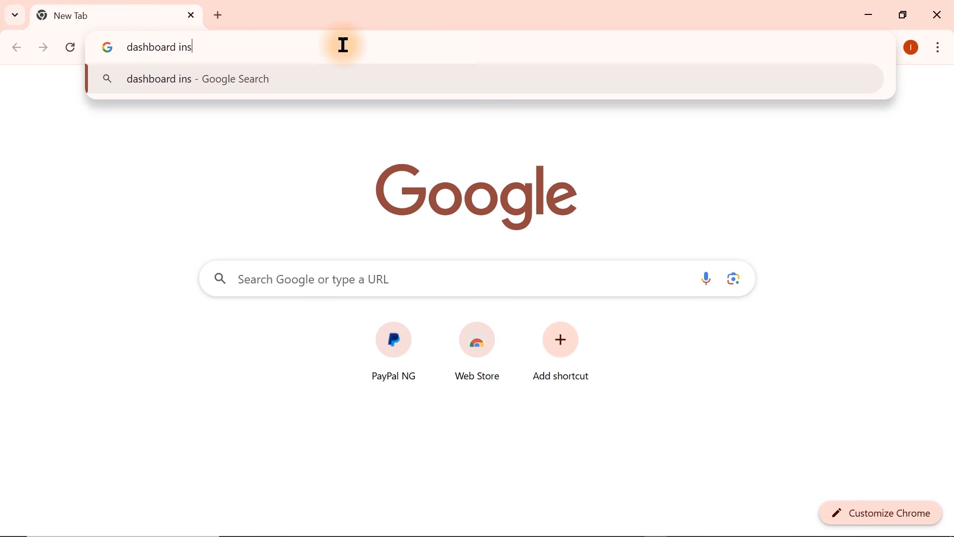
{"action": "type", "text": "piration"}
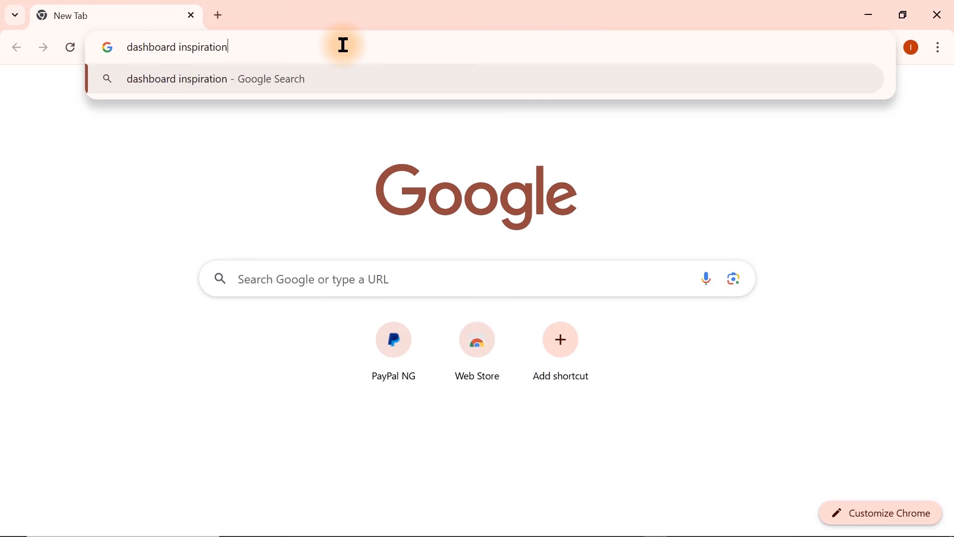
{"action": "key", "text": "Return"}
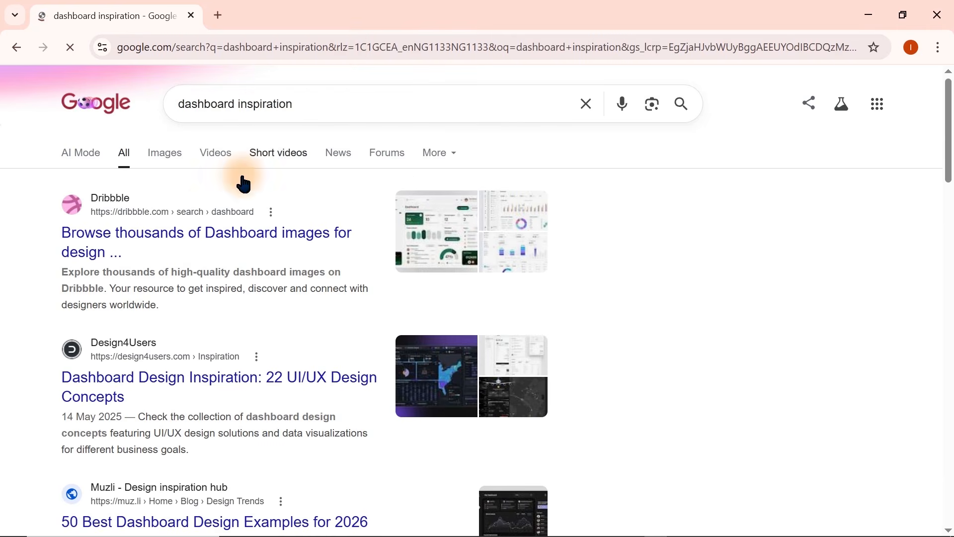
Step: Find HALO LAB's Income Tracker dashboard shot in the Dribbble dashboard results and open its image in a new tab
{"action": "left_click", "coordinate": [169, 231]}
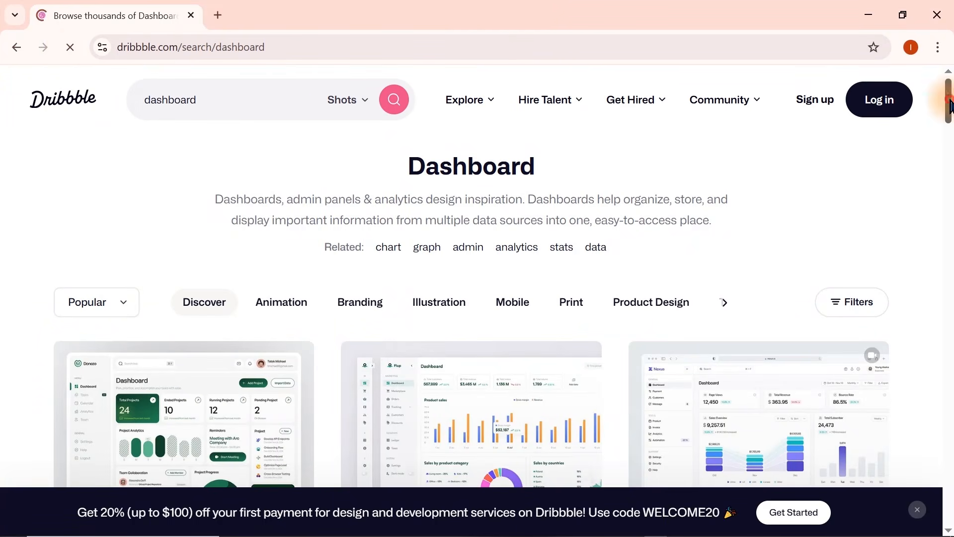
{"action": "left_click_drag", "start_coordinate": [950, 106], "coordinate": [950, 173]}
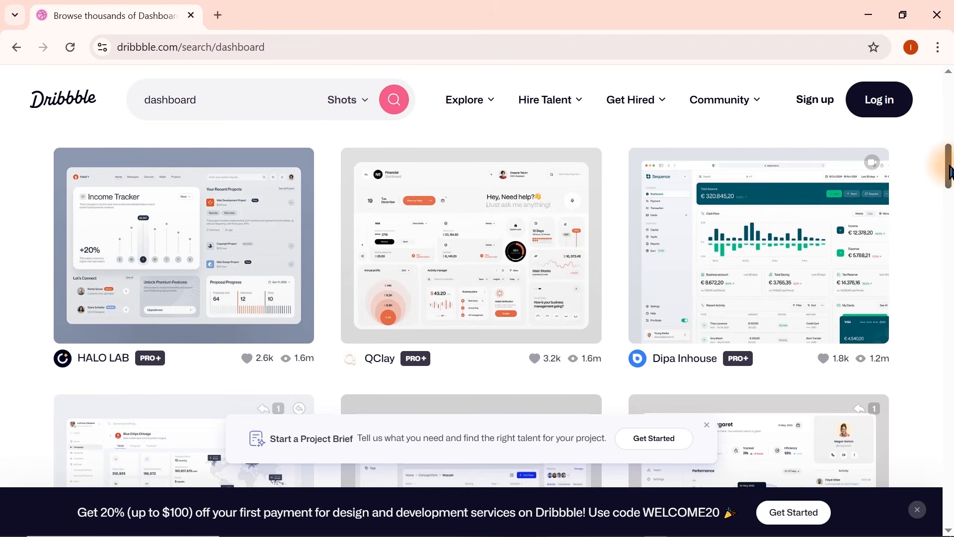
{"action": "left_click", "coordinate": [236, 247]}
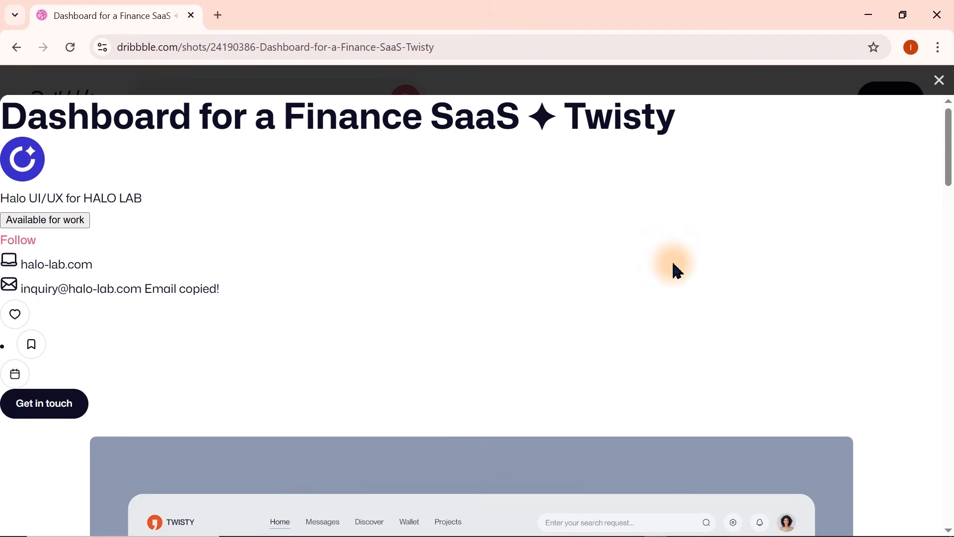
{"action": "mouse_move", "coordinate": [947, 149]}
{"action": "left_mouse_down"}
{"action": "mouse_move", "coordinate": [946, 234]}
{"action": "mouse_move", "coordinate": [949, 162]}
{"action": "left_mouse_up"}
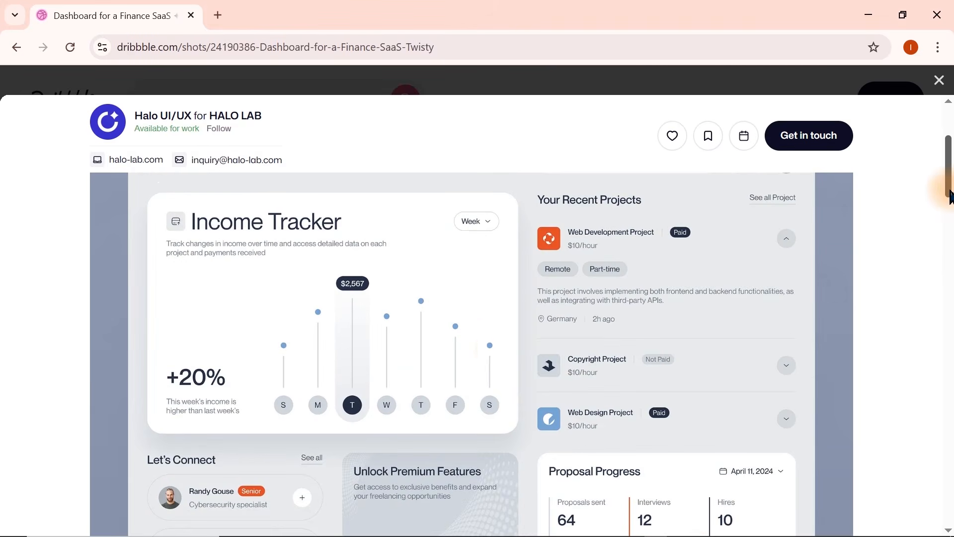
{"action": "left_click", "coordinate": [501, 354]}
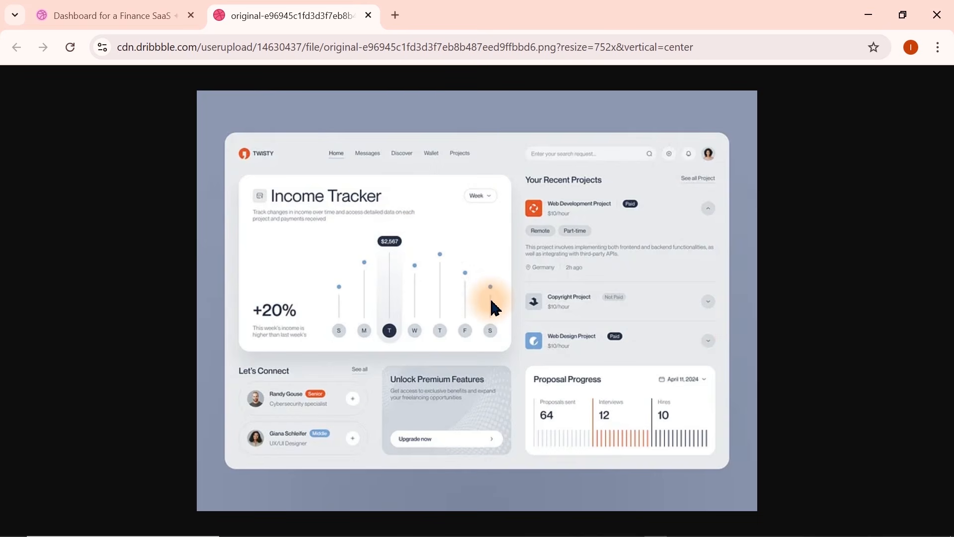
Step: Capture a screenshot of the Income Tracker dashboard image and paste it onto the slide of a new blank PowerPoint presentation
{"action": "key", "text": "super+shift+s"}
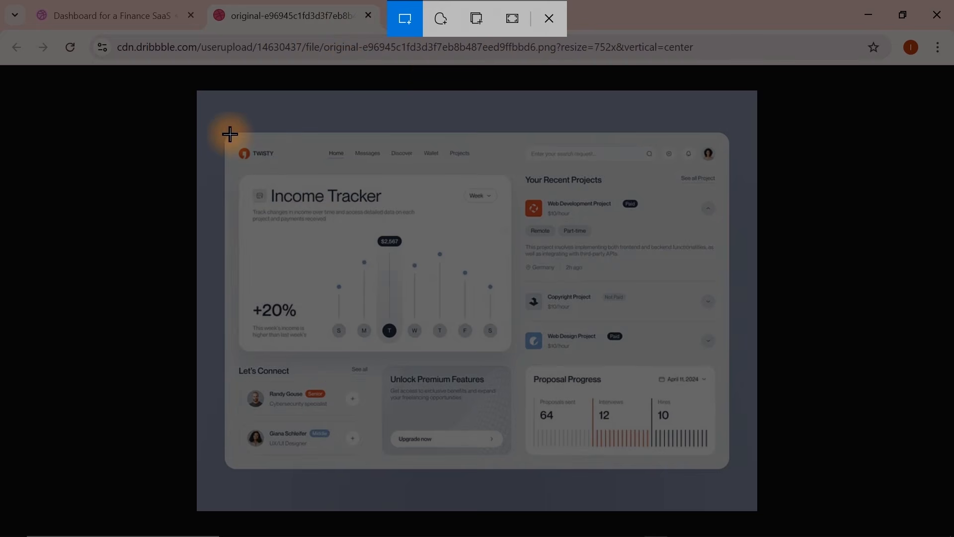
{"action": "left_click_drag", "start_coordinate": [222, 127], "coordinate": [738, 473]}
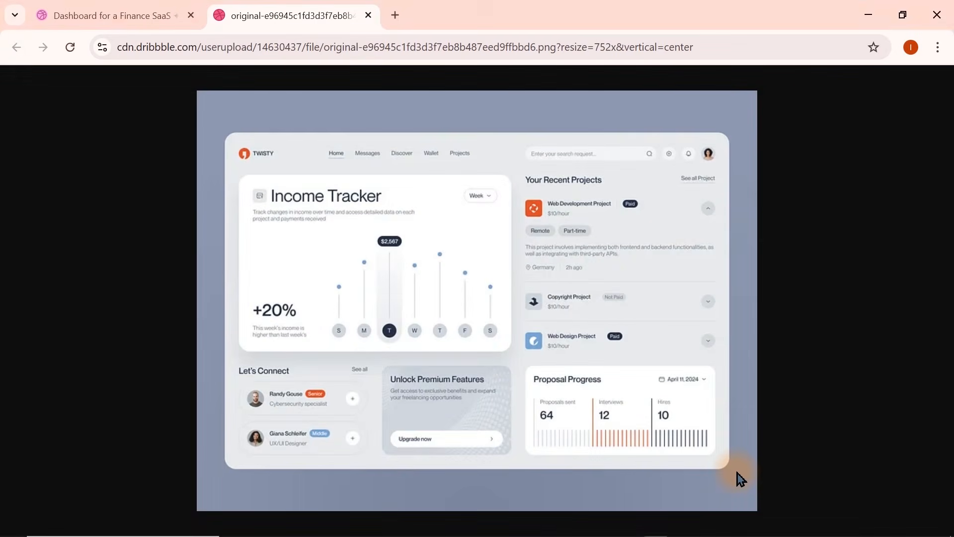
{"action": "key", "text": "super"}
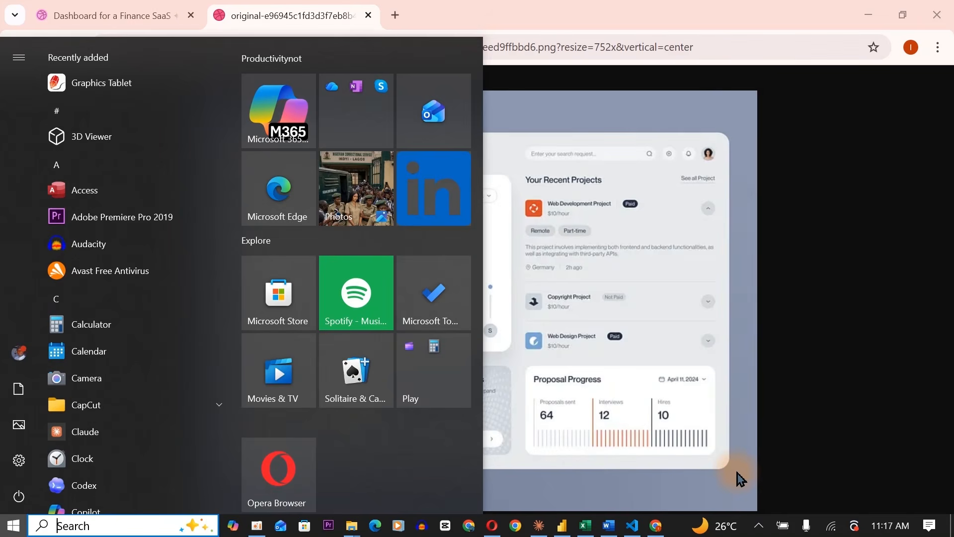
{"action": "type", "text": "n"}
{"action": "key", "text": "BackSpace"}
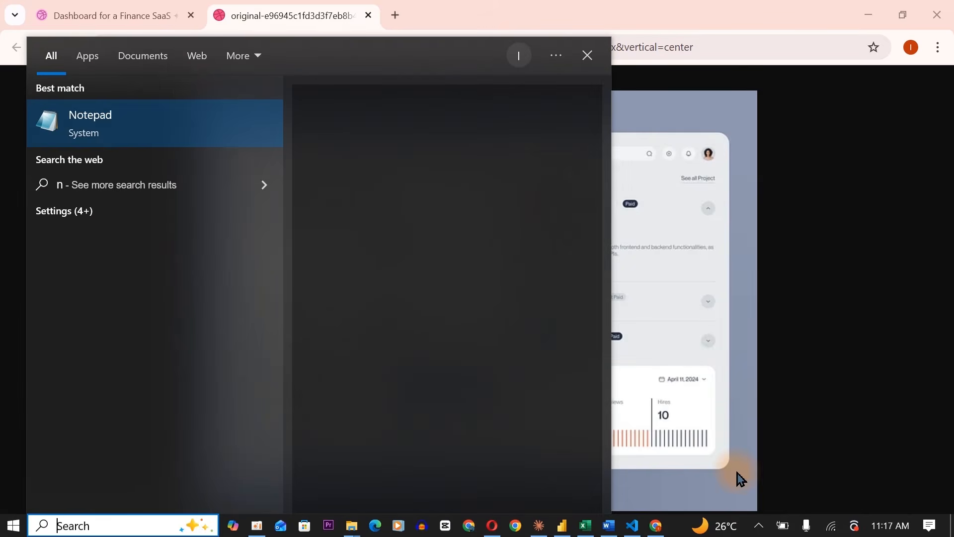
{"action": "type", "text": "power"}
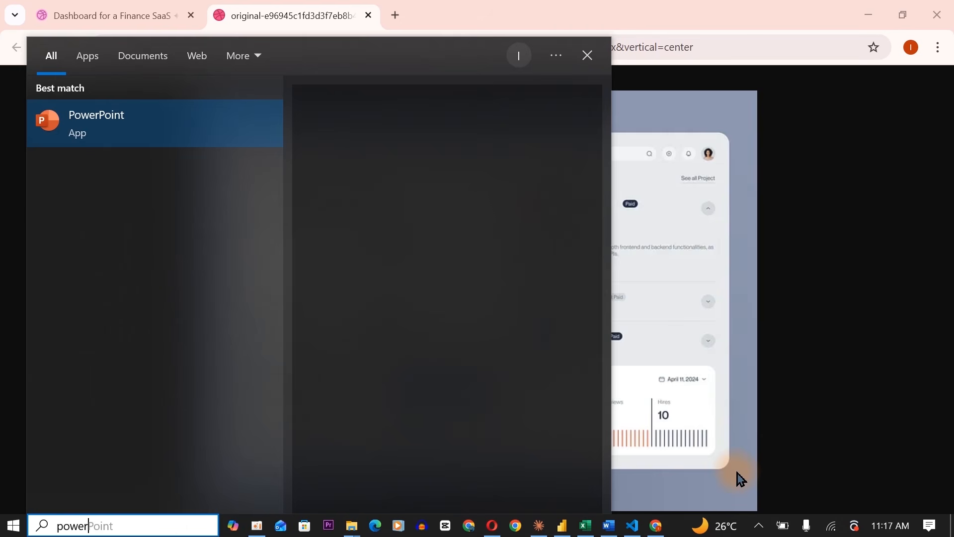
{"action": "left_click", "coordinate": [193, 128]}
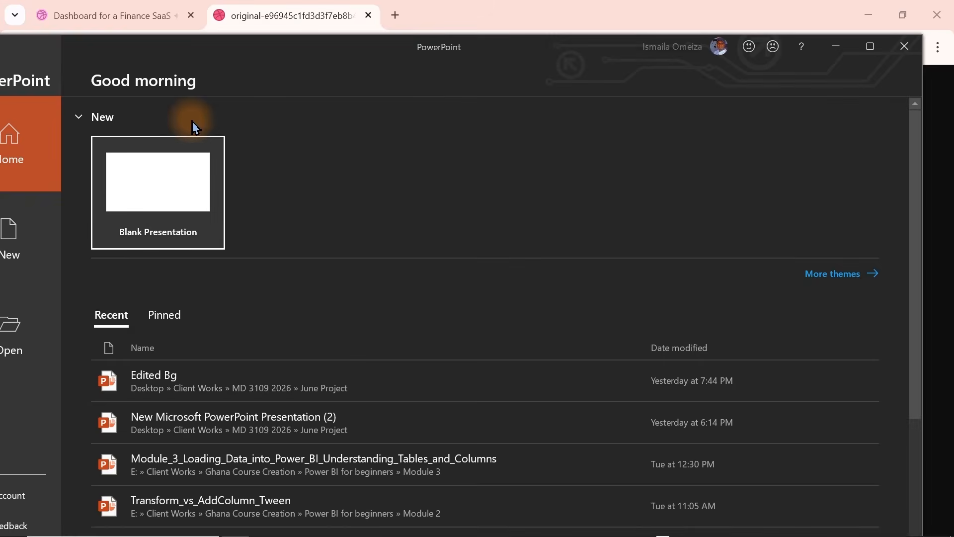
{"action": "left_click", "coordinate": [163, 203]}
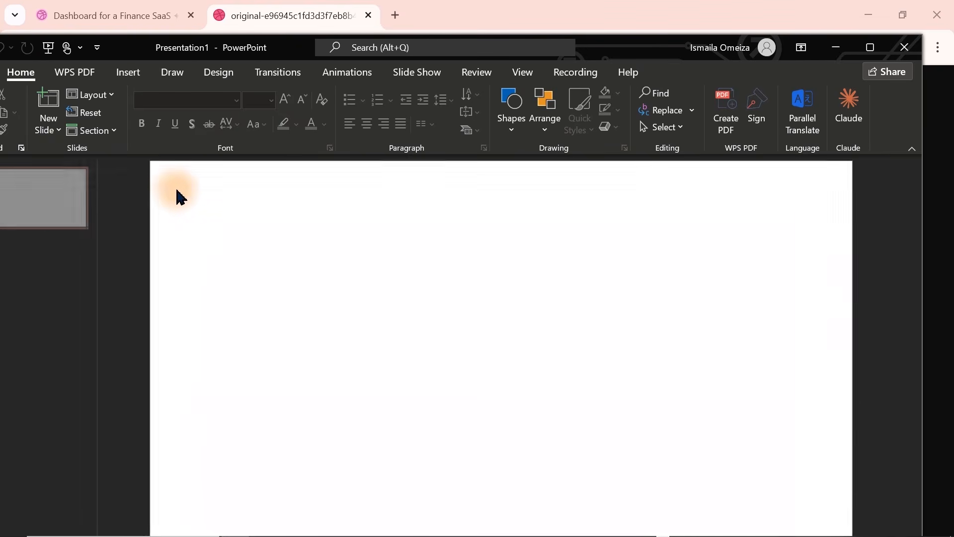
{"action": "key", "text": "ctrl+v"}
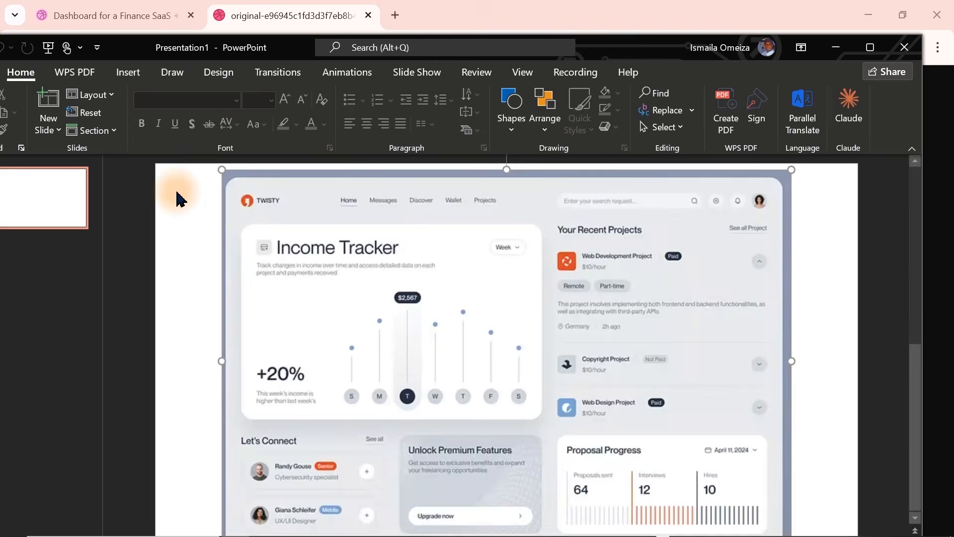
{"action": "left_click", "coordinate": [73, 210]}
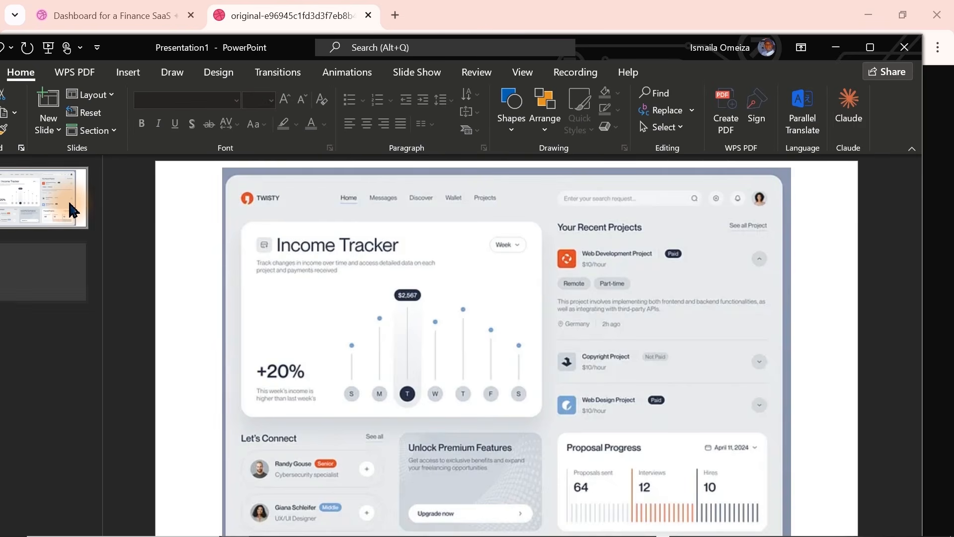
Step: Duplicate the slide with the dashboard picture and shrink the picture on the first slide to about 4.79 by 7.14 inches
{"action": "key", "text": "ctrl+d"}
{"action": "left_click", "coordinate": [67, 210]}
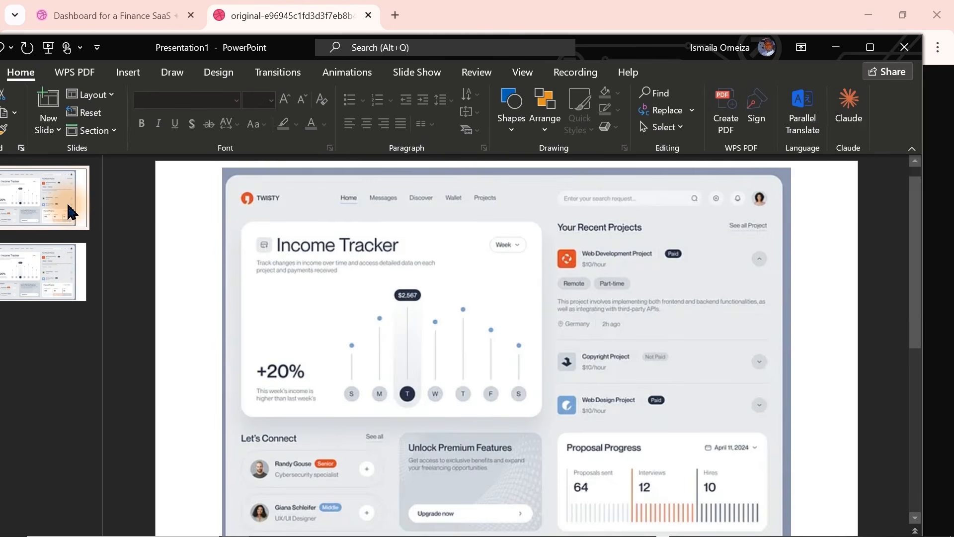
{"action": "left_click", "coordinate": [368, 284]}
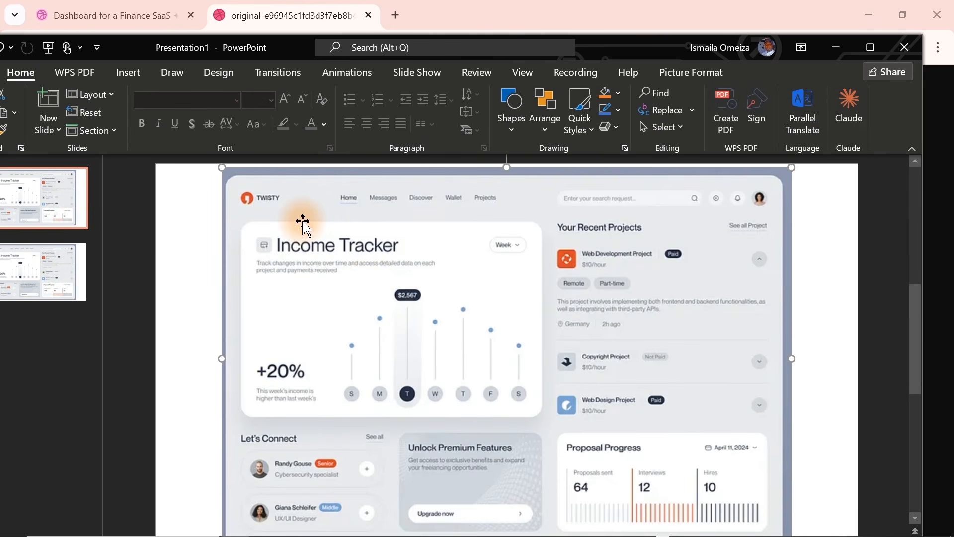
{"action": "key", "text": "Delete"}
{"action": "left_click_drag", "start_coordinate": [202, 187], "coordinate": [865, 525]}
{"action": "key", "text": "Delete"}
{"action": "key", "text": "ctrl+v"}
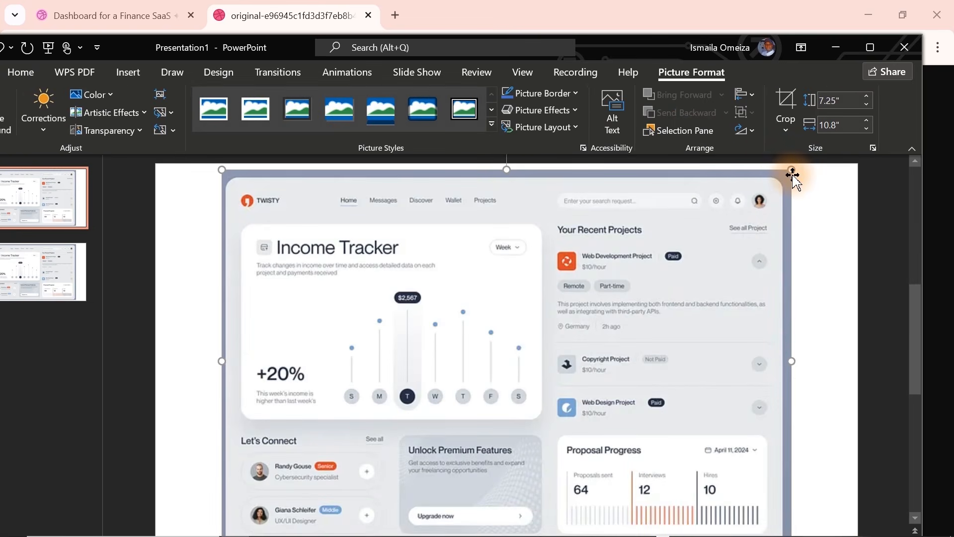
{"action": "left_click_drag", "start_coordinate": [789, 172], "coordinate": [631, 286]}
{"action": "left_click", "coordinate": [631, 270]}
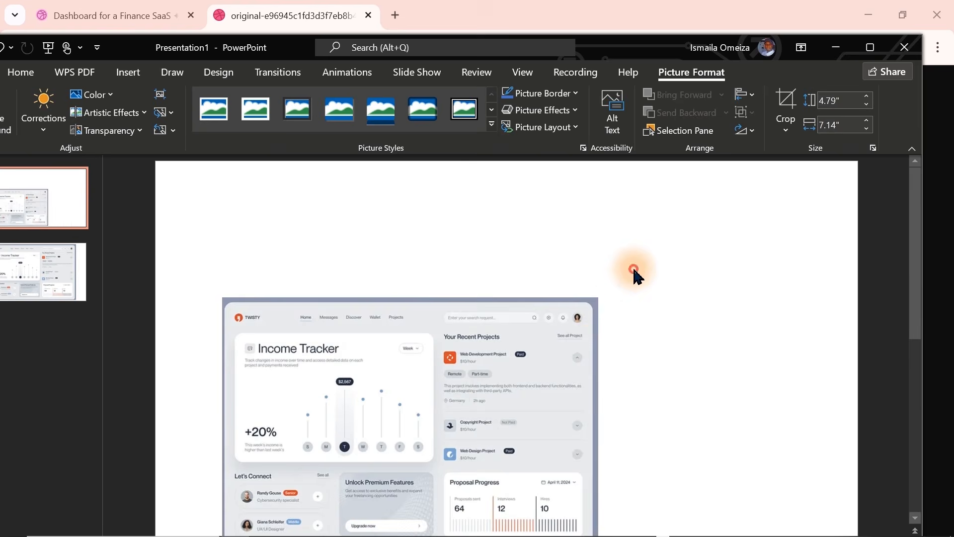
Step: Set the slide background to the light grey sampled from the dashboard picture, and move the picture toward the slide's centre
{"action": "right_click", "coordinate": [633, 270]}
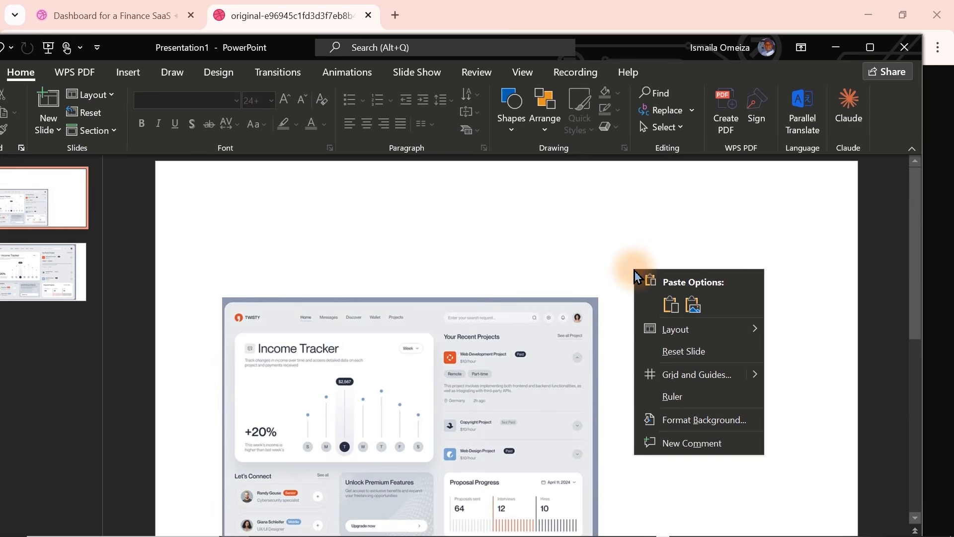
{"action": "left_click", "coordinate": [695, 419]}
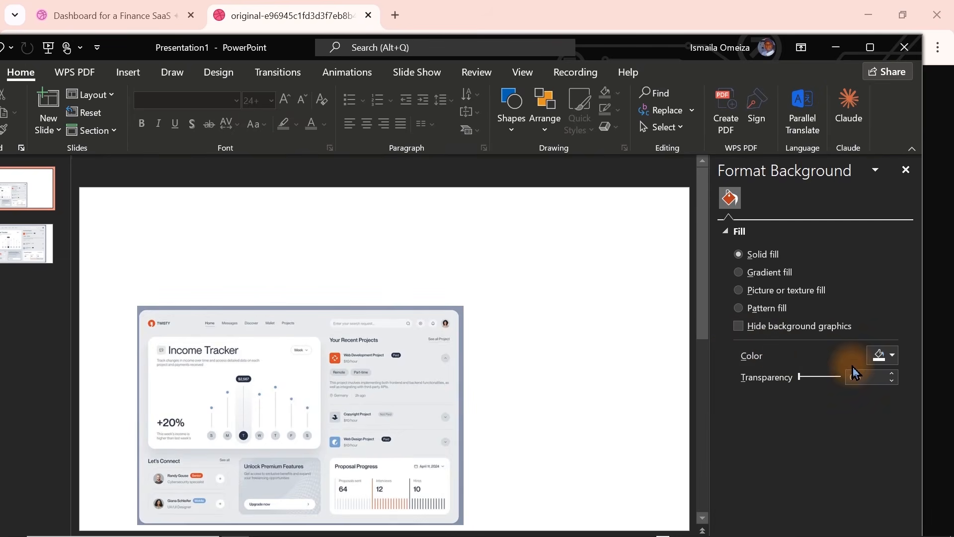
{"action": "left_click", "coordinate": [884, 364]}
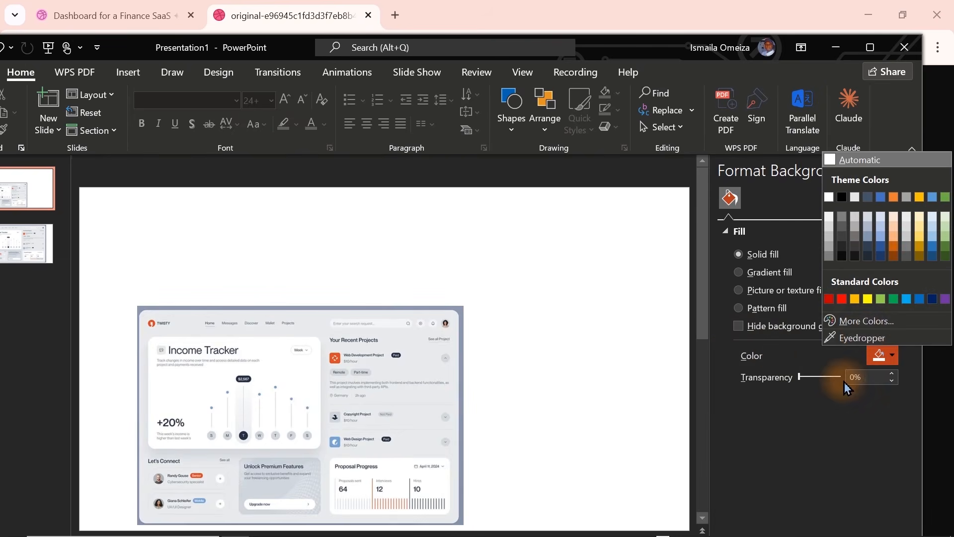
{"action": "left_click", "coordinate": [855, 337]}
{"action": "left_click", "coordinate": [641, 359]}
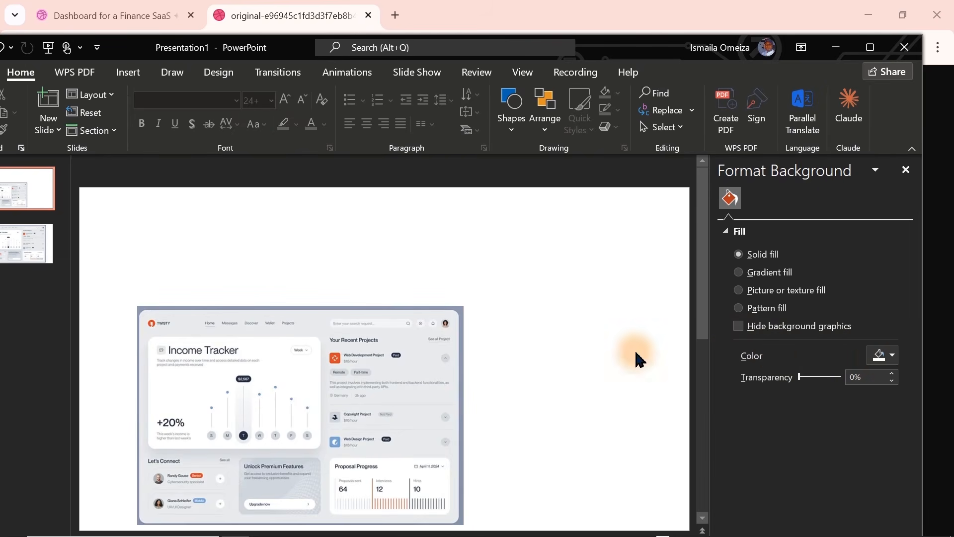
{"action": "left_click", "coordinate": [317, 327]}
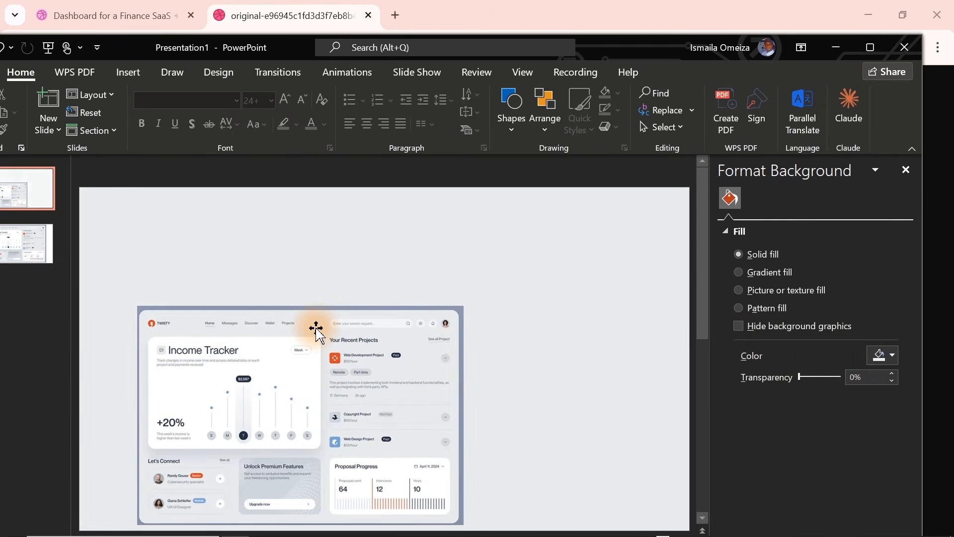
{"action": "left_click", "coordinate": [430, 350]}
{"action": "left_click_drag", "start_coordinate": [345, 396], "coordinate": [439, 381]}
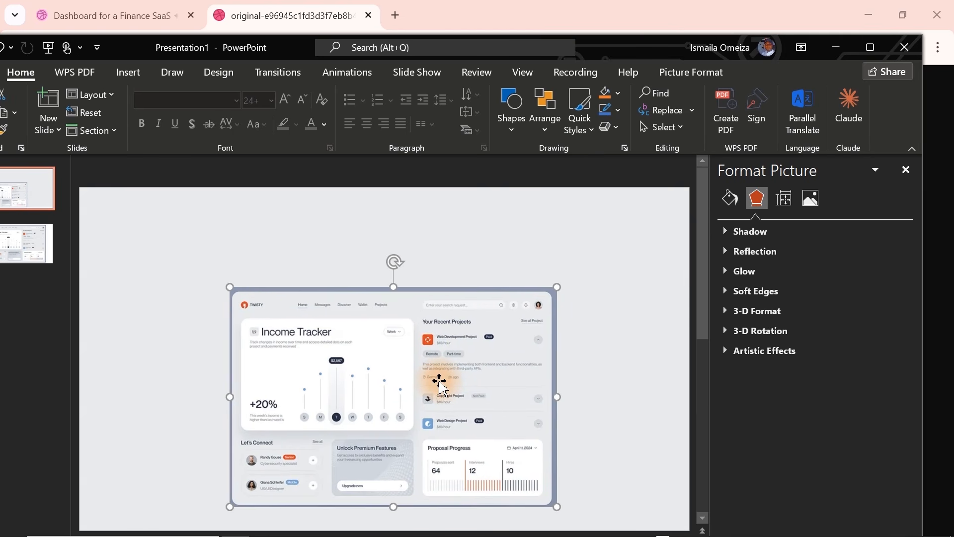
Step: Switch to Power BI and view Page 1 of the Telecom Dashboard
{"action": "mouse_move", "coordinate": [545, 534]}
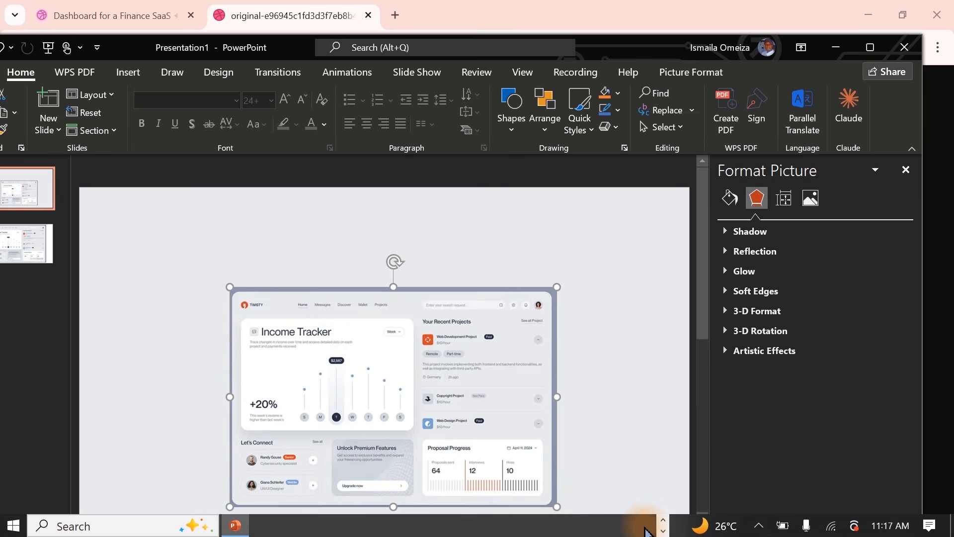
{"action": "left_click", "coordinate": [666, 530]}
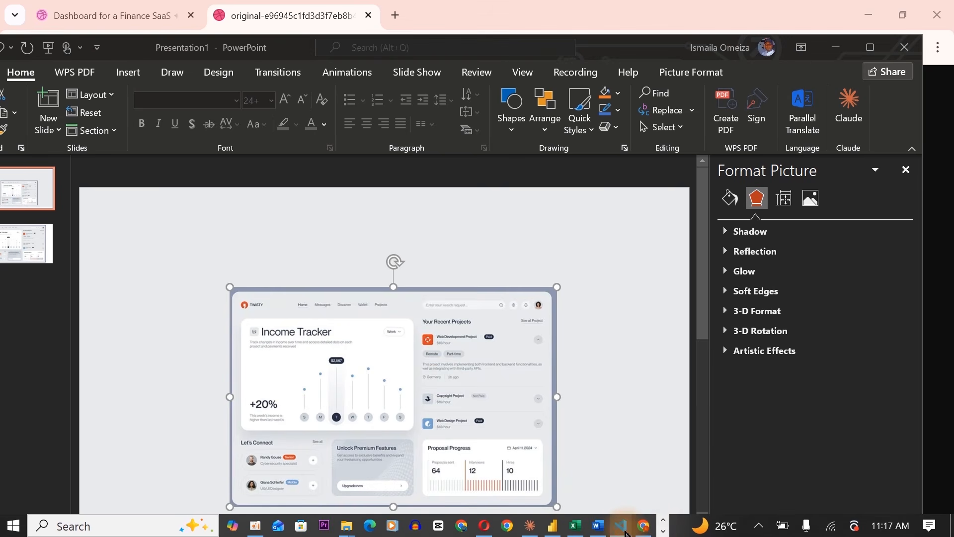
{"action": "left_click", "coordinate": [620, 525]}
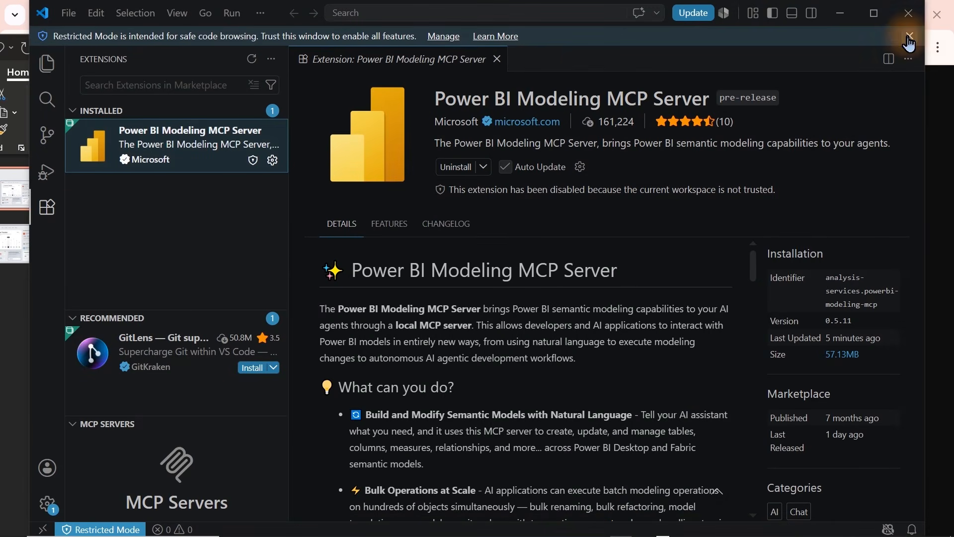
{"action": "left_click", "coordinate": [909, 19]}
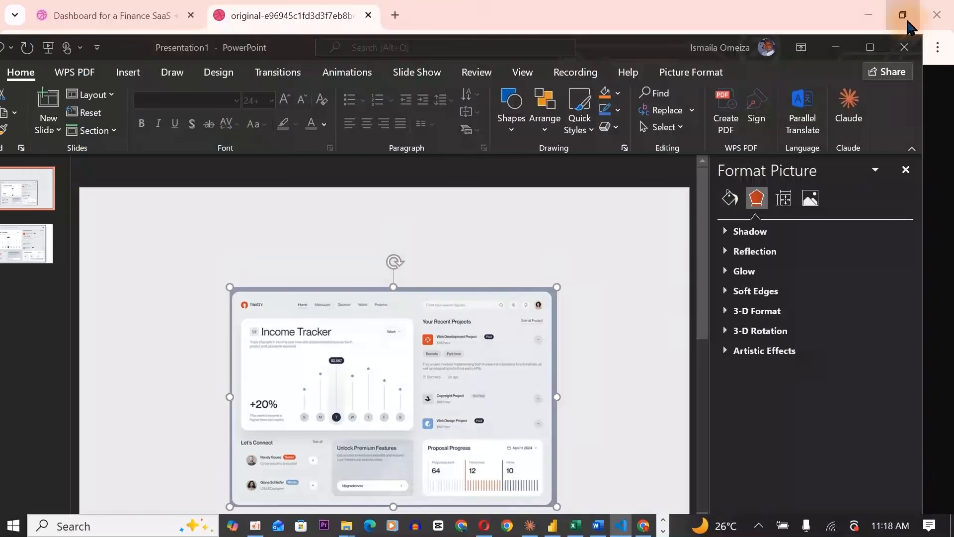
{"action": "left_click", "coordinate": [563, 526]}
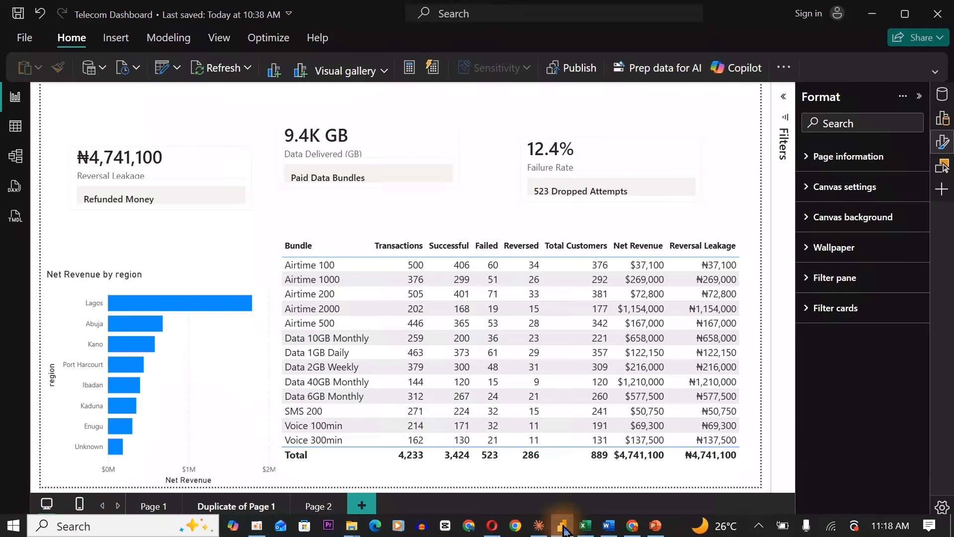
{"action": "left_click", "coordinate": [143, 508]}
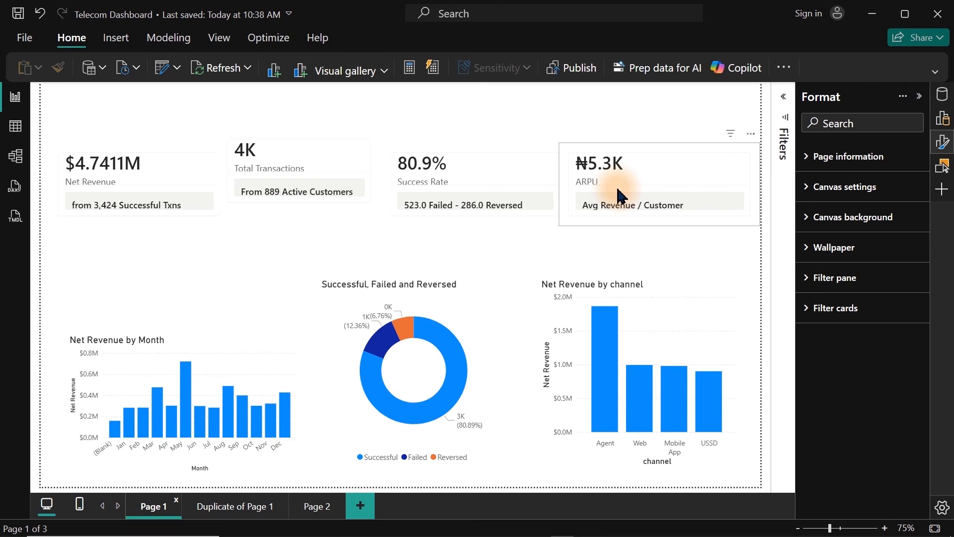
Step: Switch back to PowerPoint and move the dashboard picture down past the slide's lower edge to free the upper area
{"action": "mouse_move", "coordinate": [554, 536]}
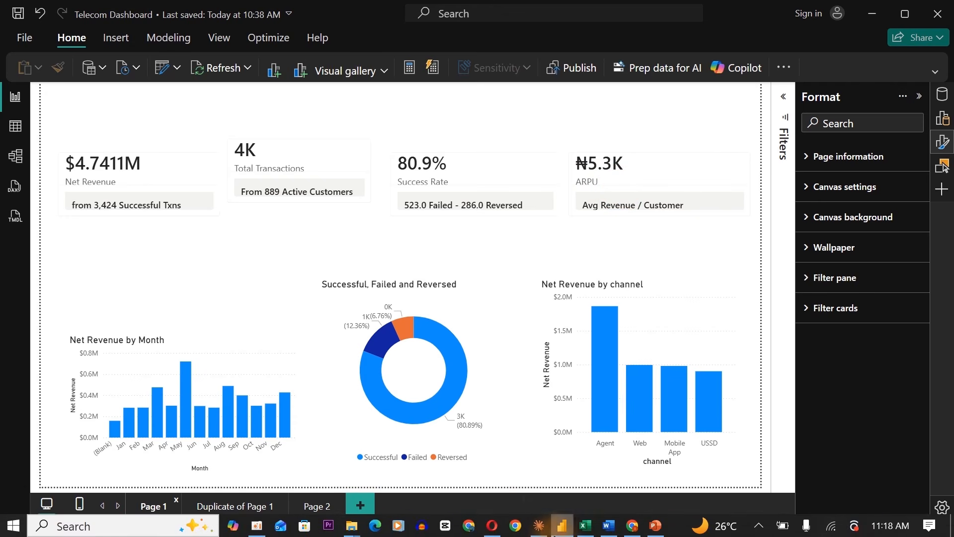
{"action": "left_click", "coordinate": [656, 526]}
{"action": "left_click_drag", "start_coordinate": [438, 357], "coordinate": [427, 446]}
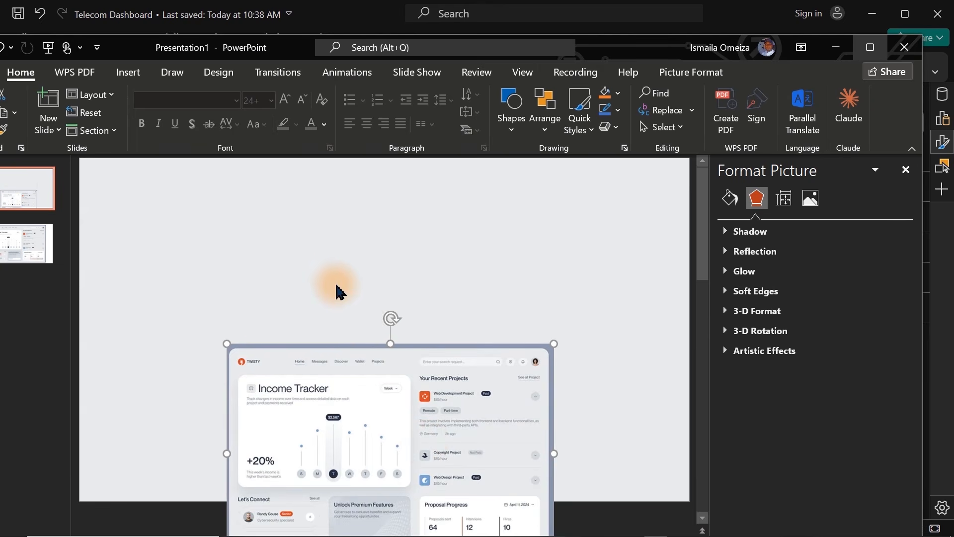
{"action": "left_click", "coordinate": [320, 264]}
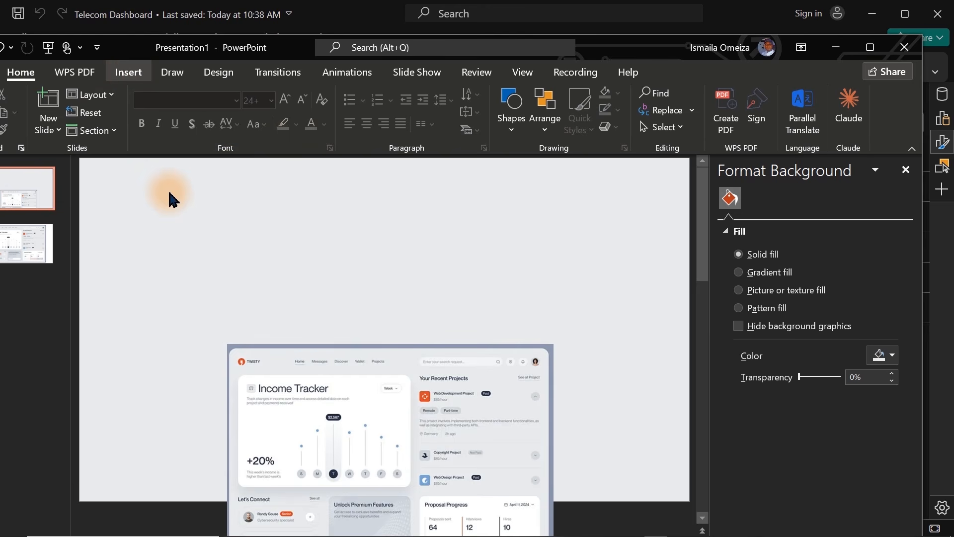
Step: Draw a rectangle along the slide's top edge and stretch it to the full 13.33-inch width and about 2.6 inches high
{"action": "left_click", "coordinate": [129, 73]}
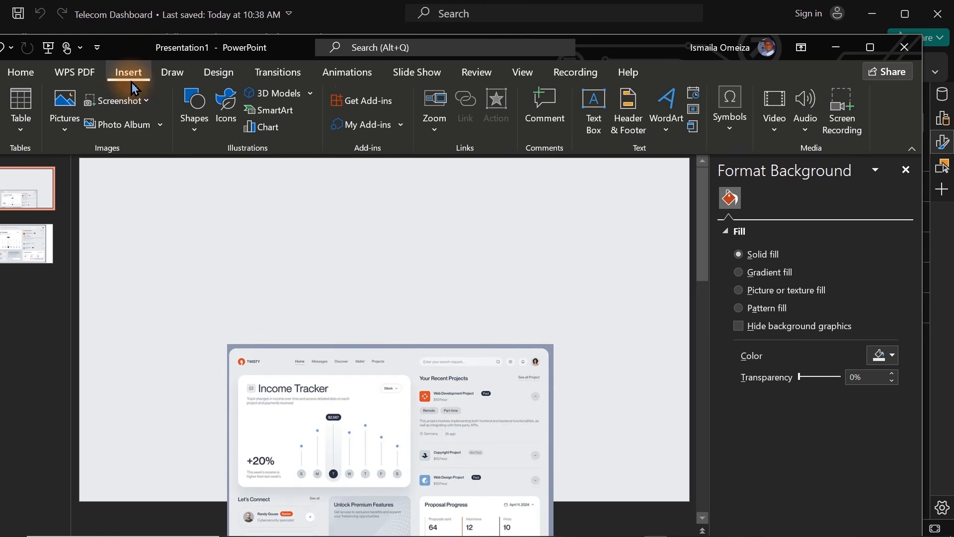
{"action": "left_click", "coordinate": [195, 120]}
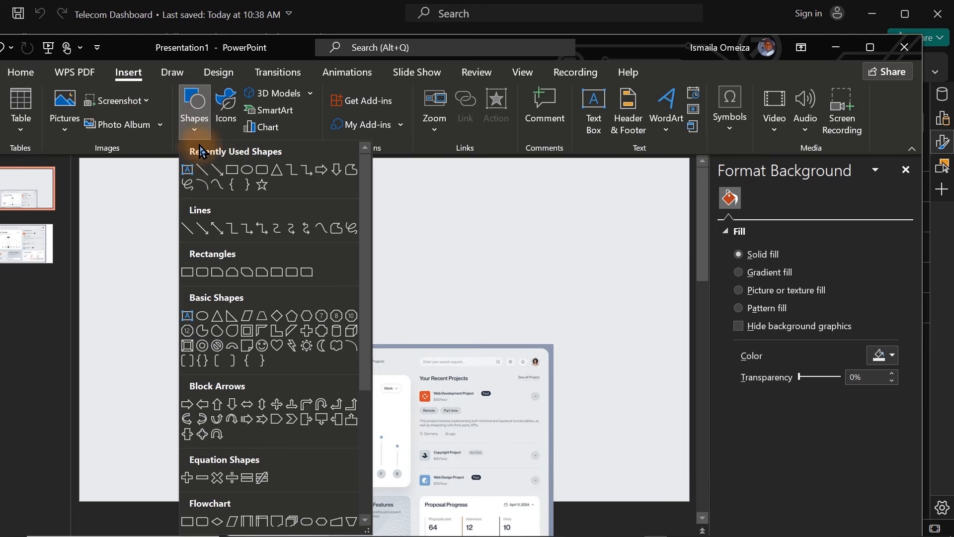
{"action": "left_click", "coordinate": [232, 169]}
{"action": "left_click_drag", "start_coordinate": [103, 166], "coordinate": [320, 262]}
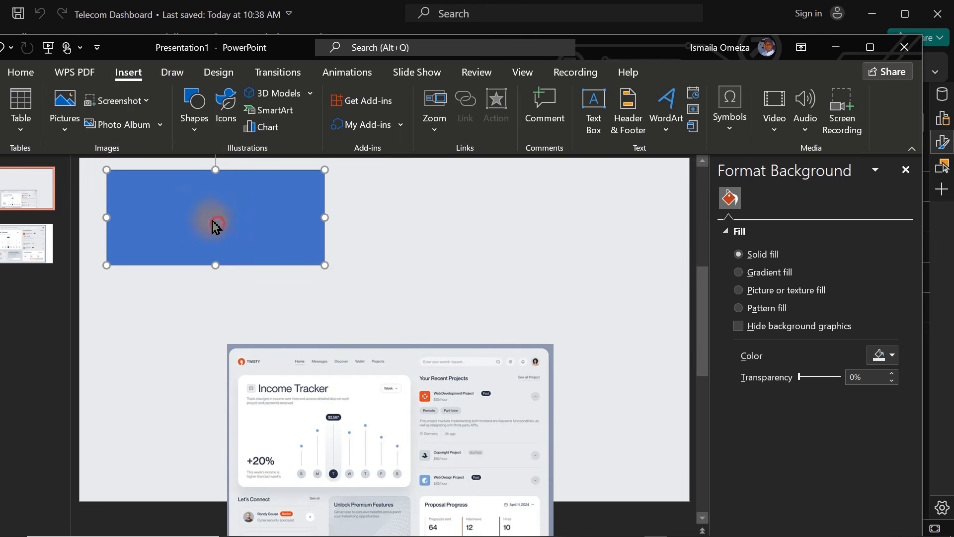
{"action": "left_click_drag", "start_coordinate": [167, 207], "coordinate": [533, 198]}
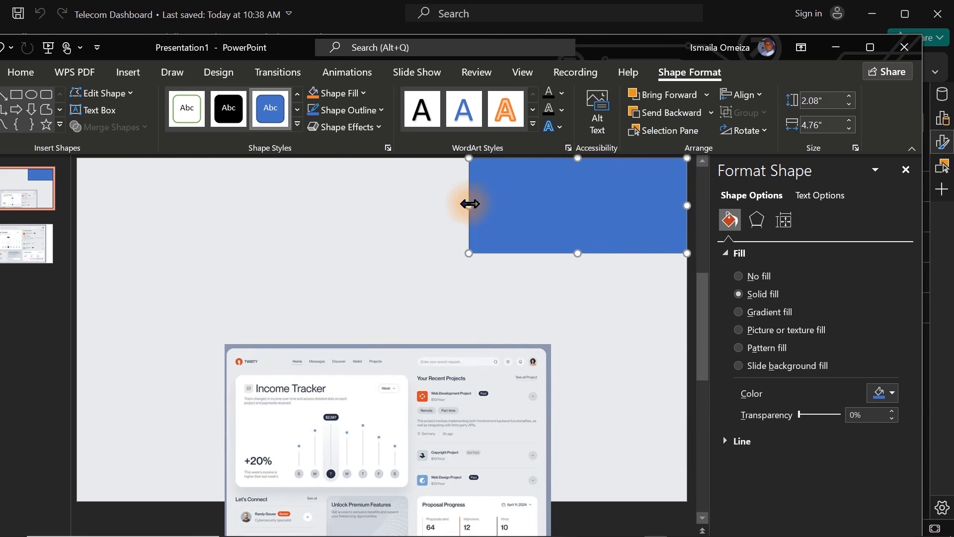
{"action": "left_click_drag", "start_coordinate": [468, 205], "coordinate": [77, 224]}
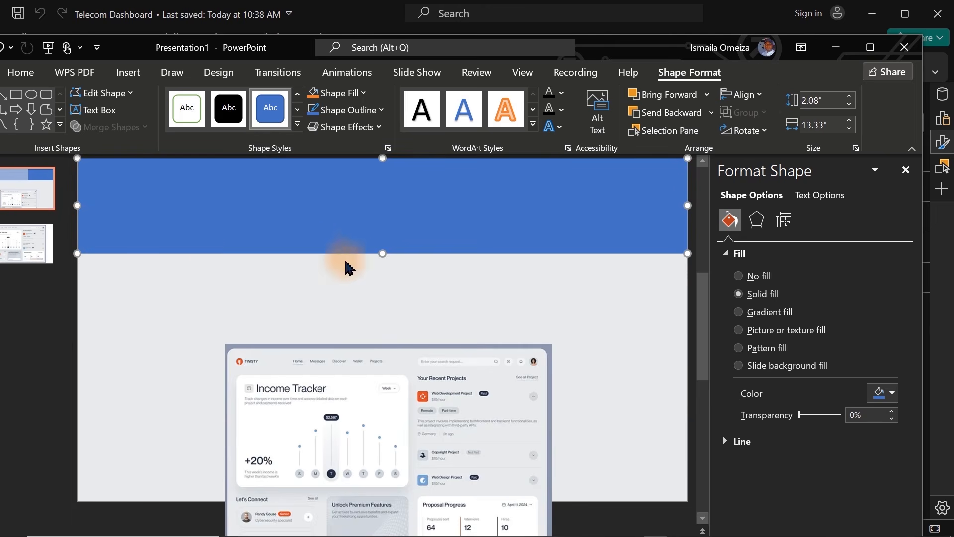
{"action": "left_click", "coordinate": [383, 254]}
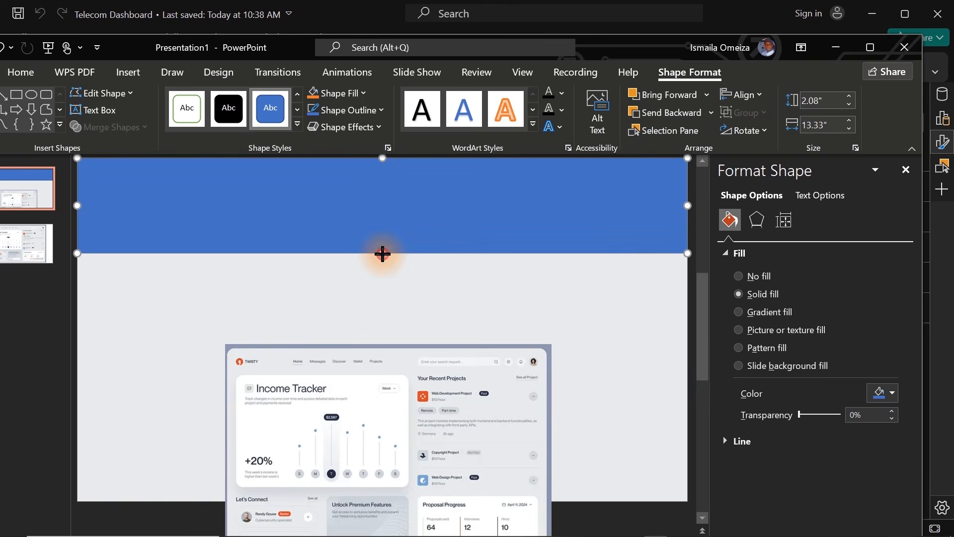
{"action": "left_click_drag", "start_coordinate": [383, 254], "coordinate": [378, 276]}
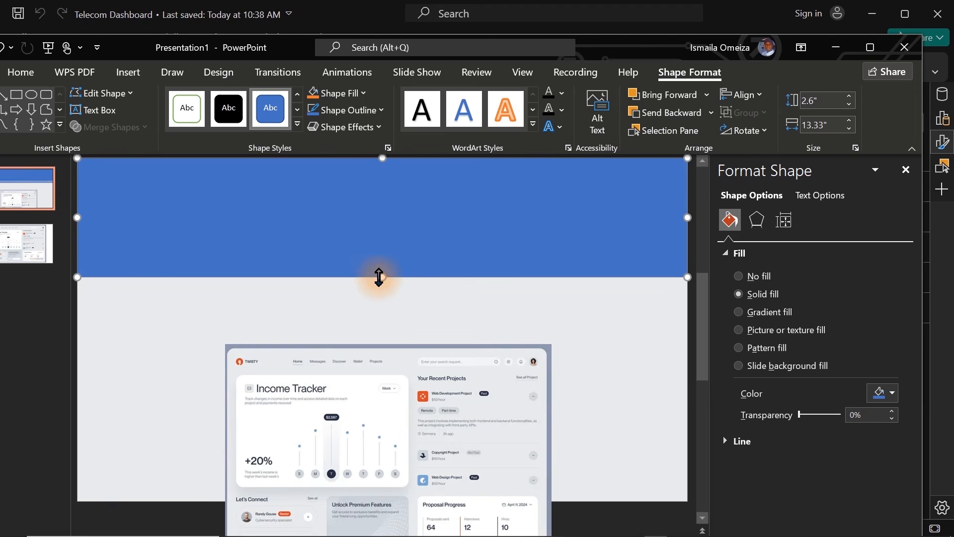
Step: Check the Page 1 layout in Power BI, return to PowerPoint and nudge the dashboard picture slightly up and left
{"action": "mouse_move", "coordinate": [408, 534]}
{"action": "left_click", "coordinate": [560, 529]}
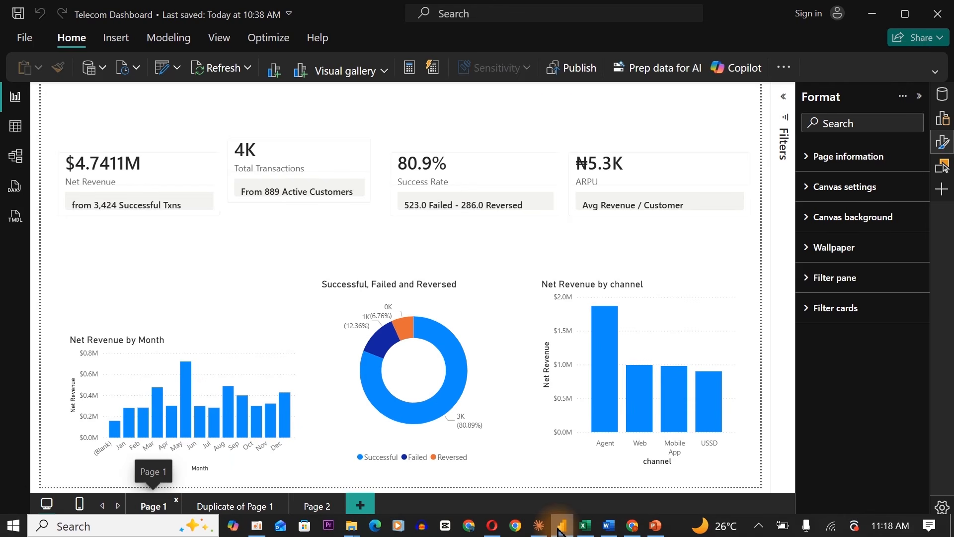
{"action": "left_click", "coordinate": [560, 530]}
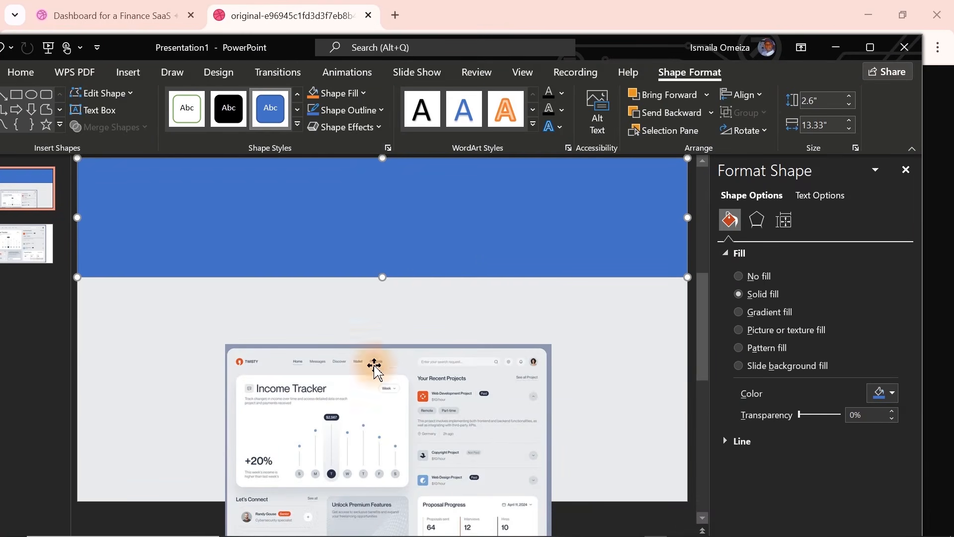
{"action": "left_click_drag", "start_coordinate": [377, 405], "coordinate": [373, 391]}
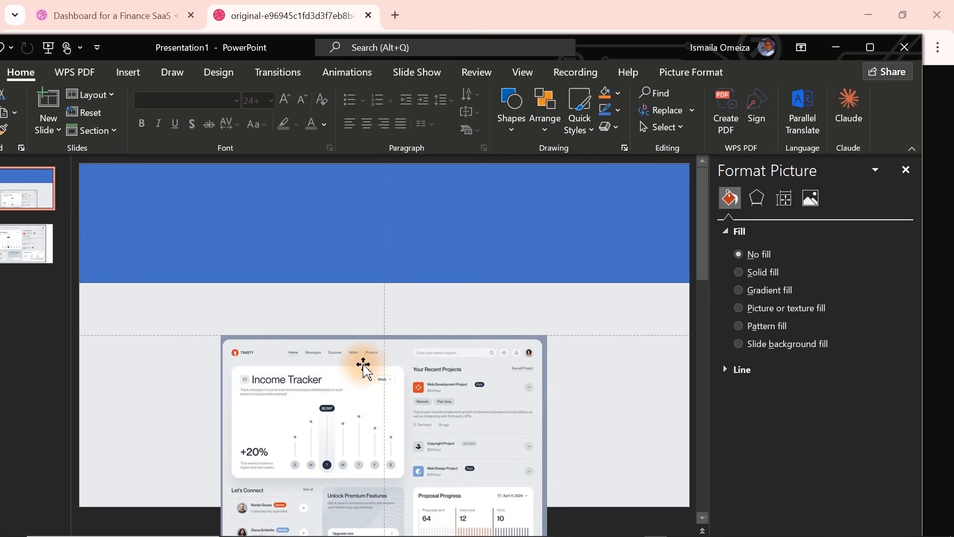
Step: Review the original design on the second slide, and give the header rectangle no line and the dark navy sampled from the dashboard picture
{"action": "left_click", "coordinate": [18, 255]}
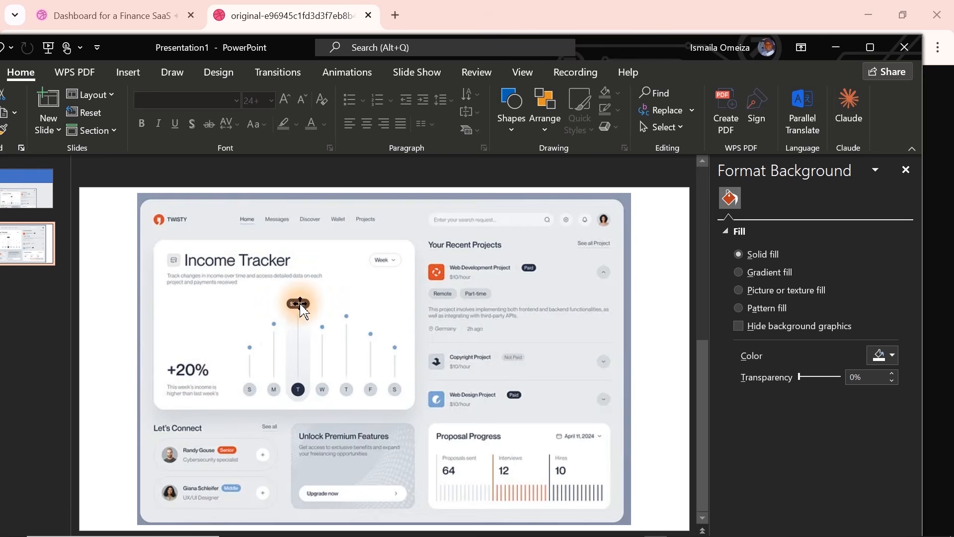
{"action": "left_click", "coordinate": [45, 196]}
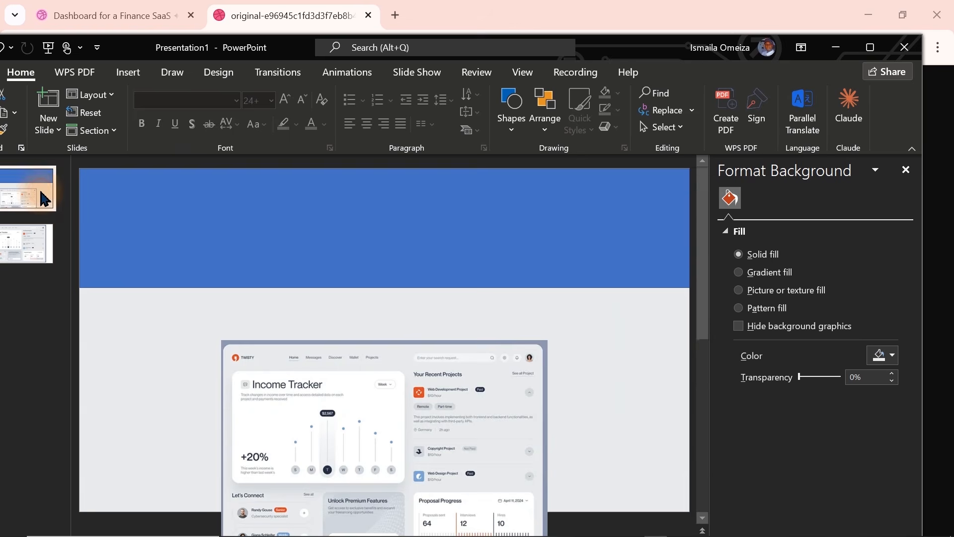
{"action": "left_click", "coordinate": [373, 216]}
{"action": "left_click", "coordinate": [731, 441]}
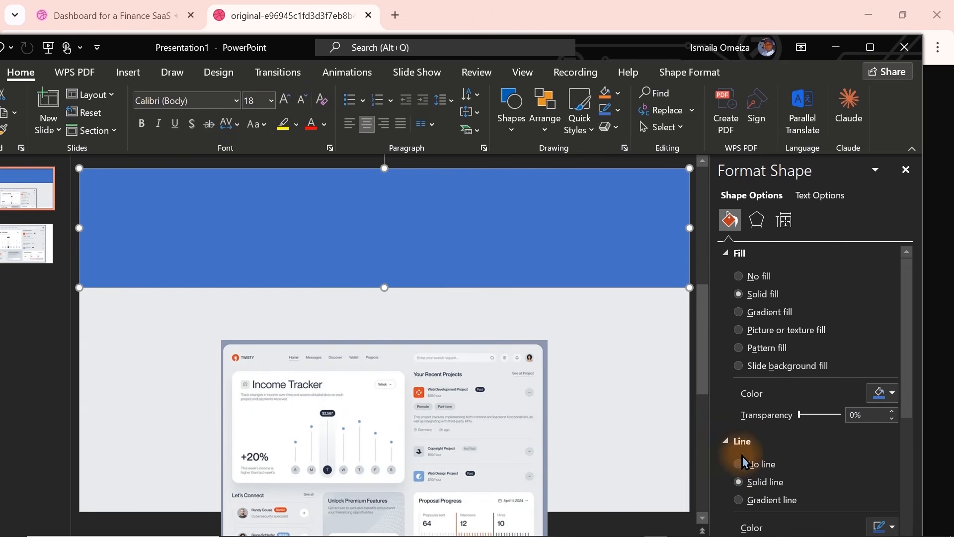
{"action": "left_click", "coordinate": [740, 466]}
{"action": "left_click", "coordinate": [893, 396]}
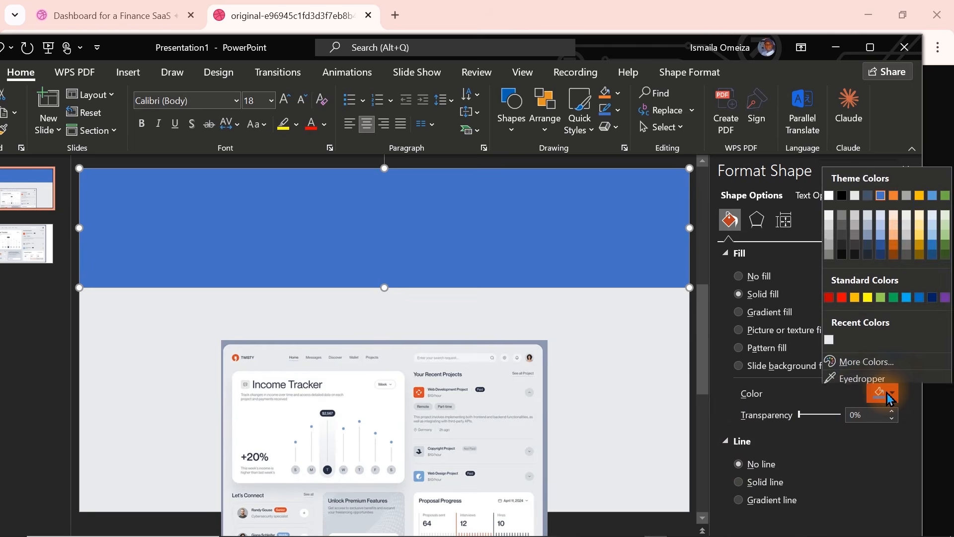
{"action": "left_click", "coordinate": [857, 375]}
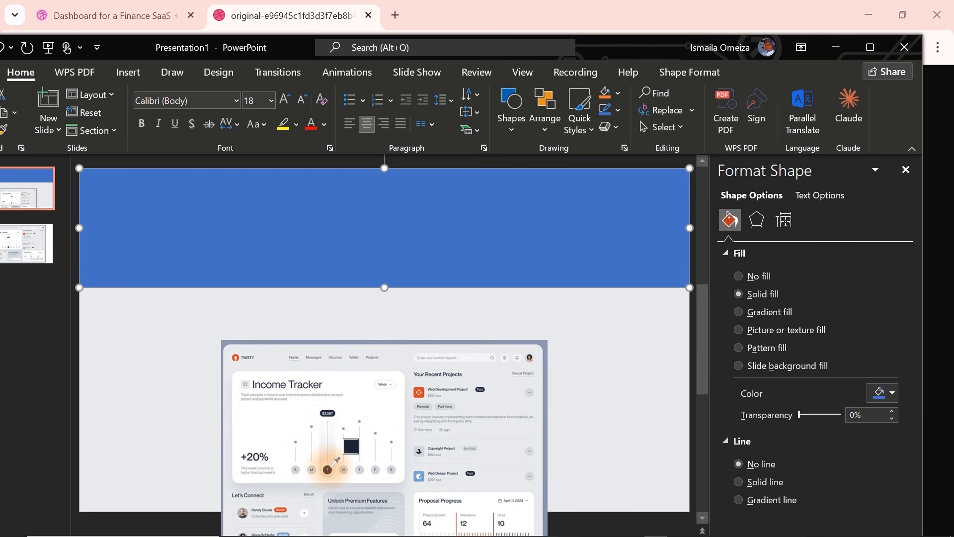
{"action": "left_click", "coordinate": [330, 467]}
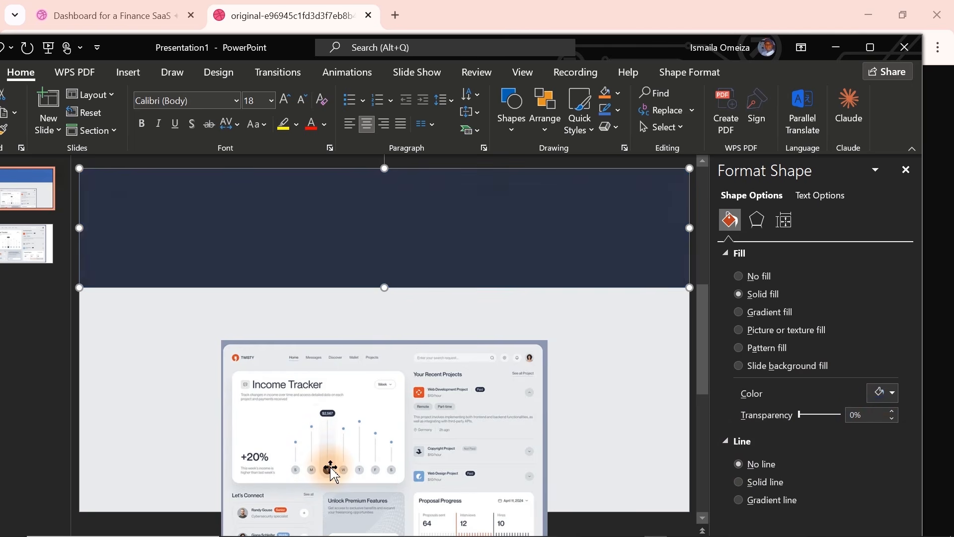
Step: Delete the reference dashboard picture from the first slide
{"action": "left_click", "coordinate": [570, 352]}
{"action": "left_click", "coordinate": [469, 386]}
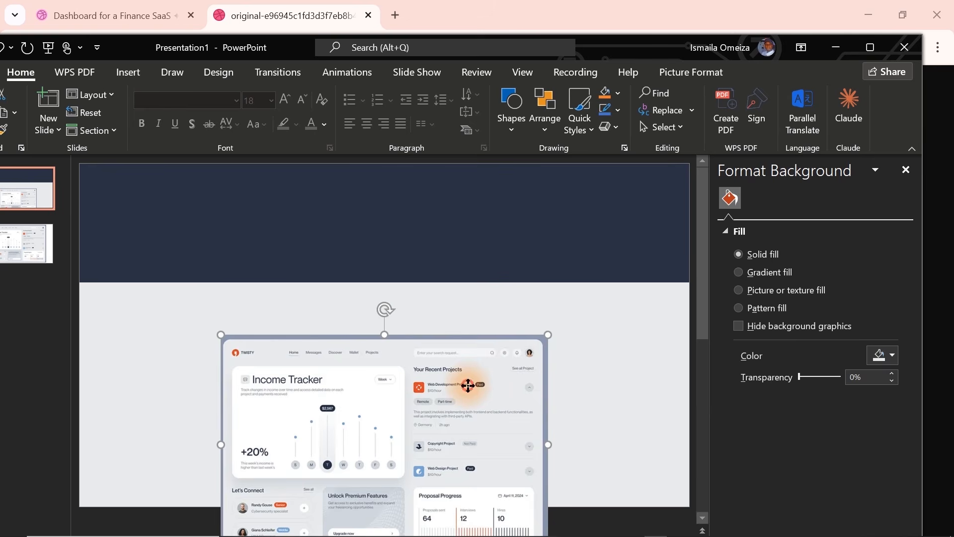
{"action": "key", "text": "Delete"}
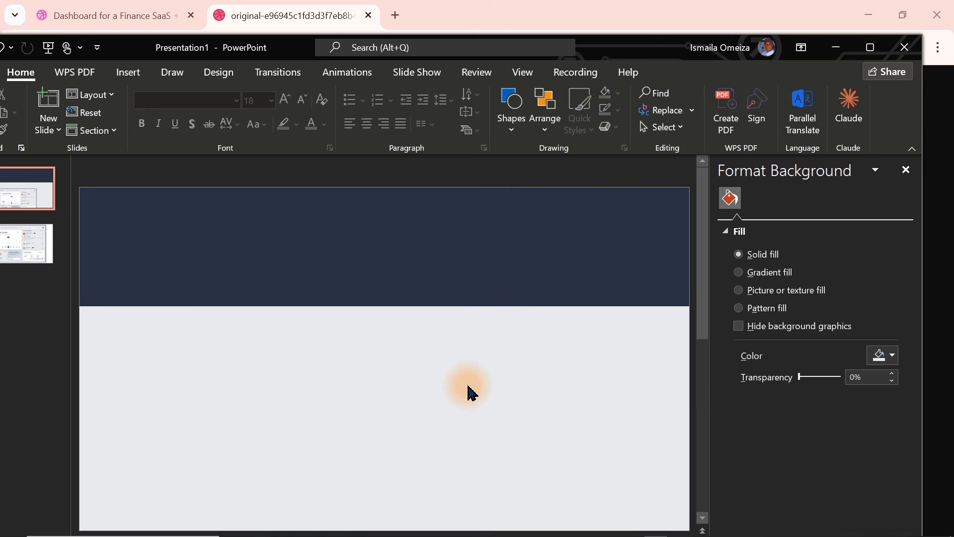
Step: Draw a rounded rectangle about 2.8 inches wide and 1.63 inches high, overlapping the navy header's lower edge near the slide's left side
{"action": "left_click", "coordinate": [126, 73]}
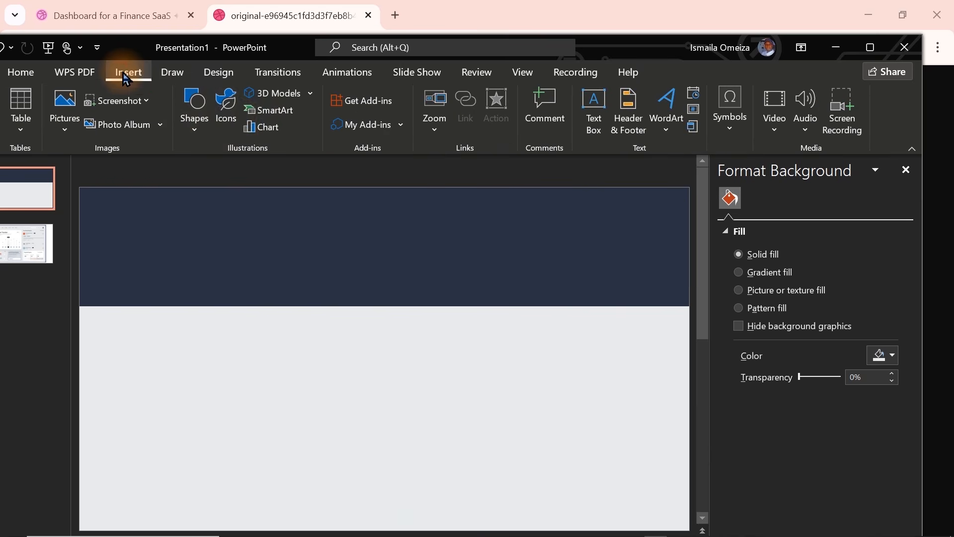
{"action": "left_click", "coordinate": [193, 129]}
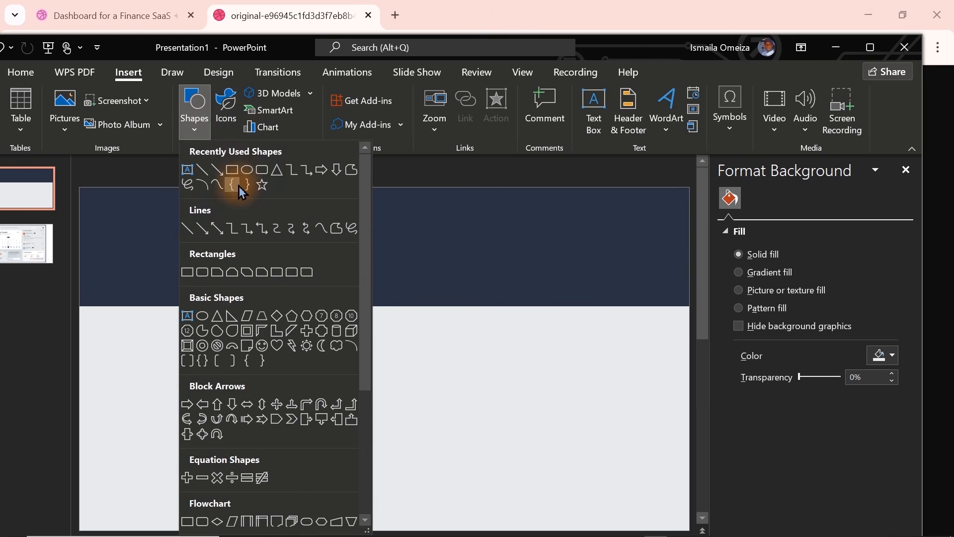
{"action": "left_click", "coordinate": [266, 172]}
{"action": "left_click_drag", "start_coordinate": [159, 298], "coordinate": [288, 374]}
{"action": "left_click_drag", "start_coordinate": [240, 348], "coordinate": [196, 322]}
Step: Review the Telecom Revenue Intelligence page in Opera and the card layout on Page 1 in Power BI, and return to PowerPoint
{"action": "mouse_move", "coordinate": [534, 532]}
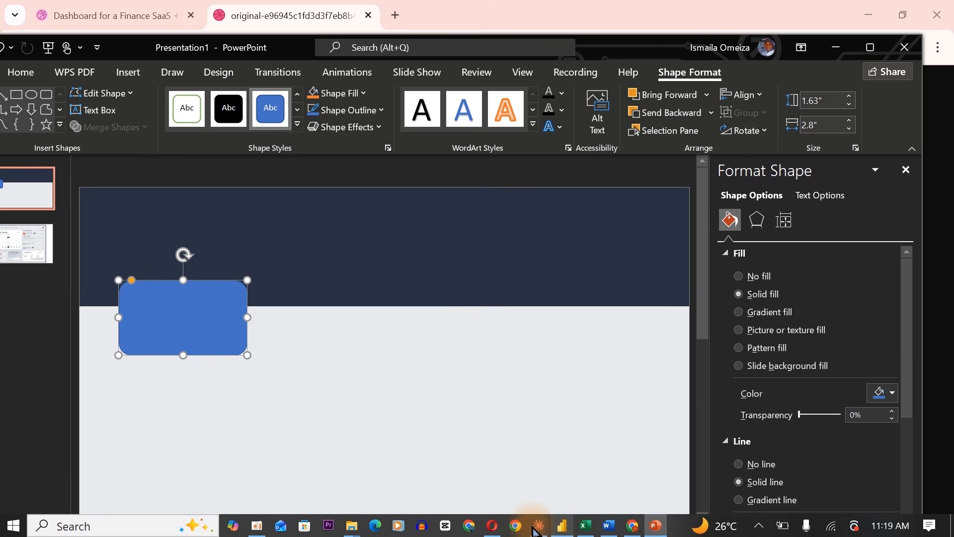
{"action": "left_click", "coordinate": [491, 525]}
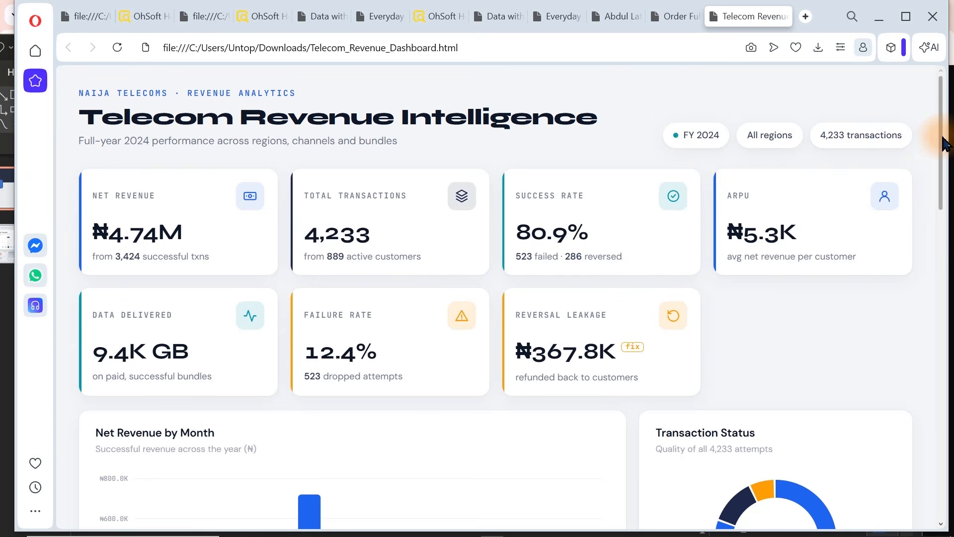
{"action": "left_click_drag", "start_coordinate": [944, 144], "coordinate": [943, 447]}
{"action": "left_click_drag", "start_coordinate": [952, 479], "coordinate": [942, 100]}
{"action": "left_click", "coordinate": [879, 23]}
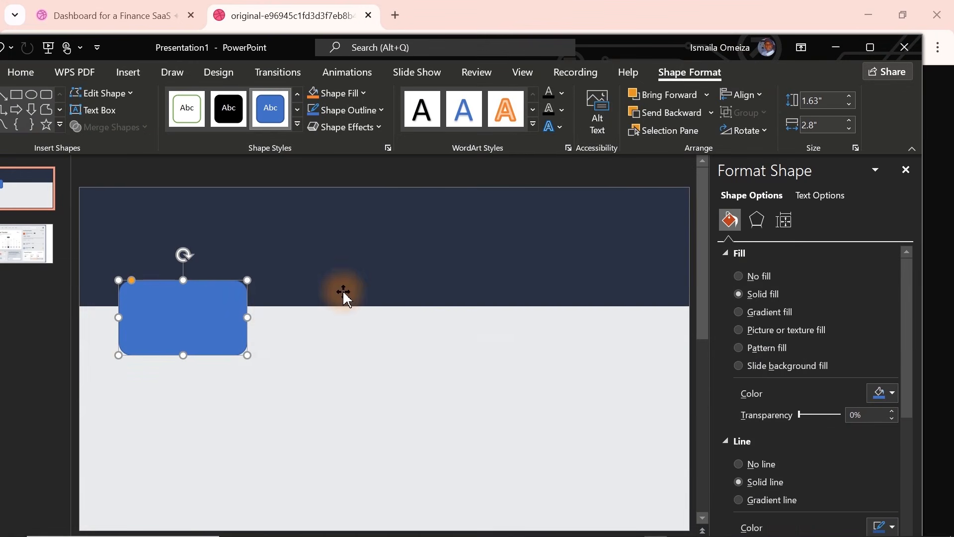
{"action": "mouse_move", "coordinate": [410, 533]}
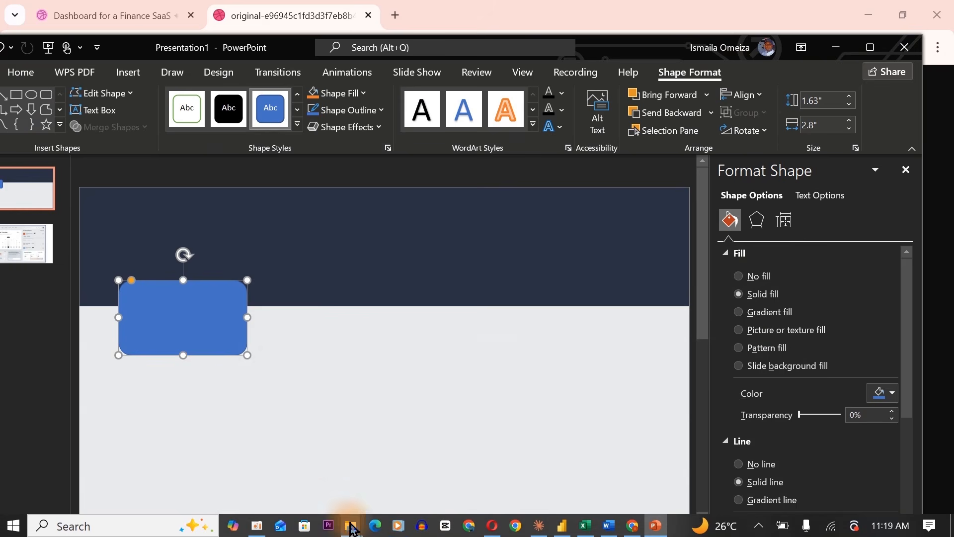
{"action": "left_click", "coordinate": [562, 526]}
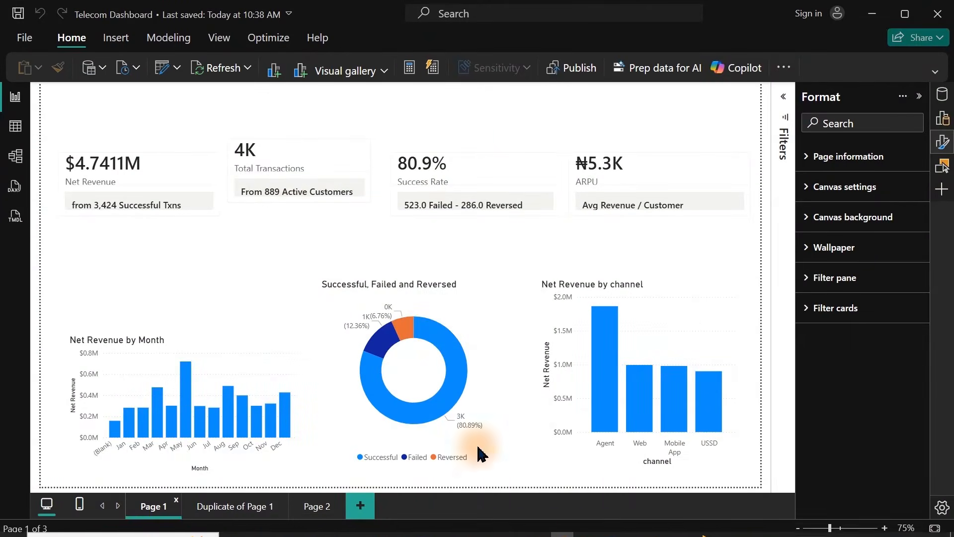
{"action": "left_click", "coordinate": [568, 530]}
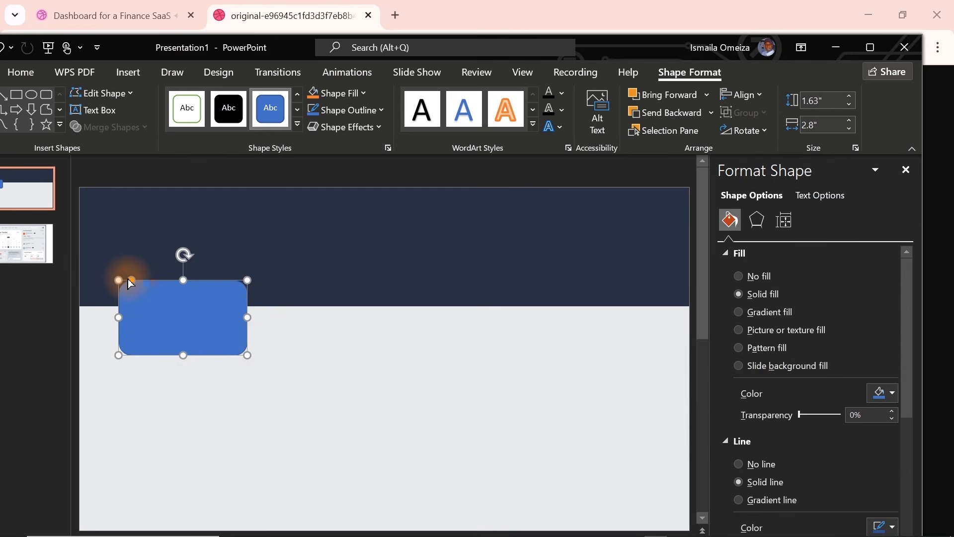
Step: Reduce the card's corner rounding, move it up into the header, and shorten the navy header to about 2.27 inches high
{"action": "mouse_move", "coordinate": [129, 280]}
{"action": "left_mouse_down"}
{"action": "mouse_move", "coordinate": [140, 299]}
{"action": "mouse_move", "coordinate": [129, 269]}
{"action": "left_mouse_up"}
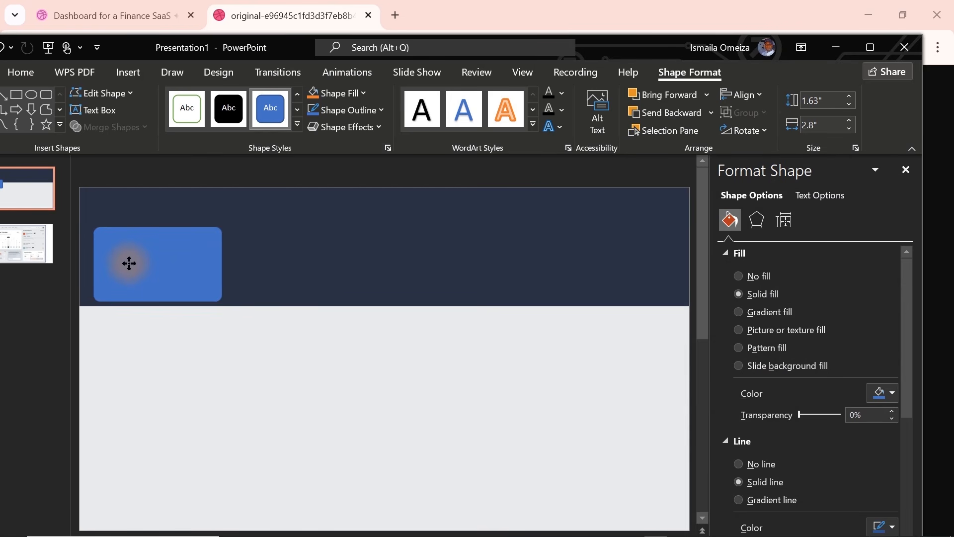
{"action": "left_click", "coordinate": [281, 292]}
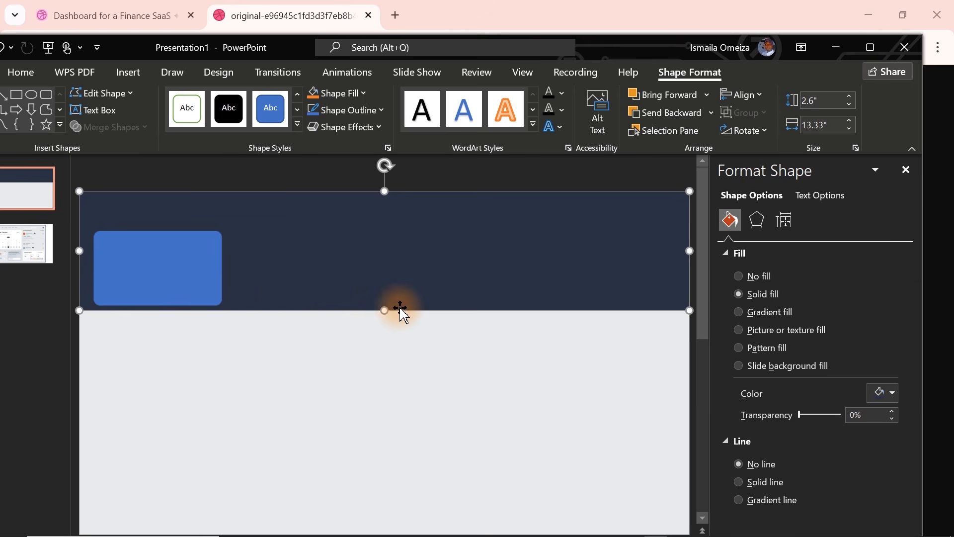
{"action": "left_click_drag", "start_coordinate": [384, 310], "coordinate": [383, 292]}
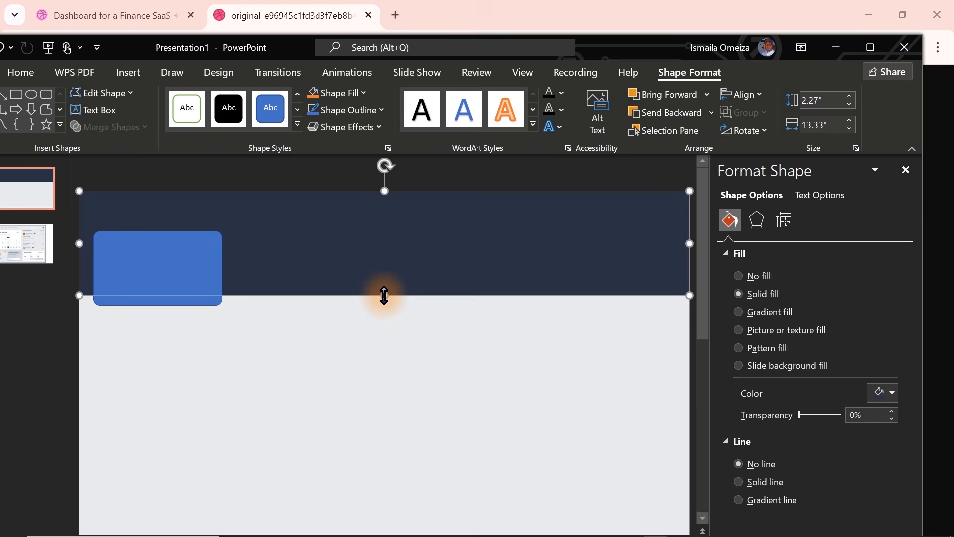
{"action": "left_click", "coordinate": [315, 352]}
Step: Fill the rounded card with the navy sampled from the header using the Eyedropper, and remove its outline
{"action": "left_click", "coordinate": [187, 281]}
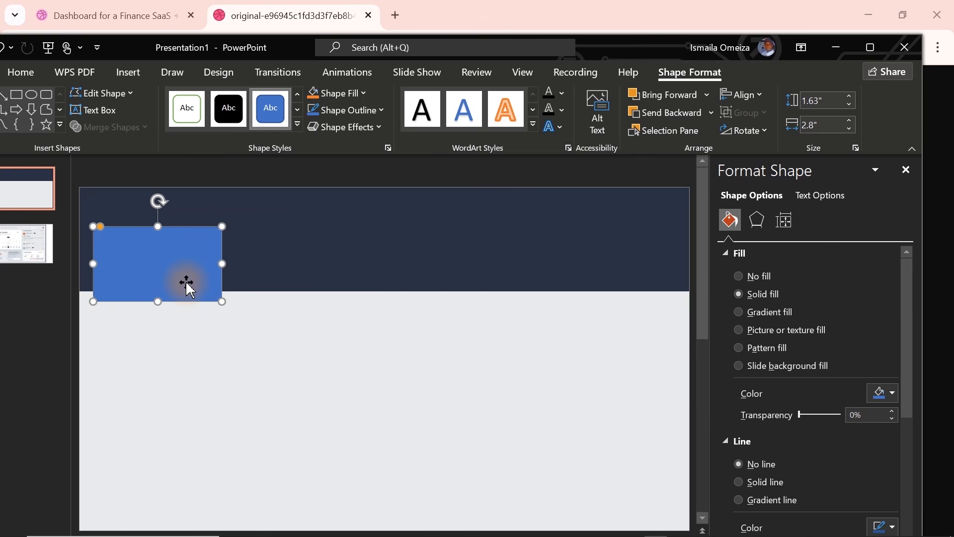
{"action": "left_click", "coordinate": [889, 393]}
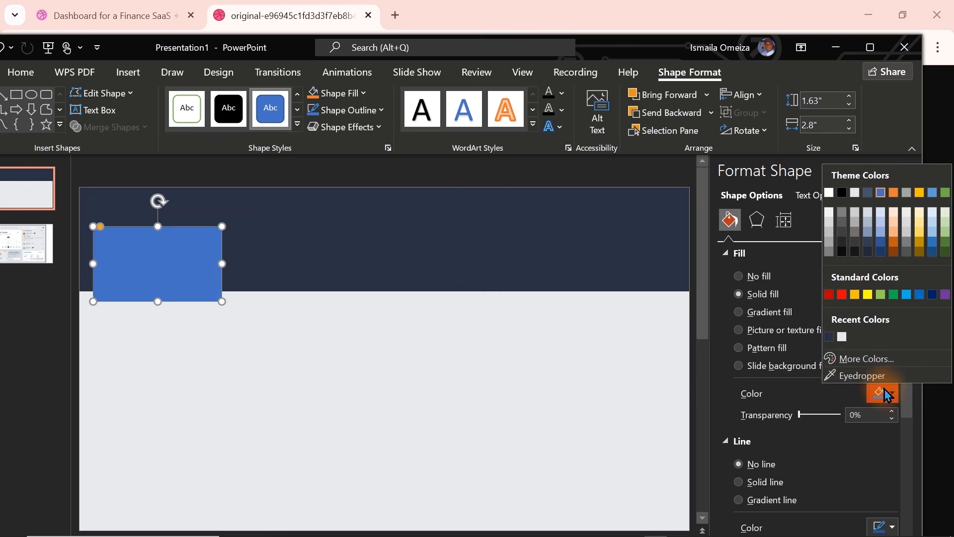
{"action": "left_click", "coordinate": [848, 376]}
{"action": "left_click", "coordinate": [493, 231]}
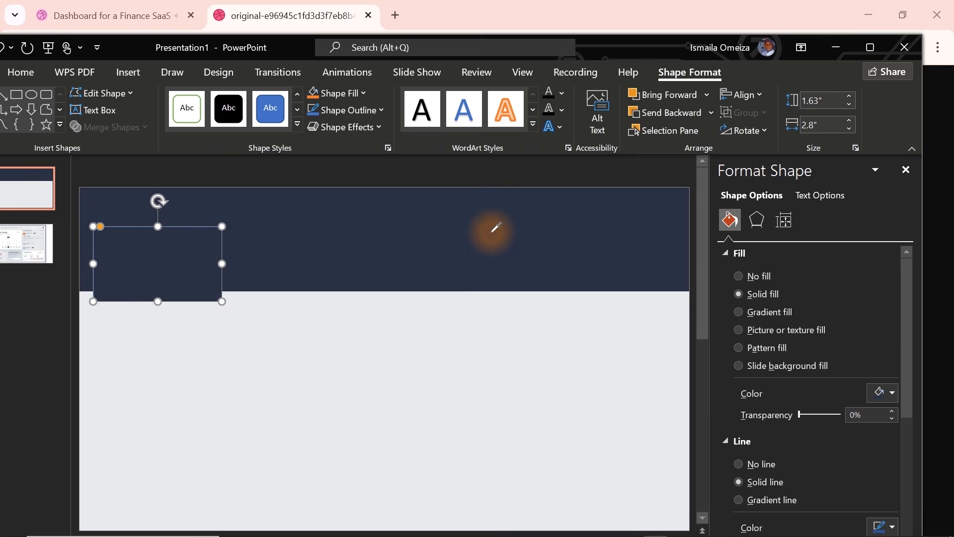
{"action": "left_click", "coordinate": [472, 377]}
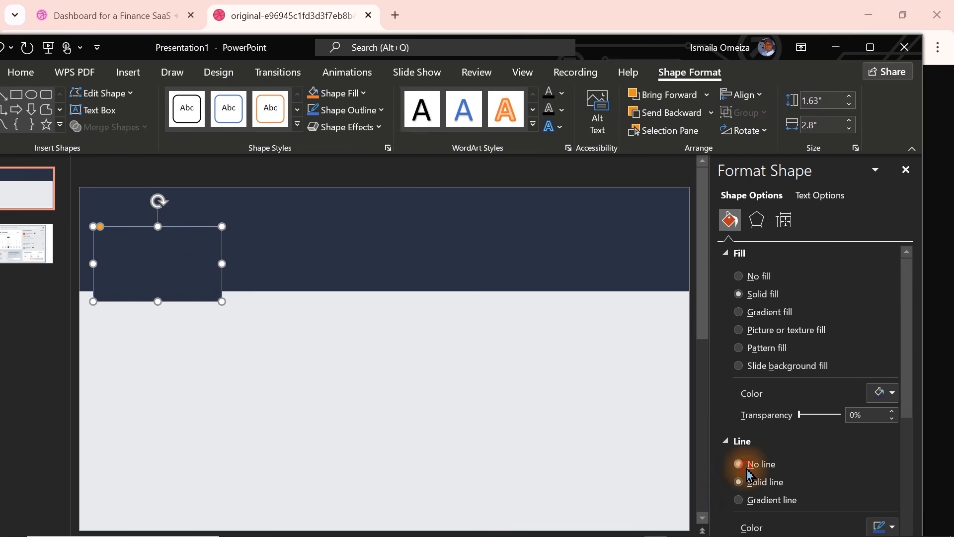
{"action": "left_click", "coordinate": [413, 439]}
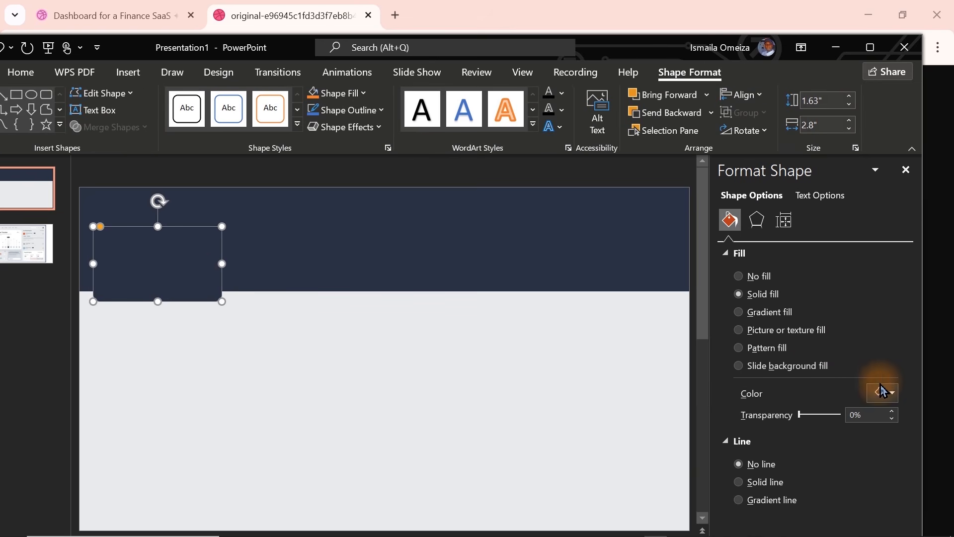
Step: Apply an outer shadow preset offset toward the top to the rounded card
{"action": "left_click", "coordinate": [757, 220]}
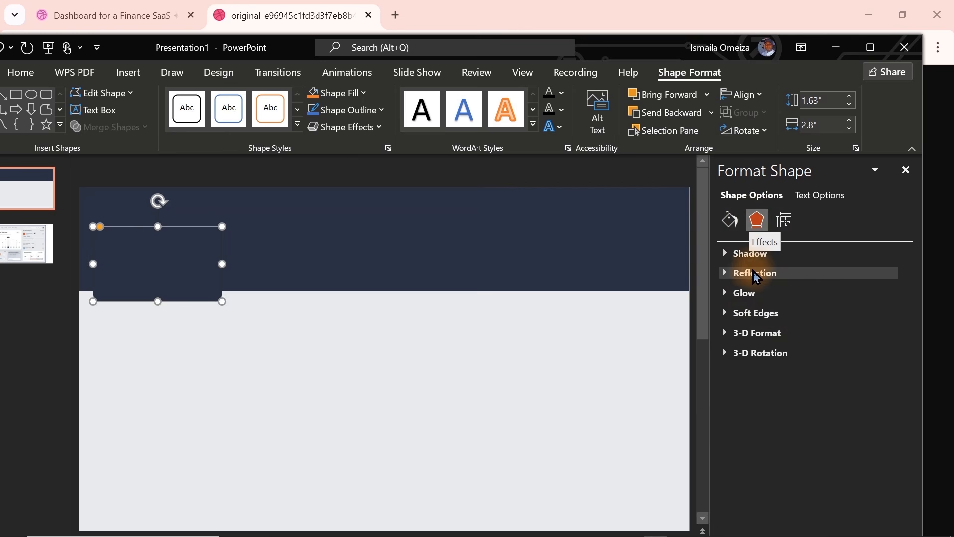
{"action": "left_click", "coordinate": [752, 253]}
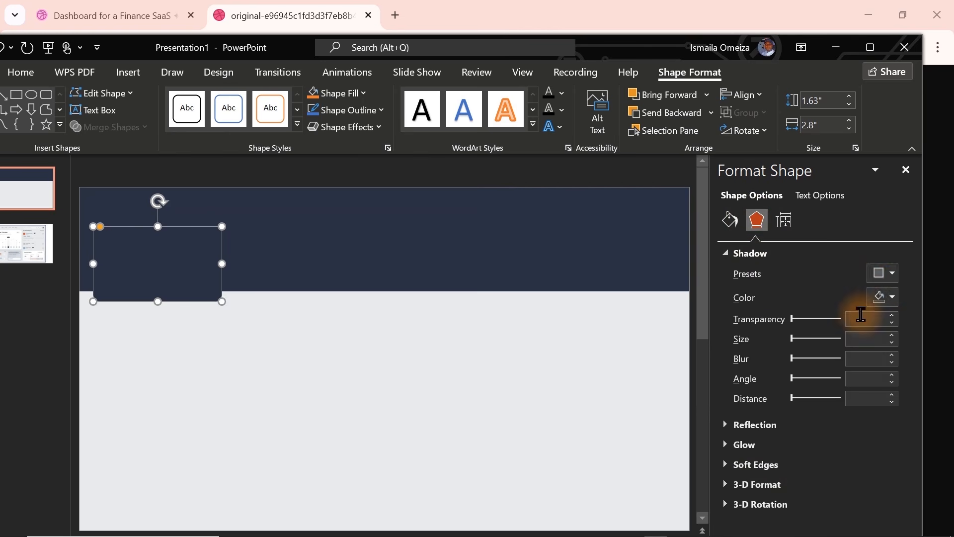
{"action": "left_click", "coordinate": [893, 275]}
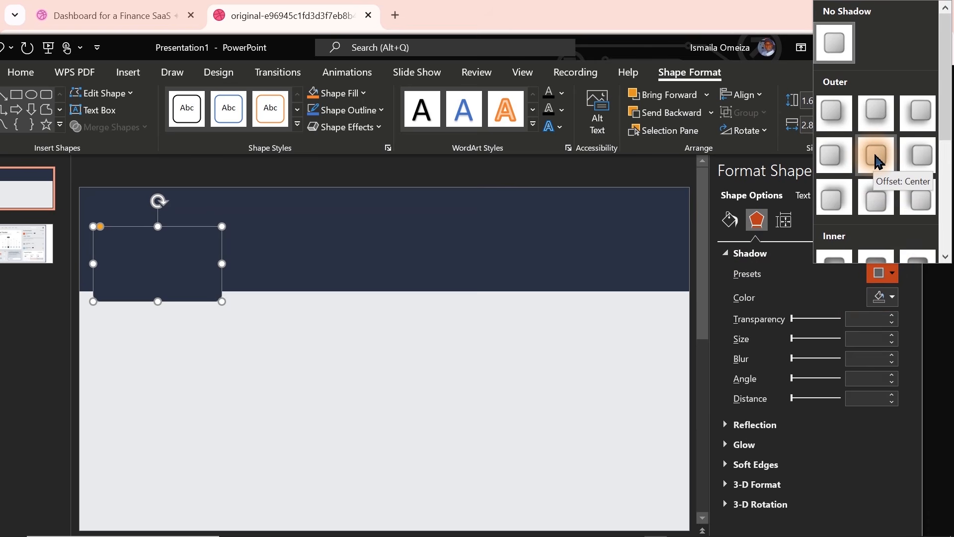
{"action": "left_click", "coordinate": [879, 203]}
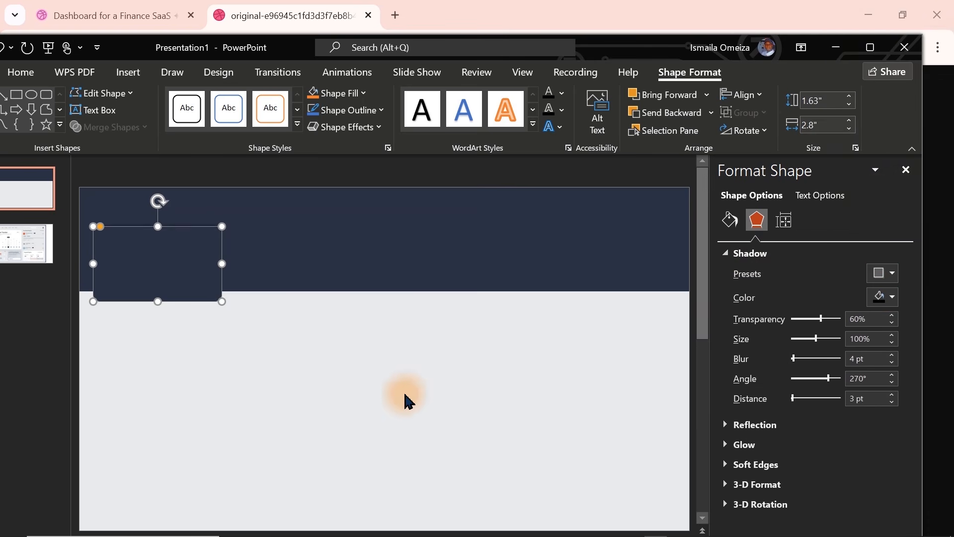
{"action": "left_click", "coordinate": [392, 407]}
Step: Set the rounded card's fill to a slightly lighter custom navy (#2D3347)
{"action": "left_click", "coordinate": [160, 276]}
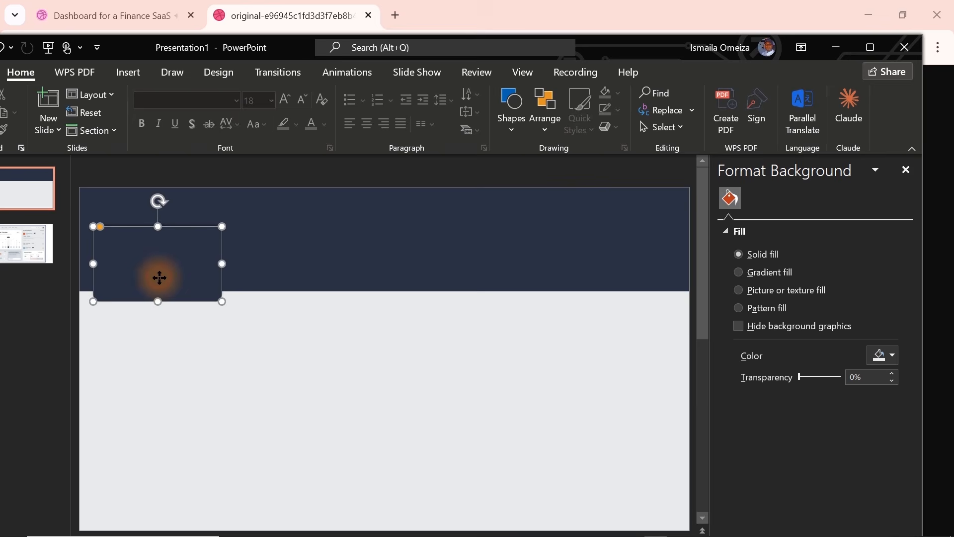
{"action": "left_click", "coordinate": [887, 392]}
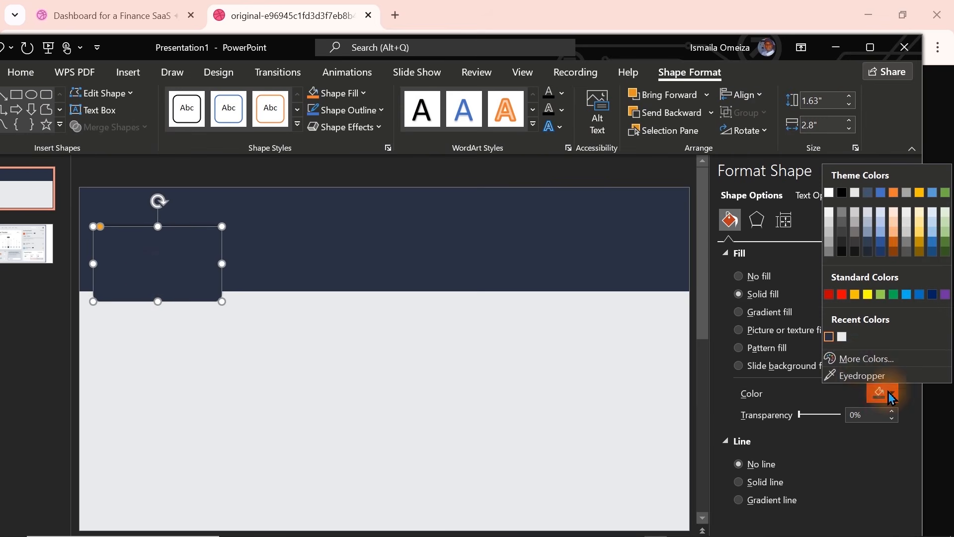
{"action": "left_click", "coordinate": [861, 359]}
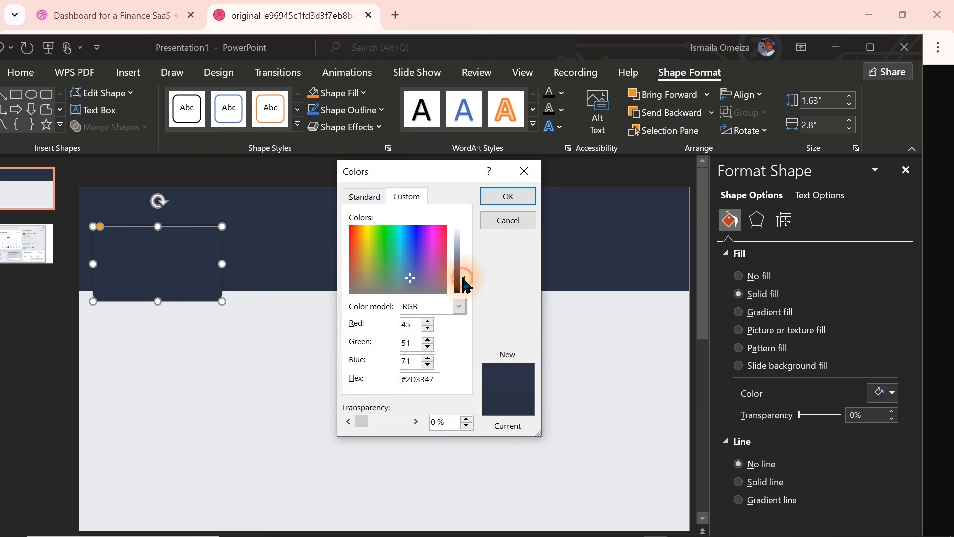
{"action": "left_click", "coordinate": [510, 197]}
{"action": "left_click", "coordinate": [422, 383]}
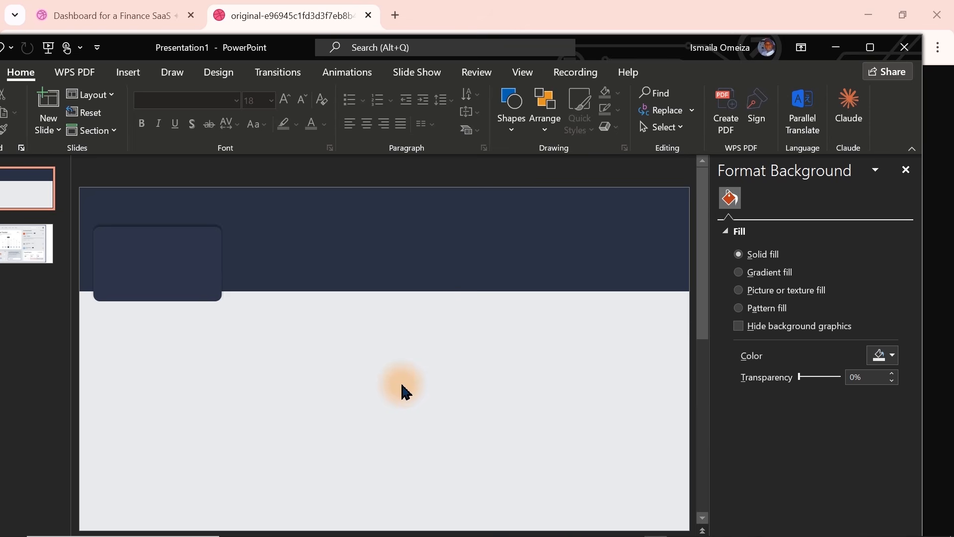
Step: Lighten the rounded card's fill to the custom colour #373F57
{"action": "left_click", "coordinate": [200, 296]}
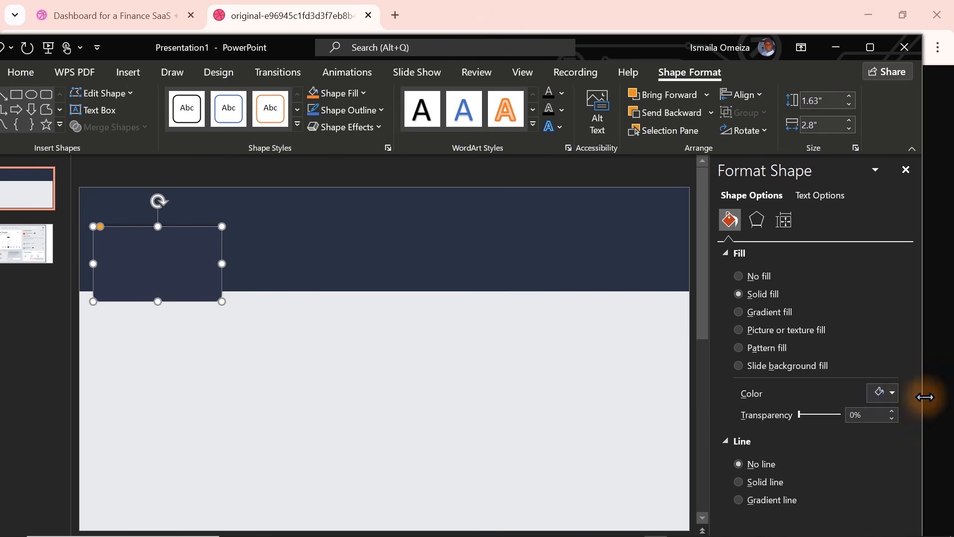
{"action": "left_click", "coordinate": [881, 393]}
{"action": "left_click", "coordinate": [864, 358]}
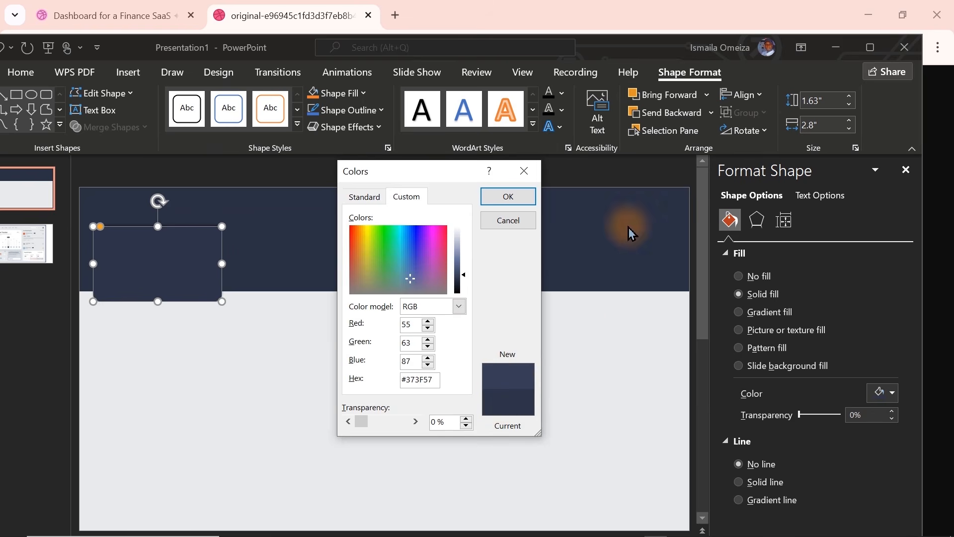
{"action": "left_click", "coordinate": [507, 197]}
{"action": "left_click", "coordinate": [346, 398]}
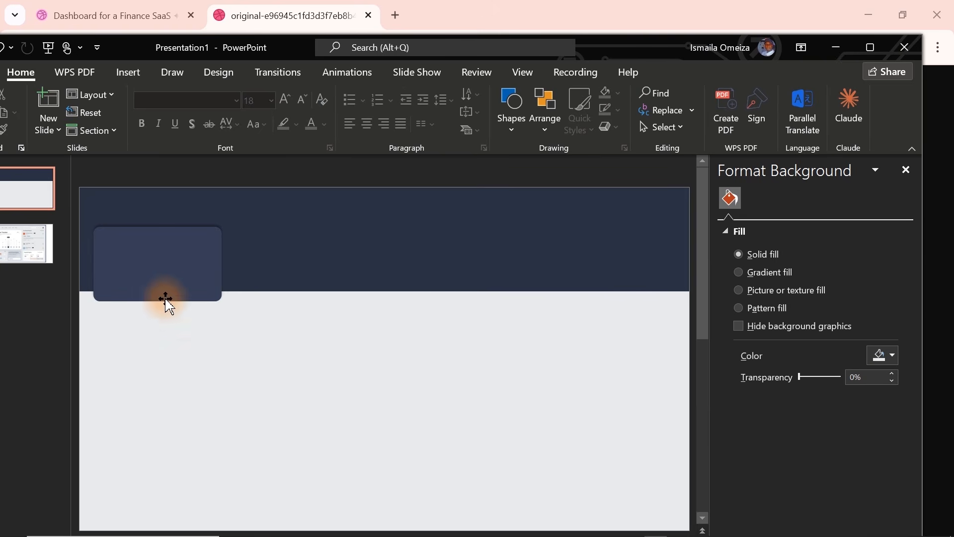
Step: Remove the shadow from the rounded card
{"action": "left_click", "coordinate": [154, 279]}
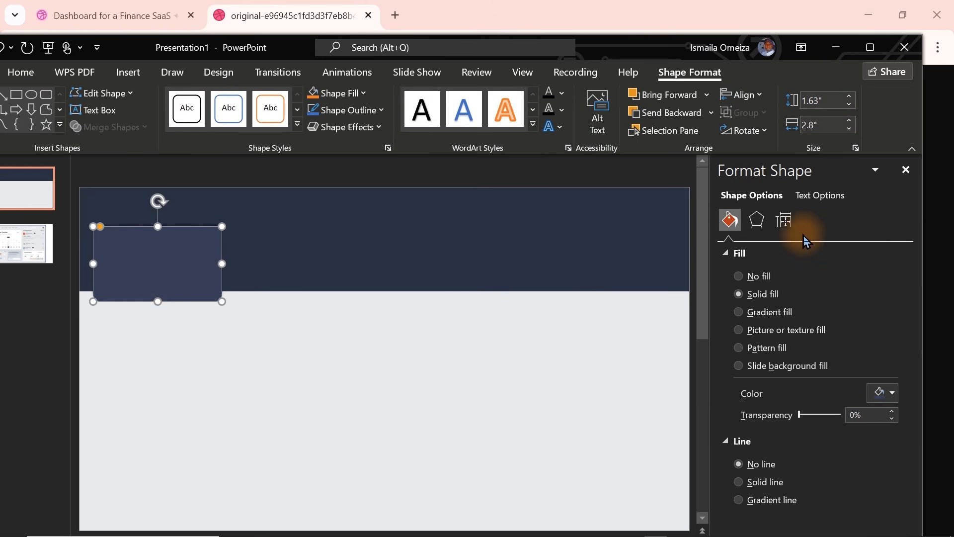
{"action": "left_click", "coordinate": [757, 219]}
{"action": "left_click", "coordinate": [880, 274]}
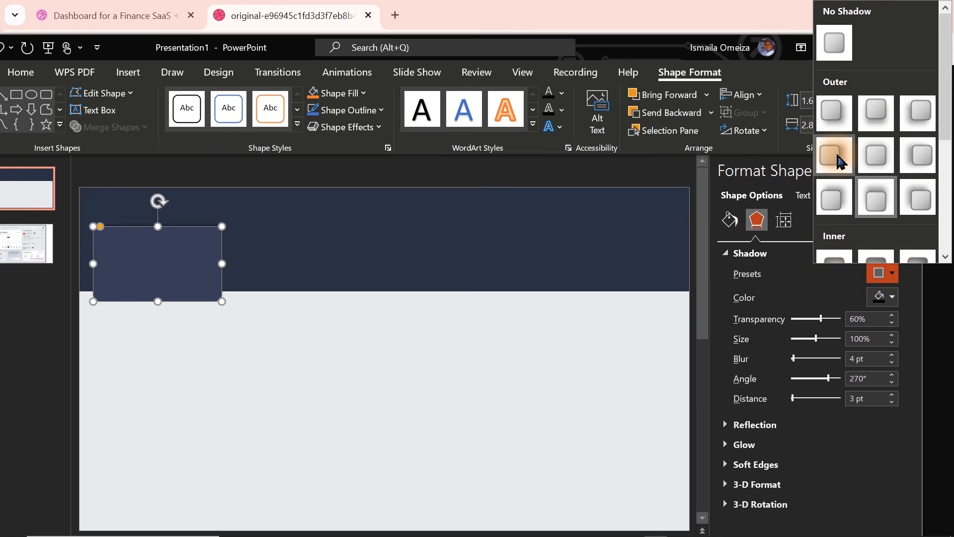
{"action": "left_click", "coordinate": [834, 43]}
{"action": "left_click", "coordinate": [386, 484]}
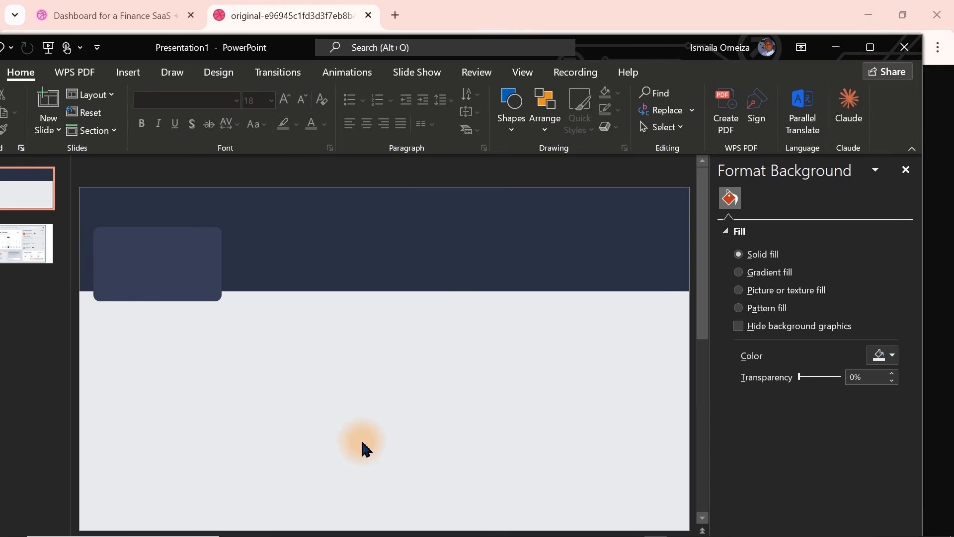
Step: Copy the rounded card to the right and repeat the duplicate to make a row of four, adjusting the last card's position
{"action": "left_click", "coordinate": [172, 279]}
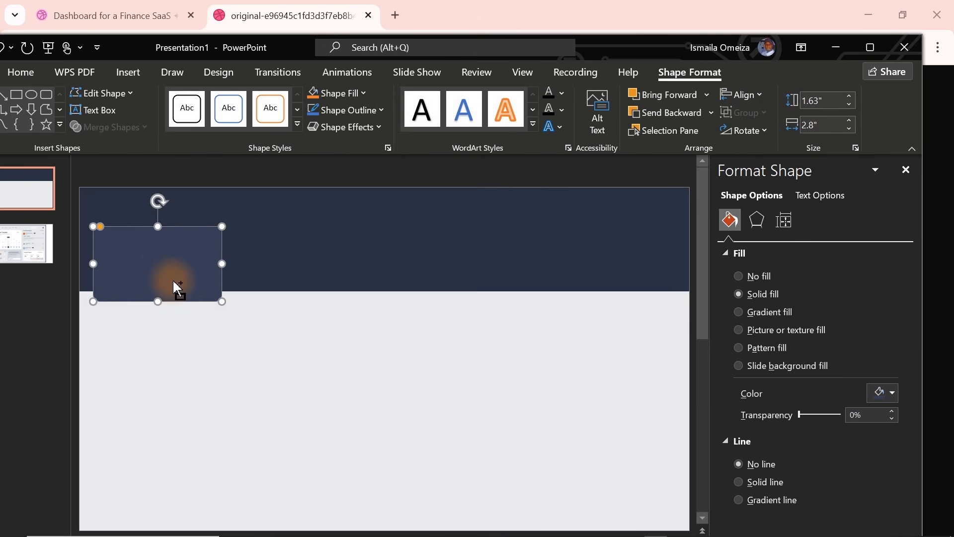
{"action": "left_click_drag", "start_coordinate": [173, 282], "coordinate": [322, 280]}
{"action": "key", "text": "ctrl+d"}
{"action": "key", "text": "ctrl+d"}
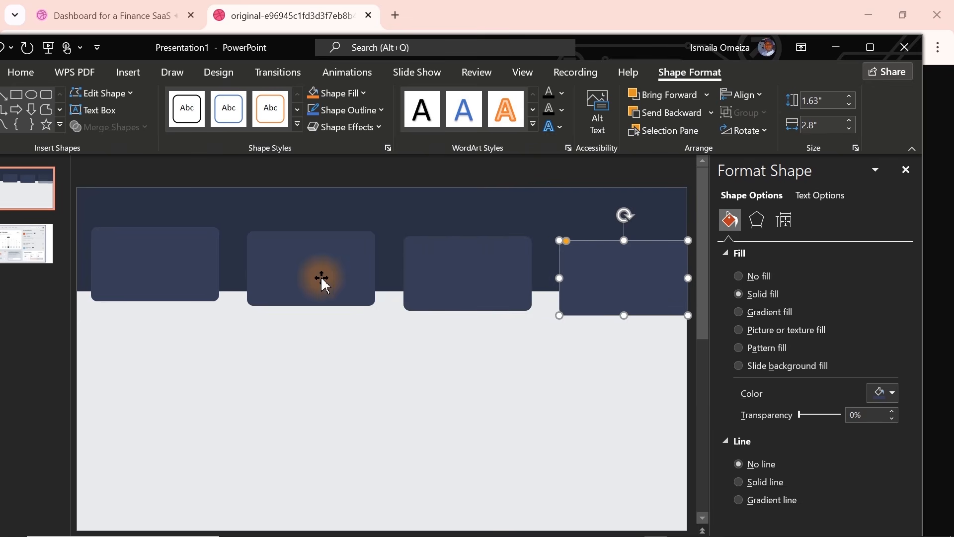
{"action": "left_click_drag", "start_coordinate": [611, 295], "coordinate": [589, 284]}
Step: Undo the card duplicates so only the first rounded card is left
{"action": "key", "text": "ctrl+z"}
{"action": "key", "text": "ctrl+z"}
{"action": "key", "text": "ctrl+z"}
{"action": "key", "text": "ctrl+z"}
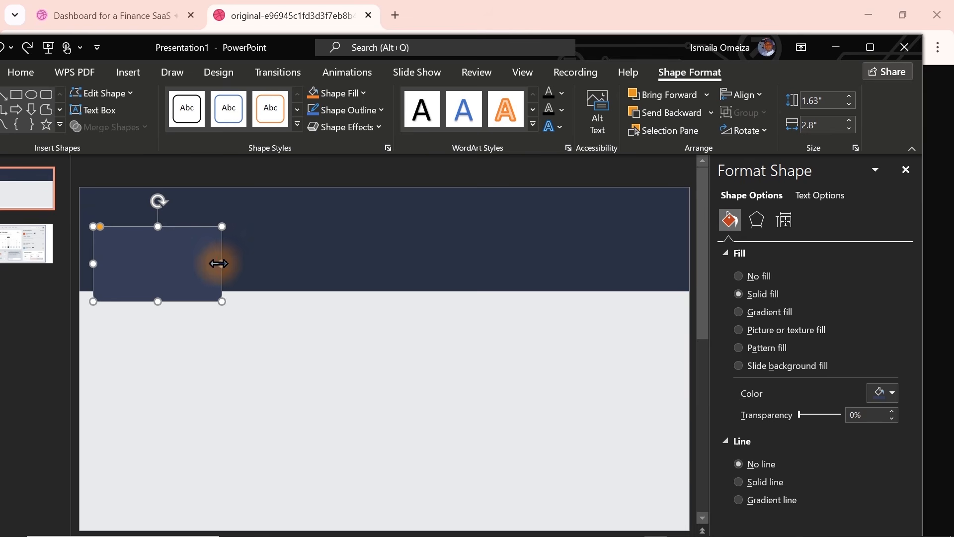
Step: Widen the rounded card to 2.87" and shift it slightly down over the header's lower edge
{"action": "left_click_drag", "start_coordinate": [221, 264], "coordinate": [190, 276]}
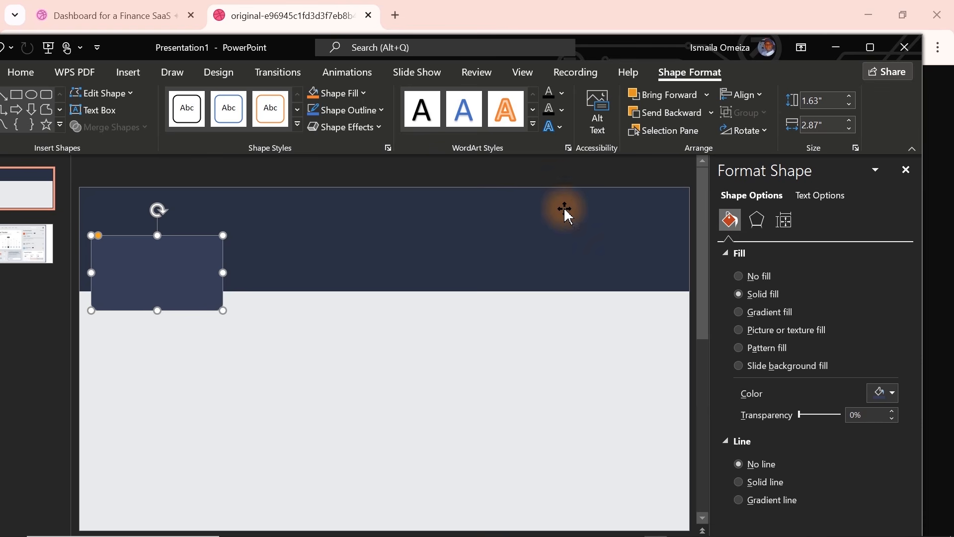
{"action": "left_click_drag", "start_coordinate": [152, 257], "coordinate": [152, 258]}
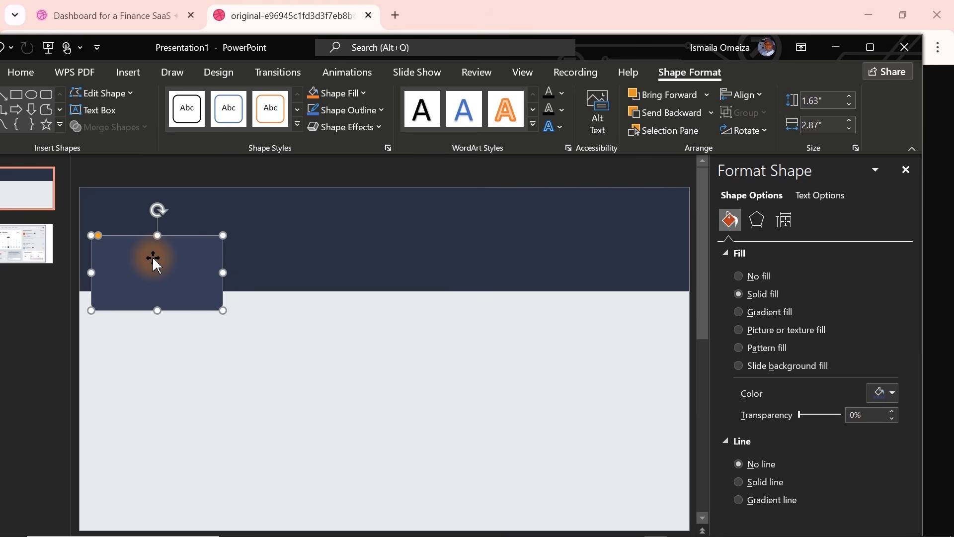
{"action": "left_click", "coordinate": [283, 383]}
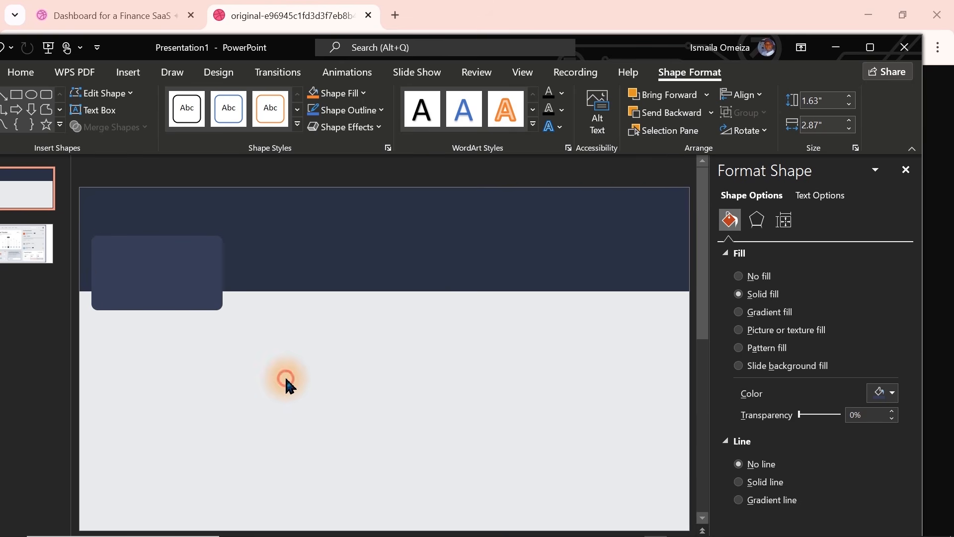
Step: Add a rounded square of 0.51" by 0.51" and place it inside the card's upper-left corner
{"action": "left_click", "coordinate": [130, 74]}
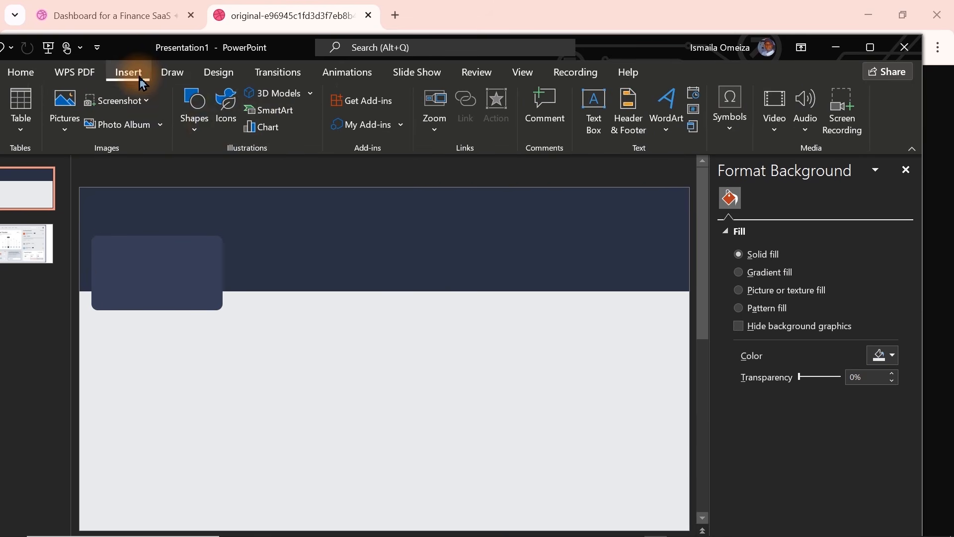
{"action": "left_click", "coordinate": [200, 130]}
{"action": "left_click", "coordinate": [262, 170]}
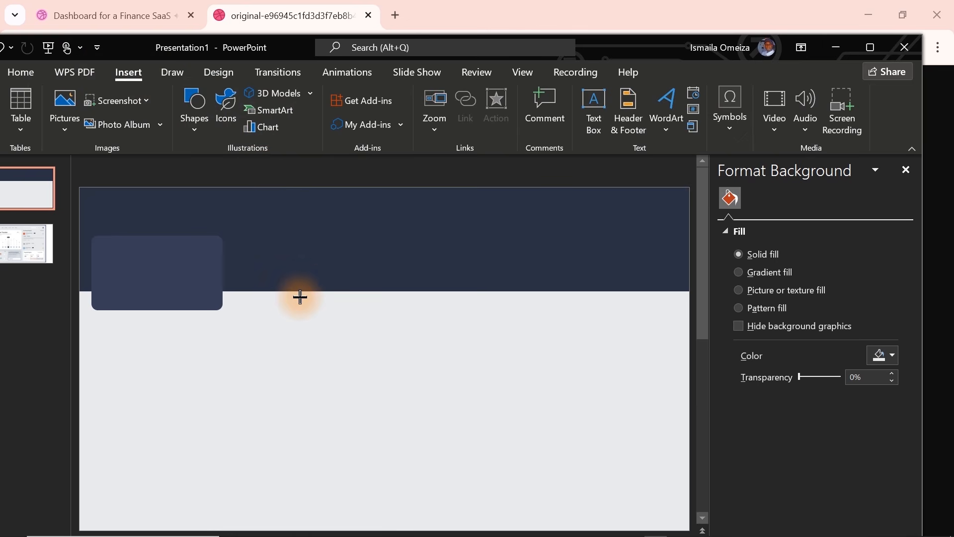
{"action": "mouse_move", "coordinate": [302, 302]}
{"action": "left_mouse_down"}
{"action": "mouse_move", "coordinate": [324, 322]}
{"action": "mouse_move", "coordinate": [118, 262]}
{"action": "left_mouse_up"}
{"action": "left_click_drag", "start_coordinate": [115, 300], "coordinate": [108, 291]}
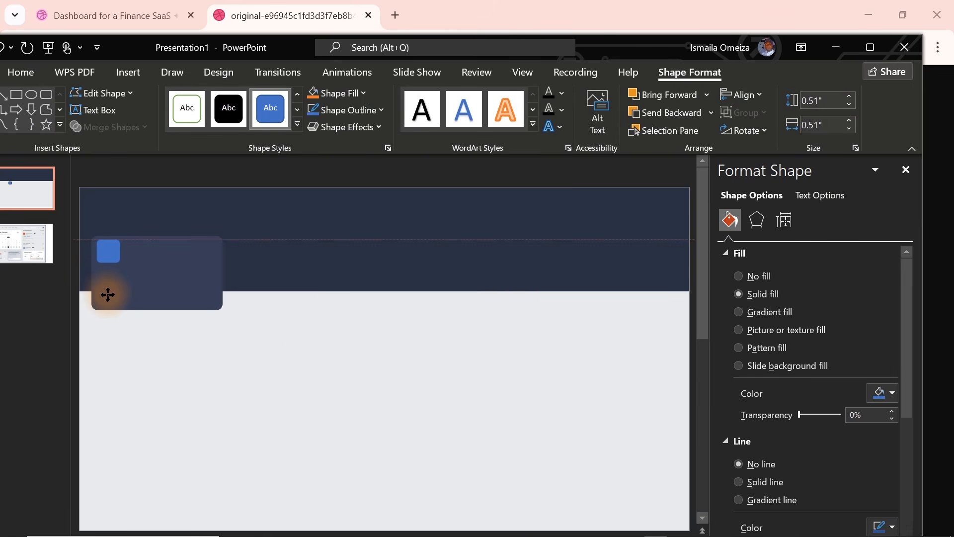
Step: Try the recent dark navy, recent light grey and theme mid-grey as fills for the small rounded square
{"action": "left_click", "coordinate": [888, 394]}
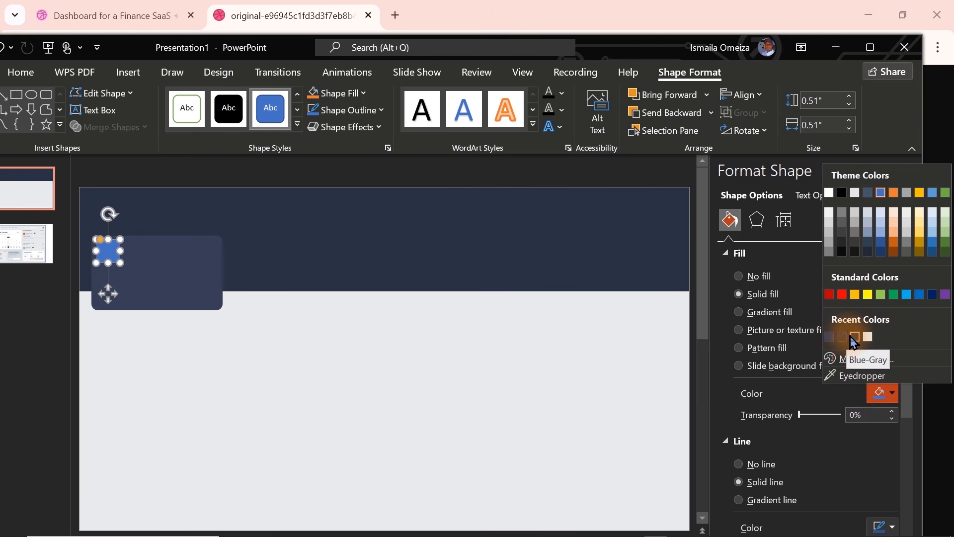
{"action": "left_click", "coordinate": [830, 337]}
{"action": "left_click", "coordinate": [416, 429]}
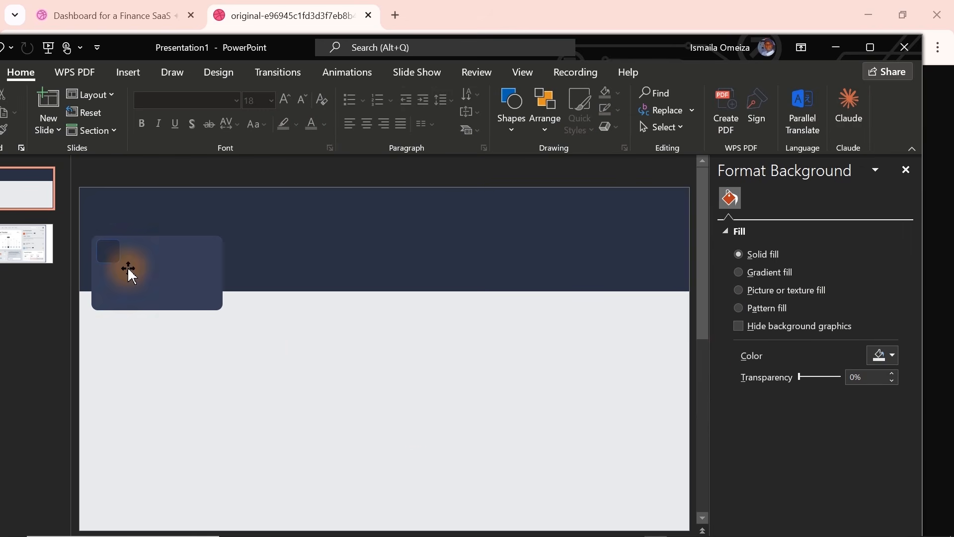
{"action": "left_click", "coordinate": [109, 252]}
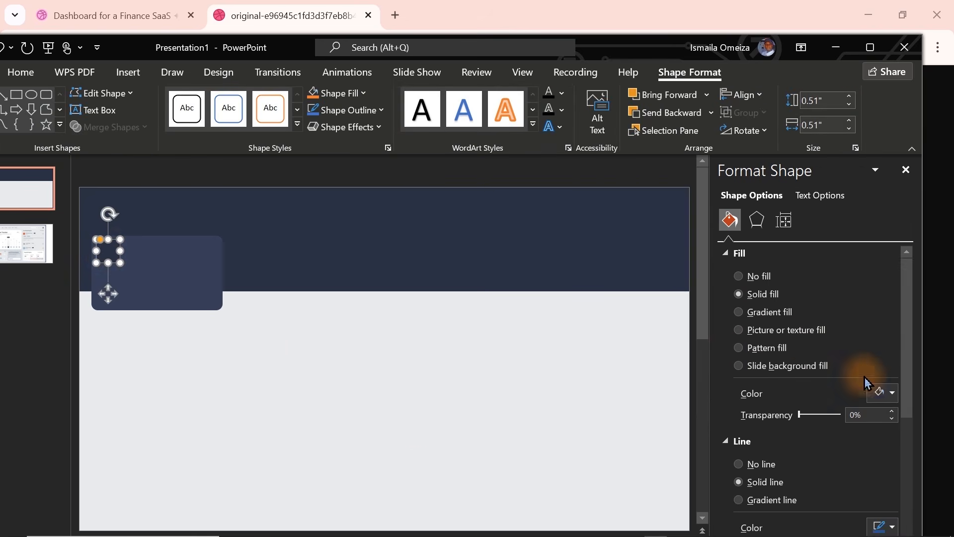
{"action": "left_click", "coordinate": [877, 392]}
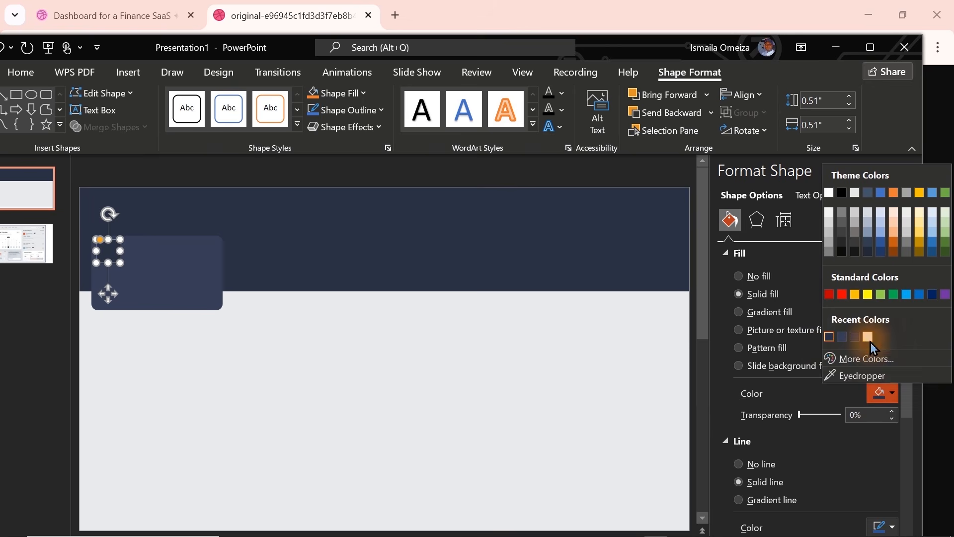
{"action": "left_click", "coordinate": [868, 341]}
{"action": "left_click", "coordinate": [436, 398]}
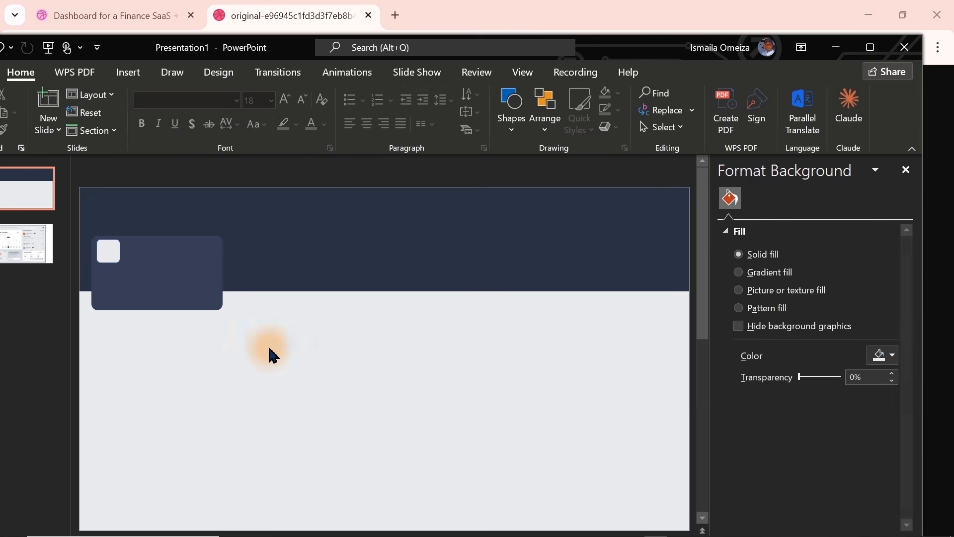
{"action": "left_click", "coordinate": [110, 256]}
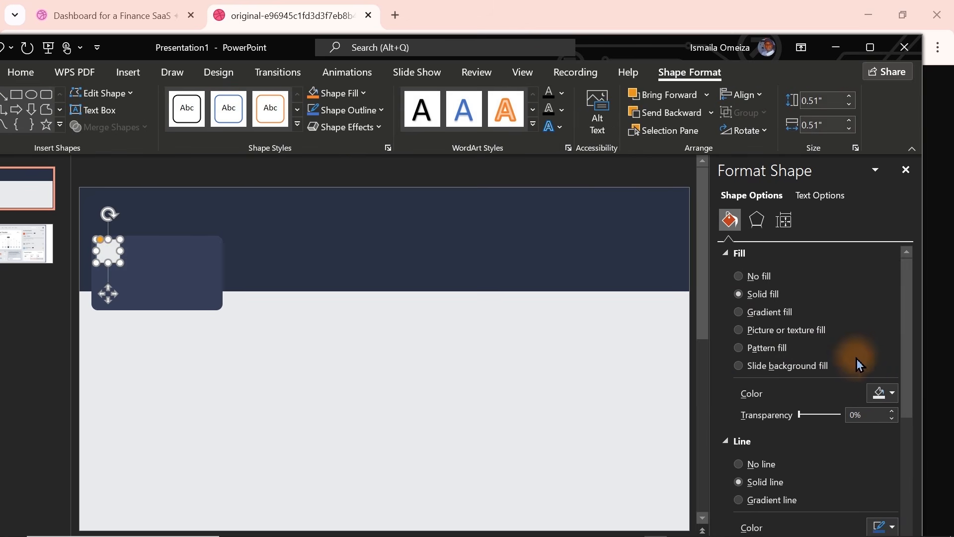
{"action": "left_click", "coordinate": [886, 390]}
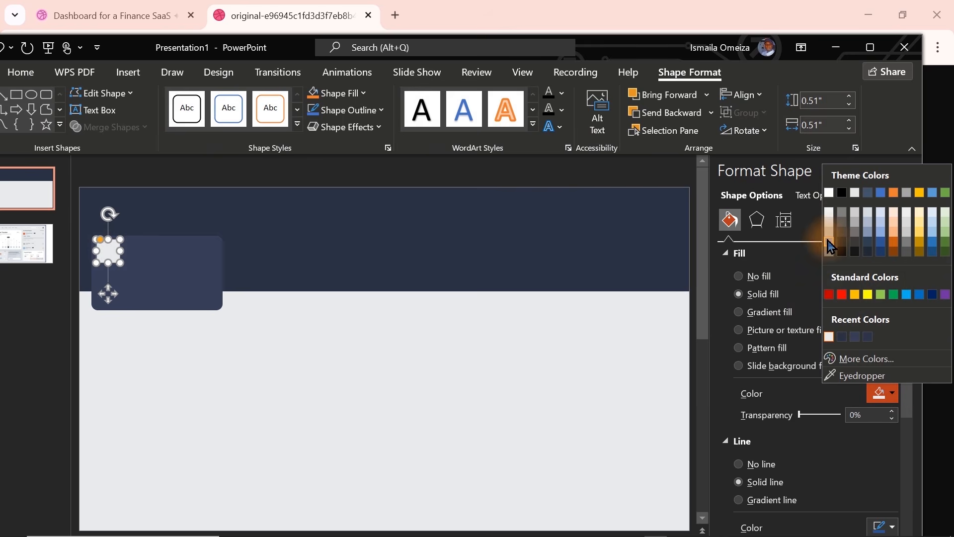
{"action": "left_click", "coordinate": [843, 215]}
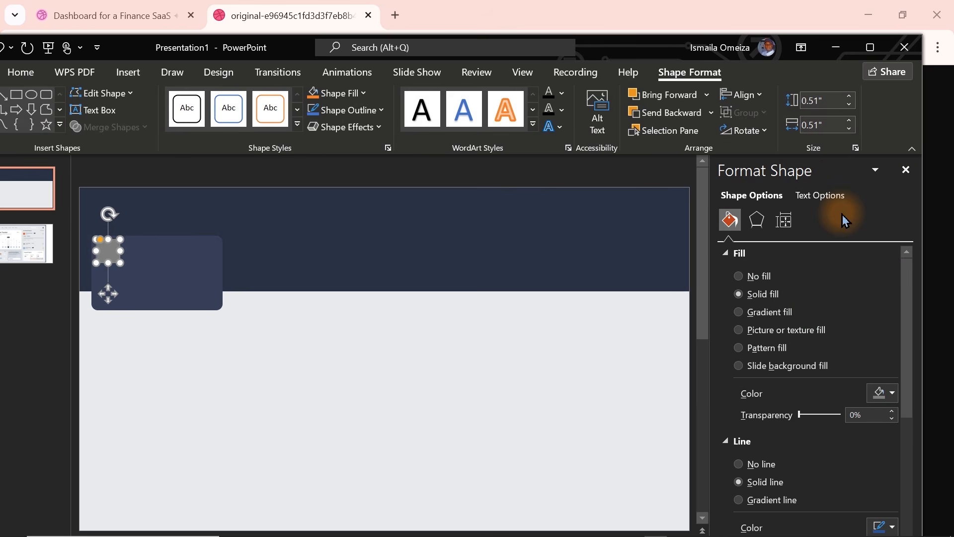
Step: Remove the small rounded square's outline and fill it with the recent dark navy that matches the header
{"action": "left_click", "coordinate": [760, 464]}
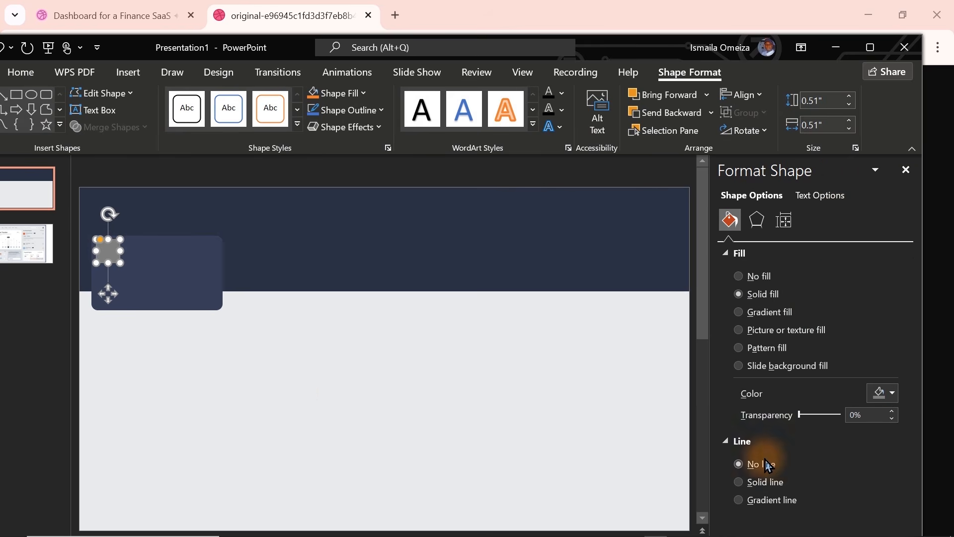
{"action": "left_click", "coordinate": [338, 400]}
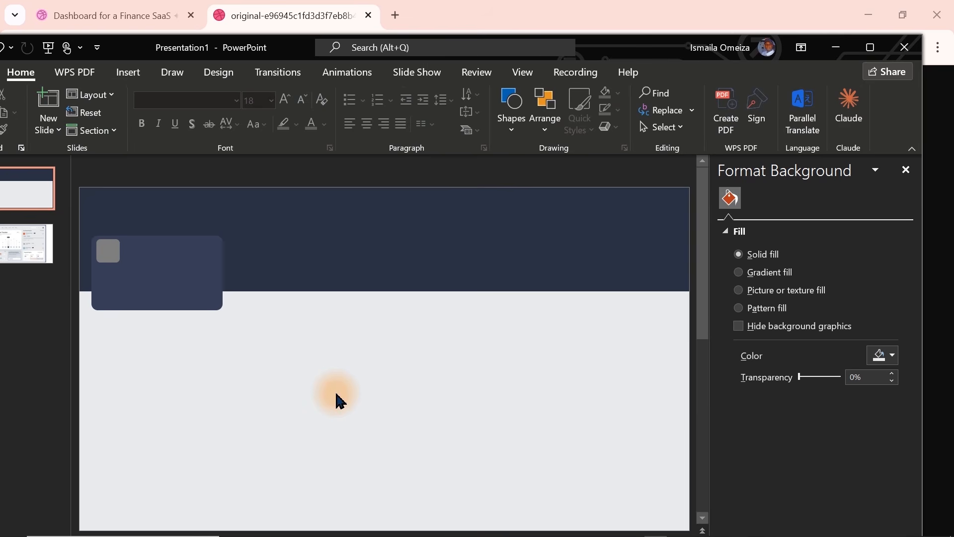
{"action": "left_click", "coordinate": [105, 253]}
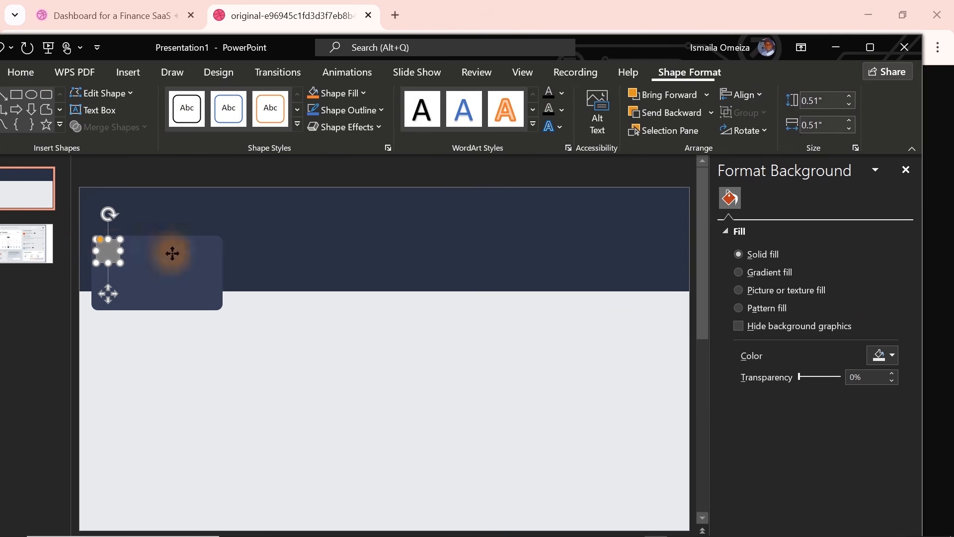
{"action": "left_click", "coordinate": [887, 396]}
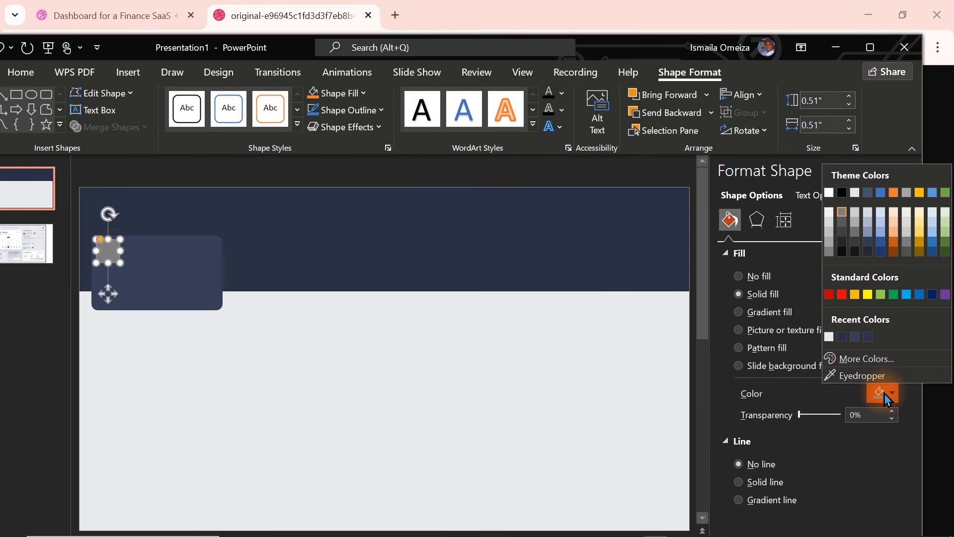
{"action": "left_click", "coordinate": [850, 338]}
{"action": "left_click", "coordinate": [418, 393]}
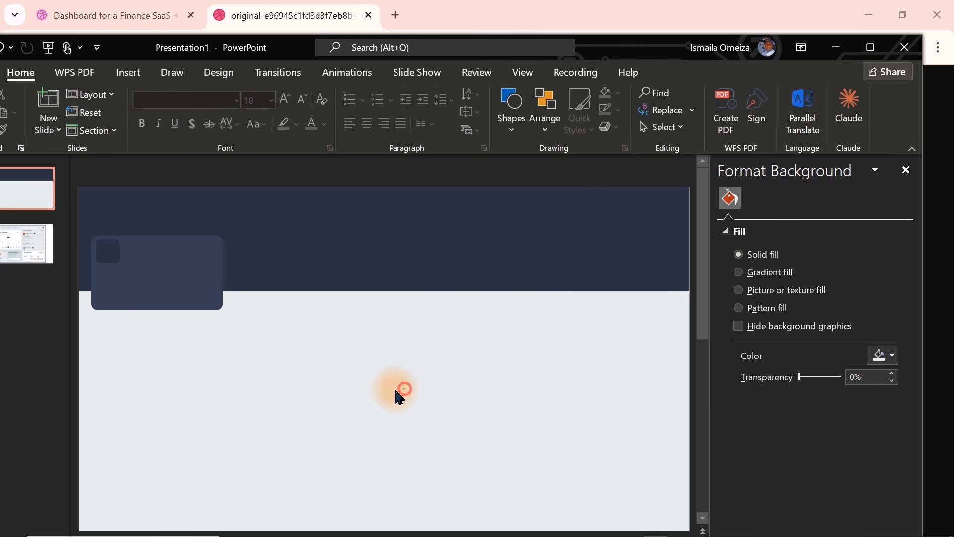
Step: Select the rounded card together with the small square inside it
{"action": "left_click_drag", "start_coordinate": [405, 388], "coordinate": [65, 233]}
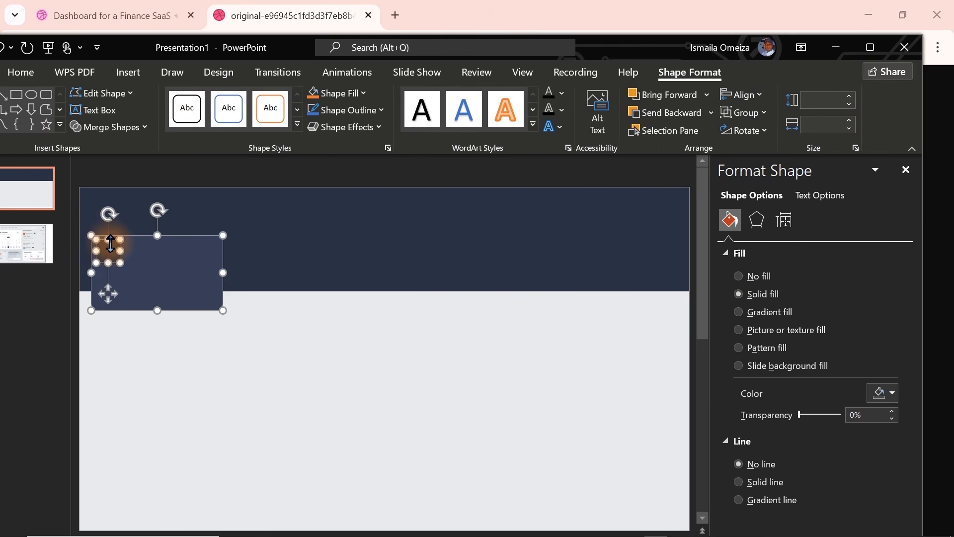
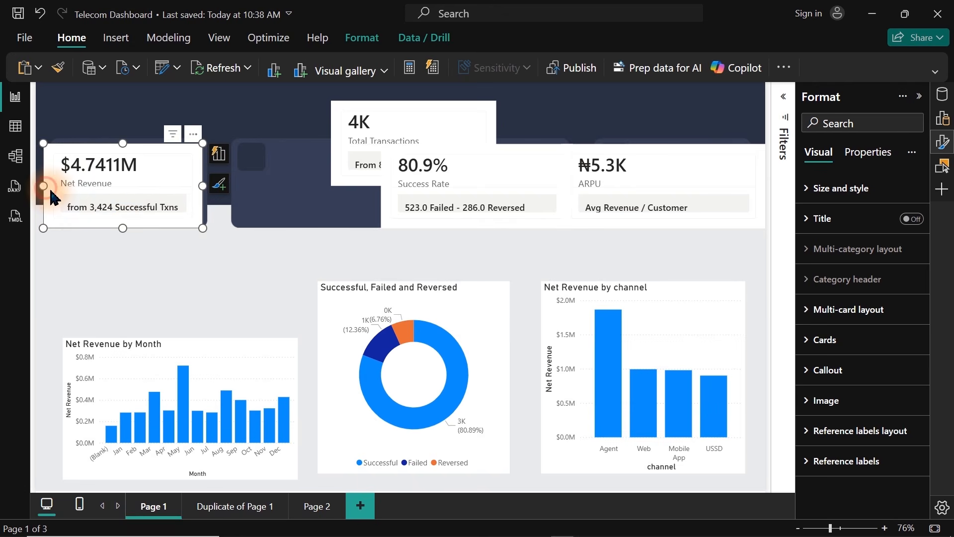
Step: In Power BI, narrow the Net Revenue card visual by moving its left edge inward over the background card
{"action": "left_click_drag", "start_coordinate": [50, 190], "coordinate": [62, 197]}
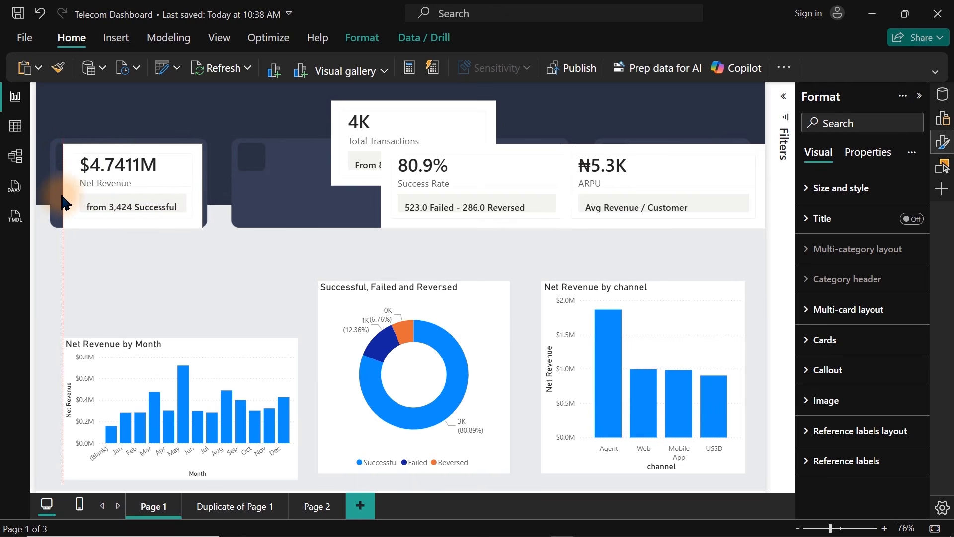
{"action": "left_click_drag", "start_coordinate": [63, 202], "coordinate": [62, 202]}
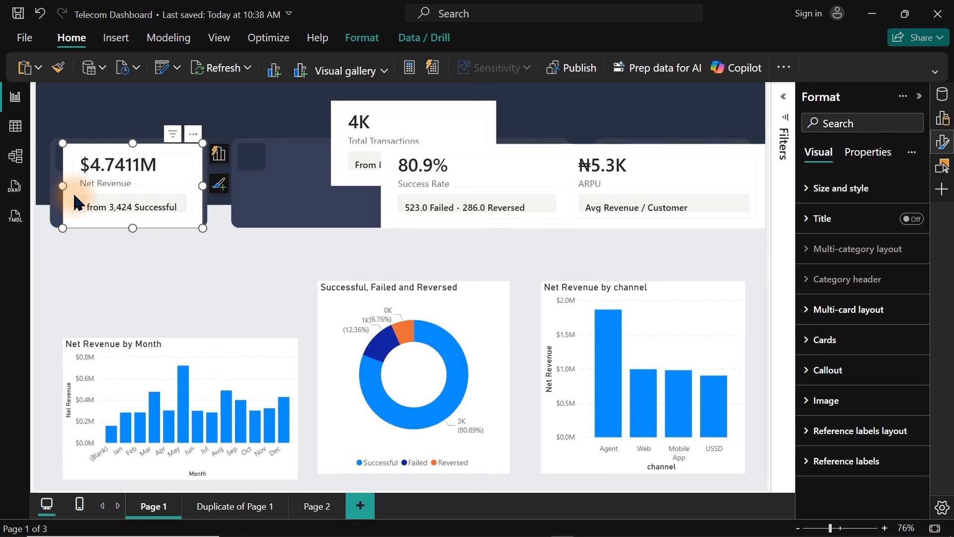
Step: Apply the card settings to Net Revenue only and turn off its border, divider and background
{"action": "left_click", "coordinate": [848, 348]}
{"action": "left_click", "coordinate": [892, 414]}
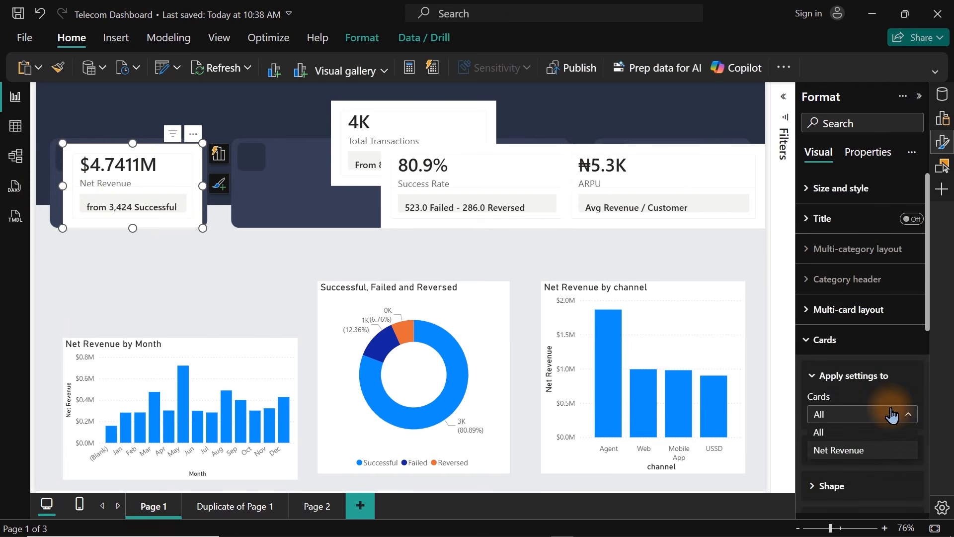
{"action": "left_click", "coordinate": [869, 450]}
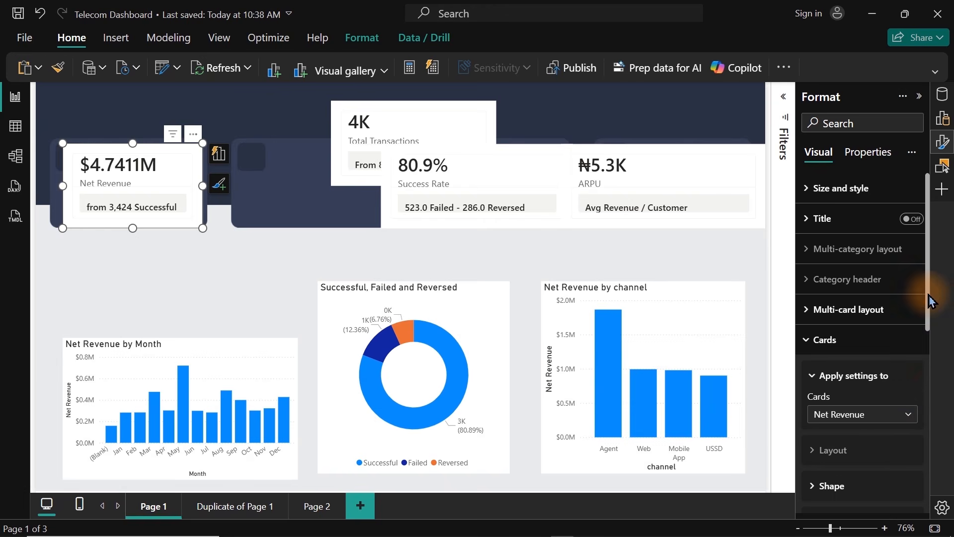
{"action": "scroll", "coordinate": [909, 354], "scroll_direction": "down", "scroll_amount": 5}
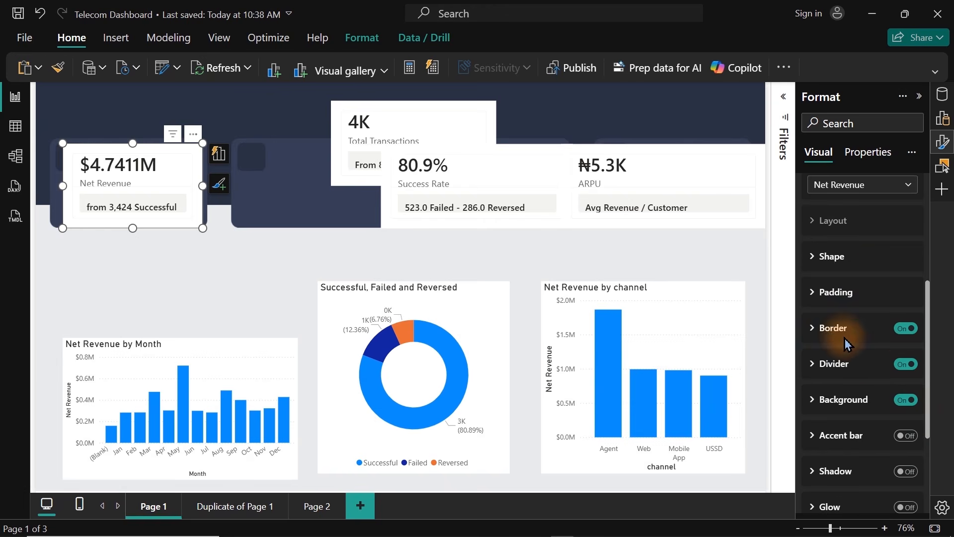
{"action": "left_click", "coordinate": [905, 328]}
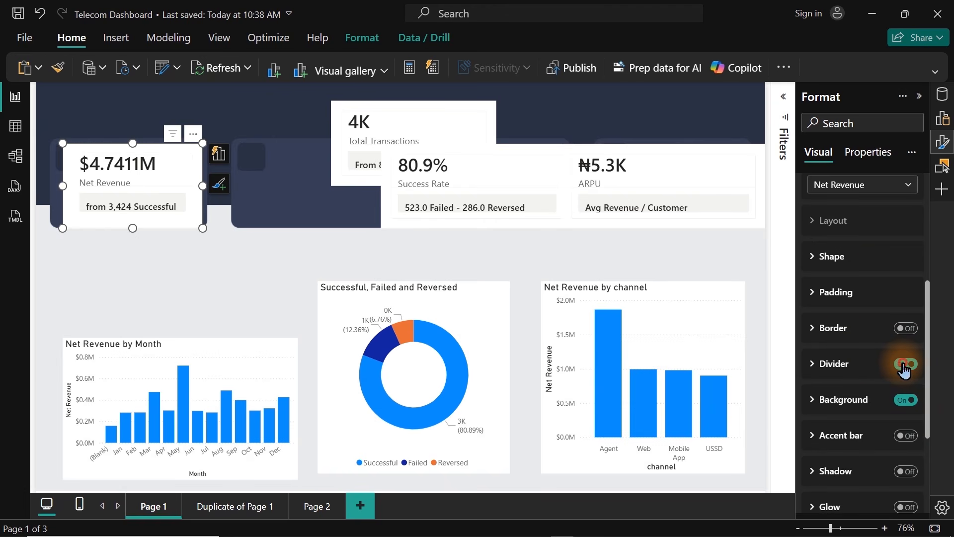
{"action": "left_click", "coordinate": [906, 400]}
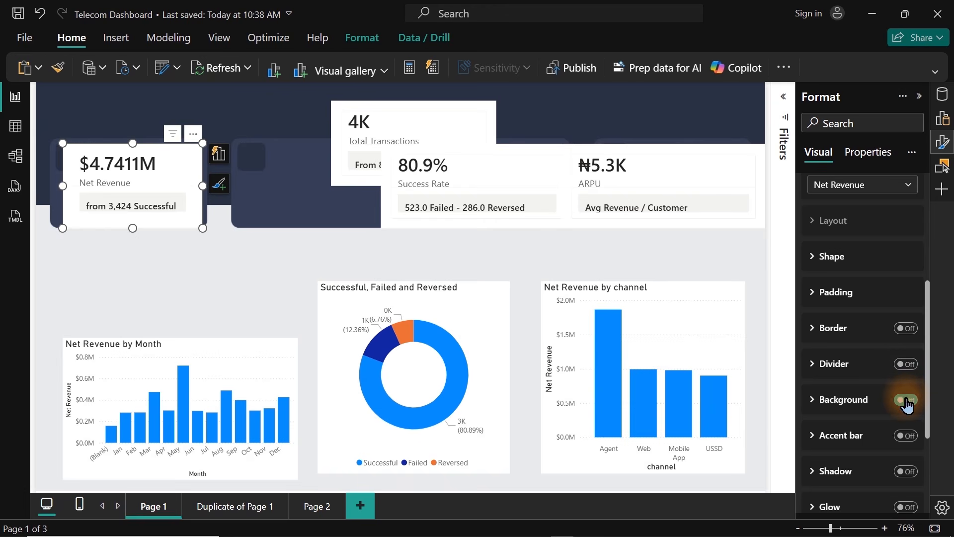
{"action": "scroll", "coordinate": [905, 404], "scroll_direction": "down", "scroll_amount": 1}
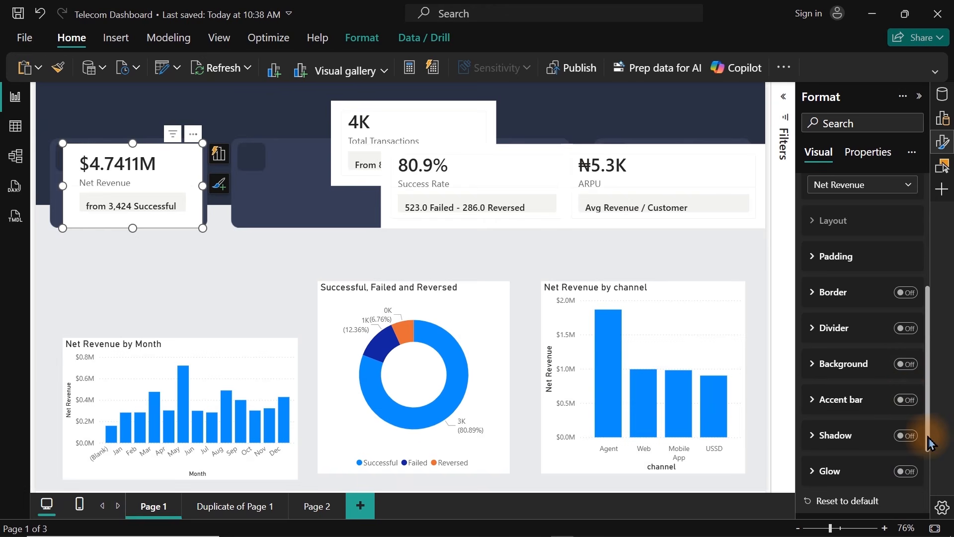
{"action": "left_click", "coordinate": [425, 123], "text": "ctrl"}
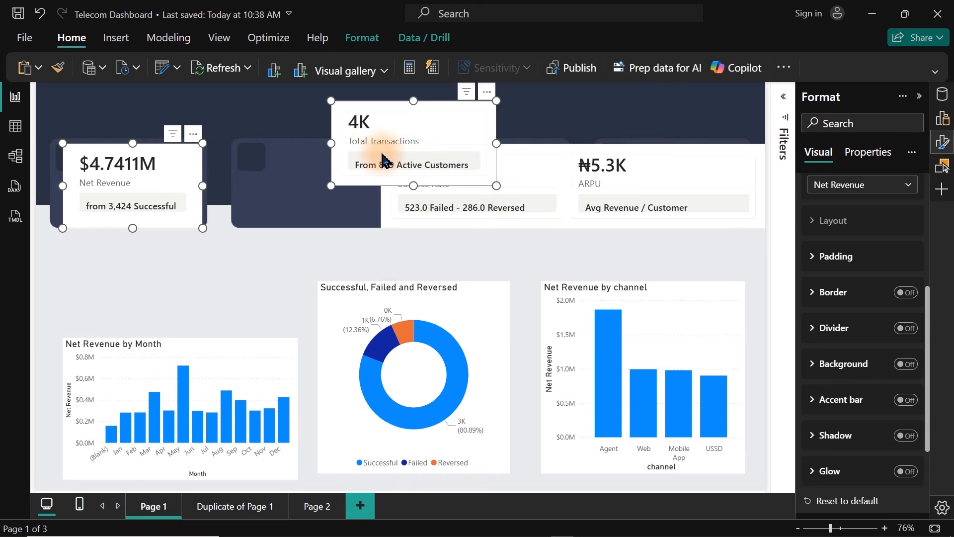
{"action": "left_click", "coordinate": [294, 204]}
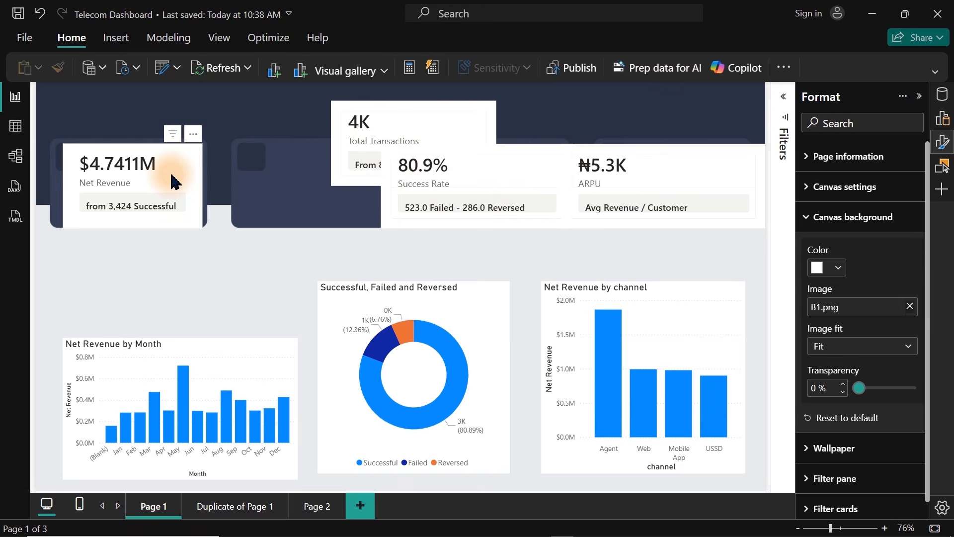
Step: Turn off the multi-card layout background of the Net Revenue card visual
{"action": "left_click", "coordinate": [171, 181]}
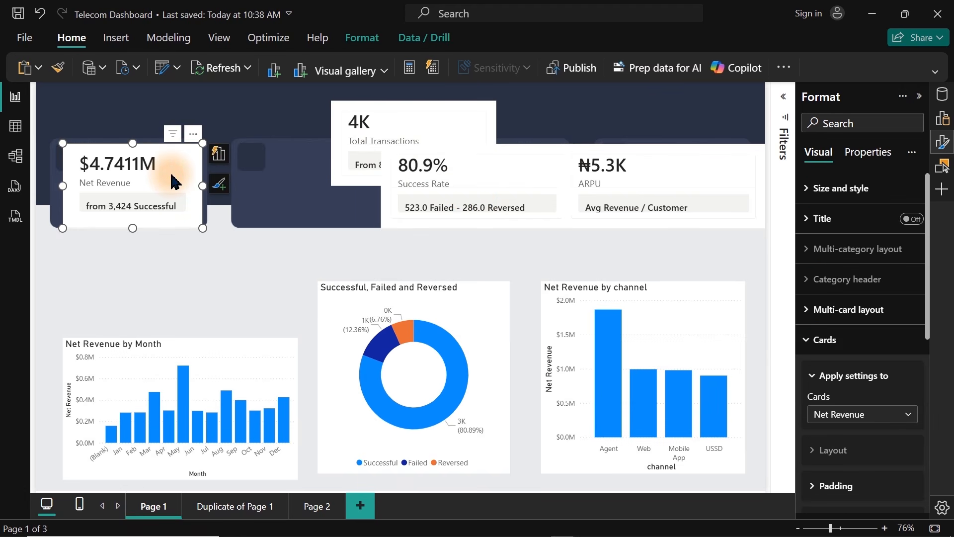
{"action": "left_click", "coordinate": [842, 346]}
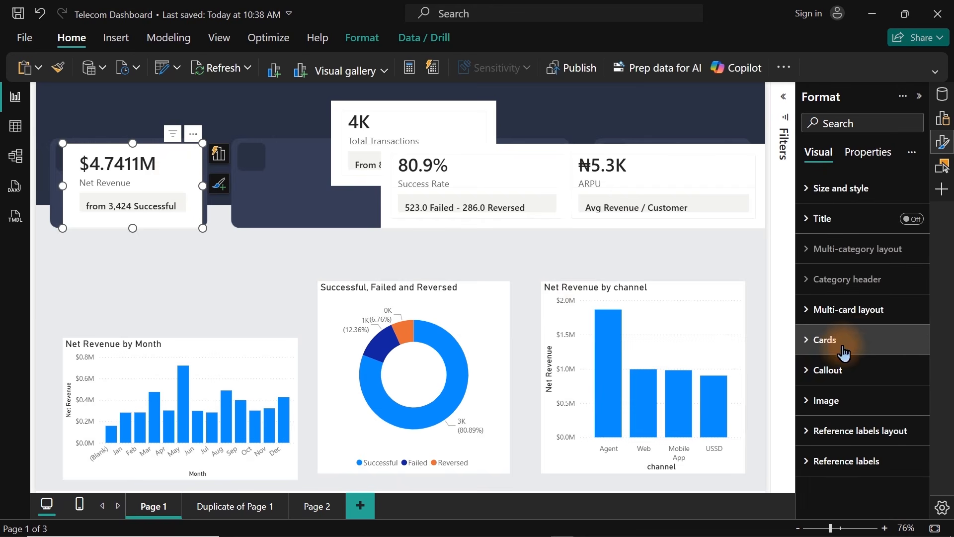
{"action": "left_click", "coordinate": [843, 318]}
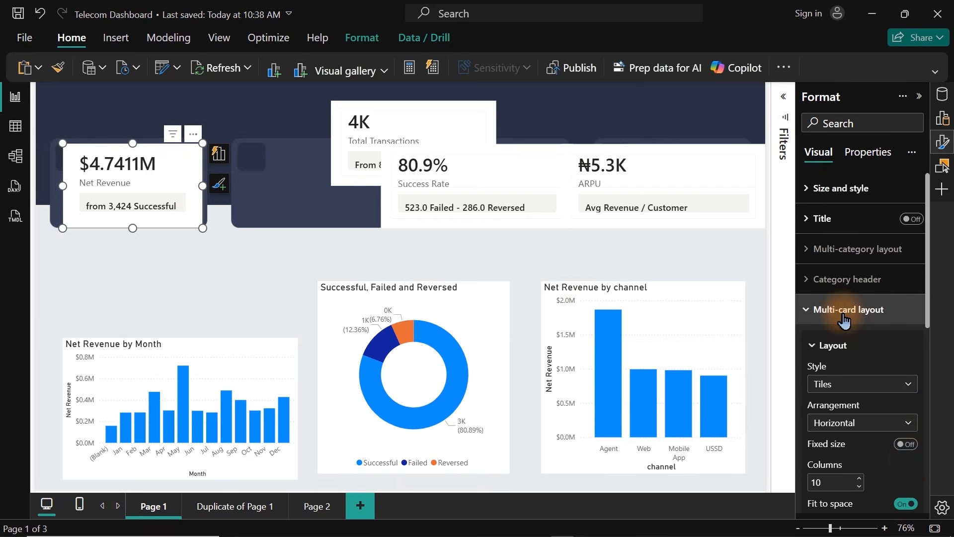
{"action": "left_click_drag", "start_coordinate": [930, 312], "coordinate": [926, 425]}
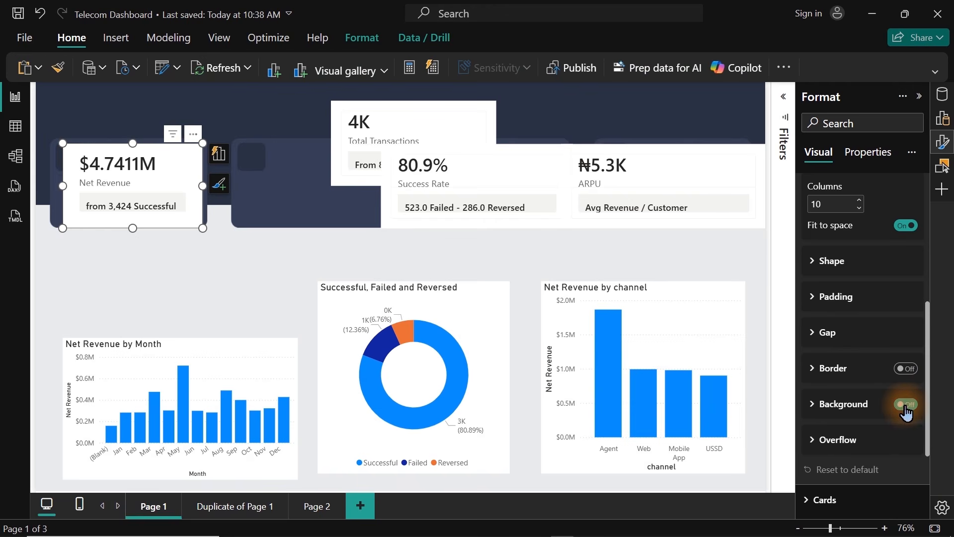
{"action": "left_click", "coordinate": [907, 413]}
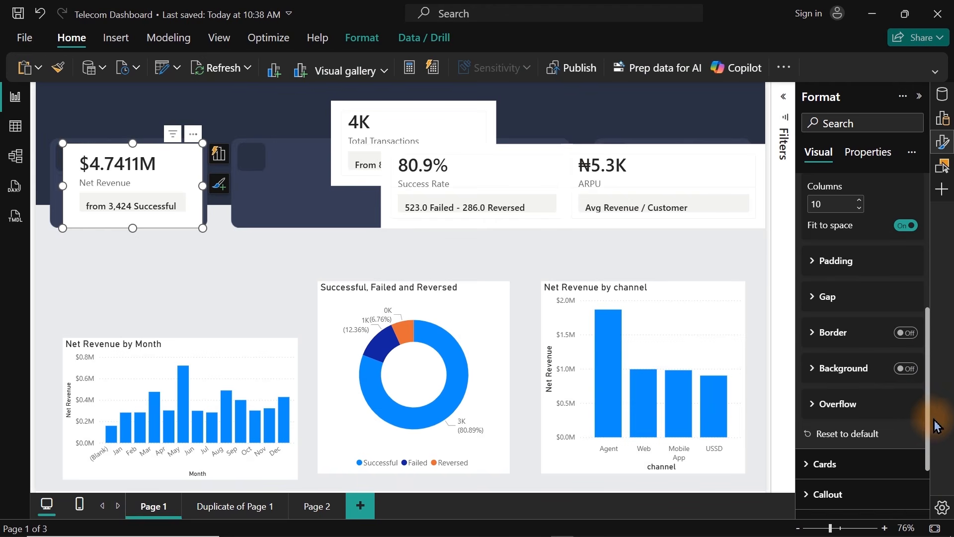
{"action": "left_click_drag", "start_coordinate": [929, 420], "coordinate": [927, 288]}
{"action": "left_click", "coordinate": [861, 311]}
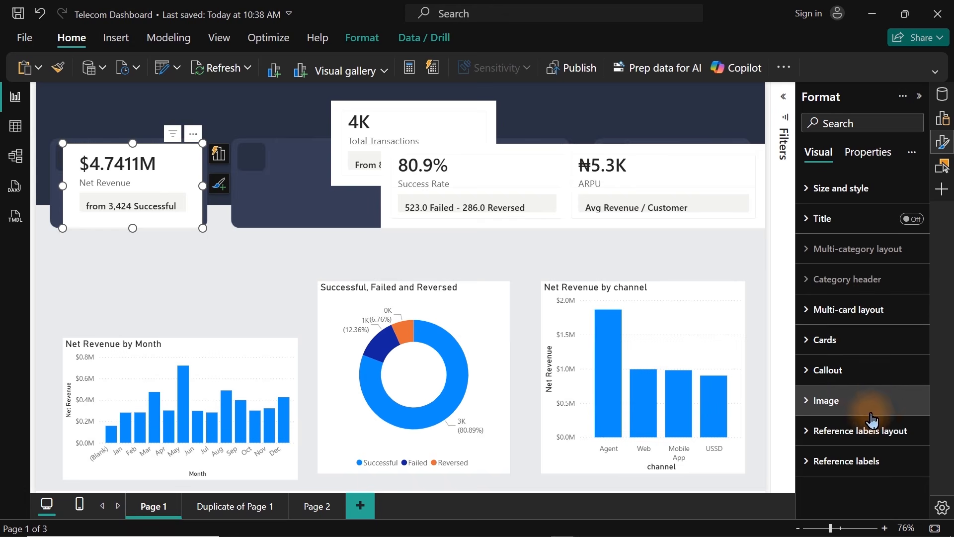
Step: Target the reference label settings of the Net Revenue card at the SubTitle Revenue label
{"action": "left_click", "coordinate": [846, 463]}
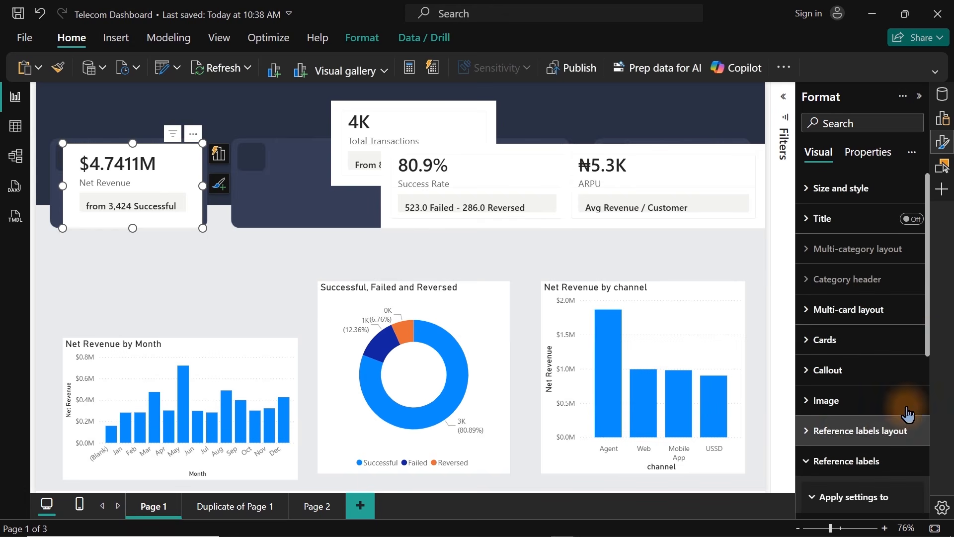
{"action": "left_click_drag", "start_coordinate": [928, 315], "coordinate": [931, 495]}
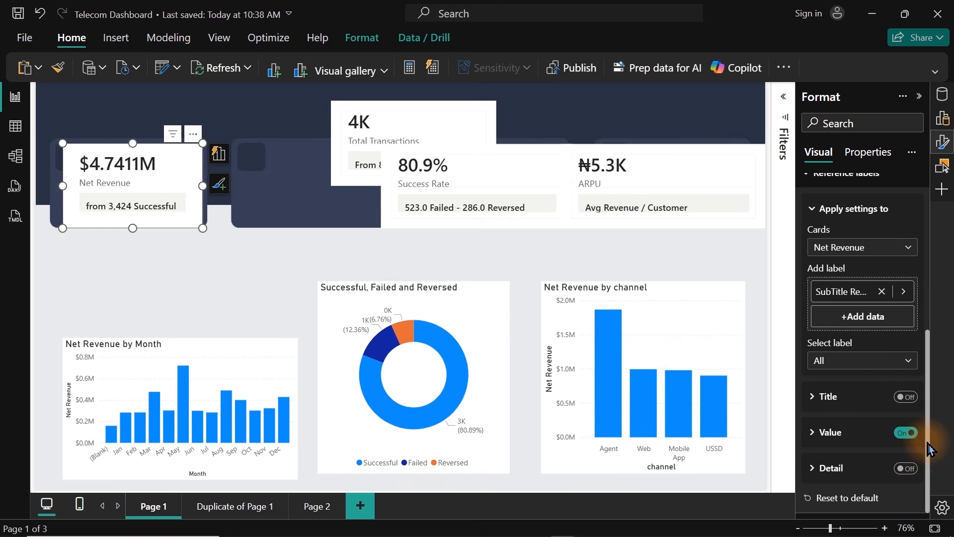
{"action": "left_click", "coordinate": [841, 363]}
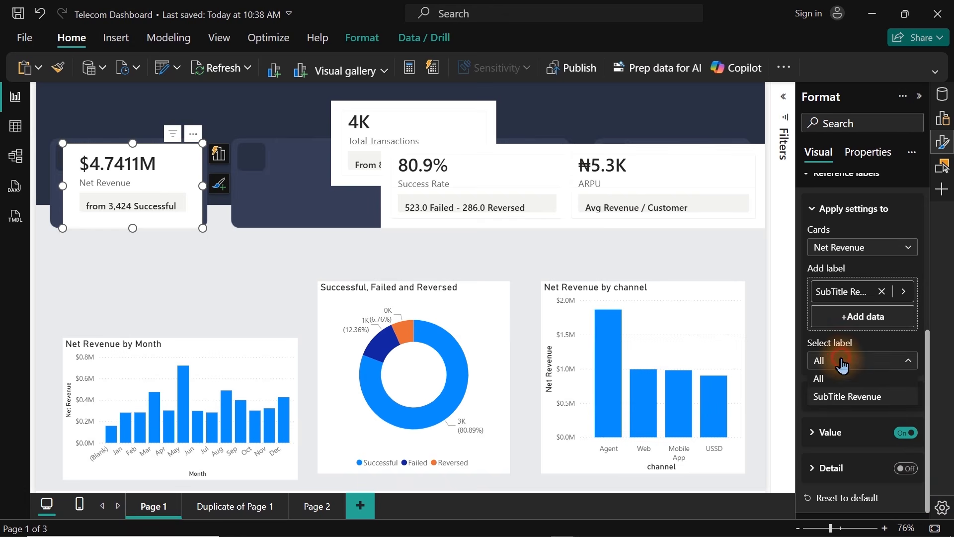
{"action": "left_click", "coordinate": [845, 396]}
{"action": "left_click_drag", "start_coordinate": [927, 396], "coordinate": [928, 318]}
{"action": "left_click", "coordinate": [897, 323]}
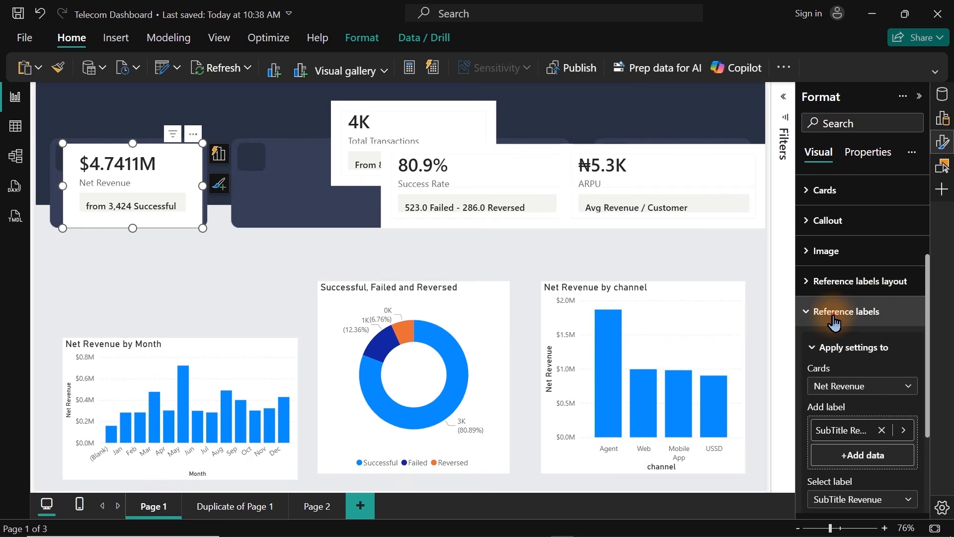
Step: Turn off the background behind the reference label in the Net Revenue card's reference labels layout
{"action": "left_click", "coordinate": [854, 429]}
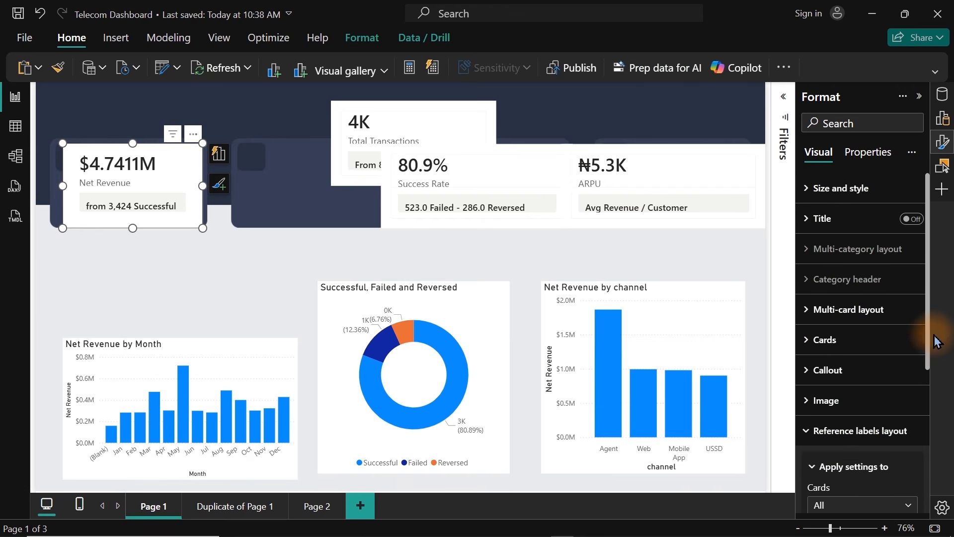
{"action": "left_click_drag", "start_coordinate": [930, 328], "coordinate": [928, 469]}
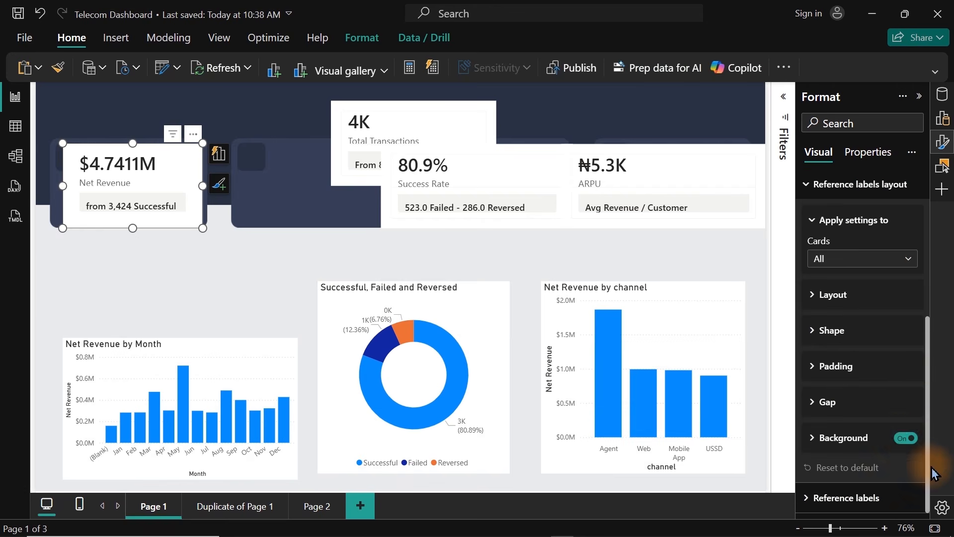
{"action": "left_click", "coordinate": [903, 439]}
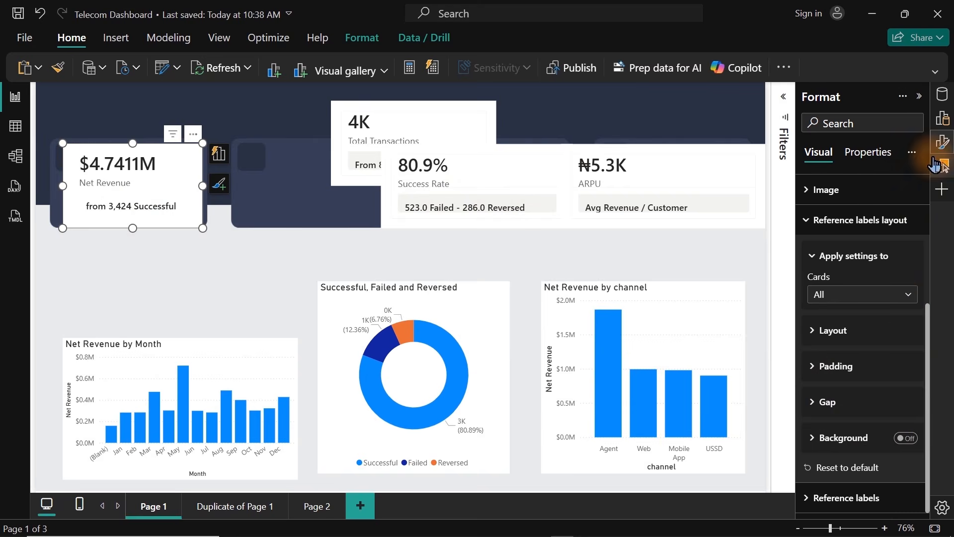
Step: Turn off the overall visual background of the Net Revenue card in its size and style settings
{"action": "left_click", "coordinate": [942, 142]}
{"action": "left_click", "coordinate": [942, 142]}
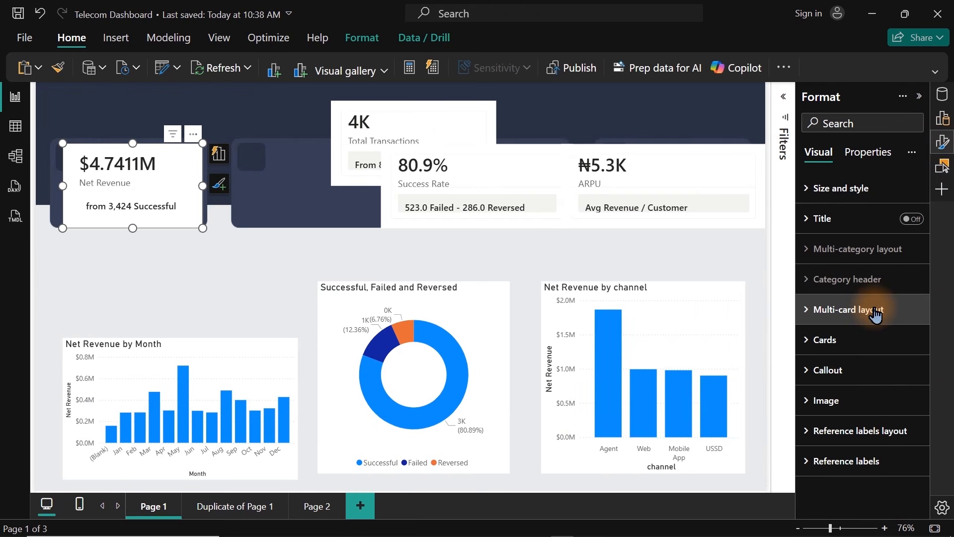
{"action": "left_click", "coordinate": [816, 188]}
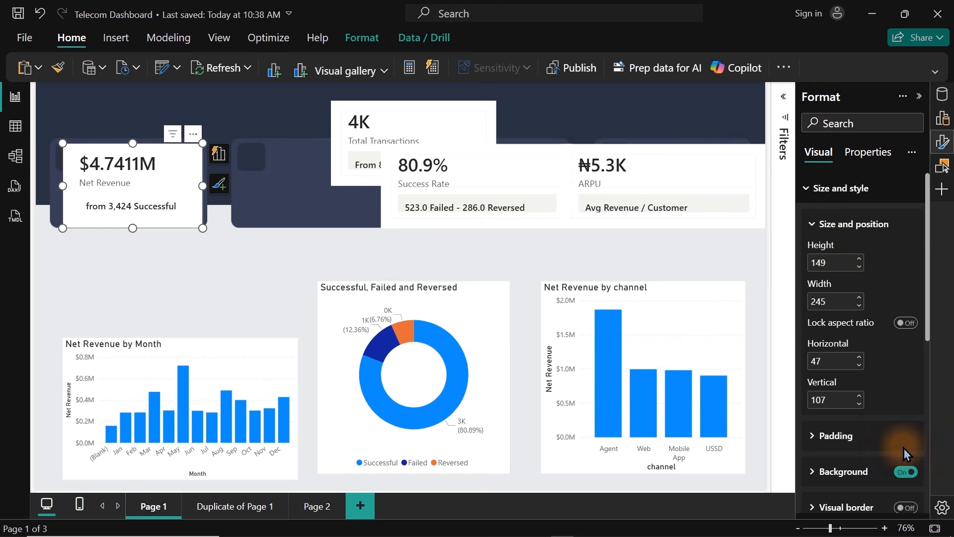
{"action": "left_click", "coordinate": [906, 472]}
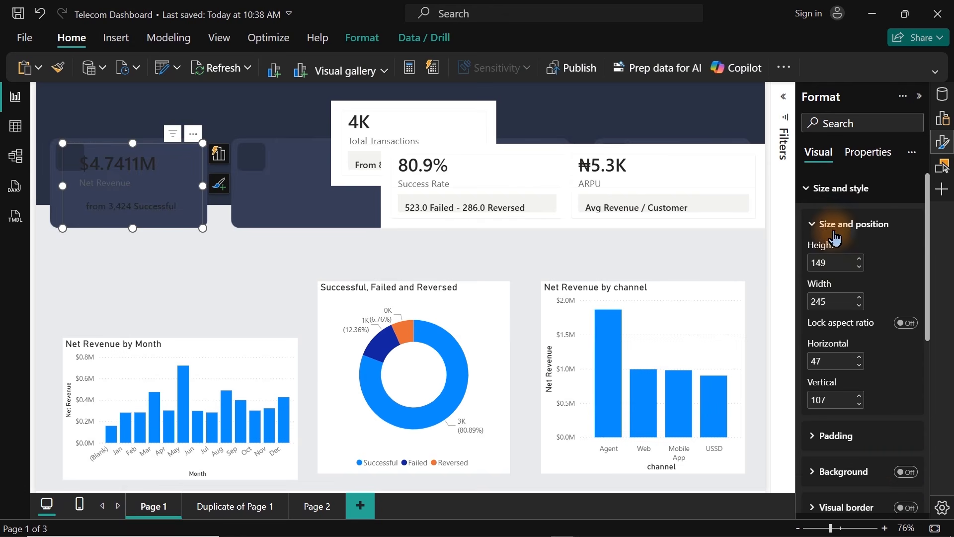
{"action": "left_click", "coordinate": [824, 194]}
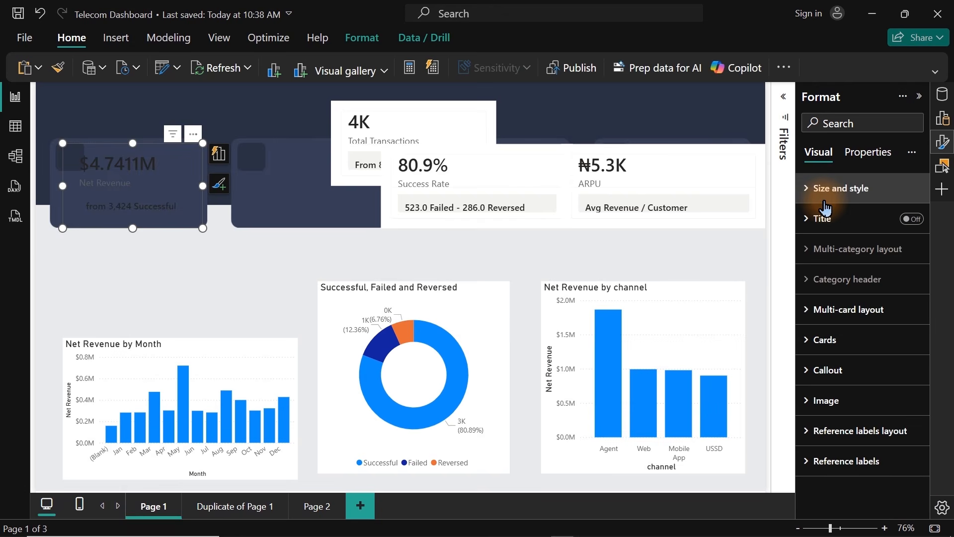
Step: Set the callout value colour of the Net Revenue card to very light grey
{"action": "left_click", "coordinate": [844, 341]}
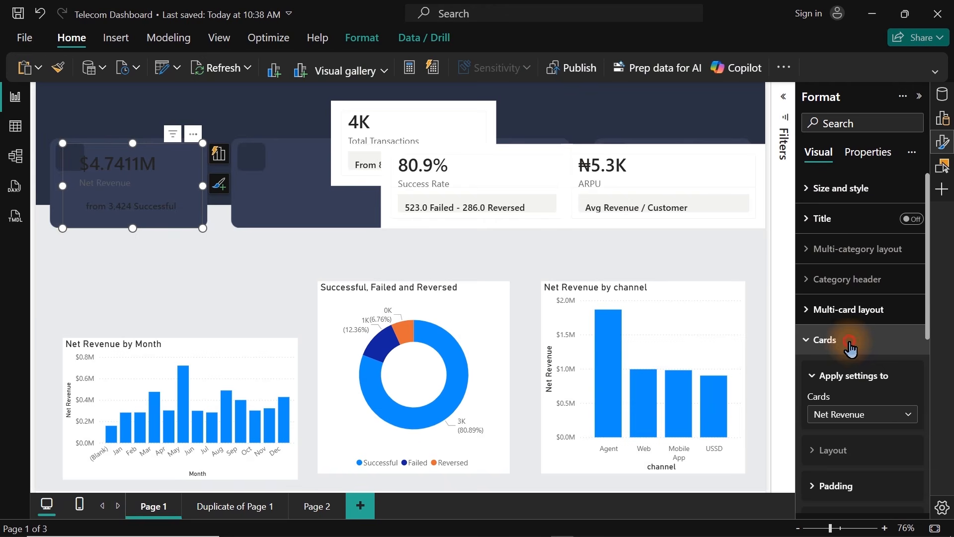
{"action": "left_click", "coordinate": [850, 348]}
{"action": "left_click", "coordinate": [826, 370]}
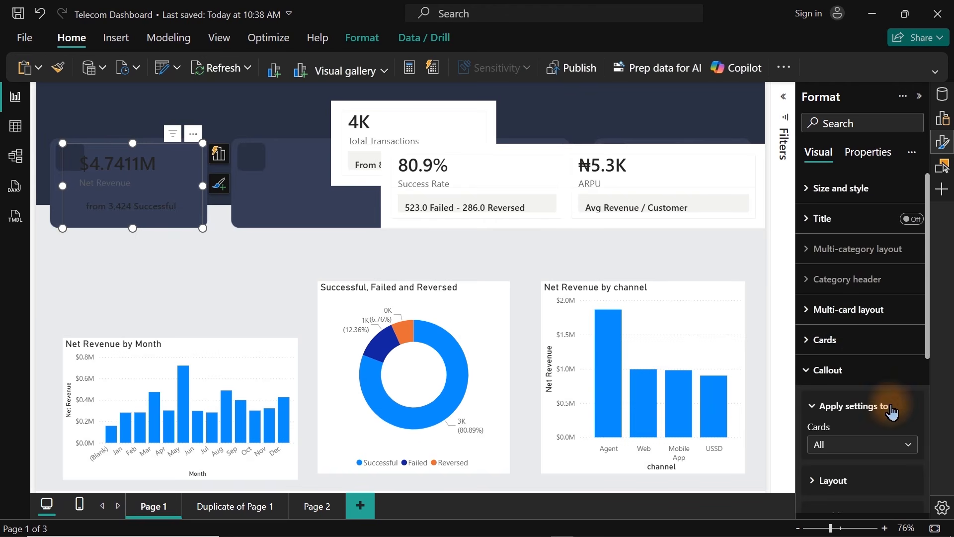
{"action": "left_click_drag", "start_coordinate": [929, 346], "coordinate": [928, 422]}
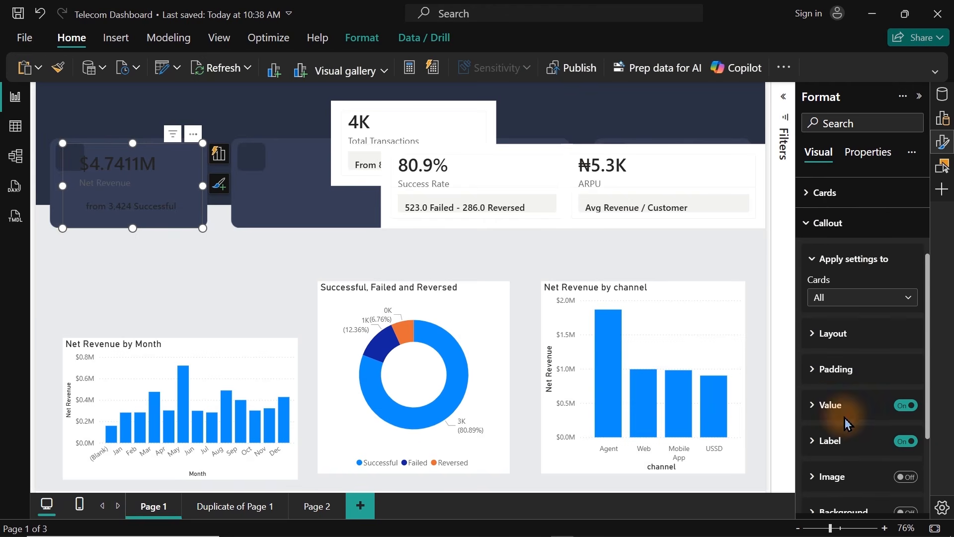
{"action": "left_click", "coordinate": [834, 405]}
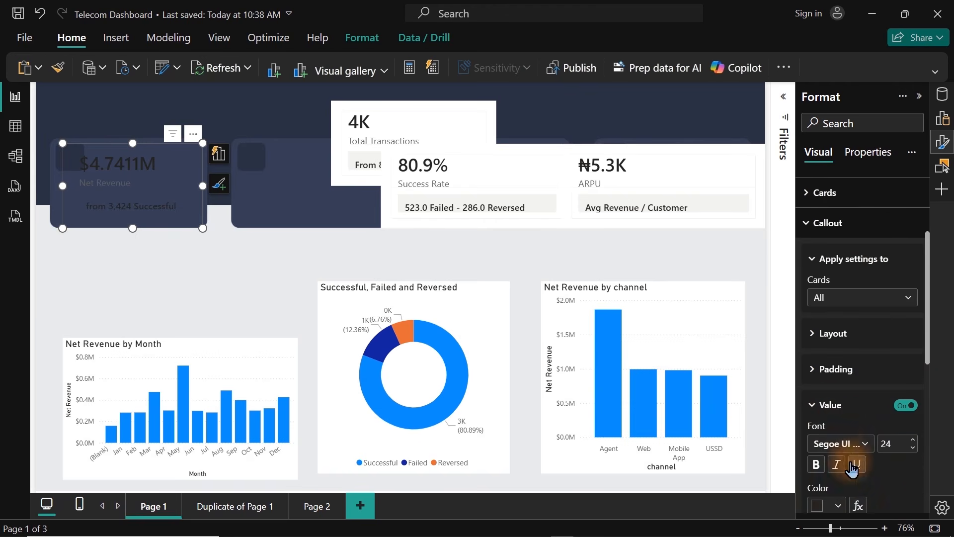
{"action": "left_click", "coordinate": [839, 506]}
{"action": "left_click", "coordinate": [729, 280]}
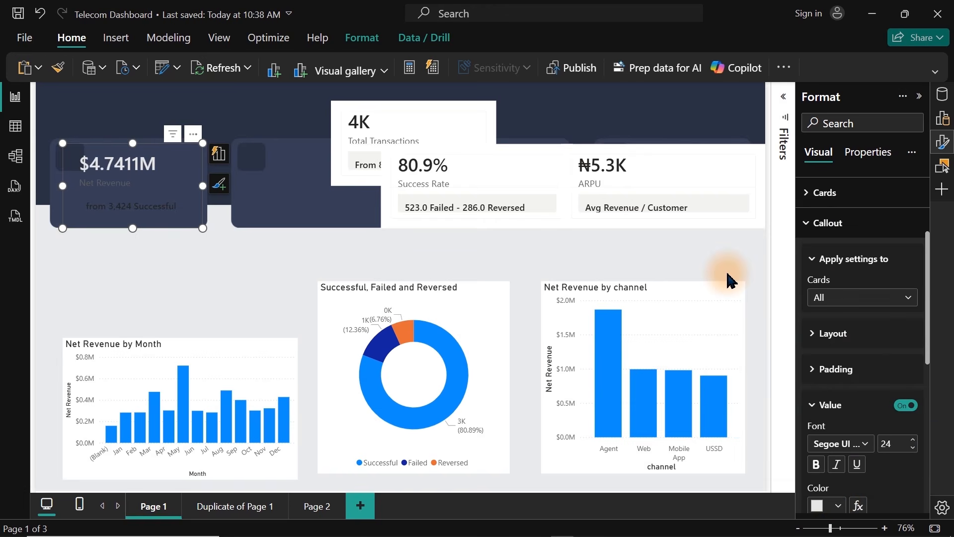
Step: Move the Net Revenue card slightly right and up so its text clears the small dark square
{"action": "left_click_drag", "start_coordinate": [96, 187], "coordinate": [112, 190]}
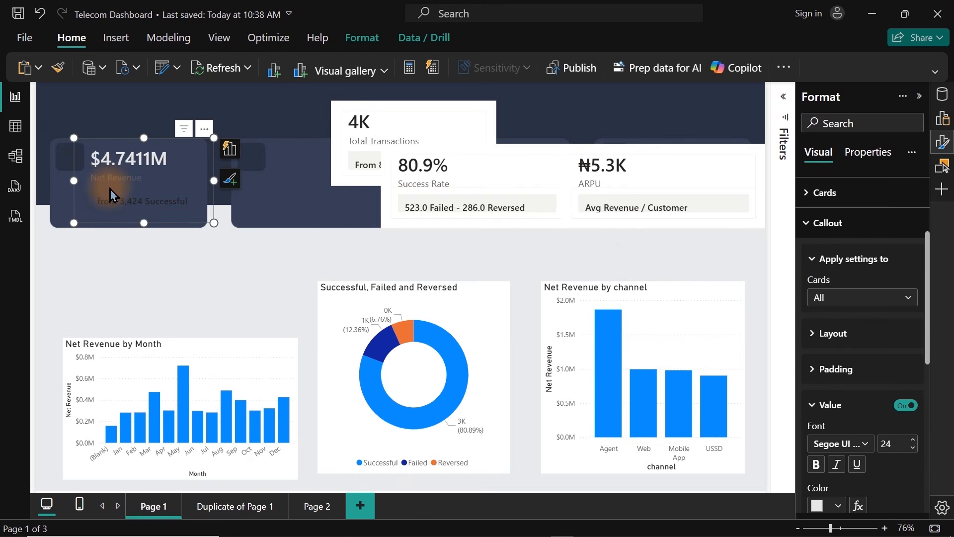
{"action": "left_click_drag", "start_coordinate": [109, 194], "coordinate": [131, 186]}
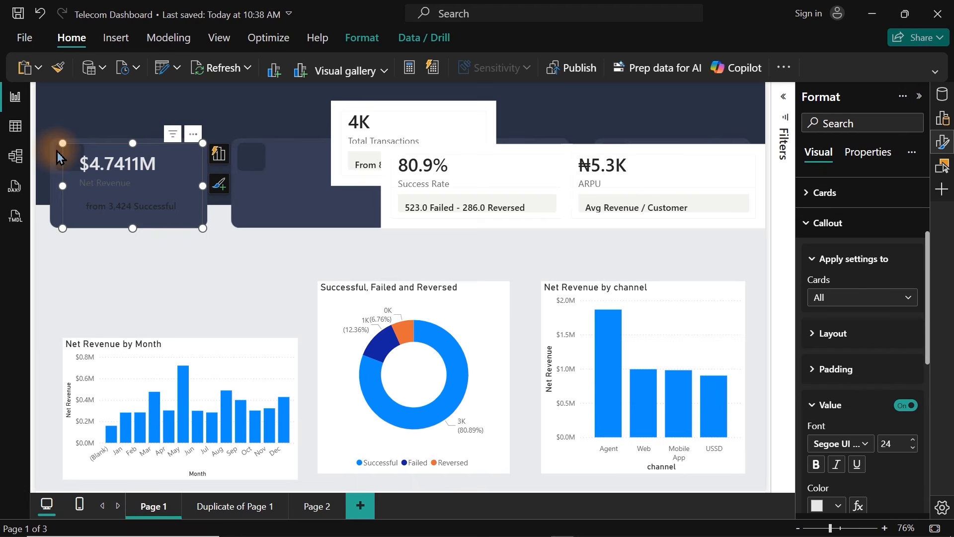
{"action": "left_click_drag", "start_coordinate": [122, 176], "coordinate": [122, 172]}
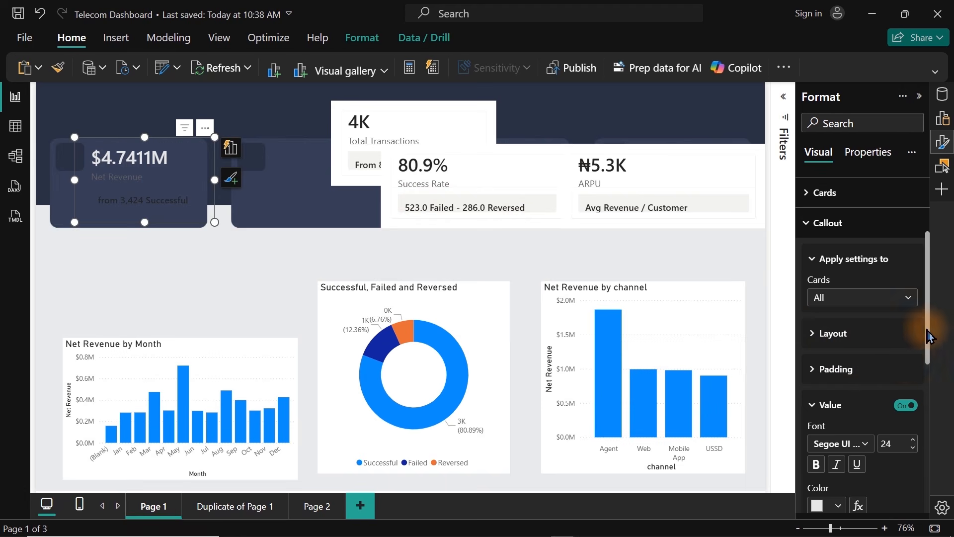
Step: Set the Net Revenue callout label's colour to light grey and its font size to 14
{"action": "left_click_drag", "start_coordinate": [927, 336], "coordinate": [930, 436]}
{"action": "left_click", "coordinate": [830, 386]}
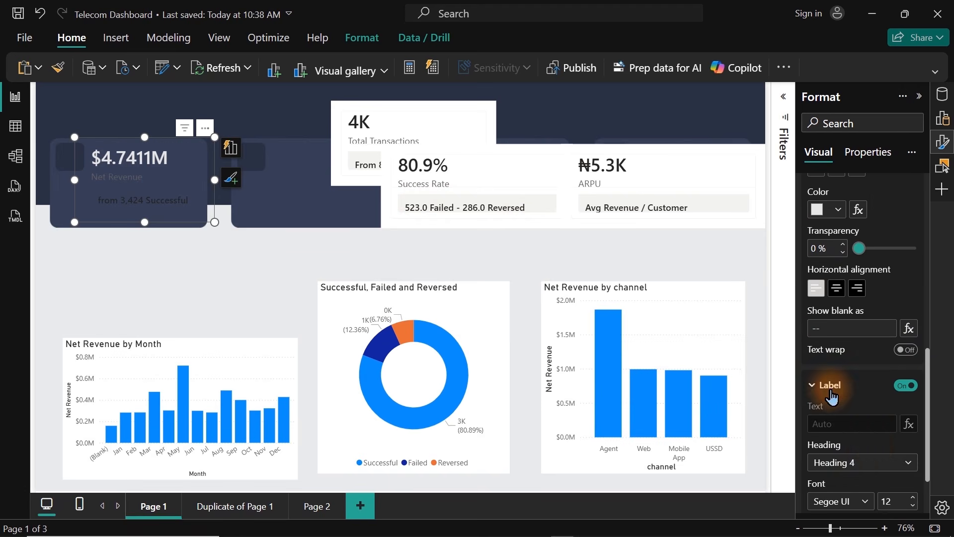
{"action": "left_click_drag", "start_coordinate": [927, 384], "coordinate": [930, 437]}
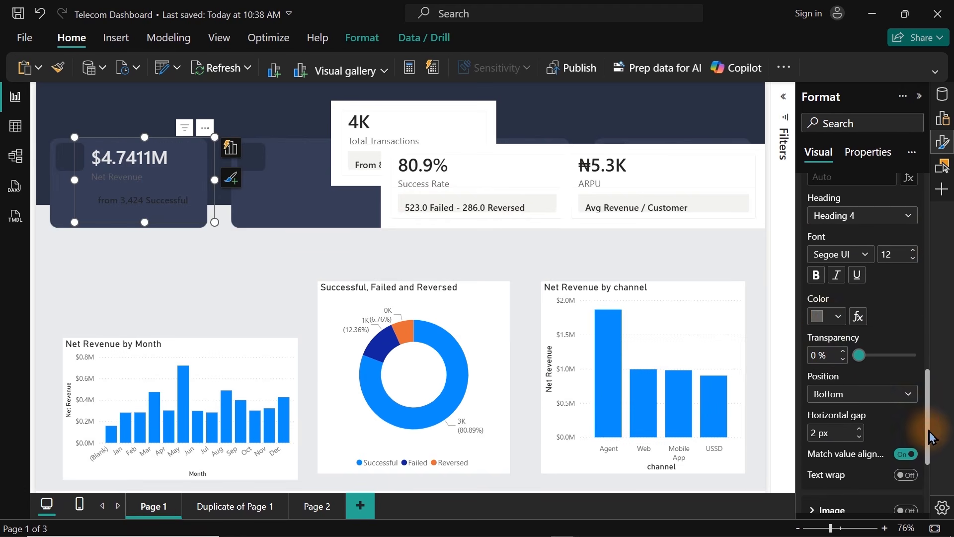
{"action": "left_click", "coordinate": [830, 318]}
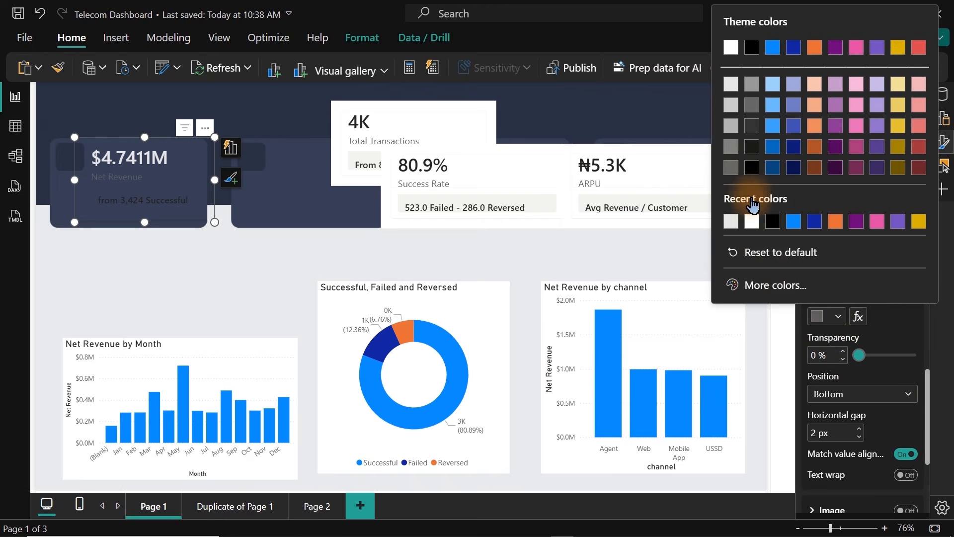
{"action": "left_click", "coordinate": [733, 119]}
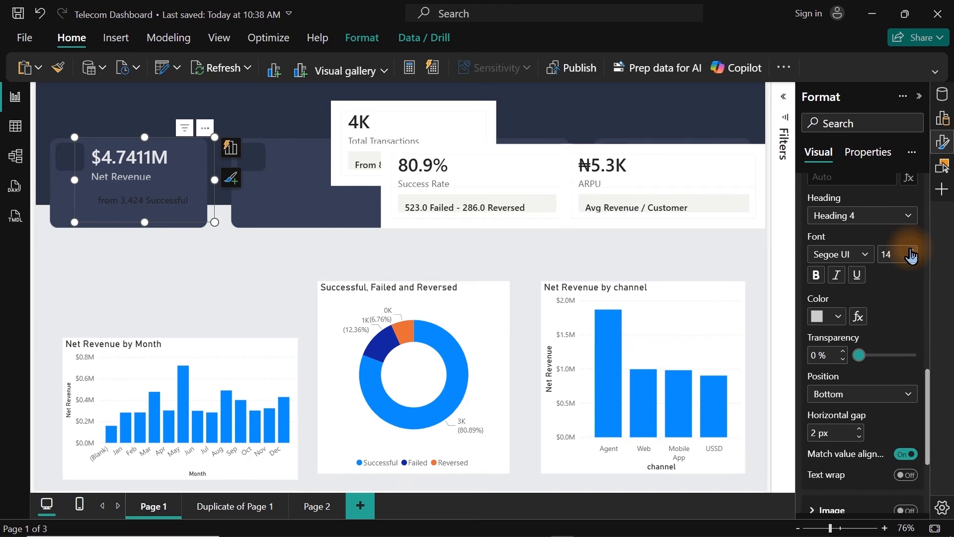
{"action": "left_click", "coordinate": [911, 255]}
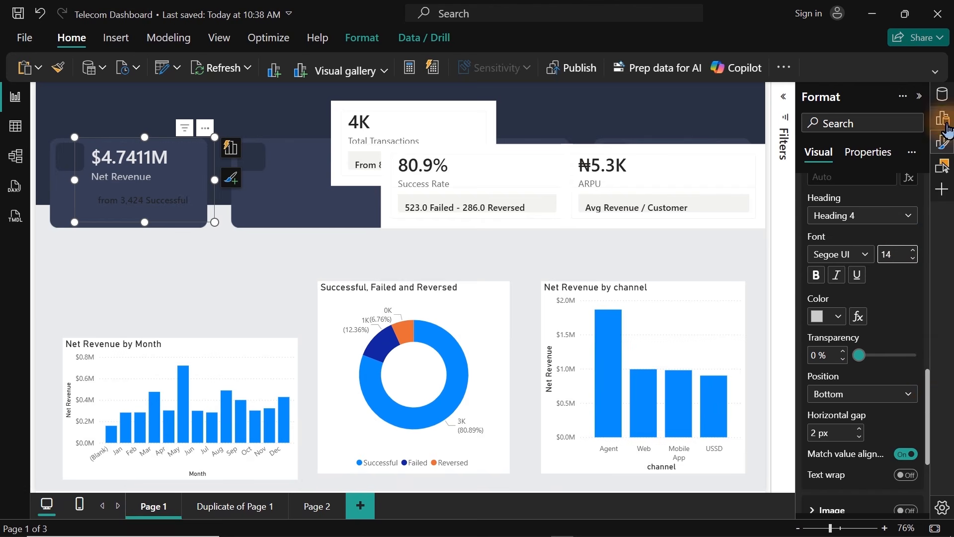
Step: Set the value colour of the SubTitle Revenue reference label to the lightest theme blue
{"action": "left_click", "coordinate": [943, 145]}
{"action": "left_click", "coordinate": [943, 149]}
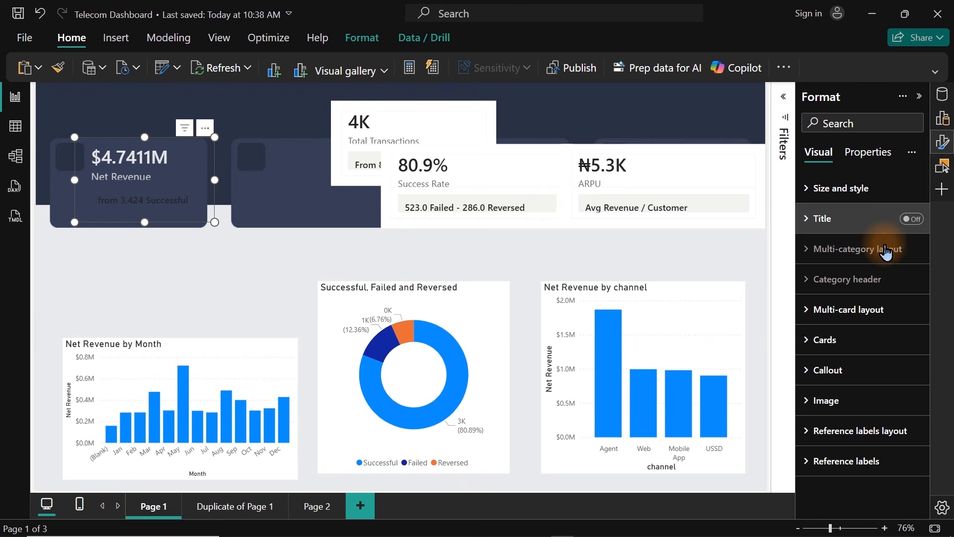
{"action": "left_click", "coordinate": [855, 461]}
{"action": "left_click_drag", "start_coordinate": [927, 293], "coordinate": [931, 444]}
{"action": "left_click", "coordinate": [847, 438]}
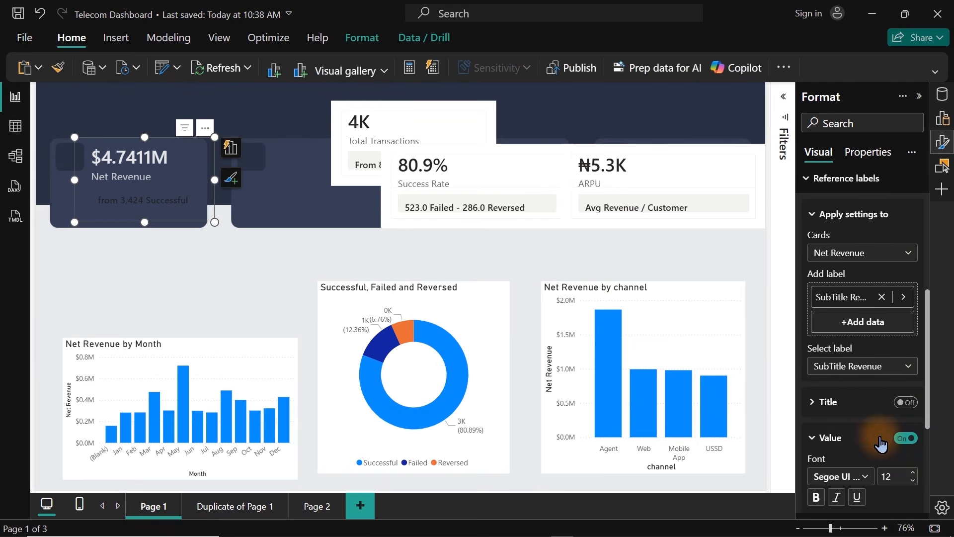
{"action": "left_click_drag", "start_coordinate": [928, 397], "coordinate": [928, 454]}
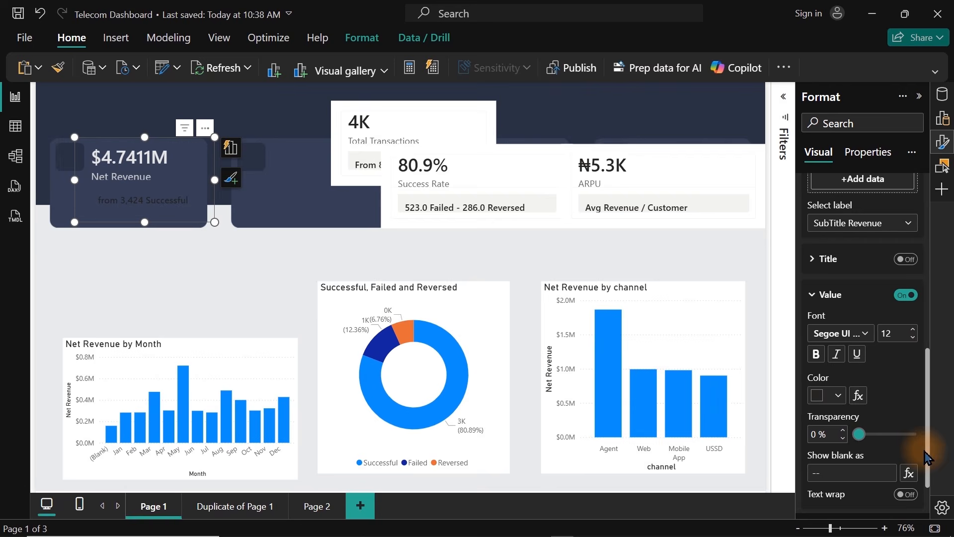
{"action": "left_click", "coordinate": [829, 396]}
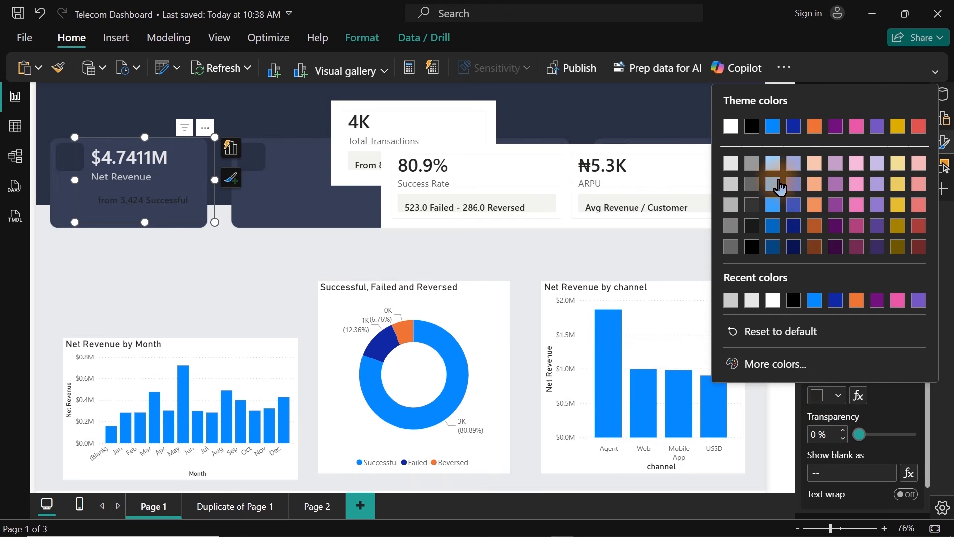
{"action": "left_click", "coordinate": [773, 163]}
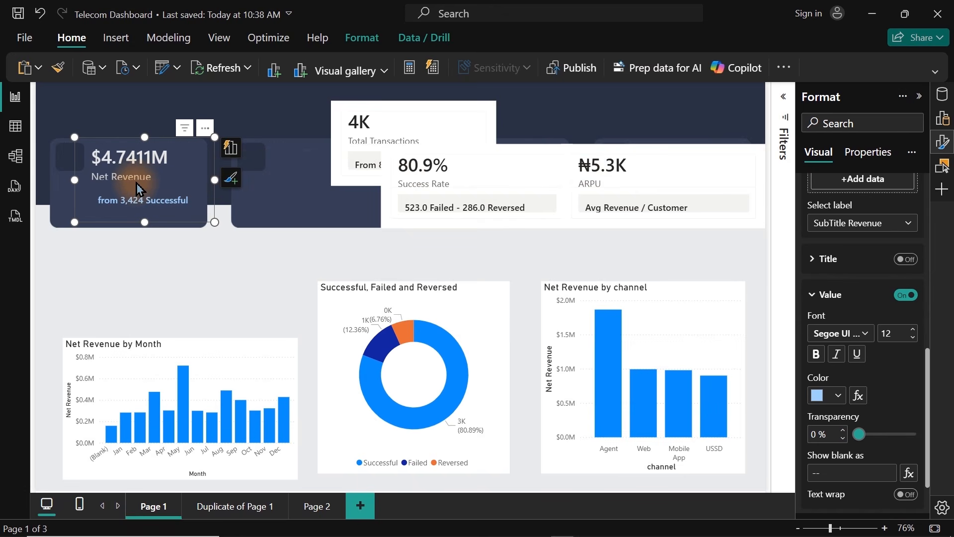
Step: Extend the Net Revenue card downward and to the left so its full reference label shows, and position it over the first background card
{"action": "mouse_move", "coordinate": [136, 189]}
{"action": "left_mouse_down"}
{"action": "mouse_move", "coordinate": [177, 195]}
{"action": "mouse_move", "coordinate": [239, 277]}
{"action": "mouse_move", "coordinate": [132, 166]}
{"action": "mouse_move", "coordinate": [136, 189]}
{"action": "left_mouse_up"}
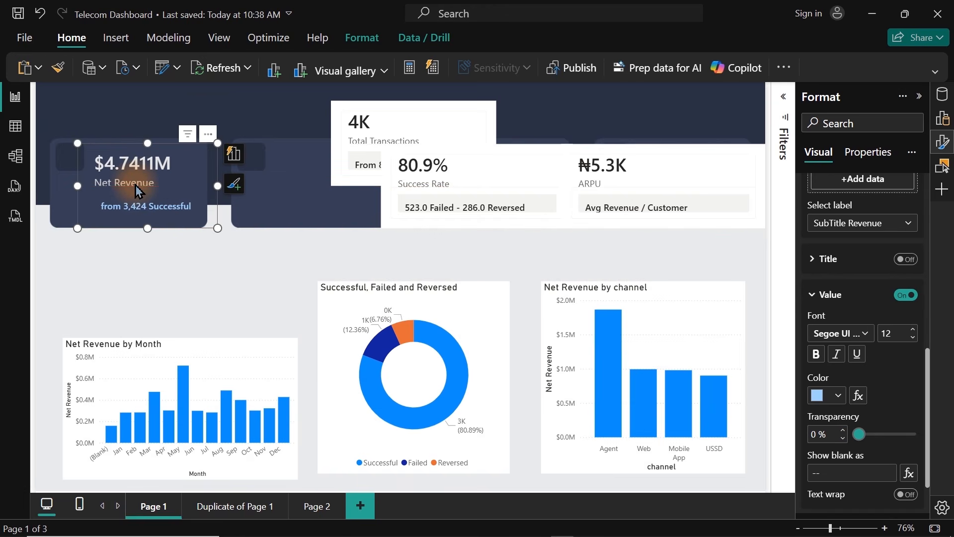
{"action": "left_click", "coordinate": [264, 253]}
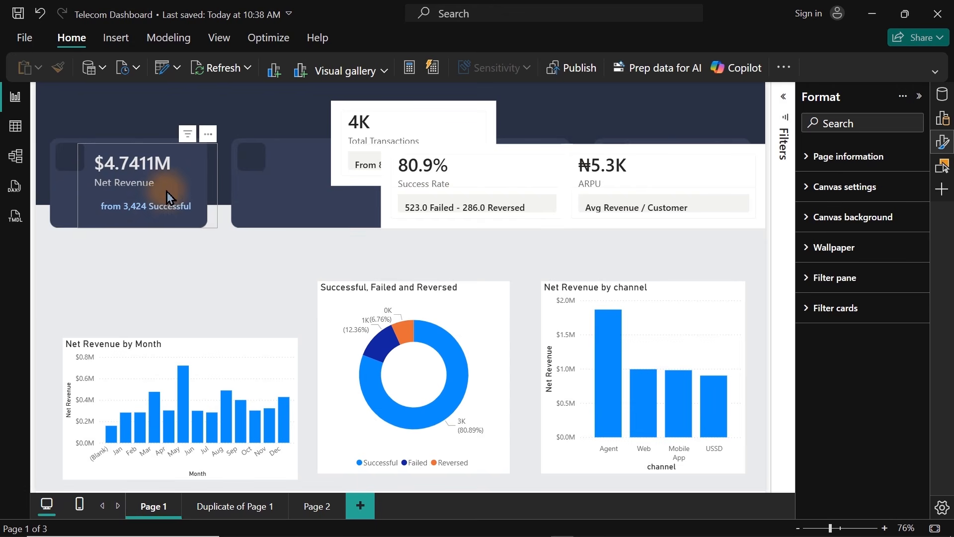
{"action": "left_click", "coordinate": [147, 221]}
{"action": "mouse_move", "coordinate": [145, 228]}
{"action": "left_mouse_down"}
{"action": "mouse_move", "coordinate": [149, 257]}
{"action": "mouse_move", "coordinate": [148, 245]}
{"action": "left_mouse_up"}
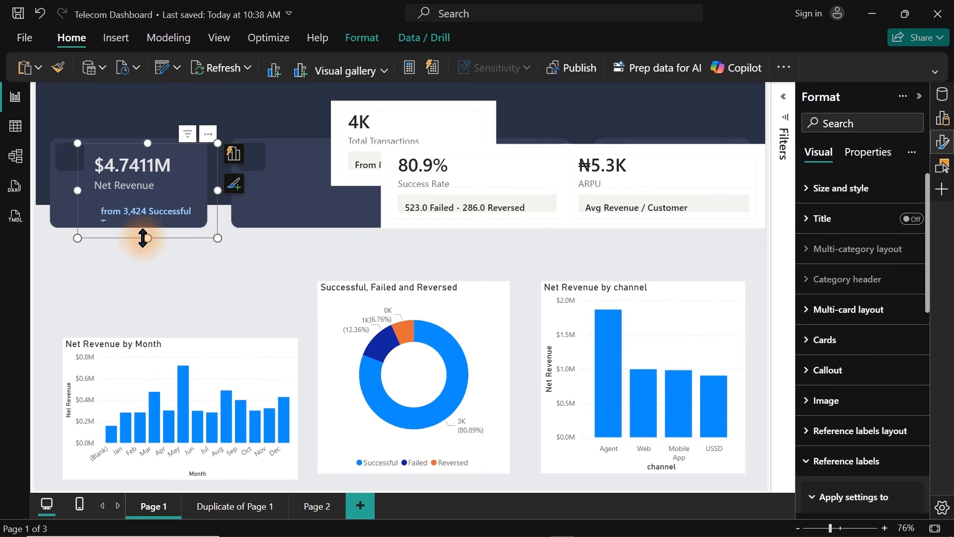
{"action": "left_click_drag", "start_coordinate": [76, 189], "coordinate": [52, 191]}
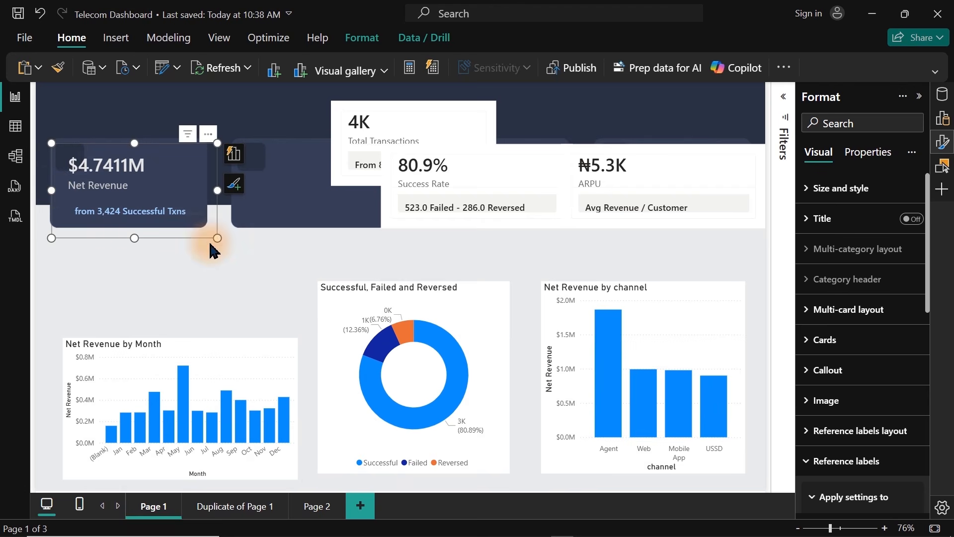
{"action": "left_click", "coordinate": [259, 278]}
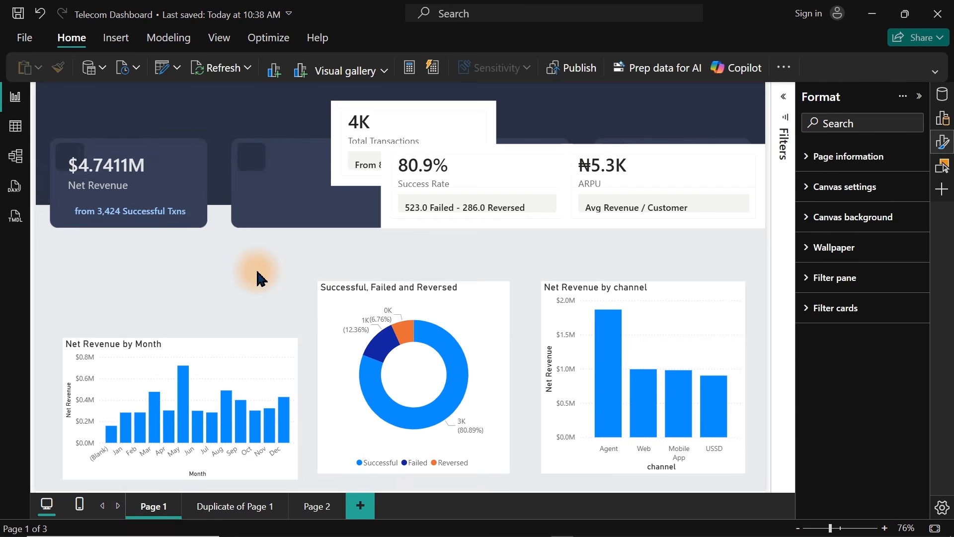
{"action": "left_click", "coordinate": [135, 194]}
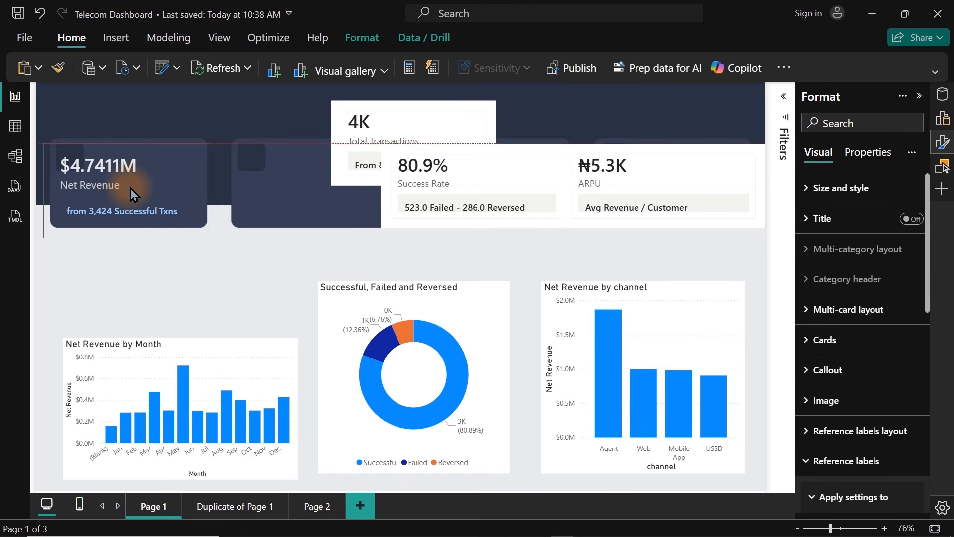
Step: Move the Total Transactions card over the second background card and the Success Rate card over the third
{"action": "left_click_drag", "start_coordinate": [385, 160], "coordinate": [332, 169]}
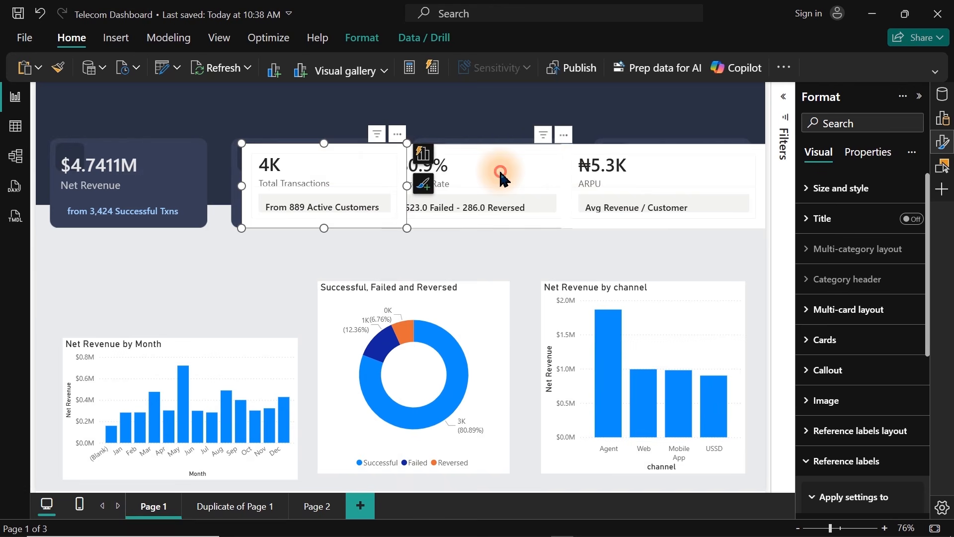
{"action": "left_click_drag", "start_coordinate": [500, 170], "coordinate": [539, 175]}
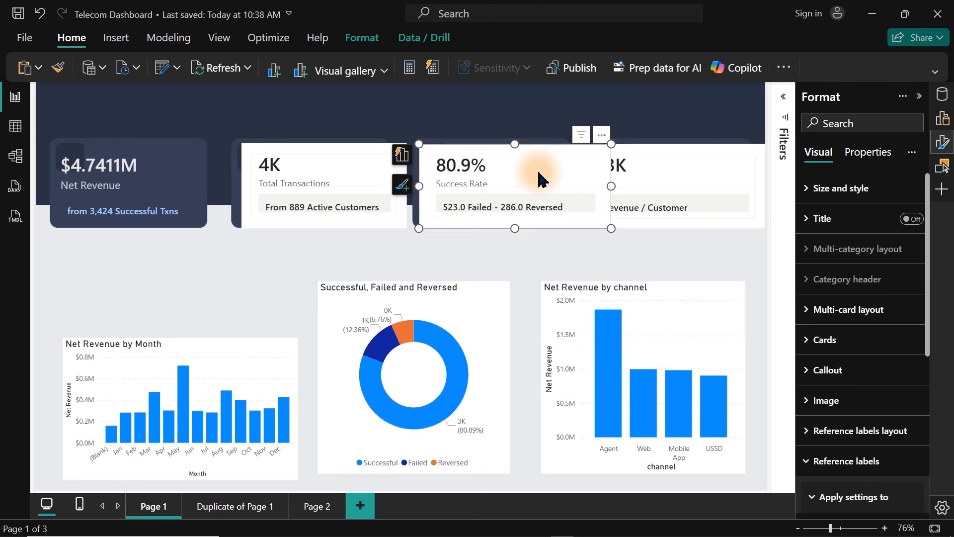
{"action": "left_click", "coordinate": [368, 96]}
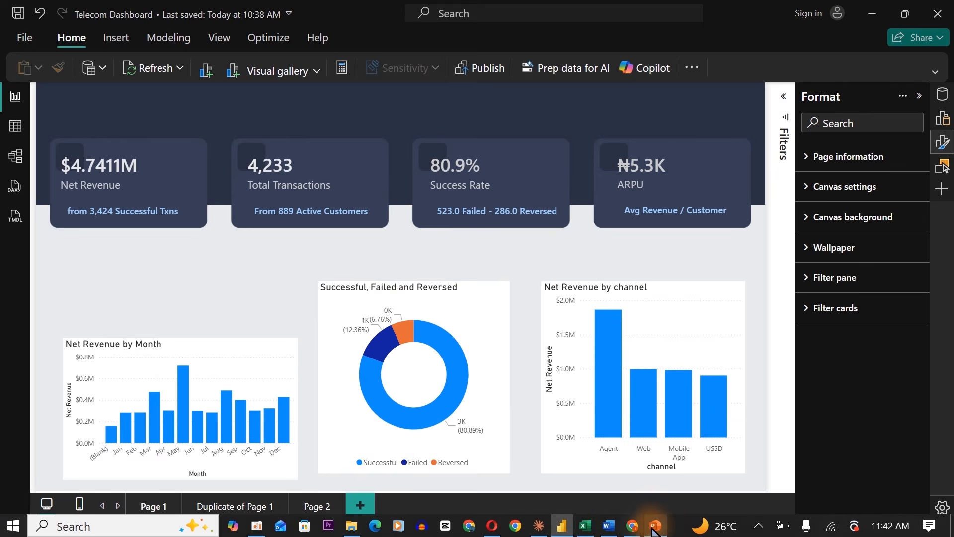
Step: Switch to PowerPoint and group the four KPI card shapes on slide 1 together
{"action": "left_click", "coordinate": [655, 527]}
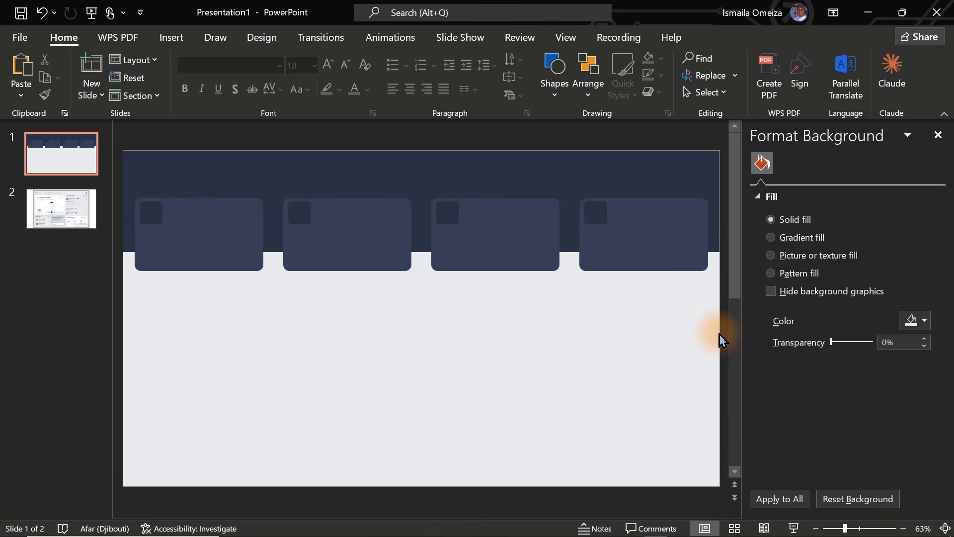
{"action": "left_click_drag", "start_coordinate": [722, 336], "coordinate": [112, 165]}
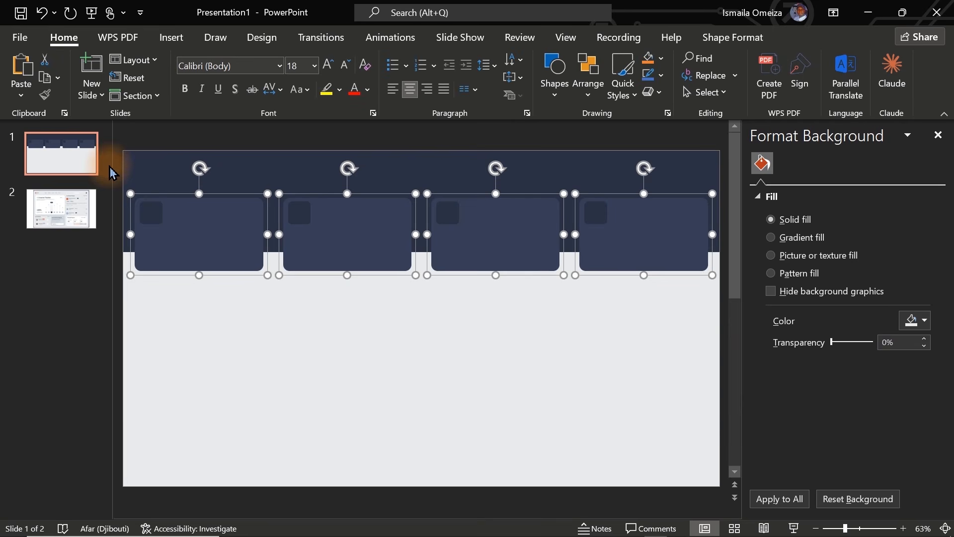
{"action": "right_click", "coordinate": [159, 210]}
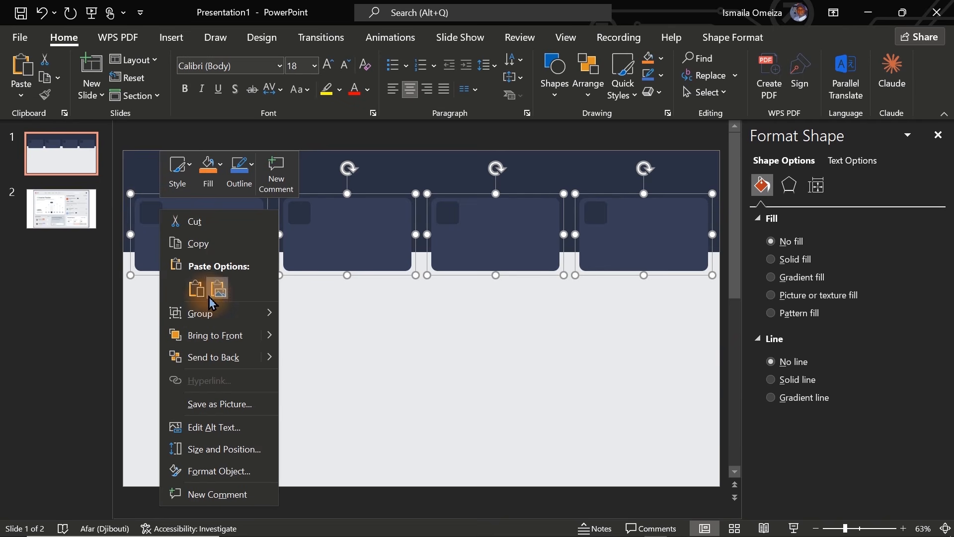
{"action": "mouse_move", "coordinate": [198, 313]}
{"action": "left_click", "coordinate": [316, 318]}
{"action": "left_click", "coordinate": [315, 315]}
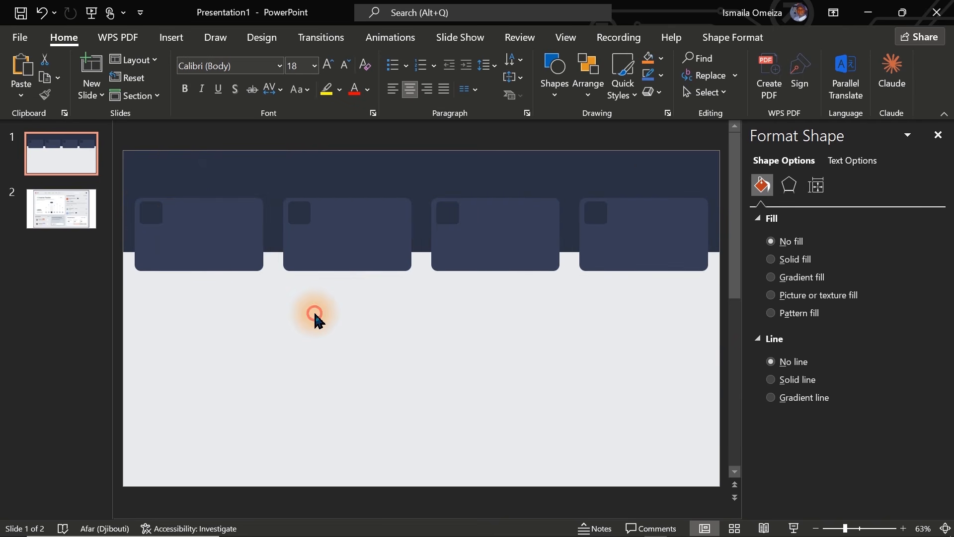
Step: Move the first card's small dark square to that card's upper-right corner, and select the second card's square
{"action": "left_click", "coordinate": [160, 212]}
{"action": "left_click", "coordinate": [157, 214]}
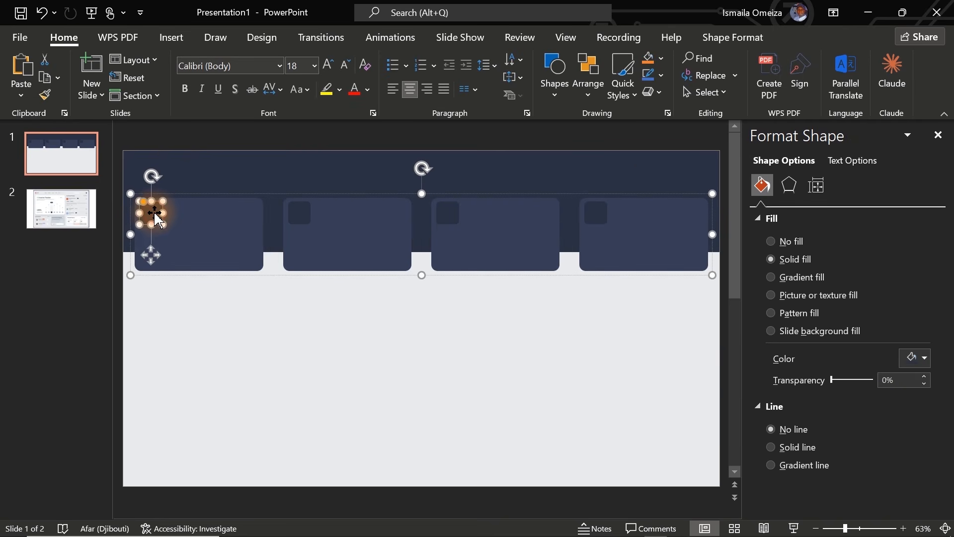
{"action": "left_click_drag", "start_coordinate": [150, 256], "coordinate": [233, 250]}
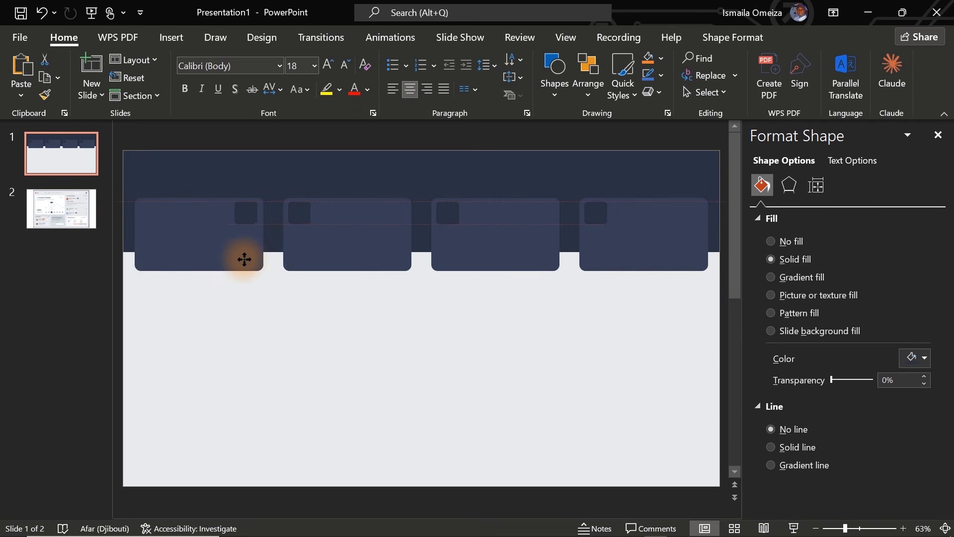
{"action": "left_click_drag", "start_coordinate": [244, 259], "coordinate": [244, 259]}
{"action": "left_click", "coordinate": [287, 172]}
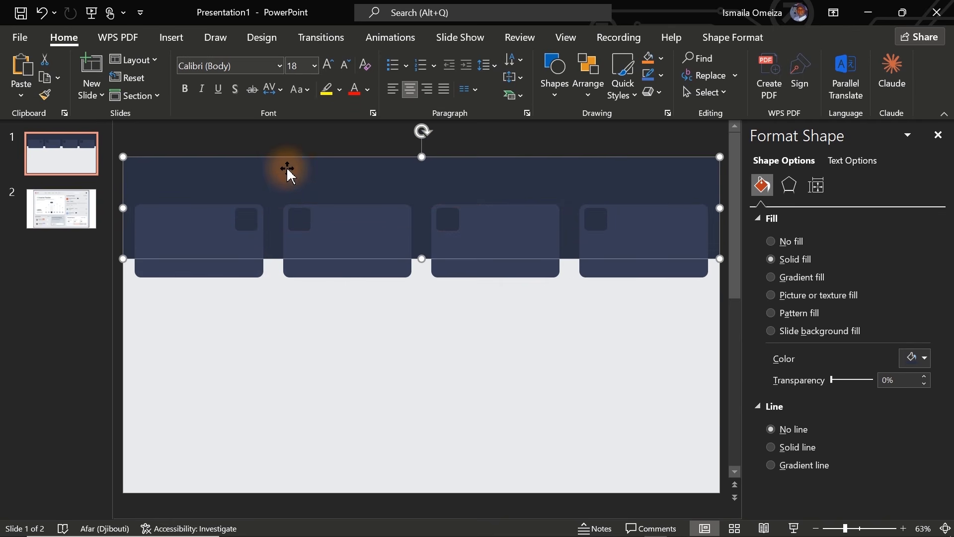
{"action": "left_click", "coordinate": [298, 138]}
{"action": "left_click", "coordinate": [301, 218]}
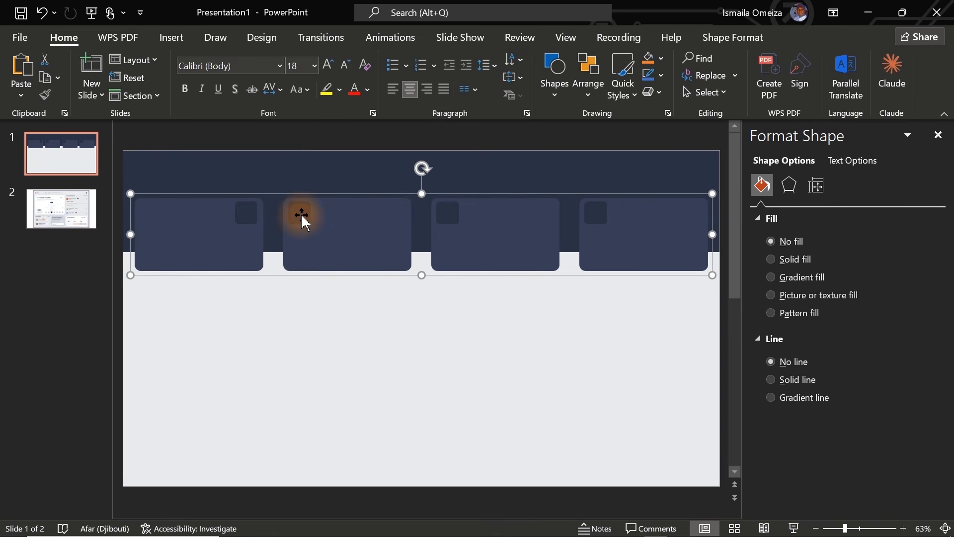
{"action": "left_click", "coordinate": [301, 218]}
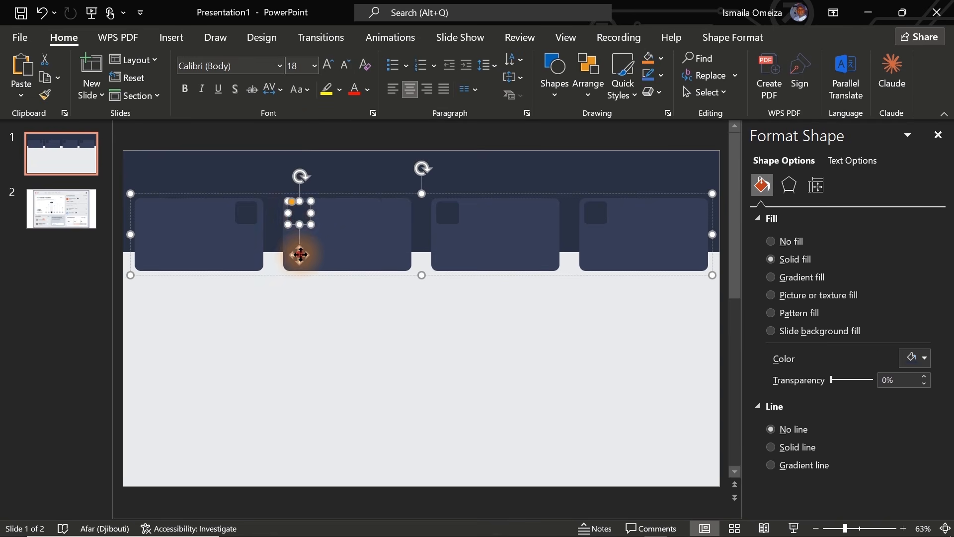
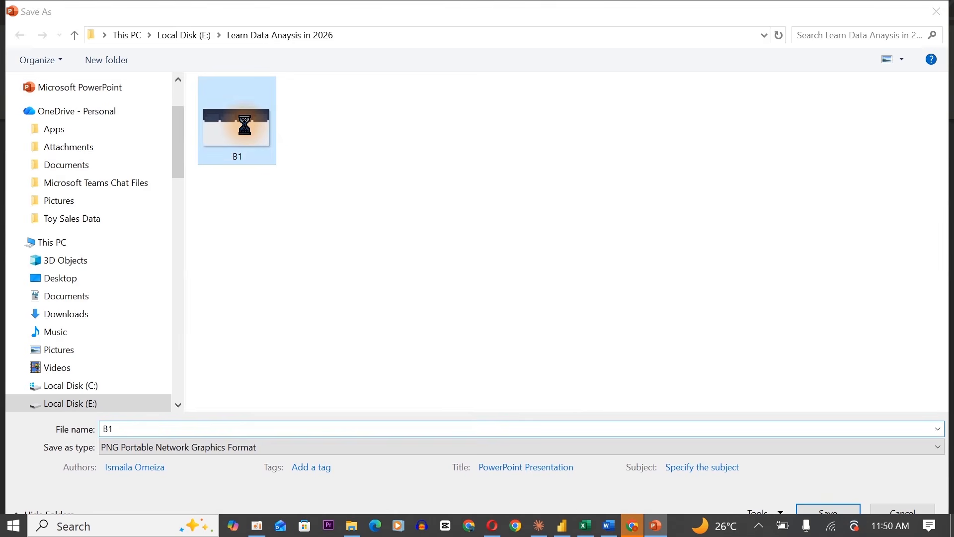
Step: Finish exporting the slide as the PNG image B1 and switch to the Power BI report
{"action": "left_click", "coordinate": [517, 280]}
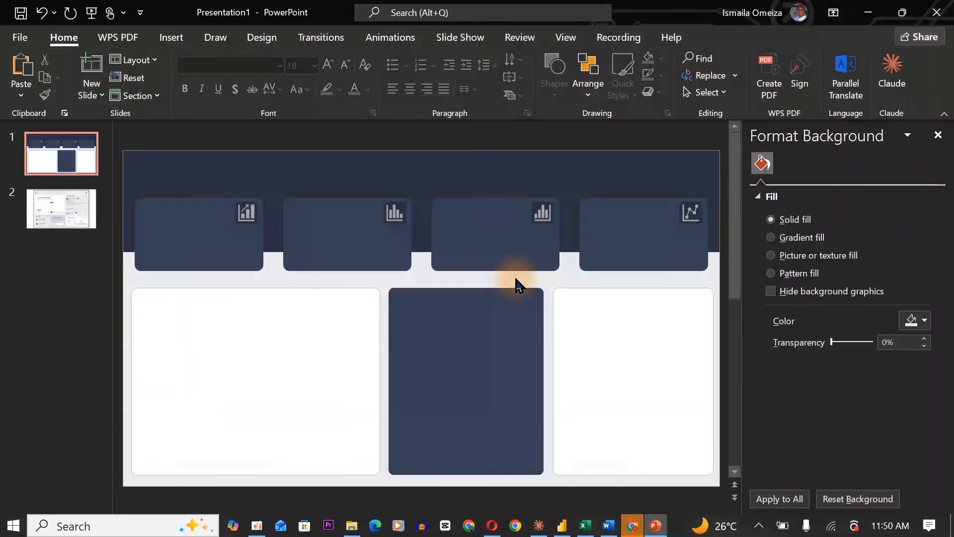
{"action": "left_click", "coordinate": [479, 324]}
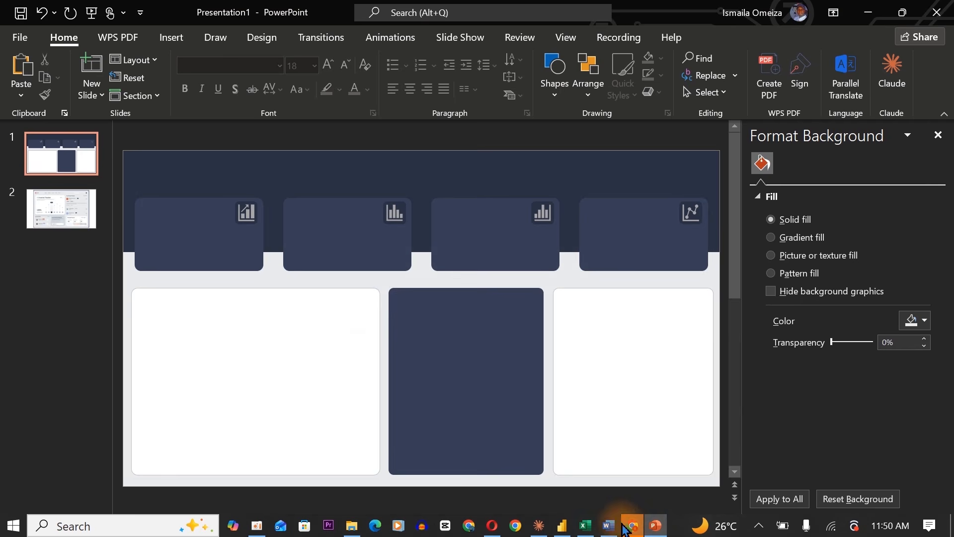
{"action": "left_click", "coordinate": [562, 463]}
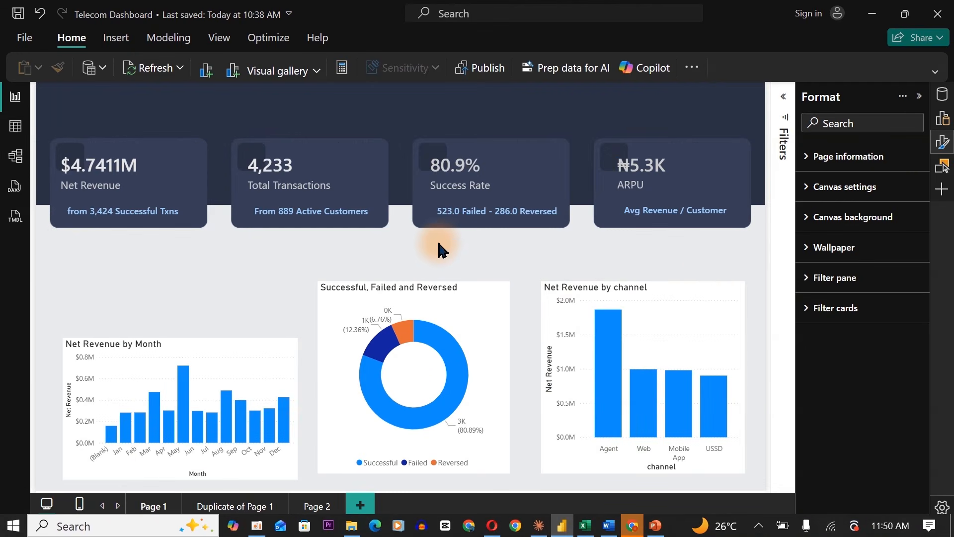
Step: Replace the page's canvas background image with the re-exported B1 picture from the Learn Data Anaysis in 2026 folder
{"action": "left_click", "coordinate": [919, 216]}
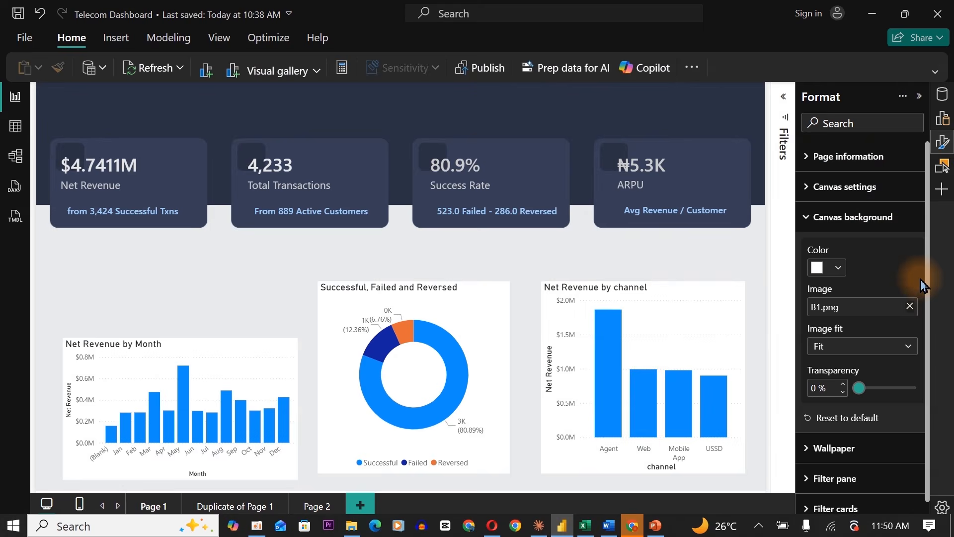
{"action": "left_click", "coordinate": [910, 307]}
{"action": "left_click", "coordinate": [878, 306]}
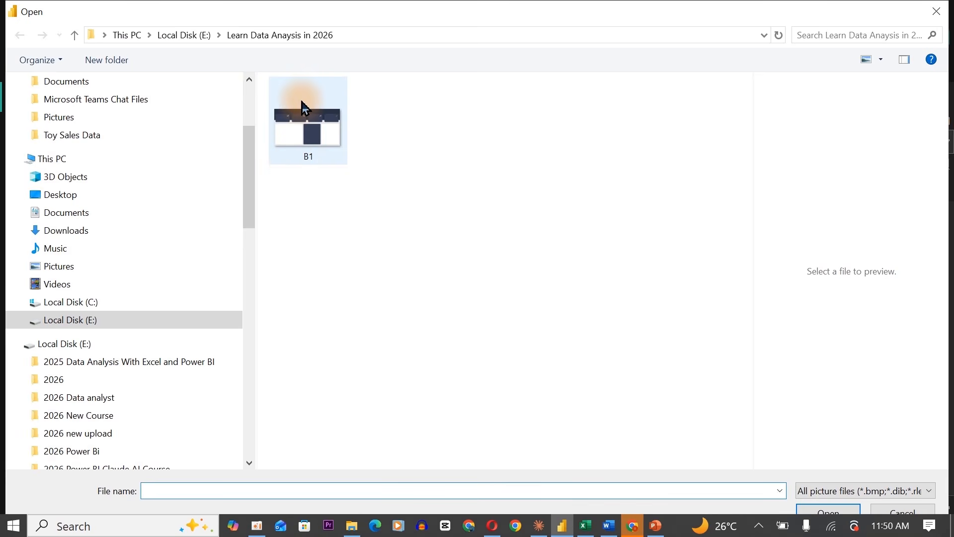
{"action": "left_click", "coordinate": [304, 129]}
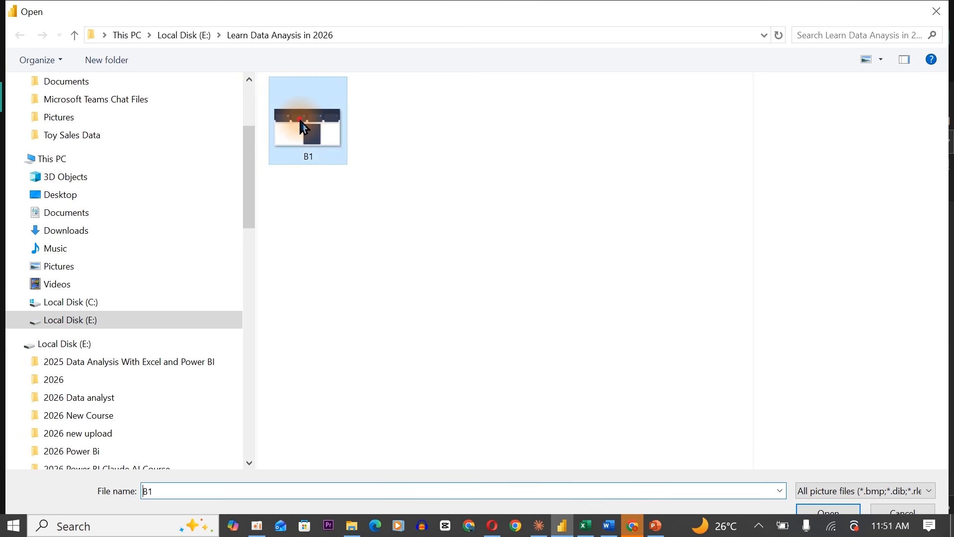
{"action": "double_click", "coordinate": [304, 128]}
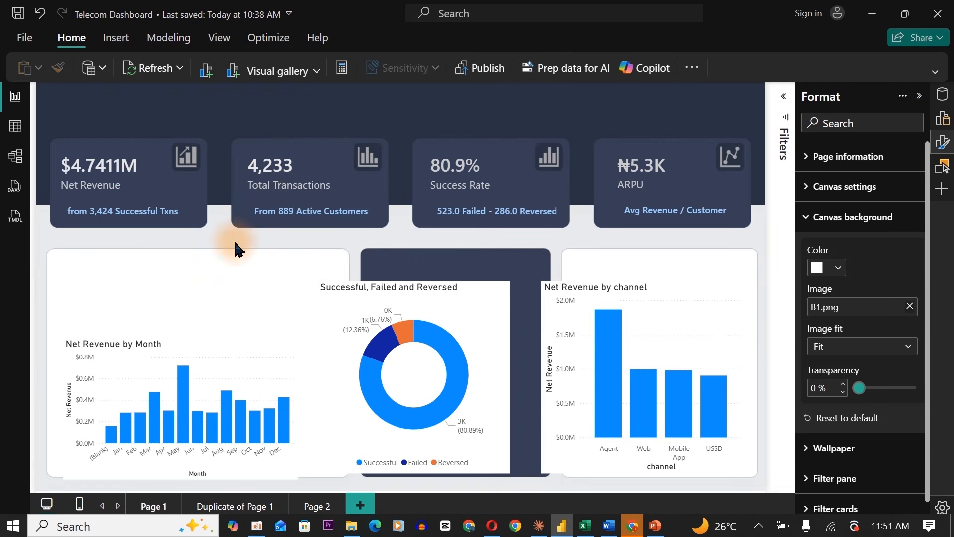
Step: Shift the Successful, Failed and Reversed donut onto the dark middle panel, and hide both it and the Net Revenue by channel chart
{"action": "left_click", "coordinate": [405, 296]}
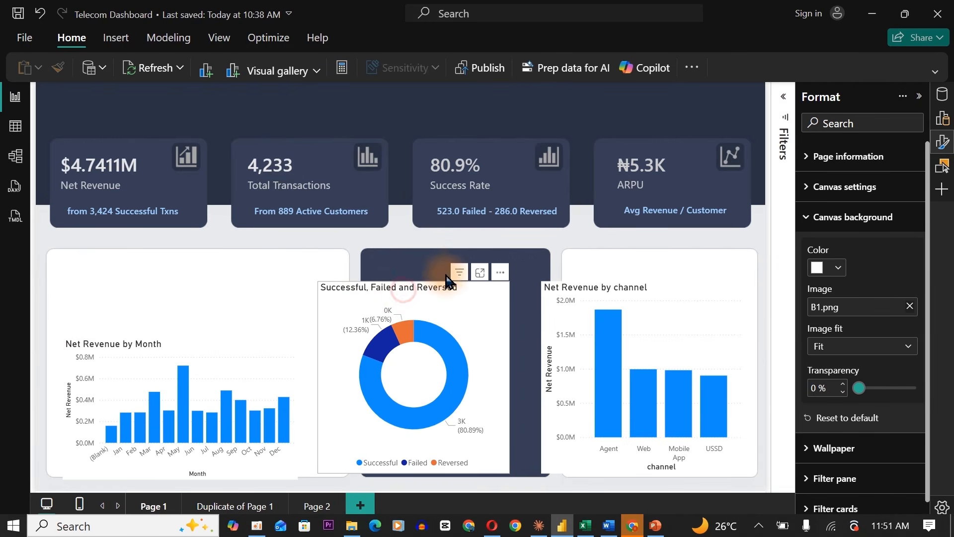
{"action": "left_click_drag", "start_coordinate": [457, 272], "coordinate": [507, 248]}
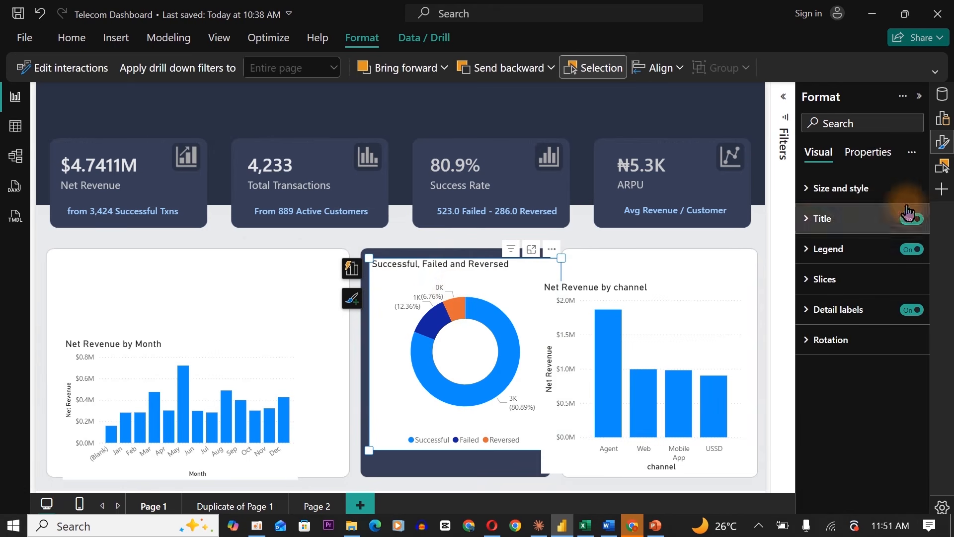
{"action": "left_click", "coordinate": [942, 172]}
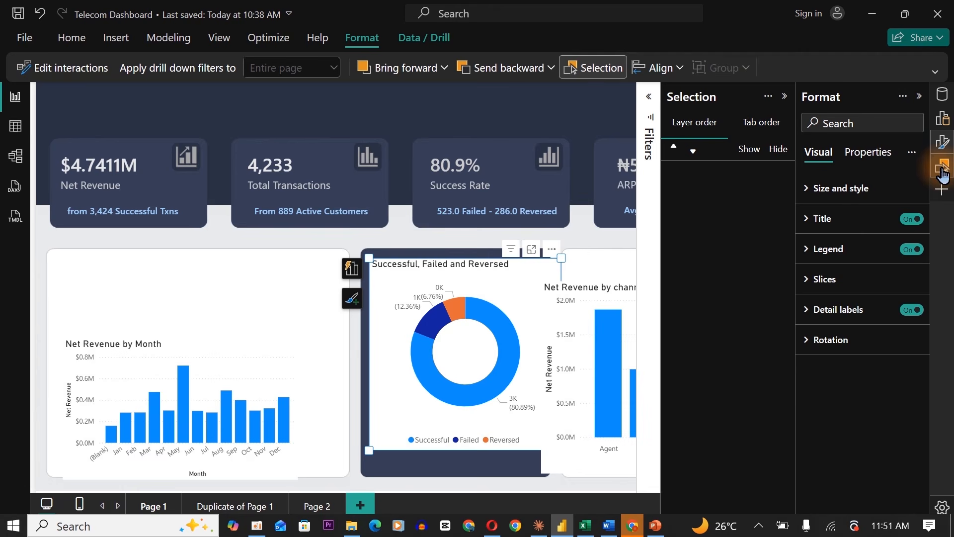
{"action": "left_click", "coordinate": [945, 193]}
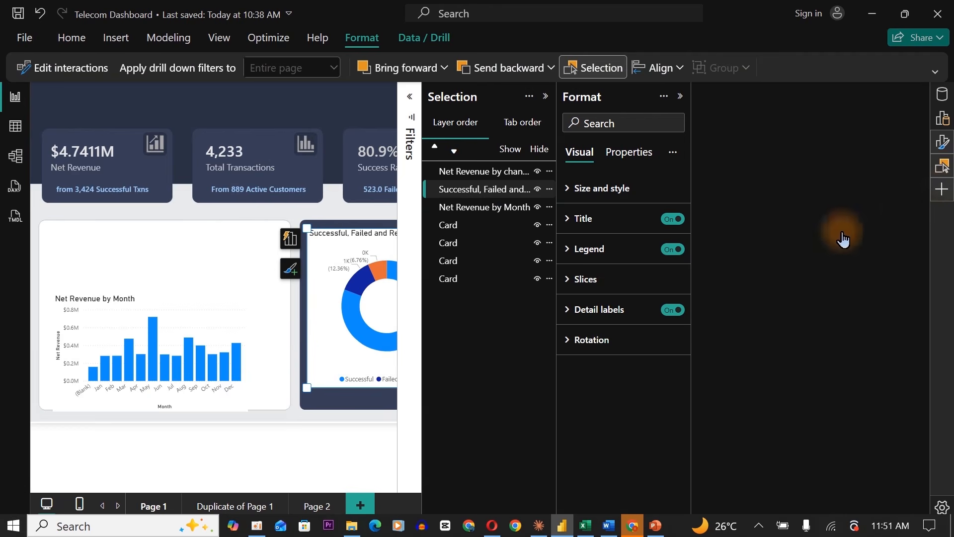
{"action": "left_click", "coordinate": [941, 198]}
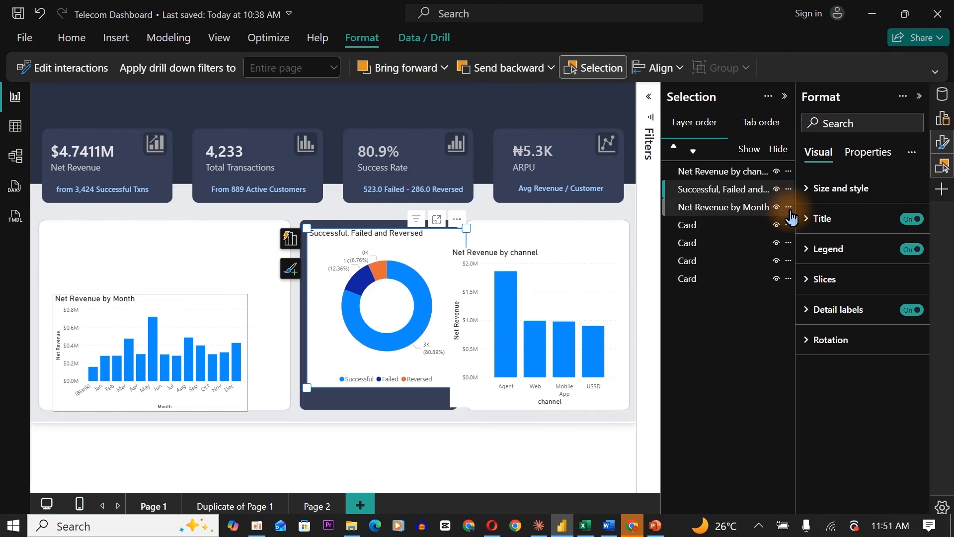
{"action": "left_click", "coordinate": [777, 188]}
{"action": "left_click", "coordinate": [777, 171]}
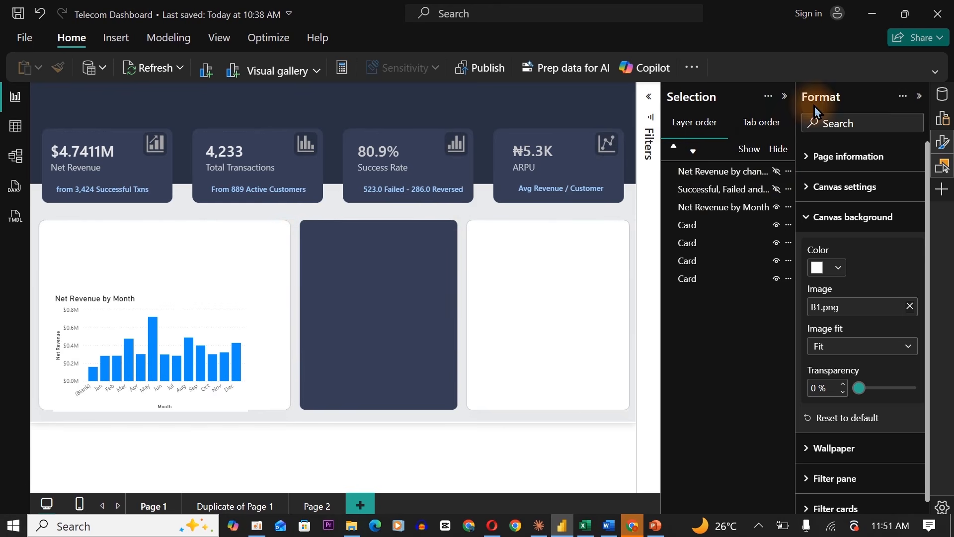
{"action": "left_click", "coordinate": [784, 99]}
{"action": "left_click", "coordinate": [938, 145]}
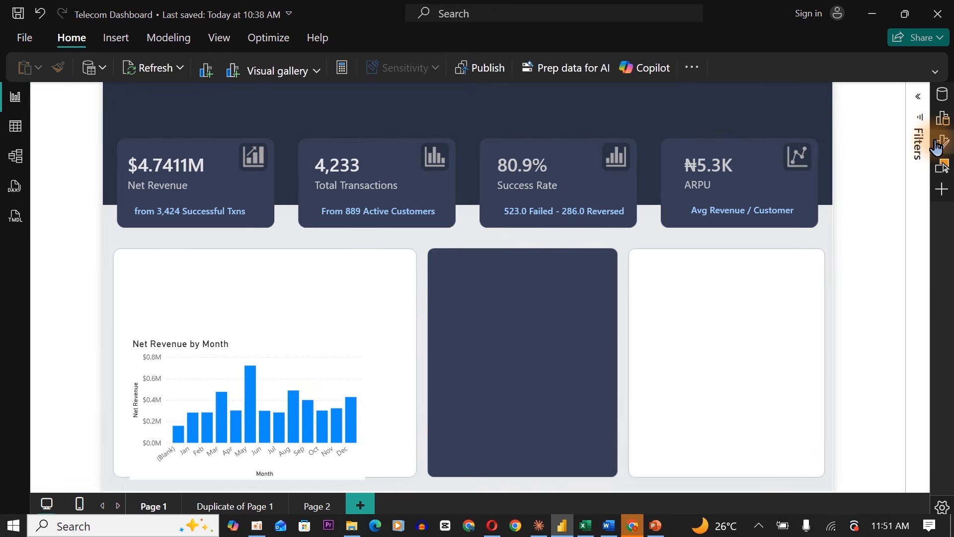
{"action": "left_click", "coordinate": [938, 145]}
Step: Move the Net Revenue by Month chart within the white first panel and enlarge it to nearly the panel's full width and upward
{"action": "left_click_drag", "start_coordinate": [215, 352], "coordinate": [208, 336]}
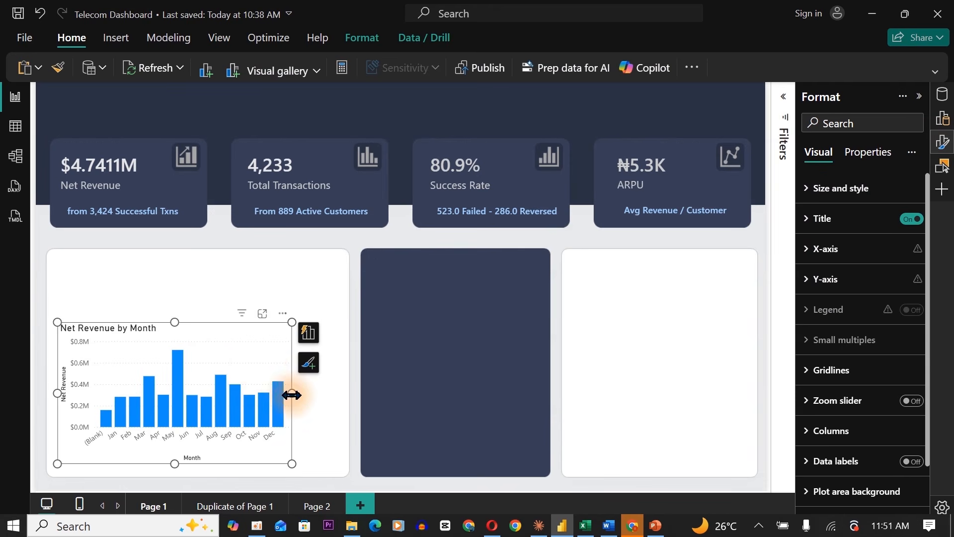
{"action": "left_click_drag", "start_coordinate": [292, 393], "coordinate": [350, 407]}
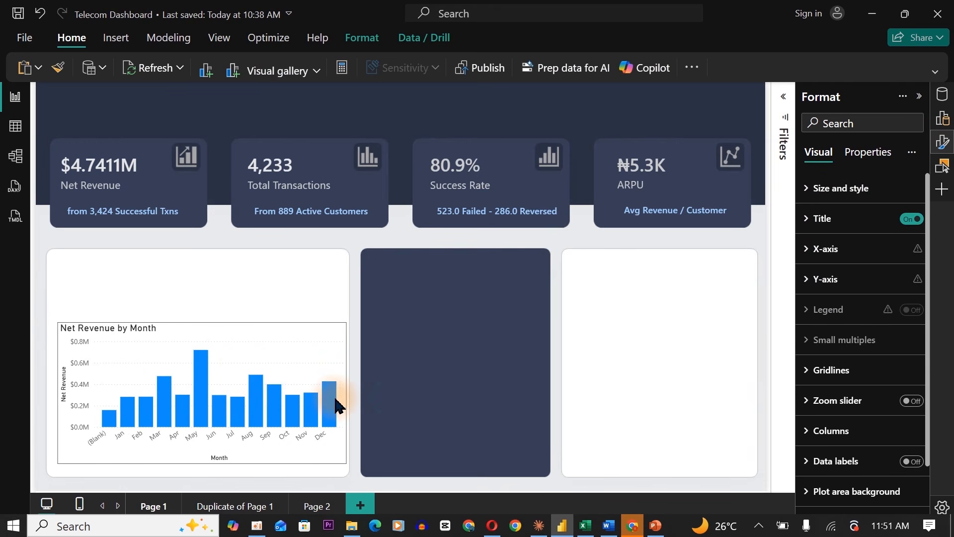
{"action": "left_click_drag", "start_coordinate": [199, 323], "coordinate": [201, 293]}
{"action": "left_click", "coordinate": [940, 144]}
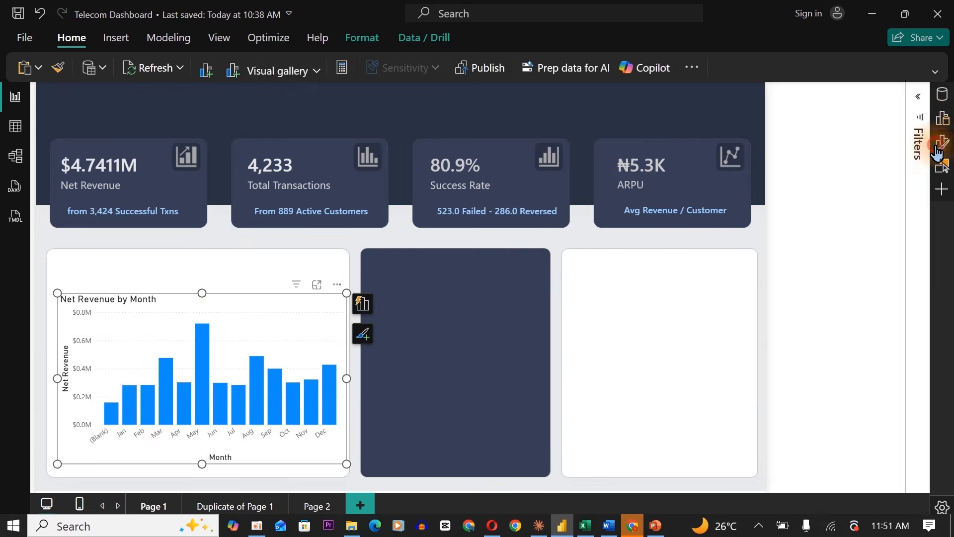
{"action": "left_click", "coordinate": [940, 144]}
{"action": "left_click", "coordinate": [945, 144]}
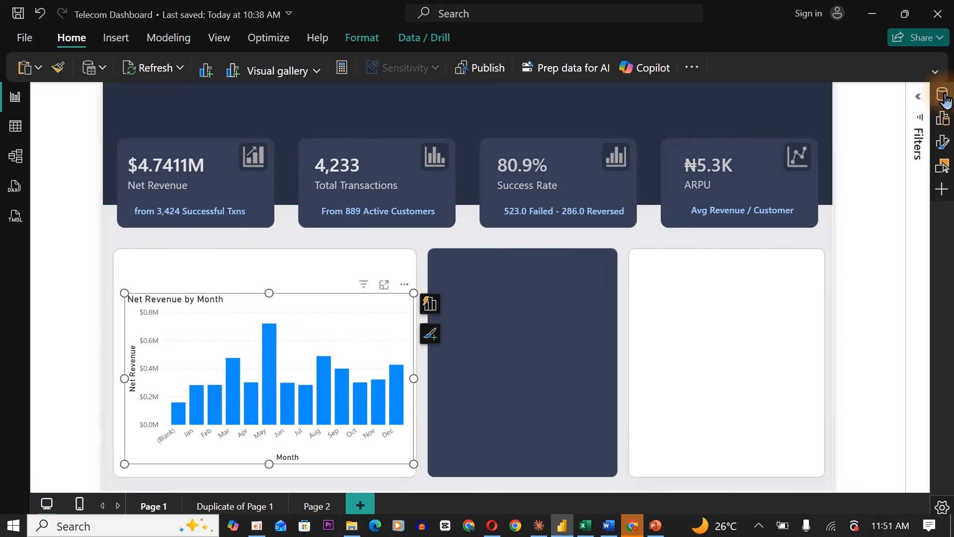
Step: Examine the DAX formula of the Dynamic Insight measure in the DAX House table's Insights folder, and close it without changes
{"action": "left_click", "coordinate": [942, 96]}
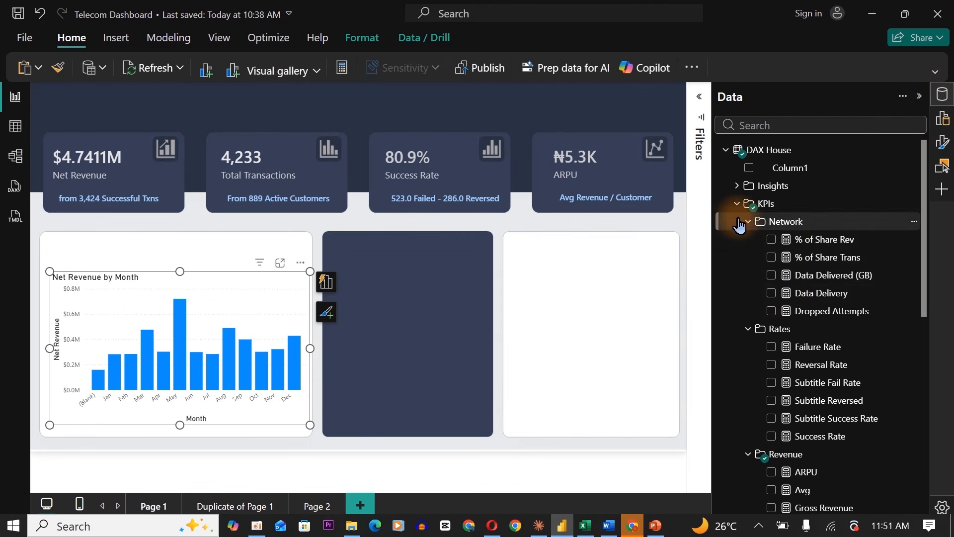
{"action": "left_click", "coordinate": [737, 204]}
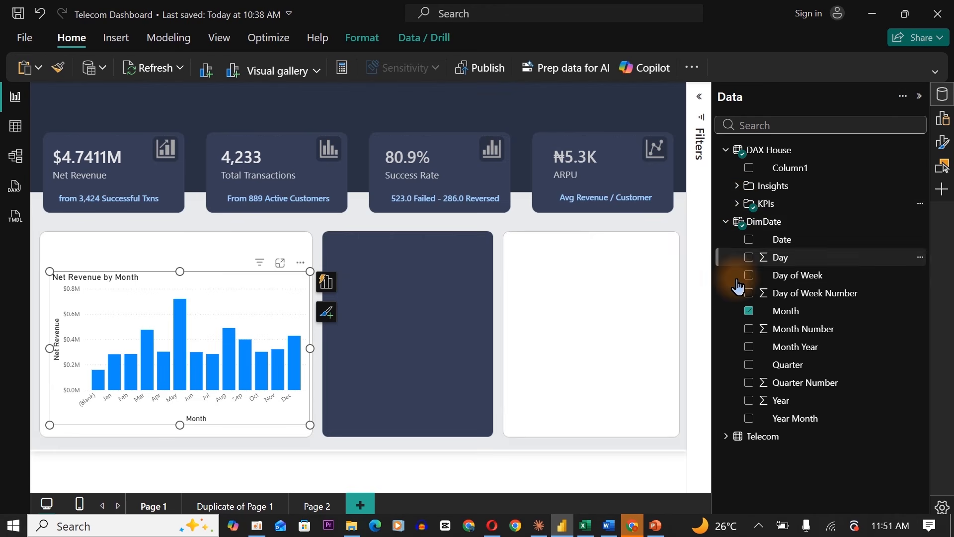
{"action": "left_click", "coordinate": [727, 222]}
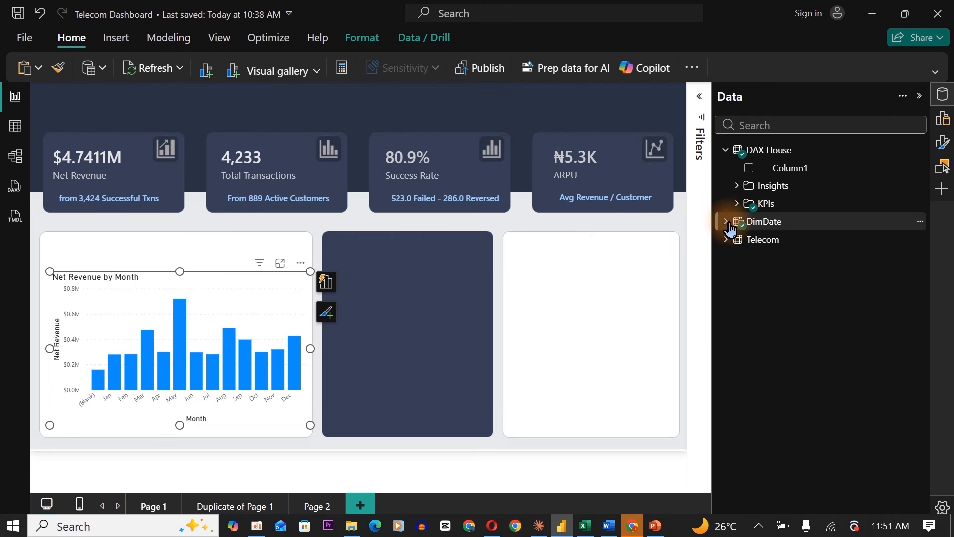
{"action": "left_click", "coordinate": [737, 186]}
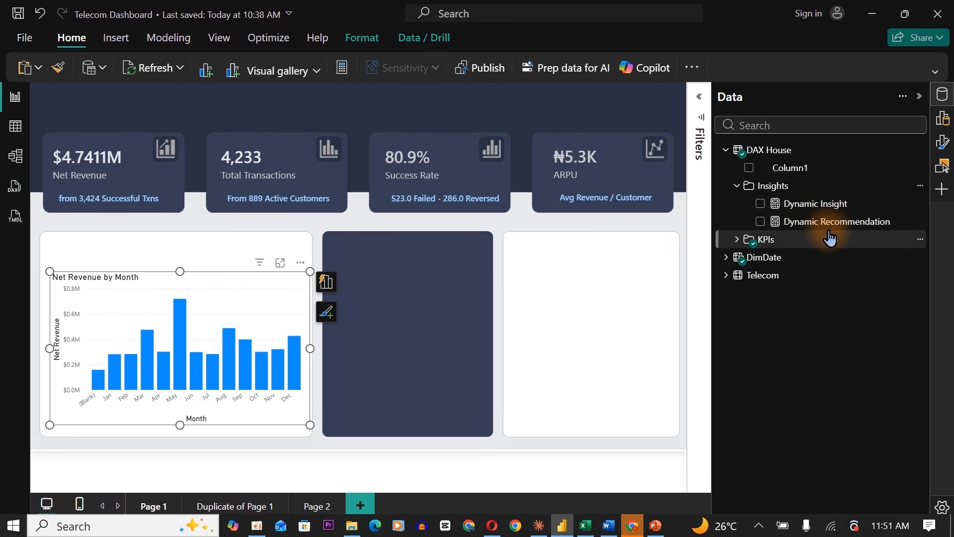
{"action": "left_click", "coordinate": [815, 203]}
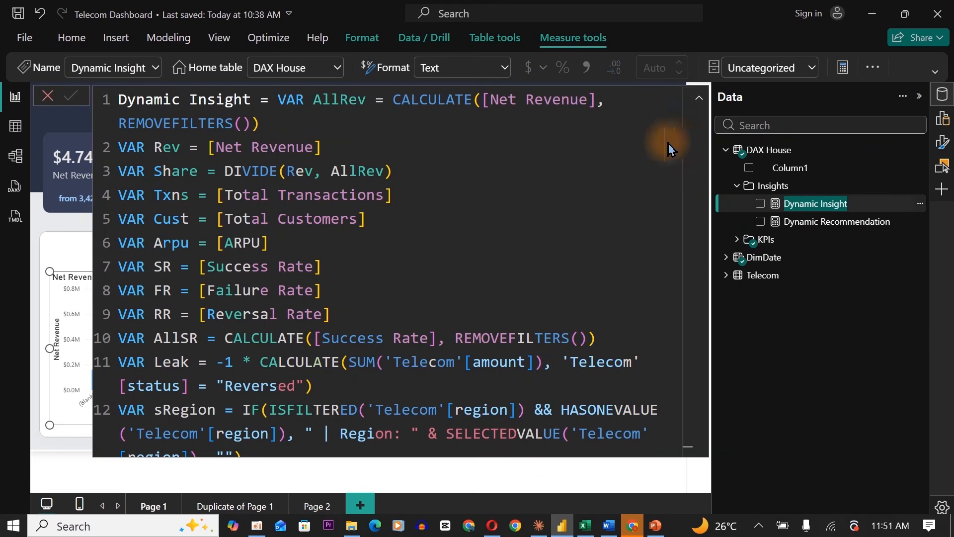
{"action": "left_click", "coordinate": [616, 335]}
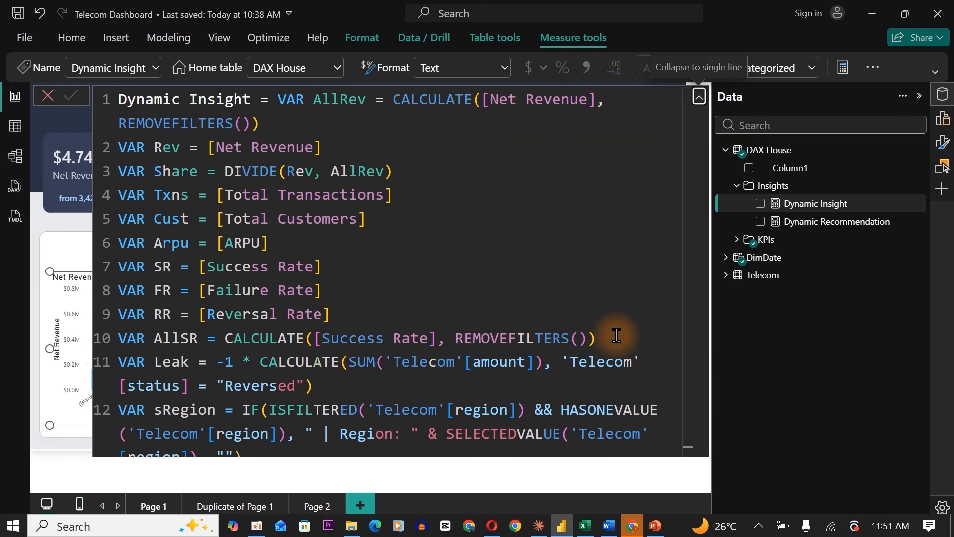
{"action": "left_click", "coordinate": [423, 274]}
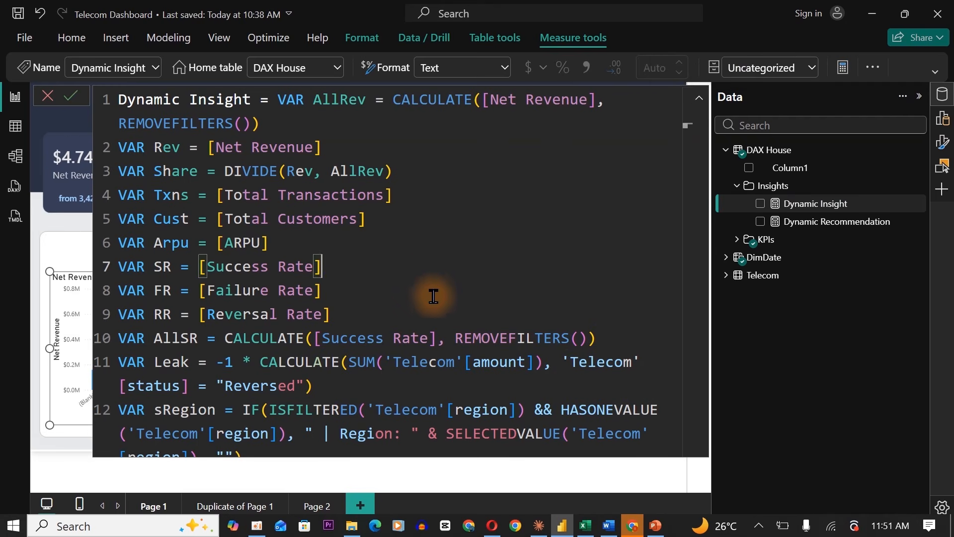
{"action": "left_click_drag", "start_coordinate": [433, 308], "coordinate": [466, 447]}
{"action": "left_click", "coordinate": [467, 439]}
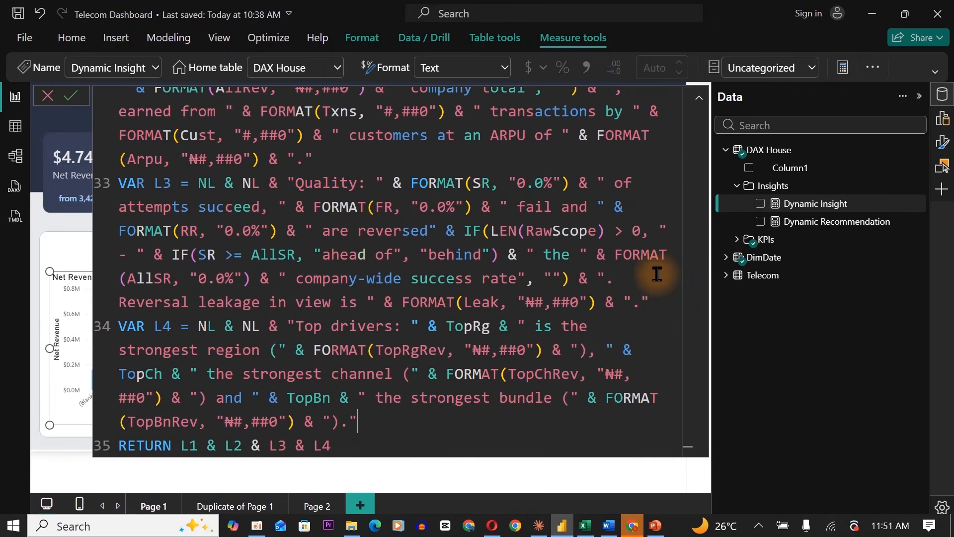
{"action": "left_click", "coordinate": [52, 99]}
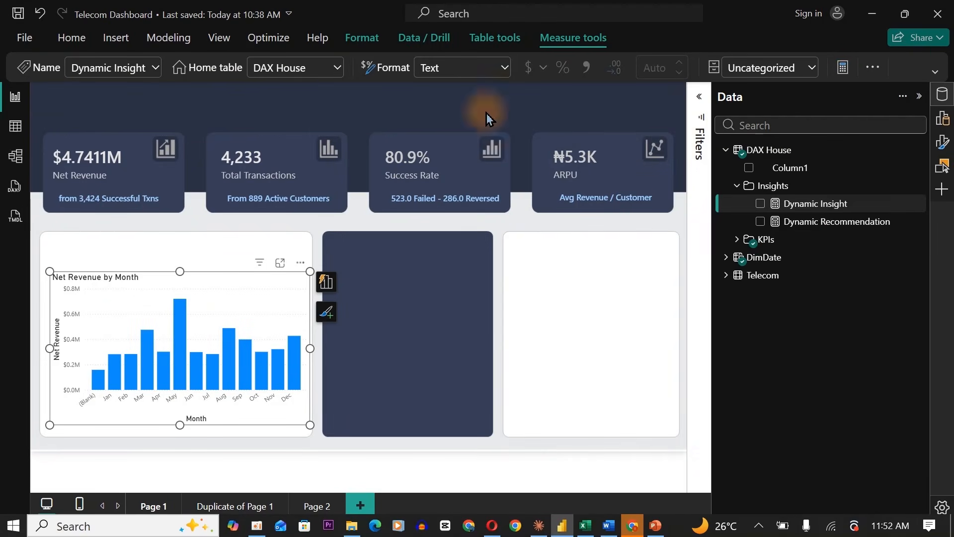
Step: Examine the DAX formula of the Dynamic Recommendation measure through to its RETURN line, and close it without changes
{"action": "left_click", "coordinate": [845, 232]}
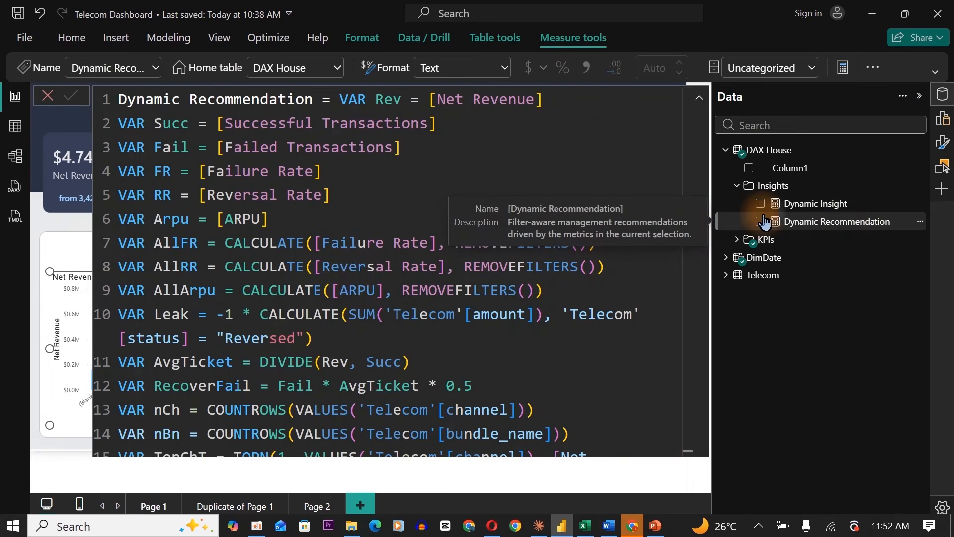
{"action": "left_click_drag", "start_coordinate": [353, 272], "coordinate": [372, 520]}
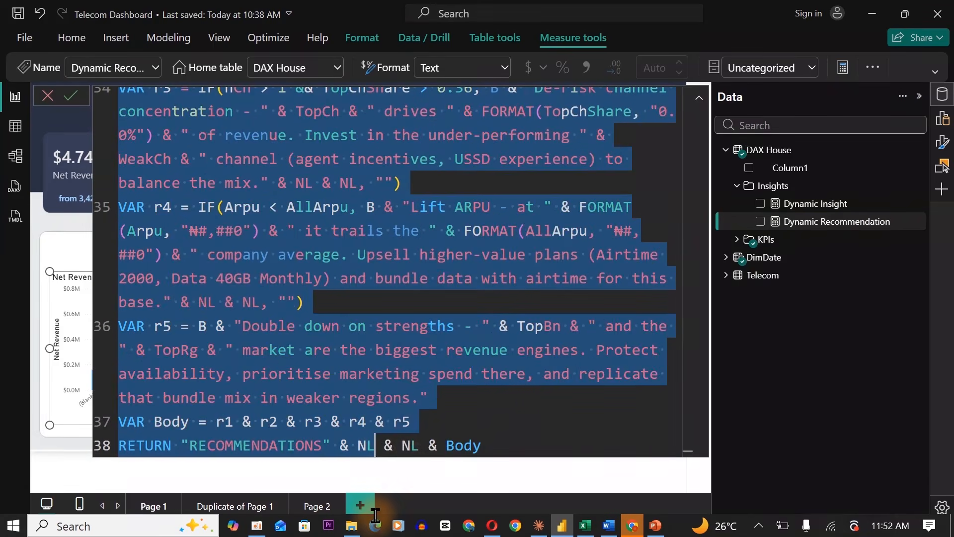
{"action": "left_click", "coordinate": [433, 394]}
{"action": "left_click", "coordinate": [47, 96]}
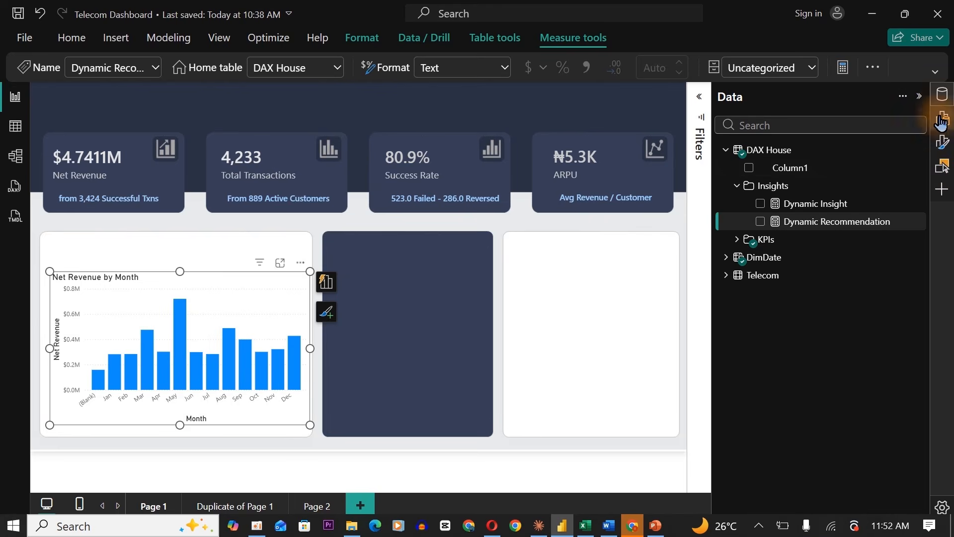
{"action": "left_click", "coordinate": [943, 95]}
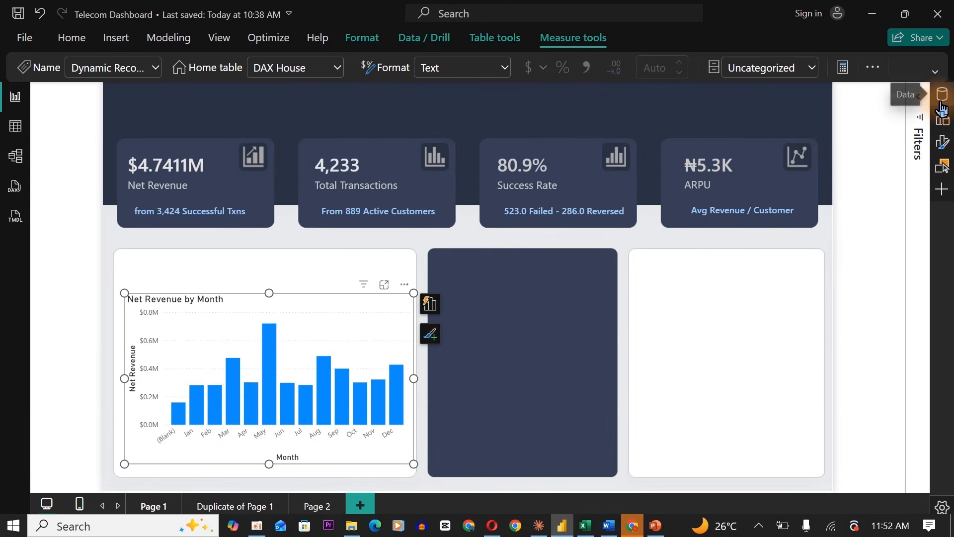
{"action": "left_click", "coordinate": [791, 384]}
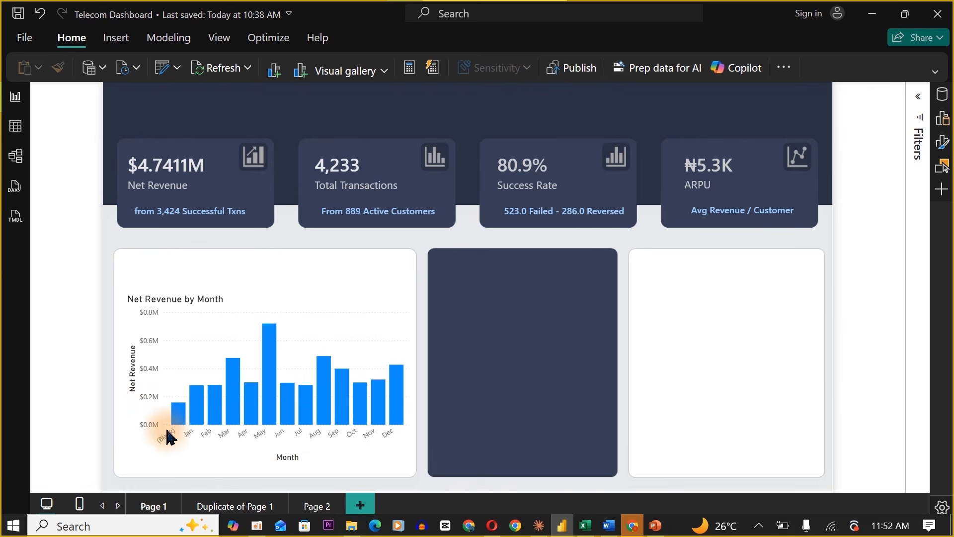
{"action": "key", "text": "super+shift+s"}
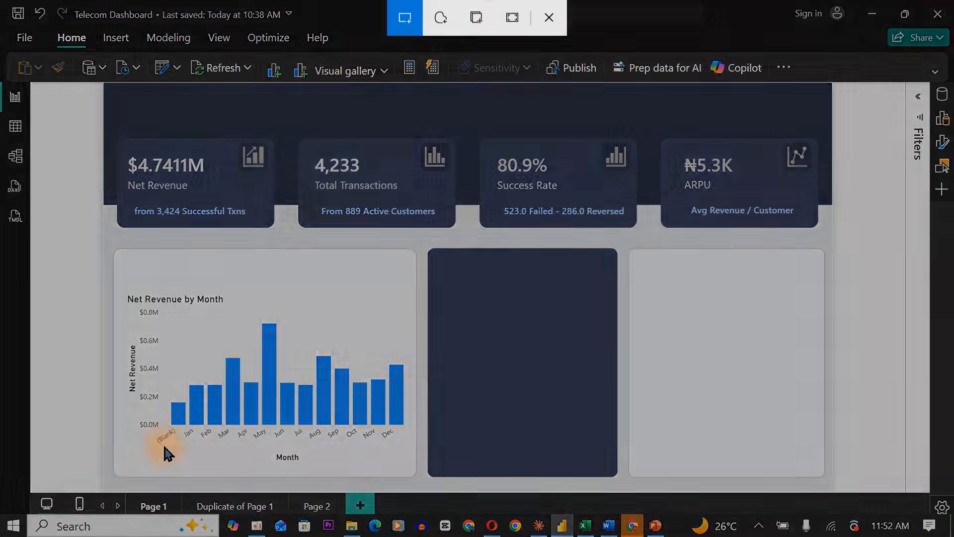
{"action": "key", "text": "Escape"}
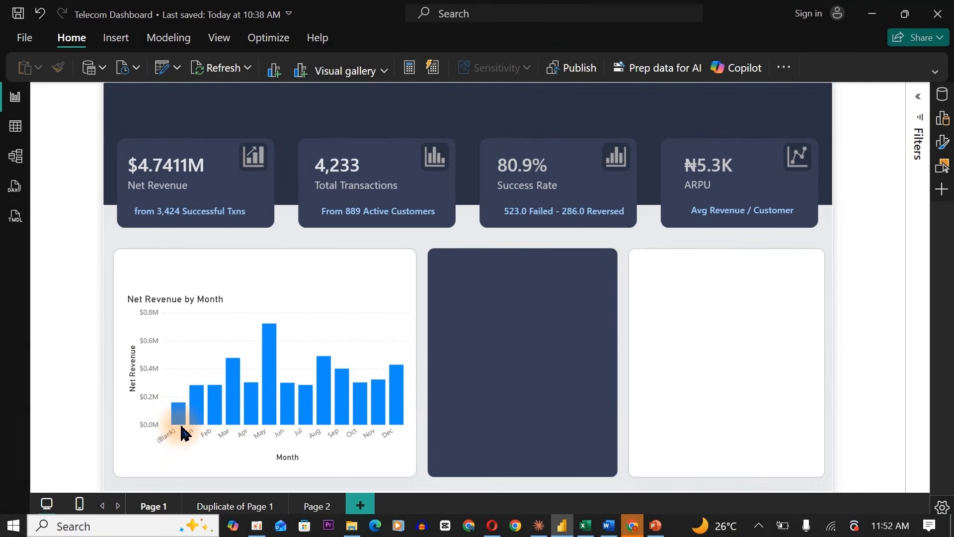
Step: Hide the Y-axis title and values and the X-axis title on the Net Revenue by Month chart
{"action": "left_click", "coordinate": [293, 299]}
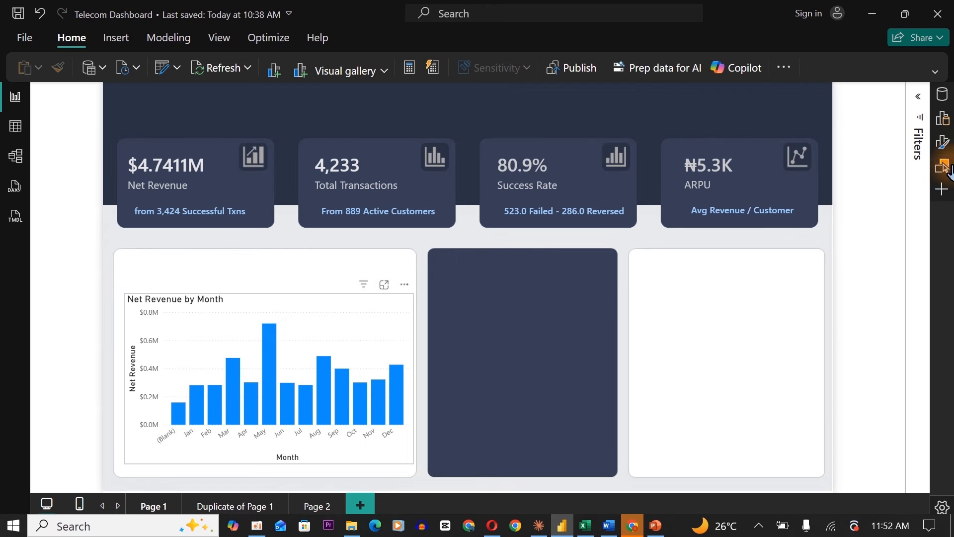
{"action": "left_click", "coordinate": [947, 154]}
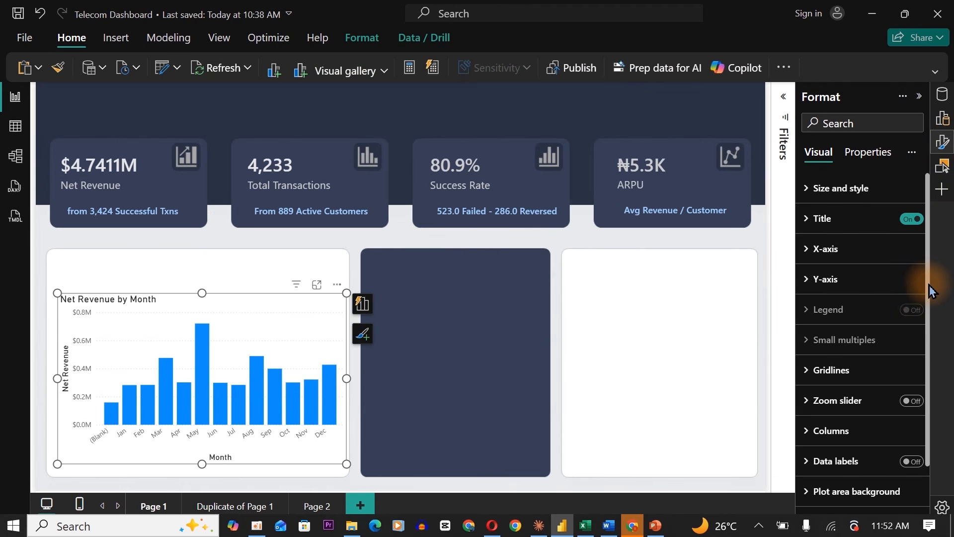
{"action": "scroll", "coordinate": [931, 291], "scroll_direction": "down", "scroll_amount": 1}
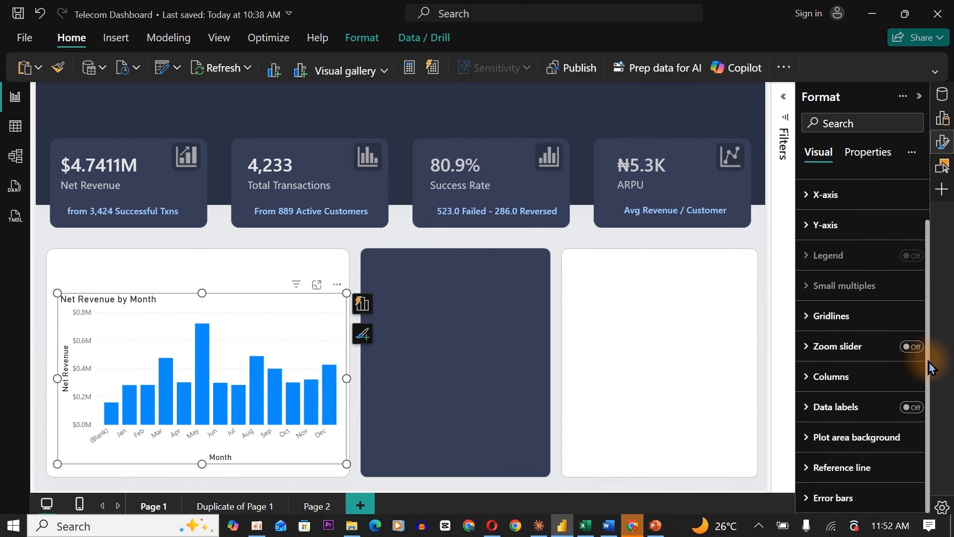
{"action": "left_click", "coordinate": [811, 225]}
{"action": "left_click", "coordinate": [907, 452]}
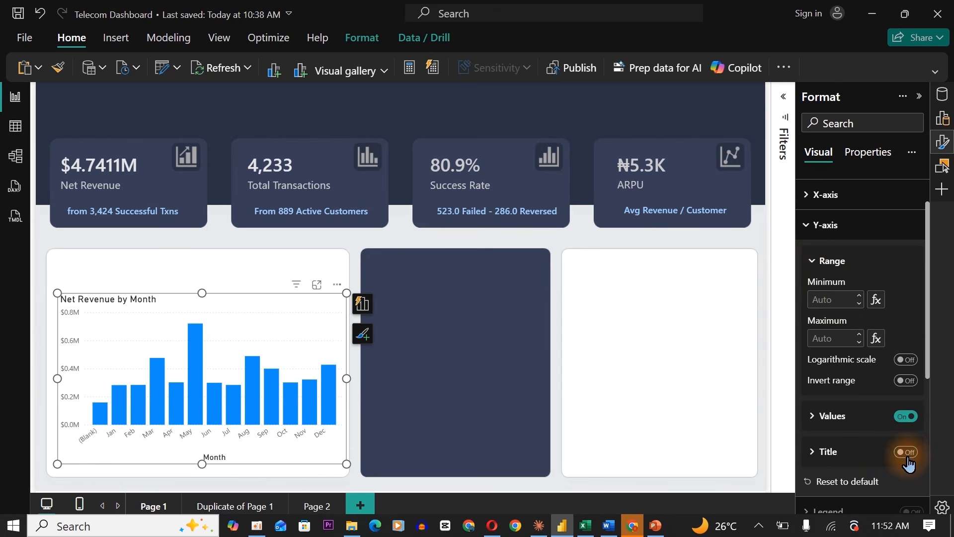
{"action": "left_click", "coordinate": [908, 417]}
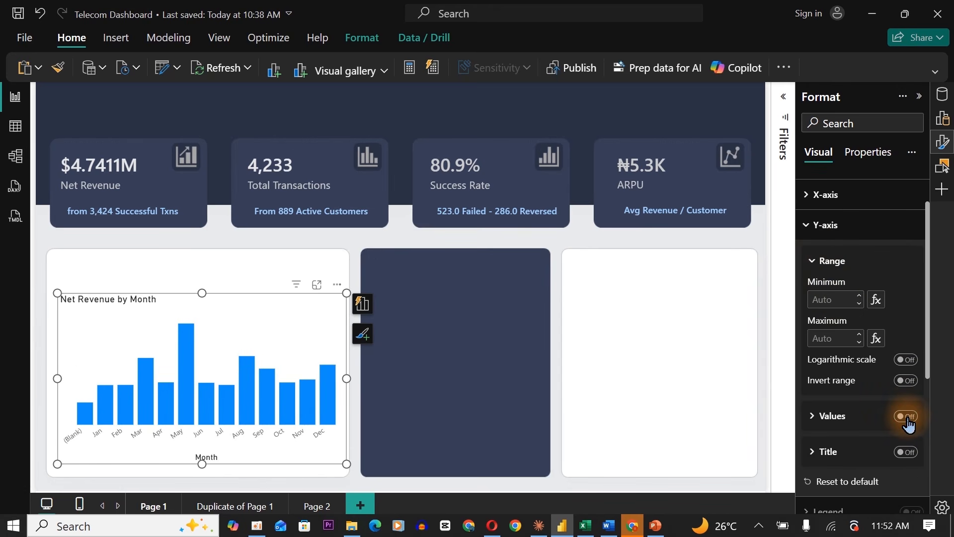
{"action": "scroll", "coordinate": [924, 348], "scroll_direction": "up", "scroll_amount": 2}
{"action": "left_click", "coordinate": [839, 280]}
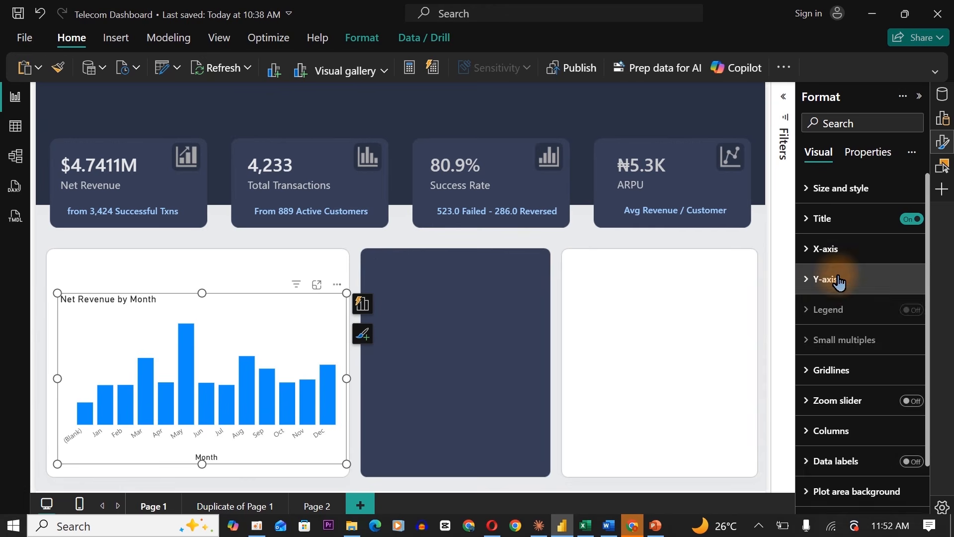
{"action": "left_click", "coordinate": [829, 250]}
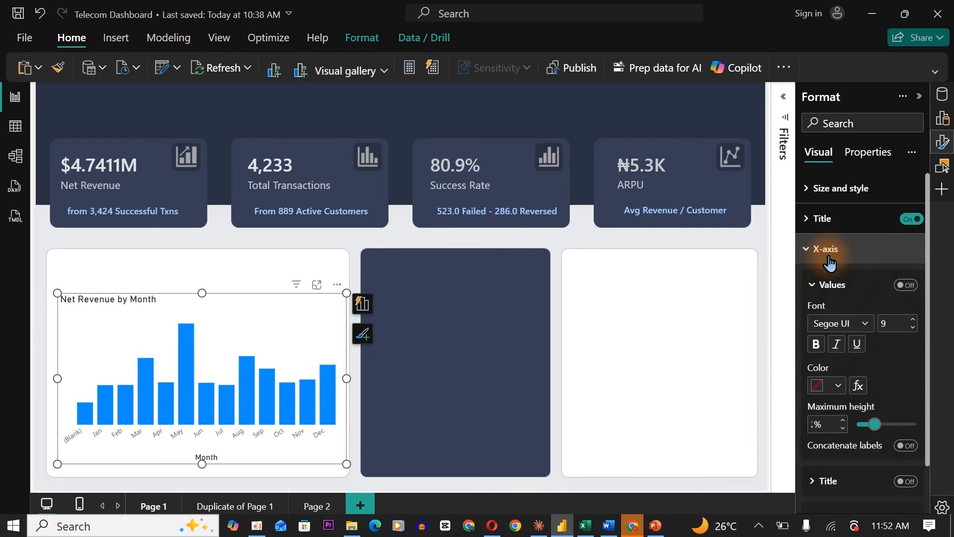
{"action": "left_click", "coordinate": [905, 481]}
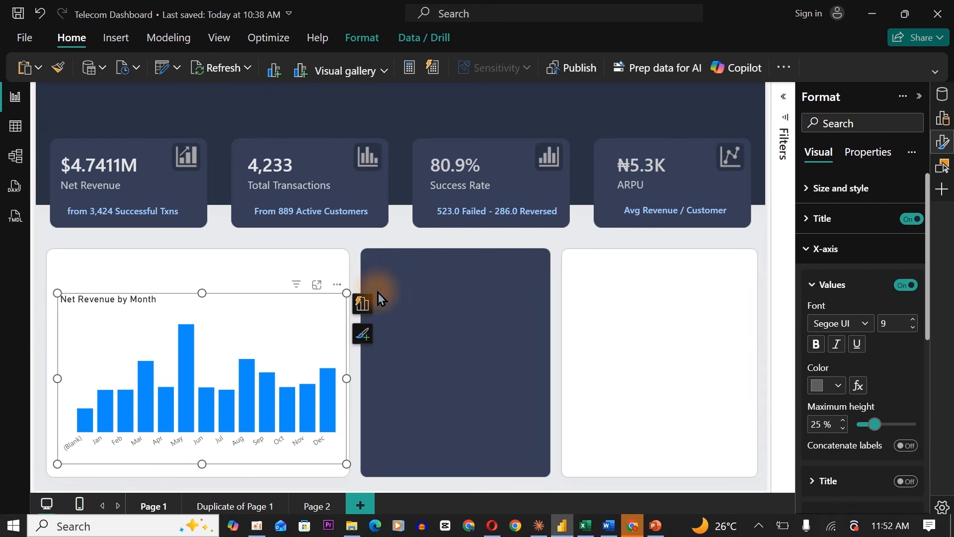
Step: Deselect the chart and capture a rectangular screen snip of the Net Revenue by Month chart
{"action": "left_click", "coordinate": [275, 258]}
{"action": "left_click", "coordinate": [280, 262]}
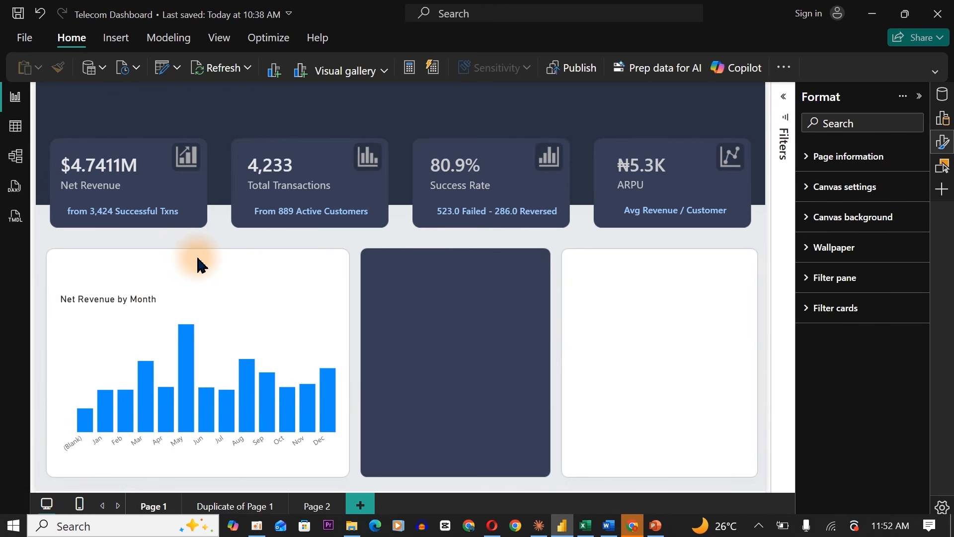
{"action": "key", "text": "super+shift+s"}
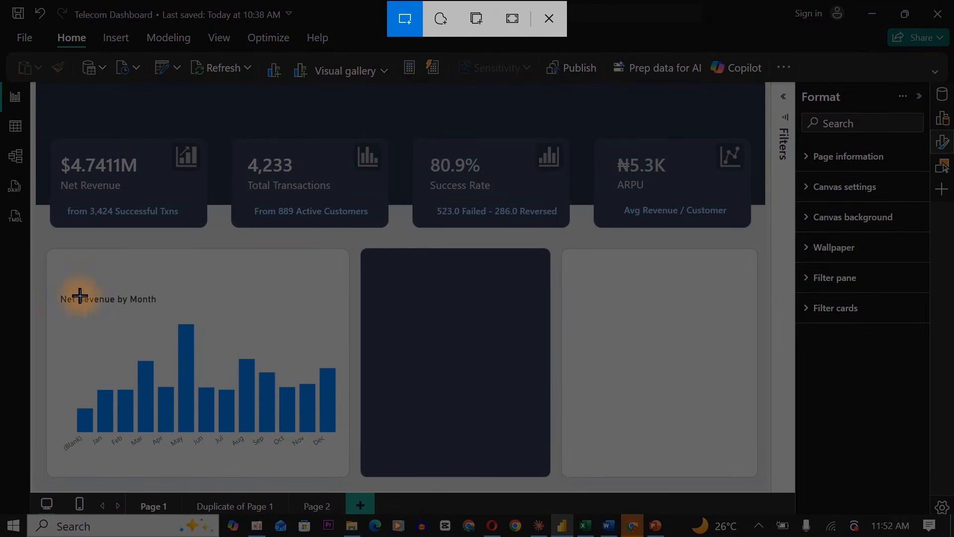
{"action": "left_click_drag", "start_coordinate": [44, 280], "coordinate": [357, 478]}
Step: Switch to Claude's Cleaning telecom data in Power BI chat, dismiss the usage-limit dialog and maximize the window
{"action": "left_click", "coordinate": [541, 531]}
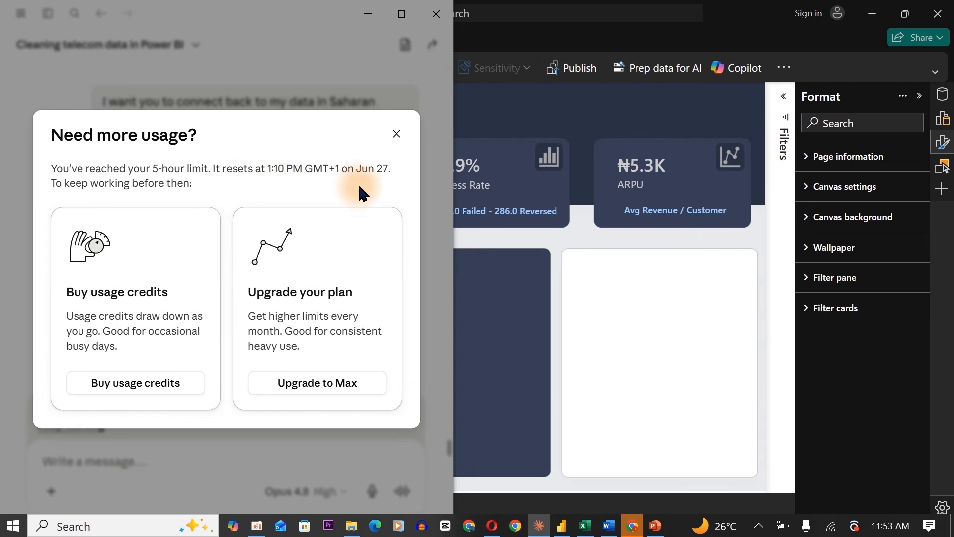
{"action": "mouse_move", "coordinate": [896, 534]}
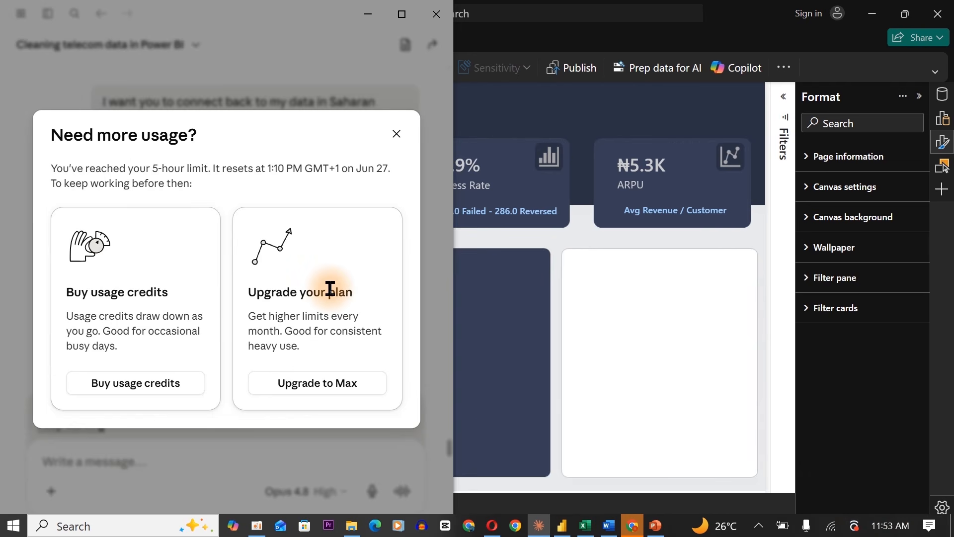
{"action": "left_click", "coordinate": [396, 134]}
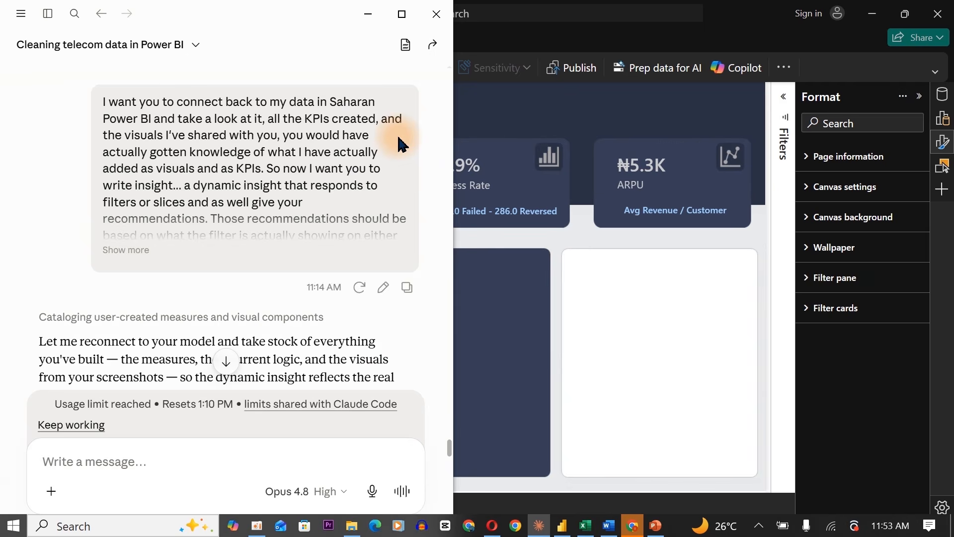
{"action": "left_click", "coordinate": [401, 14]}
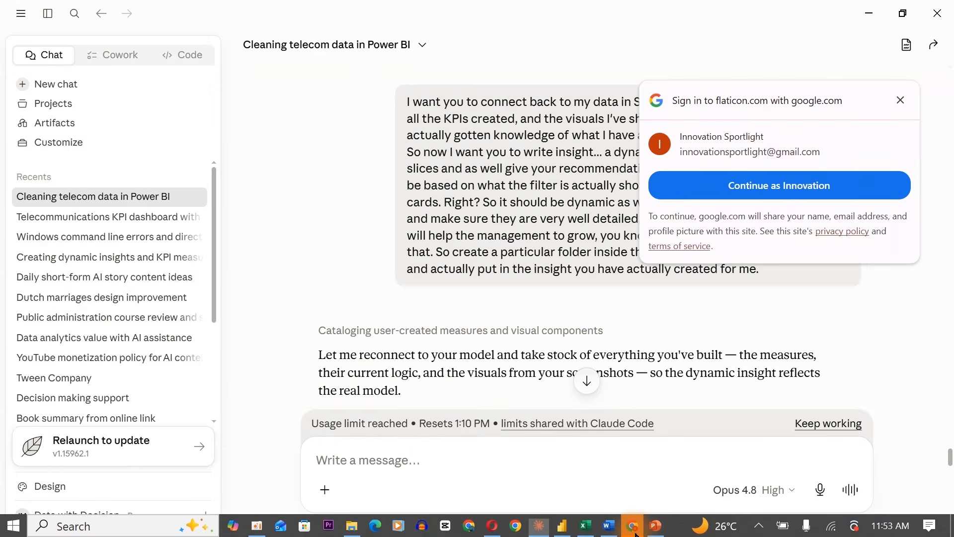
{"action": "left_click", "coordinate": [633, 528]}
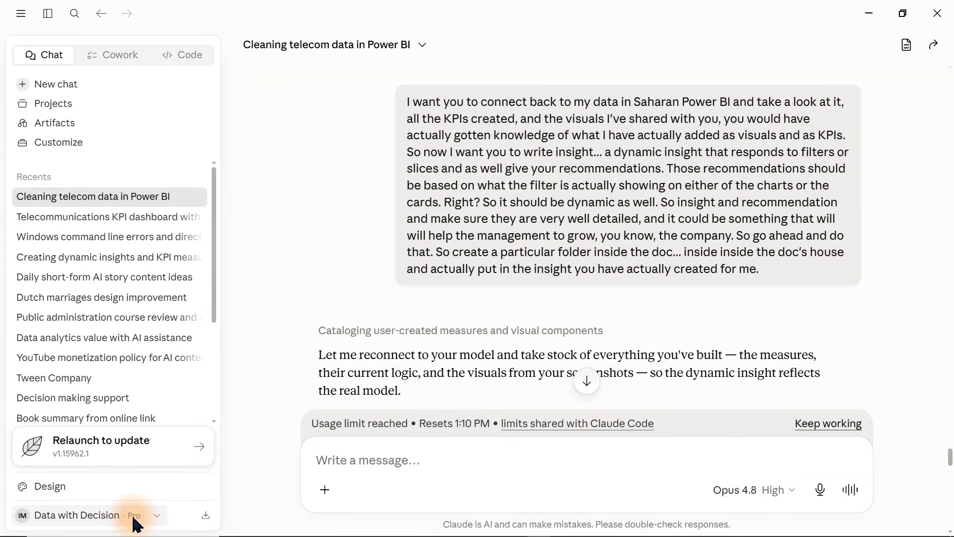
{"action": "left_click", "coordinate": [121, 520]}
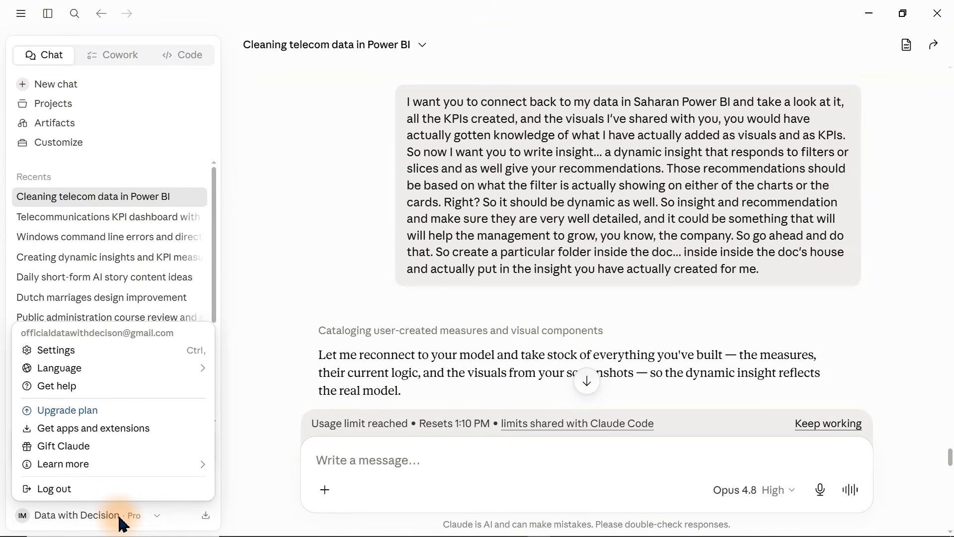
{"action": "left_click", "coordinate": [253, 502]}
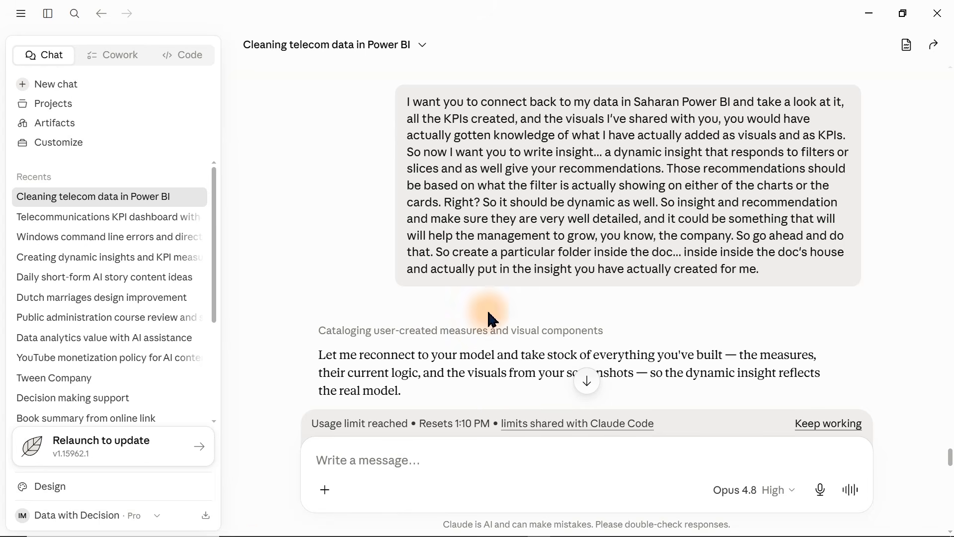
{"action": "left_click", "coordinate": [875, 19]}
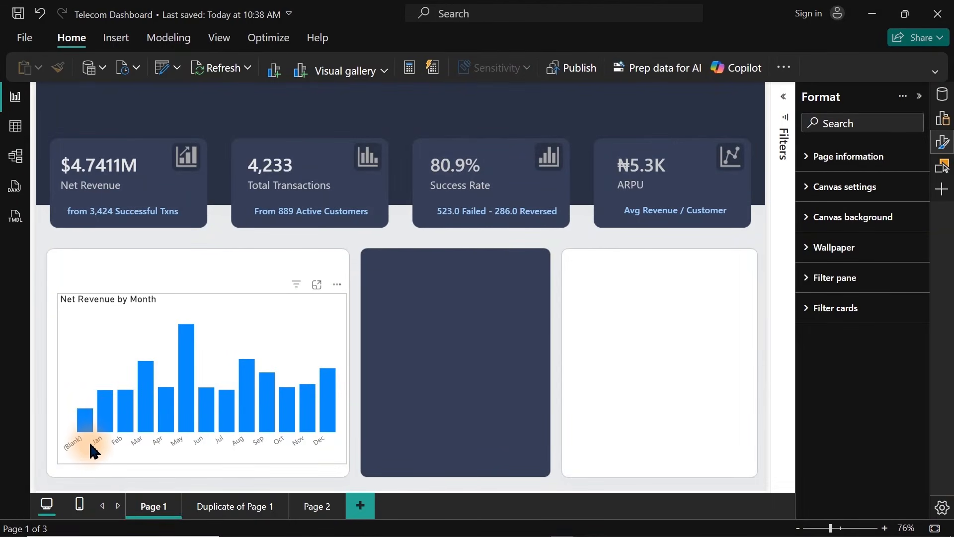
Step: Move the Net Revenue by Month chart lower in its white card and widen it slightly to fit the card
{"action": "left_click", "coordinate": [82, 384]}
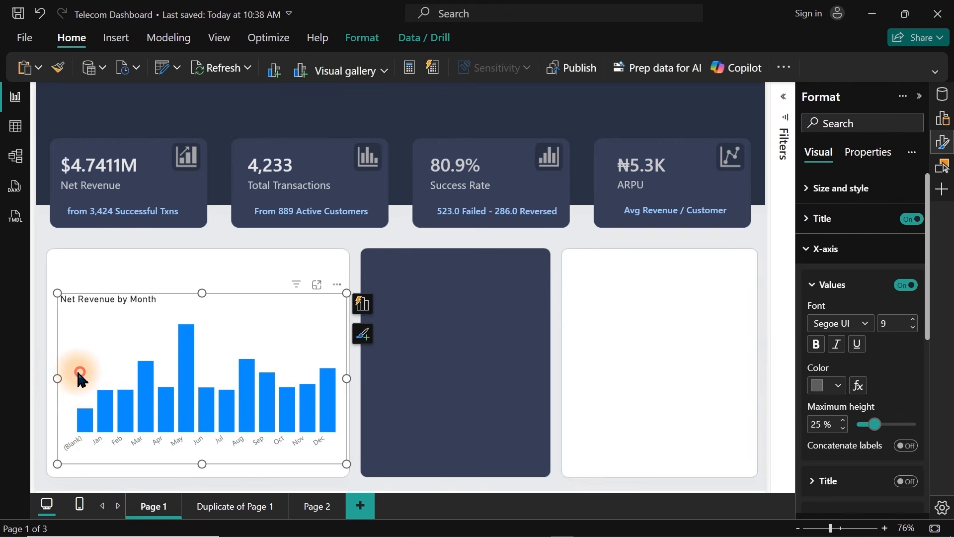
{"action": "left_click_drag", "start_coordinate": [80, 373], "coordinate": [74, 382]}
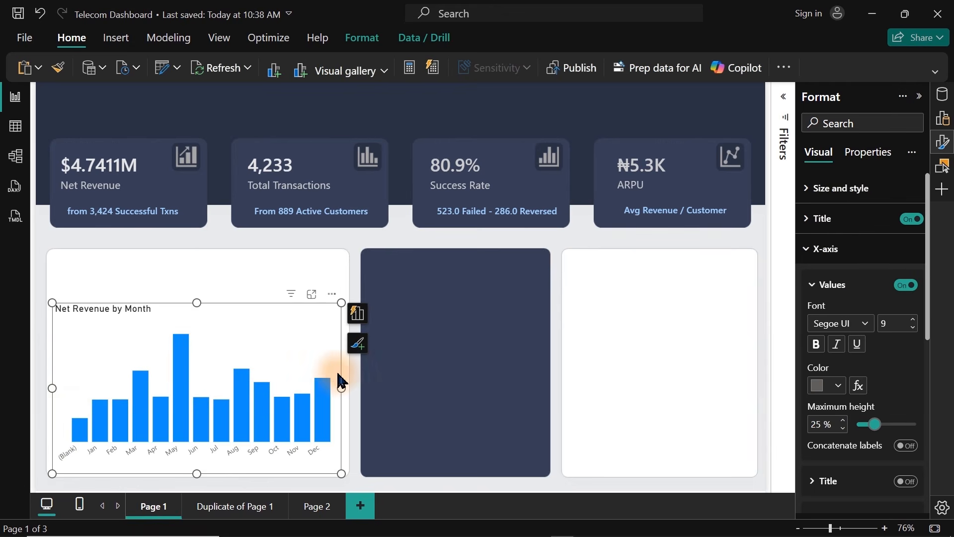
{"action": "left_click_drag", "start_coordinate": [345, 387], "coordinate": [344, 386]}
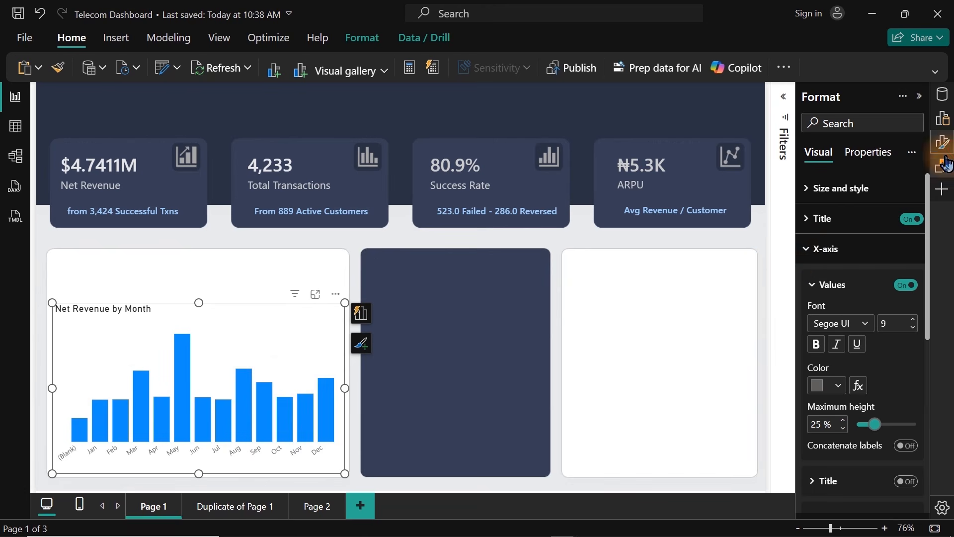
Step: Convert the Net Revenue by Month column chart into a line chart
{"action": "left_click", "coordinate": [943, 143]}
{"action": "left_click", "coordinate": [947, 119]}
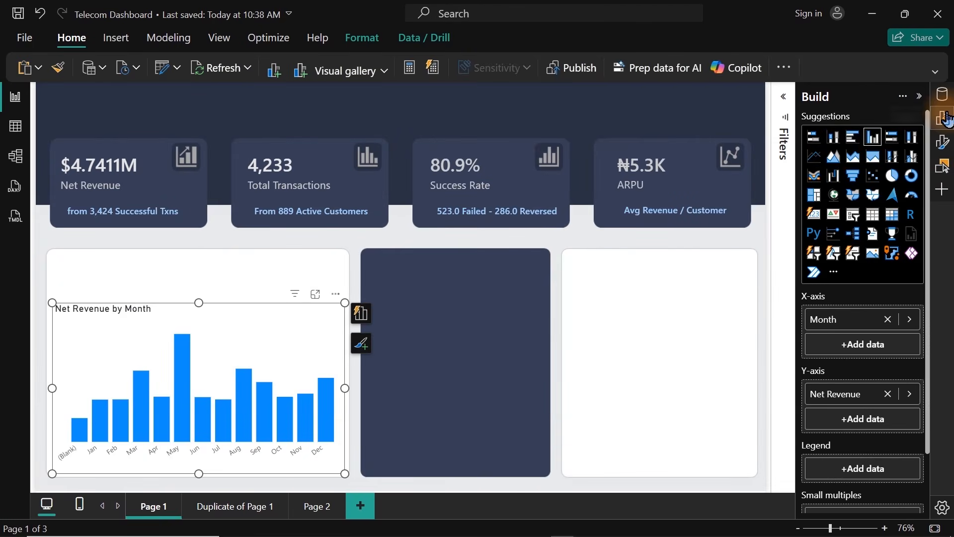
{"action": "left_click", "coordinate": [817, 160]}
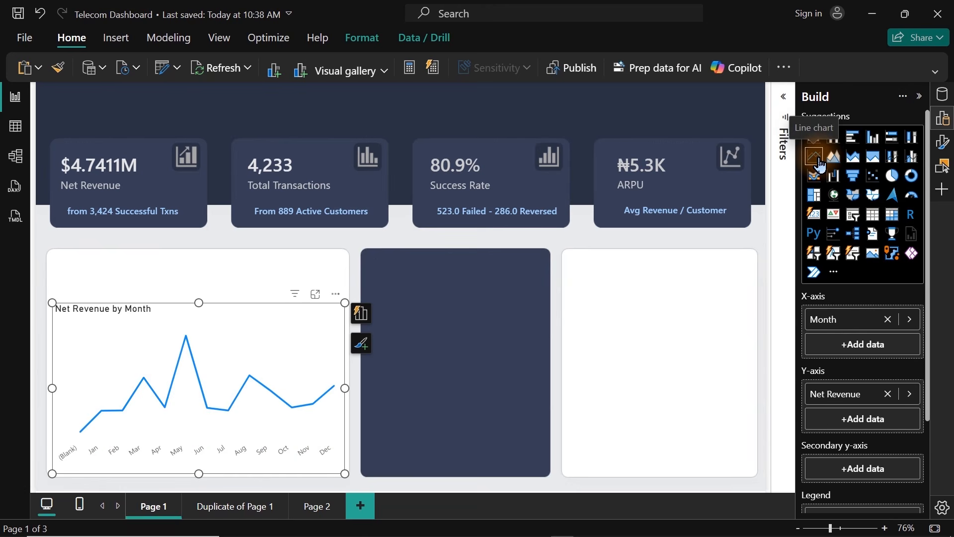
Step: Set the interpolation type of the Net Revenue by Month line to Smooth
{"action": "left_click", "coordinate": [943, 119]}
{"action": "left_click", "coordinate": [944, 145]}
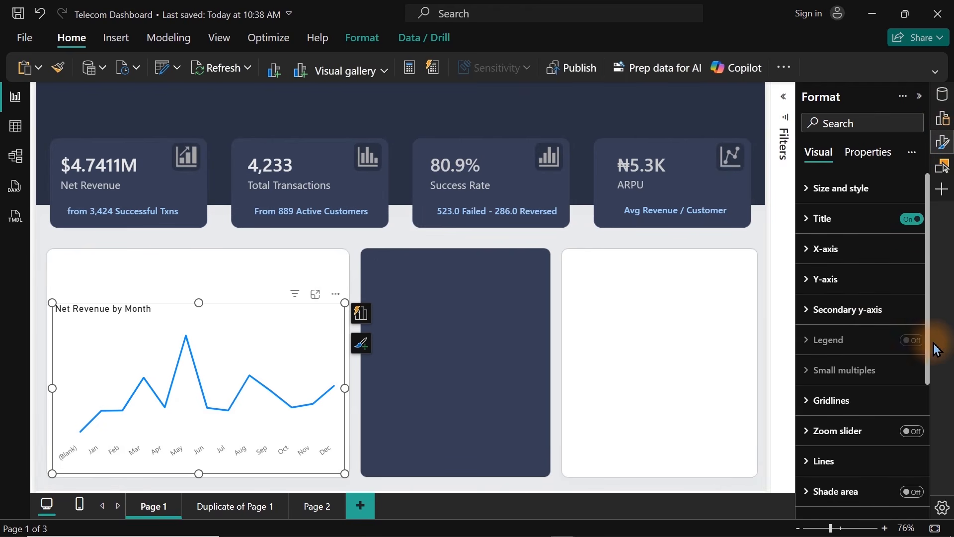
{"action": "left_click_drag", "start_coordinate": [927, 309], "coordinate": [925, 400]}
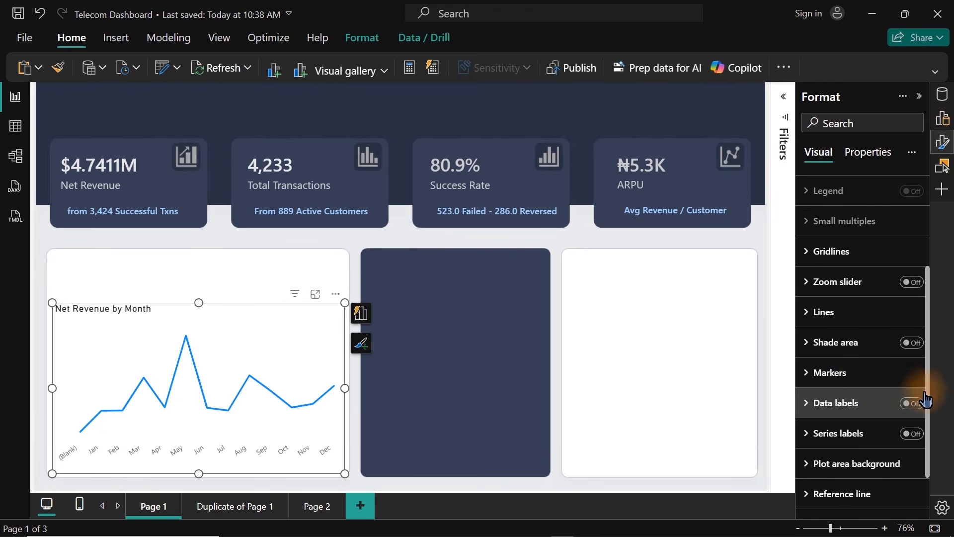
{"action": "left_click", "coordinate": [829, 323]}
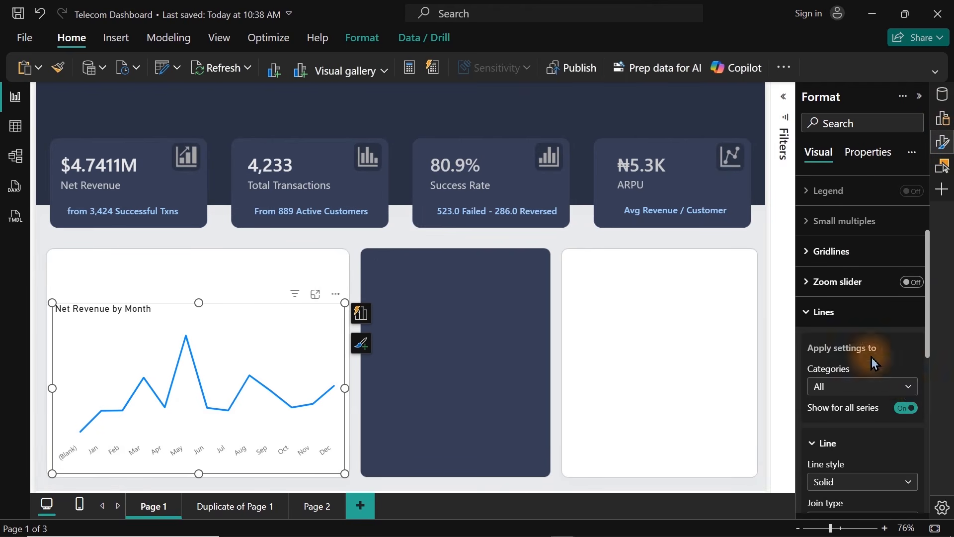
{"action": "left_click", "coordinate": [856, 389]}
{"action": "left_click", "coordinate": [856, 388]}
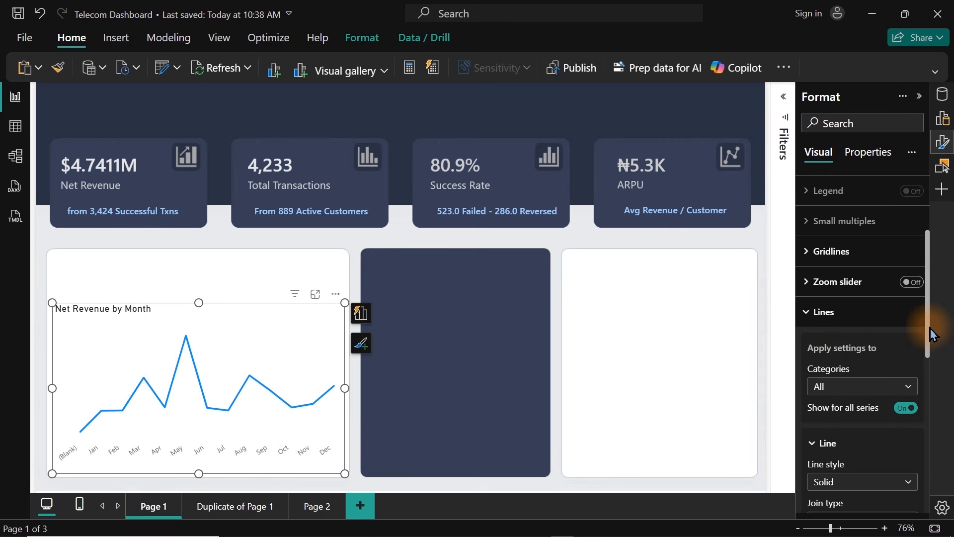
{"action": "left_click_drag", "start_coordinate": [926, 324], "coordinate": [927, 422]}
{"action": "left_click", "coordinate": [870, 355]}
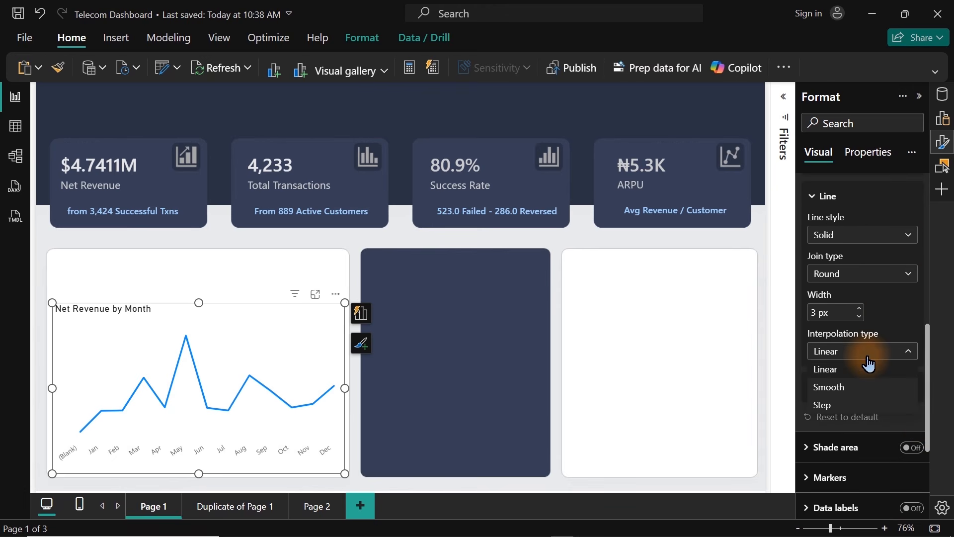
{"action": "left_click", "coordinate": [825, 392]}
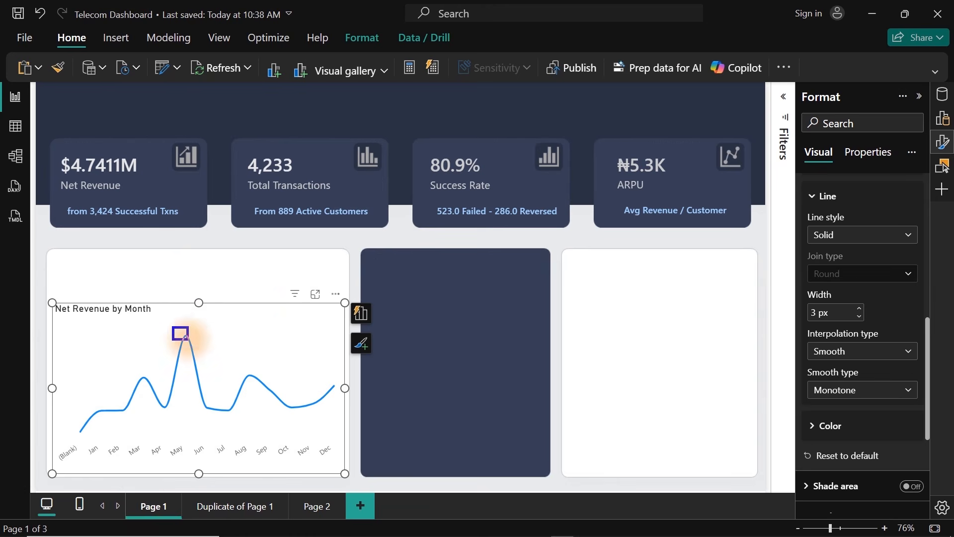
{"action": "left_click_drag", "start_coordinate": [188, 340], "coordinate": [197, 345]}
{"action": "key", "text": "ctrl+z"}
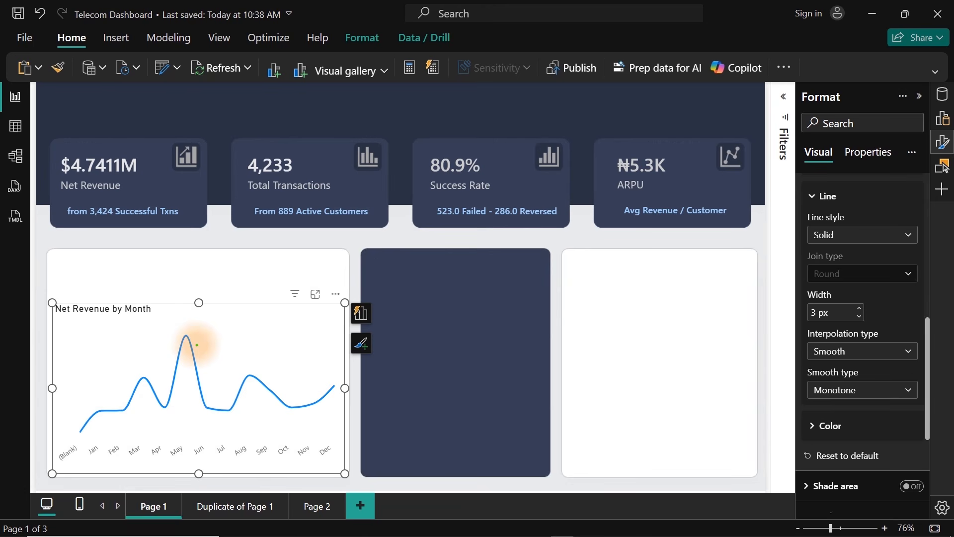
{"action": "left_click_drag", "start_coordinate": [178, 324], "coordinate": [193, 346]}
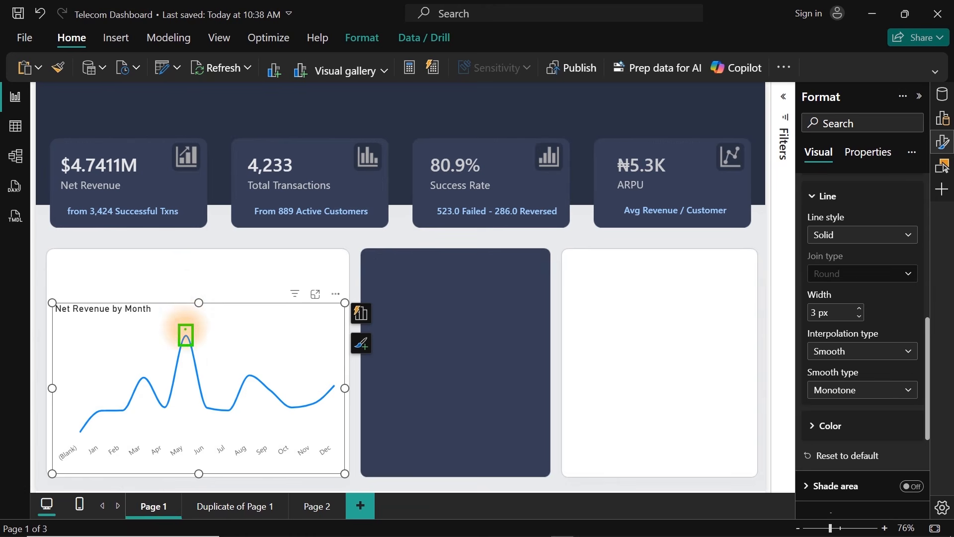
{"action": "left_click_drag", "start_coordinate": [185, 329], "coordinate": [186, 294]}
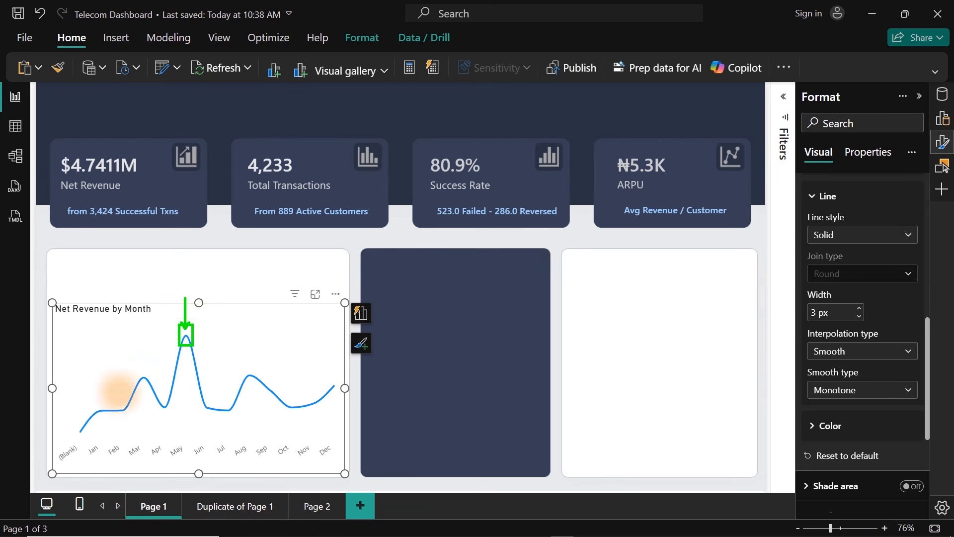
{"action": "left_click_drag", "start_coordinate": [73, 426], "coordinate": [88, 439]}
{"action": "key", "text": "ctrl+z"}
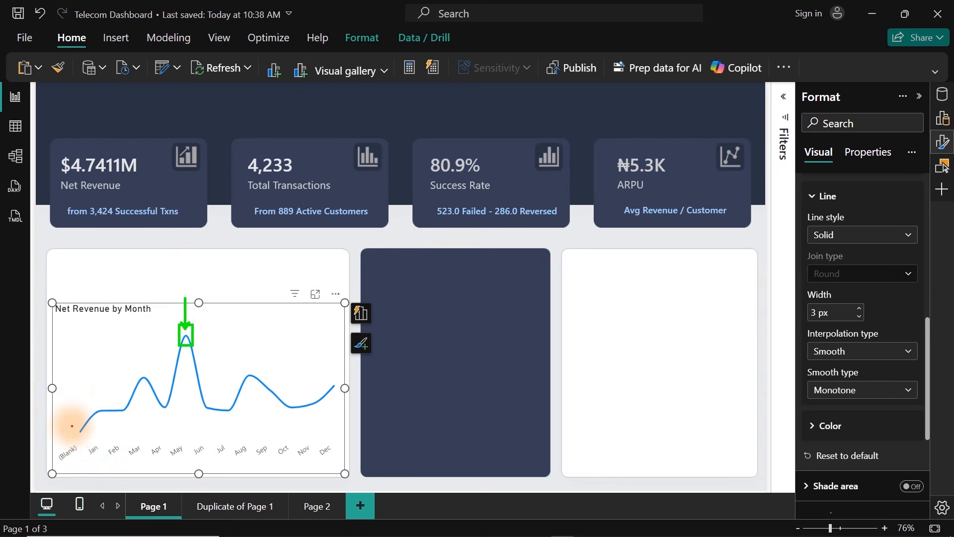
{"action": "mouse_move", "coordinate": [70, 425]}
{"action": "left_mouse_down"}
{"action": "mouse_move", "coordinate": [91, 439]}
{"action": "mouse_move", "coordinate": [80, 400]}
{"action": "left_mouse_up"}
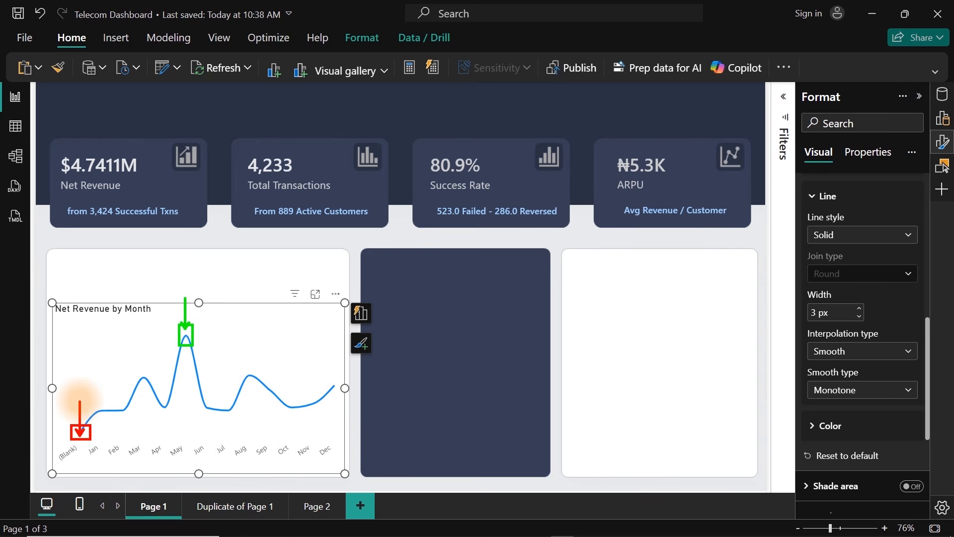
{"action": "mouse_move", "coordinate": [82, 407]}
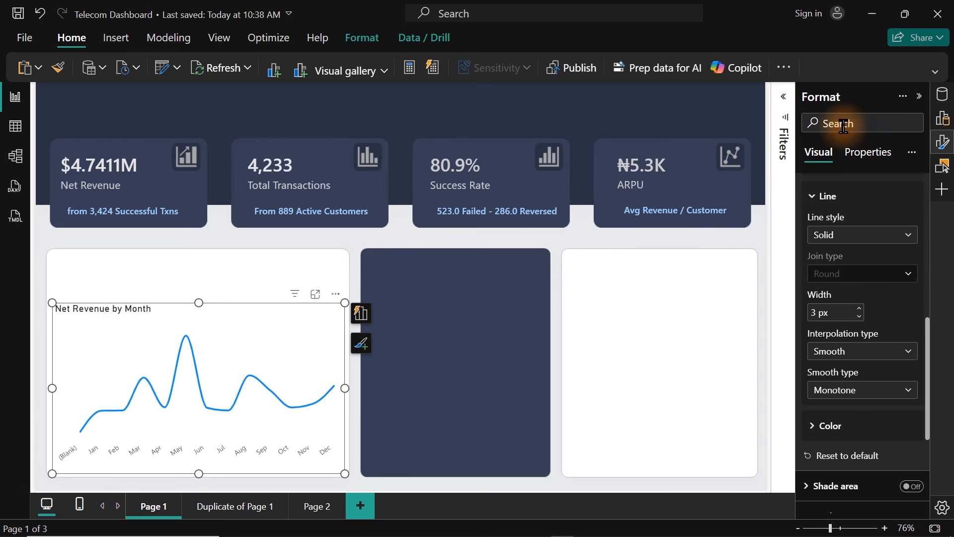
Step: Change the line chart's title text to "Revenue Trend"
{"action": "left_click", "coordinate": [942, 142]}
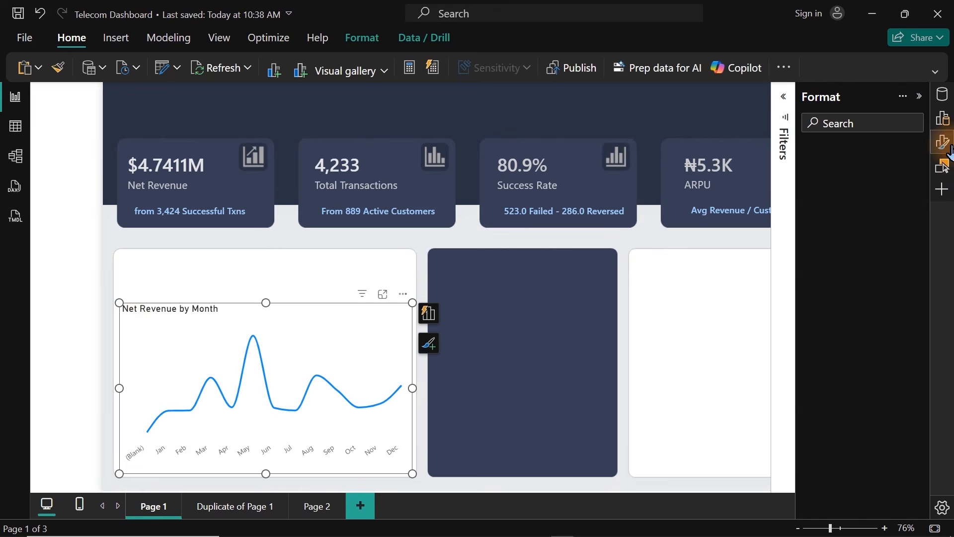
{"action": "left_click", "coordinate": [846, 220]}
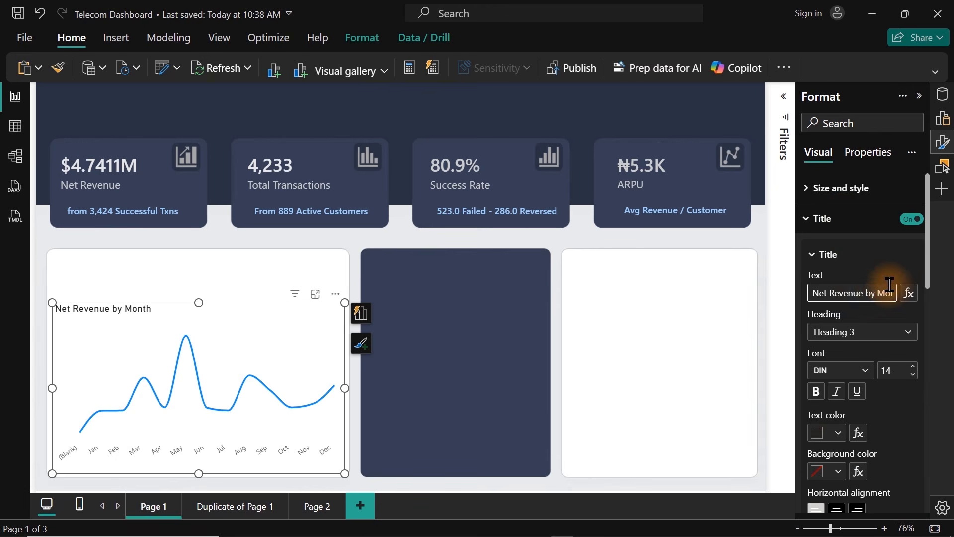
{"action": "left_click_drag", "start_coordinate": [871, 293], "coordinate": [944, 301]}
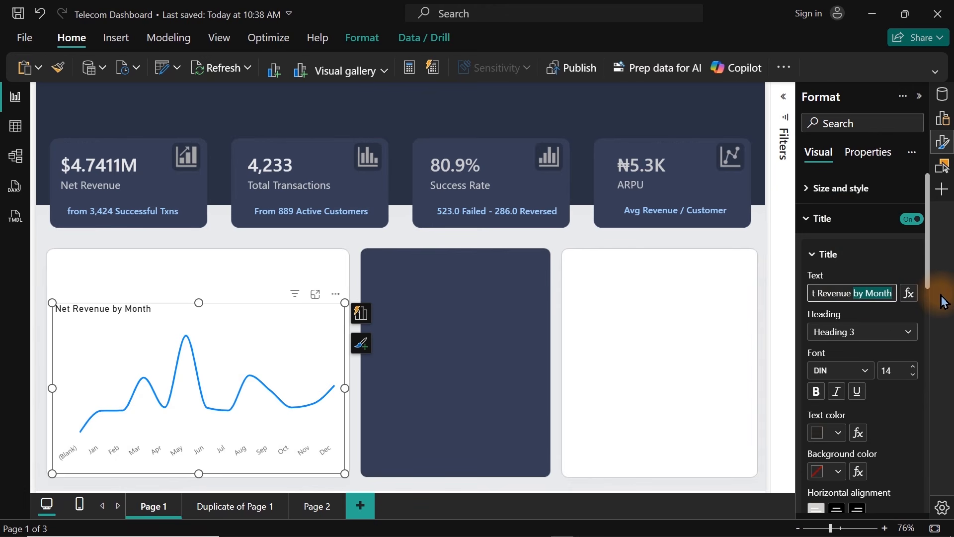
{"action": "type", "text": "Trend"}
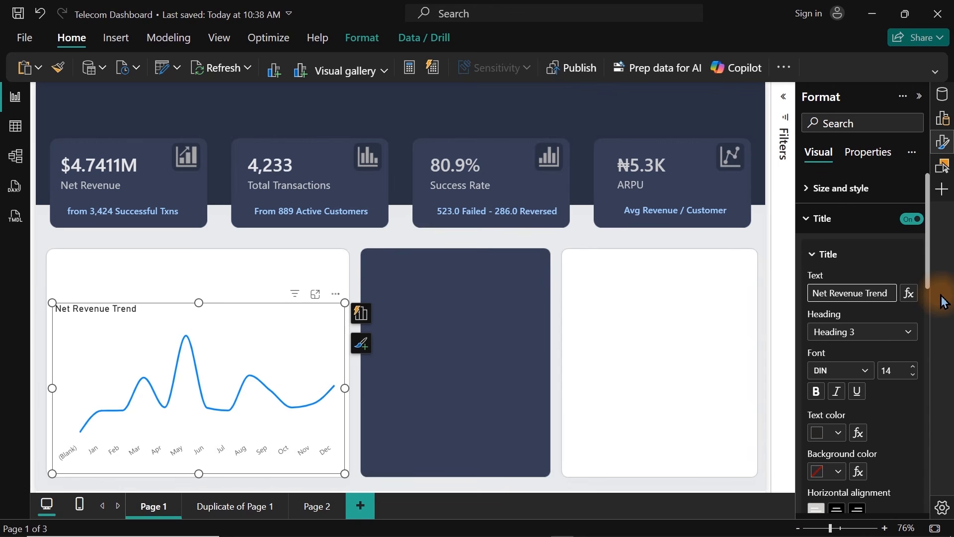
{"action": "key", "text": "Delete"}
{"action": "key", "text": "Delete"}
{"action": "key", "text": "Delete"}
{"action": "key", "text": "Delete"}
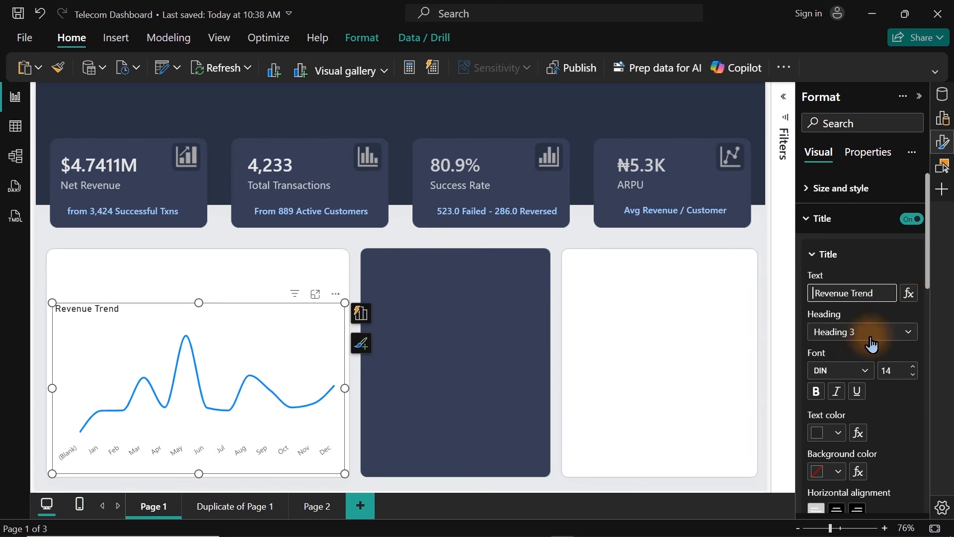
Step: Turn on the Revenue Trend chart's subtitle and set its text to "Successful Collections by Month"
{"action": "left_click", "coordinate": [929, 242]}
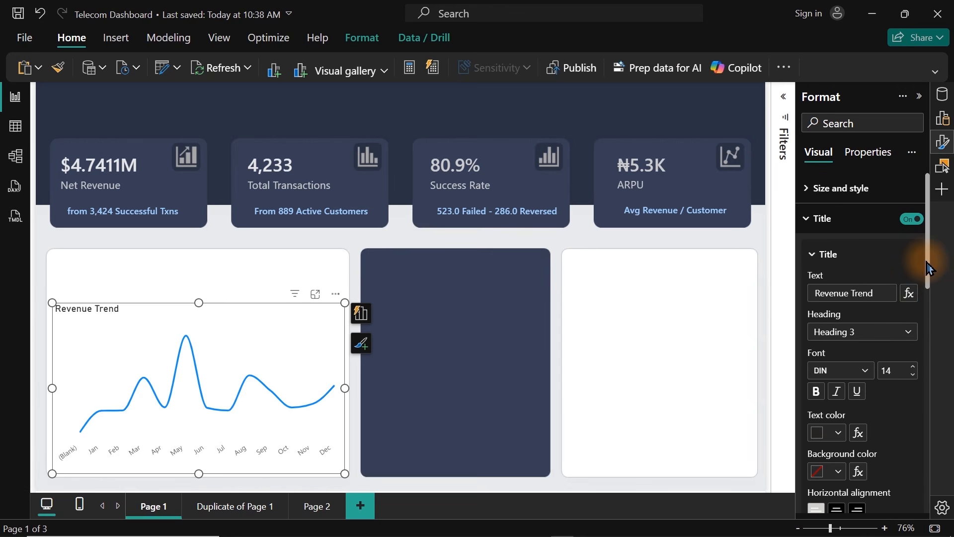
{"action": "scroll", "coordinate": [927, 267], "scroll_direction": "down", "scroll_amount": 5}
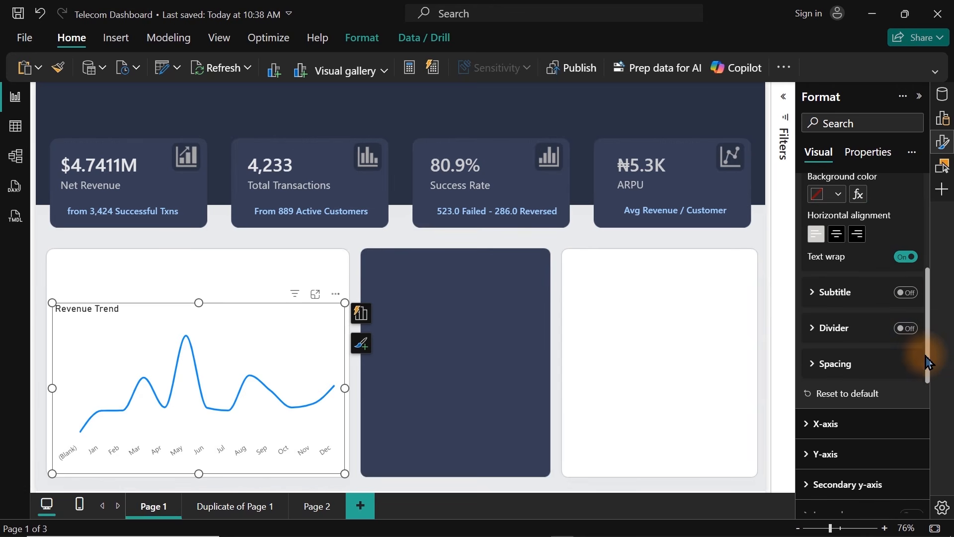
{"action": "left_click", "coordinate": [901, 294]}
{"action": "left_click", "coordinate": [835, 302]}
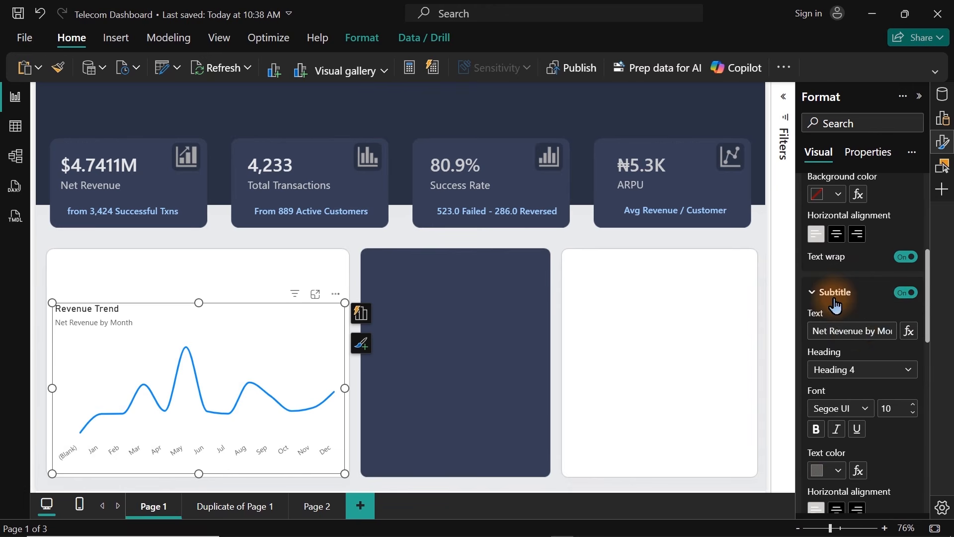
{"action": "left_click", "coordinate": [857, 330]}
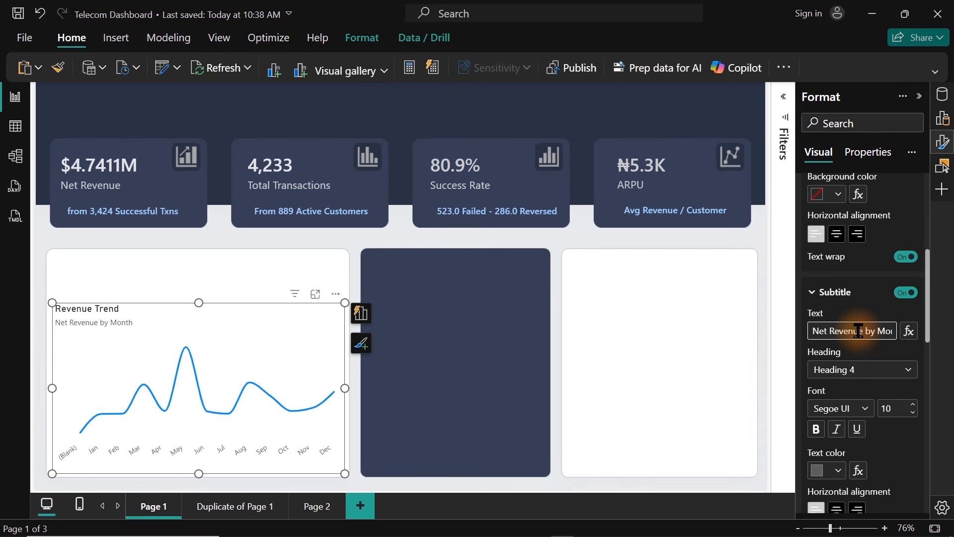
{"action": "triple_click", "coordinate": [858, 331]}
{"action": "type", "text": "Successful Coll"}
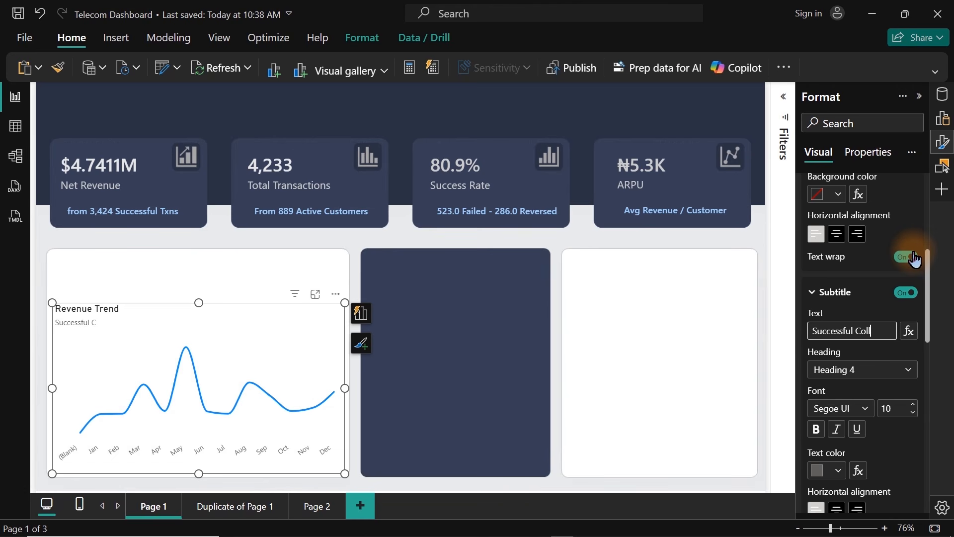
{"action": "type", "text": "ection"}
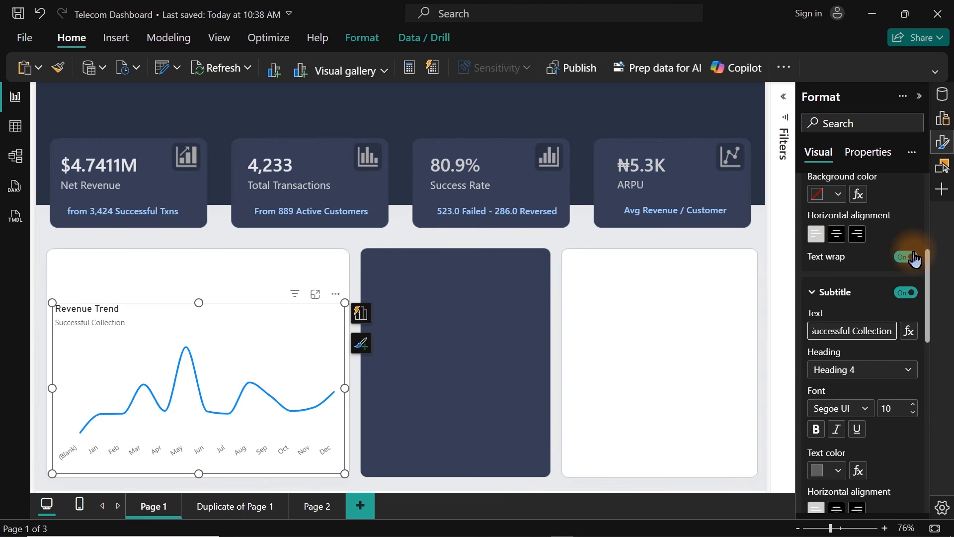
{"action": "type", "text": "s by Month"}
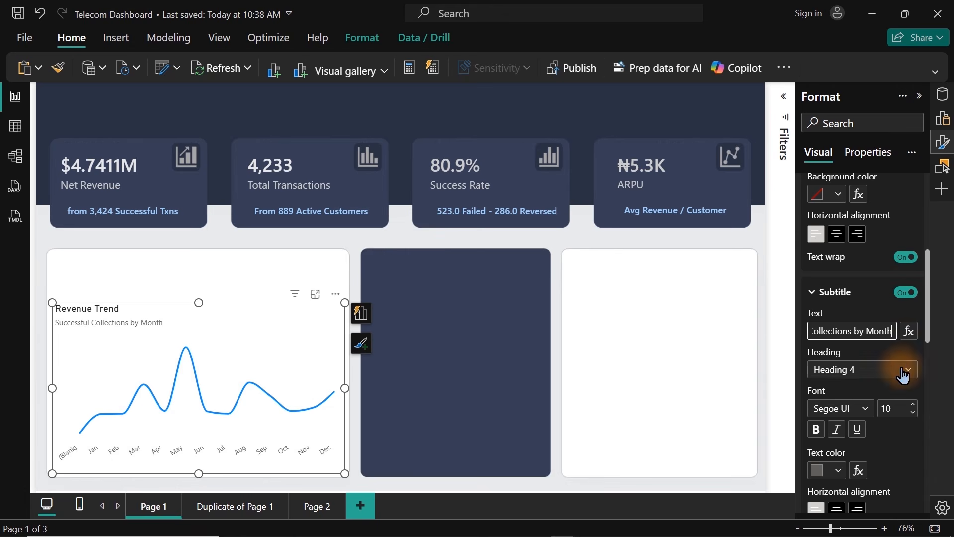
Step: Set the Revenue Trend chart's subtitle font size to 12 and make it italic
{"action": "left_click", "coordinate": [911, 406]}
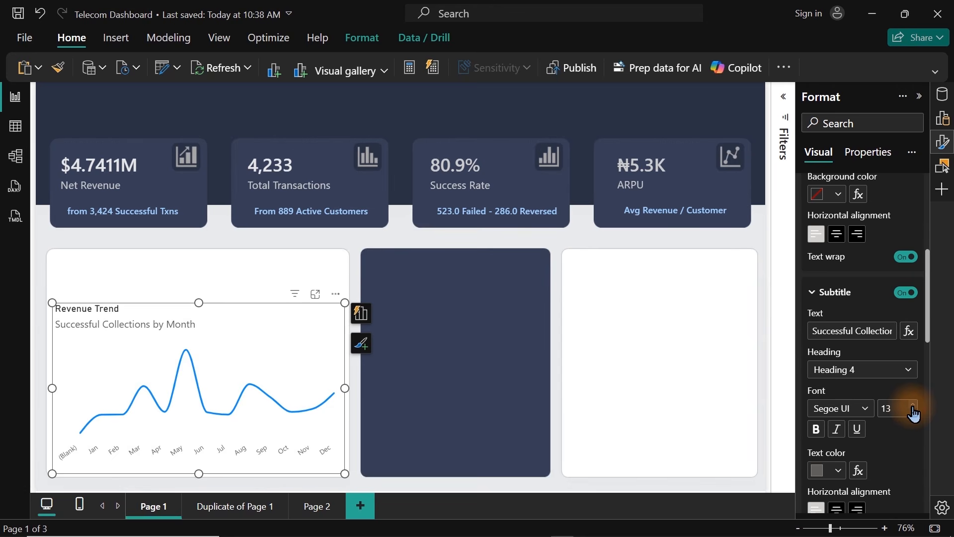
{"action": "left_click", "coordinate": [913, 412]}
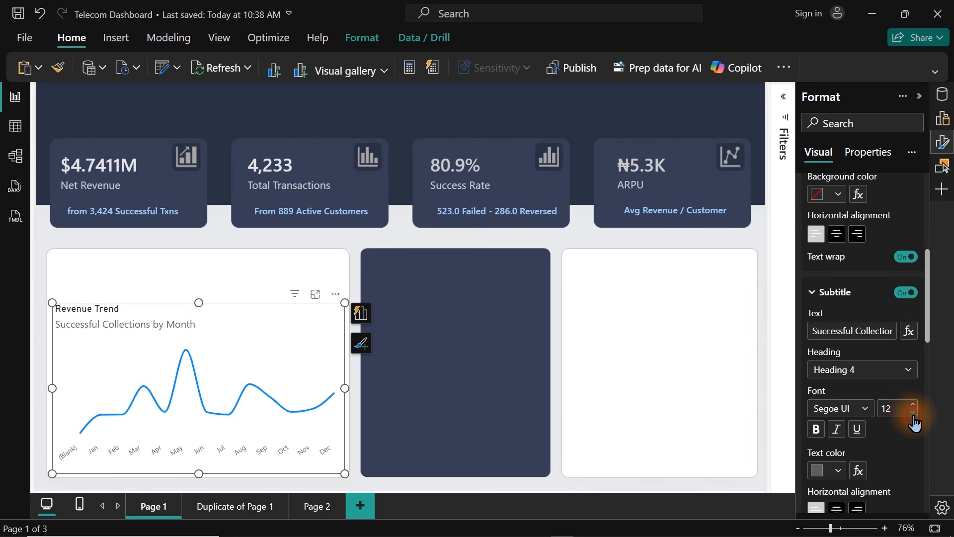
{"action": "left_click", "coordinate": [835, 430]}
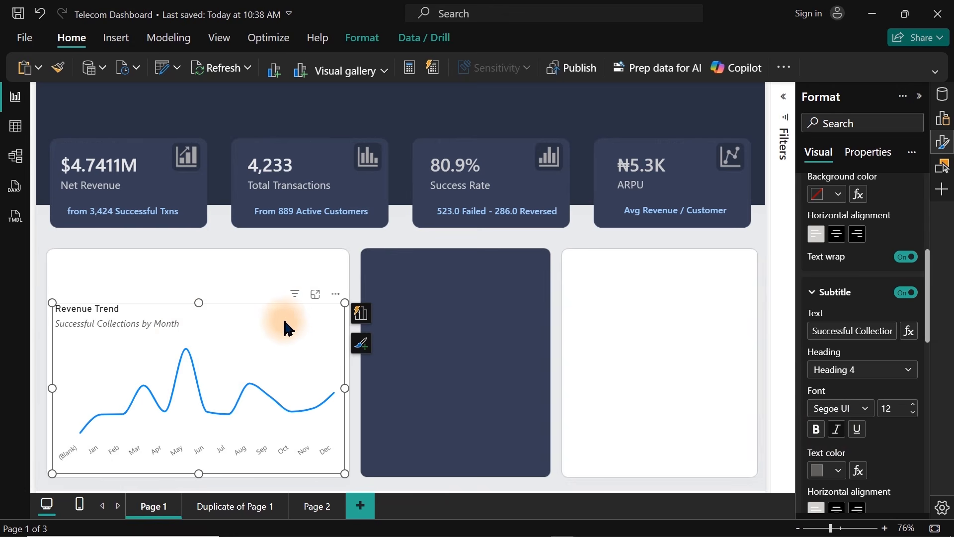
Step: Switch to PowerPoint, copy the hex code of the third card shape's fill colour, and return to Power BI
{"action": "left_click", "coordinate": [470, 320]}
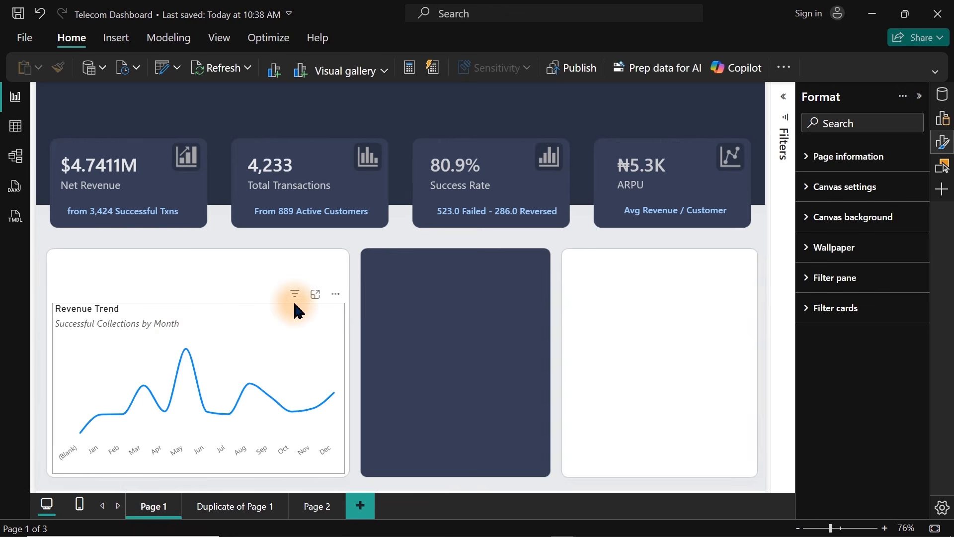
{"action": "left_click", "coordinate": [271, 318]}
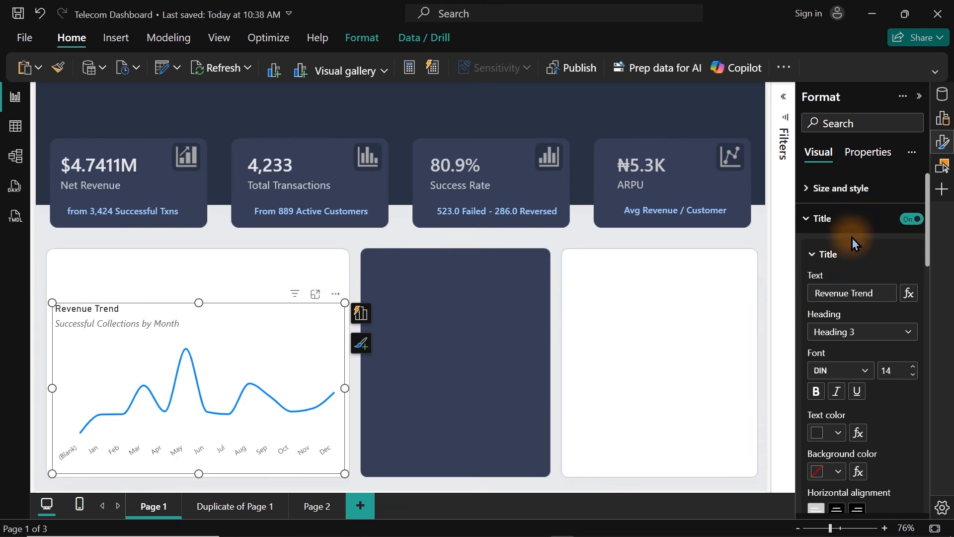
{"action": "left_click", "coordinate": [835, 218]}
{"action": "mouse_move", "coordinate": [581, 515]}
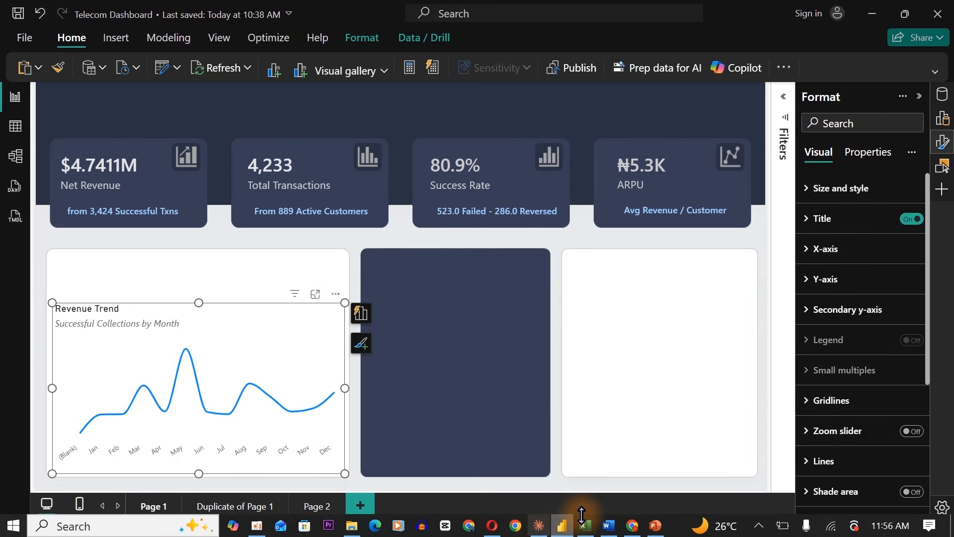
{"action": "left_click", "coordinate": [655, 525]}
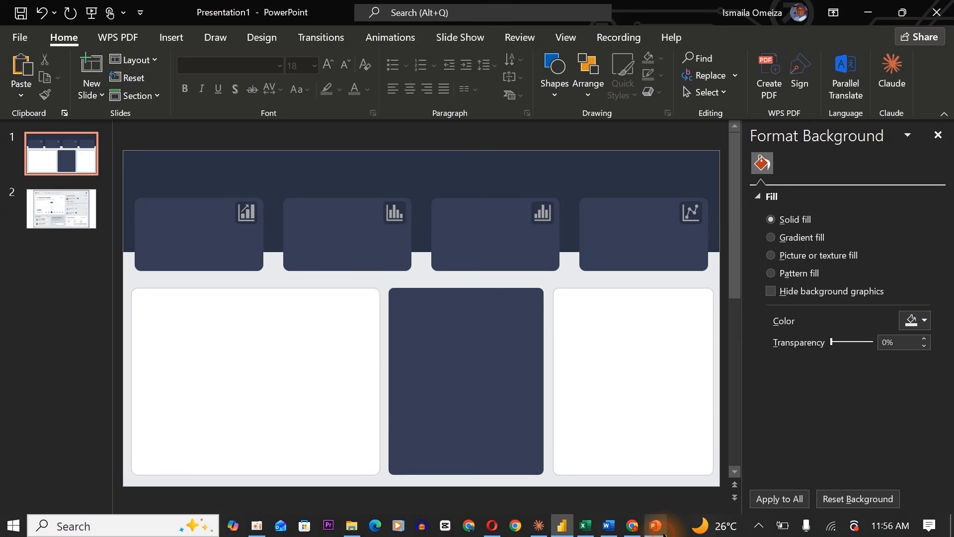
{"action": "left_click", "coordinate": [492, 255]}
{"action": "left_click", "coordinate": [915, 359]}
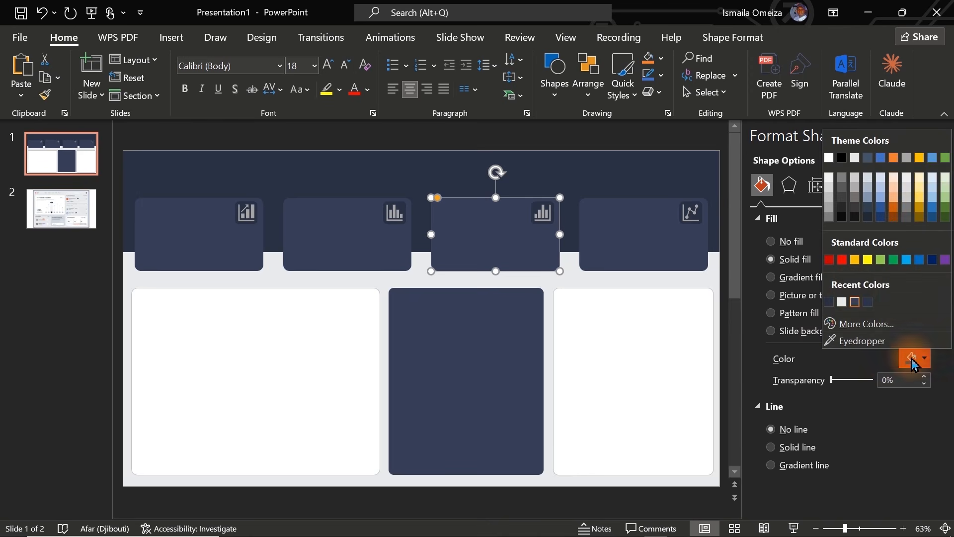
{"action": "left_click", "coordinate": [851, 324]}
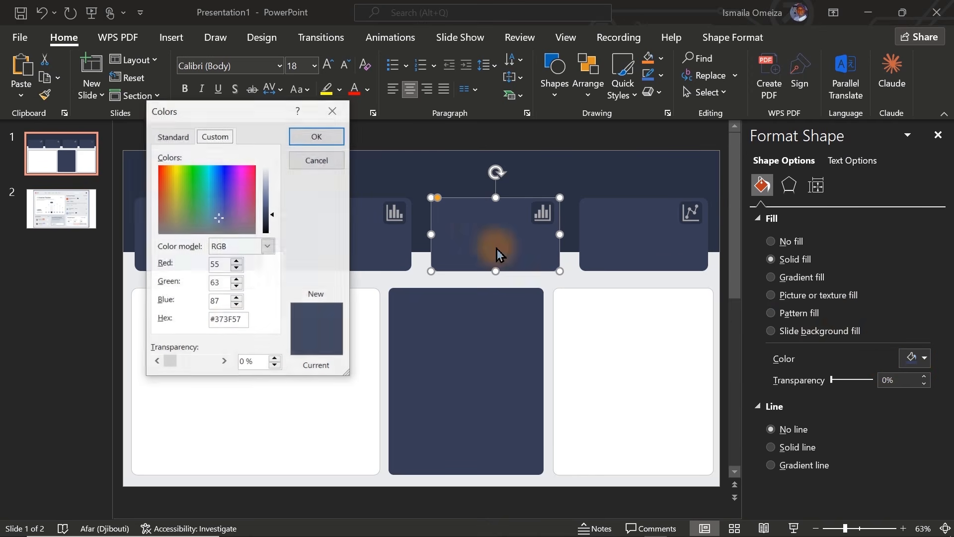
{"action": "left_click_drag", "start_coordinate": [245, 321], "coordinate": [189, 314]}
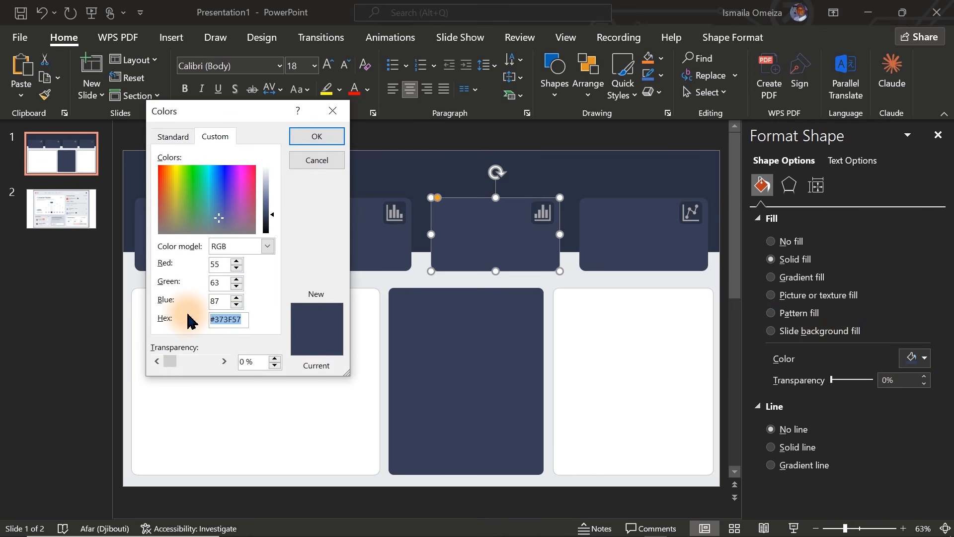
{"action": "left_click", "coordinate": [316, 162]}
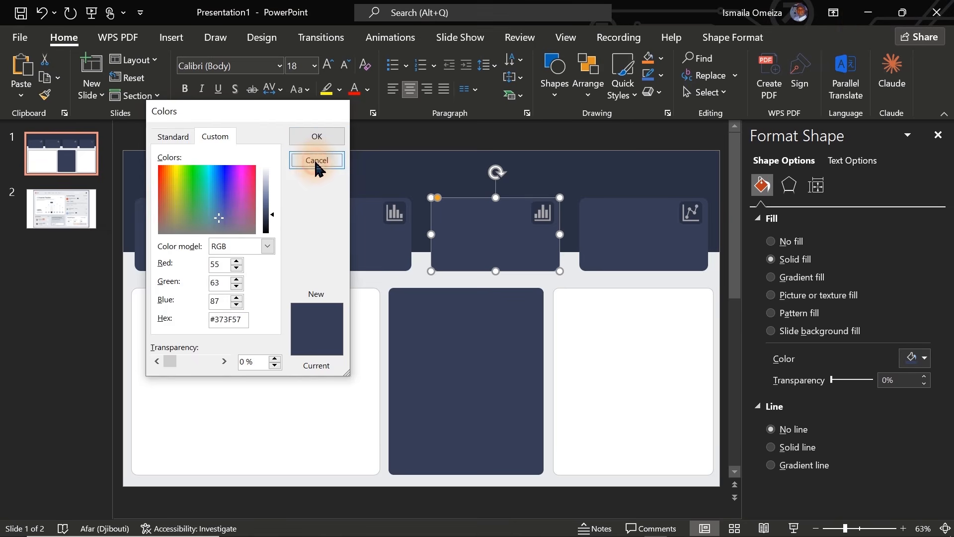
{"action": "left_click", "coordinate": [867, 12]}
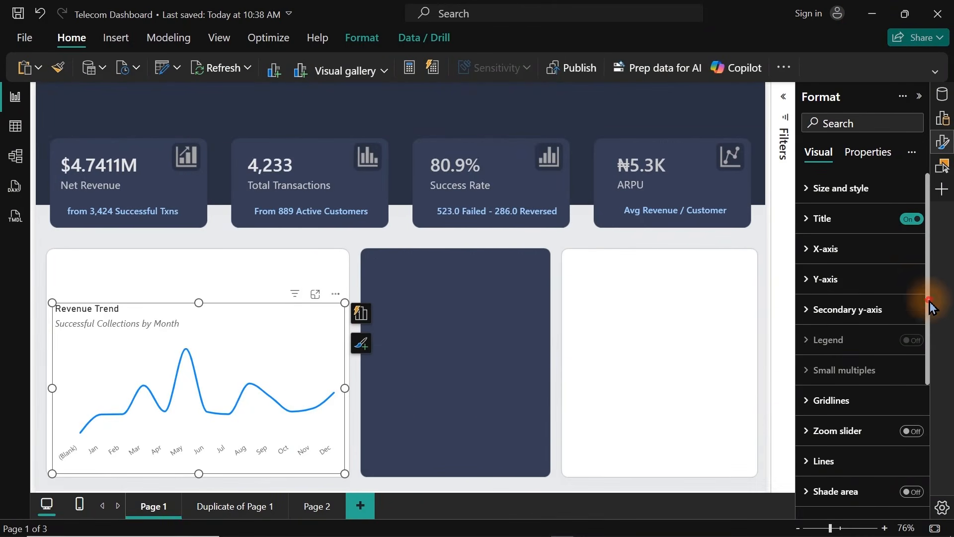
Step: Set the Revenue Trend chart's line colour to #373F57
{"action": "left_click_drag", "start_coordinate": [926, 298], "coordinate": [925, 389]}
{"action": "left_click", "coordinate": [821, 328]}
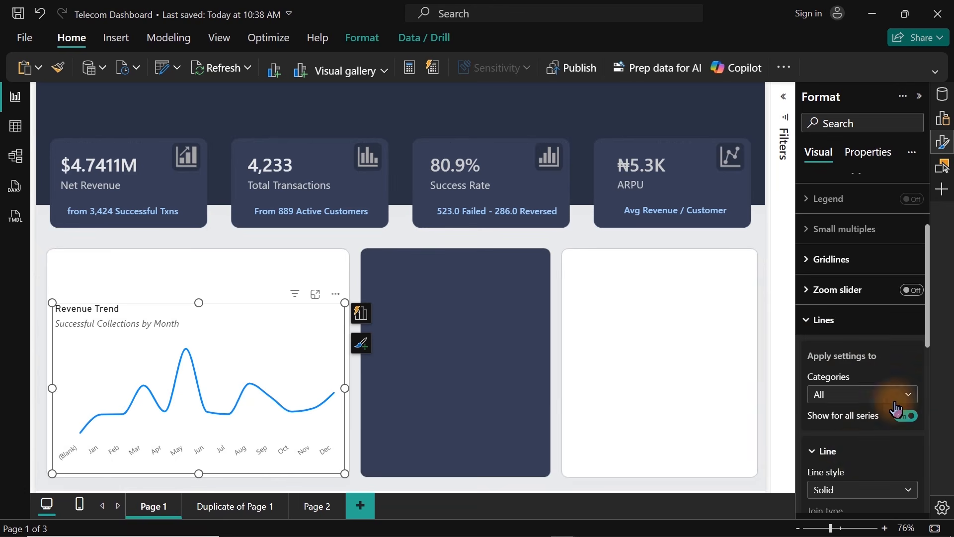
{"action": "left_click_drag", "start_coordinate": [929, 319], "coordinate": [936, 415]}
{"action": "scroll", "coordinate": [885, 397], "scroll_direction": "down", "scroll_amount": 1}
{"action": "left_click", "coordinate": [828, 332]}
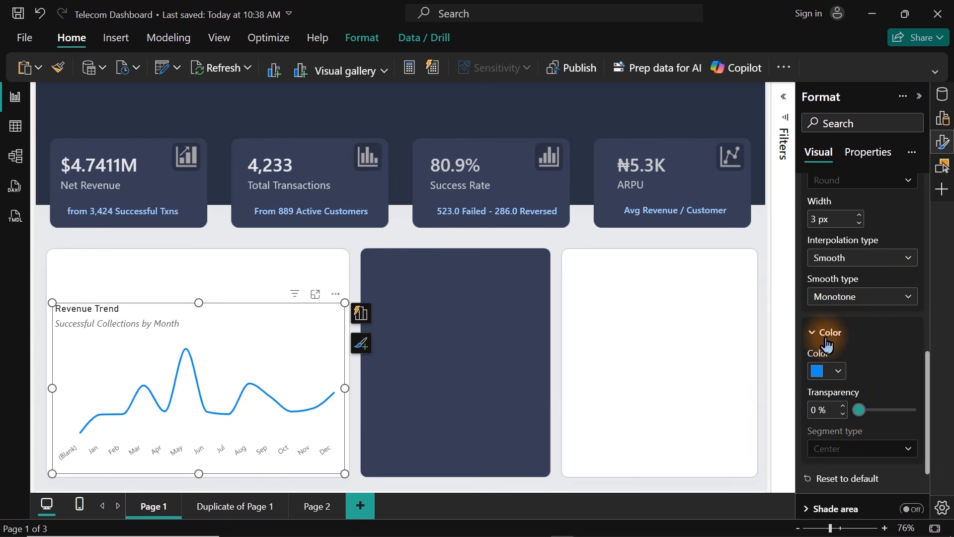
{"action": "left_click", "coordinate": [835, 370]}
{"action": "left_click", "coordinate": [741, 343]}
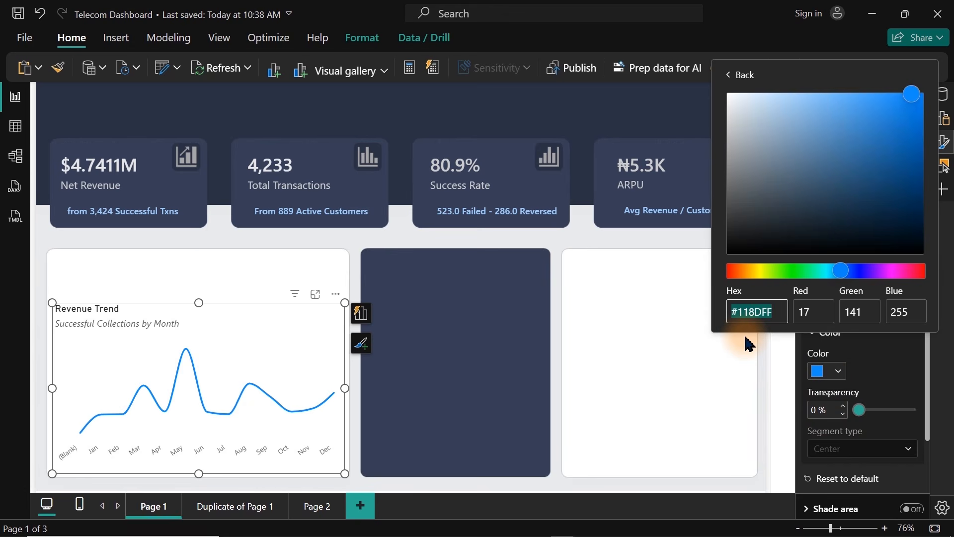
{"action": "type", "text": "#373F57"}
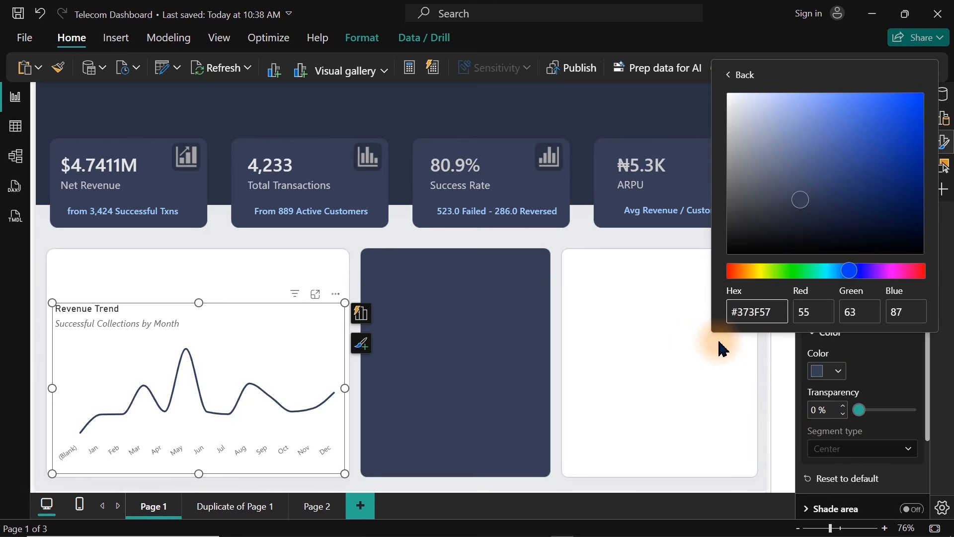
{"action": "left_click", "coordinate": [719, 343]}
{"action": "left_click", "coordinate": [711, 355]}
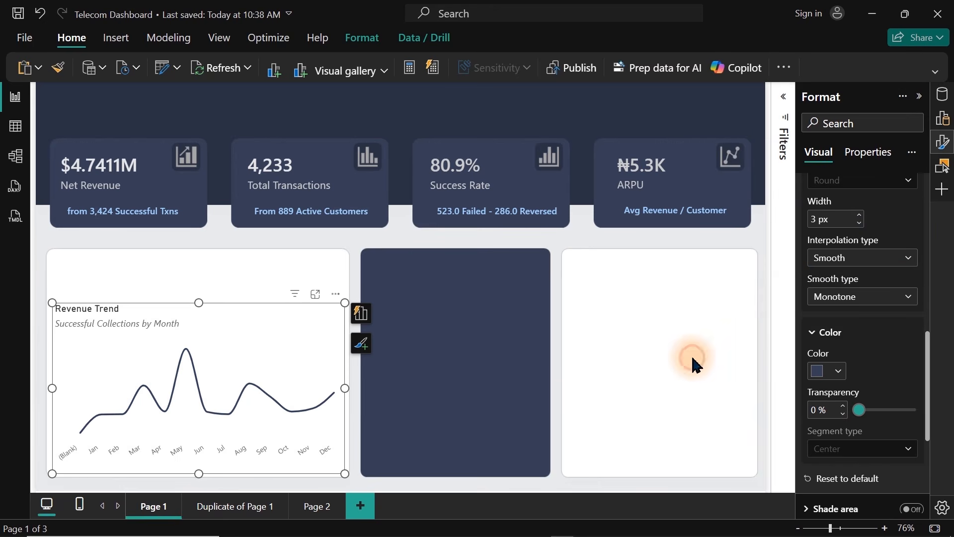
{"action": "left_click", "coordinate": [485, 363]}
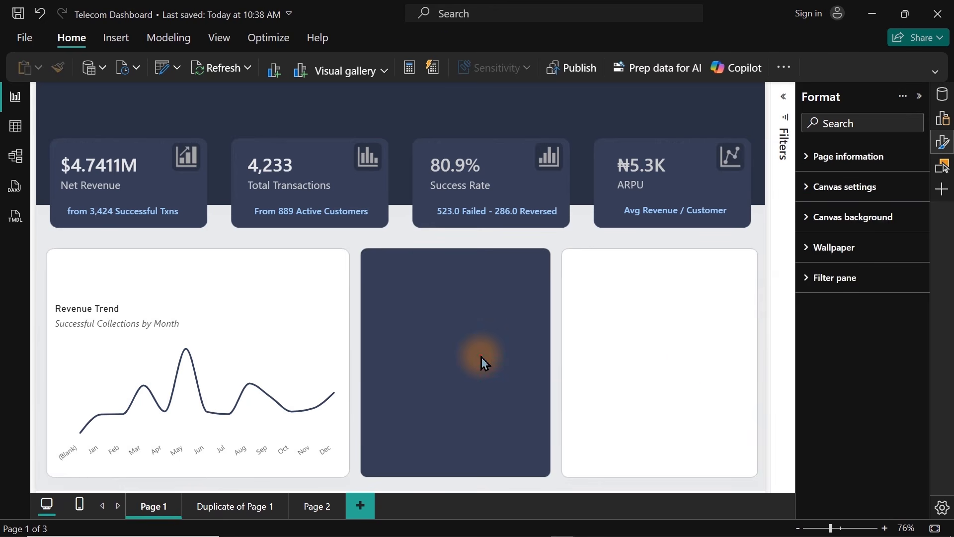
Step: Reduce the Revenue Trend chart's height slightly and move it up to the upper edge of its white panel
{"action": "left_click", "coordinate": [184, 303]}
{"action": "left_click_drag", "start_coordinate": [198, 303], "coordinate": [199, 315]}
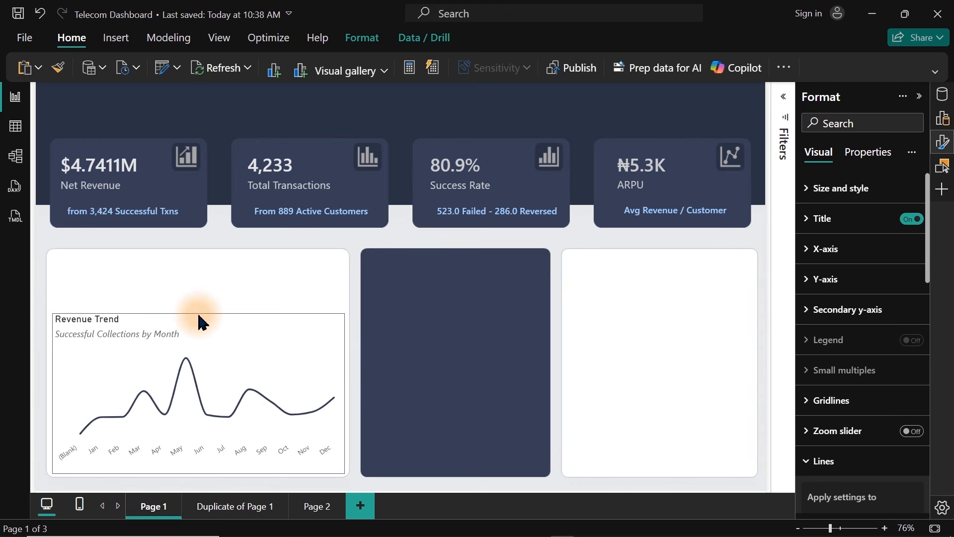
{"action": "left_click", "coordinate": [55, 267]}
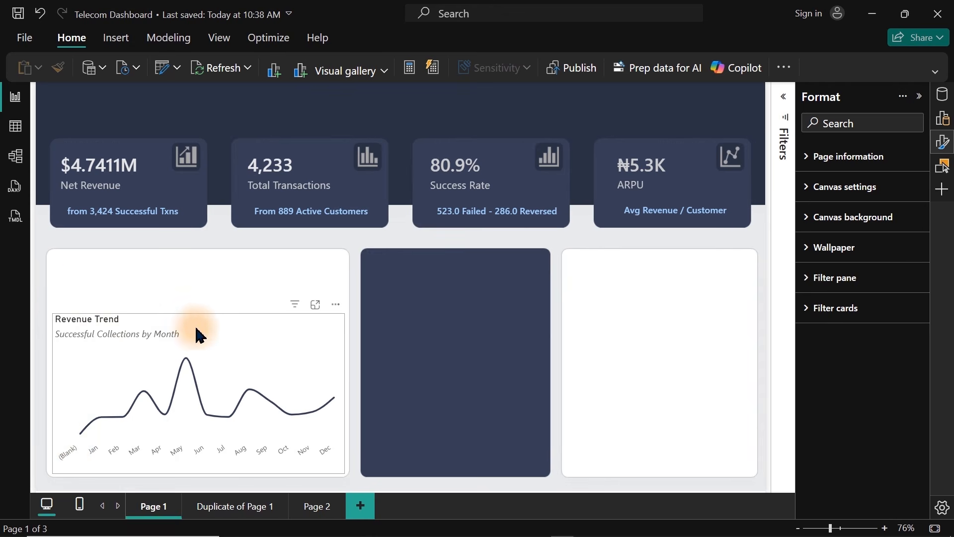
{"action": "left_click_drag", "start_coordinate": [199, 324], "coordinate": [201, 287]}
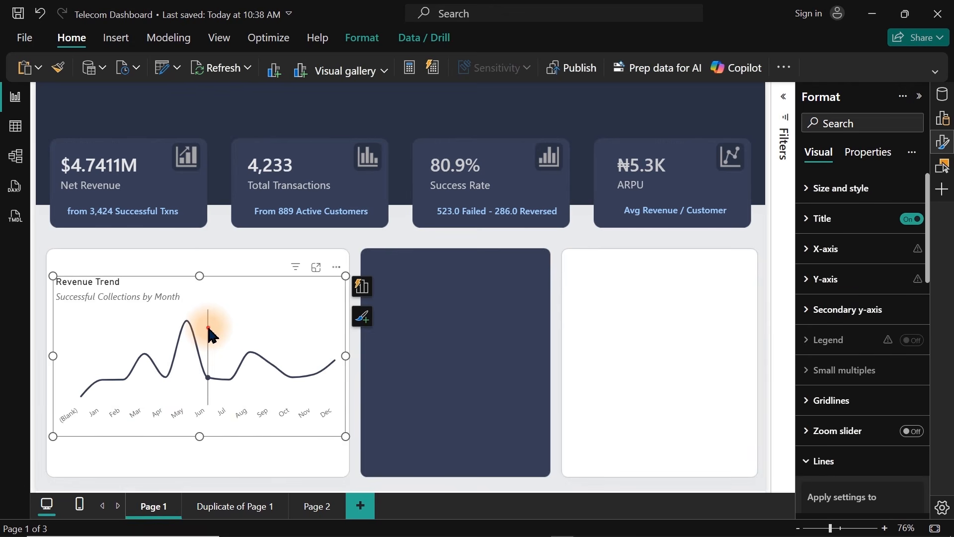
{"action": "left_click_drag", "start_coordinate": [208, 327], "coordinate": [207, 315]}
{"action": "left_click", "coordinate": [114, 414]}
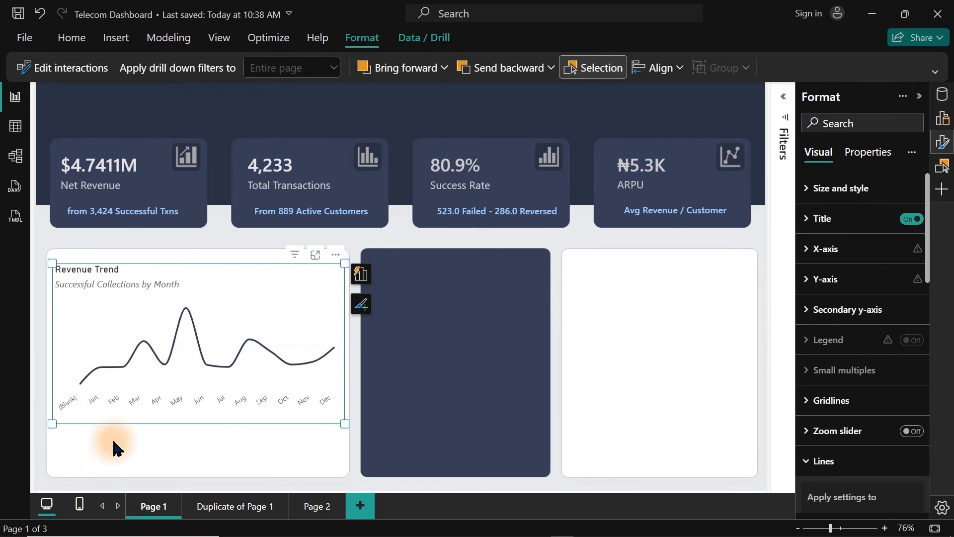
{"action": "left_click", "coordinate": [230, 467]}
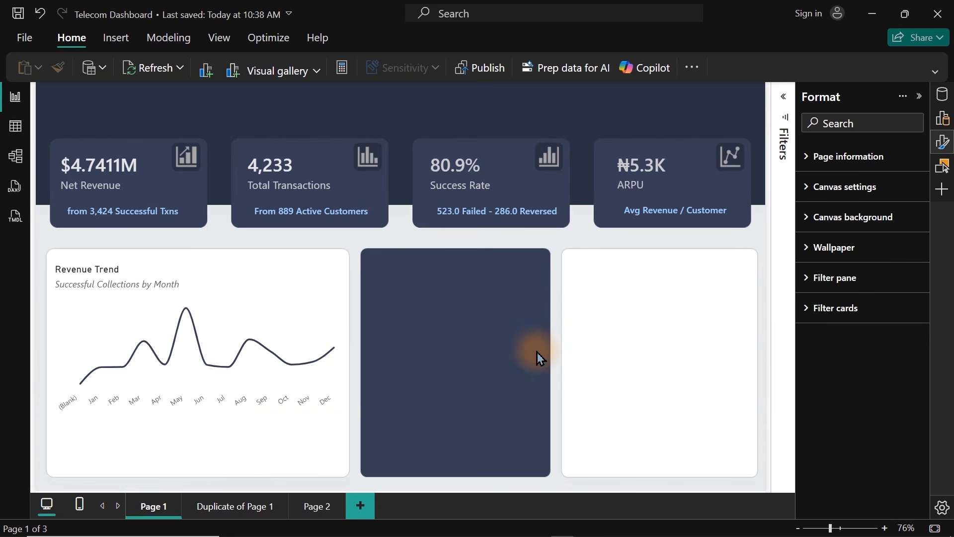
Step: Unhide the Successful, Failed and Reversed donut chart
{"action": "left_click", "coordinate": [943, 145]}
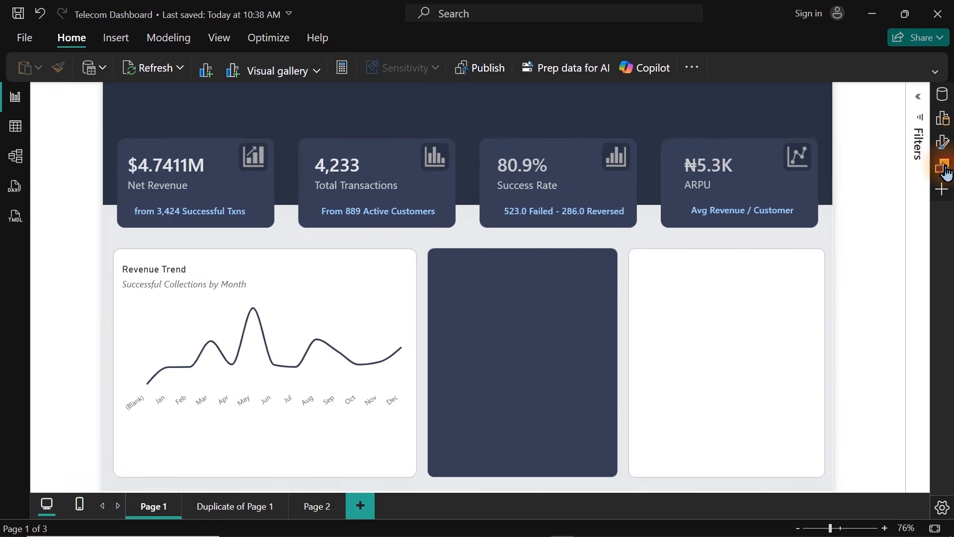
{"action": "left_click", "coordinate": [943, 161]}
{"action": "left_click", "coordinate": [912, 190]}
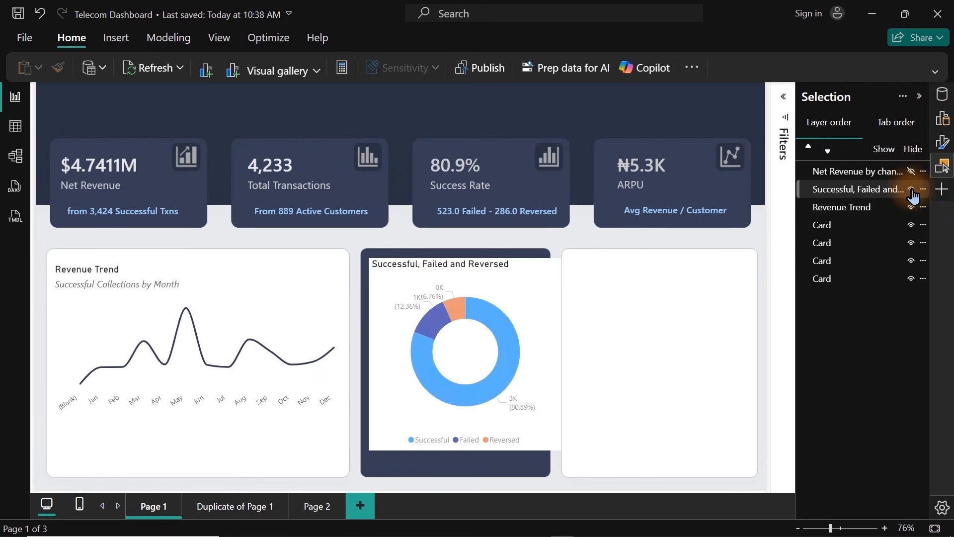
Step: Move the donut chart up within the navy panel and narrow it to the panel's edge, about 320 wide
{"action": "left_click", "coordinate": [944, 168]}
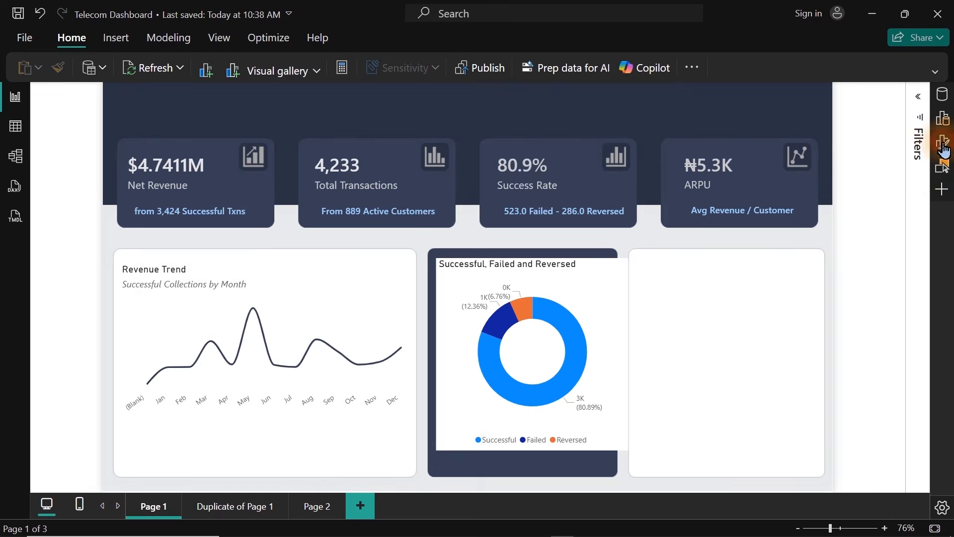
{"action": "left_click", "coordinate": [943, 144]}
{"action": "left_click", "coordinate": [531, 332]}
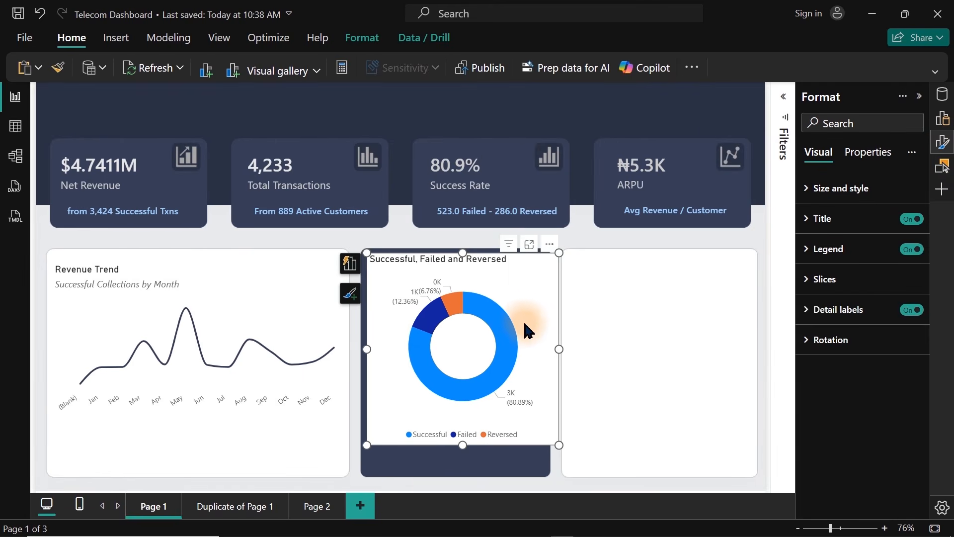
{"action": "left_click_drag", "start_coordinate": [561, 347], "coordinate": [551, 348]}
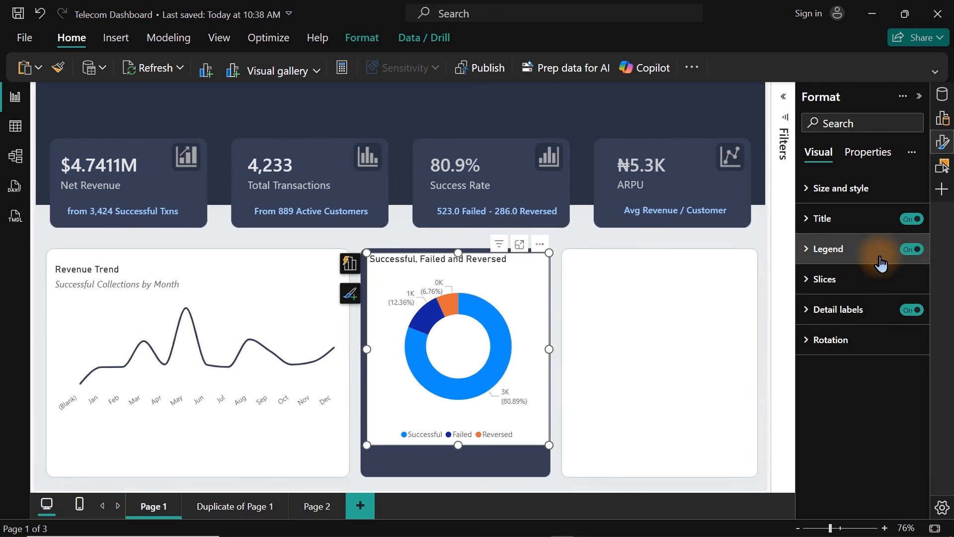
Step: Turn off the donut chart's detail labels, background and legend
{"action": "left_click", "coordinate": [911, 311]}
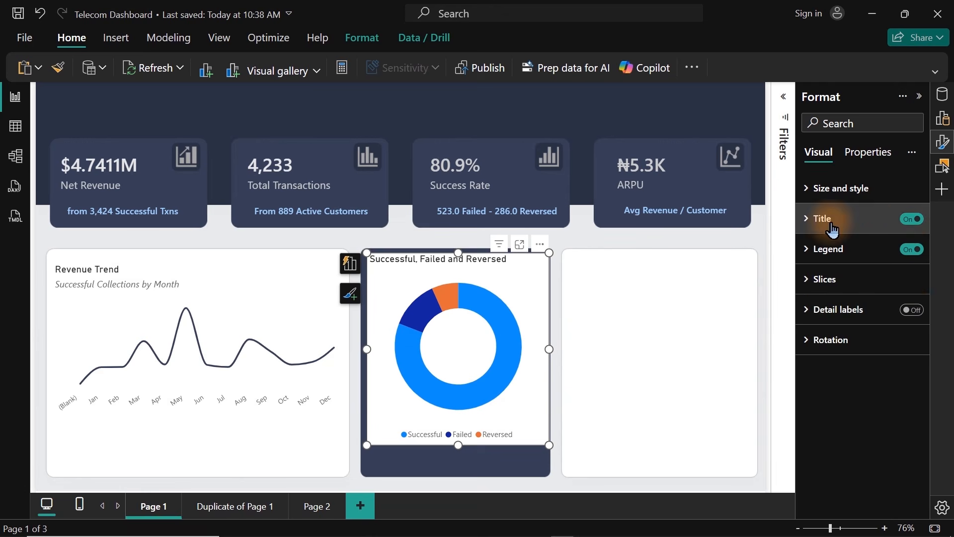
{"action": "left_click", "coordinate": [816, 187]}
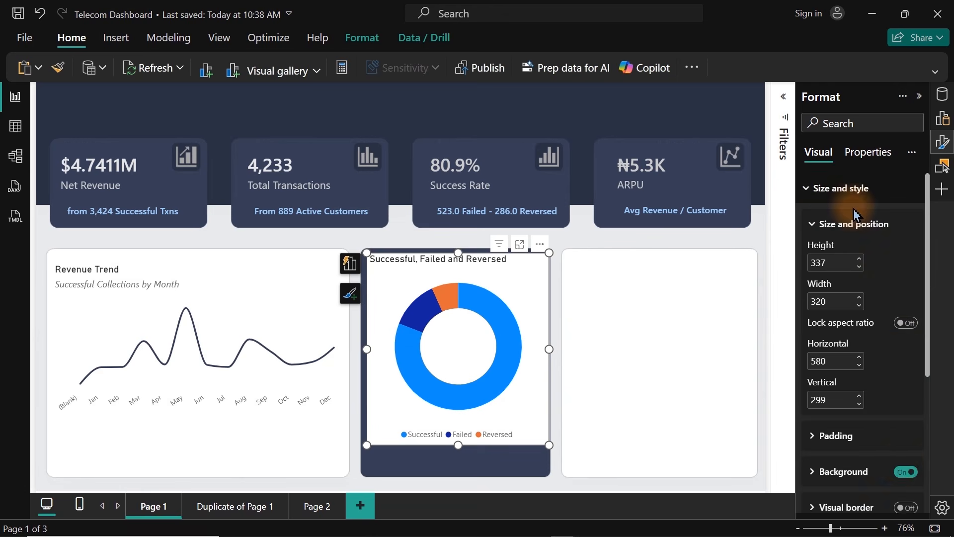
{"action": "left_click", "coordinate": [903, 472]}
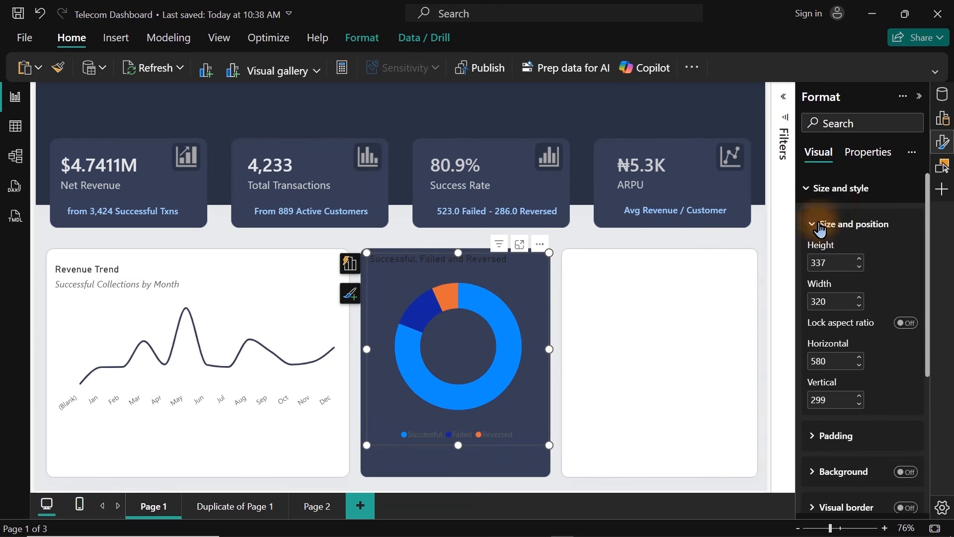
{"action": "left_click", "coordinate": [814, 188]}
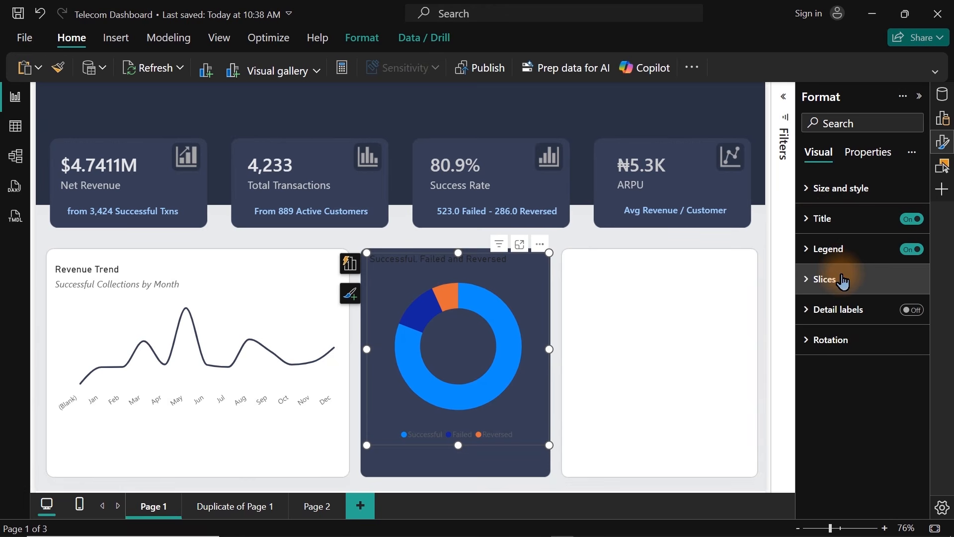
{"action": "left_click", "coordinate": [911, 253]}
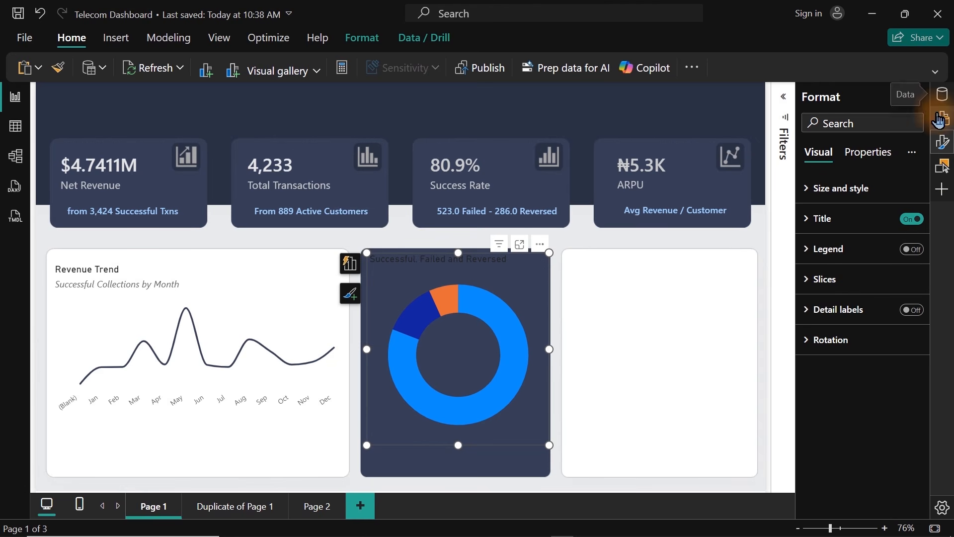
Step: Search the data fields for "succe" and add the Success Rate measure to the donut chart's values
{"action": "left_click", "coordinate": [943, 143]}
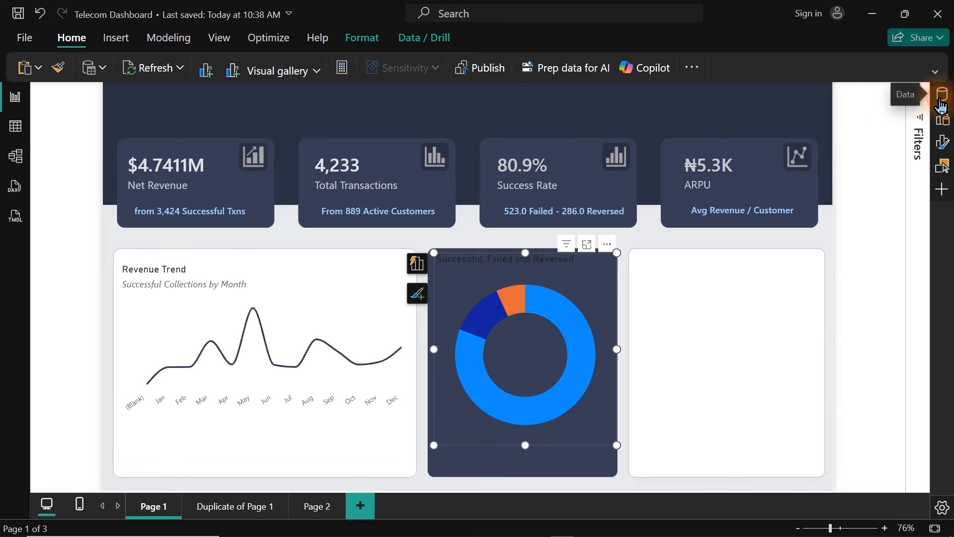
{"action": "left_click", "coordinate": [943, 94]}
{"action": "left_click", "coordinate": [827, 130]}
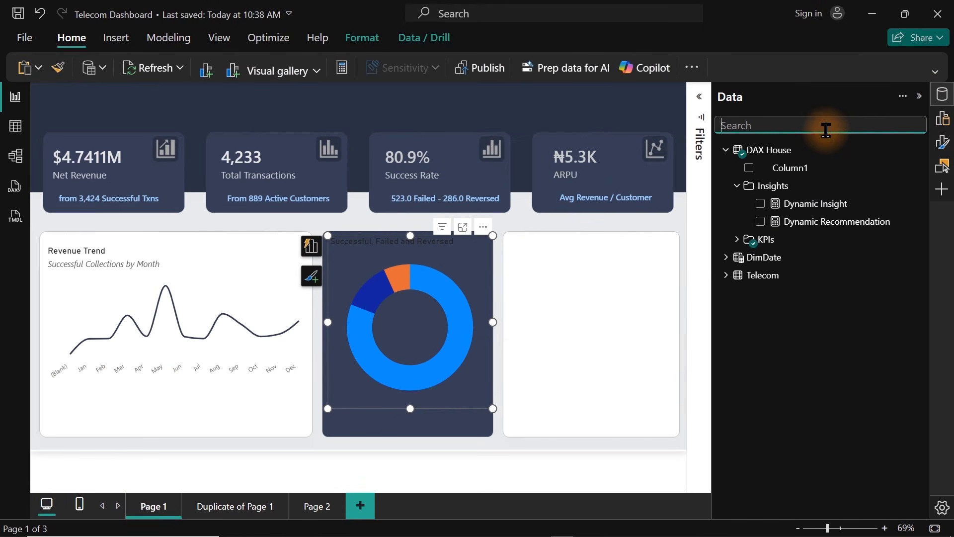
{"action": "type", "text": "succe"}
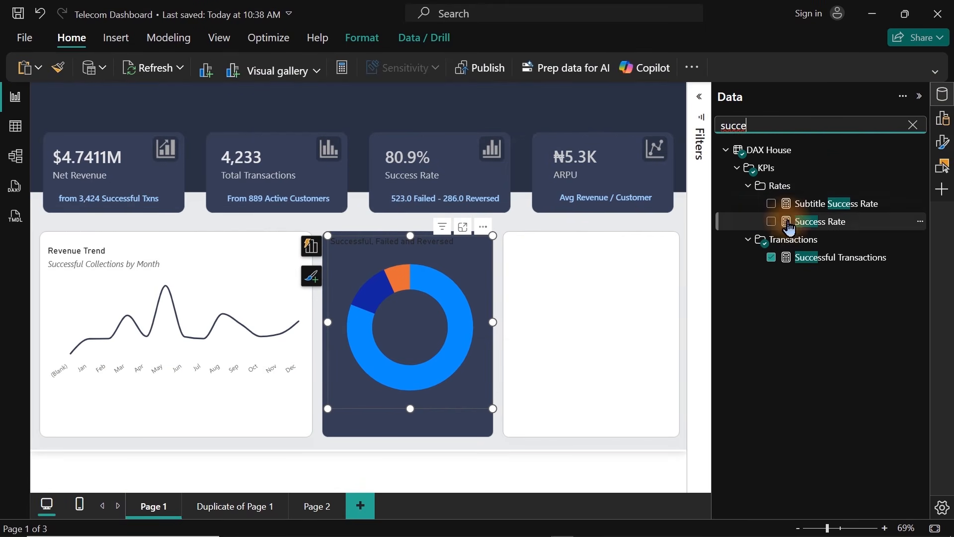
{"action": "left_click", "coordinate": [771, 222]}
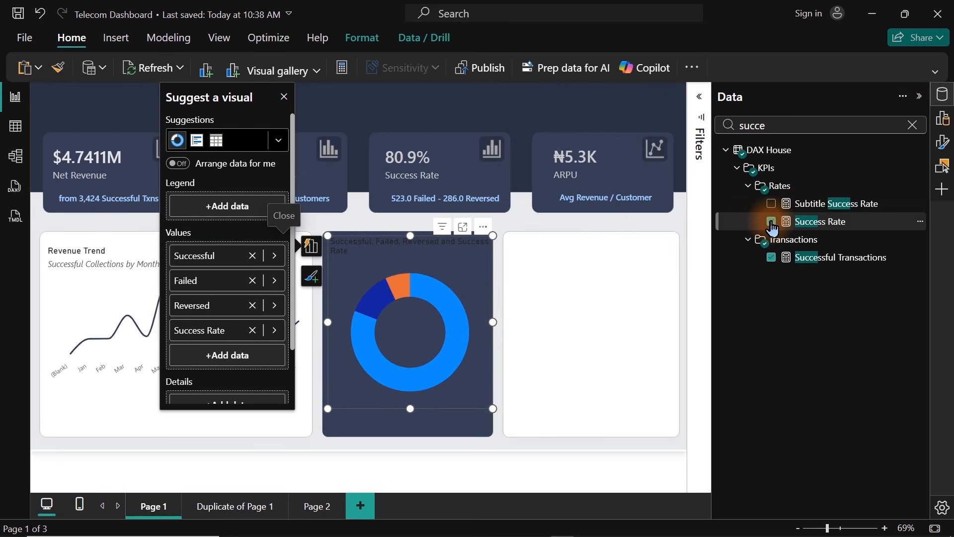
Step: Remove Success Rate from the donut chart's values and create a separate card showing Success Rate
{"action": "left_click", "coordinate": [772, 222]}
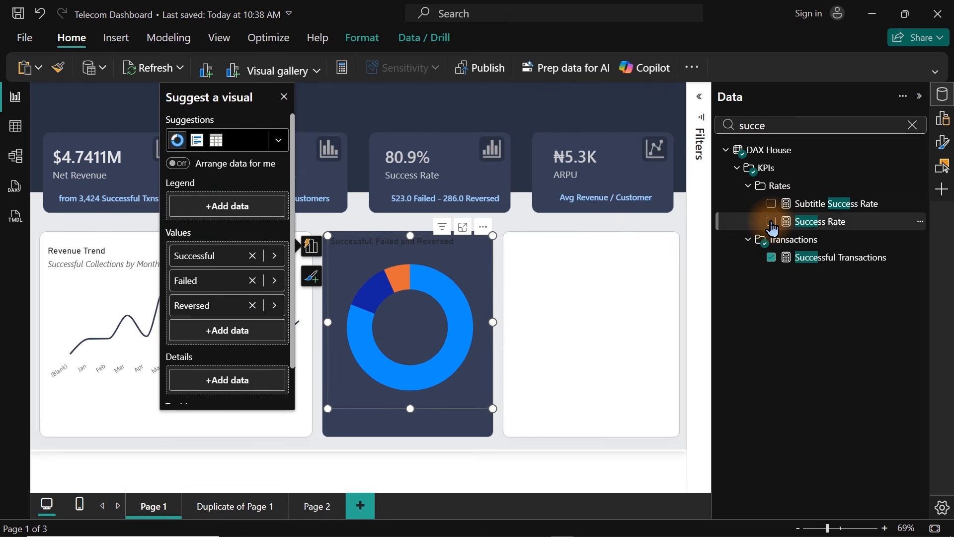
{"action": "left_click", "coordinate": [567, 273]}
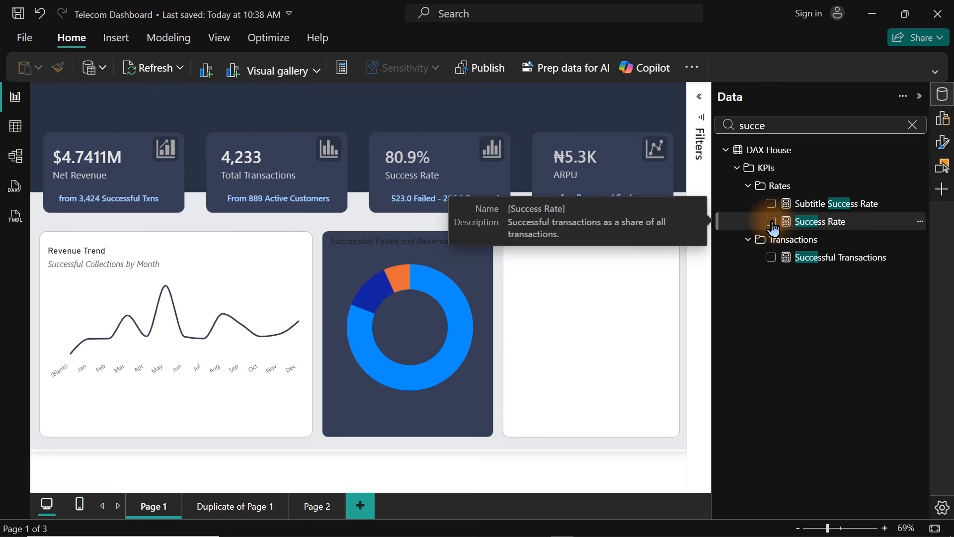
{"action": "left_click", "coordinate": [772, 224]}
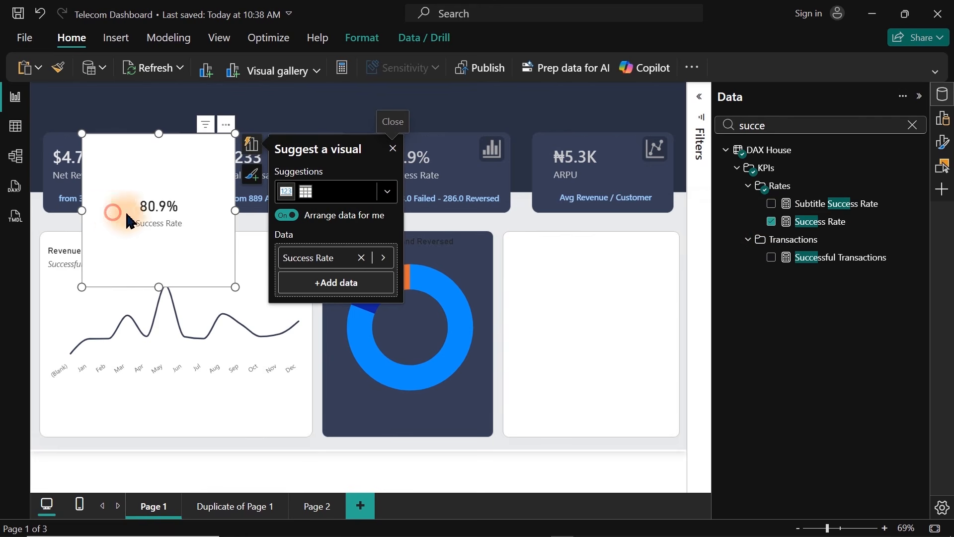
Step: Place the new Success Rate card in the empty white panel beside the donut chart and shrink it to fit inside
{"action": "left_click_drag", "start_coordinate": [130, 221], "coordinate": [617, 353]}
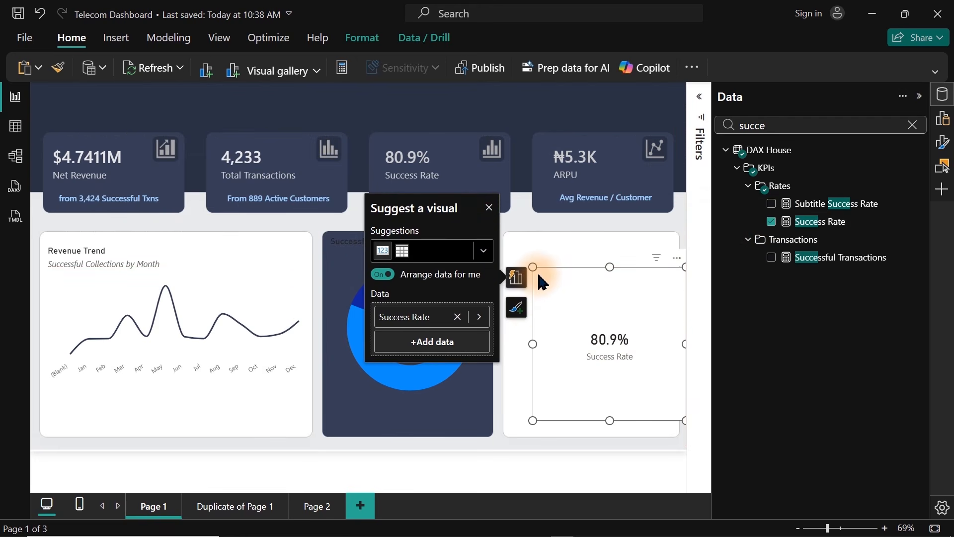
{"action": "left_click_drag", "start_coordinate": [532, 268], "coordinate": [557, 334]}
{"action": "left_click_drag", "start_coordinate": [636, 373], "coordinate": [607, 324]}
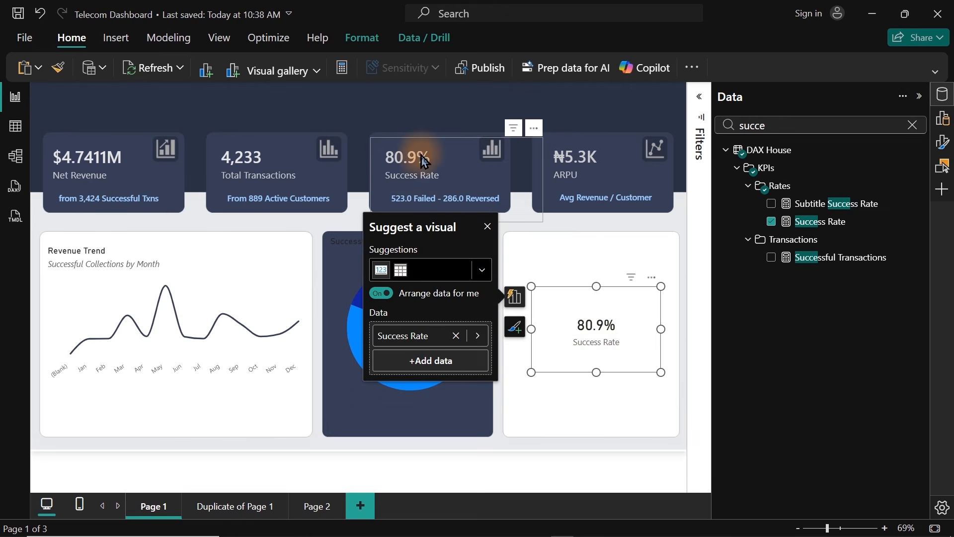
{"action": "left_click", "coordinate": [616, 264]}
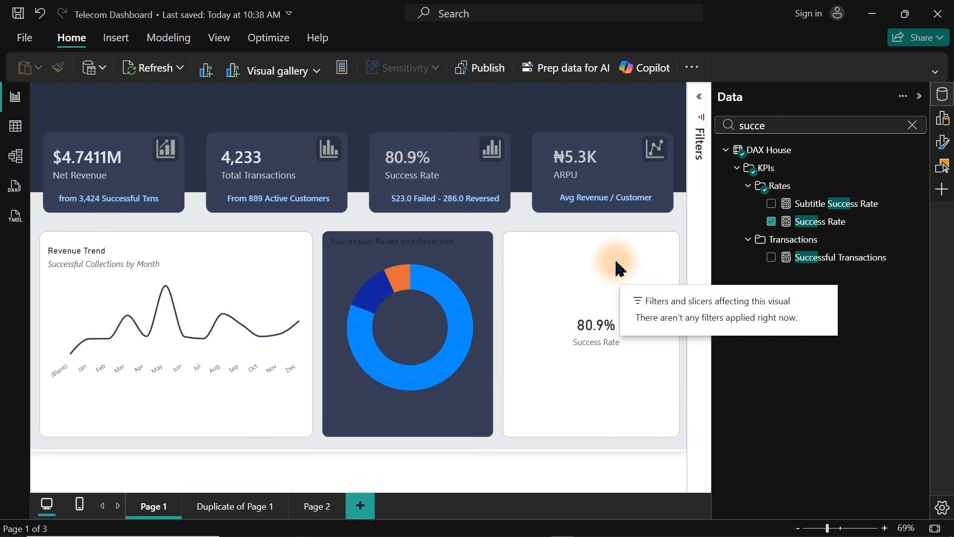
Step: Turn on the donut chart's title and set its text to "Transaction Outcome"
{"action": "left_click", "coordinate": [461, 270]}
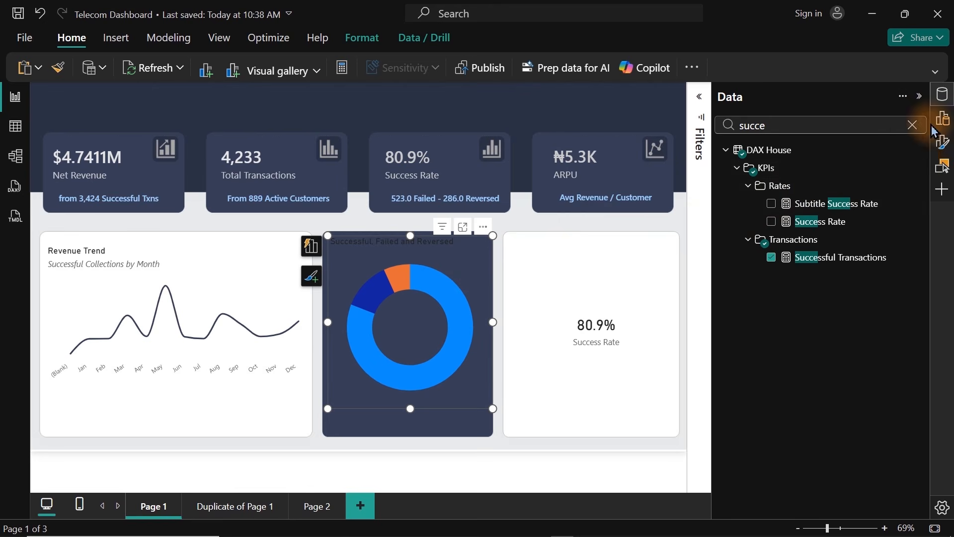
{"action": "left_click", "coordinate": [942, 94]}
{"action": "left_click", "coordinate": [942, 144]}
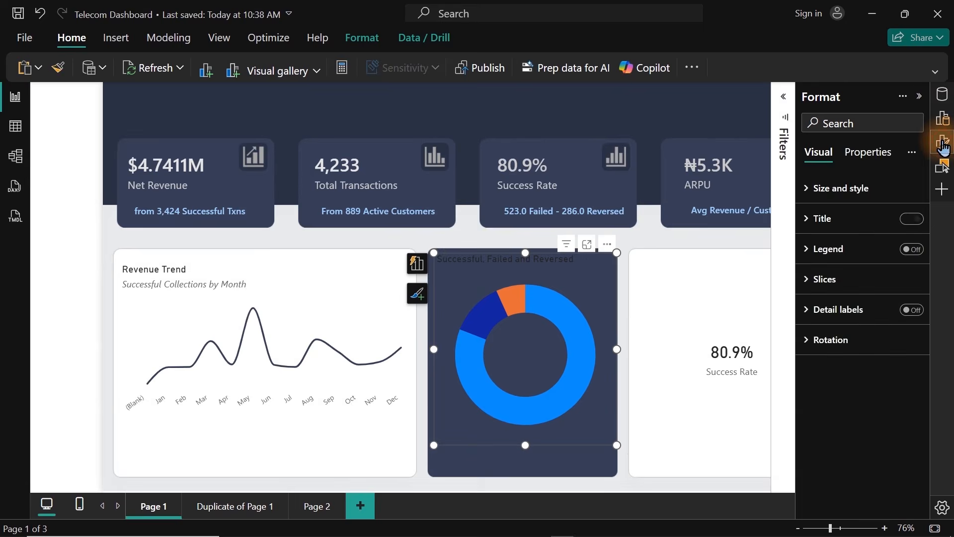
{"action": "left_click", "coordinate": [845, 218]}
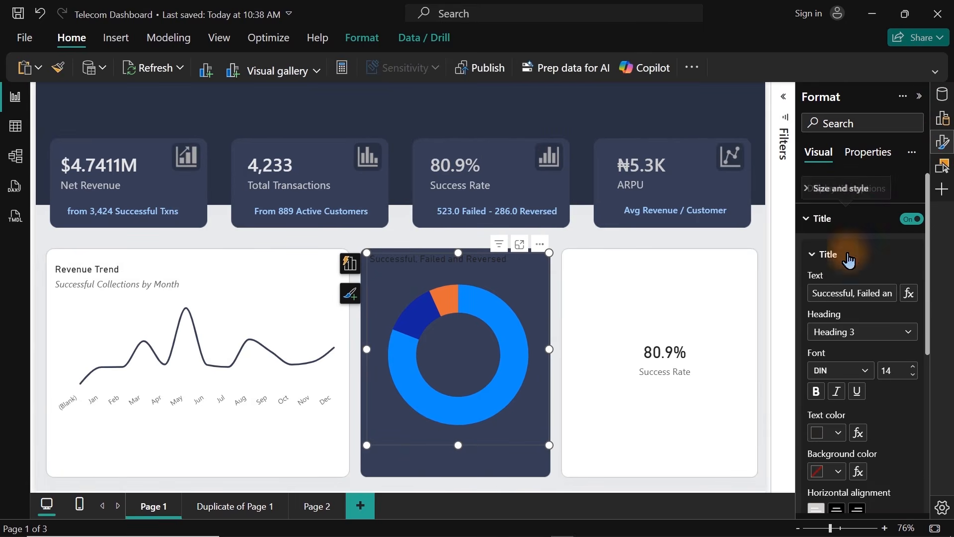
{"action": "left_click", "coordinate": [862, 294]}
{"action": "triple_click", "coordinate": [864, 295]}
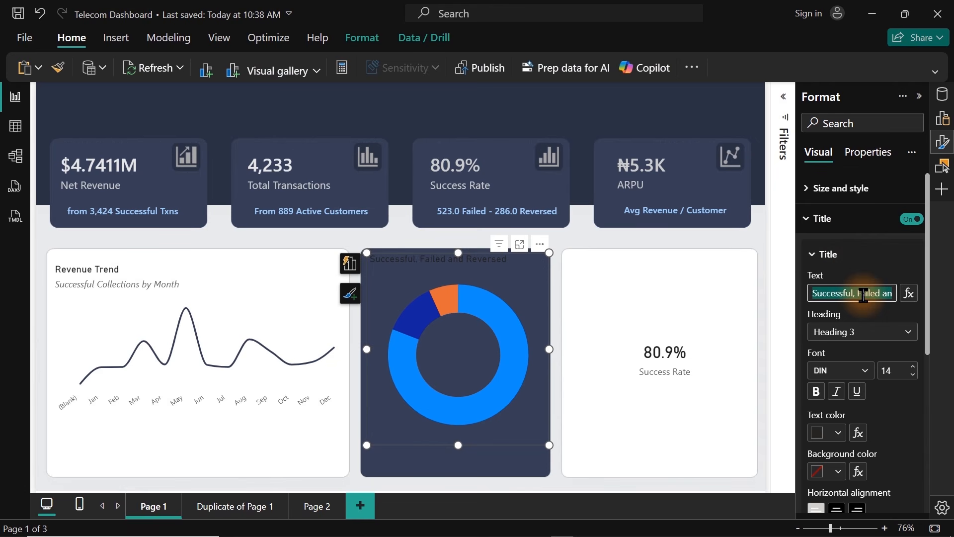
{"action": "type", "text": "Transaction Ou"}
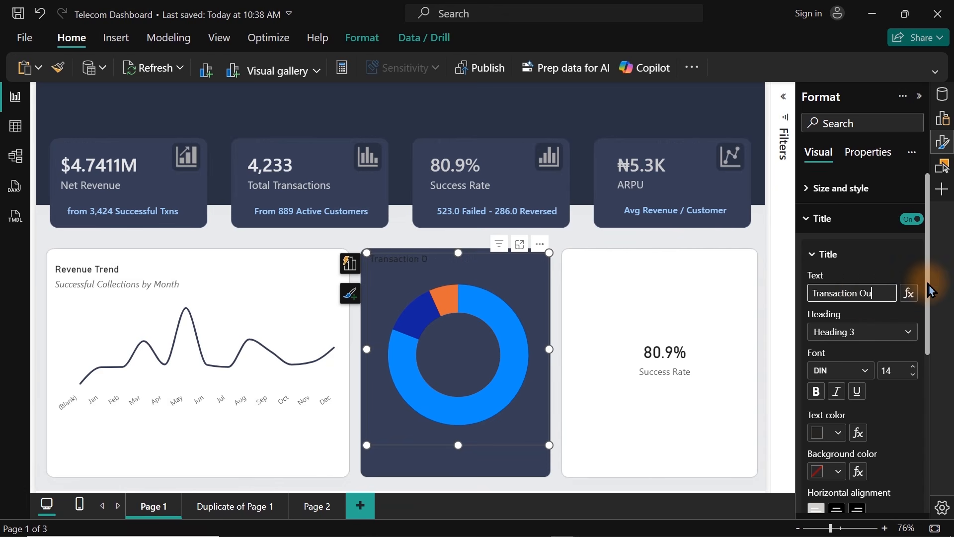
{"action": "type", "text": "come"}
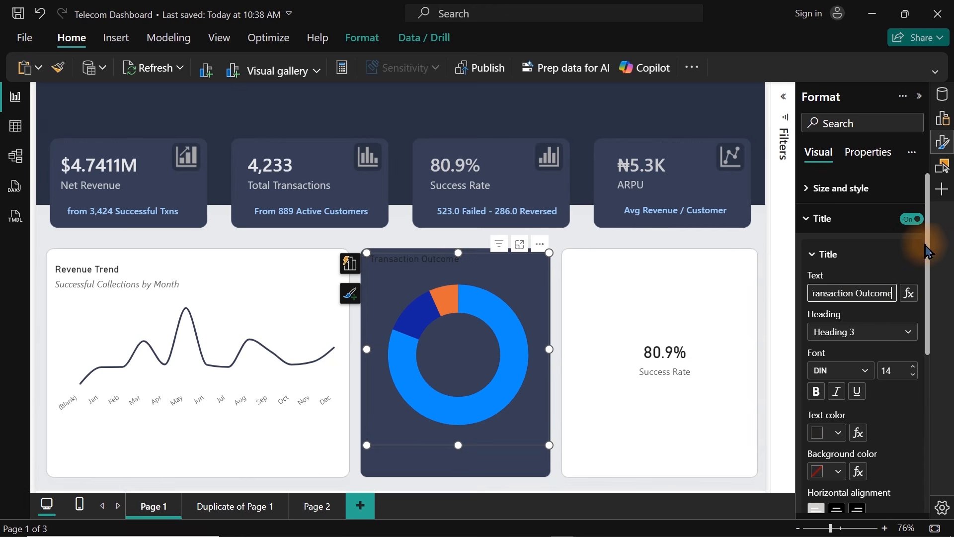
Step: Enable the donut chart's subtitle and set its text to "Share of all attempts"
{"action": "left_click_drag", "start_coordinate": [927, 252], "coordinate": [927, 354]}
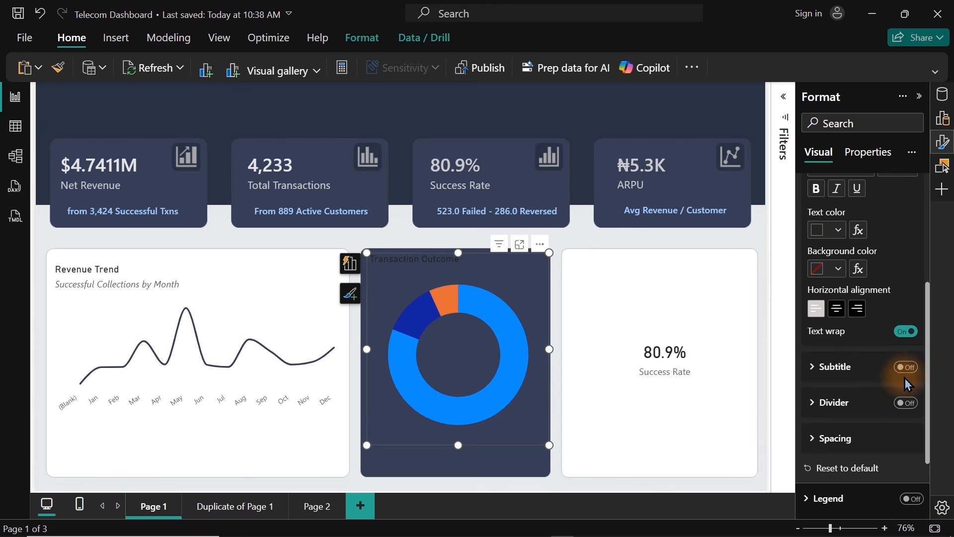
{"action": "left_click", "coordinate": [905, 368]}
{"action": "left_click", "coordinate": [825, 370]}
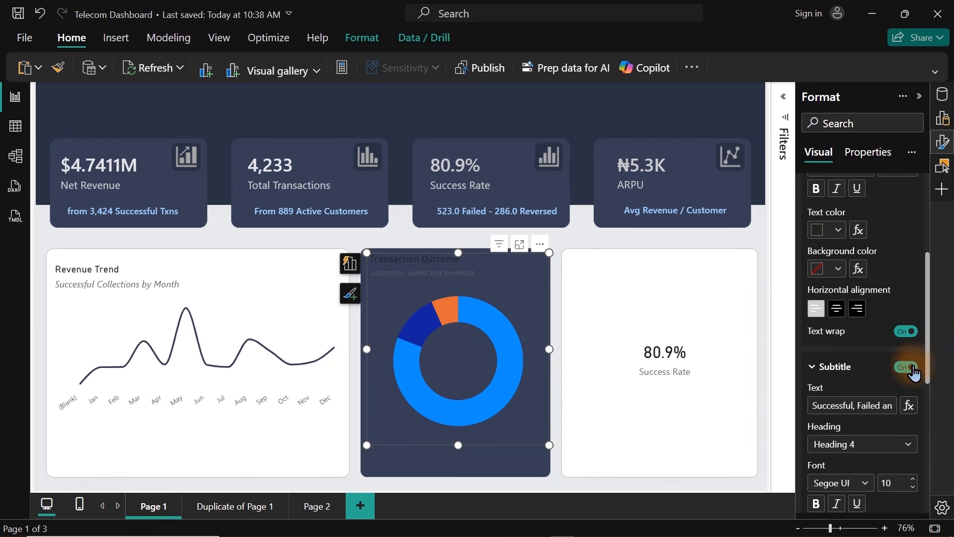
{"action": "scroll", "coordinate": [902, 347], "scroll_direction": "down", "scroll_amount": 2}
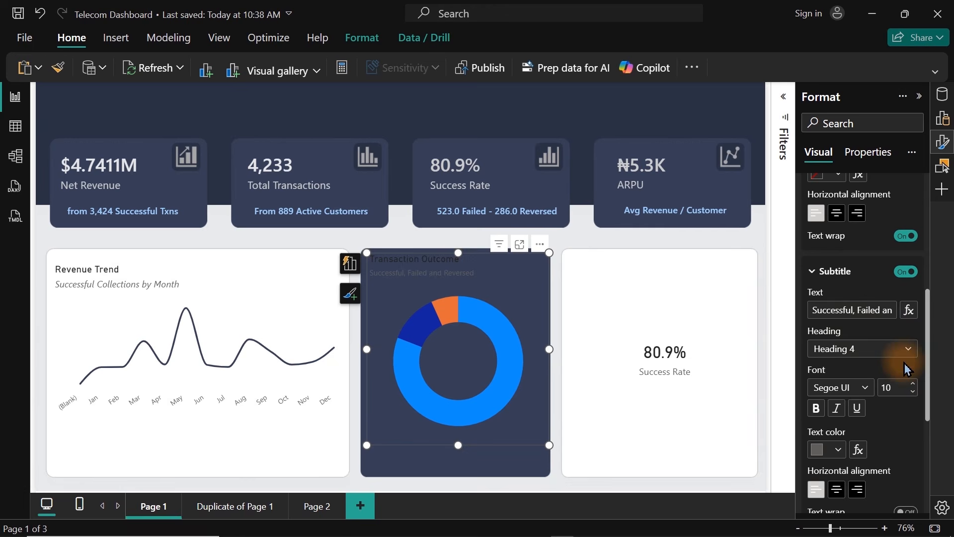
{"action": "left_click", "coordinate": [838, 309]}
{"action": "key", "text": "ctrl+a"}
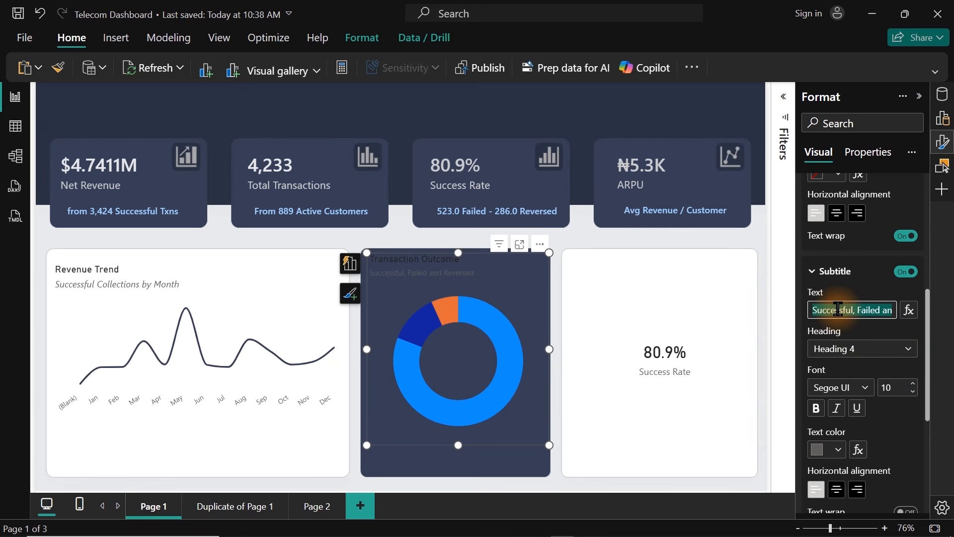
{"action": "type", "text": "Share of all attemps"}
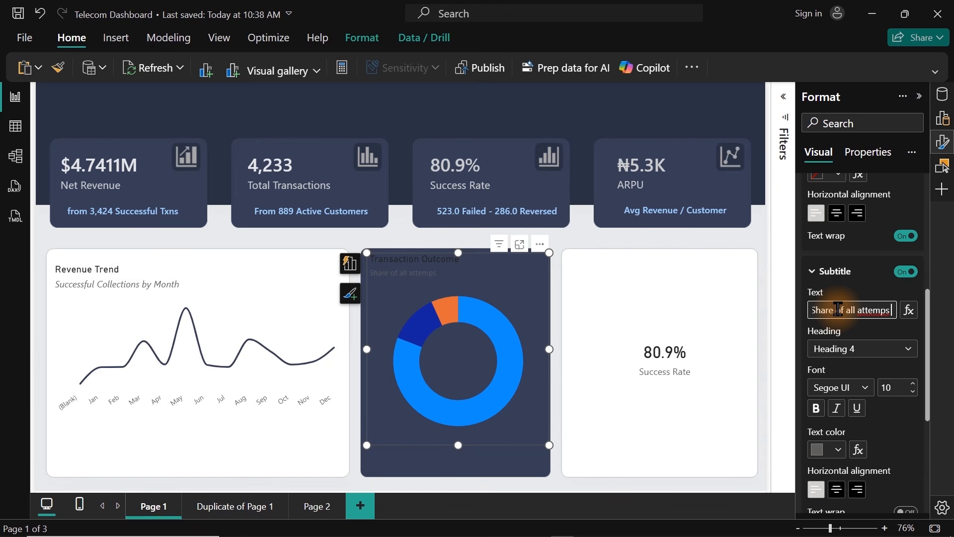
{"action": "key", "text": "BackSpace"}
{"action": "key", "text": "BackSpace"}
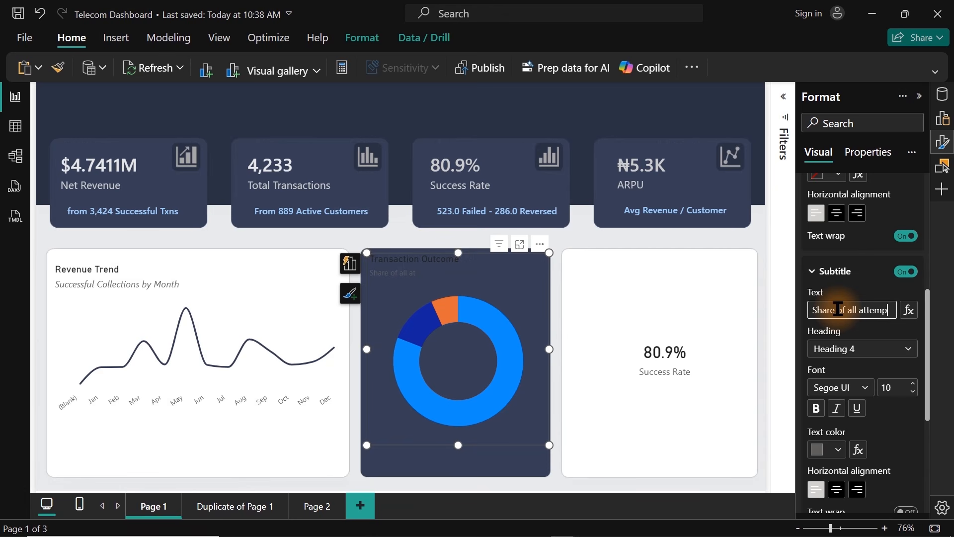
{"action": "type", "text": "ts"}
Step: Format the donut chart's subtitle in italics at font size 13 with light gray text
{"action": "left_click", "coordinate": [914, 383]}
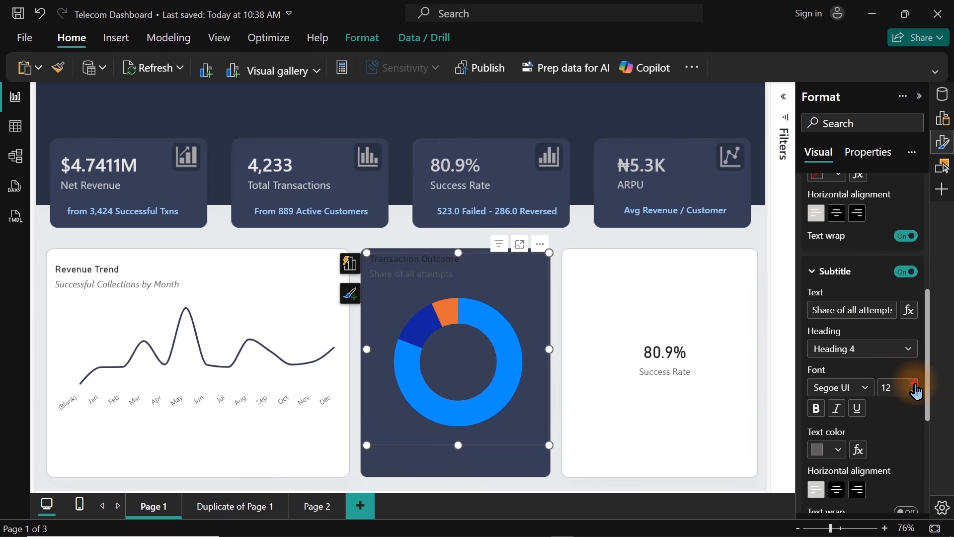
{"action": "left_click", "coordinate": [915, 384]}
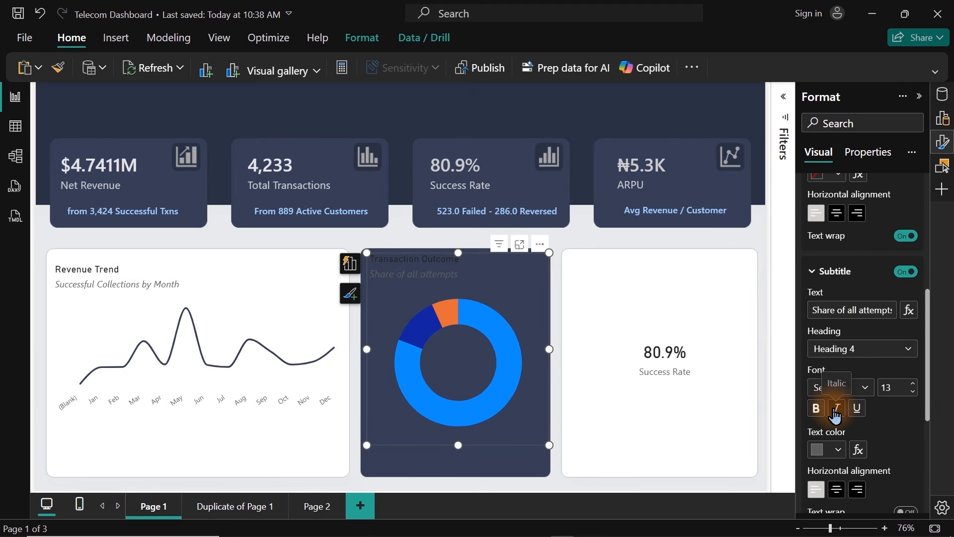
{"action": "left_click", "coordinate": [827, 449]}
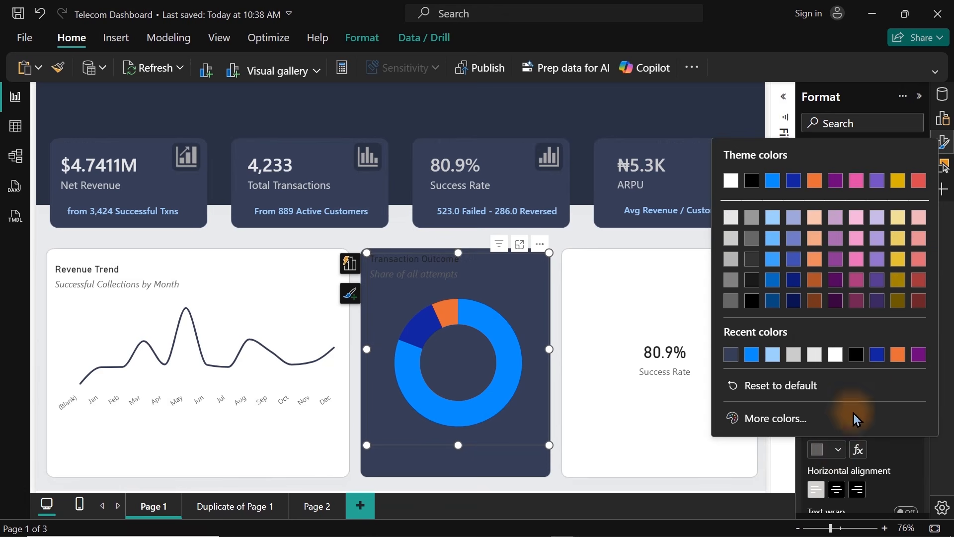
{"action": "left_click", "coordinate": [731, 238]}
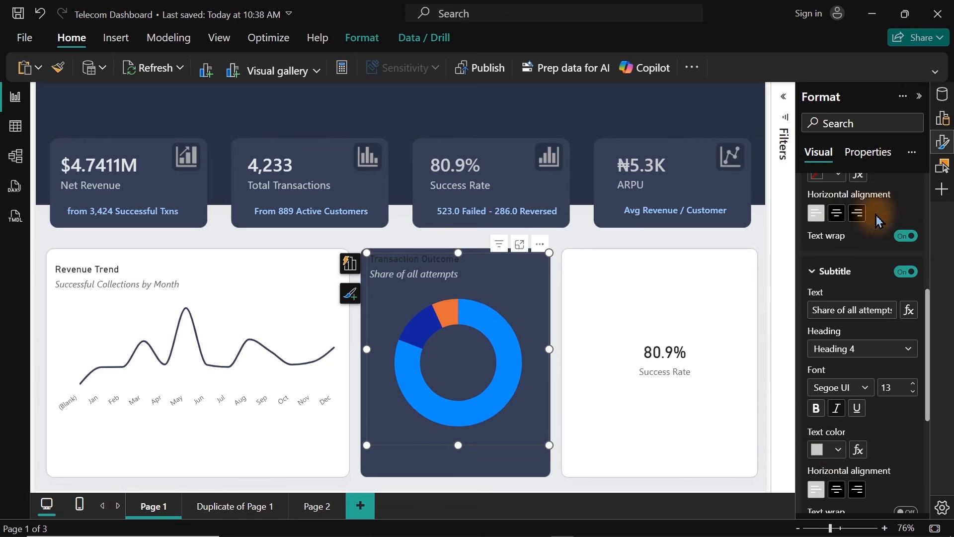
{"action": "left_click", "coordinate": [827, 174]}
{"action": "left_click", "coordinate": [730, 261]}
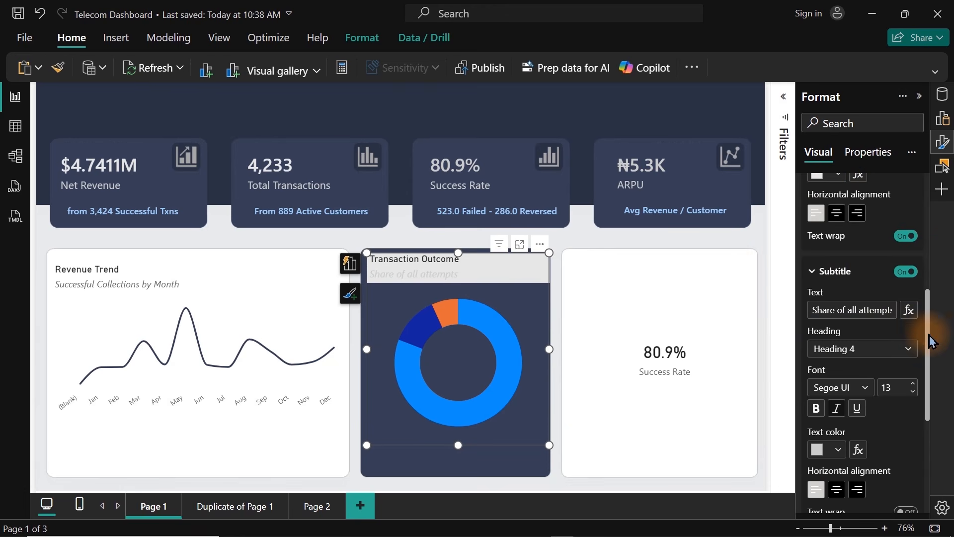
{"action": "left_click_drag", "start_coordinate": [930, 333], "coordinate": [933, 295]}
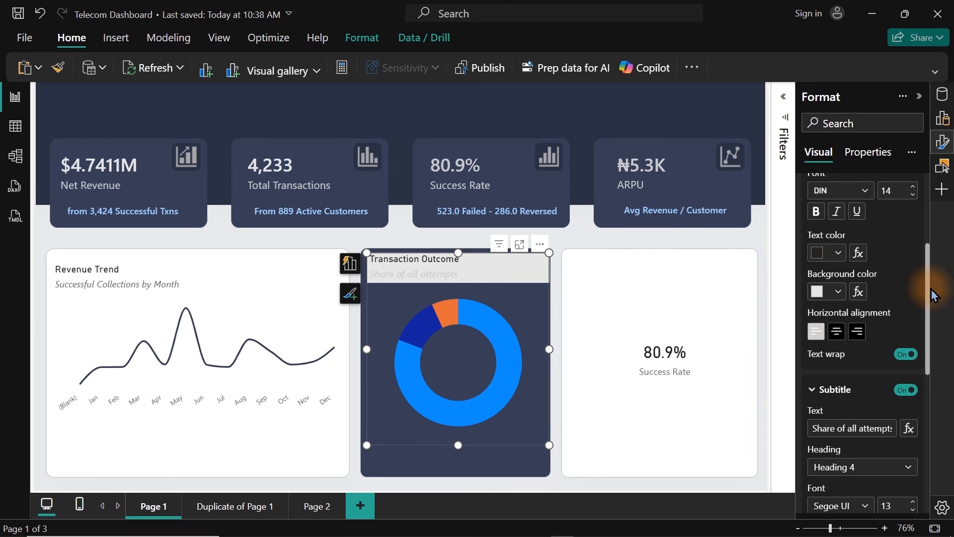
{"action": "key", "text": "ctrl+z"}
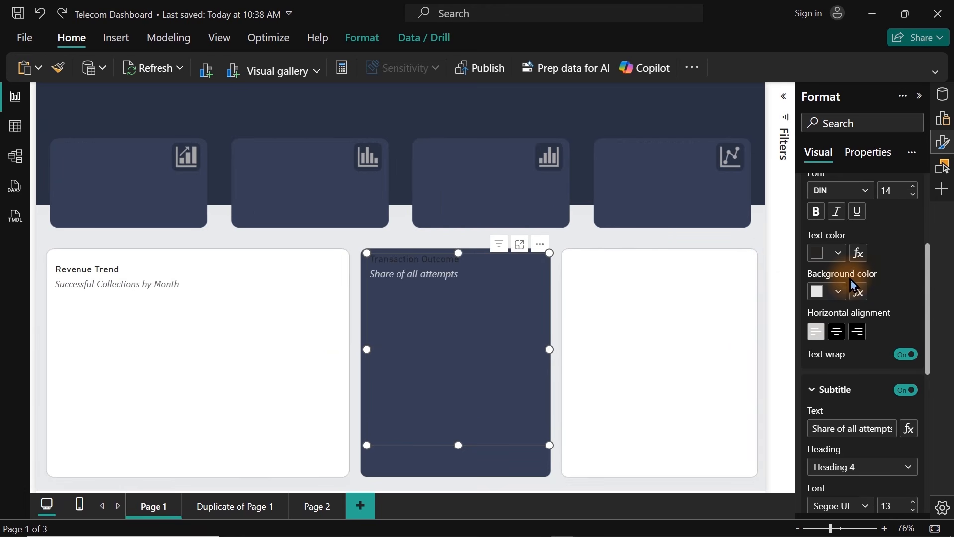
Step: Color the donut chart's title text very light gray, and set its subtitle to font size 12 in a medium-light gray
{"action": "left_click", "coordinate": [838, 253]}
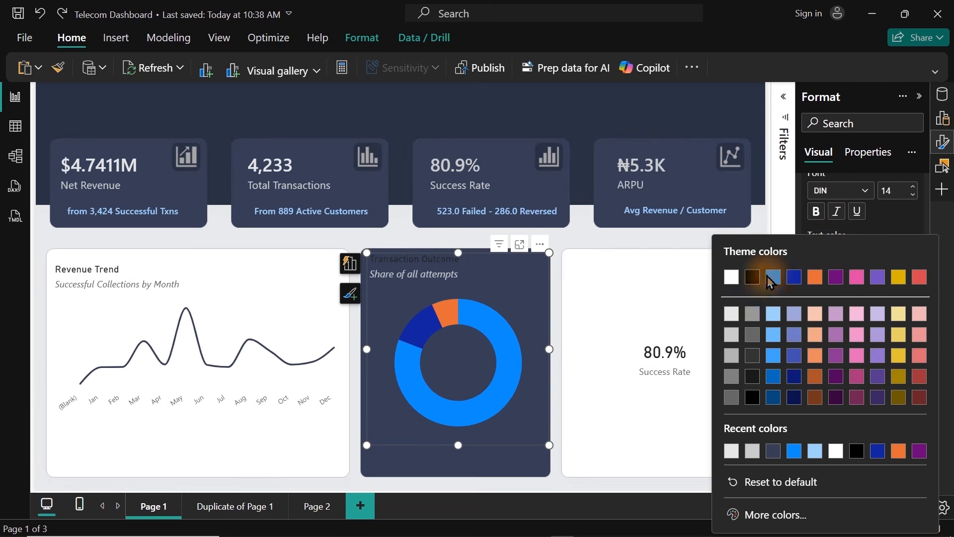
{"action": "left_click", "coordinate": [731, 314]}
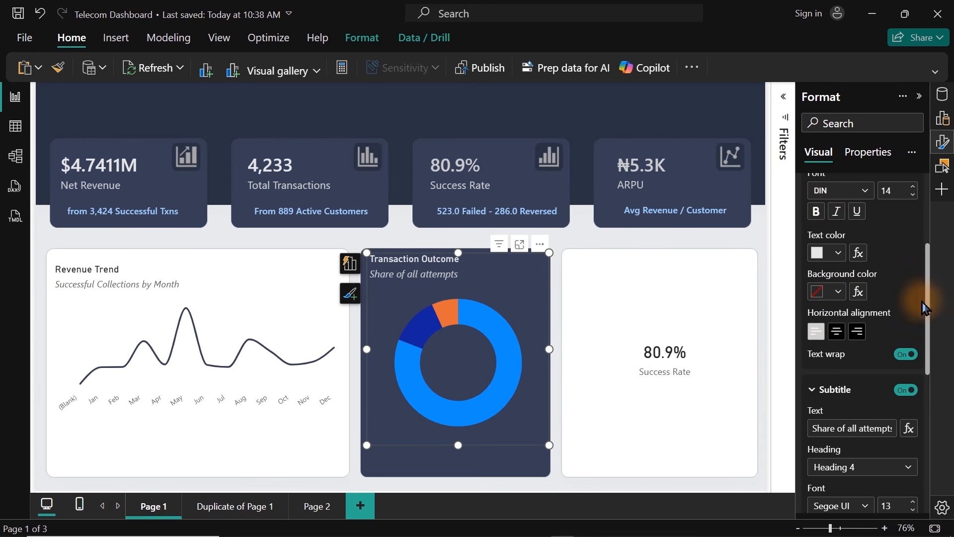
{"action": "left_click_drag", "start_coordinate": [927, 298], "coordinate": [917, 365]}
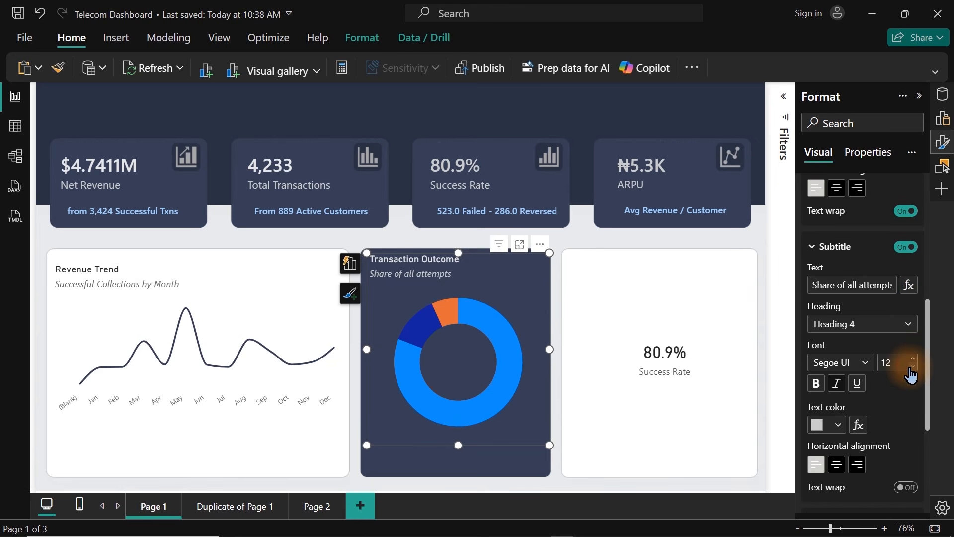
{"action": "left_click", "coordinate": [828, 422]}
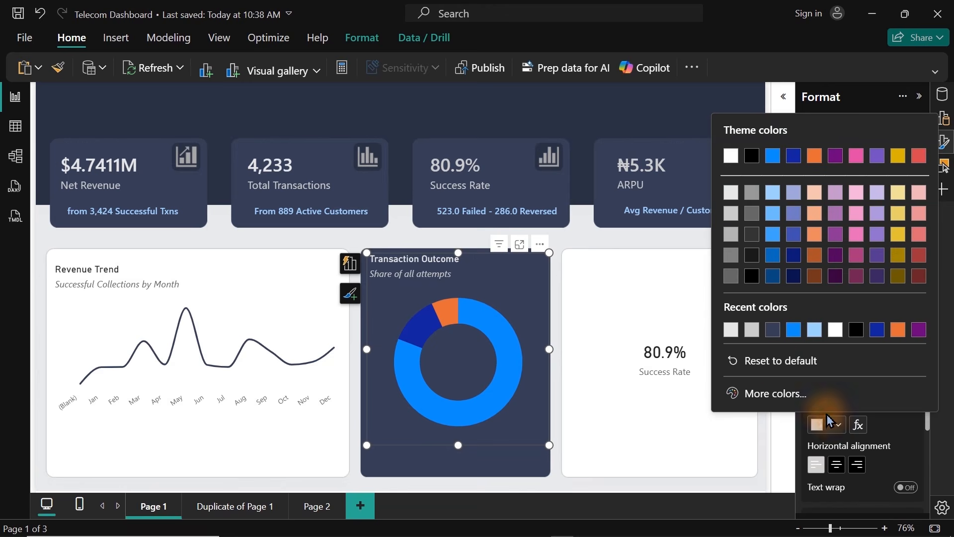
{"action": "left_click", "coordinate": [731, 237]}
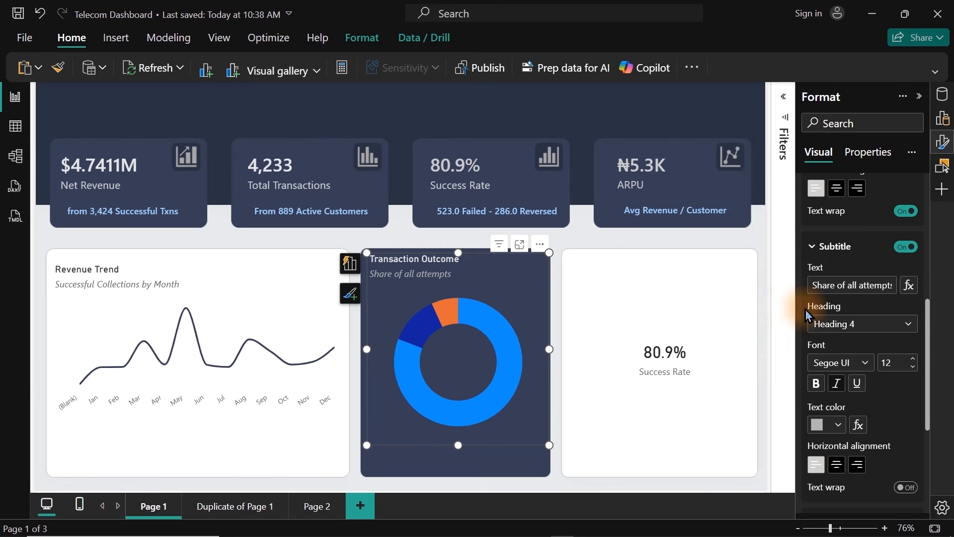
{"action": "left_click", "coordinate": [819, 424]}
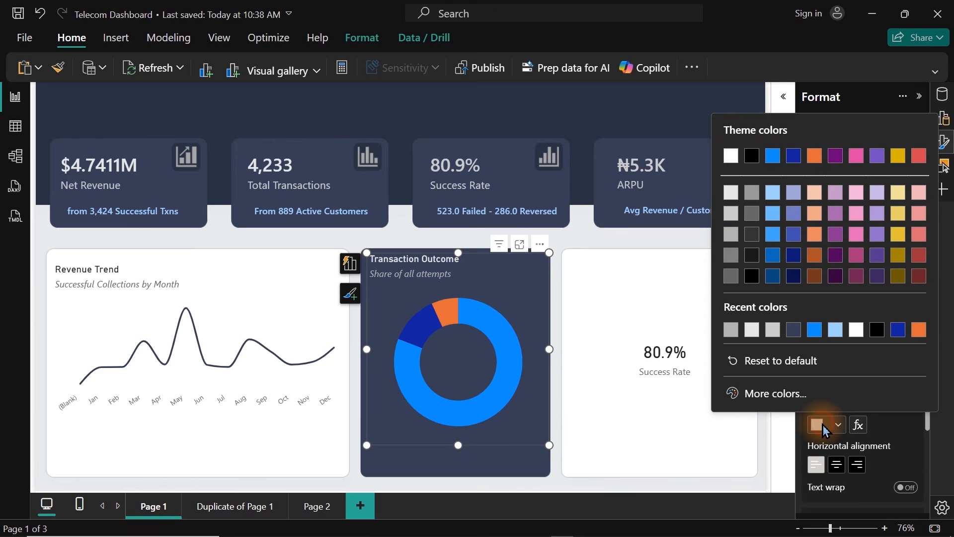
{"action": "left_click", "coordinate": [730, 239]}
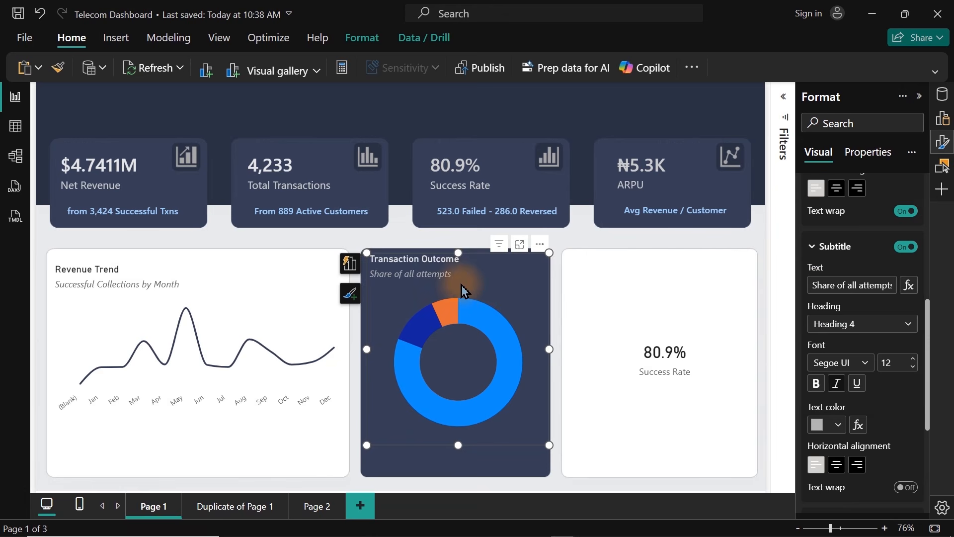
Step: Shift the donut chart slightly down within its dark panel and reduce its height to leave space beneath it
{"action": "left_click_drag", "start_coordinate": [471, 289], "coordinate": [466, 294]}
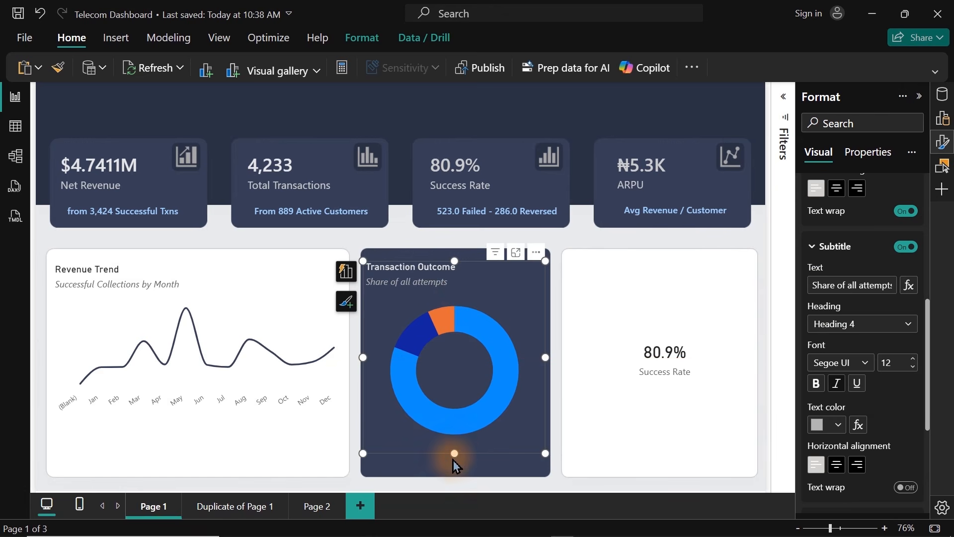
{"action": "left_click_drag", "start_coordinate": [454, 453], "coordinate": [460, 400]}
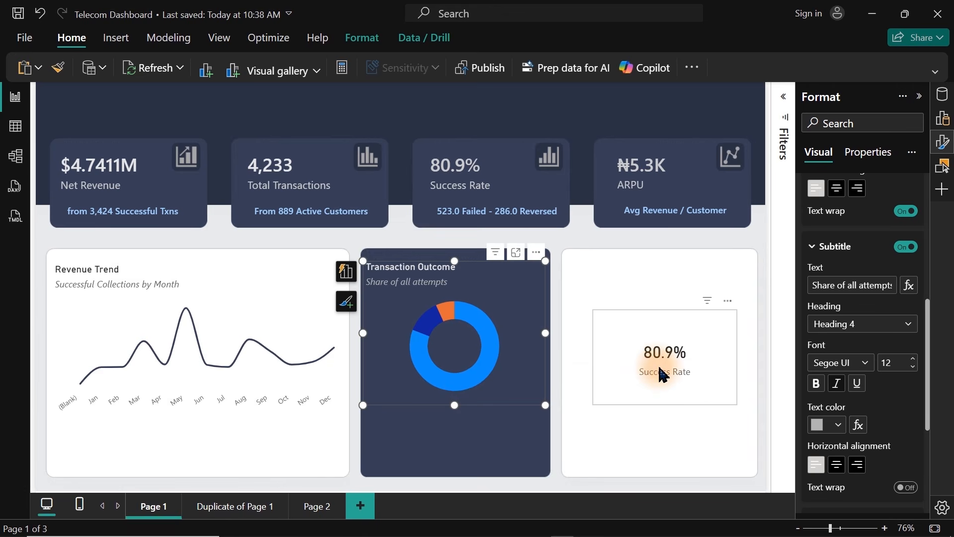
Step: Shrink the Success Rate card in the white panel so it closely surrounds its value and label
{"action": "left_click", "coordinate": [662, 376]}
{"action": "left_click_drag", "start_coordinate": [735, 404], "coordinate": [686, 377]}
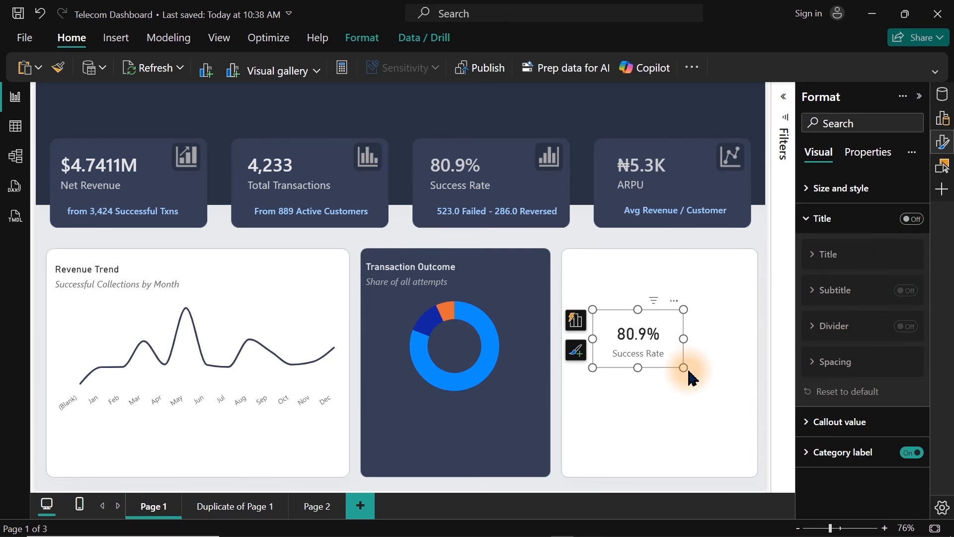
Step: Set the color of the donut chart's Successful slice to light blue
{"action": "left_click", "coordinate": [532, 336]}
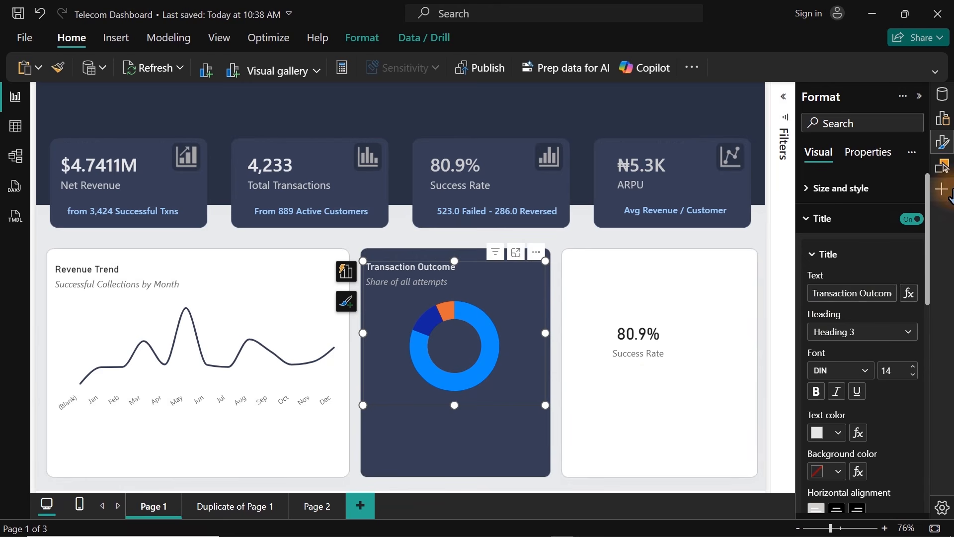
{"action": "left_click", "coordinate": [942, 142]}
{"action": "left_click", "coordinate": [943, 142]}
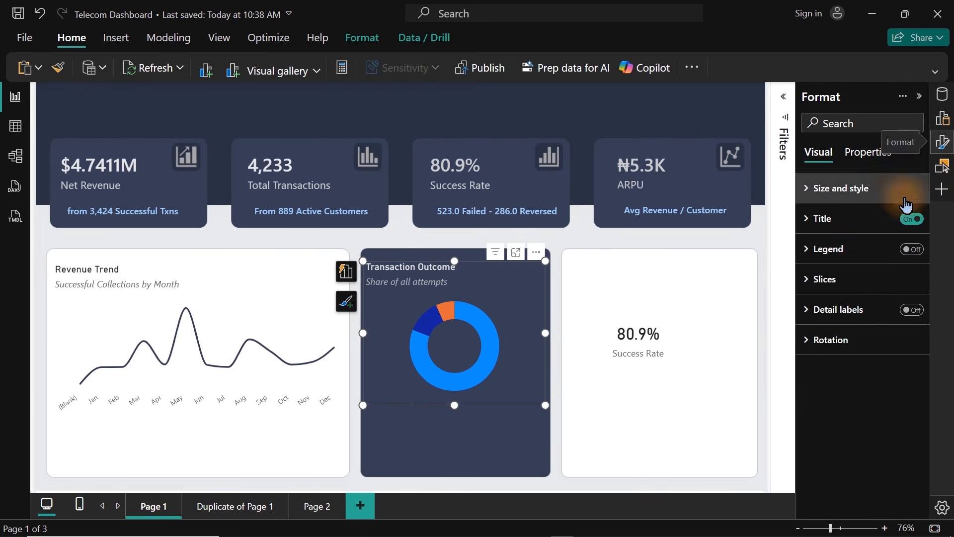
{"action": "left_click", "coordinate": [844, 281]}
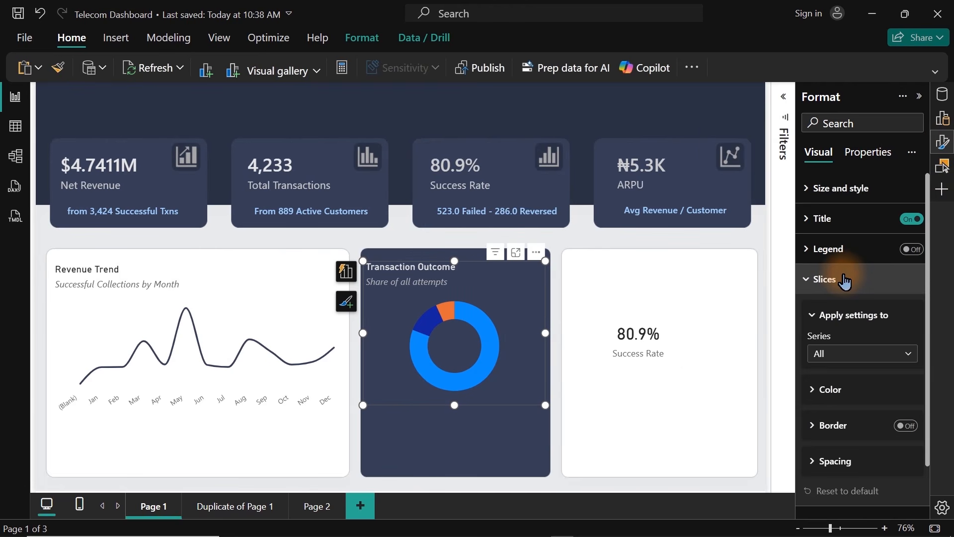
{"action": "left_click", "coordinate": [845, 281]}
{"action": "left_click", "coordinate": [849, 354]}
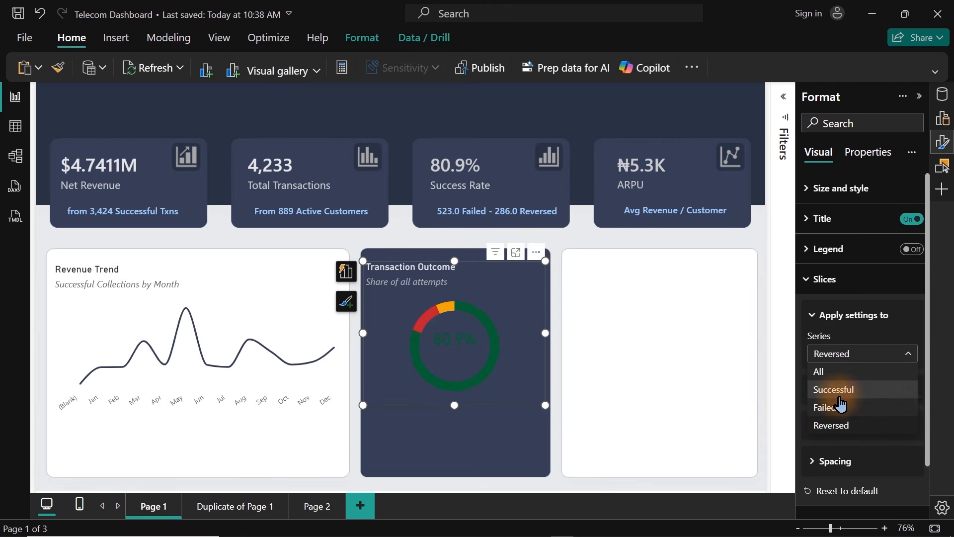
{"action": "left_click", "coordinate": [837, 390]}
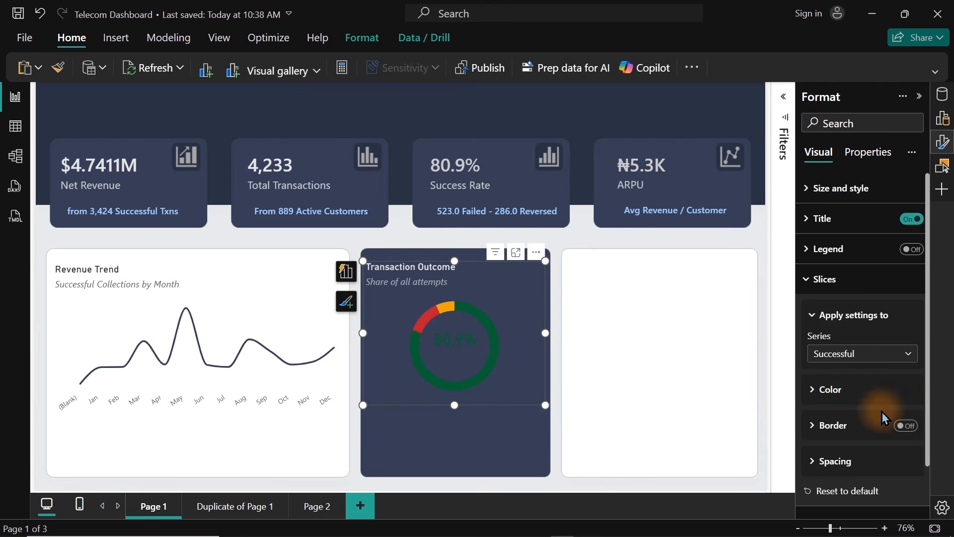
{"action": "left_click", "coordinate": [836, 393]}
{"action": "left_click", "coordinate": [834, 436]}
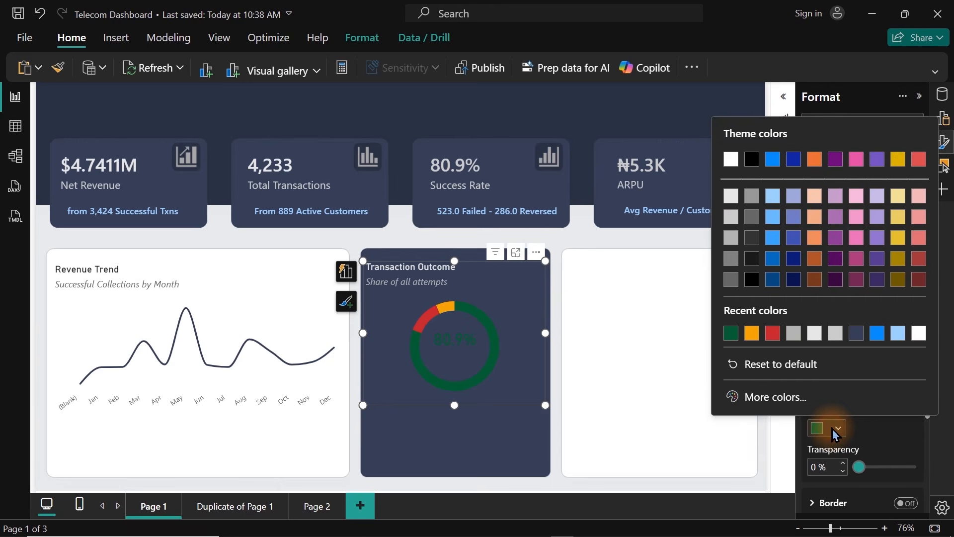
{"action": "left_click", "coordinate": [898, 343]}
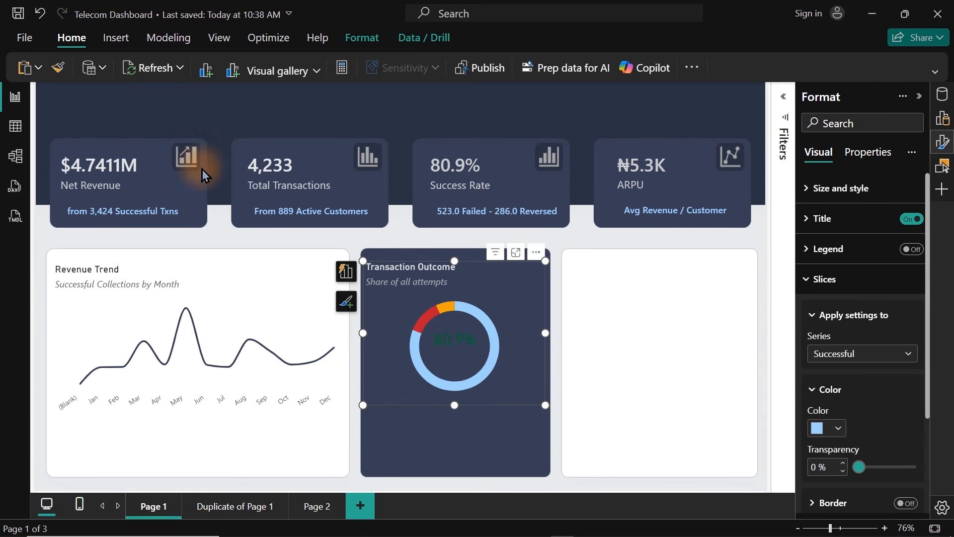
Step: Color the callout value of the Success Rate card inside the donut with the same light blue as the Successful slice
{"action": "left_click", "coordinate": [449, 343]}
{"action": "left_click", "coordinate": [449, 343]}
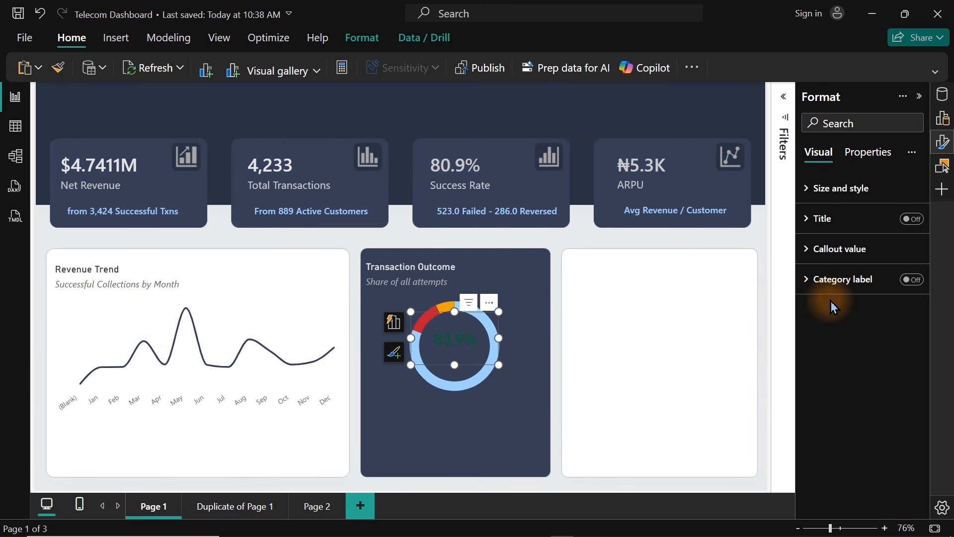
{"action": "left_click", "coordinate": [816, 249]}
{"action": "left_click", "coordinate": [840, 363]}
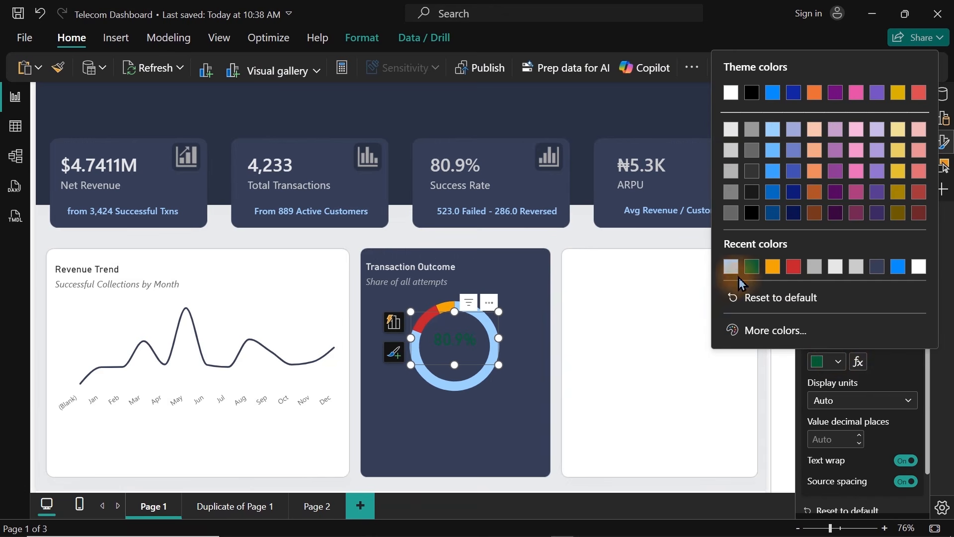
{"action": "left_click", "coordinate": [731, 268]}
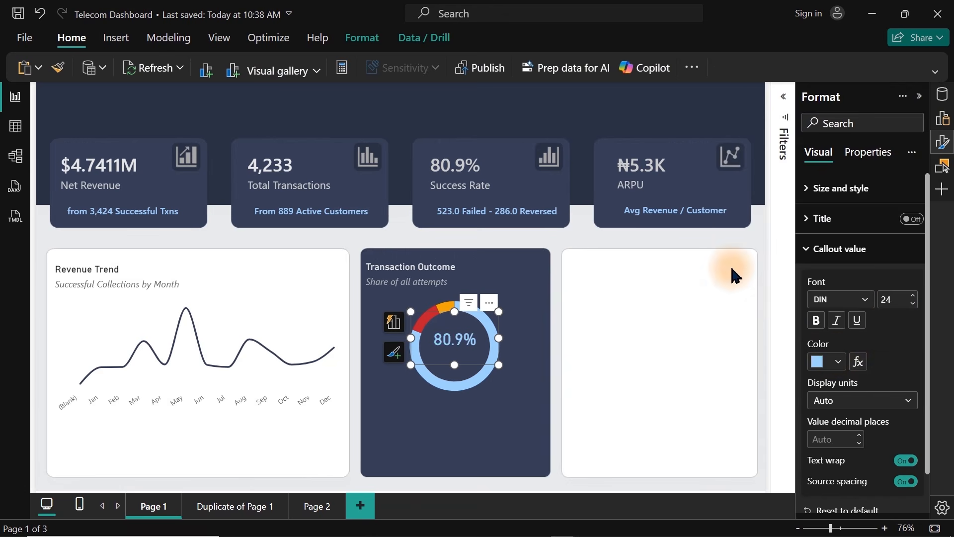
{"action": "left_click", "coordinate": [643, 318]}
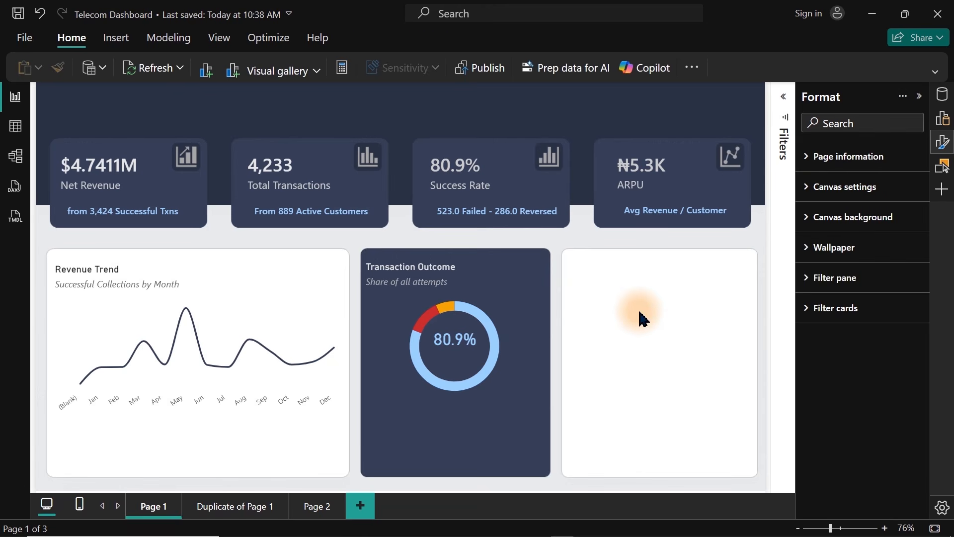
Step: Turn on the category label of the Success Rate card inside the donut and color its text light-medium gray
{"action": "left_click", "coordinate": [450, 352]}
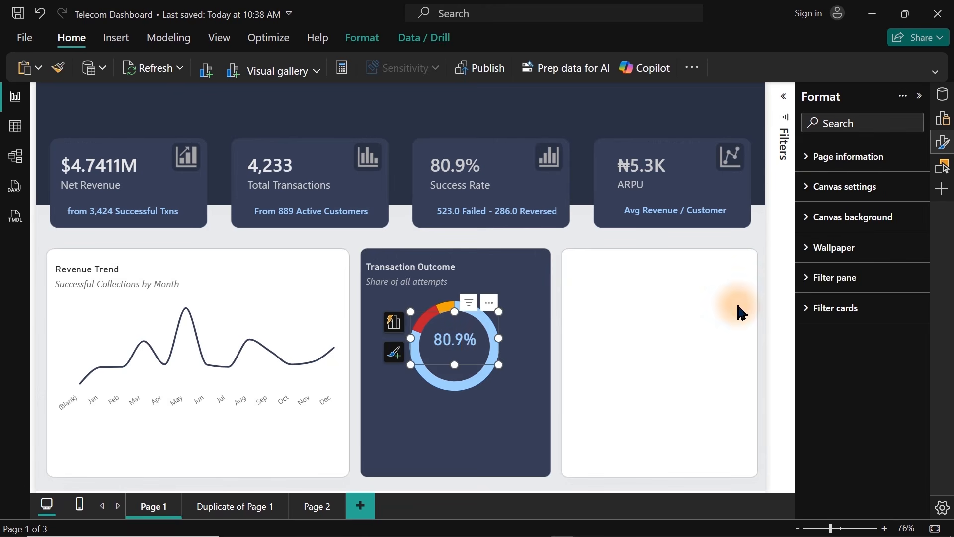
{"action": "left_click", "coordinate": [844, 219]}
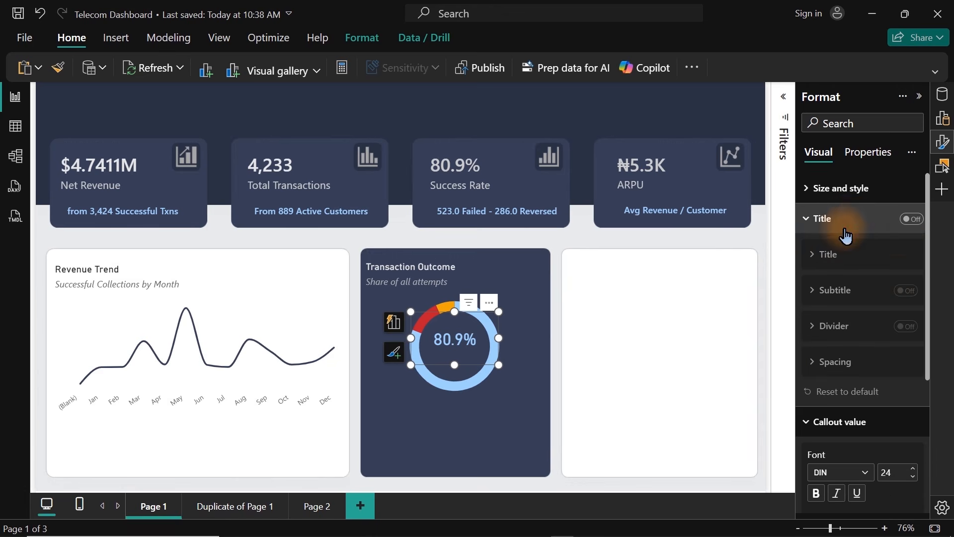
{"action": "left_click", "coordinate": [944, 146]}
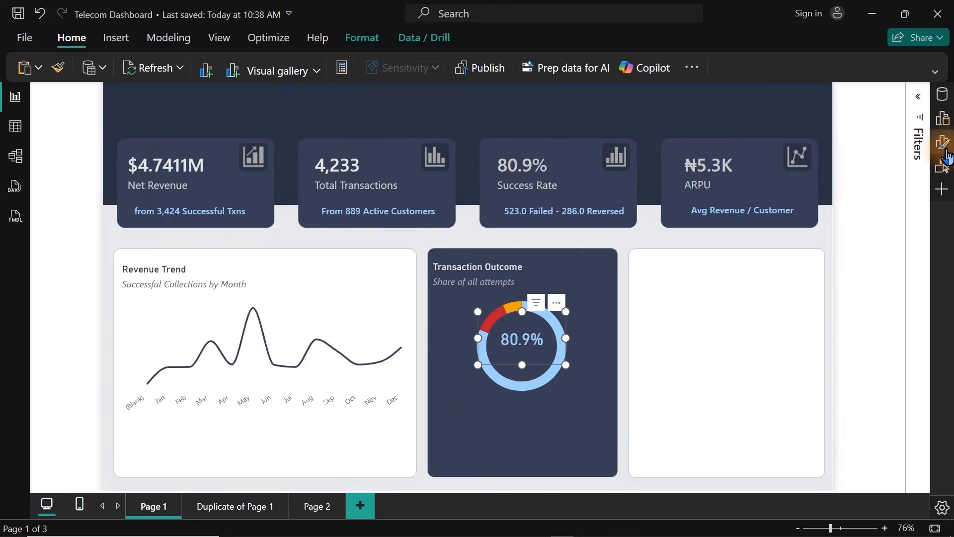
{"action": "left_click", "coordinate": [944, 150]}
{"action": "left_click", "coordinate": [912, 280]}
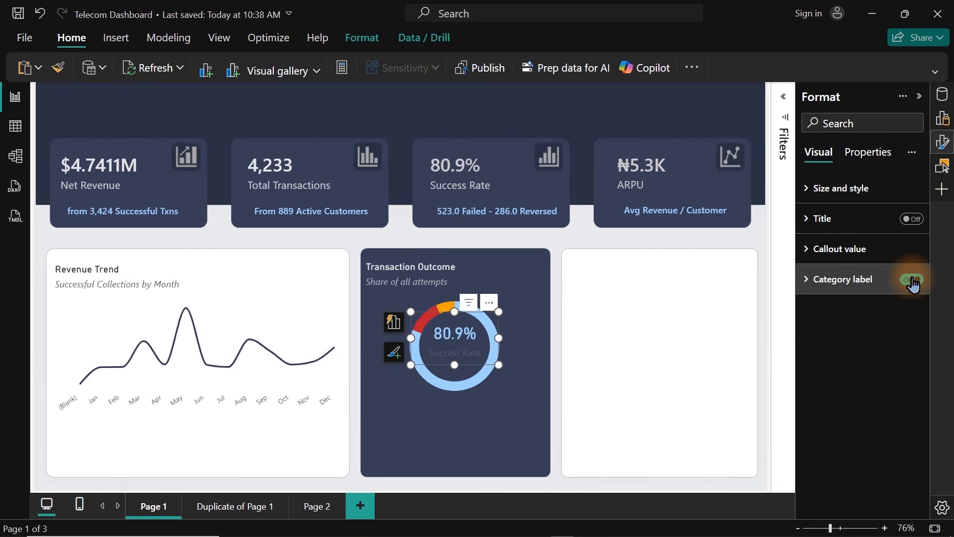
{"action": "left_click", "coordinate": [842, 279]}
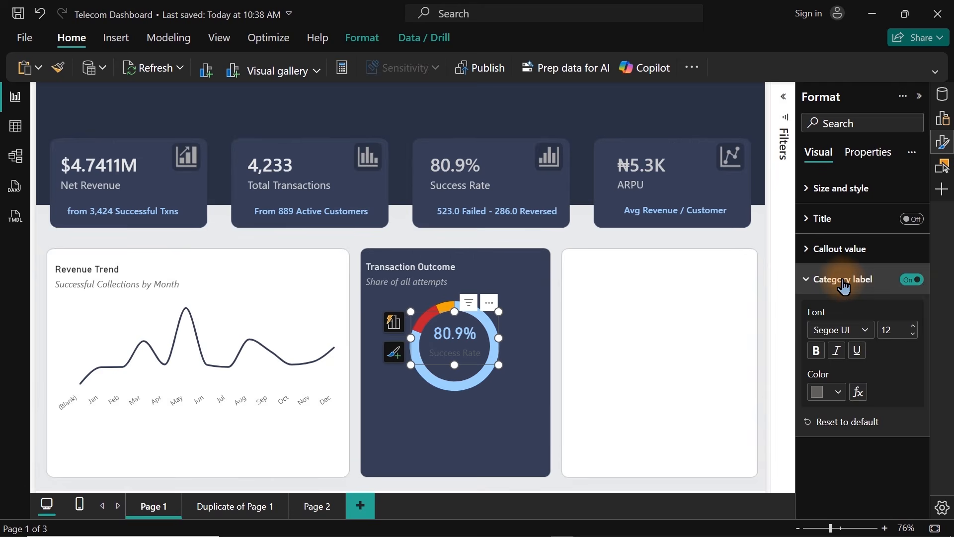
{"action": "left_click", "coordinate": [837, 392]}
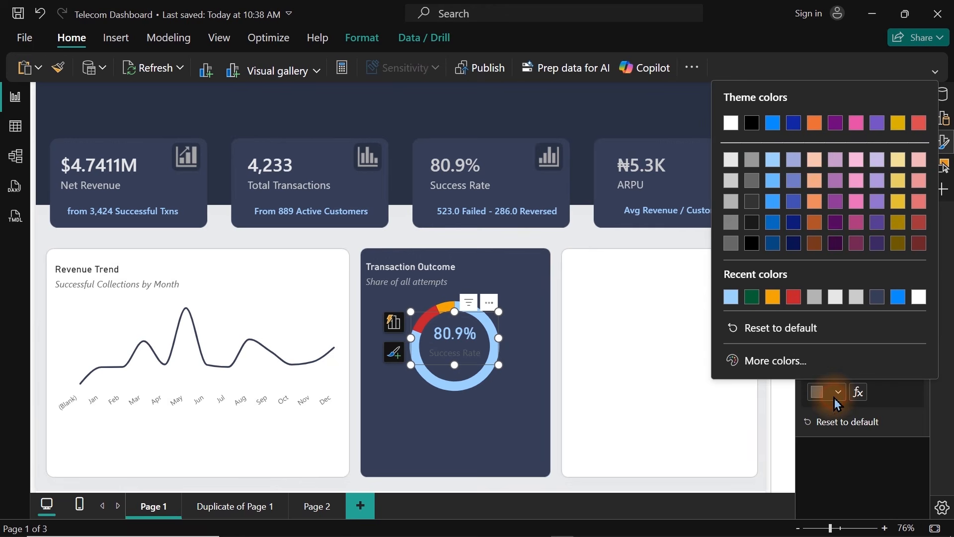
{"action": "left_click", "coordinate": [732, 204]}
{"action": "left_click", "coordinate": [640, 349]}
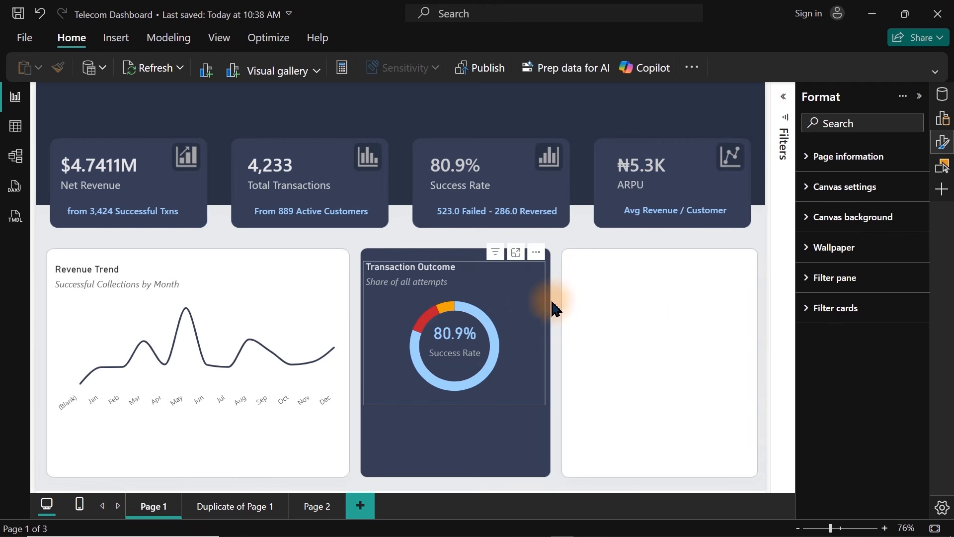
{"action": "left_click", "coordinate": [611, 233]}
{"action": "left_click_drag", "start_coordinate": [608, 276], "coordinate": [382, 429]}
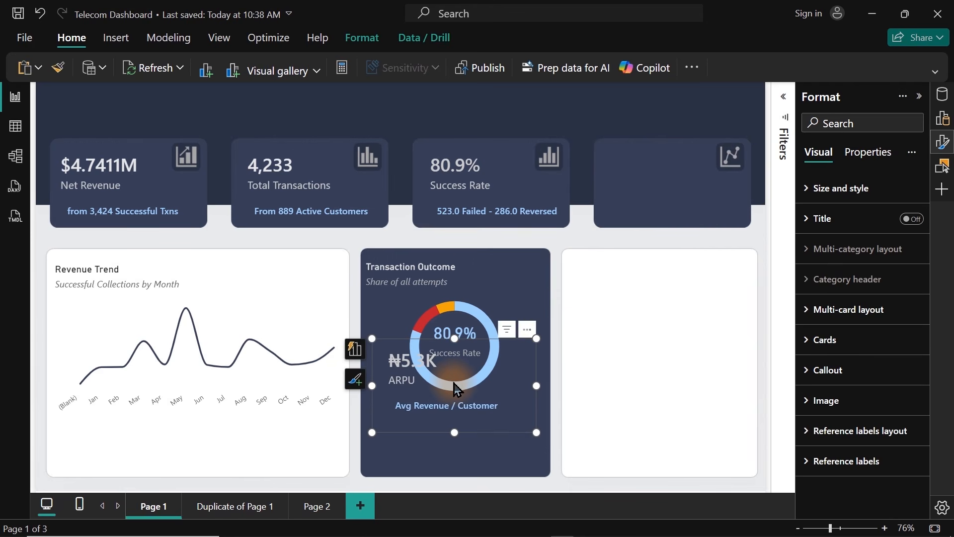
{"action": "left_click_drag", "start_coordinate": [456, 390], "coordinate": [661, 199]}
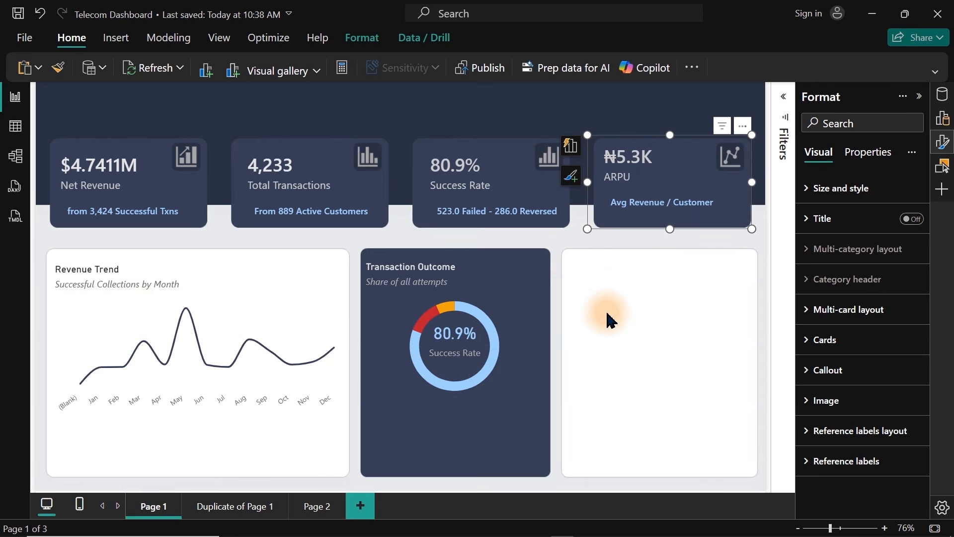
{"action": "left_click", "coordinate": [560, 341]}
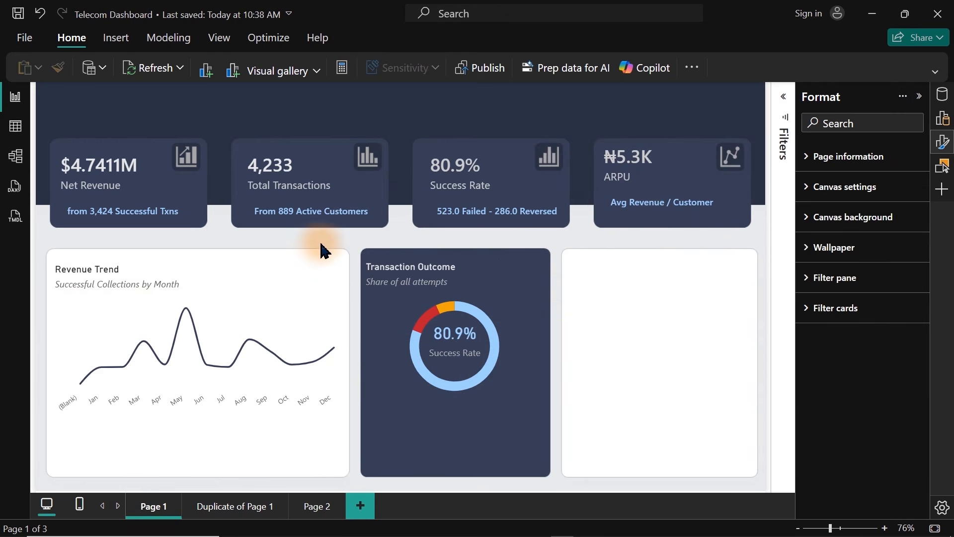
Step: Nudge the donut chart and its center Success Rate card together slightly to the right within the dark panel
{"action": "left_click_drag", "start_coordinate": [321, 243], "coordinate": [587, 439]}
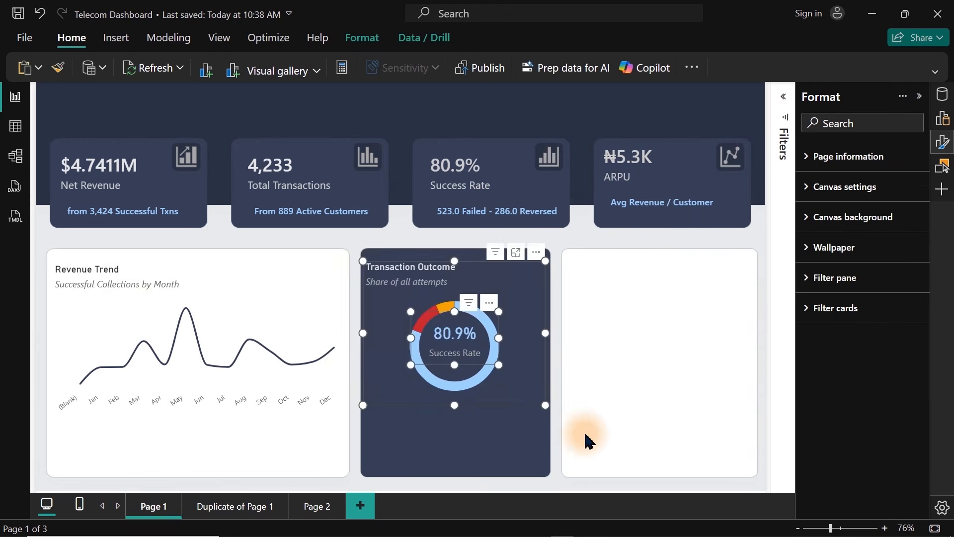
{"action": "key", "text": "Right"}
{"action": "key", "text": "Right"}
{"action": "key", "text": "Right"}
{"action": "key", "text": "Right"}
{"action": "key", "text": "Right"}
{"action": "key", "text": "Right"}
{"action": "key", "text": "Right"}
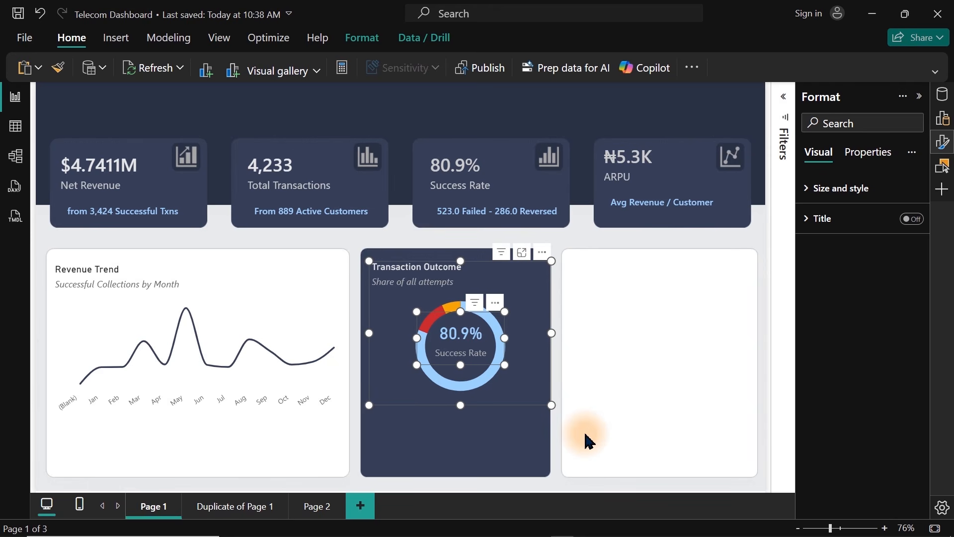
{"action": "left_click", "coordinate": [620, 381]}
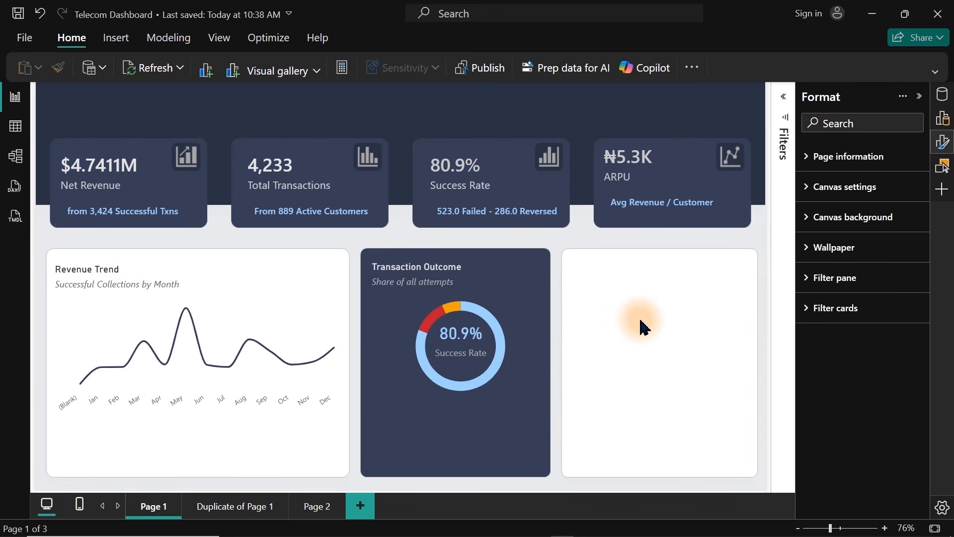
Step: Add a card for the Successful Transactions measure and place it in the upper part of the empty white panel
{"action": "left_click", "coordinate": [940, 122]}
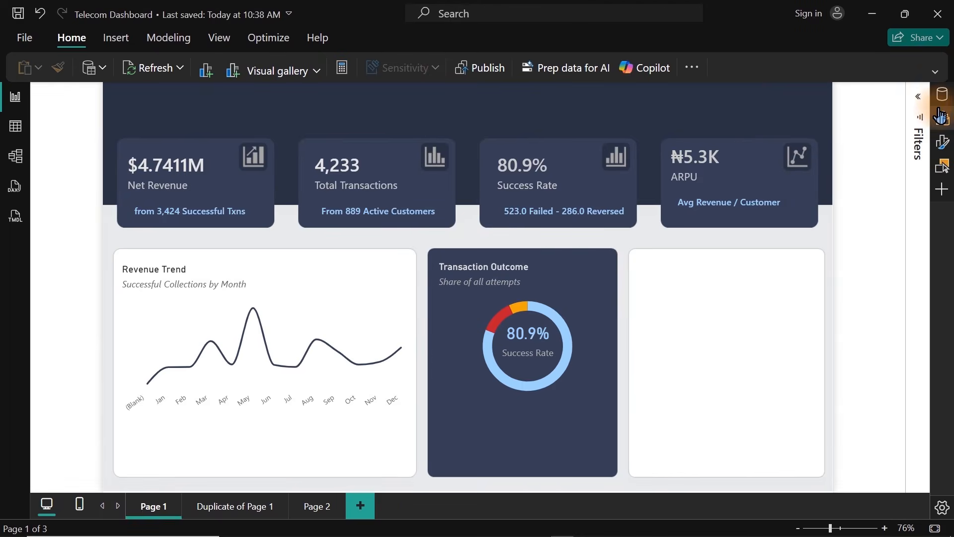
{"action": "left_click", "coordinate": [942, 95]}
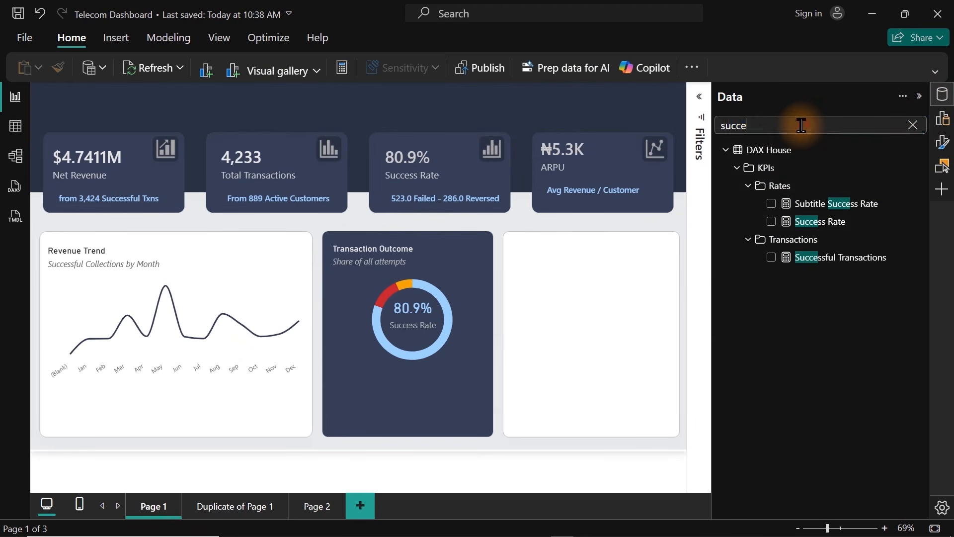
{"action": "left_click_drag", "start_coordinate": [792, 125], "coordinate": [706, 133]}
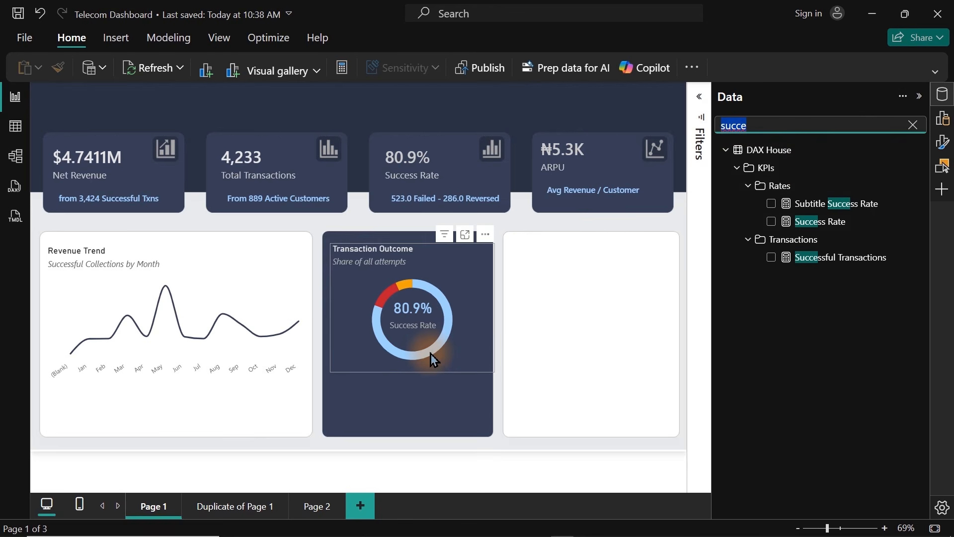
{"action": "mouse_move", "coordinate": [431, 353]}
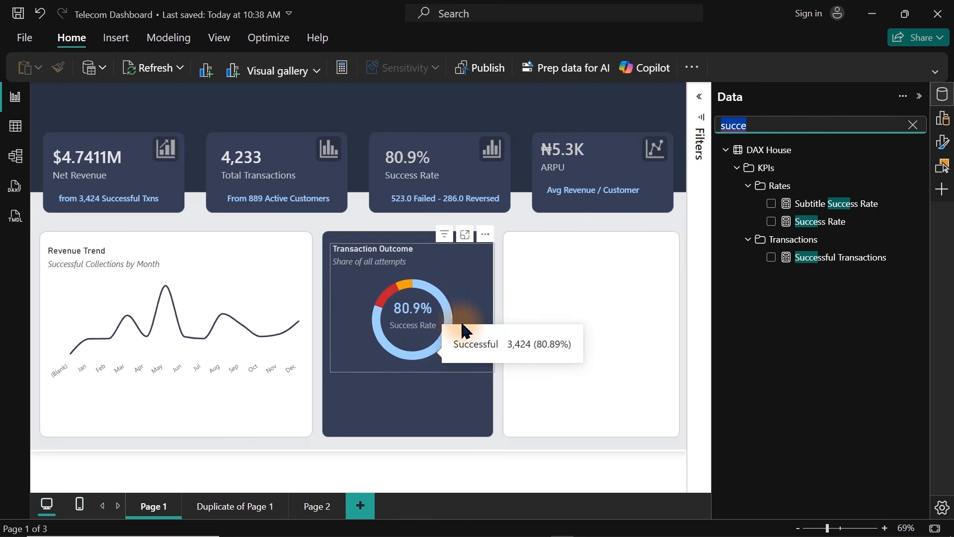
{"action": "left_click", "coordinate": [491, 297]}
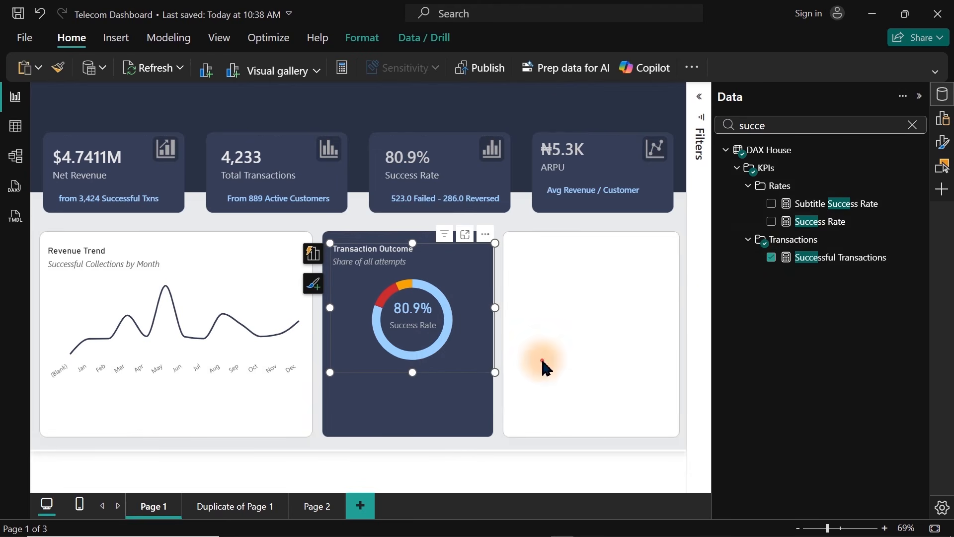
{"action": "left_click", "coordinate": [561, 359]}
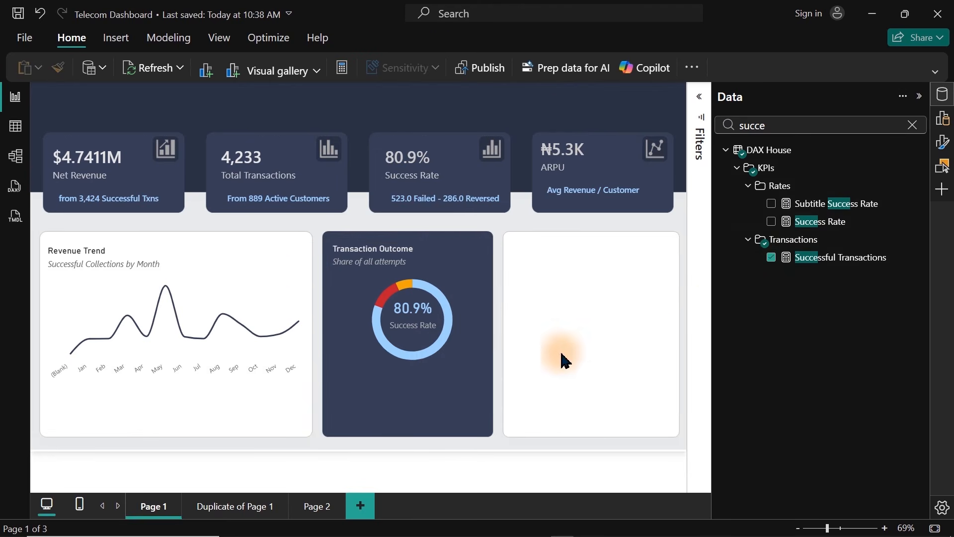
{"action": "left_click", "coordinate": [771, 258]}
{"action": "left_click_drag", "start_coordinate": [431, 405], "coordinate": [587, 281]}
{"action": "left_click", "coordinate": [619, 346]}
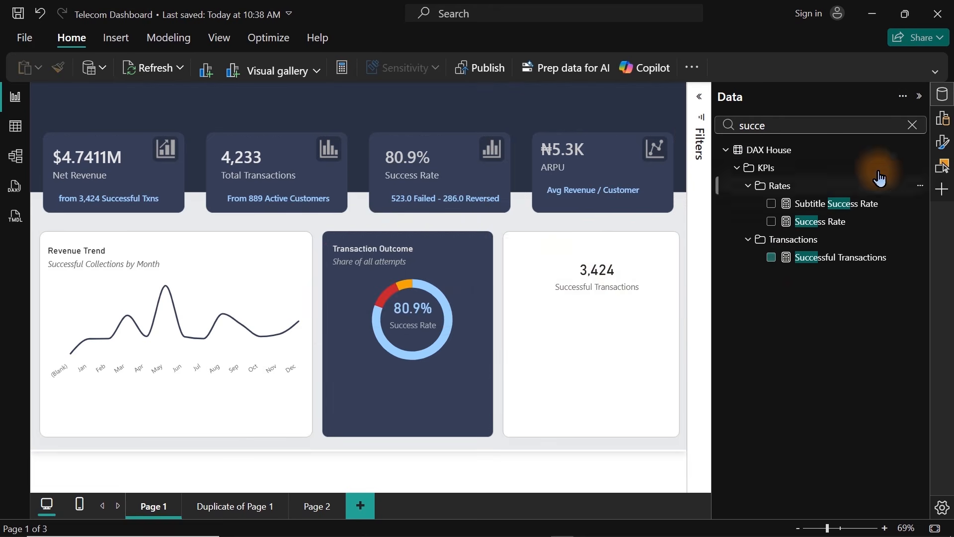
Step: Search the data fields for "fail", add a Failed Transactions card, and place it below the Successful Transactions card in the white panel
{"action": "left_click", "coordinate": [912, 124]}
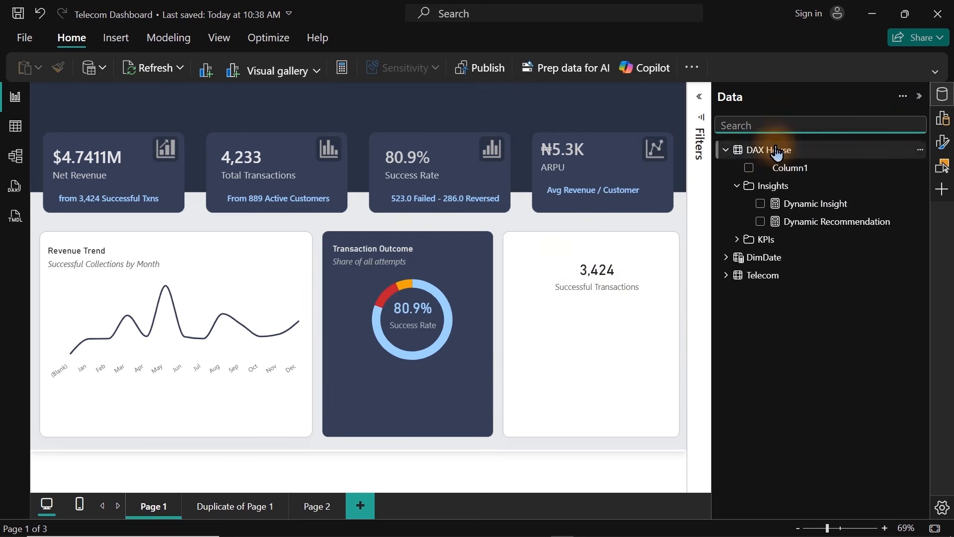
{"action": "type", "text": "fail"}
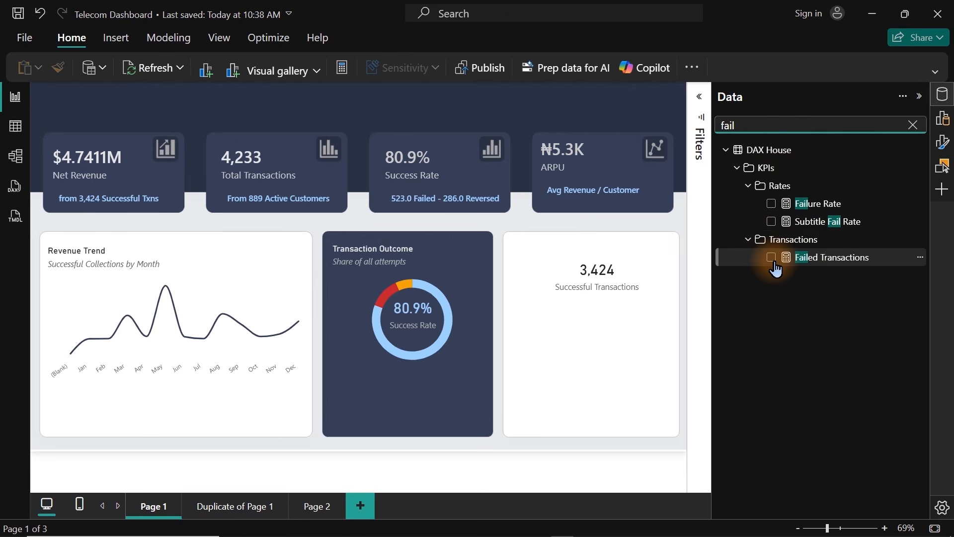
{"action": "left_click", "coordinate": [772, 257]}
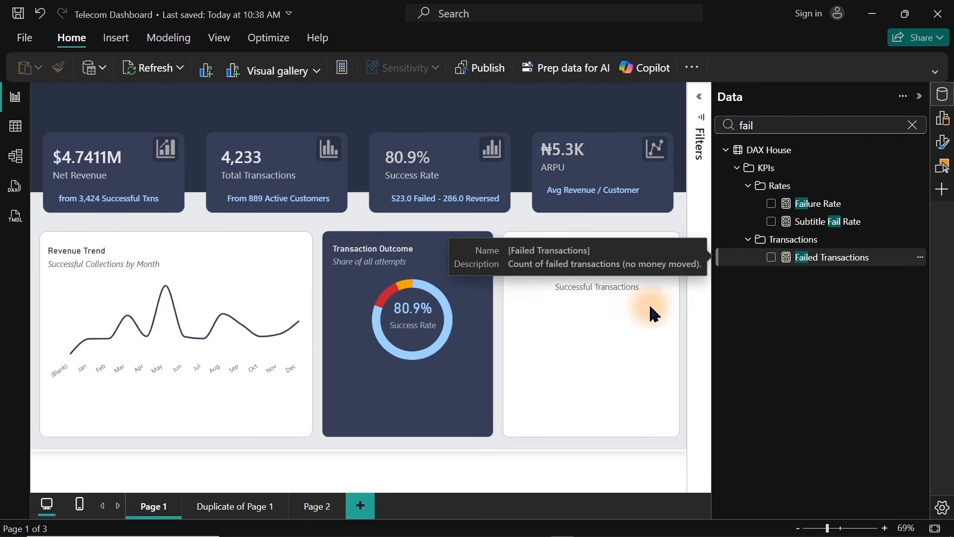
{"action": "left_click_drag", "start_coordinate": [402, 409], "coordinate": [601, 337]}
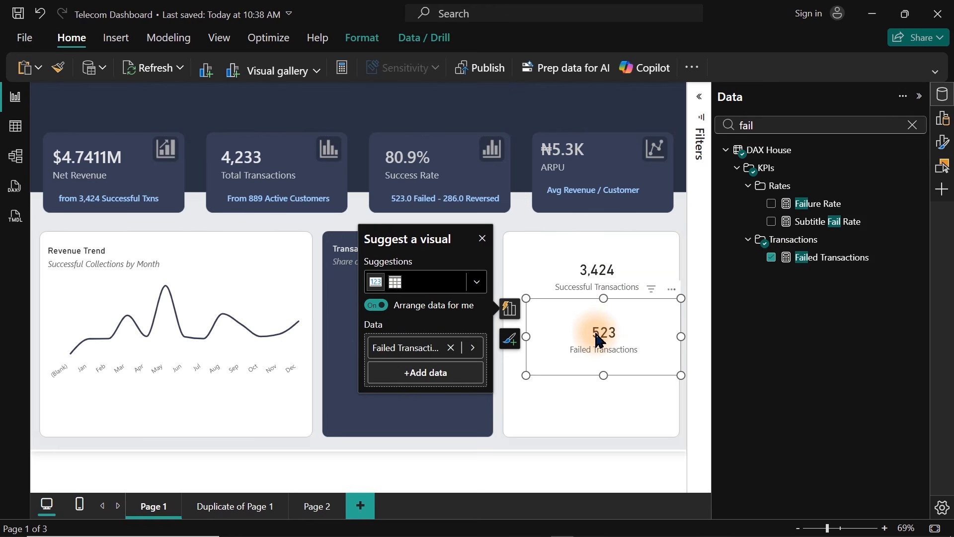
Step: Search the data fields for "rever", add a Reversed Transactions card, and place it below the Failed Transactions card in the white panel
{"action": "left_click_drag", "start_coordinate": [755, 124], "coordinate": [685, 123]}
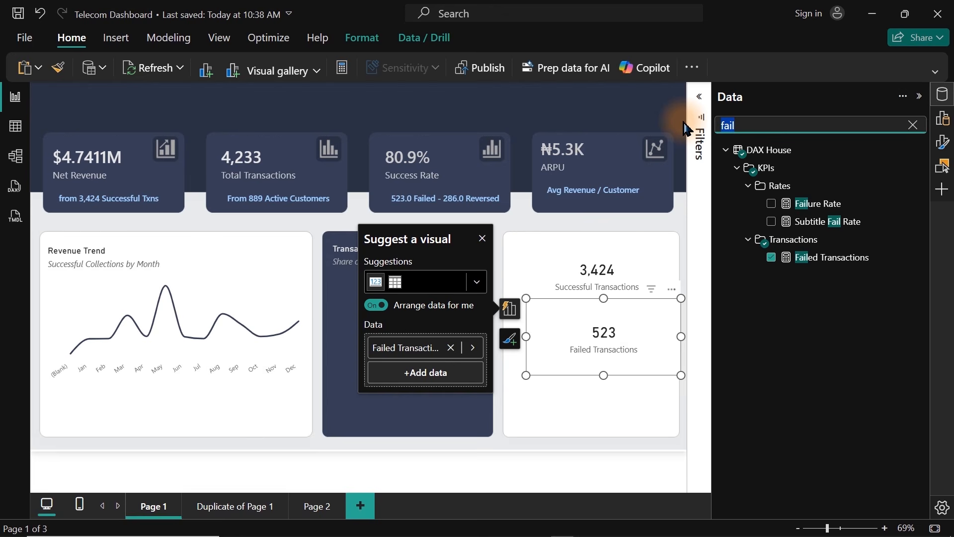
{"action": "type", "text": "rever"}
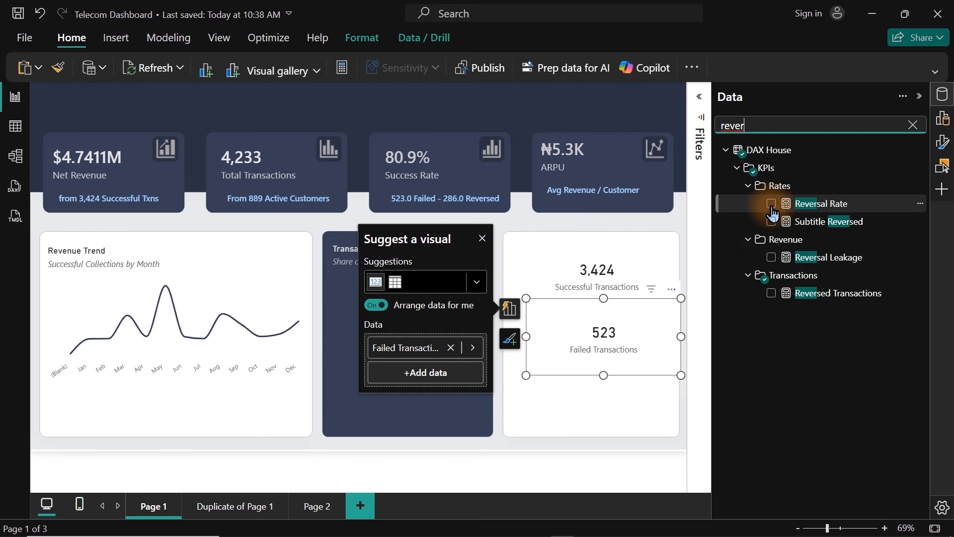
{"action": "left_click", "coordinate": [771, 293]}
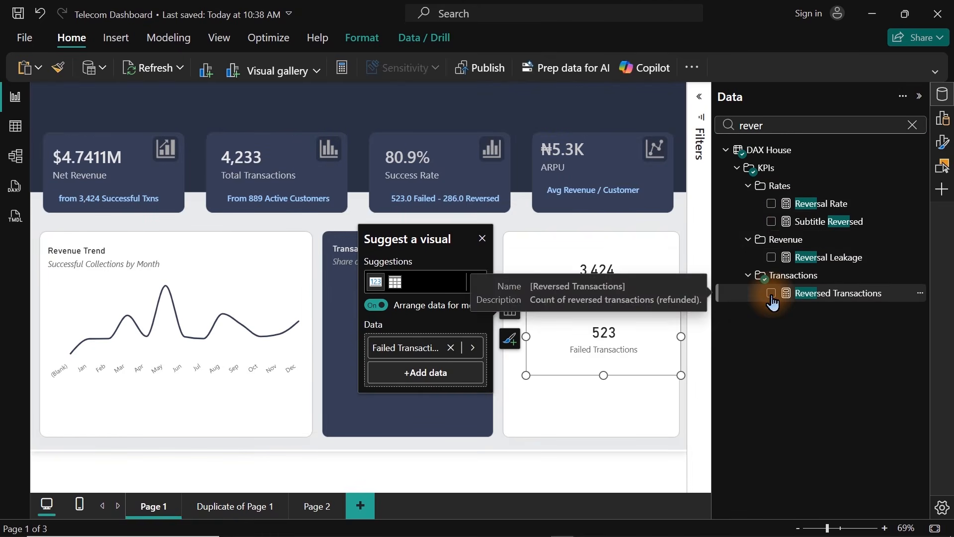
{"action": "left_click", "coordinate": [771, 294]}
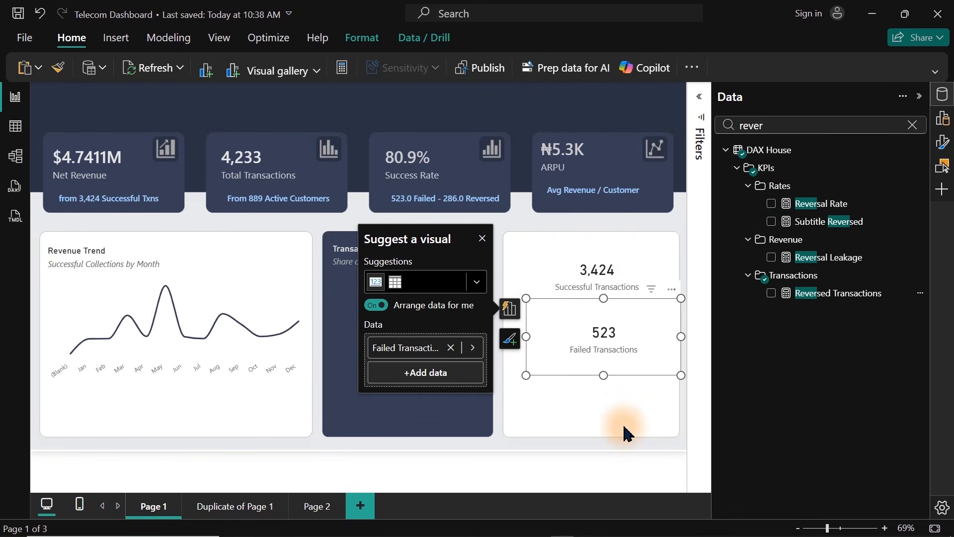
{"action": "left_click", "coordinate": [770, 298]}
{"action": "left_click", "coordinate": [770, 295]}
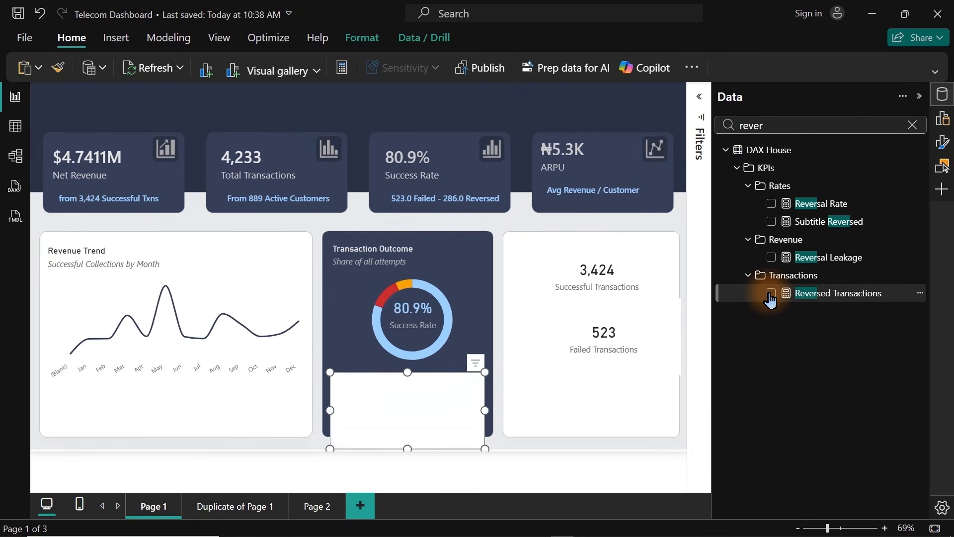
{"action": "left_click_drag", "start_coordinate": [414, 419], "coordinate": [608, 420]}
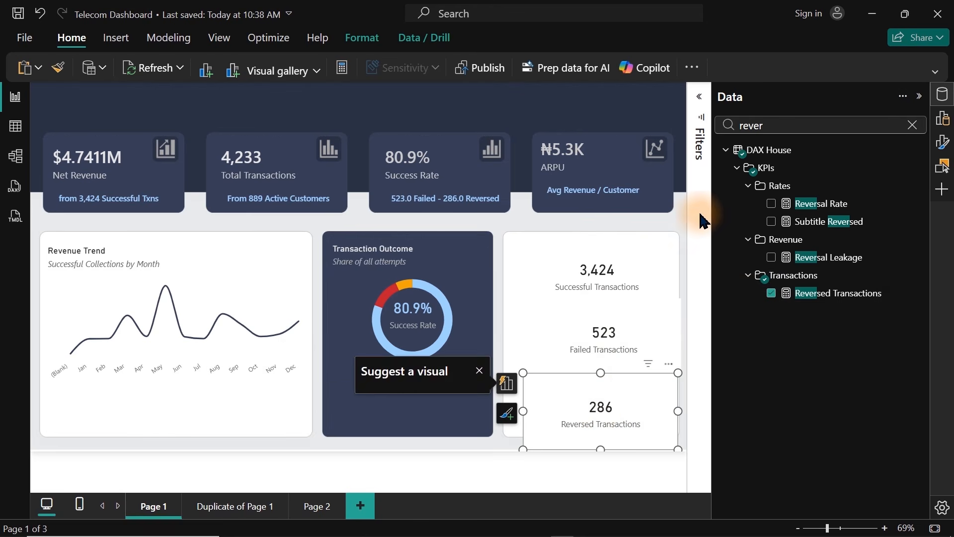
{"action": "left_click", "coordinate": [671, 226]}
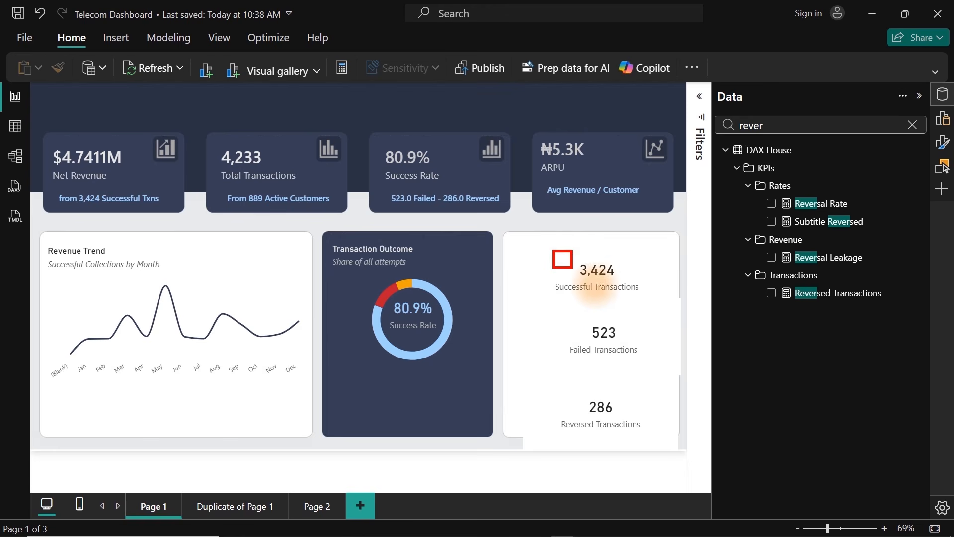
{"action": "left_click_drag", "start_coordinate": [596, 285], "coordinate": [647, 320]}
{"action": "left_click_drag", "start_coordinate": [569, 323], "coordinate": [629, 374]}
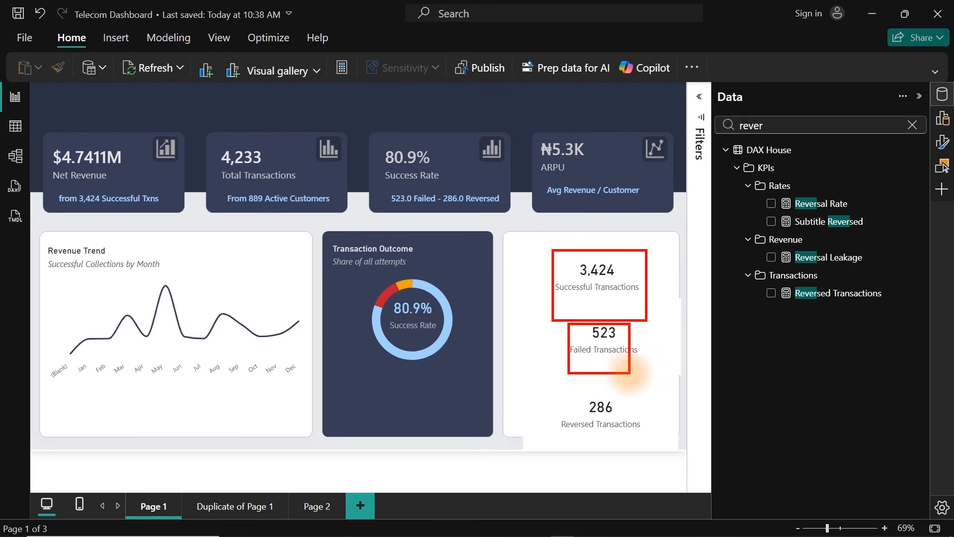
{"action": "left_click_drag", "start_coordinate": [559, 400], "coordinate": [648, 447]}
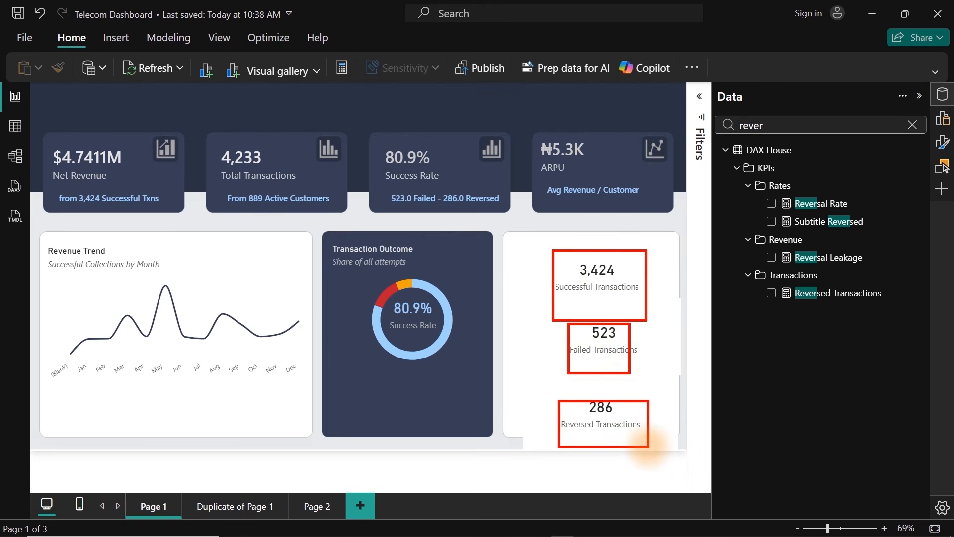
{"action": "key", "text": "Escape"}
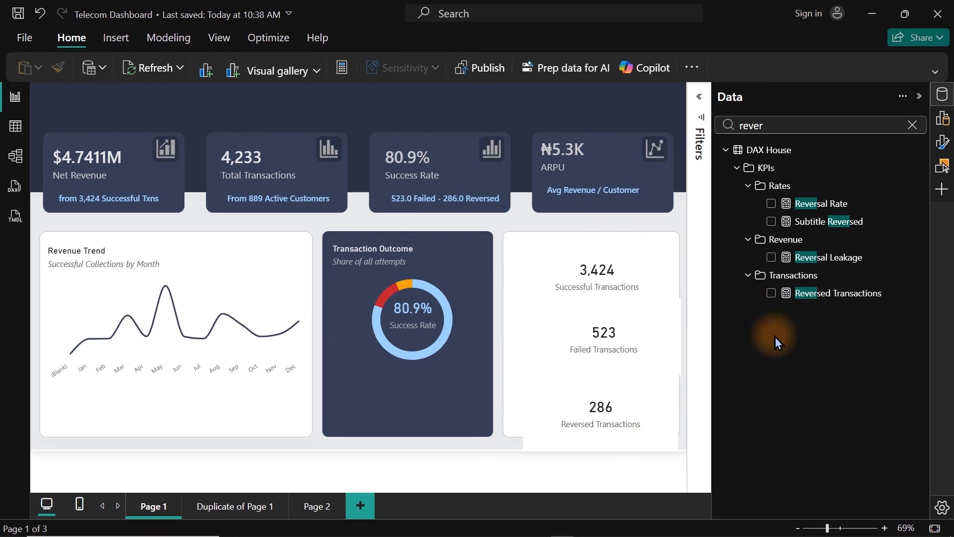
Step: Clear the field search and start a new measure named S Rate in the Rates folder of DAX House
{"action": "left_click", "coordinate": [908, 130]}
{"action": "left_click", "coordinate": [911, 127]}
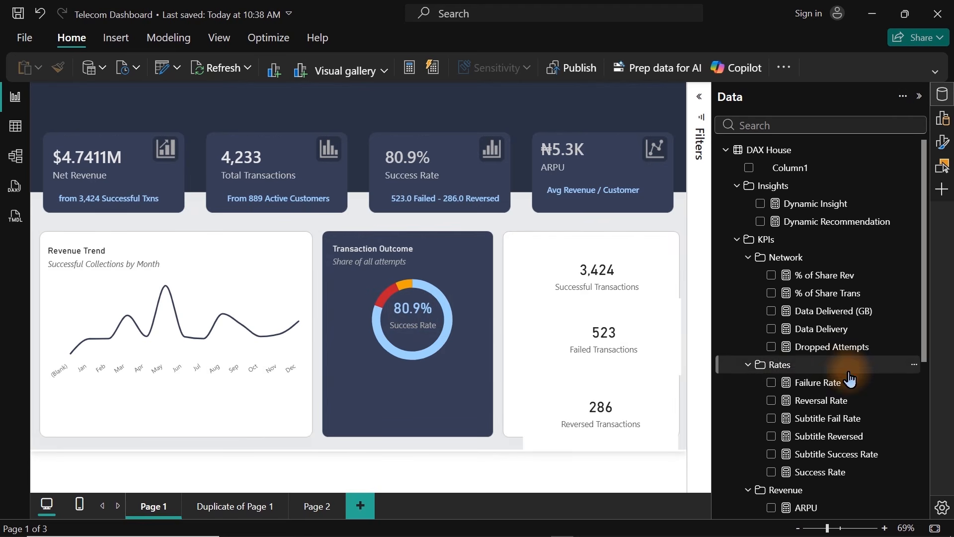
{"action": "left_click", "coordinate": [840, 386]}
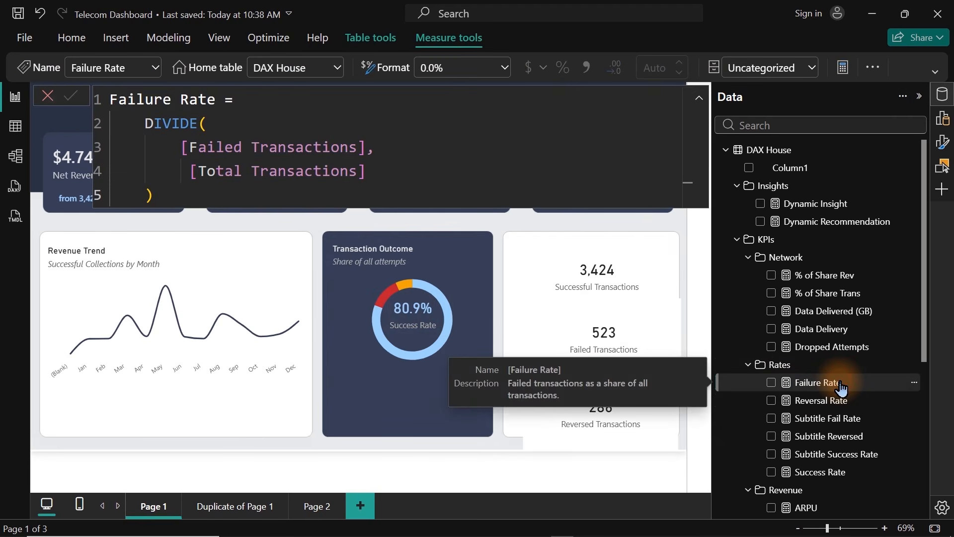
{"action": "left_click", "coordinate": [819, 402]}
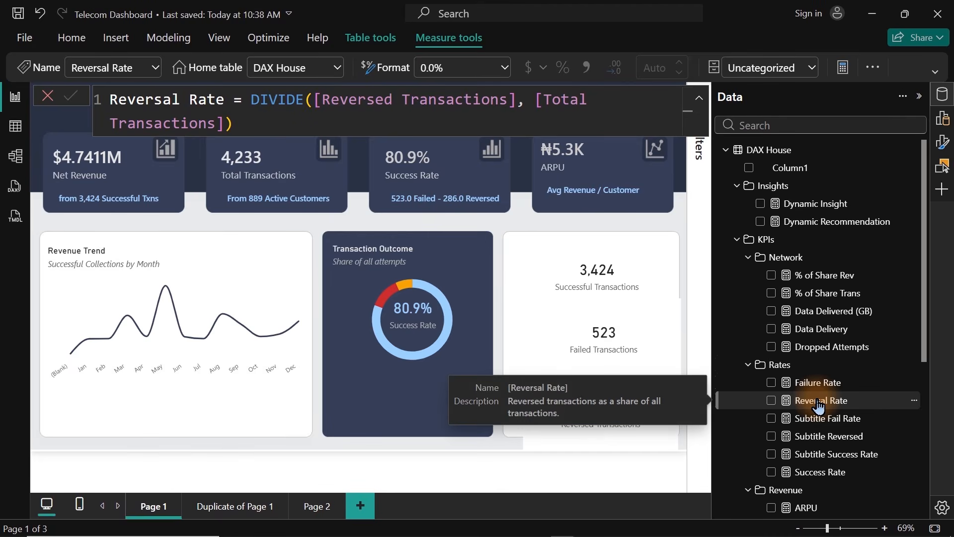
{"action": "right_click", "coordinate": [819, 405]}
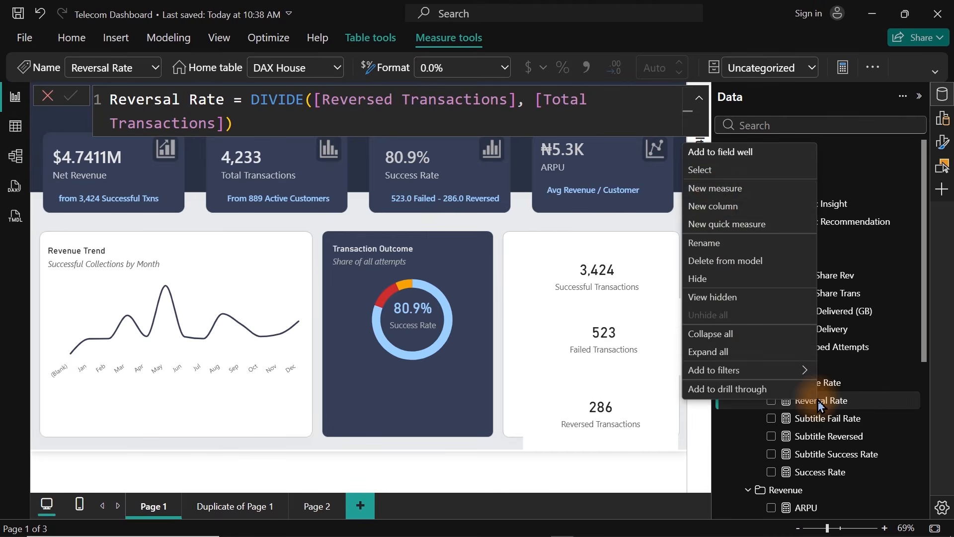
{"action": "left_click", "coordinate": [710, 192]}
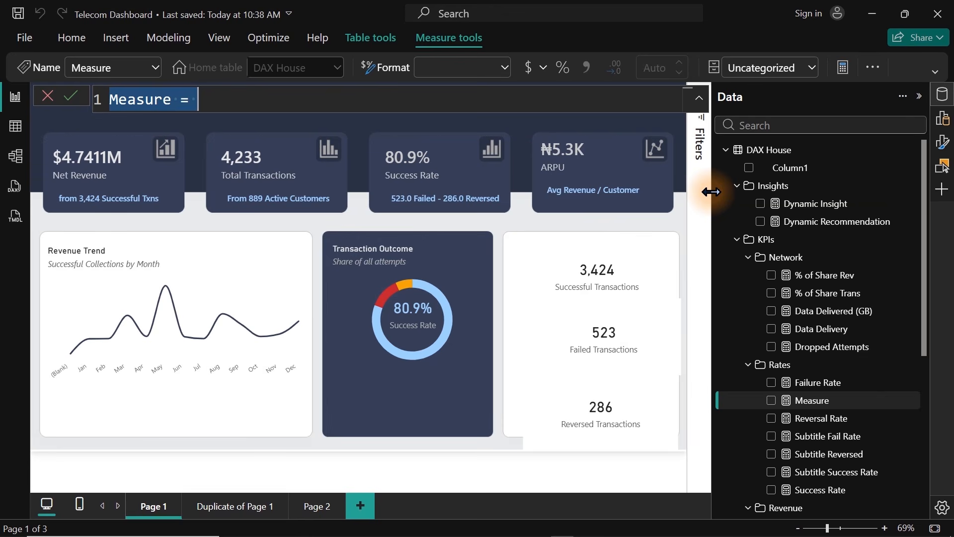
{"action": "type", "text": "S"}
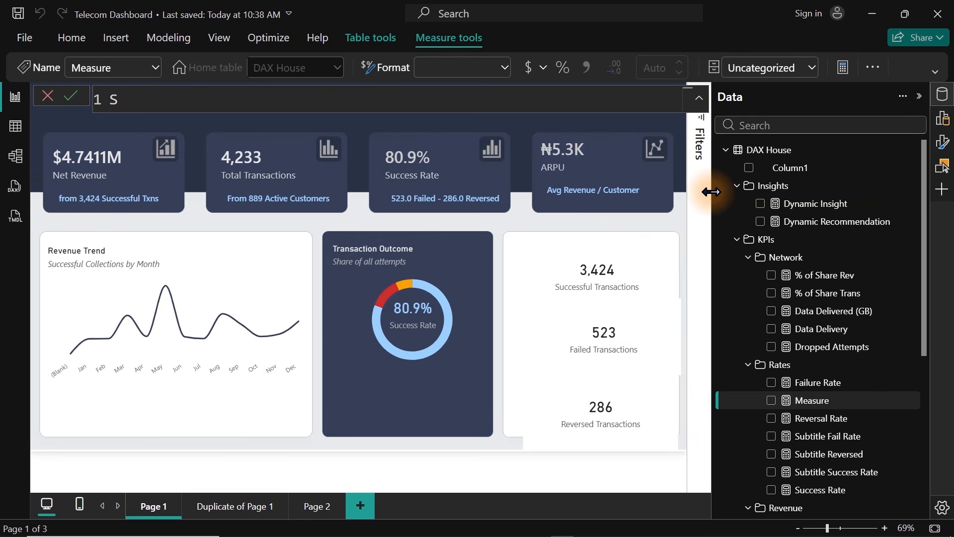
{"action": "type", "text": " Rate = |"}
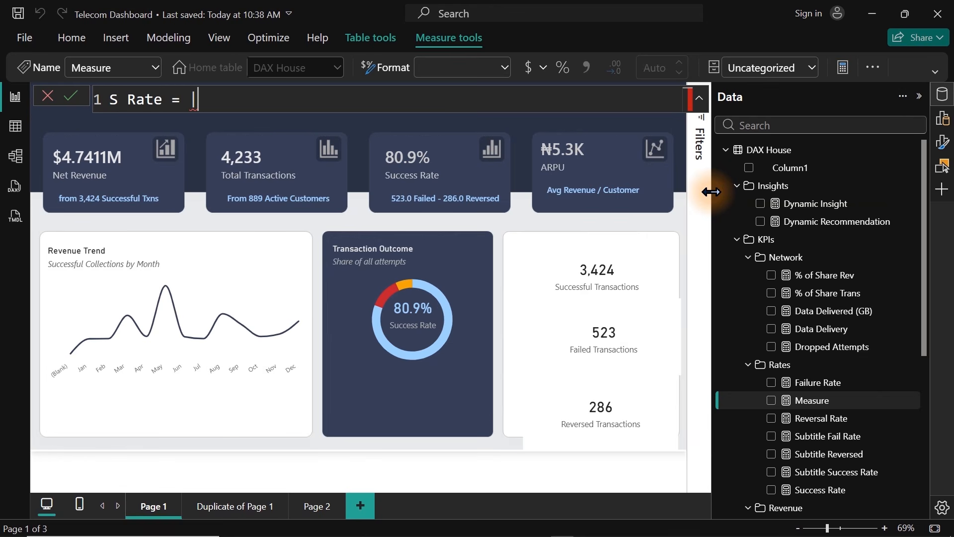
{"action": "key", "text": "BackSpace"}
{"action": "key", "text": "shift+Return"}
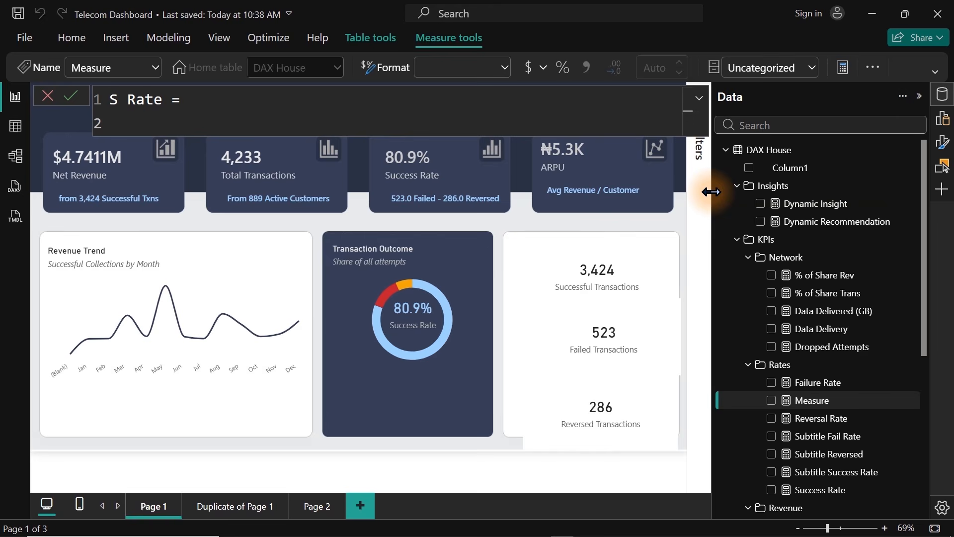
Step: Define a variable _SR in the S Rate formula that holds the [Success Rate] measure
{"action": "type", "text": "var"}
{"action": "key", "text": "Tab"}
{"action": "type", "text": "_SR = [su"}
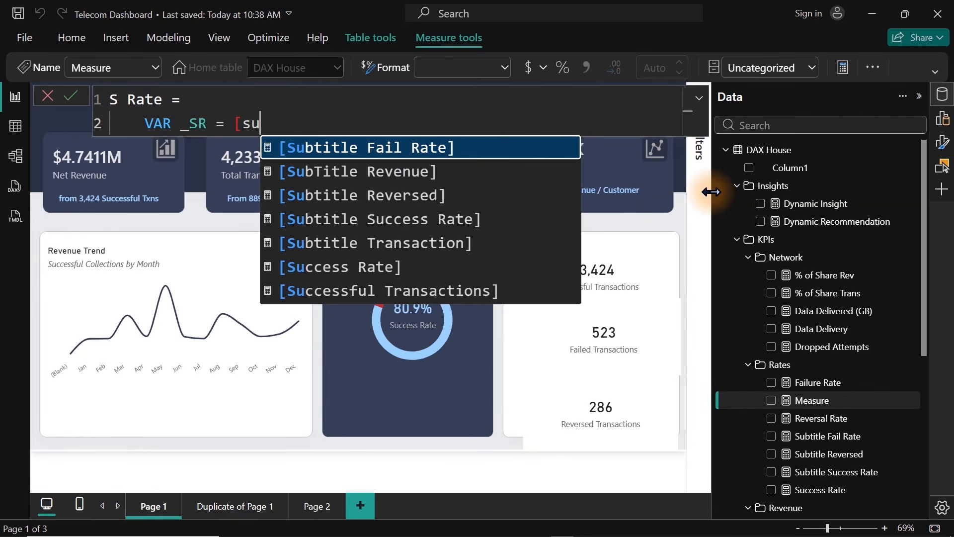
{"action": "key", "text": "Down"}
{"action": "key", "text": "Down"}
{"action": "key", "text": "Down"}
{"action": "key", "text": "Down"}
{"action": "key", "text": "Down"}
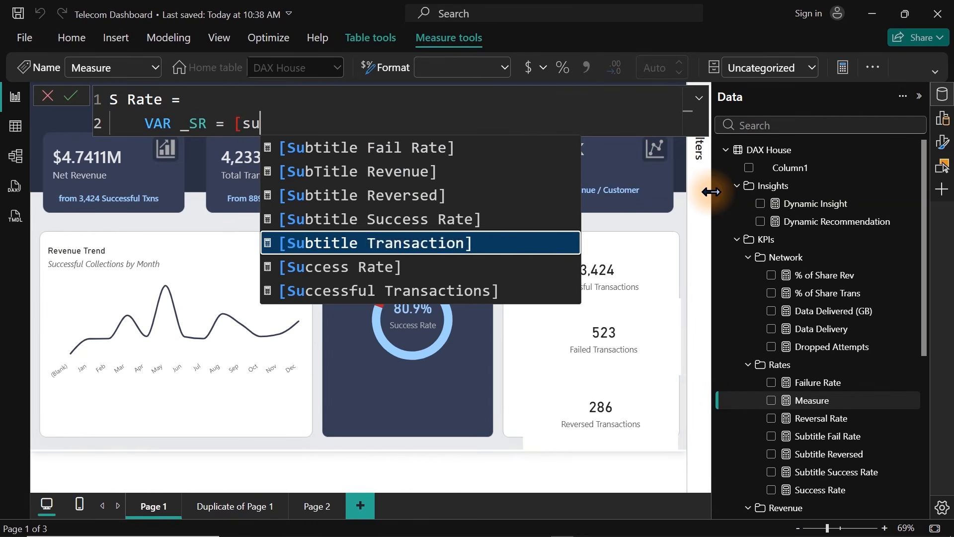
{"action": "key", "text": "Tab"}
{"action": "key", "text": "shift+Return"}
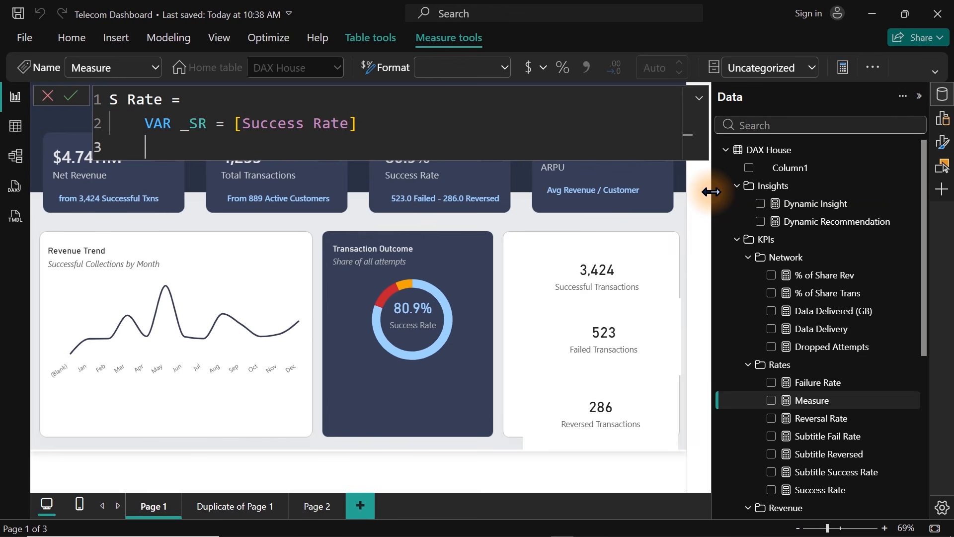
Step: Define a second variable _ST in the S Rate formula that holds the [Successful Transactions] measure
{"action": "type", "text": "VAR"}
{"action": "type", "text": "ST = [tran"}
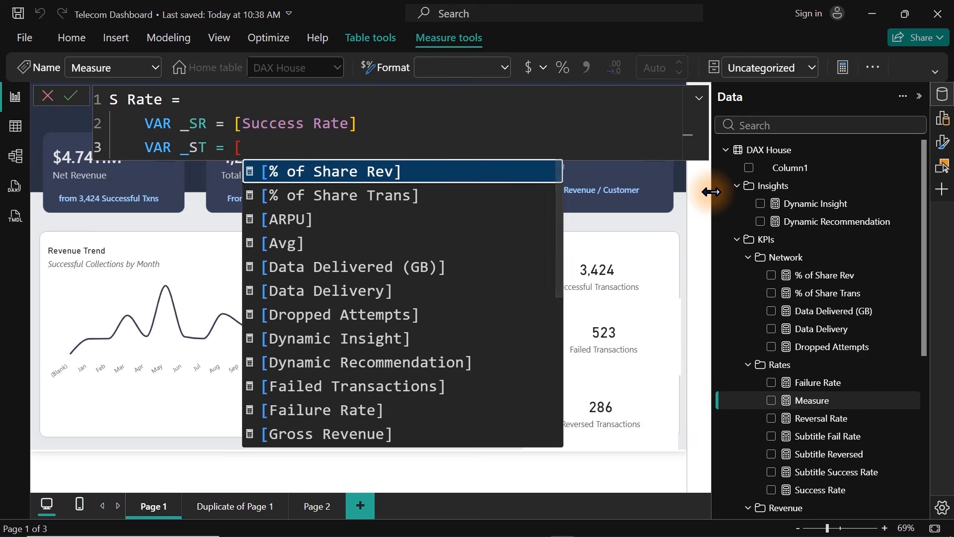
{"action": "key", "text": "Down"}
{"action": "key", "text": "Down"}
{"action": "key", "text": "Down"}
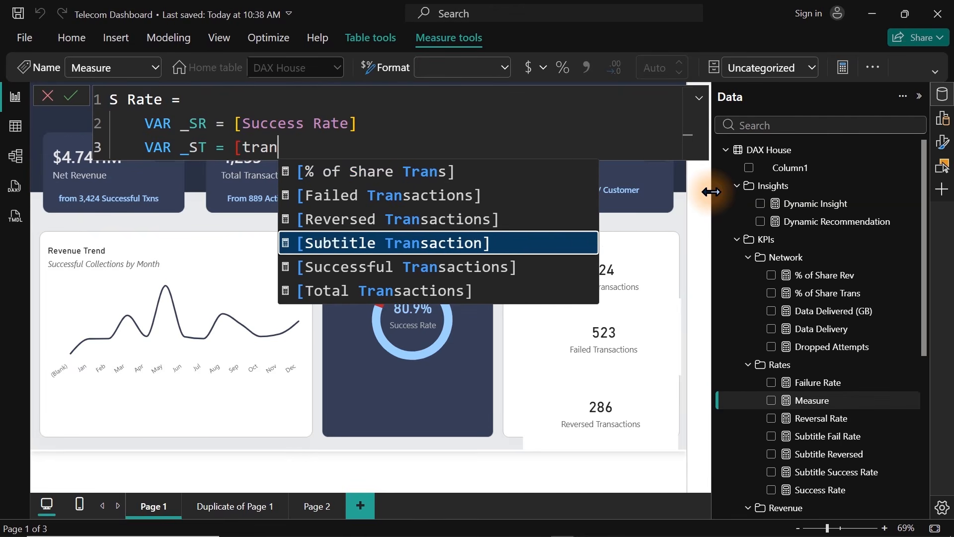
{"action": "key", "text": "Down"}
{"action": "key", "text": "Tab"}
{"action": "key", "text": "shift+Return"}
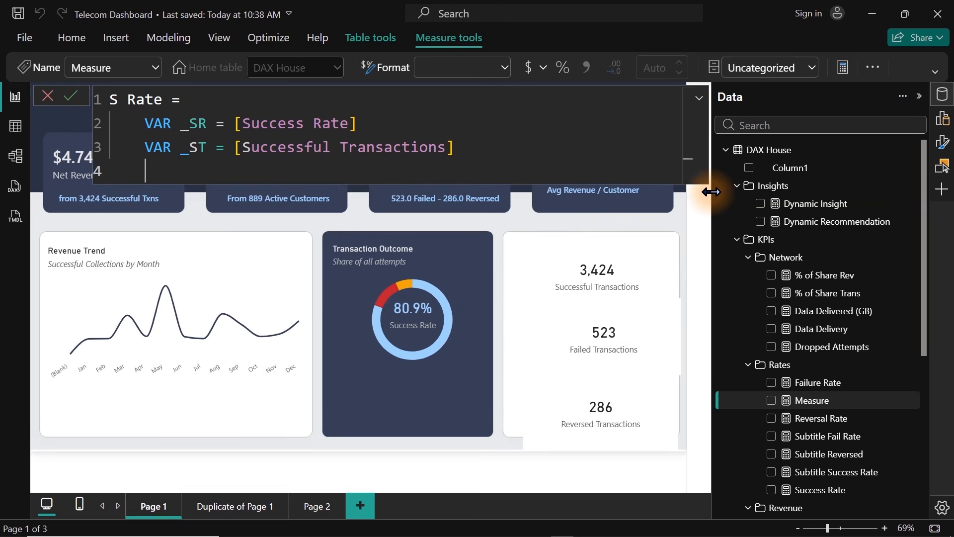
{"action": "key", "text": "shift+Return"}
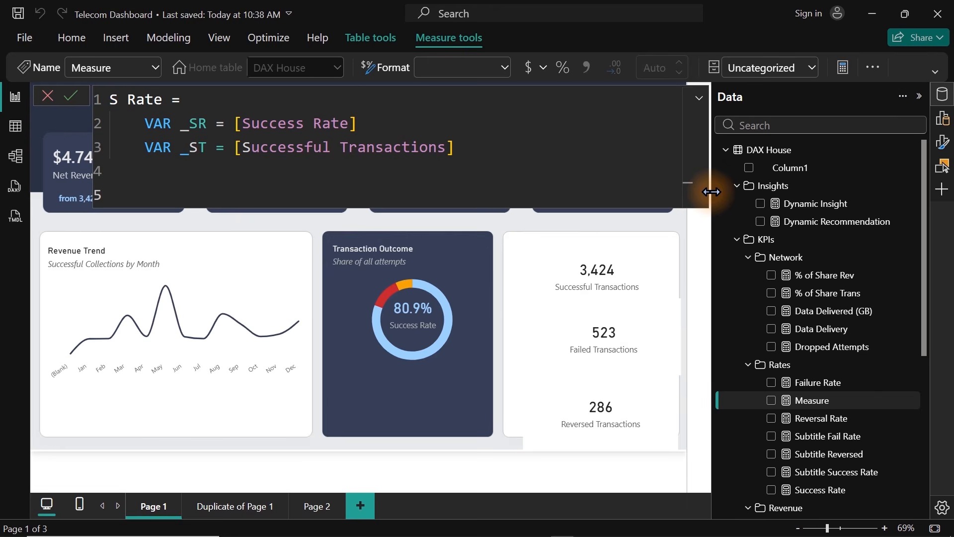
Step: Add a RETURN clause to the S Rate formula that outputs FORMAT(_ST,"#,##")
{"action": "type", "text": "ret"}
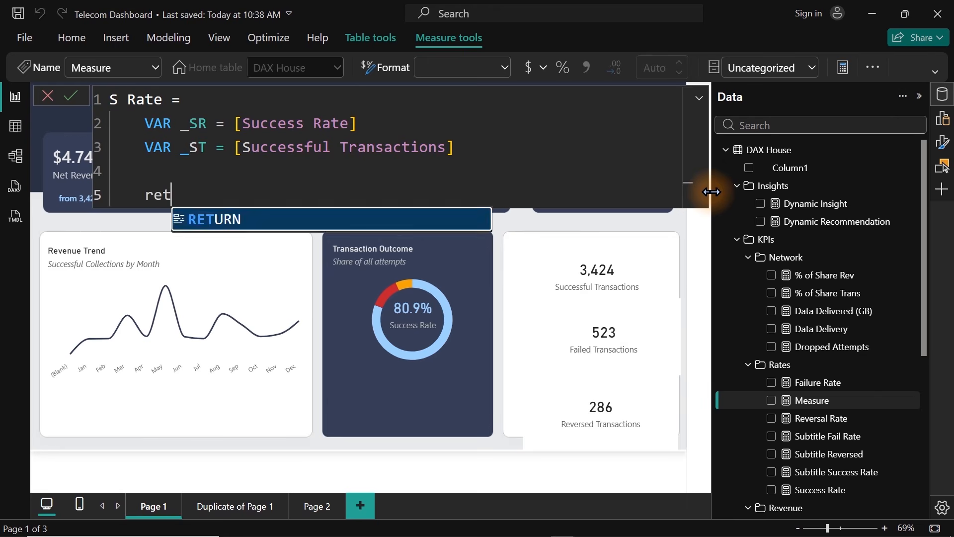
{"action": "key", "text": "Tab"}
{"action": "key", "text": "shift+Return"}
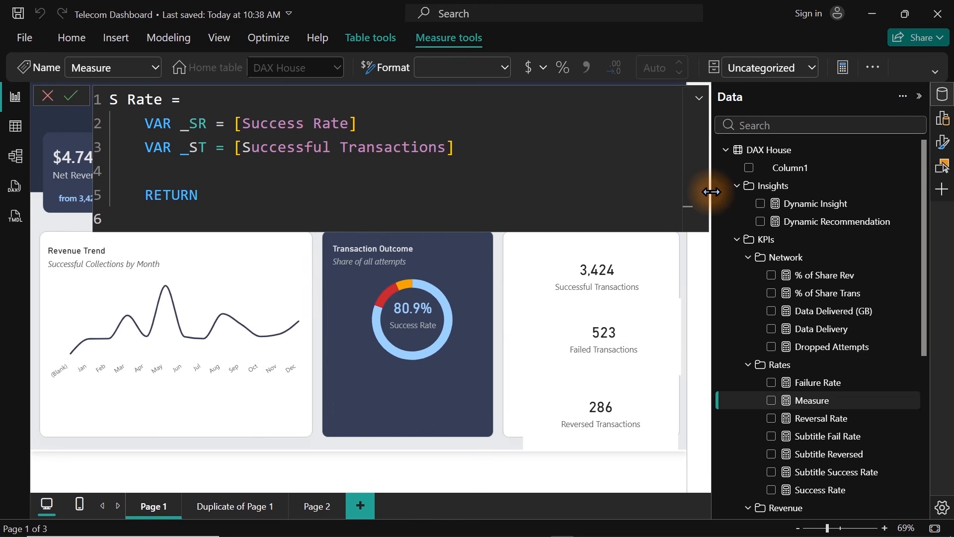
{"action": "key", "text": "Tab"}
{"action": "type", "text": "FOR"}
{"action": "key", "text": "Tab"}
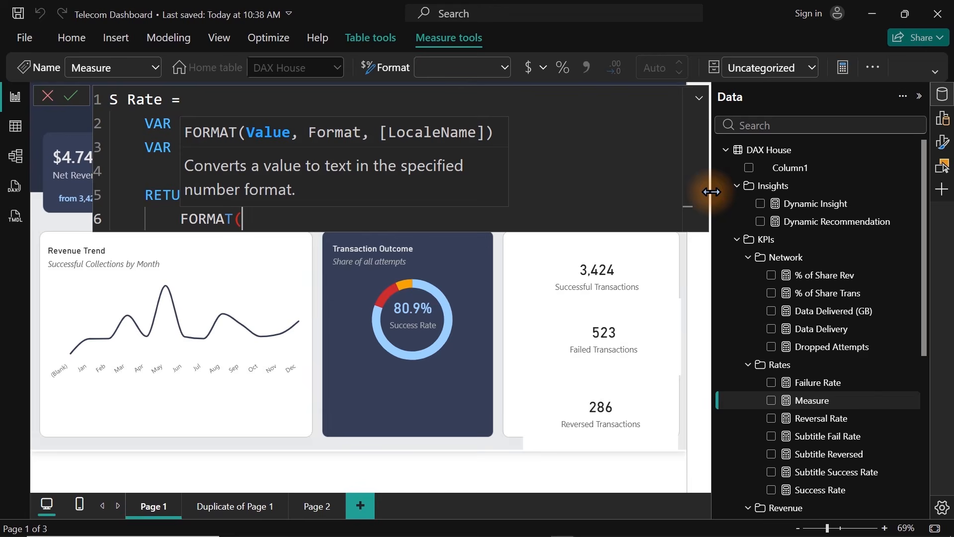
{"action": "type", "text": "_"}
{"action": "key", "text": "Down"}
{"action": "key", "text": "Tab"}
{"action": "type", "text": ",\""}
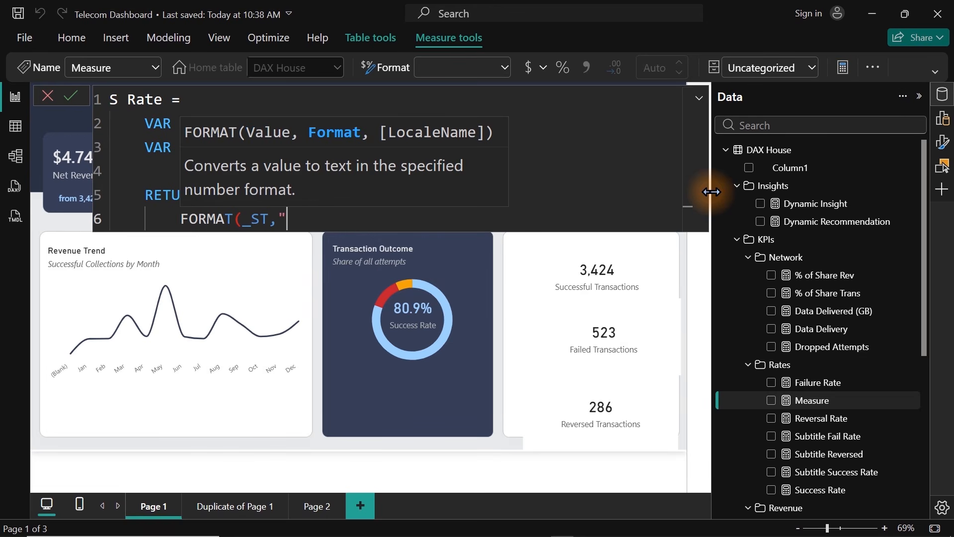
{"action": "type", "text": "#,##\")"}
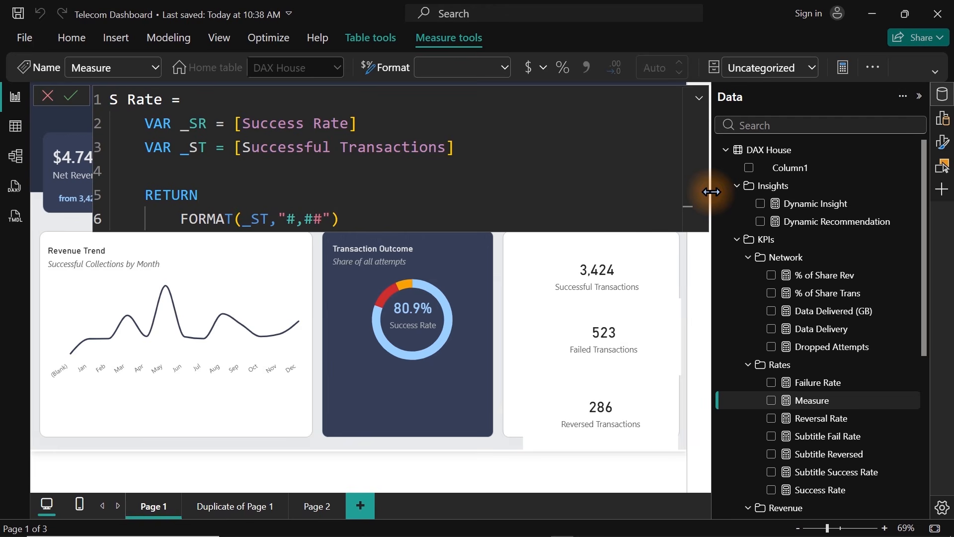
Step: Extend the returned text with the separator " - " followed by FORMAT(_SR,"0.0%")
{"action": "type", "text": " &"}
{"action": "type", "text": " -"}
{"action": "key", "text": "BackSpace"}
{"action": "key", "text": "BackSpace"}
{"action": "key", "text": "BackSpace"}
{"action": "type", "text": "\" - \"&FOR"}
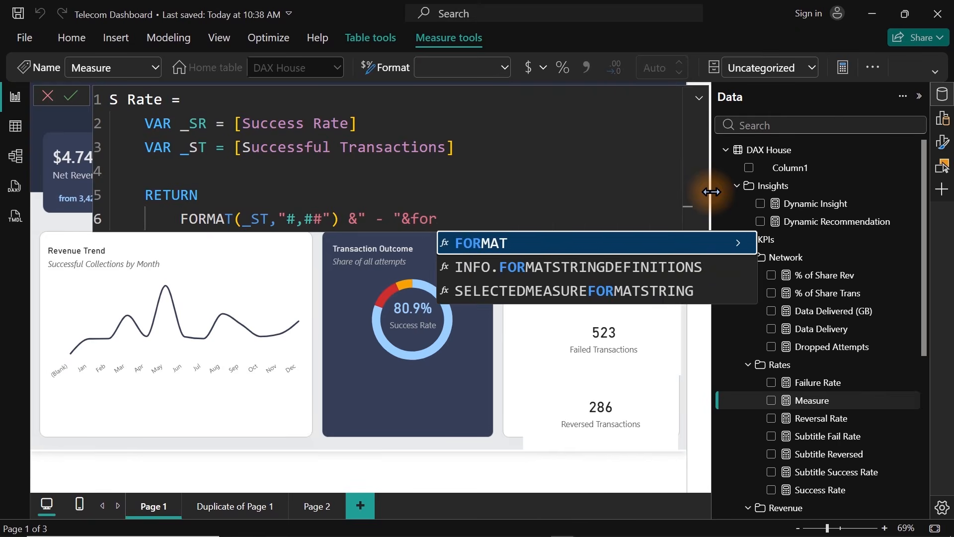
{"action": "key", "text": "Tab"}
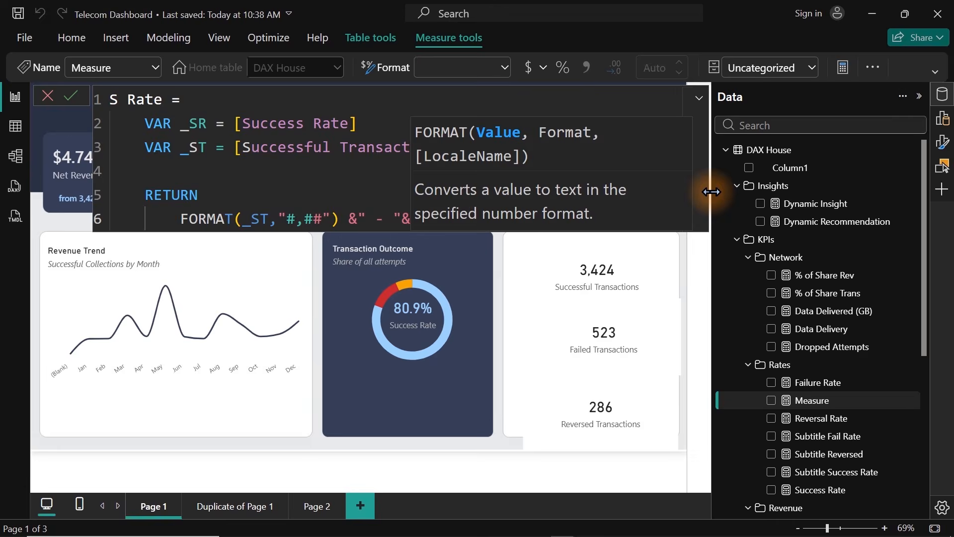
{"action": "type", "text": "_"}
{"action": "key", "text": "Tab"}
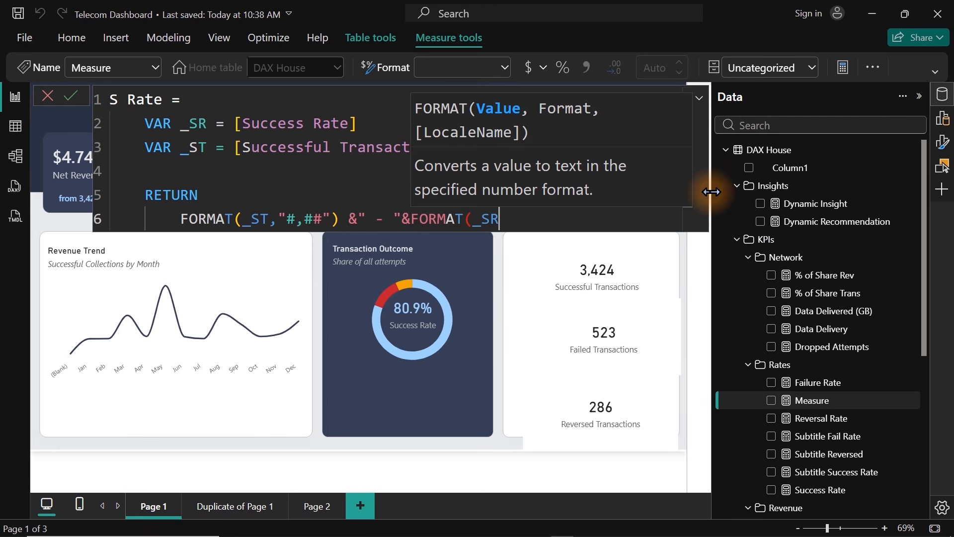
{"action": "type", "text": ","}
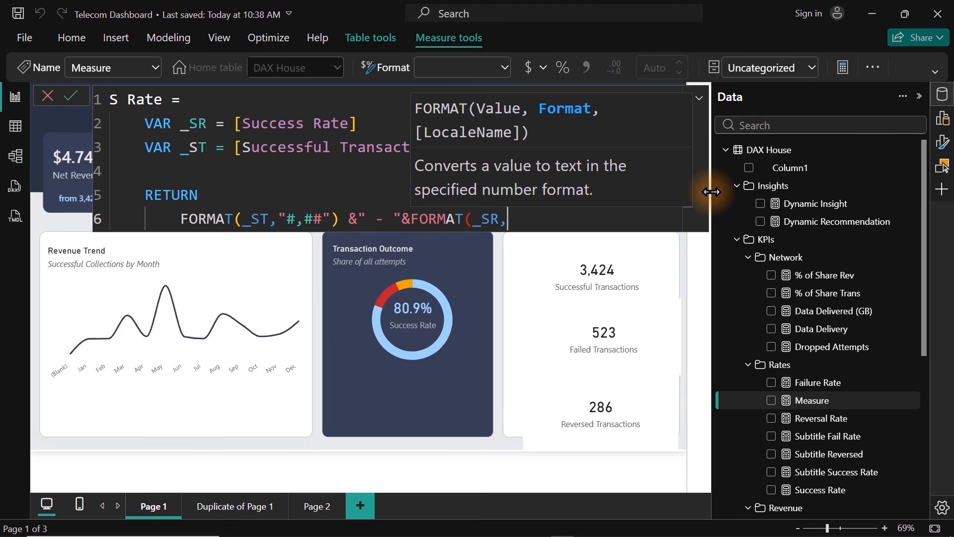
{"action": "type", "text": "\"0.0%\")"}
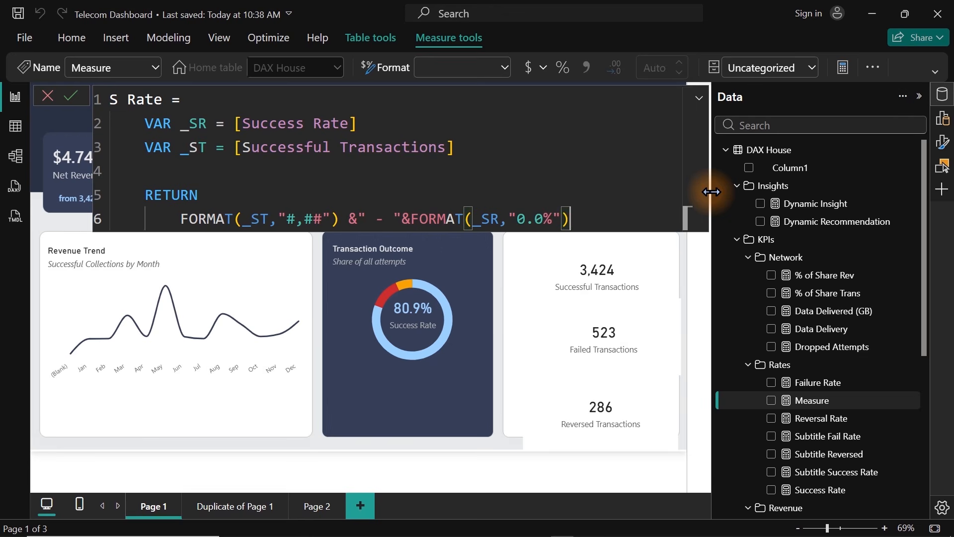
Step: Save the S Rate measure and show it in the first transaction card in place of Successful Transactions
{"action": "key", "text": "Return"}
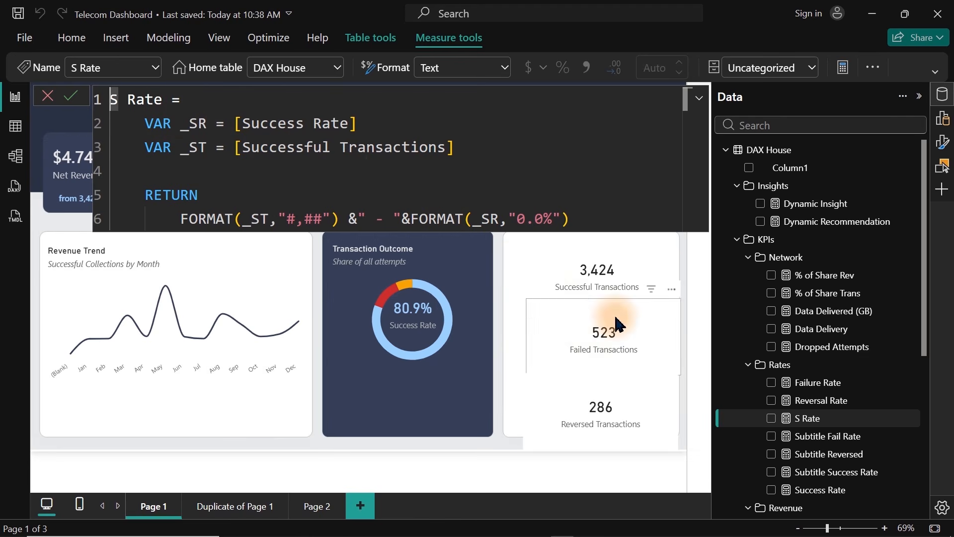
{"action": "left_click", "coordinate": [612, 270]}
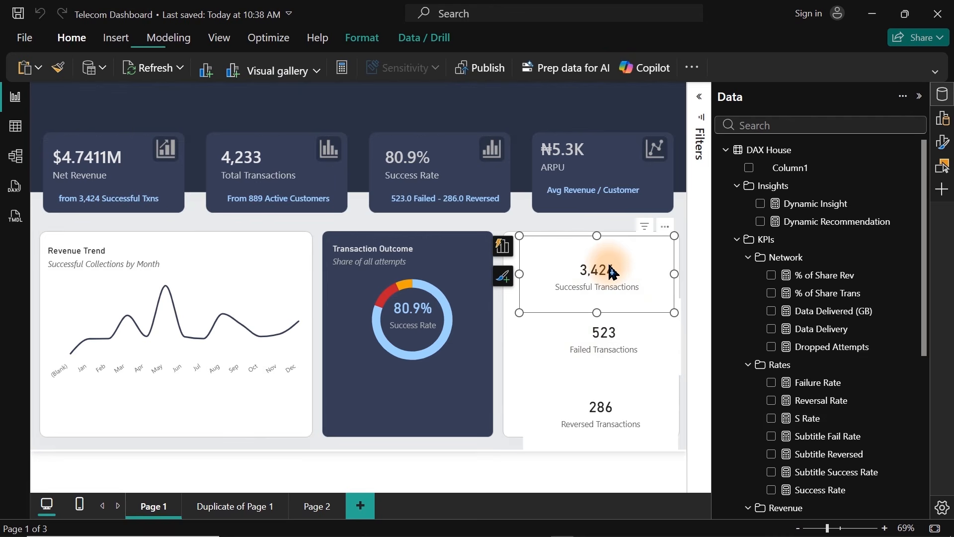
{"action": "left_click", "coordinate": [511, 257]}
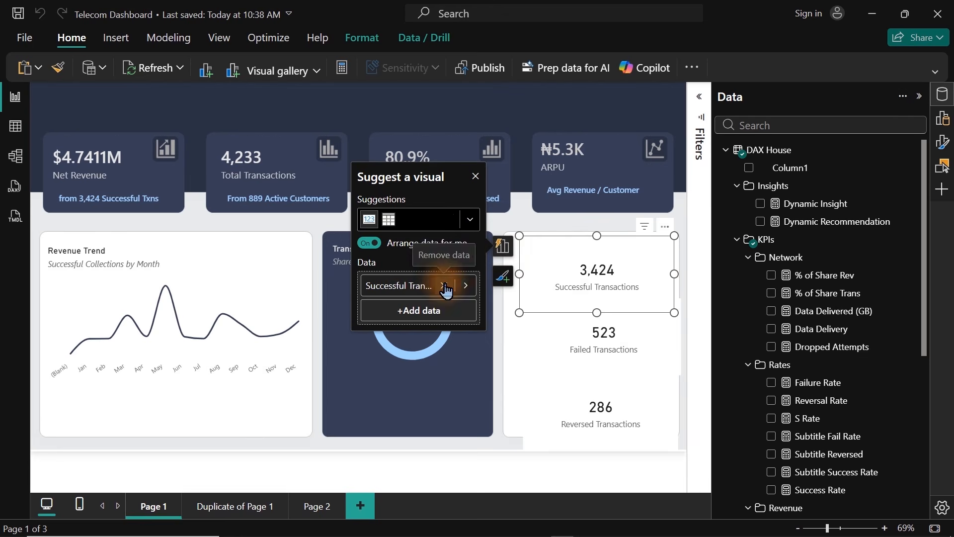
{"action": "left_click", "coordinate": [442, 286]}
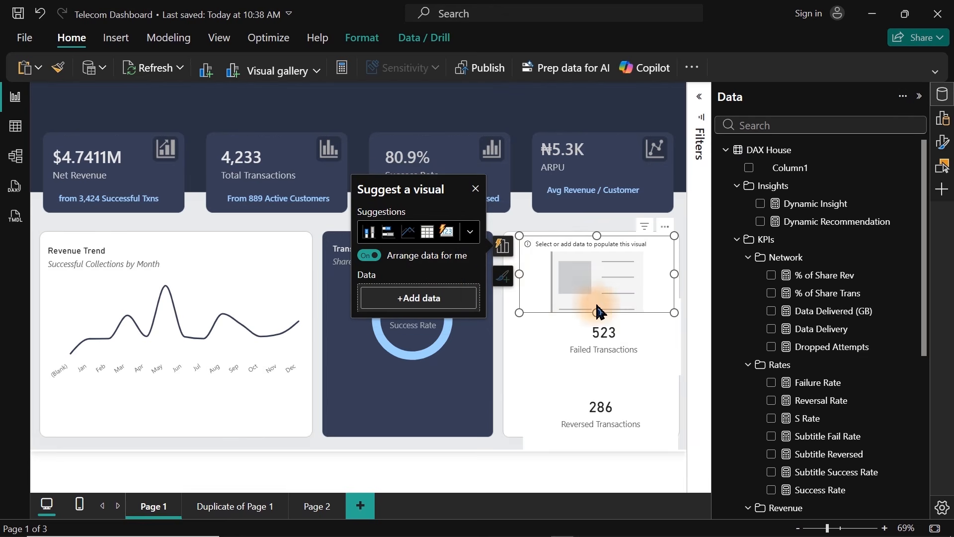
{"action": "left_click", "coordinate": [772, 419]}
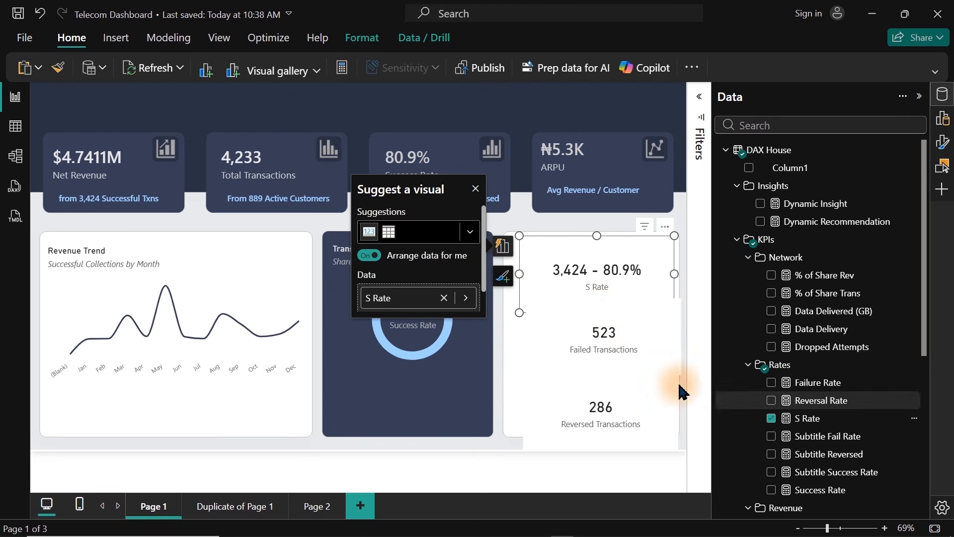
Step: Copy the whole S Rate formula and paste it into a new measure in the Rates folder
{"action": "left_click", "coordinate": [806, 418]}
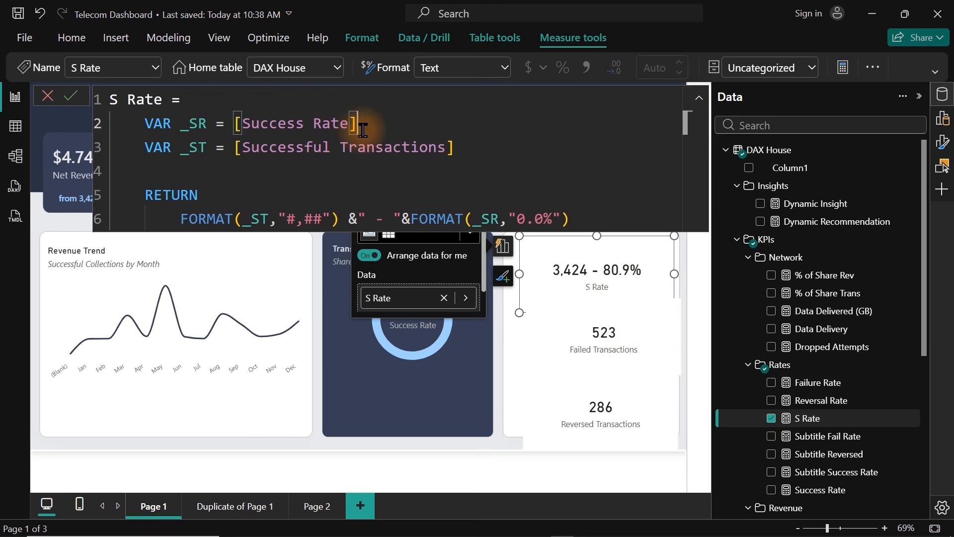
{"action": "key", "text": "ctrl+a"}
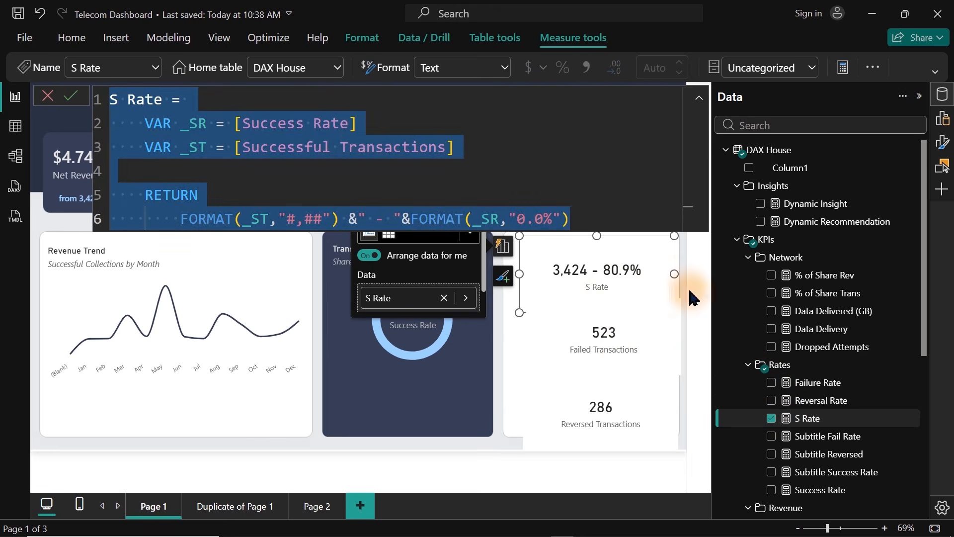
{"action": "right_click", "coordinate": [820, 420]}
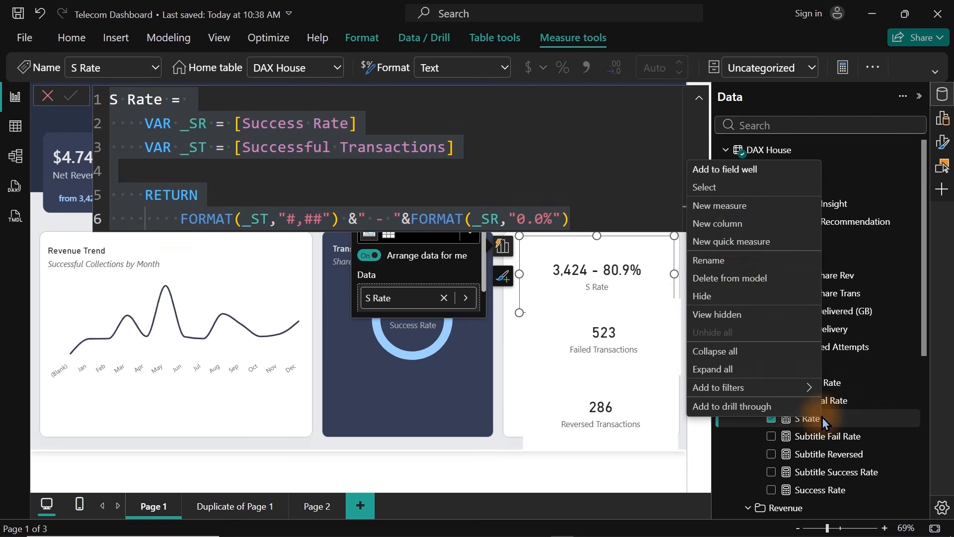
{"action": "left_click", "coordinate": [724, 209]}
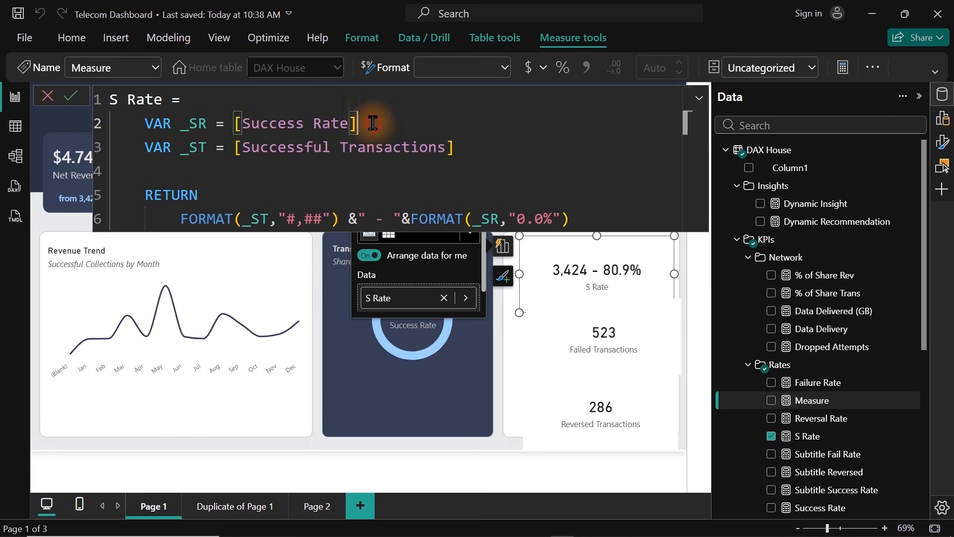
Step: In the copied formula, make _SR reference [Failure Rate] and _ST reference [Failed Transactions]
{"action": "left_click_drag", "start_coordinate": [365, 124], "coordinate": [243, 123]}
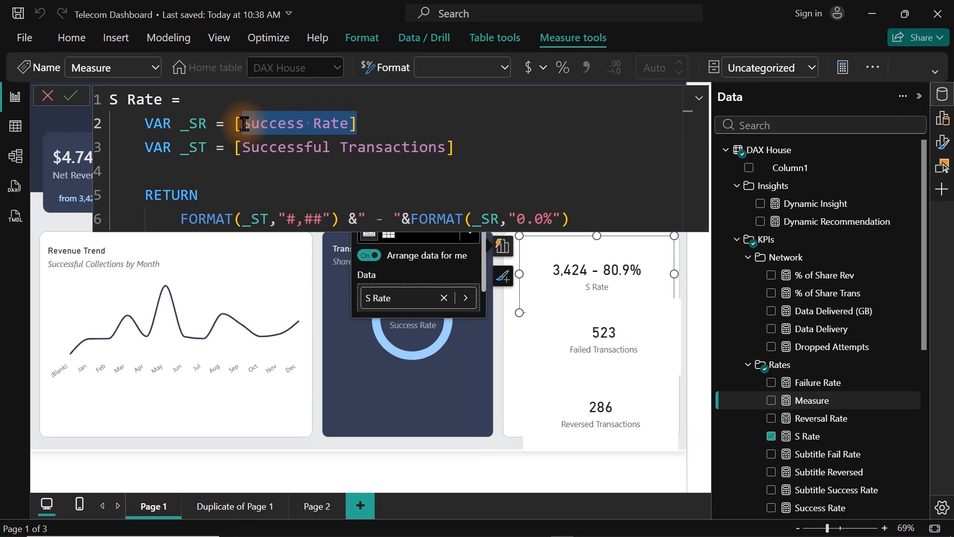
{"action": "type", "text": "Fa"}
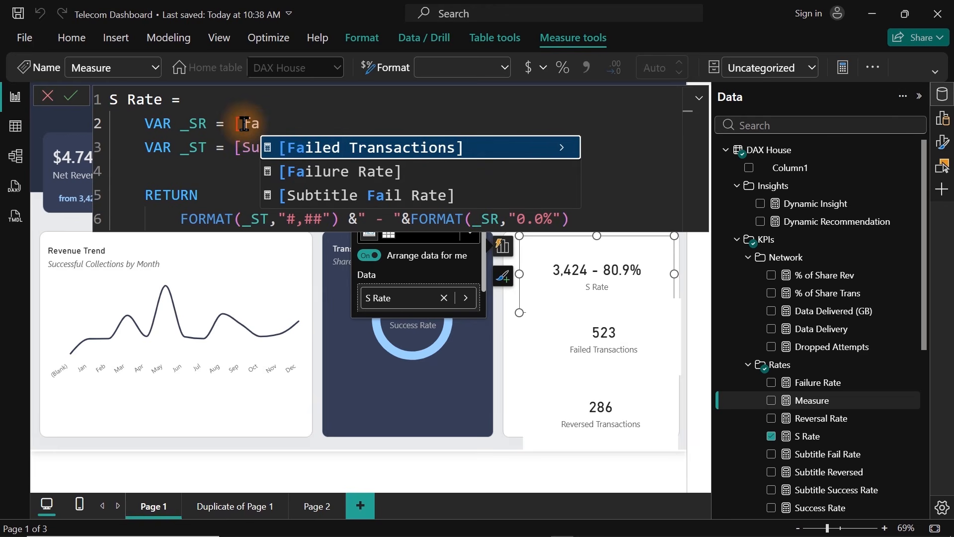
{"action": "key", "text": "Down"}
{"action": "key", "text": "Tab"}
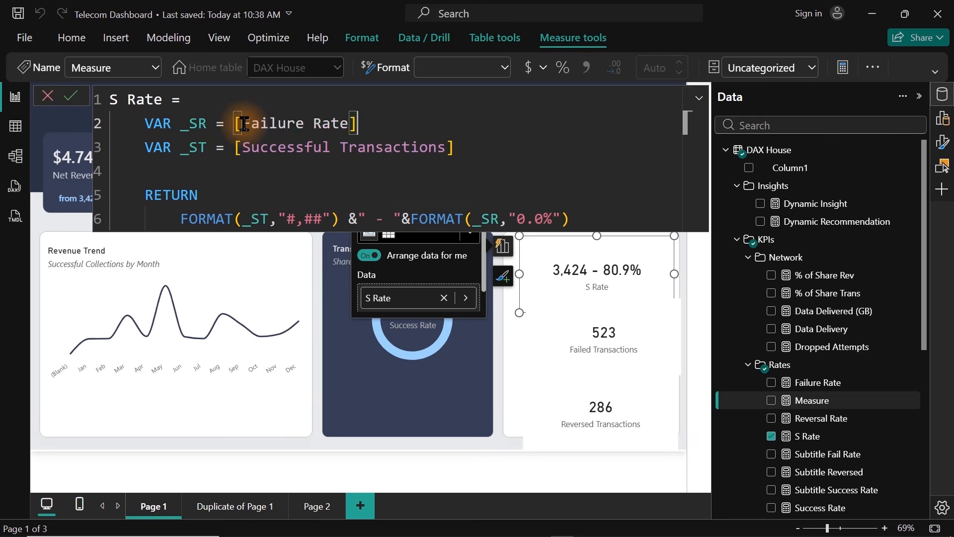
{"action": "left_click_drag", "start_coordinate": [468, 154], "coordinate": [242, 144]}
{"action": "type", "text": "Fail"}
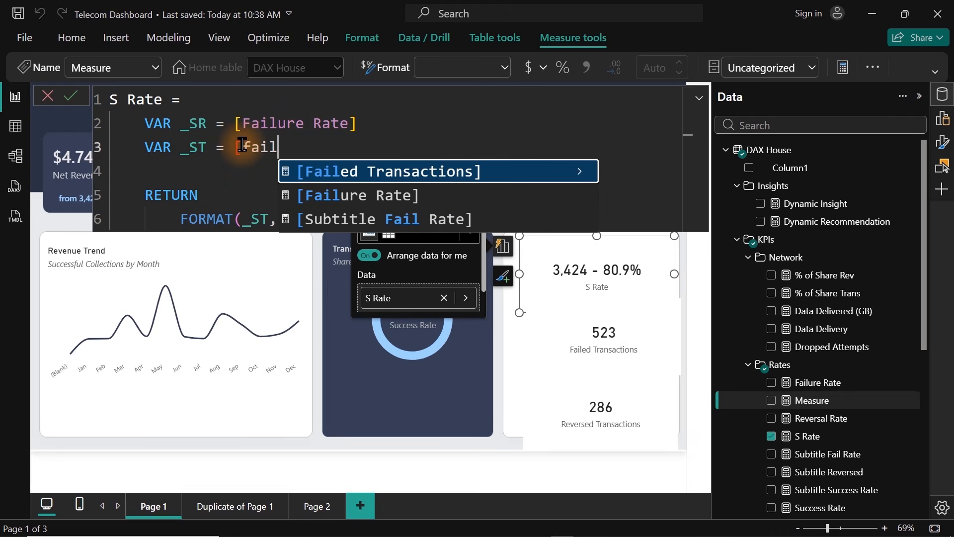
{"action": "key", "text": "Tab"}
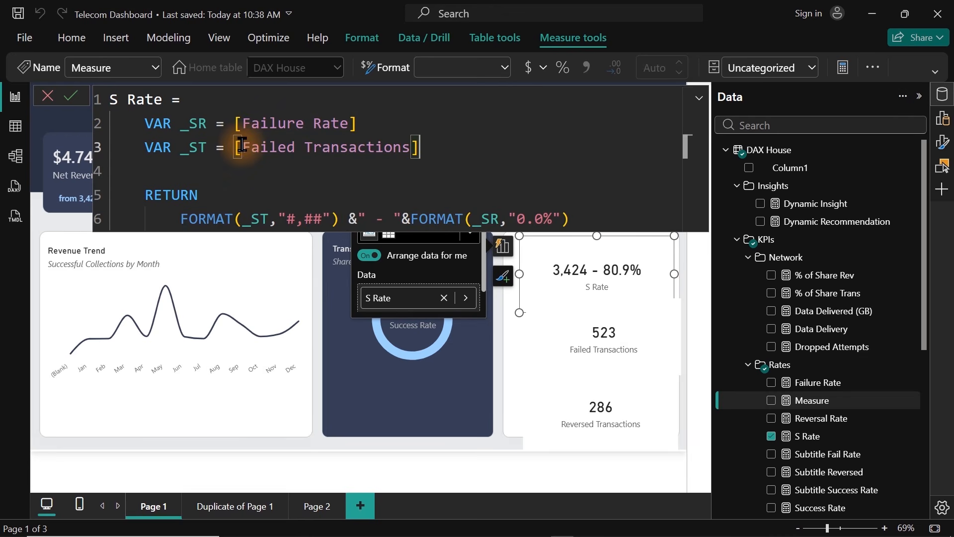
Step: Rename the variables to FR and FT everywhere in the copied formula by replacing their shared _S prefix with F
{"action": "left_click", "coordinate": [190, 126]}
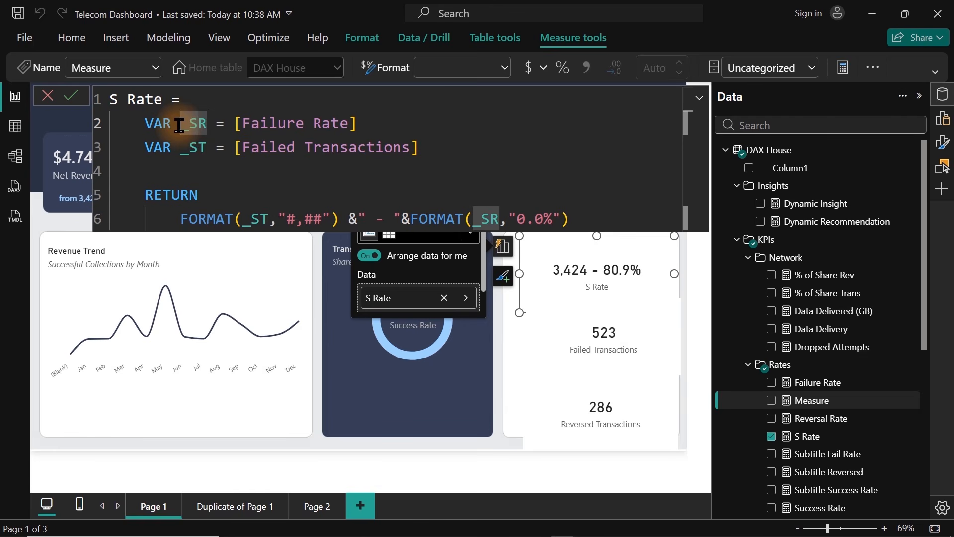
{"action": "key", "text": "shift+Right"}
{"action": "key", "text": "shift+Right"}
{"action": "key", "text": "ctrl+shift+l"}
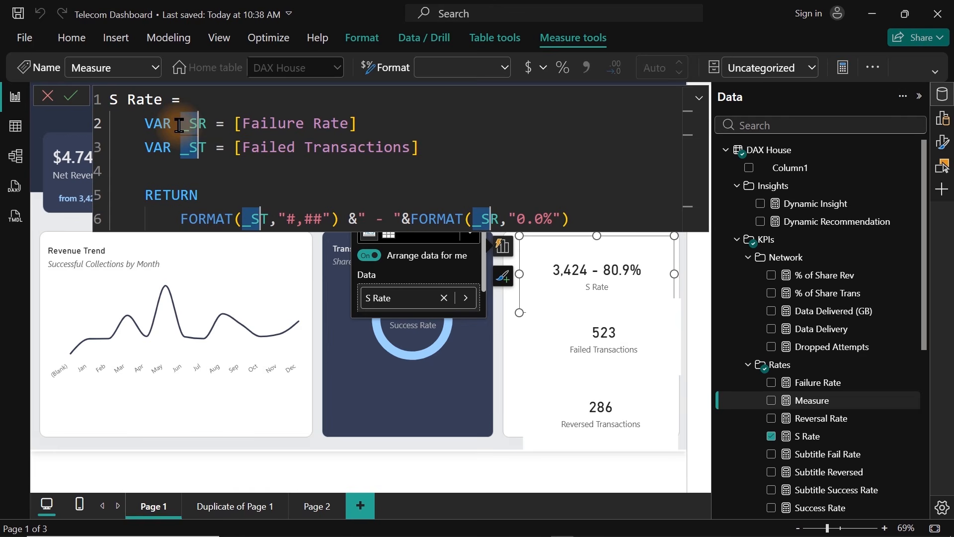
{"action": "type", "text": "F"}
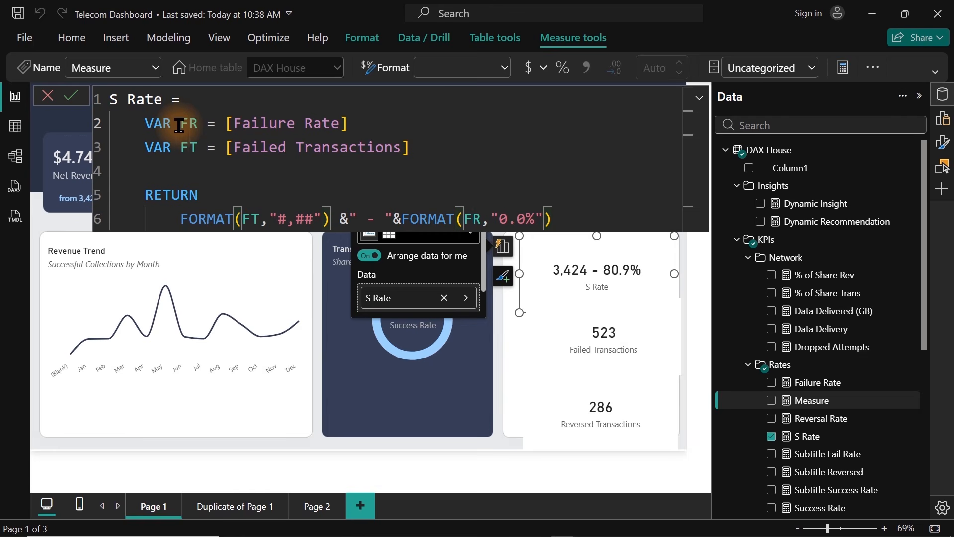
Step: Name the new measure F Rate and save it
{"action": "left_click", "coordinate": [110, 100]}
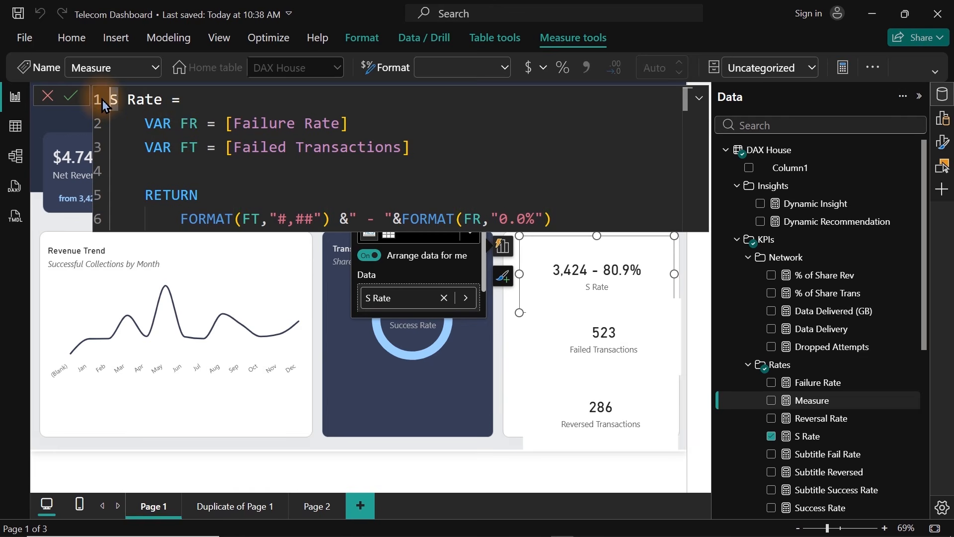
{"action": "type", "text": "F"}
{"action": "key", "text": "Return"}
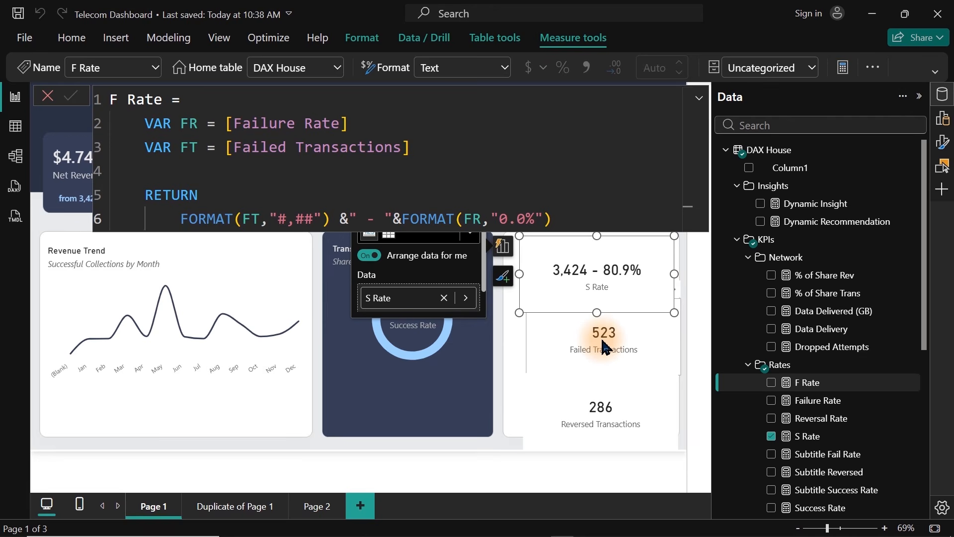
Step: Replace Failed Transactions with the F Rate measure in the second transaction card
{"action": "left_click", "coordinate": [603, 345]}
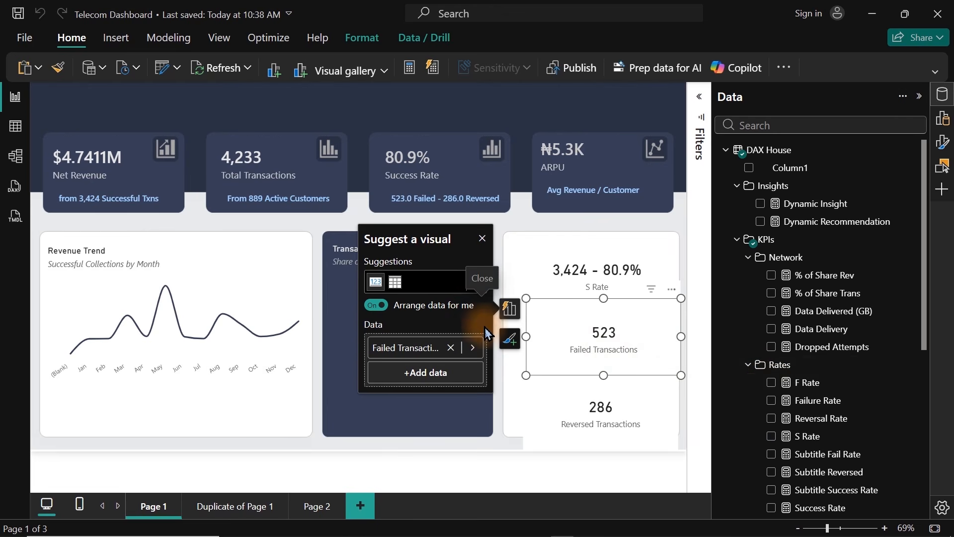
{"action": "left_click", "coordinate": [451, 347]}
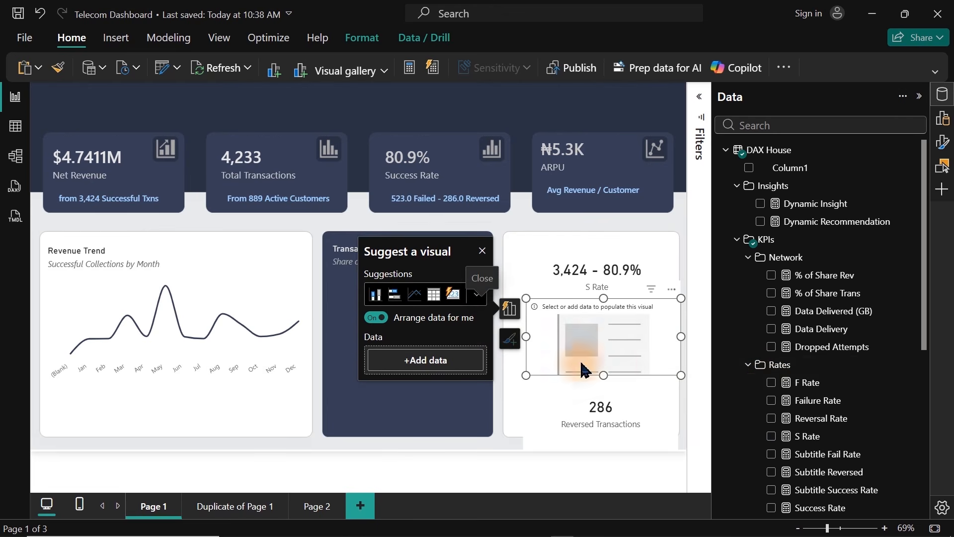
{"action": "left_click", "coordinate": [772, 383]}
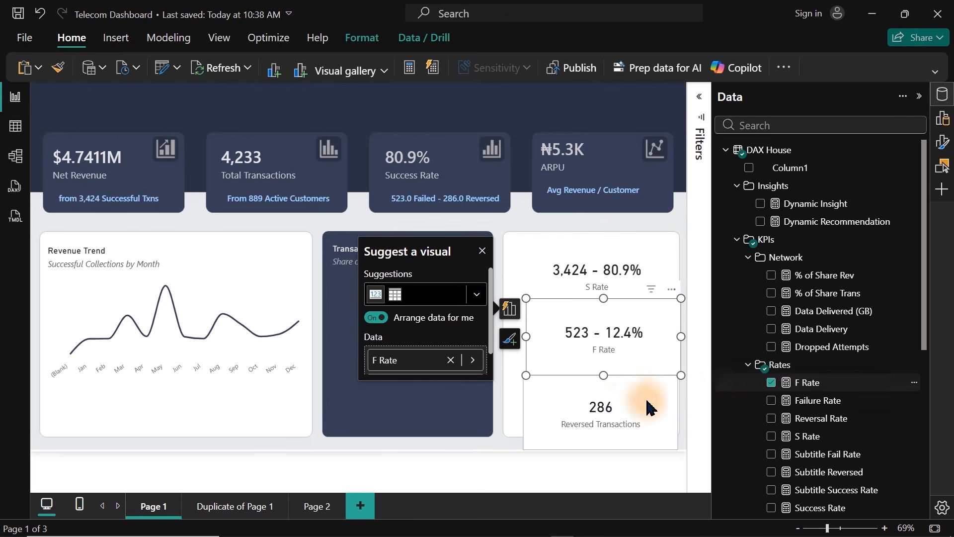
Step: Select the Reversed Transactions card, then create another measure in the Rates folder holding the copied S Rate formula
{"action": "left_click", "coordinate": [612, 423]}
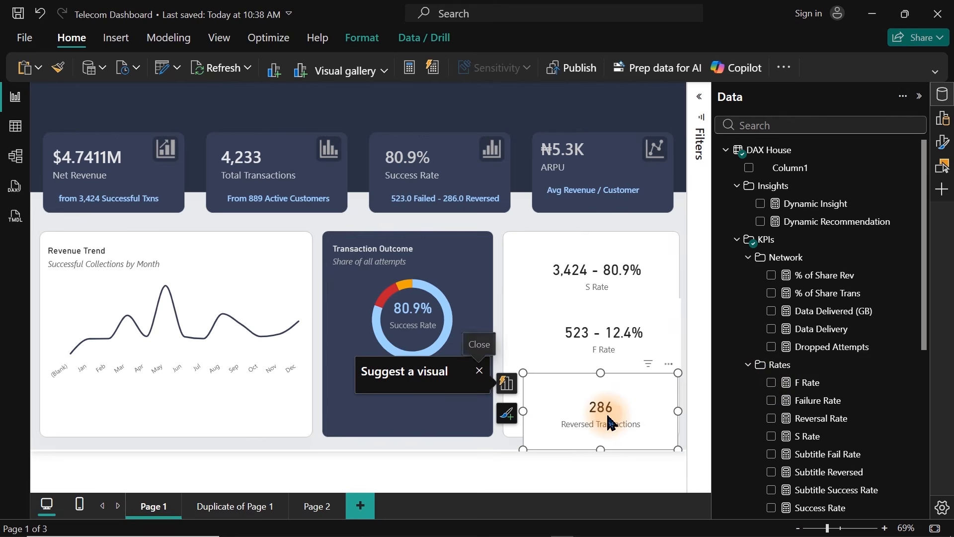
{"action": "right_click", "coordinate": [801, 383]}
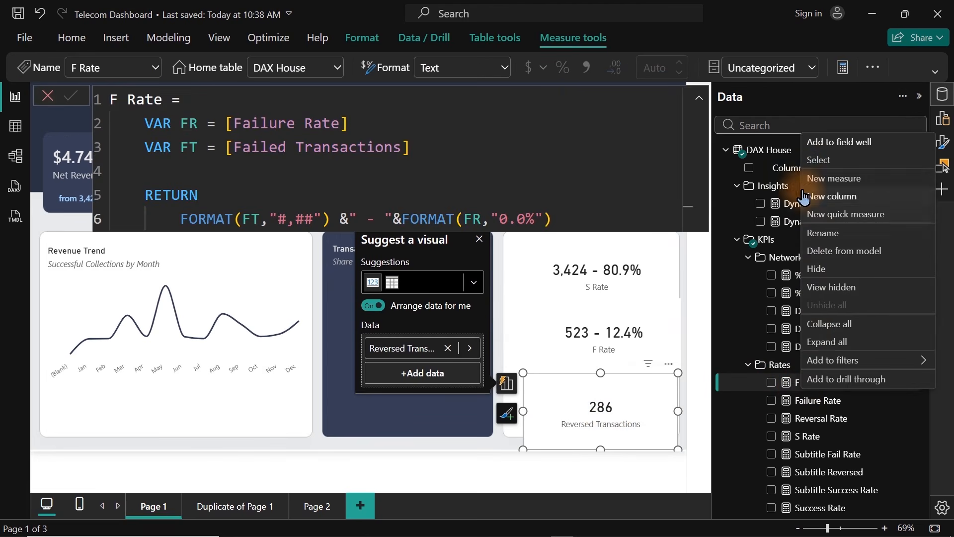
{"action": "left_click", "coordinate": [823, 180]}
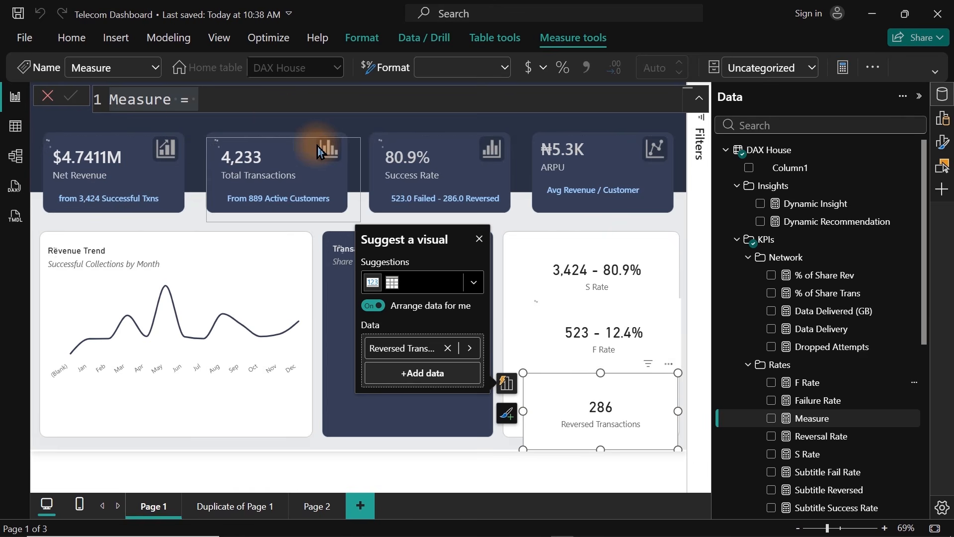
{"action": "type", "text": "S Rate =     VAR _SR = [Success Rate]     VAR _ST = [Successful Transactions]      RETURN         FORMAT(_ST,\"#,##\") &\" - \"&FORMAT(_SR,\"0.0%\")"}
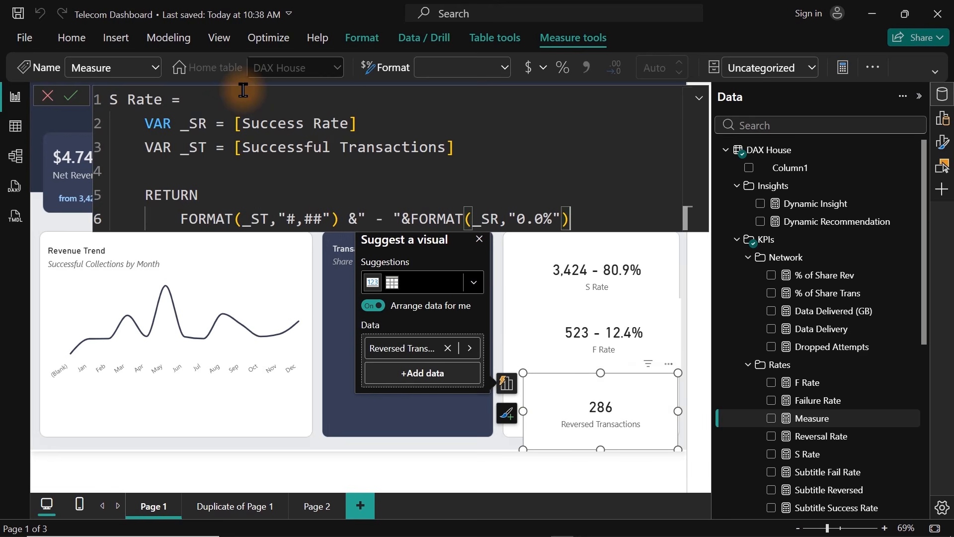
Step: Rename the variables to RR and RT throughout the pasted formula and name the measure R Rate
{"action": "left_click", "coordinate": [184, 122]}
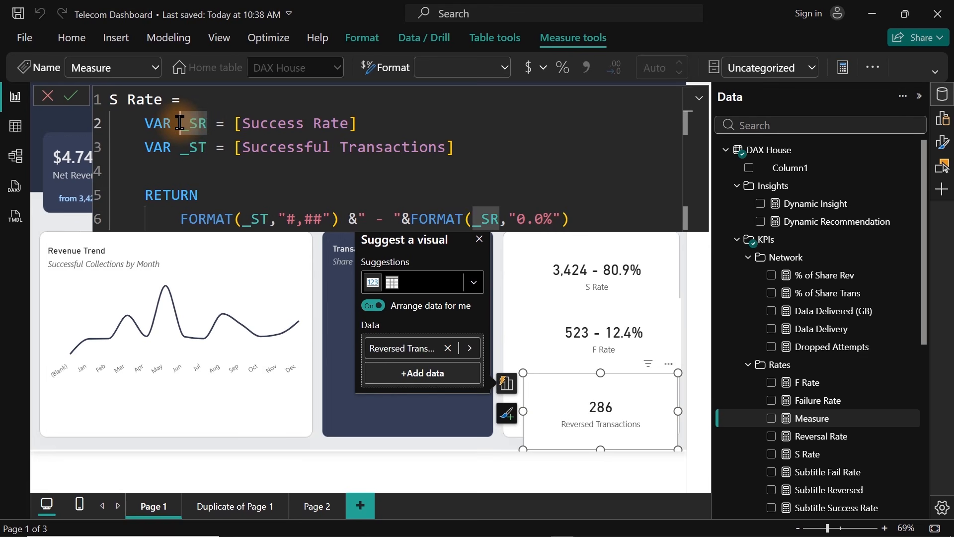
{"action": "key", "text": "shift+Right"}
{"action": "key", "text": "shift+Right"}
{"action": "key", "text": "ctrl+shift+l"}
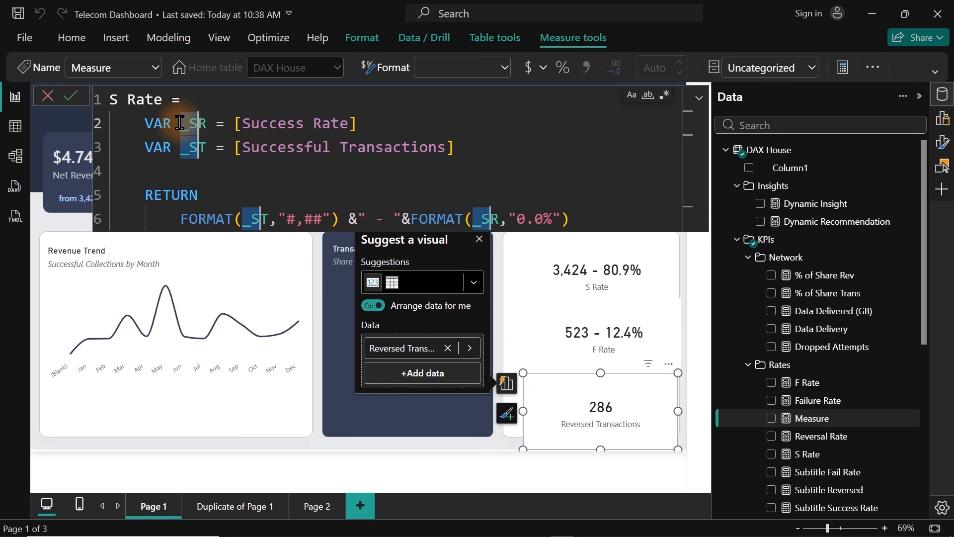
{"action": "type", "text": "R"}
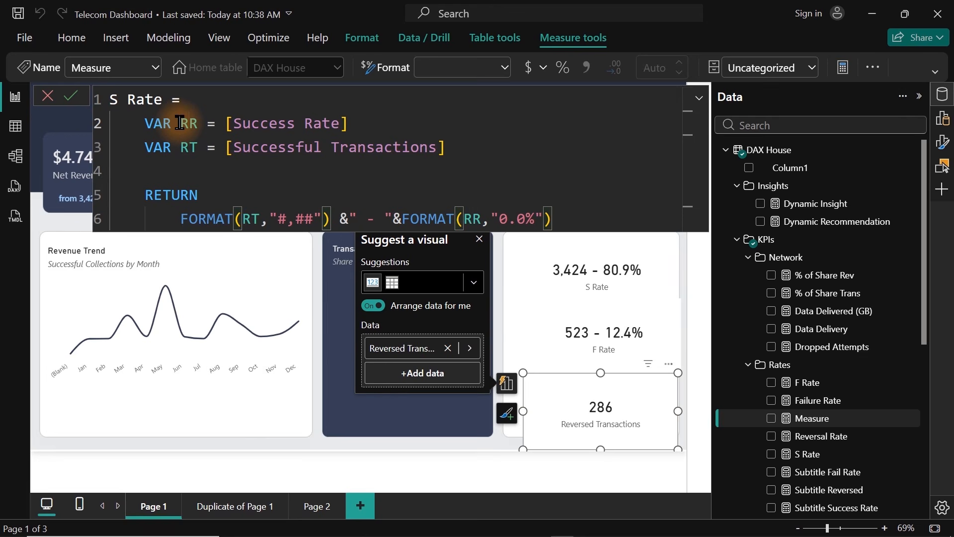
{"action": "left_click_drag", "start_coordinate": [118, 107], "coordinate": [102, 110]}
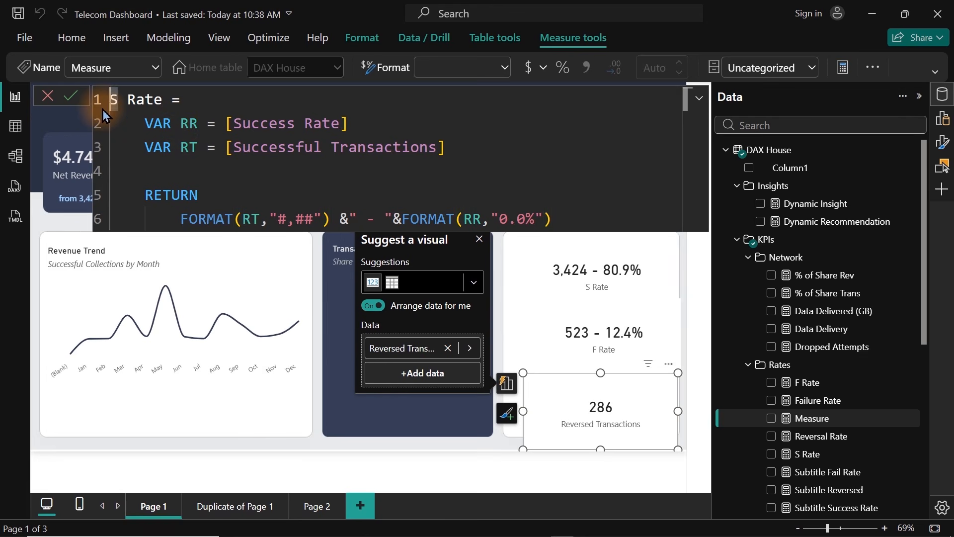
{"action": "type", "text": "R"}
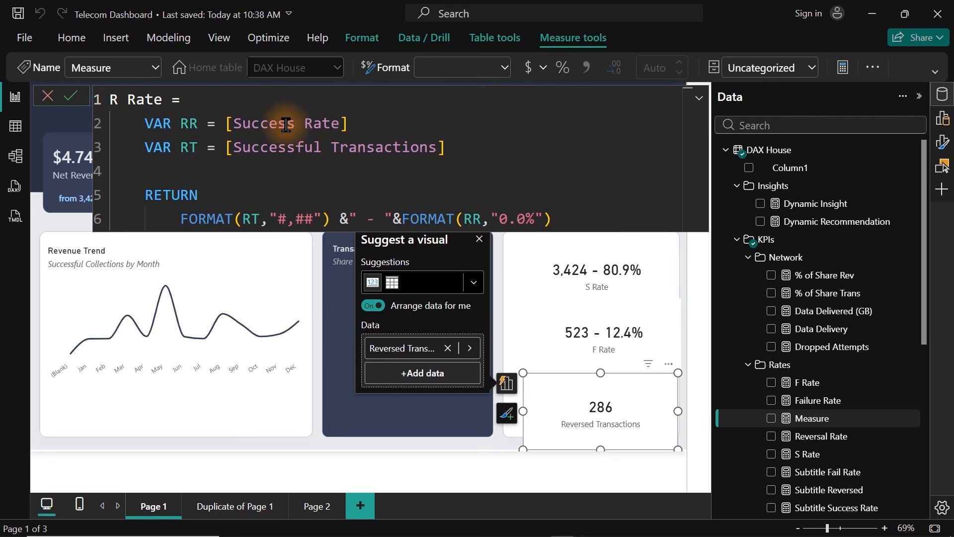
Step: Set the RR variable in the R Rate formula to the Reversal Rate measure
{"action": "left_click_drag", "start_coordinate": [295, 123], "coordinate": [236, 123]}
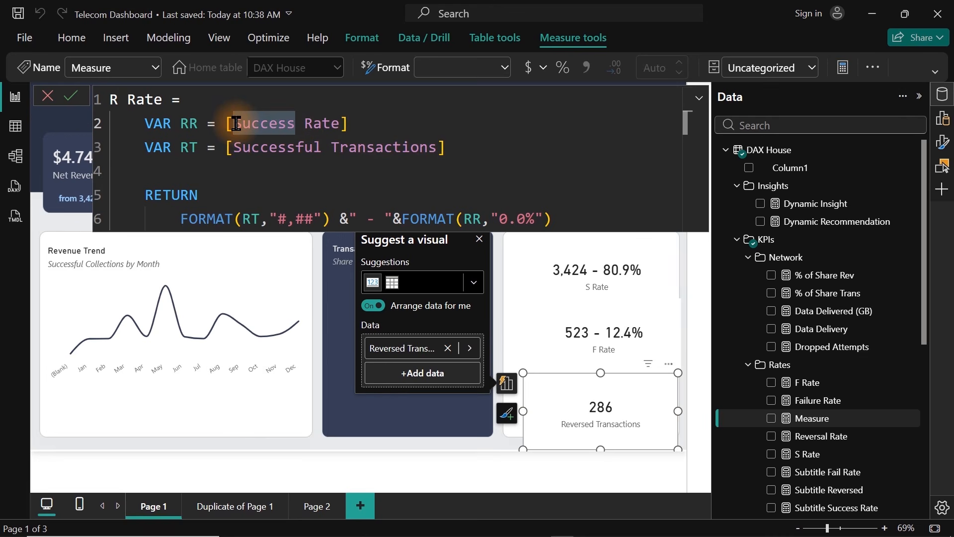
{"action": "type", "text": "r"}
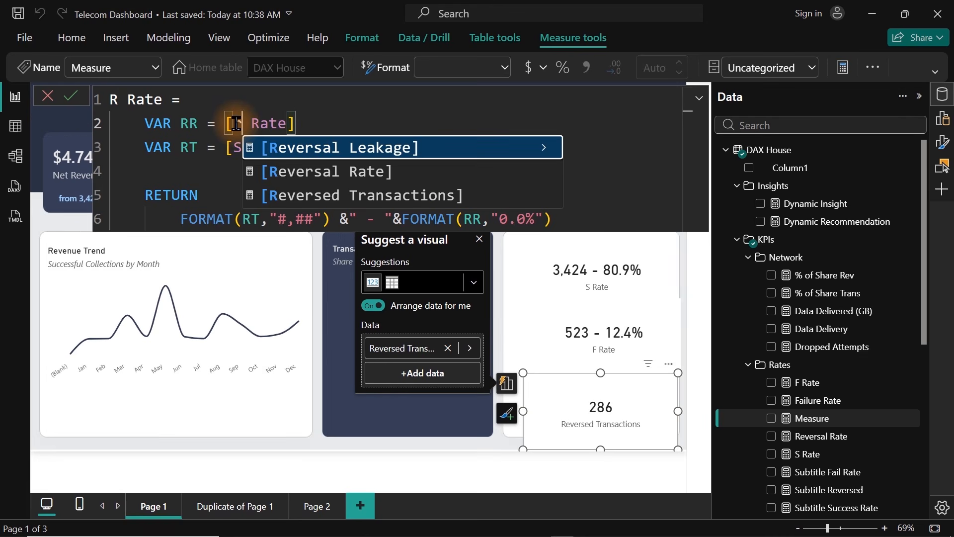
{"action": "key", "text": "Down"}
{"action": "key", "text": "Down"}
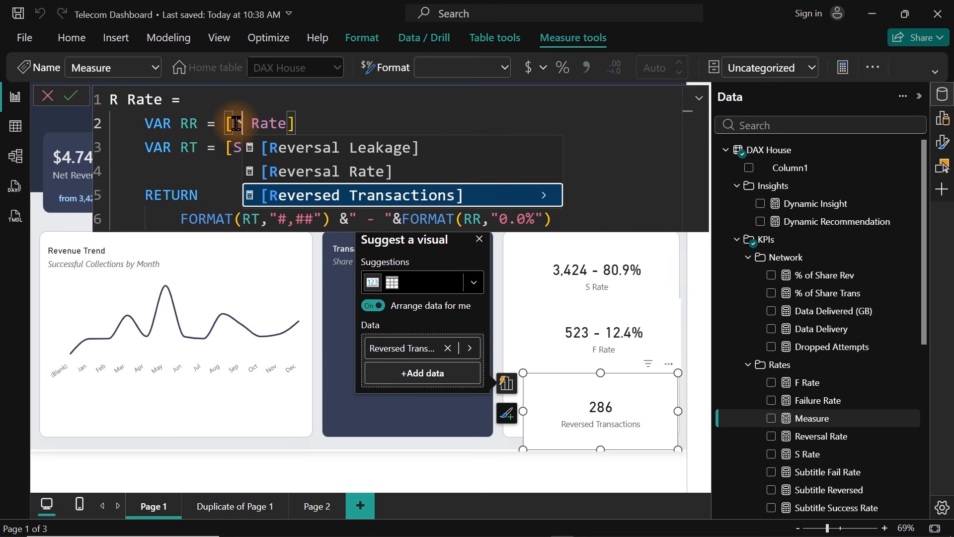
{"action": "key", "text": "Up"}
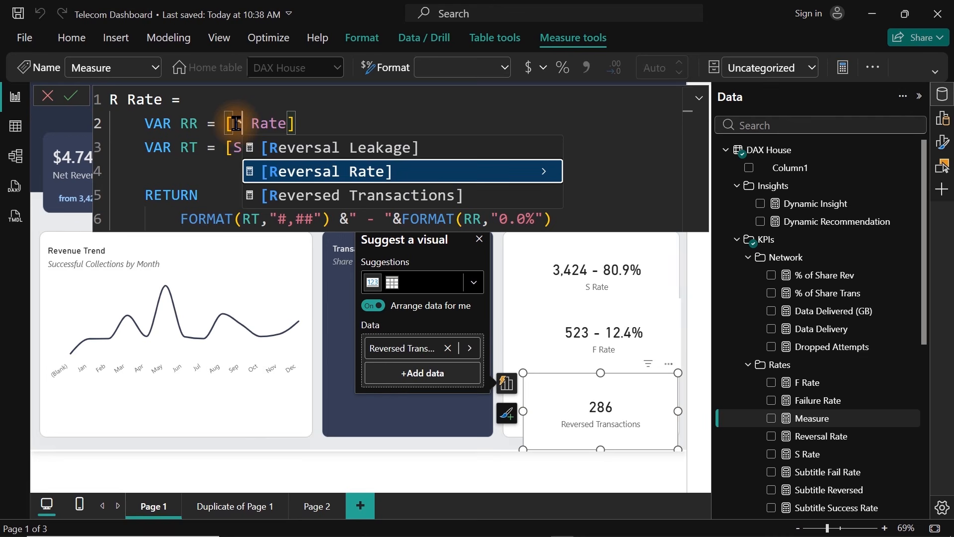
{"action": "key", "text": "Tab"}
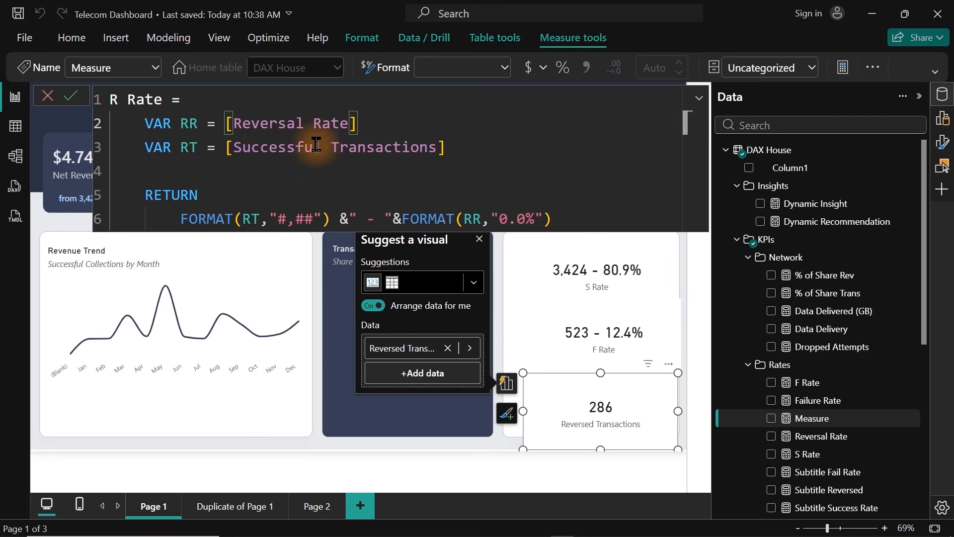
Step: Set the RT variable to the Reversed Transactions measure and save the R Rate formula
{"action": "left_click_drag", "start_coordinate": [322, 146], "coordinate": [234, 146]}
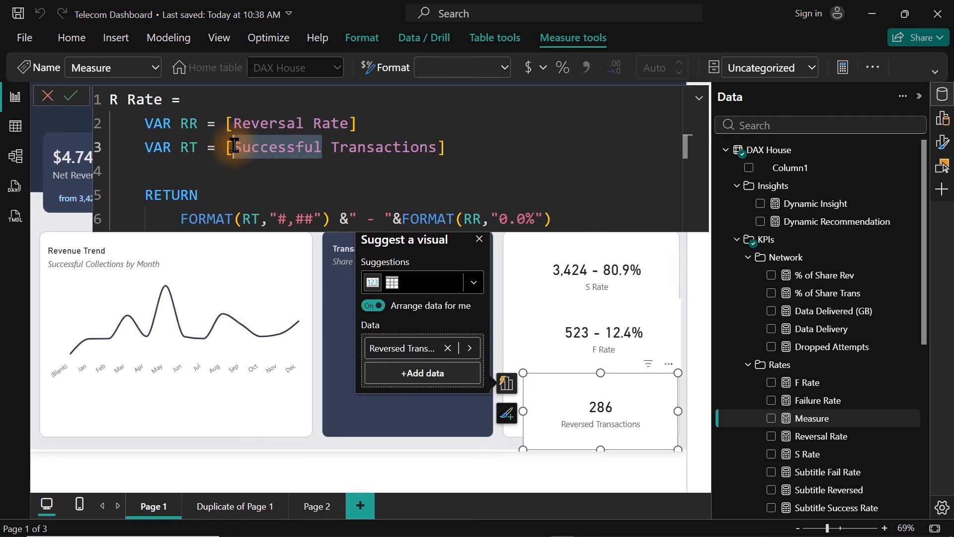
{"action": "key", "text": "BackSpace"}
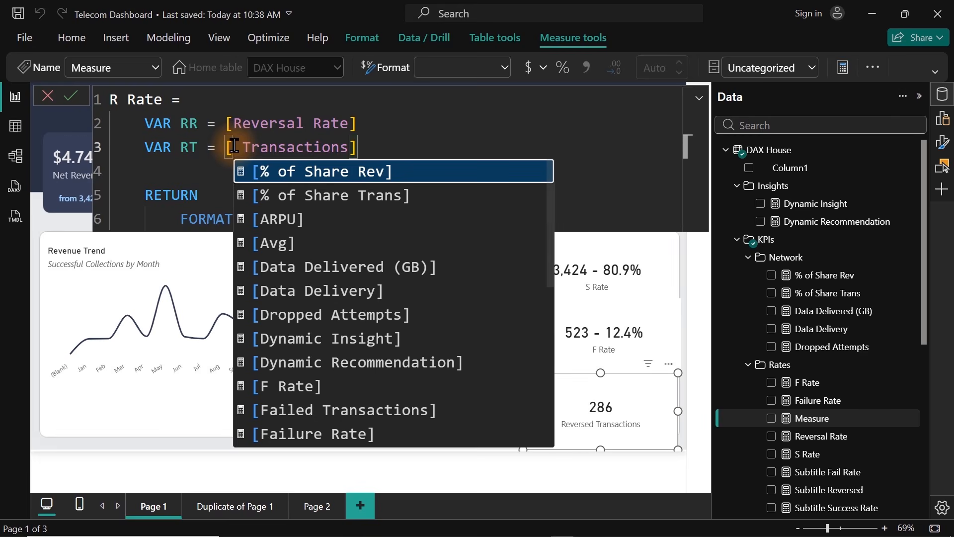
{"action": "type", "text": "re"}
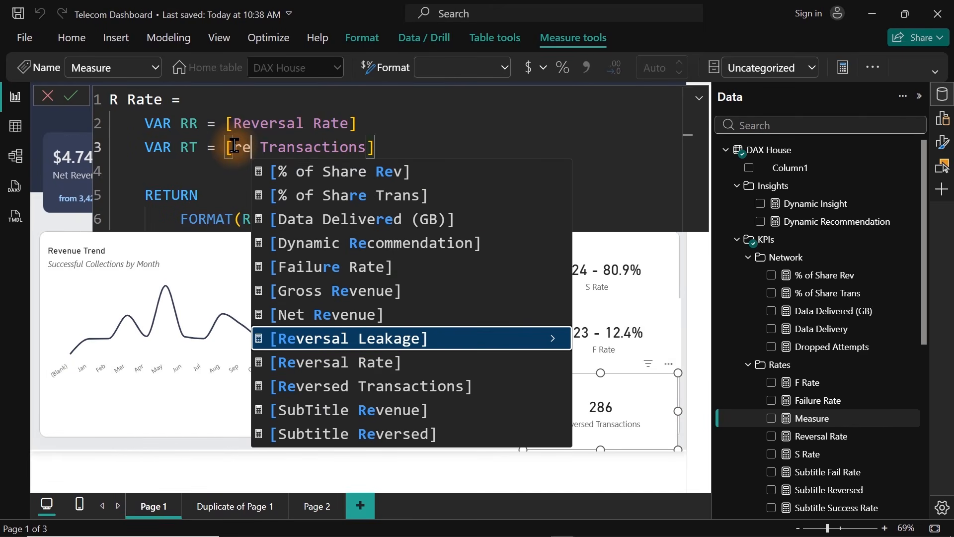
{"action": "key", "text": "Down"}
{"action": "key", "text": "Down"}
{"action": "key", "text": "Down"}
{"action": "key", "text": "Up"}
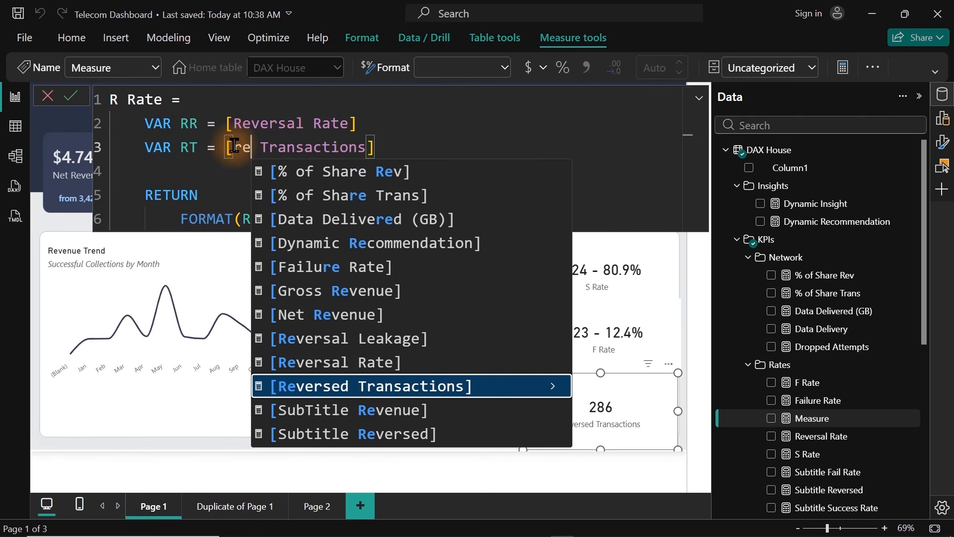
{"action": "key", "text": "Tab"}
{"action": "key", "text": "Return"}
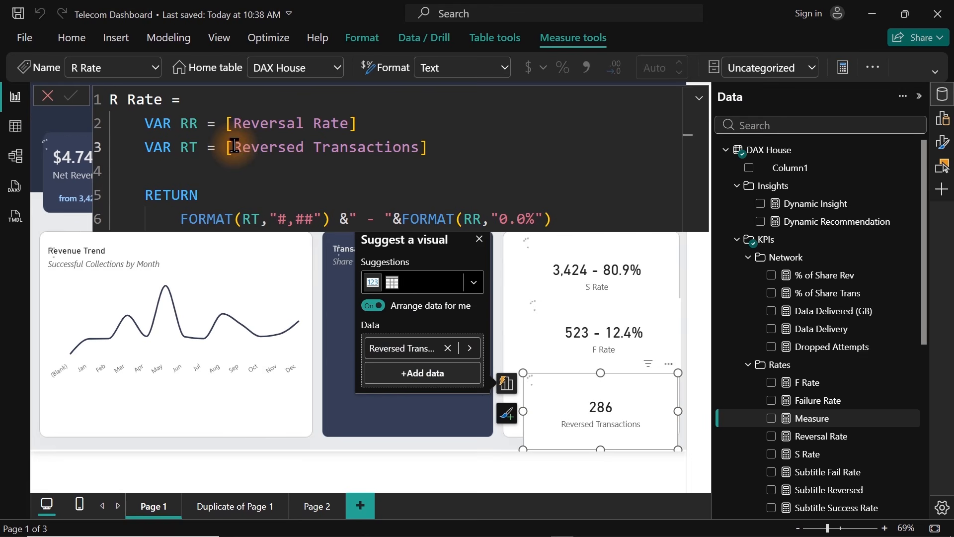
Step: Replace Reversed Transactions with the R Rate measure in the third transaction card, then close the visual suggestions and data list
{"action": "left_click", "coordinate": [448, 349]}
{"action": "left_click", "coordinate": [771, 419]}
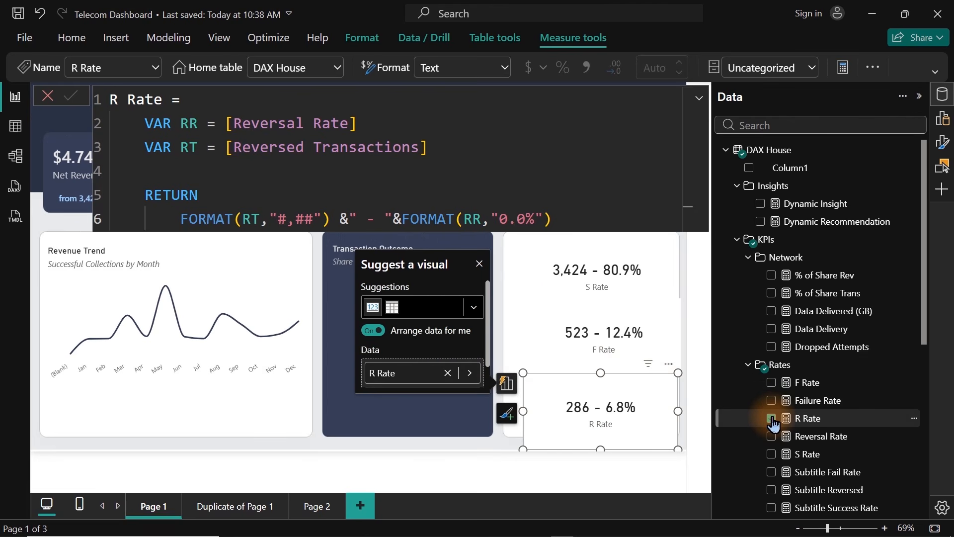
{"action": "left_click", "coordinate": [479, 265]}
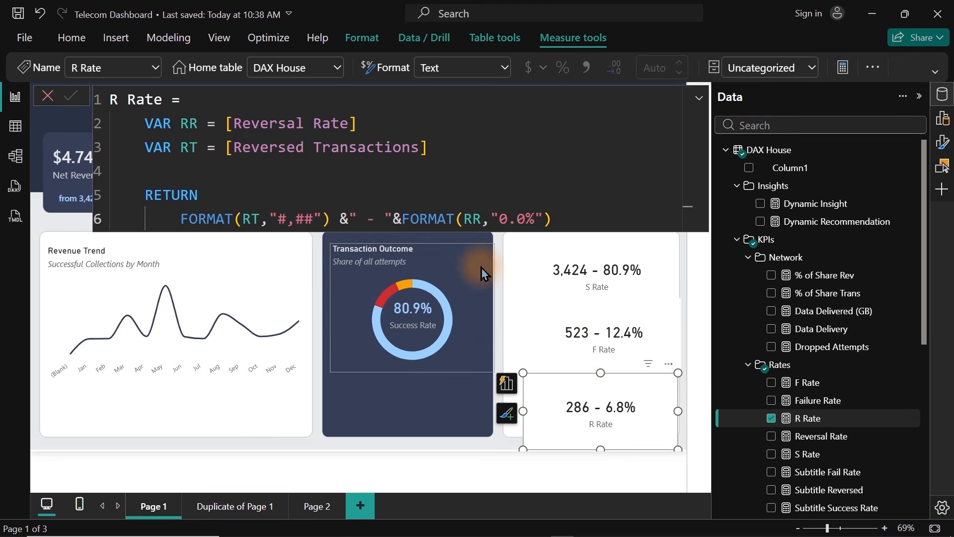
{"action": "left_click", "coordinate": [511, 307]}
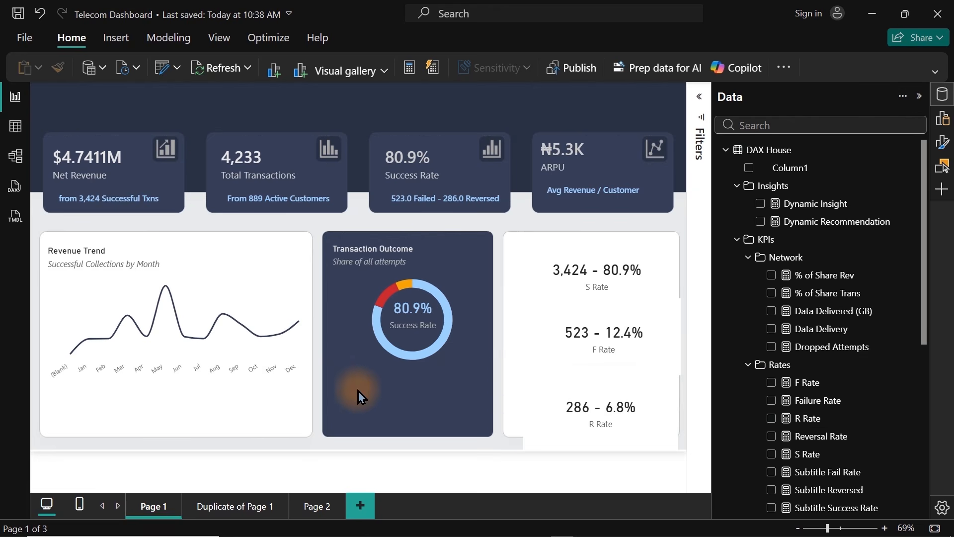
{"action": "left_click", "coordinate": [944, 99]}
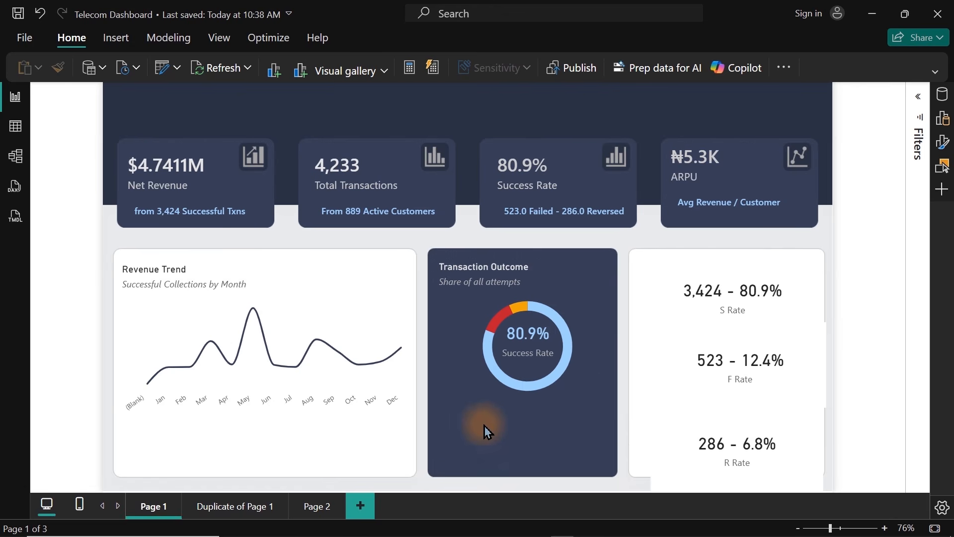
Step: Capture a rectangular screenshot of the dashboard page from its header down to the transaction cards
{"action": "mouse_move", "coordinate": [455, 536]}
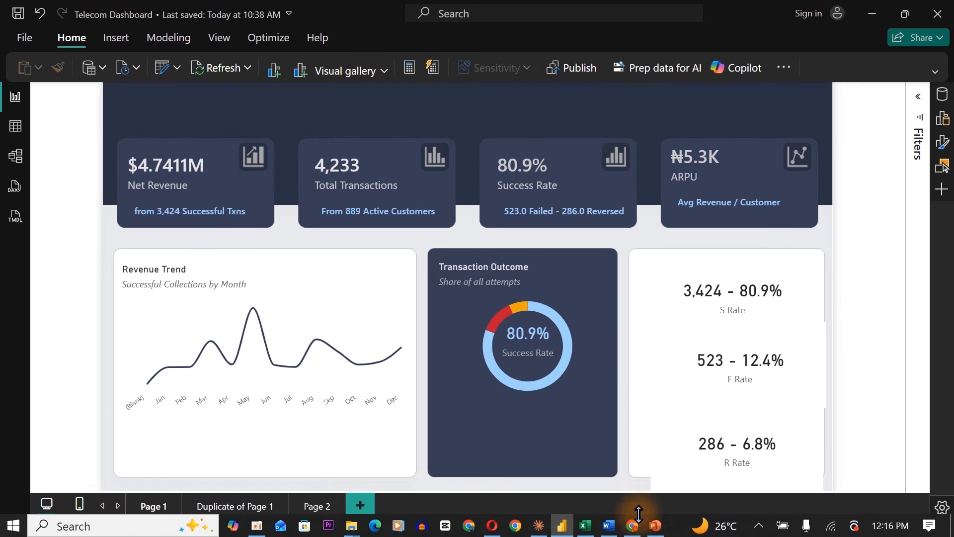
{"action": "mouse_move", "coordinate": [651, 534]}
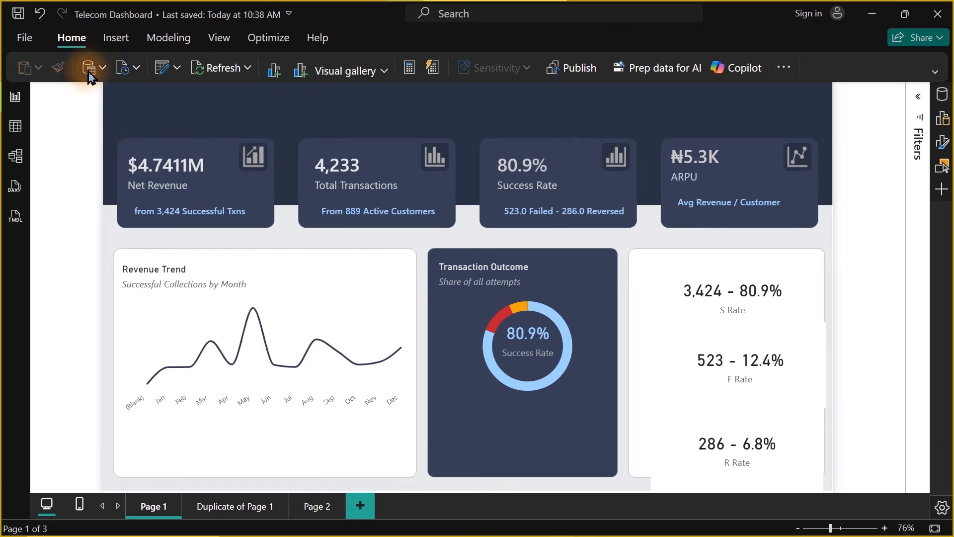
{"action": "key", "text": "super+shift+s"}
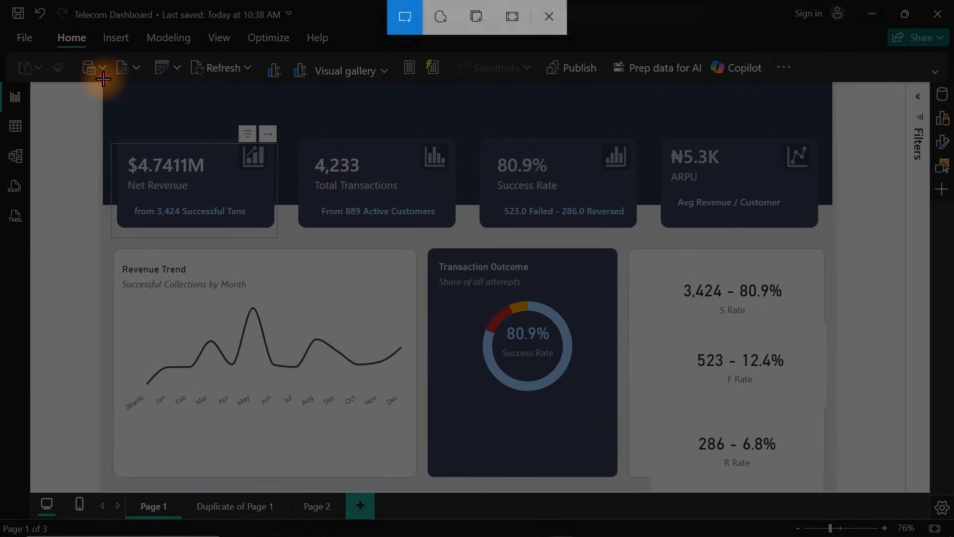
{"action": "left_click_drag", "start_coordinate": [103, 79], "coordinate": [835, 493]}
Step: Switch to PowerPoint, paste the dashboard screenshot over the layout on slide 1, and show the insertable objects
{"action": "mouse_move", "coordinate": [515, 521]}
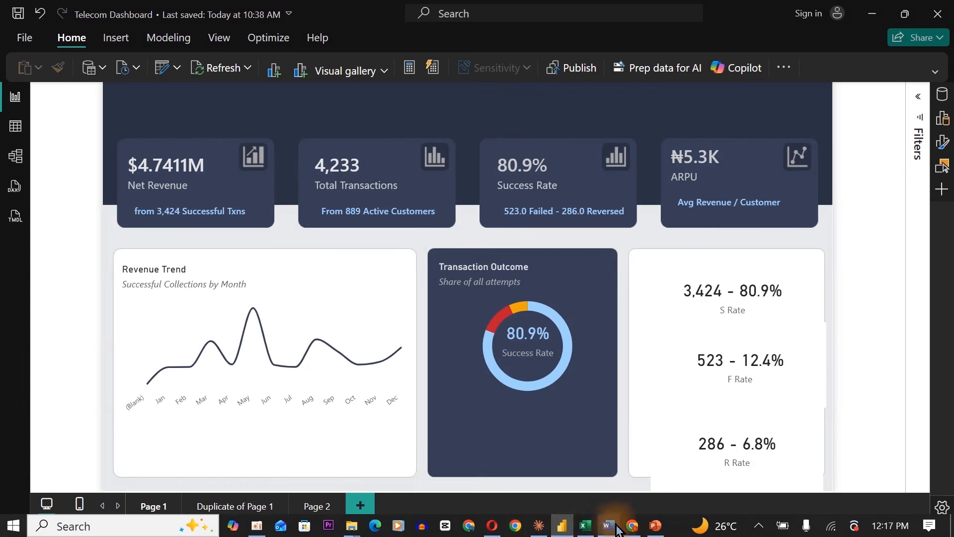
{"action": "left_click", "coordinate": [655, 525]}
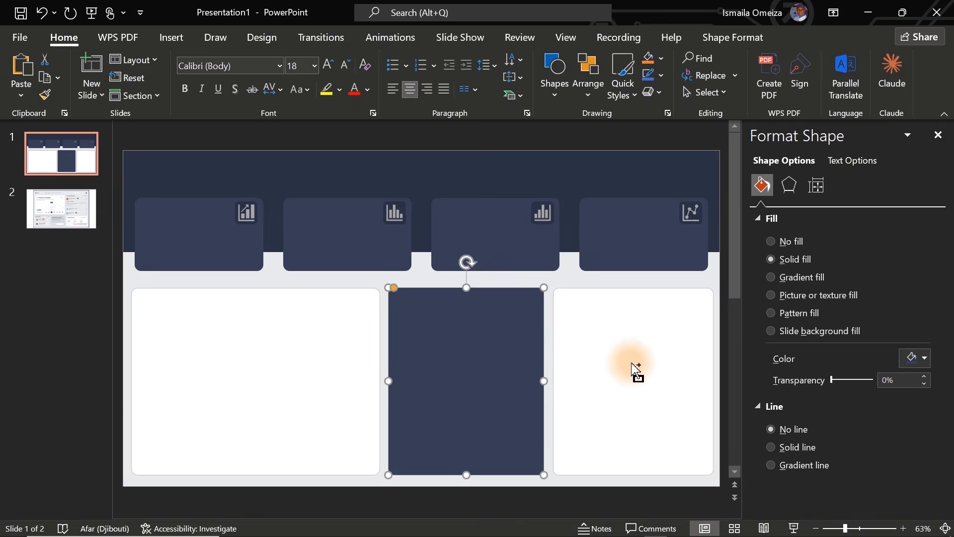
{"action": "key", "text": "ctrl+v"}
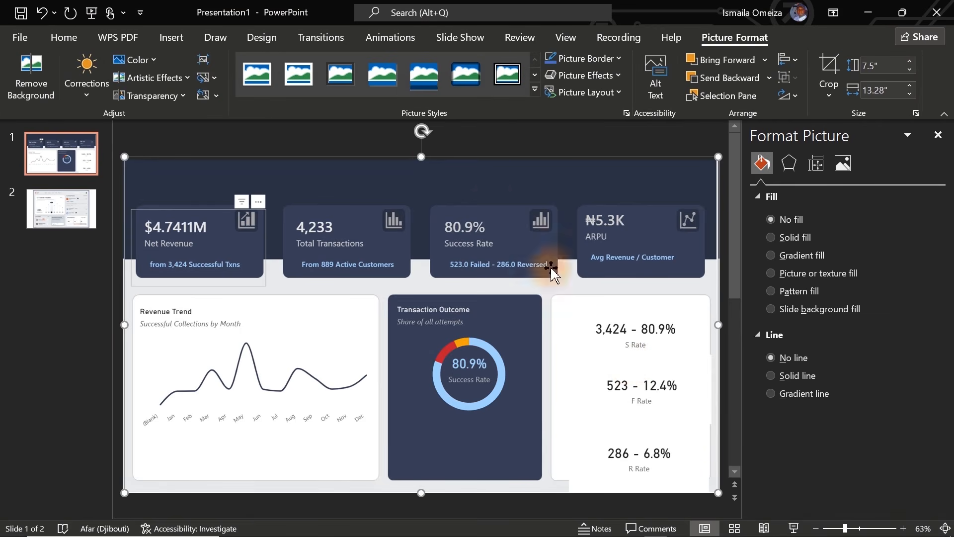
{"action": "left_click", "coordinate": [379, 134]}
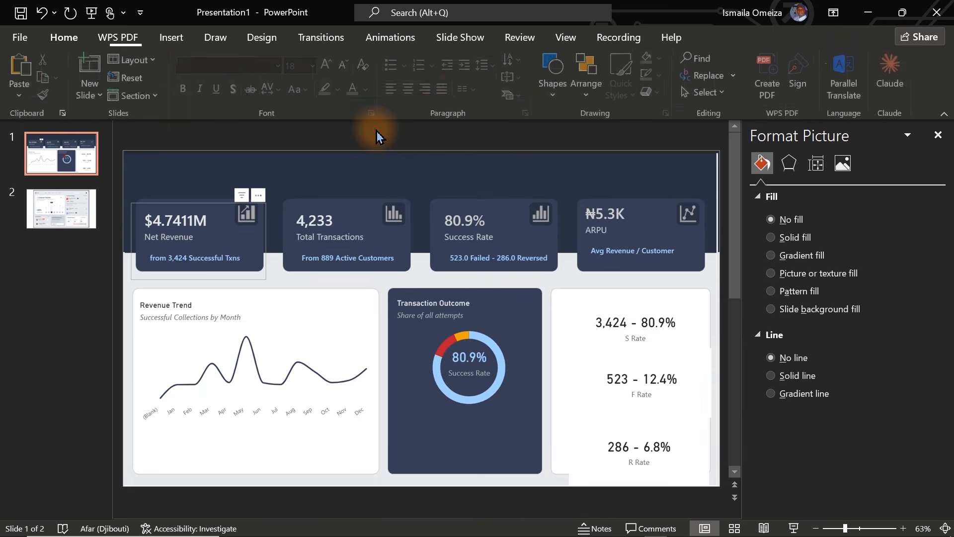
{"action": "left_click", "coordinate": [170, 37]}
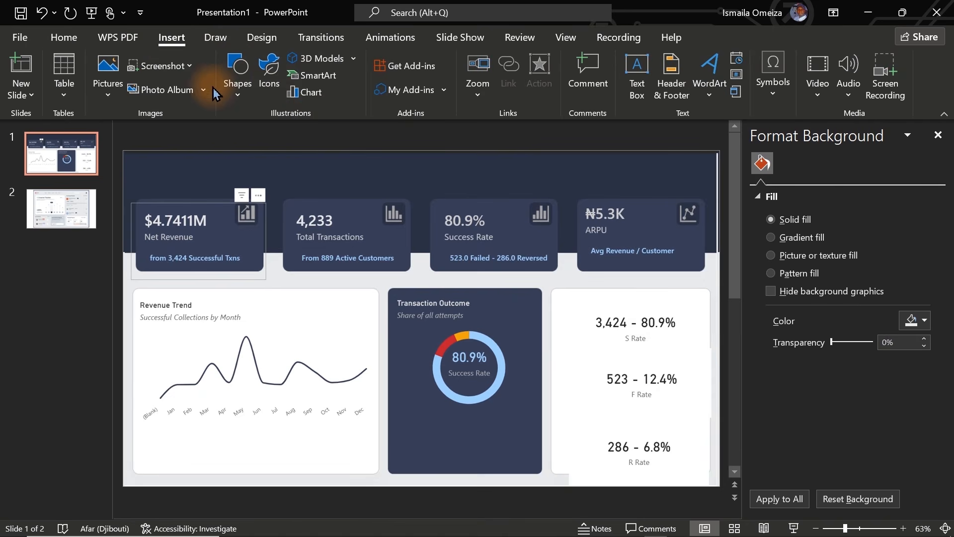
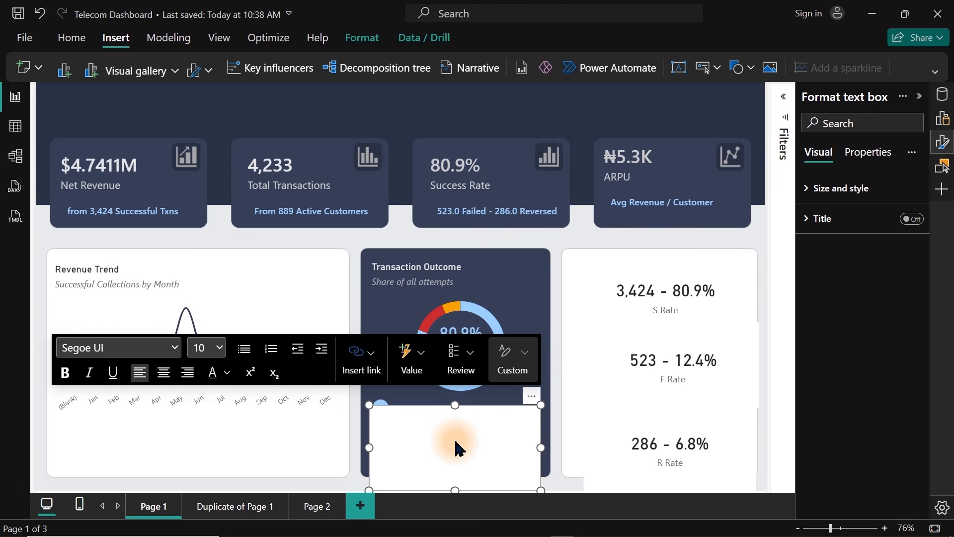
Step: Enter Successful in the new text box and set its font size to 14
{"action": "type", "text": "Successful"}
{"action": "key", "text": "ctrl+a"}
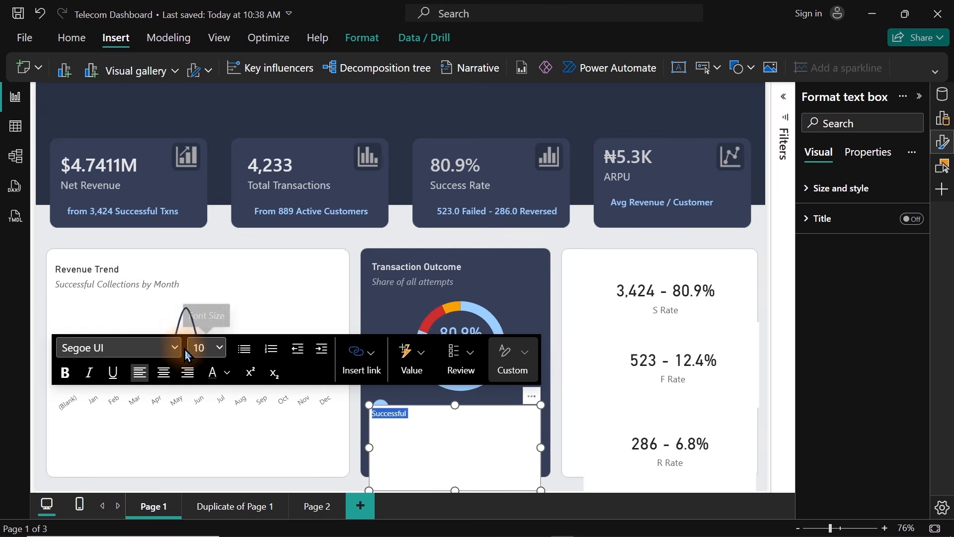
{"action": "left_click", "coordinate": [218, 348]}
{"action": "left_click", "coordinate": [202, 125]}
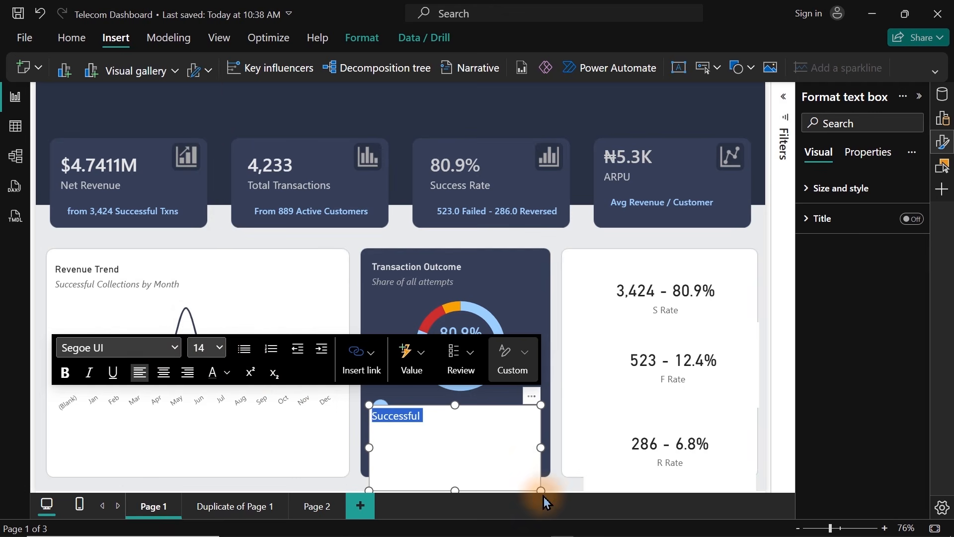
Step: Shrink the Successful text box to about 137 wide by 44 high and place it beside the light blue circle
{"action": "left_click_drag", "start_coordinate": [536, 487], "coordinate": [461, 436]}
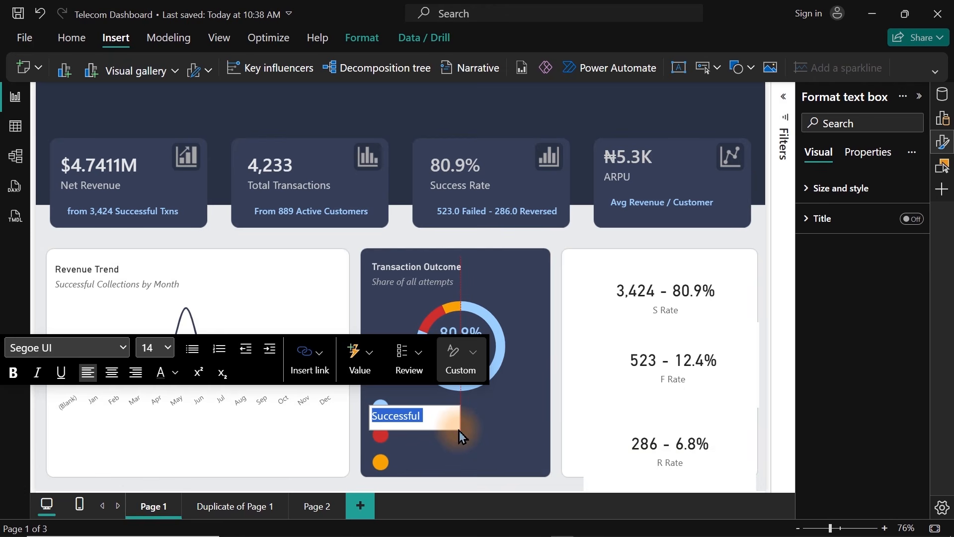
{"action": "left_click_drag", "start_coordinate": [455, 400], "coordinate": [477, 389]}
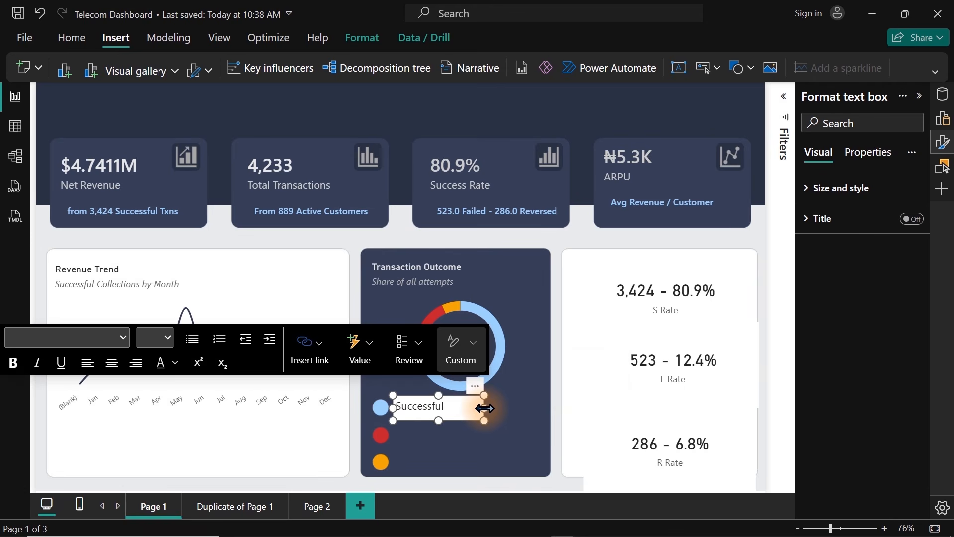
{"action": "left_click_drag", "start_coordinate": [484, 407], "coordinate": [471, 408]}
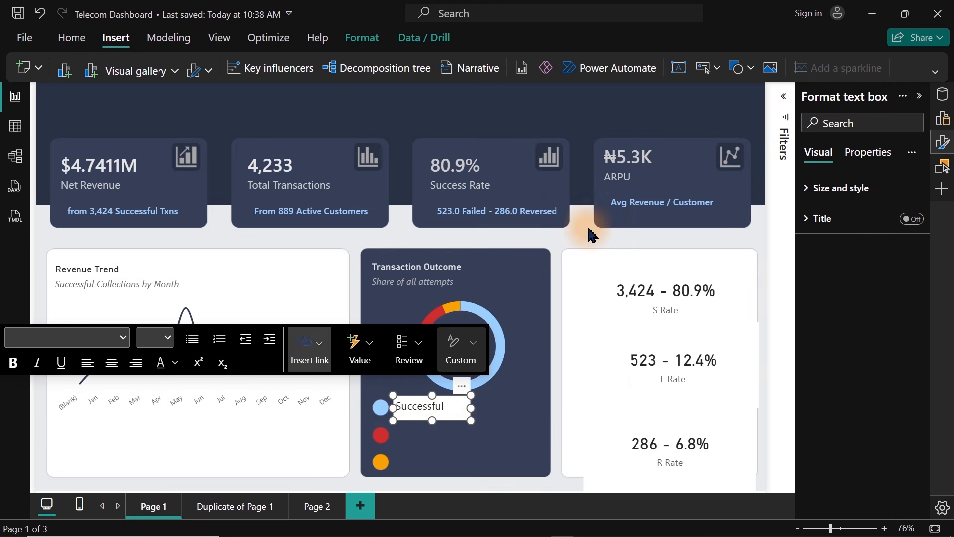
Step: Turn off the Successful text box's background, colour its text light grey, and reselect the box
{"action": "left_click", "coordinate": [889, 188]}
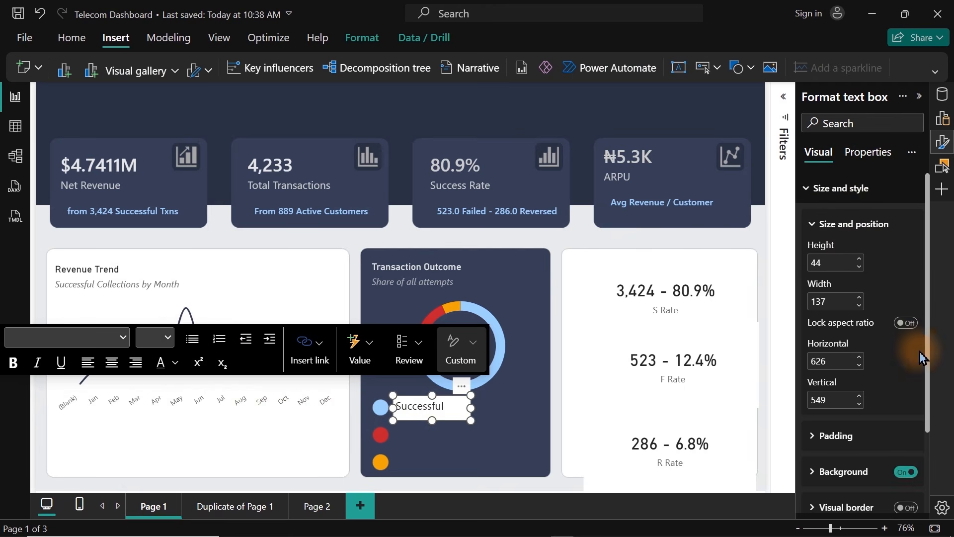
{"action": "left_click", "coordinate": [900, 473]}
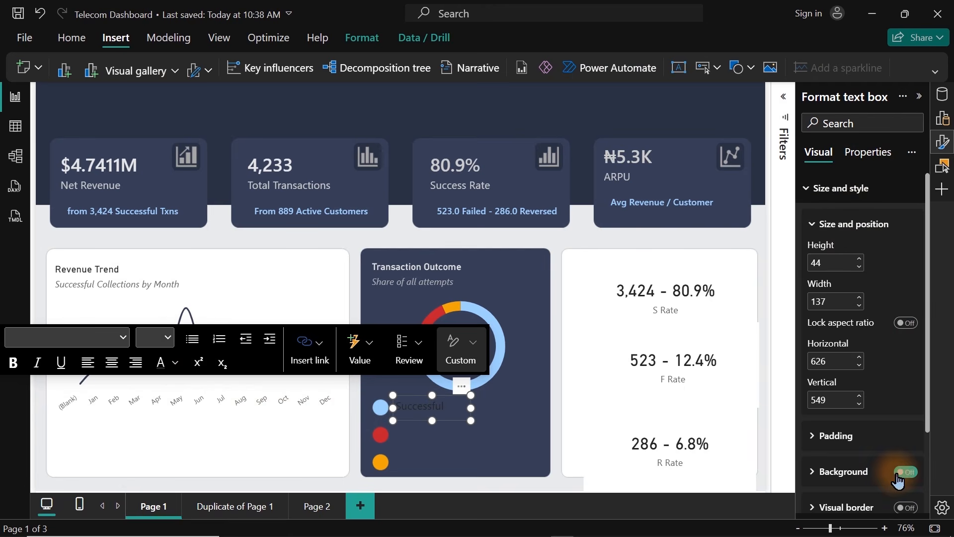
{"action": "left_click", "coordinate": [432, 405]}
{"action": "double_click", "coordinate": [433, 405]}
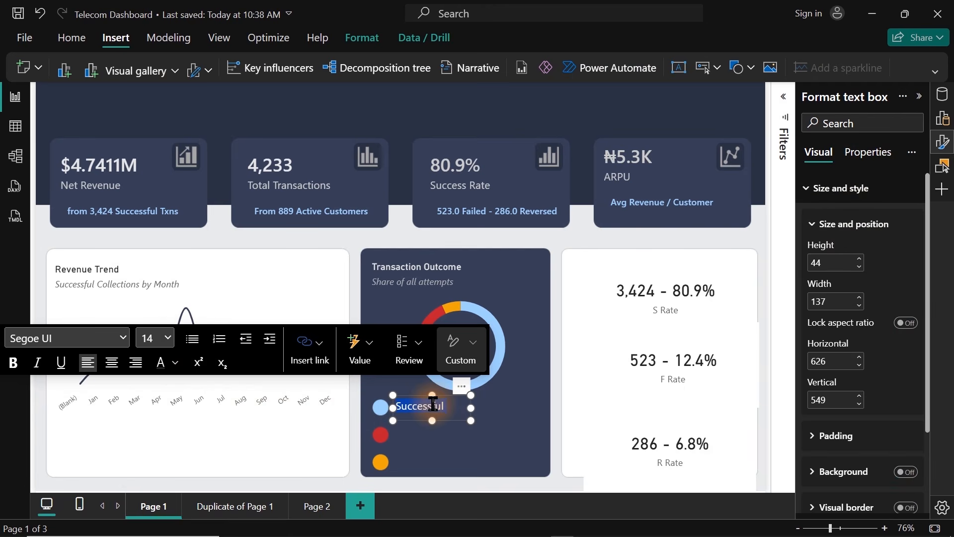
{"action": "left_click", "coordinate": [161, 362]}
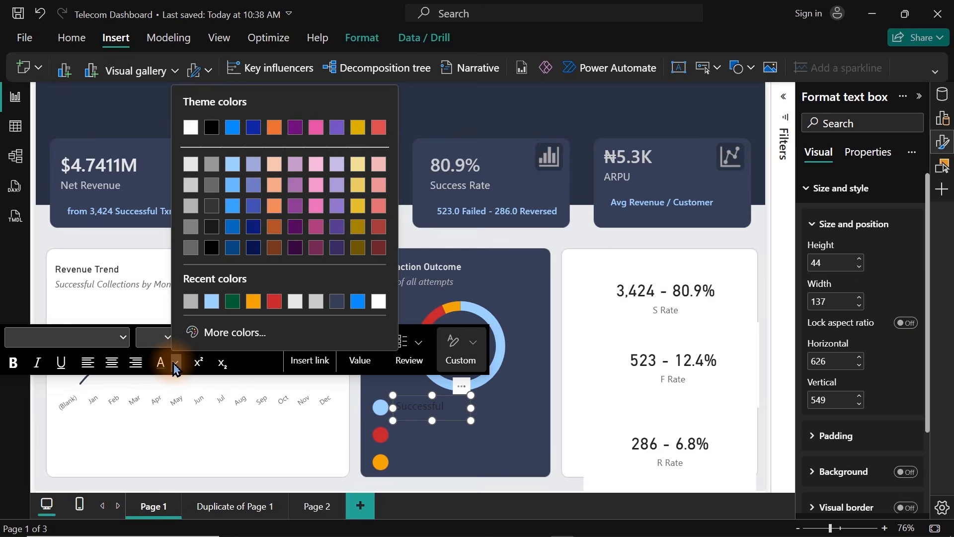
{"action": "left_click", "coordinate": [190, 187]}
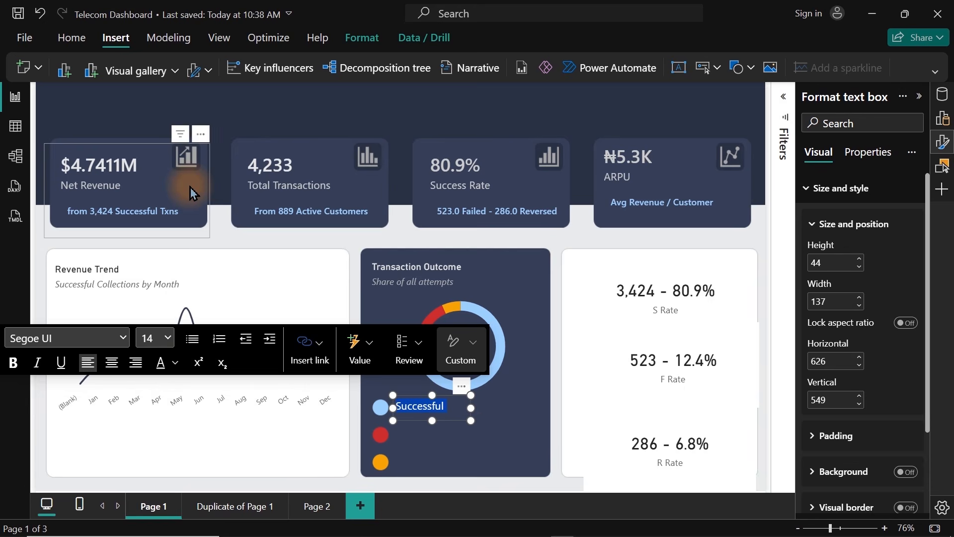
{"action": "left_click", "coordinate": [500, 478]}
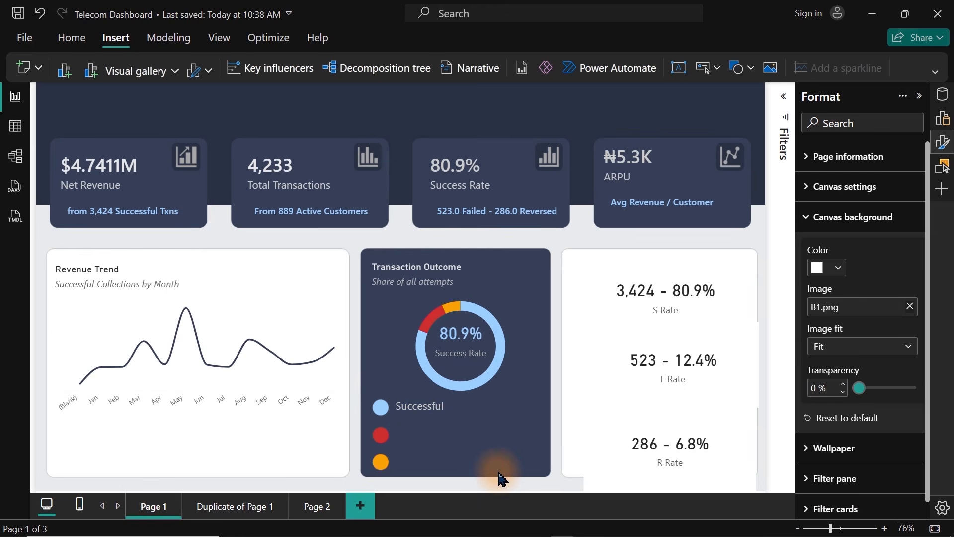
{"action": "left_click", "coordinate": [445, 420]}
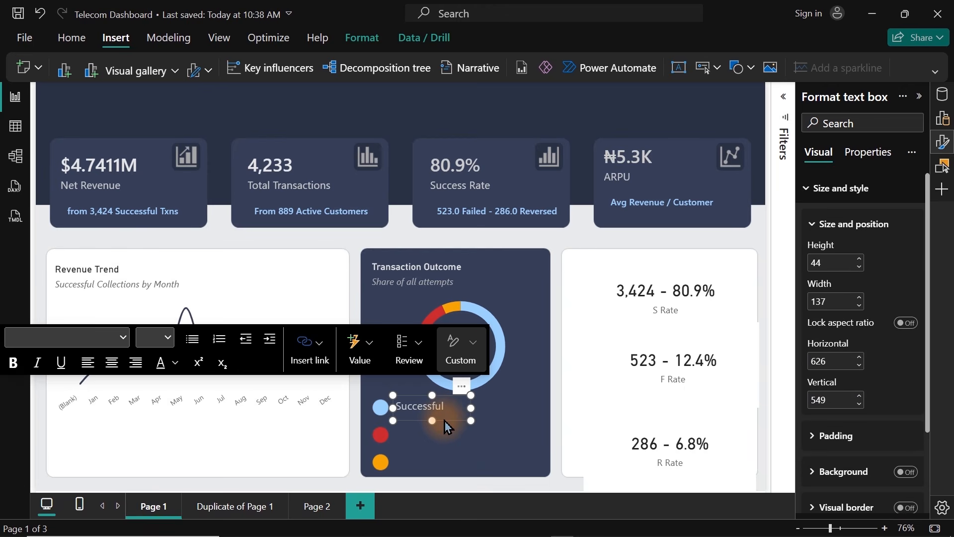
Step: Paste two copies of the Successful text box and place them beside the red and orange legend circles
{"action": "key", "text": "ctrl+v"}
{"action": "left_click_drag", "start_coordinate": [469, 391], "coordinate": [464, 423]}
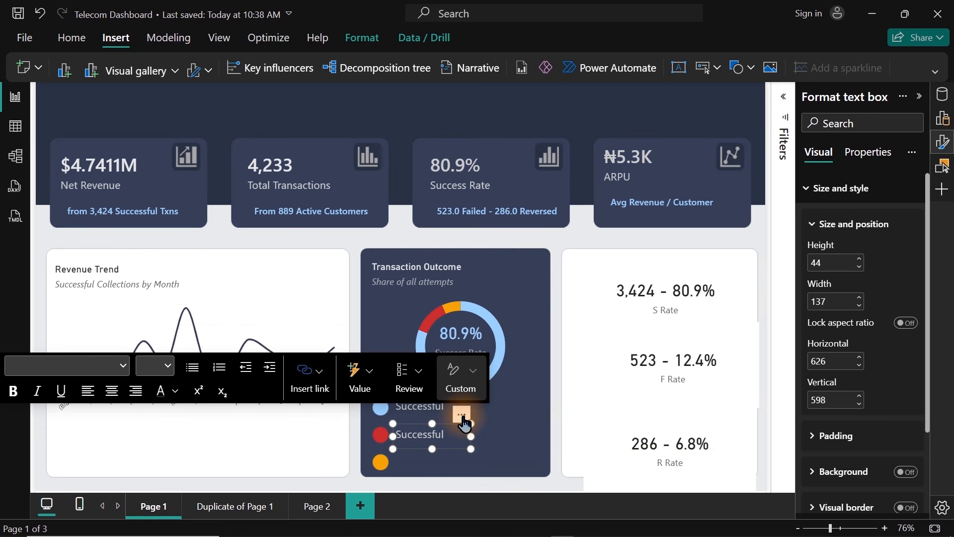
{"action": "key", "text": "ctrl+v"}
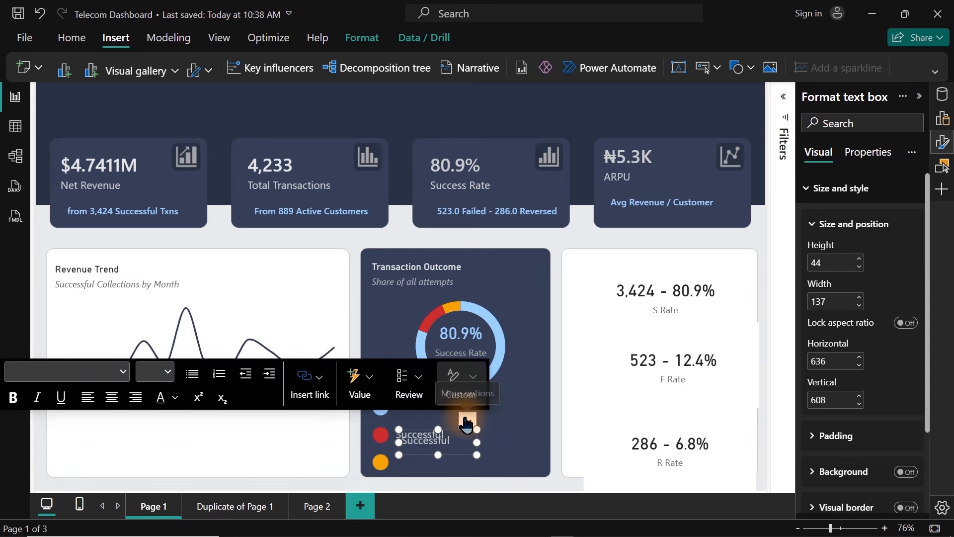
{"action": "left_click_drag", "start_coordinate": [468, 421], "coordinate": [457, 440]}
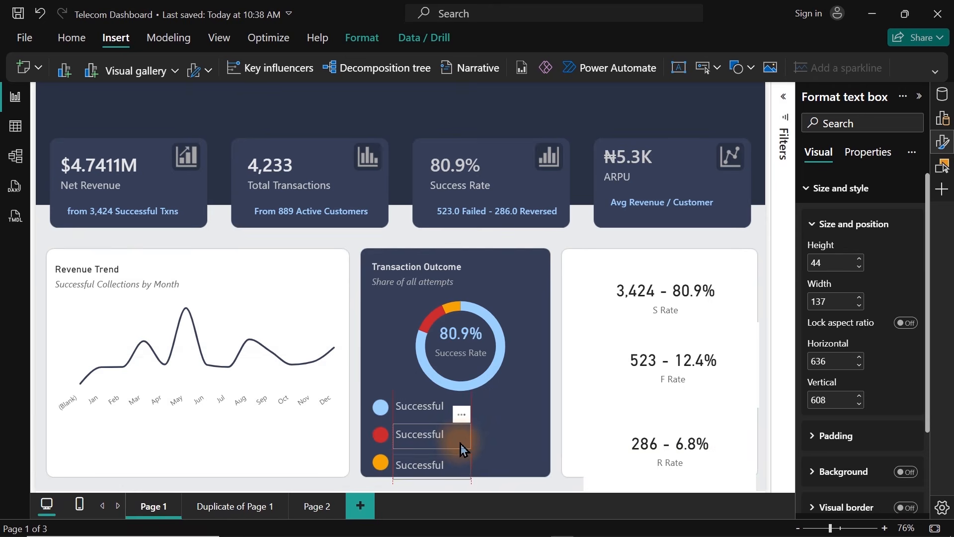
{"action": "left_click", "coordinate": [460, 439]}
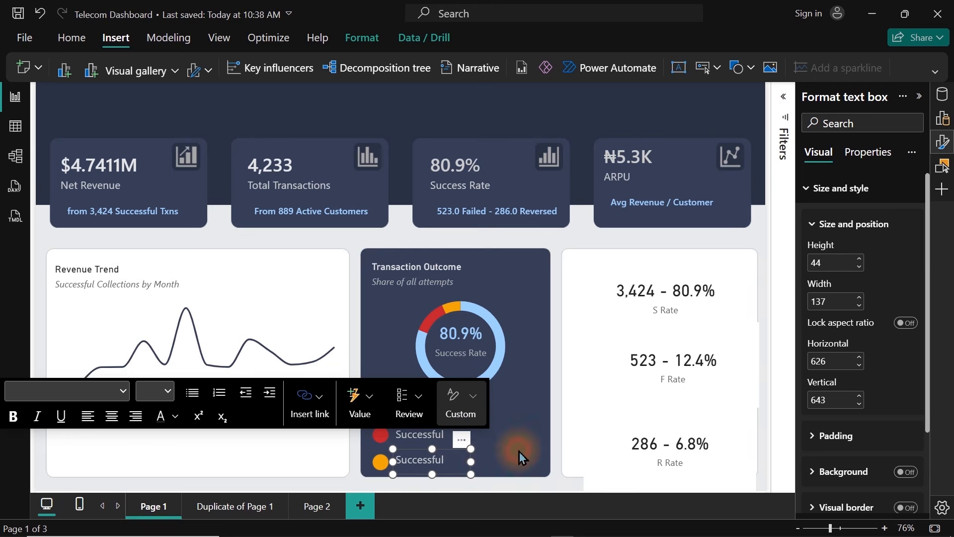
{"action": "left_click", "coordinate": [519, 456]}
Step: Change the text beside the red circle to Failed and the text beside the orange circle to Reversed
{"action": "left_click", "coordinate": [456, 432]}
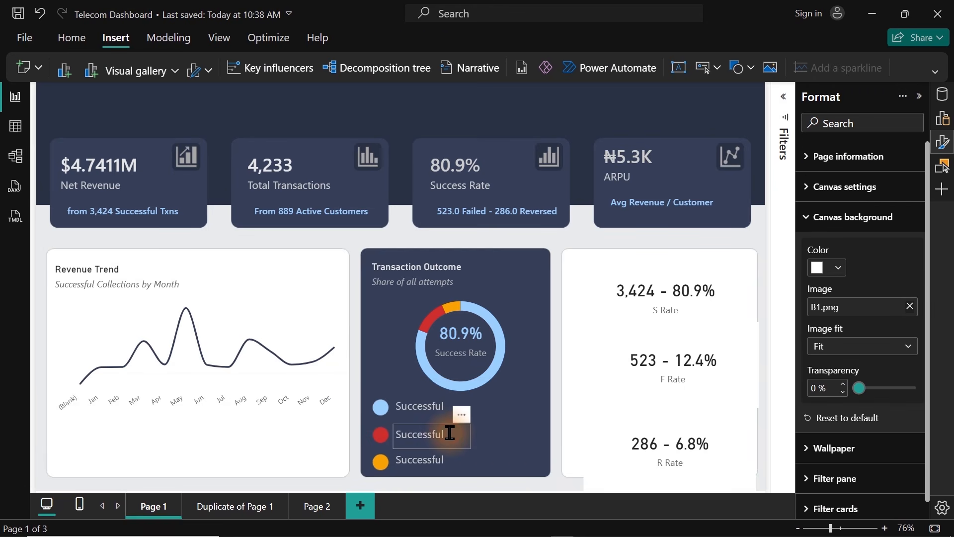
{"action": "left_click_drag", "start_coordinate": [454, 432], "coordinate": [389, 438]}
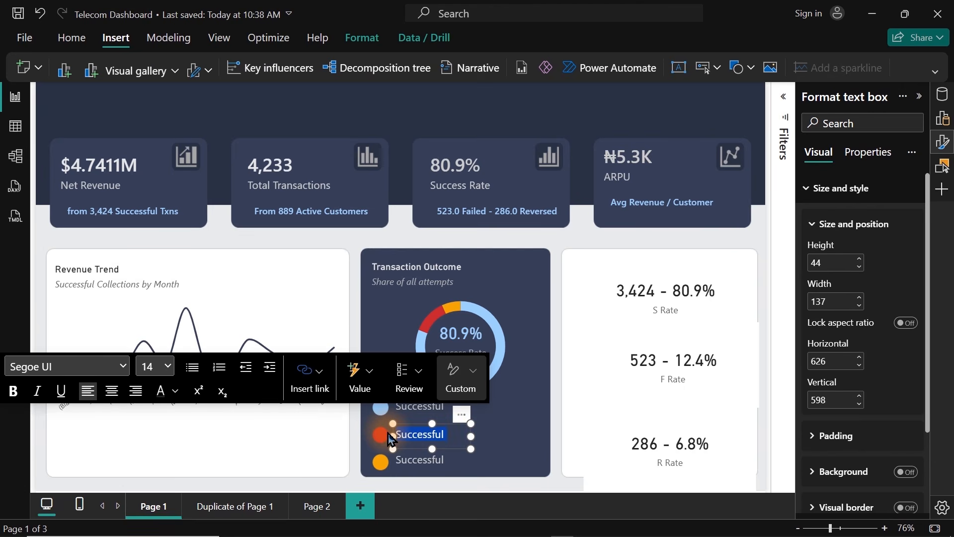
{"action": "type", "text": "Failed"}
{"action": "left_click", "coordinate": [433, 464]}
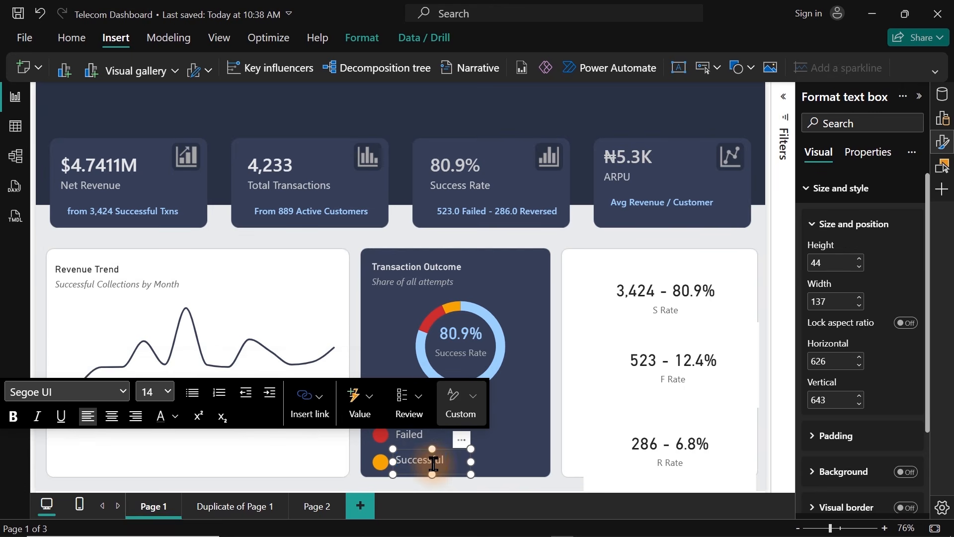
{"action": "double_click", "coordinate": [433, 464]}
{"action": "type", "text": "Reversed"}
{"action": "left_click", "coordinate": [513, 469]}
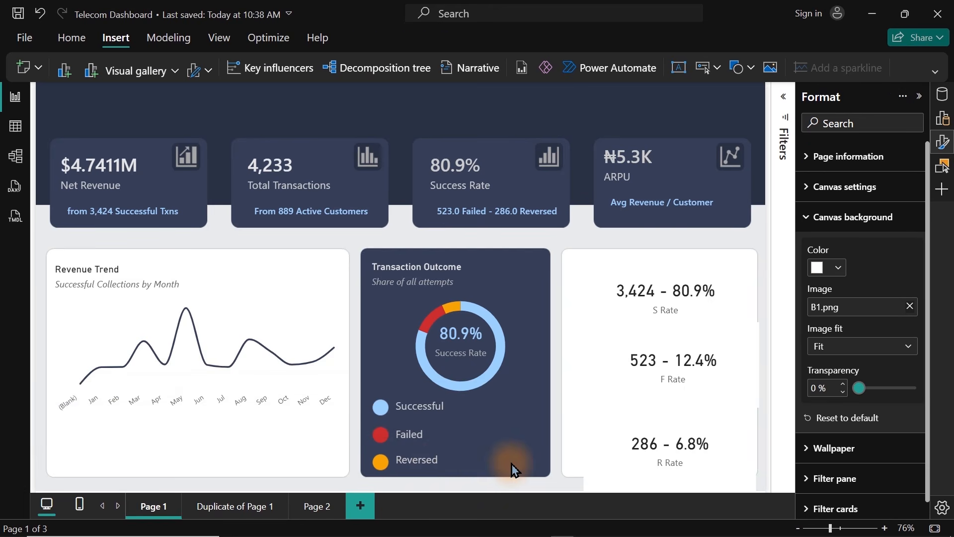
Step: Turn off the S Rate card's background and category label, and set its callout value font size to 15
{"action": "left_click", "coordinate": [663, 304]}
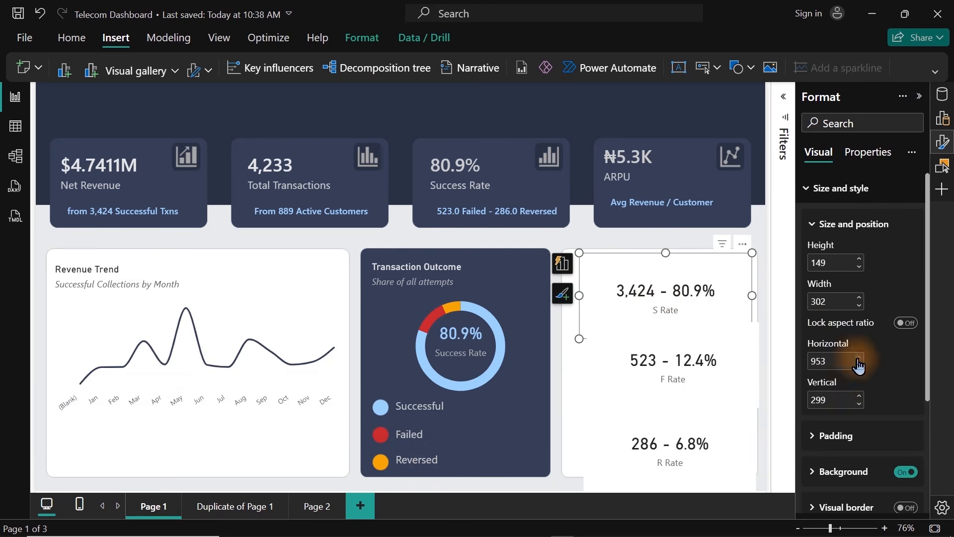
{"action": "left_click", "coordinate": [906, 473]}
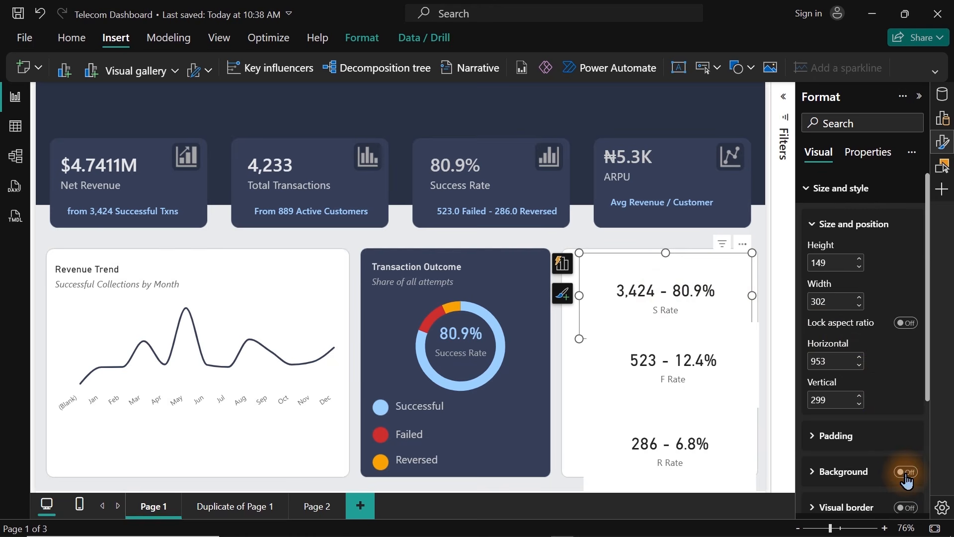
{"action": "left_click", "coordinate": [942, 149]}
{"action": "left_click", "coordinate": [942, 144]}
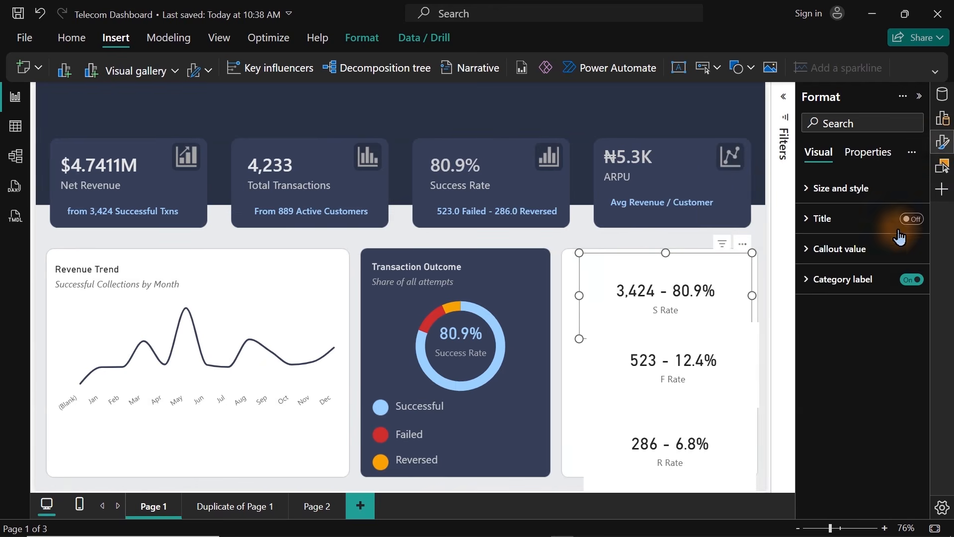
{"action": "left_click", "coordinate": [911, 279]}
{"action": "left_click", "coordinate": [846, 248]}
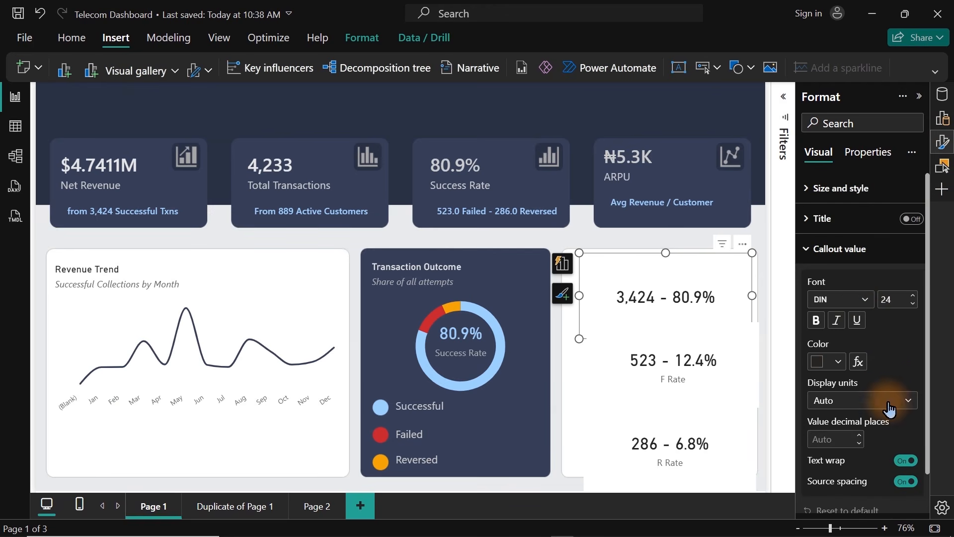
{"action": "double_click", "coordinate": [897, 296]}
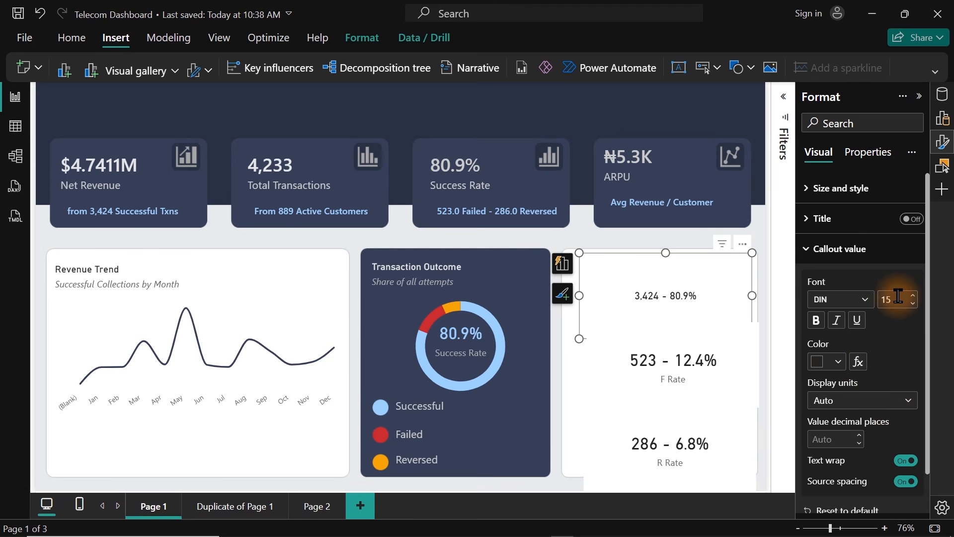
Step: Shrink the S Rate card, place it beside the Successful label, and colour its callout value light grey
{"action": "left_click_drag", "start_coordinate": [751, 341], "coordinate": [502, 412]}
{"action": "left_click", "coordinate": [638, 268]}
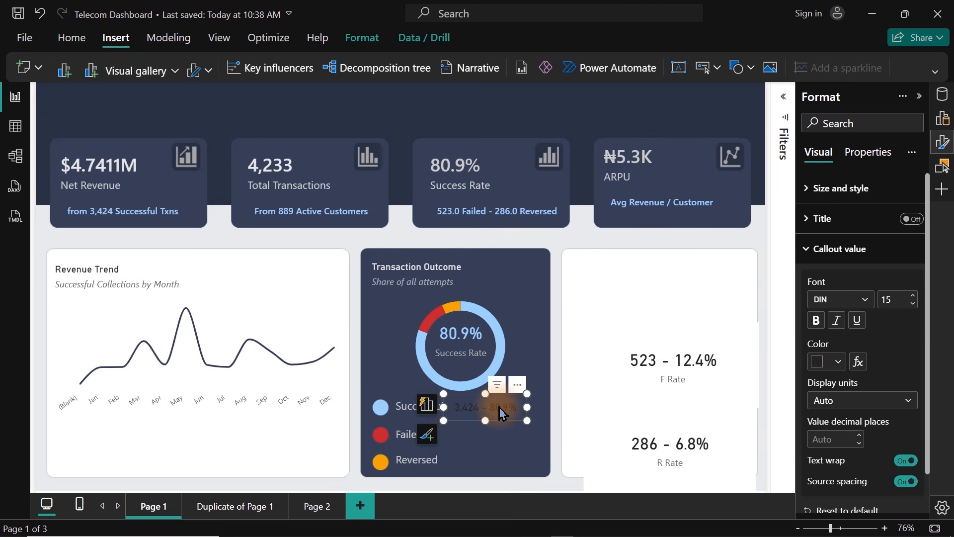
{"action": "left_click", "coordinate": [834, 366]}
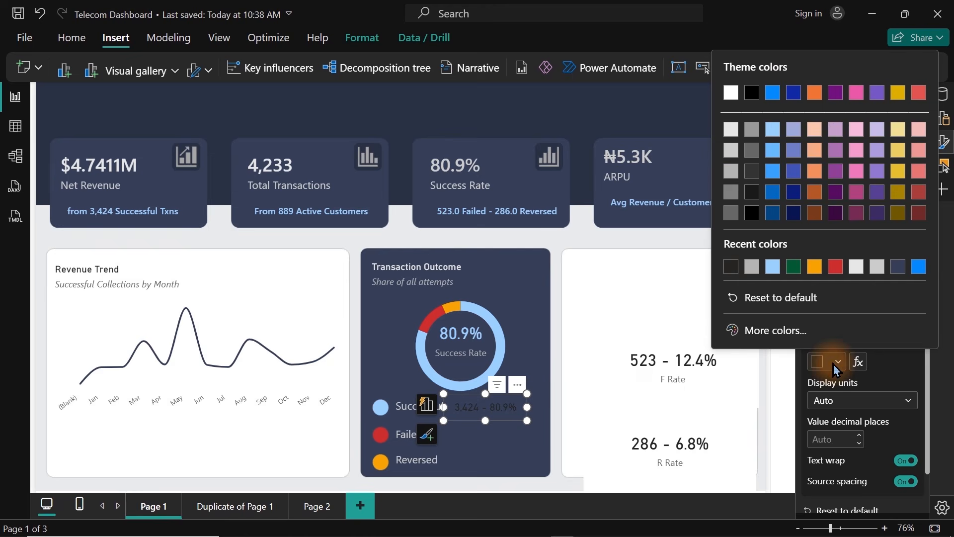
{"action": "left_click", "coordinate": [732, 150]}
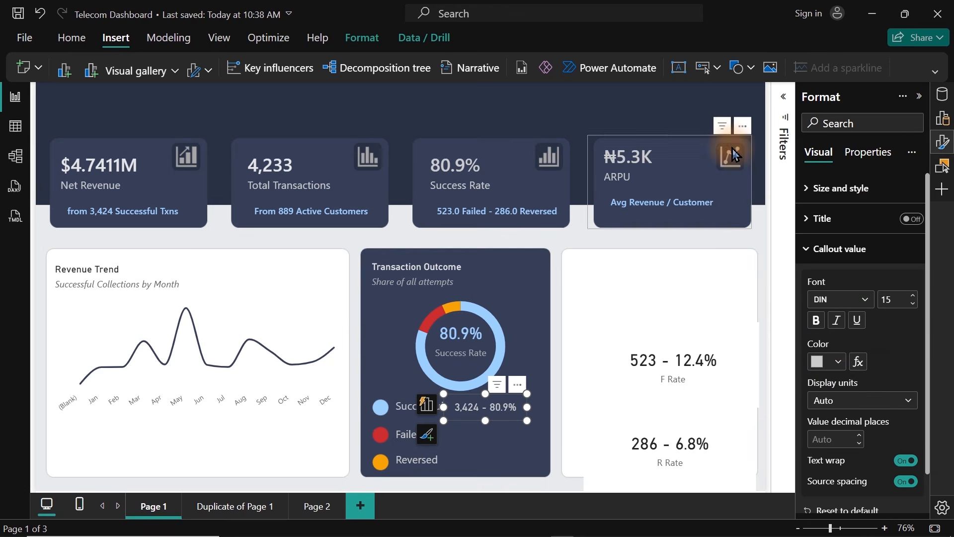
Step: Copy the S Rate card's formatting onto the F Rate card with Format painter
{"action": "left_click", "coordinate": [487, 421]}
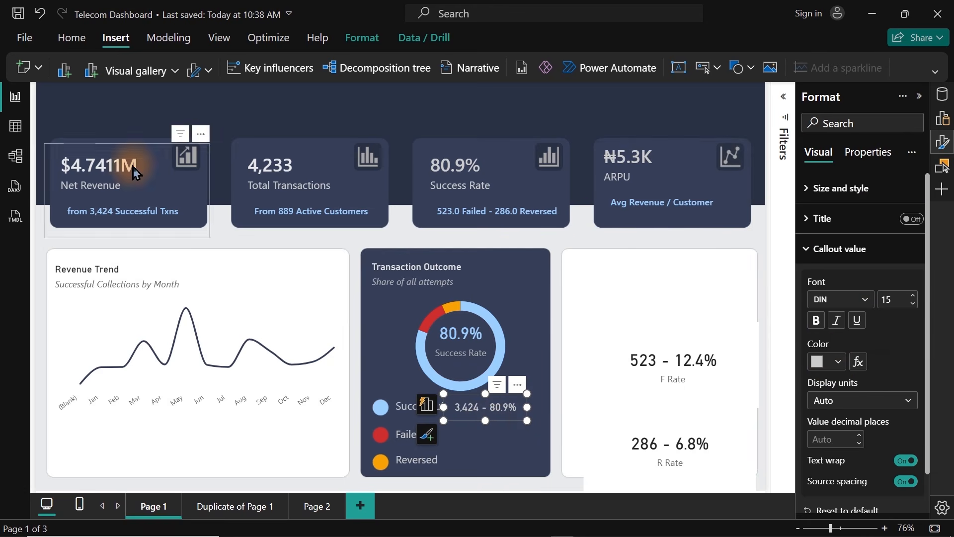
{"action": "left_click", "coordinate": [71, 38]}
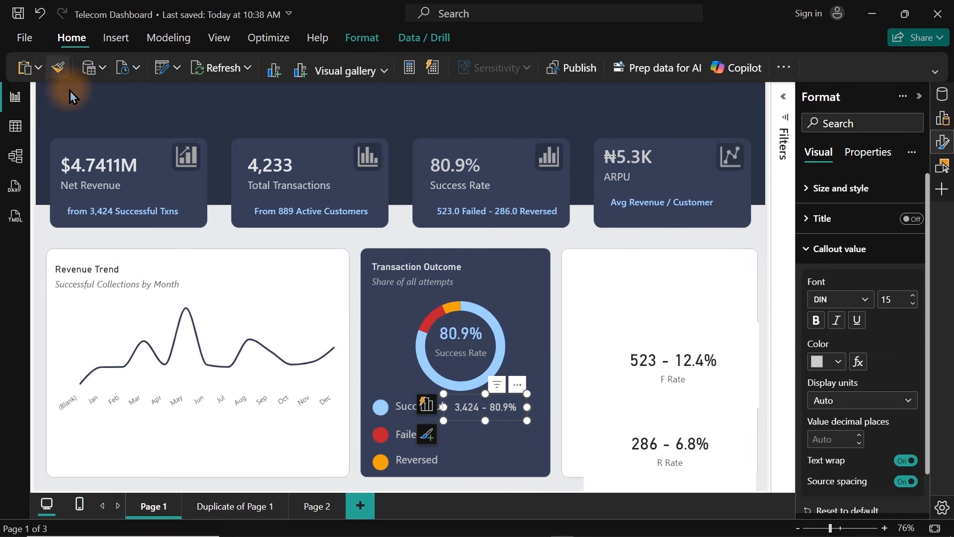
{"action": "left_click", "coordinate": [57, 67]}
{"action": "left_click", "coordinate": [677, 360]}
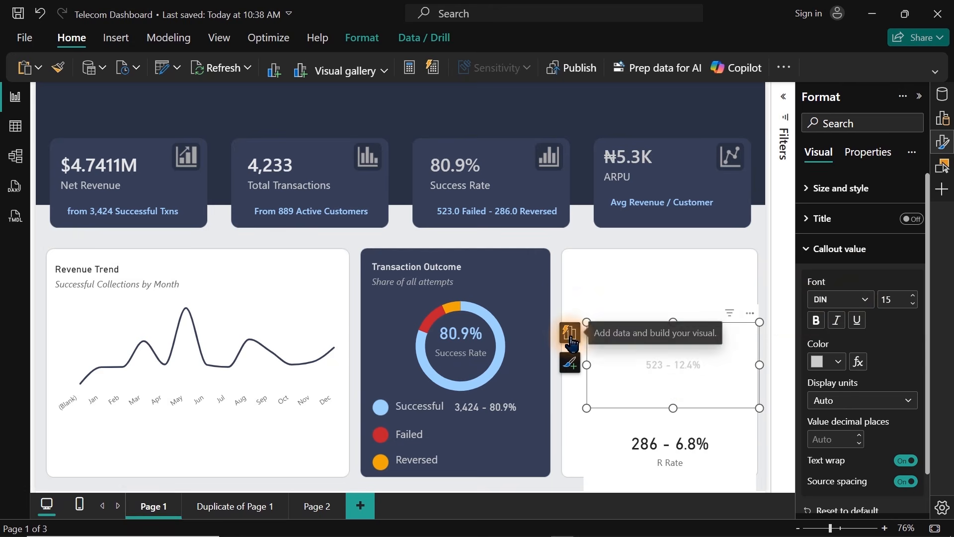
Step: Shrink the F Rate card and place it beside the Failed label, bringing up the F Rate measure's formula
{"action": "left_click", "coordinate": [942, 141]}
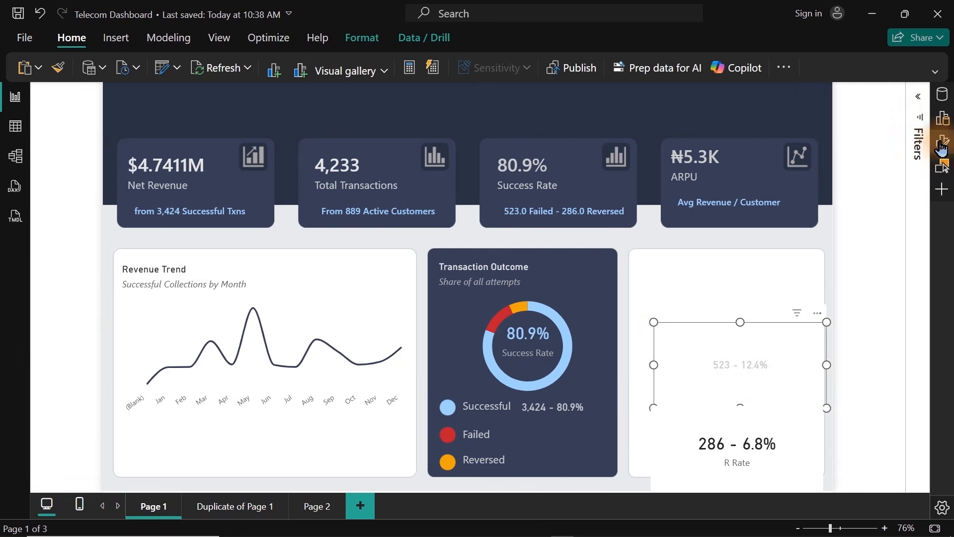
{"action": "left_click", "coordinate": [943, 97]}
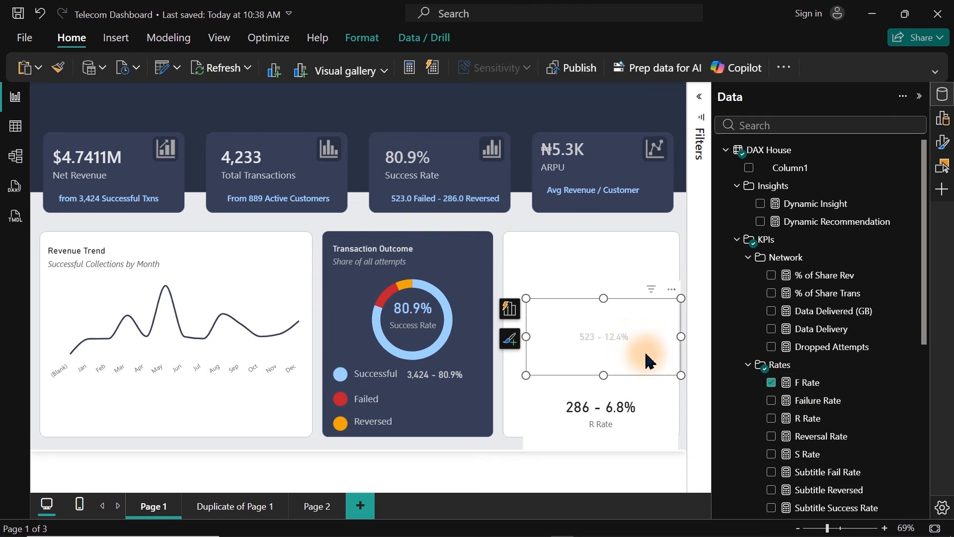
{"action": "left_click_drag", "start_coordinate": [679, 373], "coordinate": [608, 333]}
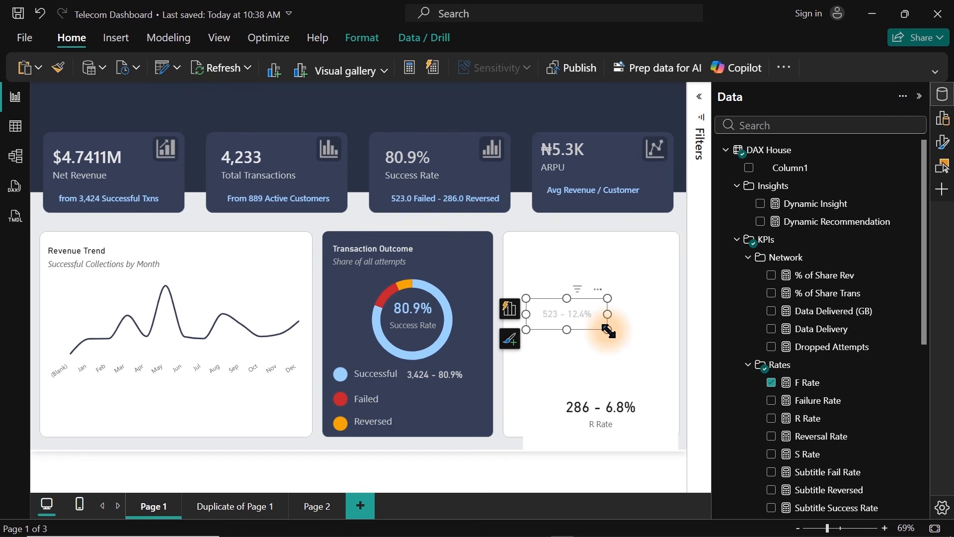
{"action": "left_click", "coordinate": [806, 384]}
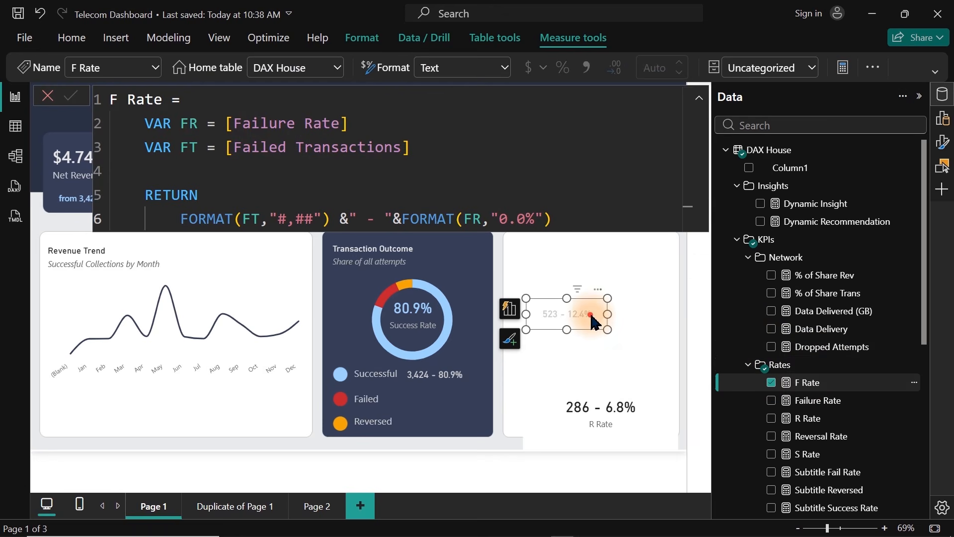
{"action": "left_click_drag", "start_coordinate": [589, 323], "coordinate": [456, 399]}
Step: Copy the F Rate card's formatting onto the R Rate card with Format painter
{"action": "left_click", "coordinate": [608, 416]}
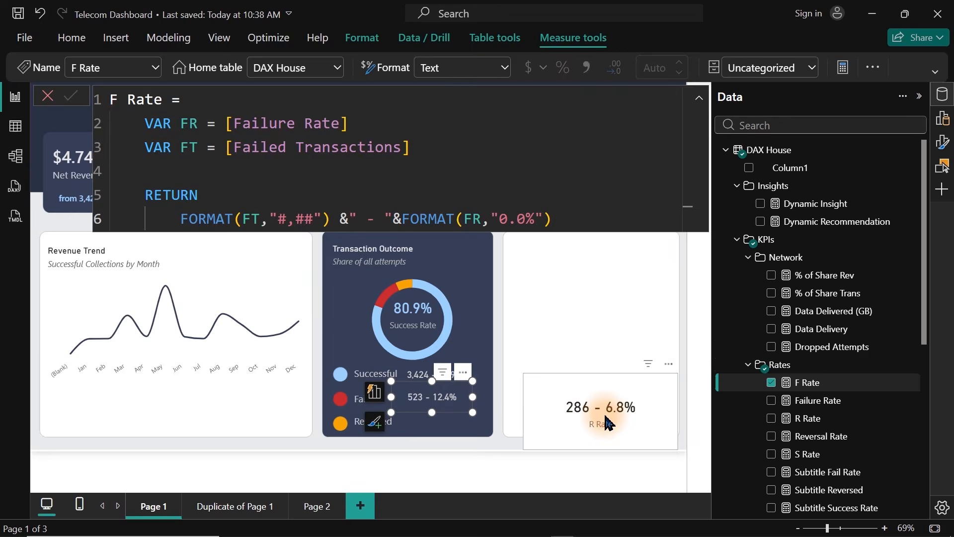
{"action": "left_click", "coordinate": [457, 403]}
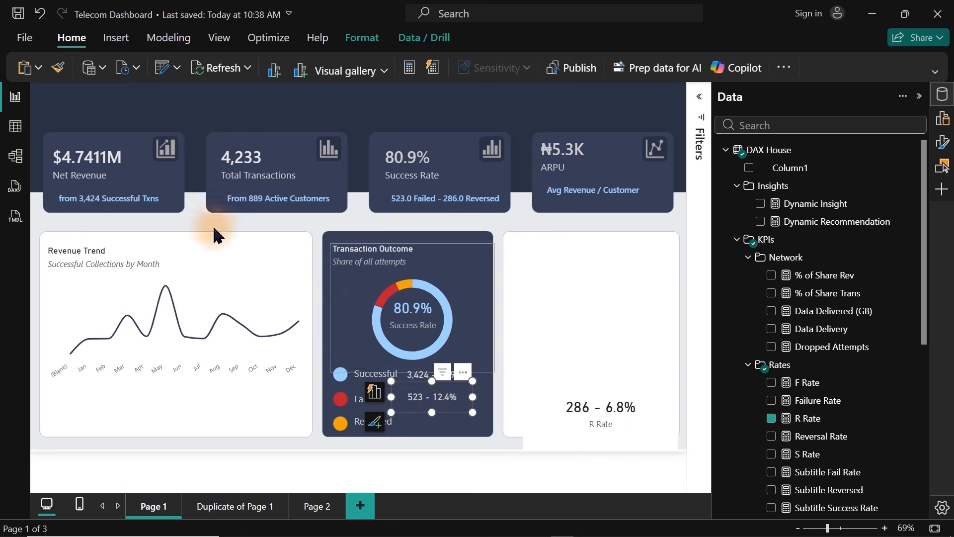
{"action": "left_click", "coordinate": [58, 67]}
{"action": "left_click", "coordinate": [609, 435]}
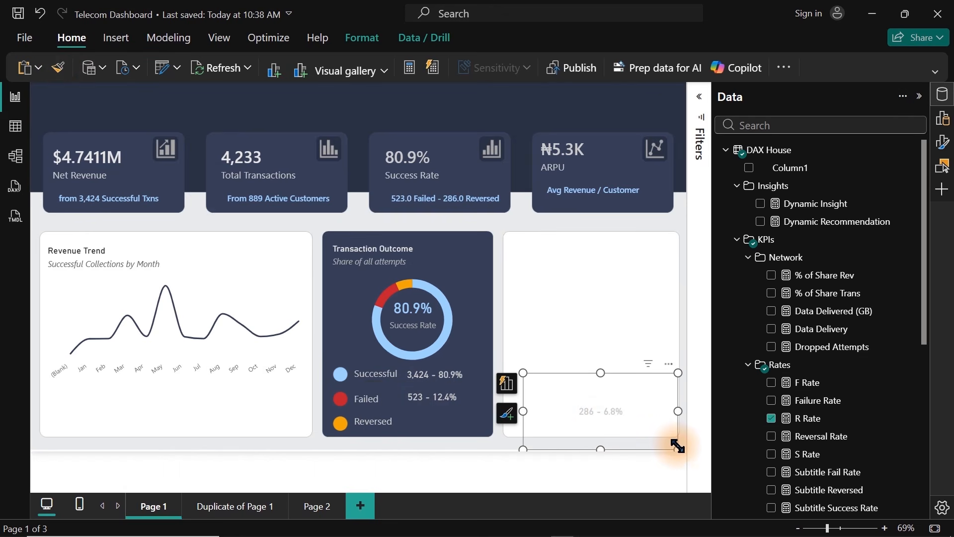
Step: Shrink the R Rate card, place it beside the Reversed label, and save the report
{"action": "mouse_move", "coordinate": [676, 448]}
{"action": "left_mouse_down"}
{"action": "mouse_move", "coordinate": [558, 383]}
{"action": "mouse_move", "coordinate": [425, 432]}
{"action": "mouse_move", "coordinate": [425, 421]}
{"action": "left_mouse_up"}
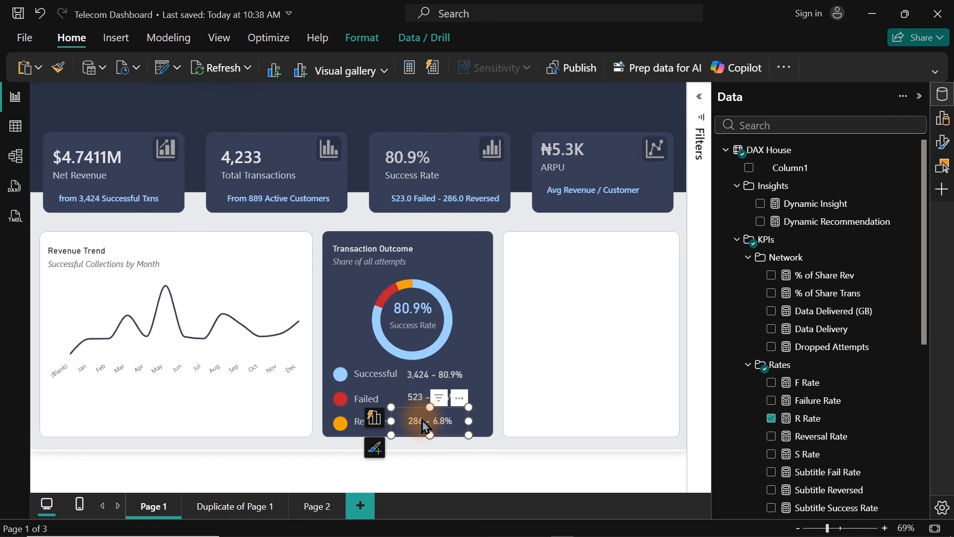
{"action": "left_click", "coordinate": [558, 398]}
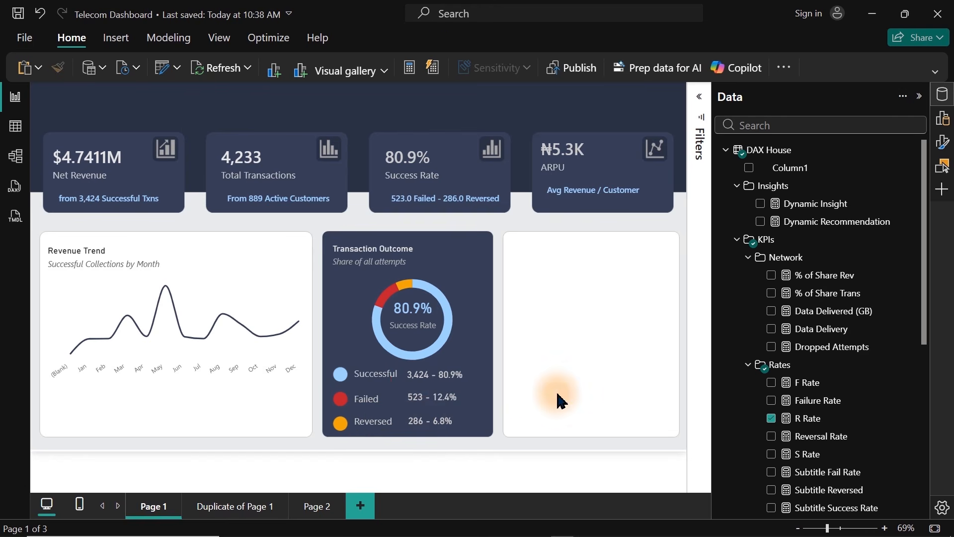
{"action": "left_click", "coordinate": [948, 122]}
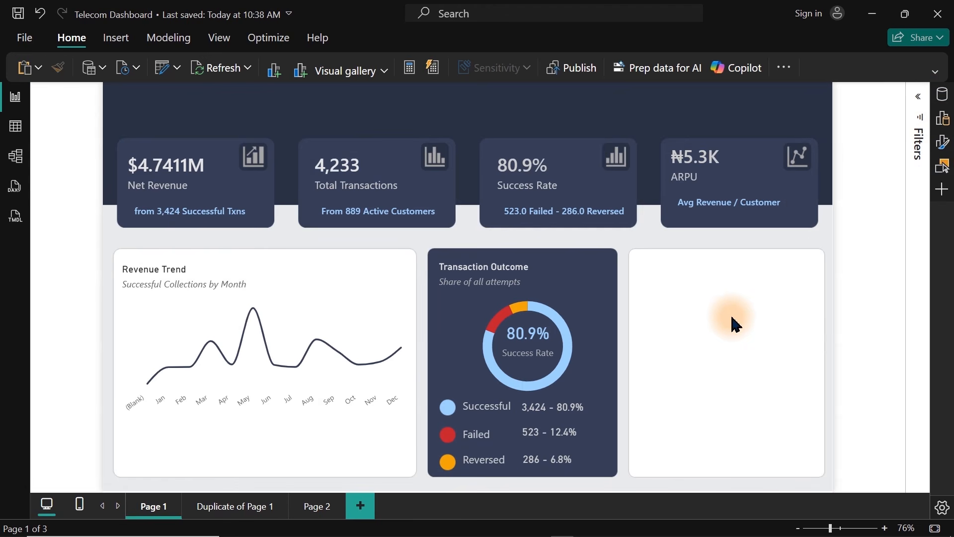
{"action": "key", "text": "ctrl+s"}
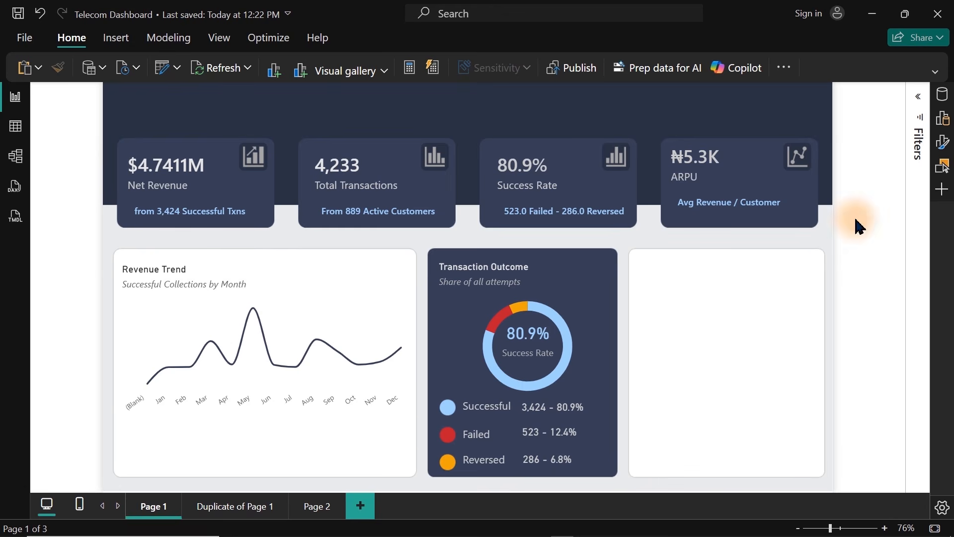
Step: Unhide the Net Revenue by channel chart on Page 1 and collapse the side panes
{"action": "left_click", "coordinate": [941, 101]}
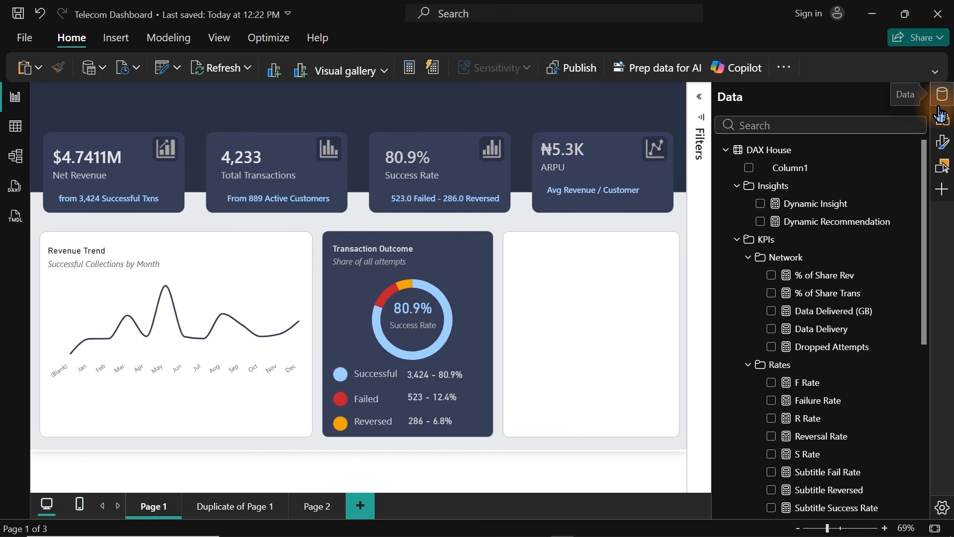
{"action": "left_click", "coordinate": [943, 167]}
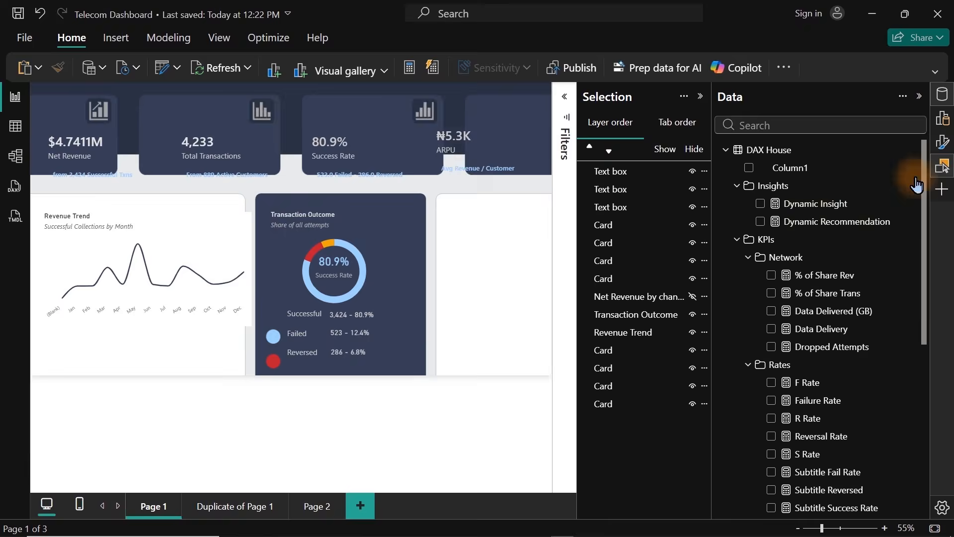
{"action": "left_click", "coordinate": [693, 299]}
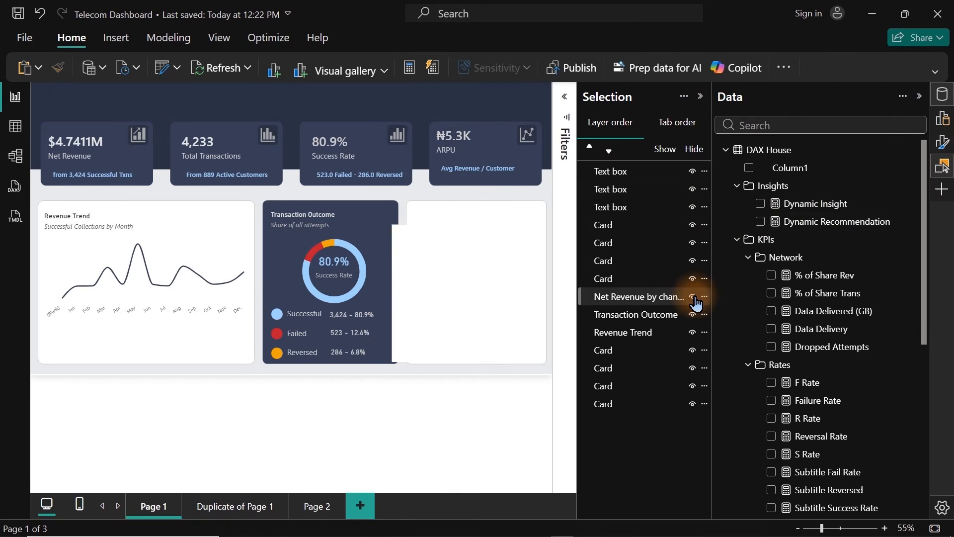
{"action": "left_click", "coordinate": [941, 170]}
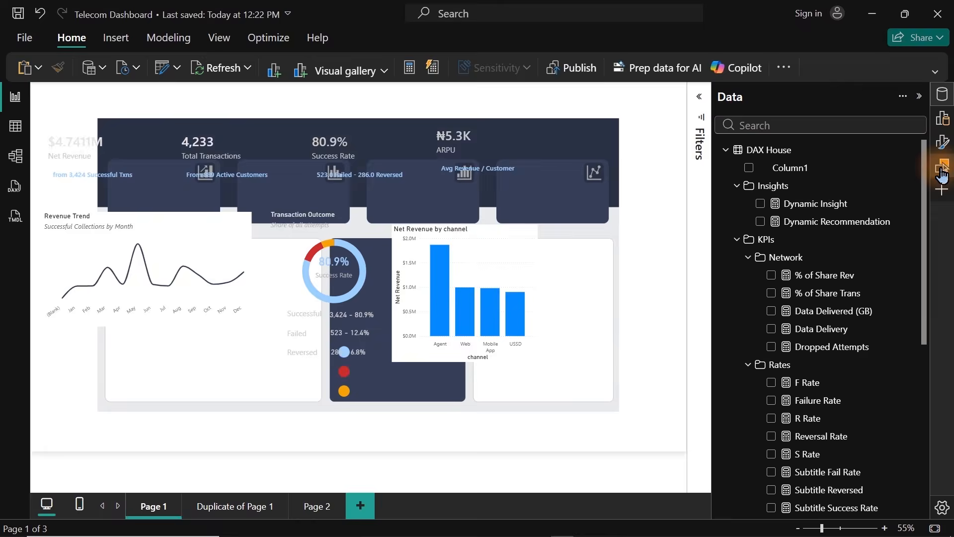
{"action": "left_click", "coordinate": [937, 99]}
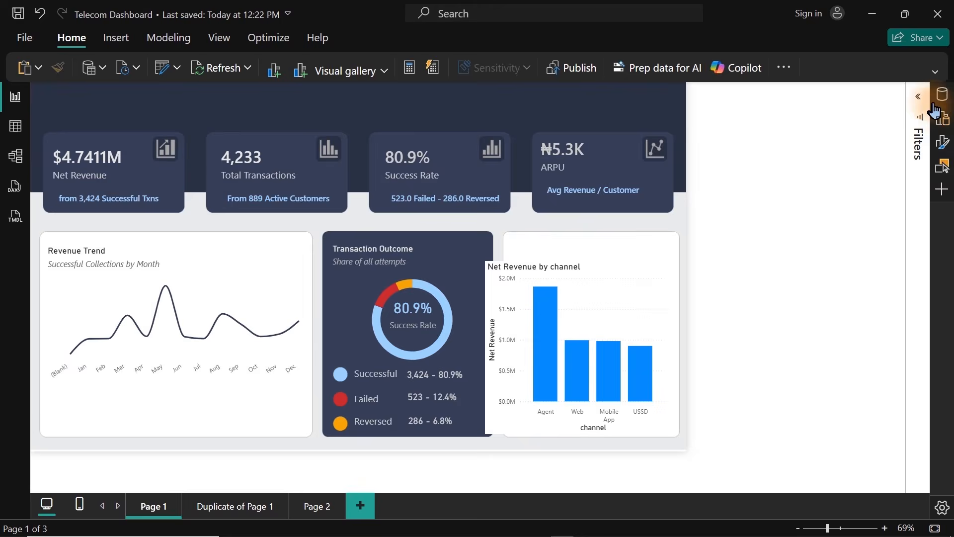
Step: Turn off the X-axis title, Y-axis title and Y-axis values on the Net Revenue by channel chart
{"action": "left_click", "coordinate": [942, 142]}
{"action": "left_click", "coordinate": [691, 321]}
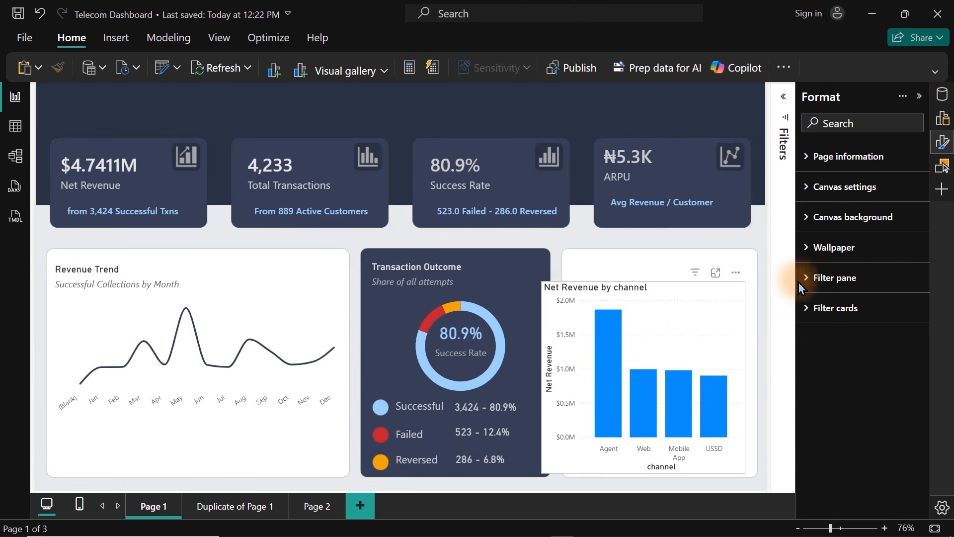
{"action": "left_click", "coordinate": [856, 251]}
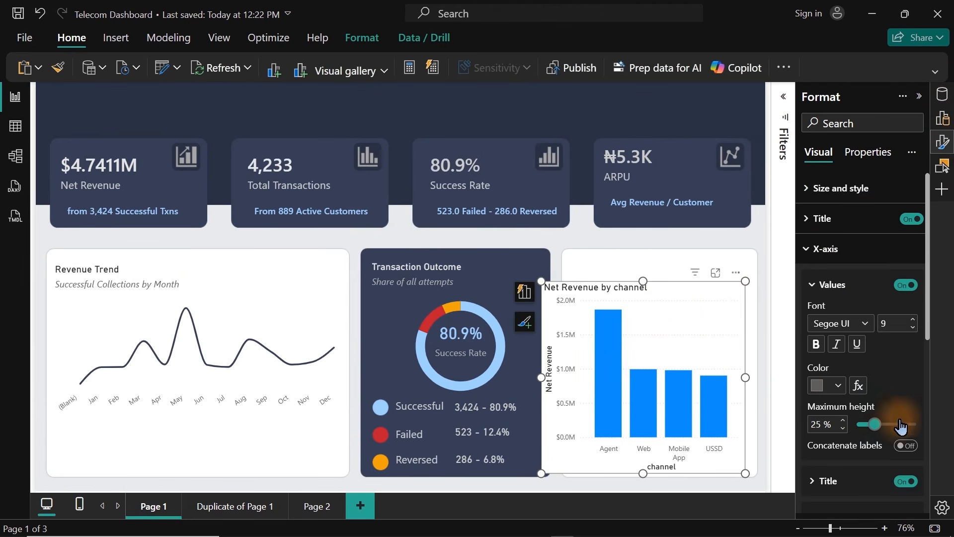
{"action": "left_click", "coordinate": [905, 482]}
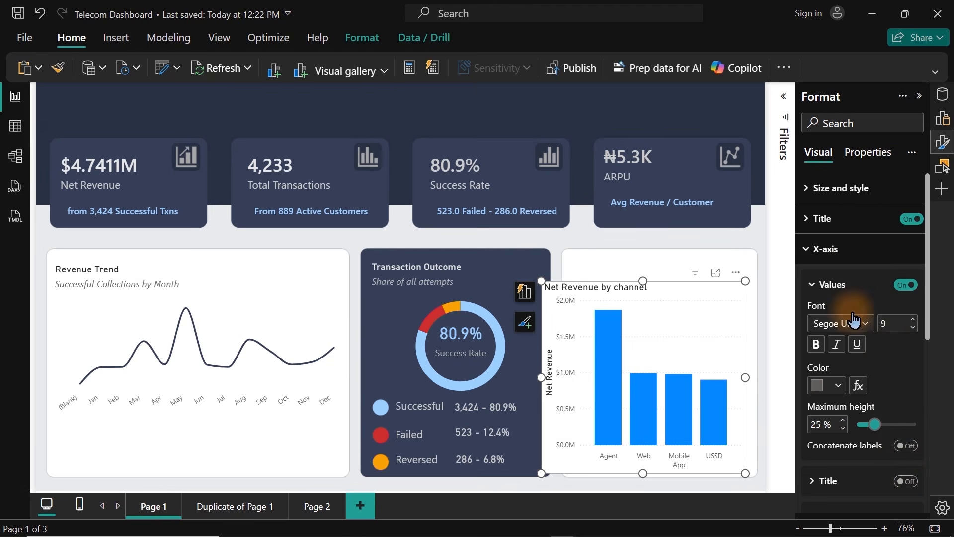
{"action": "left_click", "coordinate": [830, 250]}
{"action": "left_click", "coordinate": [839, 281]}
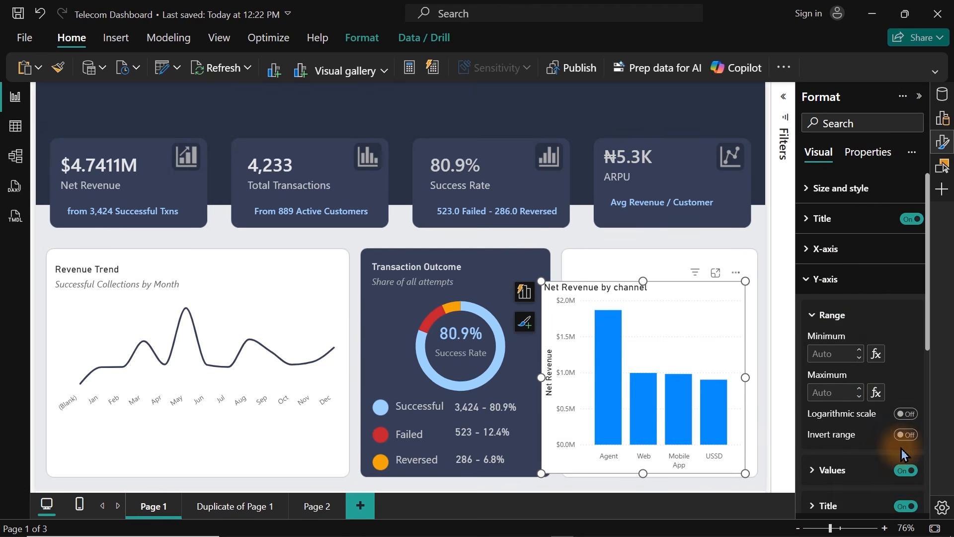
{"action": "left_click", "coordinate": [906, 506]}
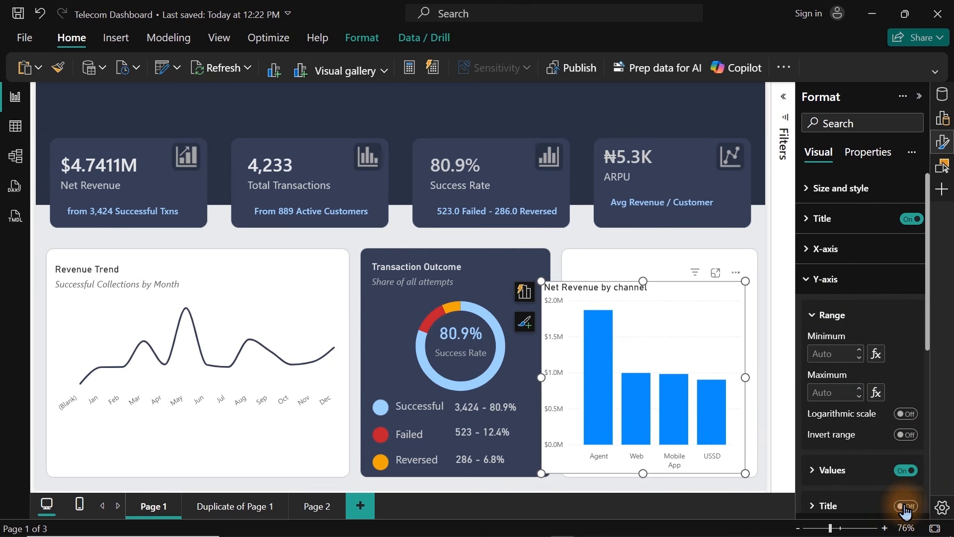
{"action": "left_click", "coordinate": [905, 470]}
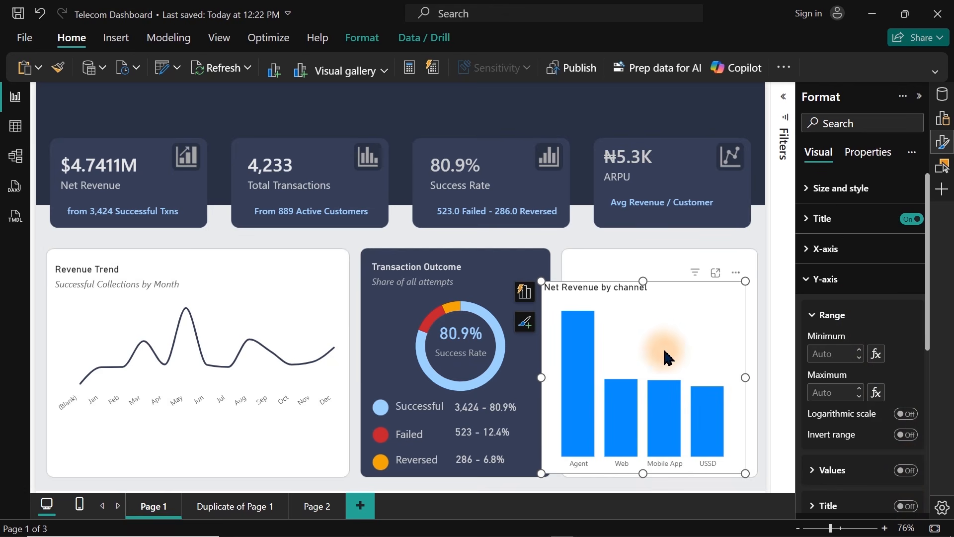
Step: Move and resize the channel chart to about 337 by 337 inside the empty white panel, and turn off its background
{"action": "left_click_drag", "start_coordinate": [664, 351], "coordinate": [682, 320]}
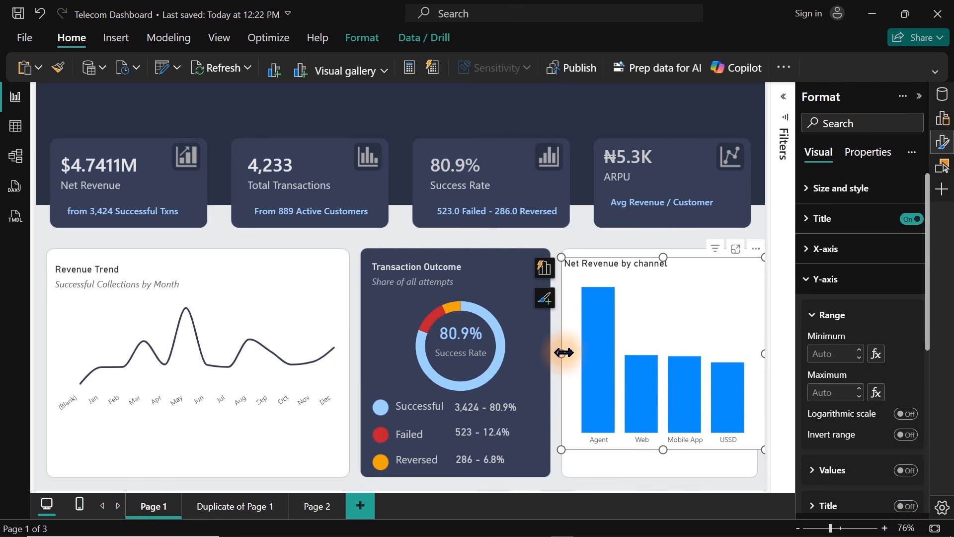
{"action": "left_click_drag", "start_coordinate": [562, 353], "coordinate": [566, 356]}
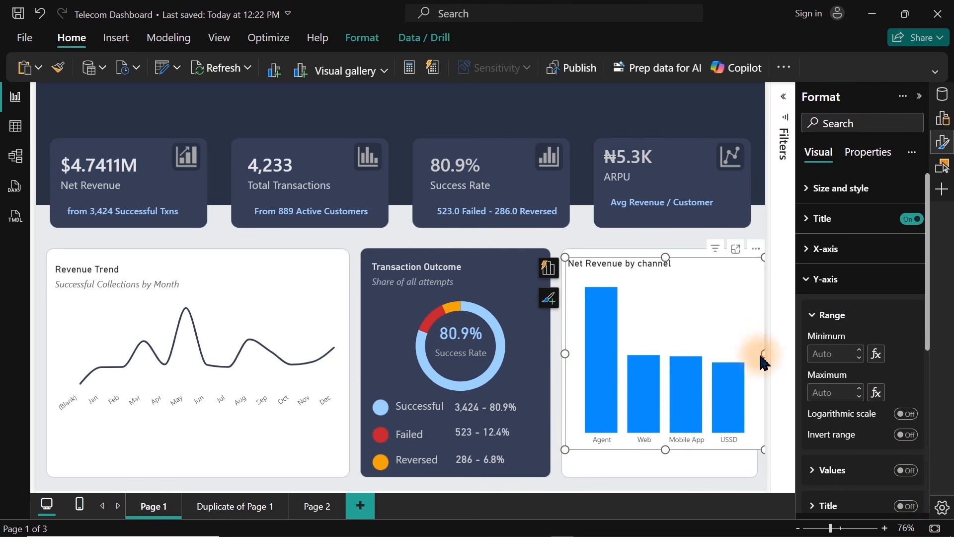
{"action": "mouse_move", "coordinate": [763, 351]}
{"action": "left_mouse_down"}
{"action": "mouse_move", "coordinate": [749, 351]}
{"action": "mouse_move", "coordinate": [759, 355]}
{"action": "left_mouse_up"}
{"action": "left_click_drag", "start_coordinate": [686, 325], "coordinate": [684, 348]}
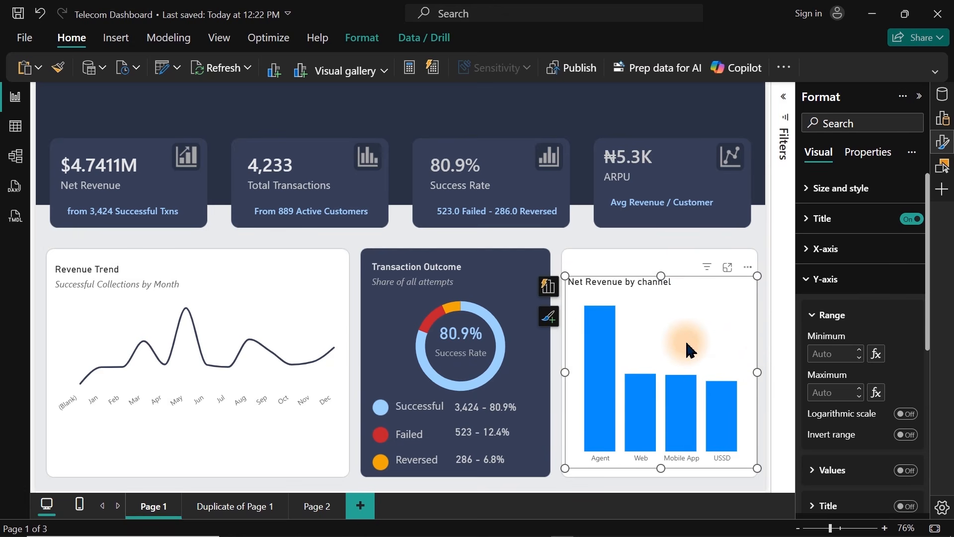
{"action": "left_click", "coordinate": [834, 188]}
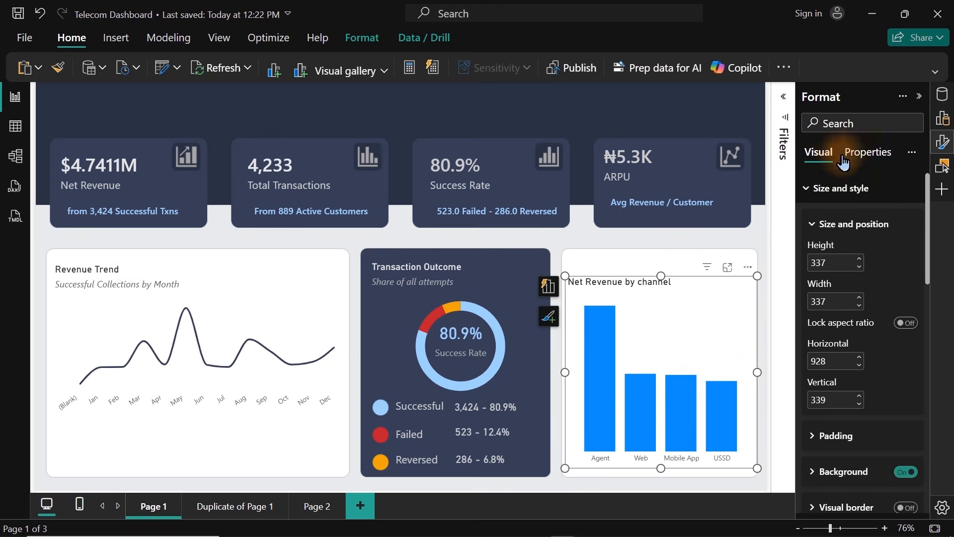
{"action": "left_click", "coordinate": [904, 472]}
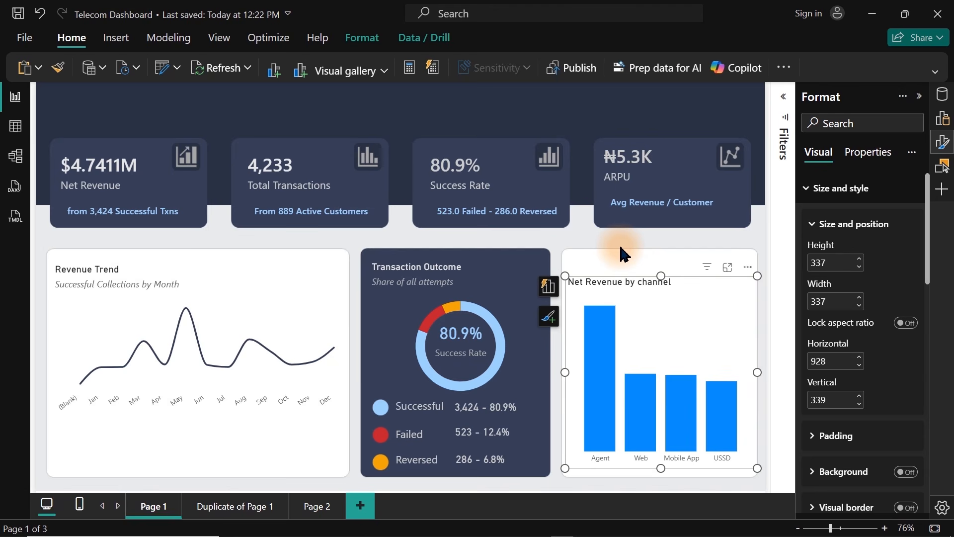
Step: Change the channel chart's title text to "Channel Mix"
{"action": "left_click", "coordinate": [945, 148]}
{"action": "left_click", "coordinate": [946, 148]}
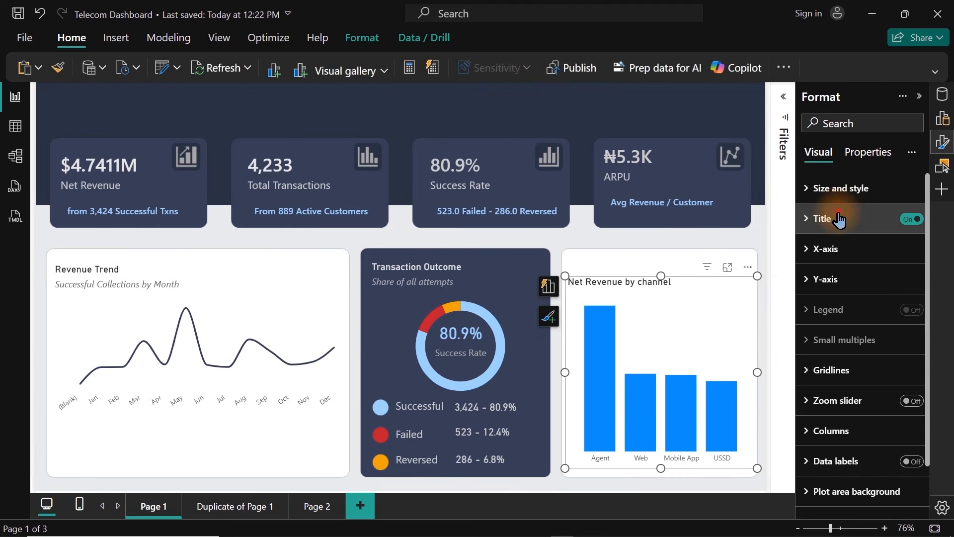
{"action": "left_click", "coordinate": [839, 219]}
{"action": "left_click", "coordinate": [874, 294]}
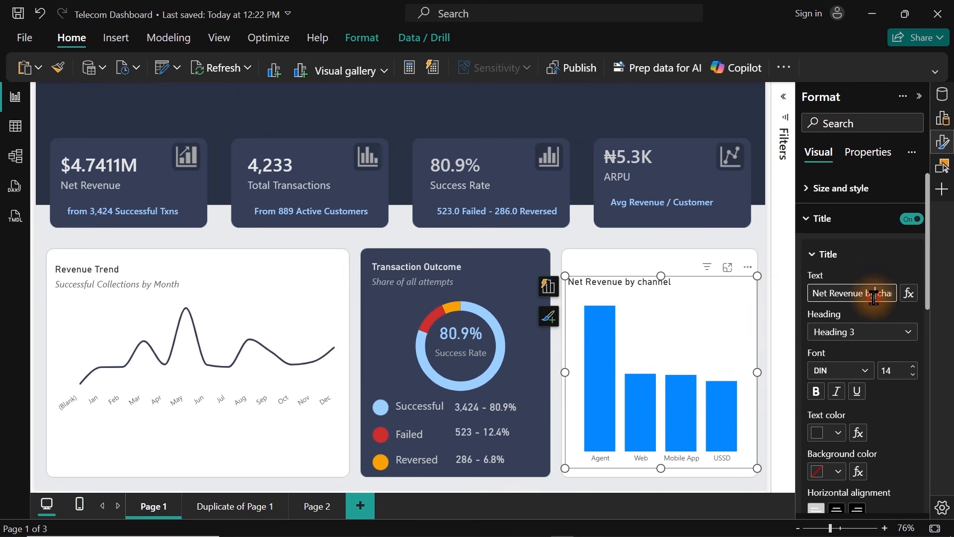
{"action": "key", "text": "ctrl+a"}
{"action": "type", "text": "Channel Mix"}
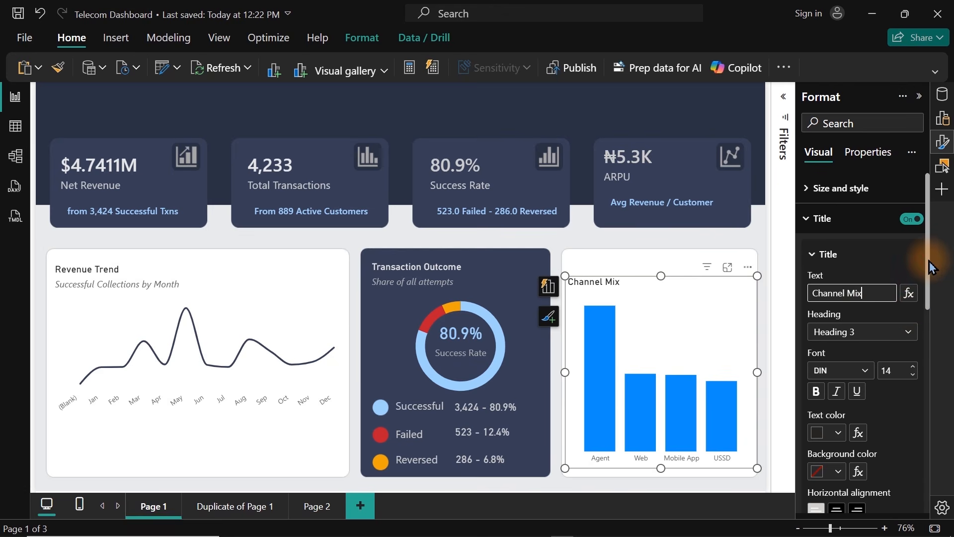
Step: Enable the Channel Mix chart's subtitle with the text "Revenue by acquisition path"
{"action": "left_click_drag", "start_coordinate": [929, 259], "coordinate": [922, 347]}
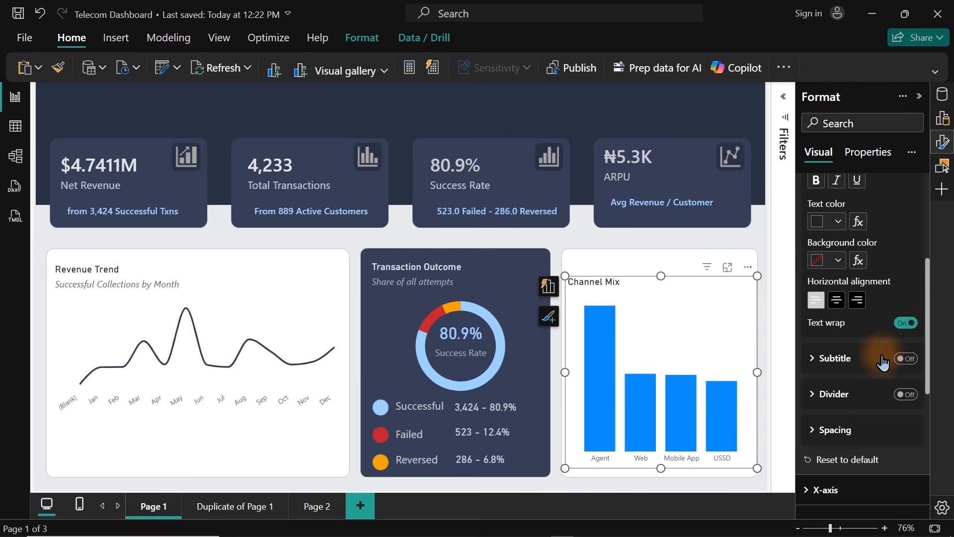
{"action": "left_click", "coordinate": [903, 360]}
{"action": "left_click", "coordinate": [826, 362]}
{"action": "left_click", "coordinate": [838, 397]}
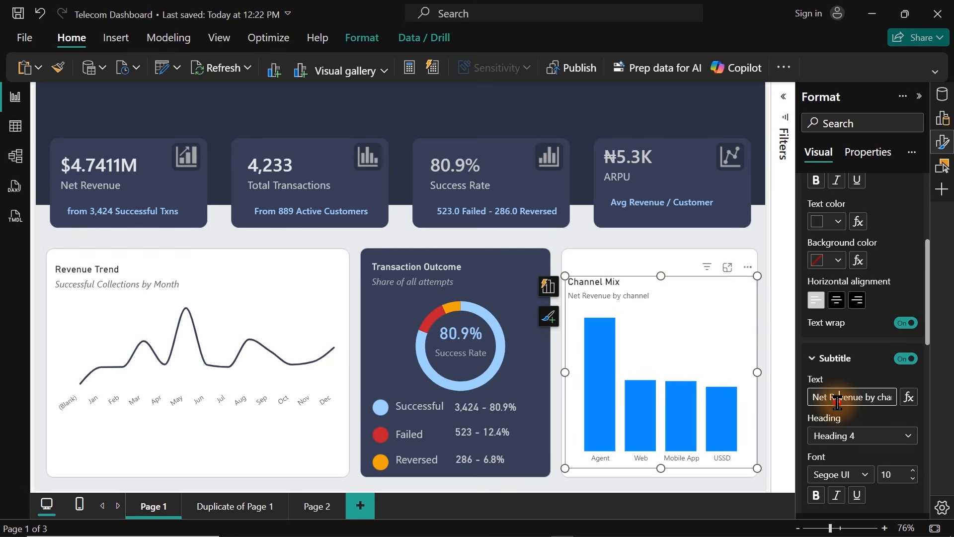
{"action": "key", "text": "ctrl+a"}
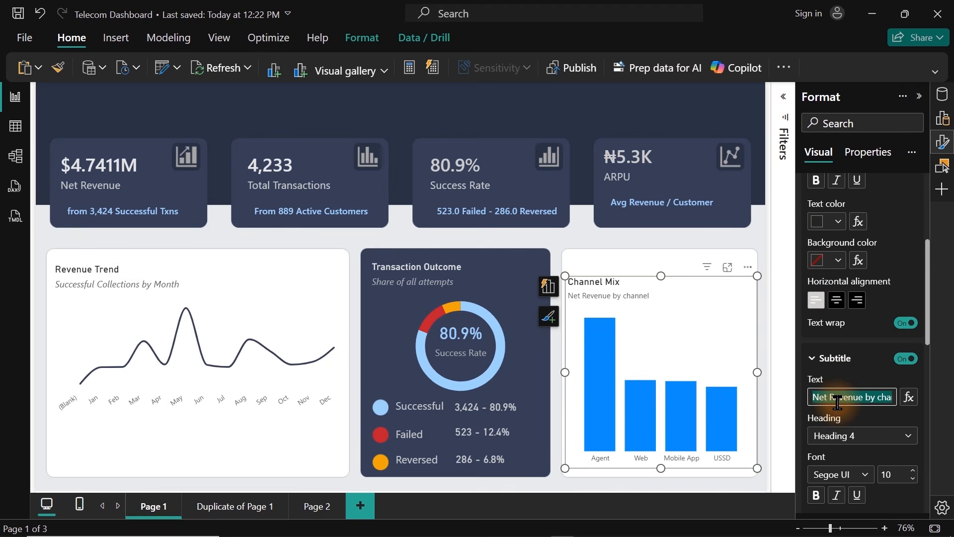
{"action": "type", "text": "Rev"}
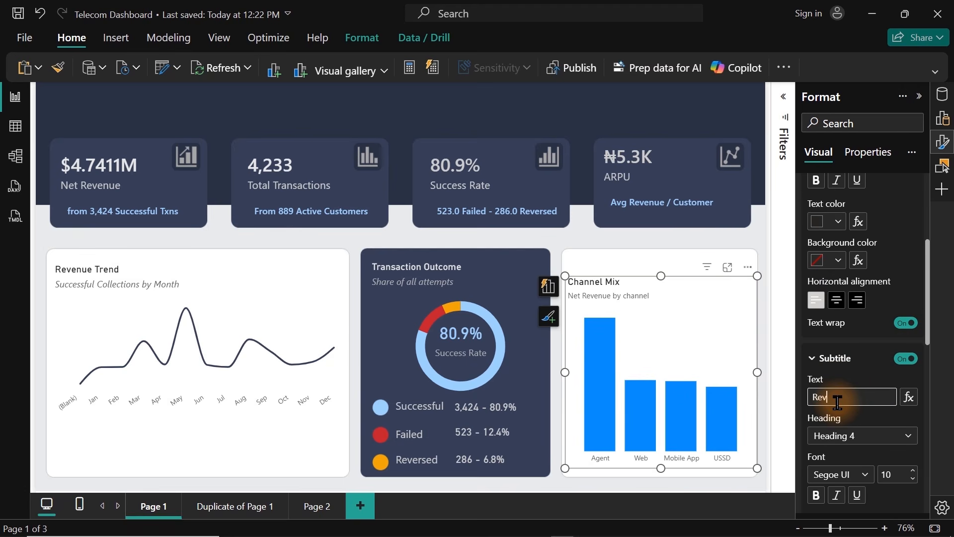
{"action": "type", "text": "enue by acquis"}
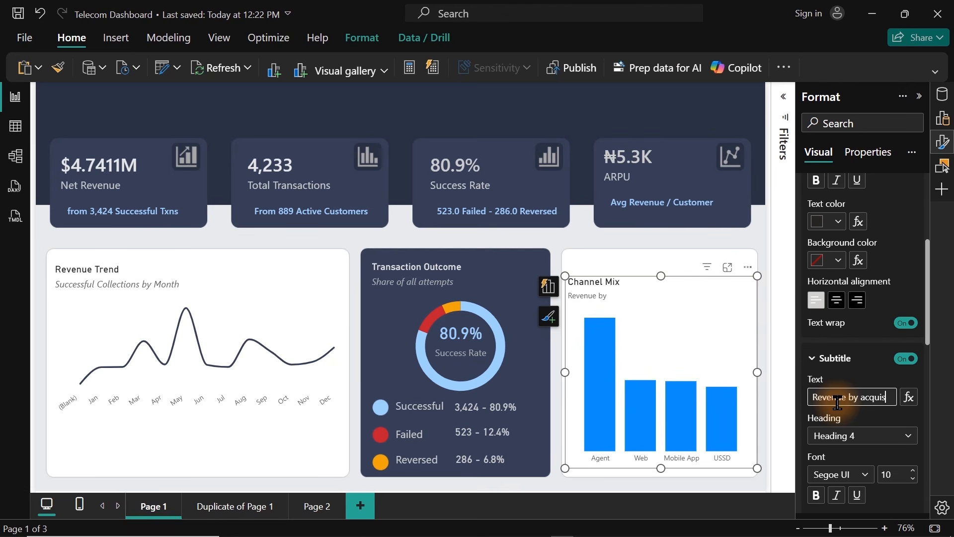
{"action": "type", "text": "ition path"}
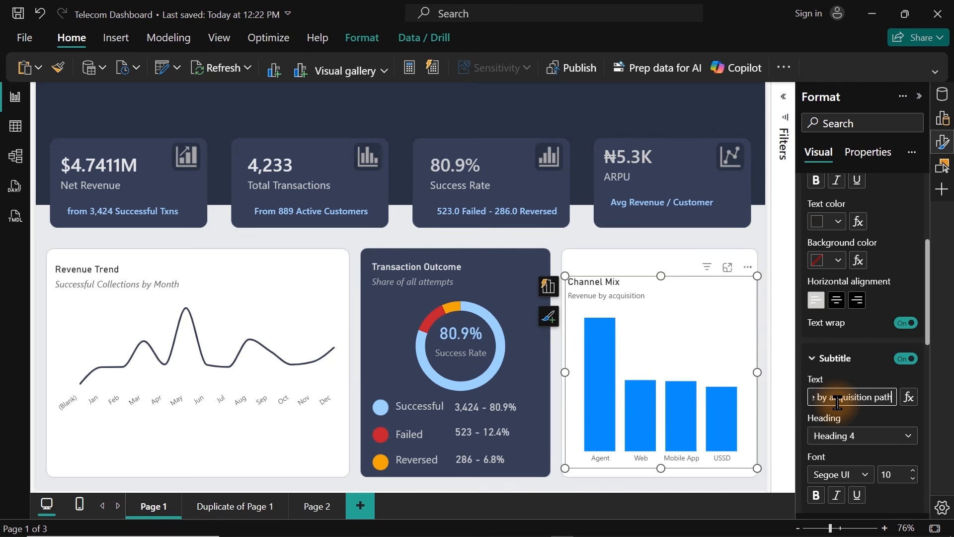
Step: Set the subtitle to italic at font size 11, then shift the chart slightly up and stretch it taller within its panel
{"action": "left_click", "coordinate": [912, 473]}
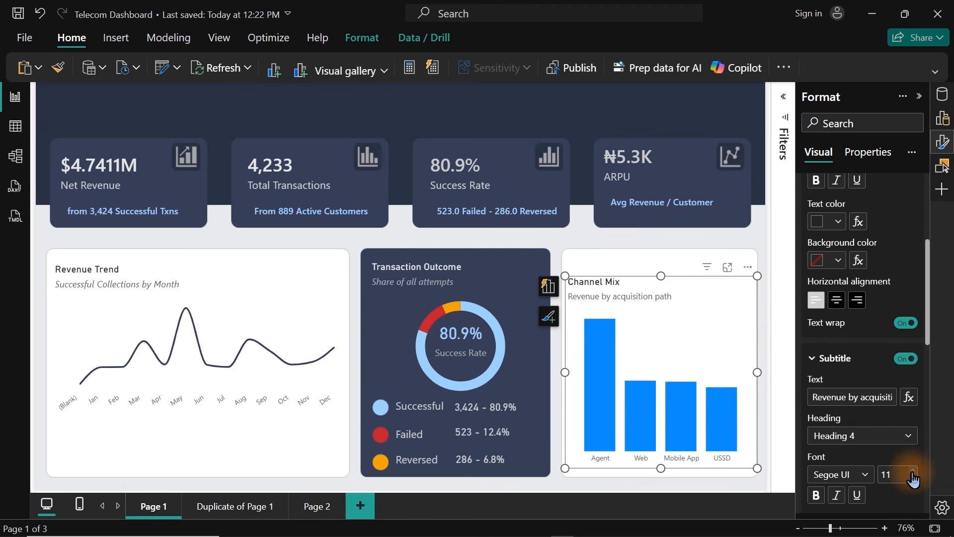
{"action": "left_click_drag", "start_coordinate": [928, 335], "coordinate": [931, 385]}
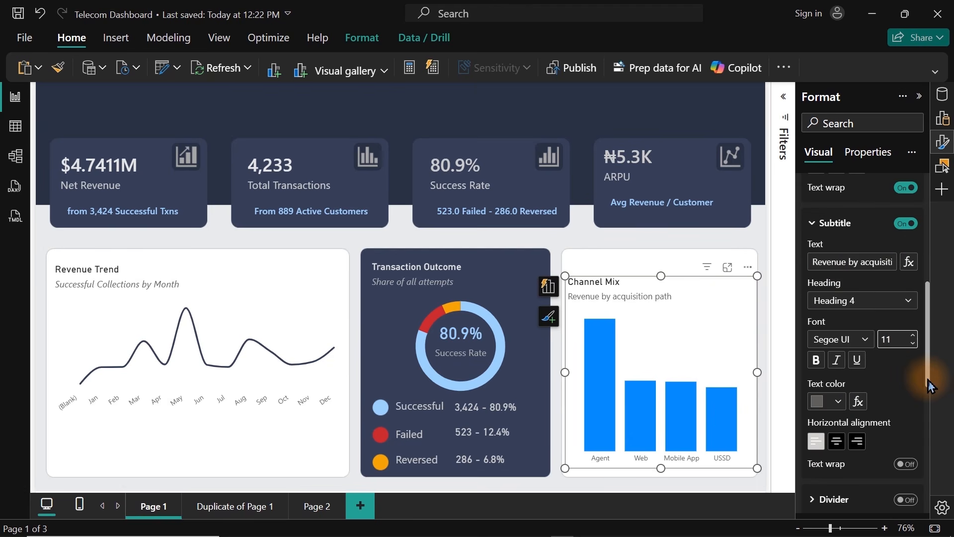
{"action": "left_click", "coordinate": [837, 360]}
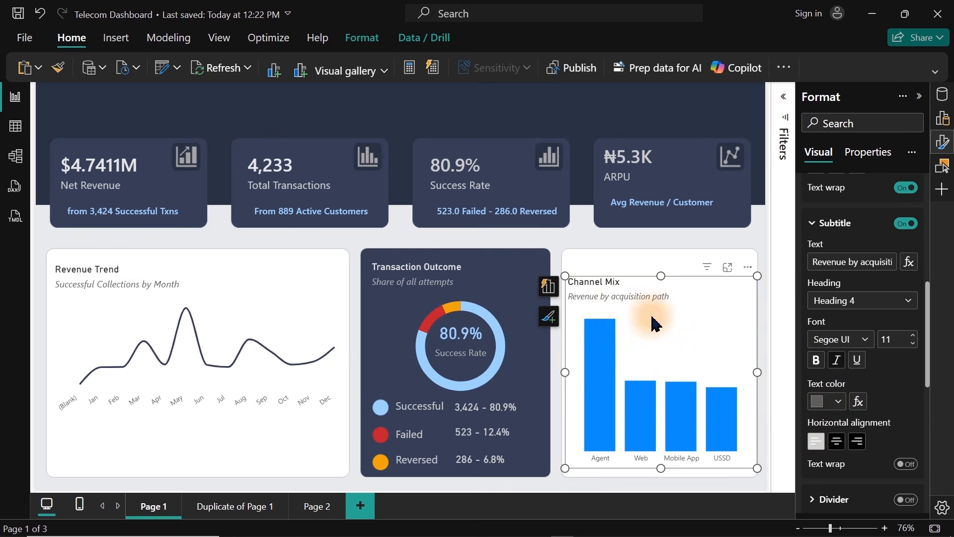
{"action": "left_click_drag", "start_coordinate": [651, 318], "coordinate": [654, 316]}
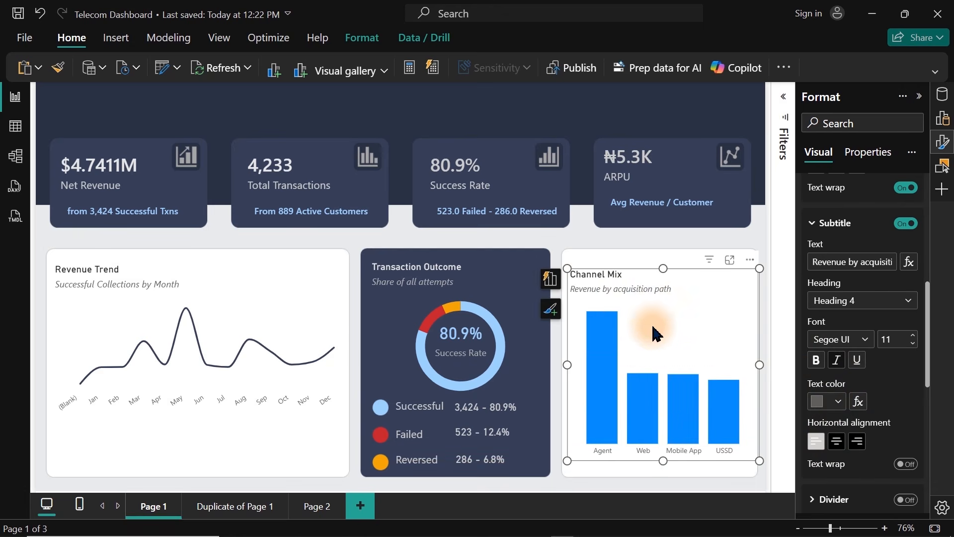
{"action": "left_click_drag", "start_coordinate": [663, 460], "coordinate": [666, 467]}
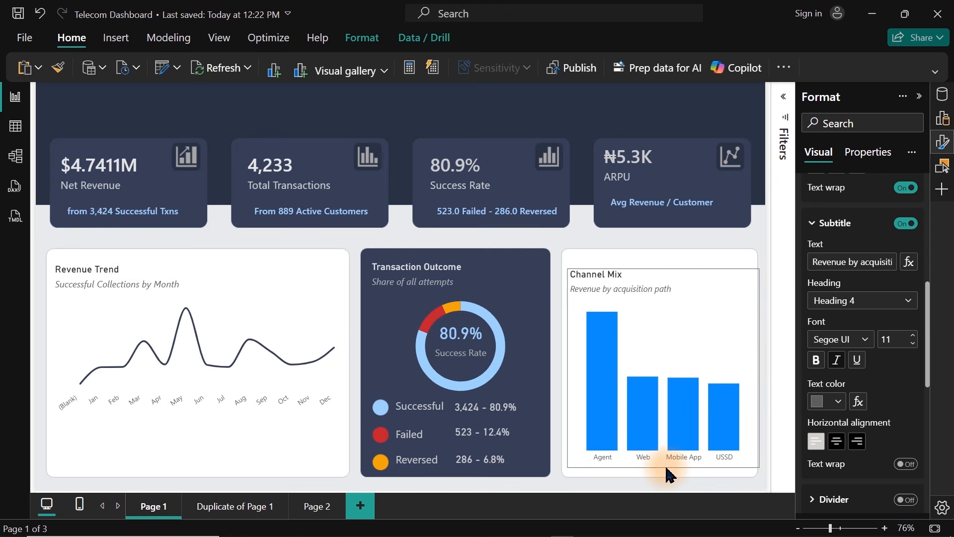
Step: Recolor all columns of the Channel Mix chart with the dark navy recent color used on the dashboard cards
{"action": "left_click", "coordinate": [944, 149]}
{"action": "left_click", "coordinate": [944, 149]}
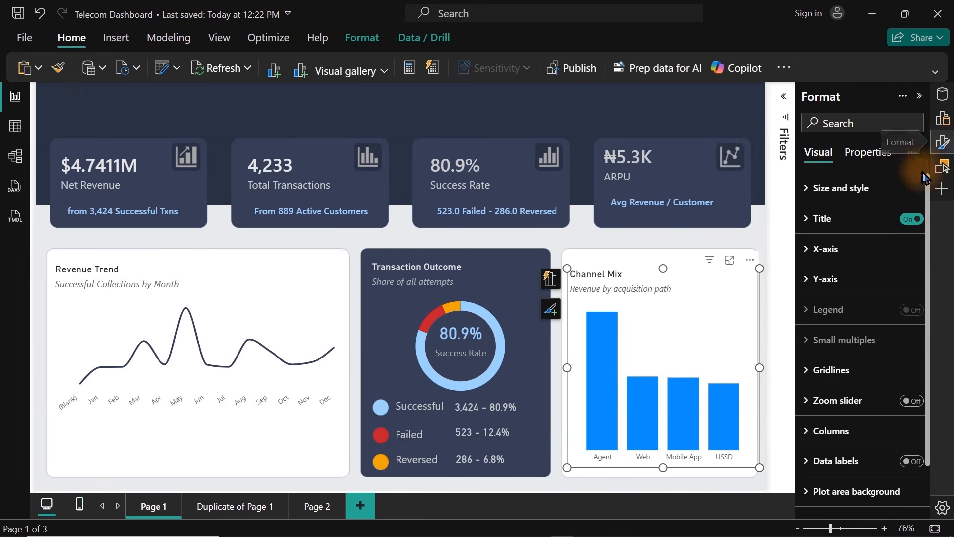
{"action": "left_click", "coordinate": [813, 431]}
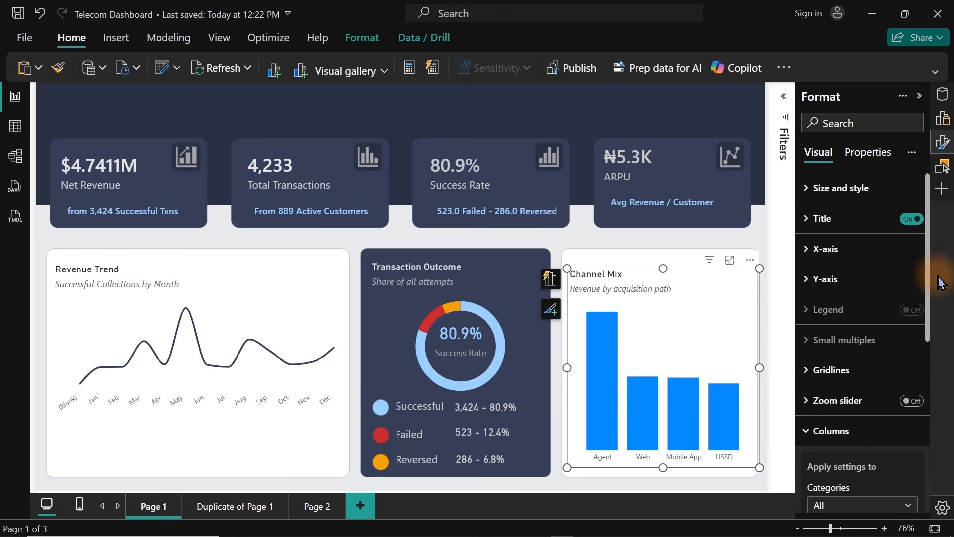
{"action": "left_click_drag", "start_coordinate": [928, 262], "coordinate": [930, 386]}
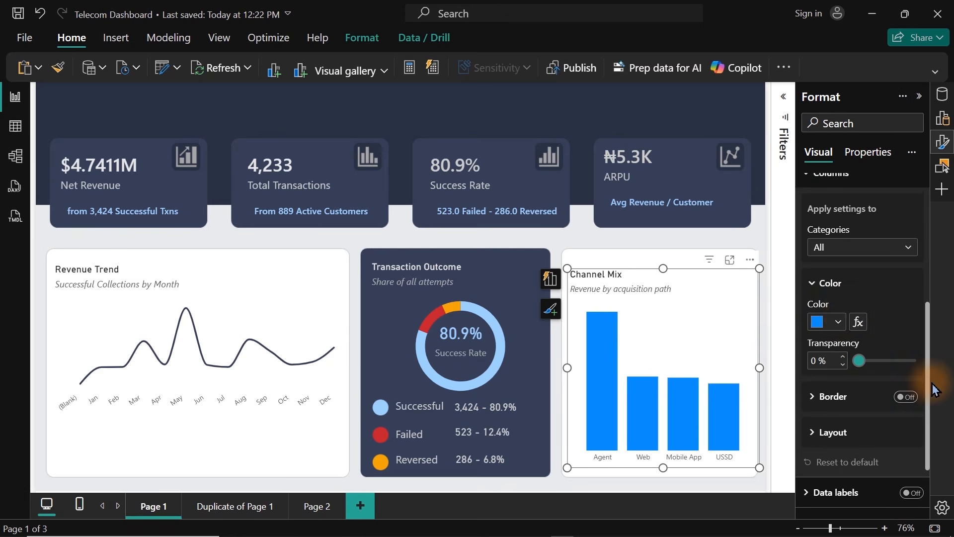
{"action": "left_click", "coordinate": [838, 318]}
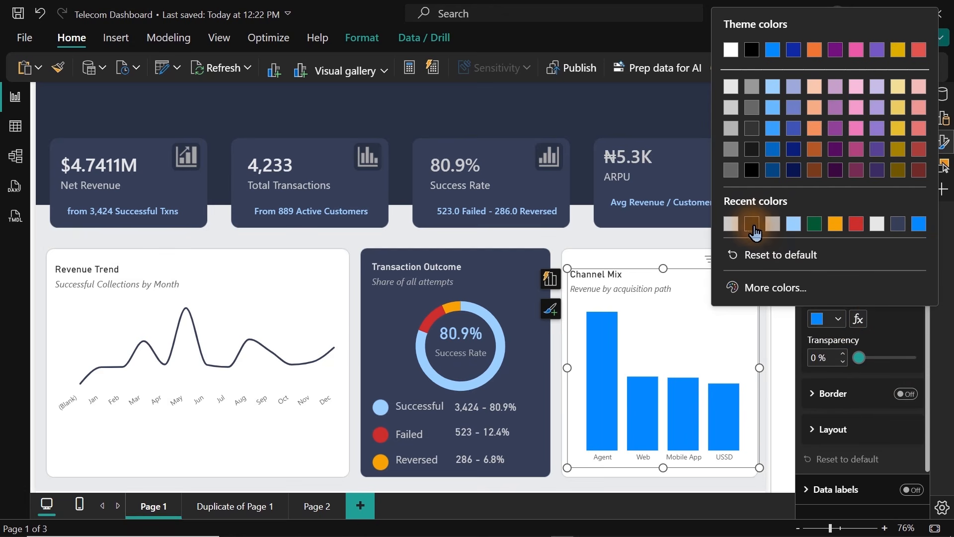
{"action": "left_click", "coordinate": [899, 223]}
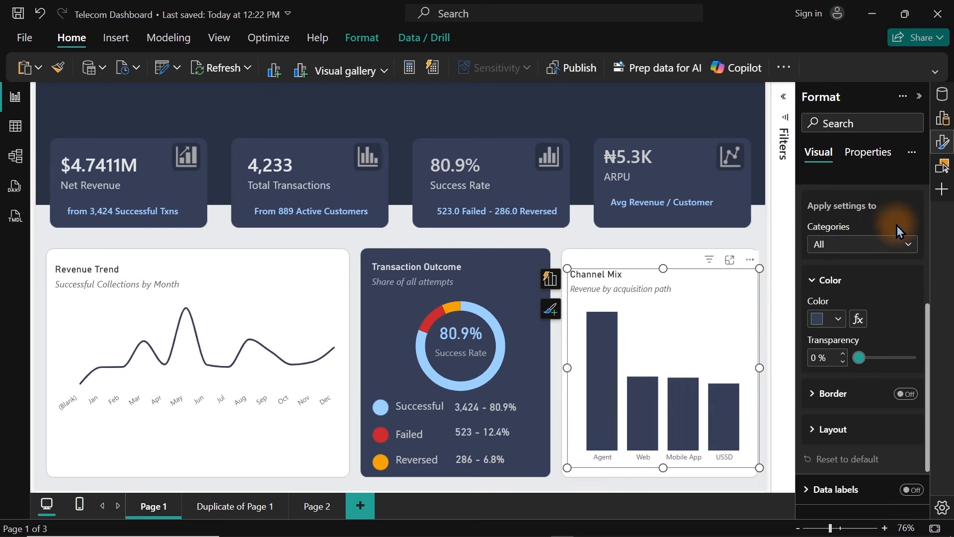
{"action": "left_click", "coordinate": [745, 243]}
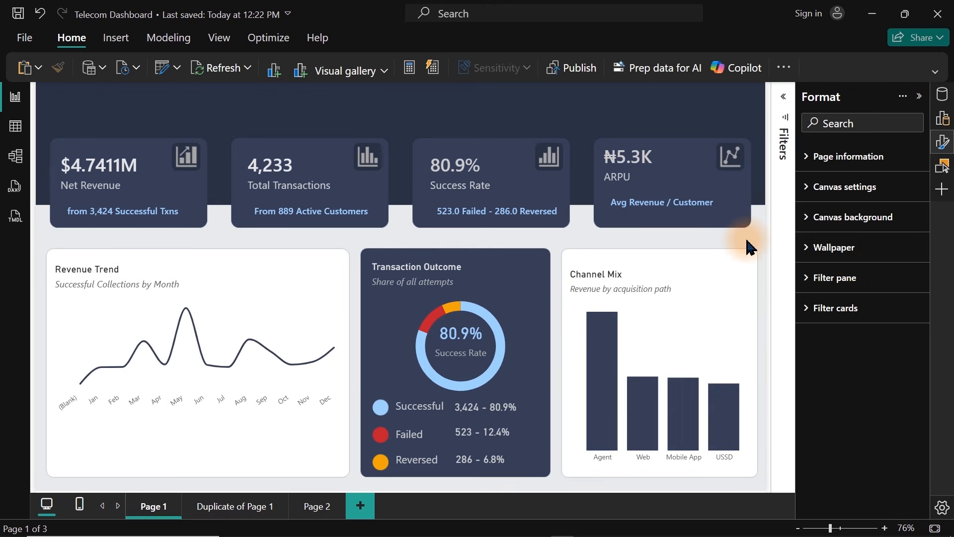
Step: Turn on data labels for the Channel Mix chart and collapse the formatting pane
{"action": "left_click", "coordinate": [721, 315]}
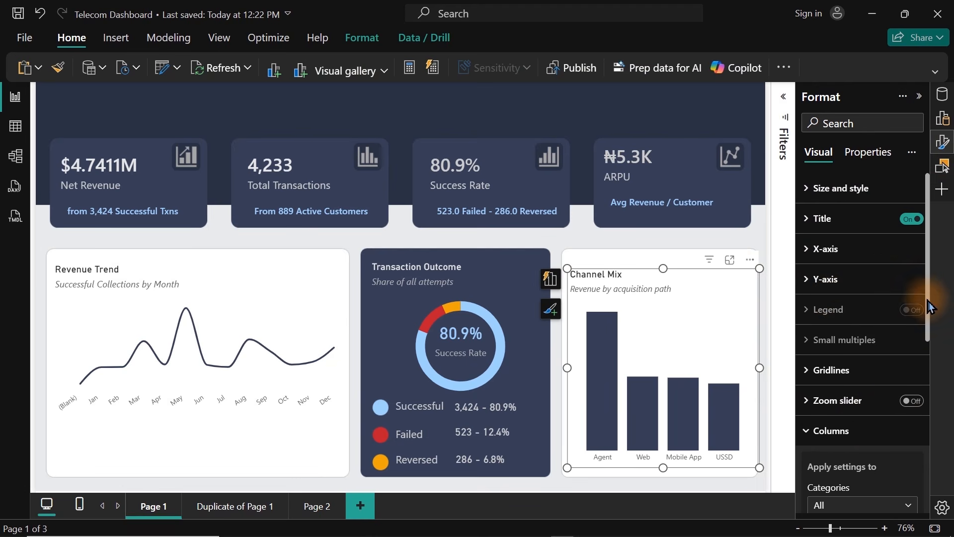
{"action": "left_click_drag", "start_coordinate": [927, 305], "coordinate": [920, 466]}
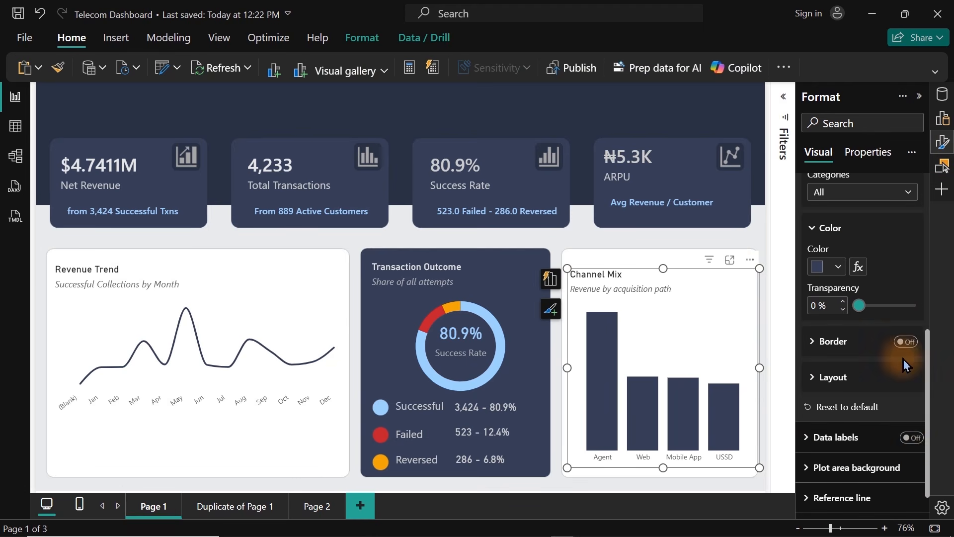
{"action": "left_click", "coordinate": [911, 438]}
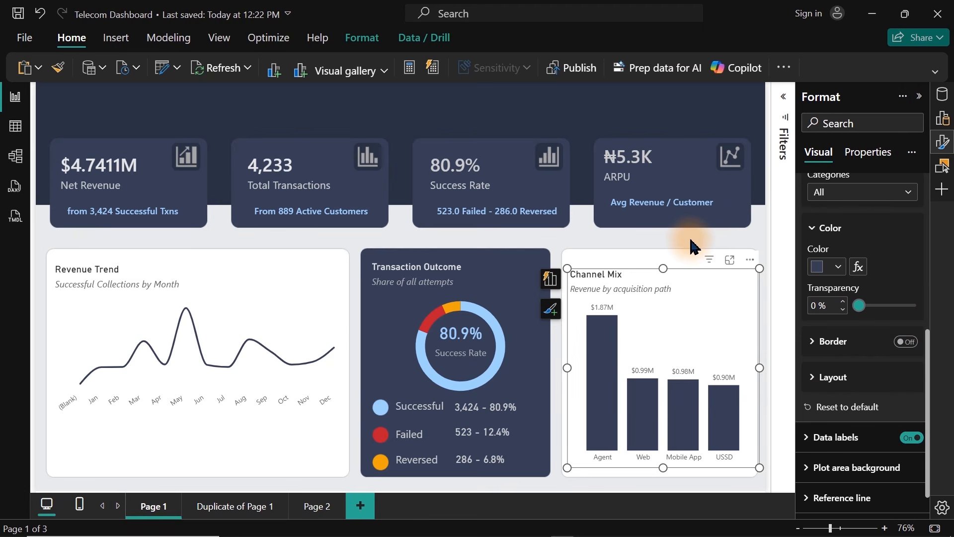
{"action": "left_click", "coordinate": [943, 142]}
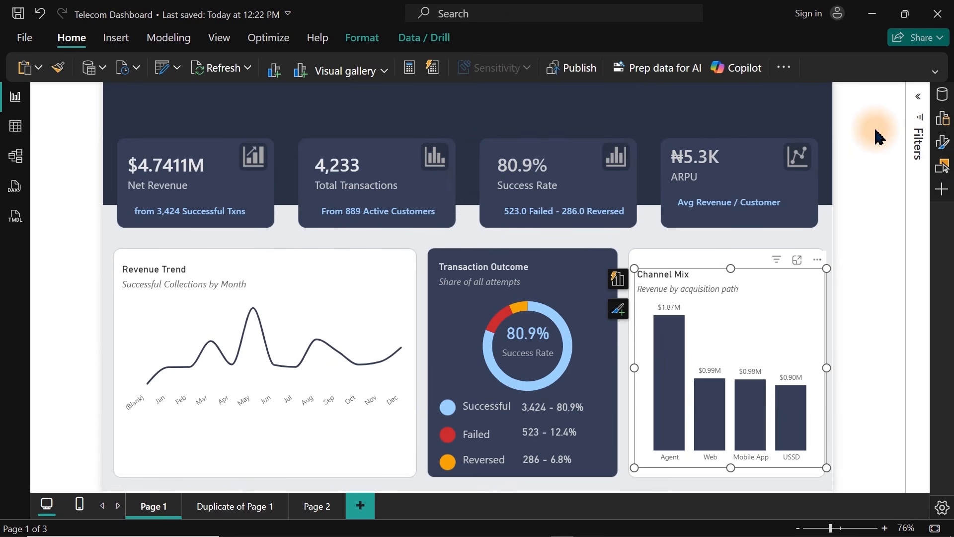
Step: Deselect the Channel Mix chart and save the report
{"action": "left_click", "coordinate": [762, 100]}
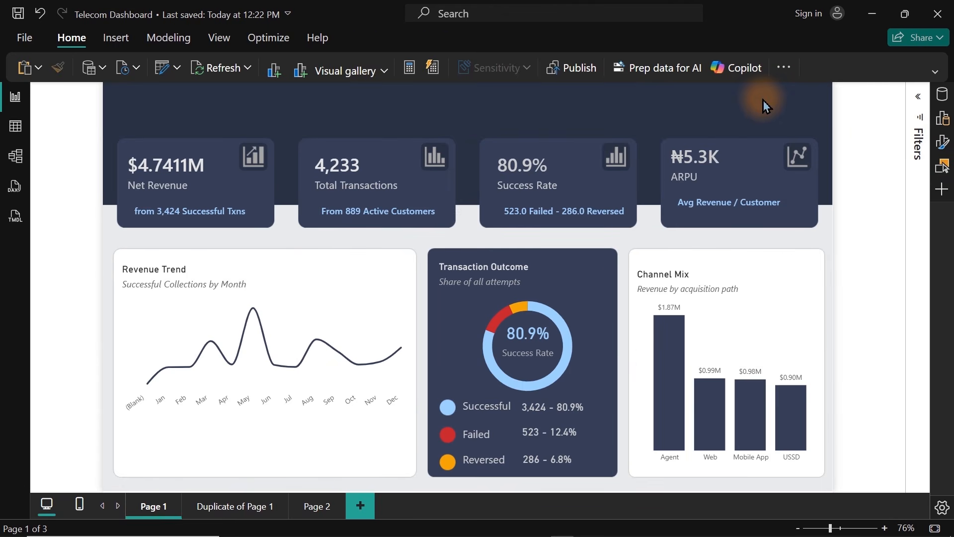
{"action": "key", "text": "ctrl+s"}
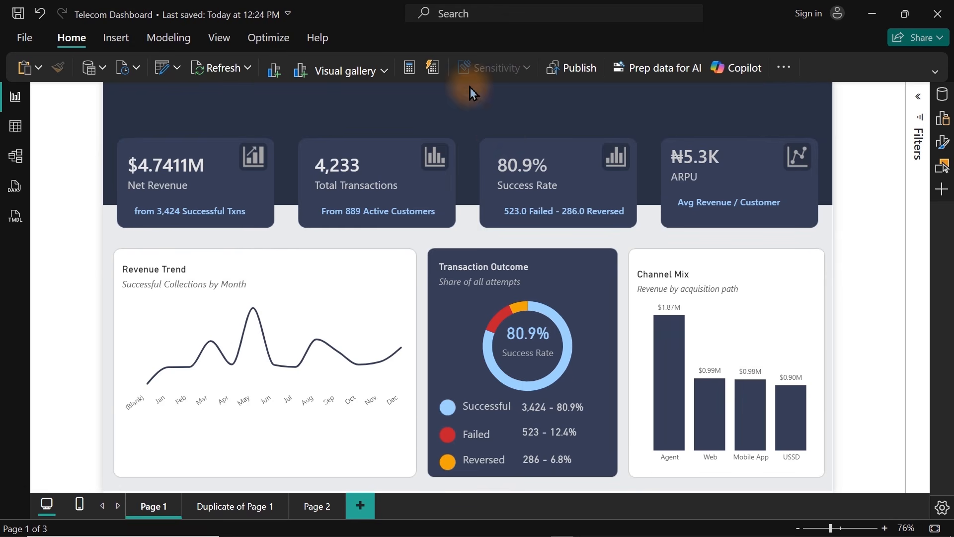
Step: Place a widened copy of the "Successful" label in the dark header band and replace its text with "Naija Connect Telecom"
{"action": "left_click", "coordinate": [485, 403]}
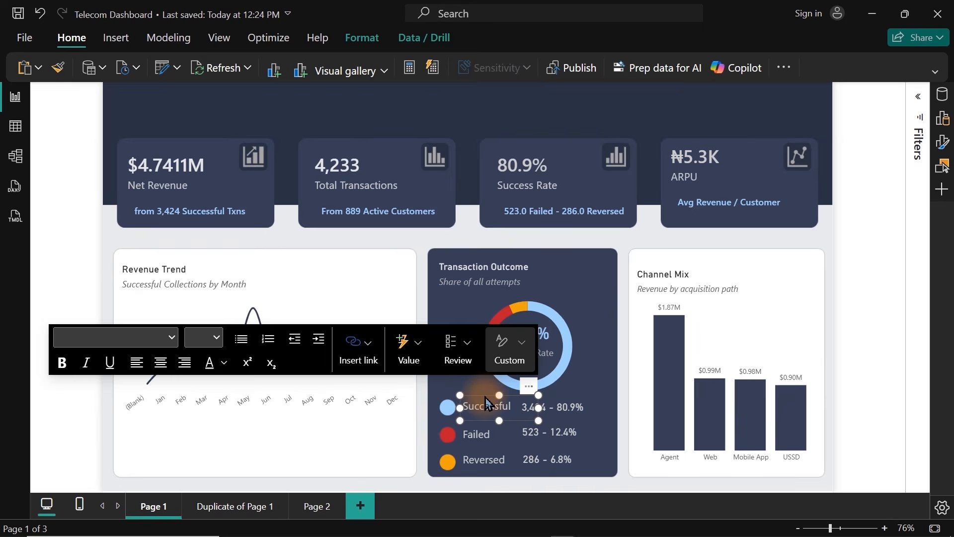
{"action": "left_click_drag", "start_coordinate": [485, 403], "coordinate": [378, 112]}
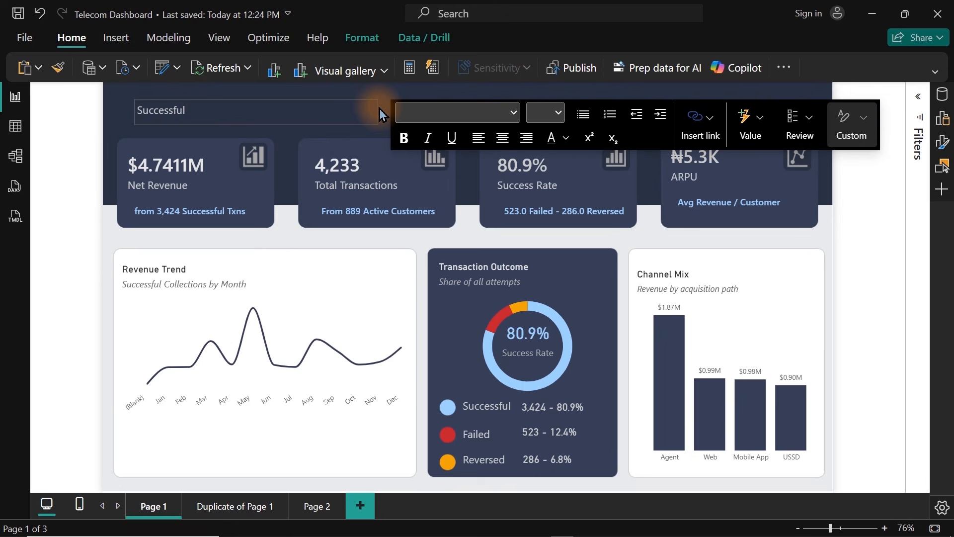
{"action": "left_click", "coordinate": [257, 111]}
{"action": "key", "text": "ctrl+a"}
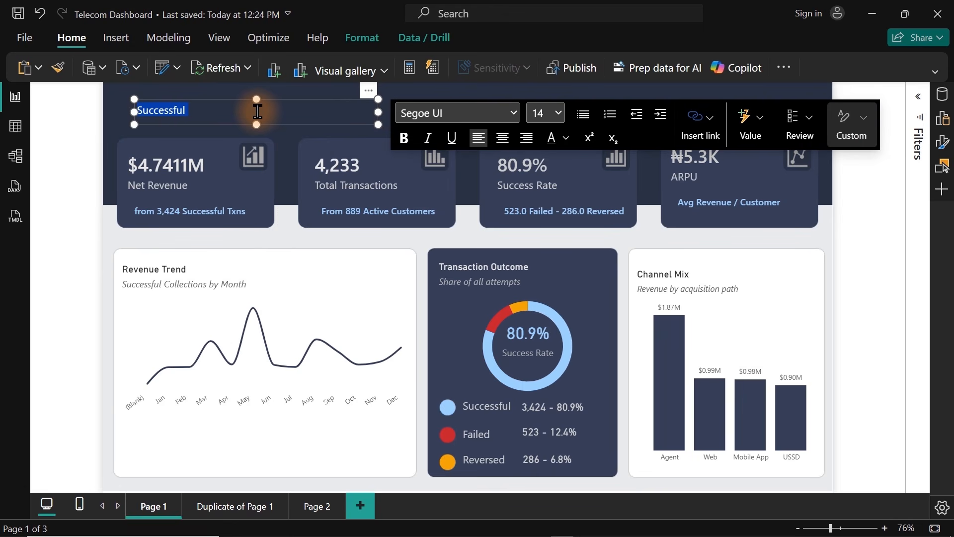
{"action": "type", "text": "N"}
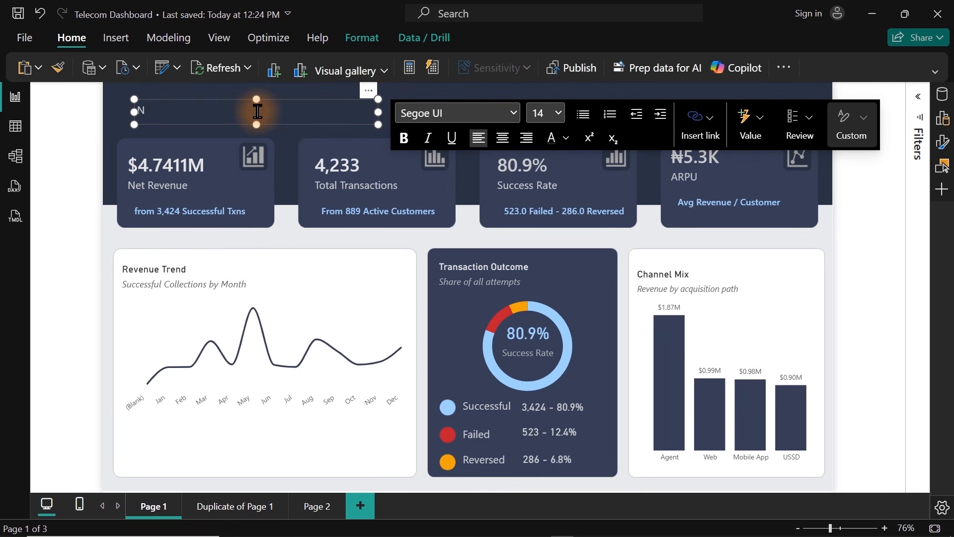
{"action": "type", "text": "aija ConnectTe"}
{"action": "key", "text": "BackSpace"}
{"action": "key", "text": "BackSpace"}
{"action": "type", "text": "Telecom"}
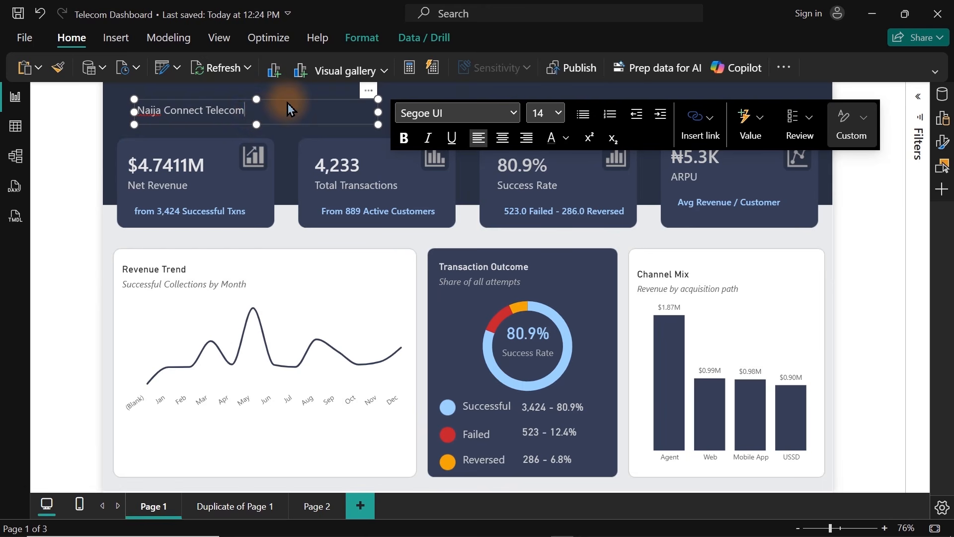
Step: Set the header title to font size 28, make its box taller, and shift it to align with the first KPI card's edge
{"action": "key", "text": "ctrl+a"}
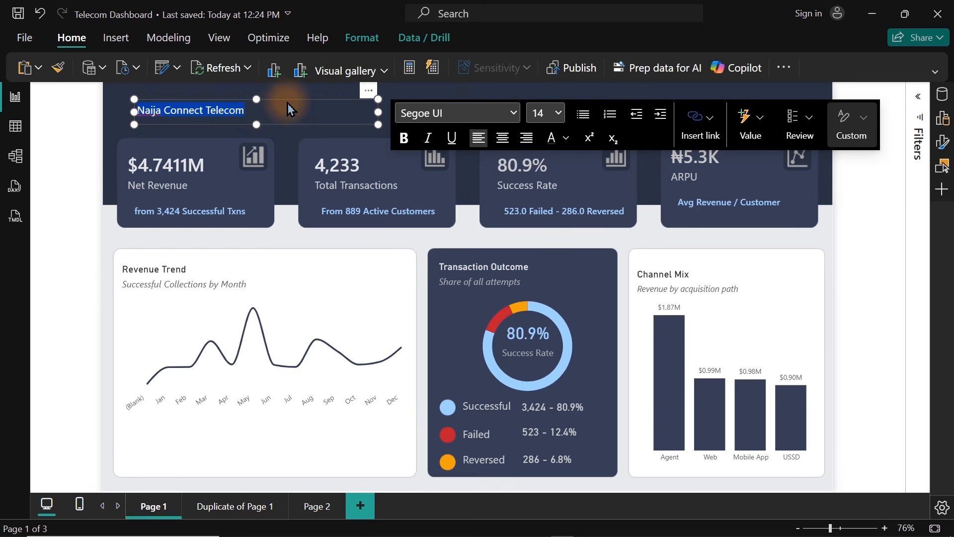
{"action": "left_click", "coordinate": [556, 121]}
{"action": "left_click", "coordinate": [539, 341]}
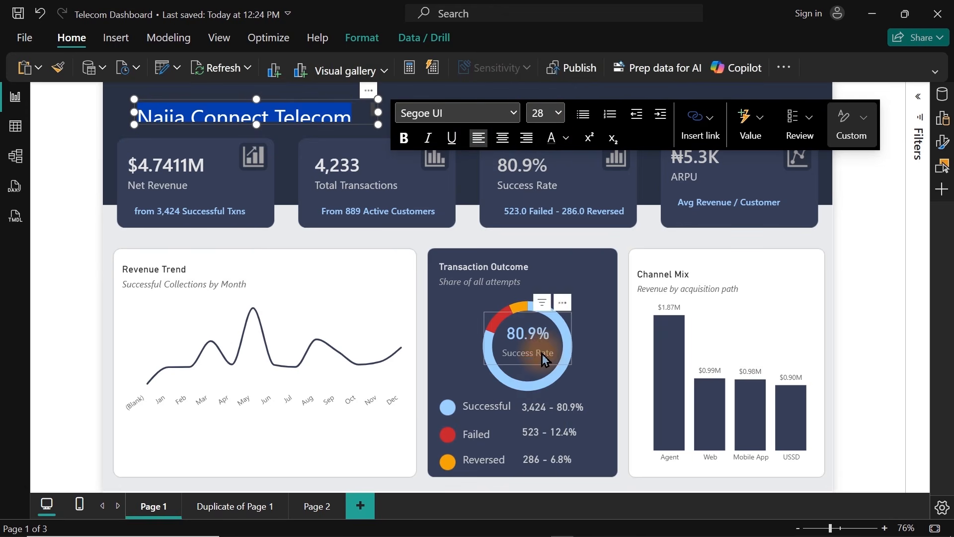
{"action": "left_click_drag", "start_coordinate": [256, 99], "coordinate": [255, 86]}
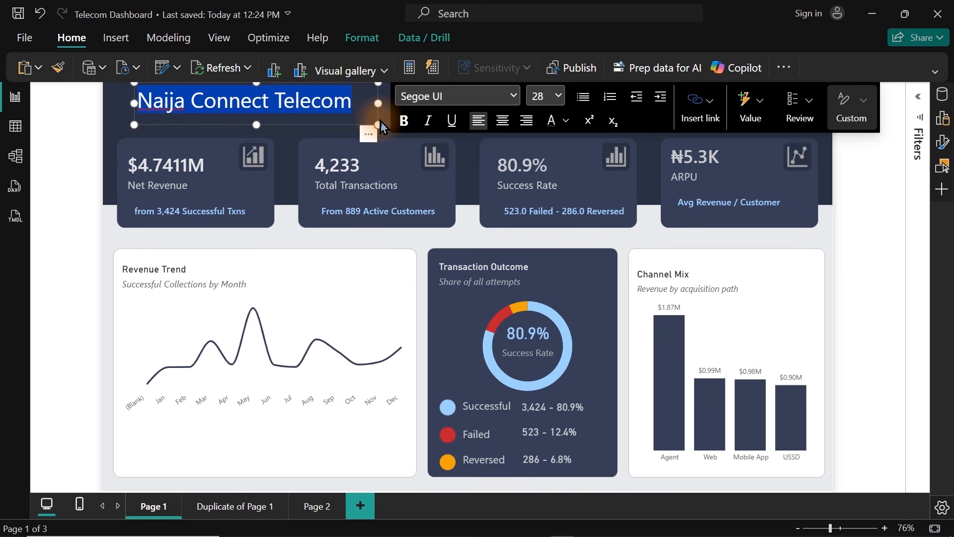
{"action": "left_click_drag", "start_coordinate": [384, 129], "coordinate": [351, 140]}
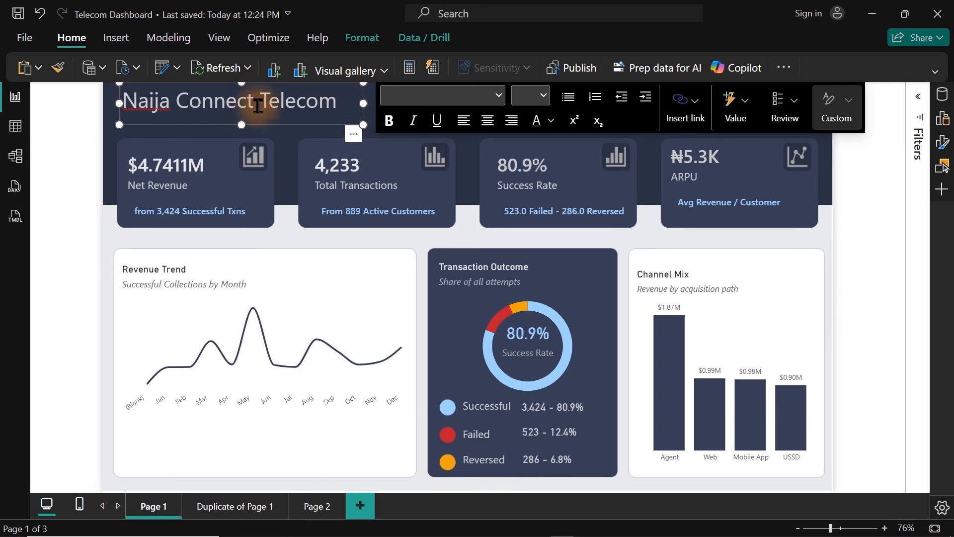
Step: Color the words "Naija Connect" in the header title with the medium gray theme shade
{"action": "left_click_drag", "start_coordinate": [254, 103], "coordinate": [122, 104]}
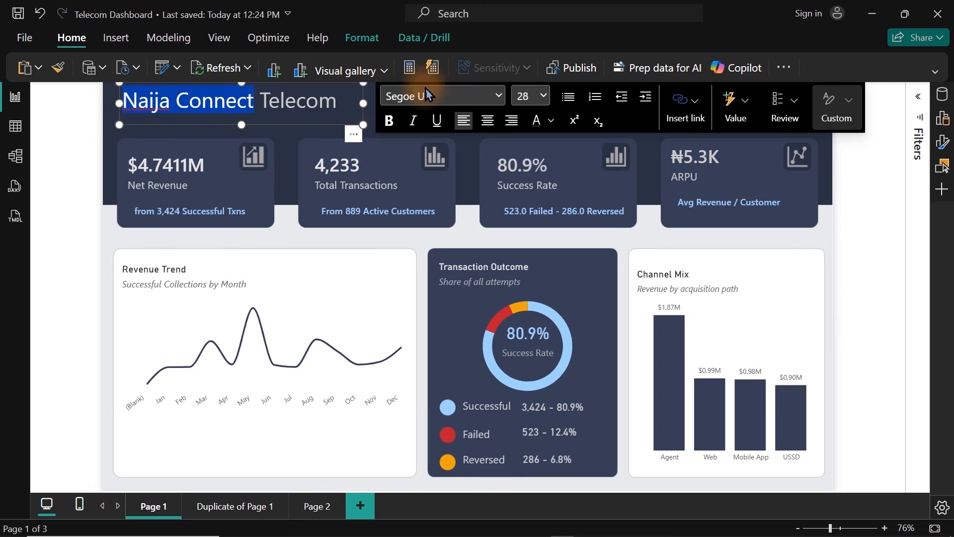
{"action": "left_click", "coordinate": [551, 124]}
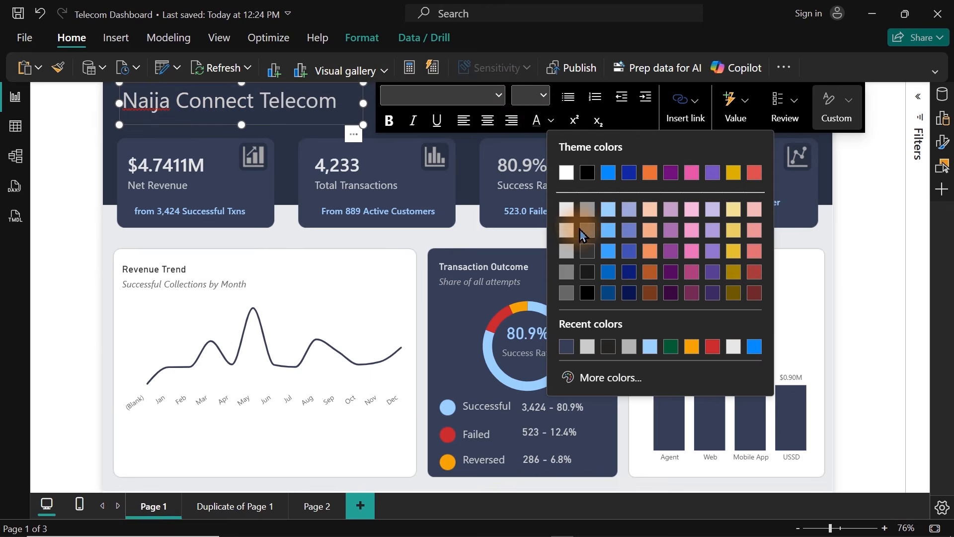
{"action": "left_click", "coordinate": [568, 278]}
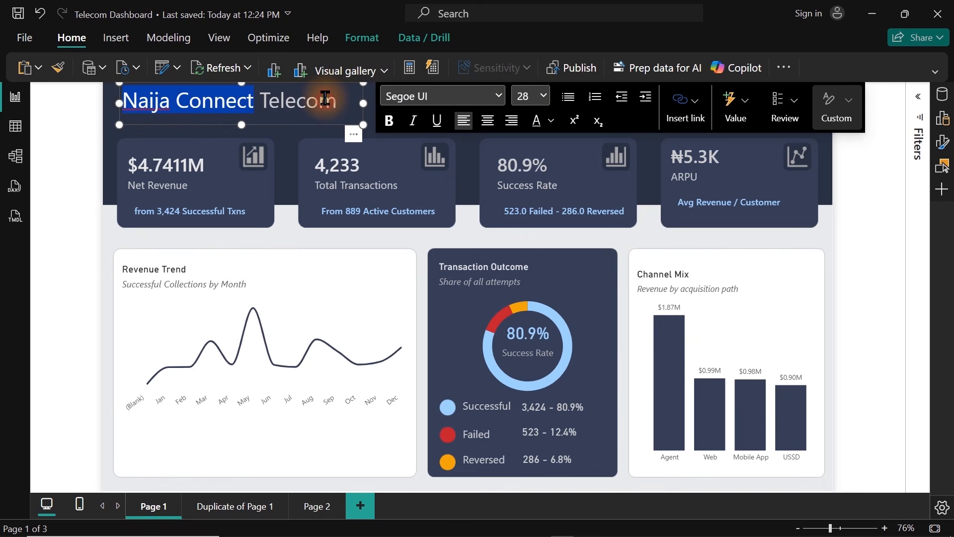
Step: Color the word "Telecom" in the header title with a light gray theme shade and deselect the text box
{"action": "left_click", "coordinate": [343, 105]}
{"action": "left_click_drag", "start_coordinate": [346, 105], "coordinate": [257, 102]}
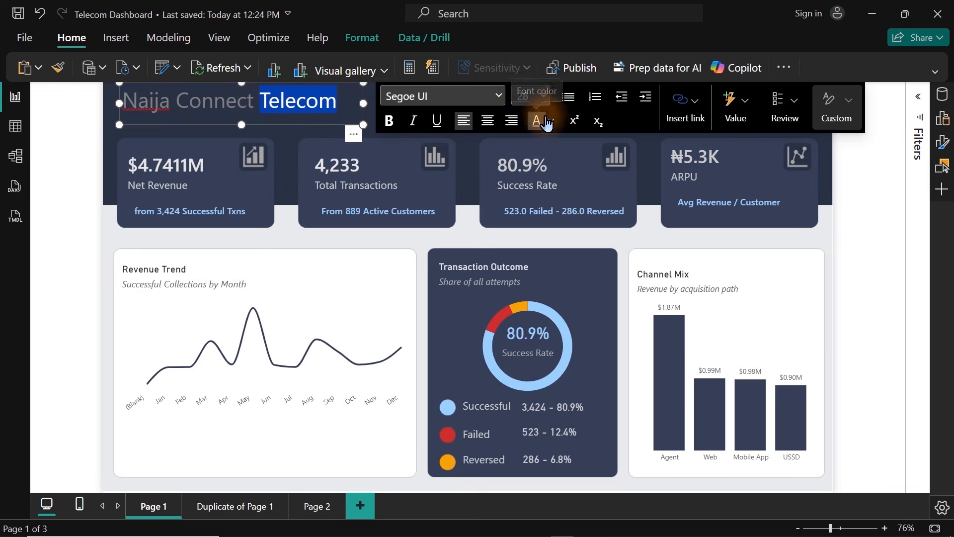
{"action": "left_click", "coordinate": [551, 122]}
{"action": "left_click", "coordinate": [567, 232]}
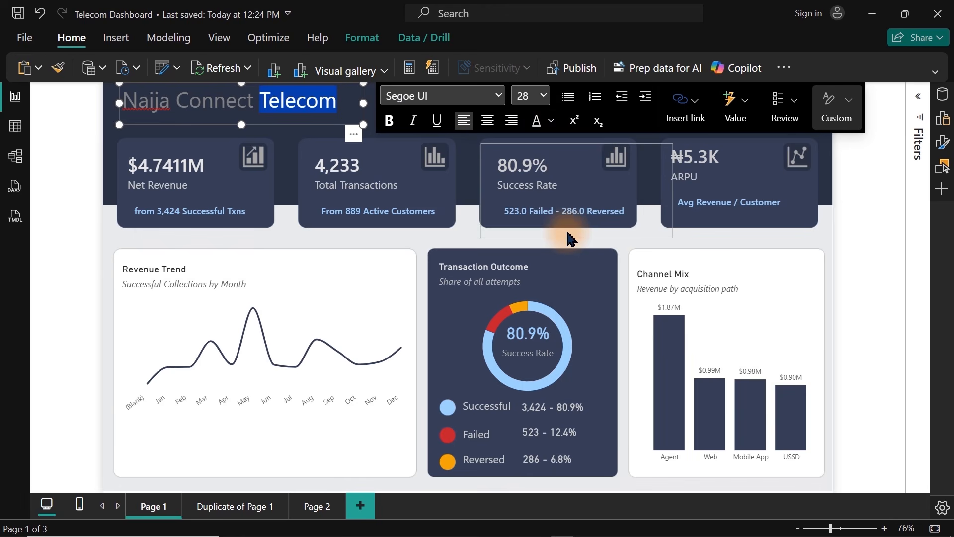
{"action": "left_click", "coordinate": [325, 123]}
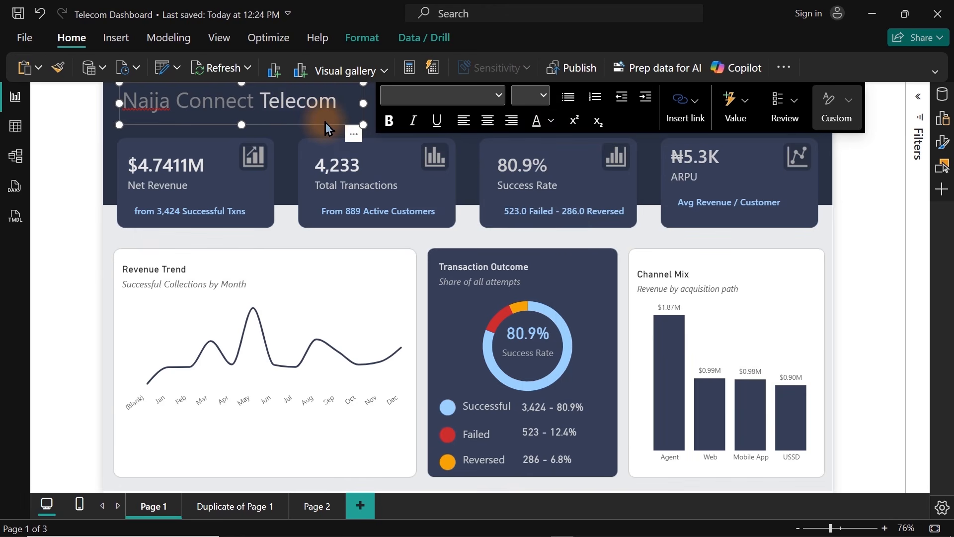
{"action": "left_click", "coordinate": [325, 127]}
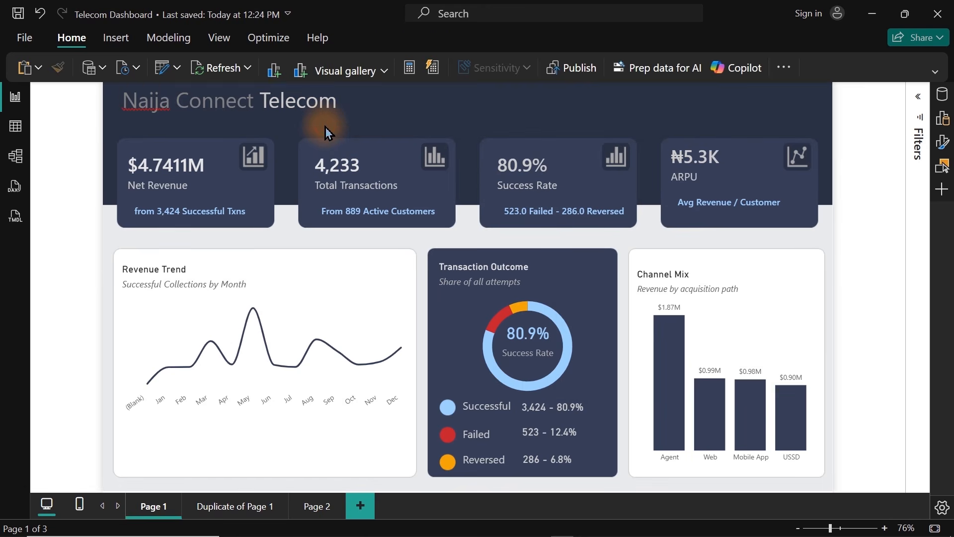
Step: Place a widened copy of the header title directly beneath it and replace its text with "Revenue performance dashboard"
{"action": "left_click", "coordinate": [323, 124]}
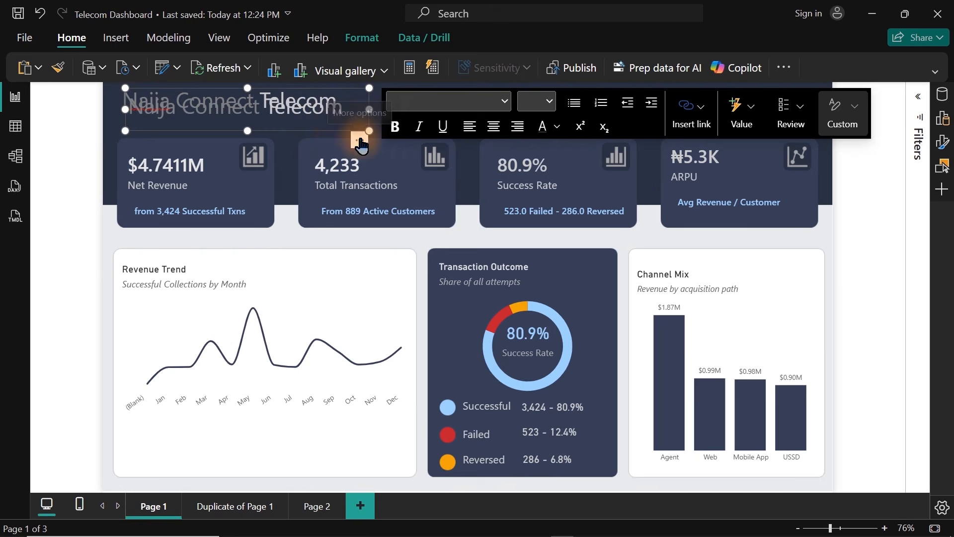
{"action": "left_click_drag", "start_coordinate": [358, 139], "coordinate": [358, 157]}
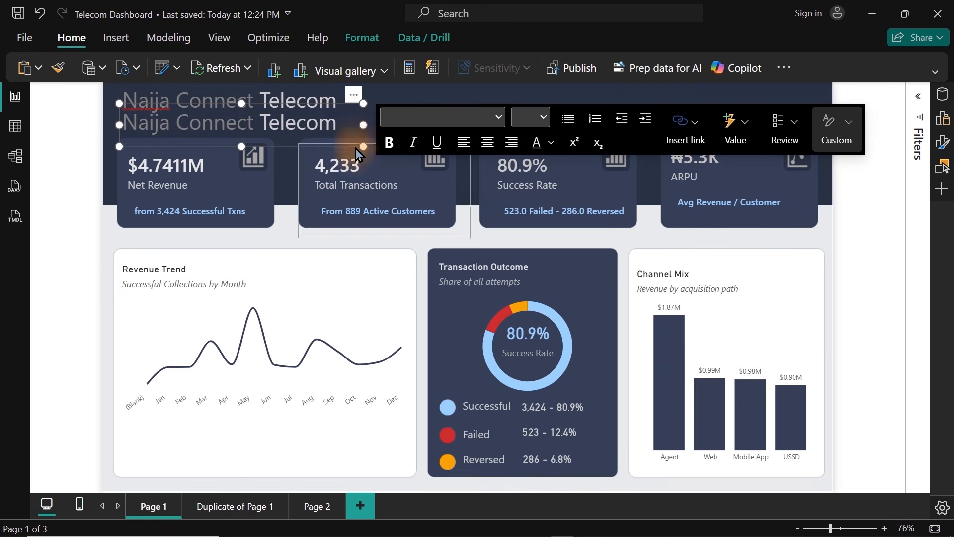
{"action": "left_click_drag", "start_coordinate": [364, 123], "coordinate": [471, 125]}
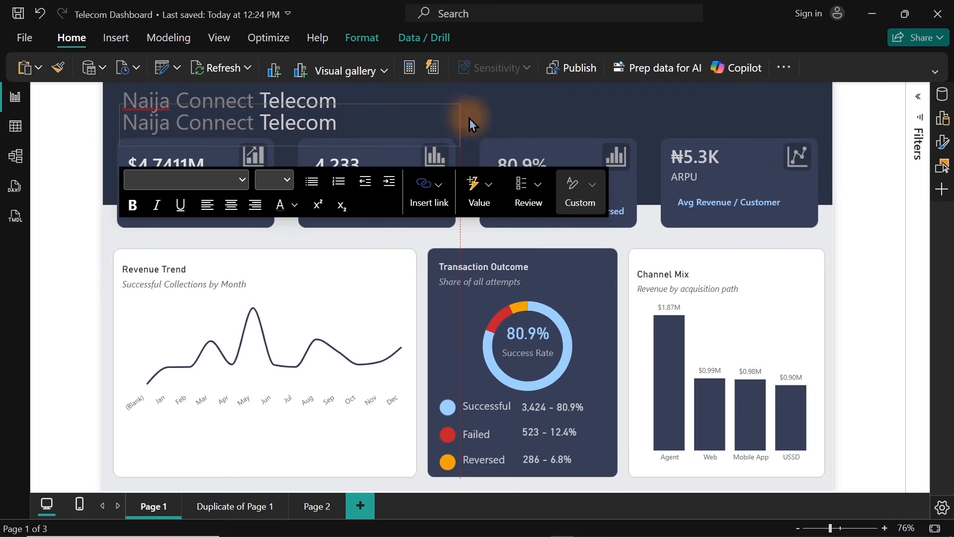
{"action": "triple_click", "coordinate": [413, 125]}
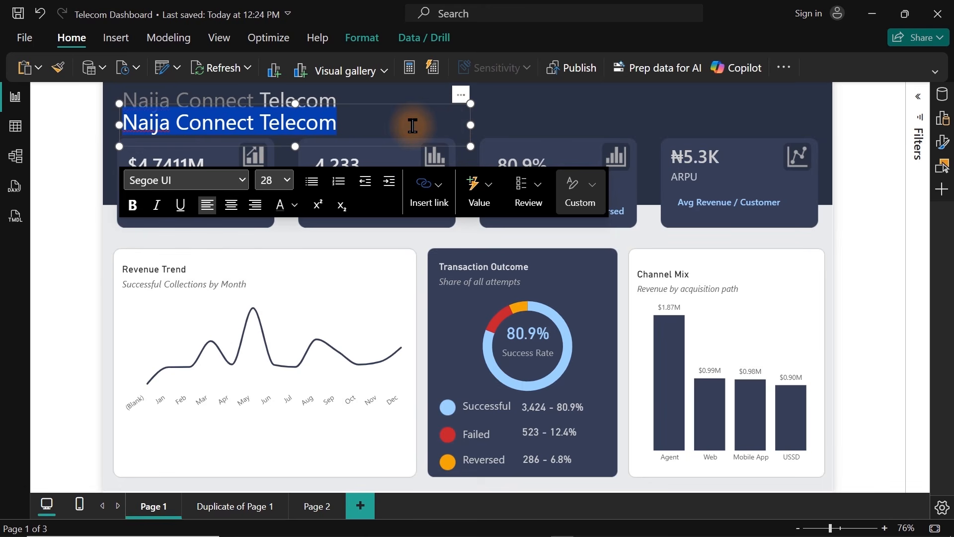
{"action": "type", "text": "Revenue performance dashboard"}
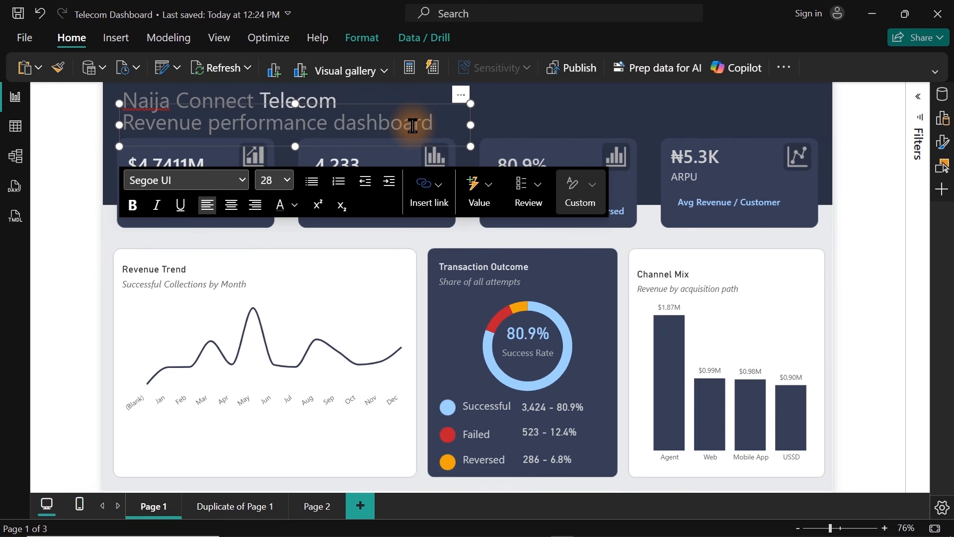
Step: Set the "Revenue performance dashboard" subtitle to the Comic Sans MS font at size 16
{"action": "triple_click", "coordinate": [464, 132]}
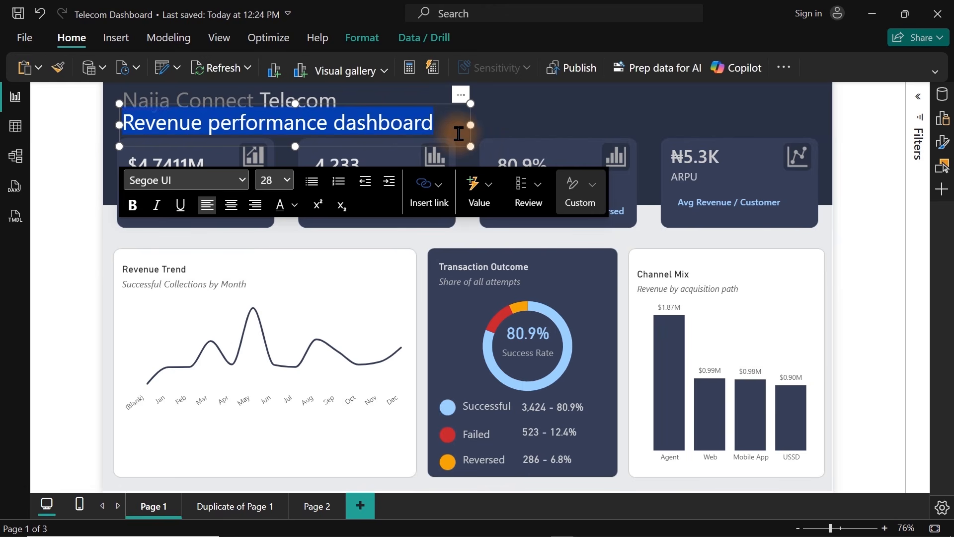
{"action": "left_click", "coordinate": [278, 186]}
{"action": "left_click", "coordinate": [268, 323]}
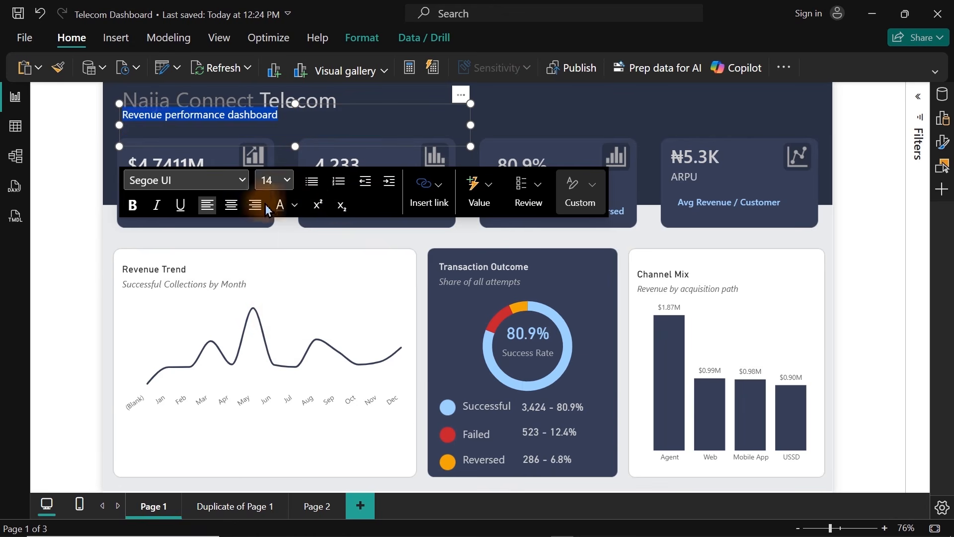
{"action": "left_click", "coordinate": [241, 179]}
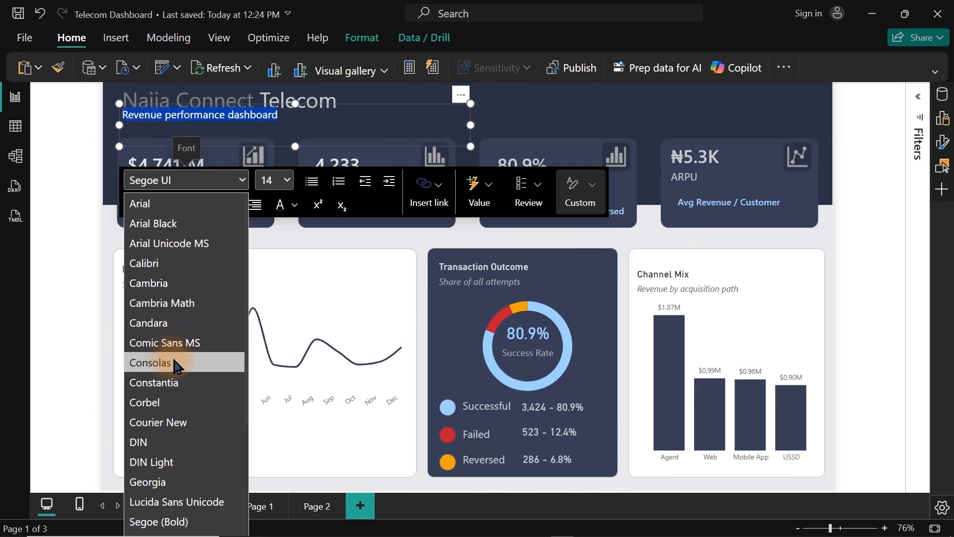
{"action": "left_click", "coordinate": [198, 343]}
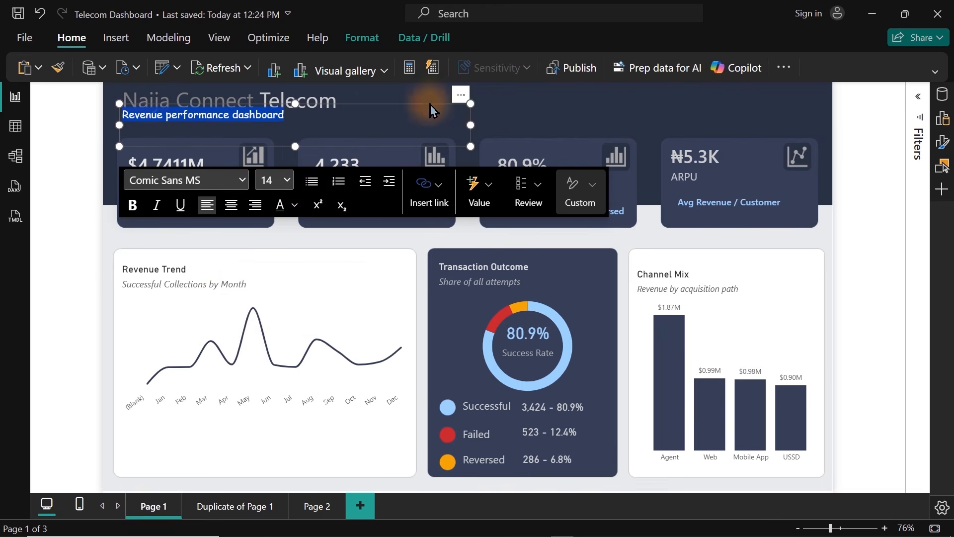
{"action": "left_click", "coordinate": [287, 181]}
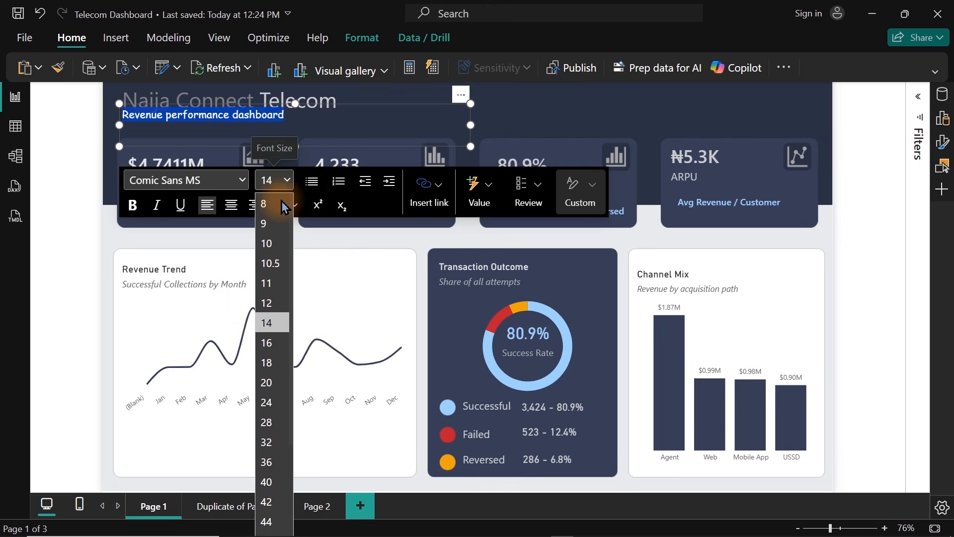
{"action": "left_click", "coordinate": [274, 343]}
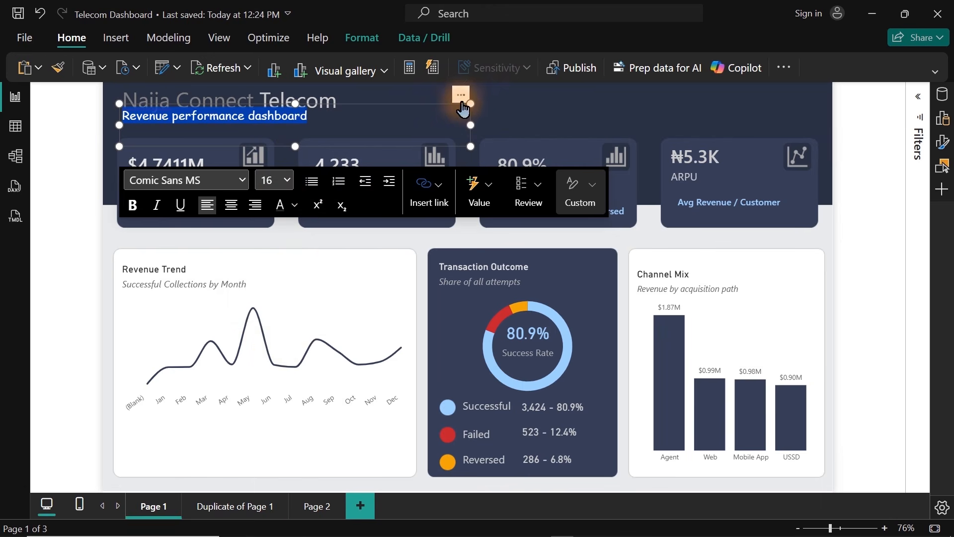
Step: Position the subtitle between the header title and the KPI cards, fine-tuning its height, and save the report
{"action": "left_click_drag", "start_coordinate": [460, 96], "coordinate": [462, 101]}
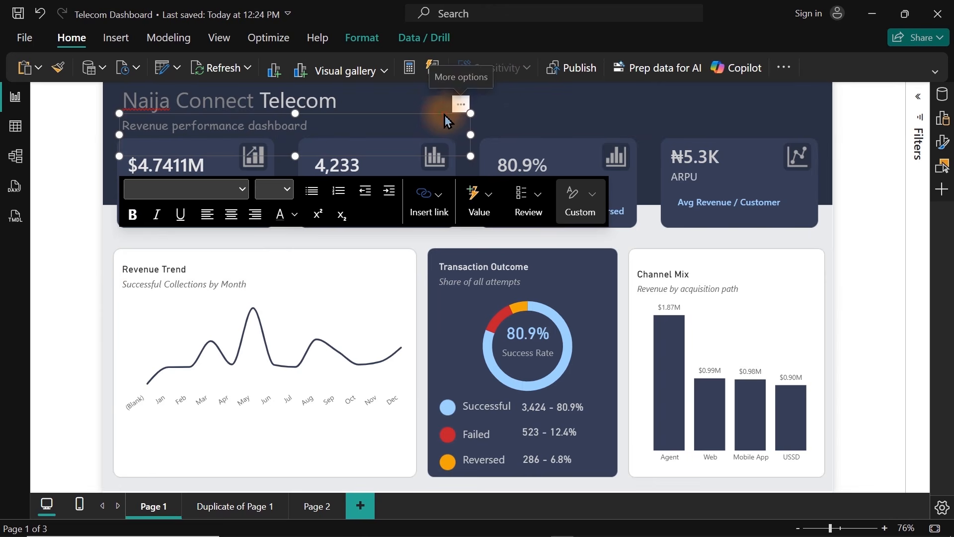
{"action": "key", "text": "Up"}
{"action": "key", "text": "Up"}
{"action": "key", "text": "Up"}
{"action": "key", "text": "Up"}
{"action": "key", "text": "Up"}
{"action": "key", "text": "Up"}
{"action": "key", "text": "Up"}
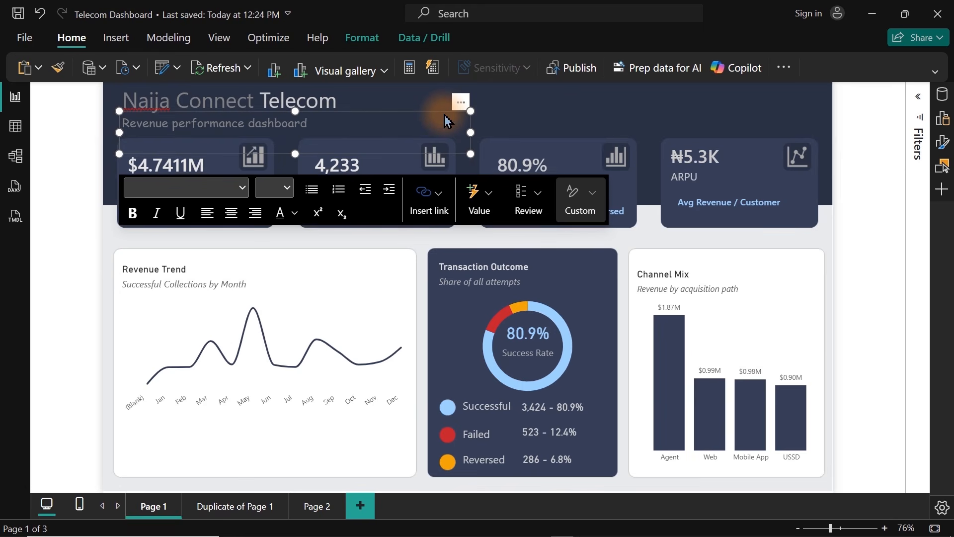
{"action": "left_click", "coordinate": [545, 118]}
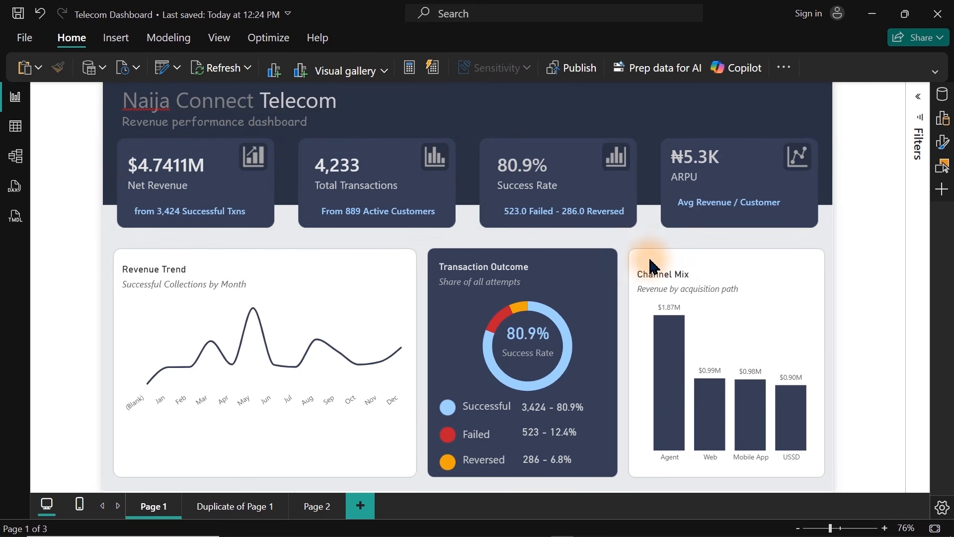
{"action": "left_click", "coordinate": [549, 110]}
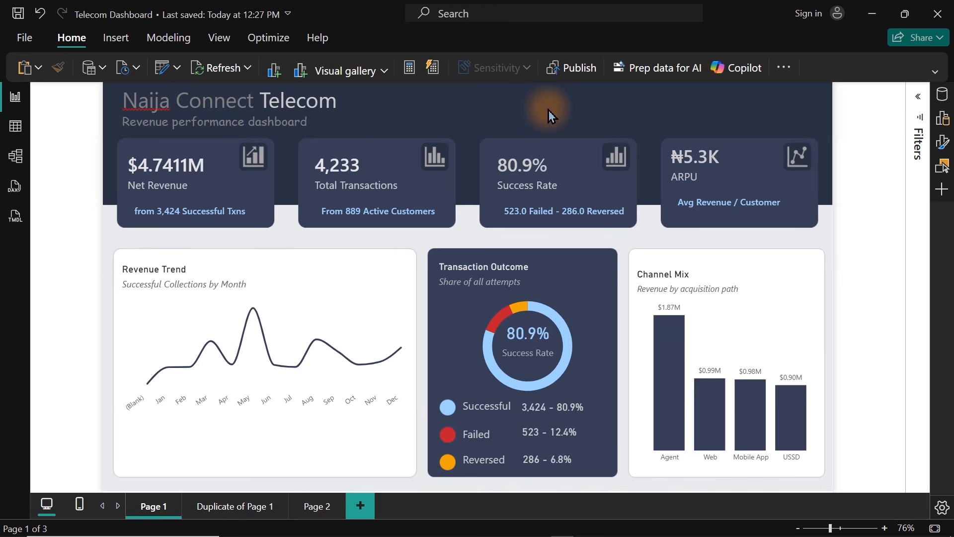
Step: Test cross-filtering the dashboard by the Agent column of the Channel Mix chart and clear the selection
{"action": "left_click", "coordinate": [681, 376]}
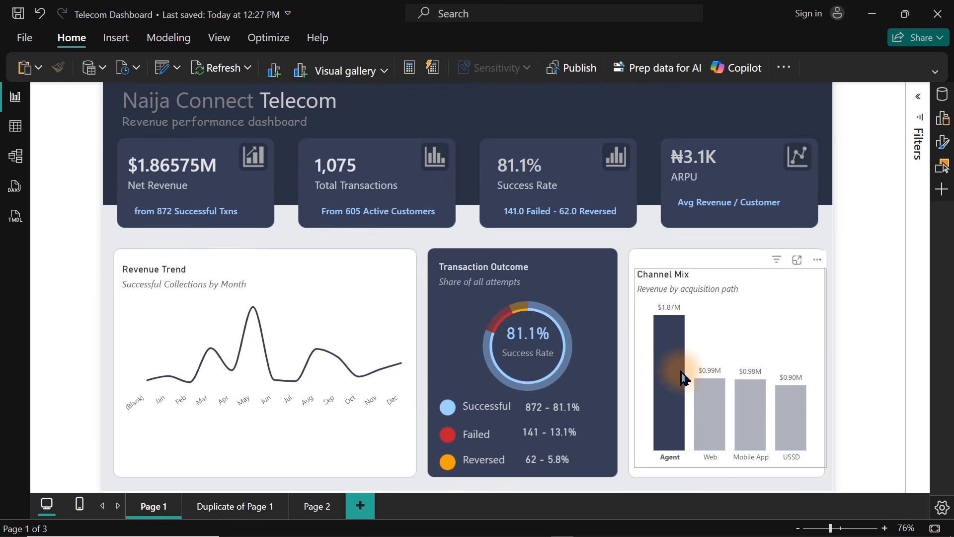
{"action": "left_click", "coordinate": [681, 377]}
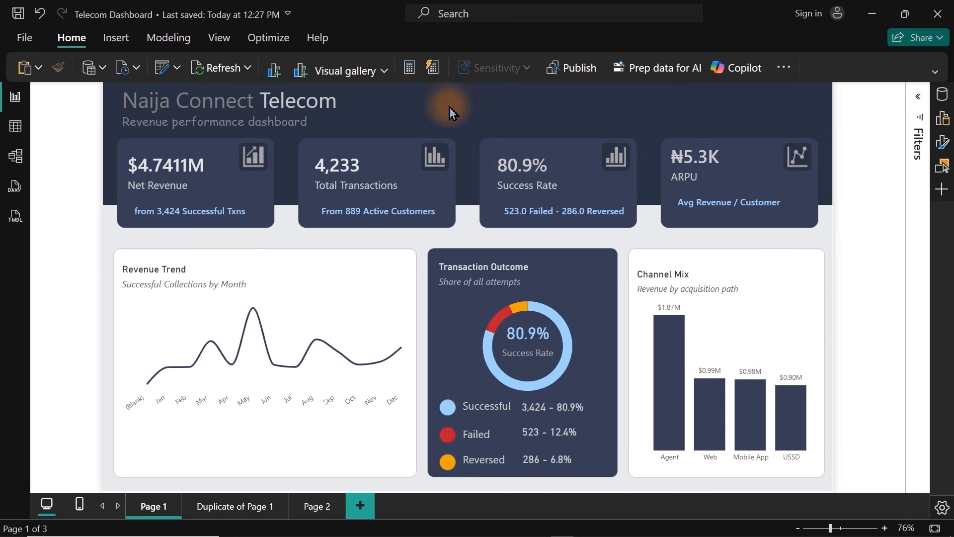
Step: Add the Telecom table's status field to the page as a new visual and shrink it to fit in the header
{"action": "left_click", "coordinate": [942, 94]}
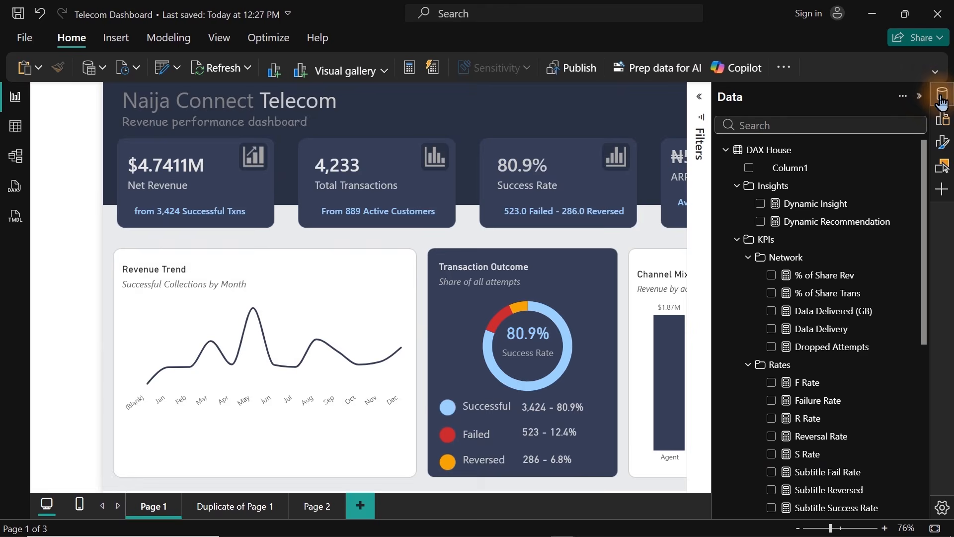
{"action": "left_click", "coordinate": [736, 239]}
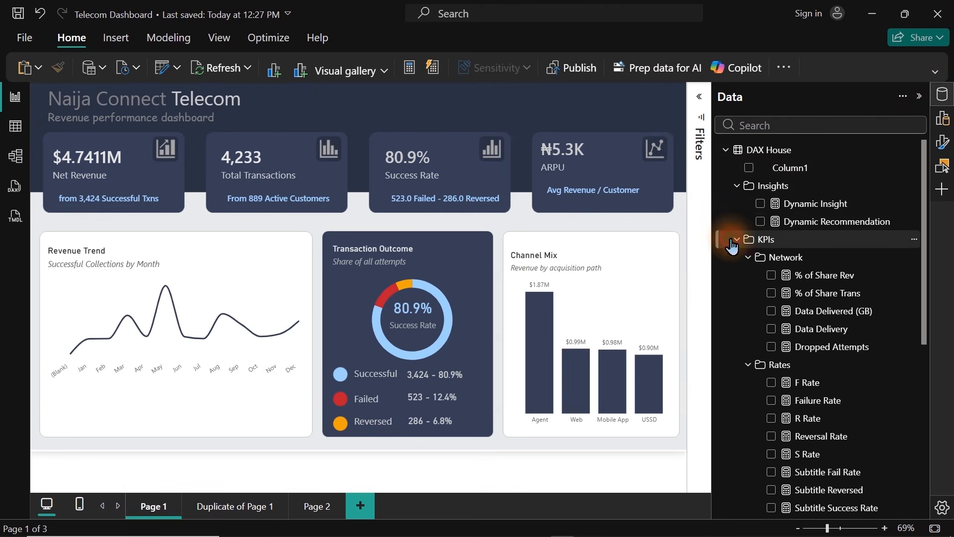
{"action": "left_click", "coordinate": [797, 128]}
{"action": "type", "text": "stat"}
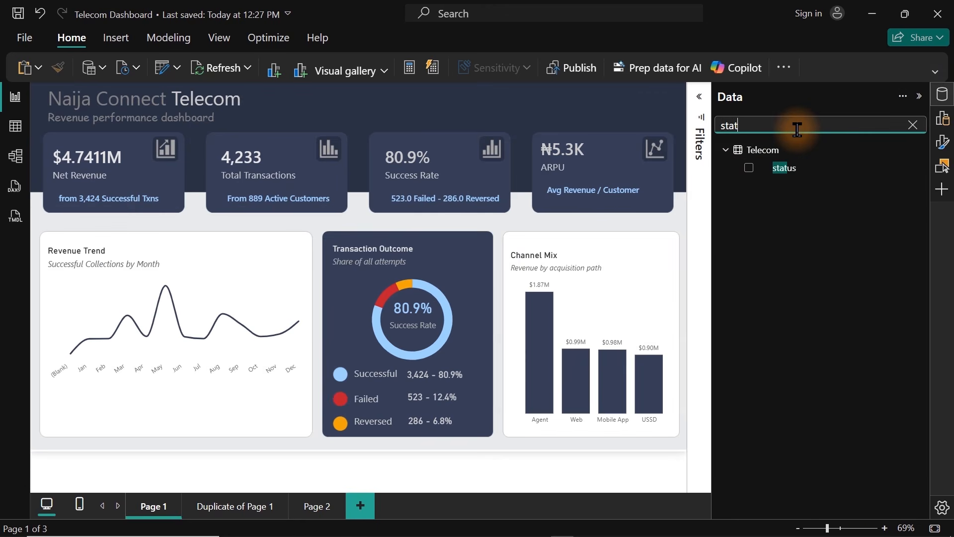
{"action": "left_click", "coordinate": [749, 169]}
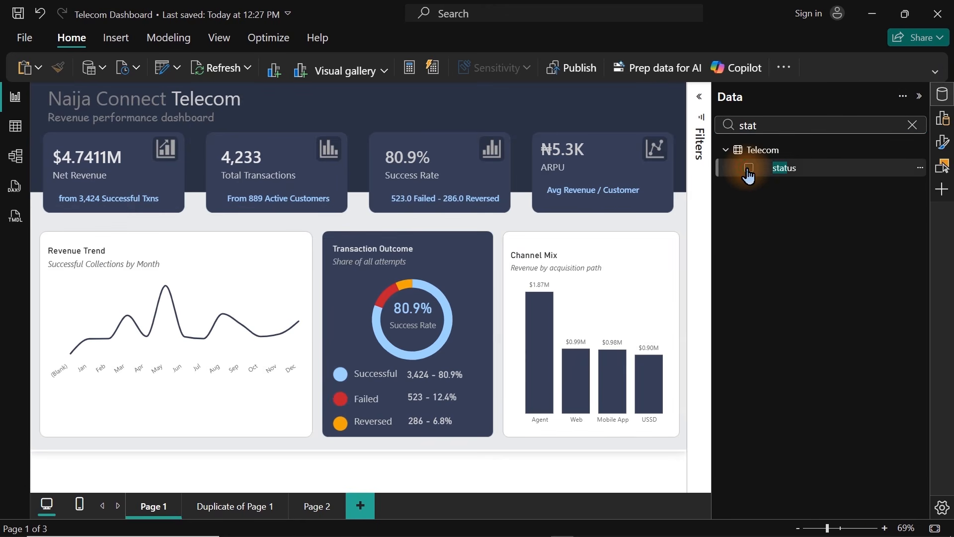
{"action": "left_click_drag", "start_coordinate": [155, 170], "coordinate": [362, 130]}
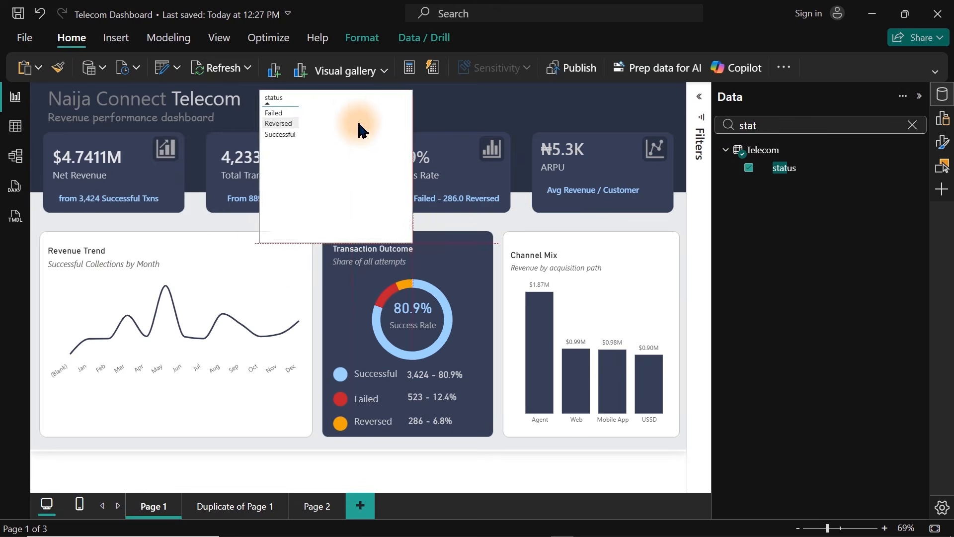
{"action": "left_click_drag", "start_coordinate": [436, 252], "coordinate": [443, 137]}
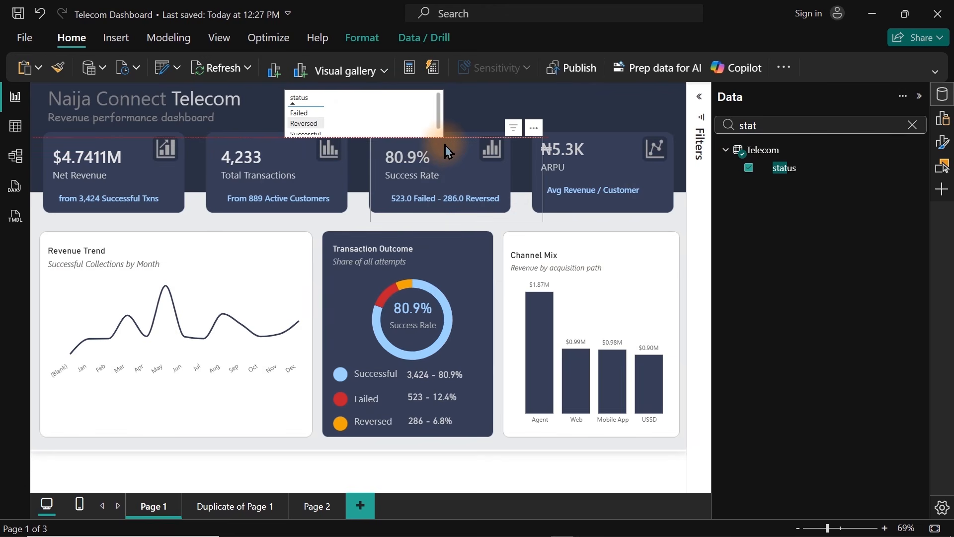
Step: Convert the status visual into a slicer and set its style to Dropdown
{"action": "left_click", "coordinate": [943, 95]}
{"action": "left_click", "coordinate": [943, 119]}
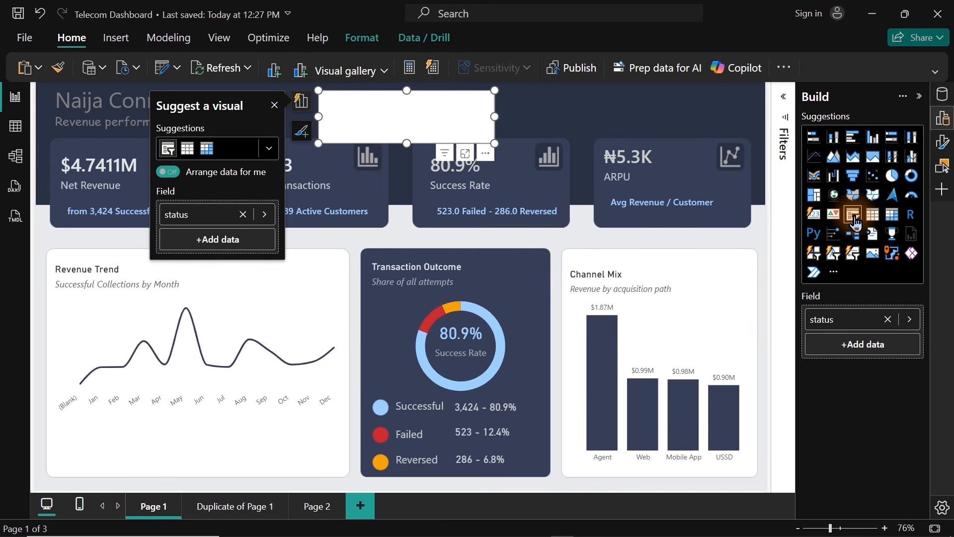
{"action": "left_click", "coordinate": [854, 218]}
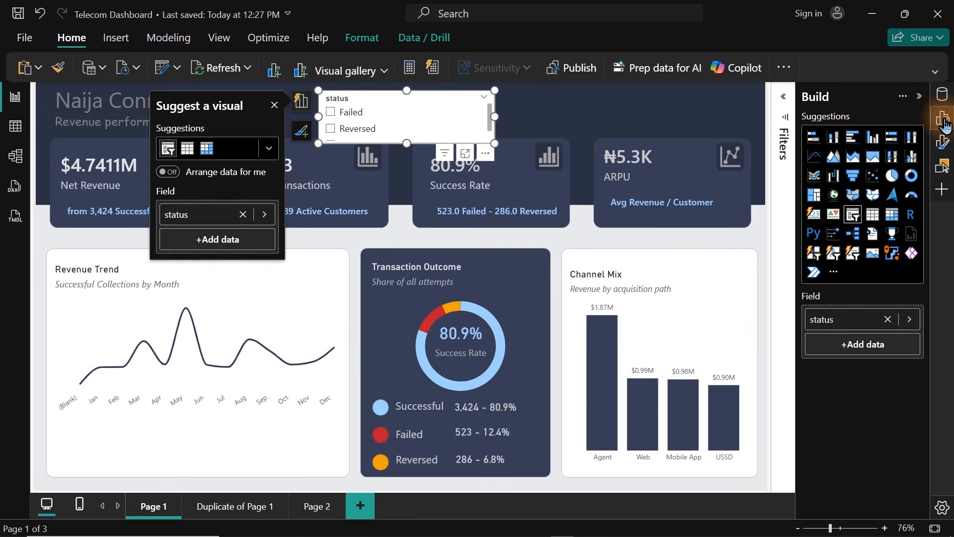
{"action": "left_click", "coordinate": [942, 142]}
{"action": "left_click", "coordinate": [823, 261]}
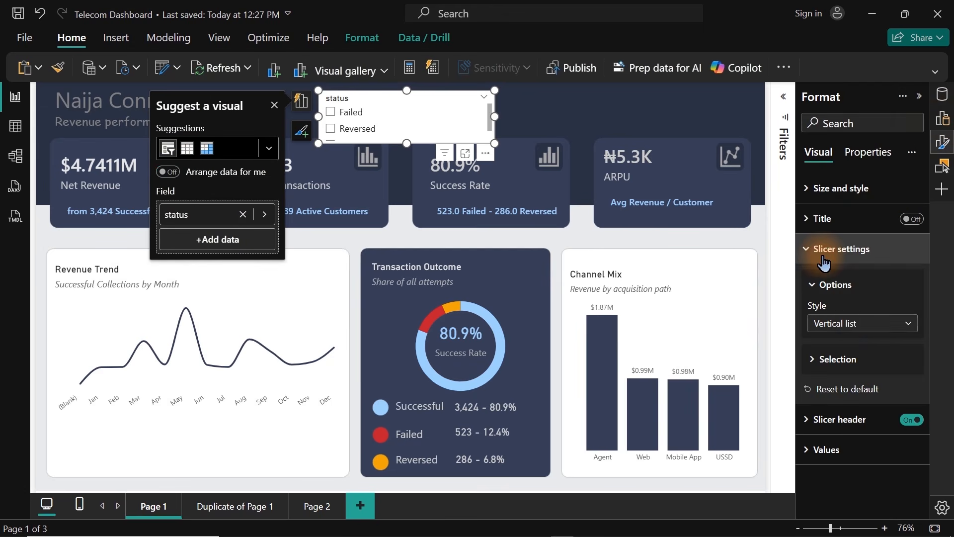
{"action": "left_click", "coordinate": [902, 323]}
{"action": "left_click", "coordinate": [840, 365]}
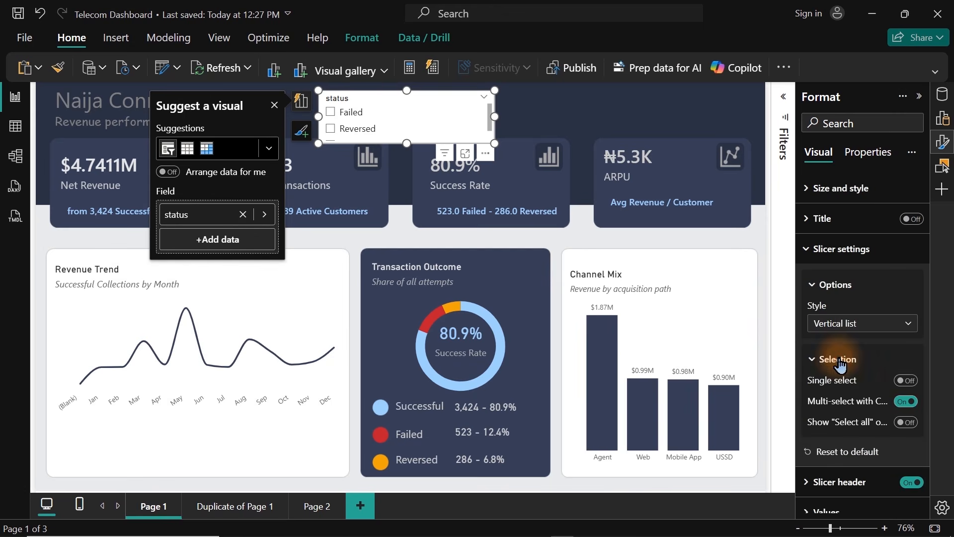
{"action": "left_click", "coordinate": [833, 326]}
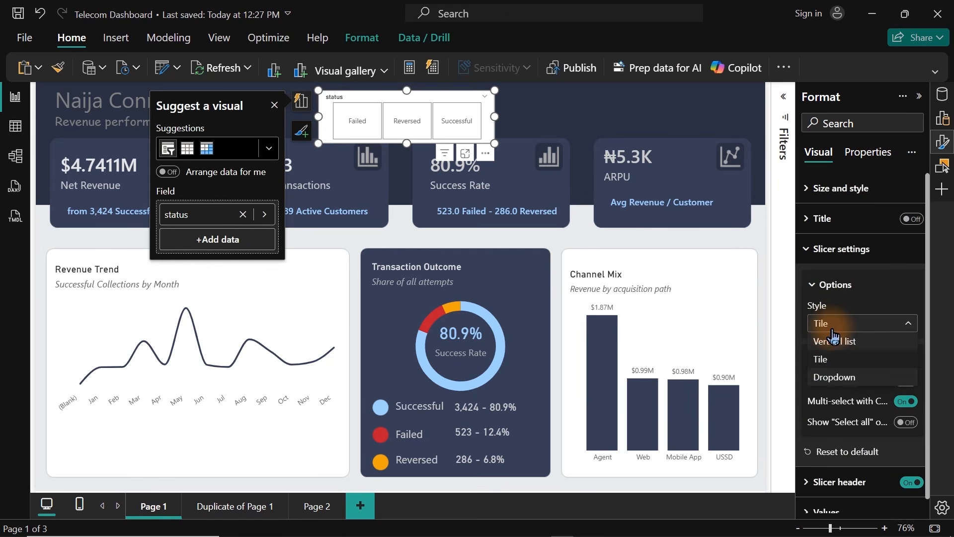
{"action": "left_click", "coordinate": [838, 378]}
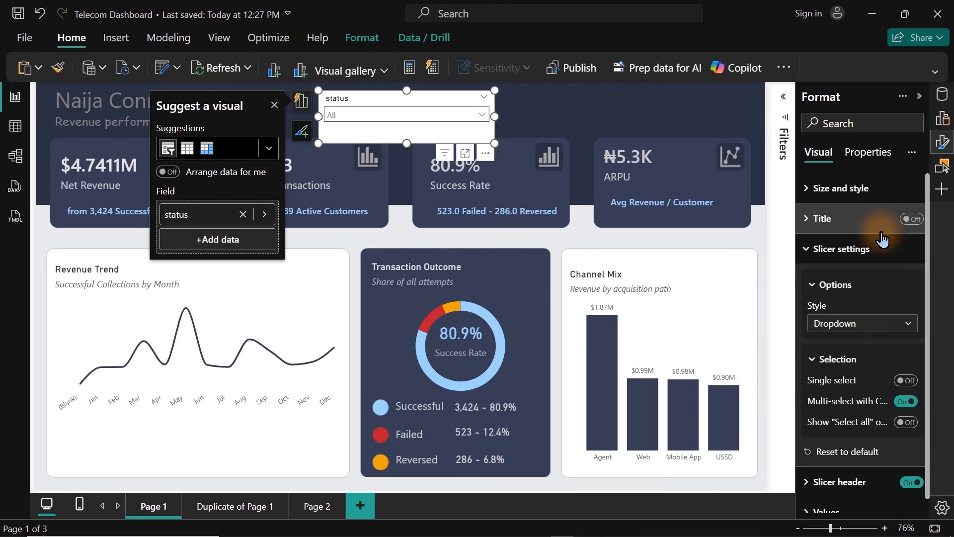
Step: Turn off the status slicer's background and reduce its height so it fits above the KPI cards
{"action": "left_click", "coordinate": [942, 143]}
{"action": "left_click", "coordinate": [941, 145]}
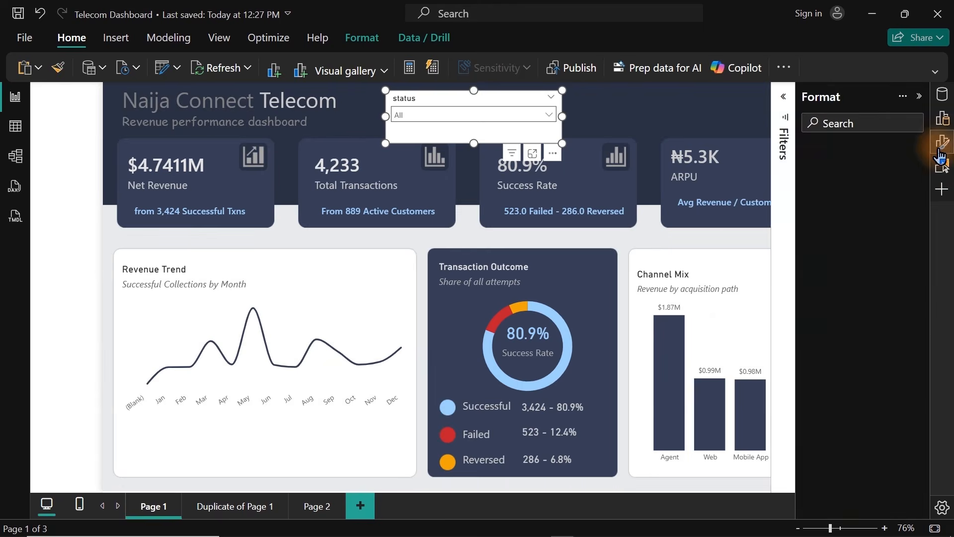
{"action": "left_click", "coordinate": [846, 193]}
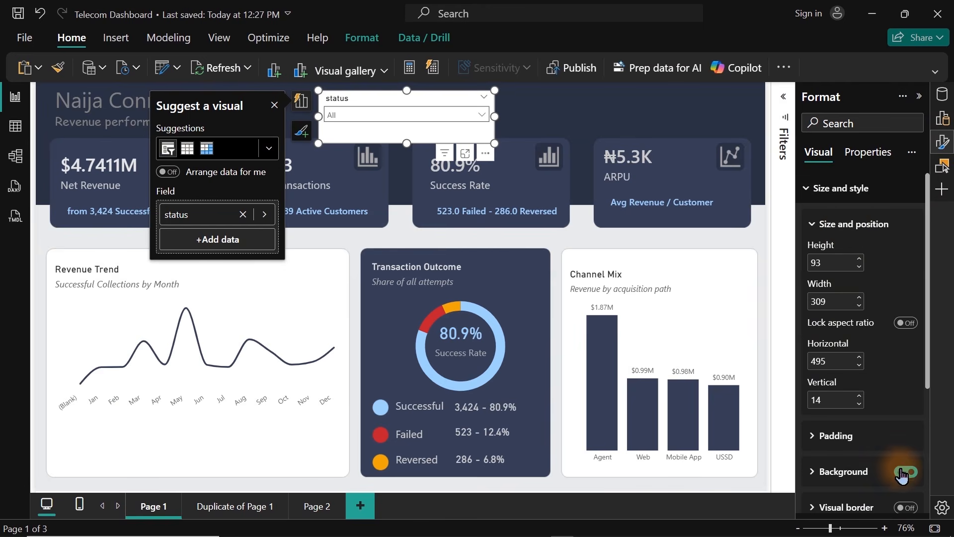
{"action": "left_click", "coordinate": [815, 188]}
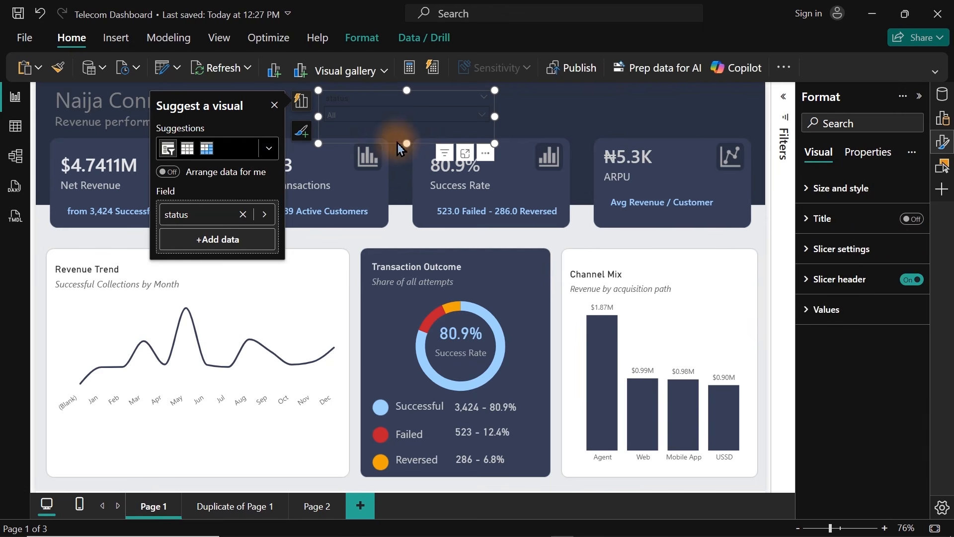
{"action": "left_click_drag", "start_coordinate": [405, 143], "coordinate": [400, 131]}
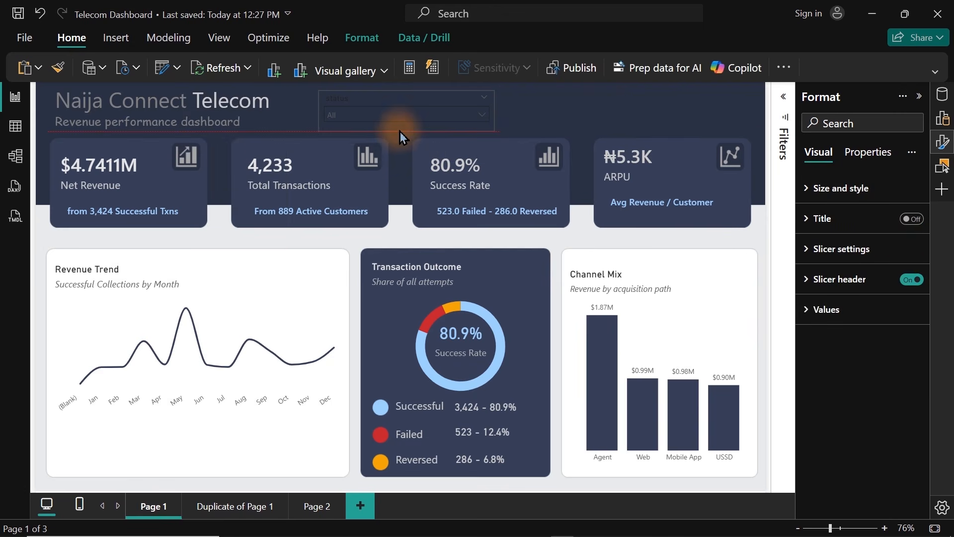
{"action": "left_click", "coordinate": [476, 117]}
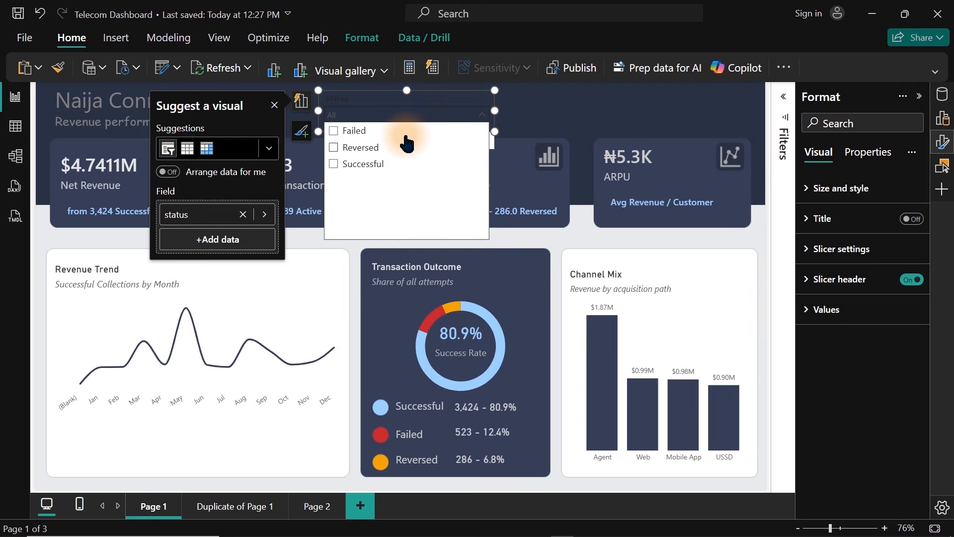
{"action": "left_click", "coordinate": [574, 103]}
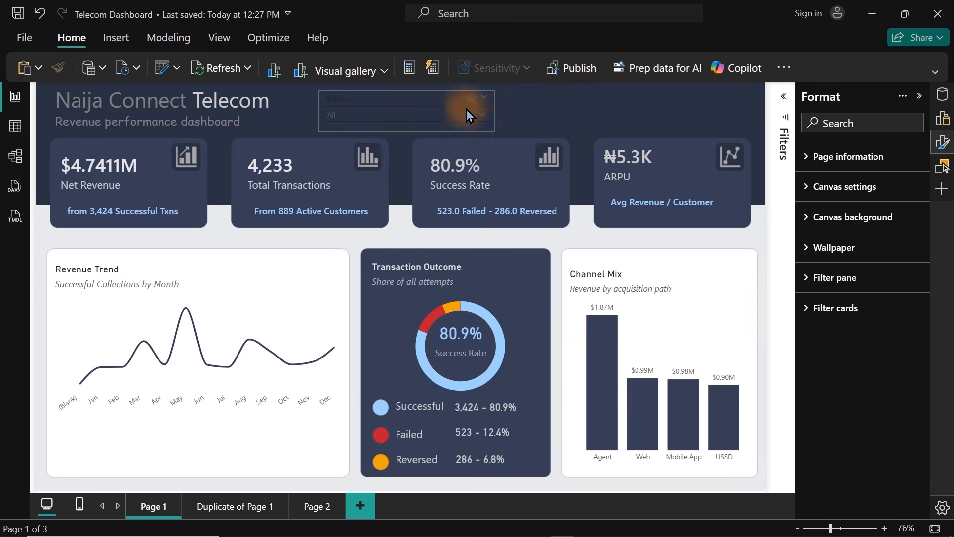
Step: Set the status slicer's header font color to a light grey shade of white
{"action": "left_click", "coordinate": [367, 108]}
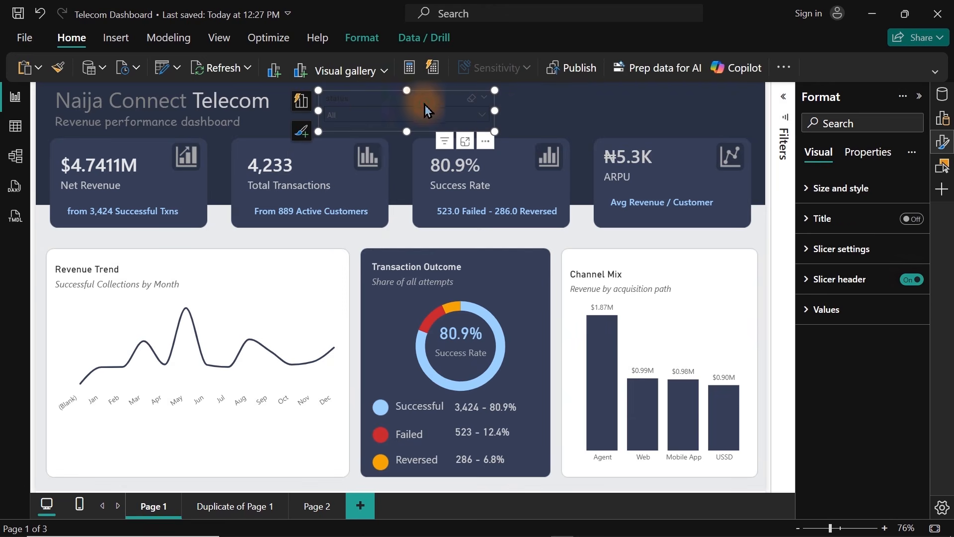
{"action": "left_click", "coordinate": [847, 278]}
{"action": "left_click", "coordinate": [835, 454]}
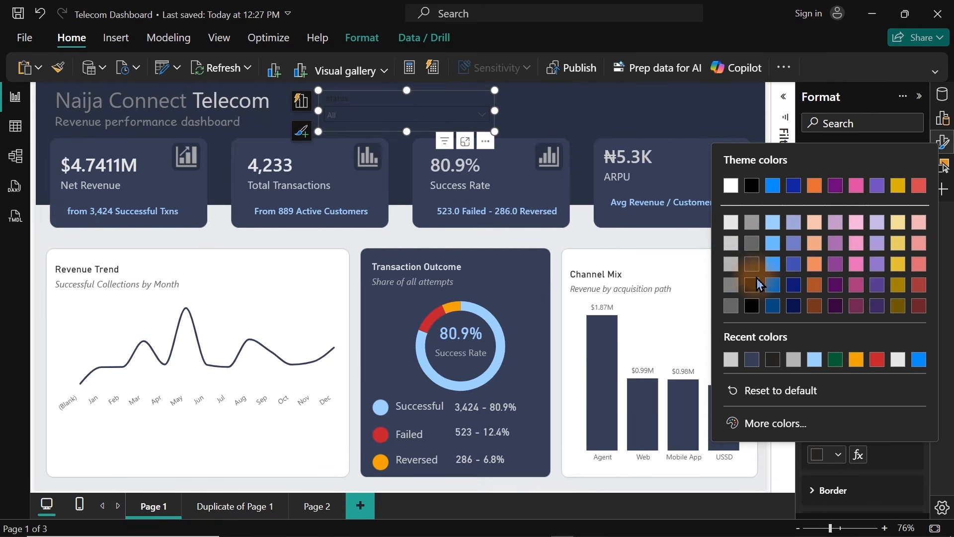
{"action": "left_click", "coordinate": [729, 268]}
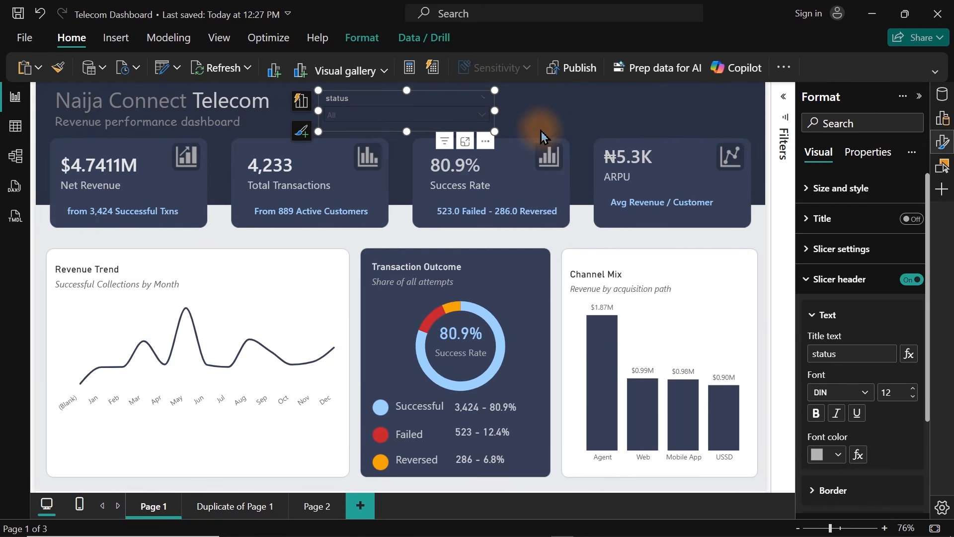
{"action": "left_click", "coordinate": [534, 116]}
Step: Narrow the status slicer from its outer edge to a compact width beside the header title
{"action": "left_click", "coordinate": [471, 115]}
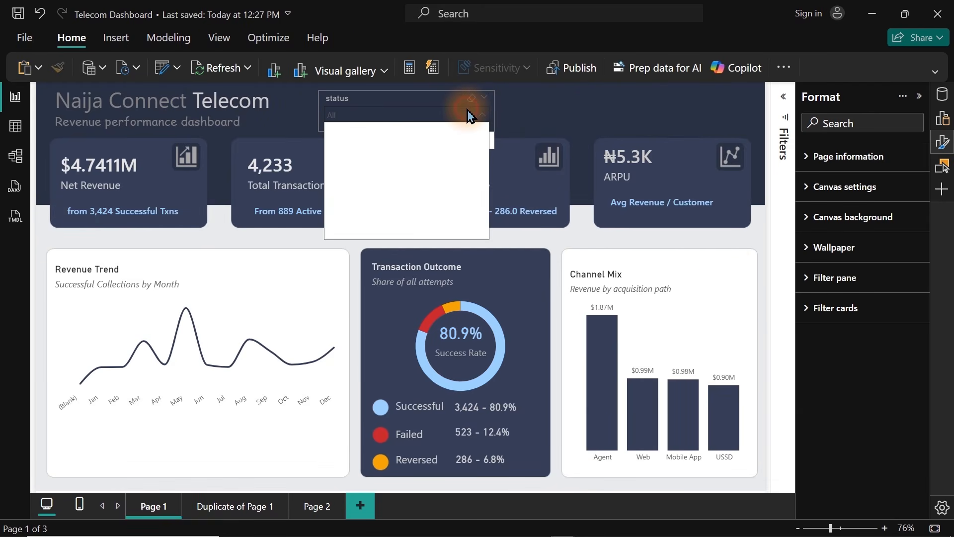
{"action": "left_click", "coordinate": [494, 118]}
{"action": "left_click", "coordinate": [495, 118]}
{"action": "left_click_drag", "start_coordinate": [496, 112], "coordinate": [430, 123]}
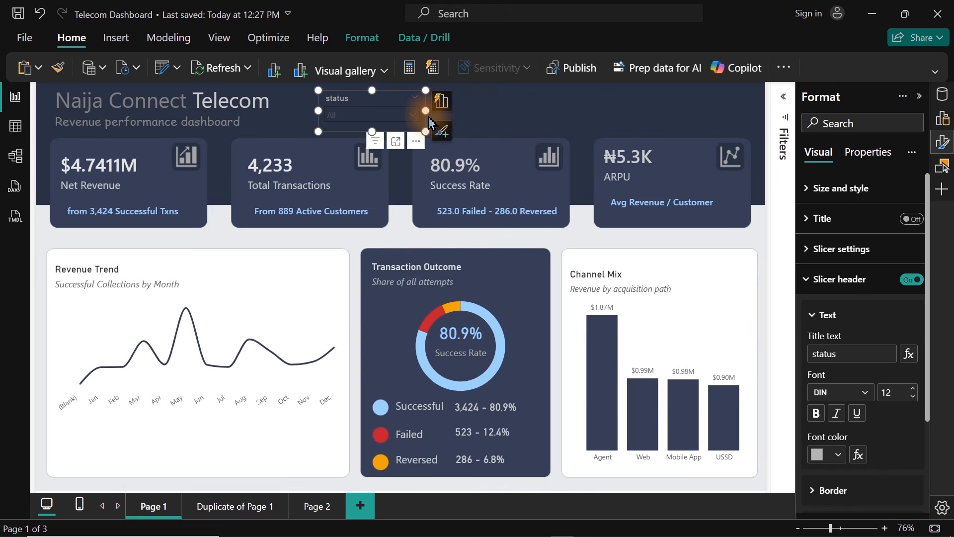
Step: Test the status slicer by filtering the dashboard by Successful and by Reversed
{"action": "left_click", "coordinate": [397, 115]}
{"action": "left_click", "coordinate": [357, 148]}
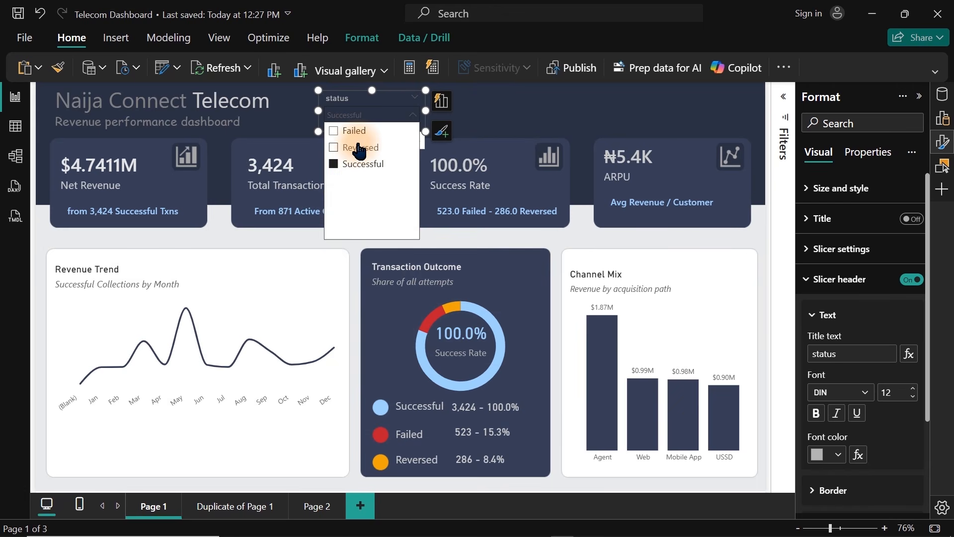
{"action": "left_click", "coordinate": [360, 149]}
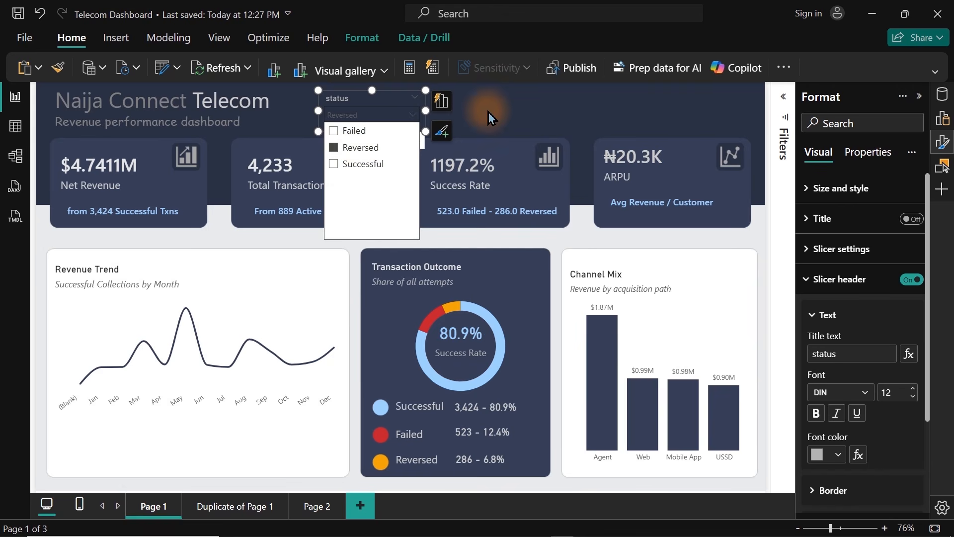
{"action": "left_click", "coordinate": [534, 110]}
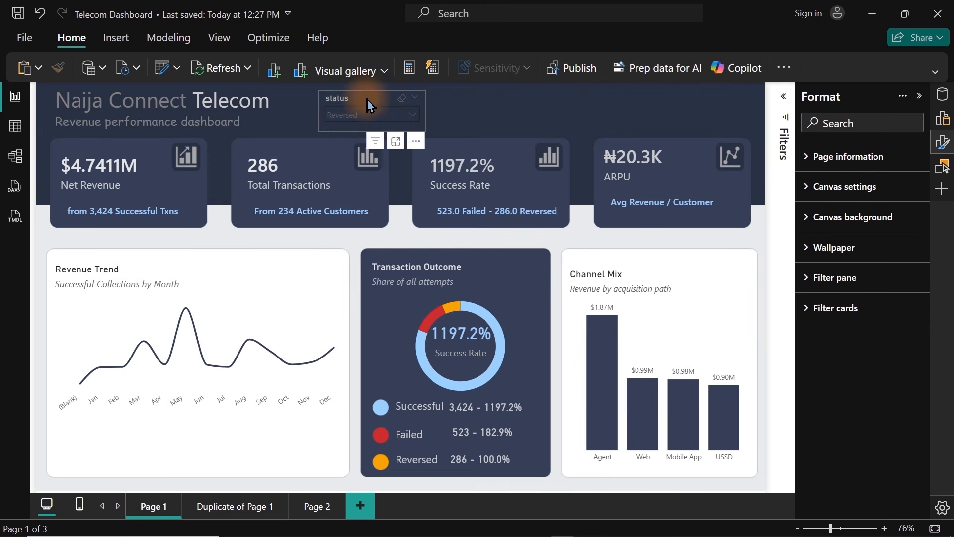
Step: Set the status slicer's values font color to White, 10% darker, and check the option list's legibility
{"action": "left_click", "coordinate": [368, 105]}
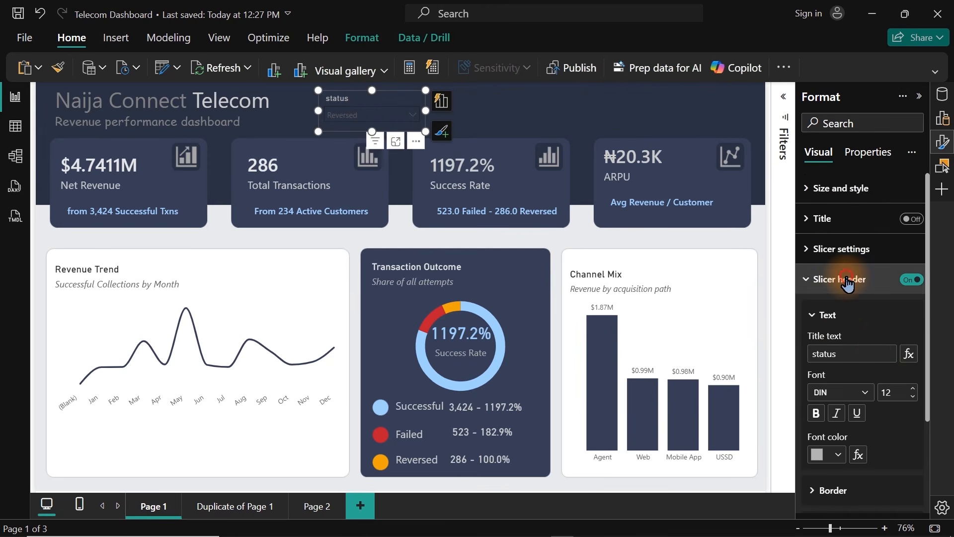
{"action": "left_click", "coordinate": [847, 281]}
{"action": "left_click", "coordinate": [820, 320]}
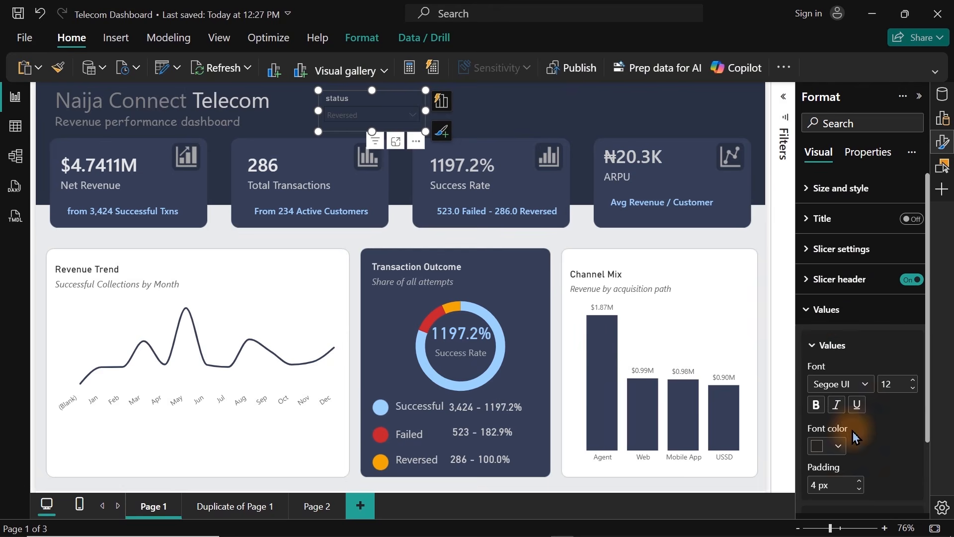
{"action": "left_click", "coordinate": [837, 445]}
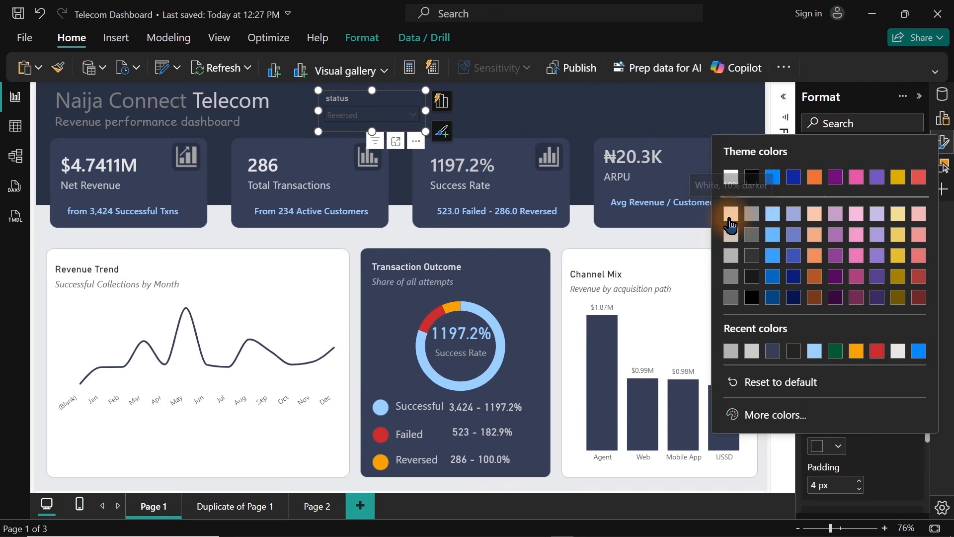
{"action": "left_click", "coordinate": [730, 218]}
{"action": "left_click", "coordinate": [488, 106]}
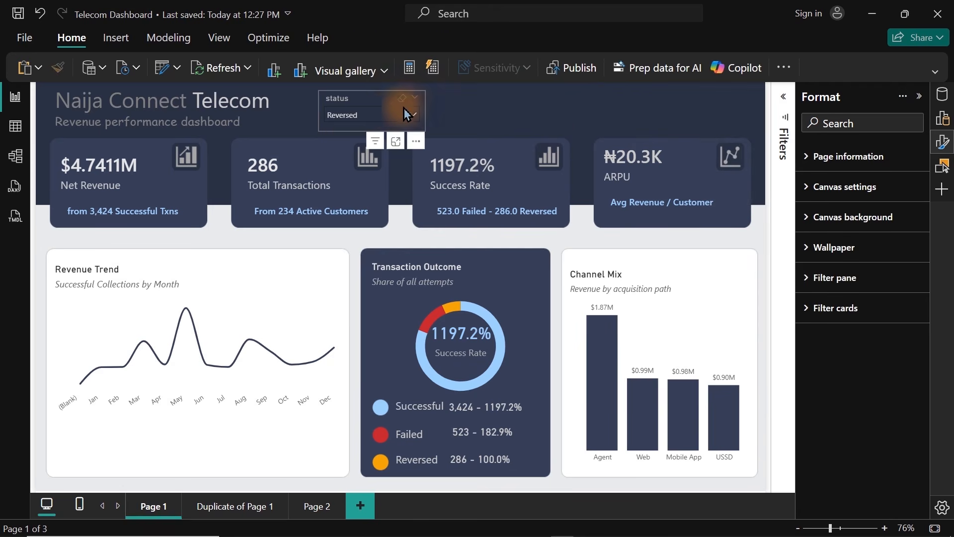
{"action": "left_click", "coordinate": [406, 113]}
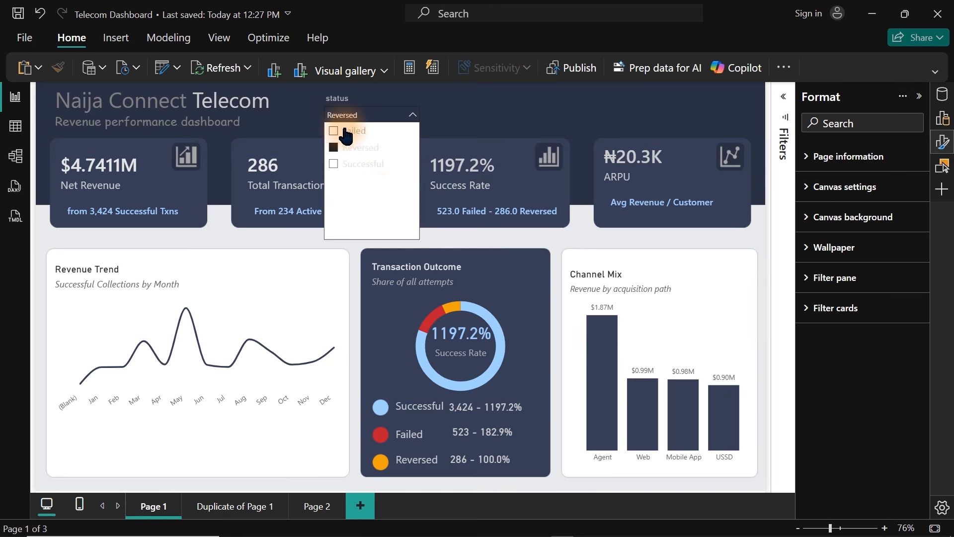
{"action": "left_click", "coordinate": [344, 108]}
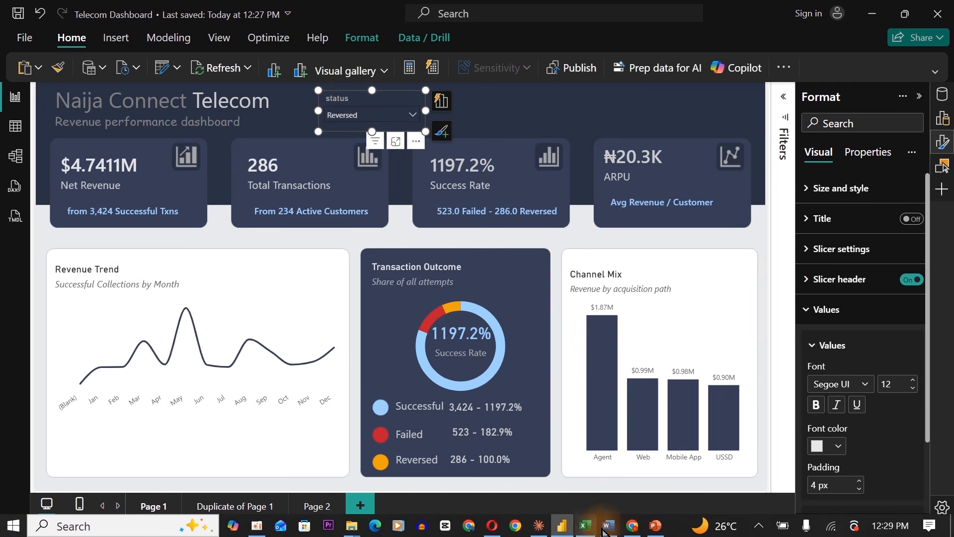
Step: Switch to PowerPoint, copy the hex fill color of the dark center card without changing it, and return to Power BI
{"action": "left_click", "coordinate": [656, 527]}
{"action": "left_click", "coordinate": [504, 362]}
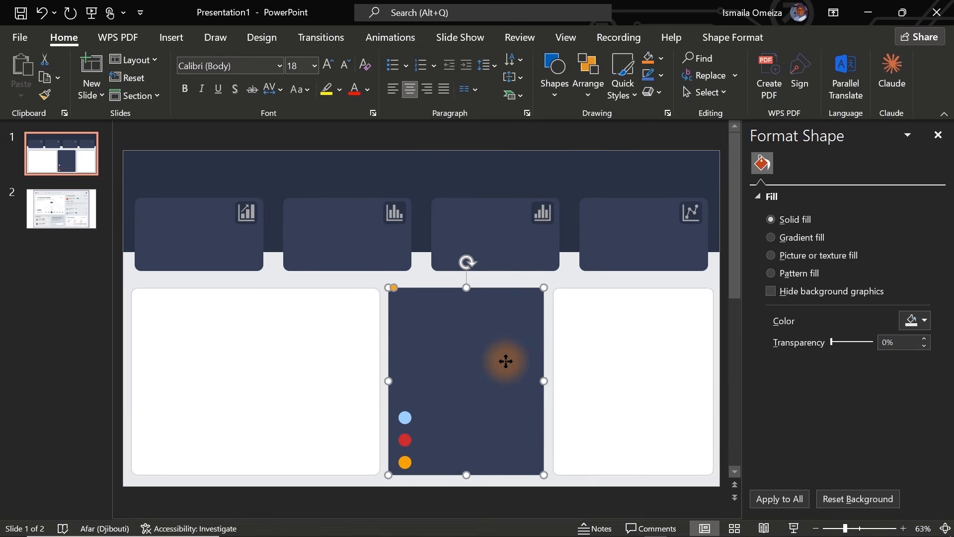
{"action": "left_click", "coordinate": [918, 363]}
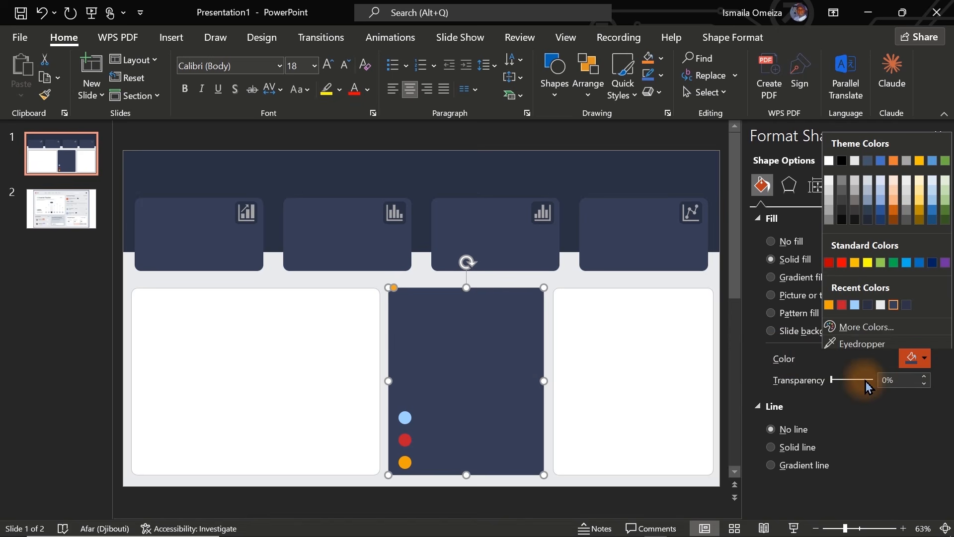
{"action": "left_click", "coordinate": [854, 329]}
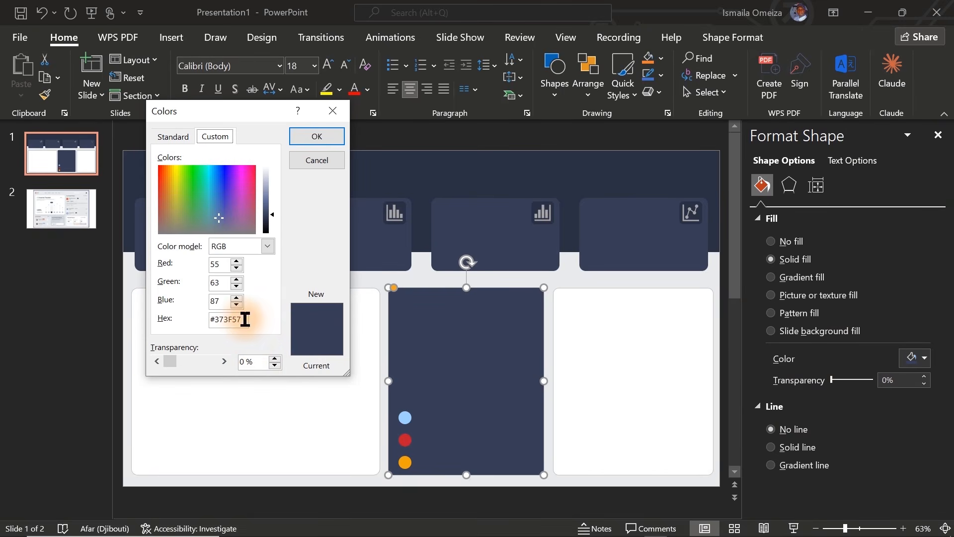
{"action": "left_click_drag", "start_coordinate": [245, 318], "coordinate": [180, 313]}
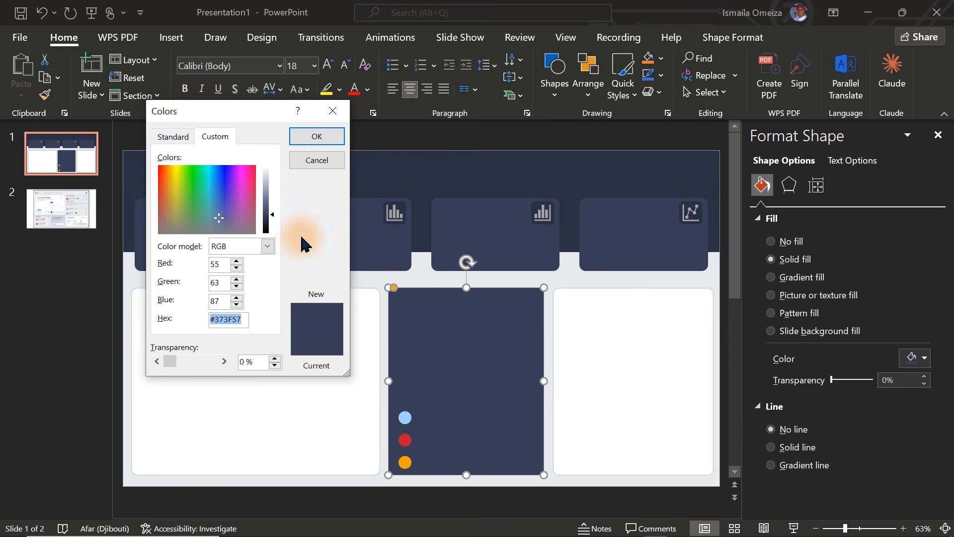
{"action": "left_click", "coordinate": [317, 164]}
{"action": "left_click", "coordinate": [870, 20]}
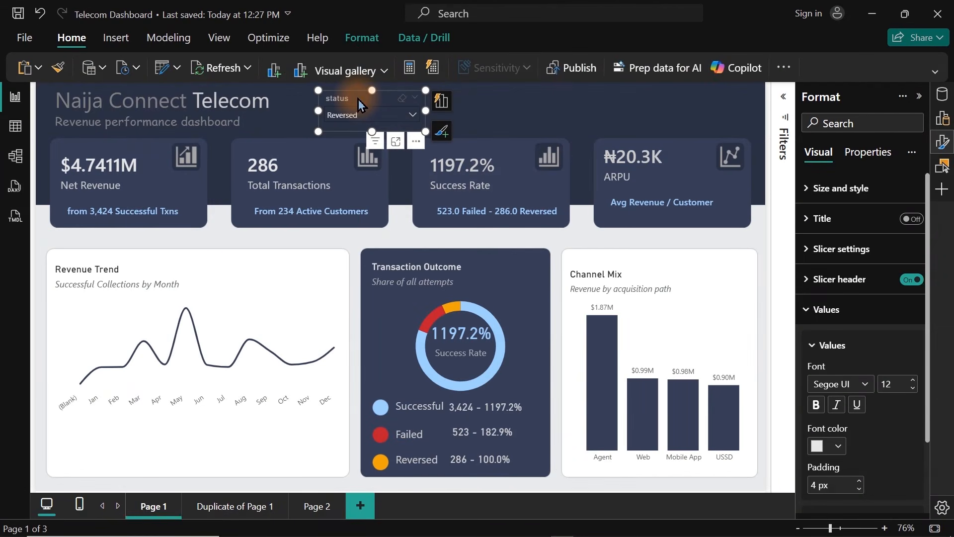
Step: Reset the status slicer's values background color to its default and deselect the slicer
{"action": "left_click", "coordinate": [827, 309]}
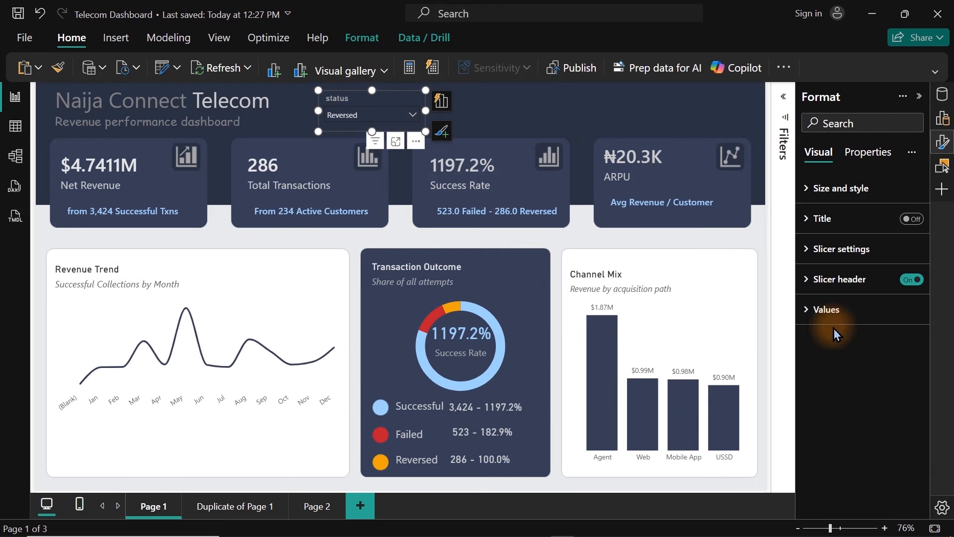
{"action": "left_click", "coordinate": [837, 311]}
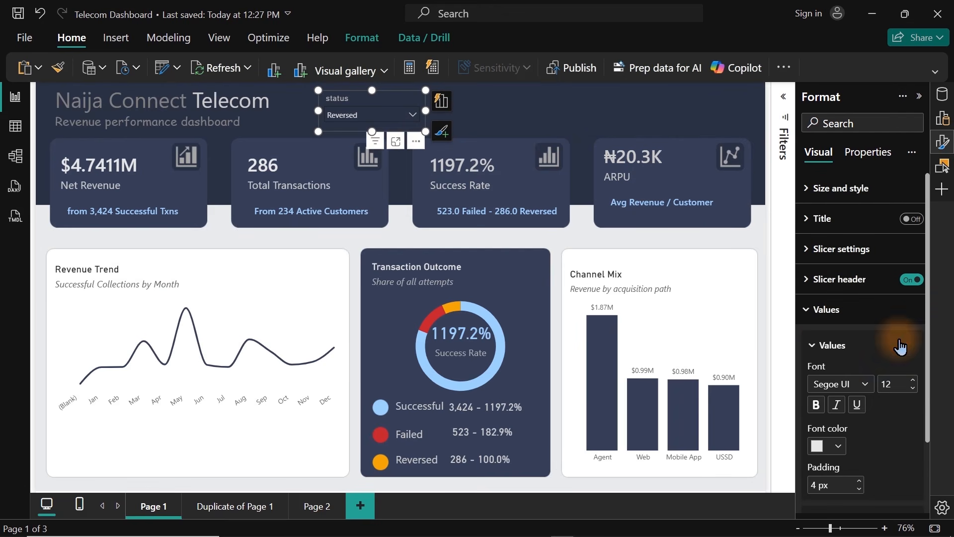
{"action": "left_click_drag", "start_coordinate": [929, 319], "coordinate": [938, 432]}
{"action": "left_click", "coordinate": [847, 473]}
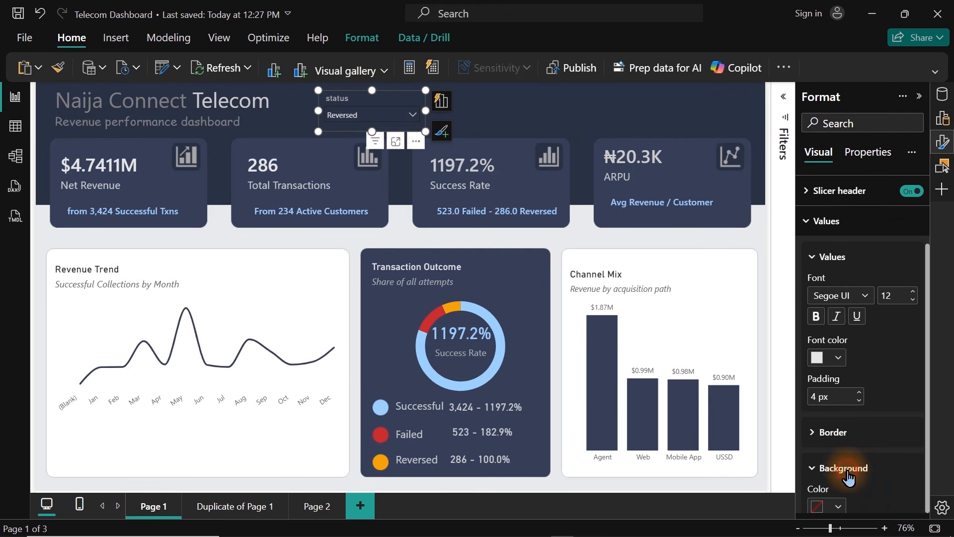
{"action": "left_click", "coordinate": [838, 507]}
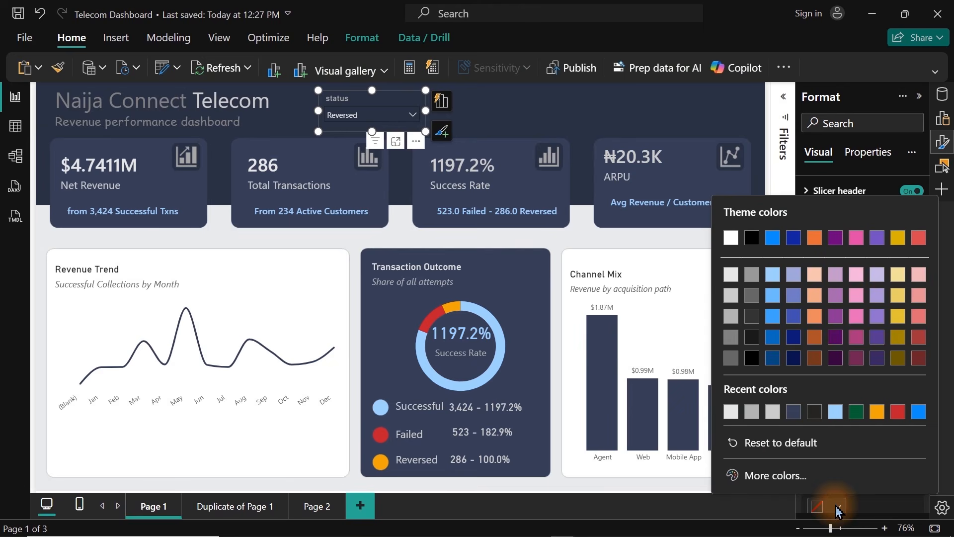
{"action": "left_click", "coordinate": [743, 446]}
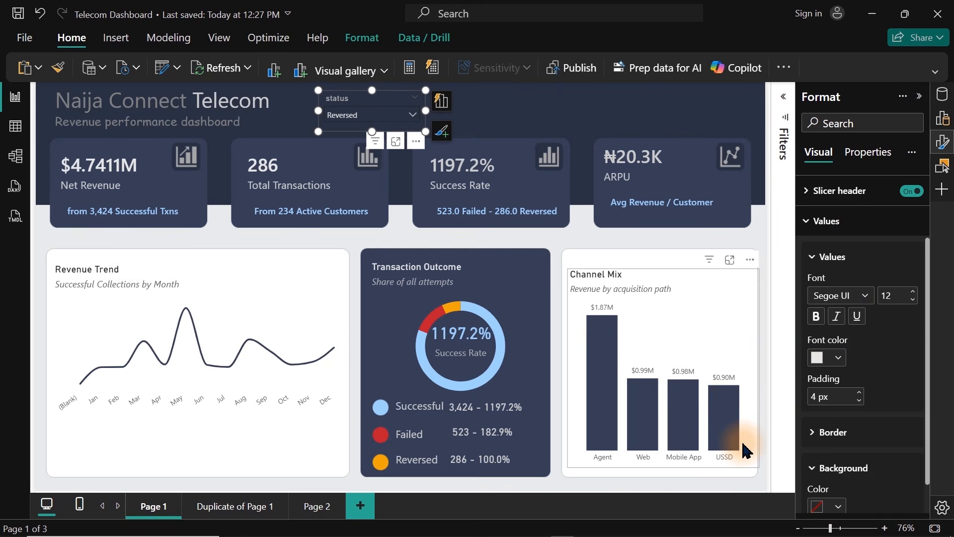
{"action": "left_click", "coordinate": [534, 121]}
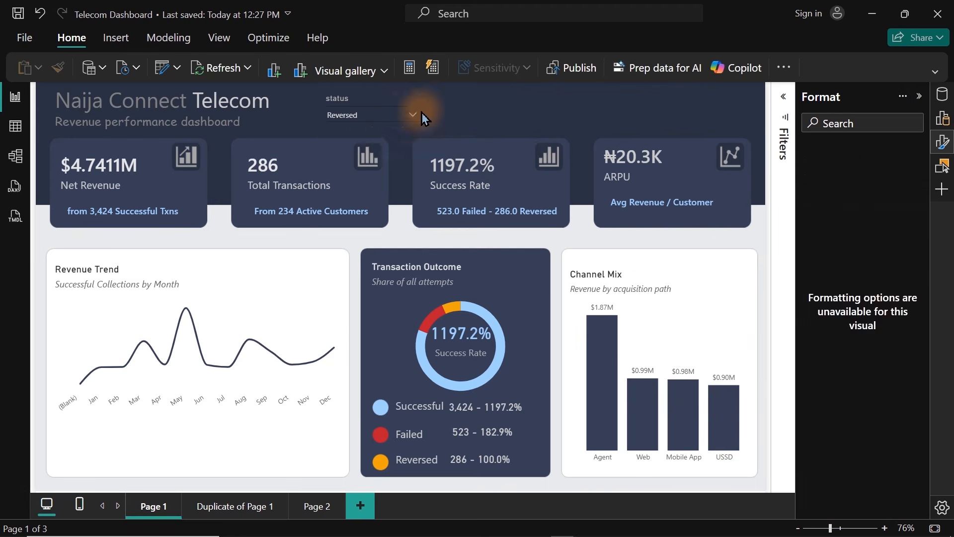
Step: Set the status slicer's values background color to the custom hex #373F57 and check its look in the header
{"action": "left_click", "coordinate": [390, 114]}
{"action": "left_click", "coordinate": [377, 108]}
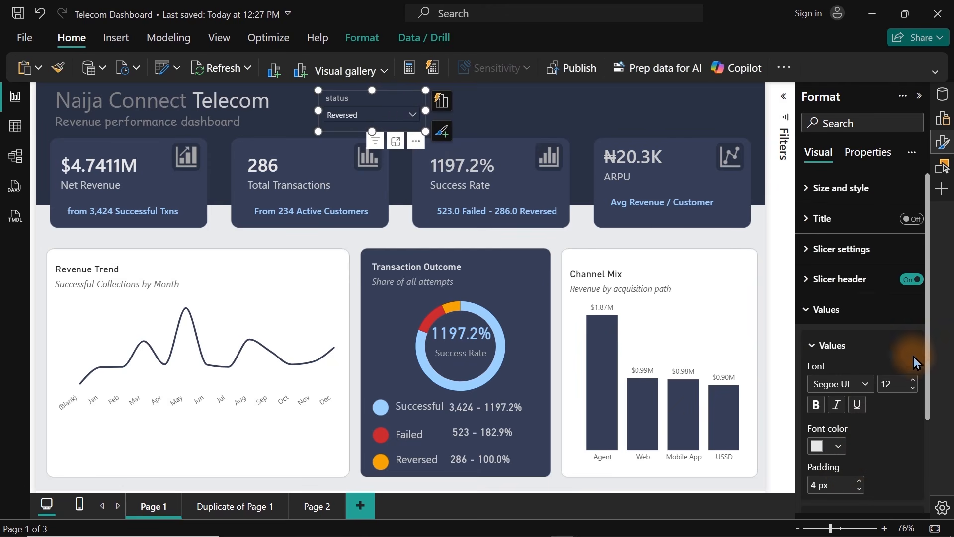
{"action": "left_click_drag", "start_coordinate": [930, 329], "coordinate": [937, 452]}
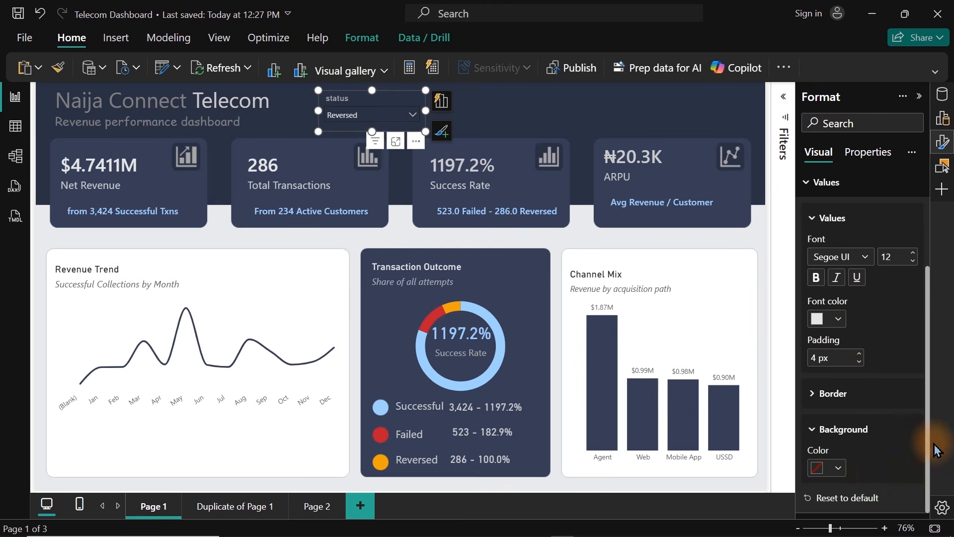
{"action": "left_click", "coordinate": [836, 472]}
{"action": "left_click", "coordinate": [765, 438]}
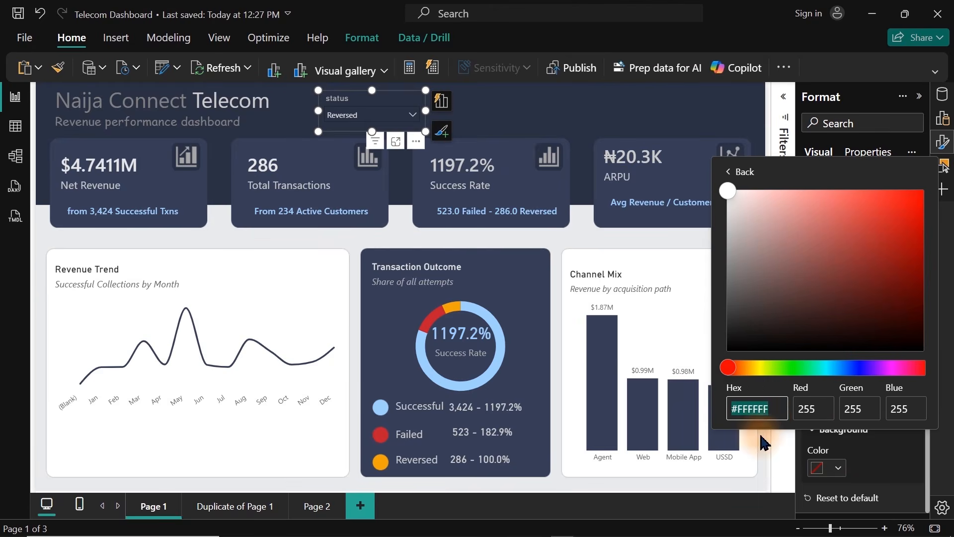
{"action": "left_click", "coordinate": [769, 414]}
{"action": "type", "text": "#373F57"}
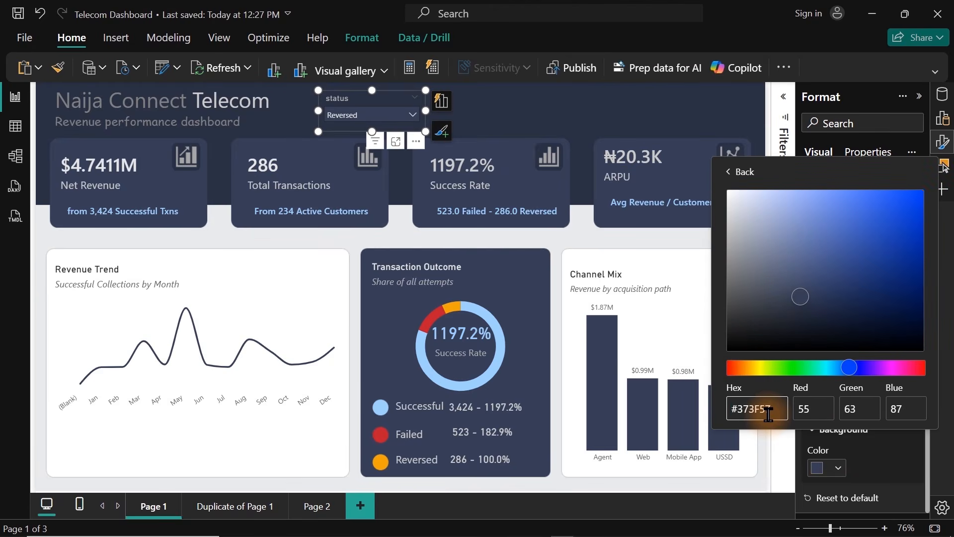
{"action": "left_click", "coordinate": [541, 124]}
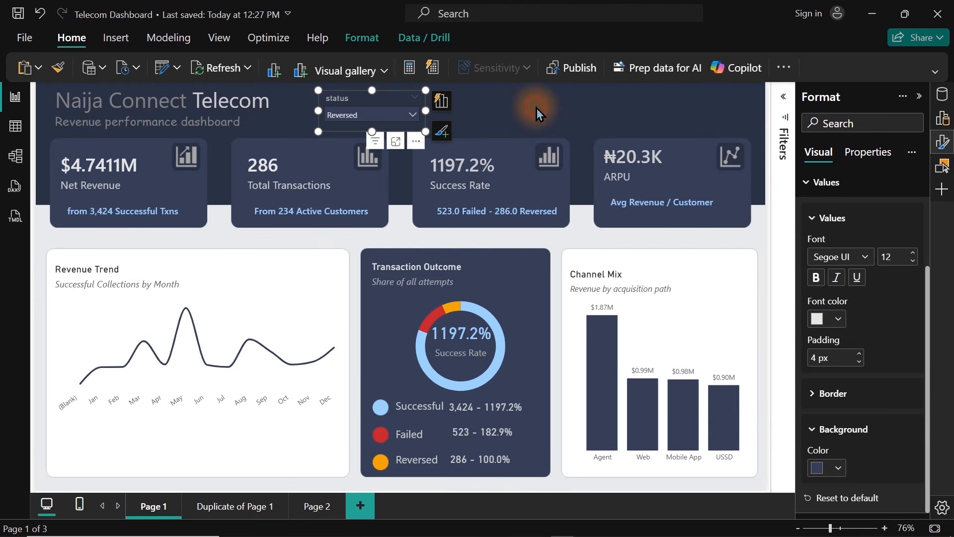
{"action": "left_click", "coordinate": [501, 111]}
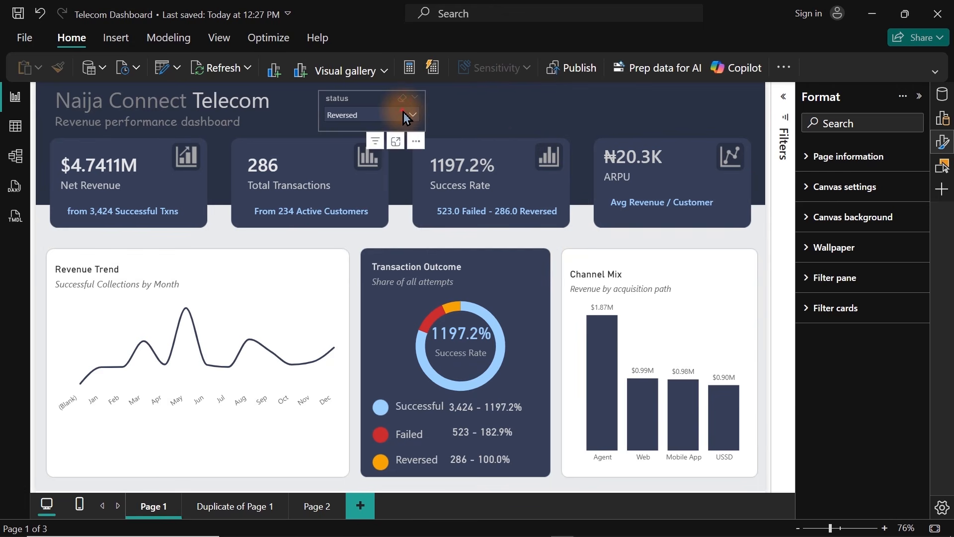
{"action": "left_click", "coordinate": [405, 115]}
{"action": "left_click", "coordinate": [477, 106]}
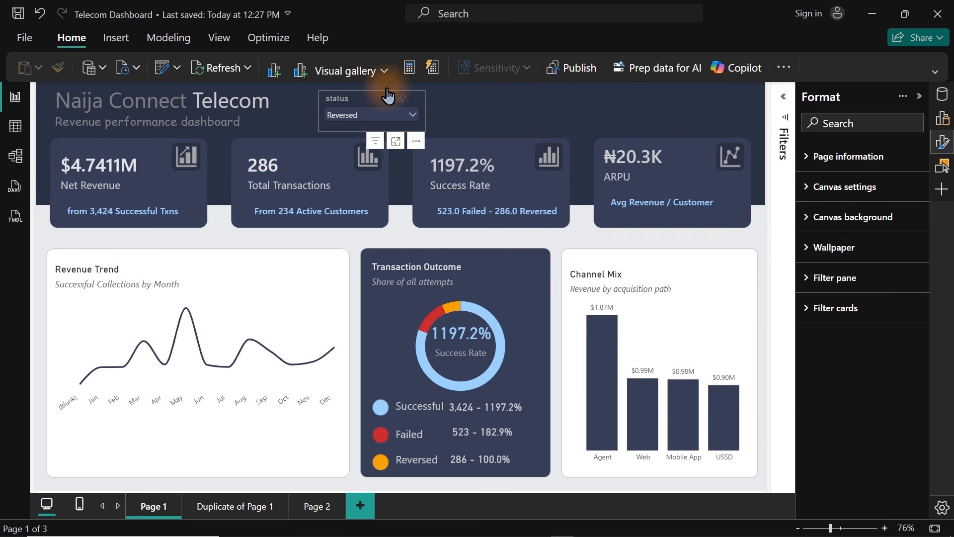
Step: Duplicate the status slicer, place the copy directly beside the original, and switch the copy's field to channel
{"action": "left_click", "coordinate": [369, 100]}
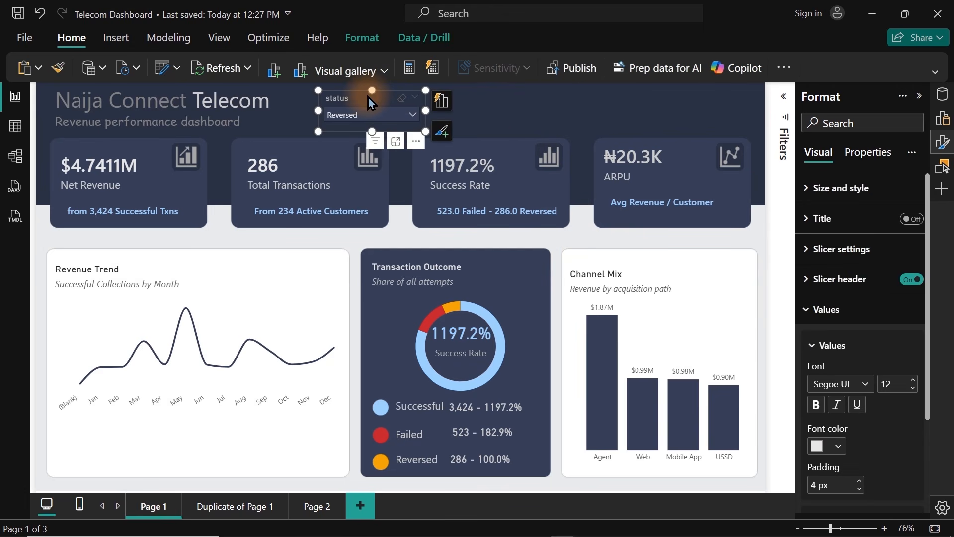
{"action": "key", "text": "ctrl+c"}
{"action": "key", "text": "ctrl+v"}
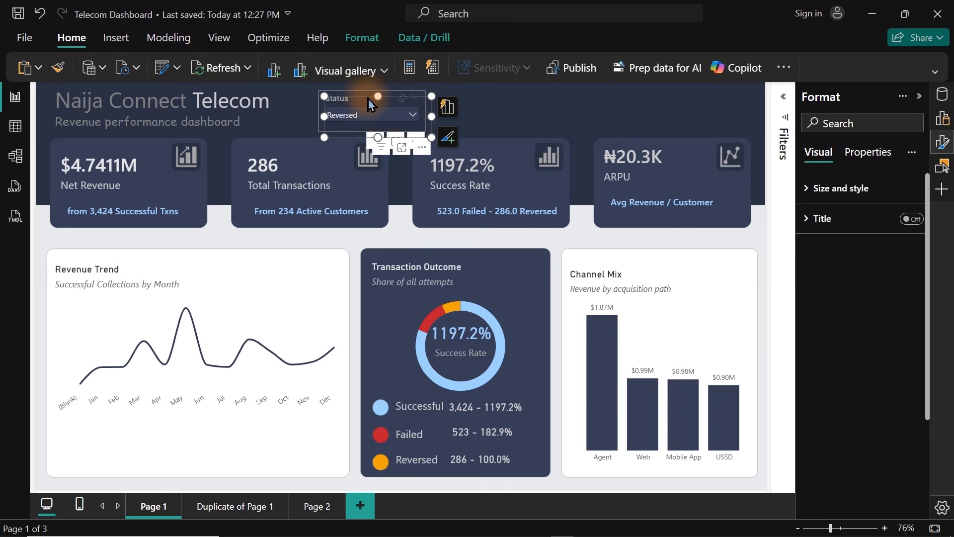
{"action": "left_click_drag", "start_coordinate": [368, 98], "coordinate": [471, 98]}
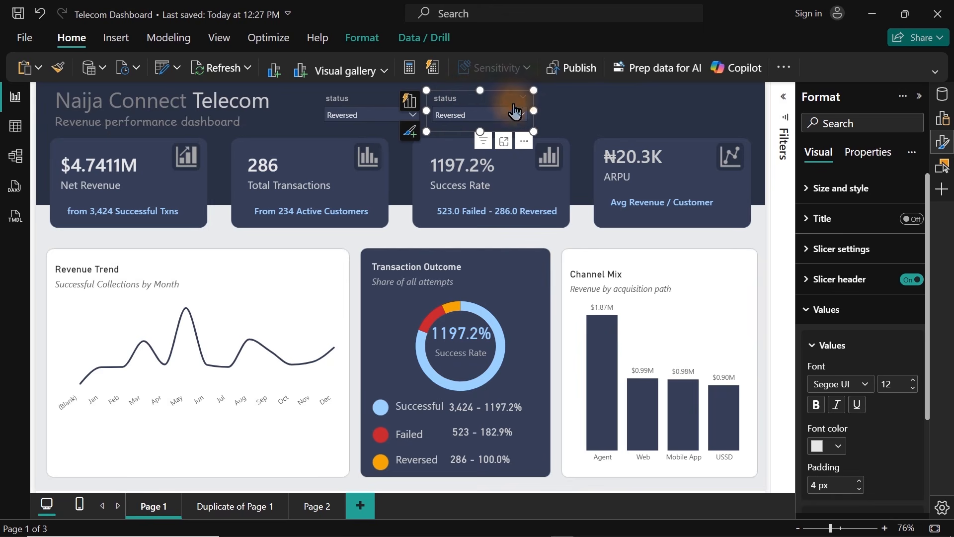
{"action": "left_click", "coordinate": [410, 102]}
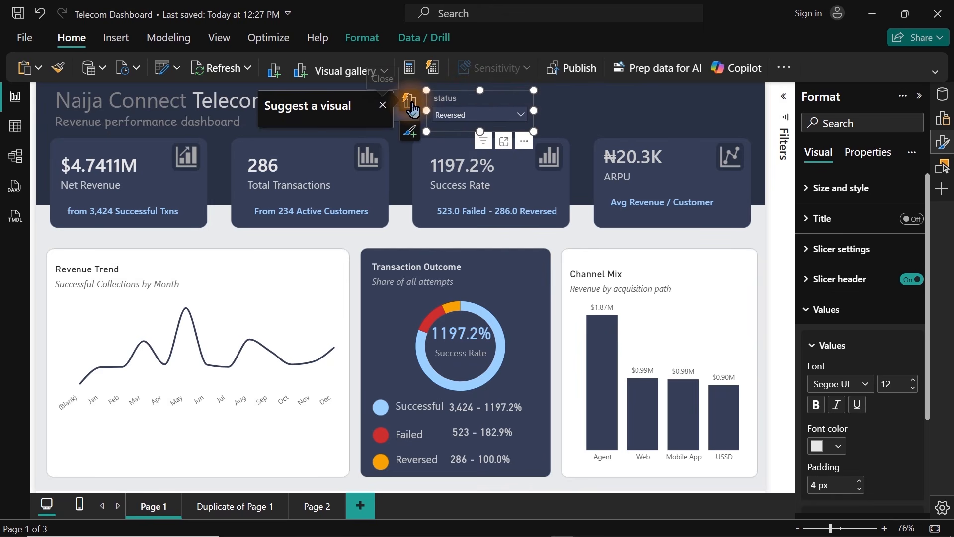
{"action": "left_click", "coordinate": [373, 218]}
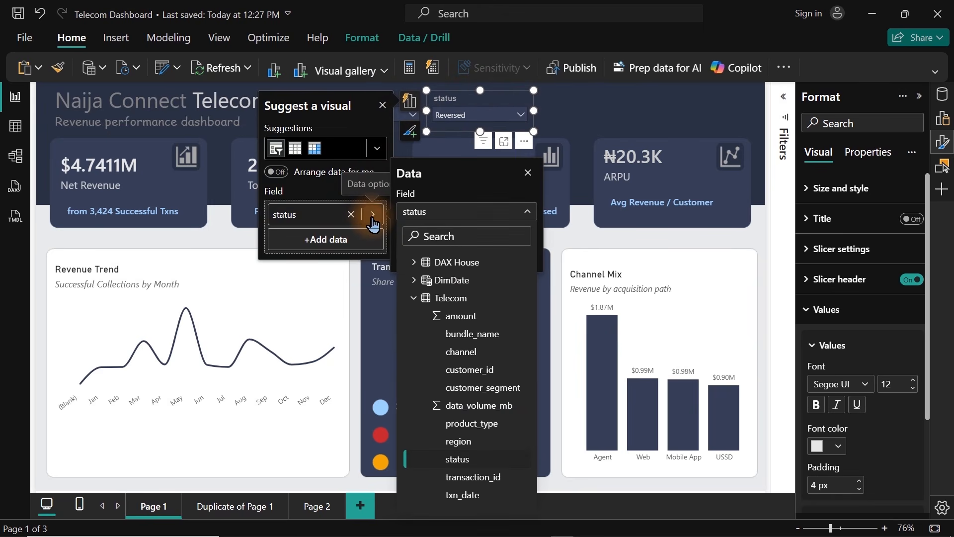
{"action": "type", "text": "chan"}
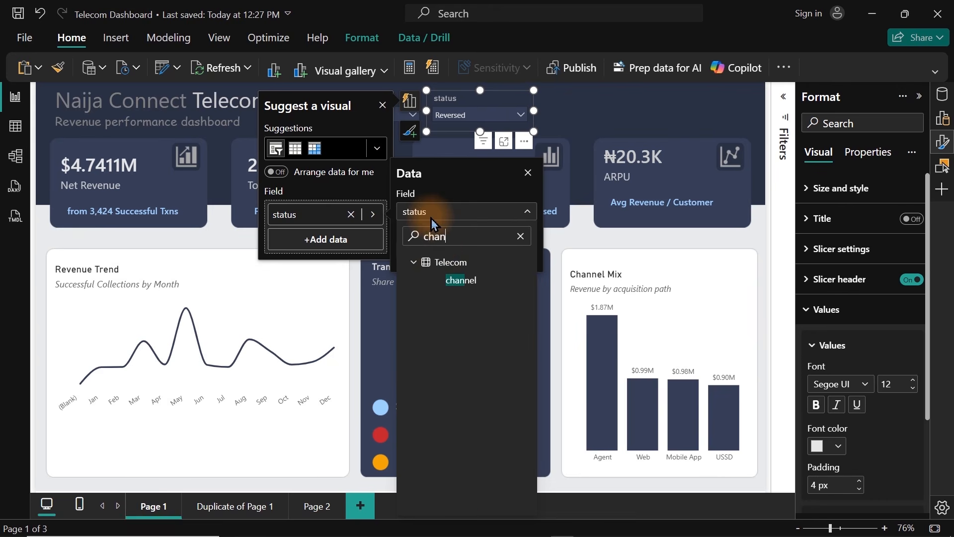
{"action": "left_click", "coordinate": [448, 282]}
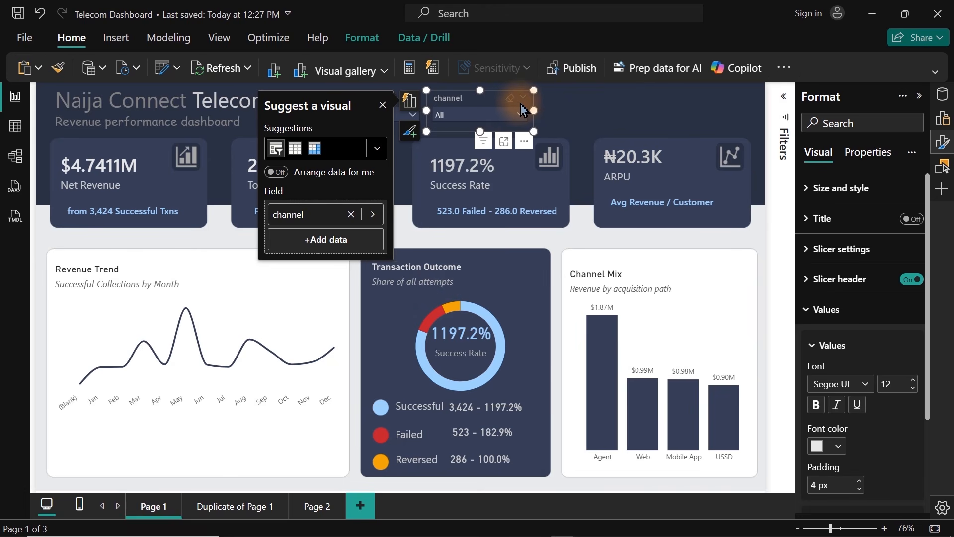
Step: Duplicate the channel slicer, place the copy beside it in the header, and switch the copy's field to region
{"action": "left_click", "coordinate": [491, 102]}
{"action": "key", "text": "ctrl+c"}
{"action": "key", "text": "ctrl+v"}
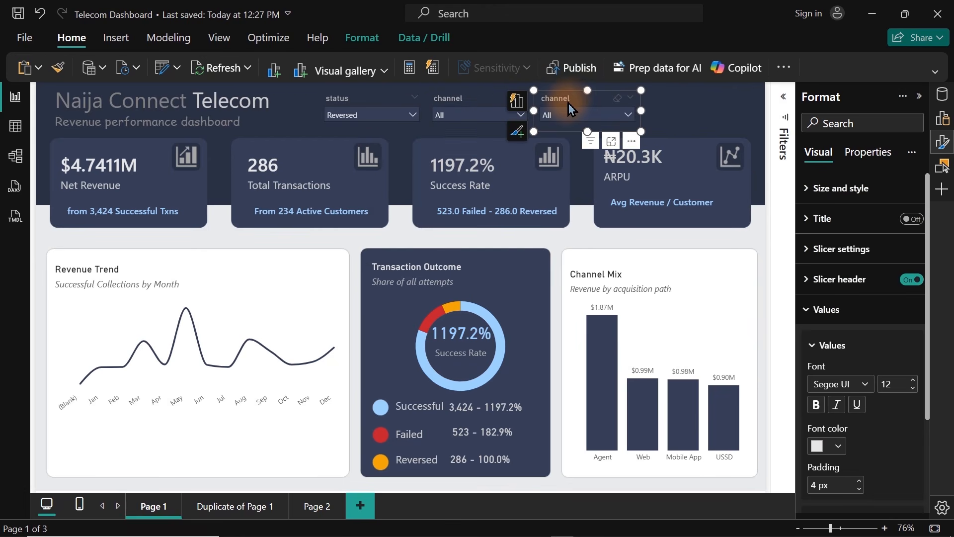
{"action": "left_click_drag", "start_coordinate": [572, 100], "coordinate": [582, 106]}
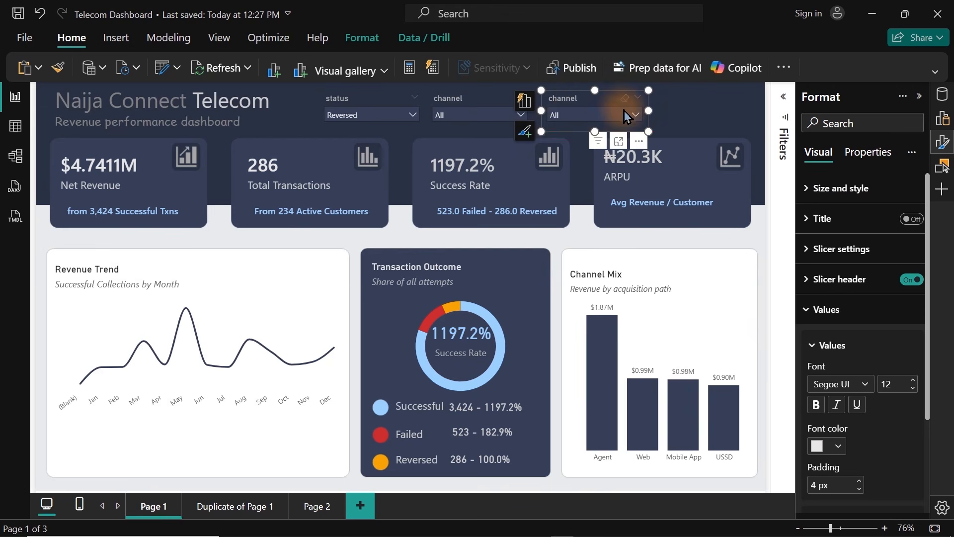
{"action": "left_click", "coordinate": [527, 110]}
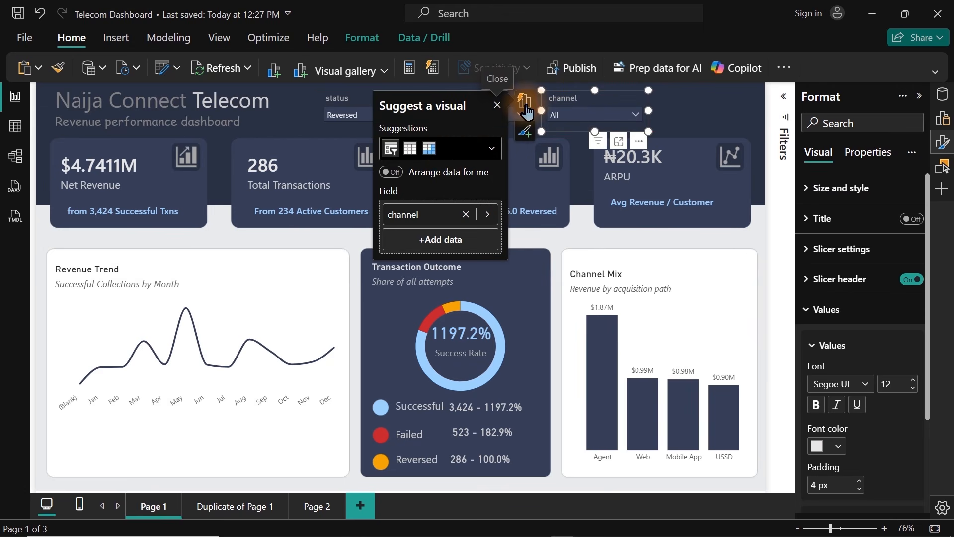
{"action": "left_click", "coordinate": [487, 215]}
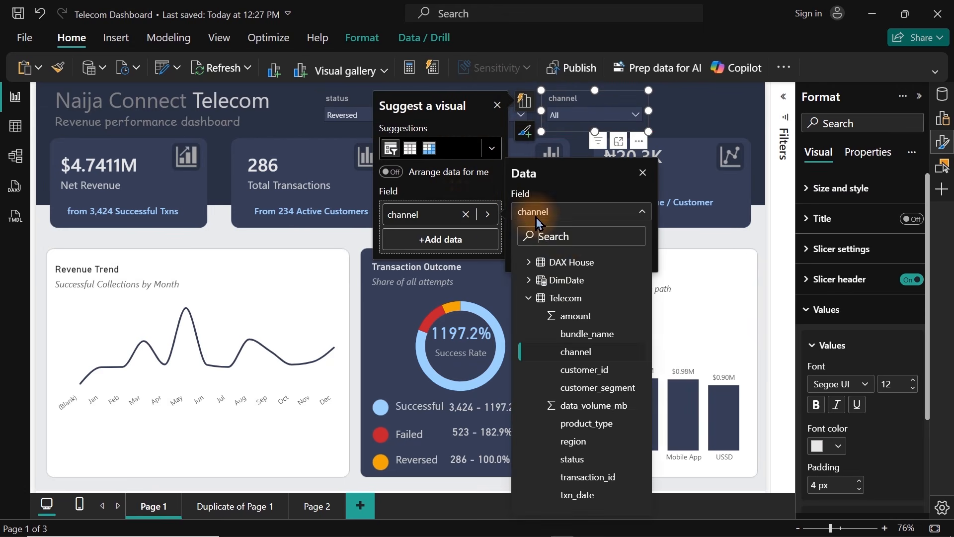
{"action": "left_click", "coordinate": [564, 237]}
{"action": "type", "text": "re"}
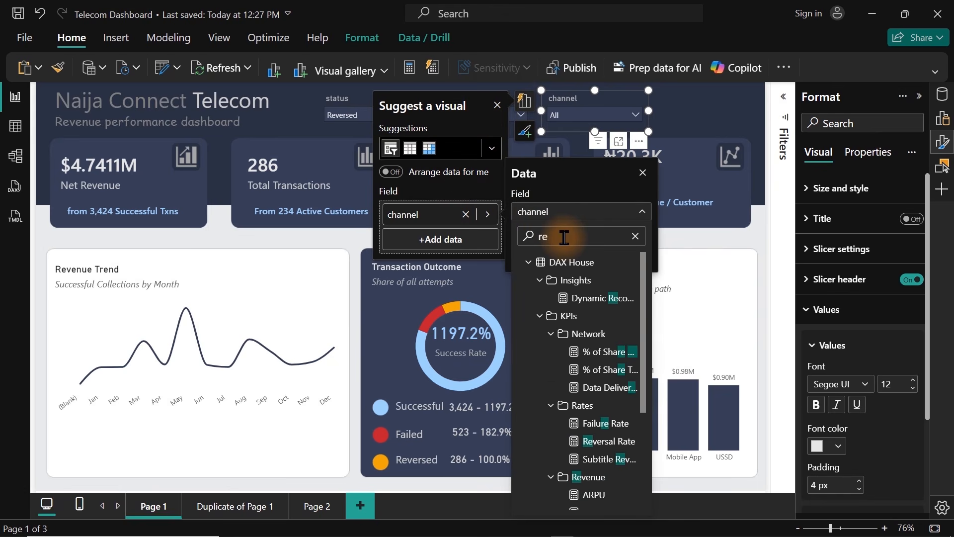
{"action": "type", "text": "g"}
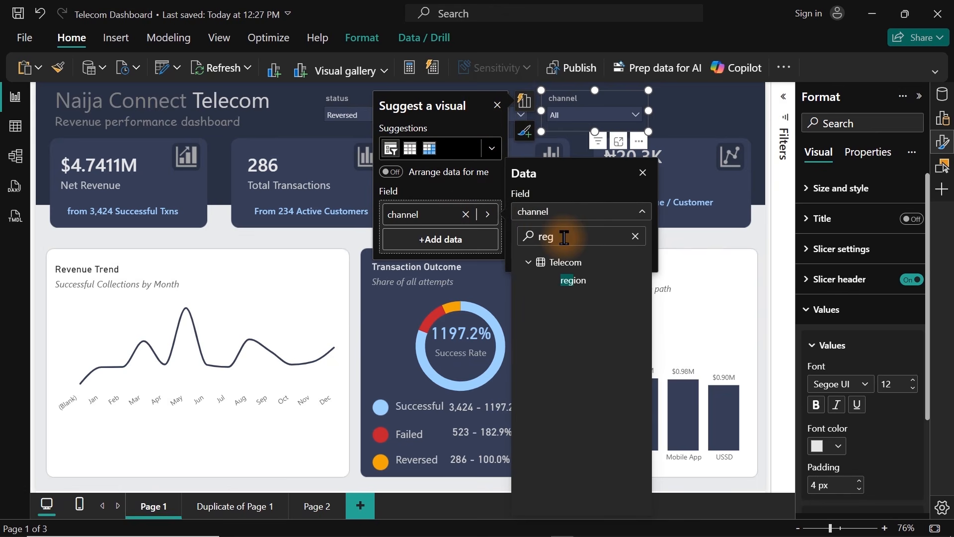
{"action": "left_click", "coordinate": [571, 281]}
Step: Place the copied region slicer beside the original in the header, switch its field to product_type, and deselect it
{"action": "left_click", "coordinate": [576, 100]}
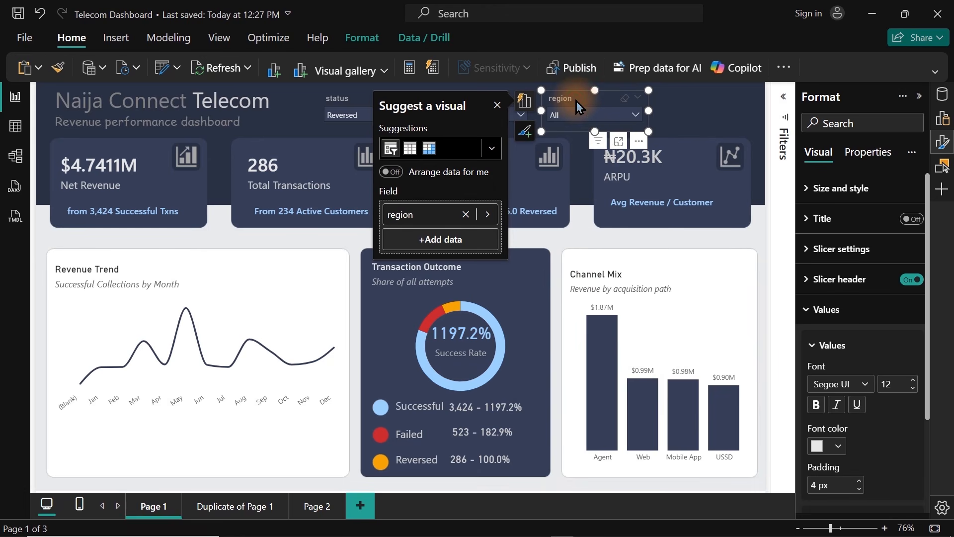
{"action": "left_click_drag", "start_coordinate": [577, 101], "coordinate": [681, 99]}
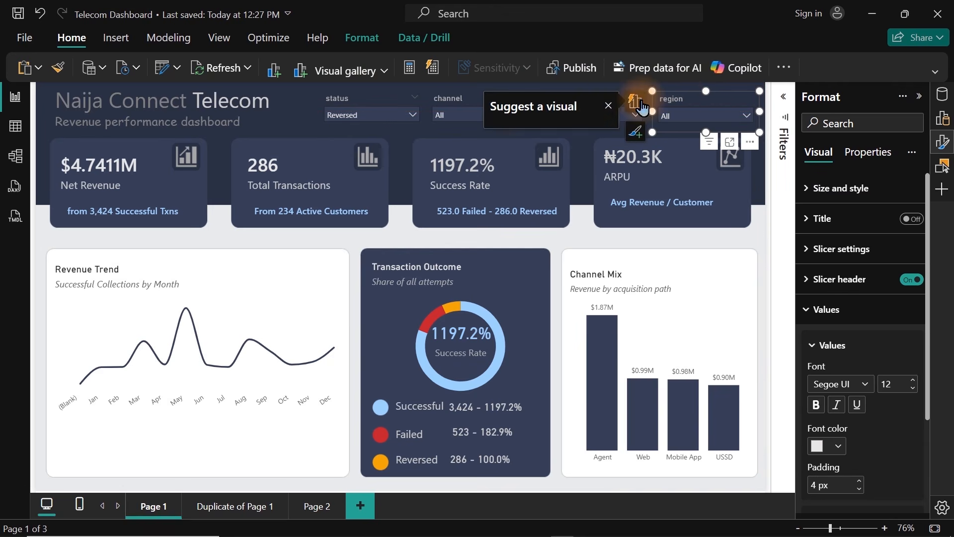
{"action": "left_click", "coordinate": [635, 101]}
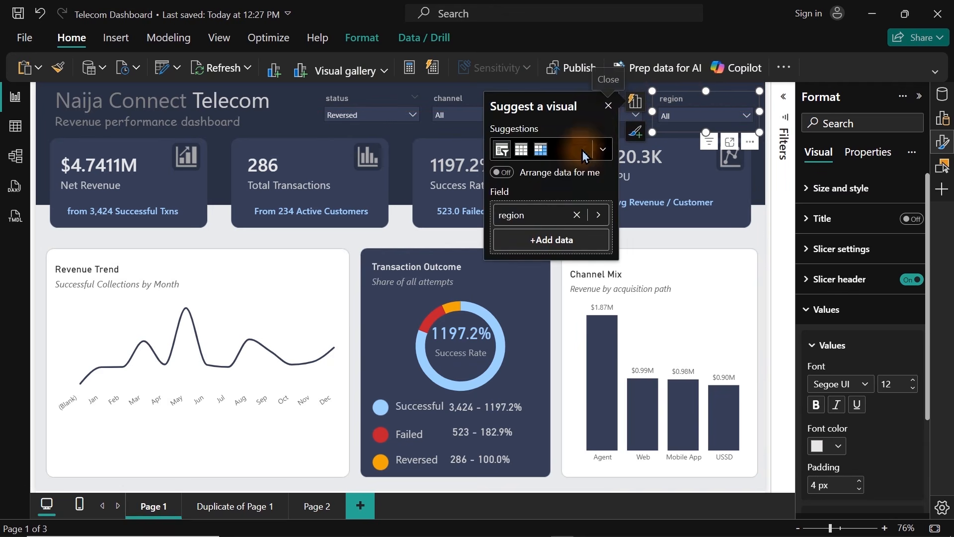
{"action": "left_click", "coordinate": [605, 224]}
{"action": "type", "text": "p"}
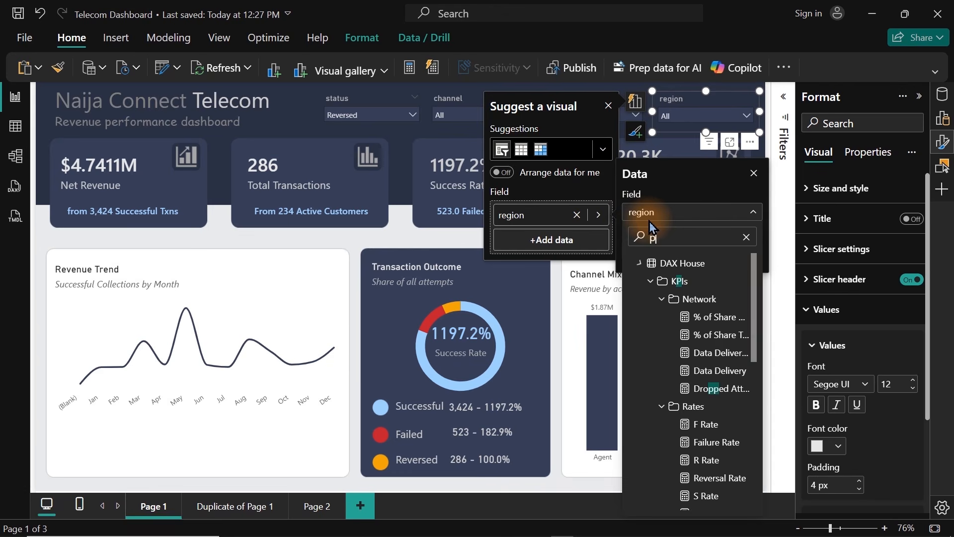
{"action": "type", "text": "rod"}
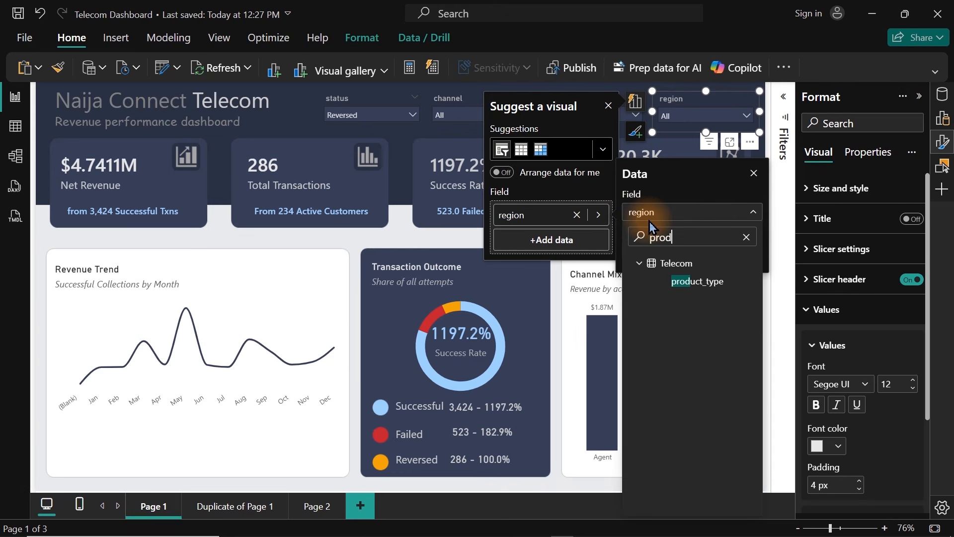
{"action": "left_click", "coordinate": [686, 294]}
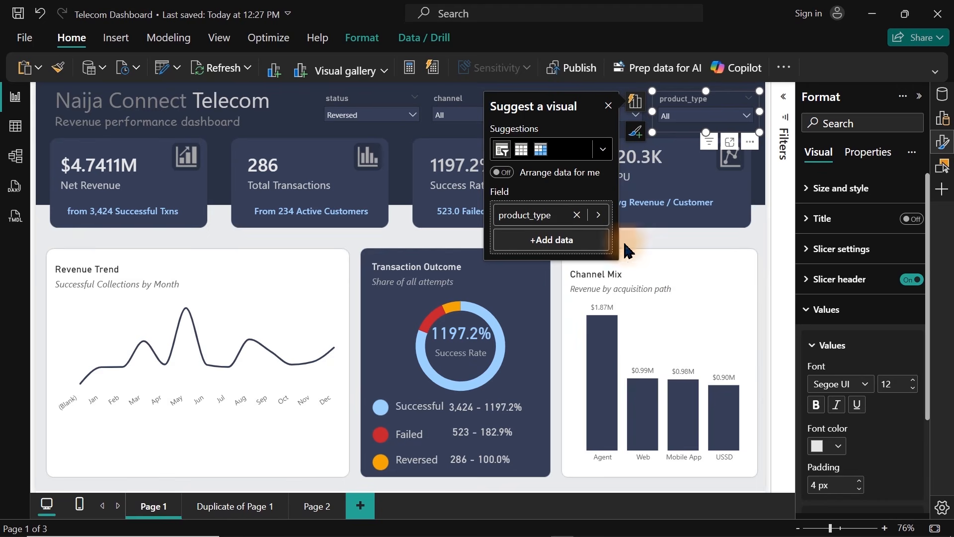
{"action": "left_click", "coordinate": [302, 109]}
{"action": "left_click", "coordinate": [307, 117]}
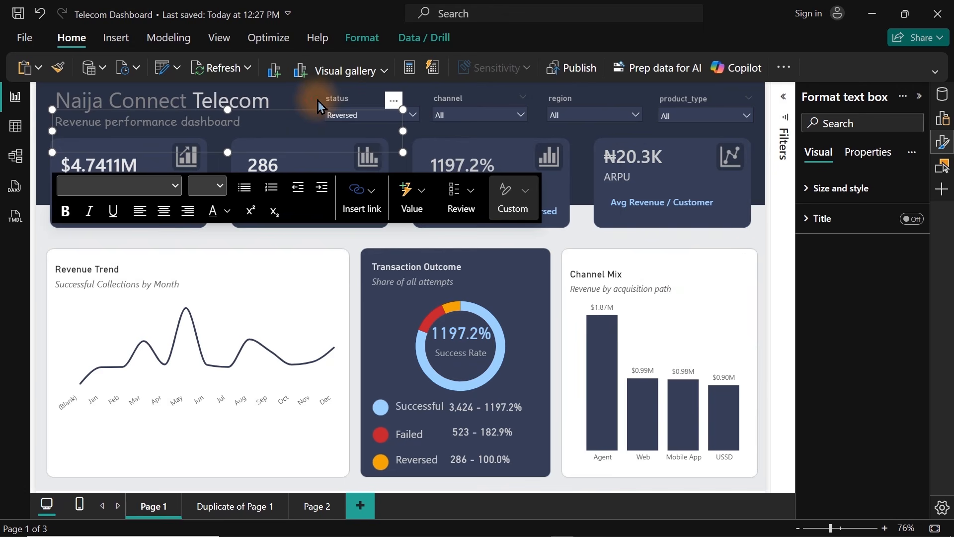
{"action": "left_click", "coordinate": [317, 105]}
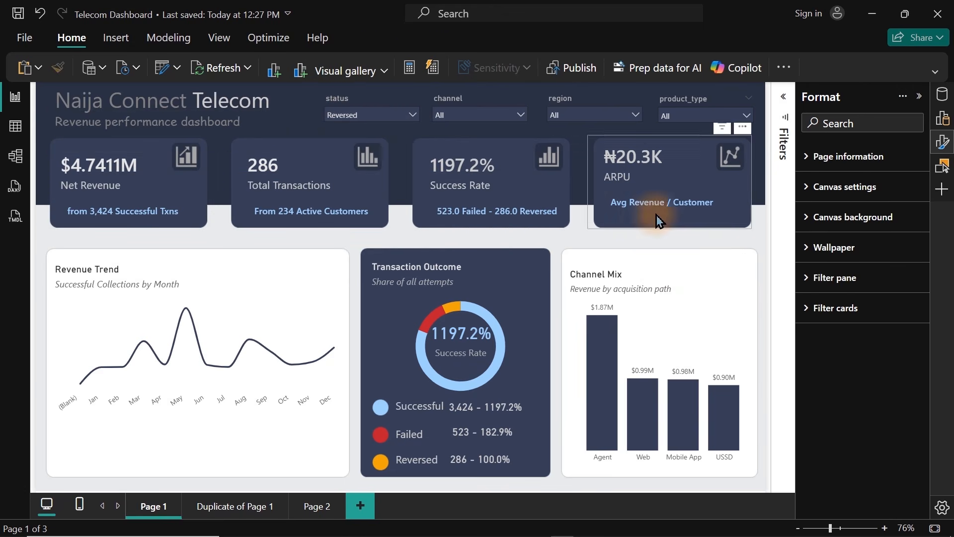
Step: Align the bottom edges of the status, channel, region and product_type slicers in the header
{"action": "left_click", "coordinate": [386, 98]}
{"action": "left_click", "coordinate": [450, 98], "text": "ctrl"}
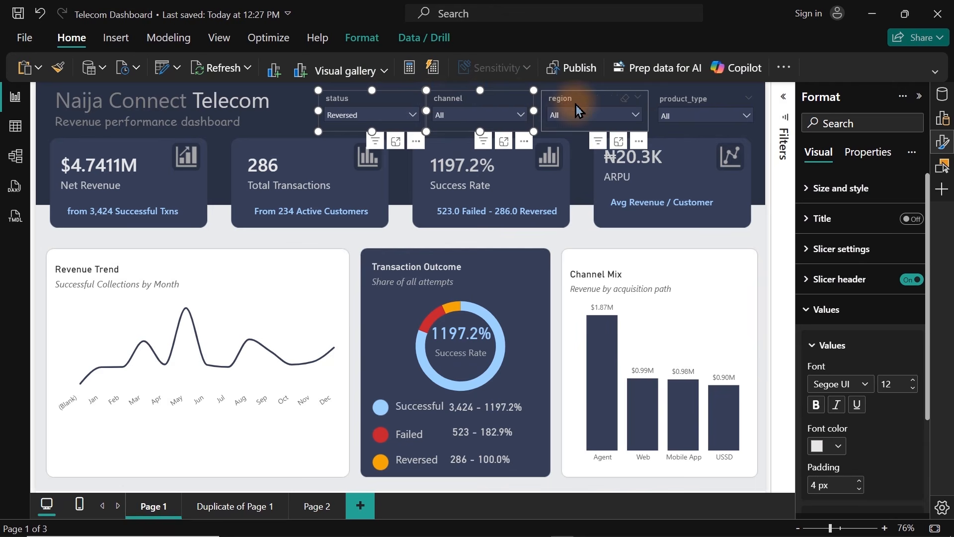
{"action": "left_click", "coordinate": [594, 102], "text": "ctrl"}
{"action": "left_click", "coordinate": [686, 101], "text": "ctrl"}
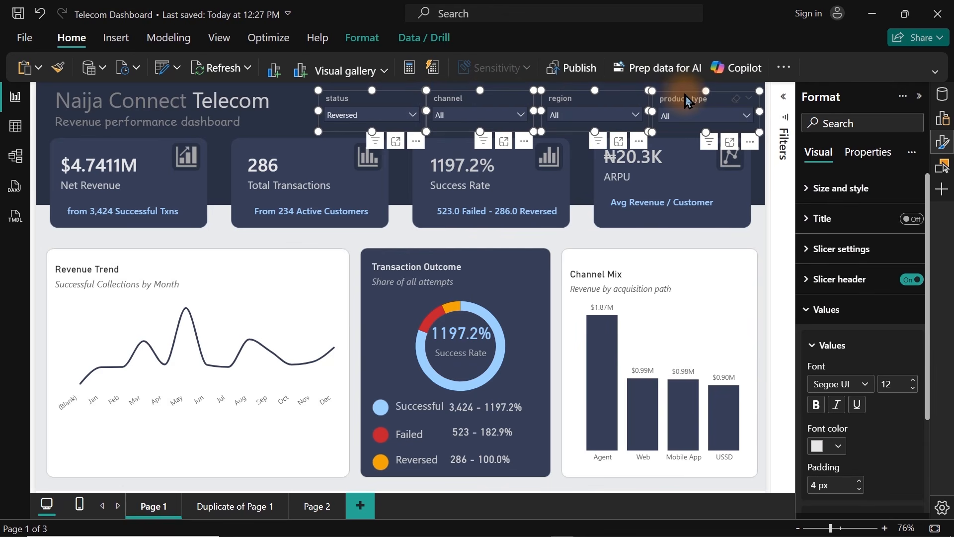
{"action": "left_click", "coordinate": [365, 38]}
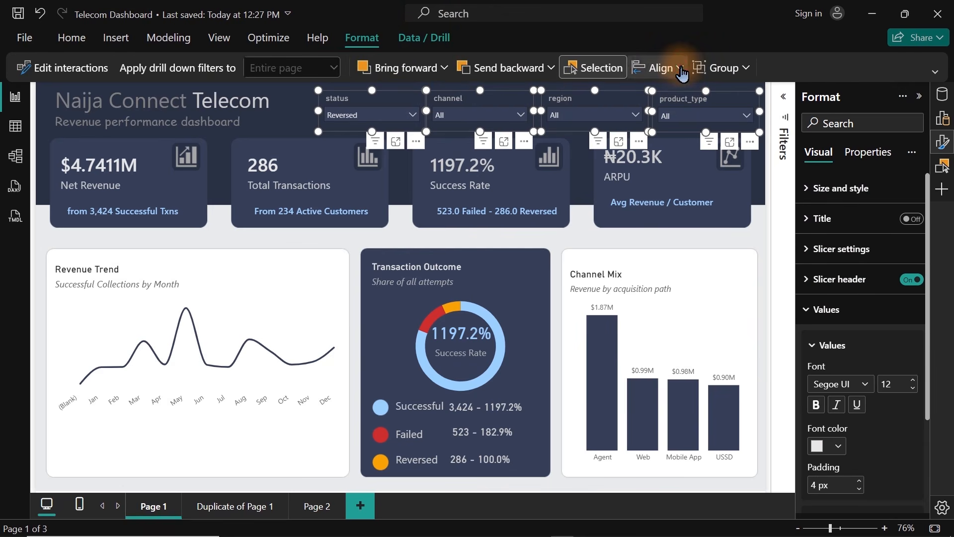
{"action": "left_click", "coordinate": [659, 67]}
{"action": "left_click", "coordinate": [687, 222]}
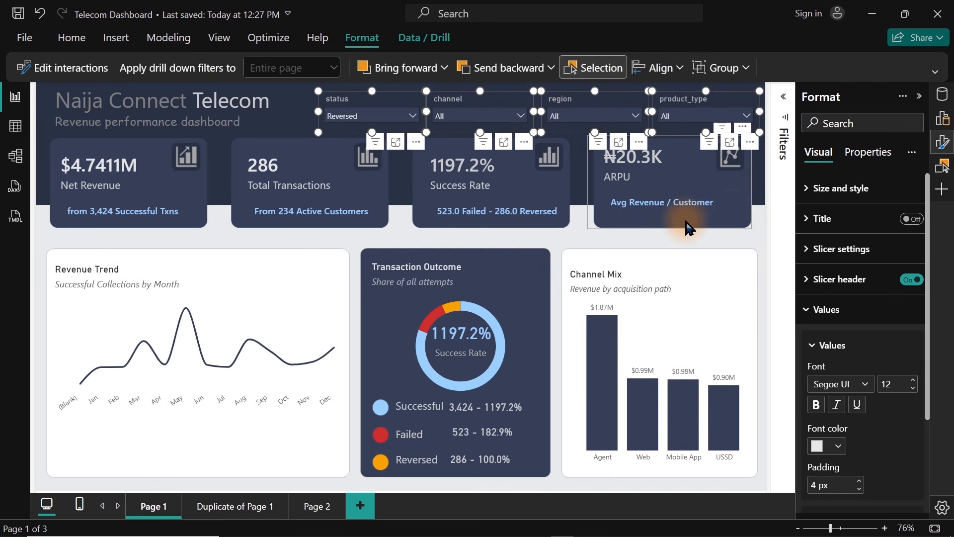
{"action": "left_click", "coordinate": [768, 227]}
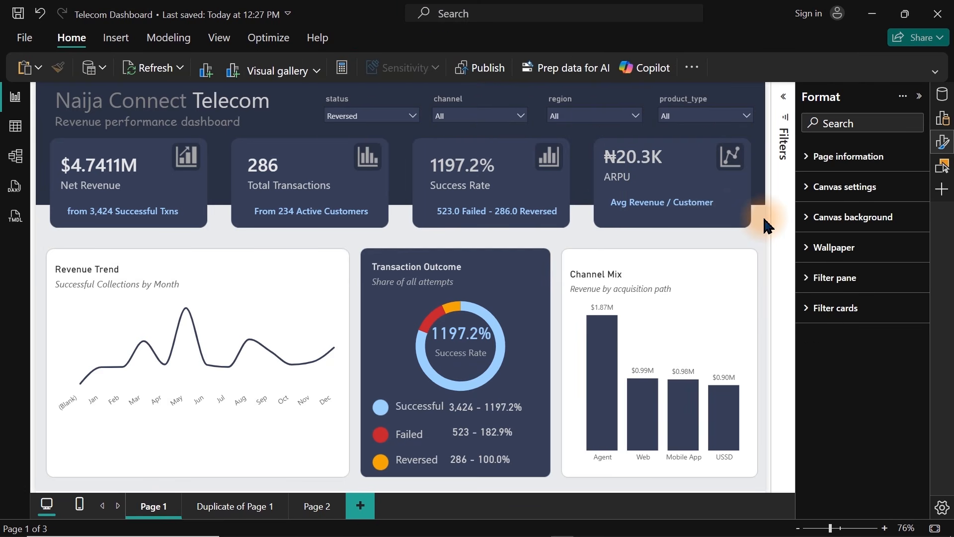
Step: Distribute the four header slicers horizontally so their spacing is even, and deselect them
{"action": "left_click", "coordinate": [698, 101]}
{"action": "left_click", "coordinate": [626, 100], "text": "ctrl"}
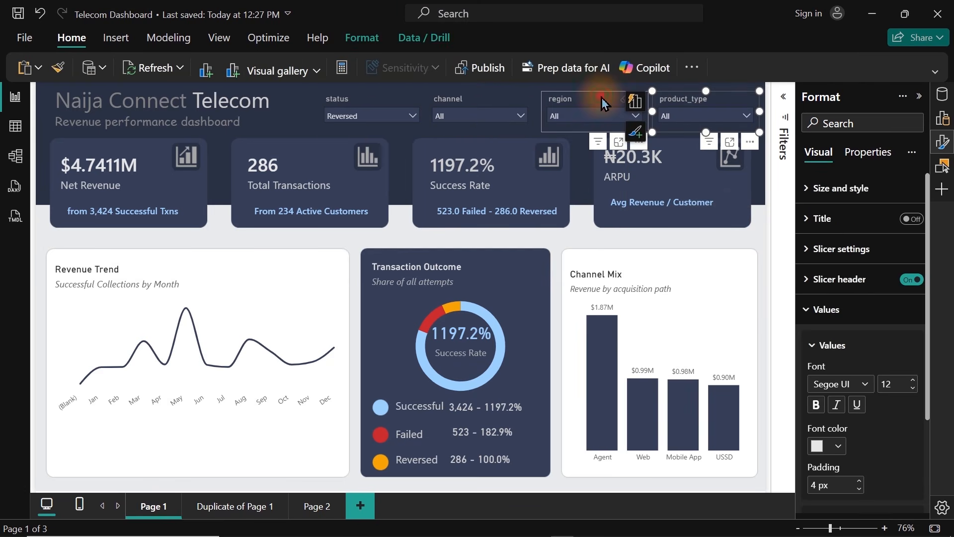
{"action": "left_click", "coordinate": [491, 106], "text": "ctrl"}
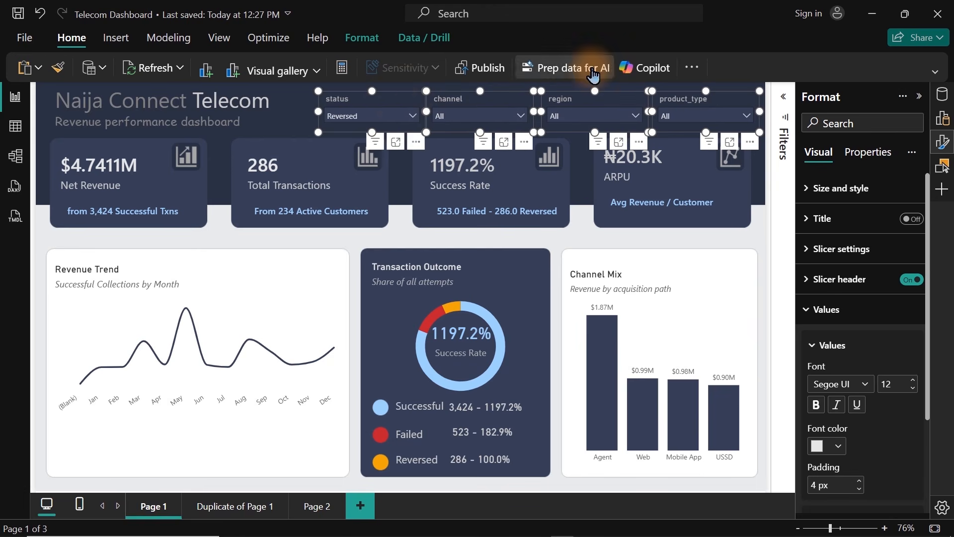
{"action": "left_click", "coordinate": [371, 38]}
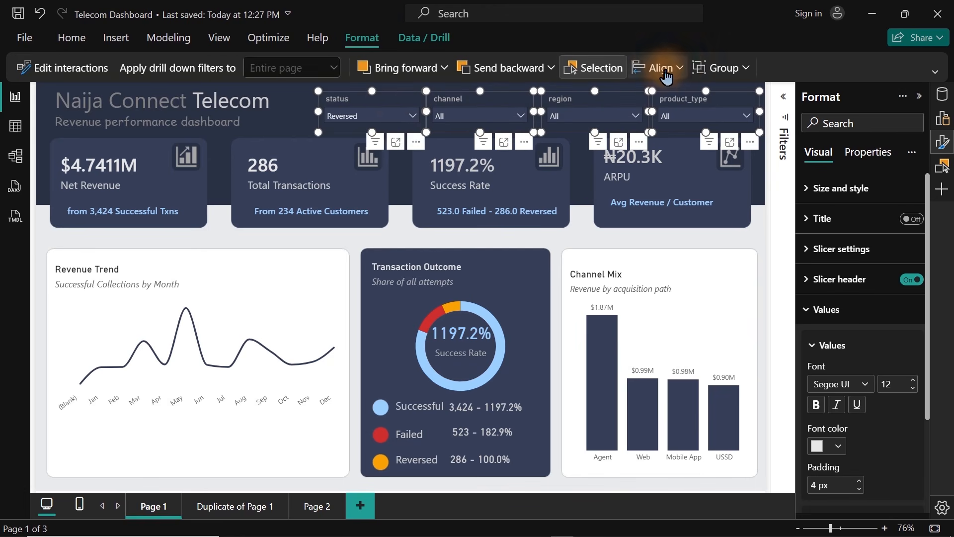
{"action": "left_click", "coordinate": [659, 67]}
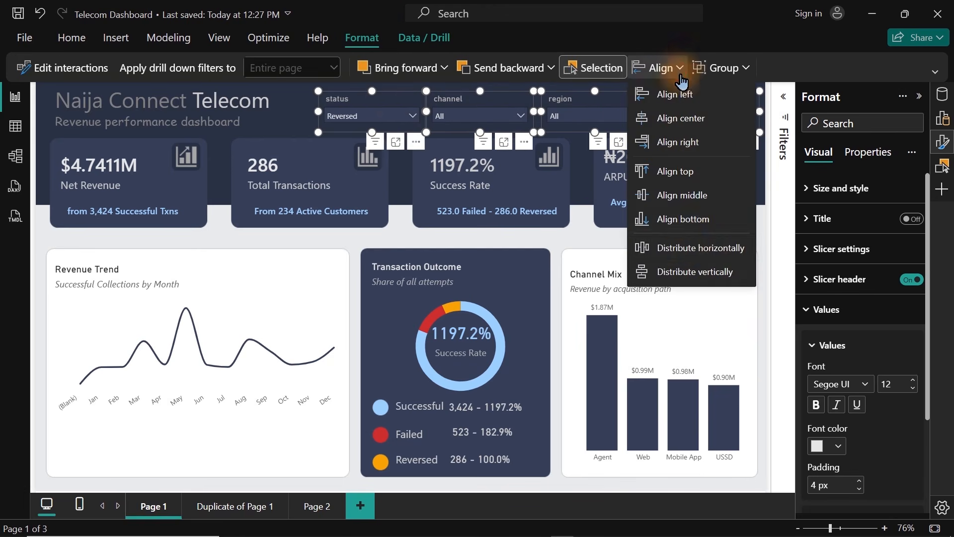
{"action": "left_click", "coordinate": [692, 248]}
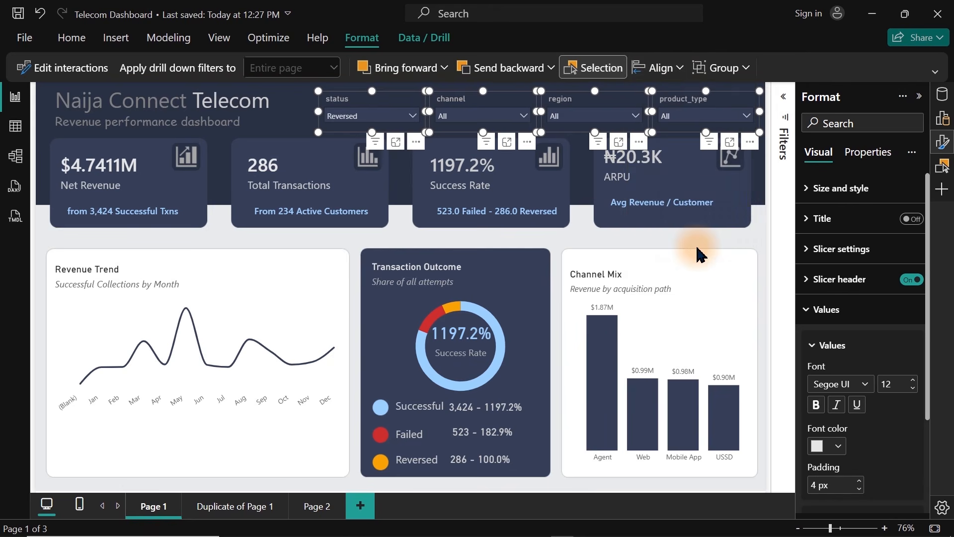
{"action": "left_click", "coordinate": [767, 233]}
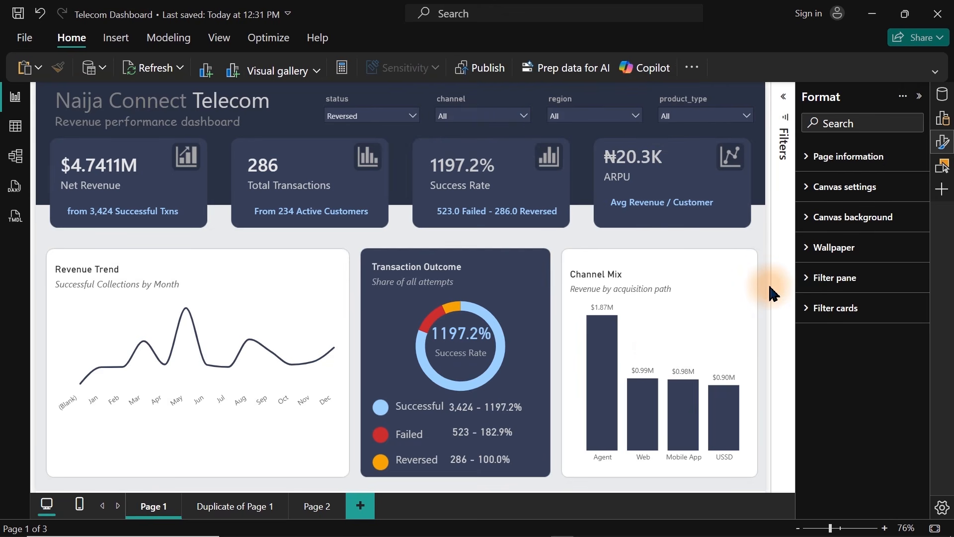
Step: Open Duplicate of Page 1, switch to PowerPoint, and duplicate the first dashboard background slide, leaving the copy selected
{"action": "left_click", "coordinate": [231, 507]}
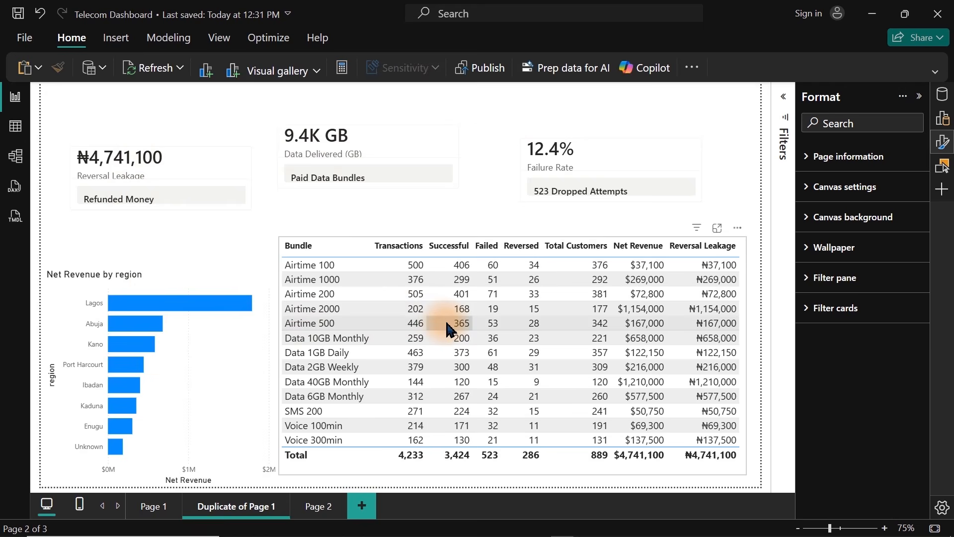
{"action": "left_click", "coordinate": [649, 531]}
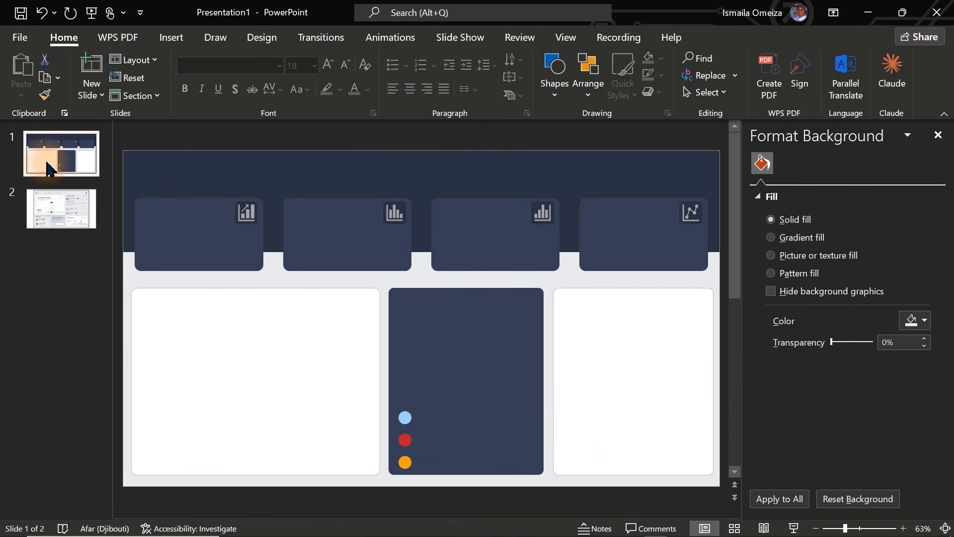
{"action": "key", "text": "ctrl+d"}
{"action": "left_click", "coordinate": [59, 269]}
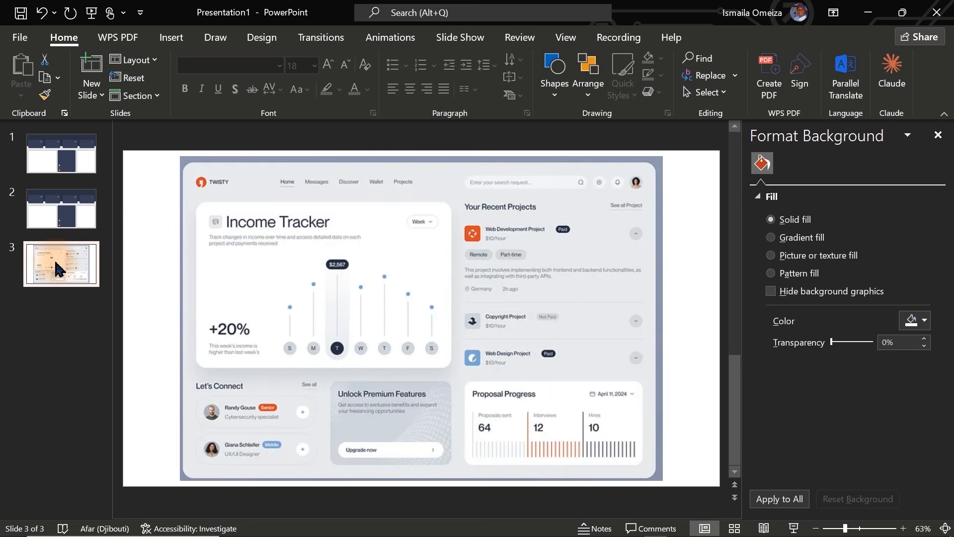
{"action": "left_click", "coordinate": [61, 213]}
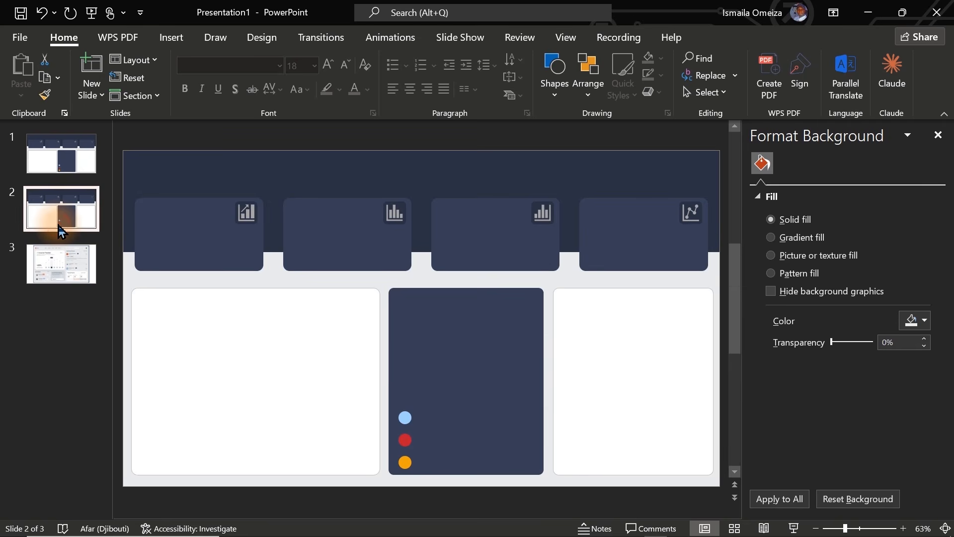
{"action": "left_click", "coordinate": [59, 258]}
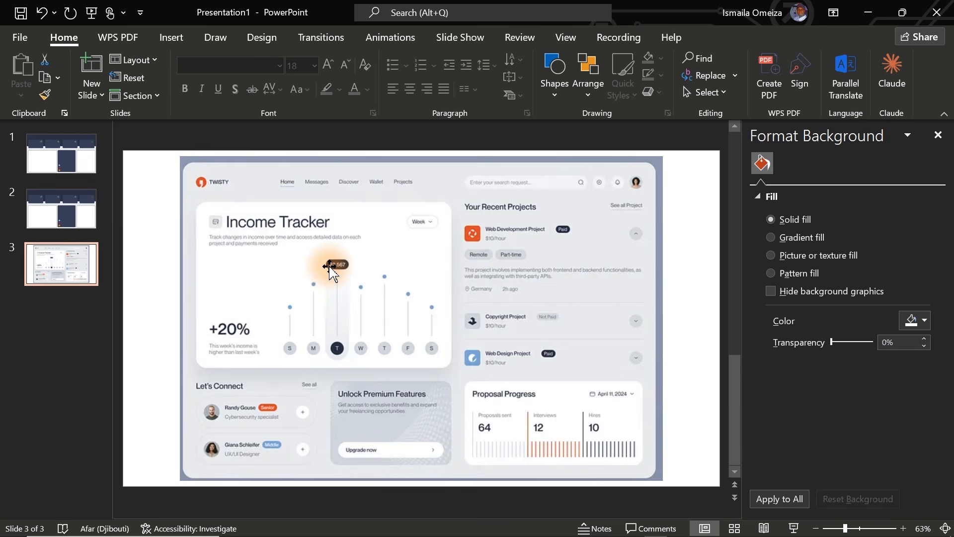
{"action": "left_click", "coordinate": [80, 215]}
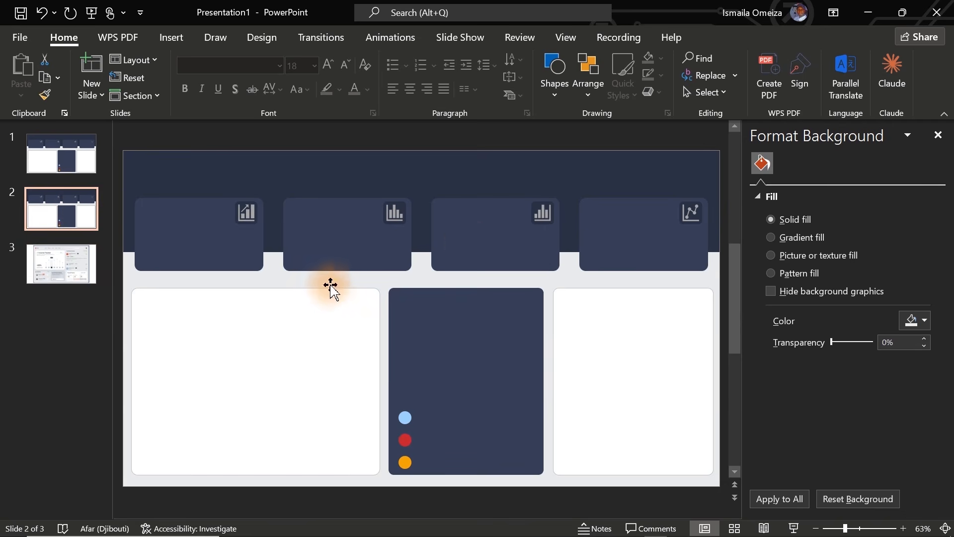
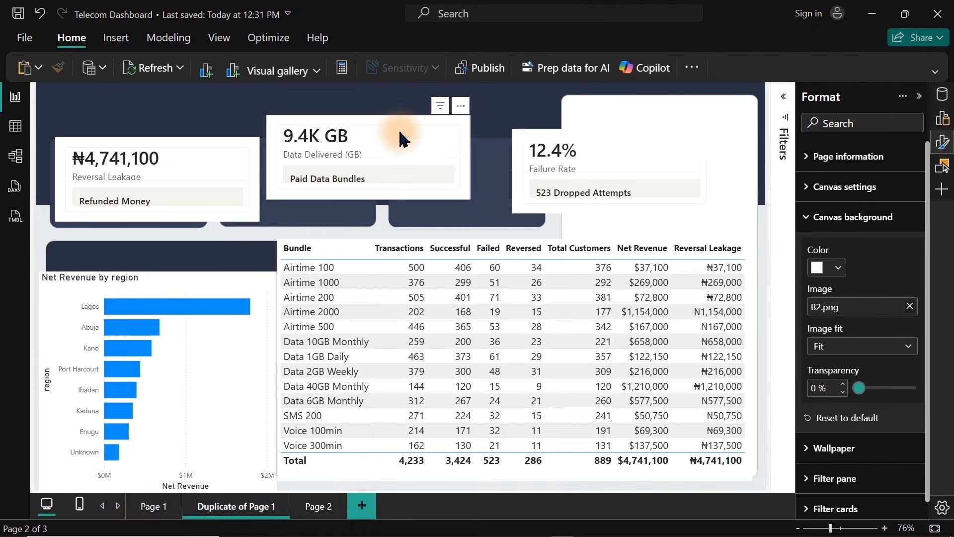
Step: Move the net revenue by region chart out of the way and place the bundle table over the wide dark panel below the cards
{"action": "left_click", "coordinate": [210, 287]}
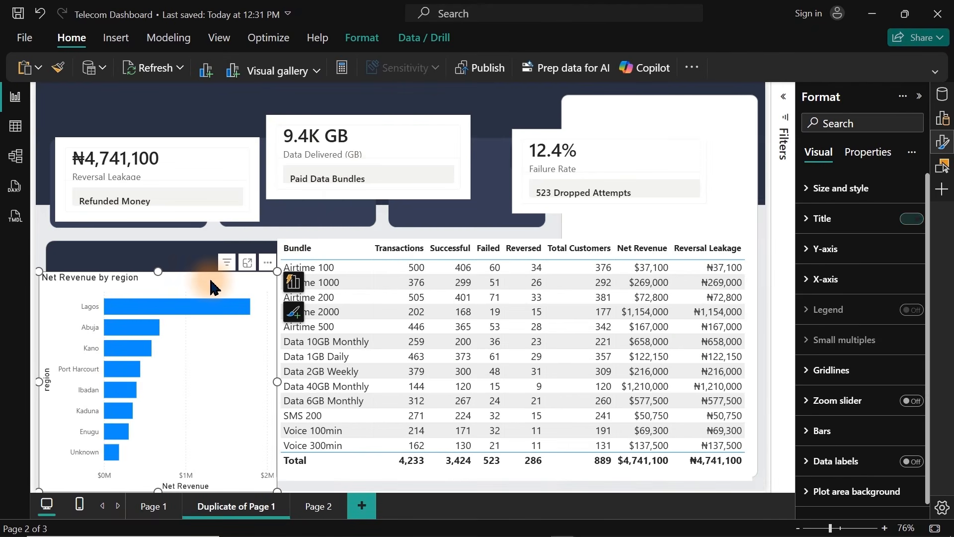
{"action": "left_click", "coordinate": [206, 155]}
{"action": "left_click", "coordinate": [400, 96]}
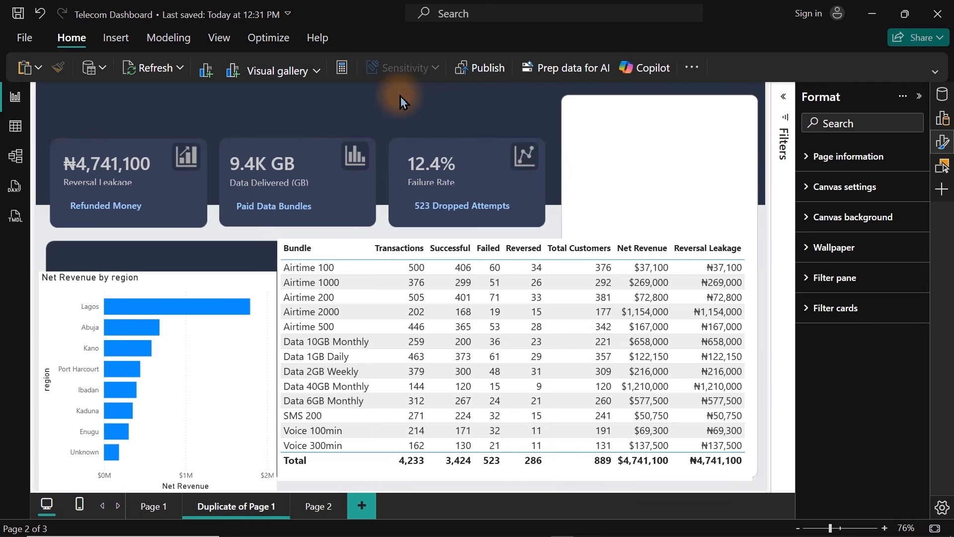
{"action": "left_click_drag", "start_coordinate": [213, 289], "coordinate": [739, 100]}
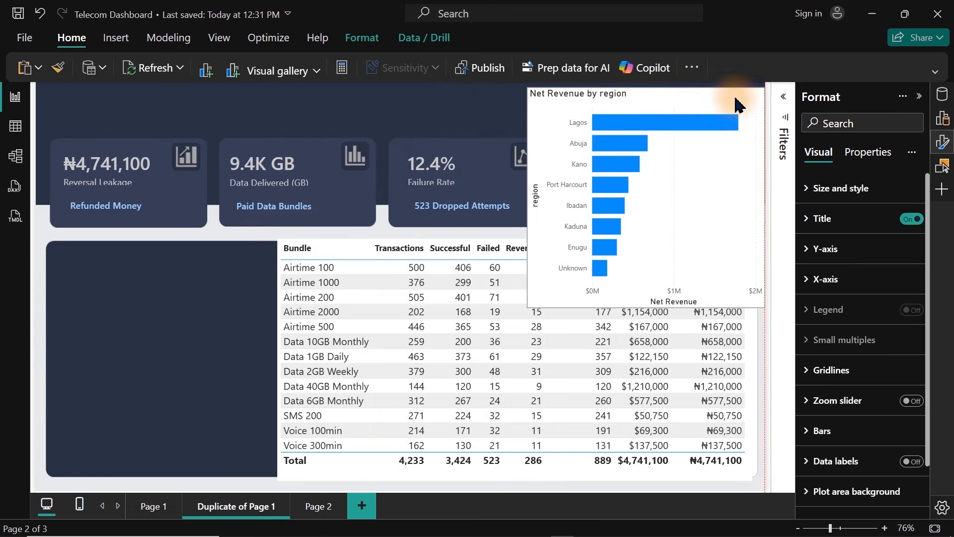
{"action": "left_click", "coordinate": [754, 423]}
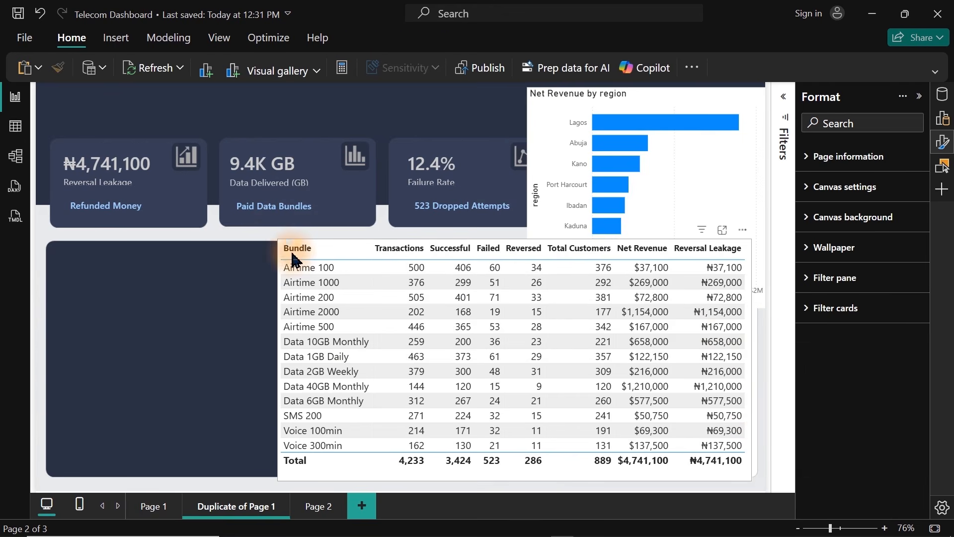
{"action": "left_click", "coordinate": [308, 247]}
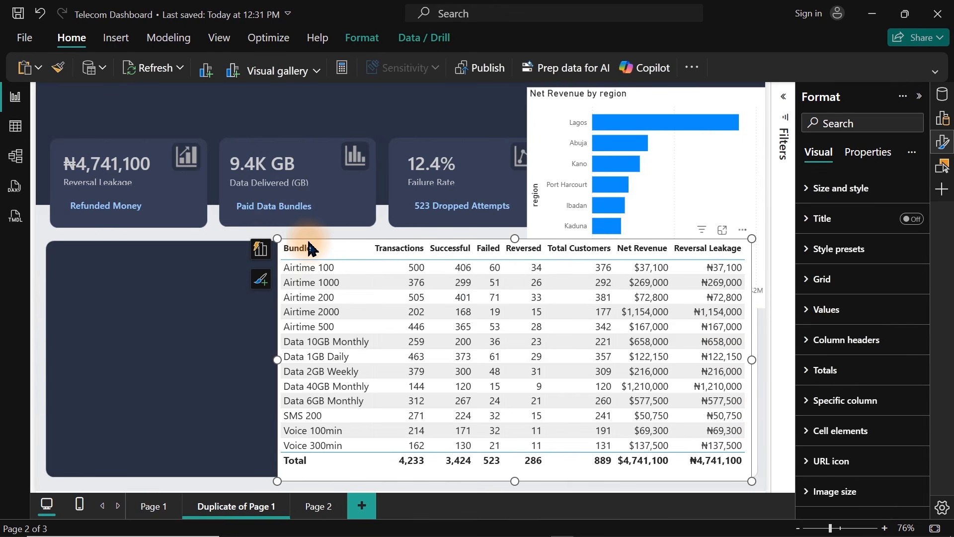
{"action": "left_click_drag", "start_coordinate": [742, 239], "coordinate": [520, 255]}
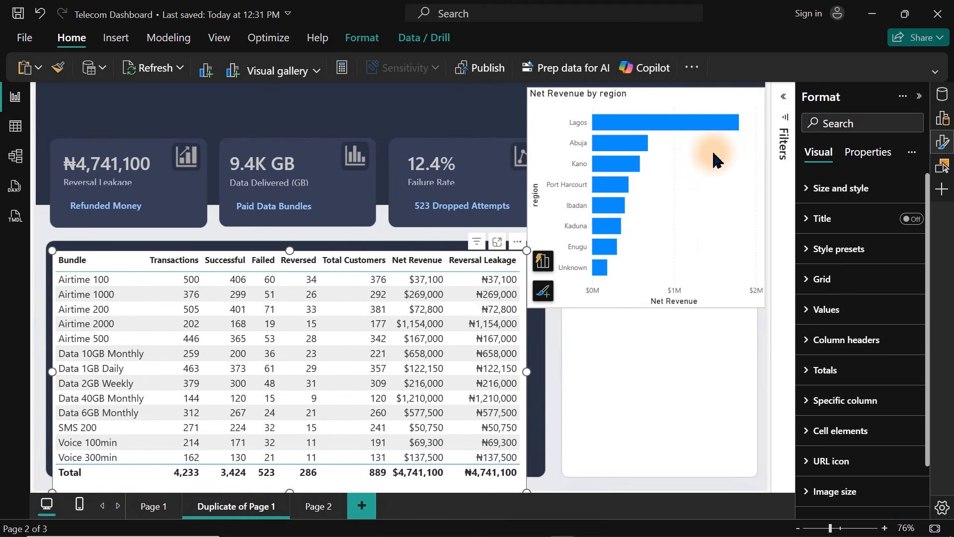
Step: Move the net revenue by region chart into the tall white panel and resize it to fit the panel's width and most of its height
{"action": "left_click", "coordinate": [685, 112]}
{"action": "left_click_drag", "start_coordinate": [639, 95], "coordinate": [630, 251]}
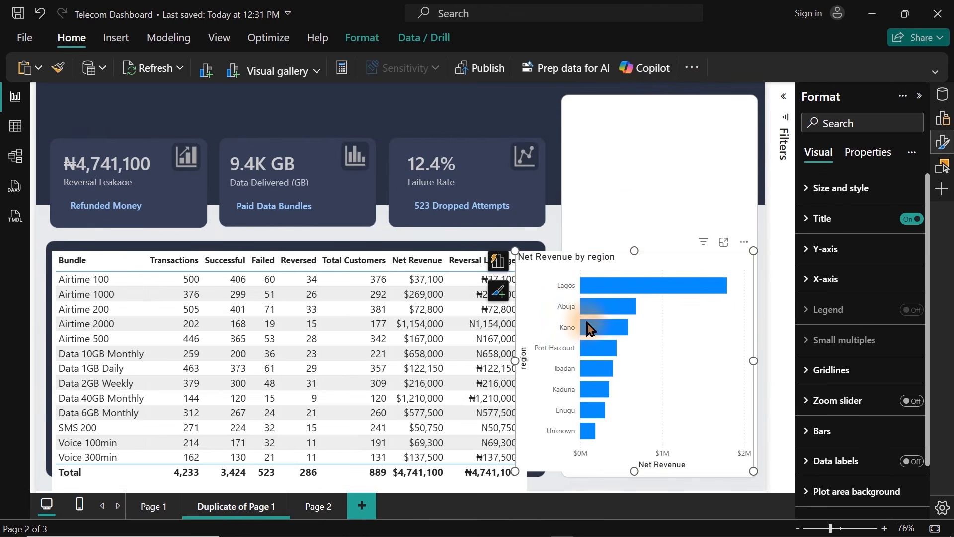
{"action": "left_click_drag", "start_coordinate": [566, 356], "coordinate": [571, 356]}
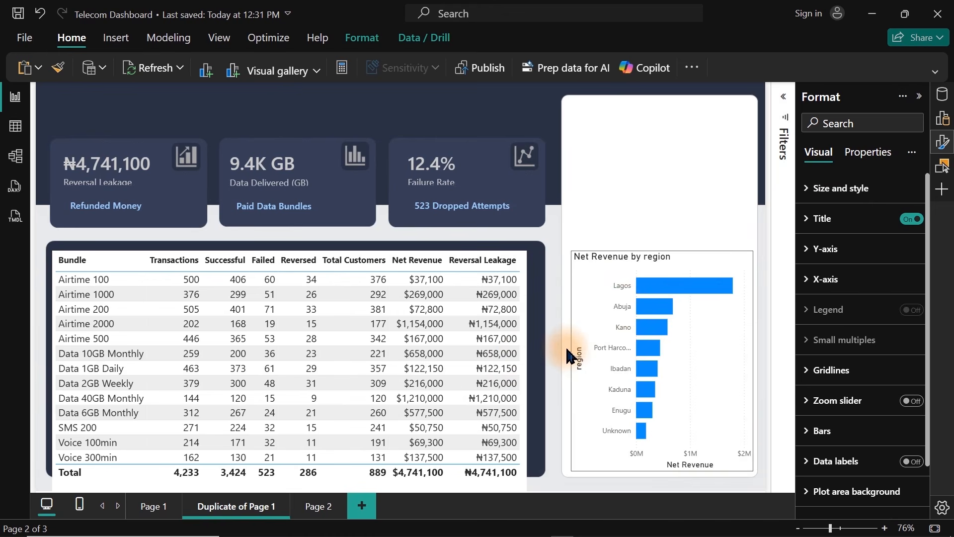
{"action": "left_click_drag", "start_coordinate": [663, 250], "coordinate": [655, 157]}
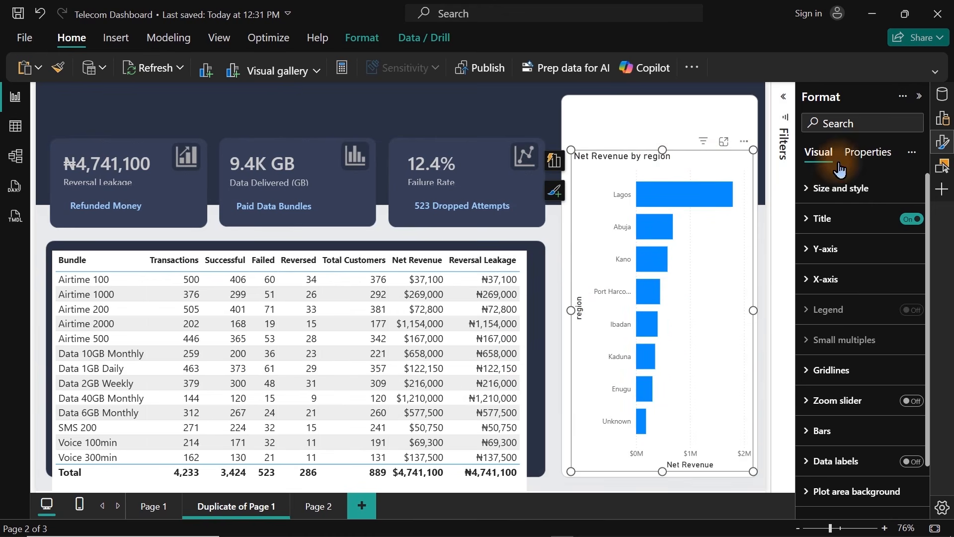
Step: Turn off the Y-axis title, the X-axis values and the X-axis title on the net revenue by region chart
{"action": "left_click", "coordinate": [854, 251]}
{"action": "left_click", "coordinate": [907, 503]}
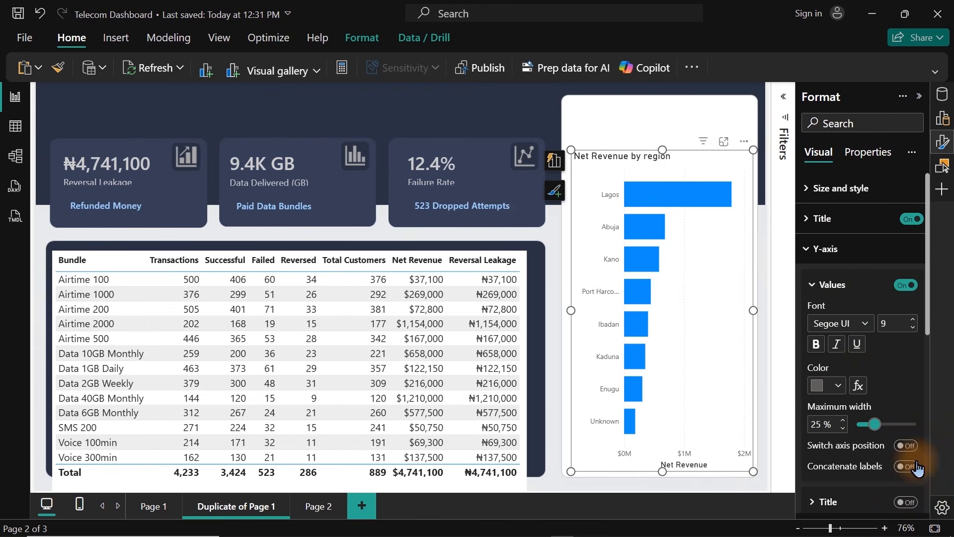
{"action": "left_click", "coordinate": [832, 249]}
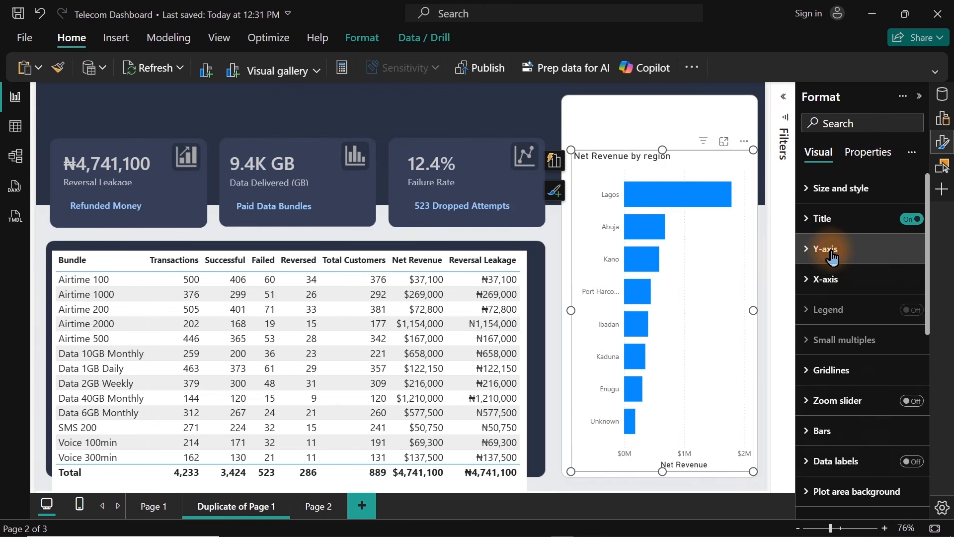
{"action": "left_click", "coordinate": [831, 278]}
{"action": "left_click", "coordinate": [906, 471]}
{"action": "left_click", "coordinate": [906, 505]}
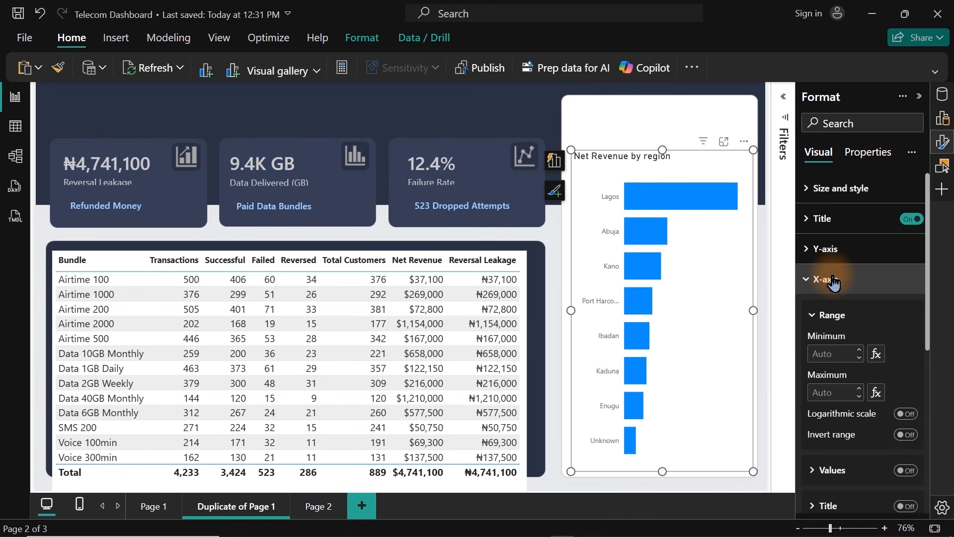
Step: Open the bar formatting settings of the net revenue by region chart
{"action": "left_click", "coordinate": [941, 144]}
{"action": "left_click", "coordinate": [942, 144]}
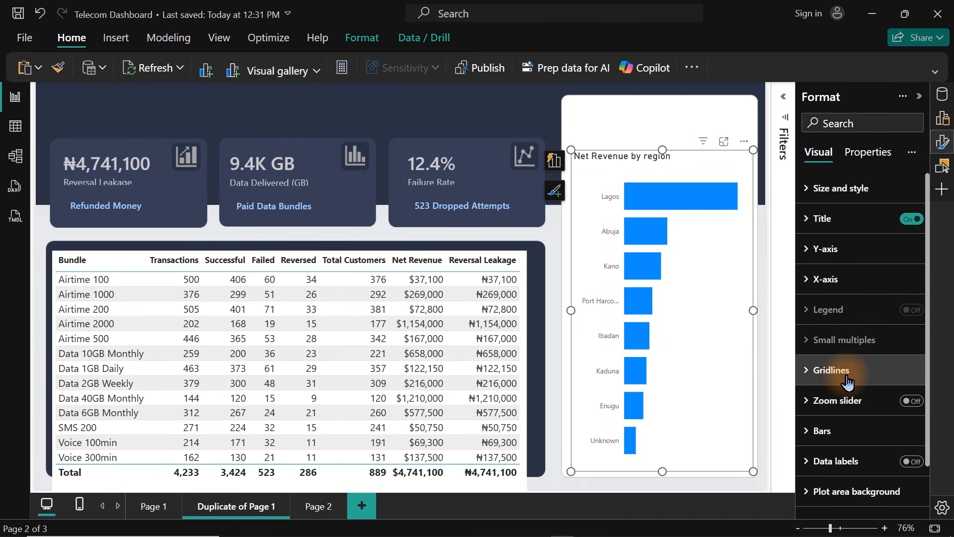
{"action": "left_click", "coordinate": [823, 431]}
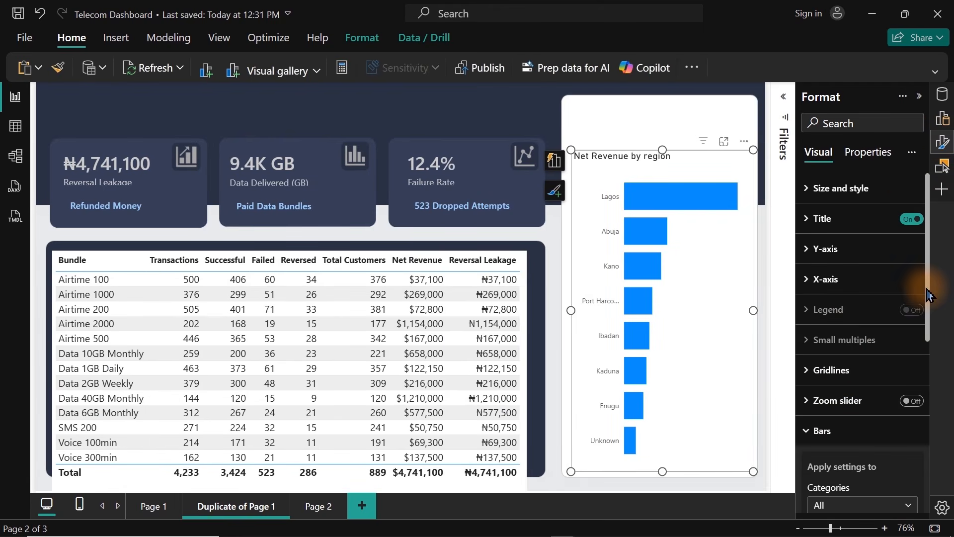
Step: Set the bar color of the Net Revenue by region chart to the recent dark blue #373F57
{"action": "left_click_drag", "start_coordinate": [927, 294], "coordinate": [926, 396]}
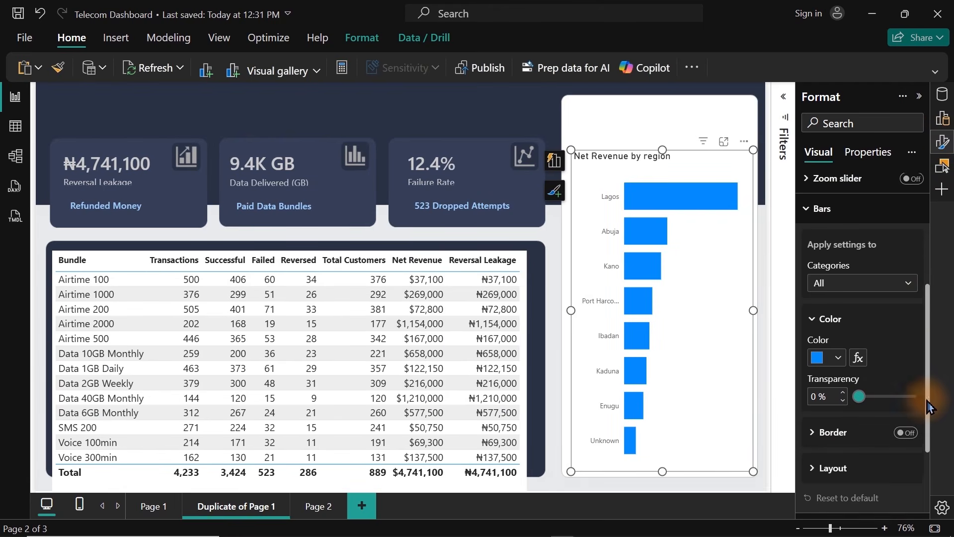
{"action": "left_click", "coordinate": [838, 355]}
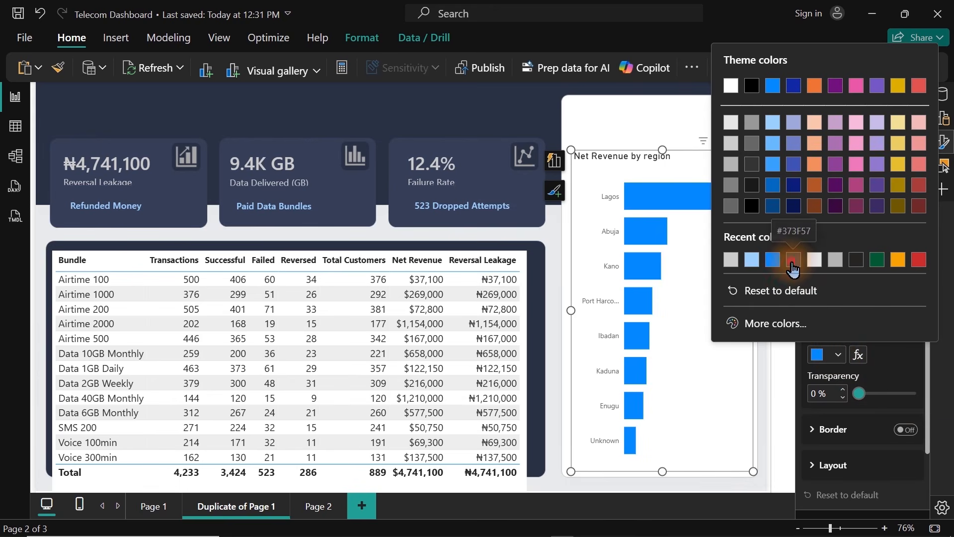
{"action": "left_click", "coordinate": [793, 259]}
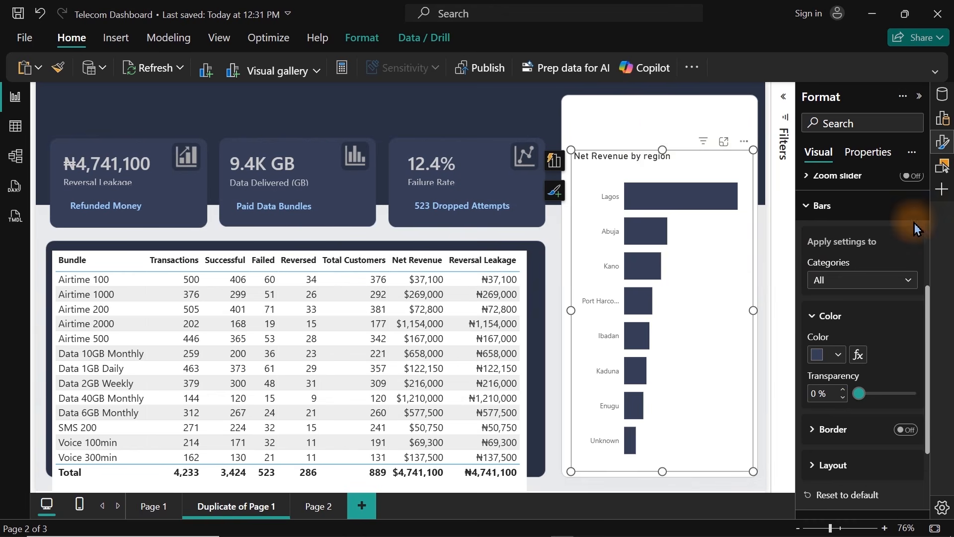
Step: Turn on data labels for the Net Revenue by region chart and review their position options, keeping Auto
{"action": "left_click", "coordinate": [941, 153]}
{"action": "left_click", "coordinate": [941, 152]}
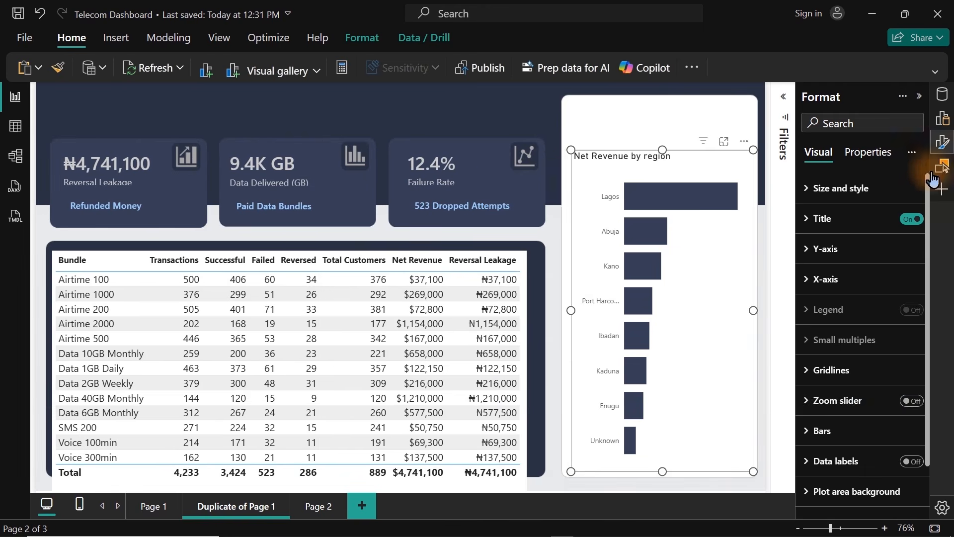
{"action": "left_click", "coordinate": [911, 462]}
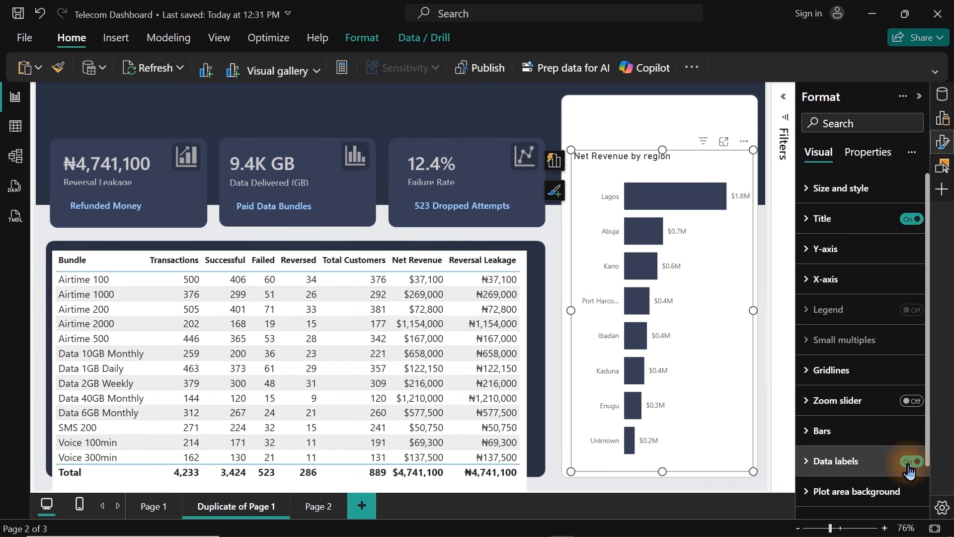
{"action": "left_click", "coordinate": [877, 462]}
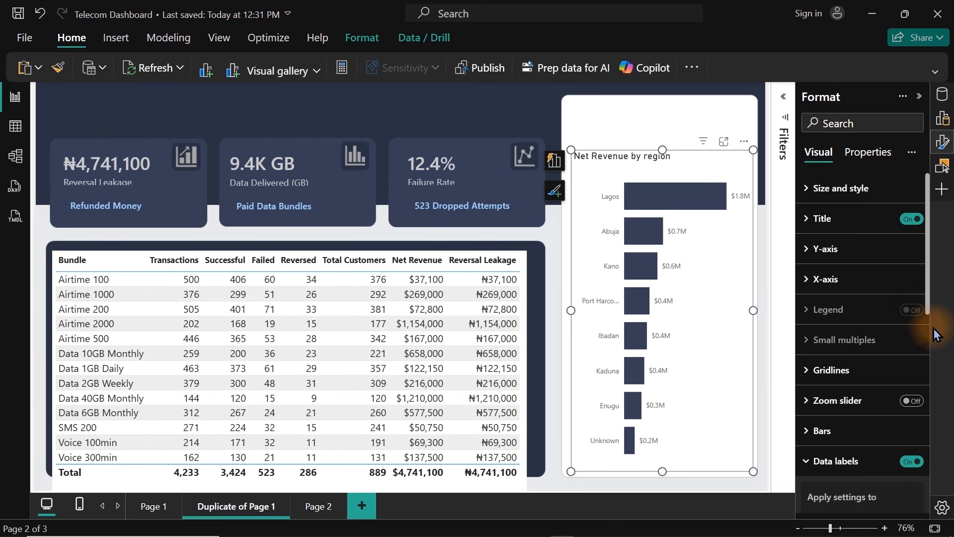
{"action": "left_click_drag", "start_coordinate": [927, 299], "coordinate": [927, 398]}
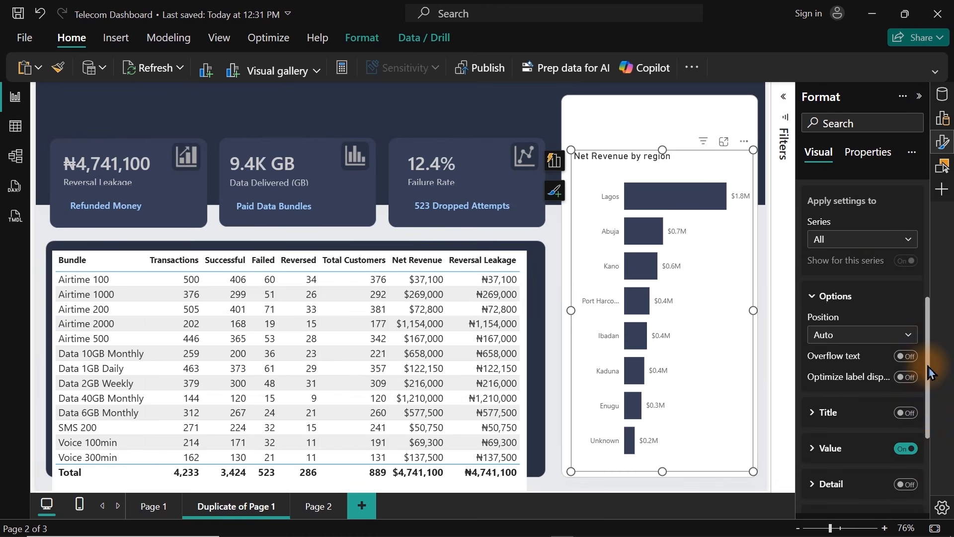
{"action": "left_click", "coordinate": [847, 336]}
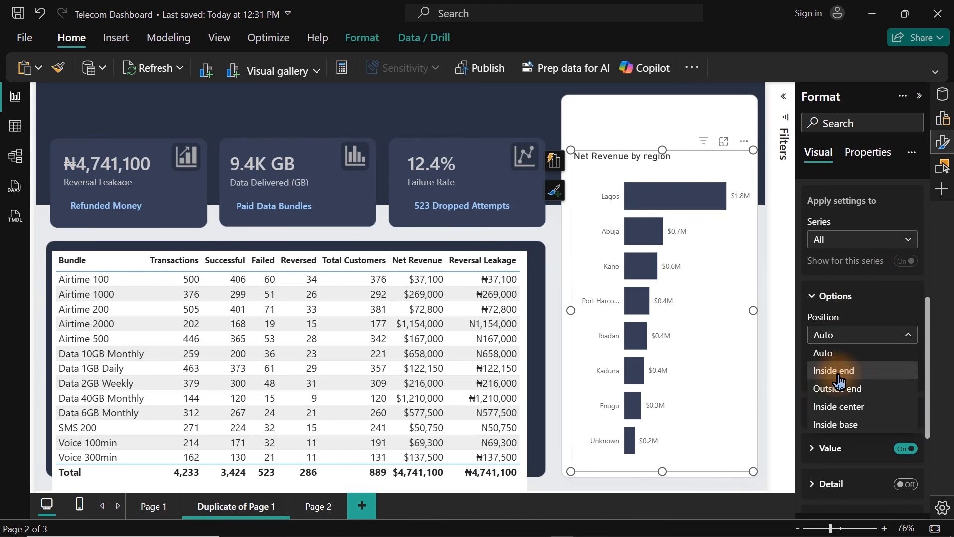
{"action": "left_click", "coordinate": [846, 328]}
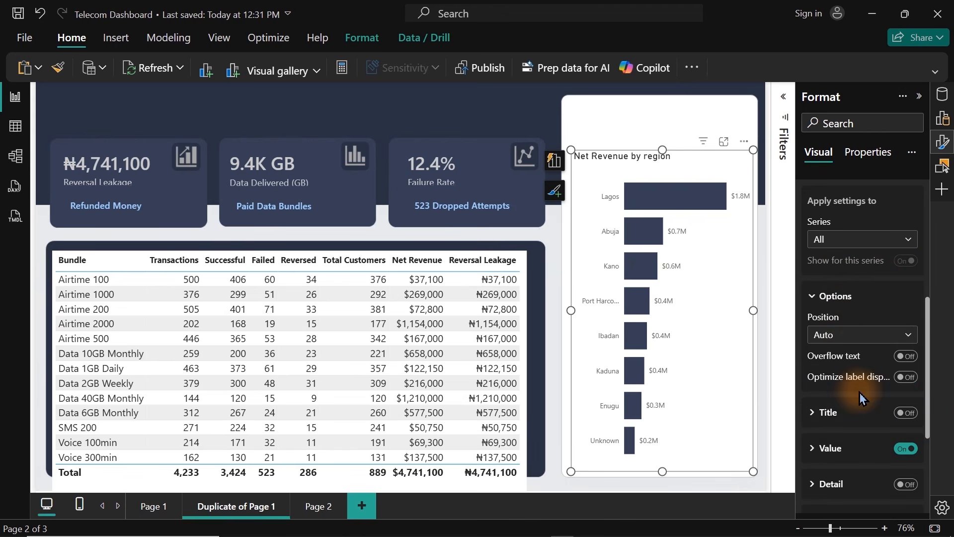
Step: Set the display units of the chart's data label values to None
{"action": "left_click", "coordinate": [830, 448]}
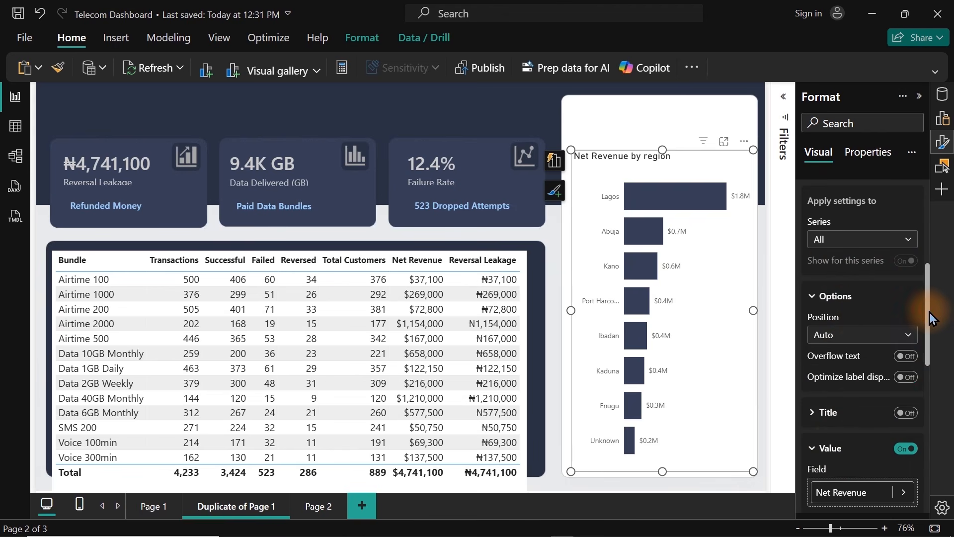
{"action": "left_click_drag", "start_coordinate": [927, 312], "coordinate": [927, 397]}
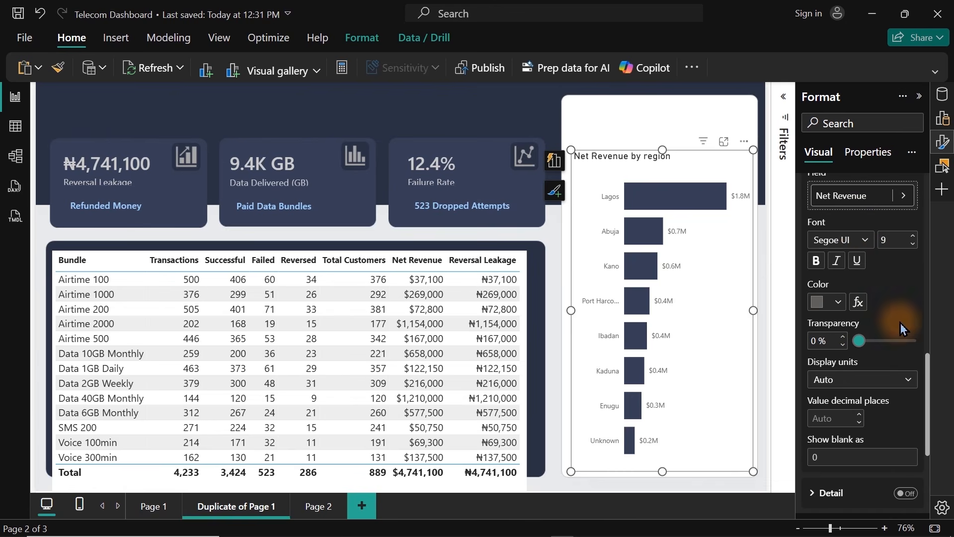
{"action": "left_click", "coordinate": [882, 394]}
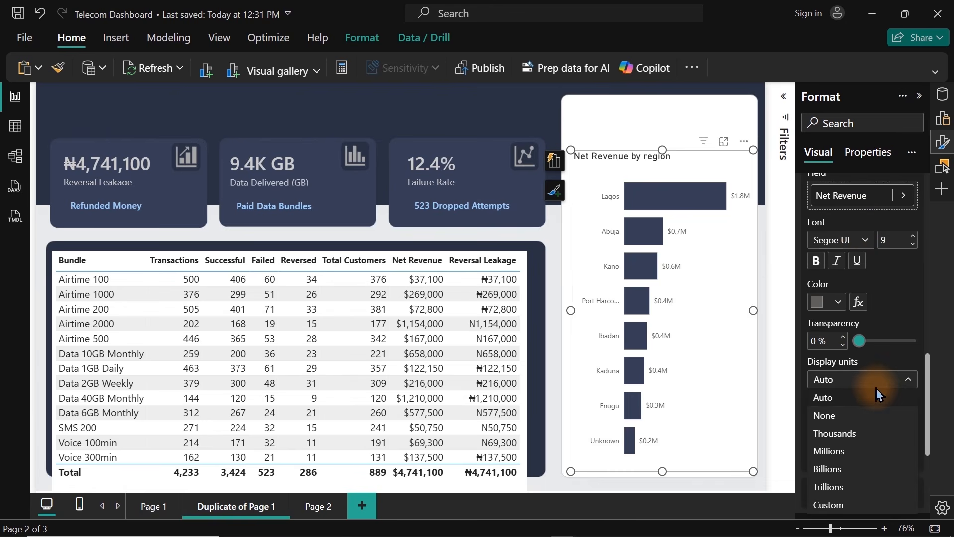
{"action": "left_click", "coordinate": [835, 416]}
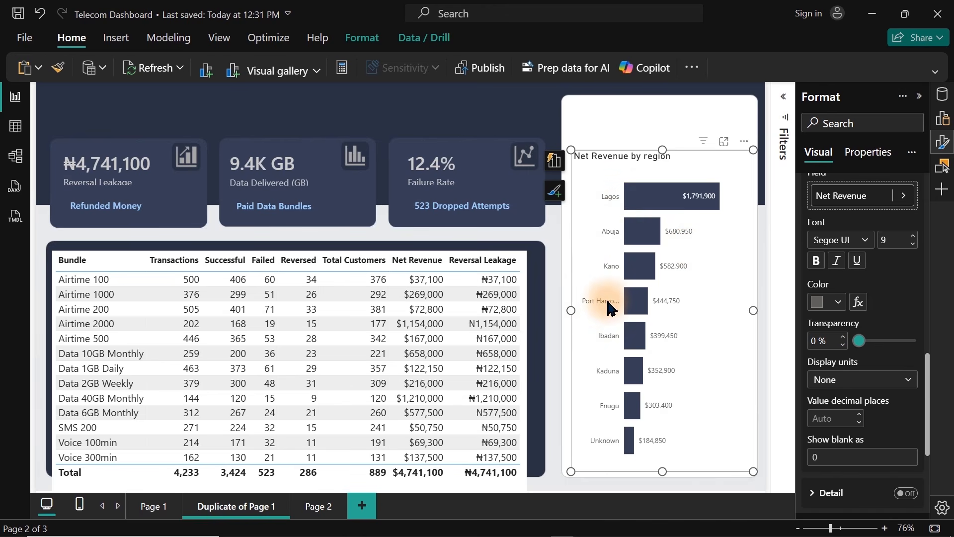
Step: Set the maximum width of the bar chart's Y-axis values to 50% and deselect the chart
{"action": "left_click", "coordinate": [943, 141]}
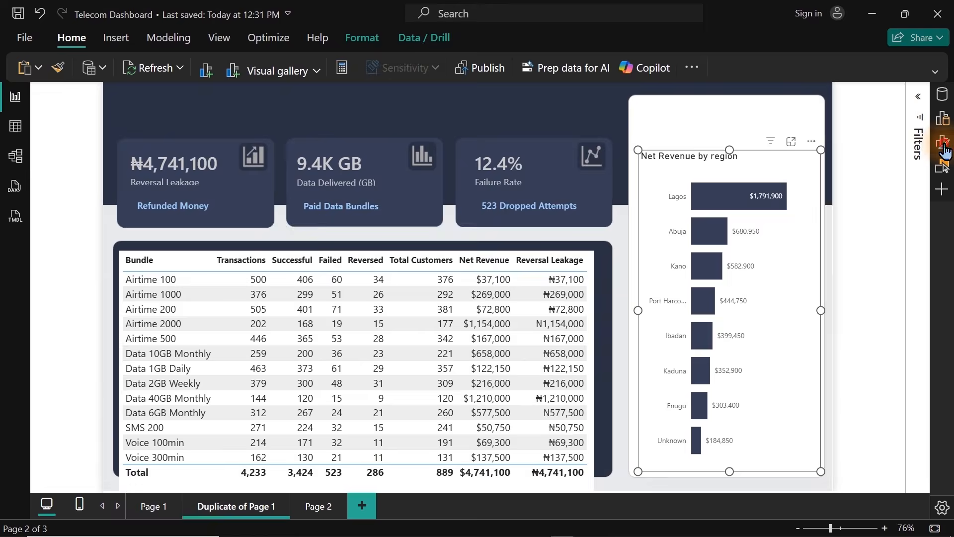
{"action": "left_click", "coordinate": [943, 142]}
{"action": "left_click", "coordinate": [840, 249]}
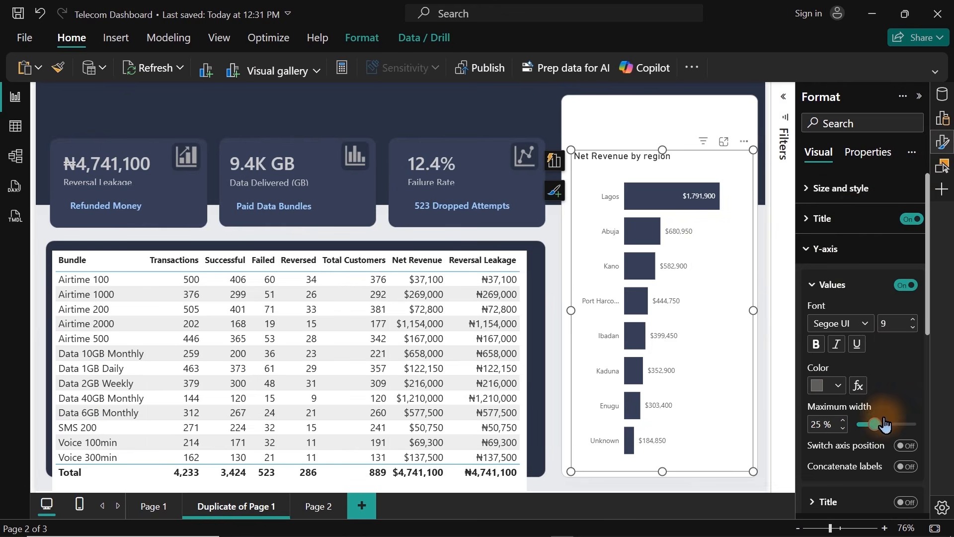
{"action": "left_click_drag", "start_coordinate": [874, 423], "coordinate": [951, 415]}
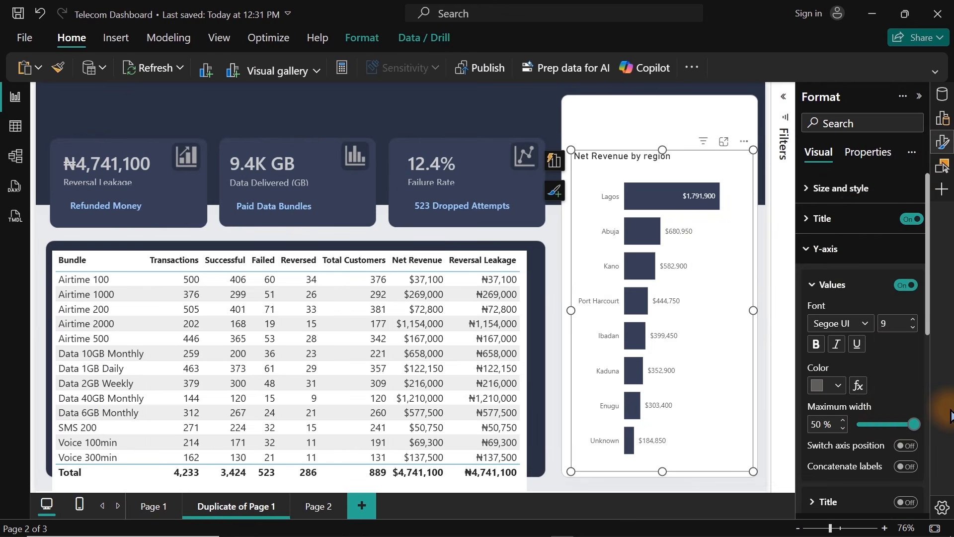
{"action": "left_click", "coordinate": [586, 120]}
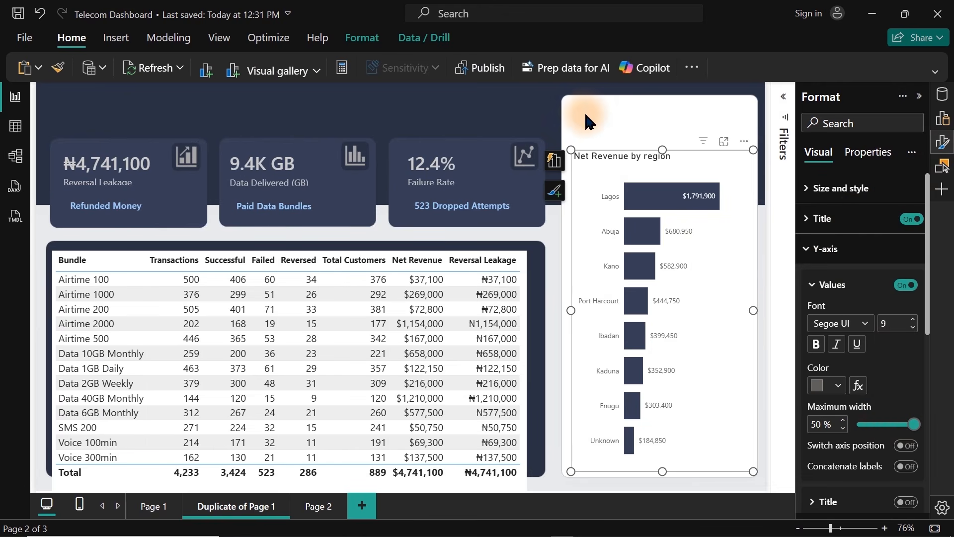
{"action": "left_click", "coordinate": [621, 137]}
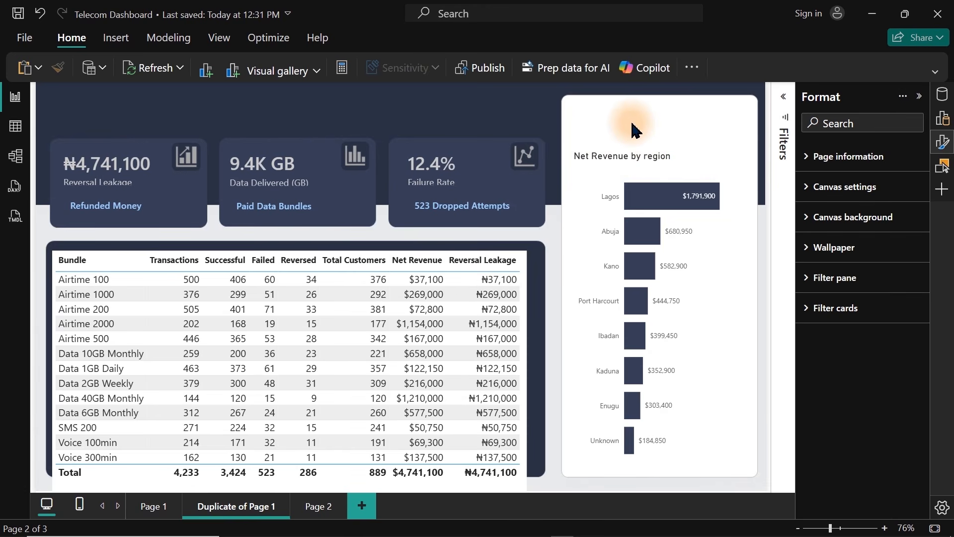
Step: Switch to PowerPoint and copy the hex fill color of the large dark panel on slide 2 without changing it
{"action": "left_click", "coordinate": [525, 259]}
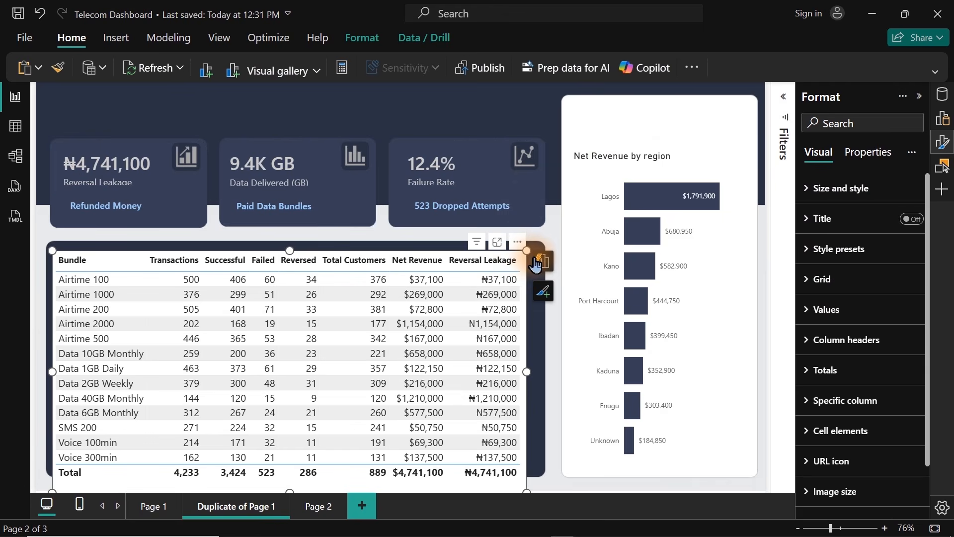
{"action": "left_click", "coordinate": [656, 527]}
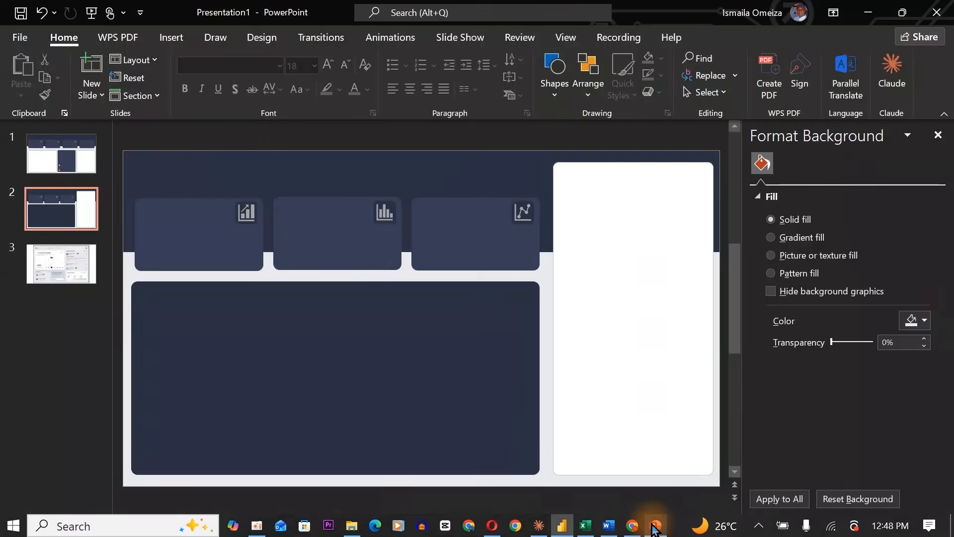
{"action": "left_click", "coordinate": [407, 320]}
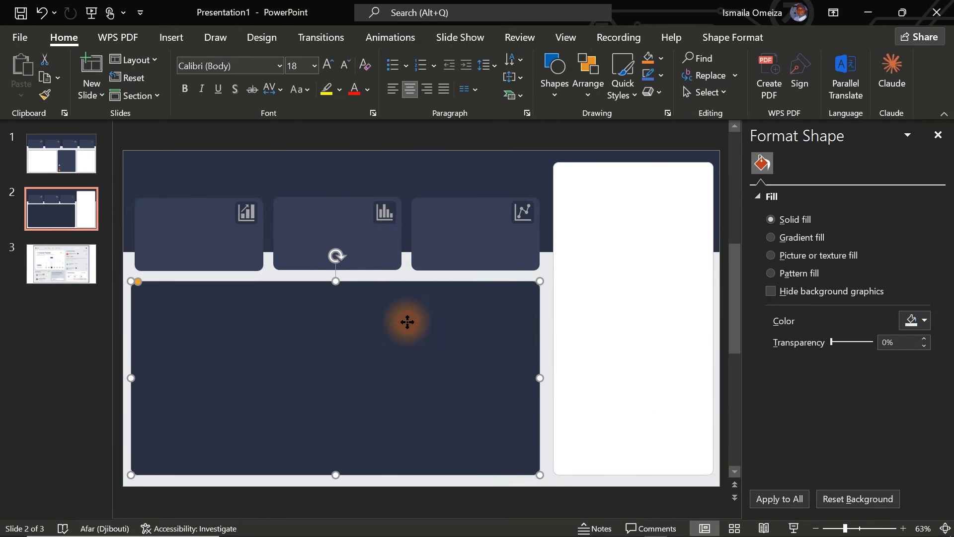
{"action": "left_click", "coordinate": [914, 359]}
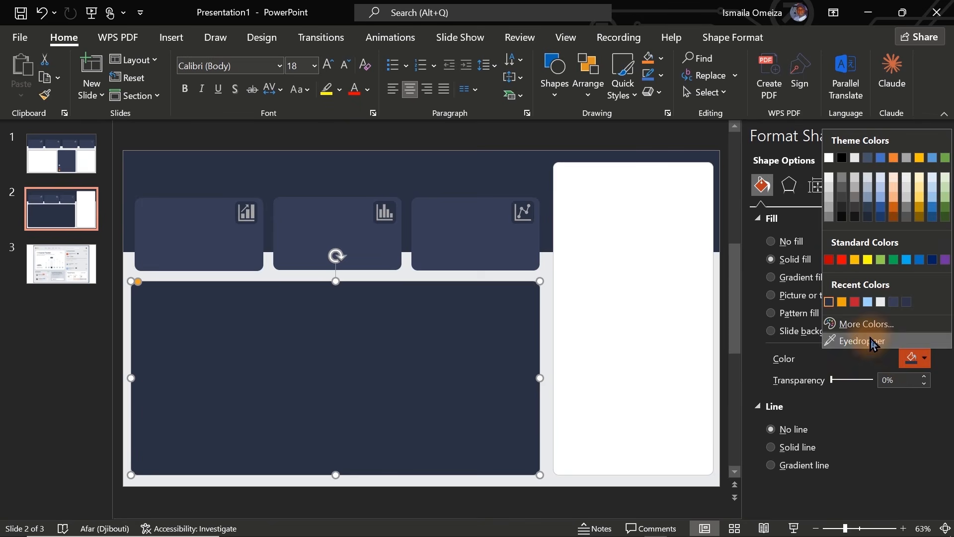
{"action": "left_click", "coordinate": [861, 325]}
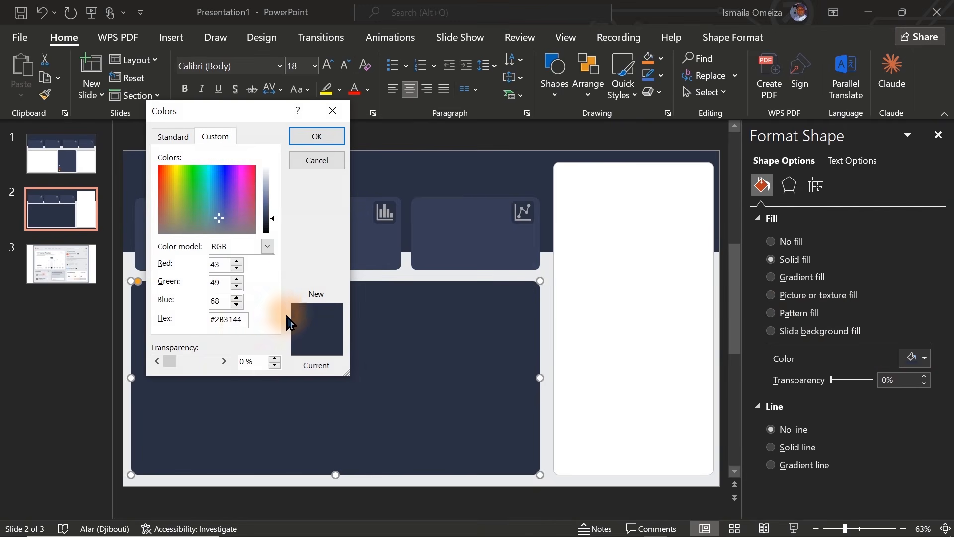
{"action": "left_click_drag", "start_coordinate": [246, 319], "coordinate": [203, 322]}
{"action": "key", "text": "ctrl+c"}
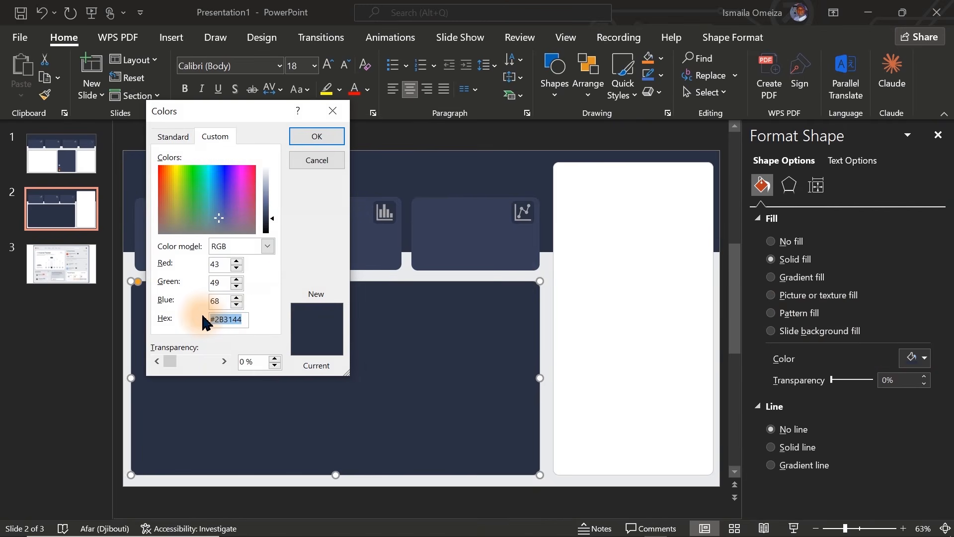
{"action": "left_click", "coordinate": [315, 161]}
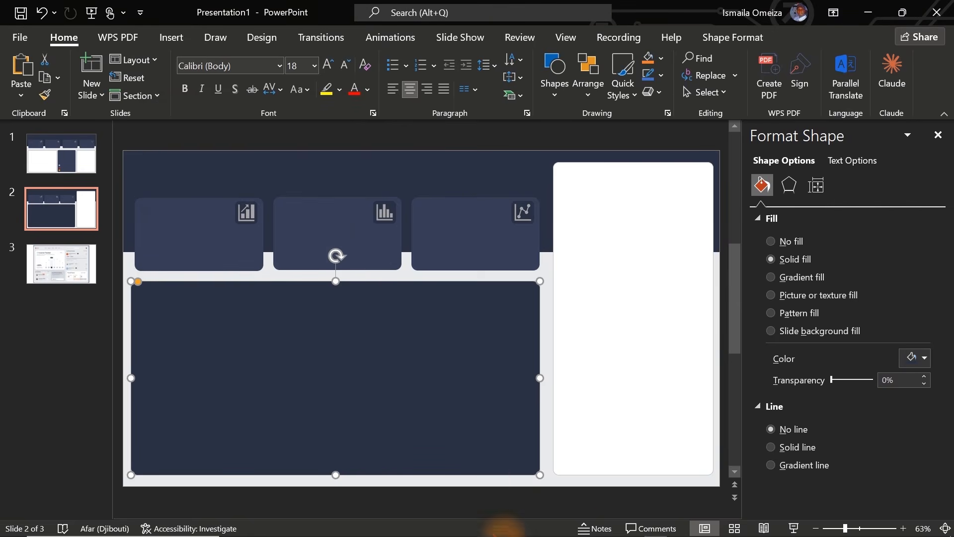
Step: Switch back to Power BI and set the bundle table's values background and alternate background colors to #2B3144
{"action": "left_click", "coordinate": [562, 525]}
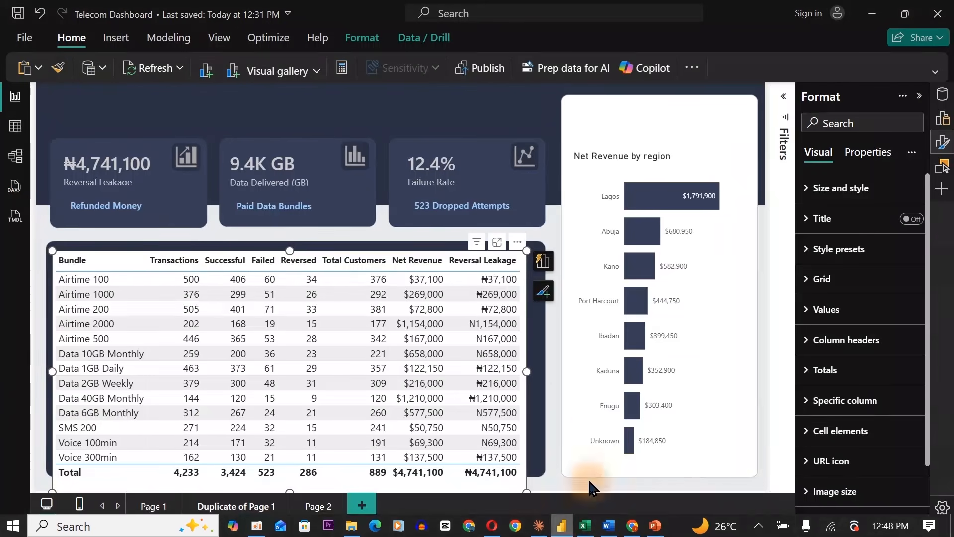
{"action": "left_click", "coordinate": [835, 309]}
{"action": "left_click_drag", "start_coordinate": [931, 287], "coordinate": [937, 367]}
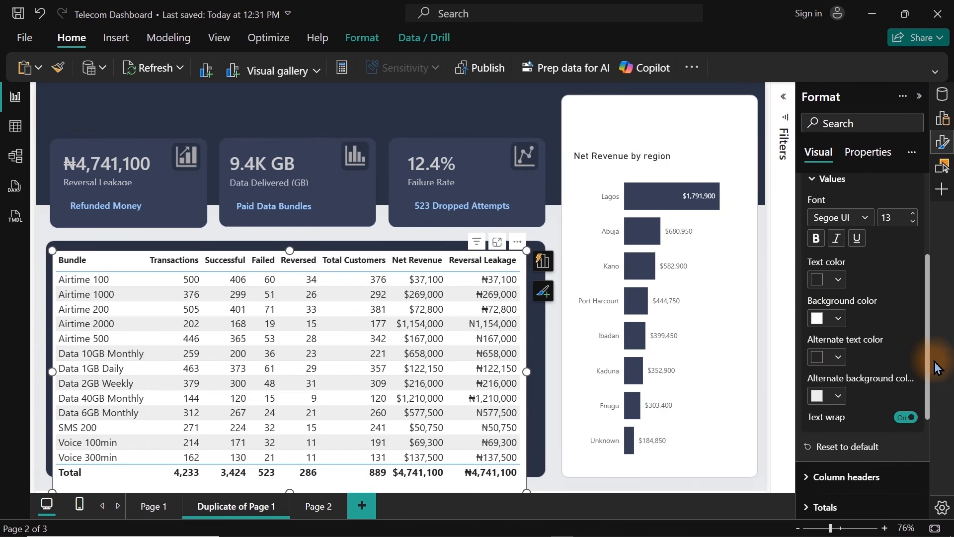
{"action": "left_click", "coordinate": [838, 319]}
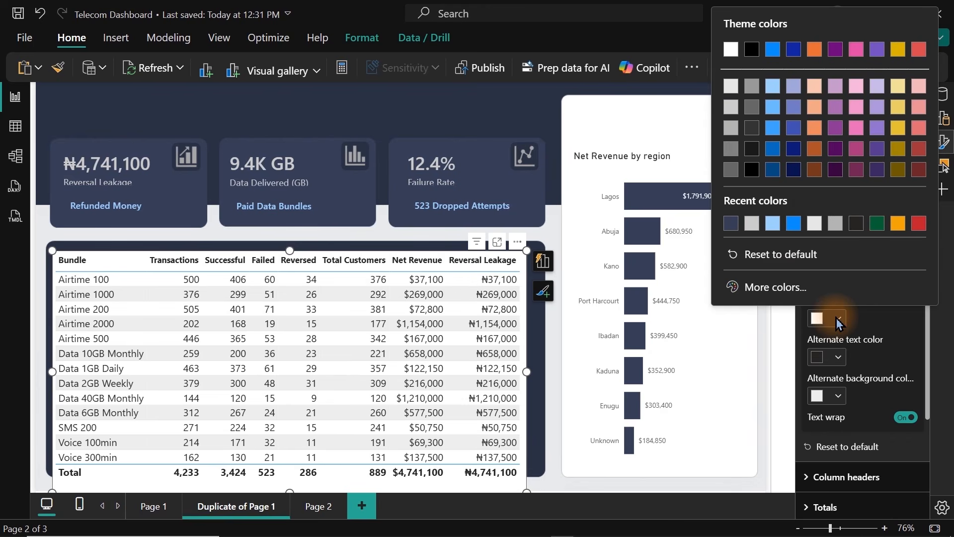
{"action": "left_click", "coordinate": [738, 230]}
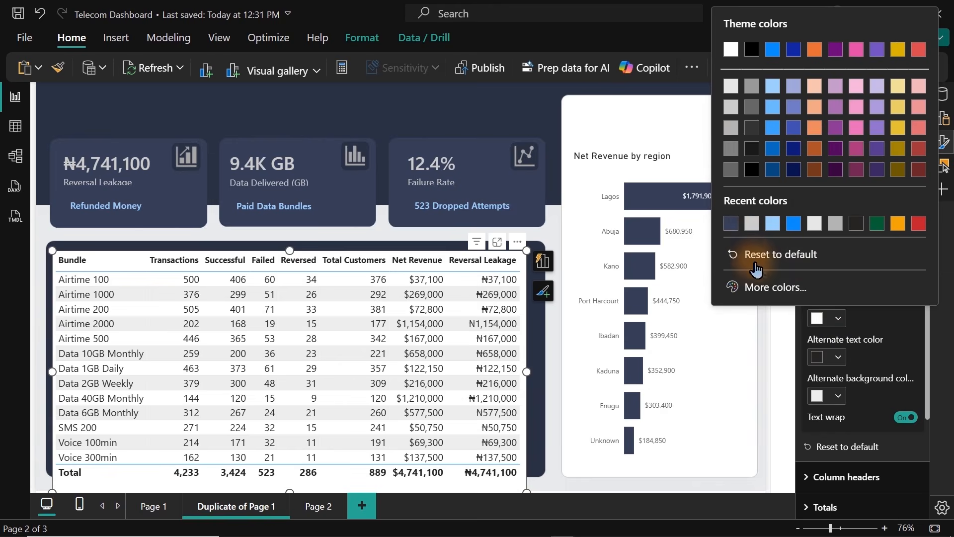
{"action": "left_click", "coordinate": [747, 286]}
{"action": "key", "text": "ctrl+v"}
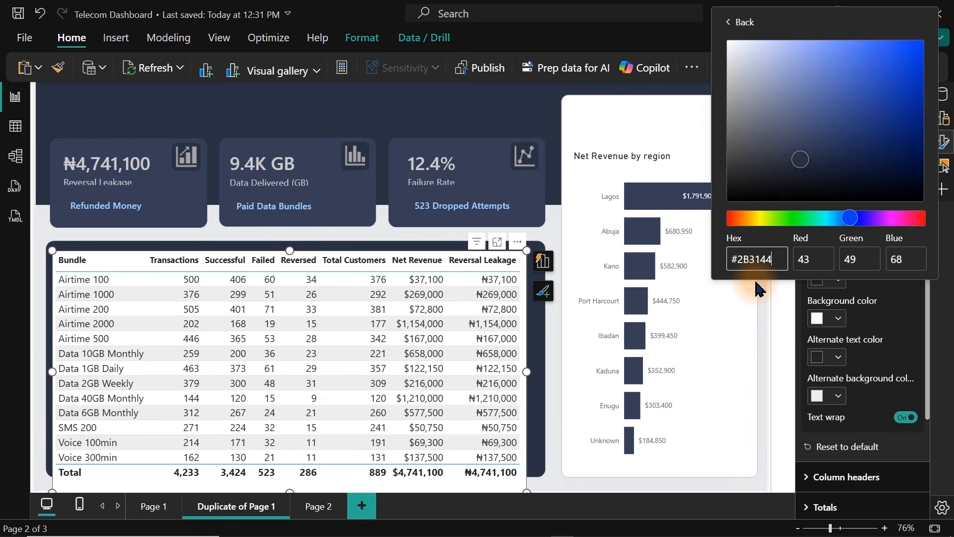
{"action": "left_click", "coordinate": [902, 335]}
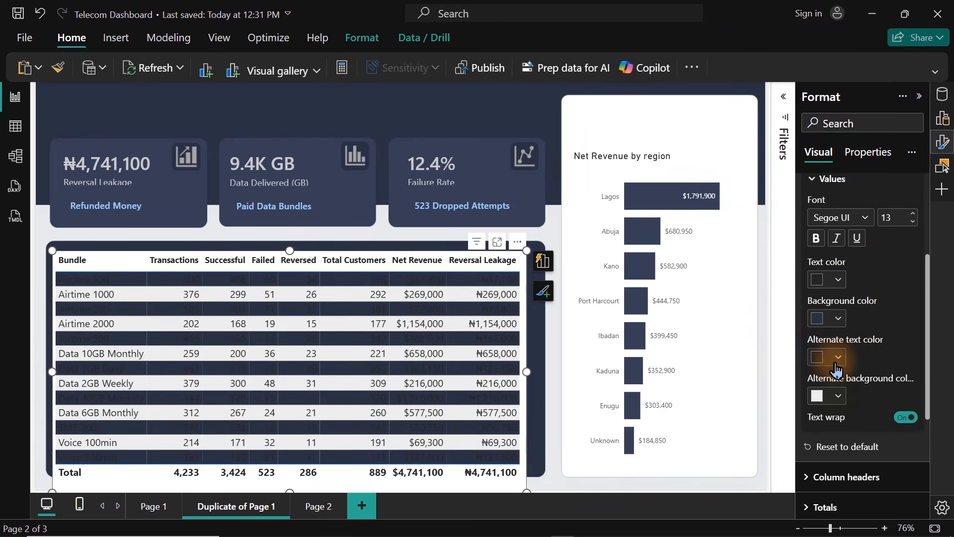
{"action": "left_click", "coordinate": [821, 397]}
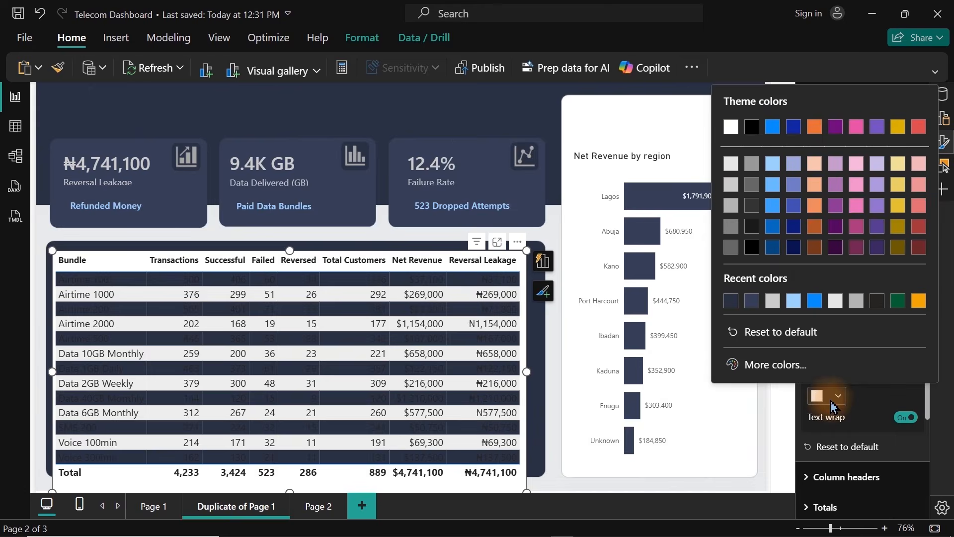
{"action": "left_click", "coordinate": [732, 301]}
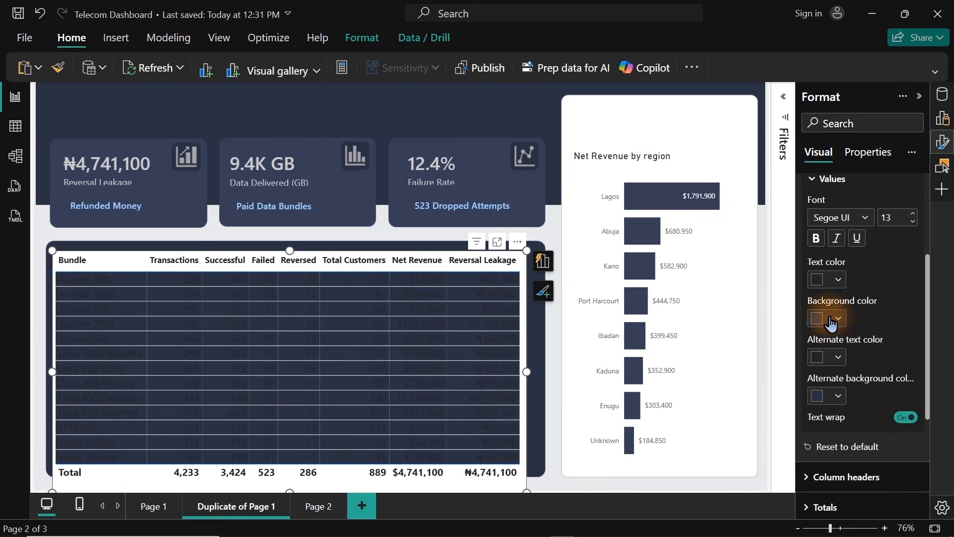
Step: Set the text color of the bundle table's values to white
{"action": "left_click", "coordinate": [835, 281]}
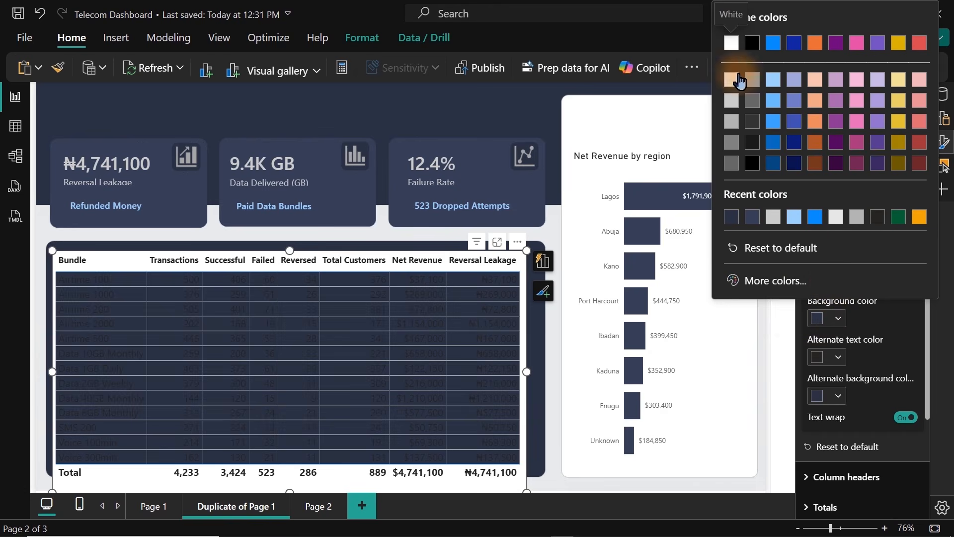
{"action": "left_click", "coordinate": [735, 47]}
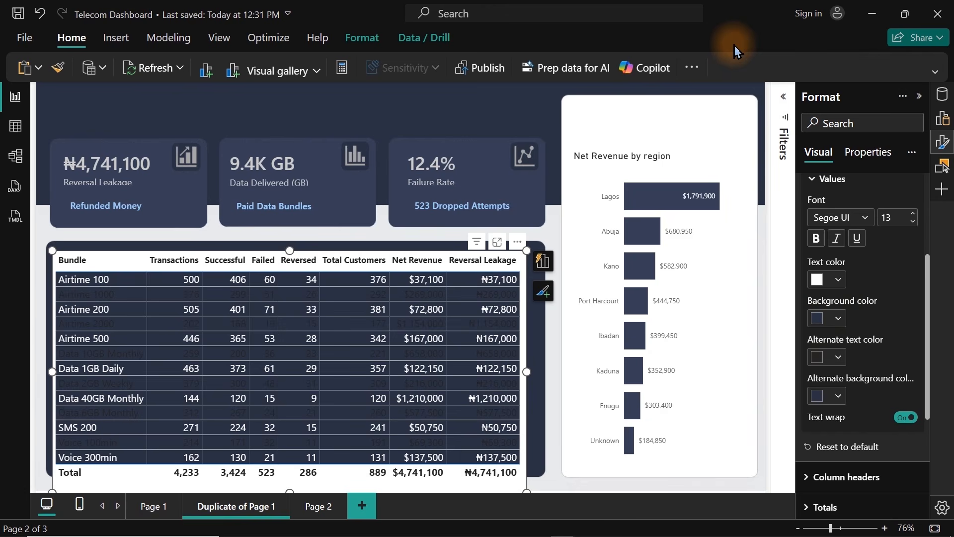
Step: Set the alternate text color of the bundle table's values to light gray
{"action": "left_click", "coordinate": [833, 358]}
{"action": "left_click", "coordinate": [733, 148]}
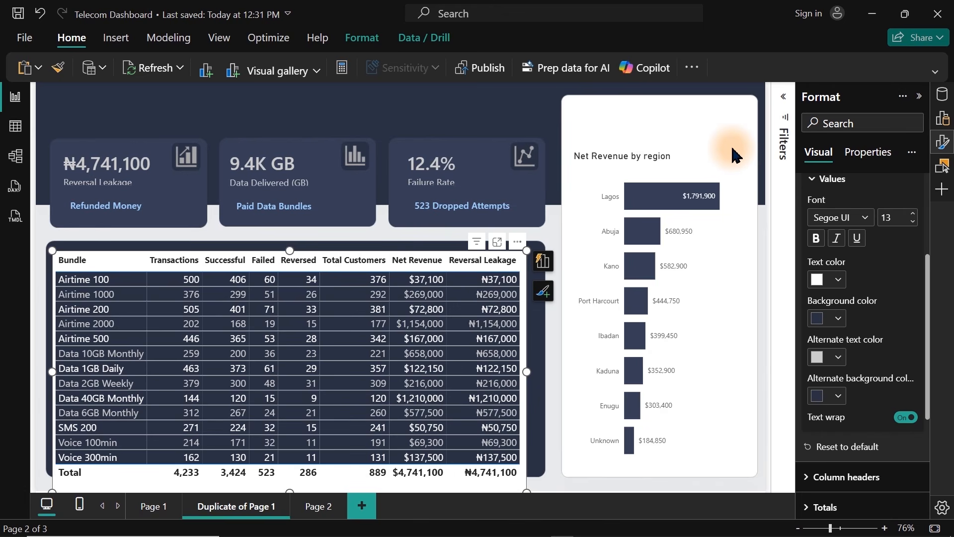
{"action": "left_click", "coordinate": [946, 148]}
{"action": "left_click", "coordinate": [944, 145]}
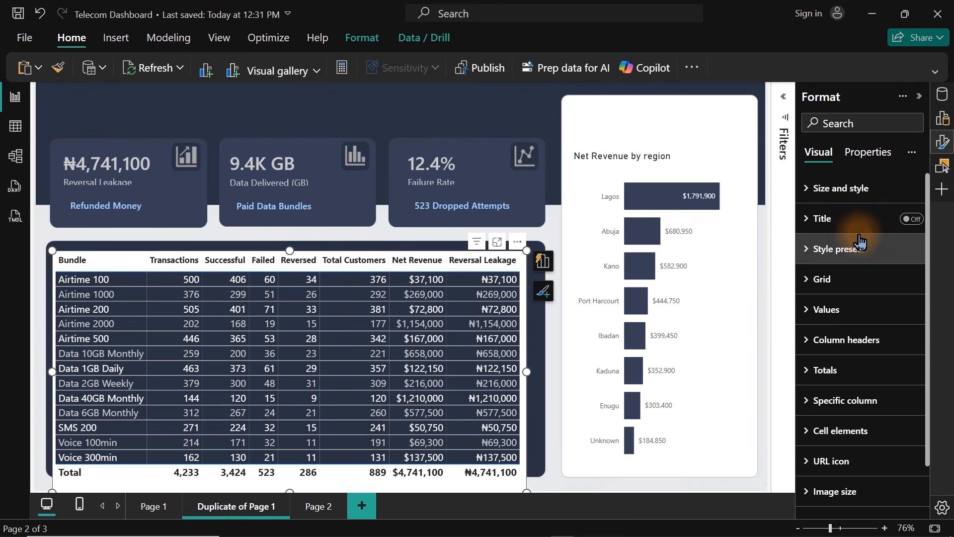
Step: Set the bundle table's horizontal gridlines to width 10 and the same dark blue as the values background
{"action": "left_click", "coordinate": [821, 279]}
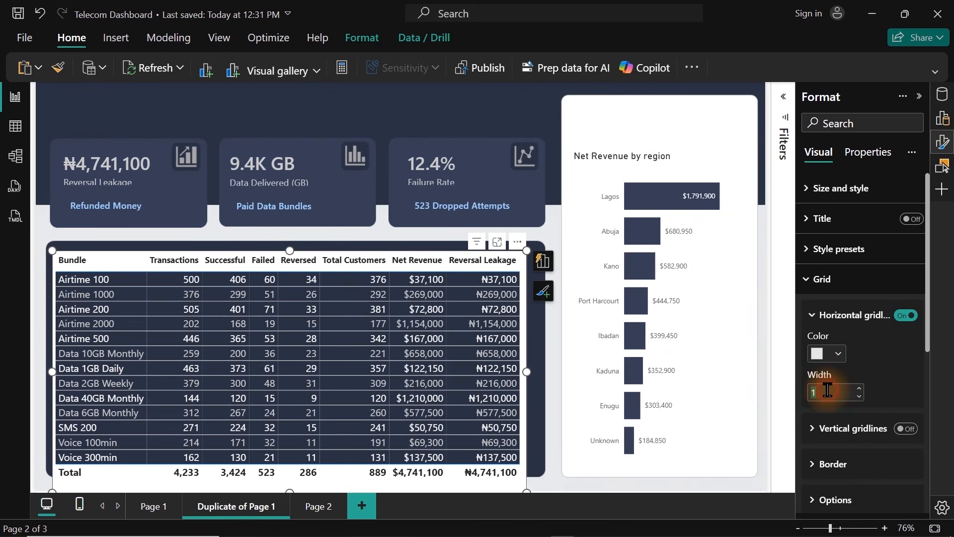
{"action": "key", "text": "Return"}
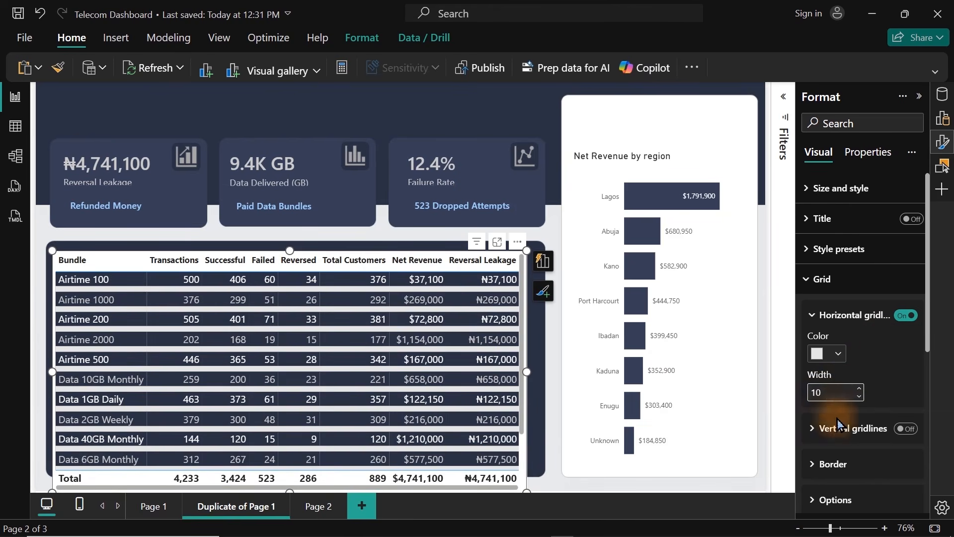
{"action": "left_click", "coordinate": [838, 361]}
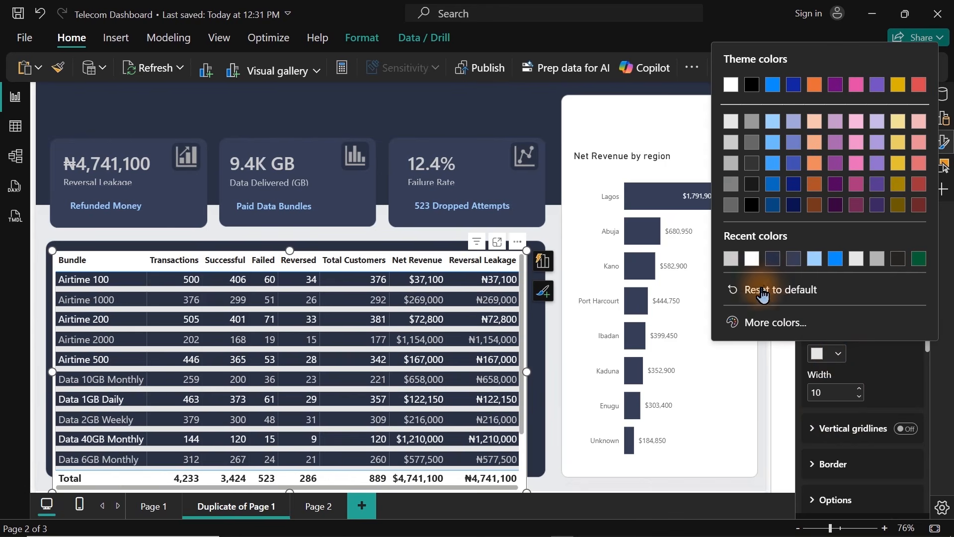
{"action": "left_click", "coordinate": [773, 259]}
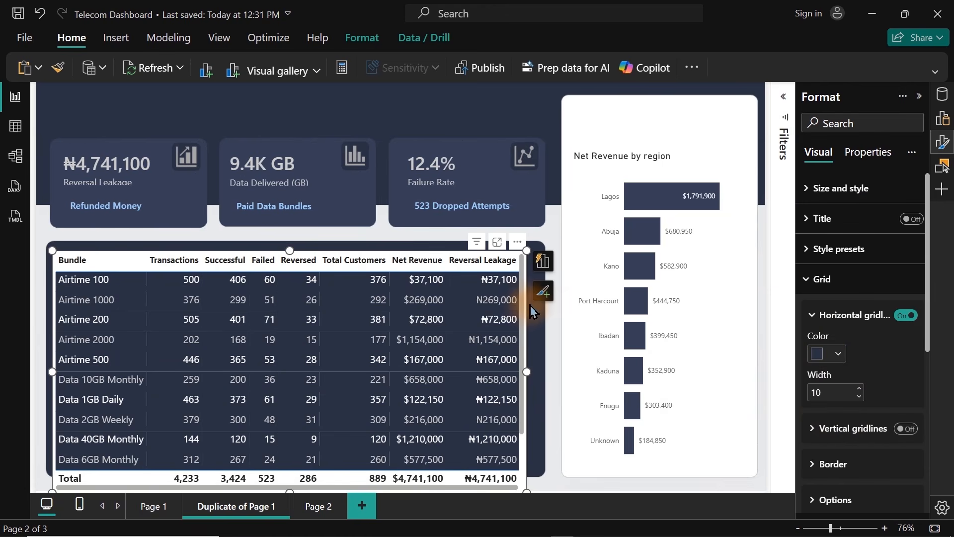
{"action": "left_click_drag", "start_coordinate": [525, 314], "coordinate": [527, 277]}
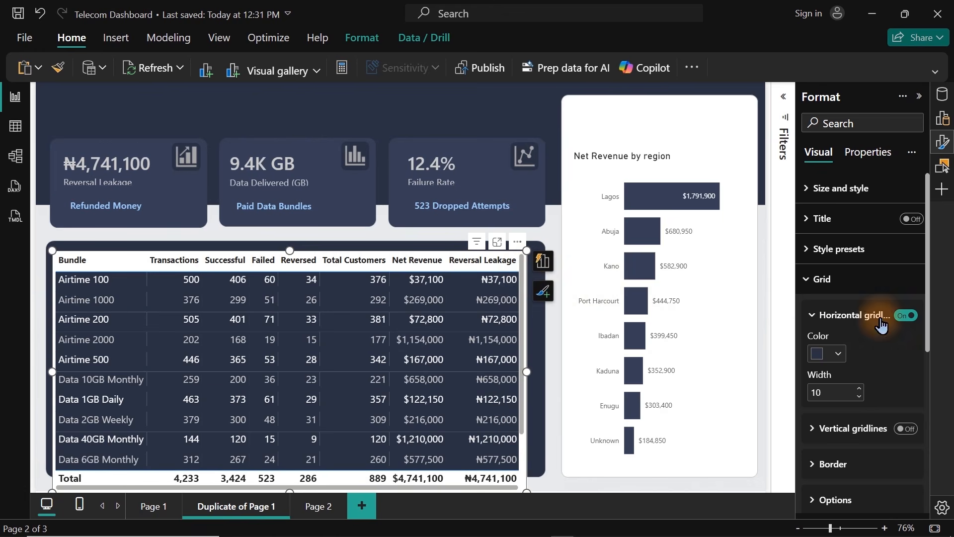
{"action": "left_click", "coordinate": [943, 143]}
{"action": "left_click", "coordinate": [942, 143]}
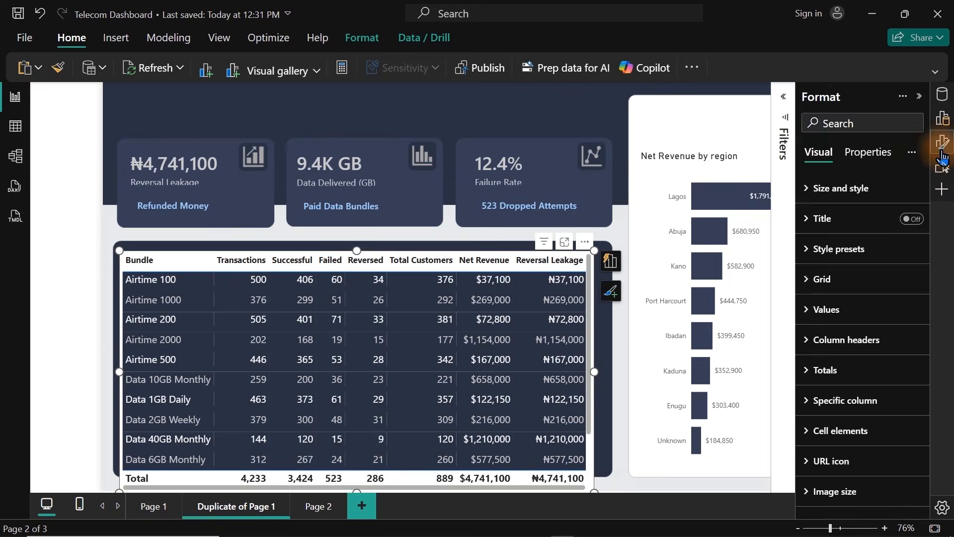
Step: Format the bundle table's total row with the matching dark blue background and white text
{"action": "left_click", "coordinate": [845, 372]}
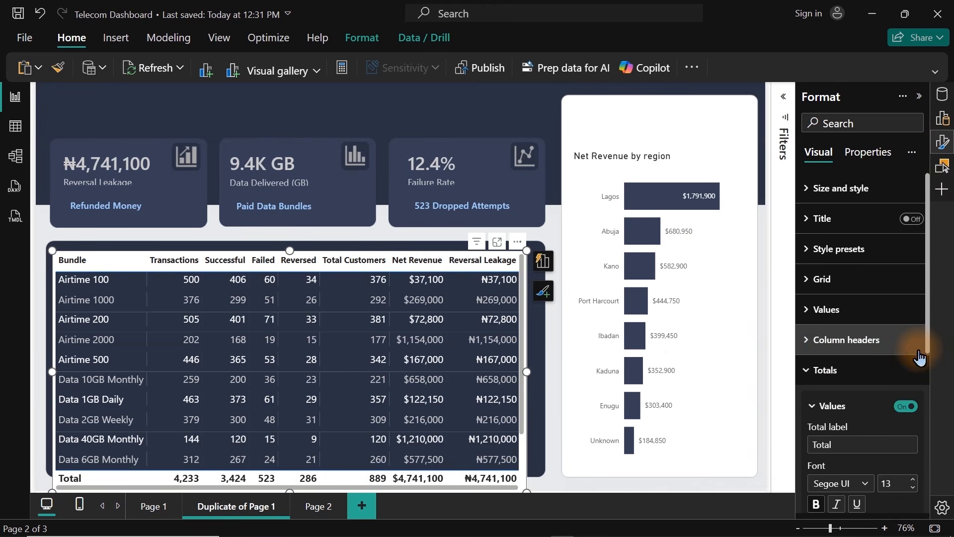
{"action": "left_click_drag", "start_coordinate": [929, 337], "coordinate": [928, 436]}
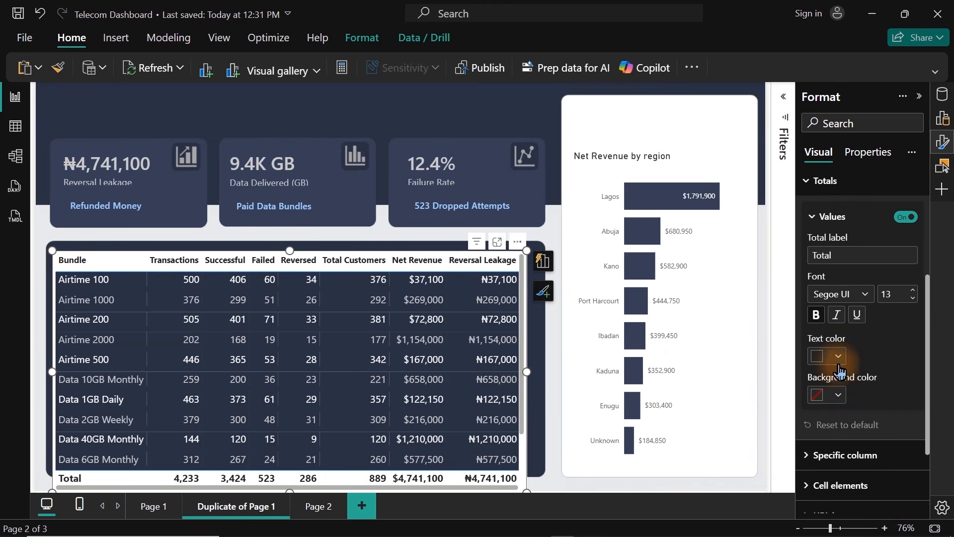
{"action": "left_click", "coordinate": [825, 402]}
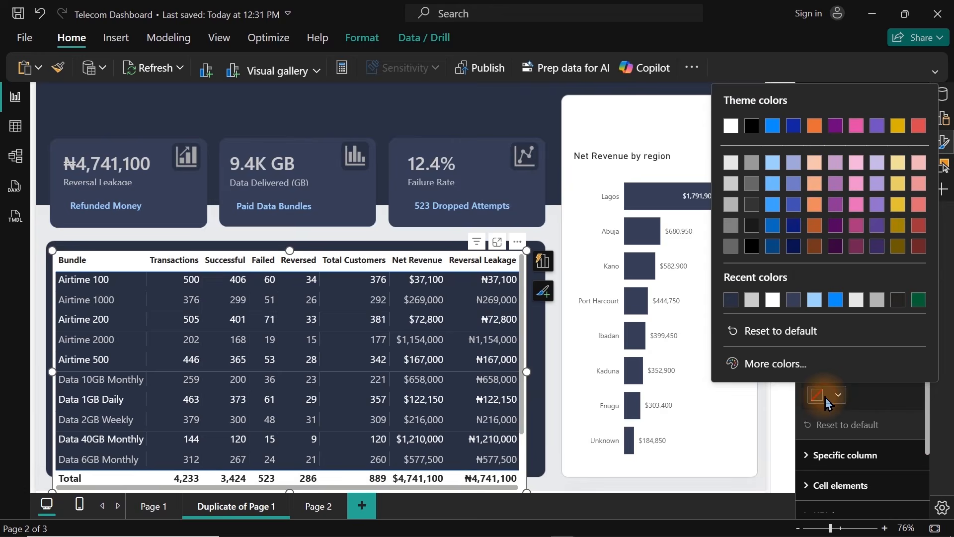
{"action": "left_click", "coordinate": [728, 300]}
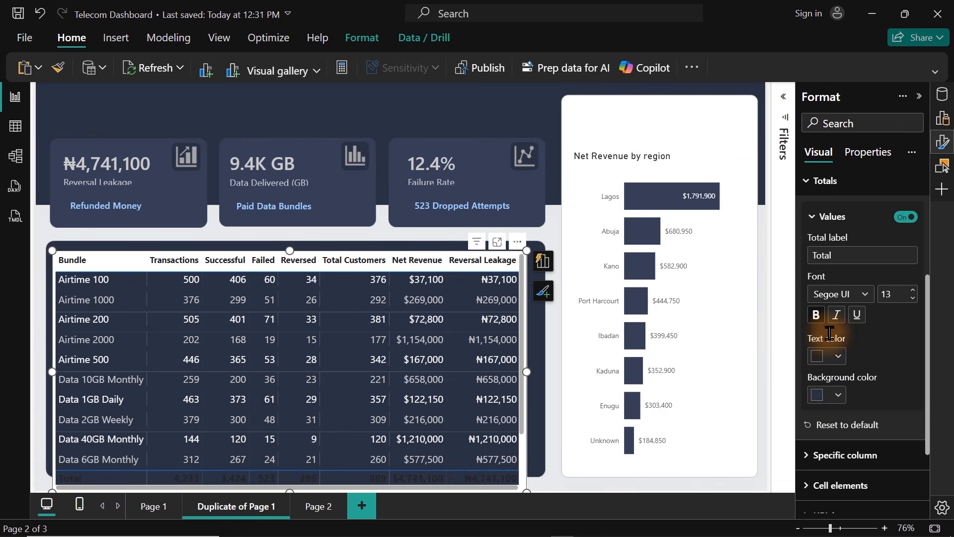
{"action": "left_click", "coordinate": [828, 355]}
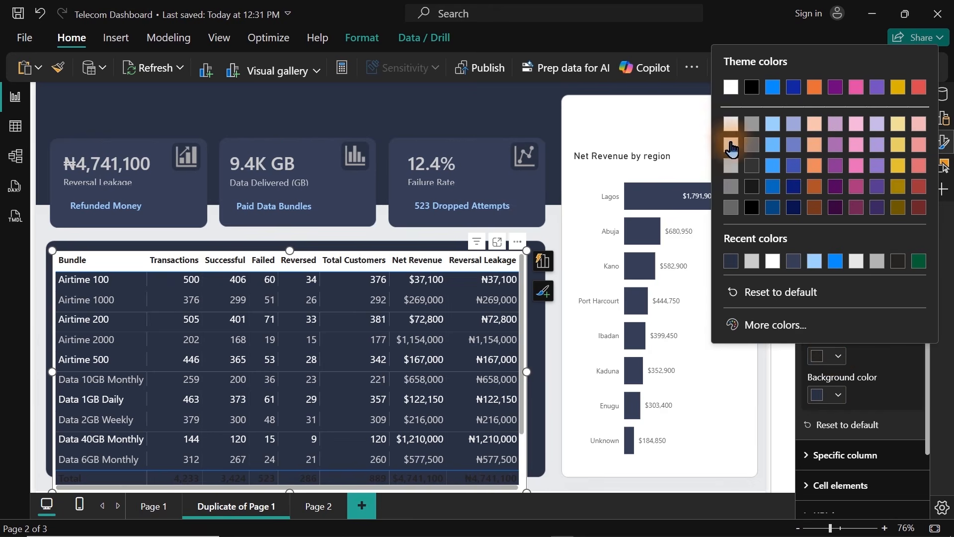
{"action": "left_click", "coordinate": [730, 142]}
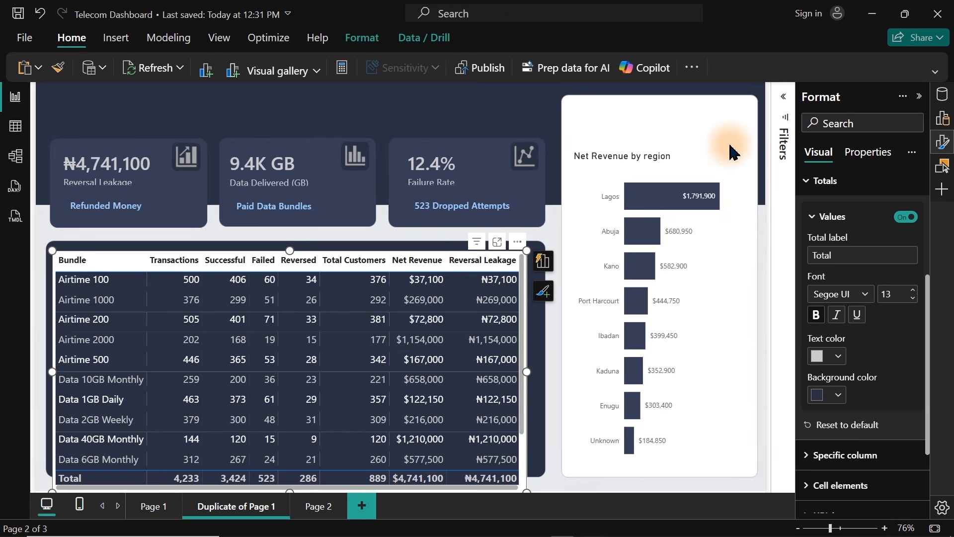
{"action": "left_click", "coordinate": [833, 366]}
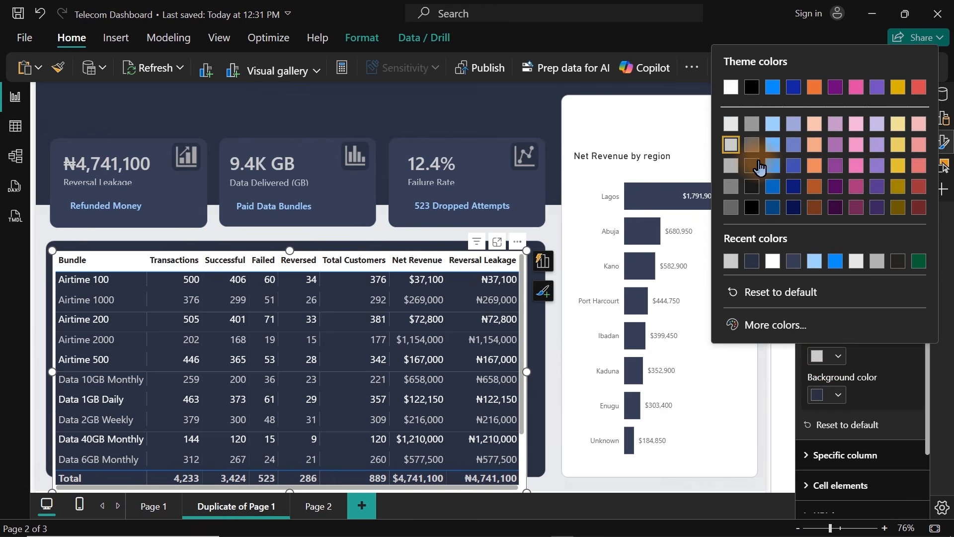
{"action": "double_click", "coordinate": [728, 90]}
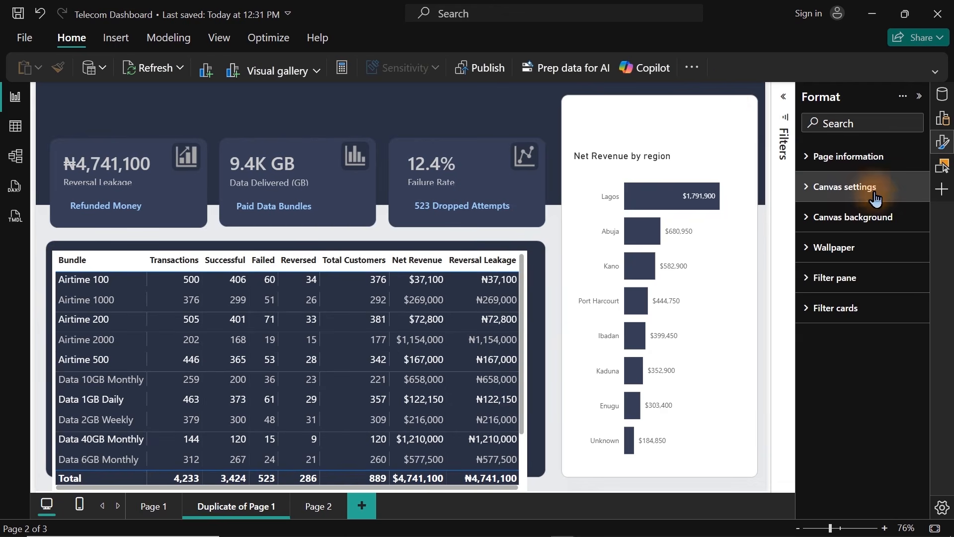
Step: Set the grid border color for all sections of the bundle table to light gray
{"action": "left_click", "coordinate": [522, 284]}
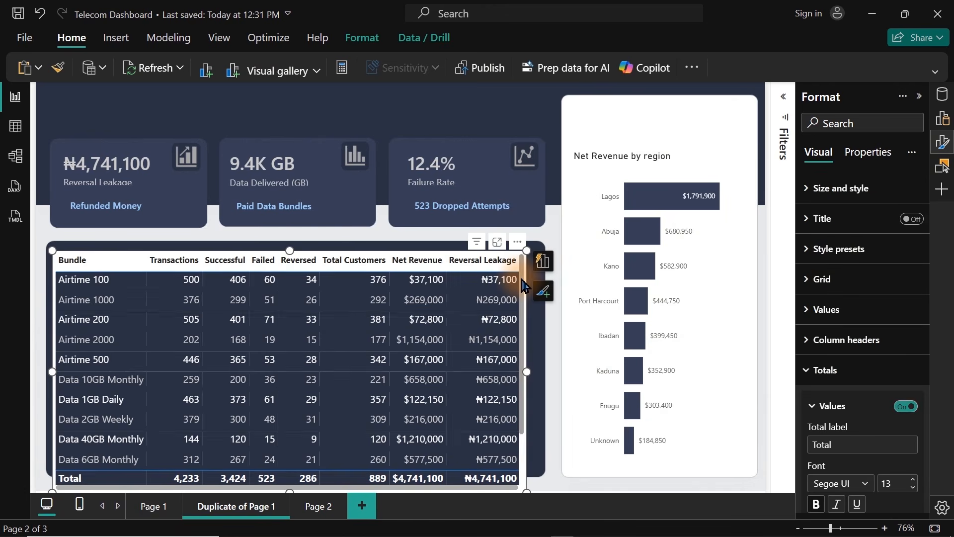
{"action": "left_click", "coordinate": [943, 143]}
{"action": "left_click", "coordinate": [942, 143]}
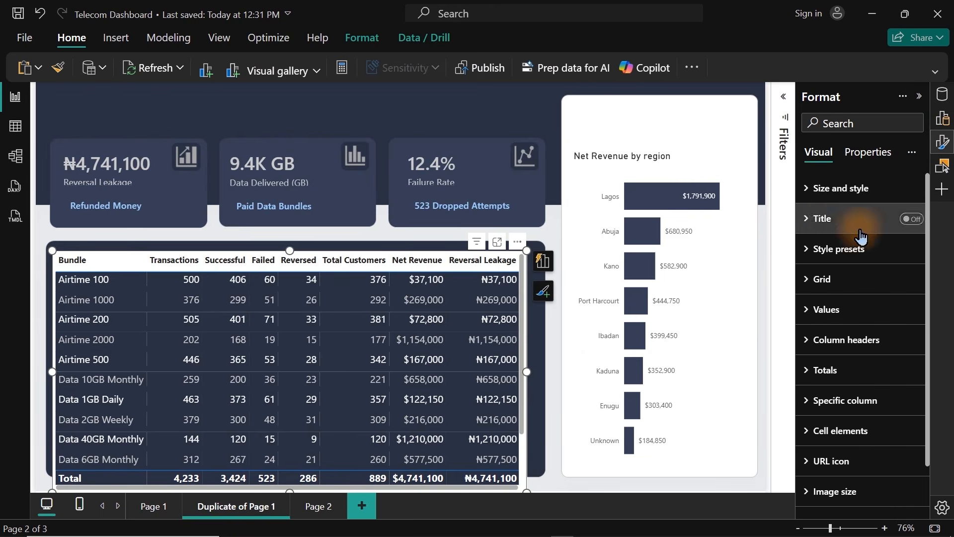
{"action": "left_click", "coordinate": [831, 286]}
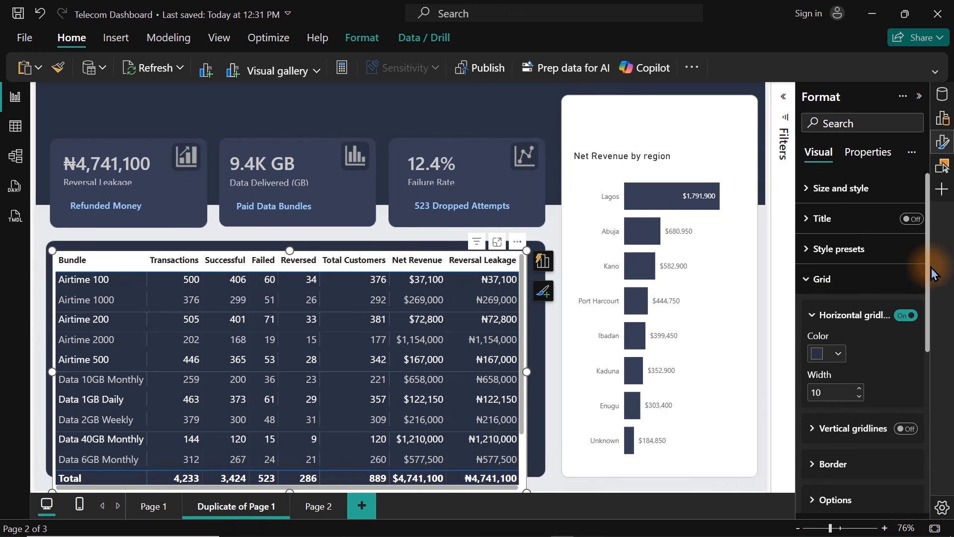
{"action": "scroll", "coordinate": [921, 340], "scroll_direction": "down", "scroll_amount": 3}
{"action": "scroll", "coordinate": [922, 341], "scroll_direction": "down", "scroll_amount": 1}
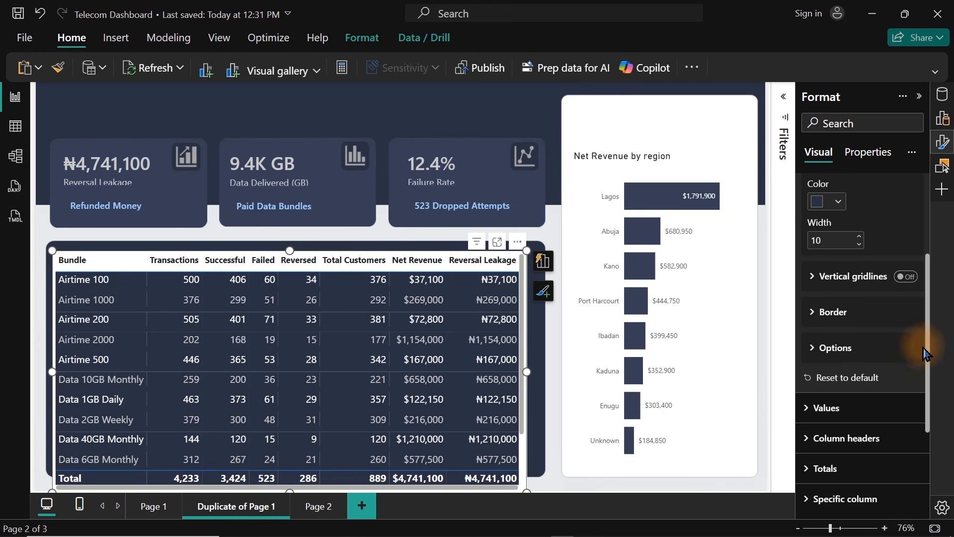
{"action": "left_click", "coordinate": [822, 323]}
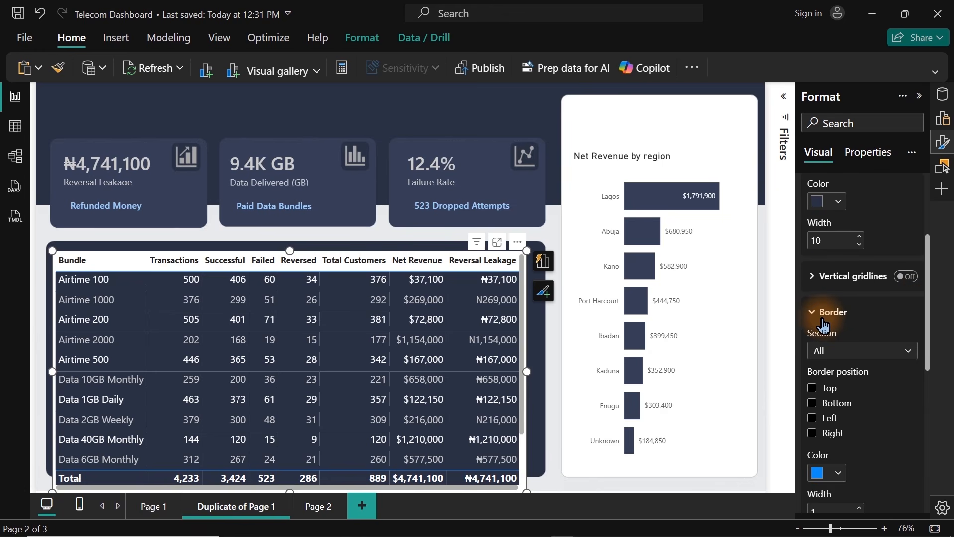
{"action": "left_click", "coordinate": [834, 479]}
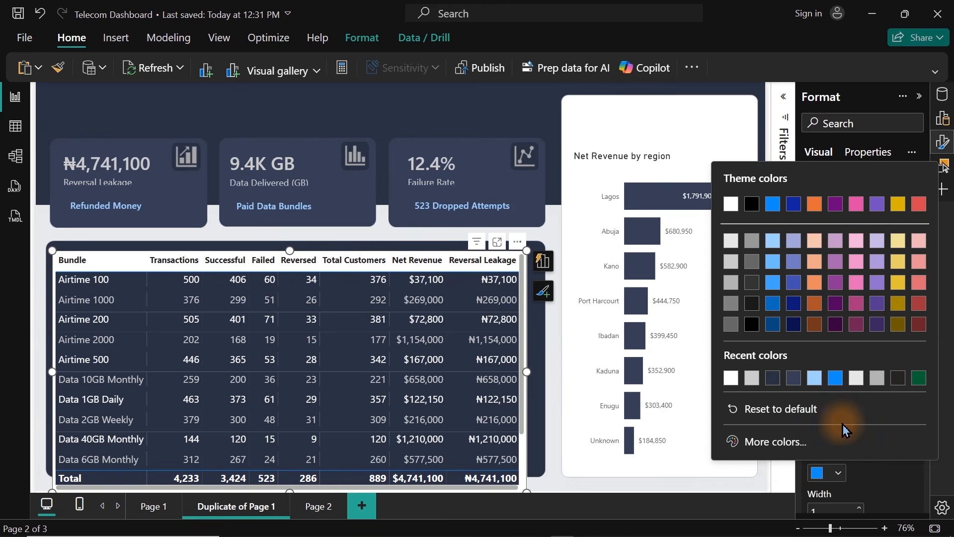
{"action": "left_click", "coordinate": [749, 380]}
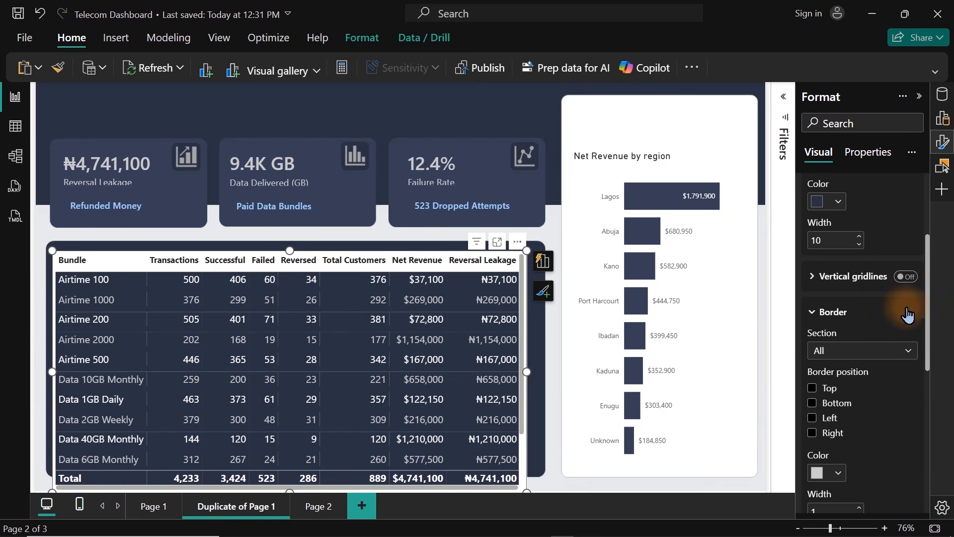
{"action": "left_click", "coordinate": [942, 144]}
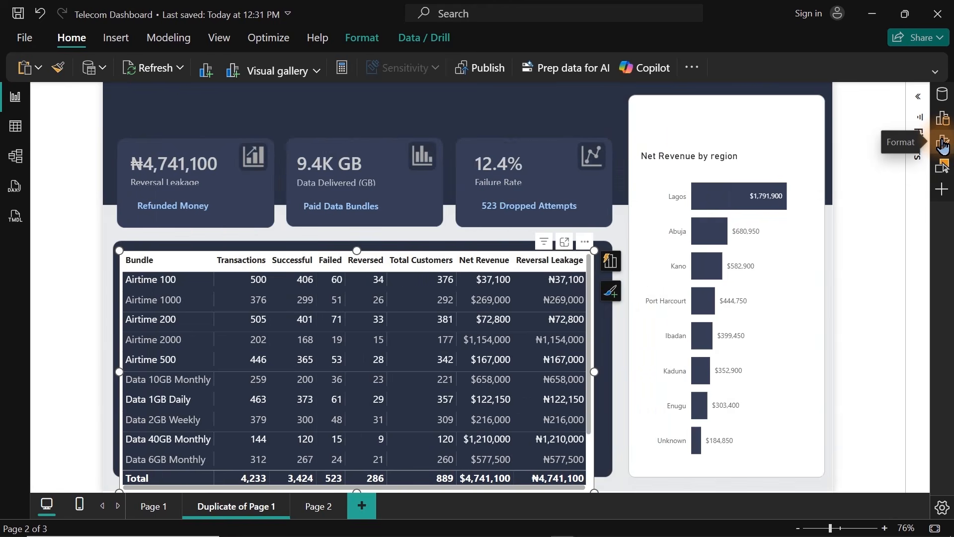
{"action": "left_click", "coordinate": [943, 144]}
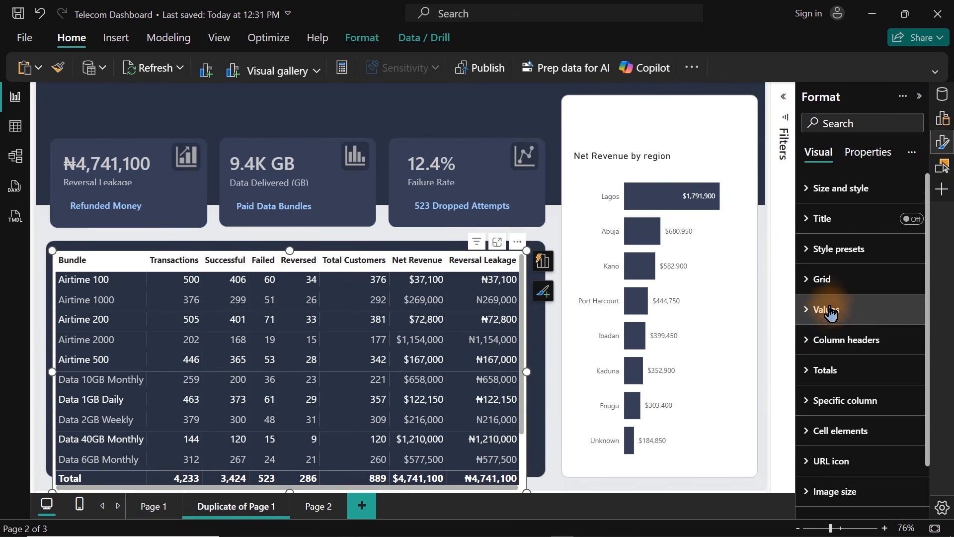
Step: Format the bundle table's column headers with the matching dark blue background and light gray text
{"action": "left_click", "coordinate": [848, 342]}
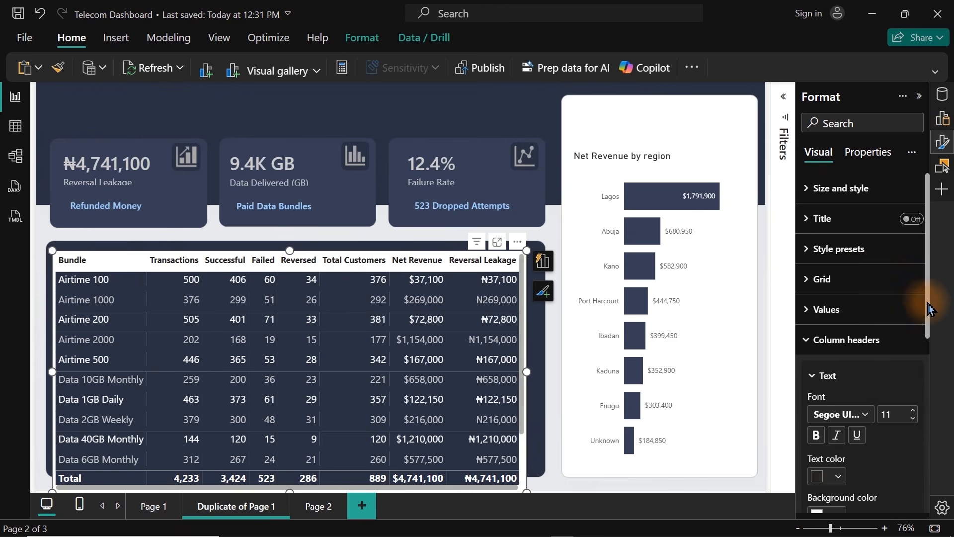
{"action": "left_click_drag", "start_coordinate": [926, 316], "coordinate": [902, 395]}
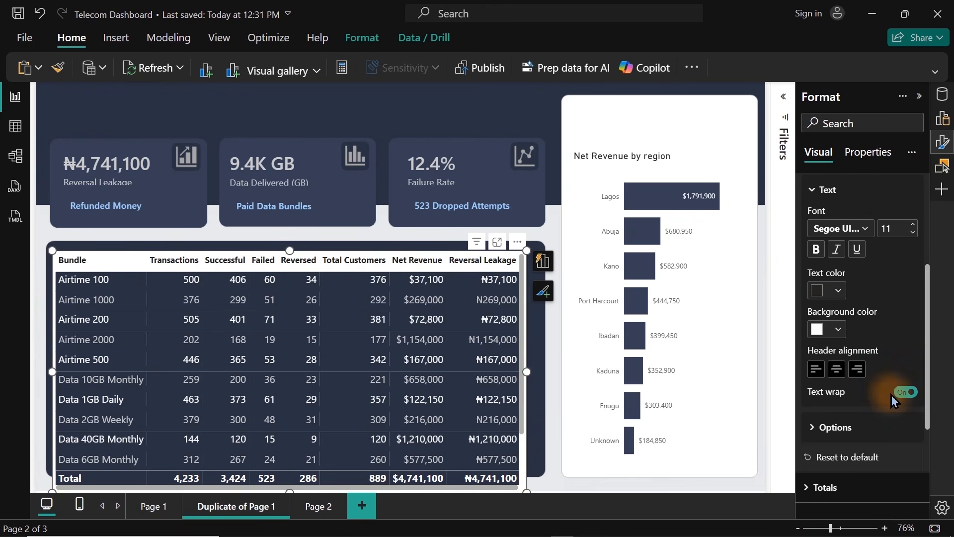
{"action": "left_click", "coordinate": [836, 329]}
{"action": "left_click", "coordinate": [773, 234]}
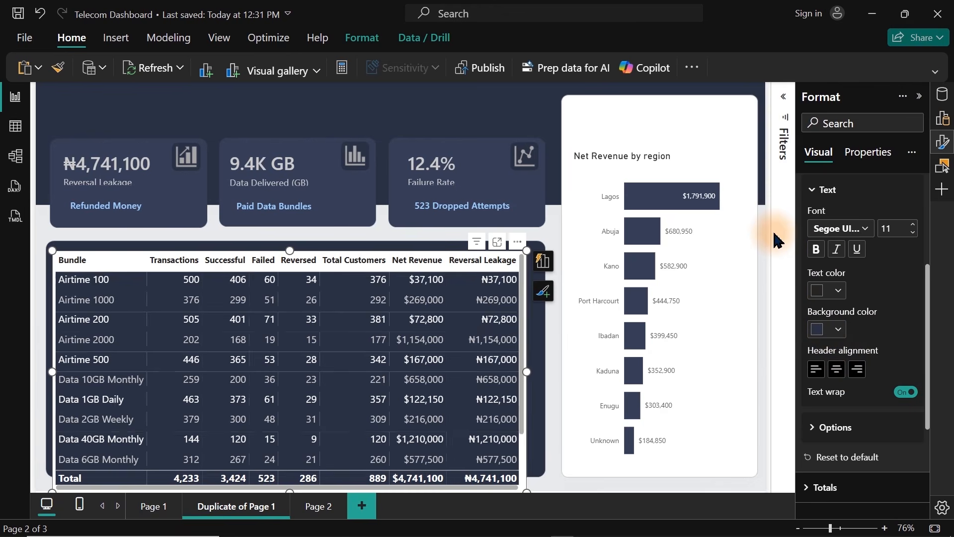
{"action": "left_click", "coordinate": [838, 291]}
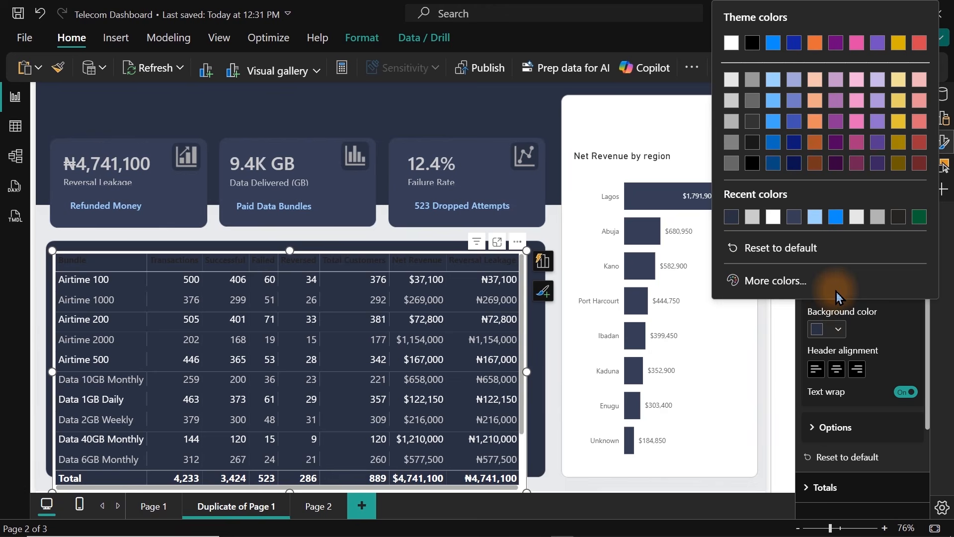
{"action": "left_click", "coordinate": [731, 79]}
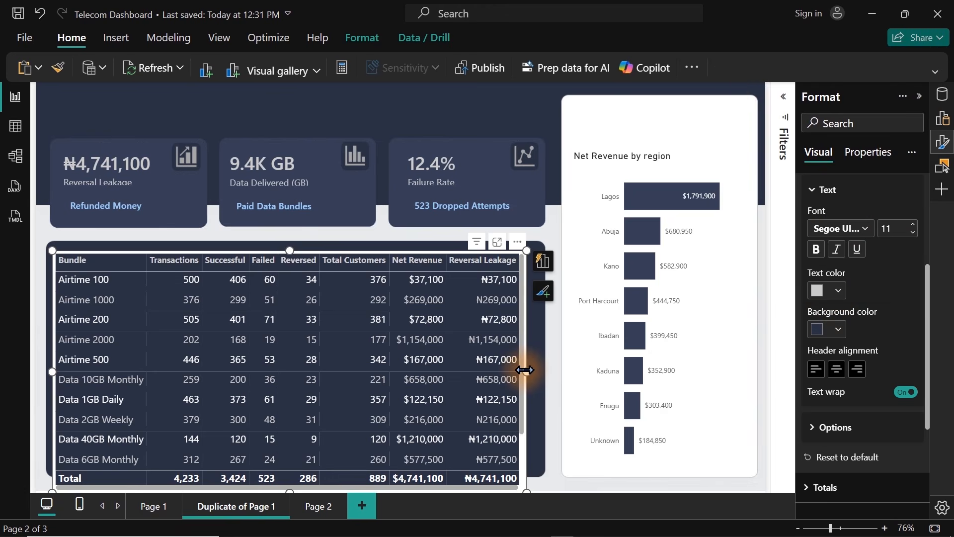
Step: Widen the bundle table slightly and reduce its height from both ends so it fits inside the dark blue panel
{"action": "mouse_move", "coordinate": [527, 371]}
{"action": "left_mouse_down"}
{"action": "mouse_move", "coordinate": [541, 378]}
{"action": "mouse_move", "coordinate": [539, 368]}
{"action": "left_mouse_up"}
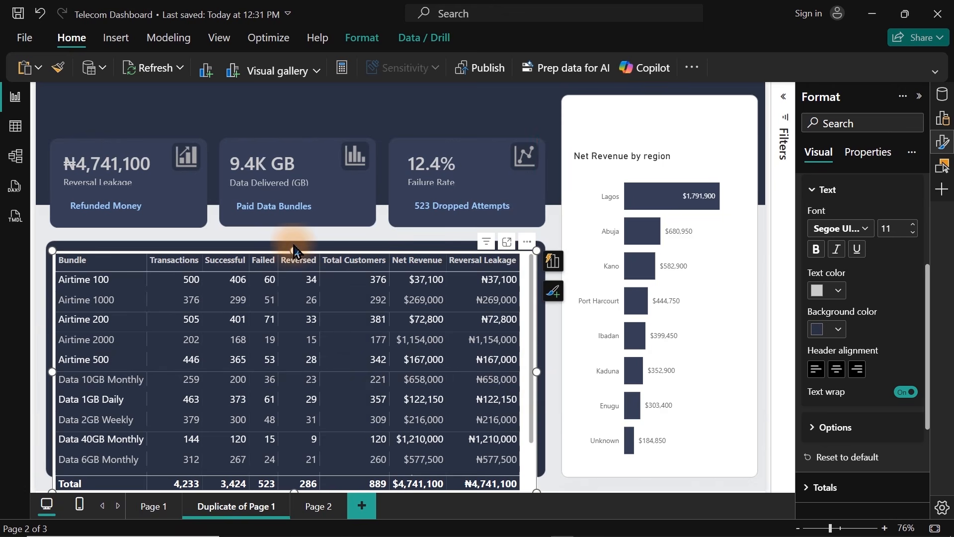
{"action": "left_click_drag", "start_coordinate": [294, 249], "coordinate": [294, 265]}
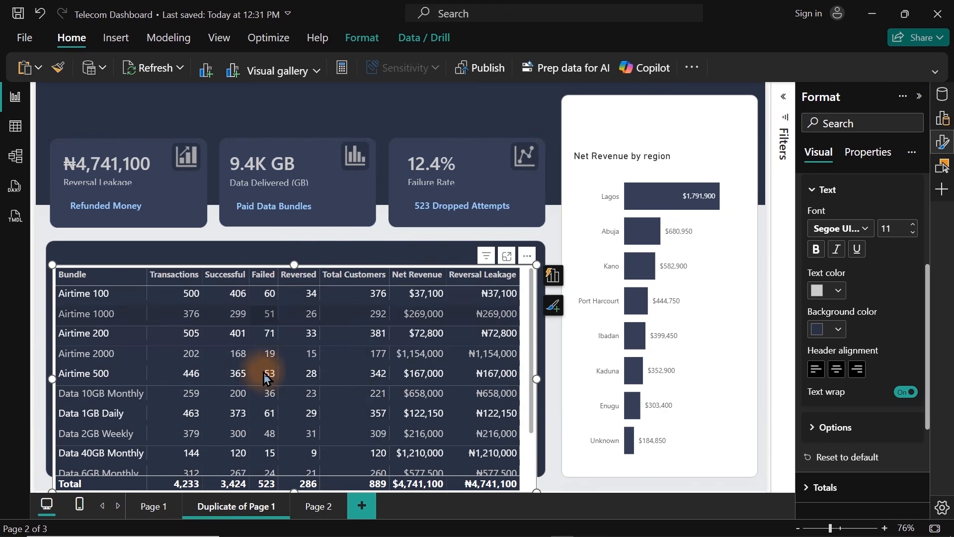
{"action": "left_click_drag", "start_coordinate": [296, 503], "coordinate": [294, 466]}
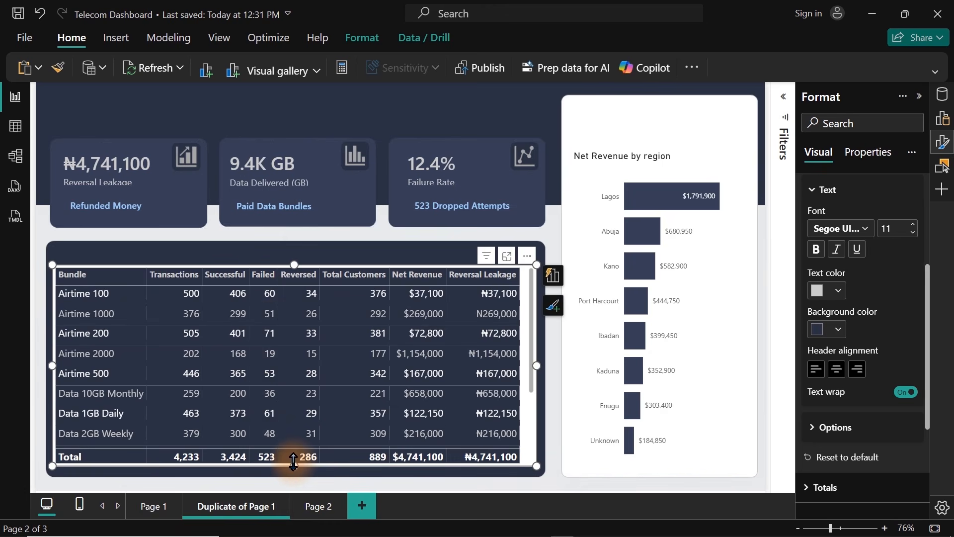
{"action": "left_click_drag", "start_coordinate": [531, 343], "coordinate": [530, 323]}
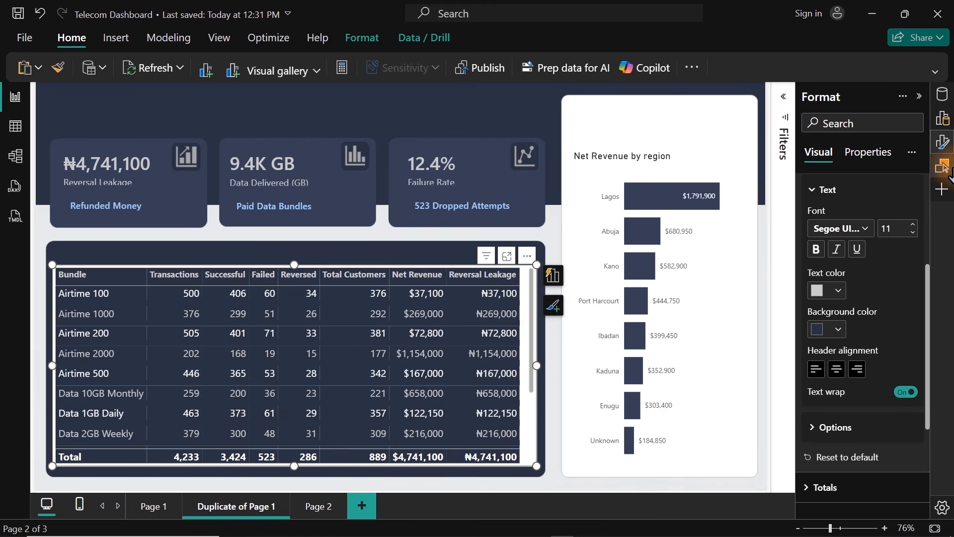
{"action": "left_click", "coordinate": [943, 142]}
{"action": "left_click", "coordinate": [943, 143]}
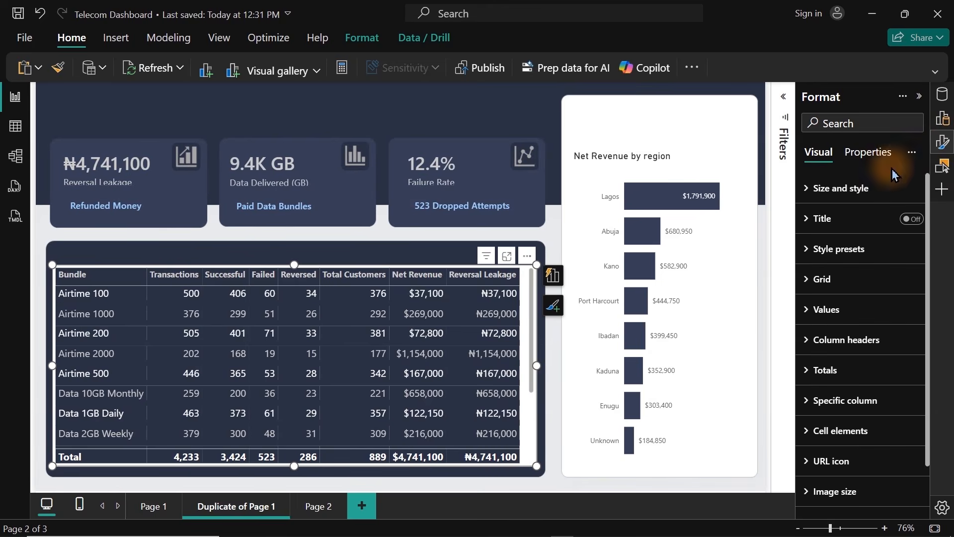
Step: Turn off the bundle table's background fill so the dark blue panel shows behind it
{"action": "left_click", "coordinate": [827, 188]}
{"action": "left_click", "coordinate": [907, 472]}
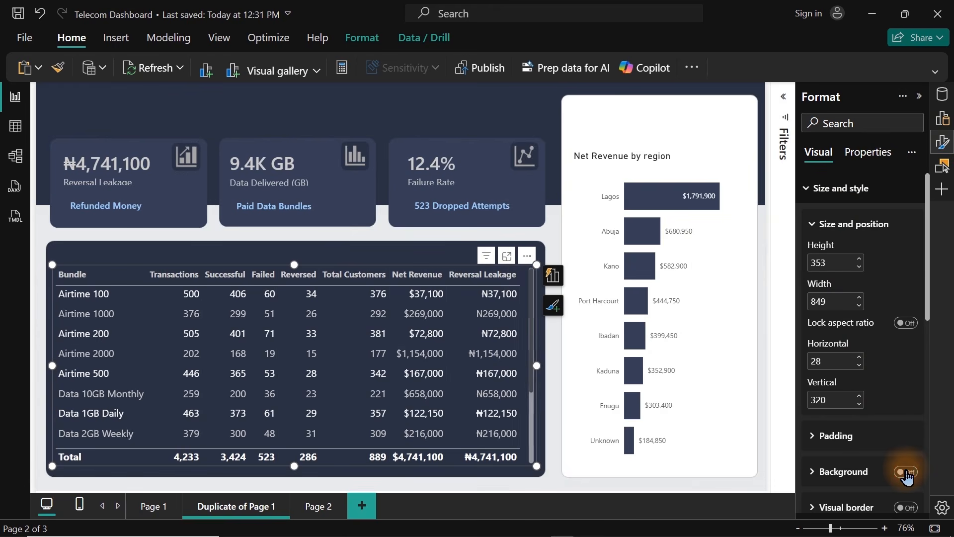
{"action": "left_click", "coordinate": [382, 237]}
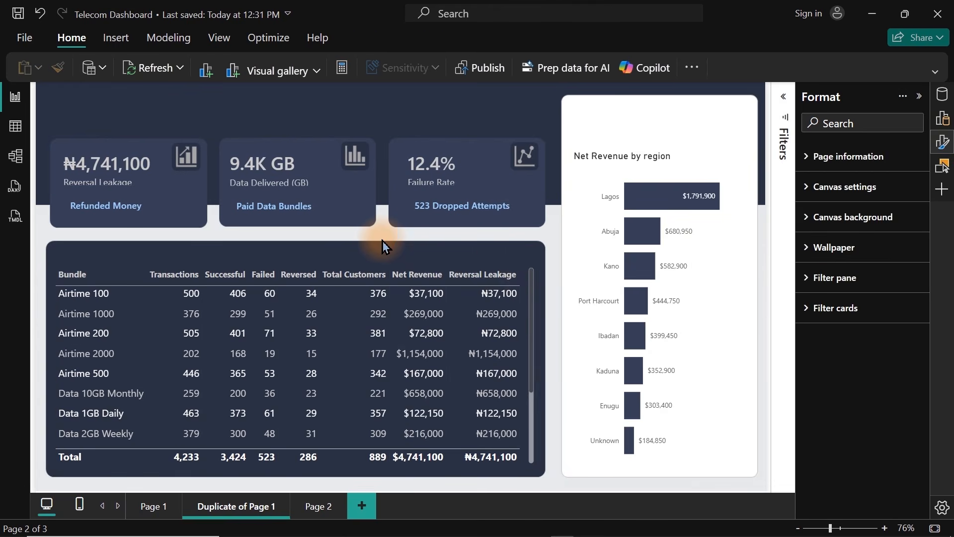
Step: Adjust the bundle table's upper edge inside the dark blue panel to give it a height of 376
{"action": "left_click", "coordinate": [535, 356]}
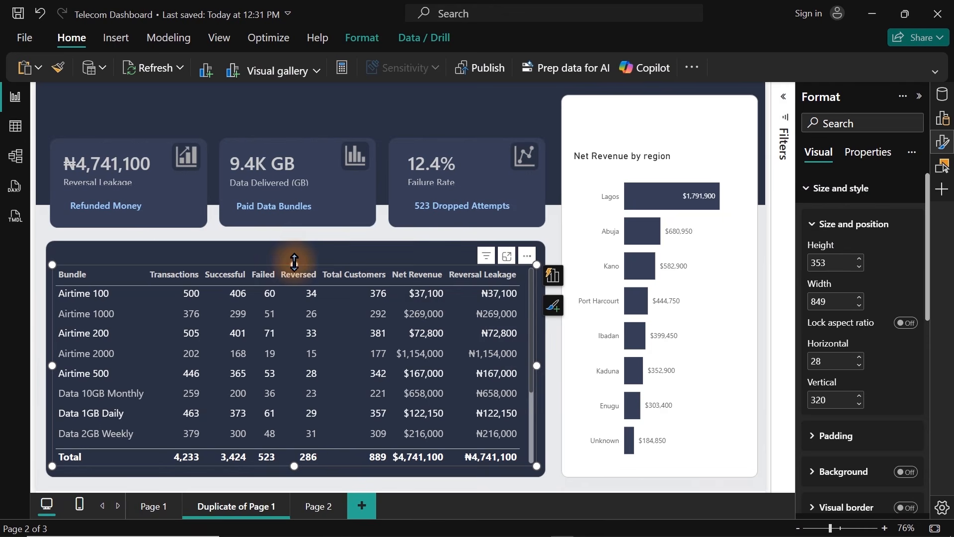
{"action": "left_click_drag", "start_coordinate": [297, 263], "coordinate": [299, 273]}
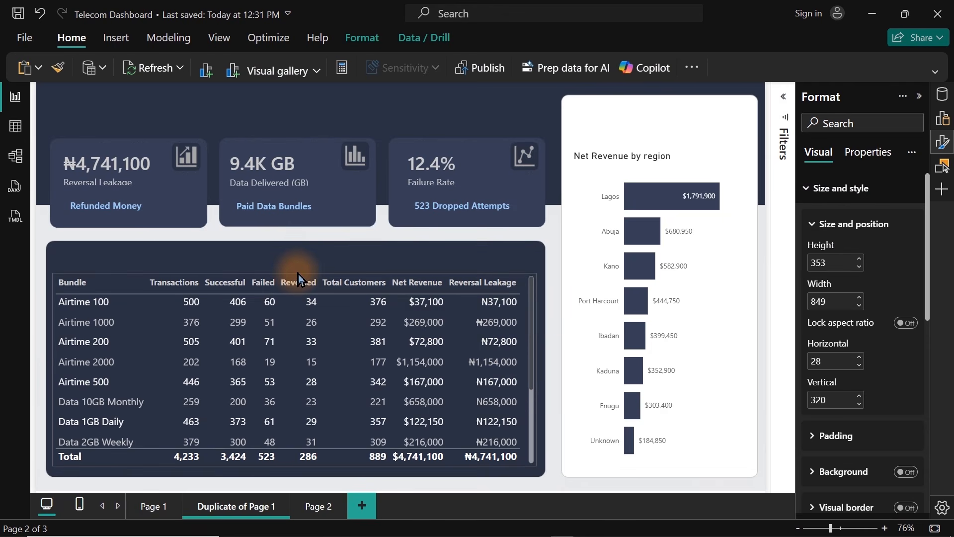
{"action": "left_click", "coordinate": [294, 254]}
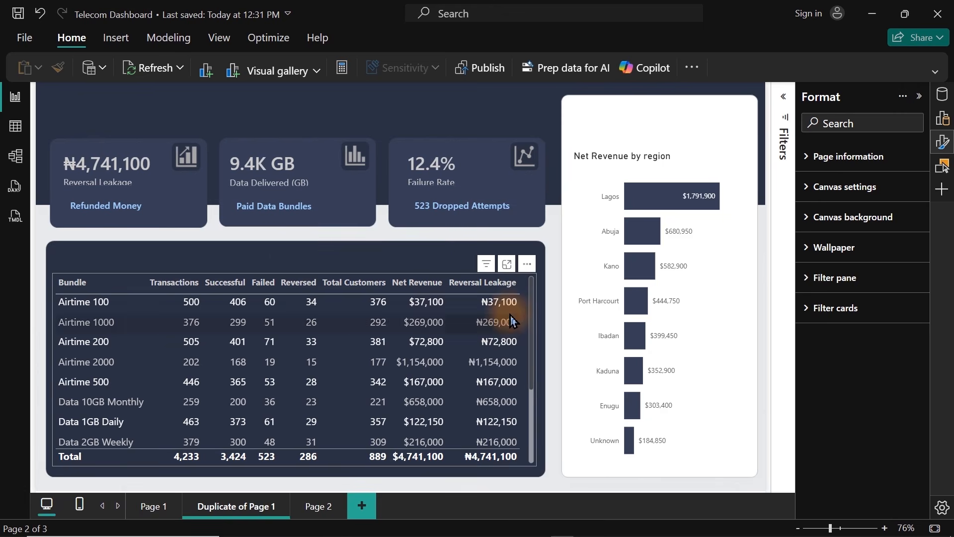
{"action": "left_click", "coordinate": [292, 279]}
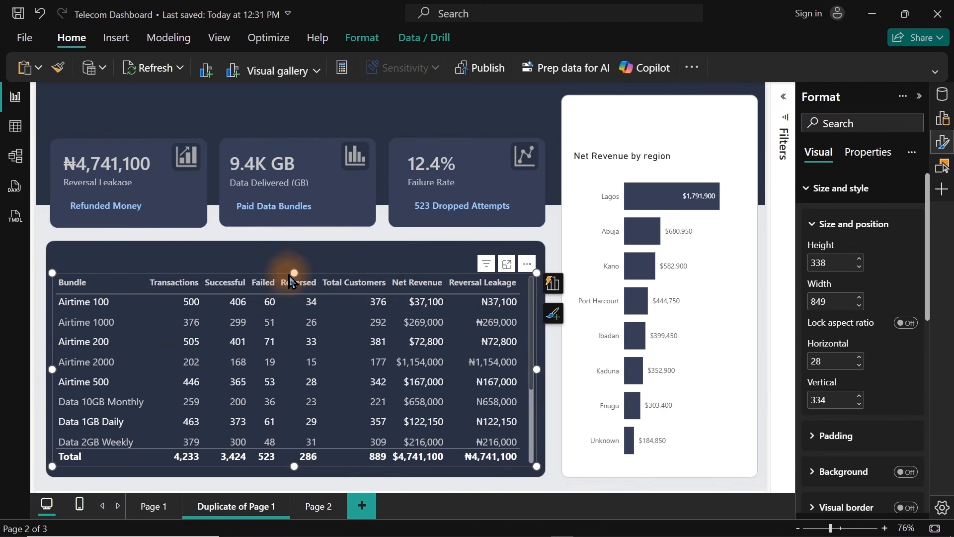
{"action": "left_click_drag", "start_coordinate": [292, 270], "coordinate": [293, 249]}
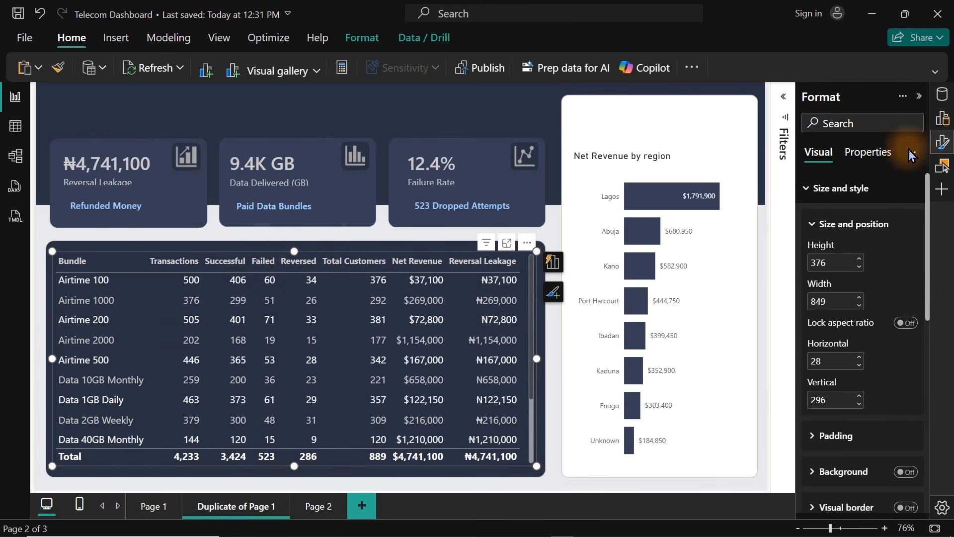
Step: Turn on the bundle table's title, set it to "Bundles Details", and color its text off-white (White, 10% darker)
{"action": "left_click", "coordinate": [941, 167]}
{"action": "left_click", "coordinate": [941, 167]}
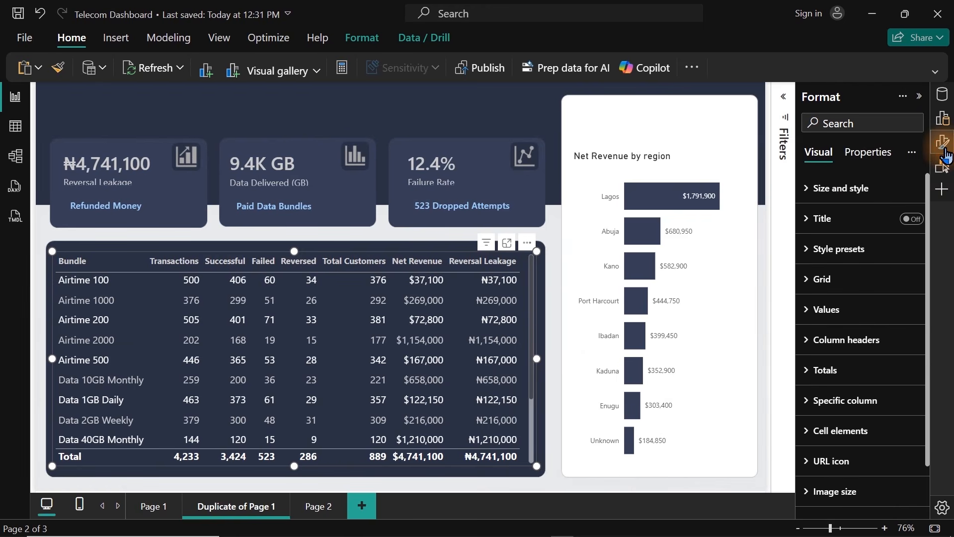
{"action": "left_click", "coordinate": [866, 222]}
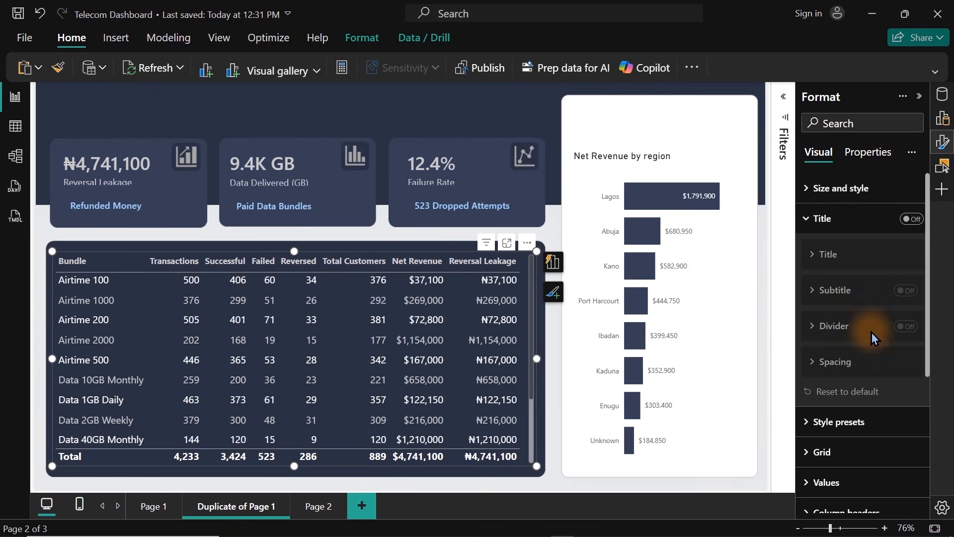
{"action": "left_click", "coordinate": [912, 219]}
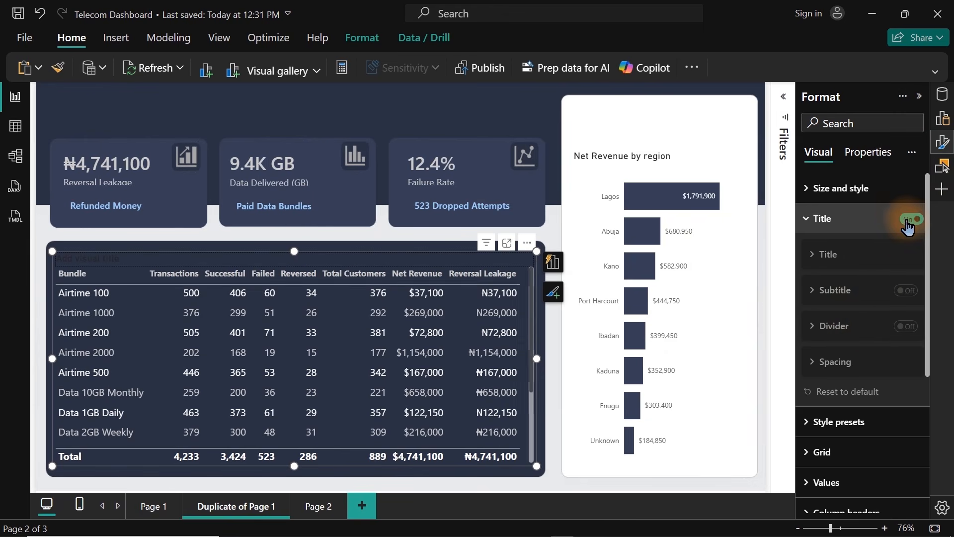
{"action": "left_click", "coordinate": [829, 254]}
{"action": "left_click", "coordinate": [845, 292]}
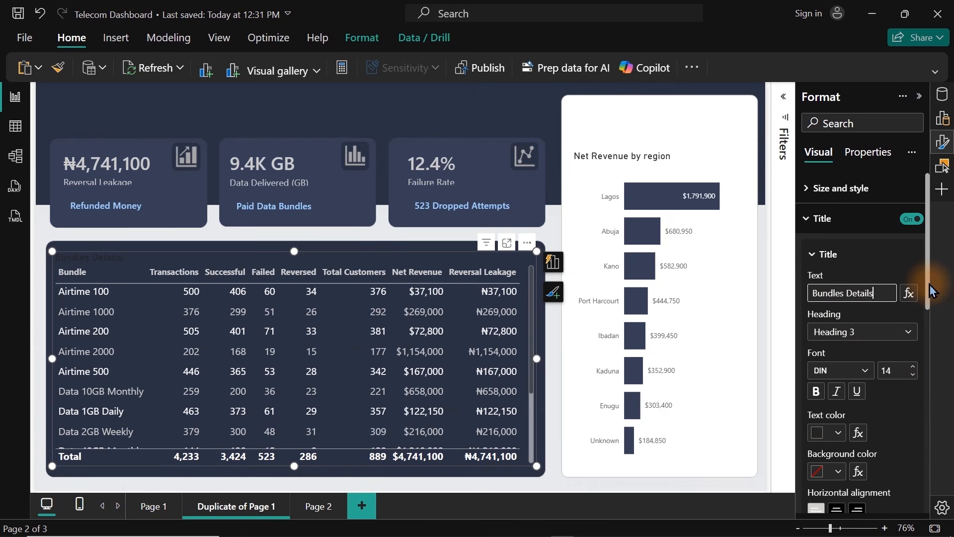
{"action": "left_click_drag", "start_coordinate": [928, 288], "coordinate": [928, 323]}
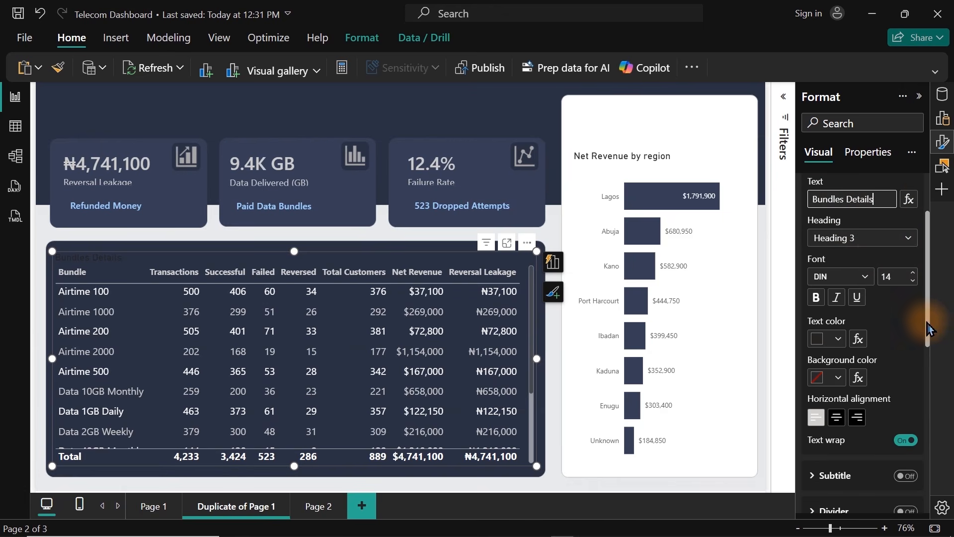
{"action": "left_click", "coordinate": [835, 341]}
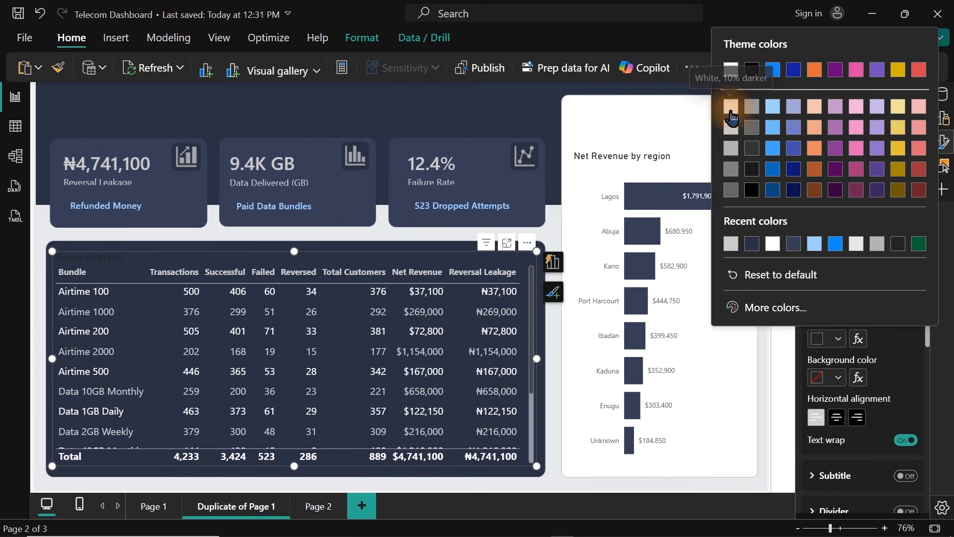
{"action": "left_click", "coordinate": [731, 70]}
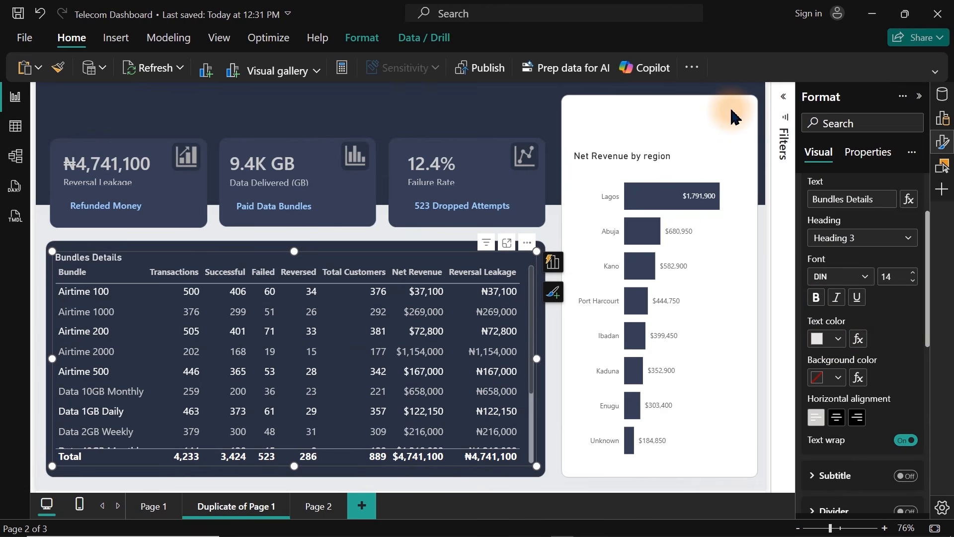
Step: Add the subtitle "Tracking progress of Transaction and Revenue" to the bundle table at font size 12
{"action": "left_click_drag", "start_coordinate": [932, 301], "coordinate": [927, 343]}
{"action": "left_click", "coordinate": [905, 355]}
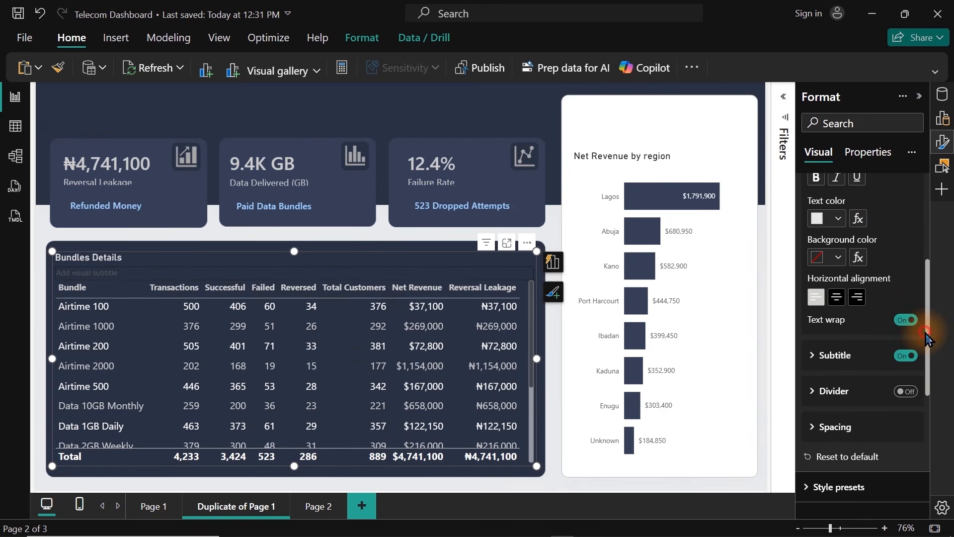
{"action": "left_click", "coordinate": [846, 356]}
{"action": "left_click", "coordinate": [843, 393]}
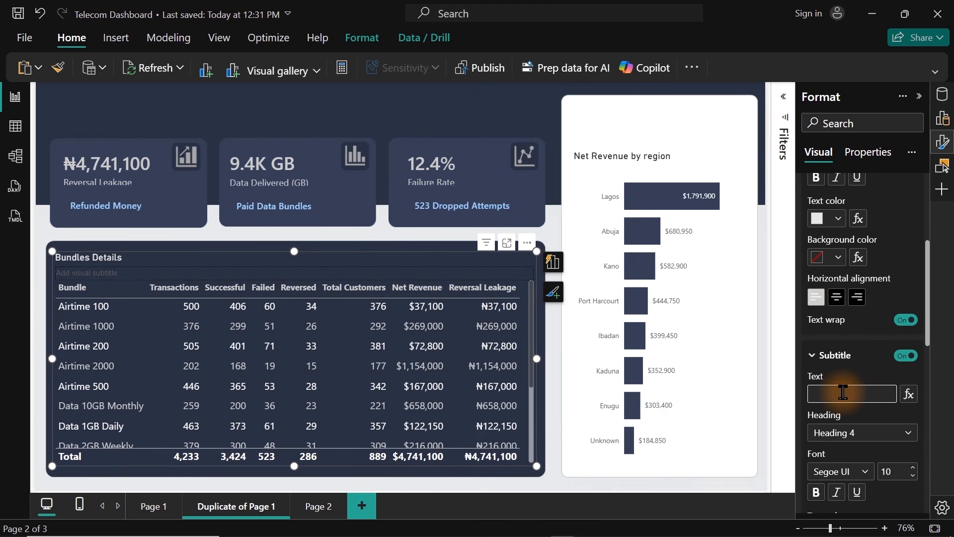
{"action": "type", "text": "Tracking progress of Transaction and Revenue"}
{"action": "scroll", "coordinate": [843, 392], "scroll_direction": "down", "scroll_amount": 5}
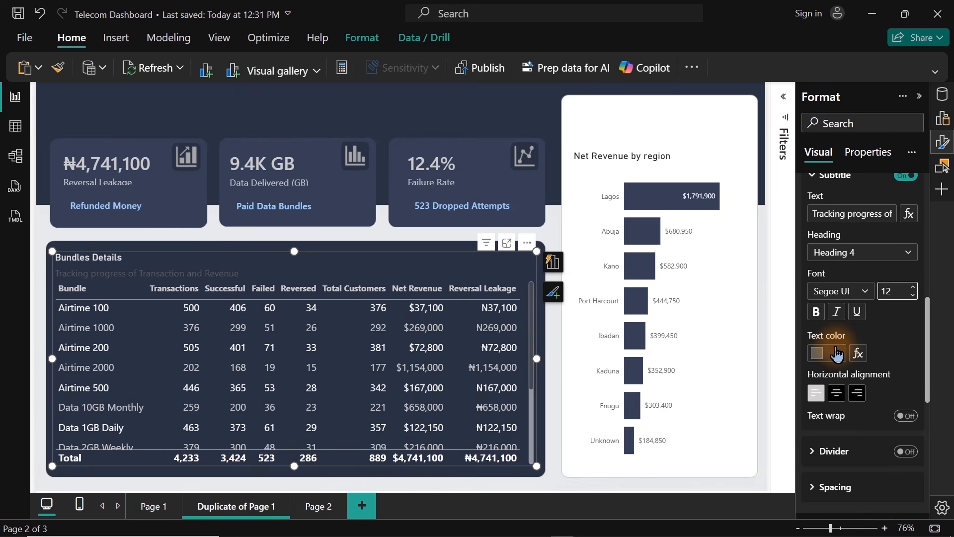
Step: Make the bundle table's subtitle gray and italic, and extend the table slightly upward within its panel
{"action": "left_click", "coordinate": [837, 352]}
{"action": "left_click", "coordinate": [733, 173]}
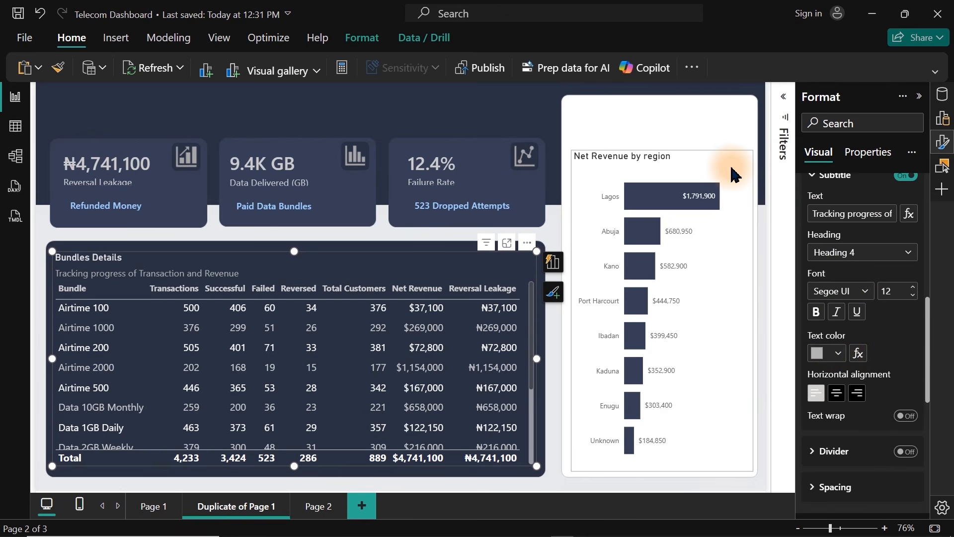
{"action": "left_click", "coordinate": [837, 312]}
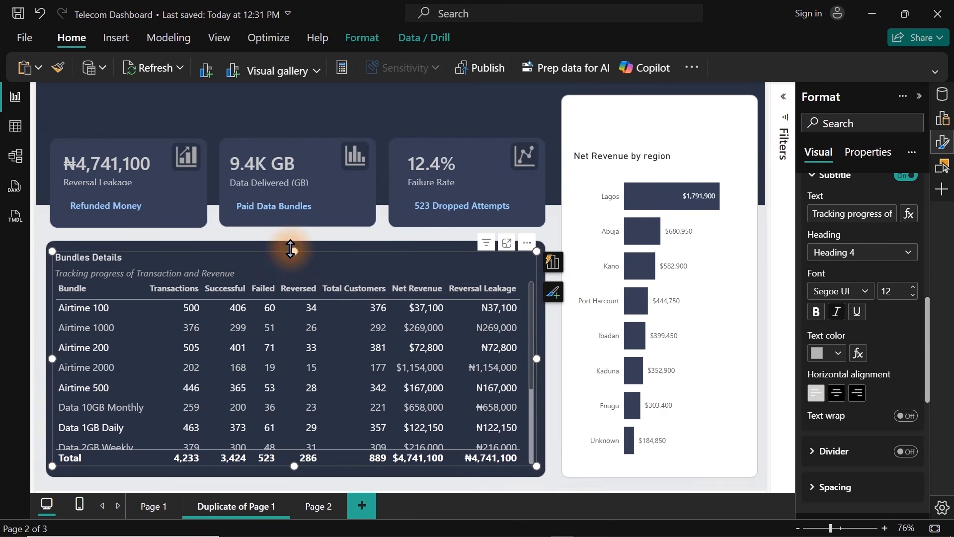
{"action": "left_click_drag", "start_coordinate": [292, 248], "coordinate": [291, 245]}
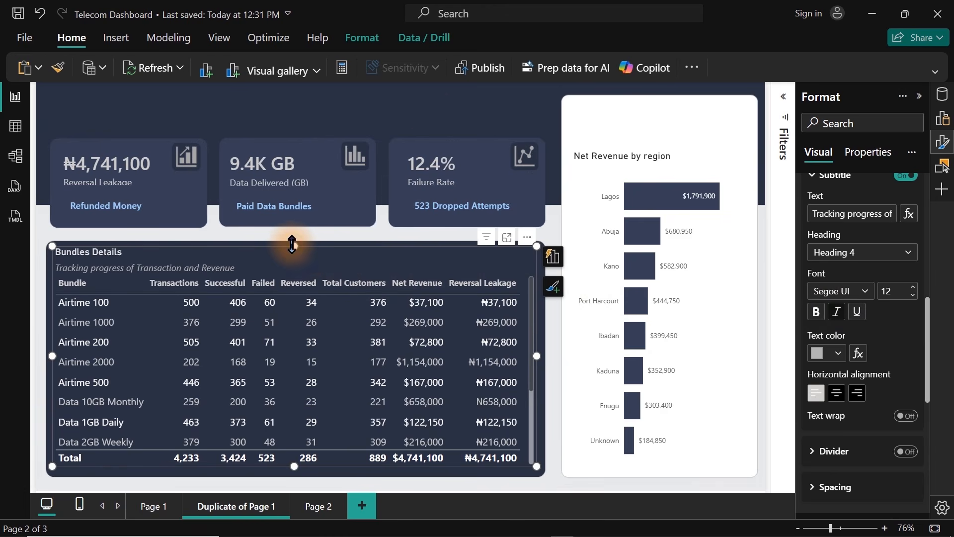
{"action": "left_click", "coordinate": [429, 111]}
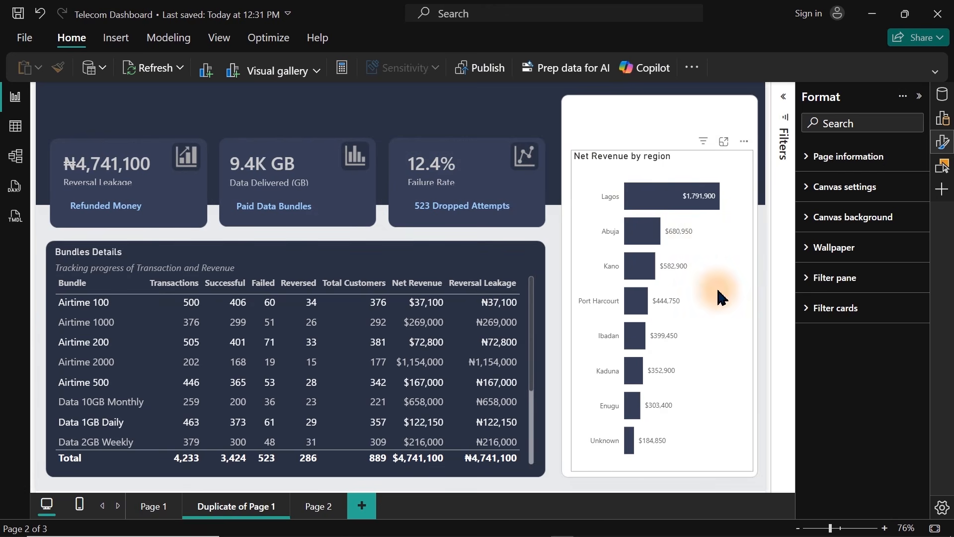
Step: Copy the dashboard heading, subheading and four slicers from Page 1 to Duplicate of Page 1 without syncing them
{"action": "left_click", "coordinate": [147, 511]}
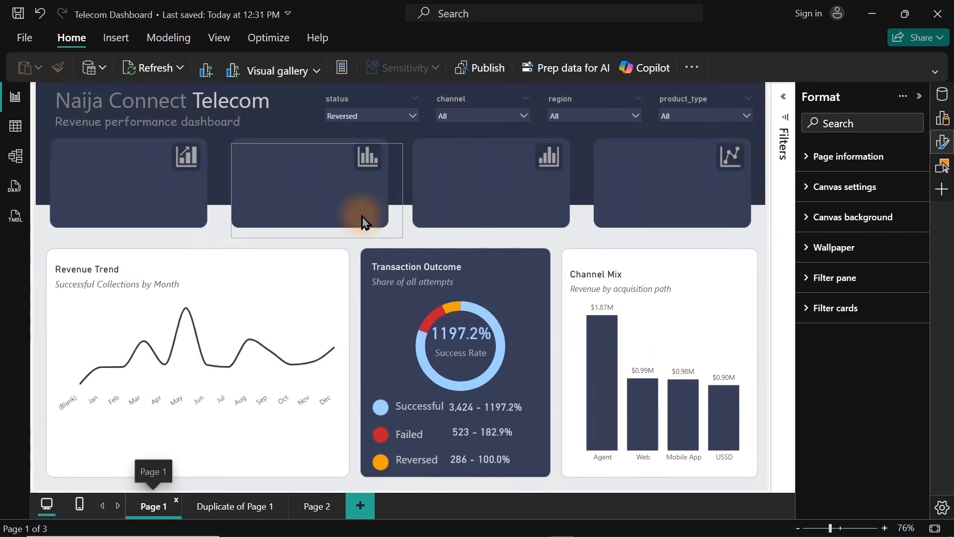
{"action": "left_click", "coordinate": [355, 96]}
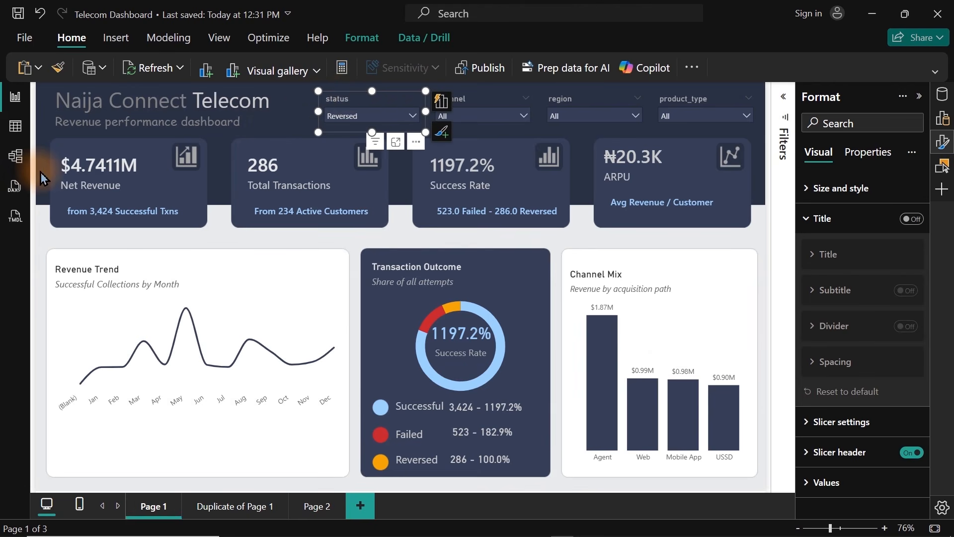
{"action": "left_click_drag", "start_coordinate": [40, 171], "coordinate": [777, 71]}
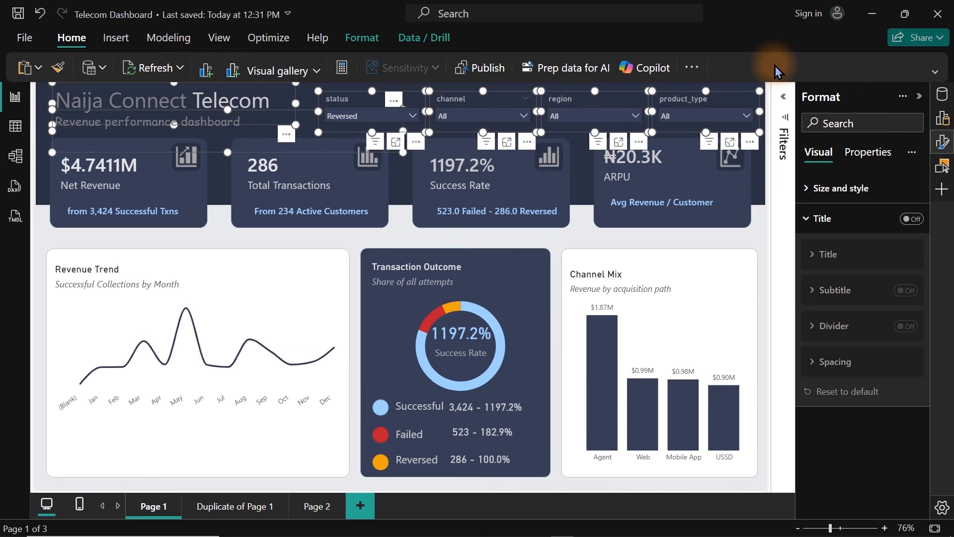
{"action": "left_click", "coordinate": [236, 506]}
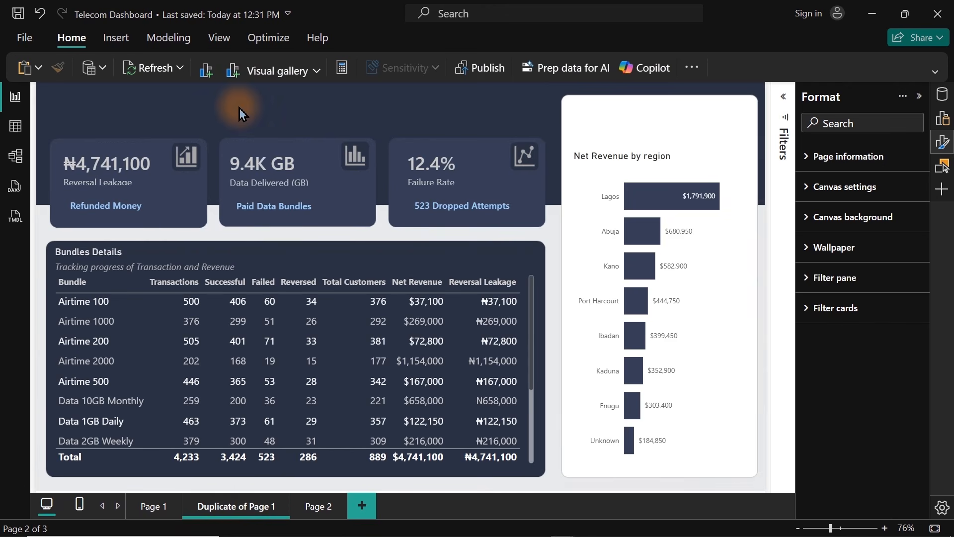
{"action": "key", "text": "ctrl+v"}
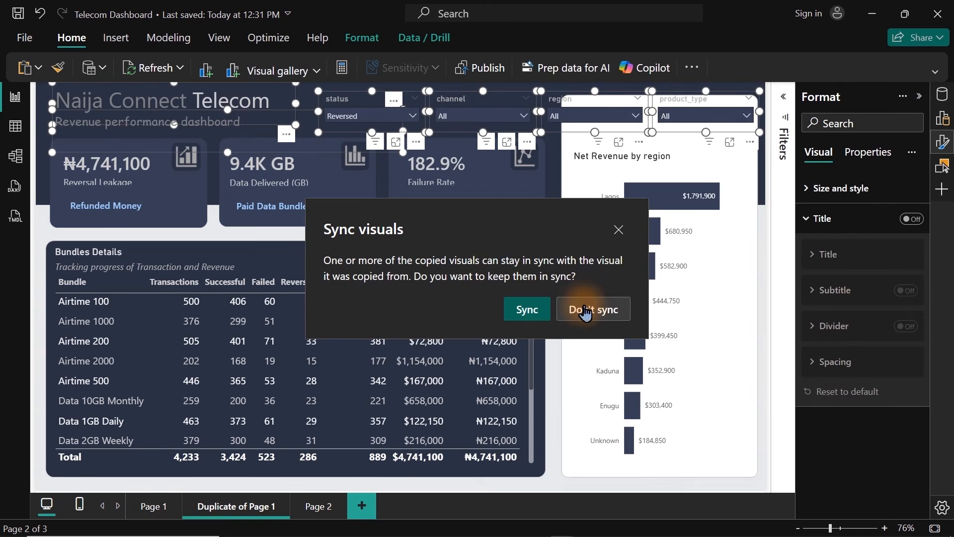
{"action": "left_click", "coordinate": [585, 313]}
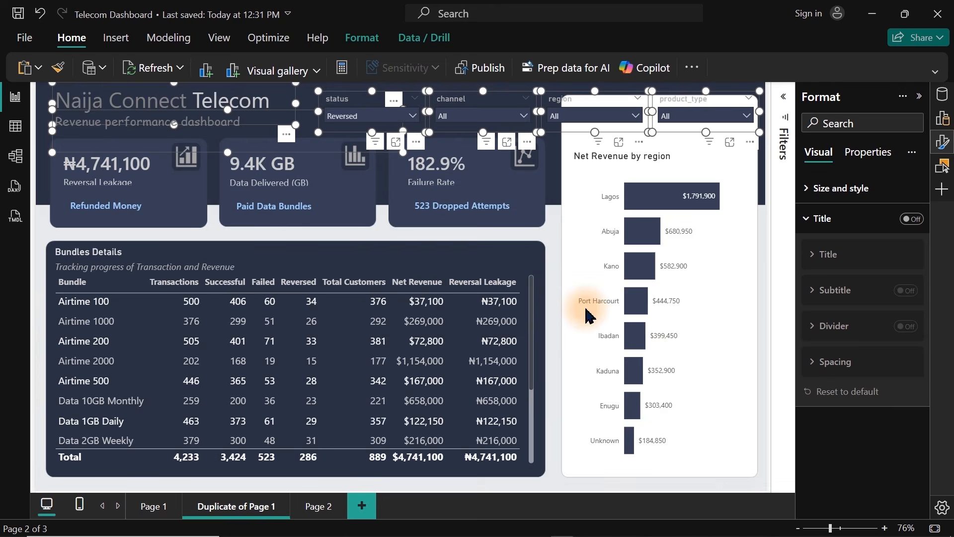
Step: Paste the same heading, subheading and four slicers onto Page 2 without syncing them
{"action": "left_click", "coordinate": [310, 507]}
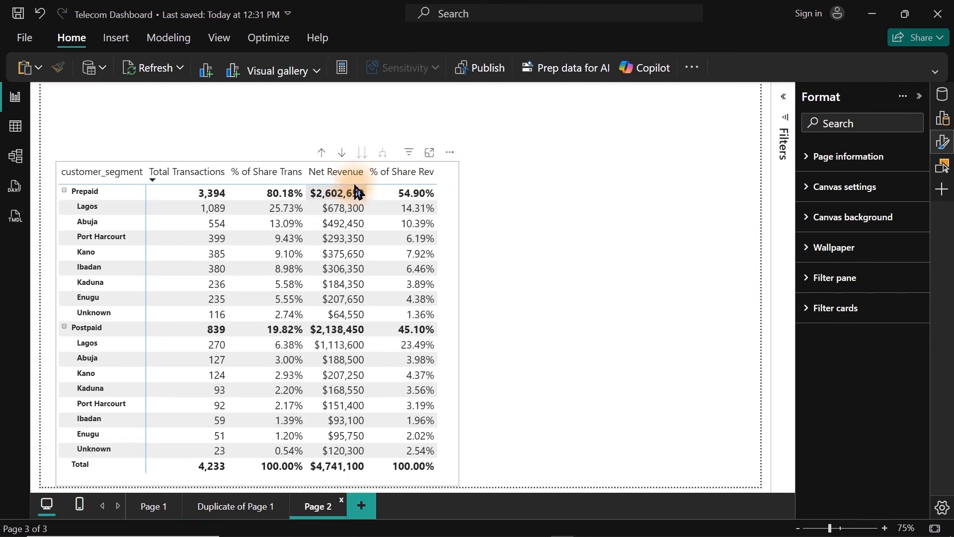
{"action": "left_click", "coordinate": [525, 183]}
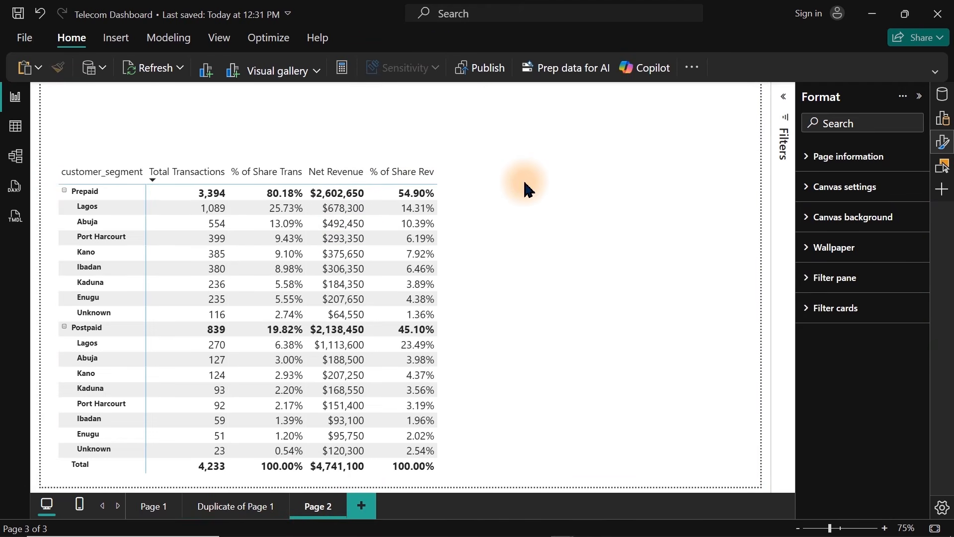
{"action": "key", "text": "ctrl+v"}
{"action": "left_click", "coordinate": [581, 310]}
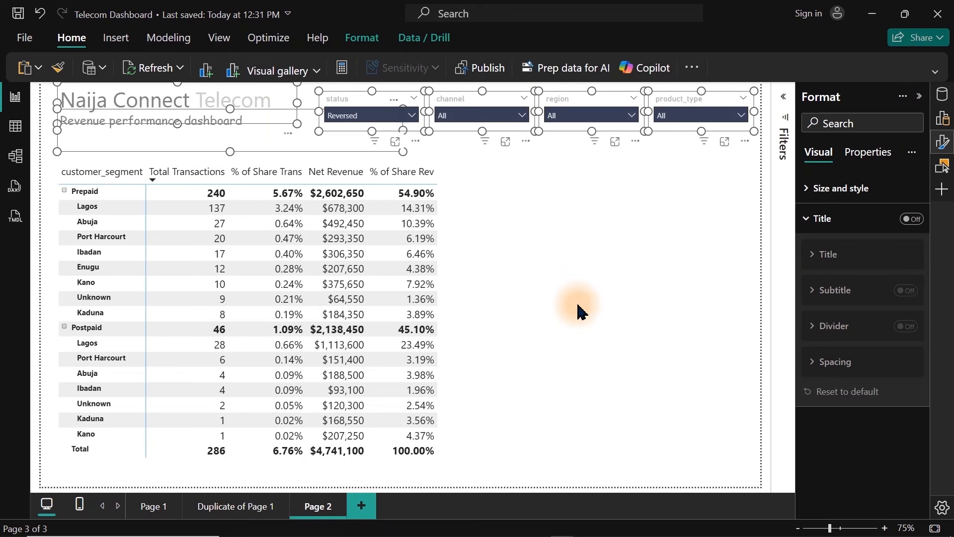
Step: Show Duplicate of Page 1, switch to PowerPoint and lower the top edge of slide 2's white panel to line up with the cards' tops
{"action": "left_click", "coordinate": [237, 506]}
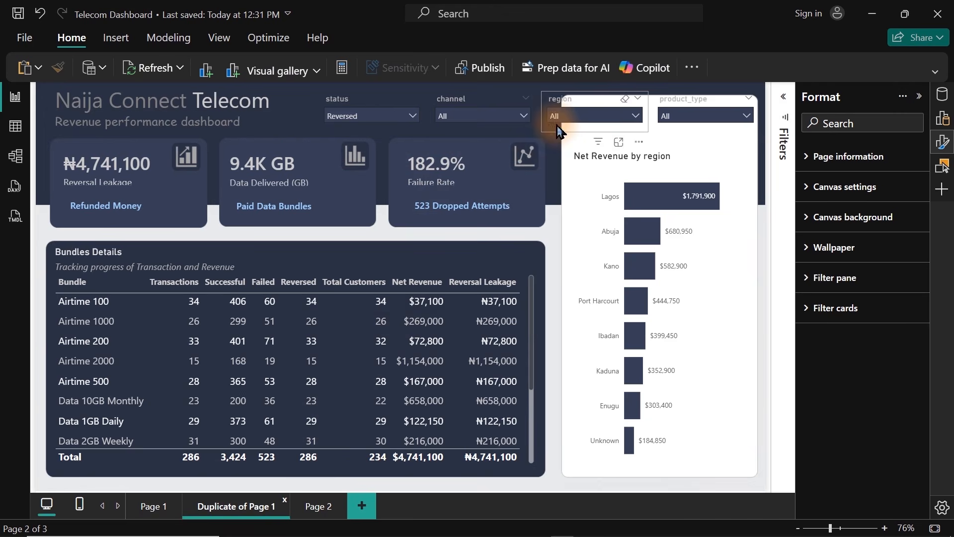
{"action": "left_click", "coordinate": [356, 99]}
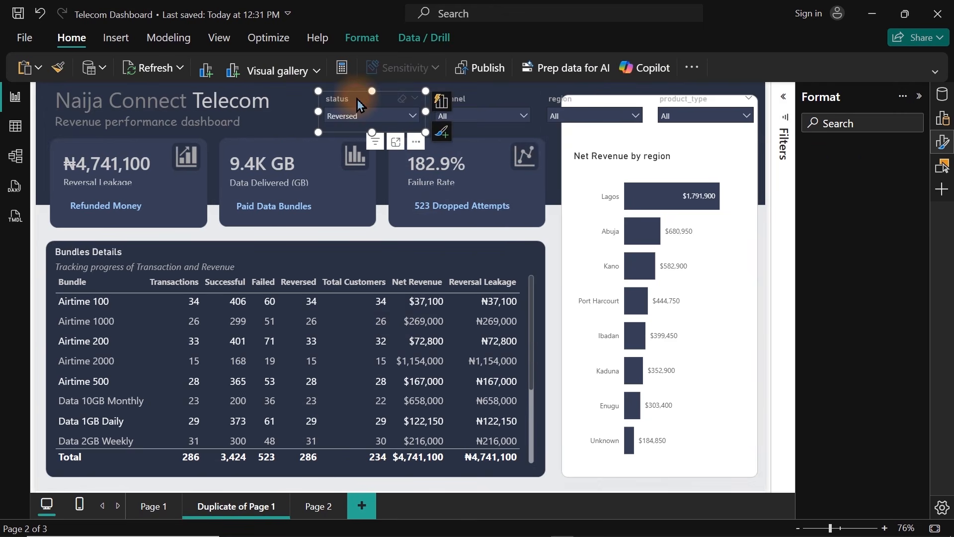
{"action": "left_click", "coordinate": [462, 106], "text": "ctrl"}
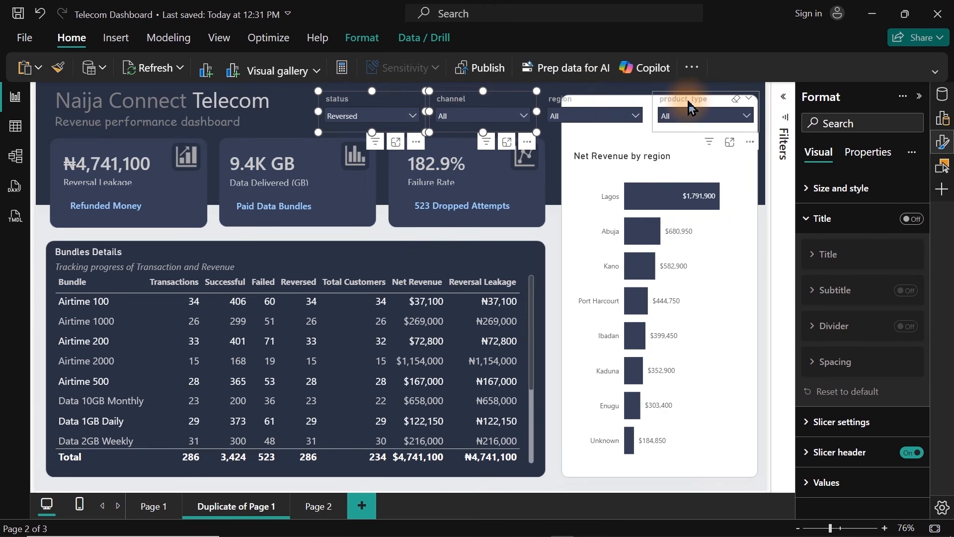
{"action": "left_click", "coordinate": [706, 164]}
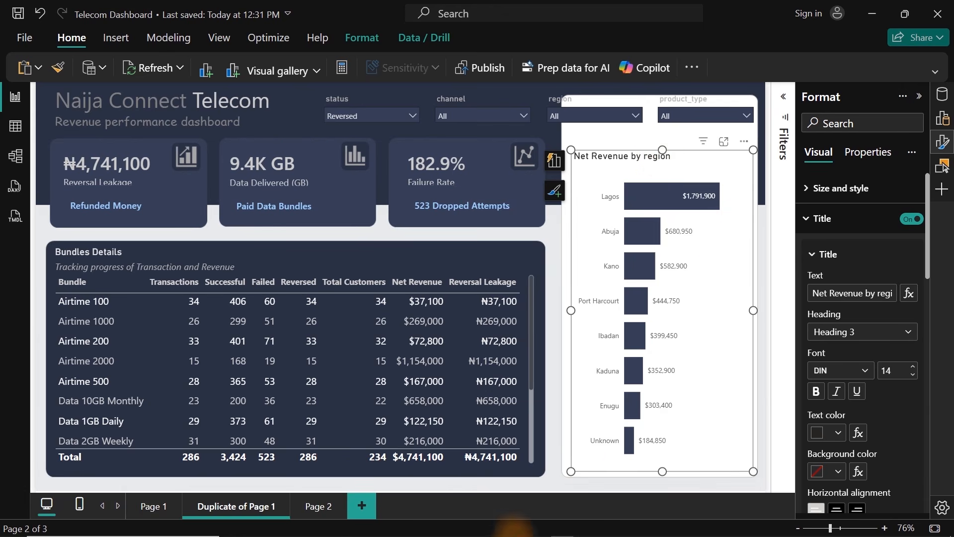
{"action": "mouse_move", "coordinate": [532, 533]}
{"action": "left_click", "coordinate": [654, 528]}
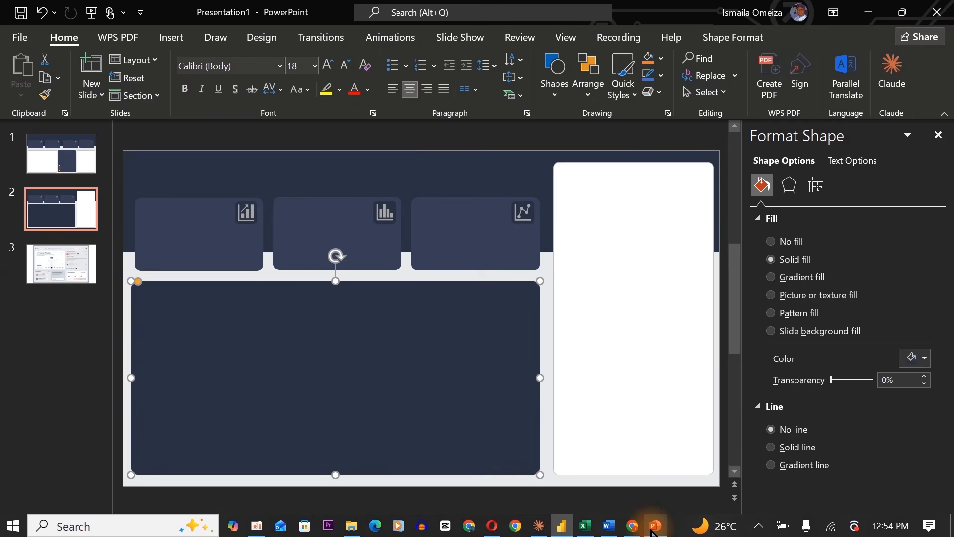
{"action": "left_click", "coordinate": [645, 269]}
{"action": "left_click_drag", "start_coordinate": [629, 164], "coordinate": [624, 197]}
{"action": "left_click", "coordinate": [532, 135]}
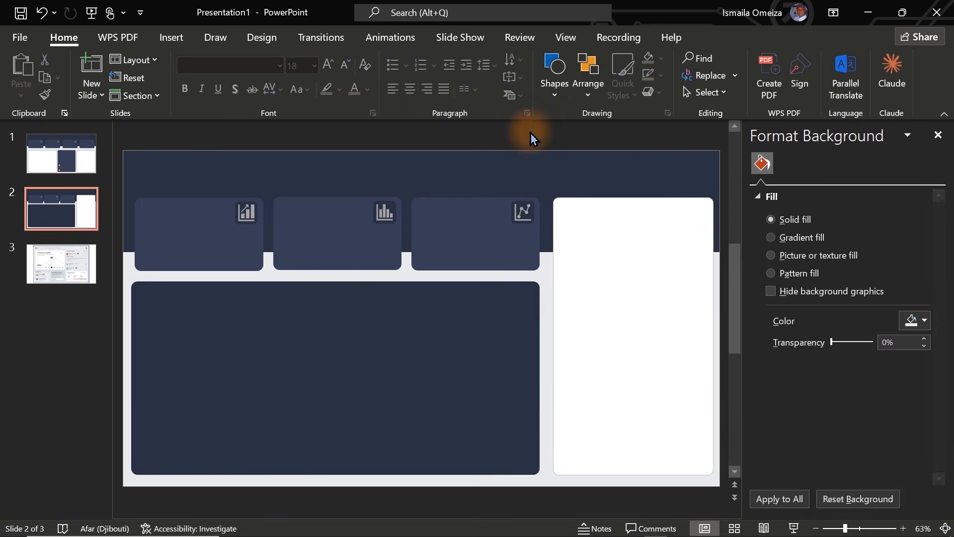
Step: Export only the current slide as a PNG image, replacing the existing B2 file
{"action": "left_click", "coordinate": [18, 38]}
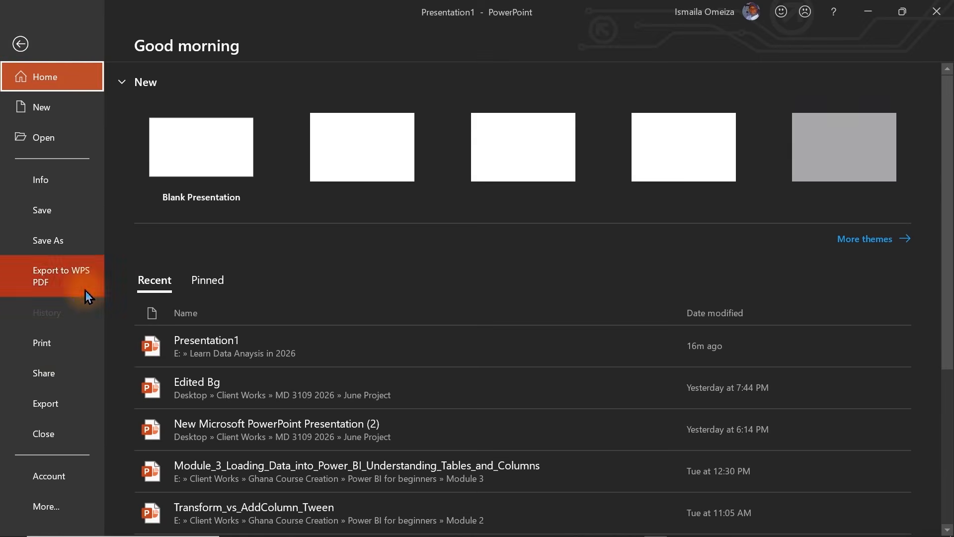
{"action": "left_click", "coordinate": [43, 404]}
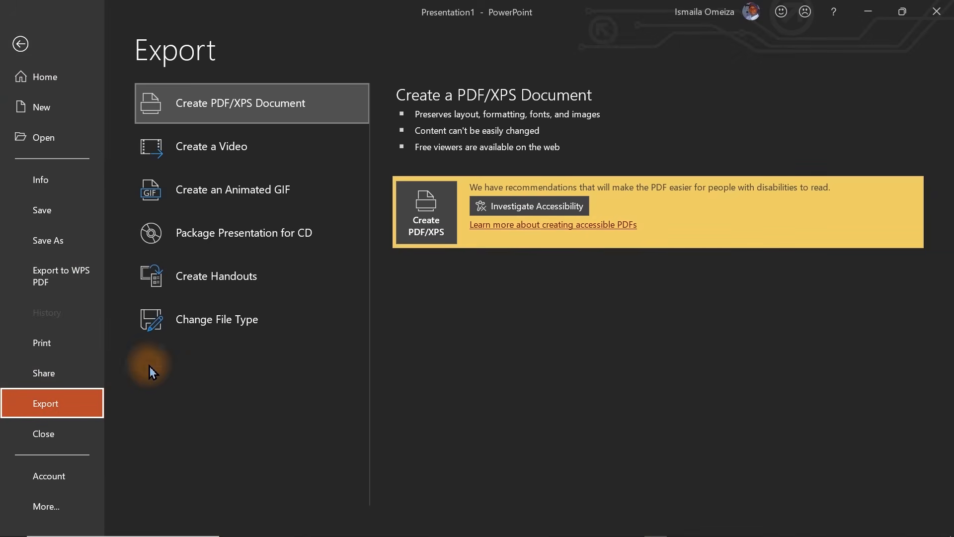
{"action": "left_click", "coordinate": [218, 333]}
{"action": "key", "text": "Escape"}
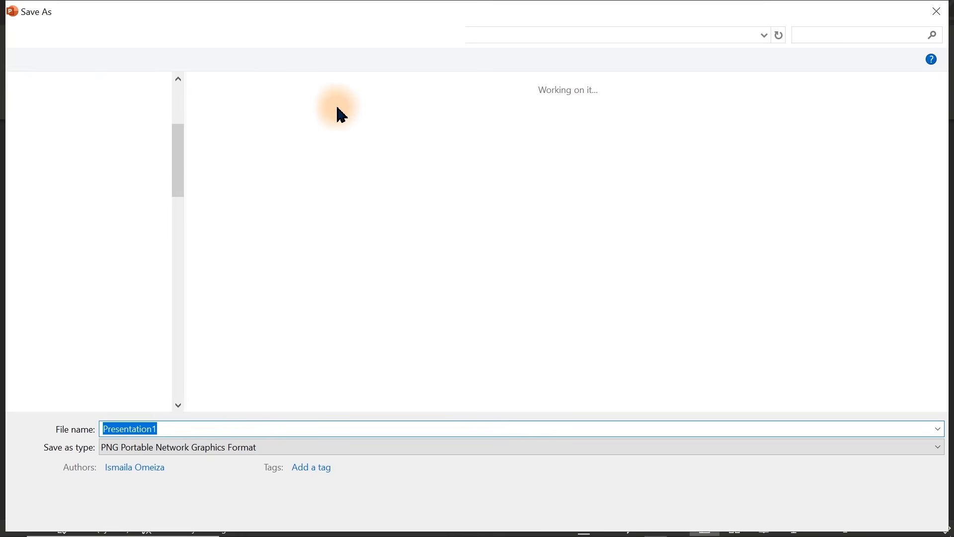
{"action": "left_click", "coordinate": [320, 115]}
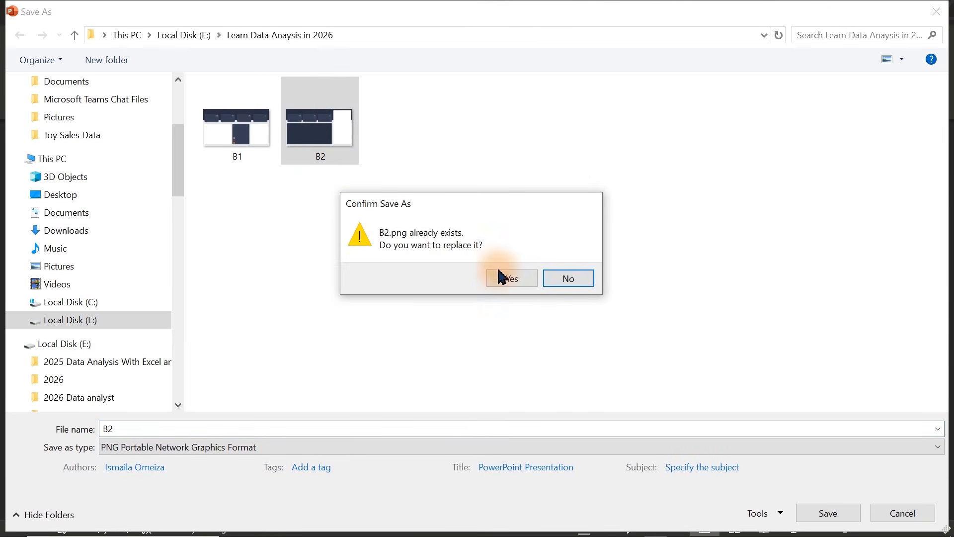
{"action": "left_click", "coordinate": [504, 276]}
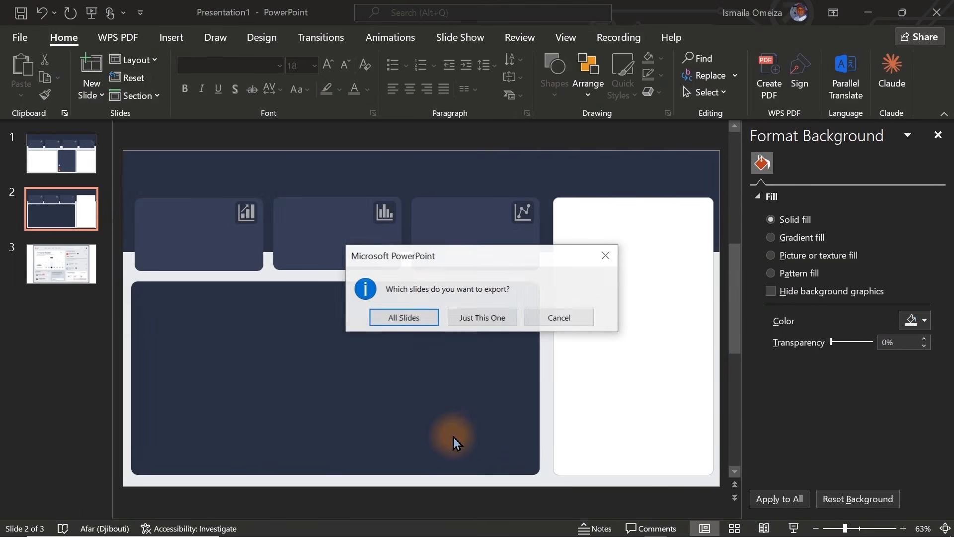
{"action": "left_click", "coordinate": [479, 320]}
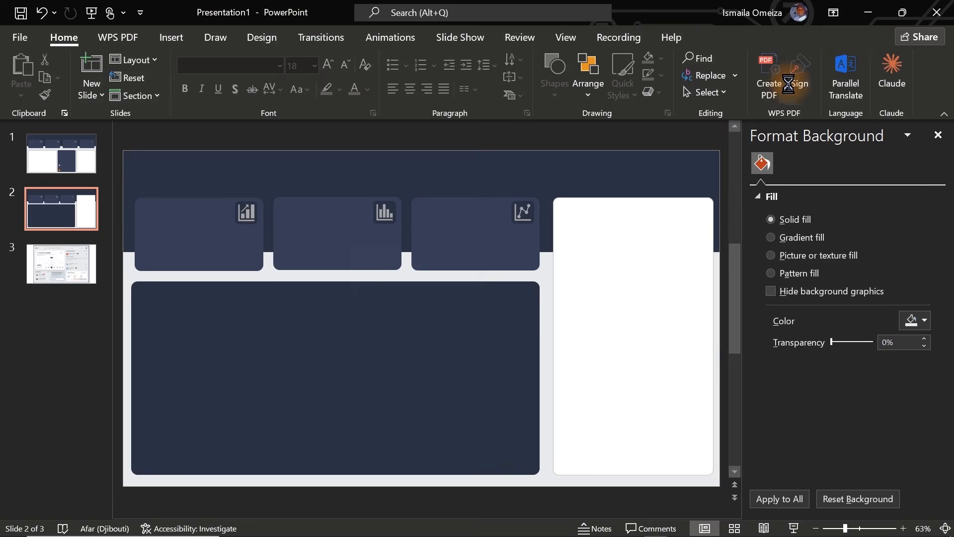
Step: Return to Power BI and replace the canvas background image of Duplicate of Page 1 with the updated B2.png
{"action": "left_click", "coordinate": [868, 12]}
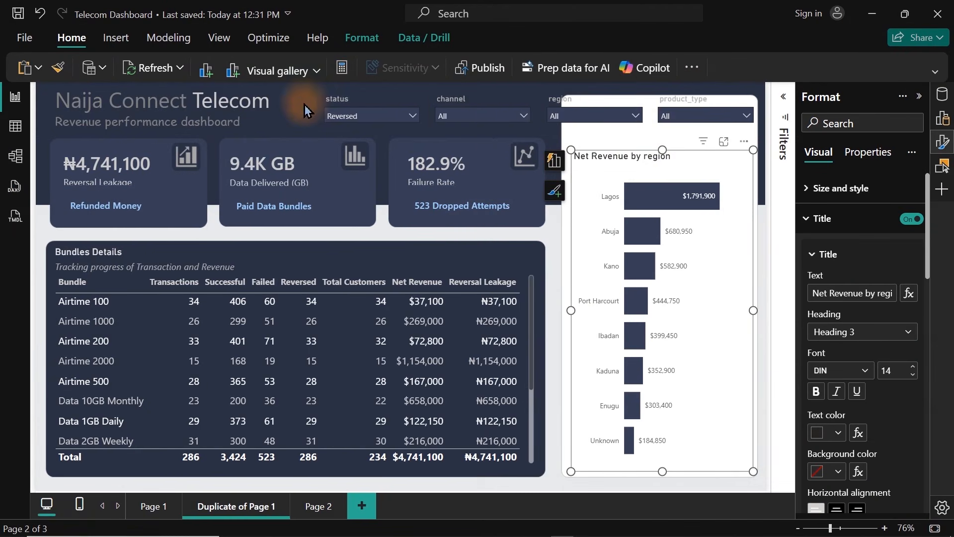
{"action": "left_click", "coordinate": [771, 347]}
{"action": "left_click", "coordinate": [917, 219]}
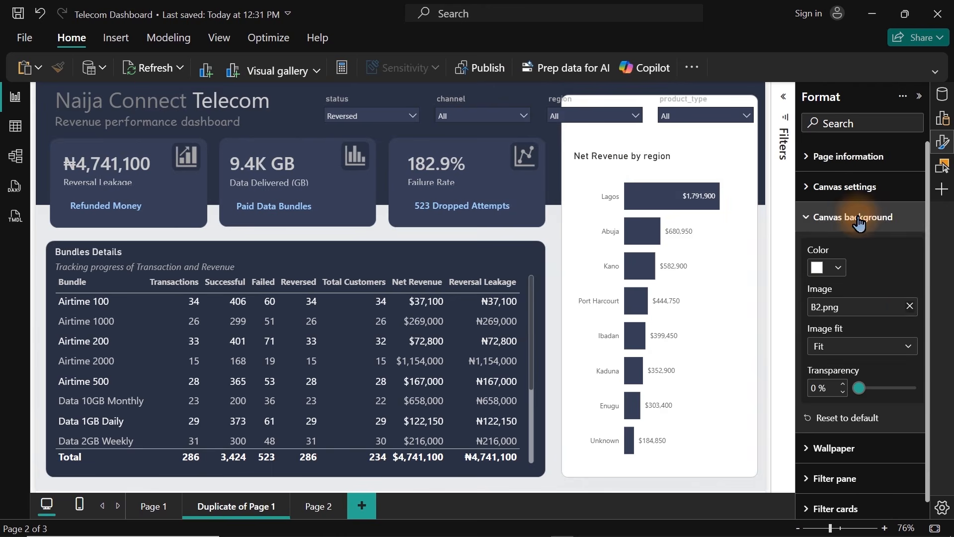
{"action": "left_click", "coordinate": [911, 306]}
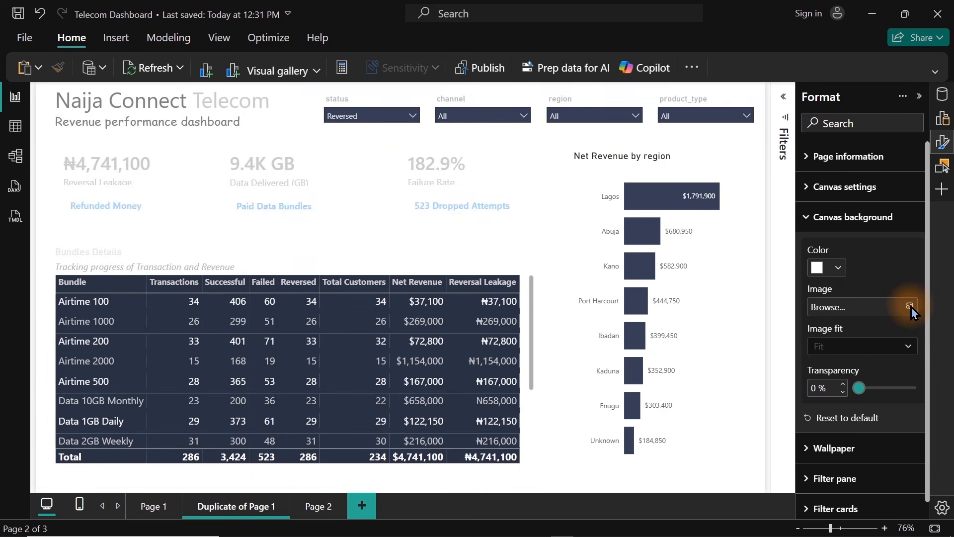
{"action": "left_click", "coordinate": [910, 306]}
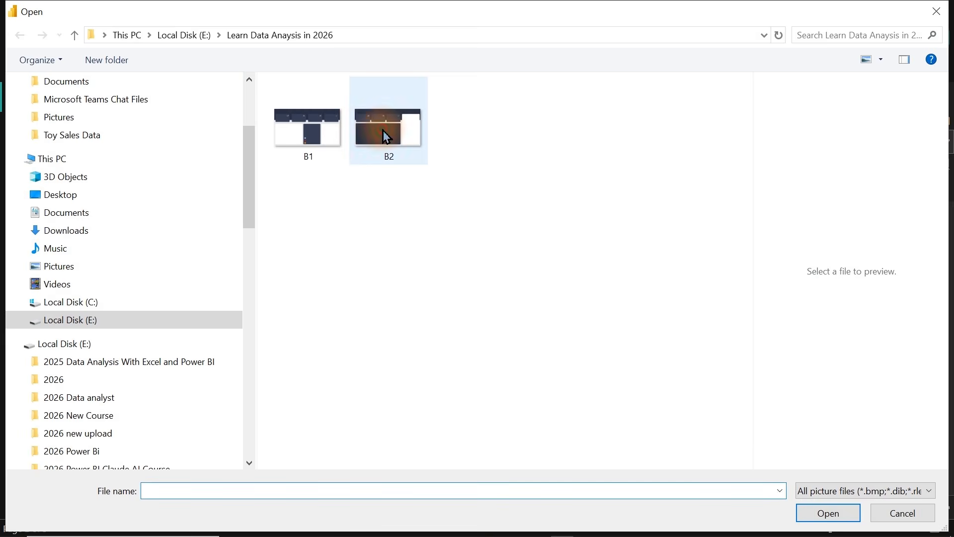
{"action": "double_click", "coordinate": [386, 136]}
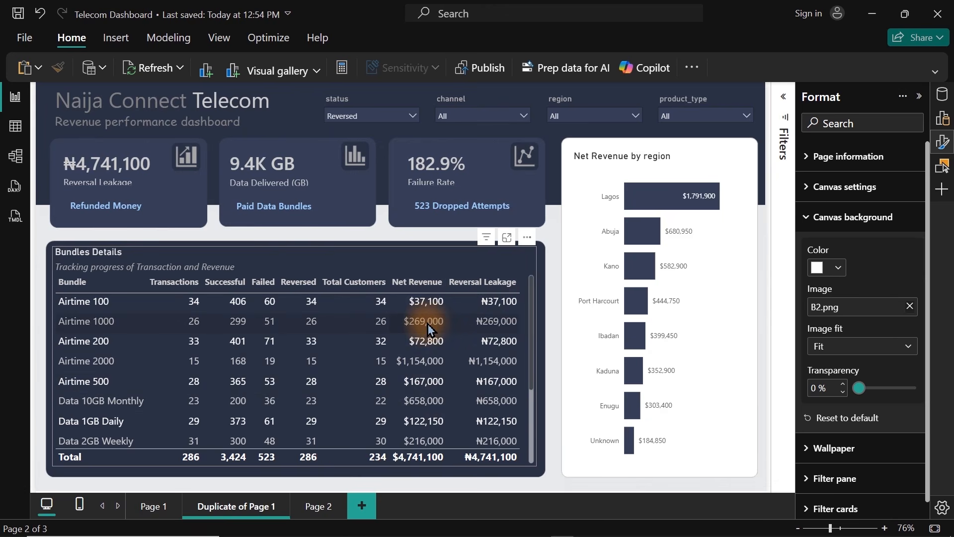
Step: Find the Net Revenue measure in the data fields and set its currency format to ₦ Edo (Nigeria)
{"action": "left_click", "coordinate": [942, 143]}
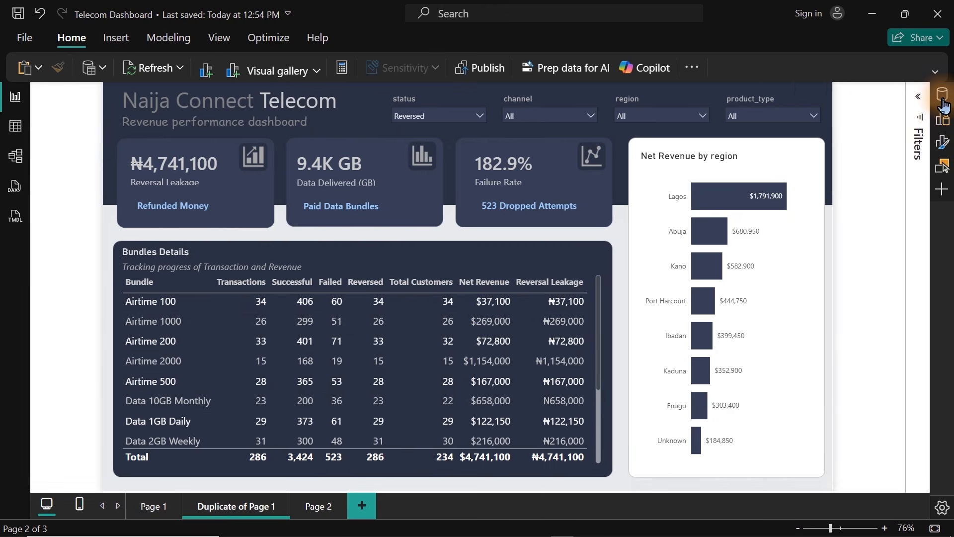
{"action": "left_click", "coordinate": [942, 94]}
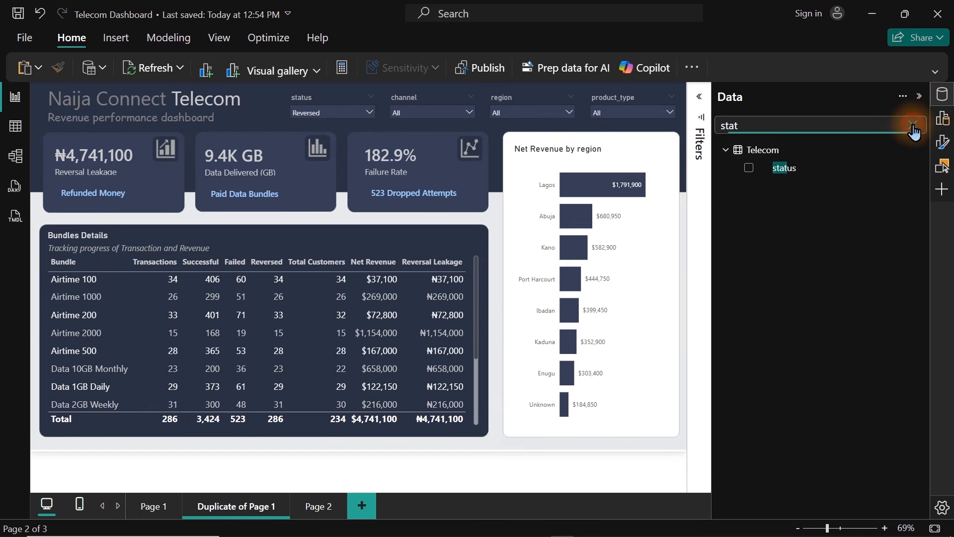
{"action": "left_click", "coordinate": [912, 125]}
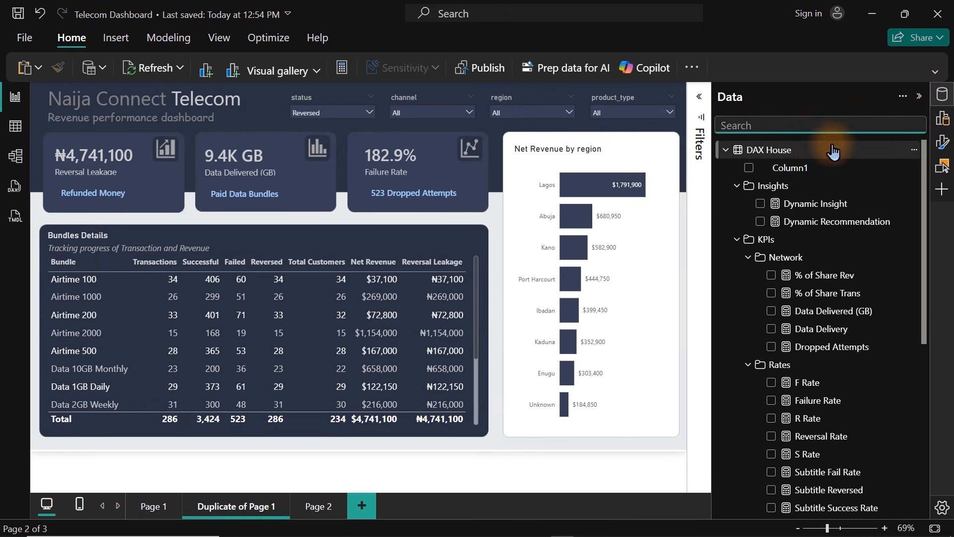
{"action": "type", "text": "net"}
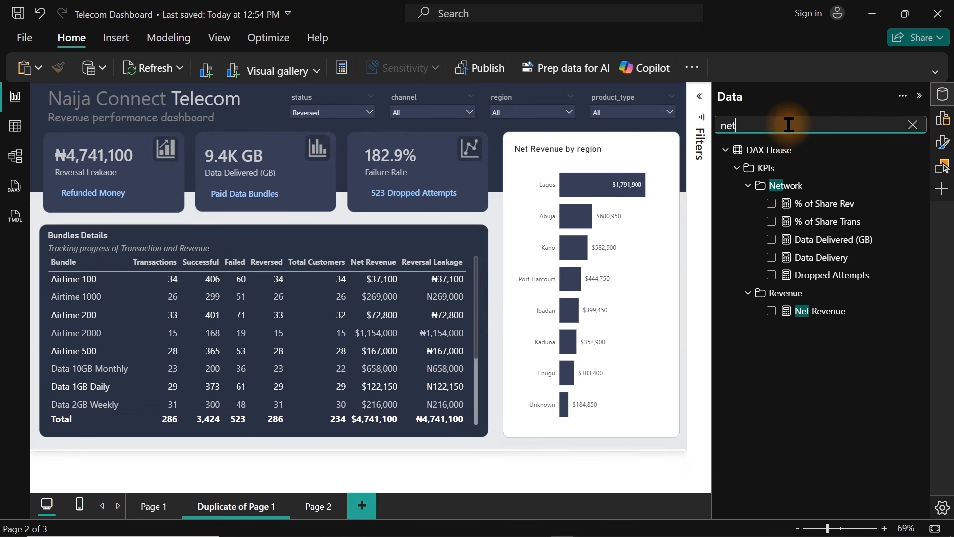
{"action": "left_click", "coordinate": [825, 311]}
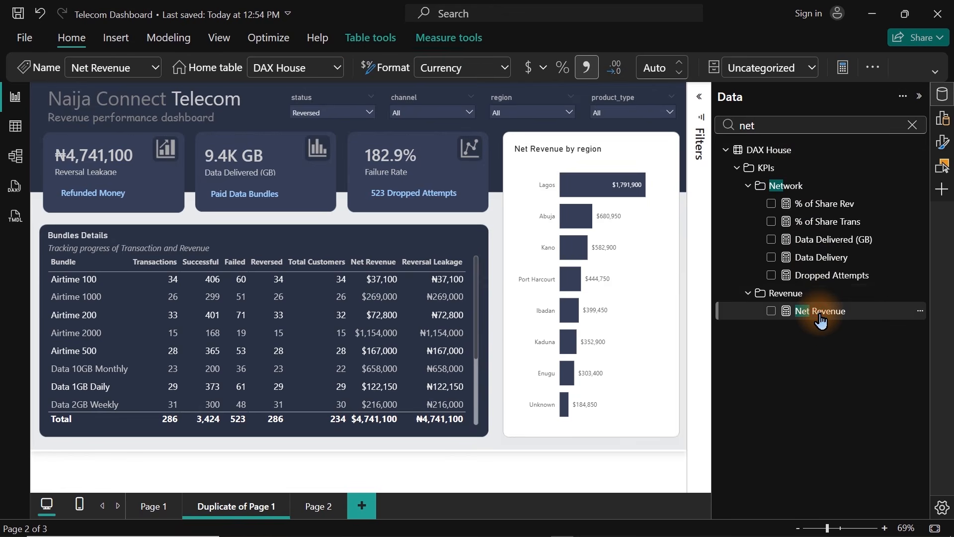
{"action": "left_click", "coordinate": [504, 70]}
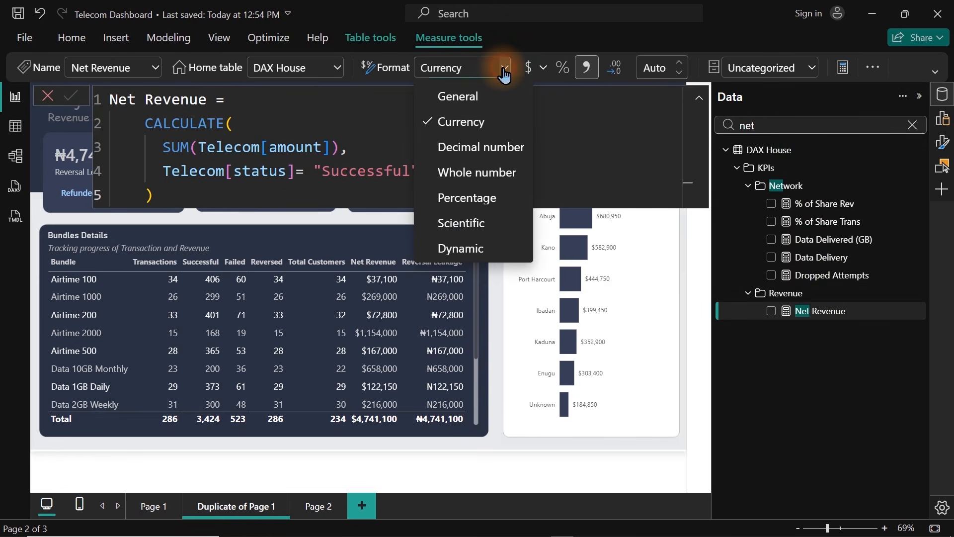
{"action": "left_click", "coordinate": [541, 78]}
{"action": "left_click", "coordinate": [542, 79]}
{"action": "left_click", "coordinate": [542, 79]}
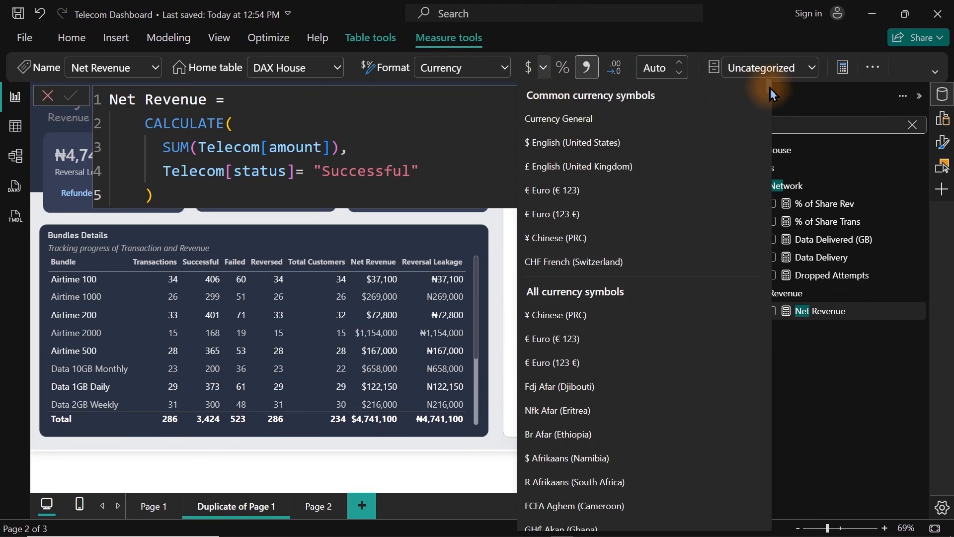
{"action": "scroll", "coordinate": [771, 94], "scroll_direction": "down", "scroll_amount": 3}
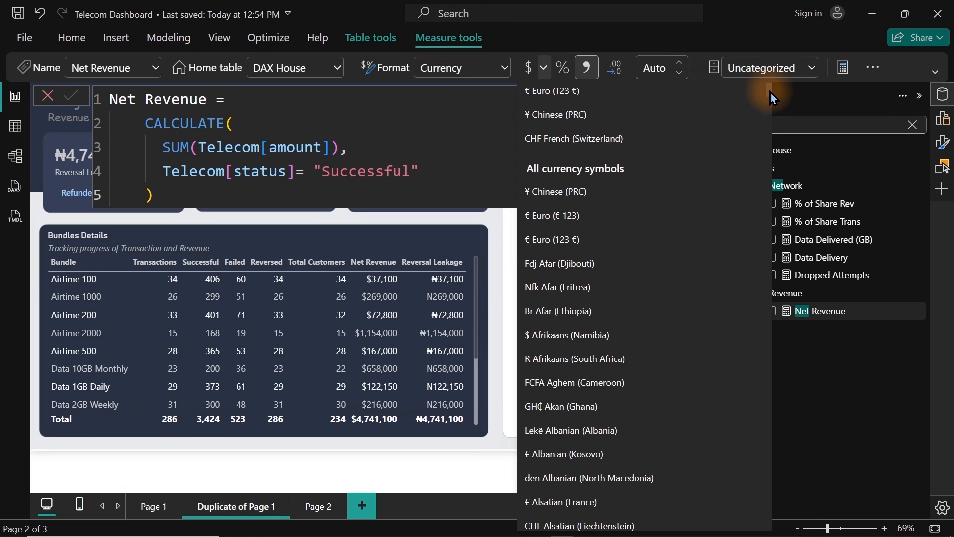
{"action": "scroll", "coordinate": [772, 99], "scroll_direction": "down", "scroll_amount": 5}
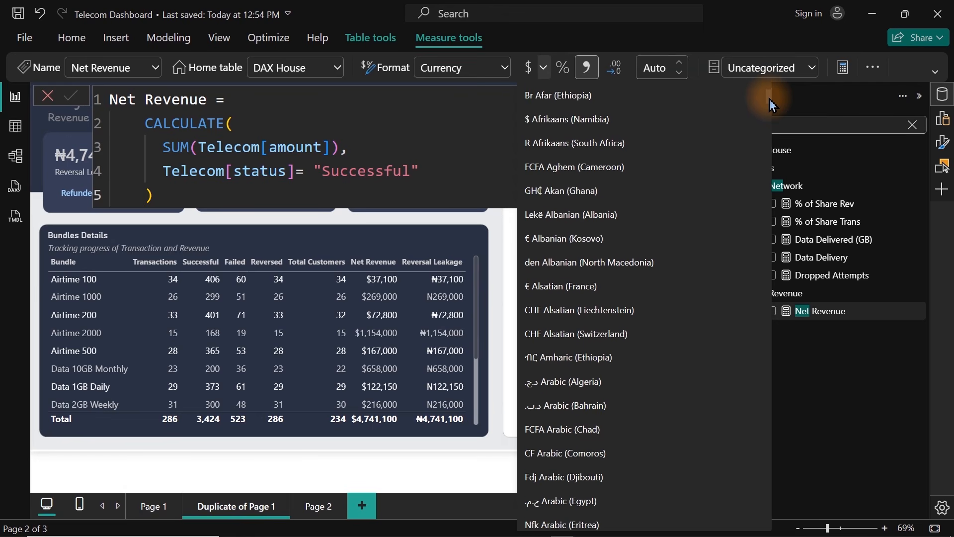
{"action": "left_click_drag", "start_coordinate": [769, 99], "coordinate": [770, 169]}
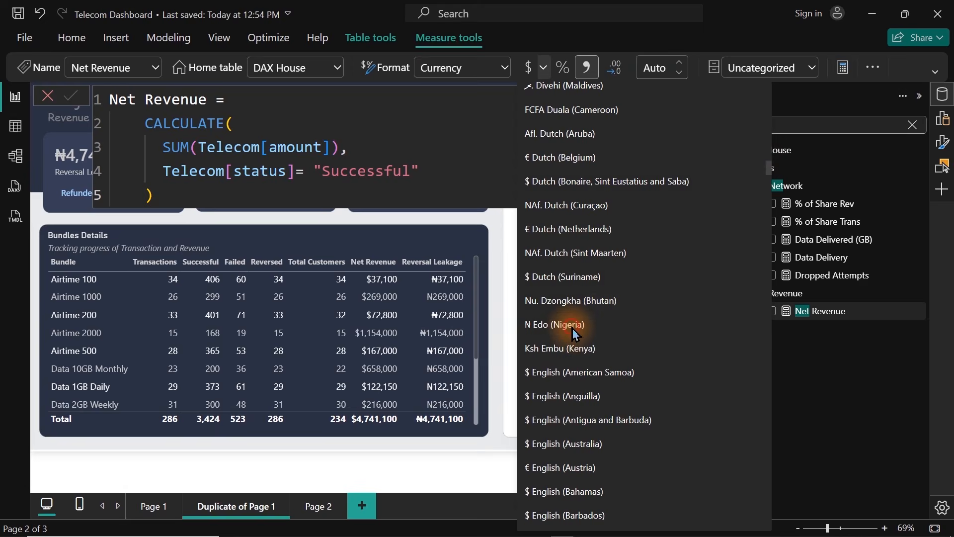
{"action": "left_click", "coordinate": [574, 329]}
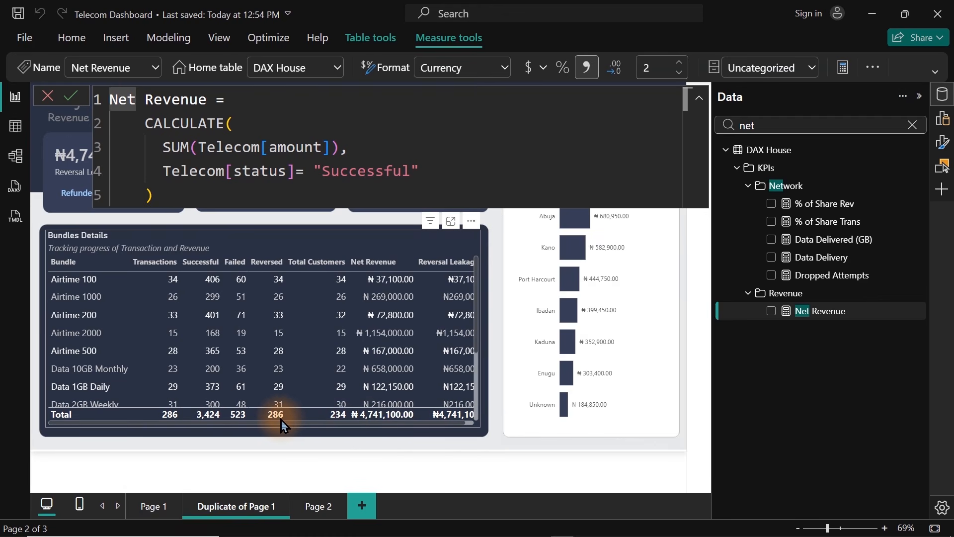
Step: Rename the Total Customers column to Customers in the Bundles Details table
{"action": "left_click", "coordinate": [413, 252]}
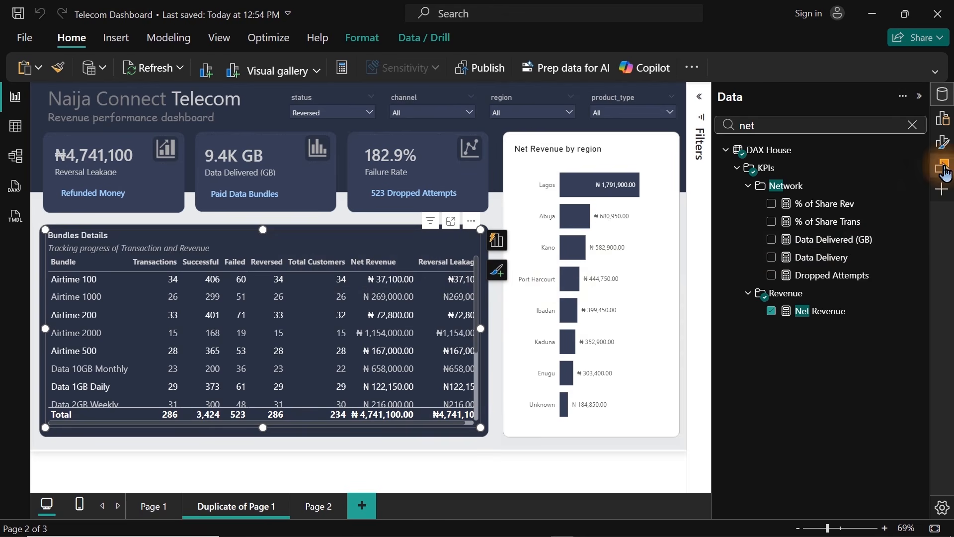
{"action": "left_click", "coordinate": [498, 246]}
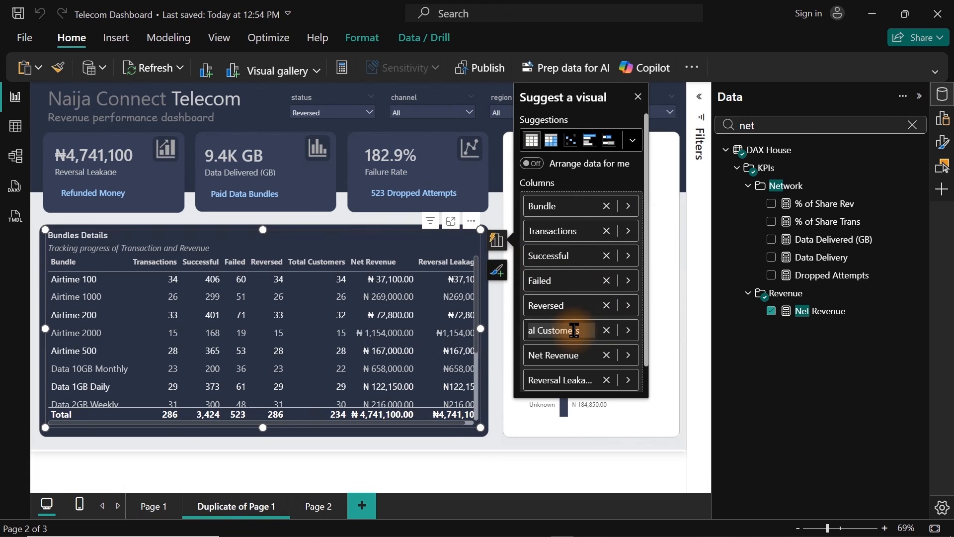
{"action": "key", "text": "Return"}
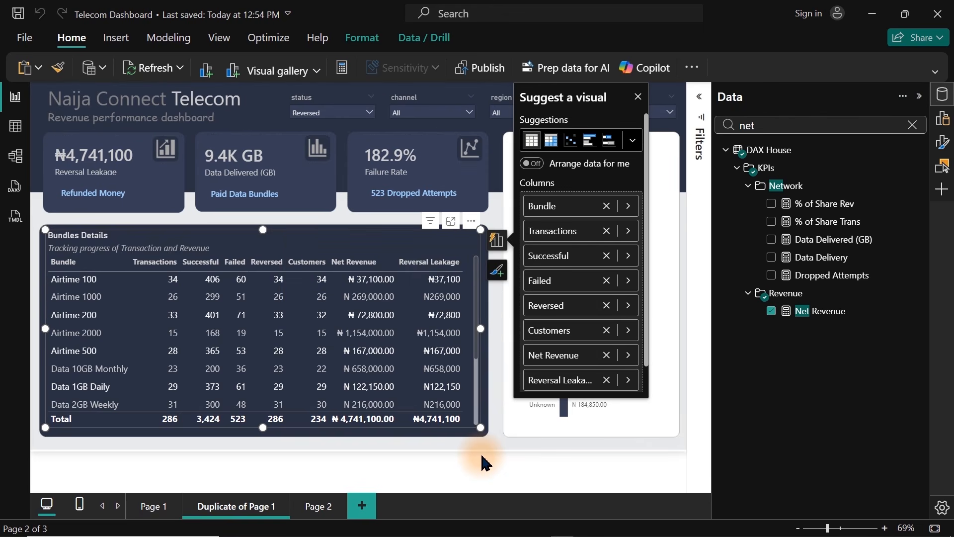
{"action": "left_click", "coordinate": [485, 462]}
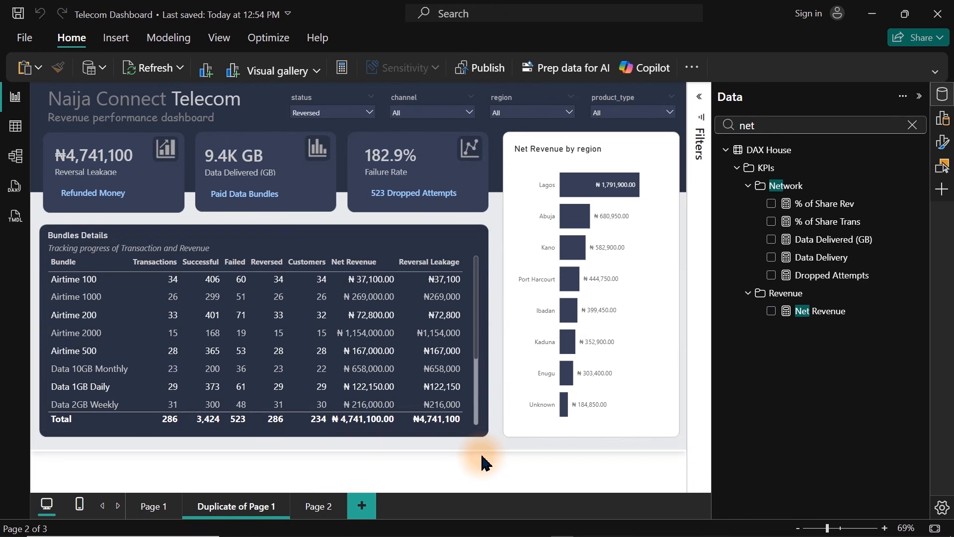
Step: Set the Net Revenue measure to 0 decimal places and widen the Net Revenue and Reversal Leakage columns in the Bundles Details table
{"action": "left_click", "coordinate": [477, 329]}
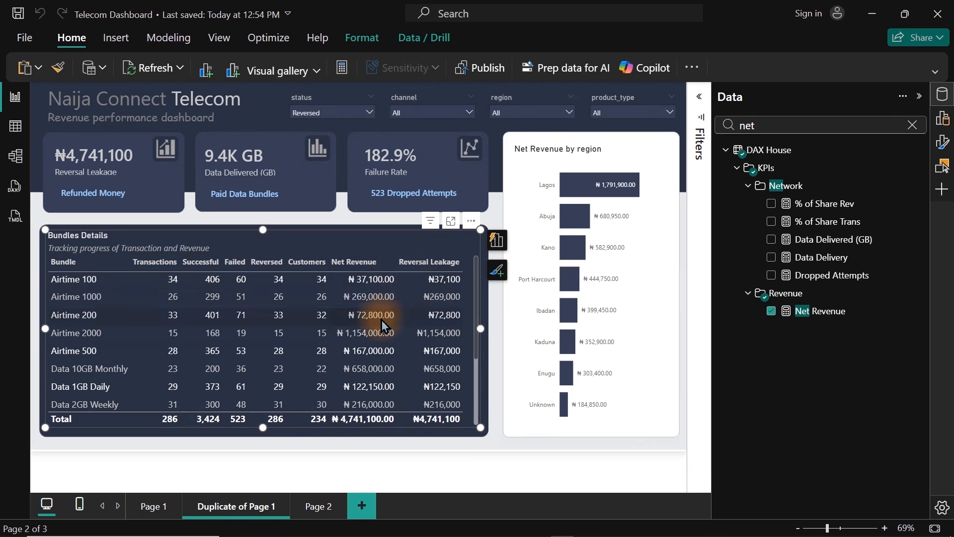
{"action": "left_click", "coordinate": [808, 318]}
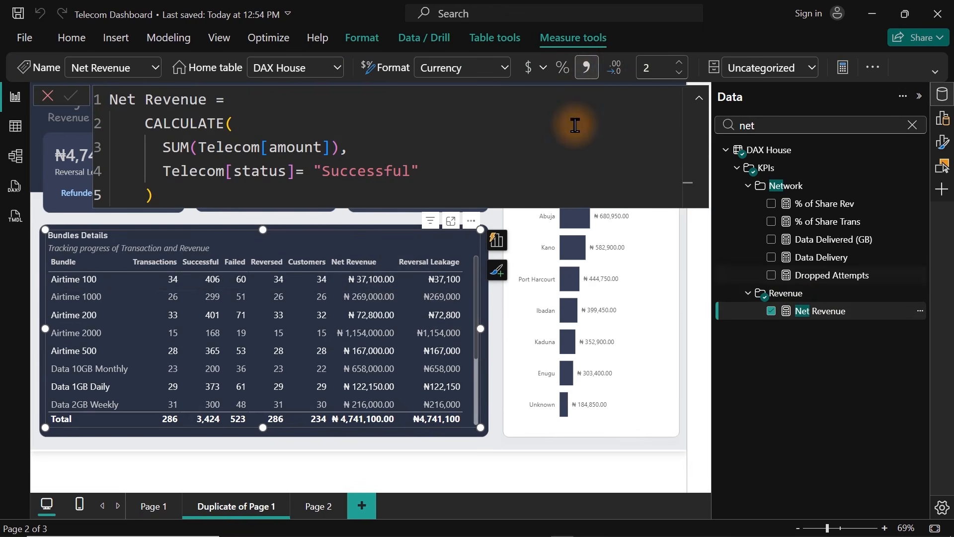
{"action": "left_click", "coordinate": [658, 66]}
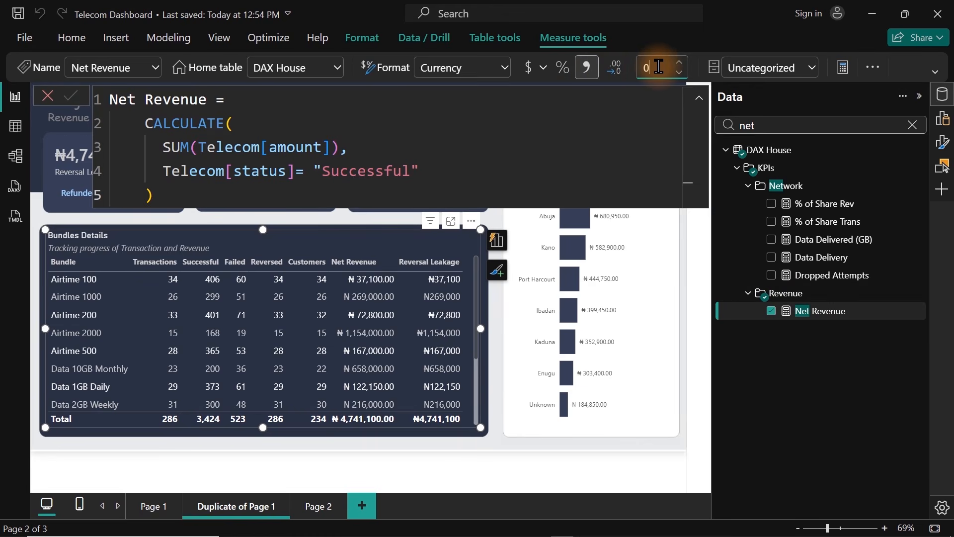
{"action": "type", "text": "0"}
{"action": "key", "text": "Return"}
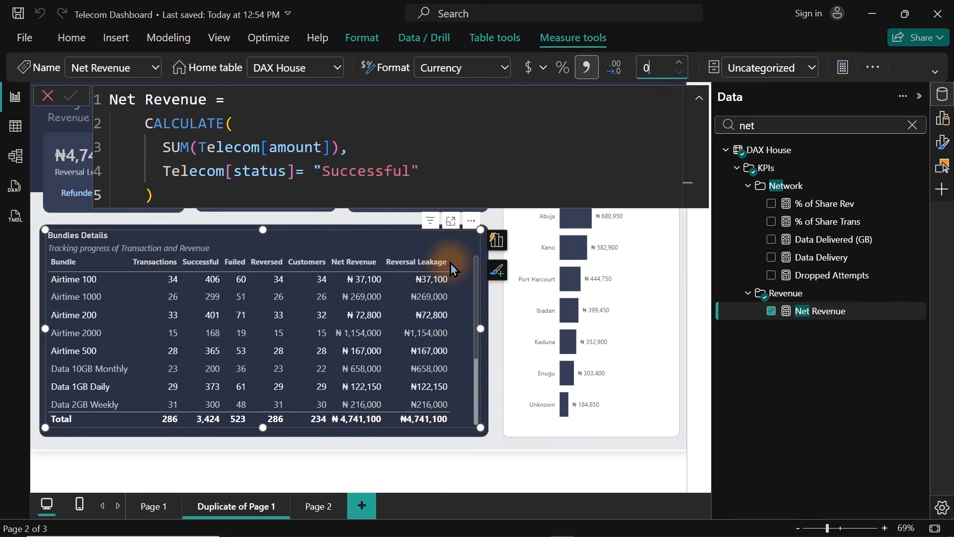
{"action": "left_click_drag", "start_coordinate": [451, 264], "coordinate": [455, 263]}
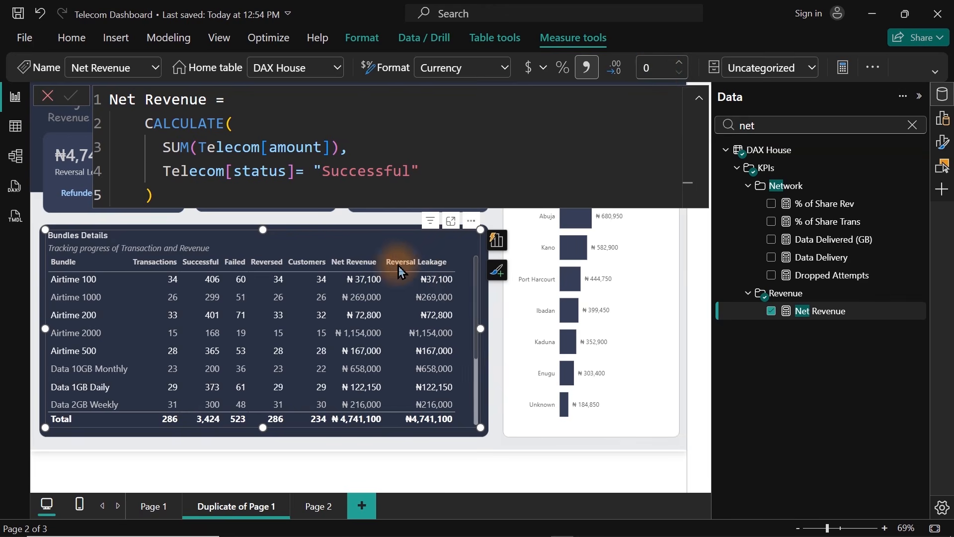
{"action": "left_click_drag", "start_coordinate": [383, 258], "coordinate": [389, 257]}
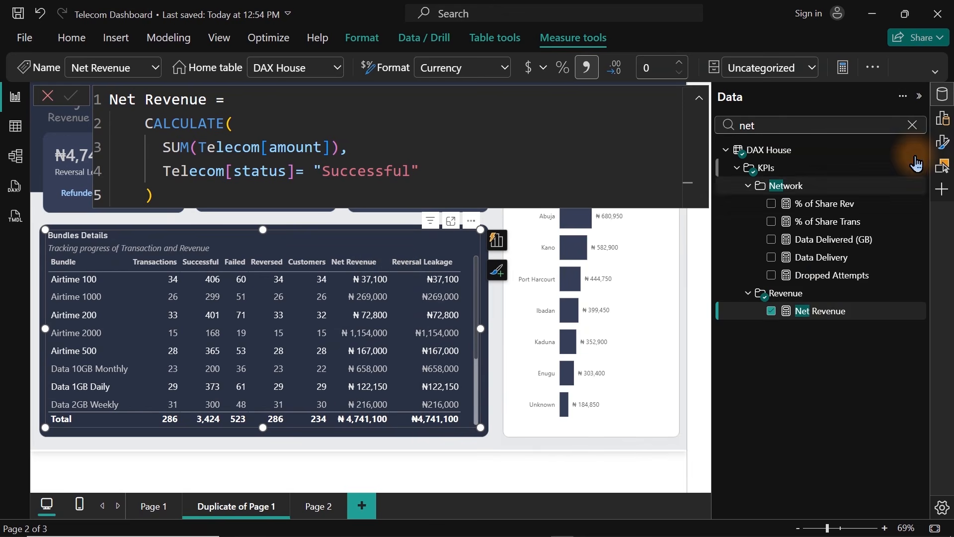
Step: Turn on data bars for the Reversal Leakage column in the Bundles Details table's cell elements
{"action": "left_click", "coordinate": [919, 96]}
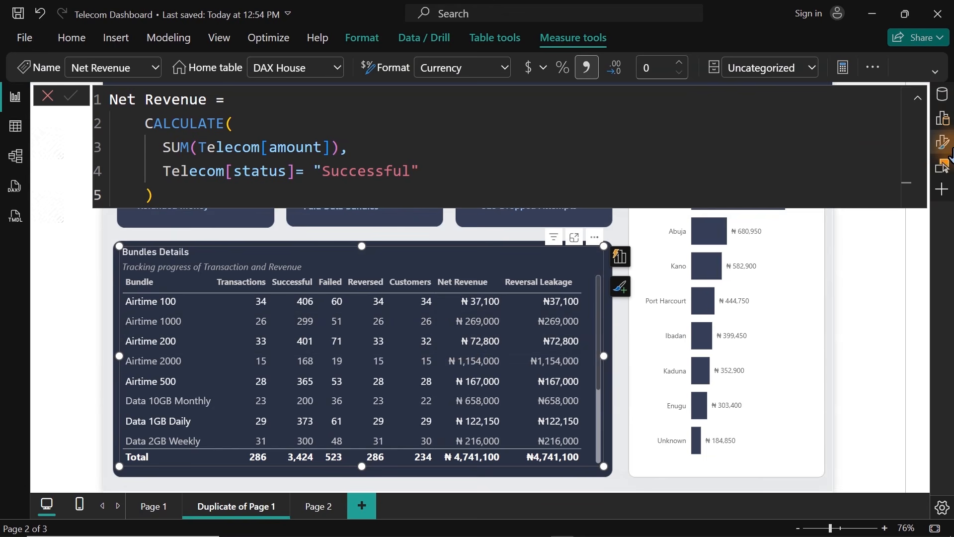
{"action": "left_click", "coordinate": [942, 94]}
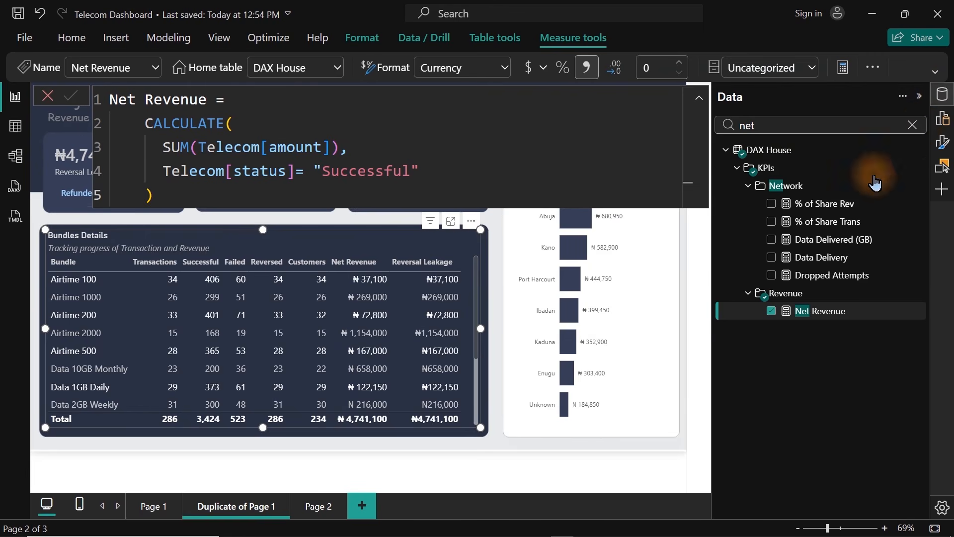
{"action": "left_click", "coordinate": [759, 150]}
{"action": "left_click", "coordinate": [942, 149]}
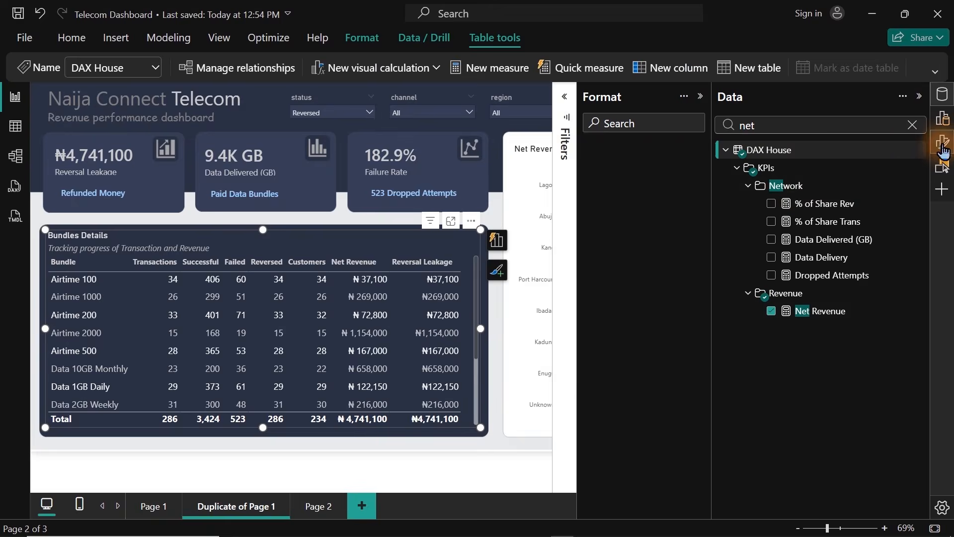
{"action": "left_click", "coordinate": [942, 93]}
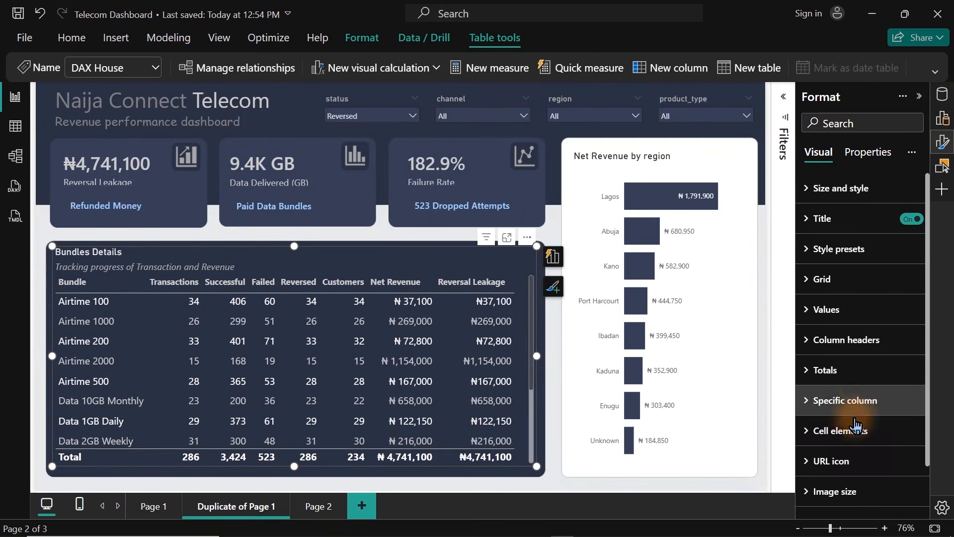
{"action": "left_click", "coordinate": [892, 430]}
{"action": "left_click_drag", "start_coordinate": [929, 313], "coordinate": [929, 490]}
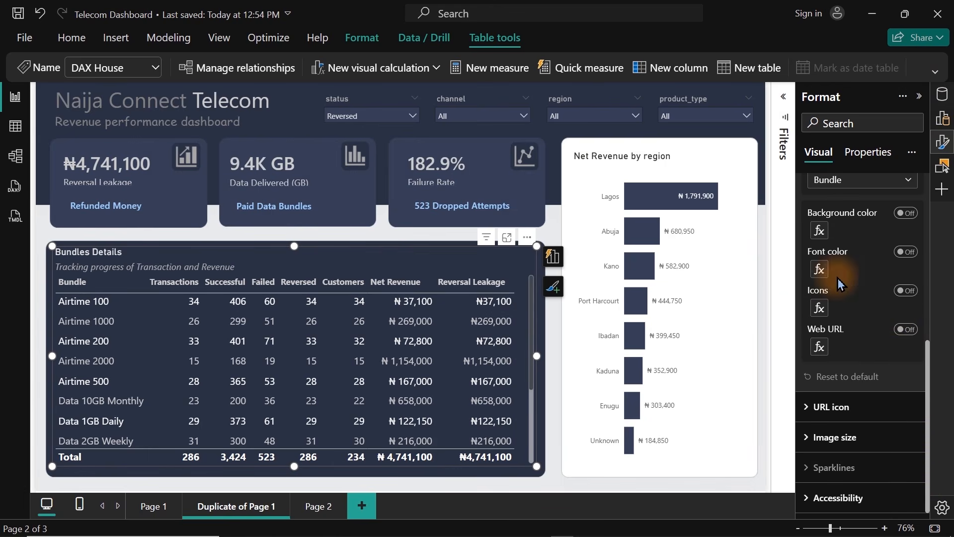
{"action": "left_click", "coordinate": [844, 184]}
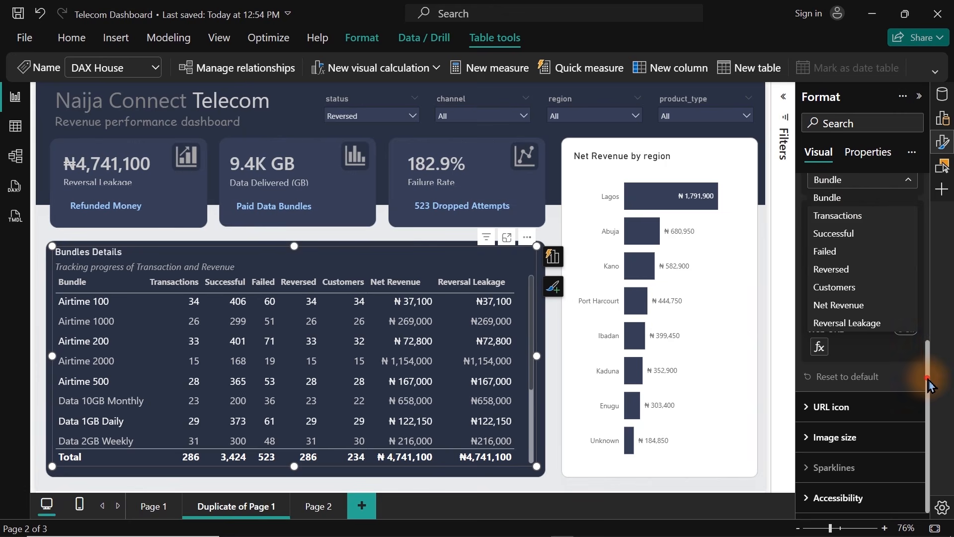
{"action": "scroll", "coordinate": [924, 353], "scroll_direction": "up", "scroll_amount": 2}
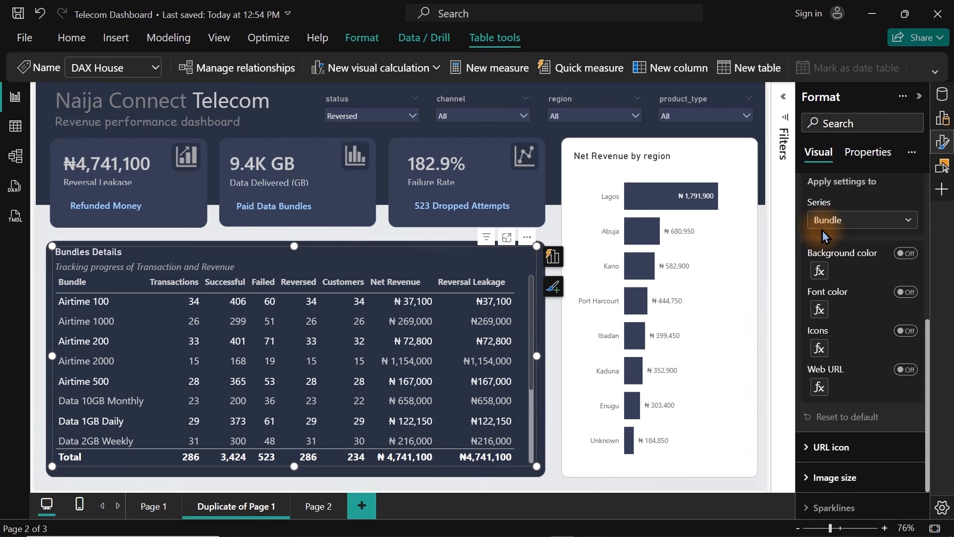
{"action": "left_click", "coordinate": [835, 229]}
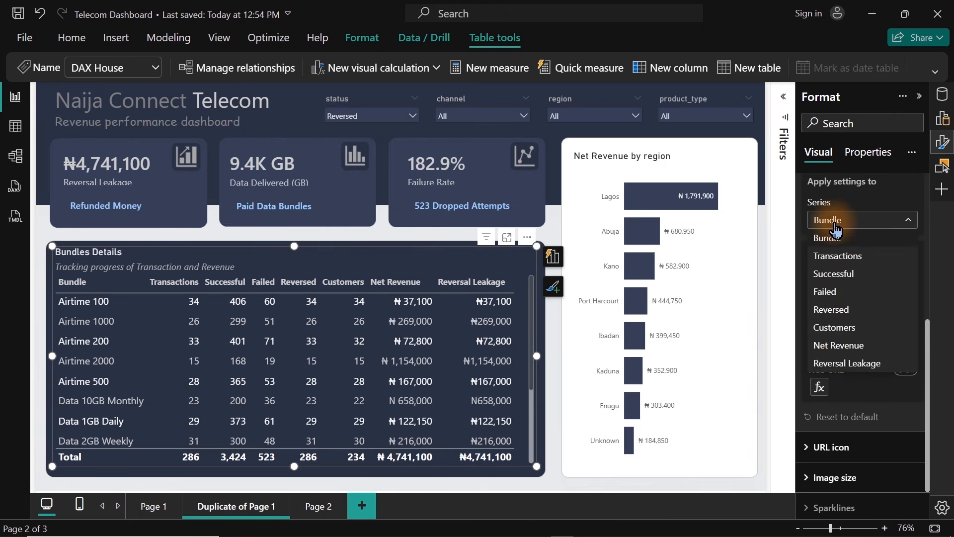
{"action": "left_click", "coordinate": [847, 363]}
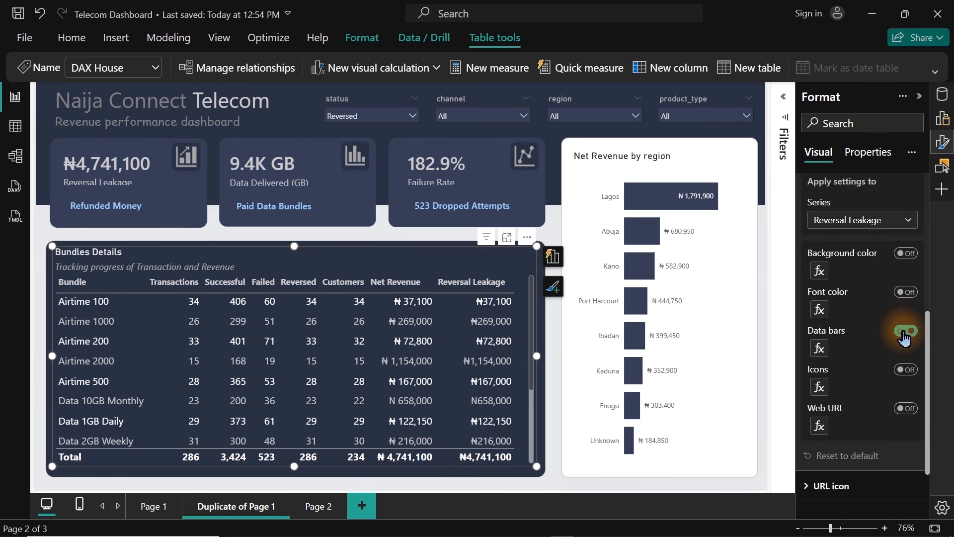
Step: Try a dark grey and a light blue as the positive bar color of the Reversal Leakage data bars
{"action": "left_click", "coordinate": [819, 349]}
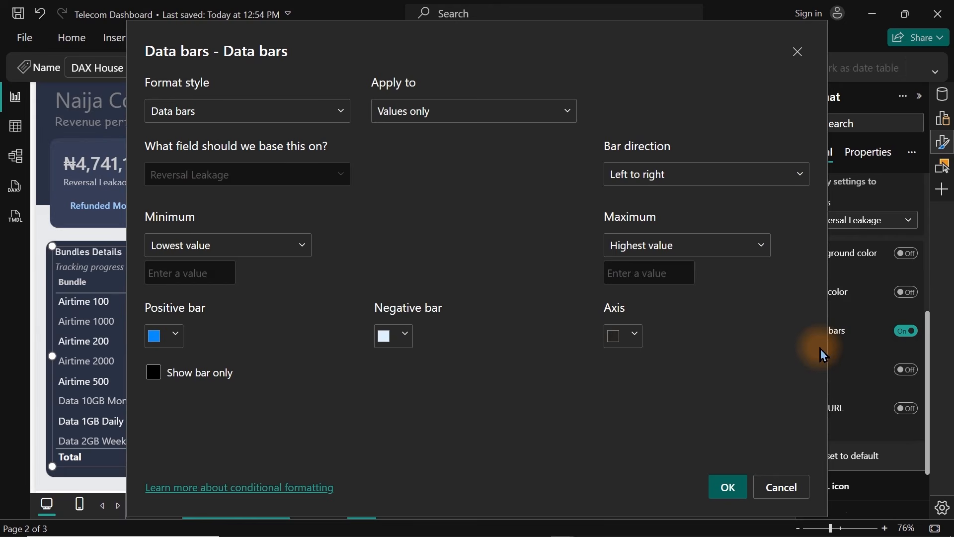
{"action": "left_click", "coordinate": [169, 343]}
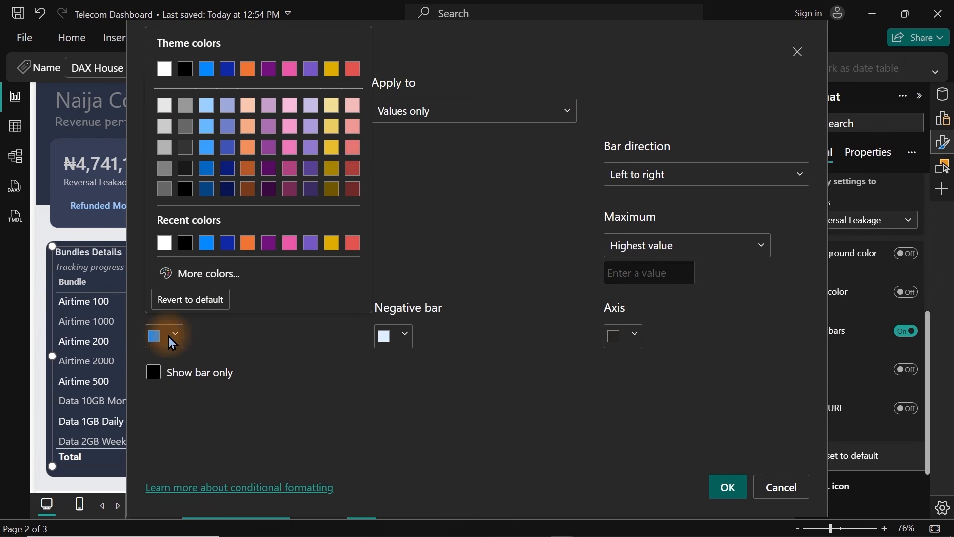
{"action": "left_click", "coordinate": [187, 148]}
{"action": "left_click", "coordinate": [732, 487]}
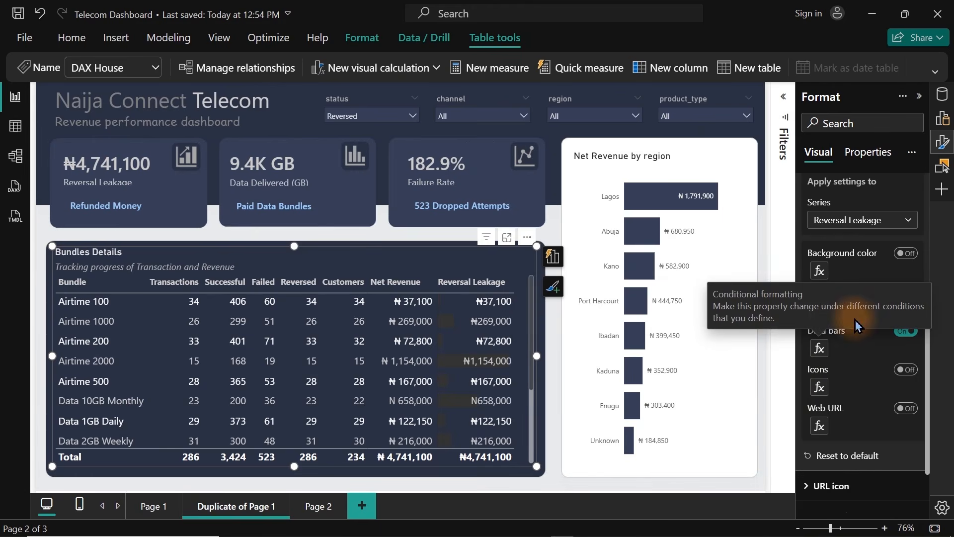
{"action": "left_click", "coordinate": [818, 350]}
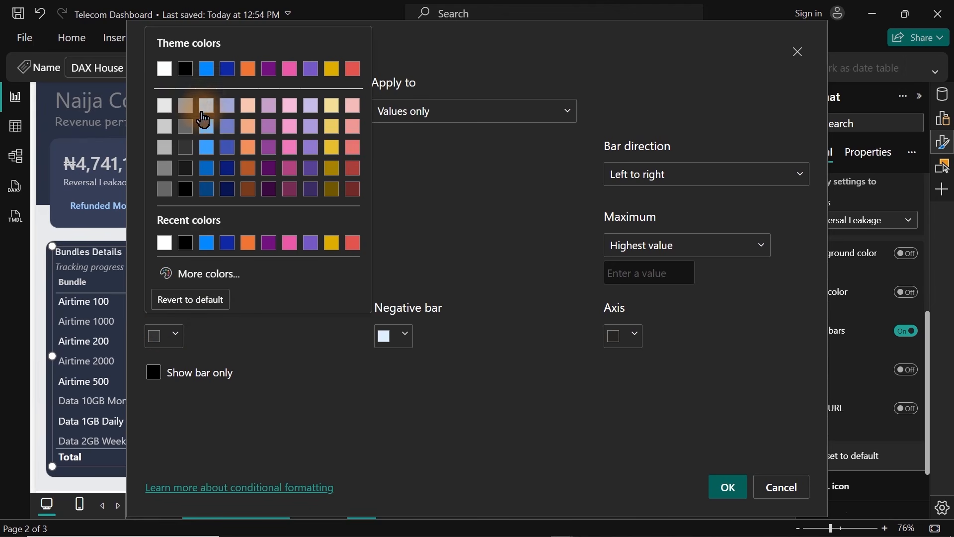
{"action": "left_click", "coordinate": [206, 110]}
{"action": "left_click", "coordinate": [728, 487]}
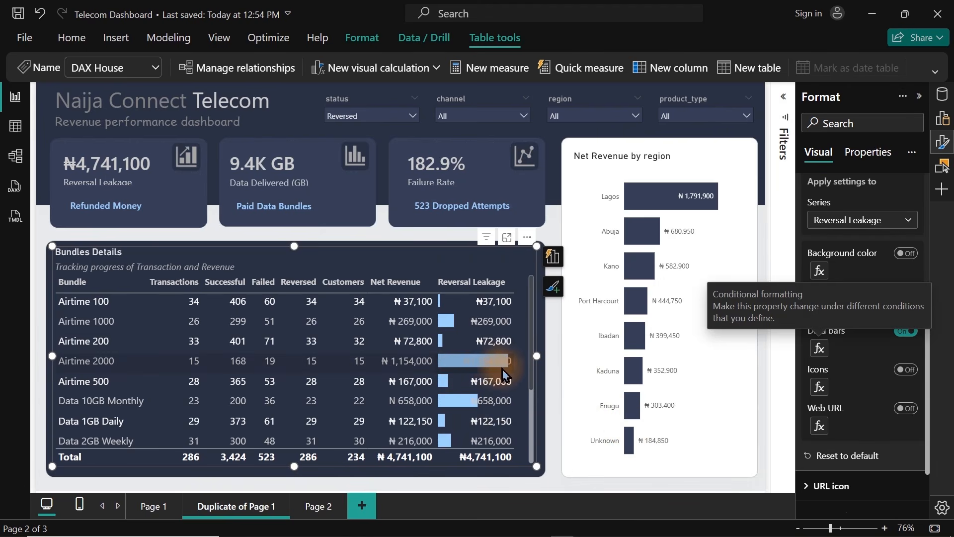
Step: Set the positive bar color of the Reversal Leakage data bars to the medium shade of the dark blue theme color
{"action": "left_click", "coordinate": [817, 349]}
{"action": "left_click", "coordinate": [167, 336]}
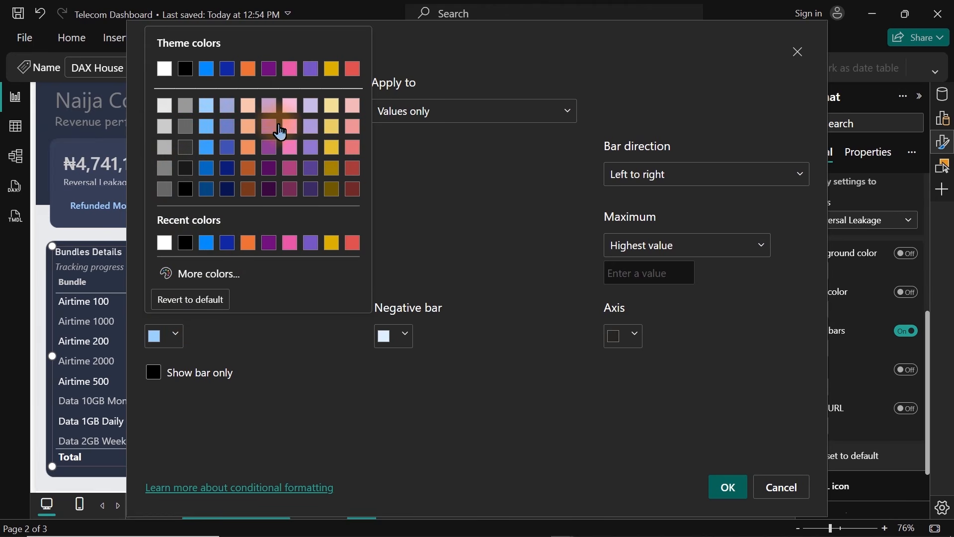
{"action": "left_click", "coordinate": [229, 152]}
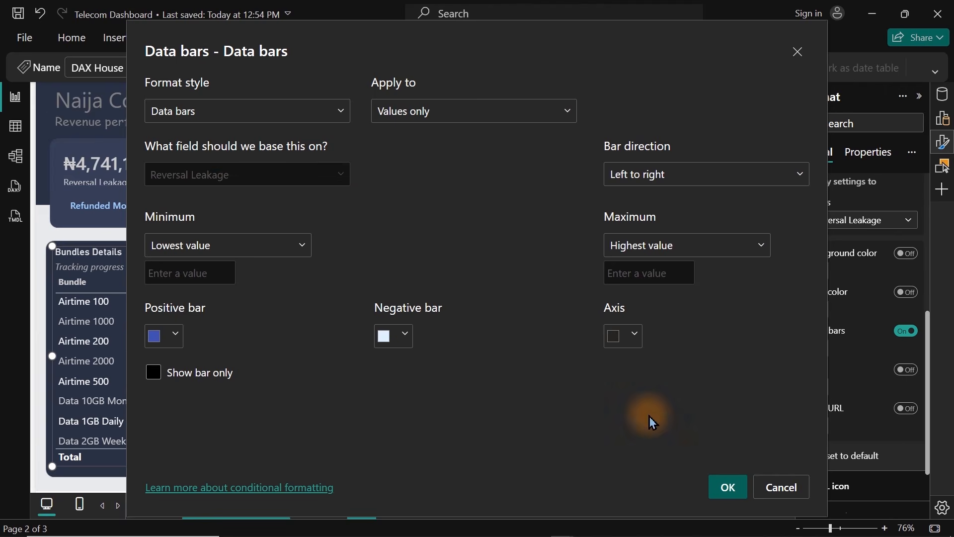
{"action": "left_click", "coordinate": [718, 486]}
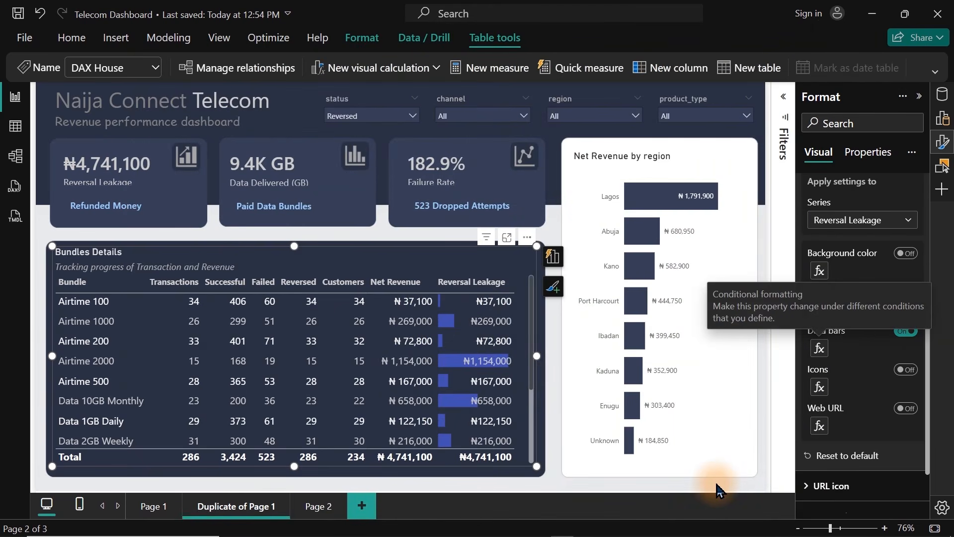
Step: Turn on data bars for the Net Revenue column, using the same medium shade of the dark blue theme color for positive bars
{"action": "left_click", "coordinate": [867, 220]}
{"action": "left_click", "coordinate": [869, 344]}
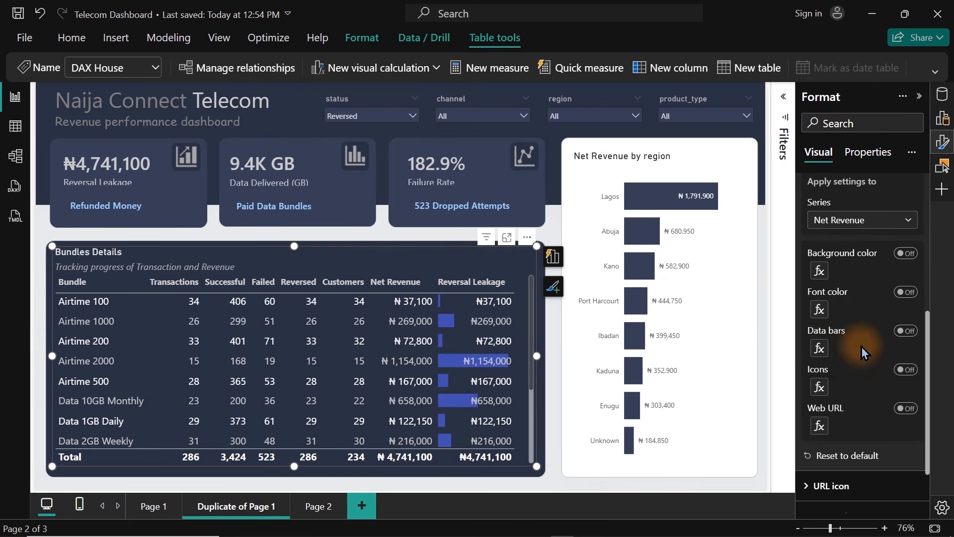
{"action": "left_click", "coordinate": [901, 333]}
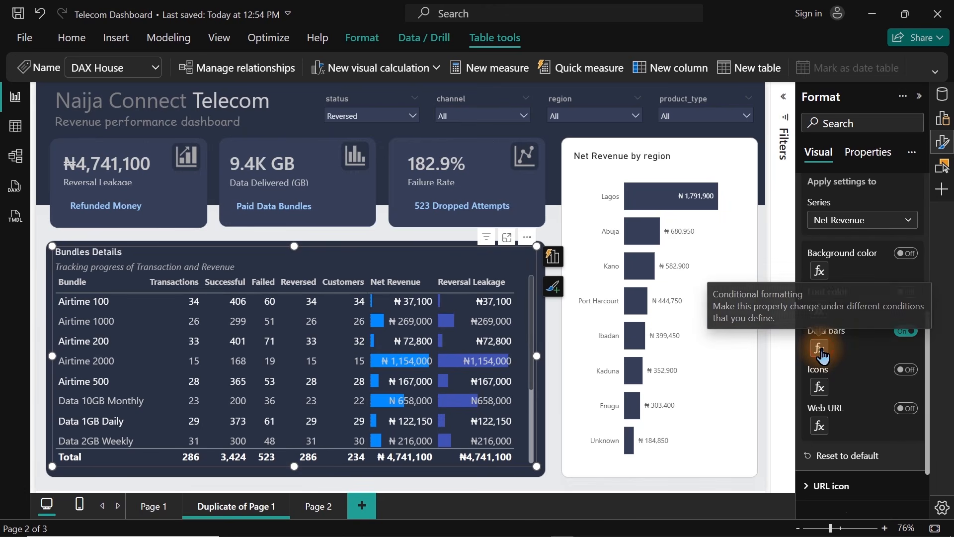
{"action": "left_click", "coordinate": [820, 349]}
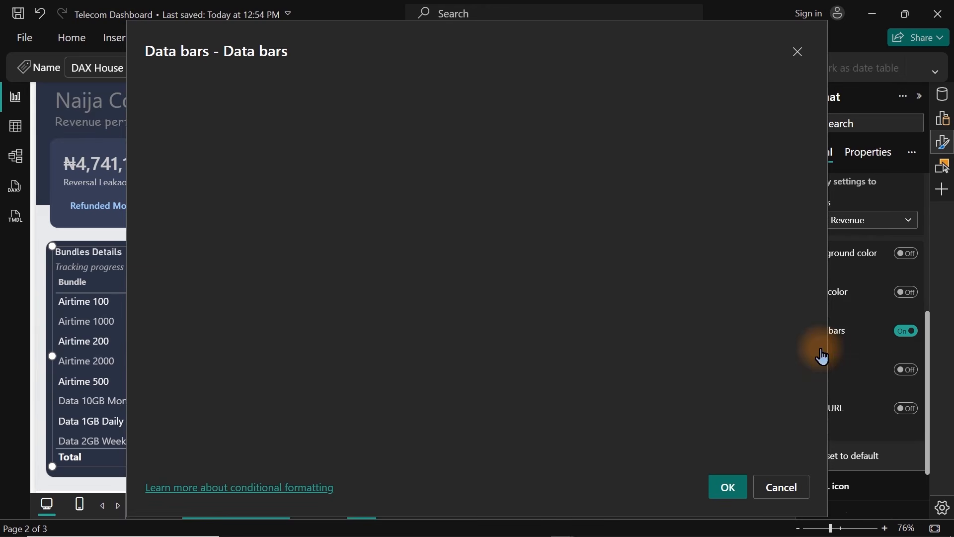
{"action": "left_click", "coordinate": [169, 340]}
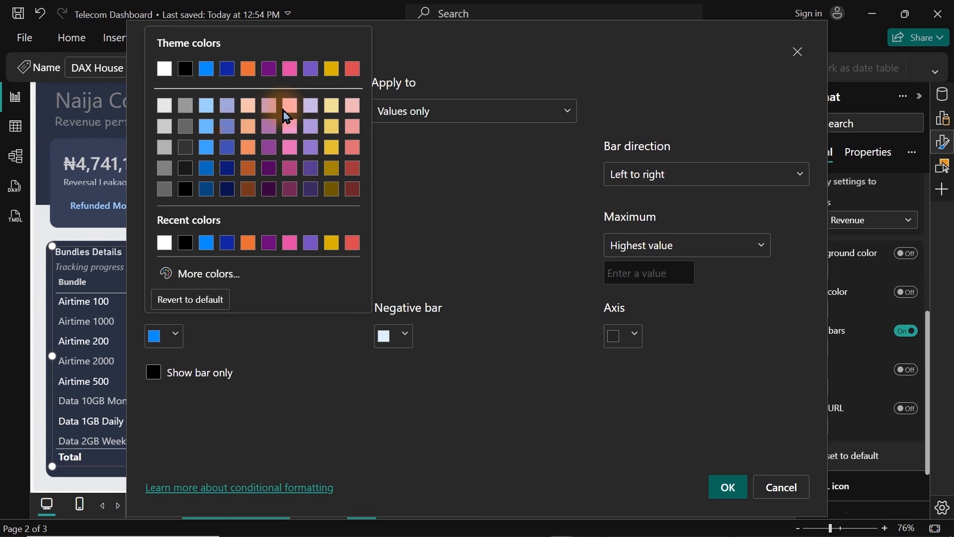
{"action": "left_click", "coordinate": [230, 148]}
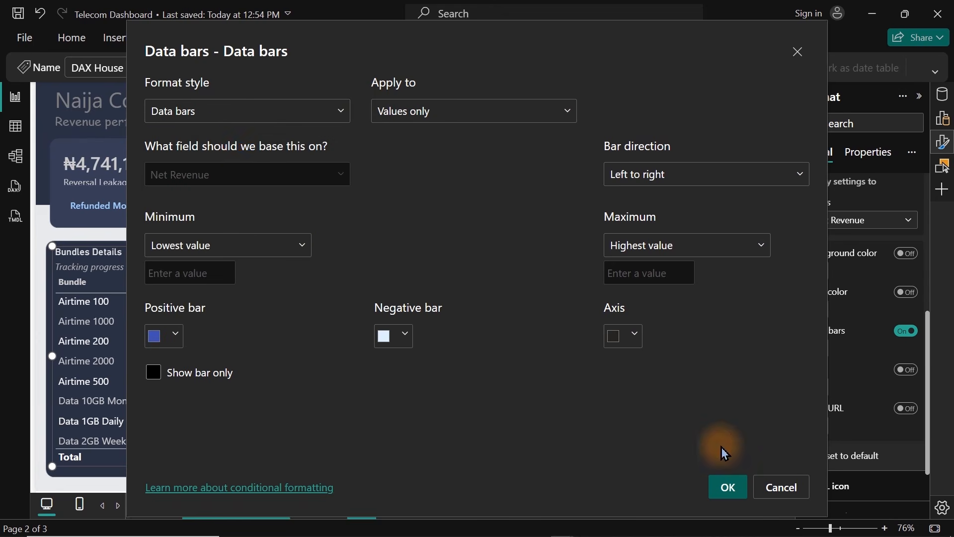
{"action": "left_click", "coordinate": [727, 487]}
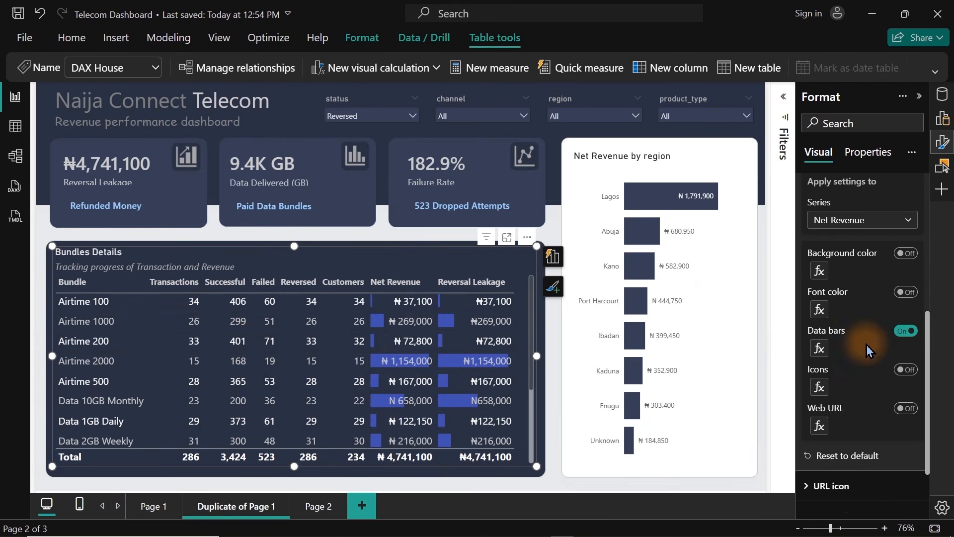
Step: Turn on data bars for the Transactions column of the Bundles Details table, leaving its conditional font color off
{"action": "left_click", "coordinate": [854, 221]}
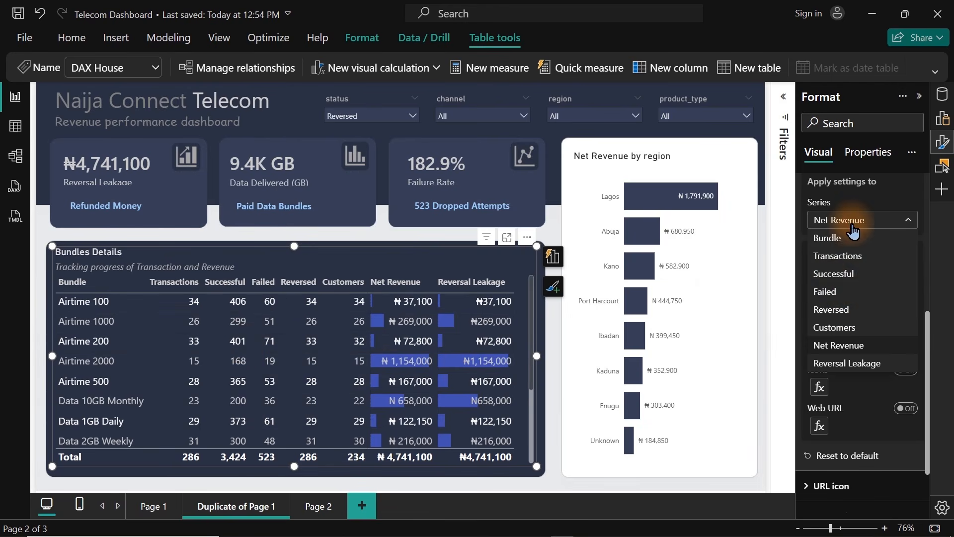
{"action": "left_click", "coordinate": [840, 257]}
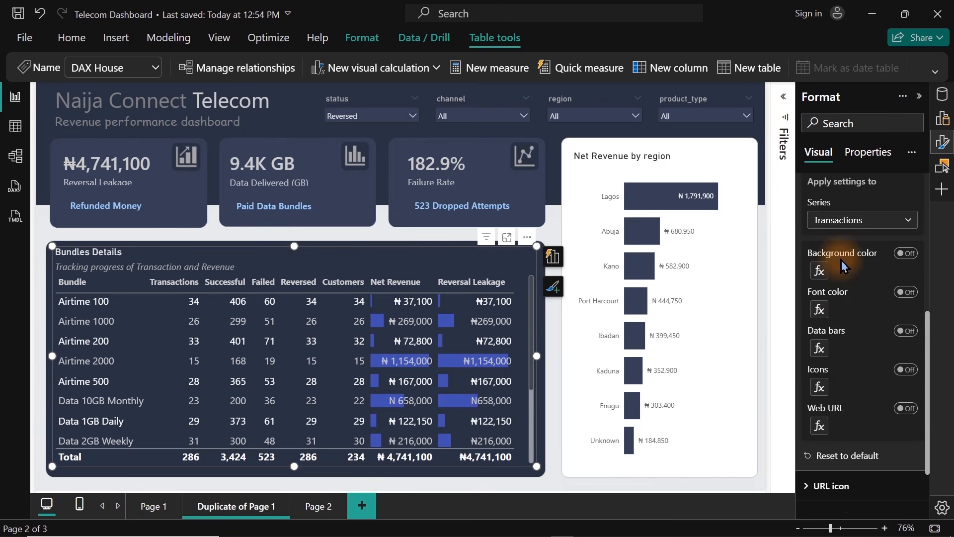
{"action": "left_click", "coordinate": [908, 295]}
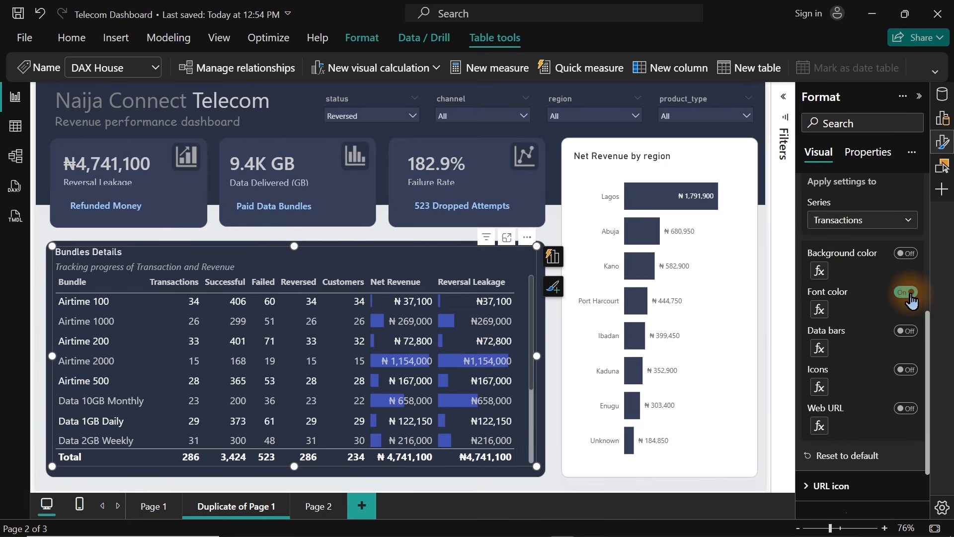
{"action": "left_click", "coordinate": [908, 294]}
{"action": "left_click", "coordinate": [906, 331]}
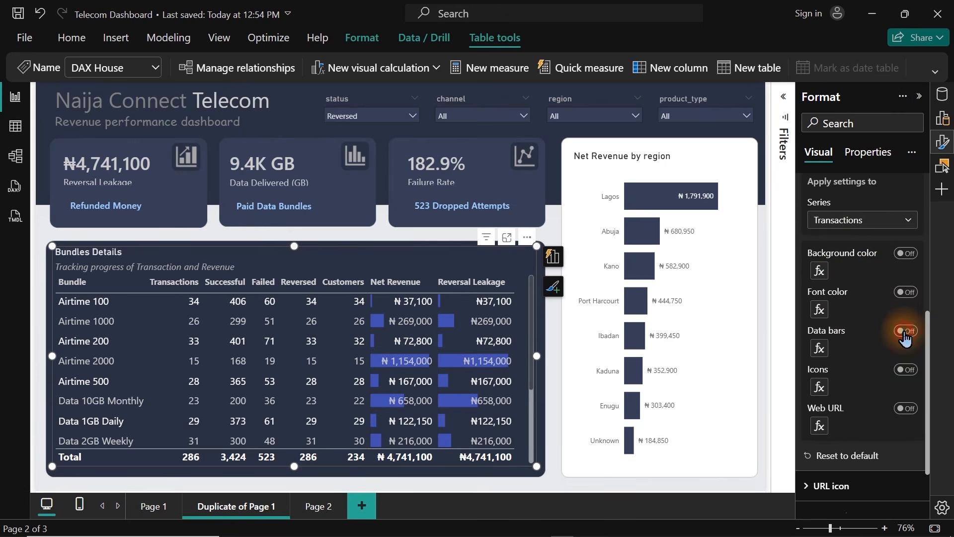
{"action": "left_click", "coordinate": [423, 233]}
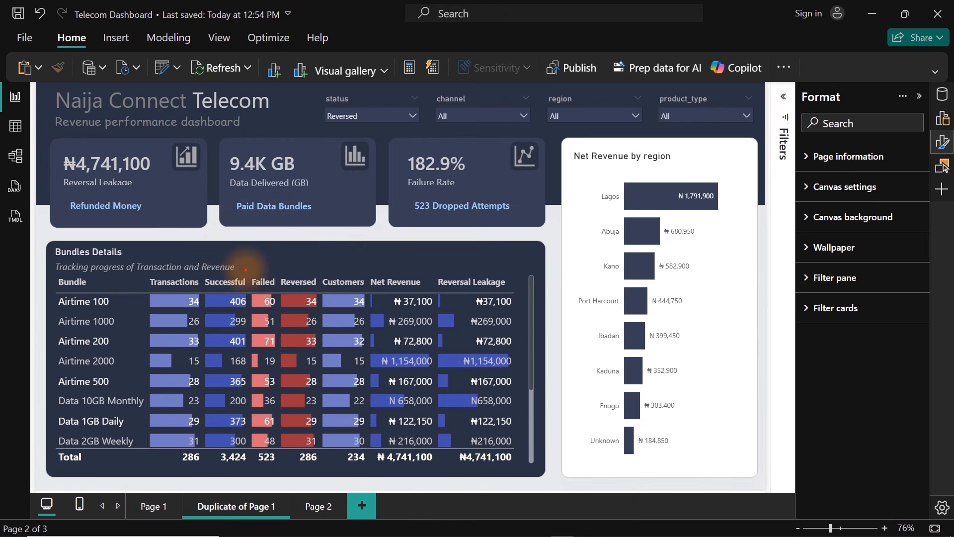
{"action": "mouse_move", "coordinate": [245, 269]}
{"action": "left_mouse_down"}
{"action": "mouse_move", "coordinate": [341, 447]}
{"action": "mouse_move", "coordinate": [332, 510]}
{"action": "mouse_move", "coordinate": [327, 483]}
{"action": "left_mouse_up"}
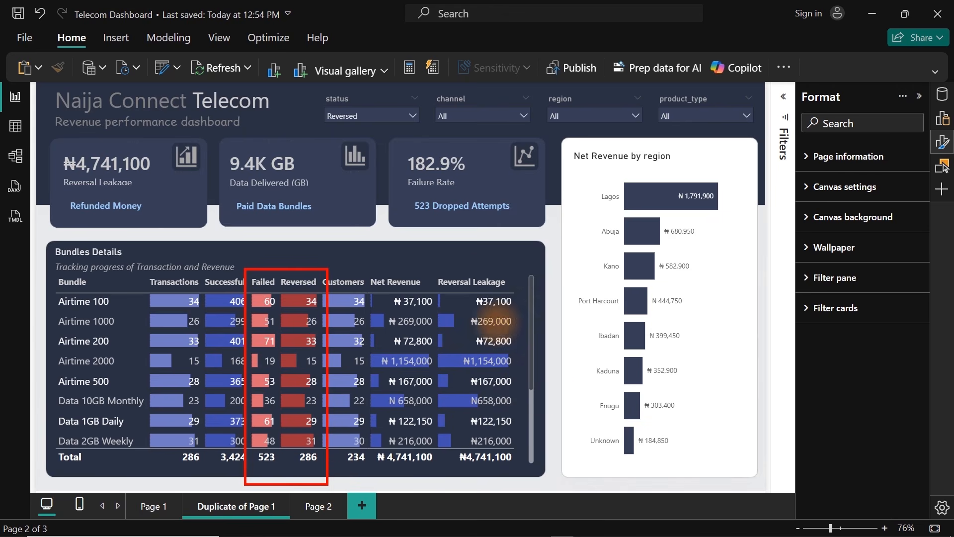
{"action": "left_click_drag", "start_coordinate": [481, 278], "coordinate": [484, 258]}
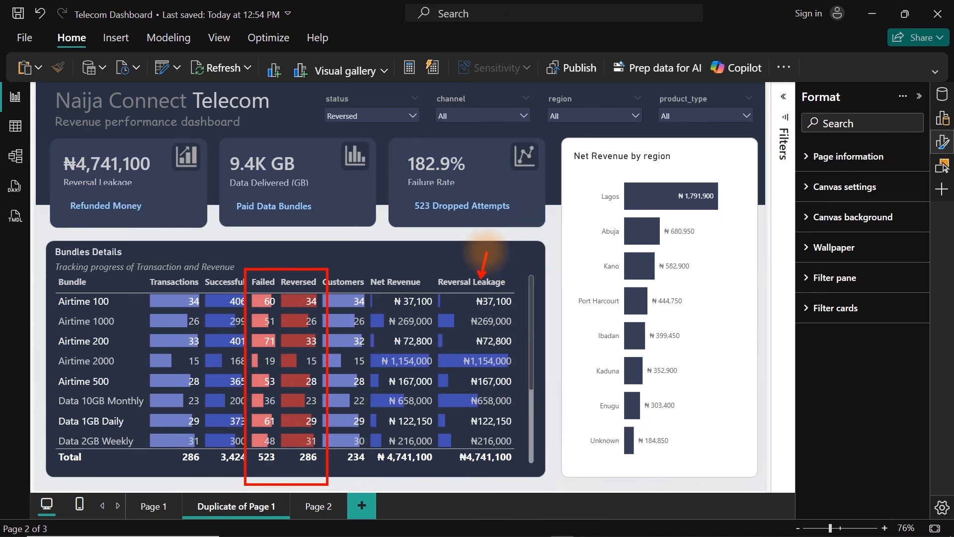
{"action": "key", "text": "Escape"}
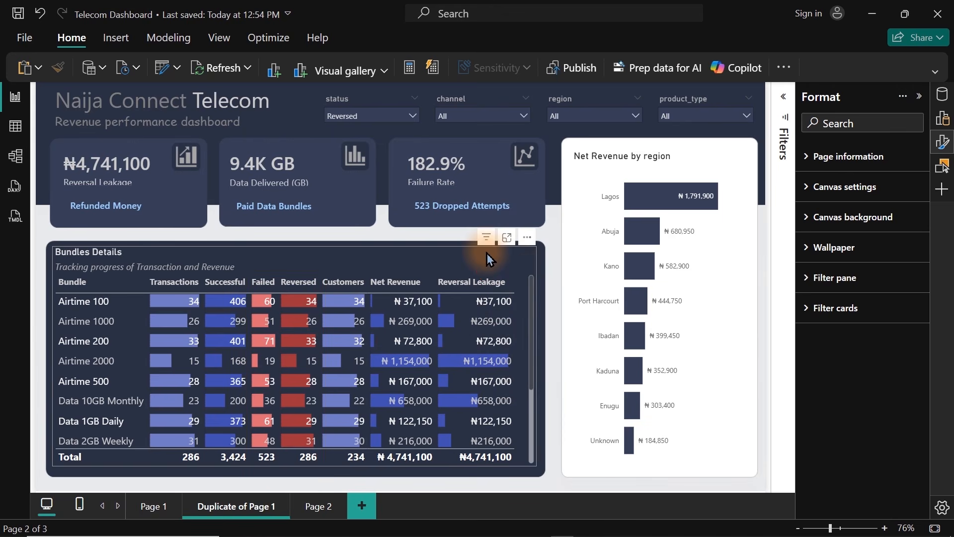
Step: Set the positive bar color of the Reversal Leakage data bars in the Bundles Details table to the darker shade of the red theme color
{"action": "left_click", "coordinate": [532, 287]}
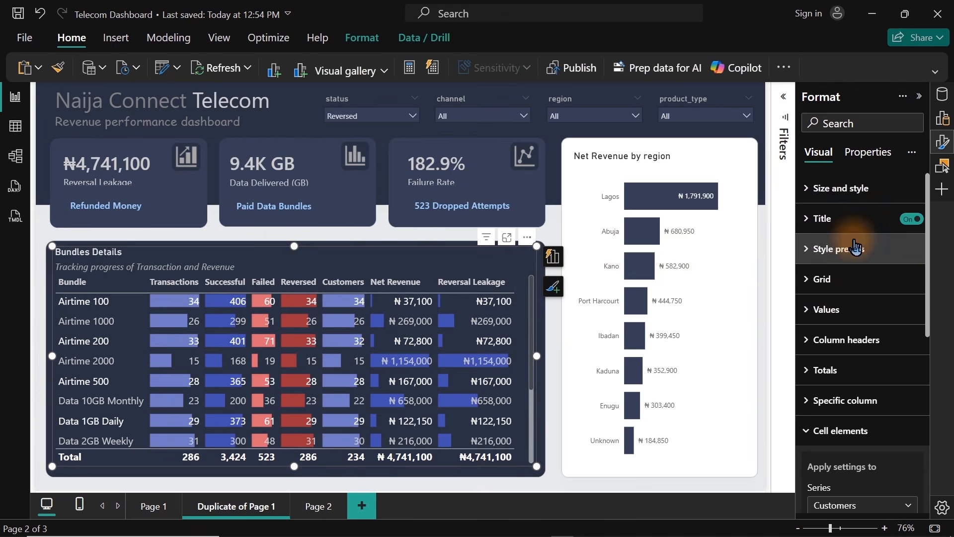
{"action": "scroll", "coordinate": [929, 285], "scroll_direction": "down", "scroll_amount": 6}
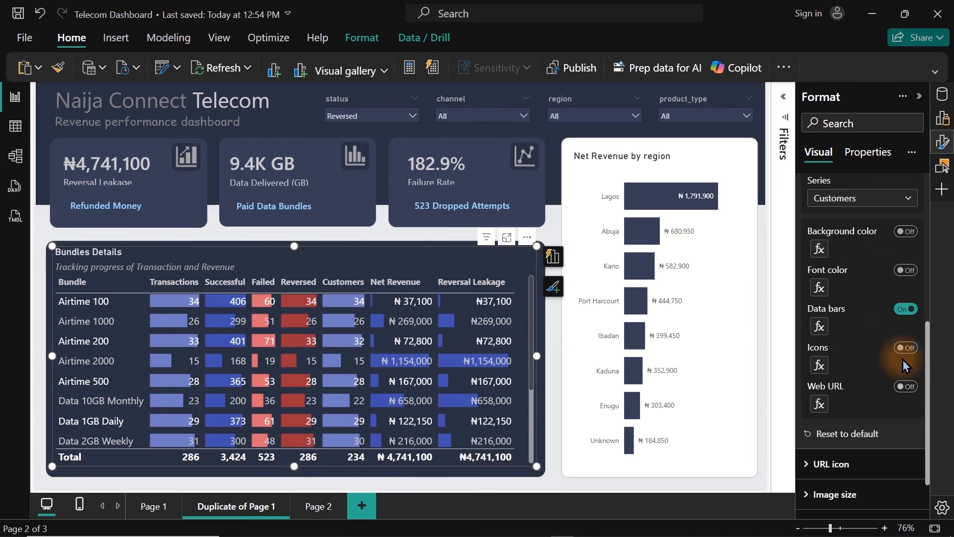
{"action": "left_click", "coordinate": [843, 208]}
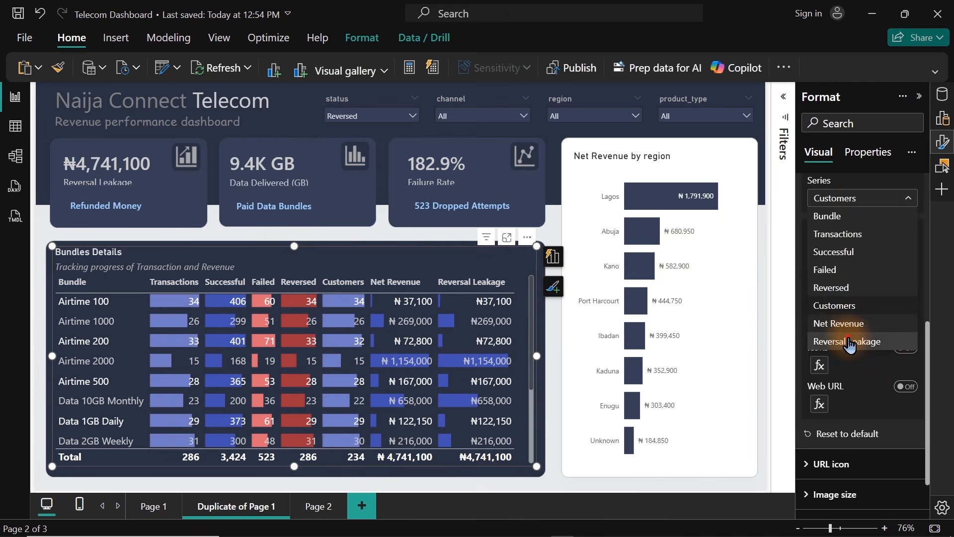
{"action": "left_click", "coordinate": [850, 339]}
{"action": "left_click", "coordinate": [819, 327]}
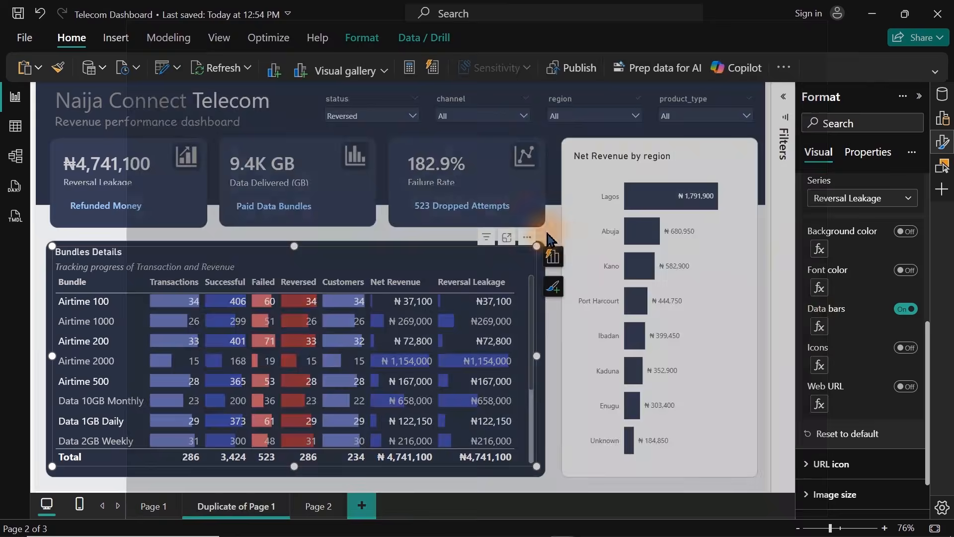
{"action": "left_click", "coordinate": [167, 336]}
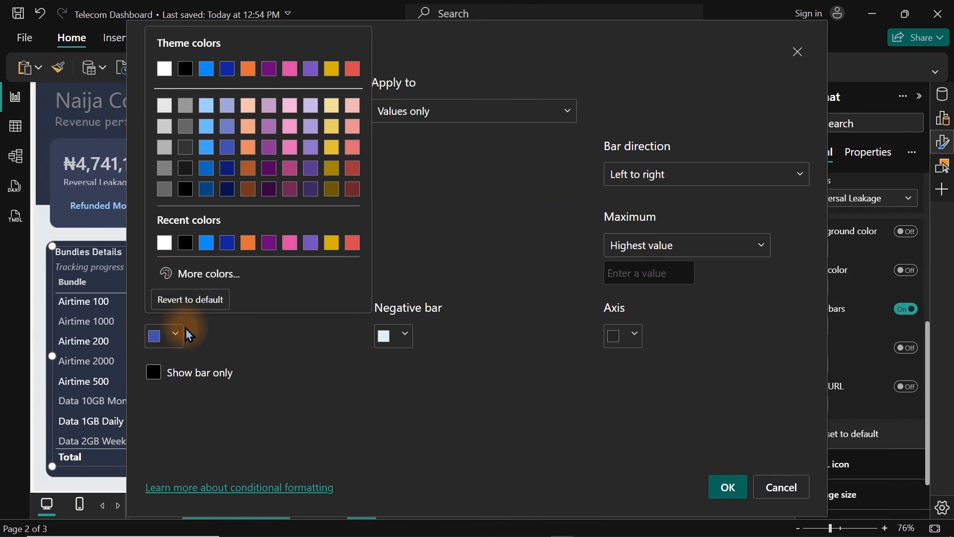
{"action": "left_click", "coordinate": [352, 172]}
{"action": "left_click", "coordinate": [727, 487]}
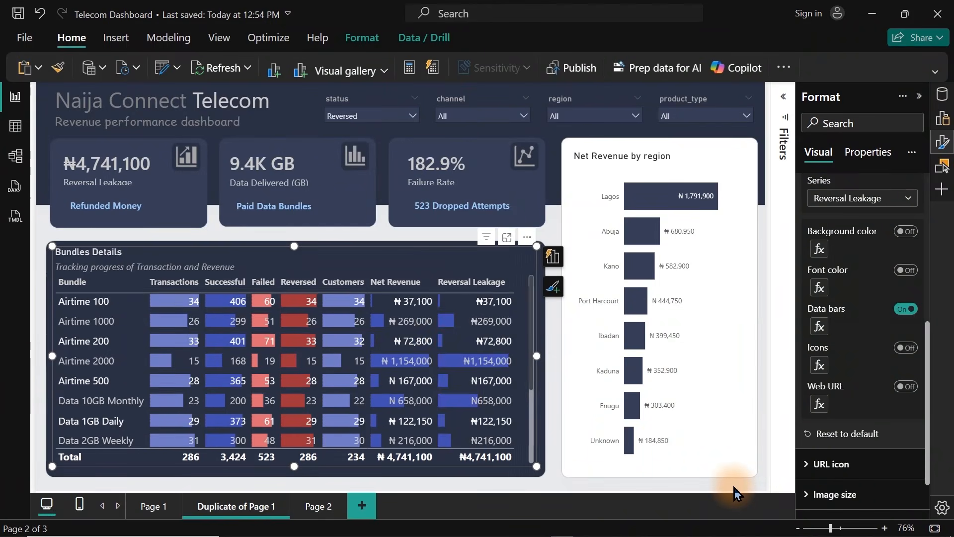
{"action": "left_click", "coordinate": [370, 242]}
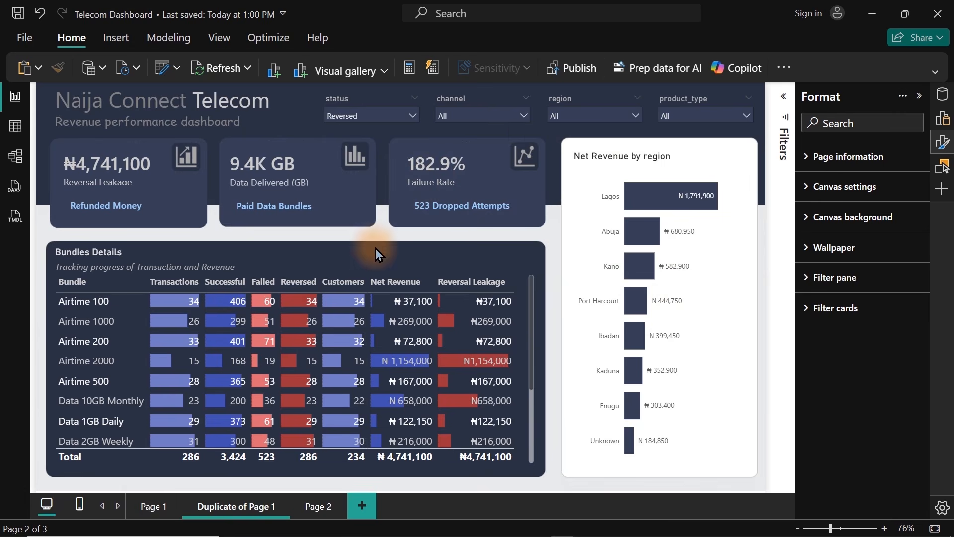
Step: Compare the Bundles Details layout on Duplicate of Page 1 with the customer segment matrix on Page 2
{"action": "left_click", "coordinate": [317, 507]}
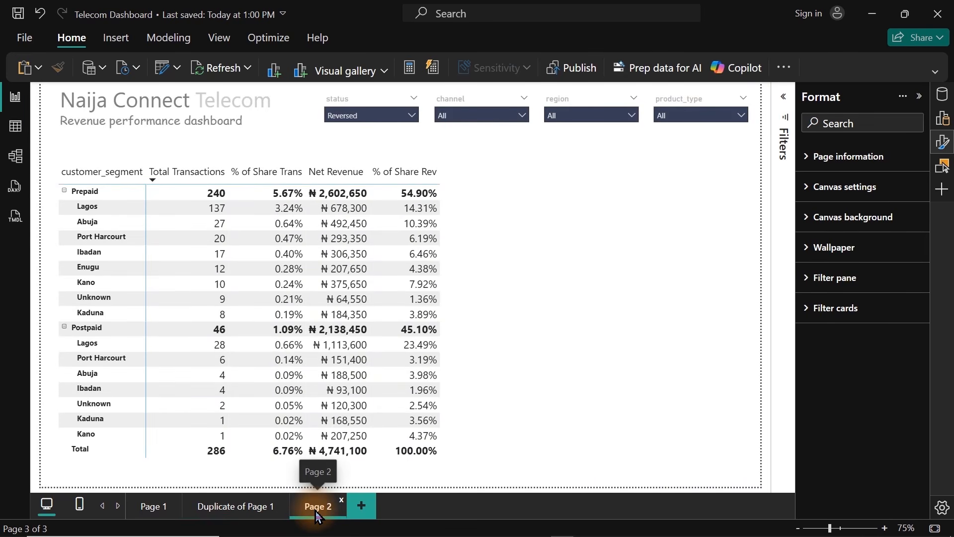
{"action": "left_click", "coordinate": [229, 507]}
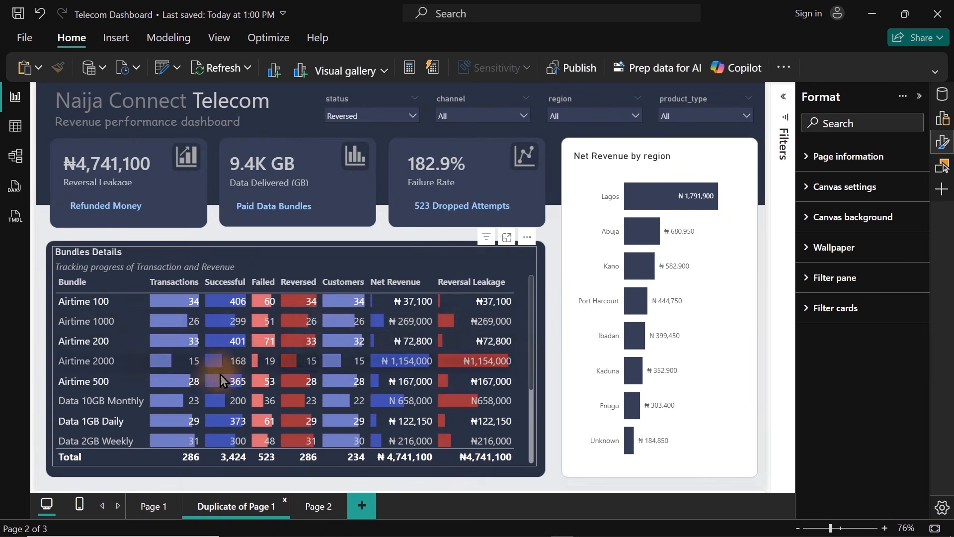
{"action": "left_click", "coordinate": [323, 507]}
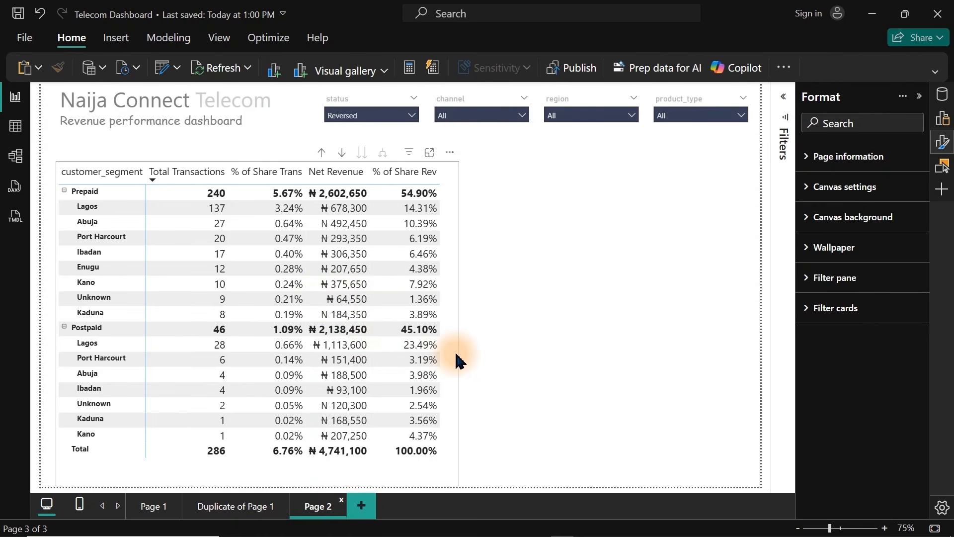
{"action": "left_click", "coordinate": [236, 507]}
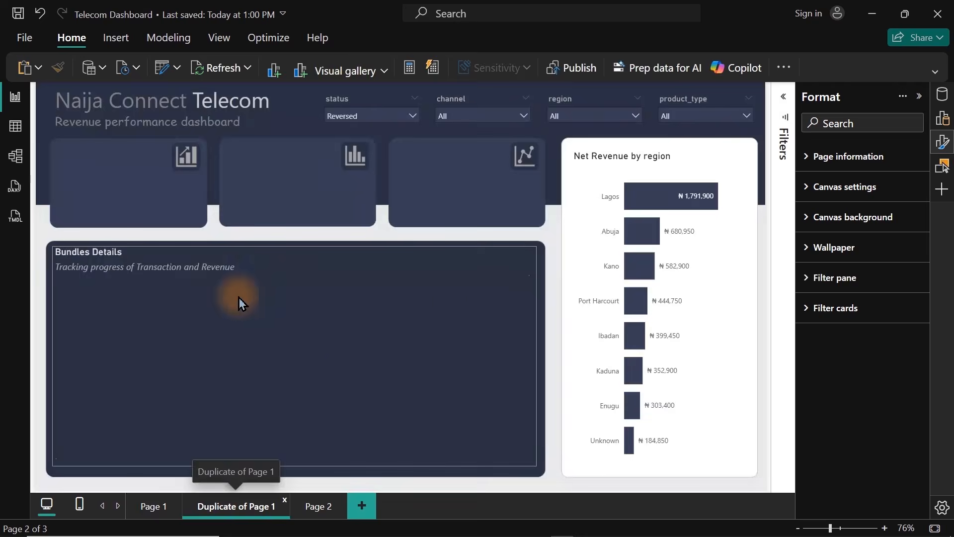
{"action": "left_click", "coordinate": [316, 510]}
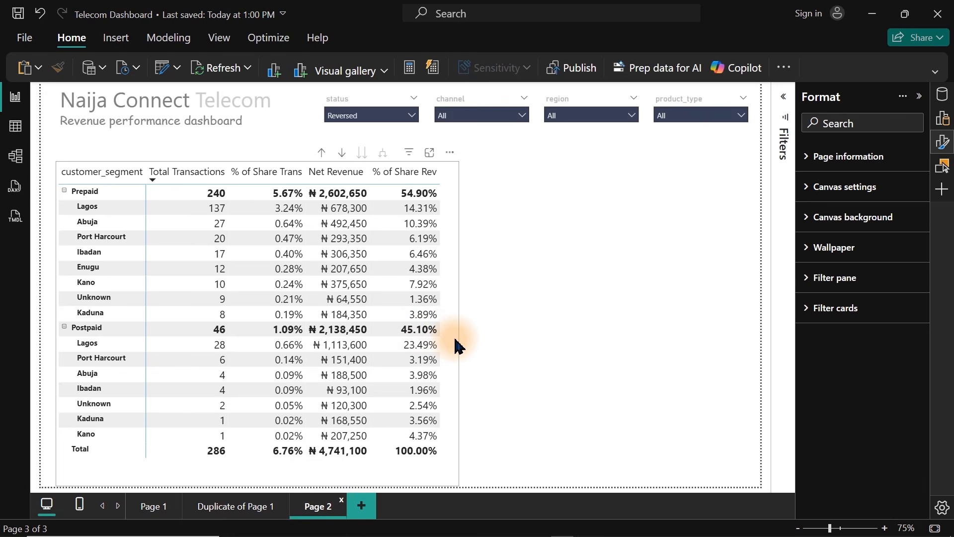
{"action": "left_click", "coordinate": [546, 327]}
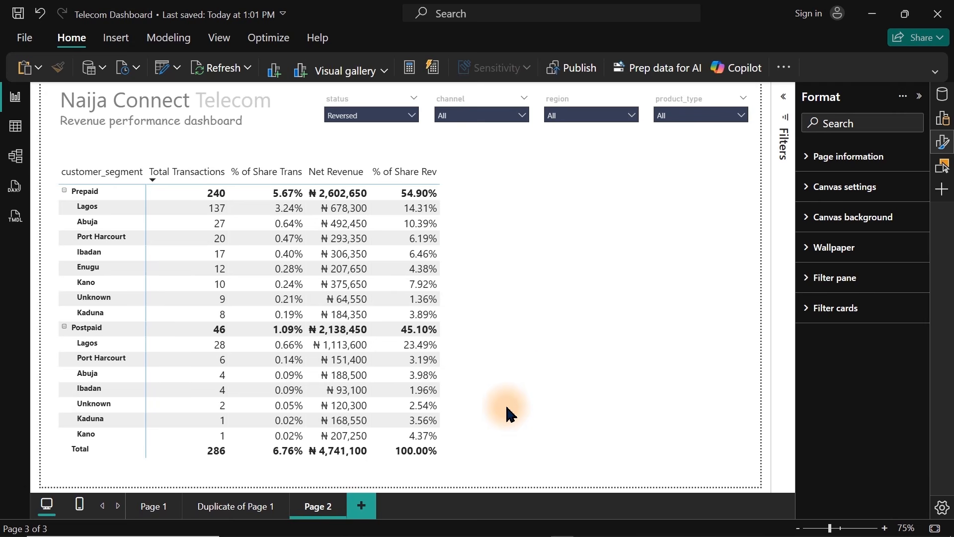
Step: Mark the (Blank) label on Page 1's Revenue Trend chart with a red box and arrow, and capture a screenshot of the chart
{"action": "left_click", "coordinate": [150, 507]}
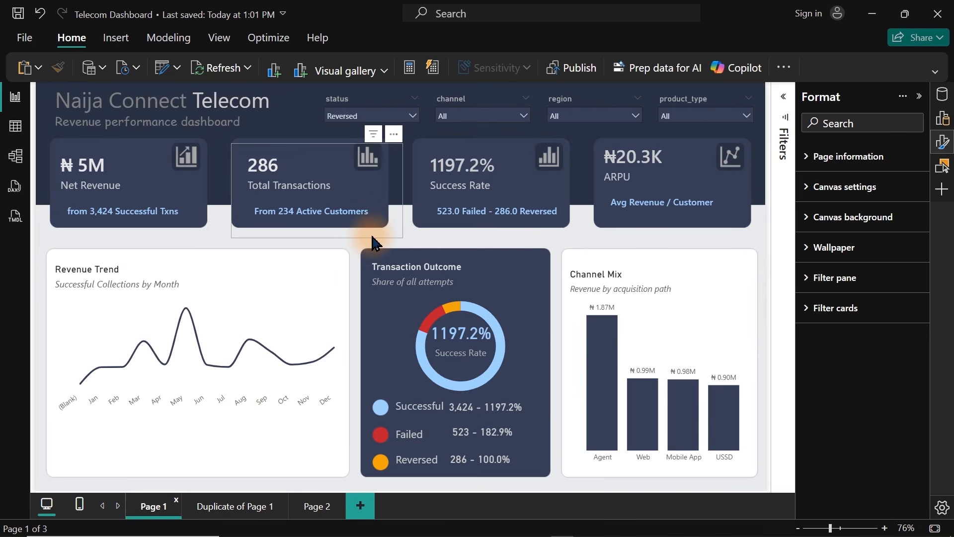
{"action": "key", "text": "super+shift+s"}
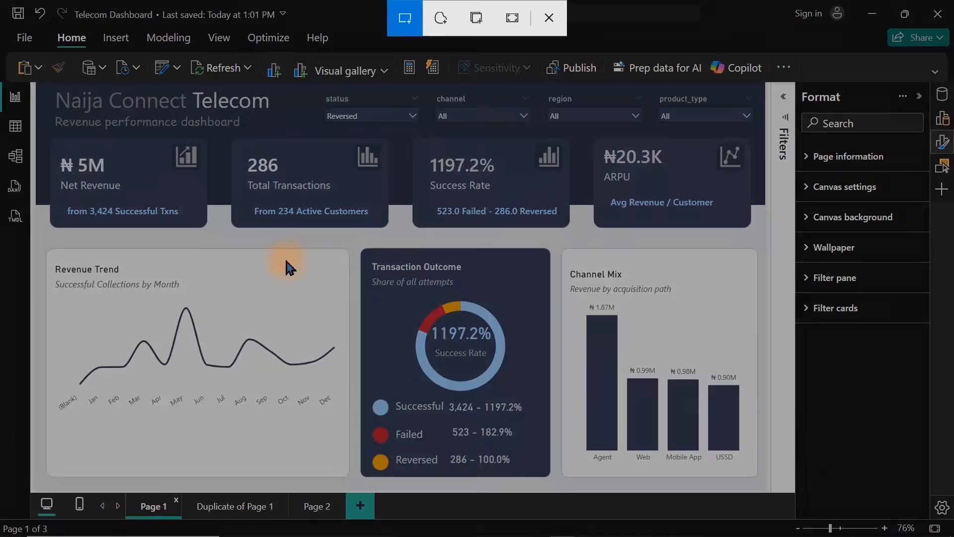
{"action": "key", "text": "Escape"}
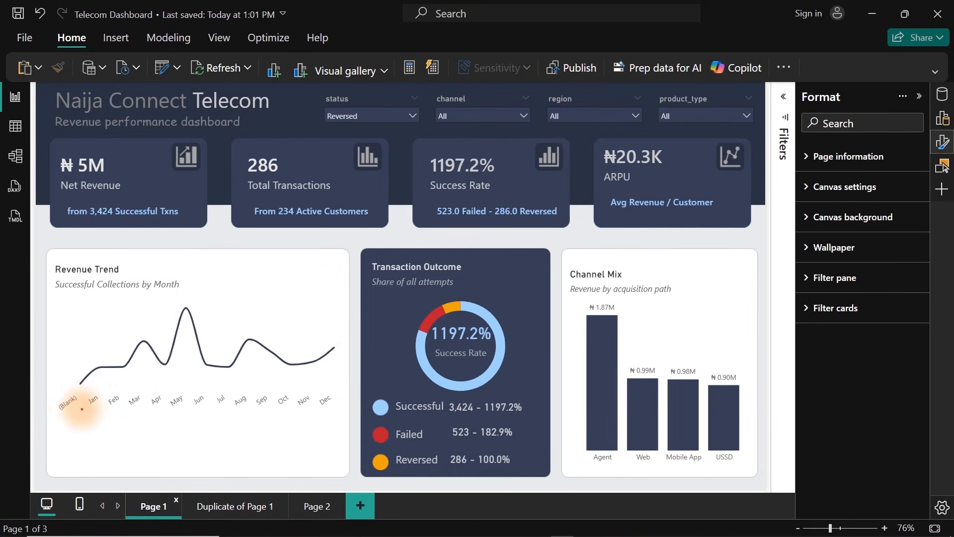
{"action": "left_click_drag", "start_coordinate": [50, 387], "coordinate": [90, 419]}
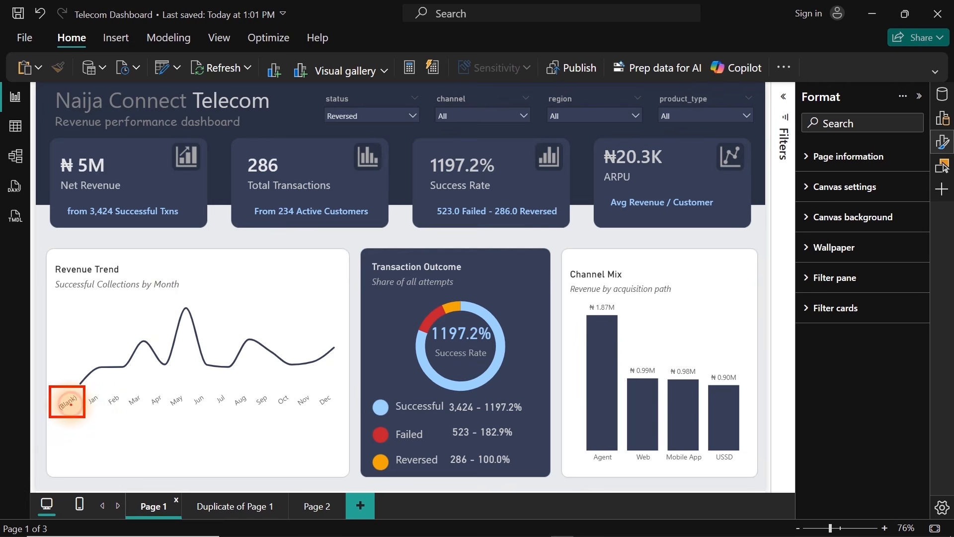
{"action": "left_click_drag", "start_coordinate": [71, 404], "coordinate": [72, 430]}
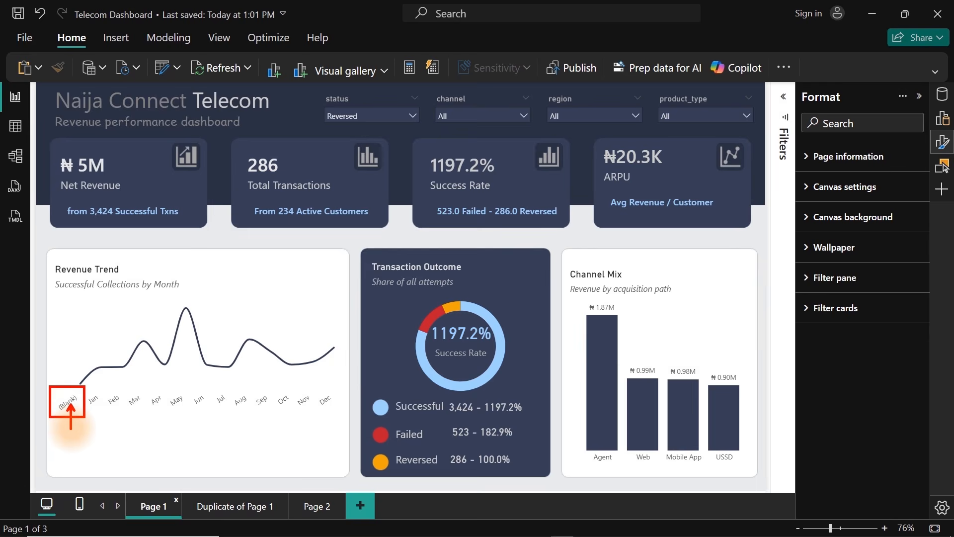
{"action": "key", "text": "shift+super+s"}
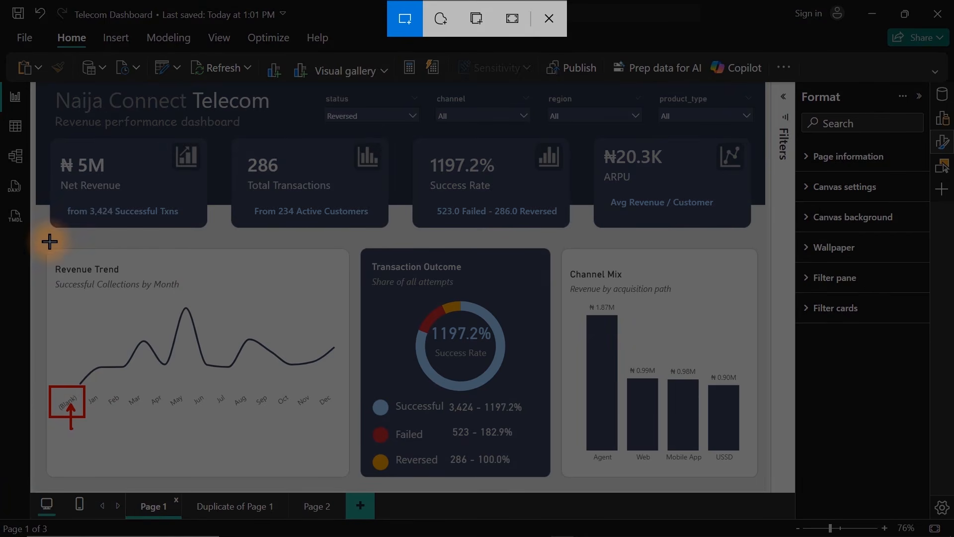
{"action": "left_click_drag", "start_coordinate": [44, 249], "coordinate": [350, 475]}
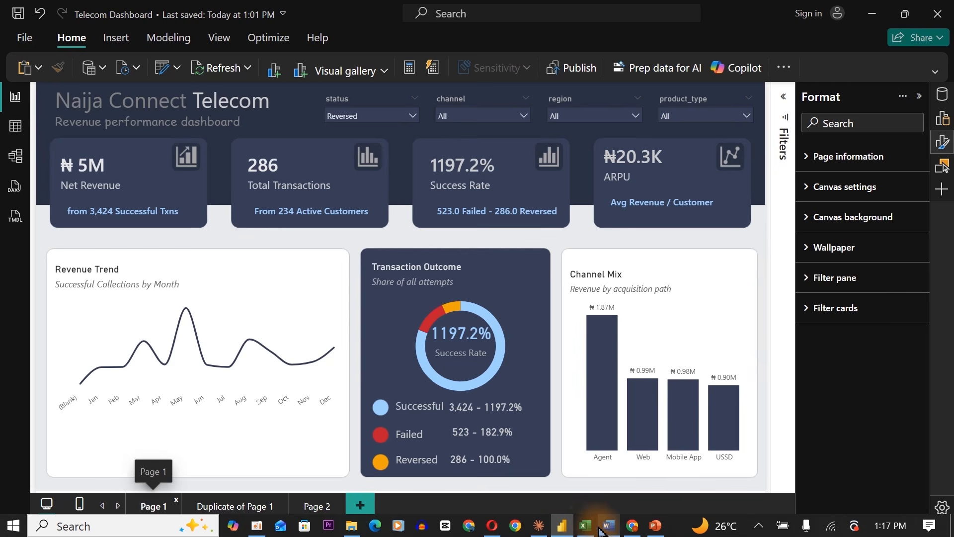
Step: Switch to Claude and send the chart screenshot with a dictated request for a measure combining blank percentage, highest and lowest month, stored in the insights folder
{"action": "left_click", "coordinate": [543, 531]}
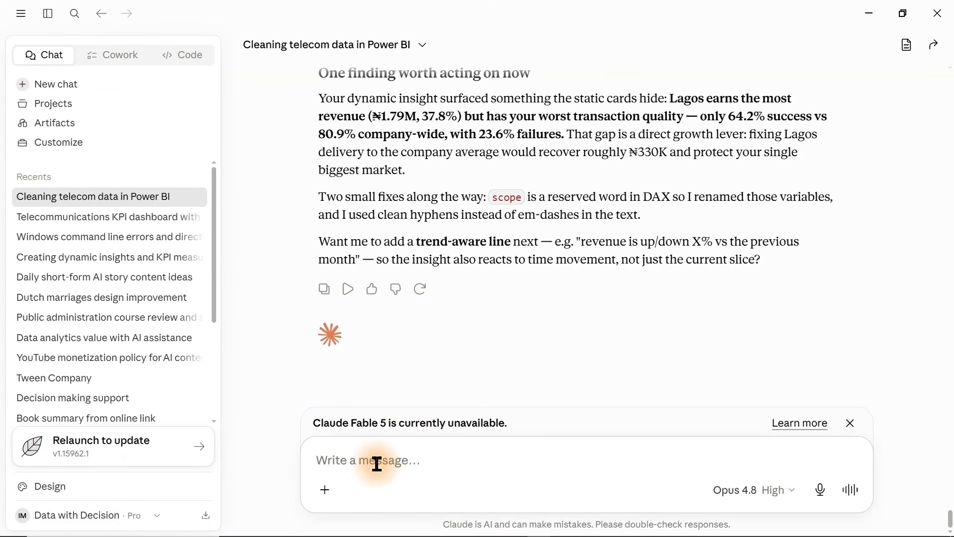
{"action": "key", "text": "ctrl+v"}
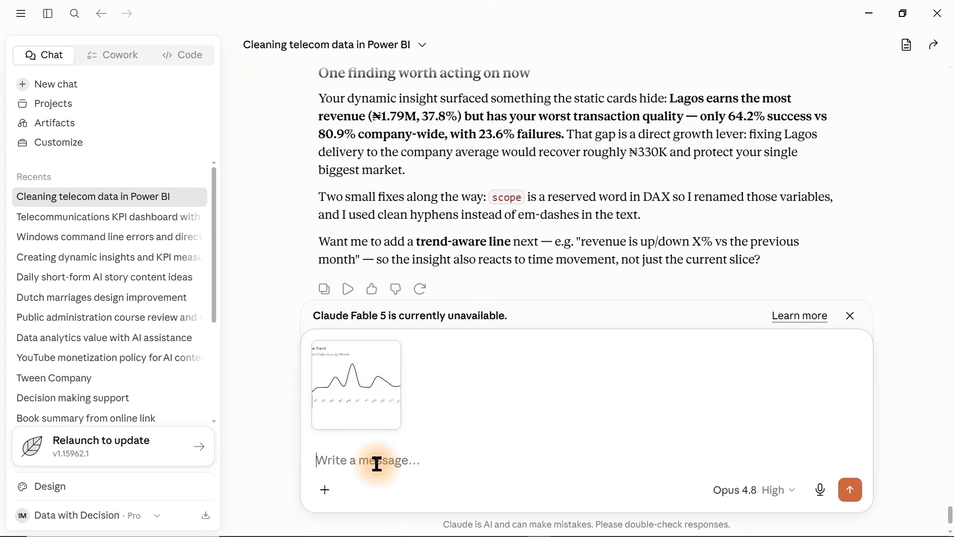
{"action": "left_click", "coordinate": [820, 490]}
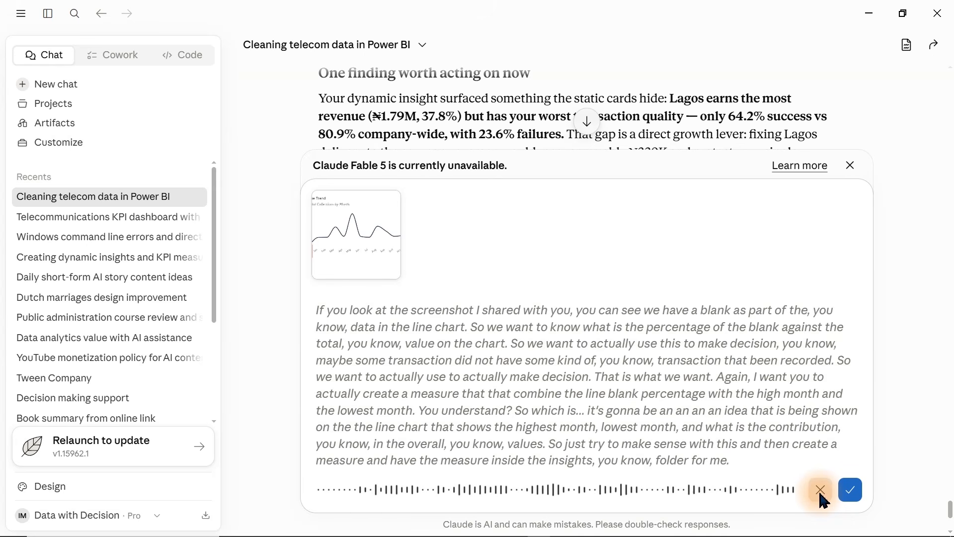
{"action": "left_click", "coordinate": [850, 490]}
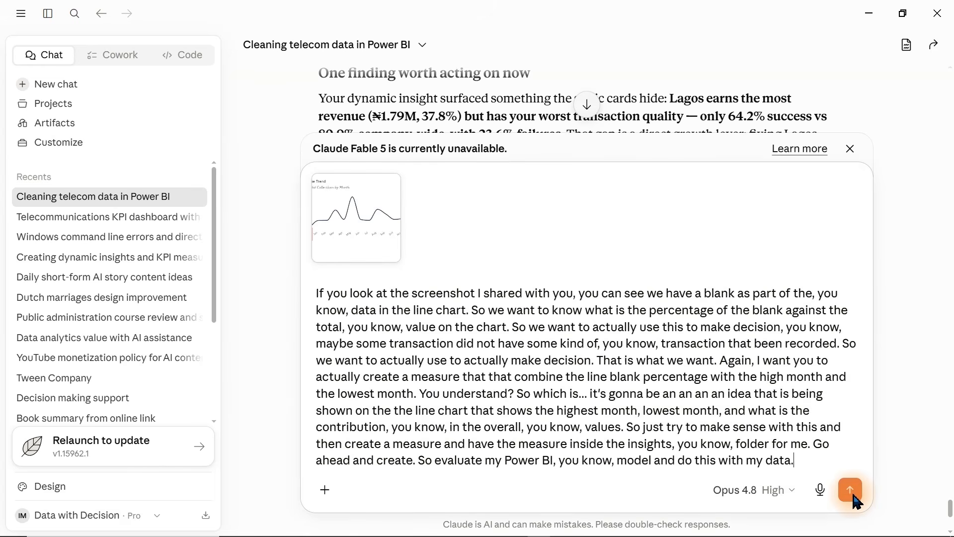
{"action": "left_click", "coordinate": [852, 492]}
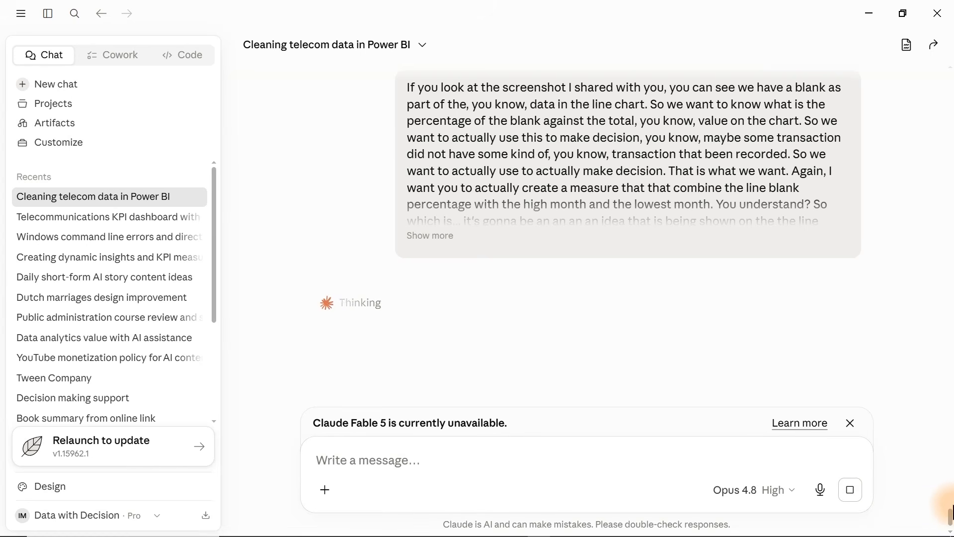
{"action": "scroll", "coordinate": [950, 517], "scroll_direction": "up", "scroll_amount": 3}
{"action": "scroll", "coordinate": [950, 517], "scroll_direction": "down", "scroll_amount": 3}
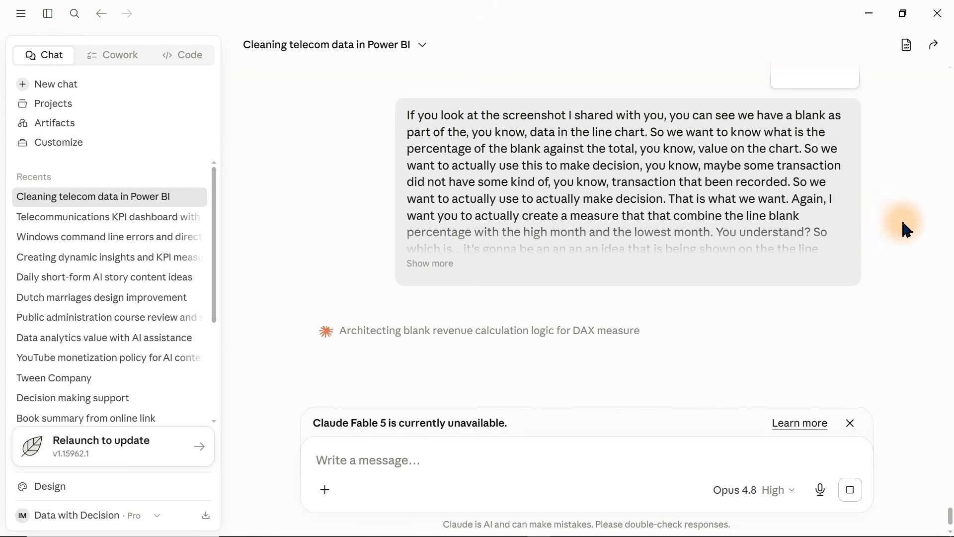
Step: Switch back to Power BI and capture a screenshot of the whole Page 2 canvas with its slicers and customer segment matrix
{"action": "mouse_move", "coordinate": [631, 534]}
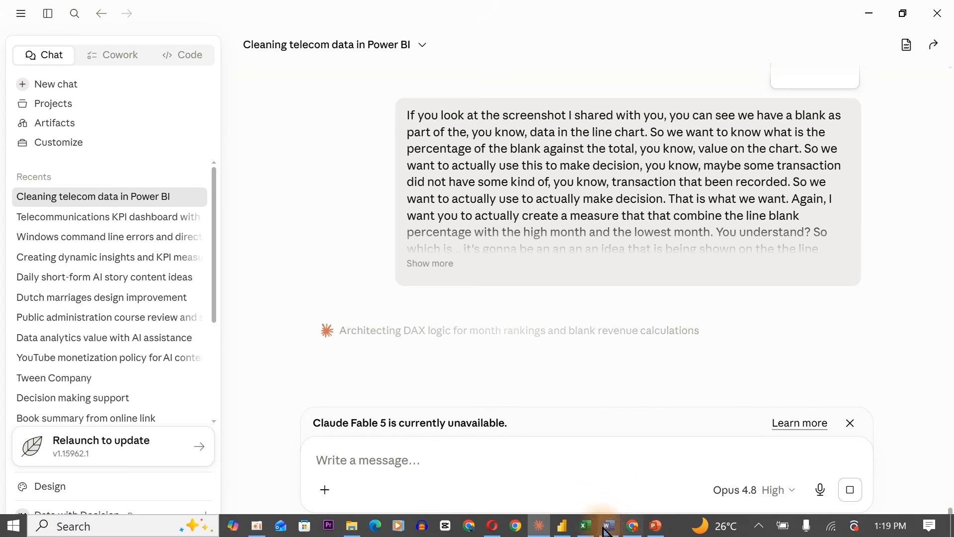
{"action": "left_click", "coordinate": [566, 529]}
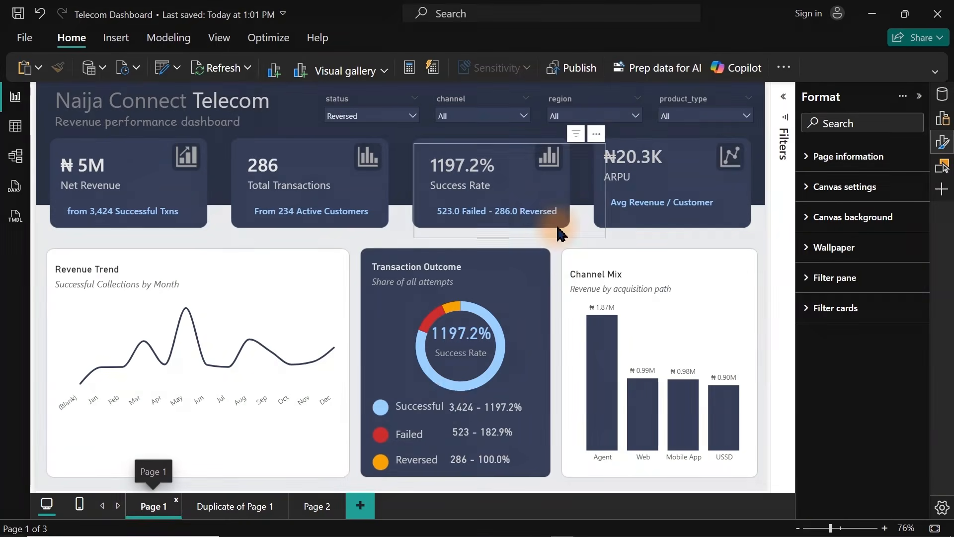
{"action": "left_click", "coordinate": [317, 506]}
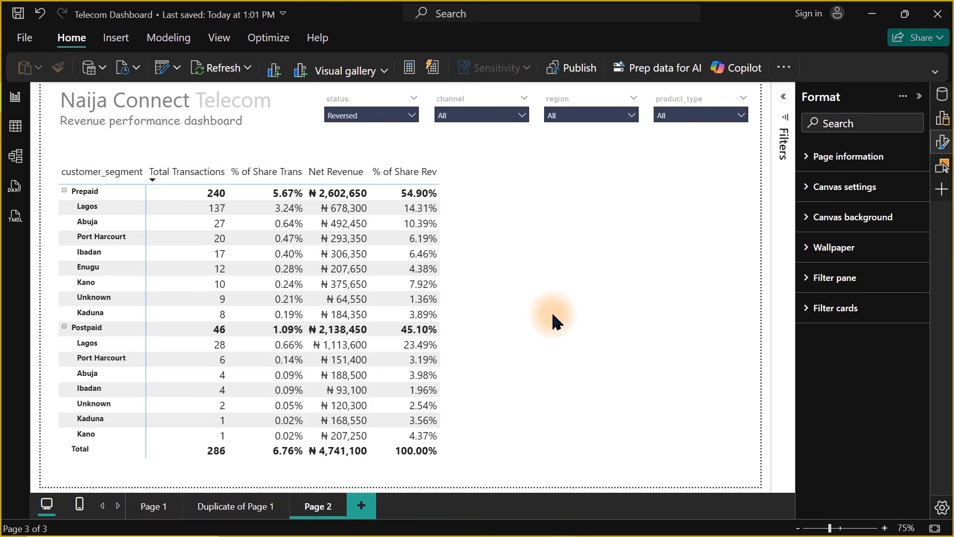
{"action": "key", "text": "super+shift+s"}
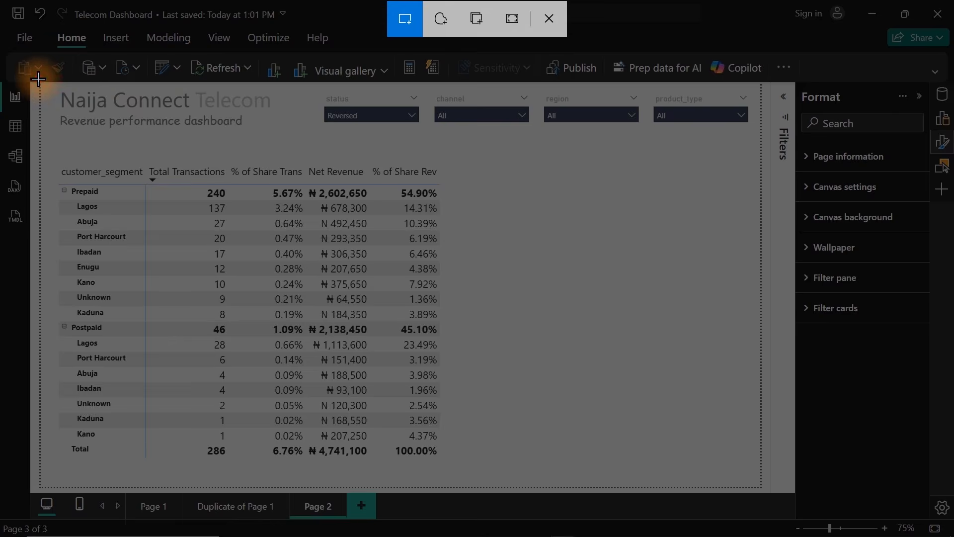
{"action": "left_click_drag", "start_coordinate": [39, 80], "coordinate": [762, 490]}
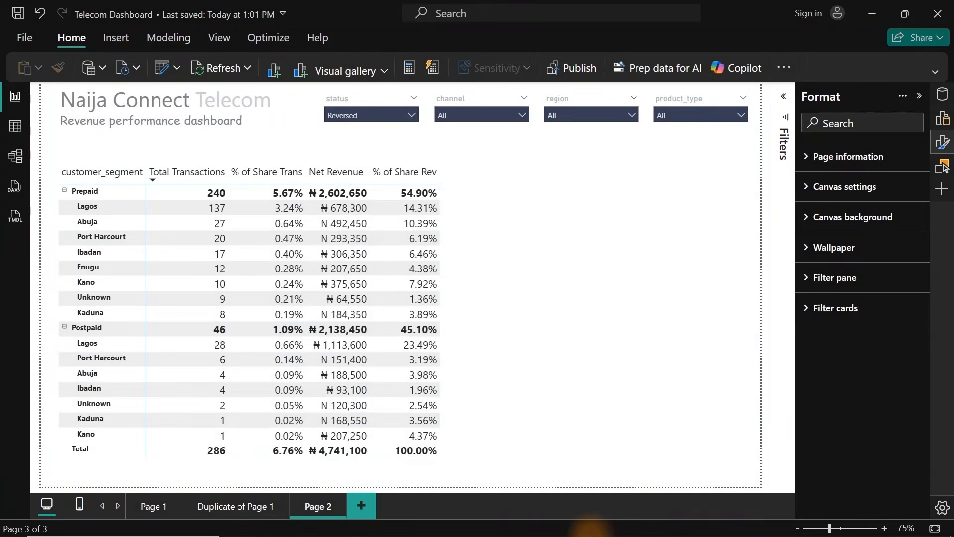
Step: Switch to PowerPoint and duplicate slide 2, the background layout with three cards and two large panels
{"action": "left_click", "coordinate": [654, 531]}
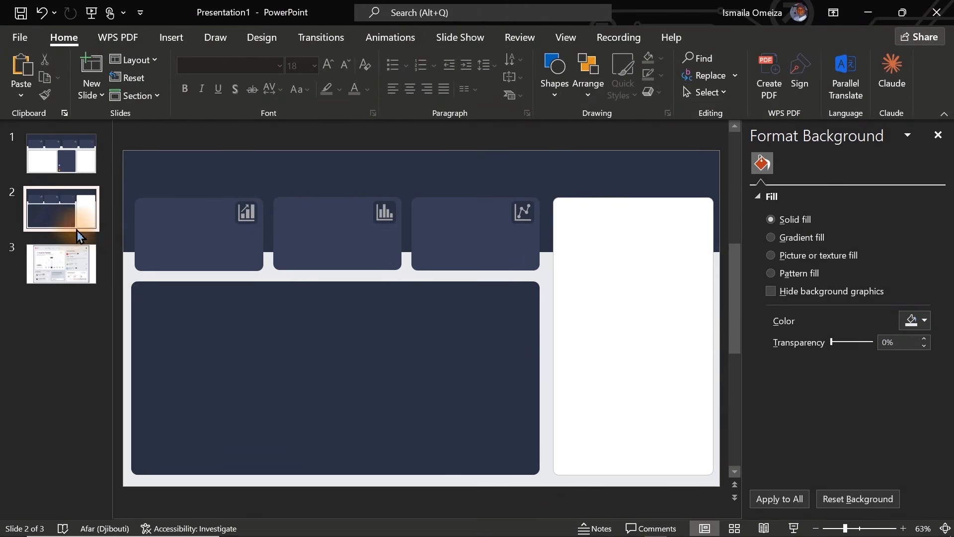
{"action": "left_click", "coordinate": [62, 208]}
{"action": "key", "text": "Return"}
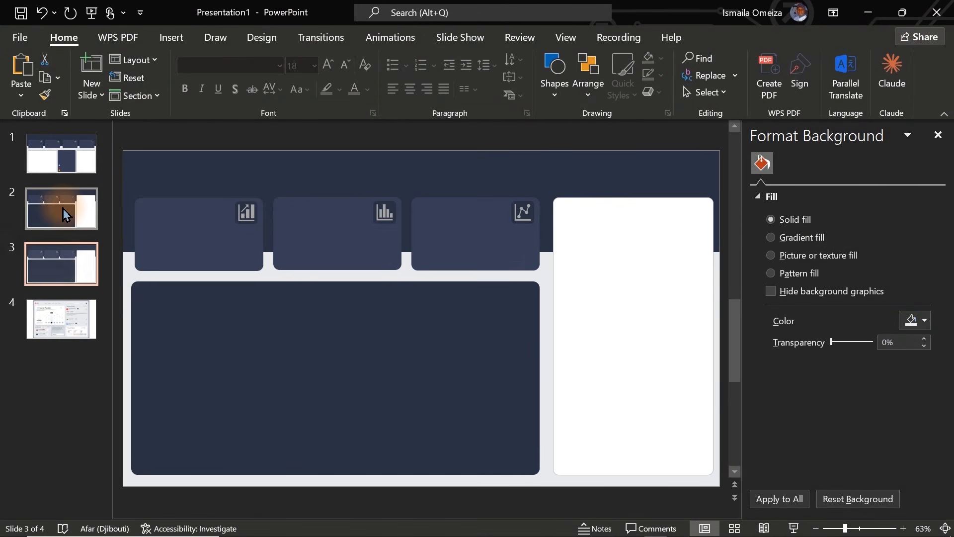
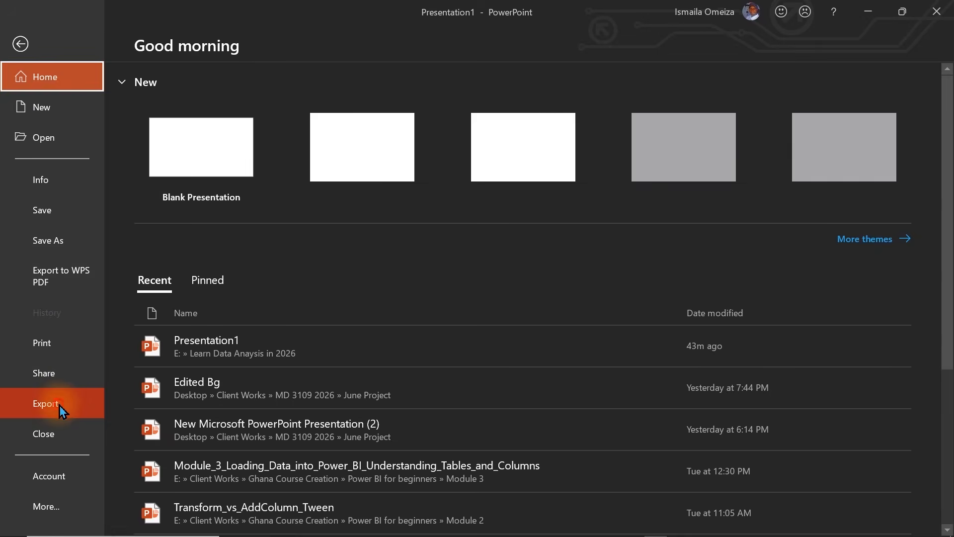
Step: Export the current two-panel background slide as a PNG image named B3 in the Learn Data Anaysis in 2026 folder
{"action": "left_click", "coordinate": [59, 406]}
{"action": "left_click", "coordinate": [251, 330]}
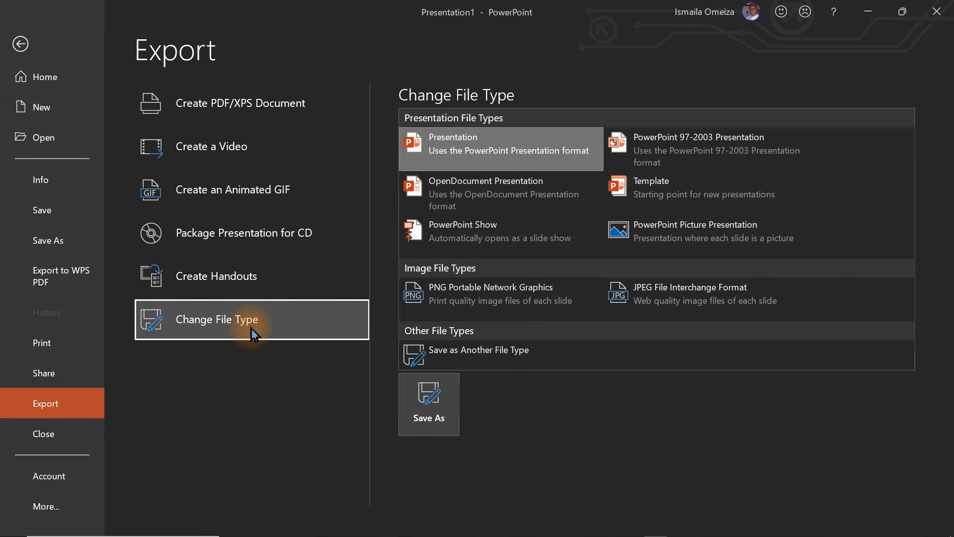
{"action": "left_click", "coordinate": [495, 299]}
{"action": "double_click", "coordinate": [493, 297]}
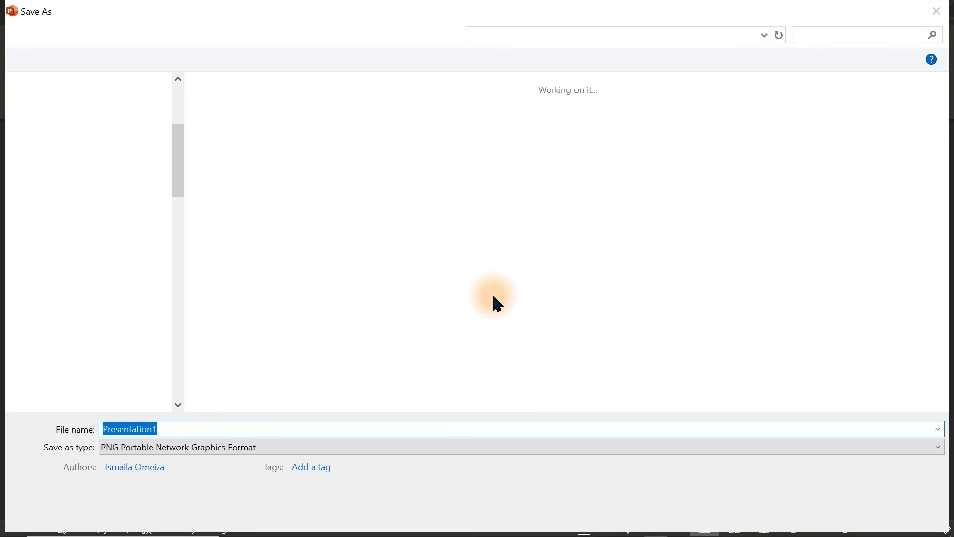
{"action": "type", "text": "B"}
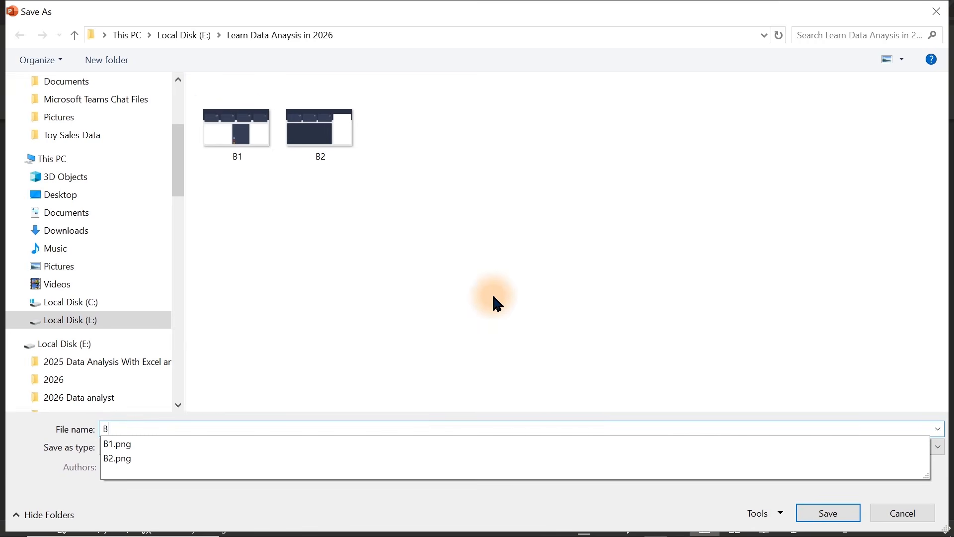
{"action": "type", "text": "3"}
{"action": "left_click", "coordinate": [825, 520]}
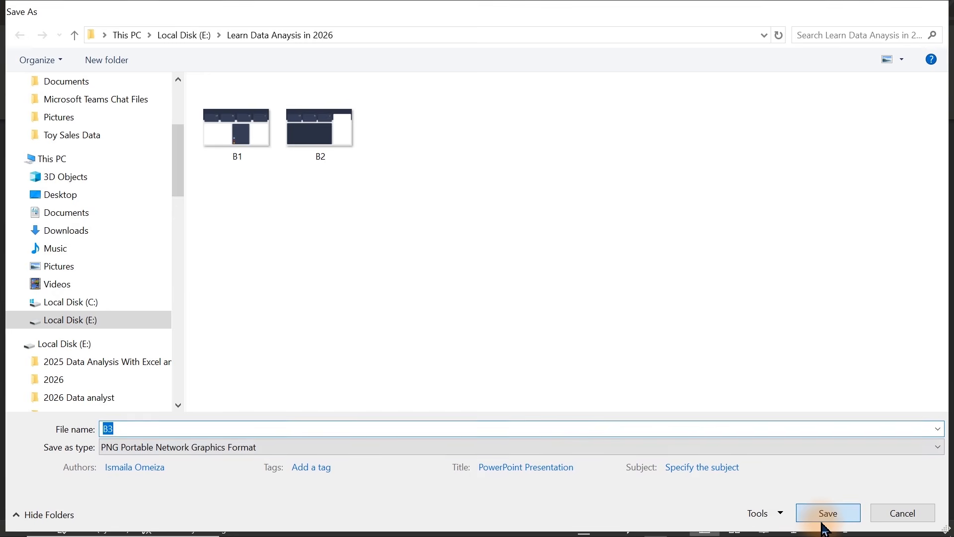
{"action": "left_click", "coordinate": [473, 321]}
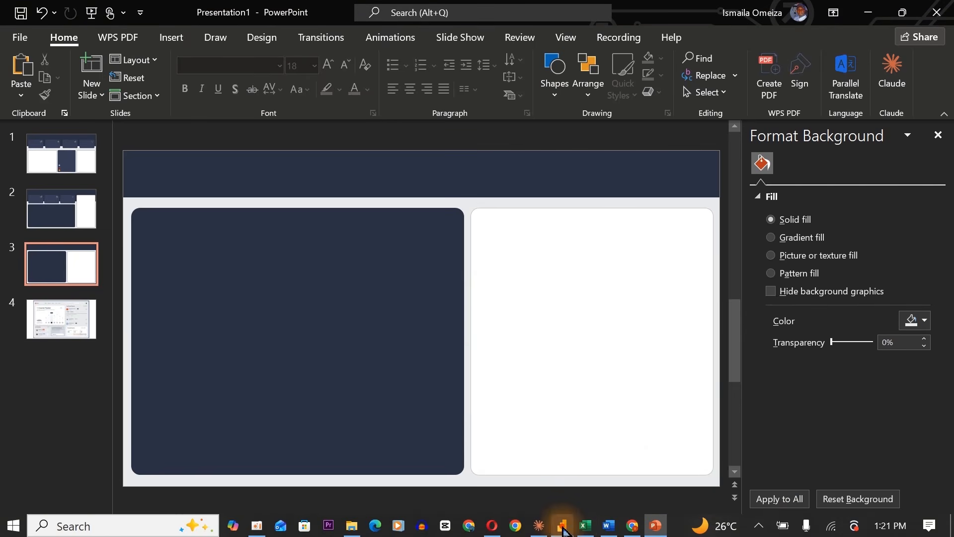
Step: Switch to Power BI and set Page 2's canvas background to the B3 image with 0% transparency
{"action": "left_click", "coordinate": [563, 527]}
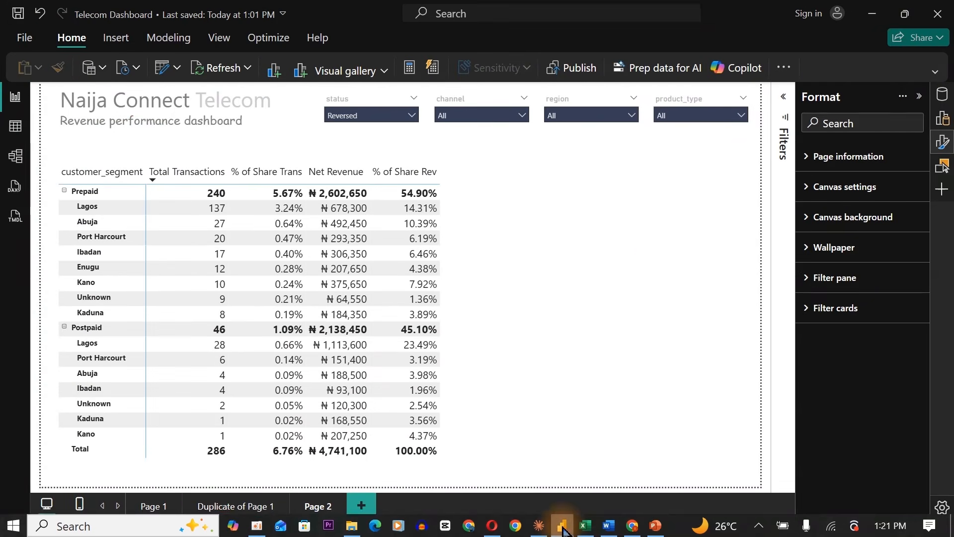
{"action": "left_click", "coordinate": [829, 219]}
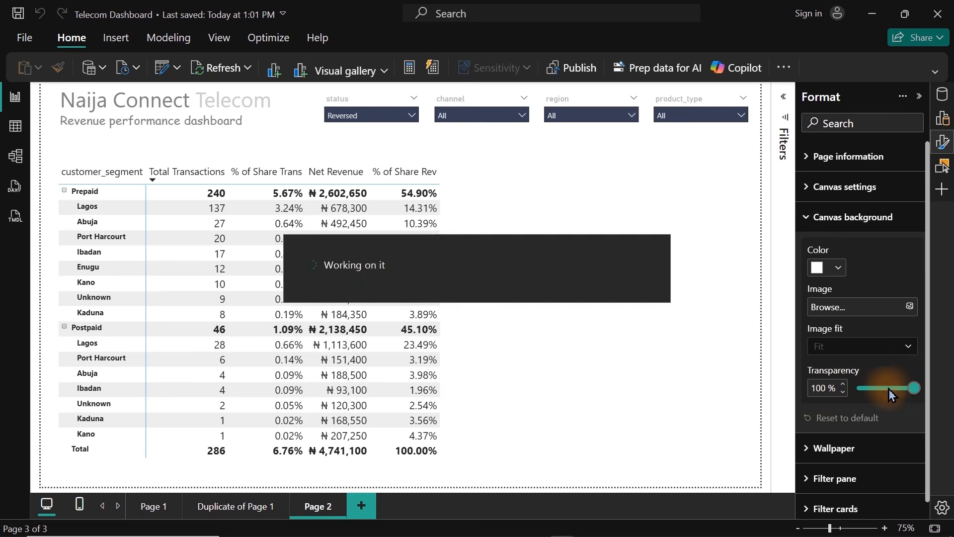
{"action": "left_click_drag", "start_coordinate": [913, 394], "coordinate": [825, 385]}
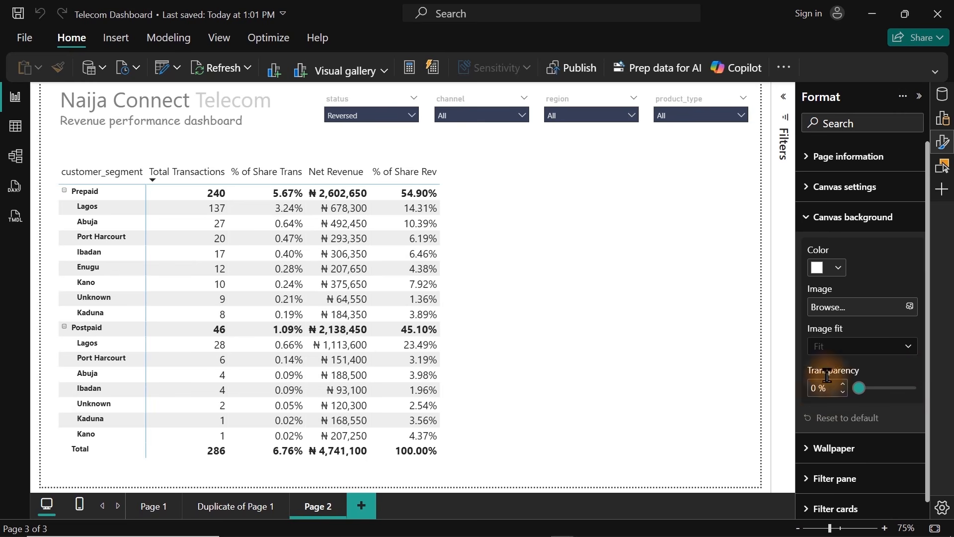
{"action": "left_click", "coordinate": [905, 306]}
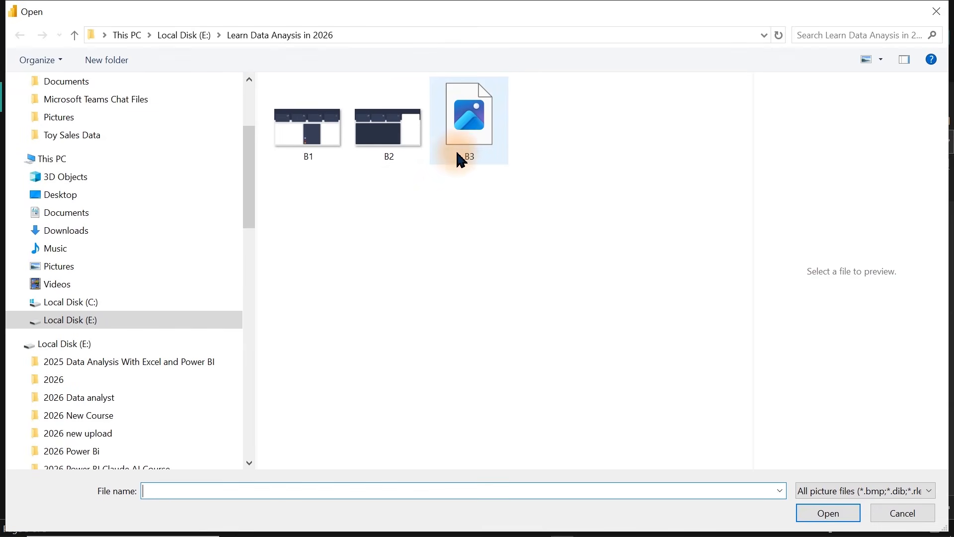
{"action": "left_click", "coordinate": [463, 134]}
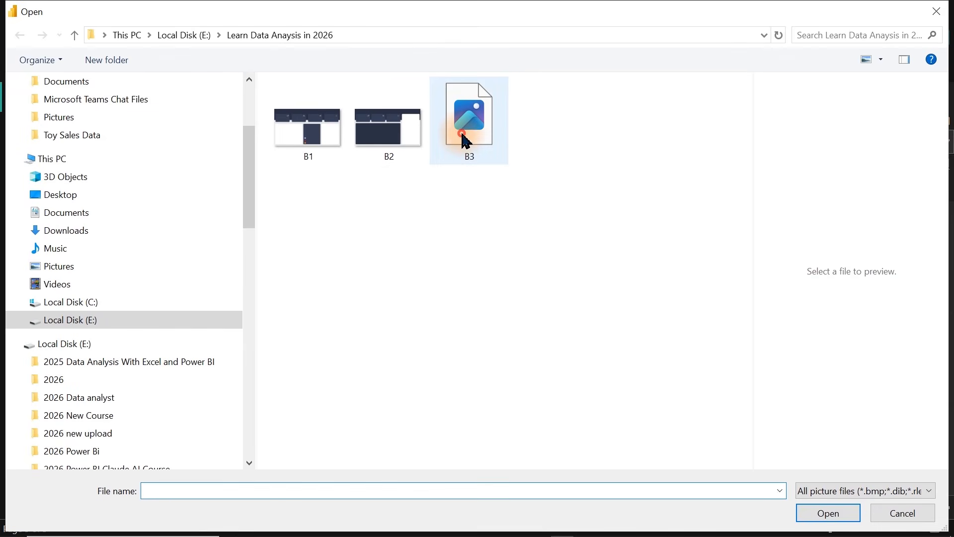
{"action": "double_click", "coordinate": [466, 141]}
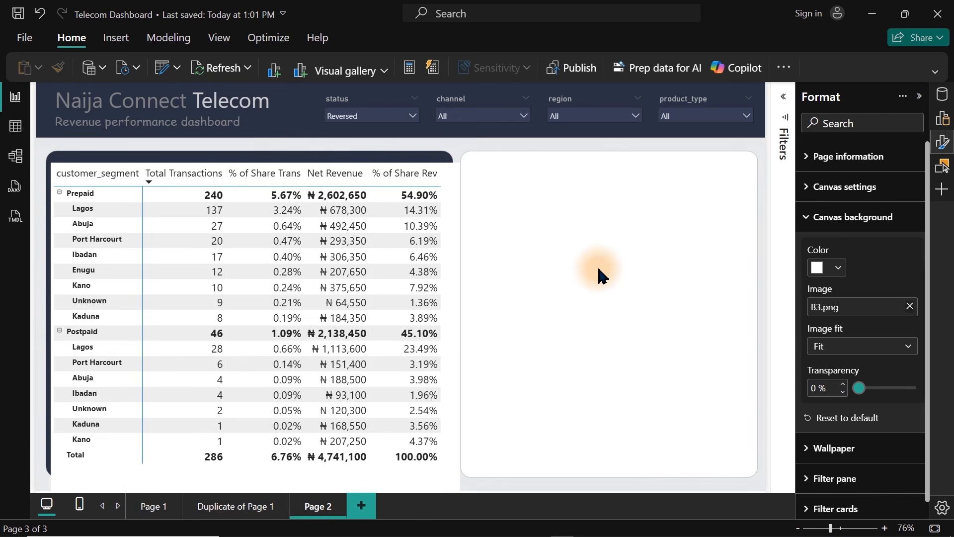
Step: Turn off the background of the customer segment matrix on Page 2
{"action": "left_click", "coordinate": [460, 184]}
{"action": "left_click", "coordinate": [822, 198]}
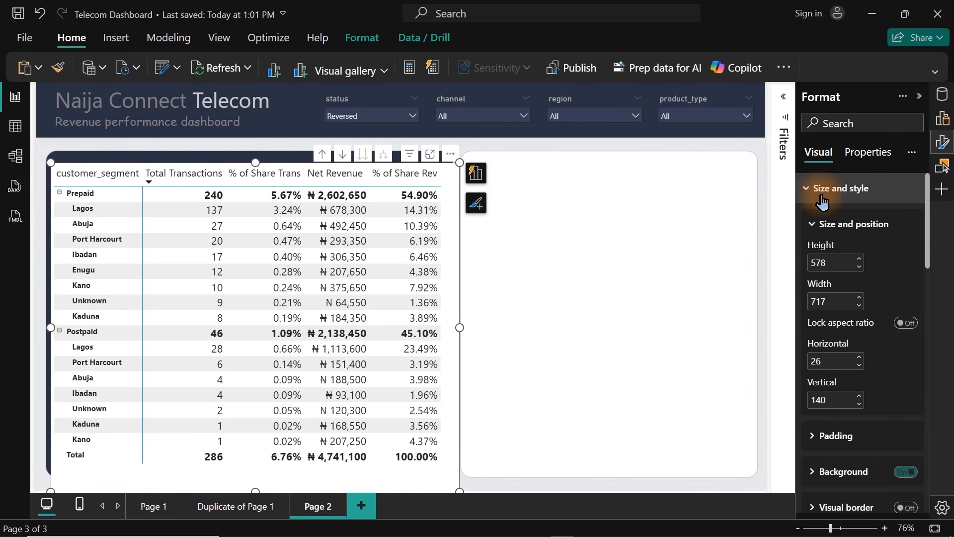
{"action": "left_click", "coordinate": [906, 472]}
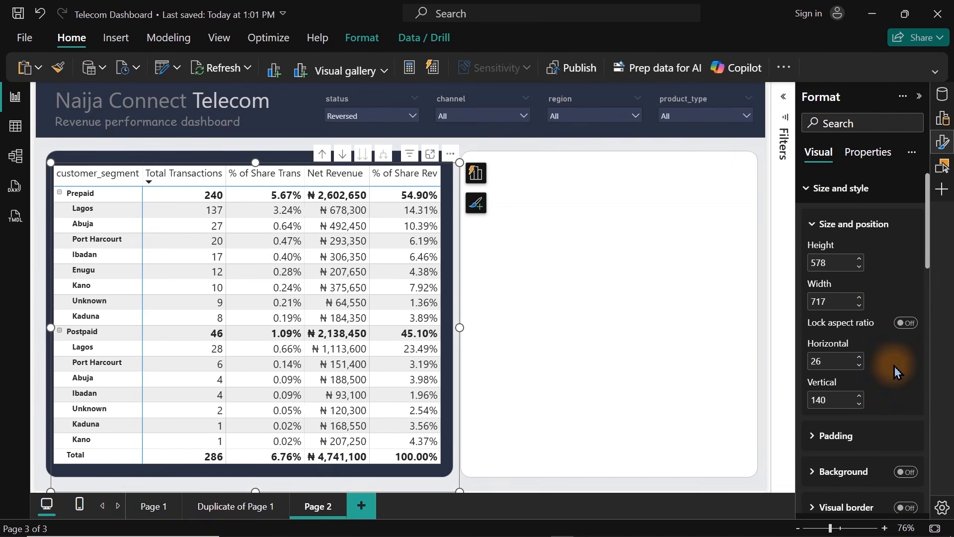
{"action": "left_click", "coordinate": [822, 199]}
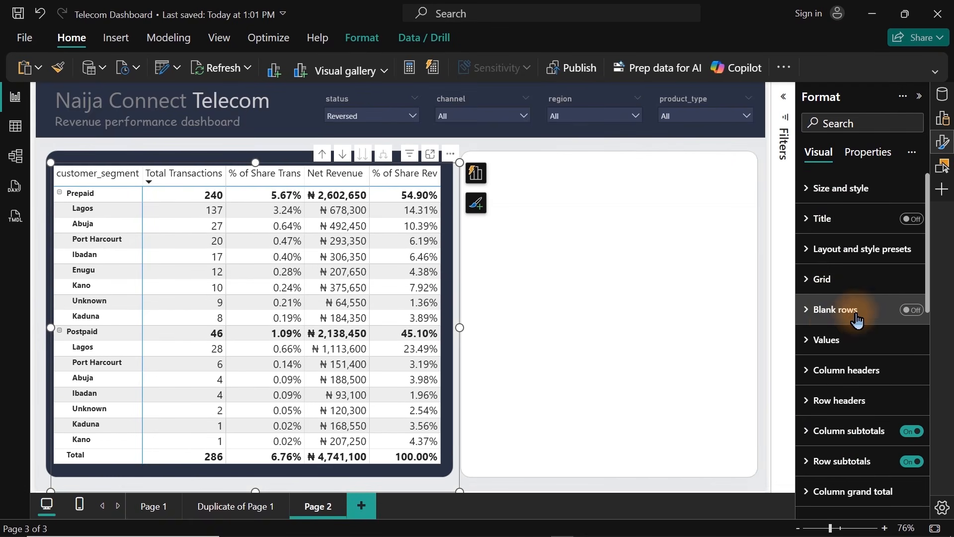
Step: Set both the background and alternate background color of the matrix values to dark navy #2B3144
{"action": "left_click", "coordinate": [827, 339]}
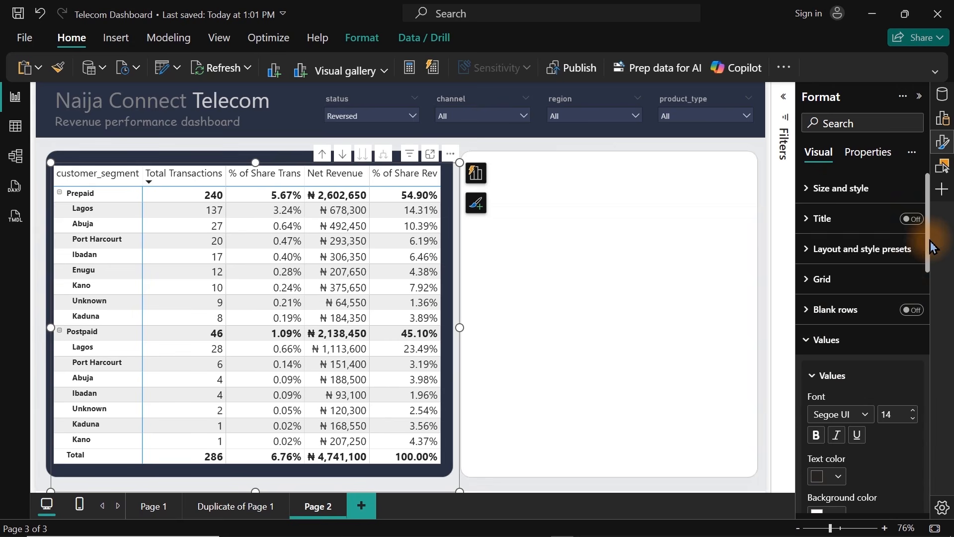
{"action": "scroll", "coordinate": [923, 259], "scroll_direction": "down", "scroll_amount": 4}
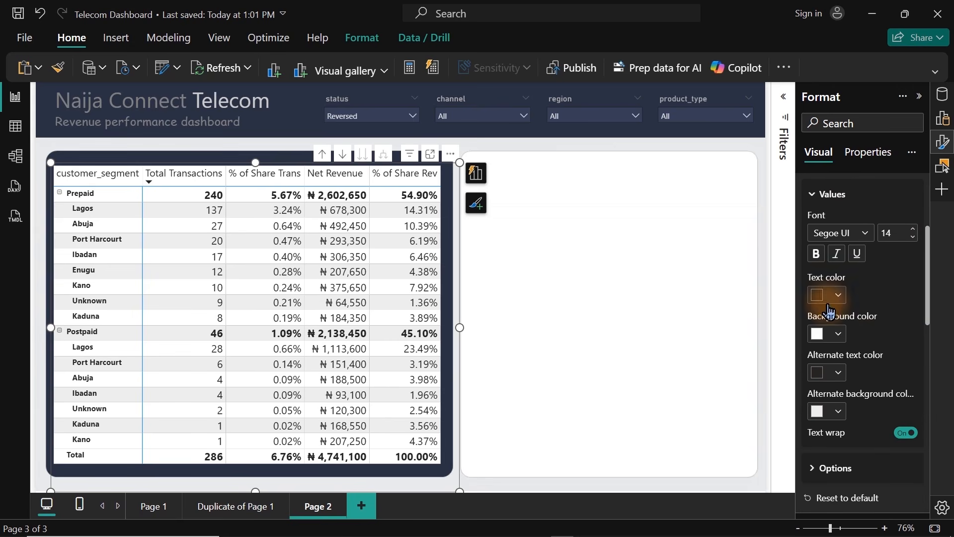
{"action": "left_click", "coordinate": [819, 330]}
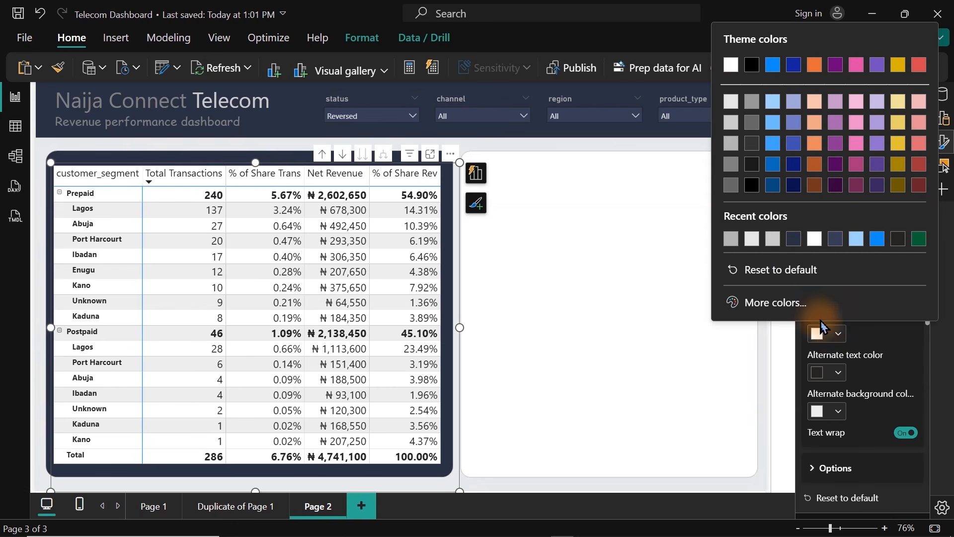
{"action": "left_click", "coordinate": [793, 243]}
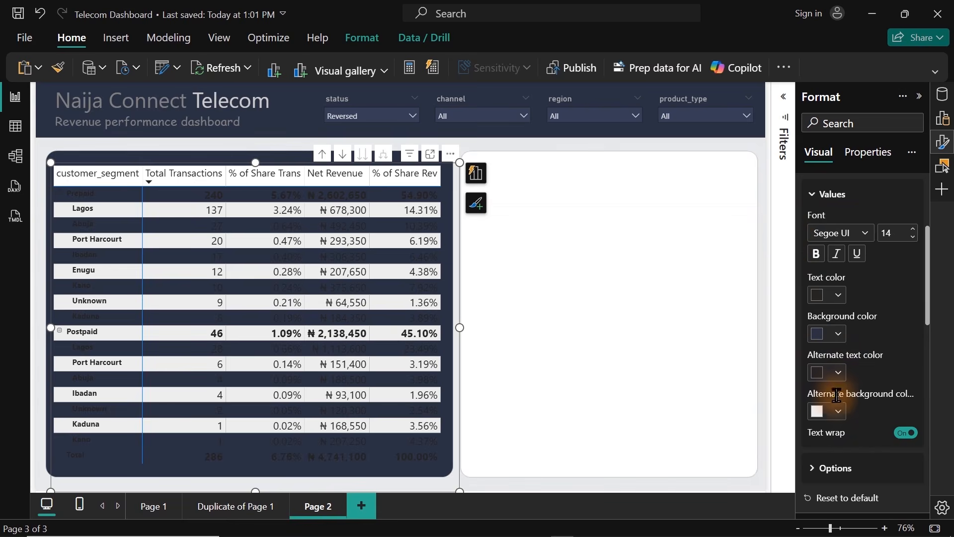
{"action": "left_click", "coordinate": [838, 411]}
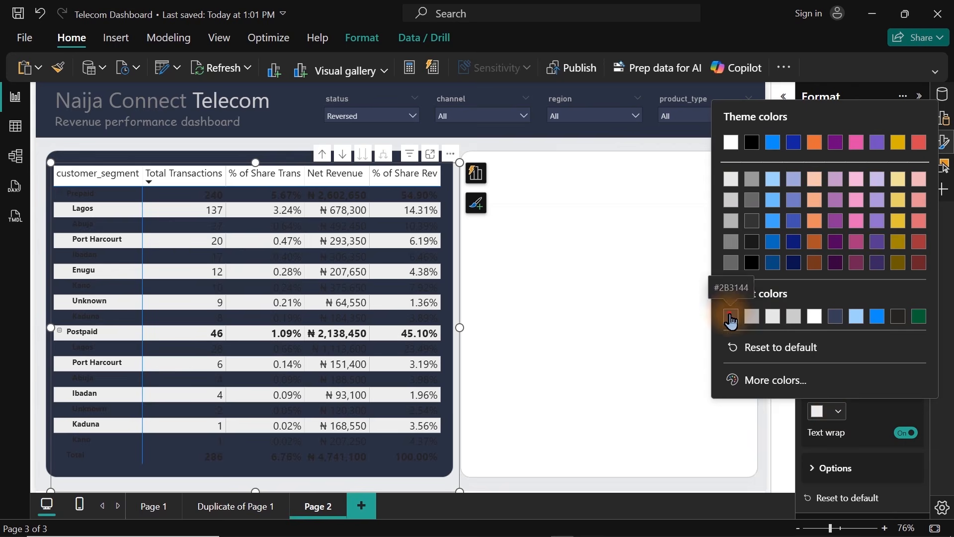
{"action": "left_click", "coordinate": [731, 318]}
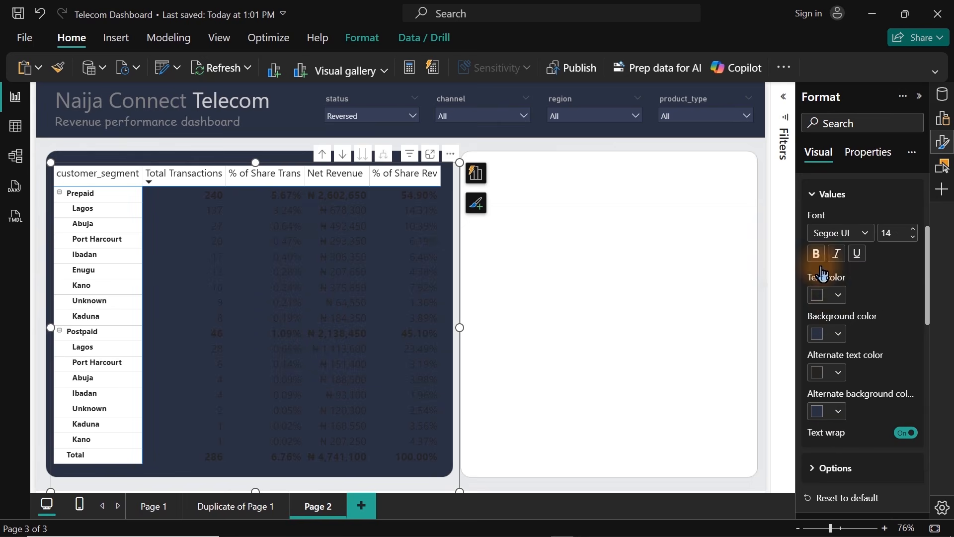
Step: Set the matrix values' text color to white and their alternate text color to light gray
{"action": "left_click", "coordinate": [831, 294]}
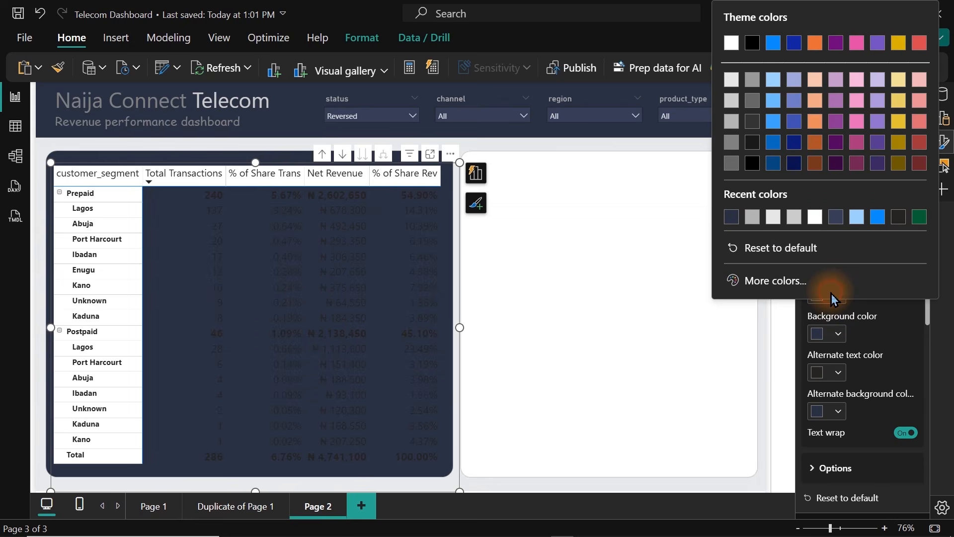
{"action": "left_click", "coordinate": [732, 50]}
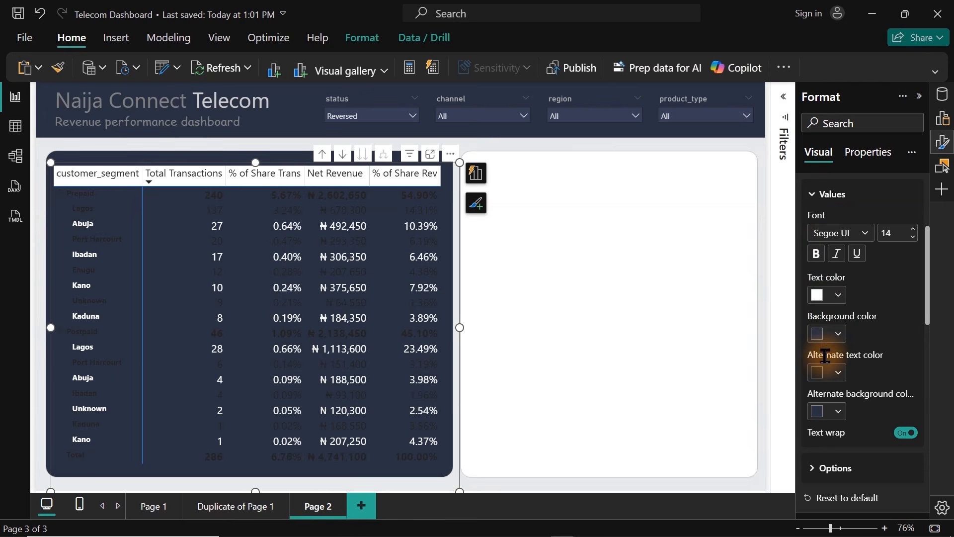
{"action": "left_click", "coordinate": [832, 376]}
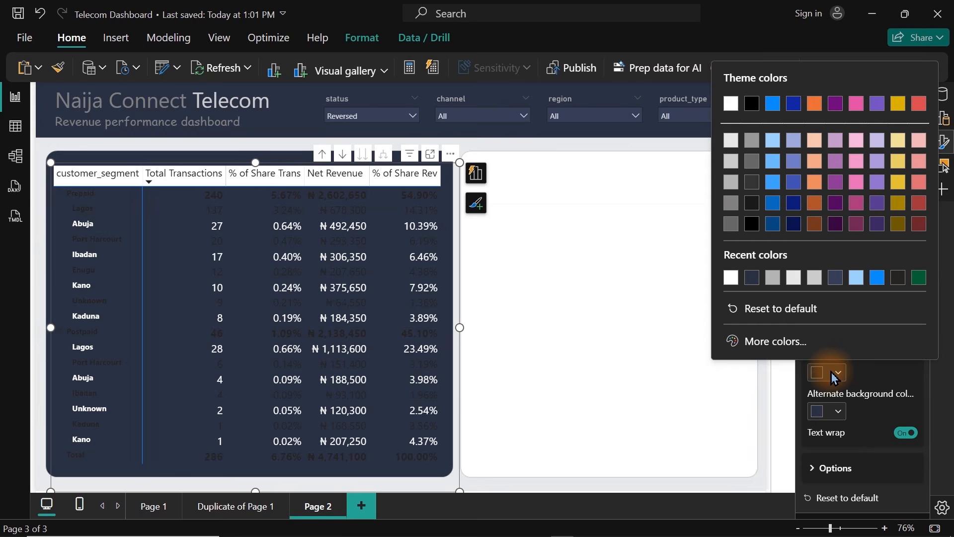
{"action": "left_click", "coordinate": [731, 162]}
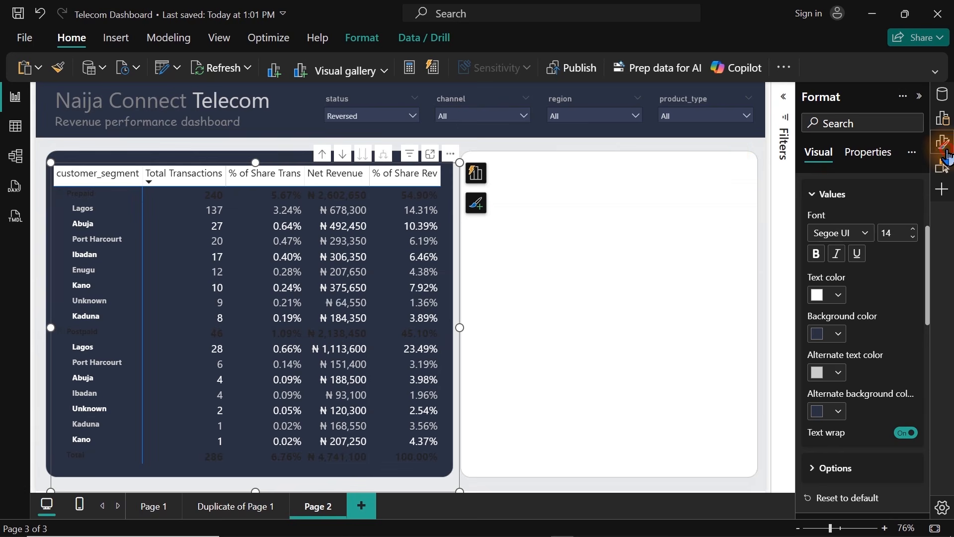
Step: Open the column header formatting options of the customer segment matrix
{"action": "left_click", "coordinate": [944, 169]}
{"action": "left_click", "coordinate": [944, 169]}
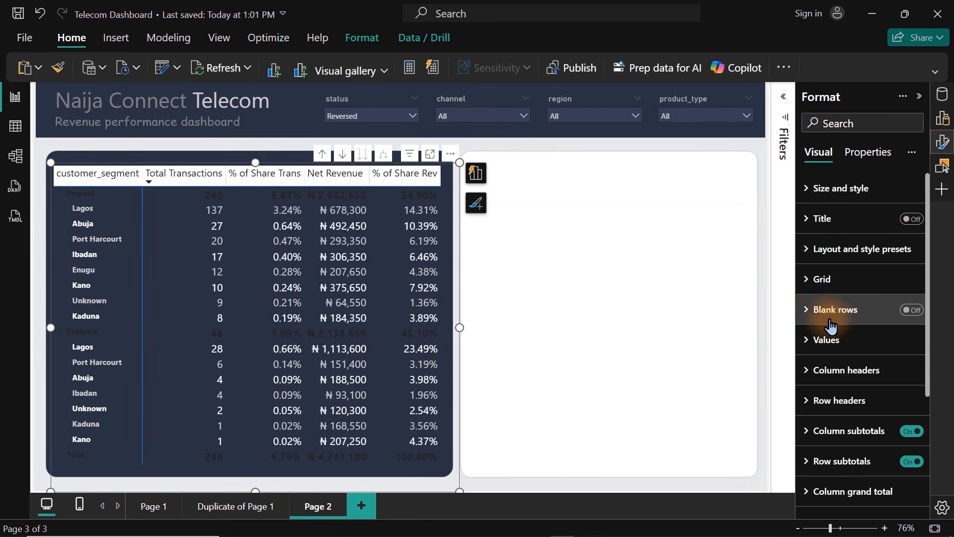
{"action": "left_click", "coordinate": [843, 368]}
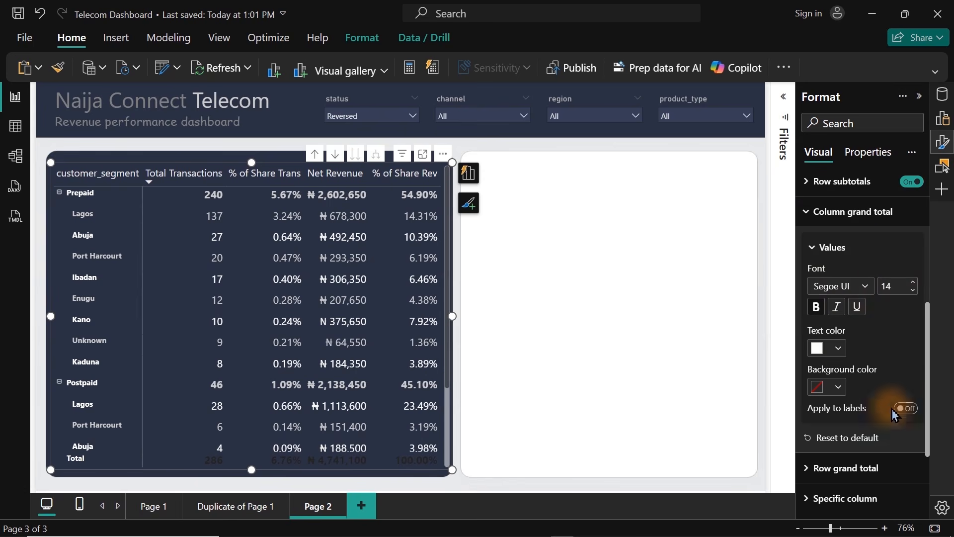
Step: Set the text color of the matrix's row grand total values to light blue, and return to the full list of formatting categories
{"action": "left_click", "coordinate": [827, 469]}
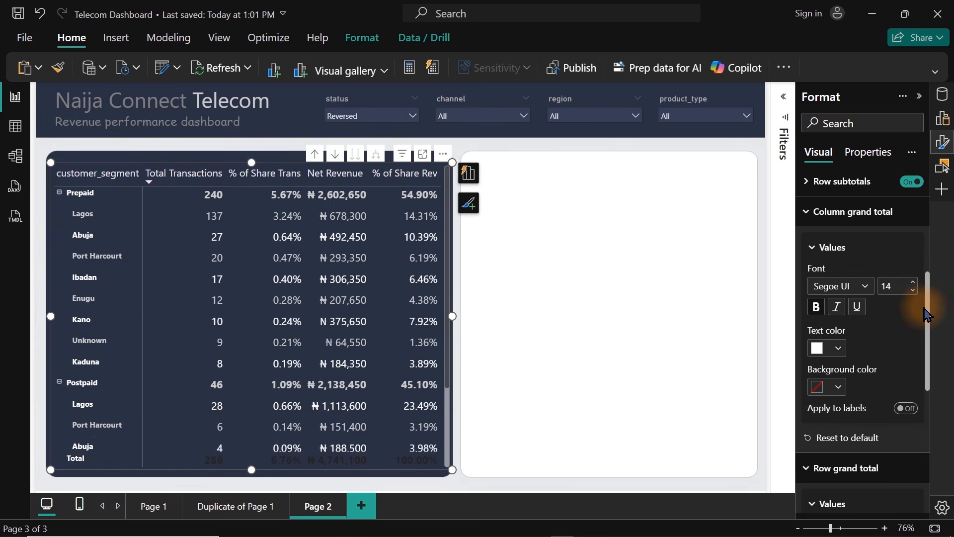
{"action": "left_click_drag", "start_coordinate": [930, 316], "coordinate": [911, 389]}
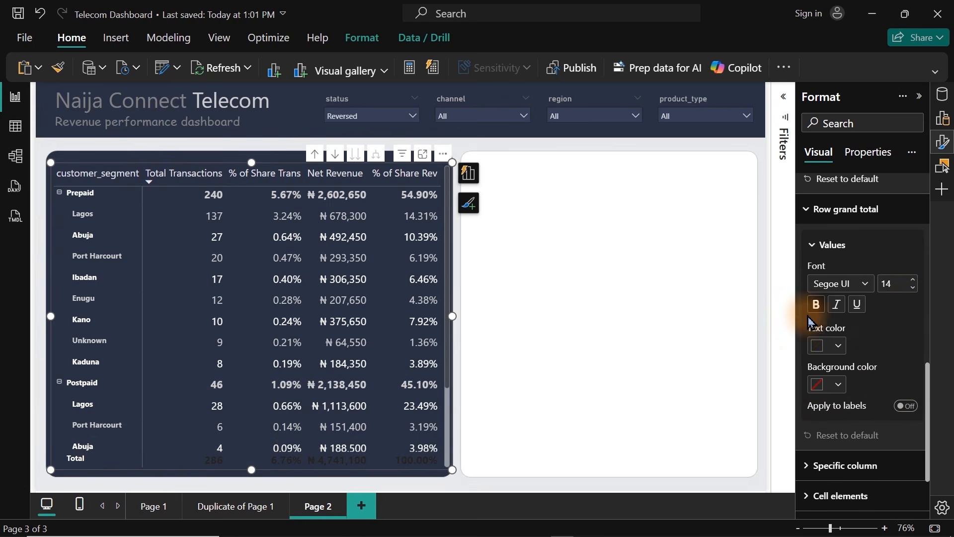
{"action": "left_click", "coordinate": [827, 356]}
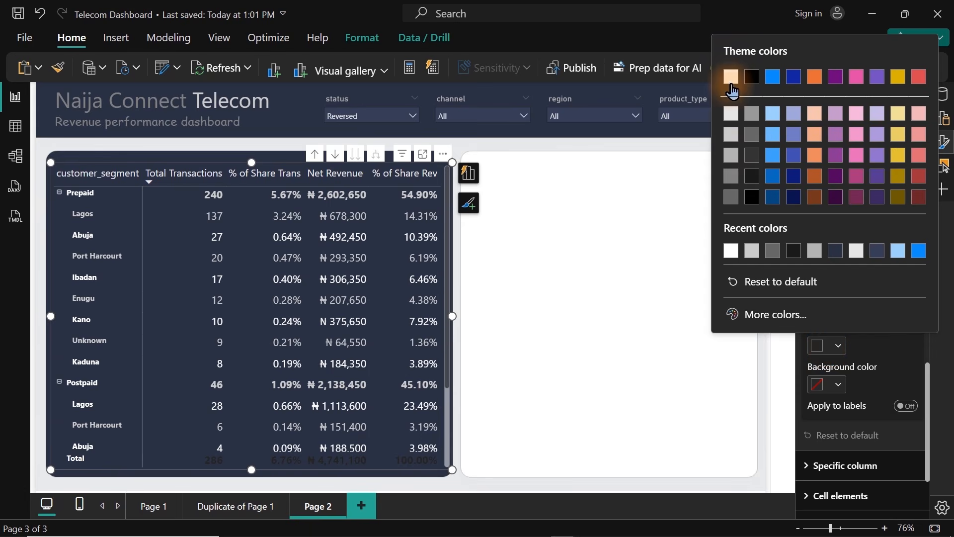
{"action": "left_click", "coordinate": [731, 77]}
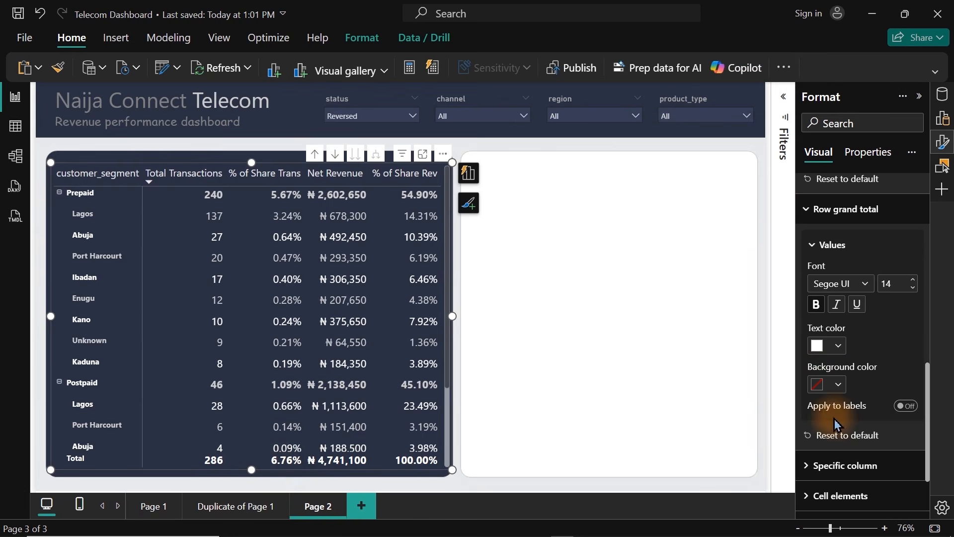
{"action": "left_click", "coordinate": [830, 351]}
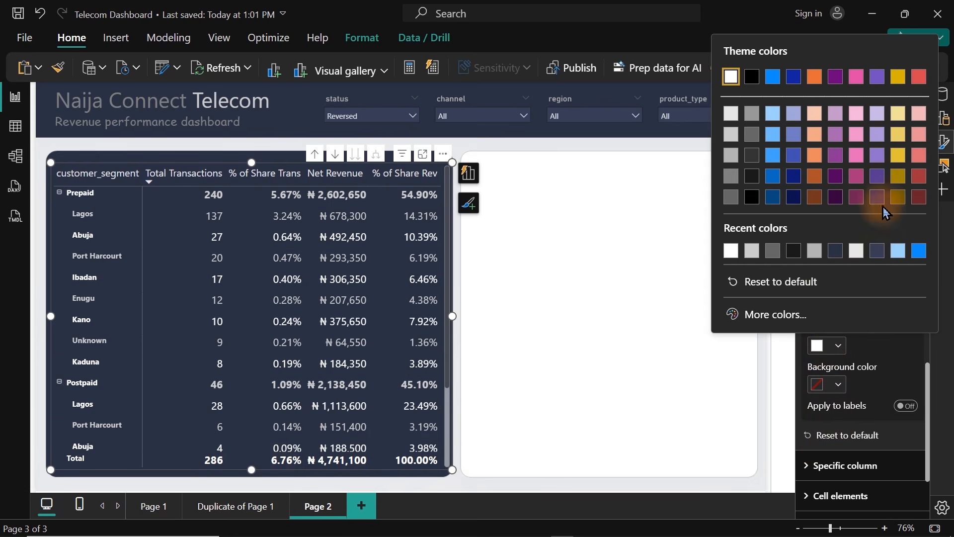
{"action": "left_click", "coordinate": [897, 254]}
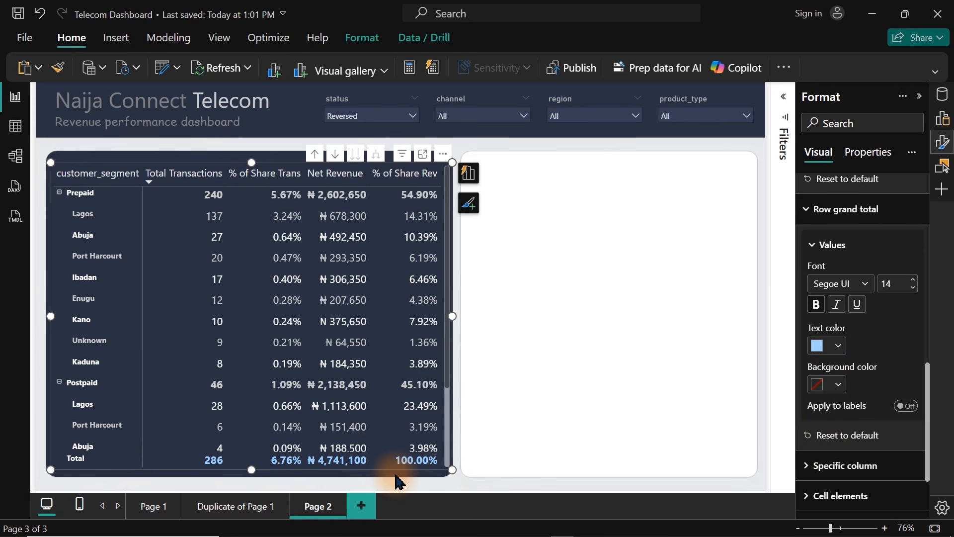
{"action": "left_click", "coordinate": [943, 144]}
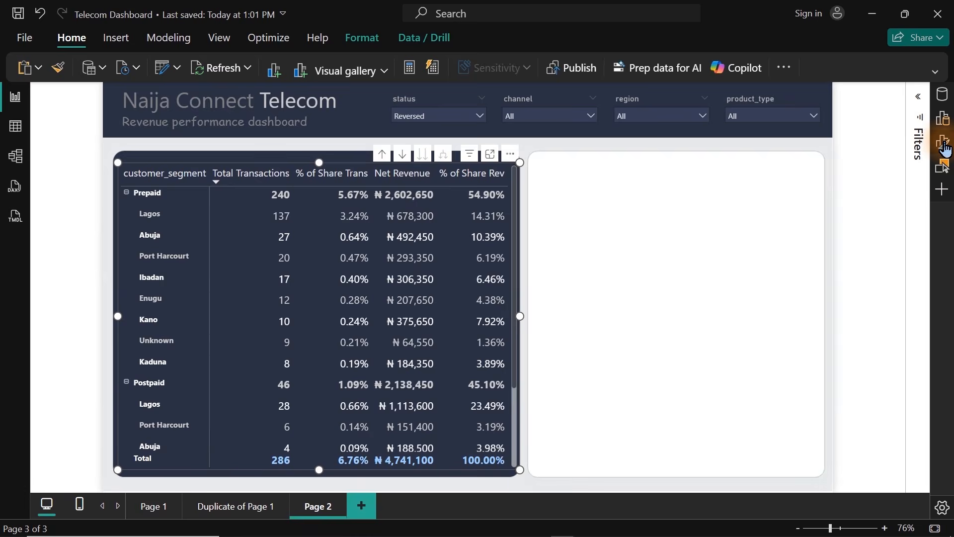
{"action": "left_click", "coordinate": [943, 145]}
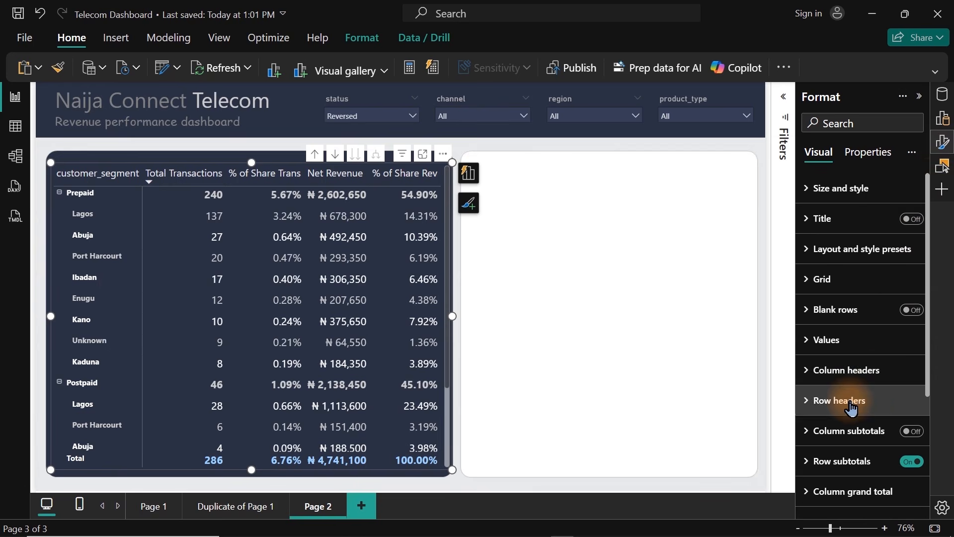
Step: Shorten the customer segment matrix slightly by lowering its upper edge within the dark card
{"action": "left_click", "coordinate": [489, 285]}
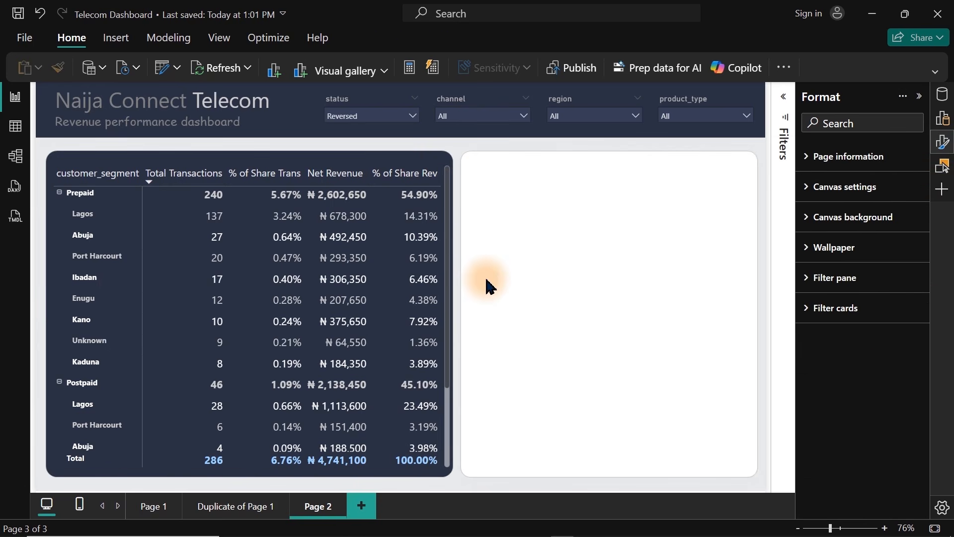
{"action": "left_click", "coordinate": [452, 275]}
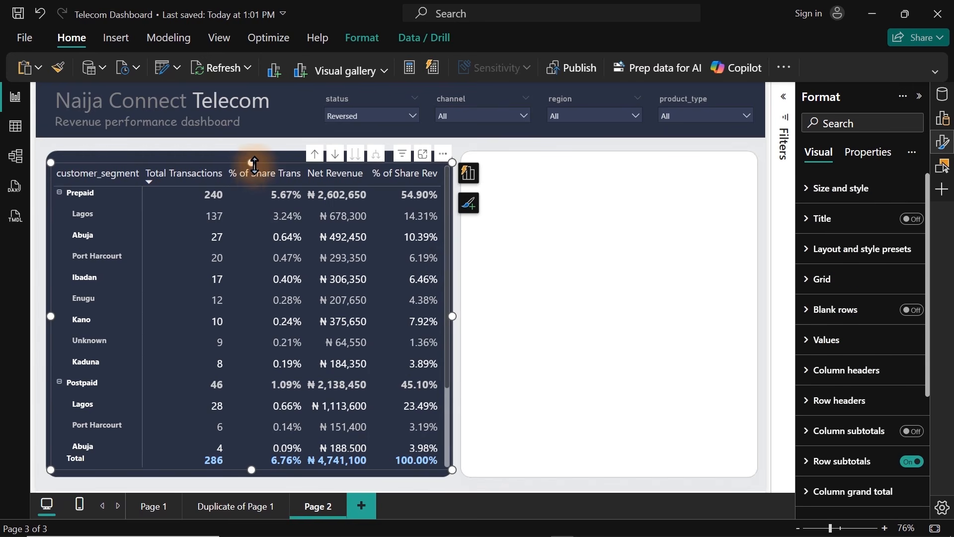
{"action": "mouse_move", "coordinate": [254, 174]}
{"action": "left_mouse_down"}
{"action": "mouse_move", "coordinate": [253, 191]}
{"action": "mouse_move", "coordinate": [251, 168]}
{"action": "left_mouse_up"}
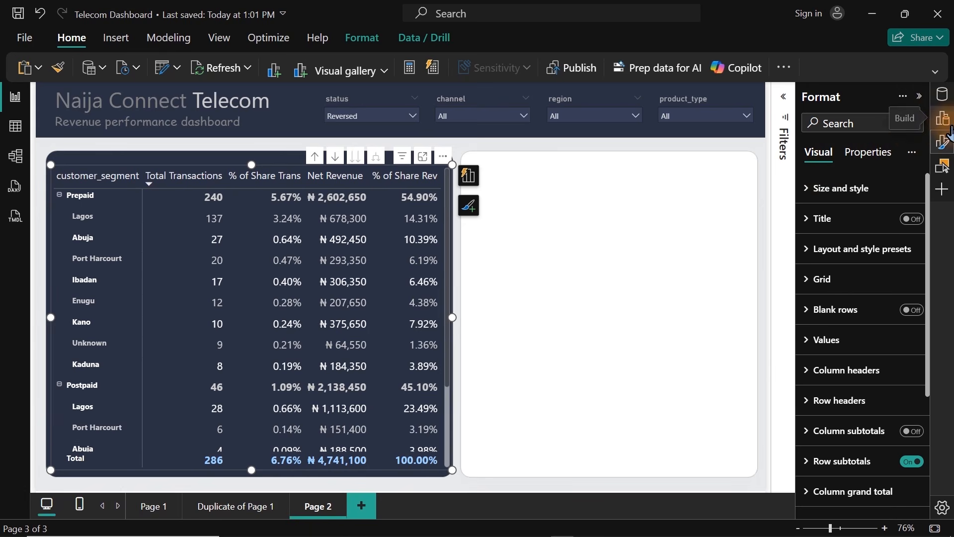
Step: Turn on the matrix title, enter "Customer Base" as its text and set the title's text color to light gray
{"action": "left_click", "coordinate": [946, 148]}
{"action": "left_click", "coordinate": [945, 148]}
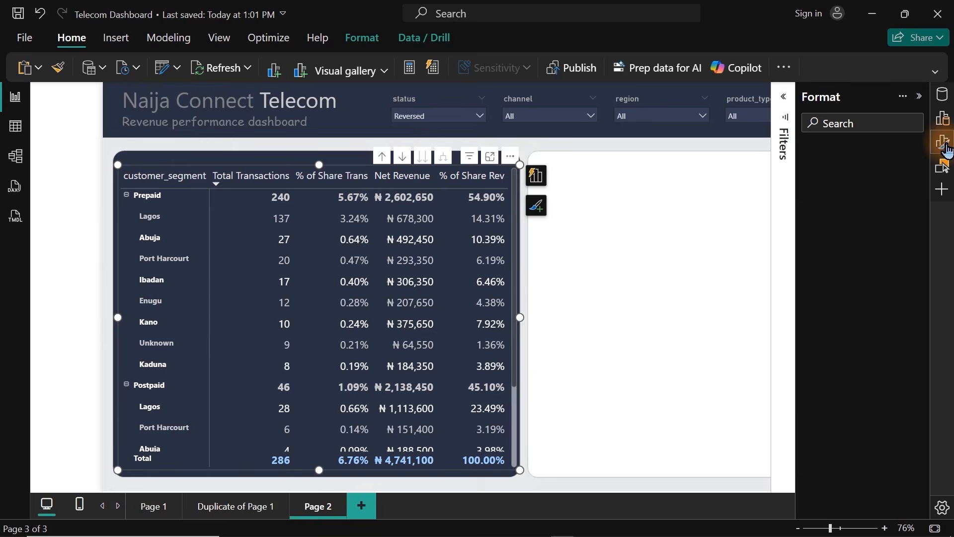
{"action": "left_click", "coordinate": [912, 219]}
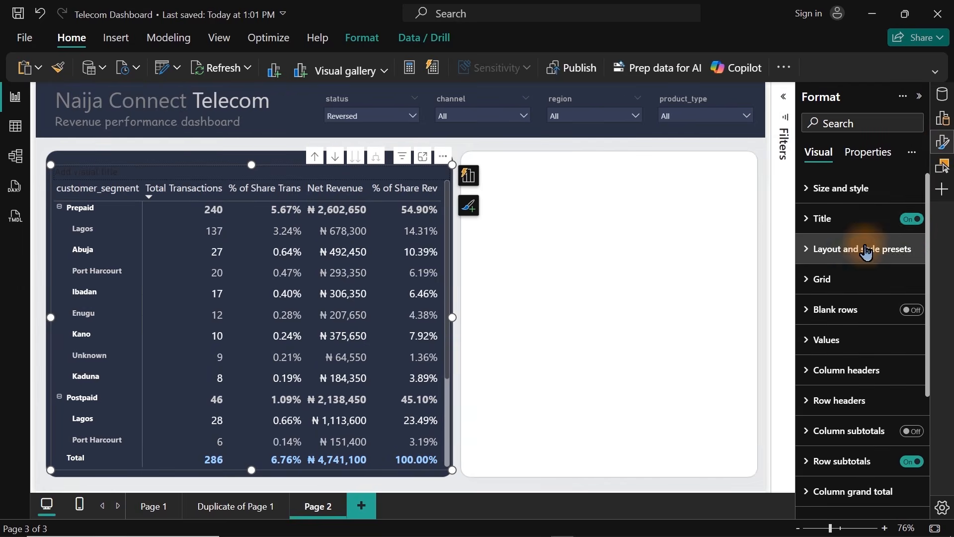
{"action": "left_click", "coordinate": [819, 226]}
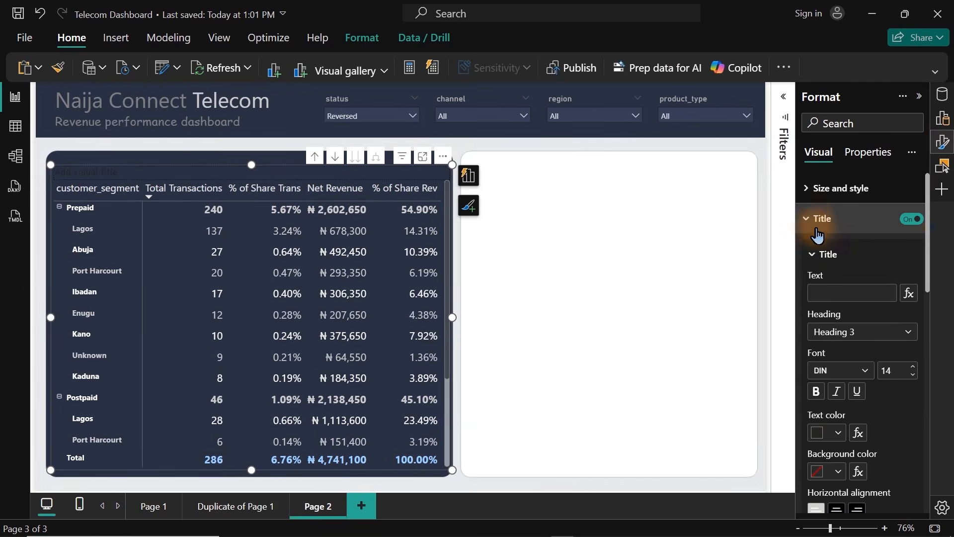
{"action": "left_click", "coordinate": [858, 292]}
{"action": "type", "text": "Customer Base"}
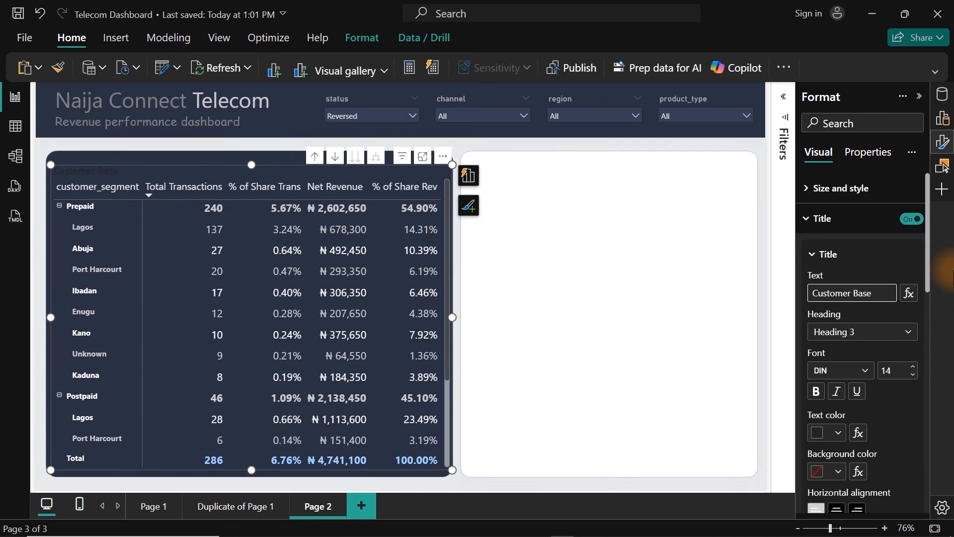
{"action": "left_click", "coordinate": [838, 432]}
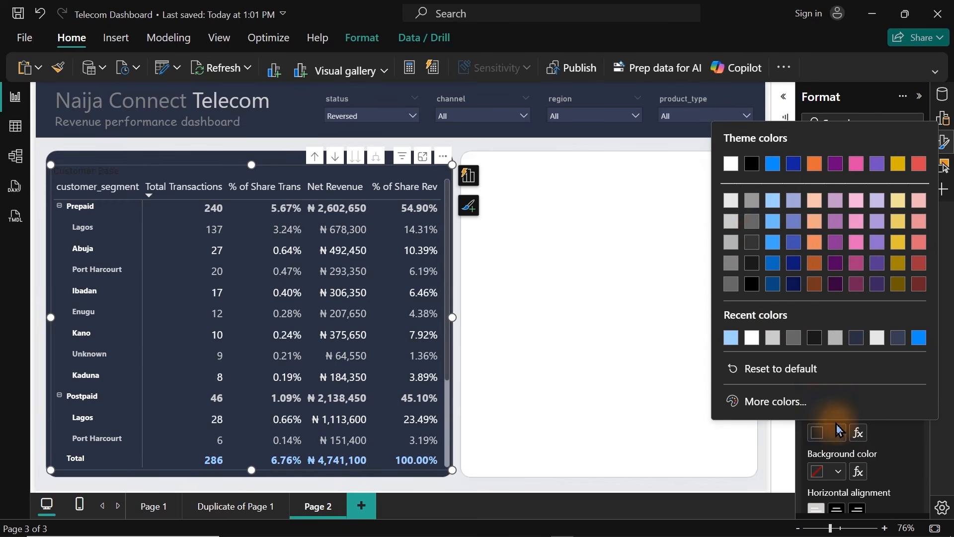
{"action": "left_click", "coordinate": [738, 209]}
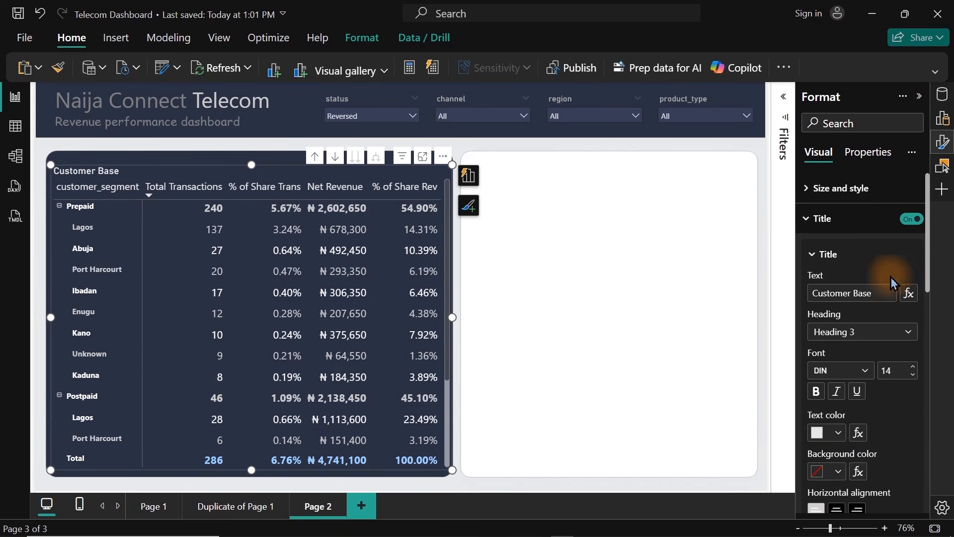
Step: Turn on the matrix subtitle and enter "Prepaid vs Postpaid insights" as its text
{"action": "scroll", "coordinate": [927, 282], "scroll_direction": "down", "scroll_amount": 5}
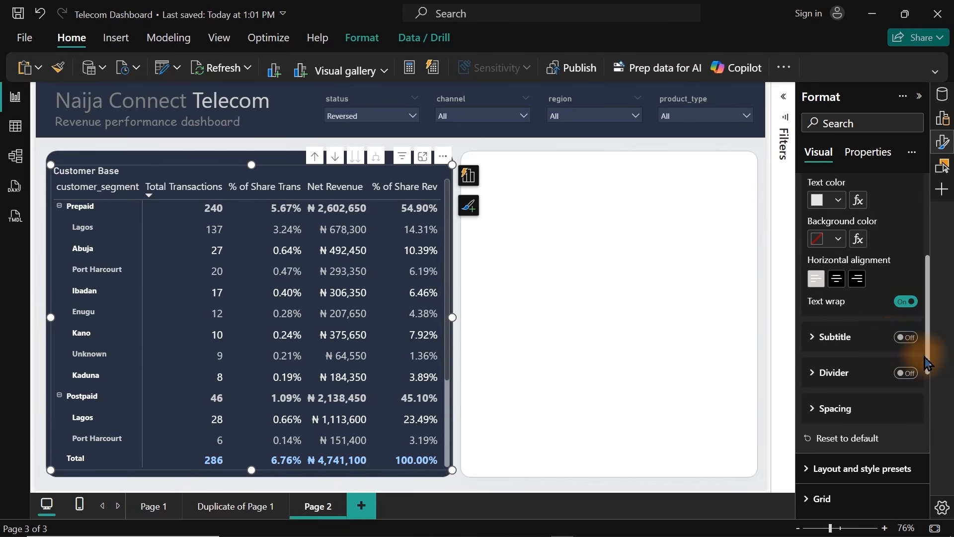
{"action": "left_click", "coordinate": [905, 338]}
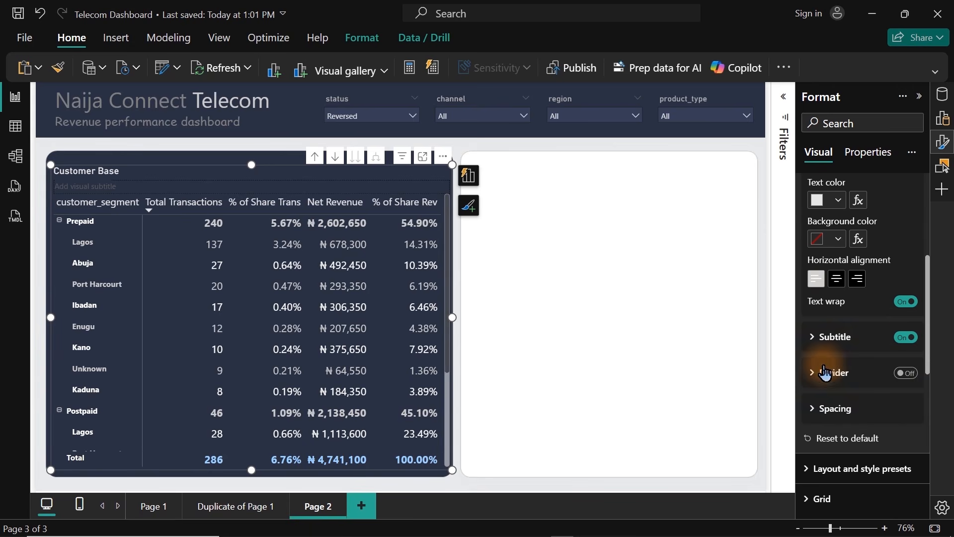
{"action": "left_click", "coordinate": [822, 348]}
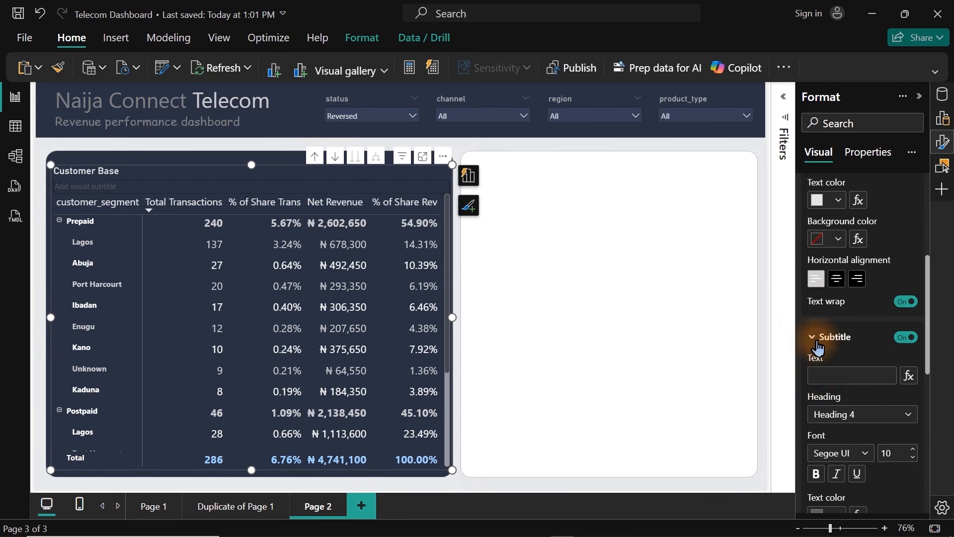
{"action": "left_click", "coordinate": [833, 377]}
{"action": "type", "text": "Prev"}
{"action": "key", "text": "BackSpace"}
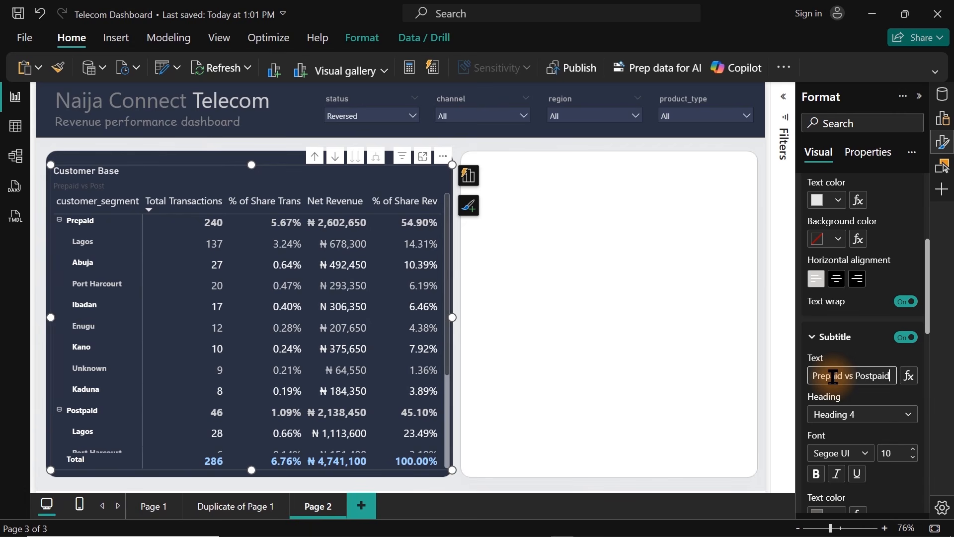
Step: Format the matrix subtitle as 12-point italic with gray text, and deselect the matrix
{"action": "left_click", "coordinate": [913, 449]}
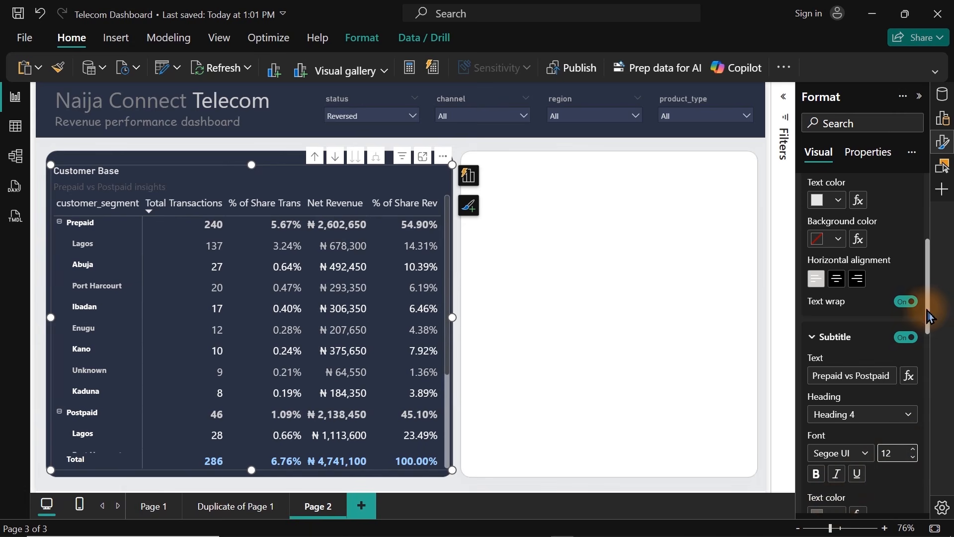
{"action": "scroll", "coordinate": [931, 317], "scroll_direction": "down", "scroll_amount": 2}
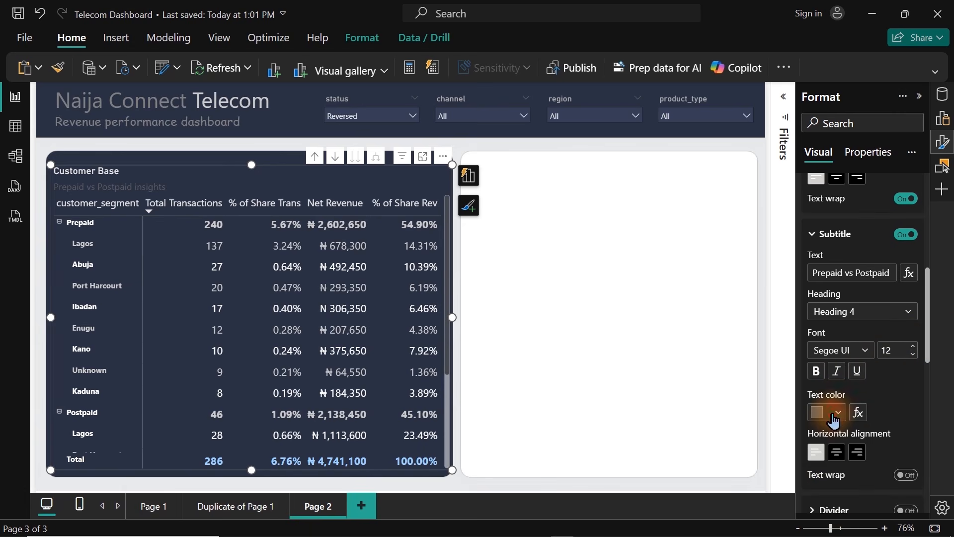
{"action": "left_click", "coordinate": [835, 415]}
{"action": "left_click", "coordinate": [735, 204]}
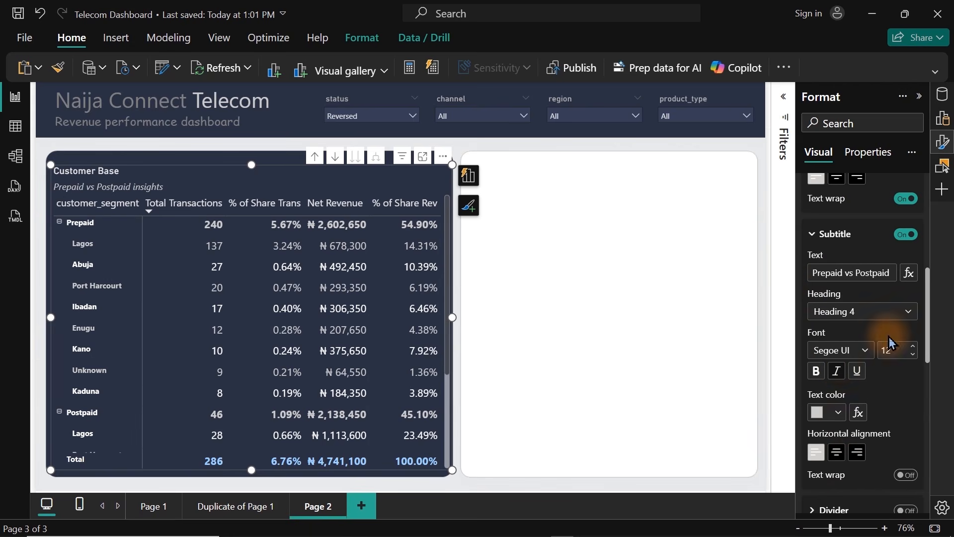
{"action": "left_click", "coordinate": [839, 412]}
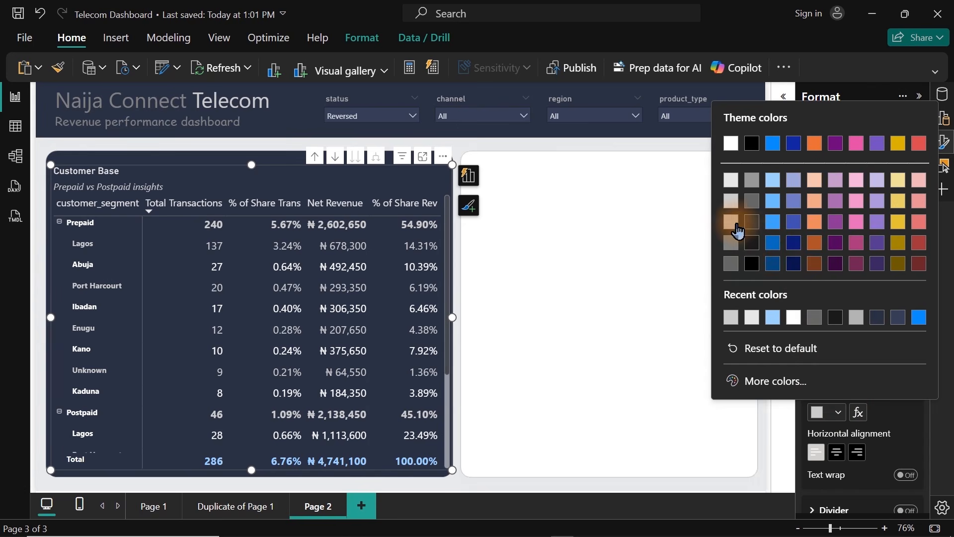
{"action": "left_click", "coordinate": [731, 201]}
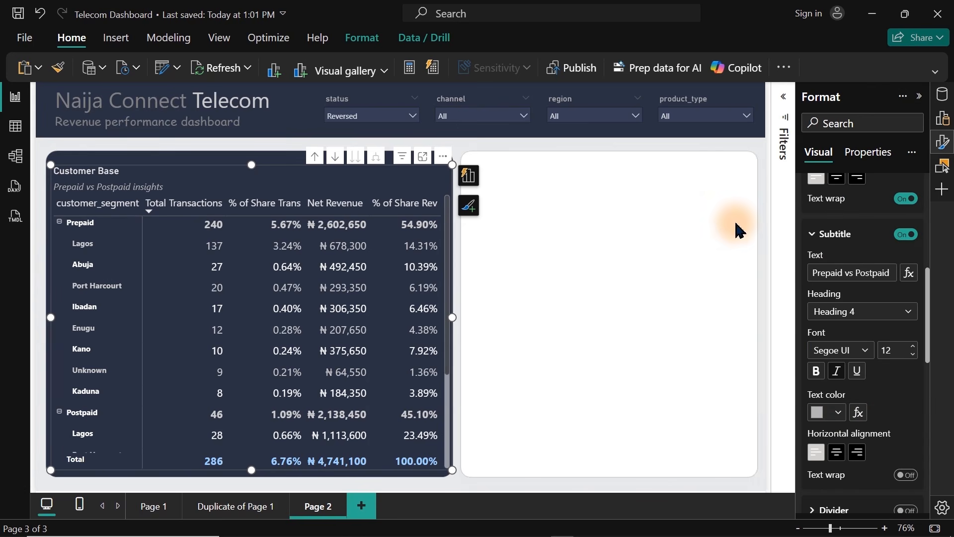
{"action": "left_click", "coordinate": [572, 261]}
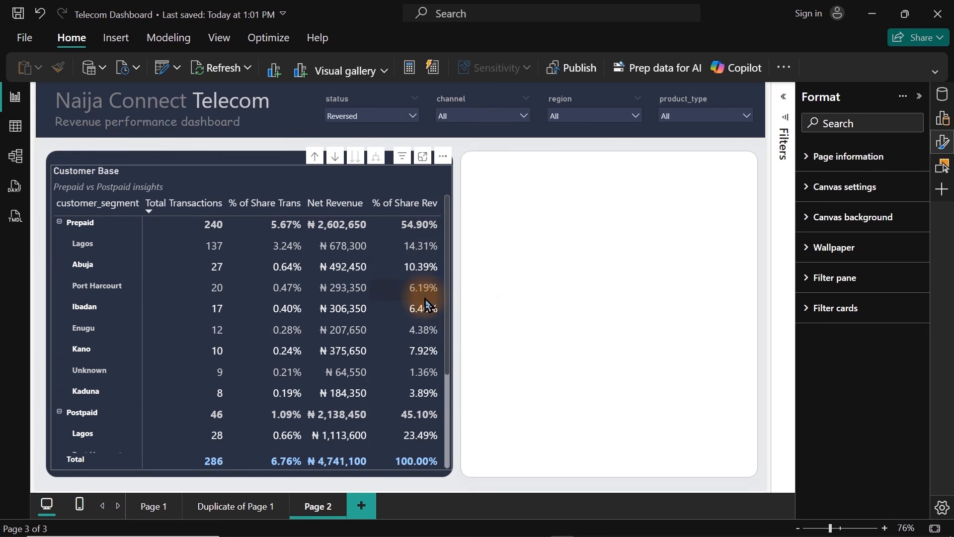
Step: Turn on conditional font color for the % of Share Rev series in the matrix's cell elements
{"action": "left_click", "coordinate": [452, 278]}
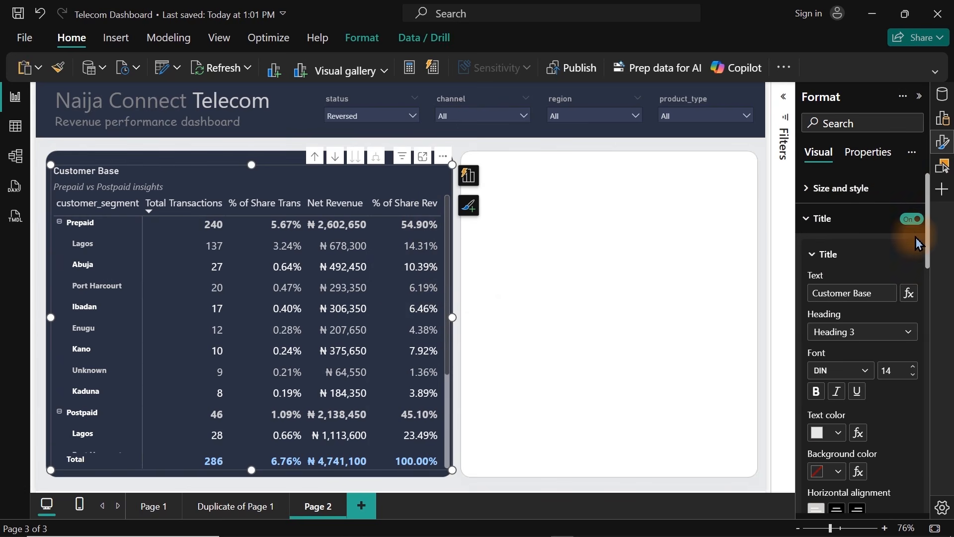
{"action": "scroll", "coordinate": [868, 398], "scroll_direction": "down", "scroll_amount": 3}
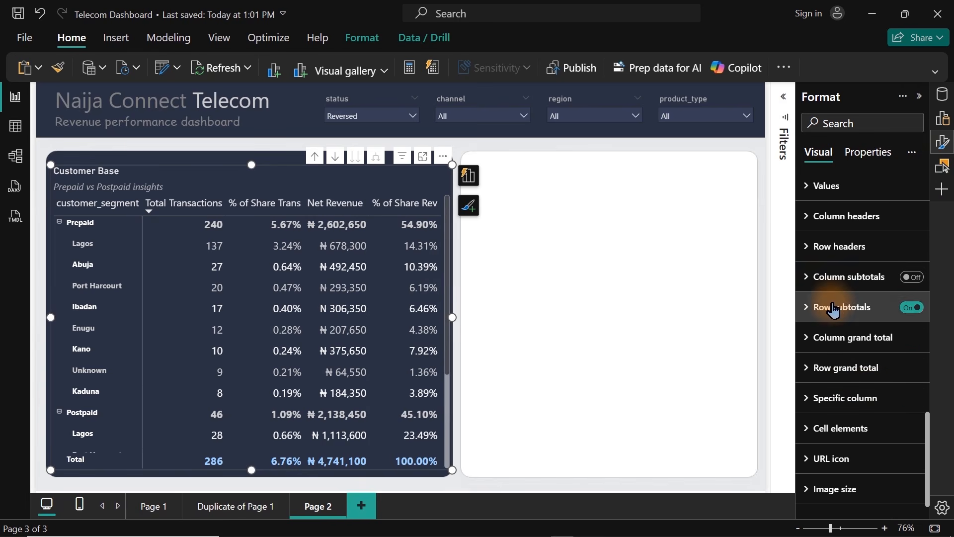
{"action": "left_click", "coordinate": [833, 430]}
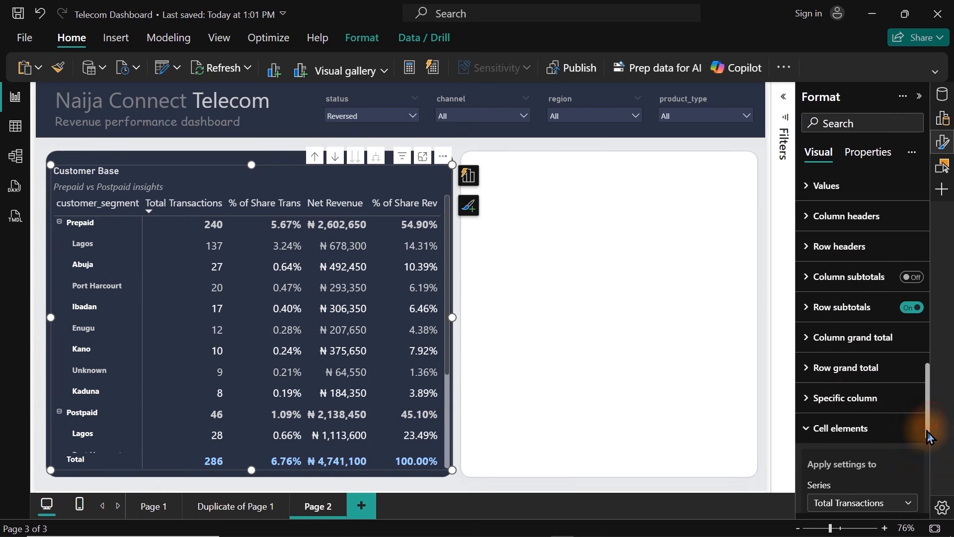
{"action": "scroll", "coordinate": [925, 420], "scroll_direction": "down", "scroll_amount": 5}
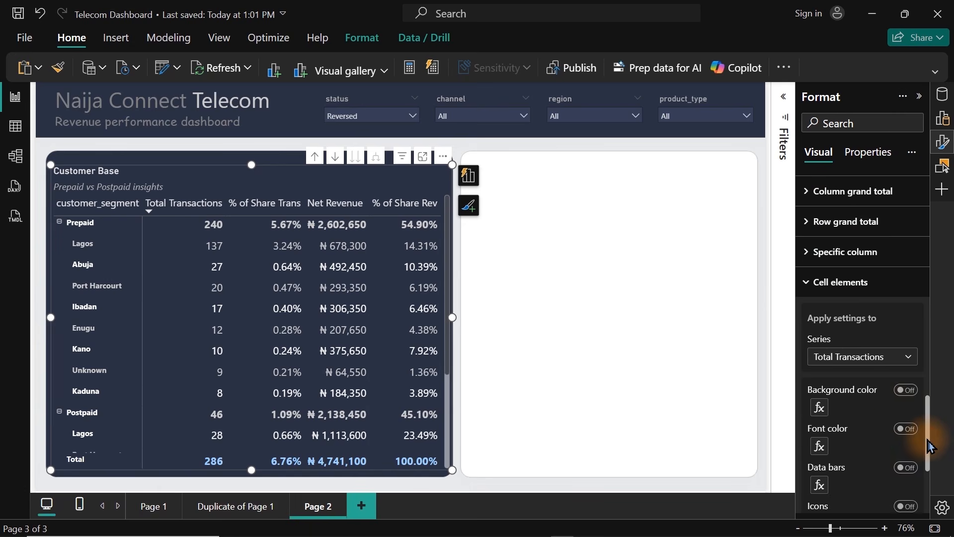
{"action": "left_click", "coordinate": [848, 325]}
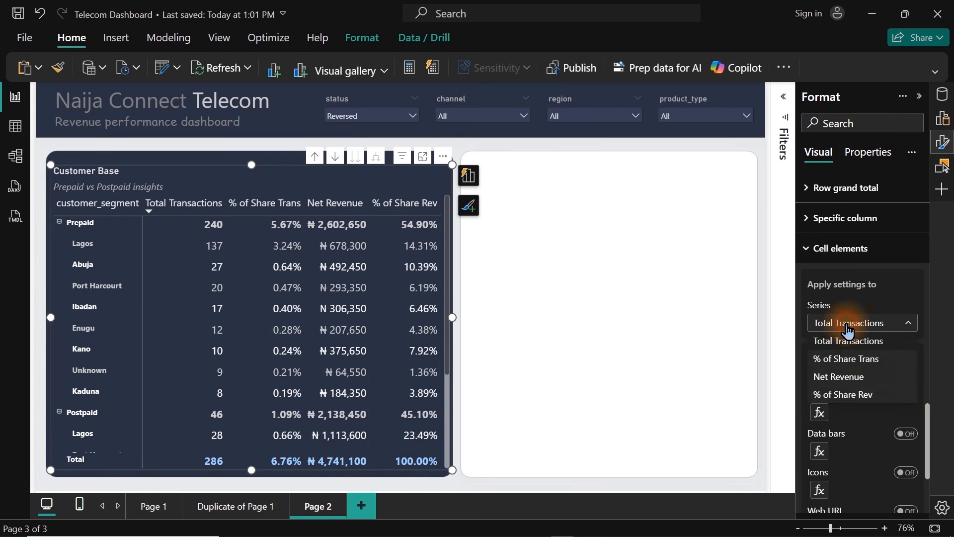
{"action": "left_click", "coordinate": [844, 394]}
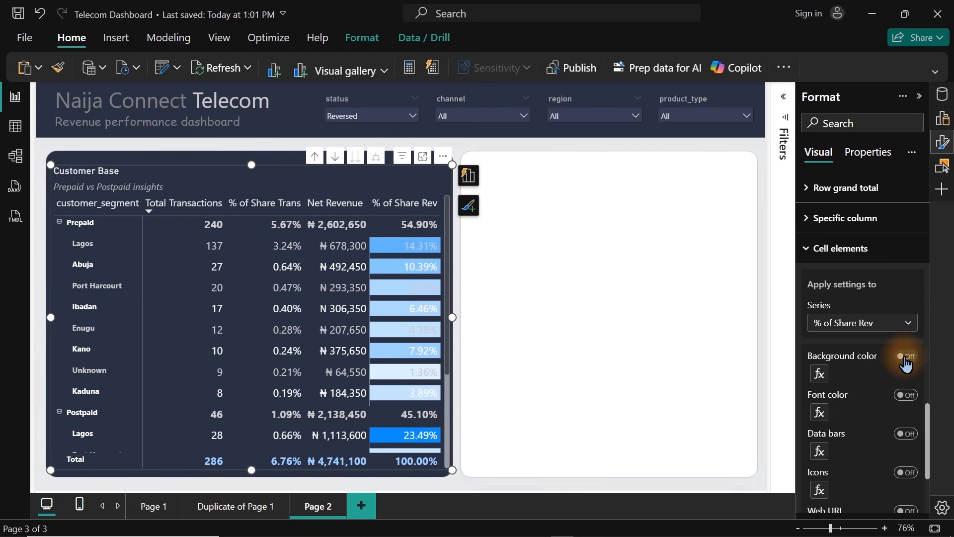
{"action": "left_click", "coordinate": [905, 397]}
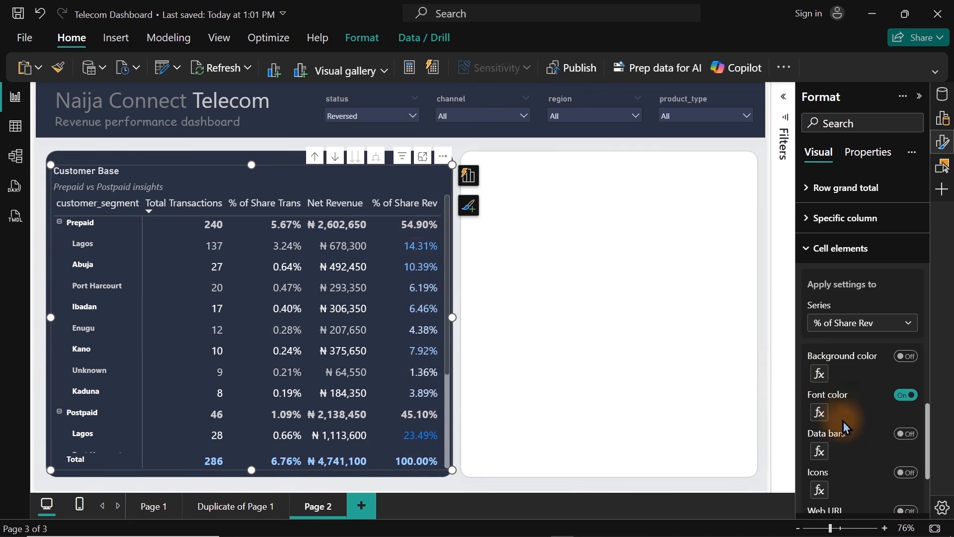
Step: Set the highest-value color of the % of Share Rev font color gradient to green #09C17D and apply it
{"action": "left_click", "coordinate": [819, 413]}
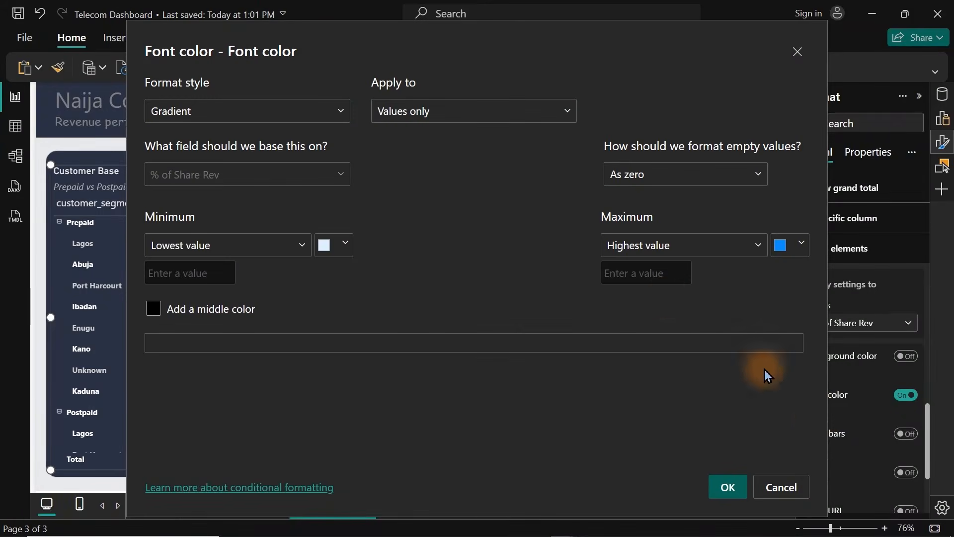
{"action": "left_click", "coordinate": [801, 247]}
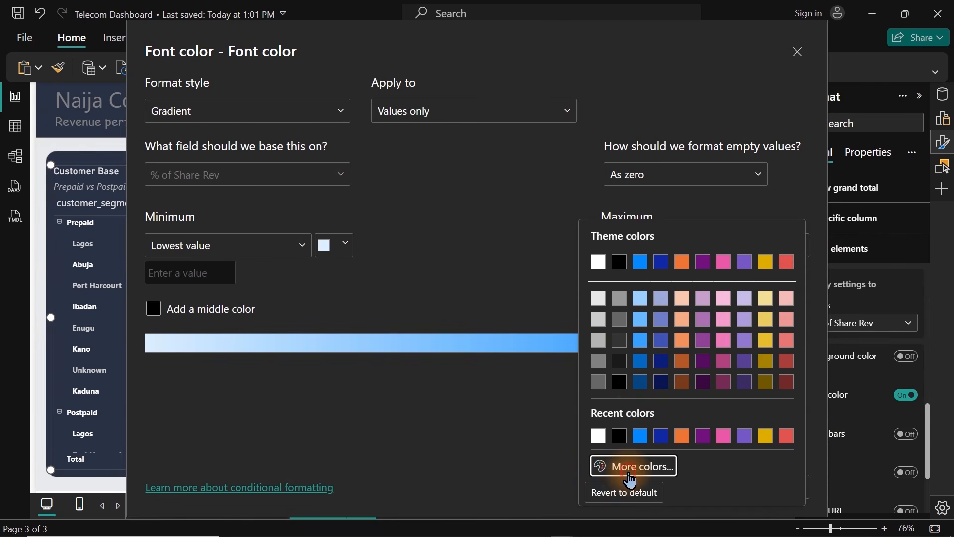
{"action": "left_click", "coordinate": [630, 467]}
{"action": "left_click", "coordinate": [694, 429]}
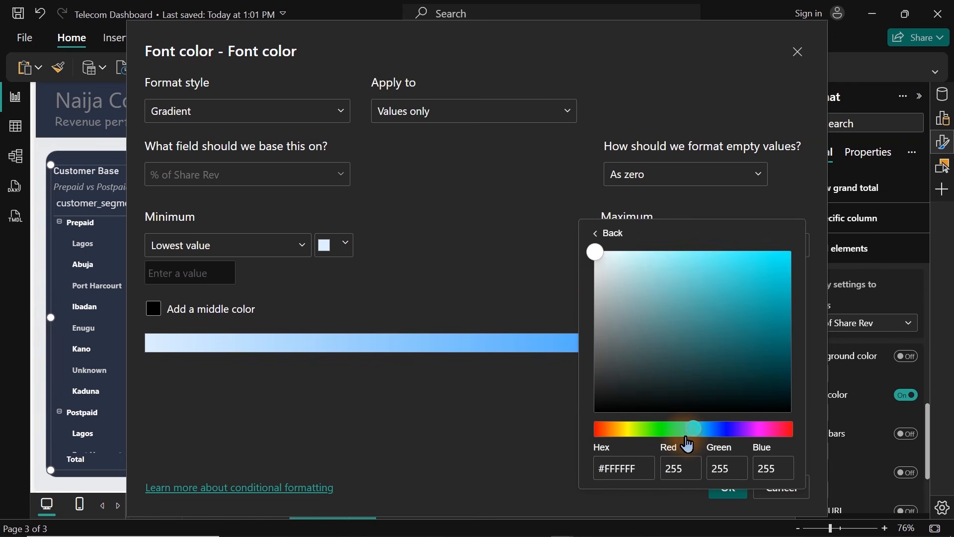
{"action": "left_click", "coordinate": [784, 296]}
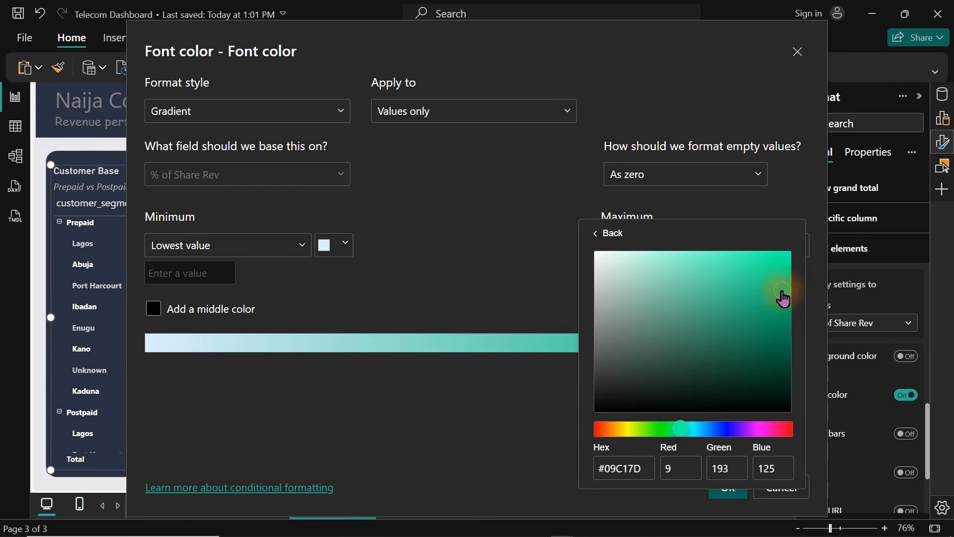
{"action": "left_click_drag", "start_coordinate": [641, 467], "coordinate": [586, 478]}
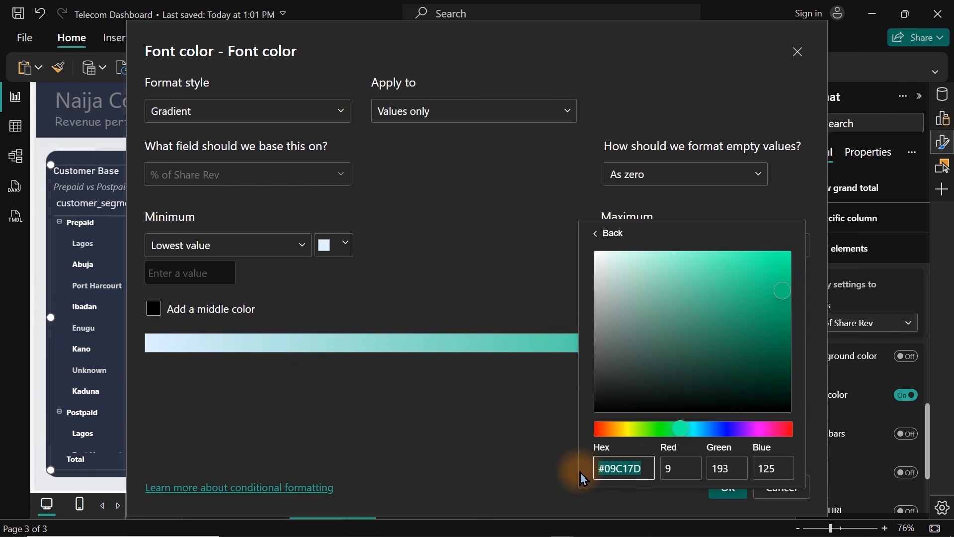
{"action": "left_click", "coordinate": [519, 463]}
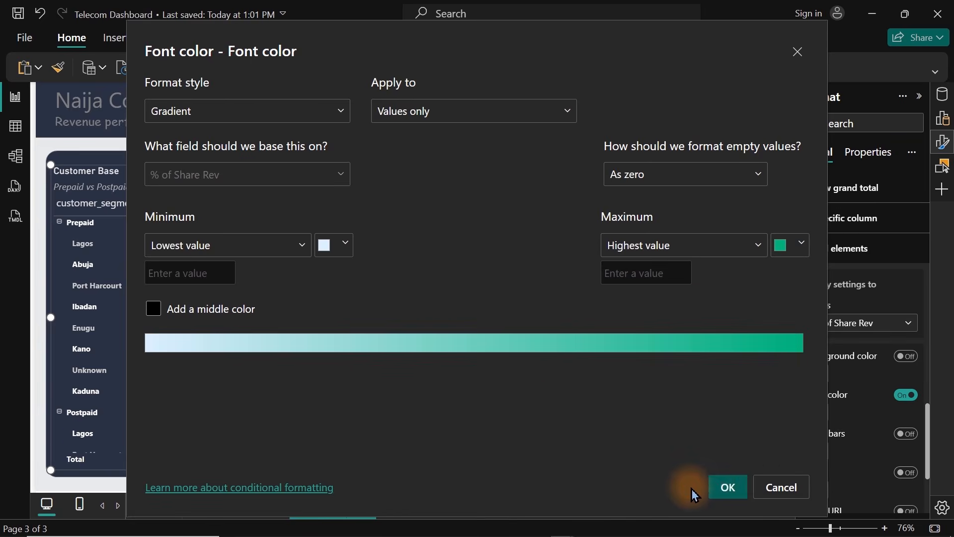
{"action": "left_click", "coordinate": [725, 489]}
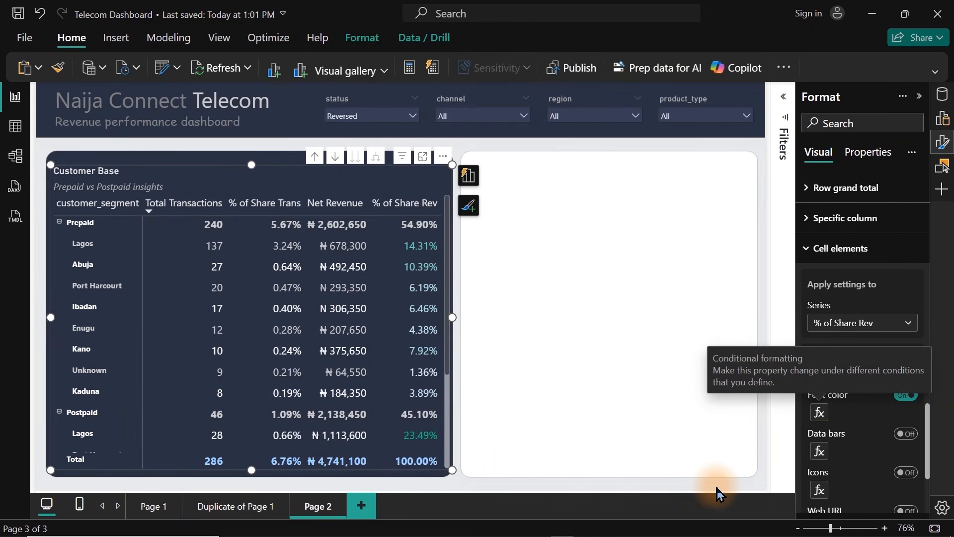
Step: Turn on conditional font color for the % of Share Trans series in the matrix
{"action": "left_click", "coordinate": [879, 326]}
{"action": "left_click", "coordinate": [862, 359]}
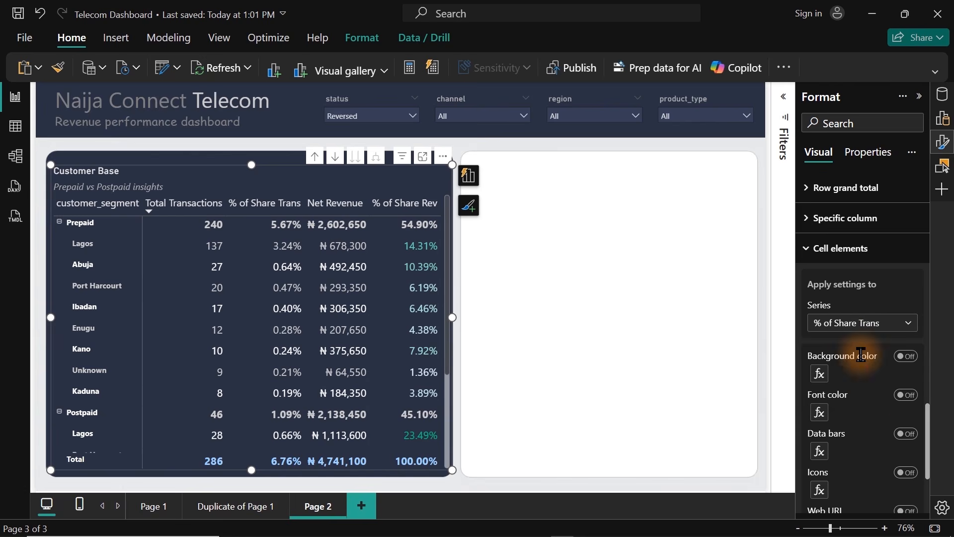
{"action": "left_click", "coordinate": [912, 405]}
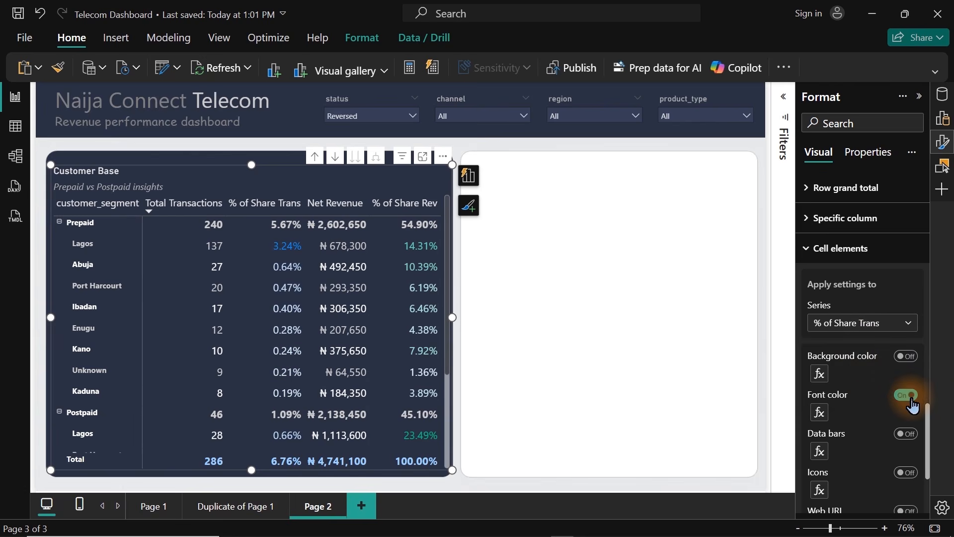
Step: Set the highest-value color of the % of Share Trans font color gradient to green #09C17D and apply it
{"action": "left_click", "coordinate": [820, 413]}
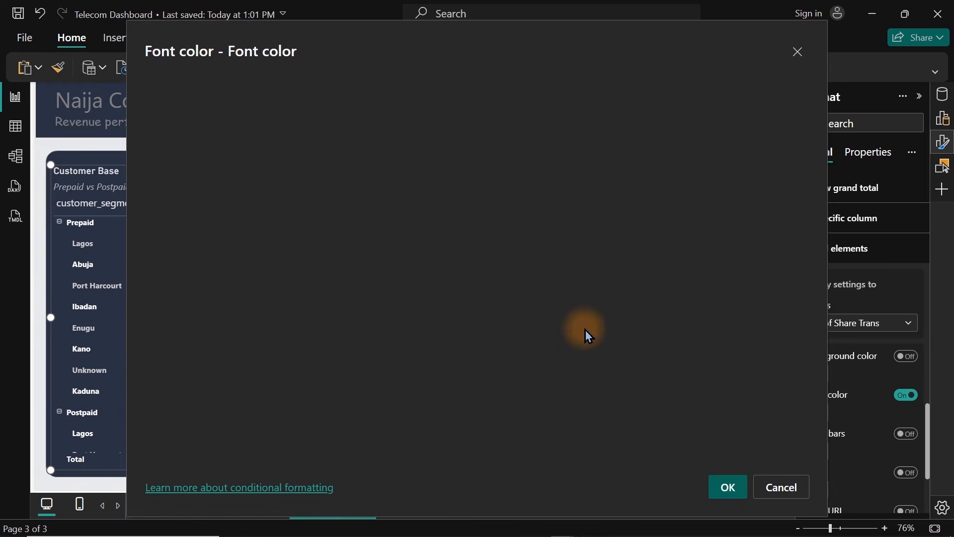
{"action": "left_click", "coordinate": [797, 246]}
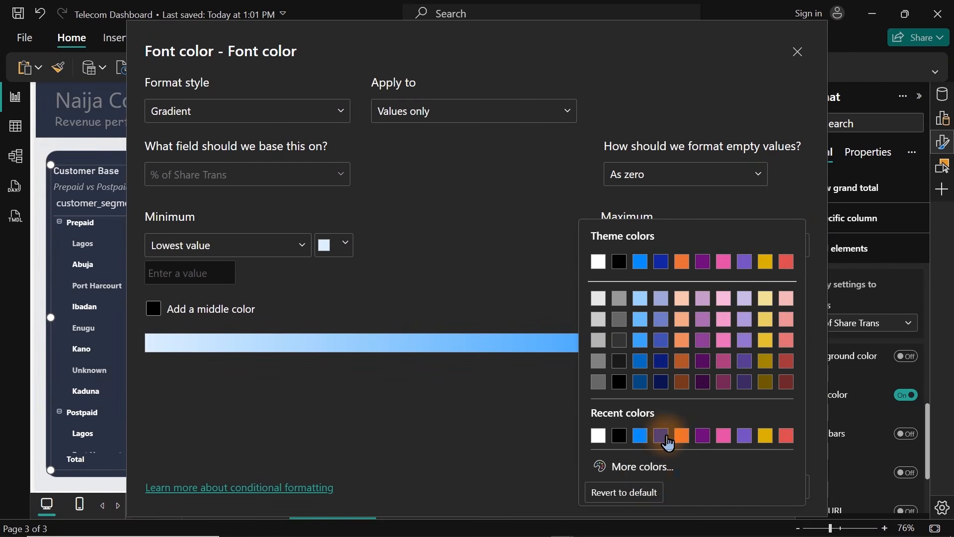
{"action": "left_click", "coordinate": [649, 483]}
{"action": "type", "text": "#09C17D"}
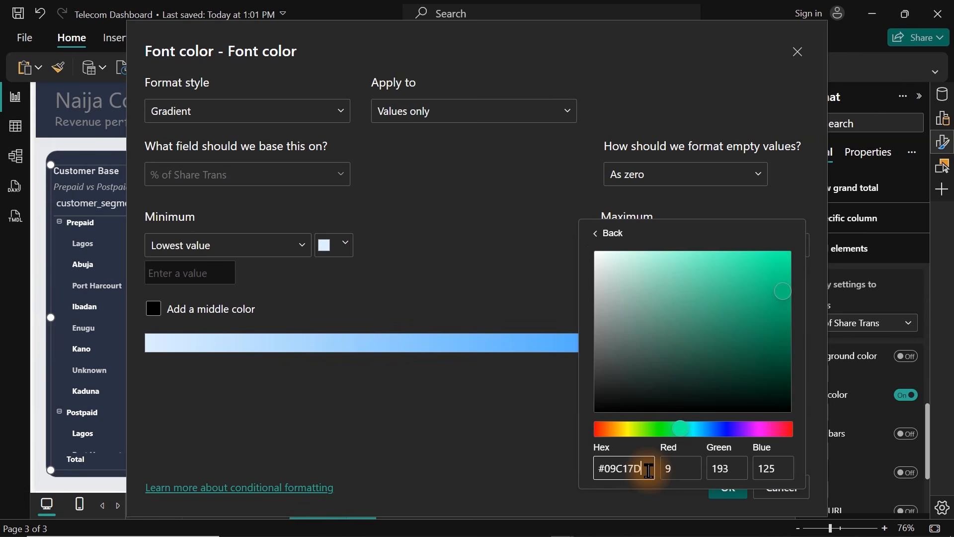
{"action": "left_click", "coordinate": [536, 449]}
{"action": "left_click", "coordinate": [725, 487]}
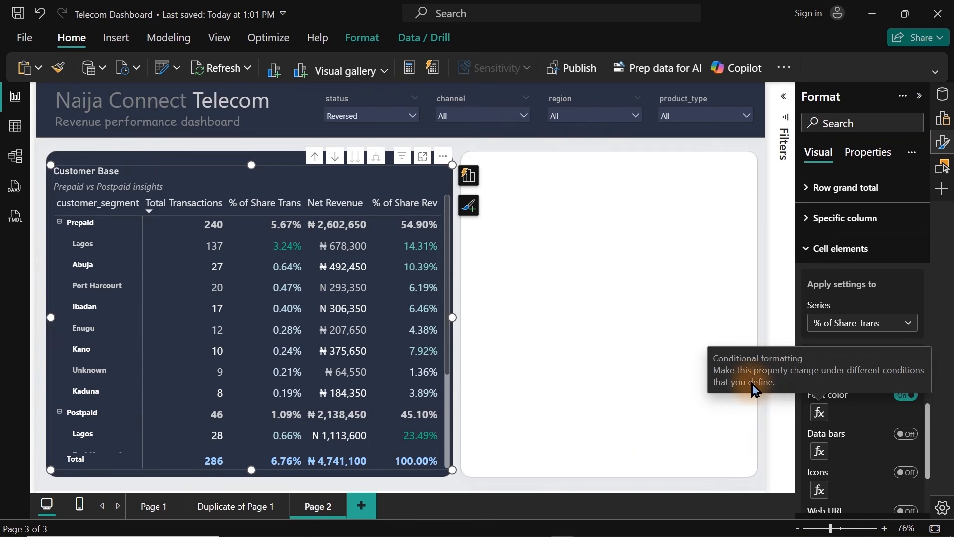
Step: Turn on data bars for the Total Transactions series with the positive bars in blue #414FB1 (Theme color 2, 20% lighter)
{"action": "left_click", "coordinate": [846, 329]}
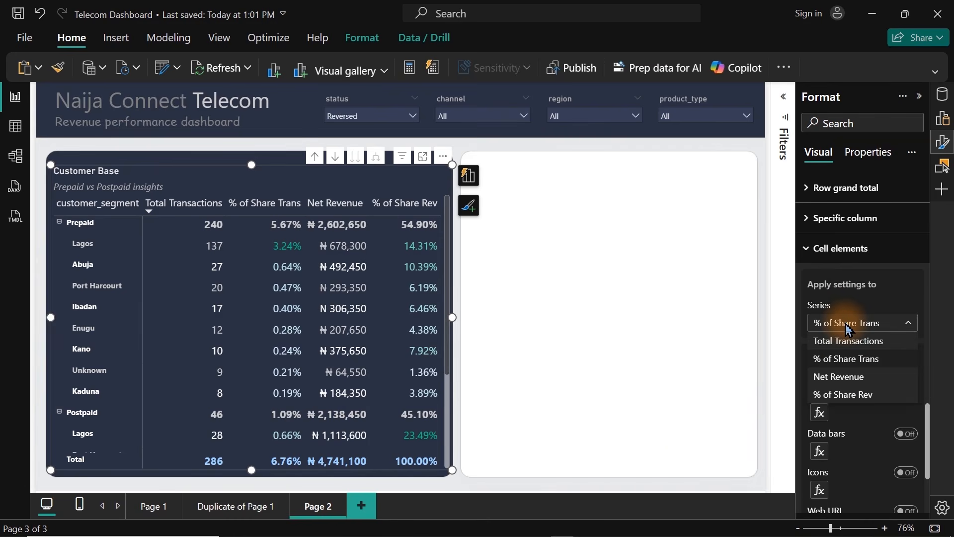
{"action": "left_click", "coordinate": [843, 354]}
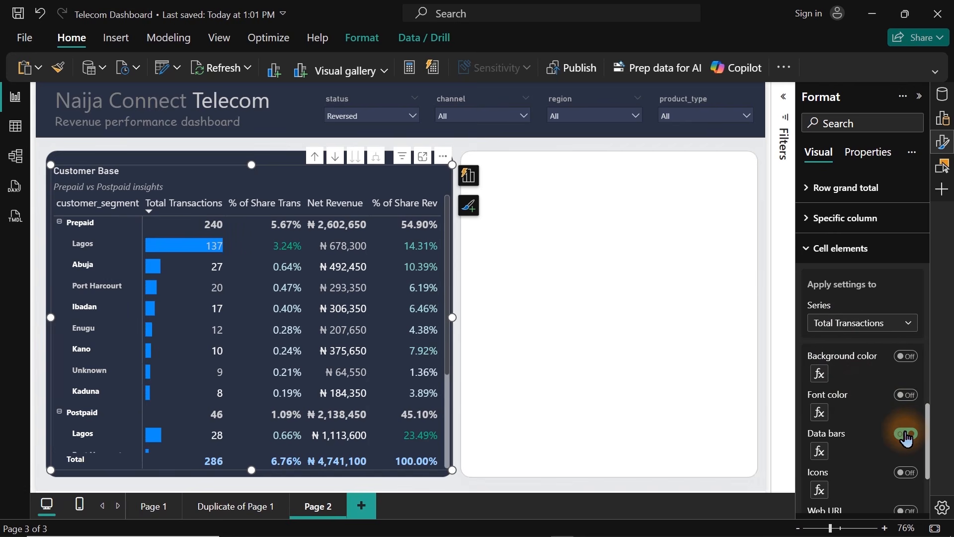
{"action": "left_click", "coordinate": [819, 451]}
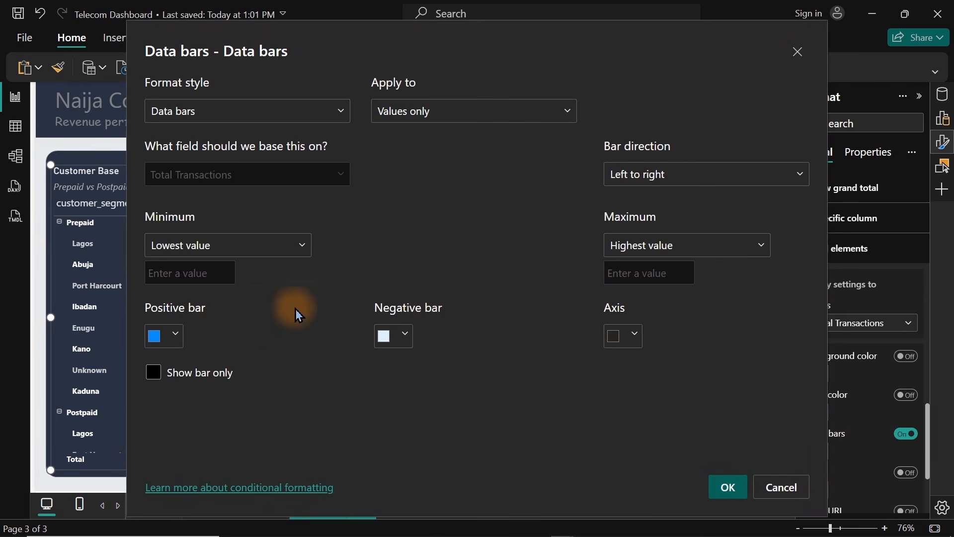
{"action": "left_click", "coordinate": [172, 335]}
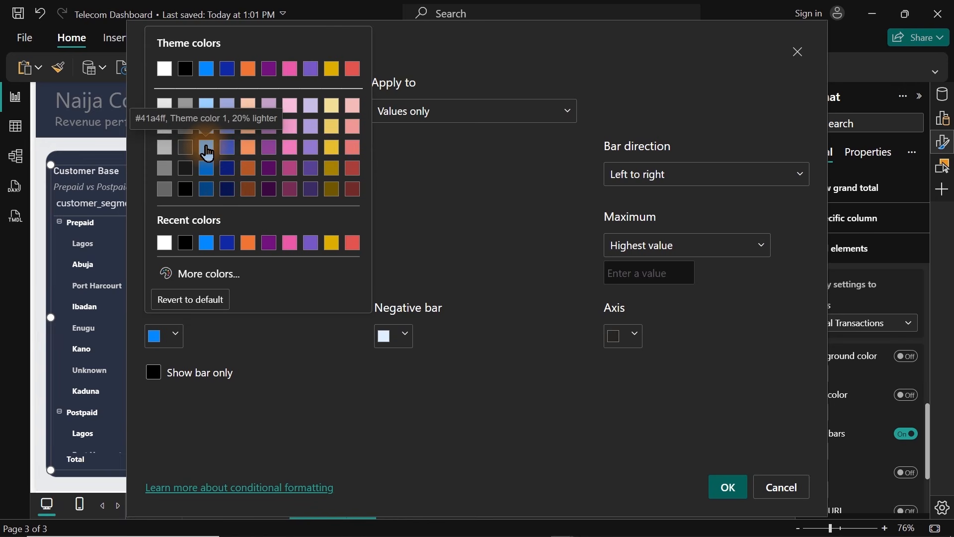
{"action": "left_click", "coordinate": [229, 149]}
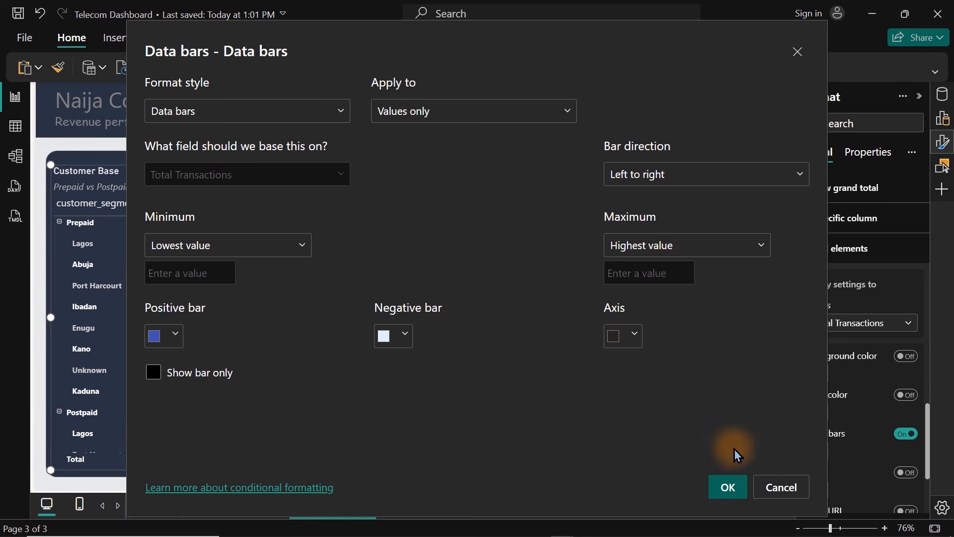
{"action": "left_click", "coordinate": [729, 490]}
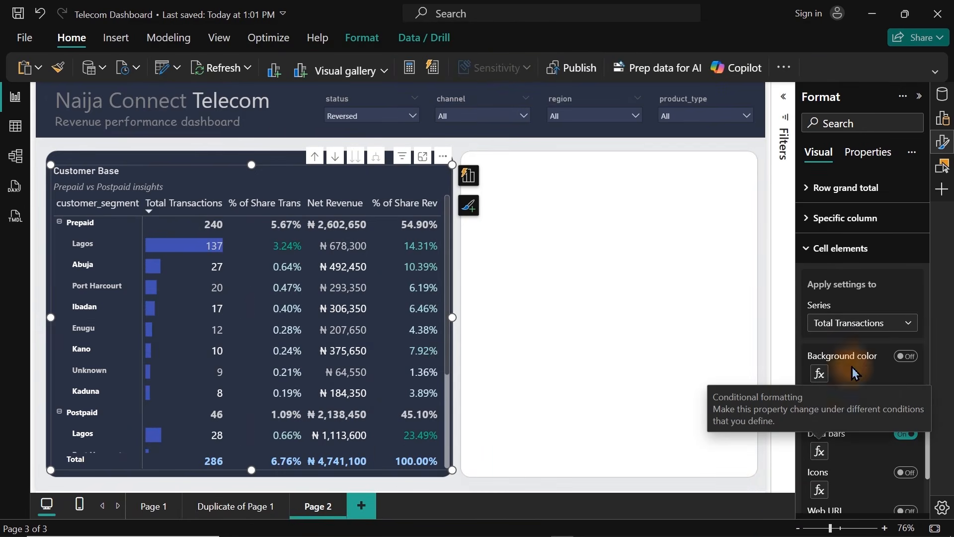
Step: Turn on data bars for the Net Revenue series with light periwinkle-blue positive bars and red negative bars
{"action": "left_click", "coordinate": [848, 324]}
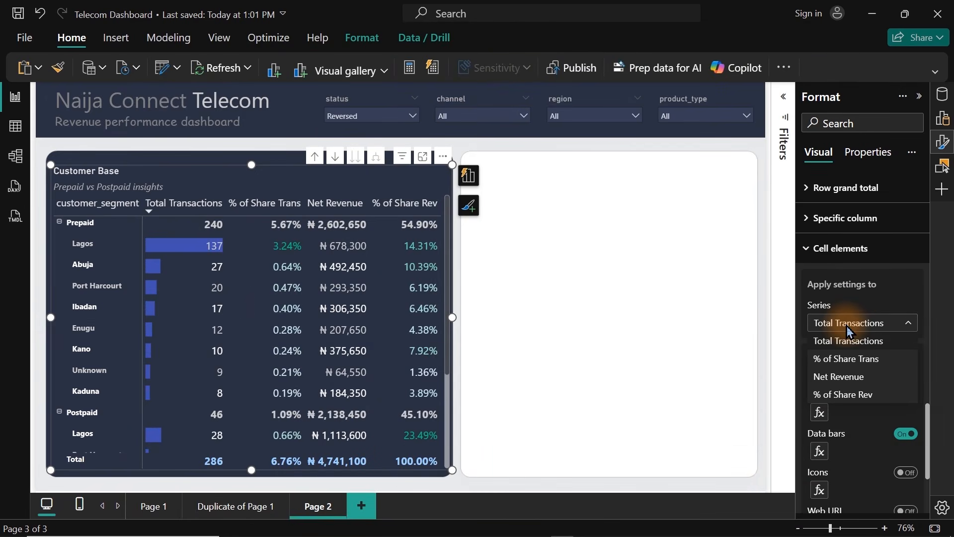
{"action": "left_click", "coordinate": [853, 376]}
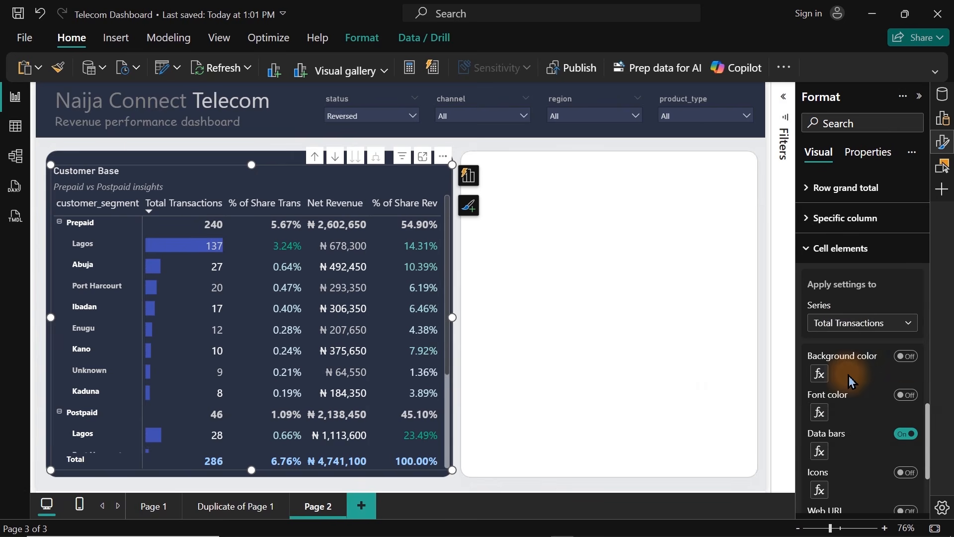
{"action": "left_click", "coordinate": [905, 434]}
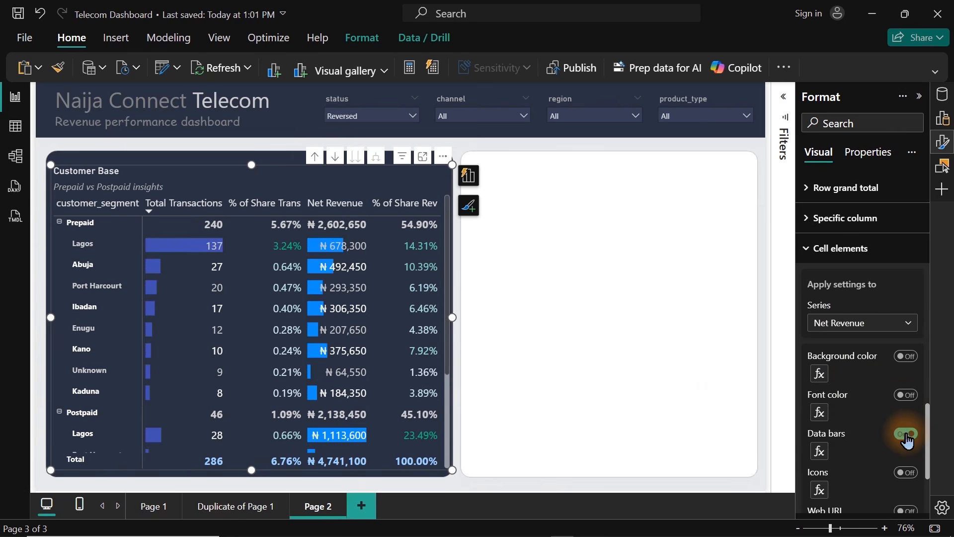
{"action": "left_click", "coordinate": [819, 451]}
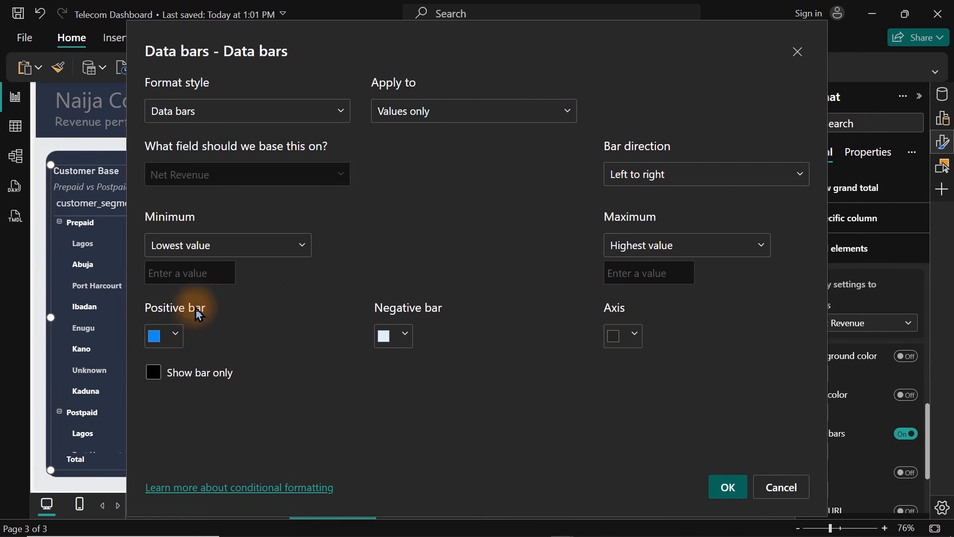
{"action": "left_click", "coordinate": [171, 337]}
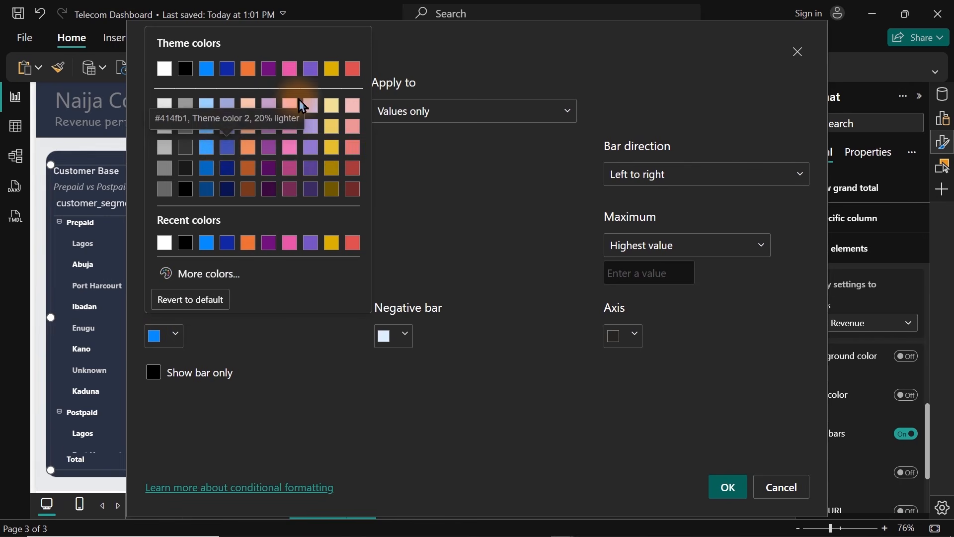
{"action": "left_click", "coordinate": [227, 130]}
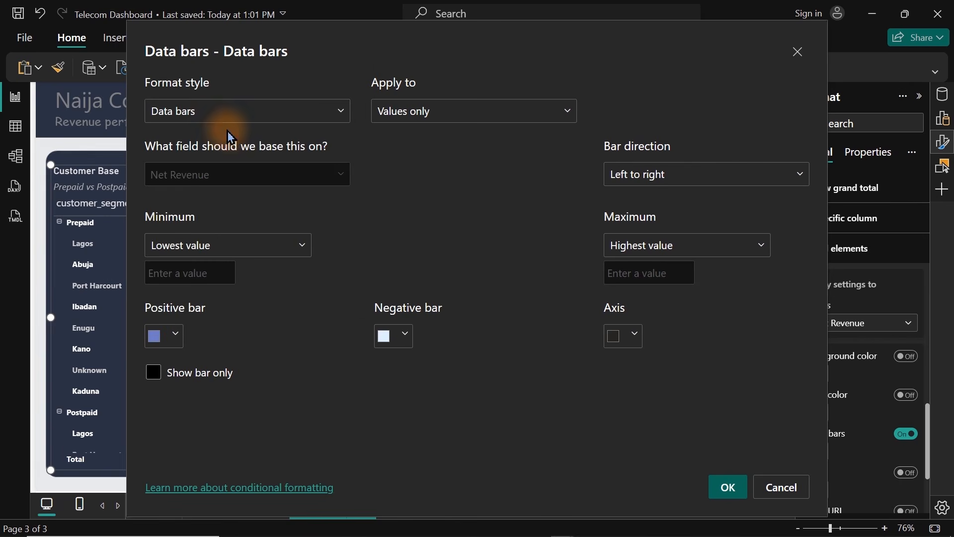
{"action": "left_click", "coordinate": [390, 337]}
{"action": "left_click", "coordinate": [582, 70]}
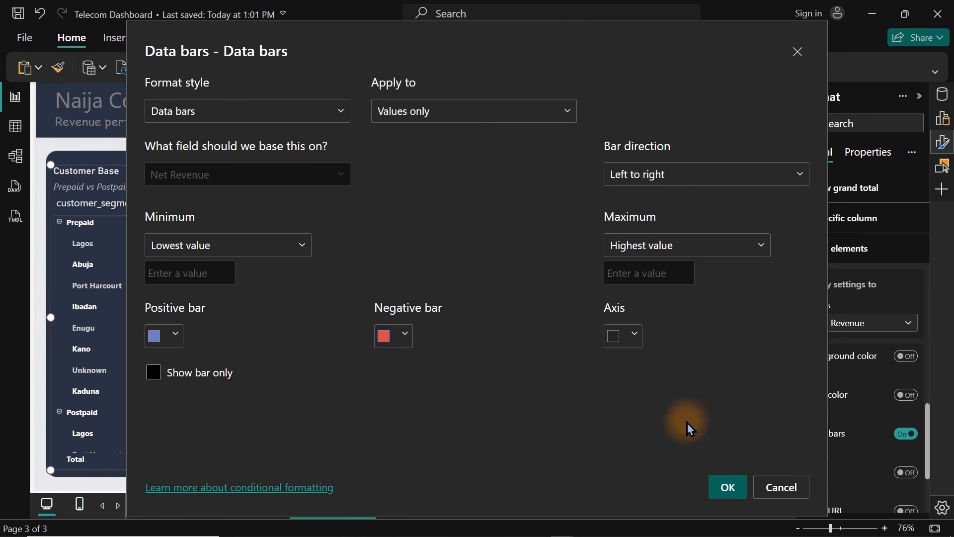
{"action": "left_click", "coordinate": [728, 488]}
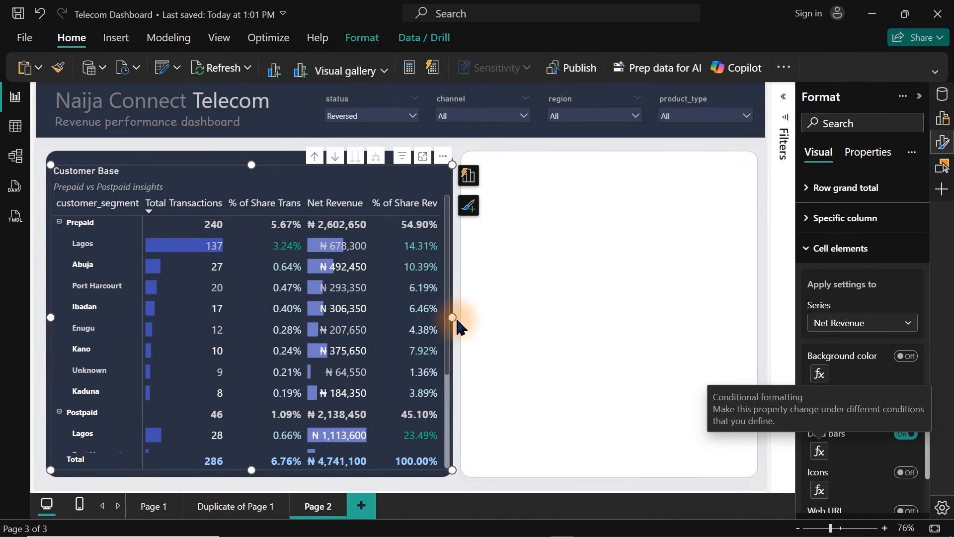
Step: Nudge the matrix slightly upward within its dark card, sort it by Net Revenue in descending order, and deselect it
{"action": "mouse_move", "coordinate": [450, 329]}
{"action": "left_mouse_down"}
{"action": "mouse_move", "coordinate": [447, 378]}
{"action": "mouse_move", "coordinate": [454, 323]}
{"action": "left_mouse_up"}
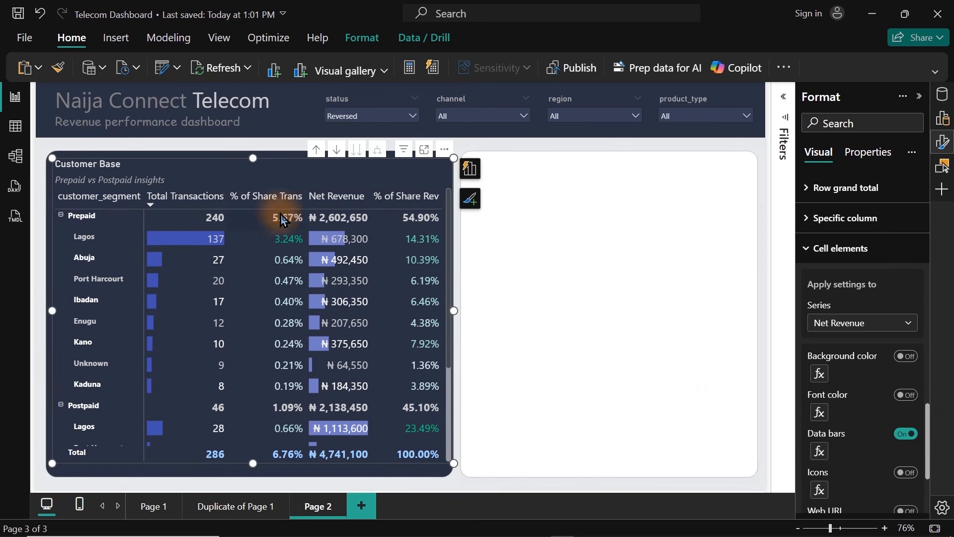
{"action": "left_click", "coordinate": [330, 197]}
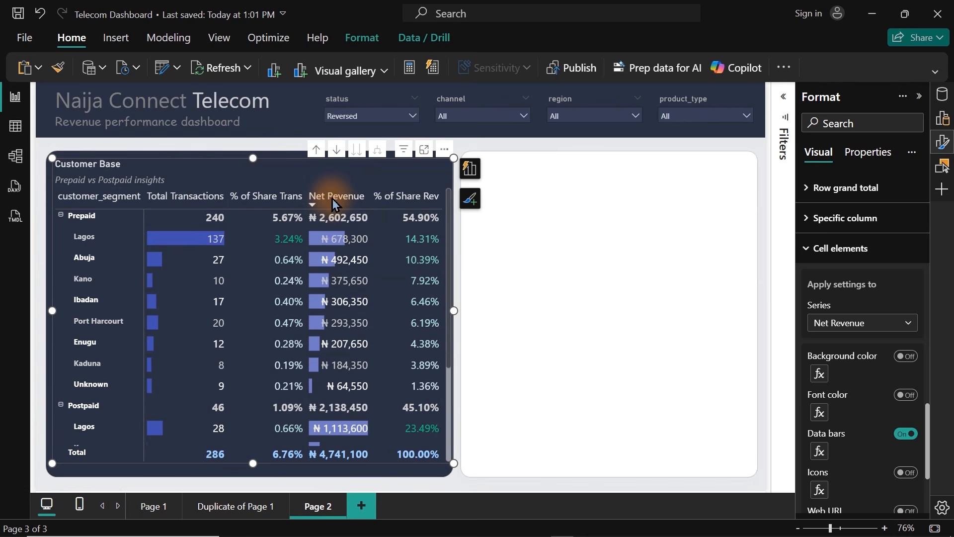
{"action": "left_click", "coordinate": [335, 196]}
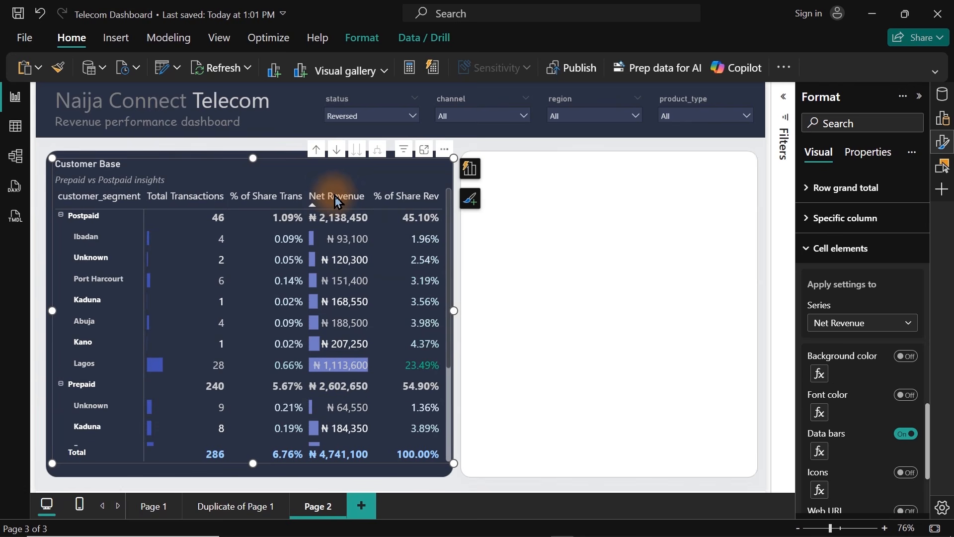
{"action": "left_click", "coordinate": [335, 199]}
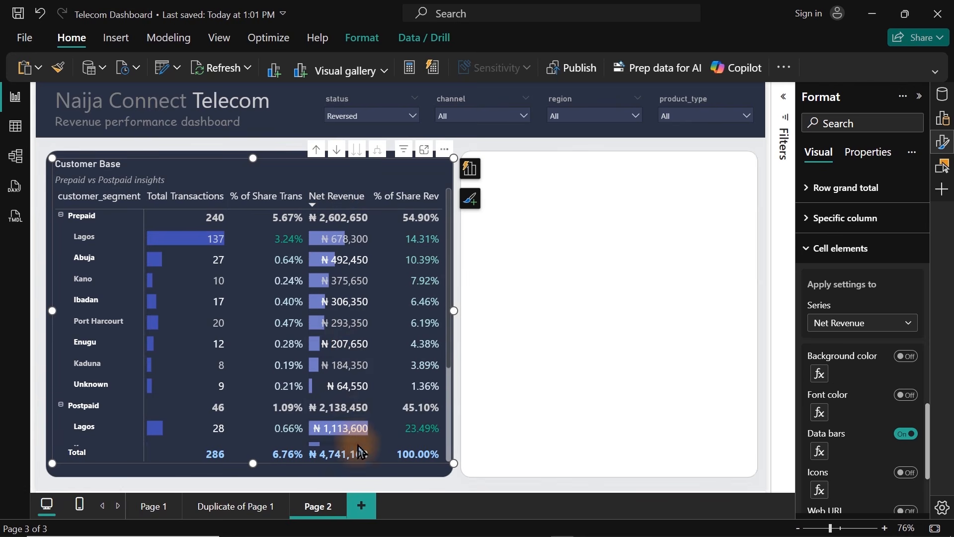
{"action": "left_click", "coordinate": [587, 275]}
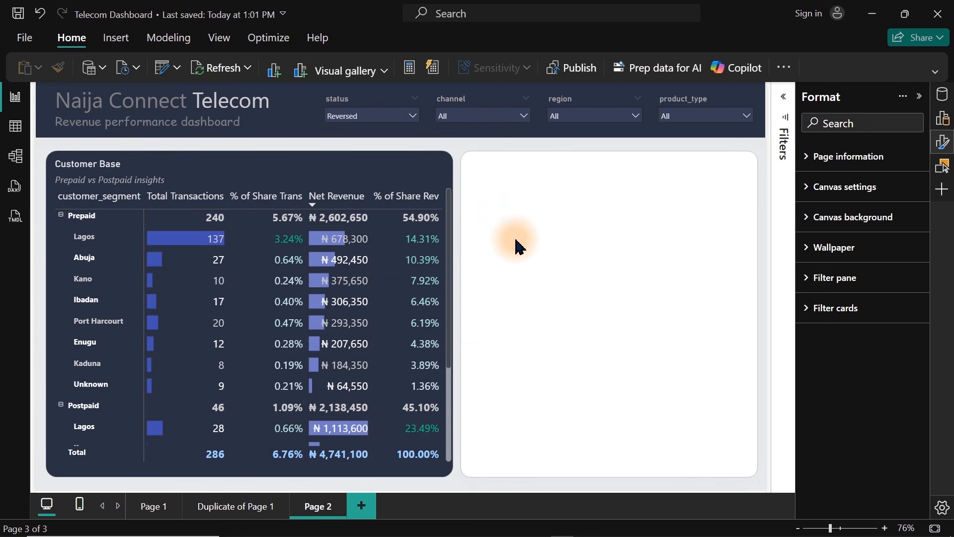
Step: Show the full list of data fields by clearing the field search, and collapse the Rates, Revenue and Transactions measure folders
{"action": "left_click", "coordinate": [915, 128]}
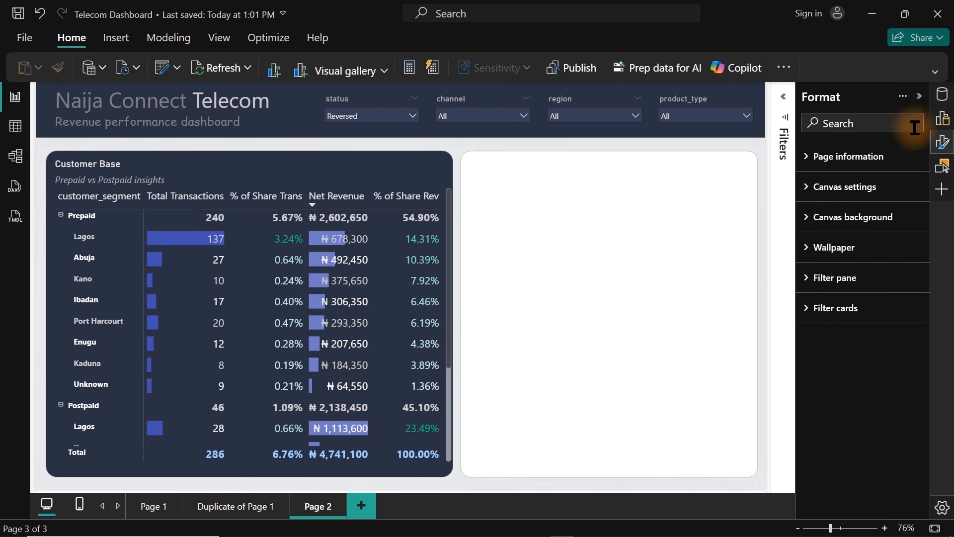
{"action": "left_click", "coordinate": [943, 142]}
{"action": "left_click", "coordinate": [943, 95]}
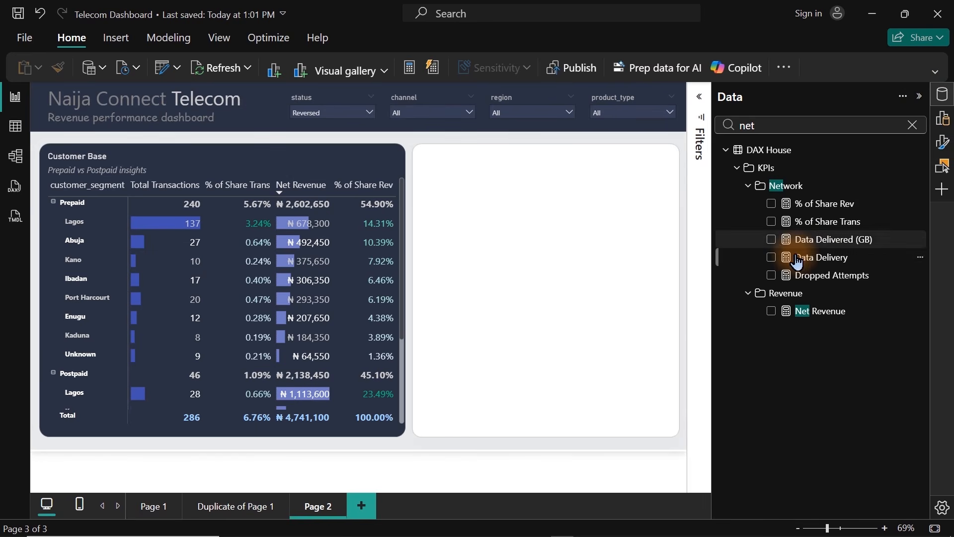
{"action": "left_click", "coordinate": [916, 128]}
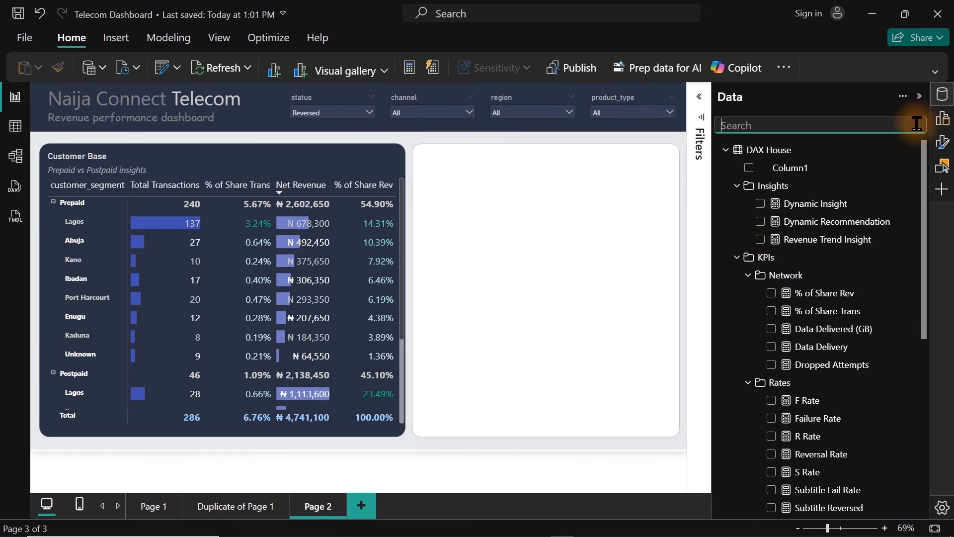
{"action": "left_click", "coordinate": [750, 277]}
{"action": "left_click", "coordinate": [750, 277]}
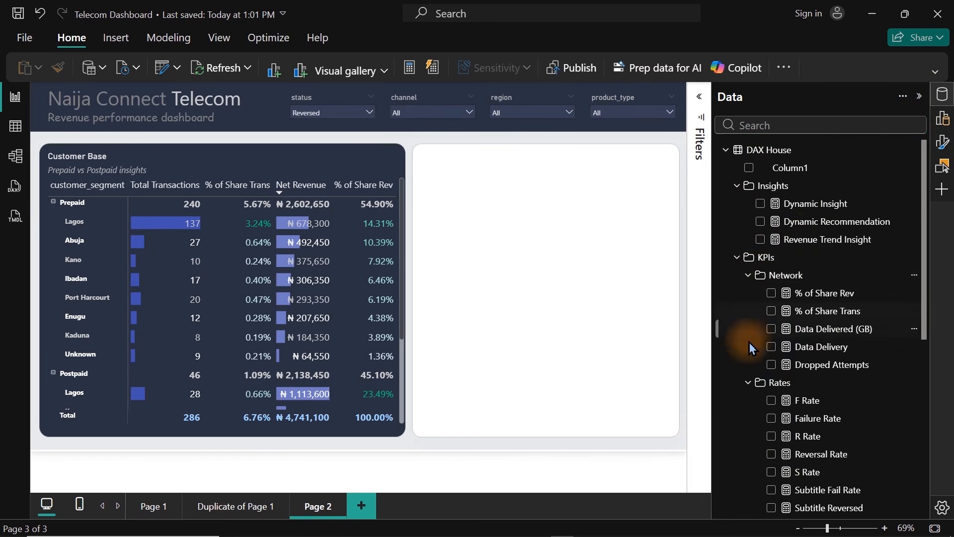
{"action": "left_click", "coordinate": [748, 383]}
{"action": "left_click", "coordinate": [748, 401]}
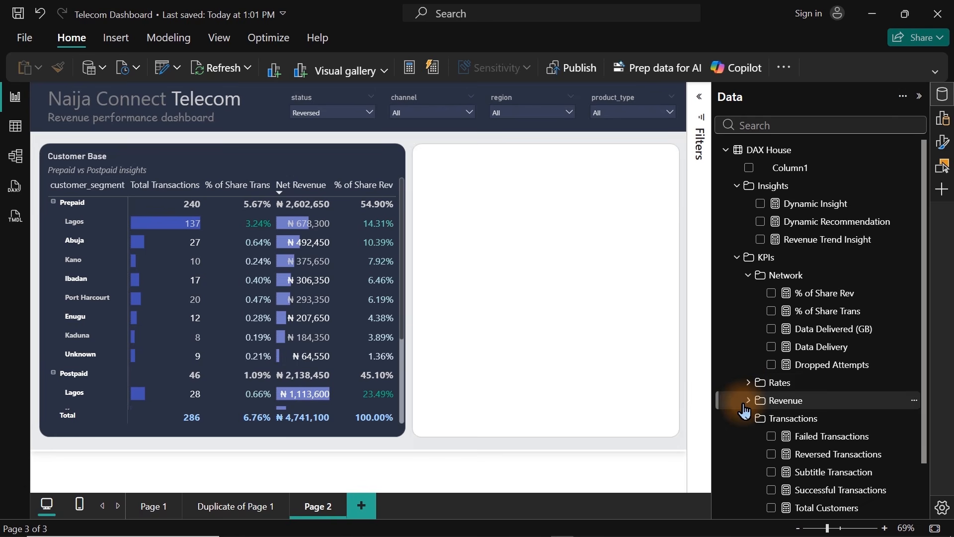
{"action": "left_click", "coordinate": [747, 418]}
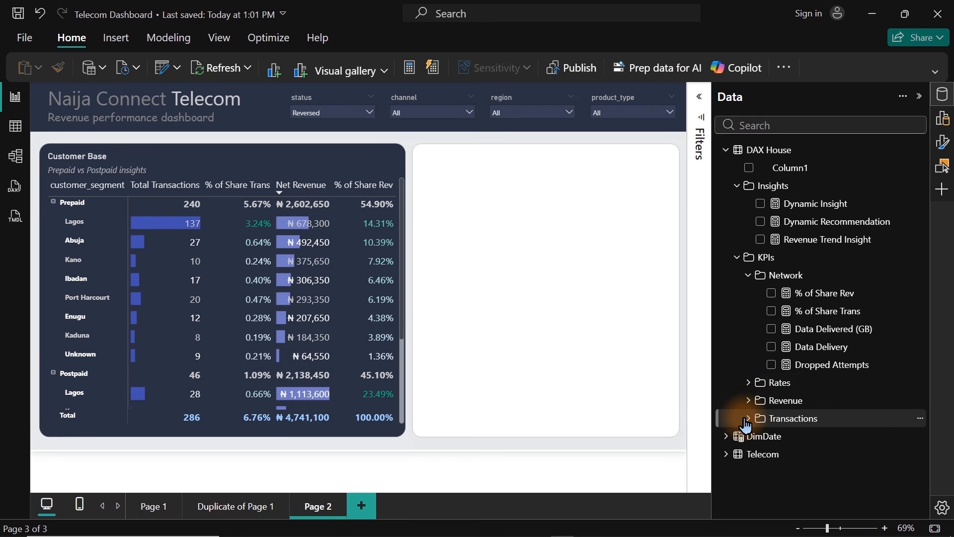
{"action": "left_click", "coordinate": [741, 276]}
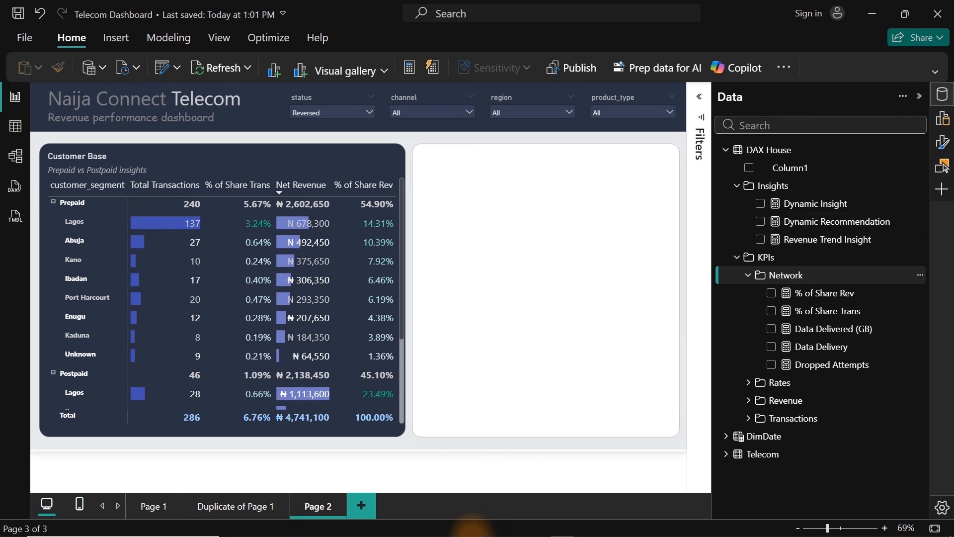
Step: Switch to Claude to check the end of the telecom chat for the insight measure, and return to Power BI
{"action": "mouse_move", "coordinate": [522, 535]}
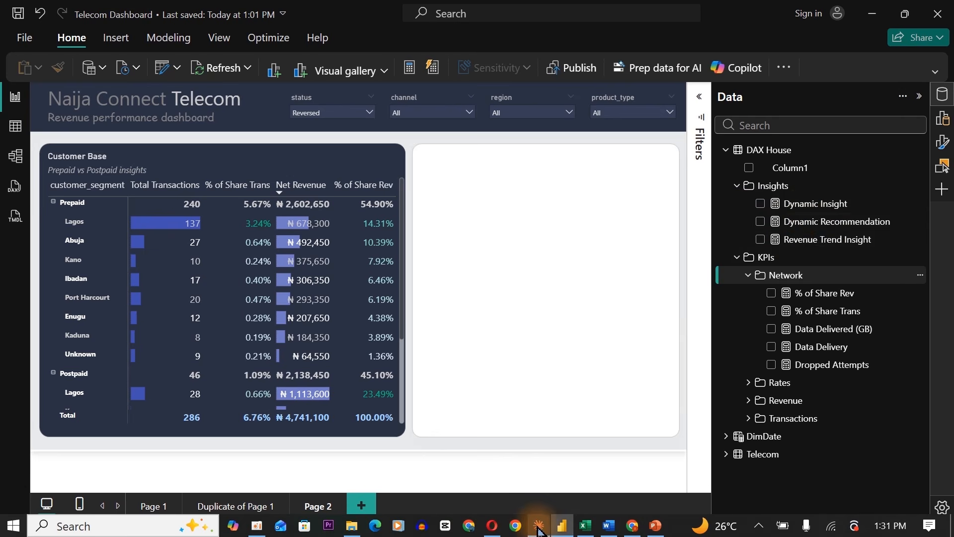
{"action": "left_click", "coordinate": [538, 528]}
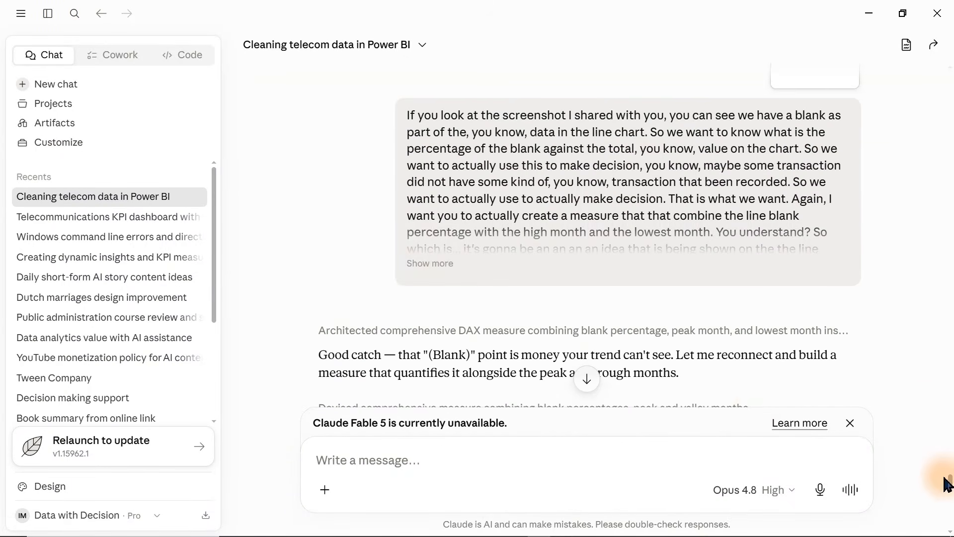
{"action": "left_click_drag", "start_coordinate": [952, 481], "coordinate": [952, 523]}
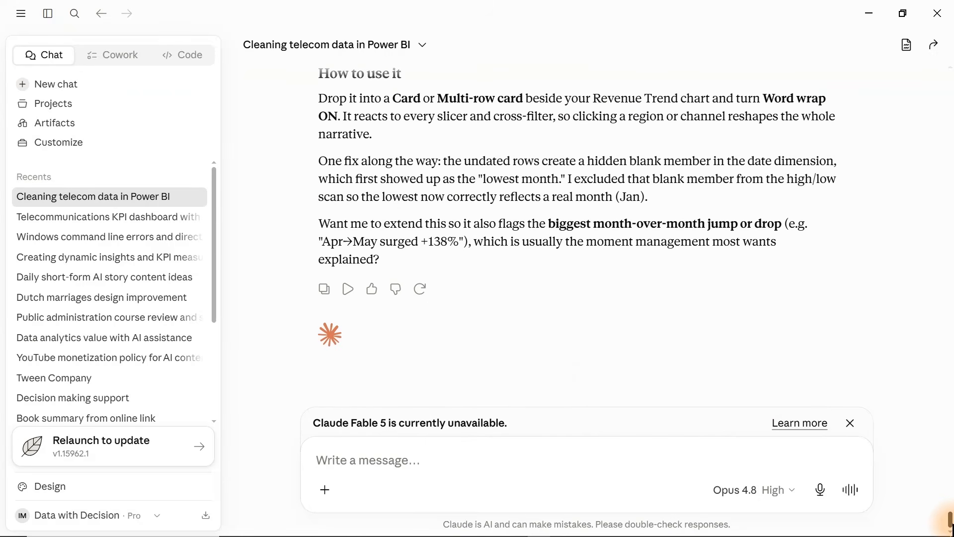
{"action": "left_click", "coordinate": [865, 25]}
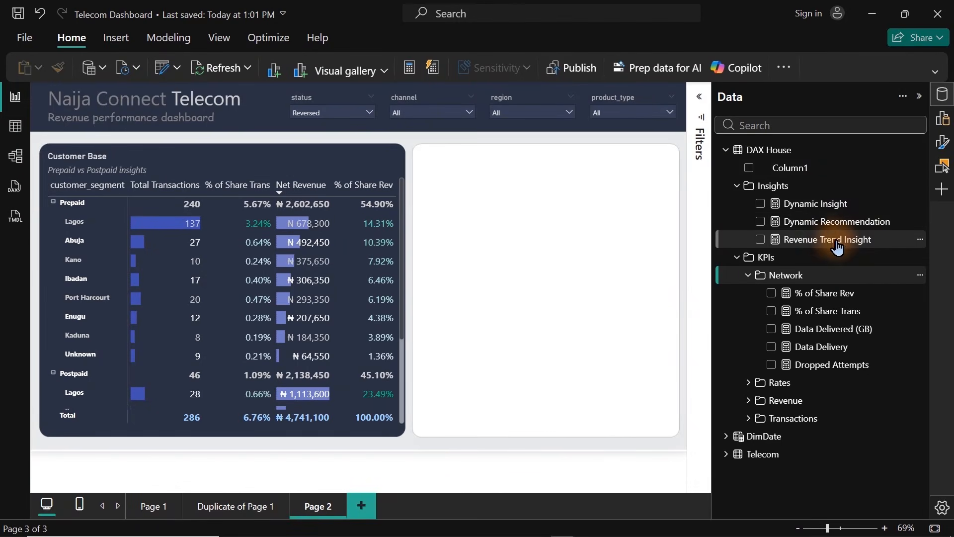
{"action": "mouse_move", "coordinate": [825, 252]}
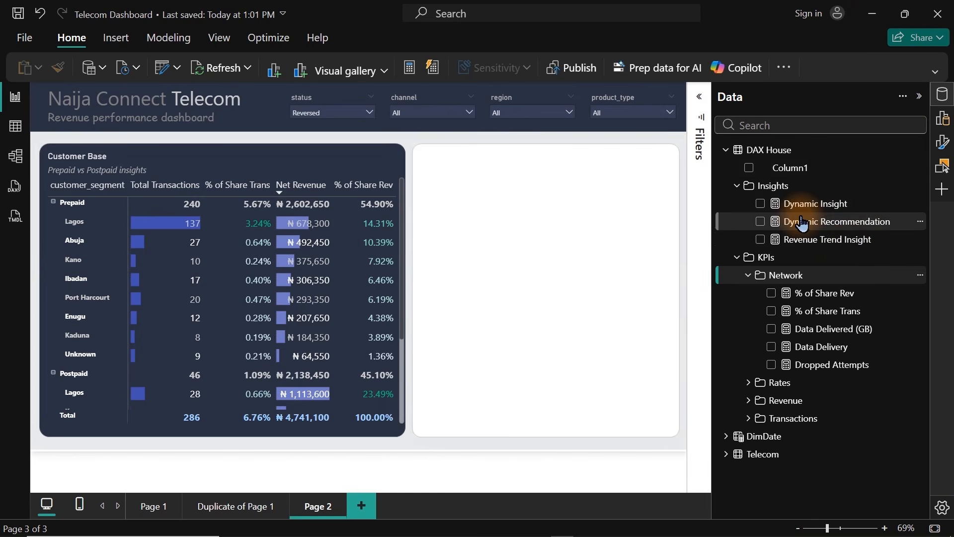
Step: Show the Revenue Trend Insight measure in a new card and move that card from Page 2 to Page 1
{"action": "mouse_move", "coordinate": [833, 233]}
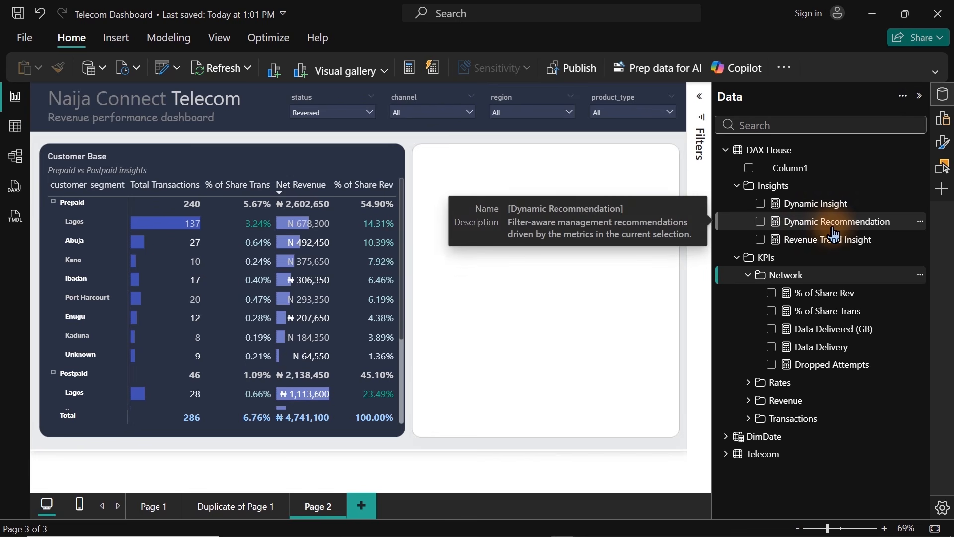
{"action": "left_click", "coordinate": [797, 241]}
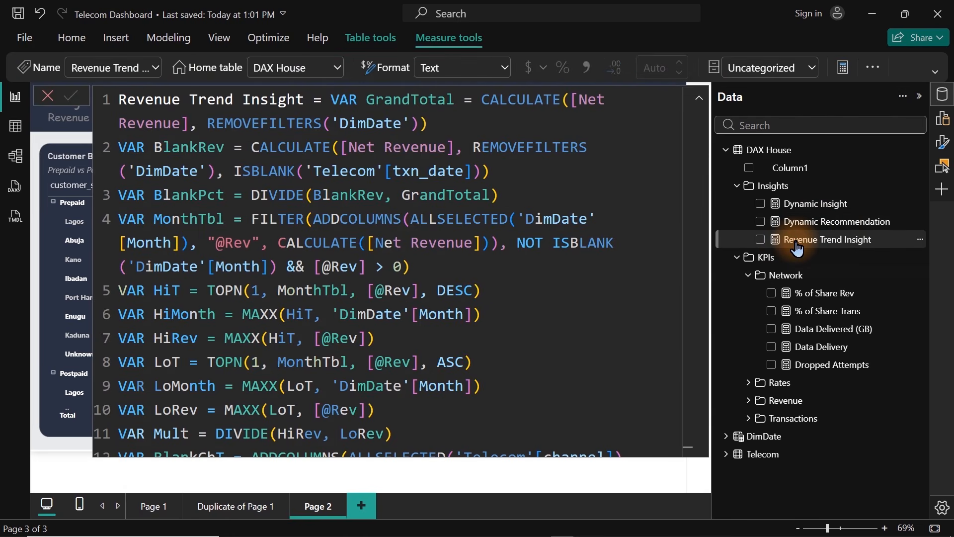
{"action": "left_click", "coordinate": [761, 241]}
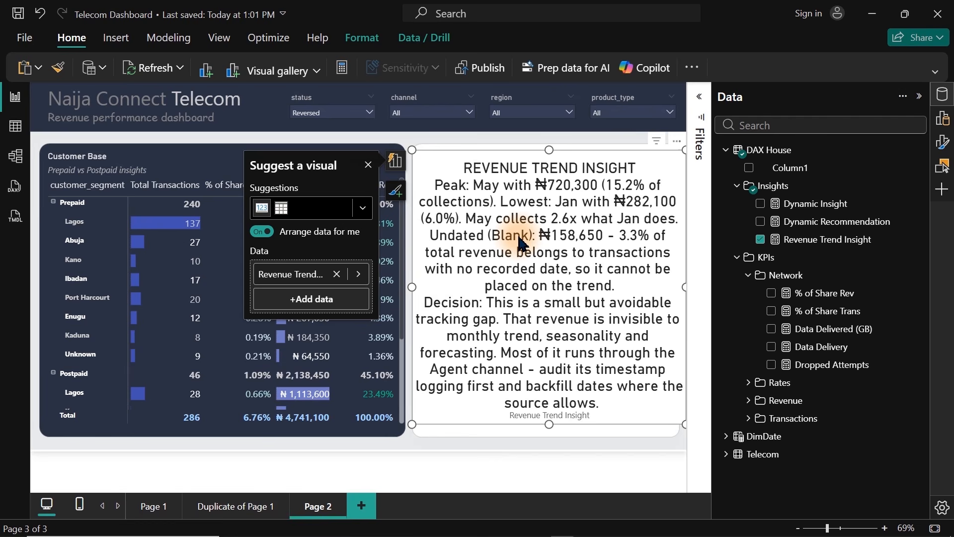
{"action": "key", "text": "Delete"}
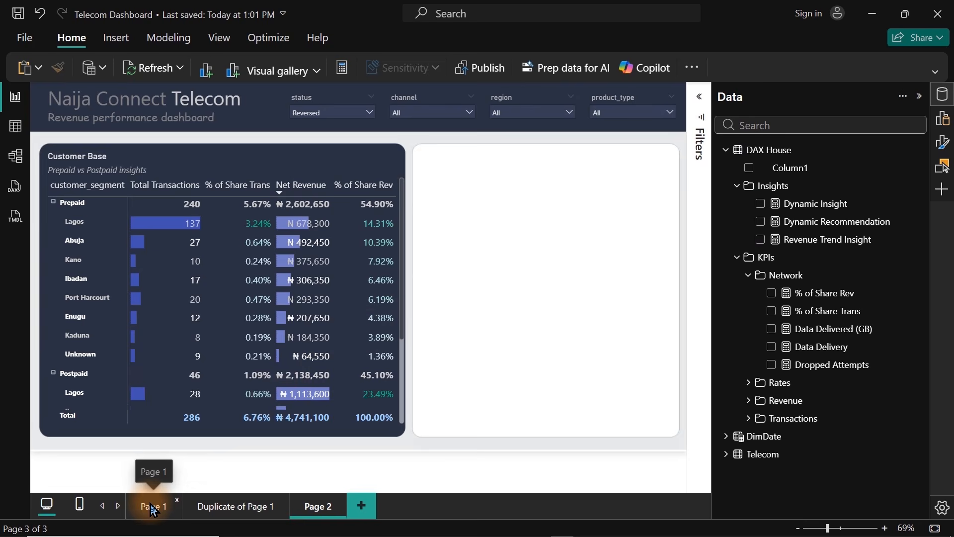
{"action": "left_click", "coordinate": [153, 507]}
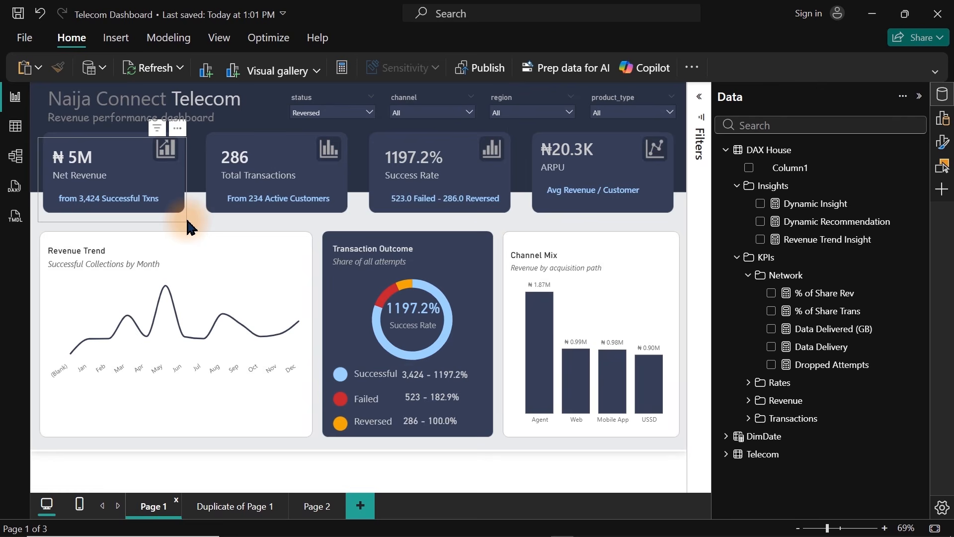
{"action": "key", "text": "ctrl+v"}
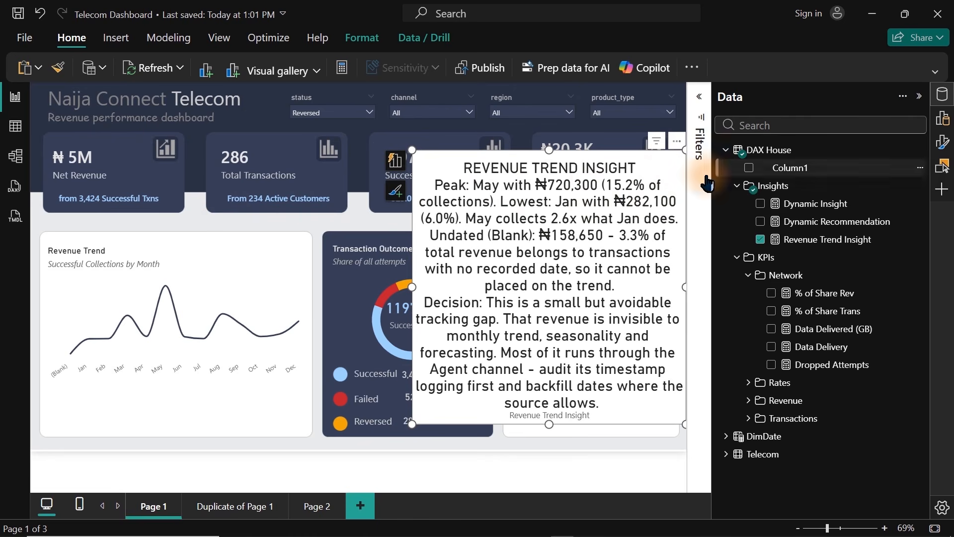
Step: Convert the Revenue Trend Insight card to a table and shorten it to the height of its text
{"action": "left_click", "coordinate": [395, 160]}
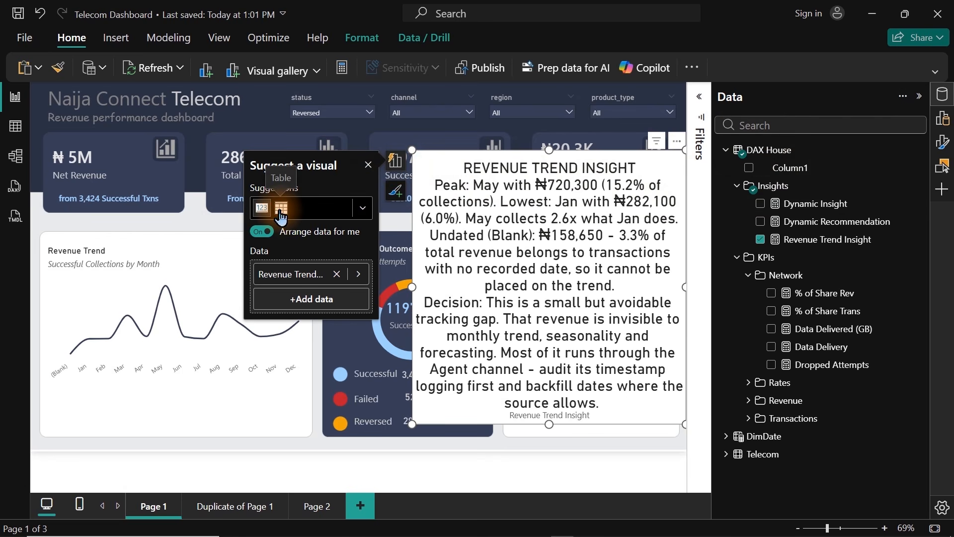
{"action": "left_click", "coordinate": [281, 209]}
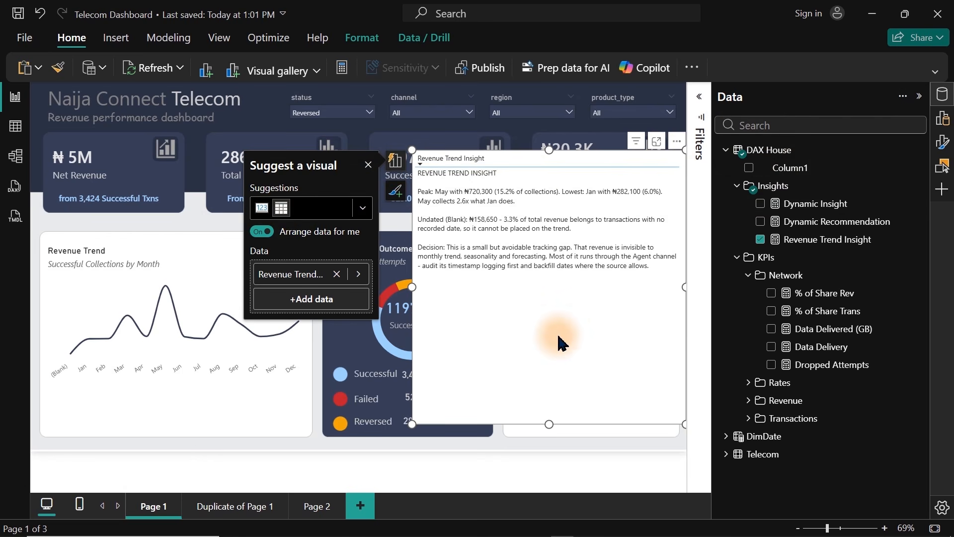
{"action": "left_click_drag", "start_coordinate": [548, 422], "coordinate": [545, 284]}
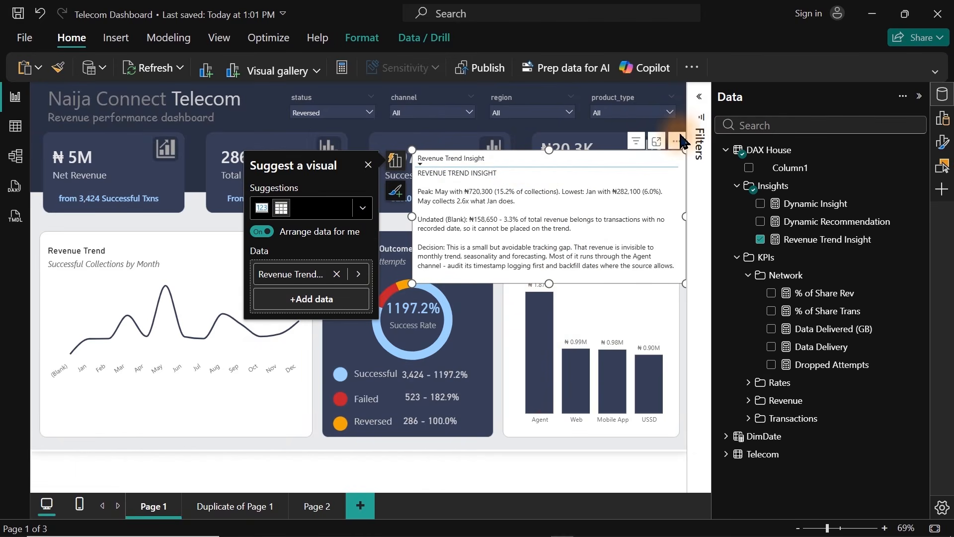
Step: Reduce the Revenue Trend line chart's height and fit the insight table directly beneath it within the same white card
{"action": "left_click_drag", "start_coordinate": [678, 147], "coordinate": [311, 381]}
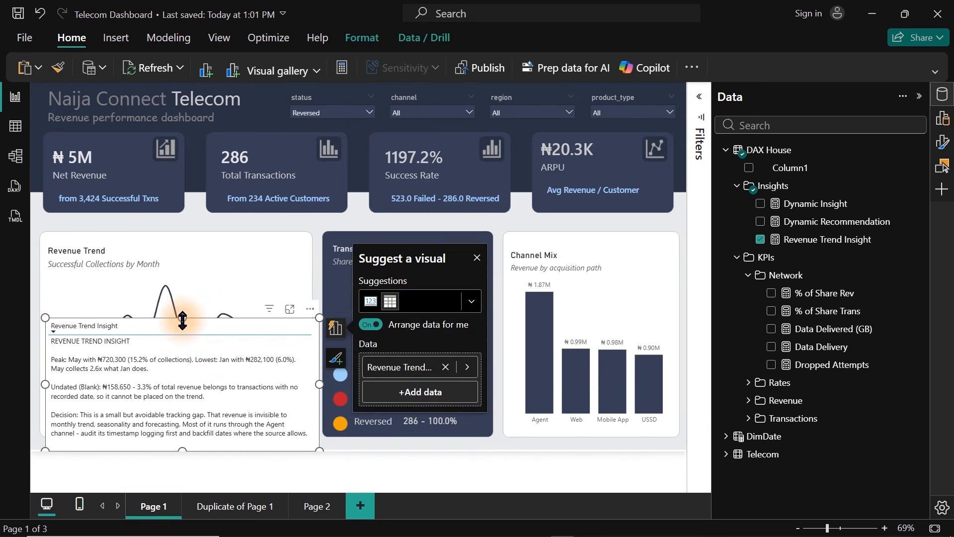
{"action": "left_click_drag", "start_coordinate": [182, 318], "coordinate": [181, 390]}
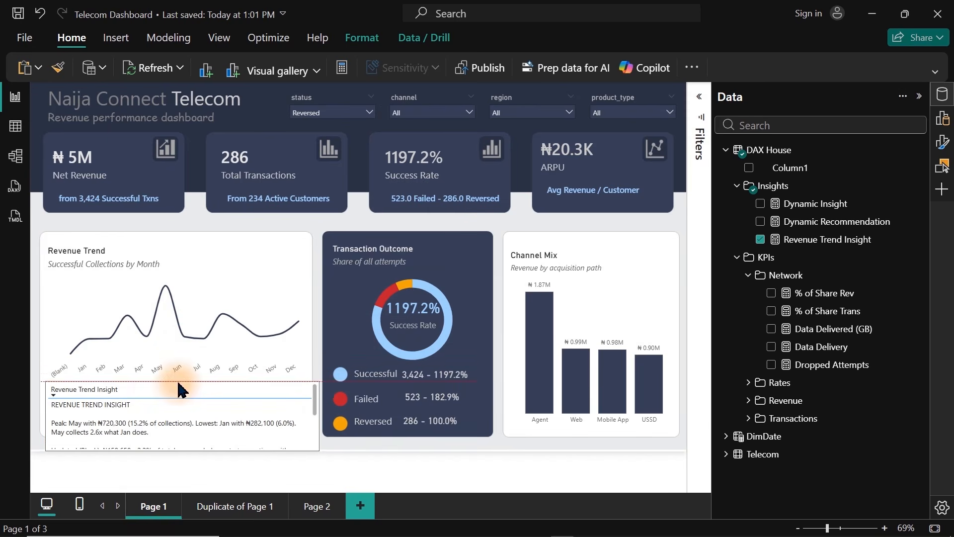
{"action": "left_click", "coordinate": [267, 281]}
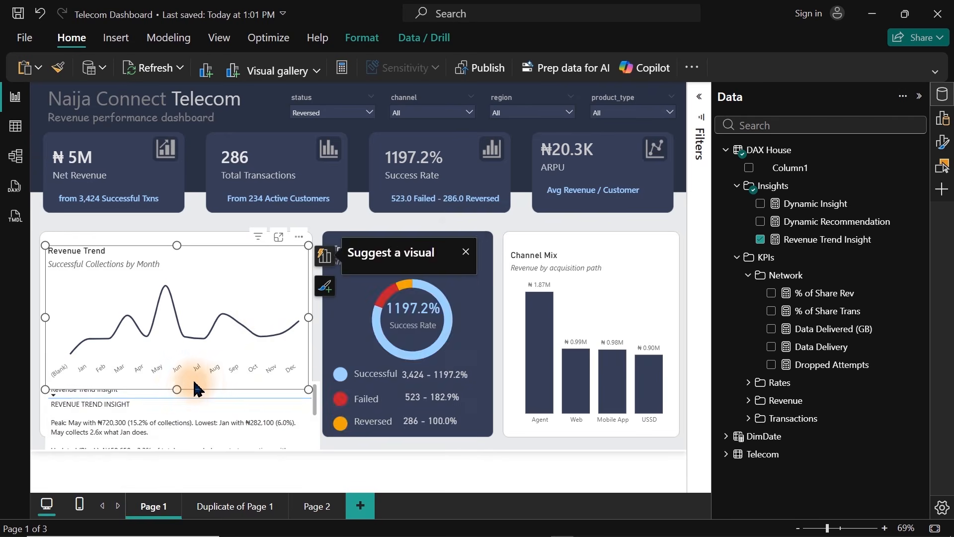
{"action": "left_click_drag", "start_coordinate": [178, 390], "coordinate": [178, 353]}
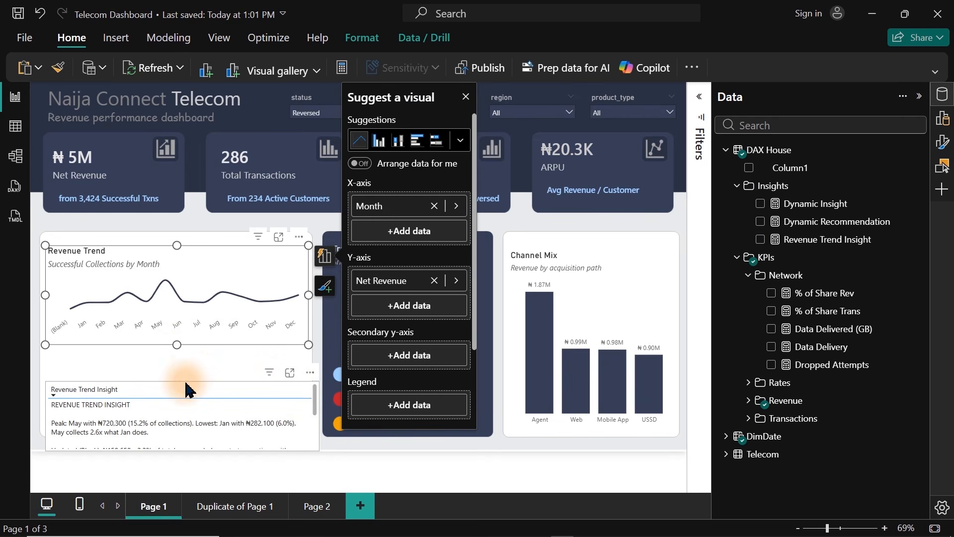
{"action": "left_click", "coordinate": [317, 405]}
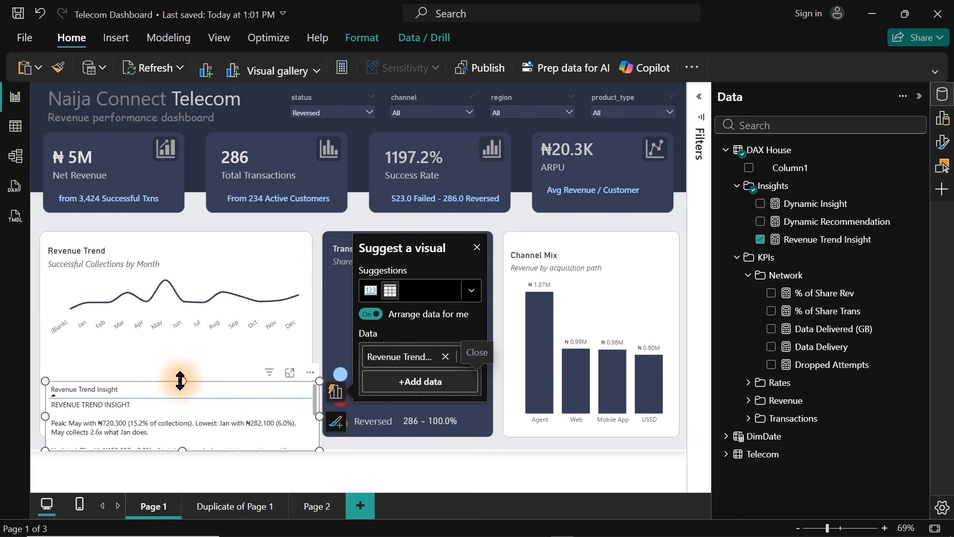
{"action": "left_click_drag", "start_coordinate": [182, 379], "coordinate": [184, 348]}
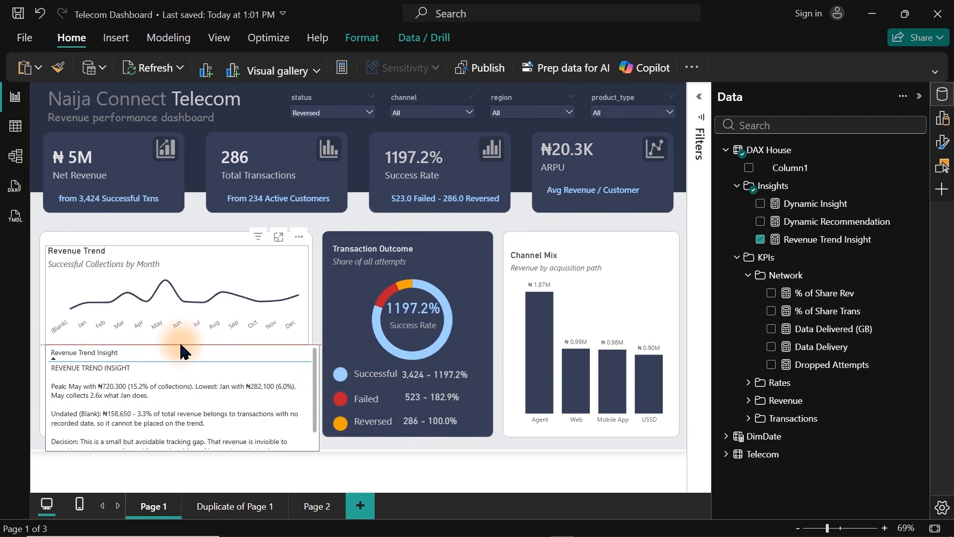
{"action": "left_click_drag", "start_coordinate": [181, 455], "coordinate": [184, 433]}
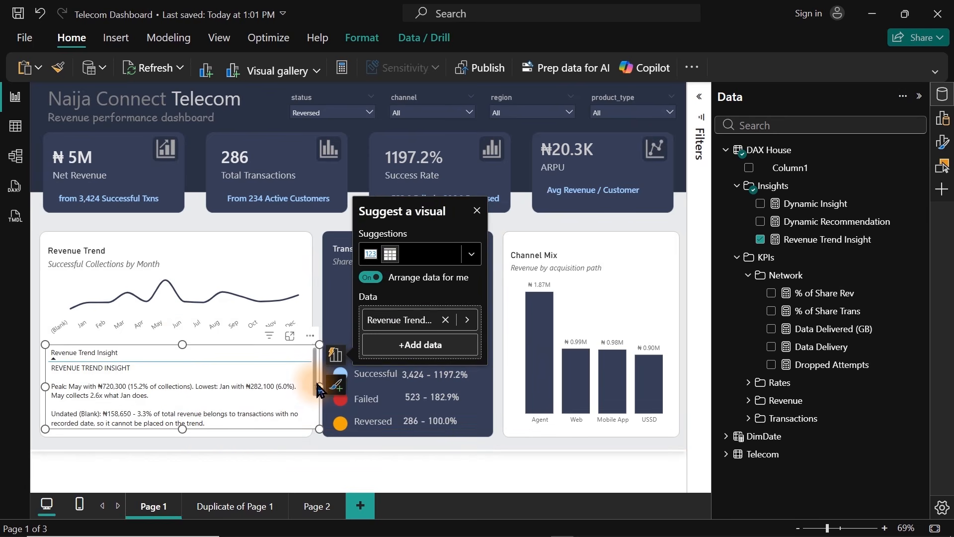
{"action": "left_click_drag", "start_coordinate": [320, 384], "coordinate": [310, 385]}
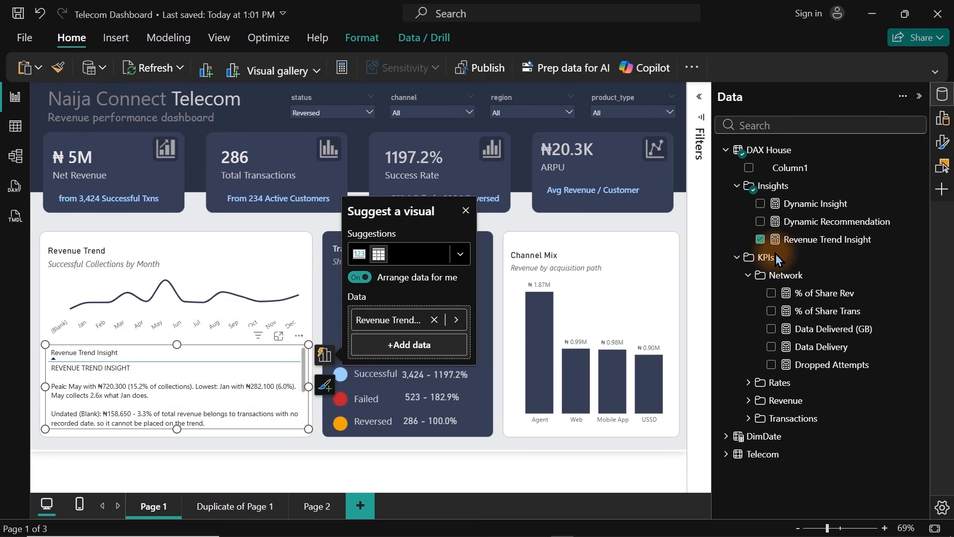
Step: Turn off the background of the Revenue Trend Insight table
{"action": "left_click", "coordinate": [947, 104]}
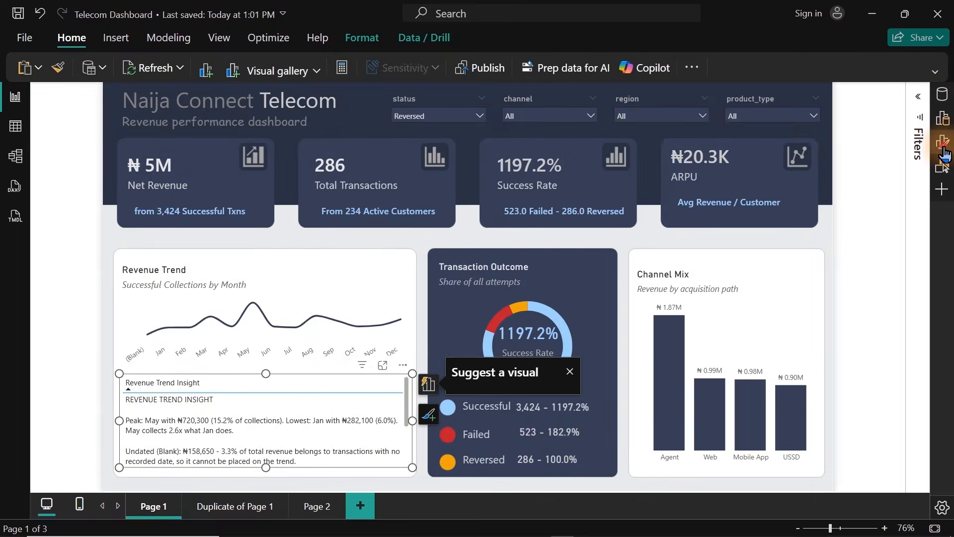
{"action": "left_click", "coordinate": [942, 143]}
{"action": "left_click", "coordinate": [845, 188]}
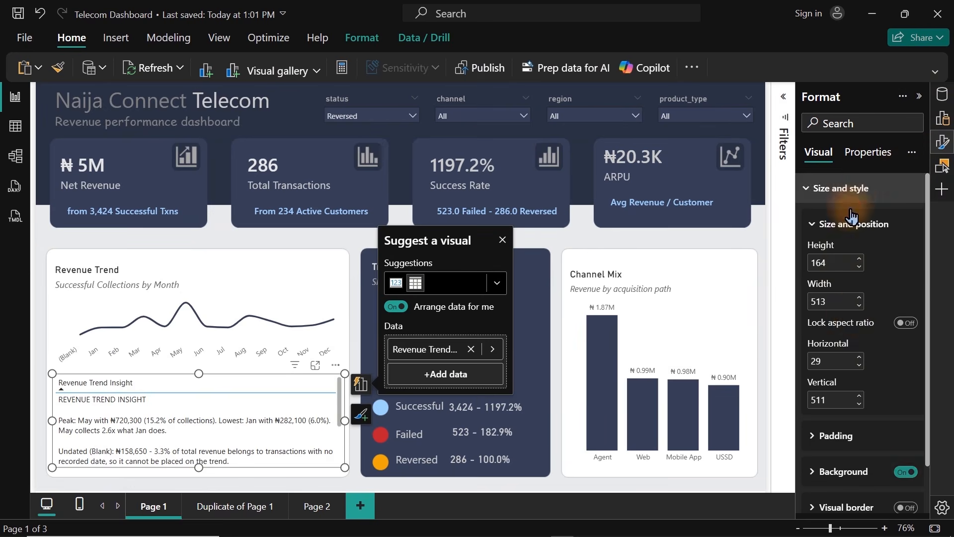
{"action": "left_click", "coordinate": [906, 473]}
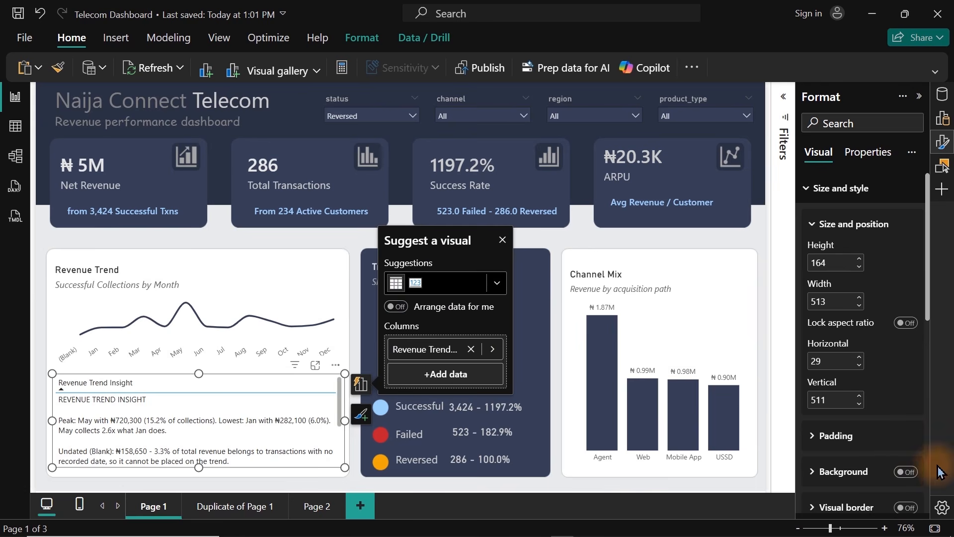
{"action": "left_click", "coordinate": [840, 192]}
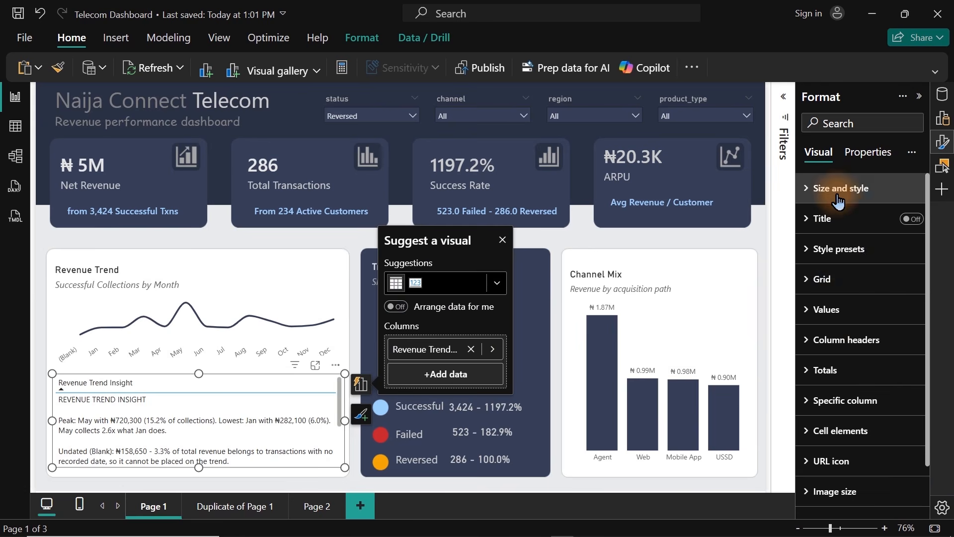
Step: Recolor the insight table's grid border for all sections from blue to a medium gray
{"action": "left_click", "coordinate": [826, 279]}
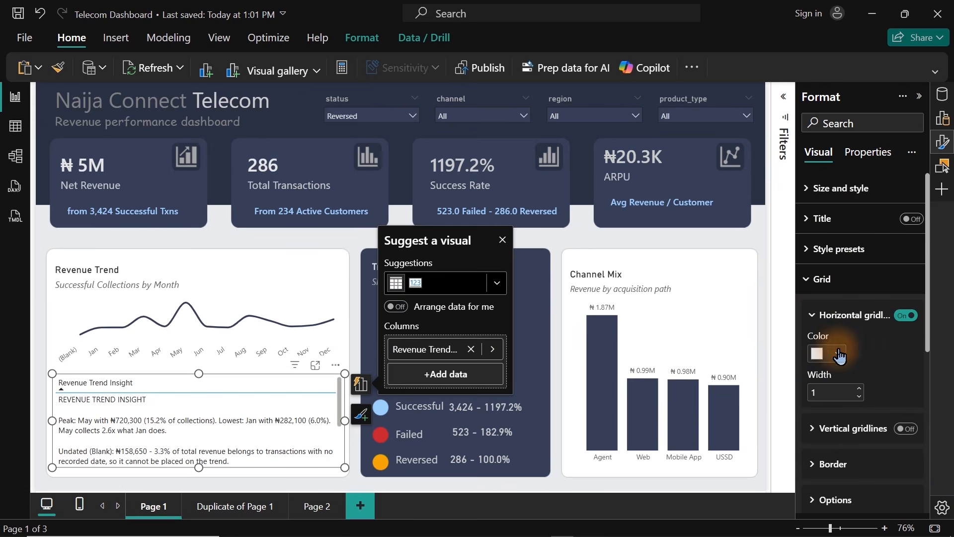
{"action": "left_click", "coordinate": [852, 465]}
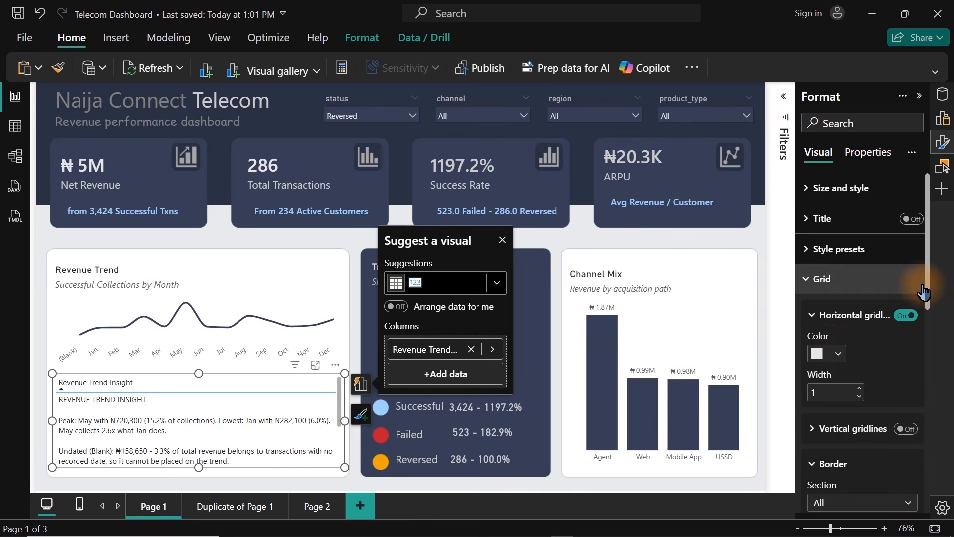
{"action": "left_click_drag", "start_coordinate": [926, 294], "coordinate": [909, 353]}
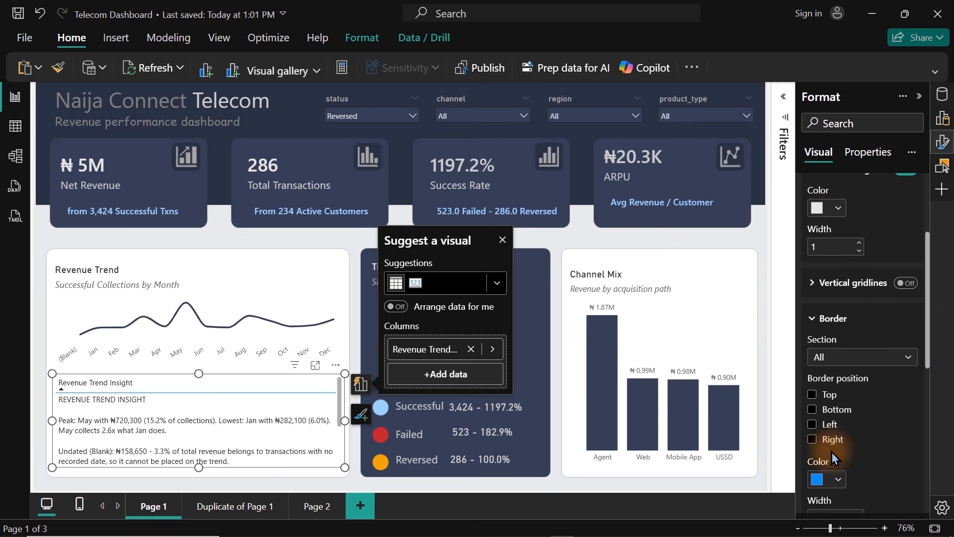
{"action": "left_click", "coordinate": [831, 481]}
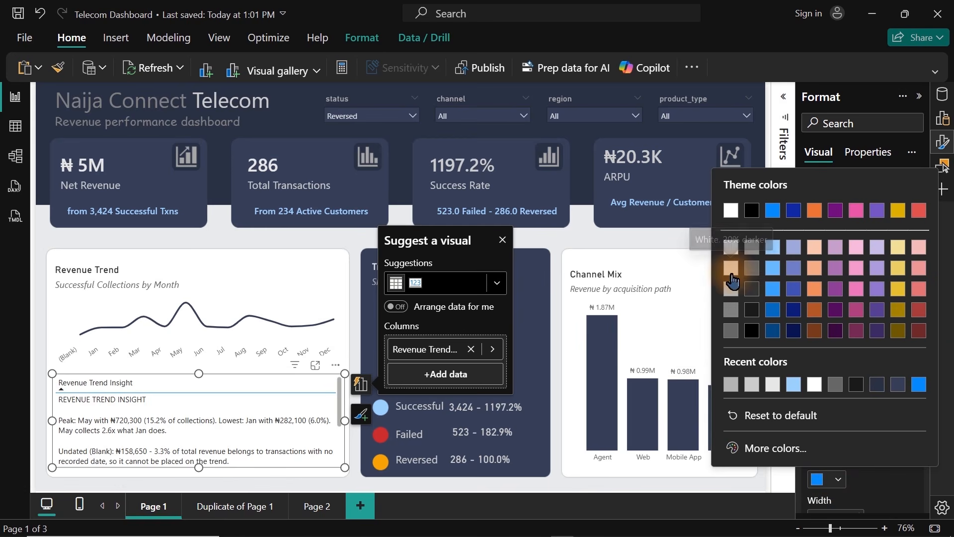
{"action": "left_click", "coordinate": [730, 247]}
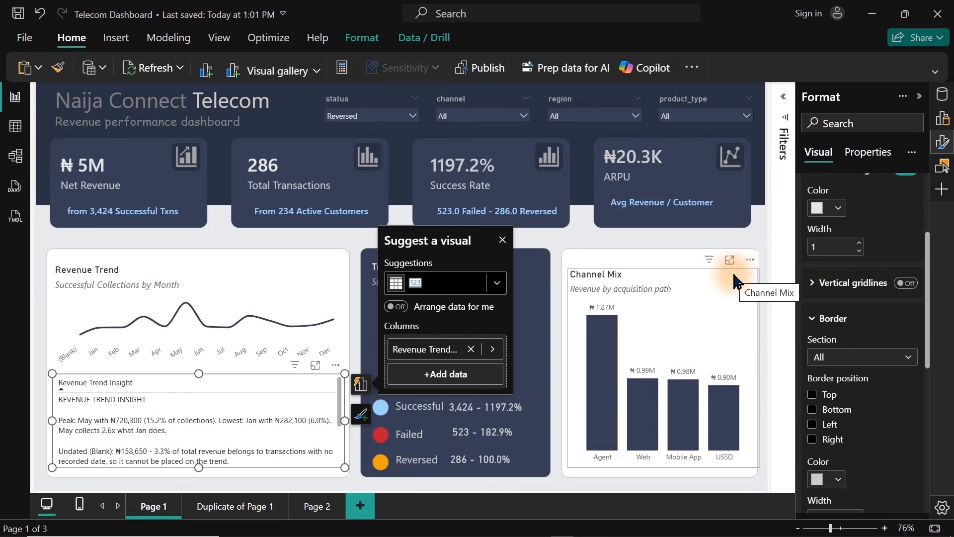
{"action": "left_click", "coordinate": [825, 480]}
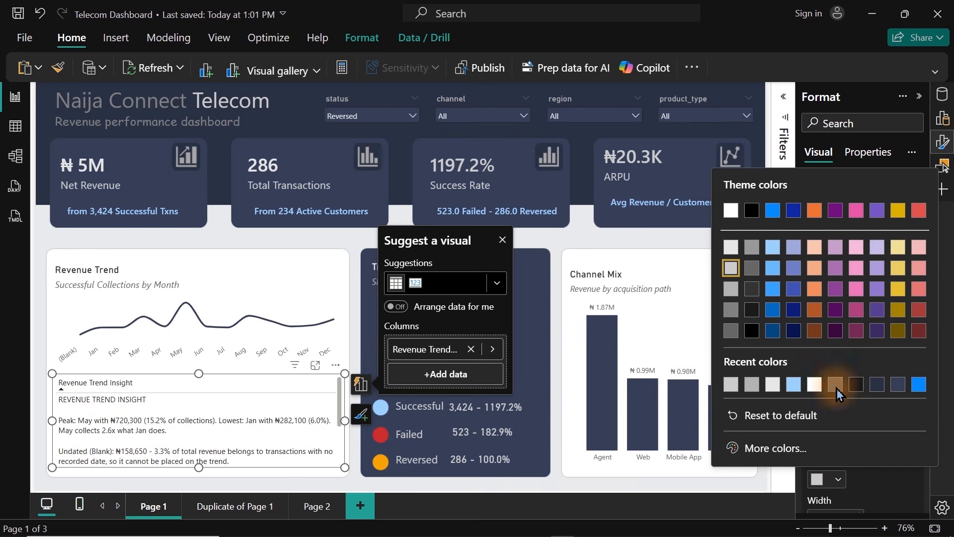
{"action": "left_click", "coordinate": [730, 297]}
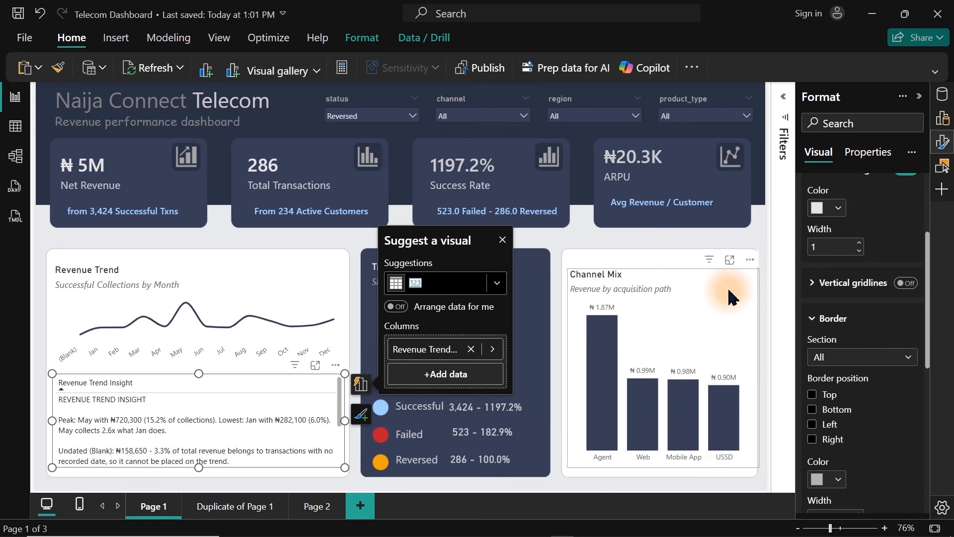
{"action": "left_click", "coordinate": [68, 390]}
{"action": "left_click", "coordinate": [97, 385]}
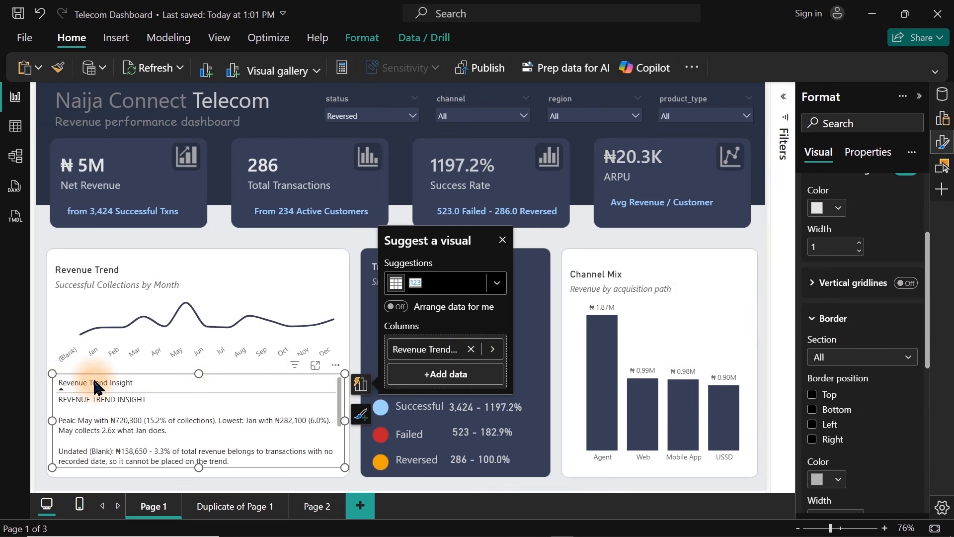
Step: Filter the Revenue Trend line chart by Month to include every month except (Blank), and deselect the chart
{"action": "left_click", "coordinate": [211, 268]}
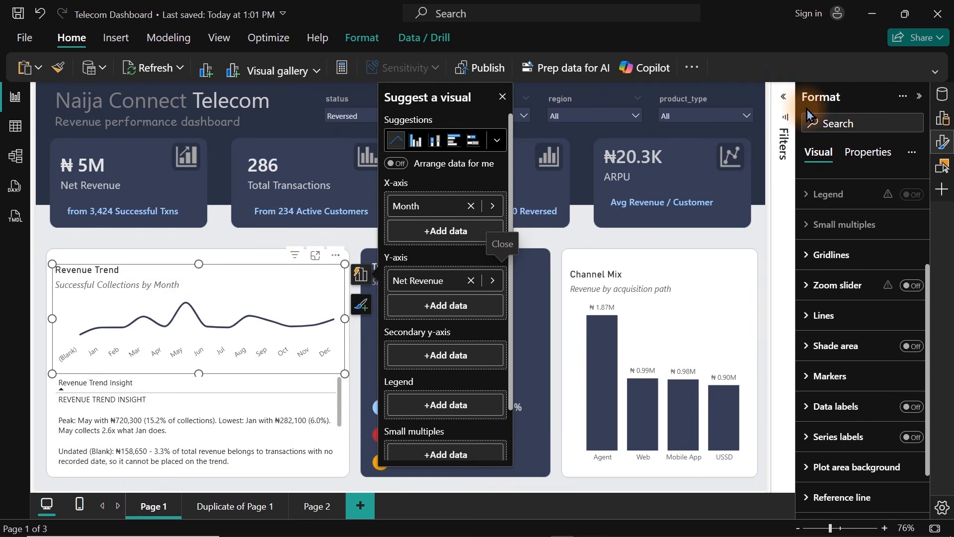
{"action": "left_click", "coordinate": [784, 98]}
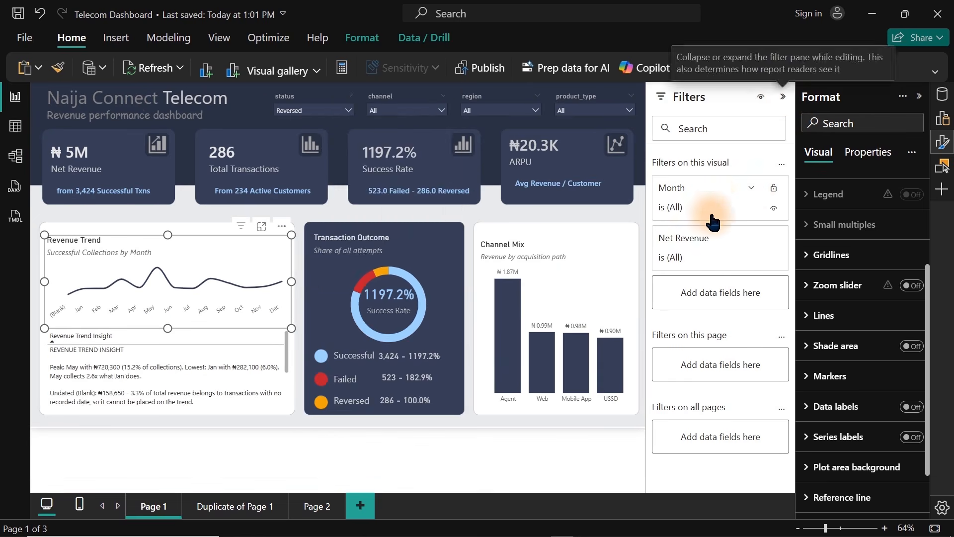
{"action": "left_click", "coordinate": [751, 187]}
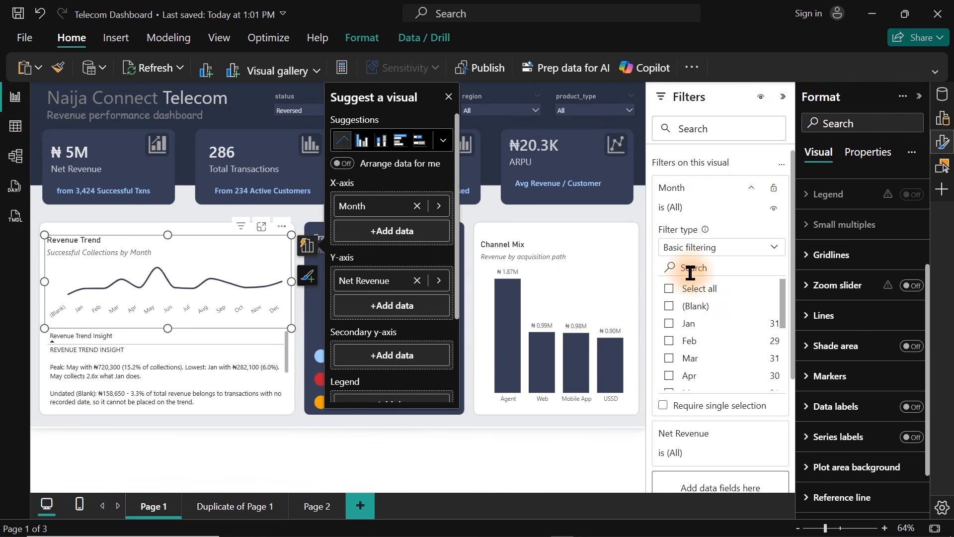
{"action": "left_click", "coordinate": [670, 289]}
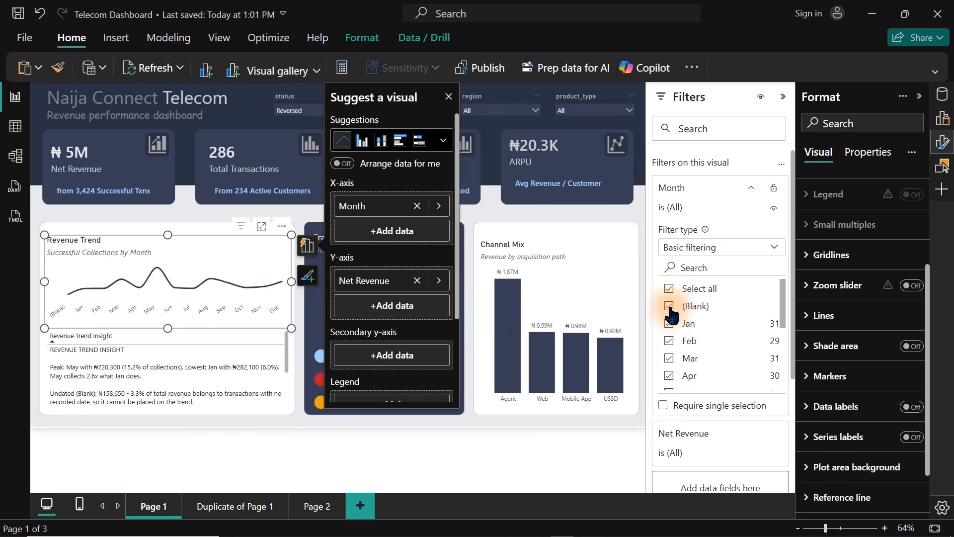
{"action": "left_click", "coordinate": [669, 307]}
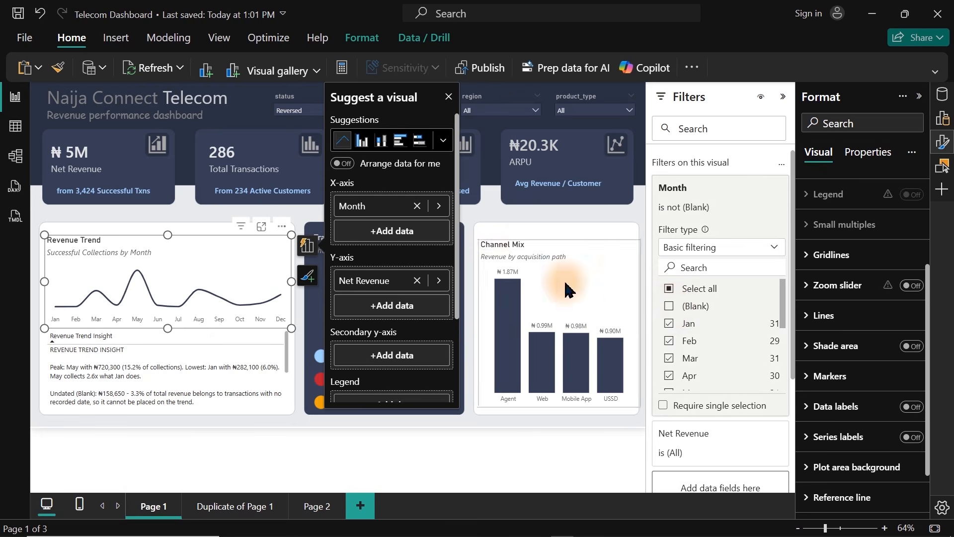
{"action": "left_click", "coordinate": [197, 221]}
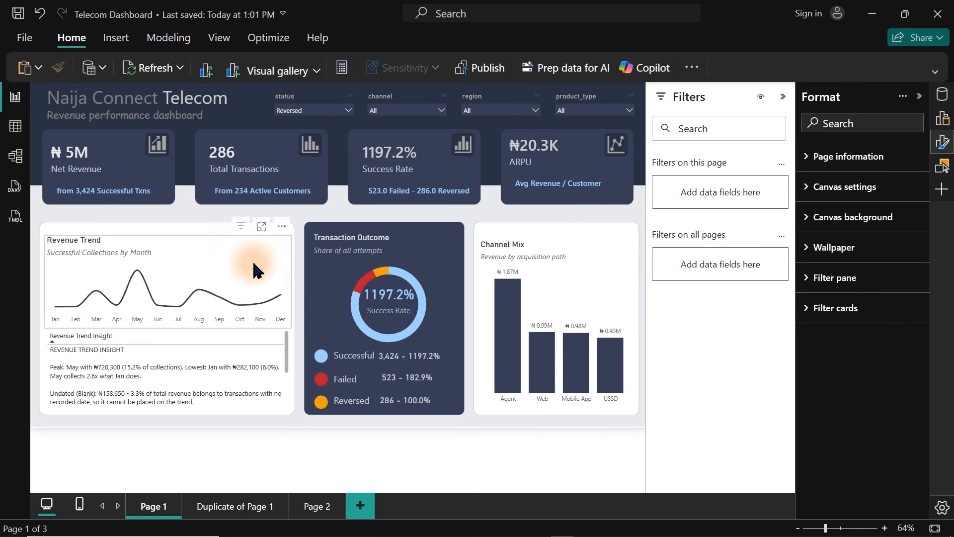
Step: Set the values font size of the Revenue Trend Insight table to 12 and check its full text in focus mode
{"action": "left_click", "coordinate": [288, 360]}
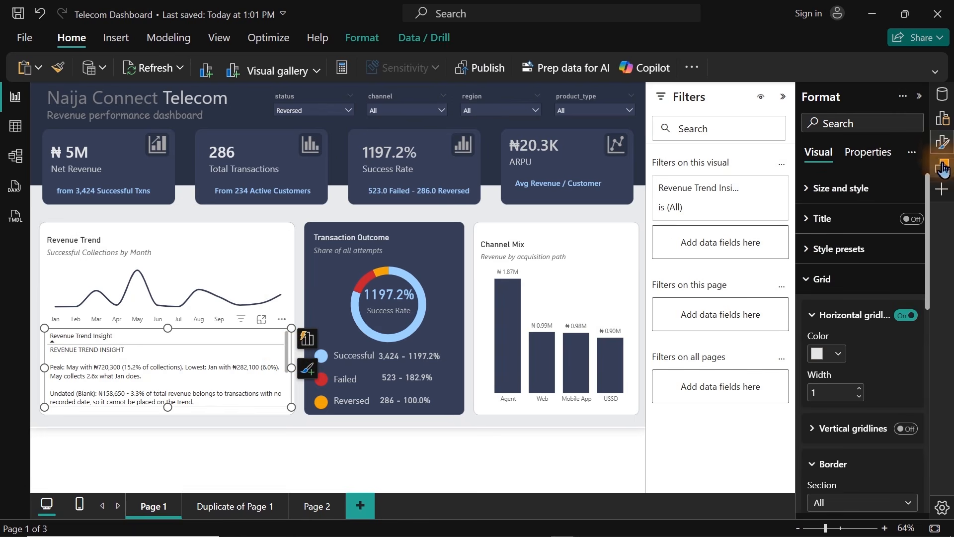
{"action": "double_click", "coordinate": [942, 145]}
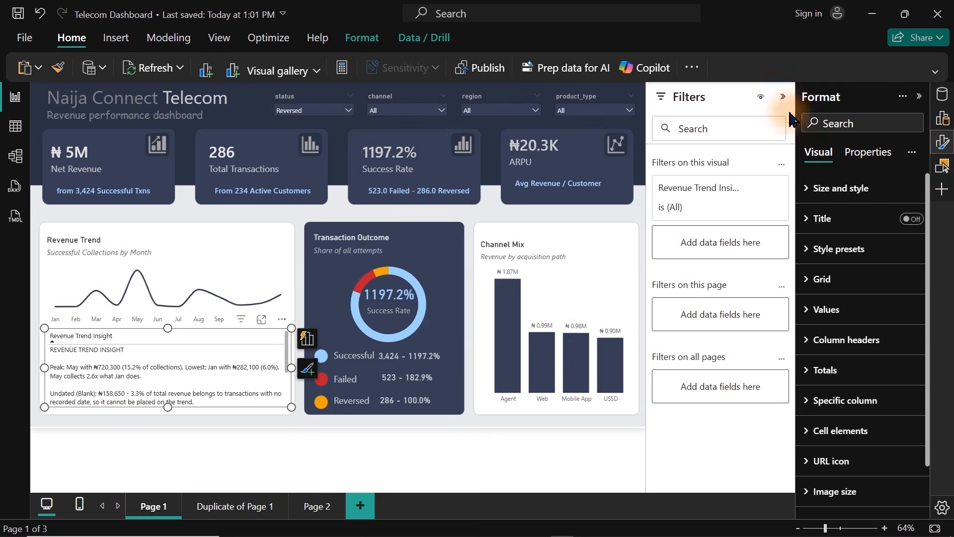
{"action": "left_click", "coordinate": [782, 97]}
{"action": "left_click", "coordinate": [846, 314]}
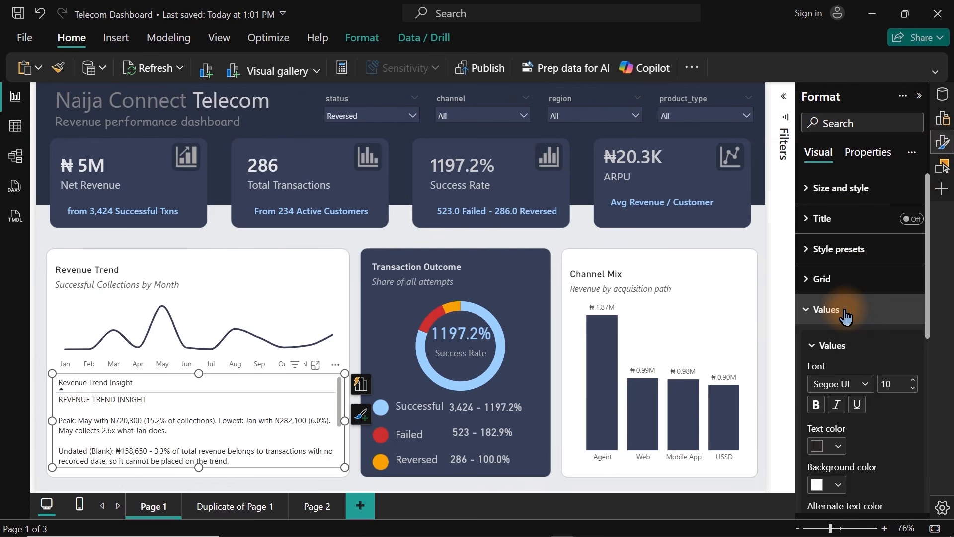
{"action": "left_click", "coordinate": [898, 381]}
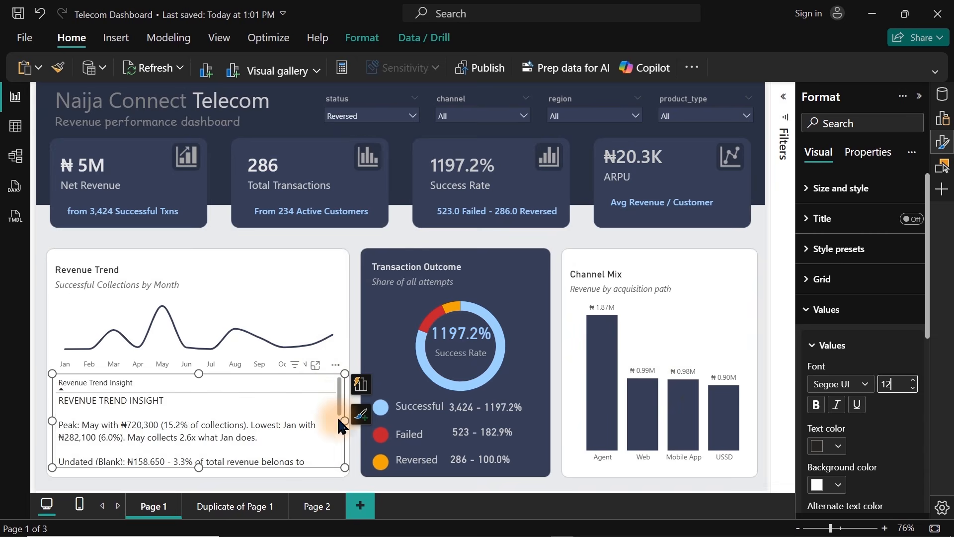
{"action": "left_click", "coordinate": [315, 365]}
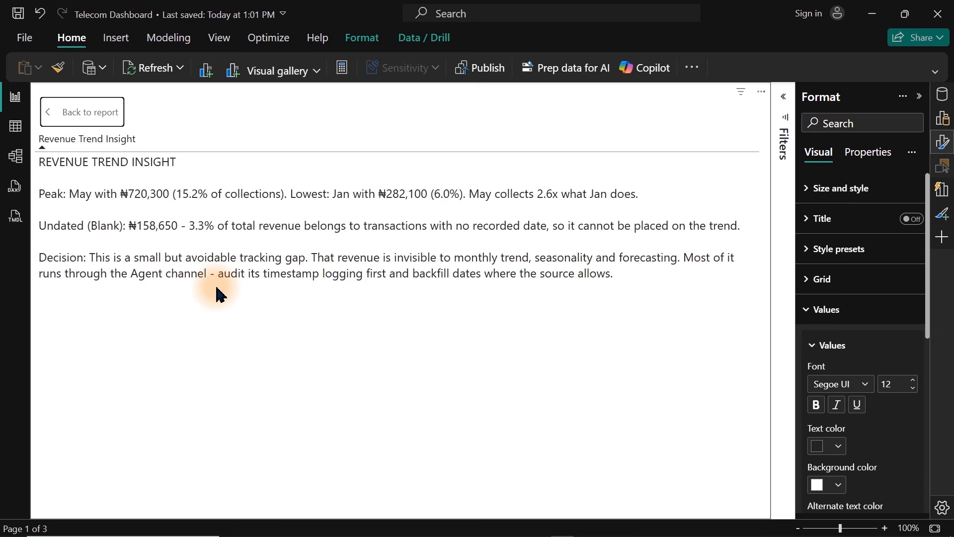
{"action": "left_click", "coordinate": [90, 120]}
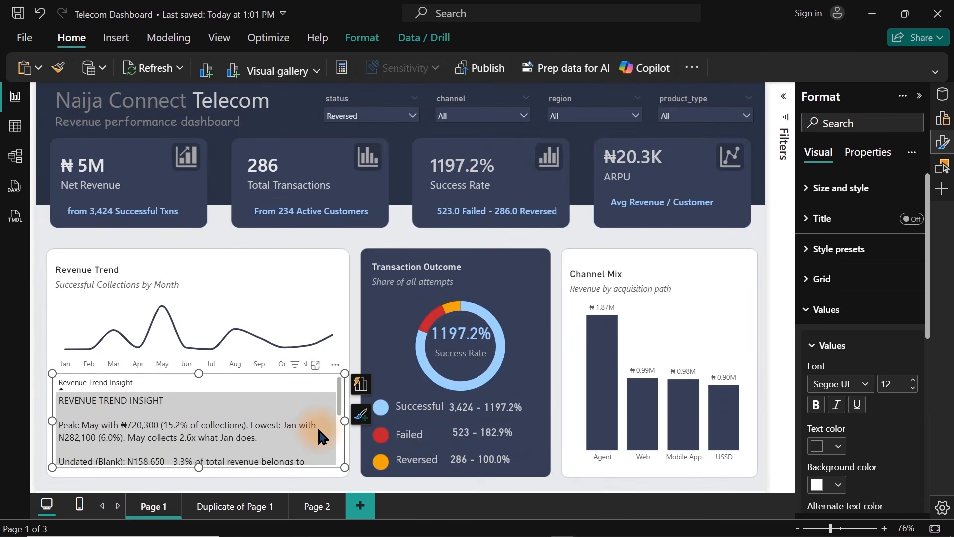
Step: Paste a copy of the Revenue Trend Insight table into Page 2's empty white card and increase its height
{"action": "left_click", "coordinate": [317, 506]}
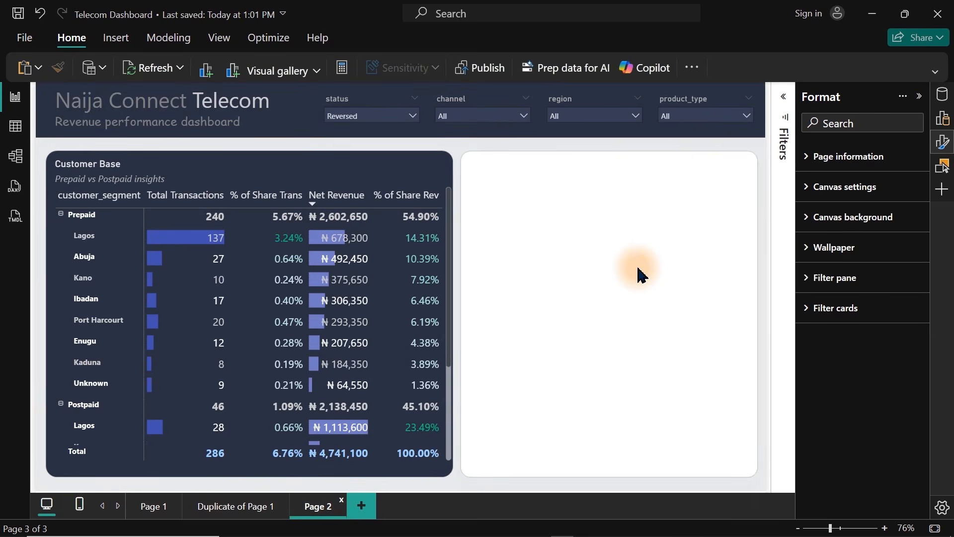
{"action": "key", "text": "ctrl+v"}
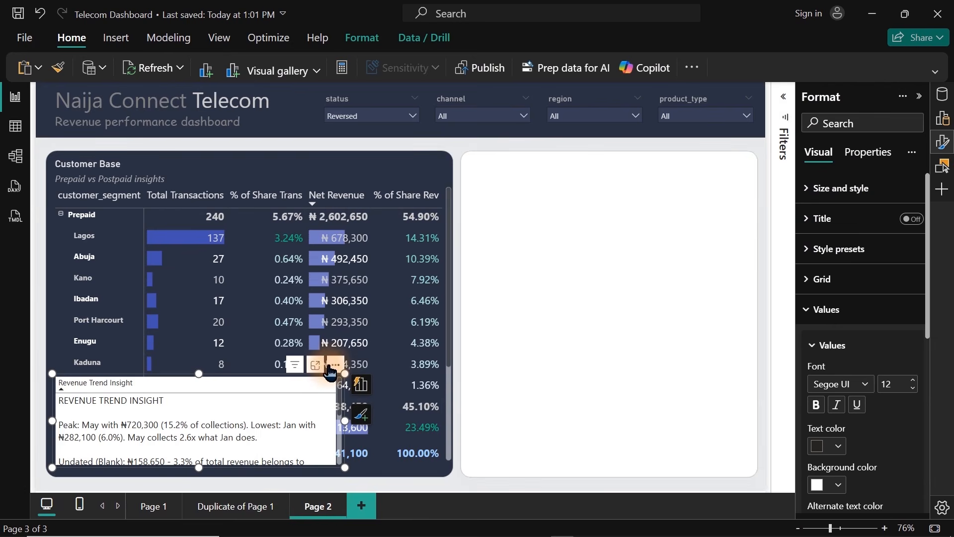
{"action": "left_click_drag", "start_coordinate": [328, 369], "coordinate": [742, 182]}
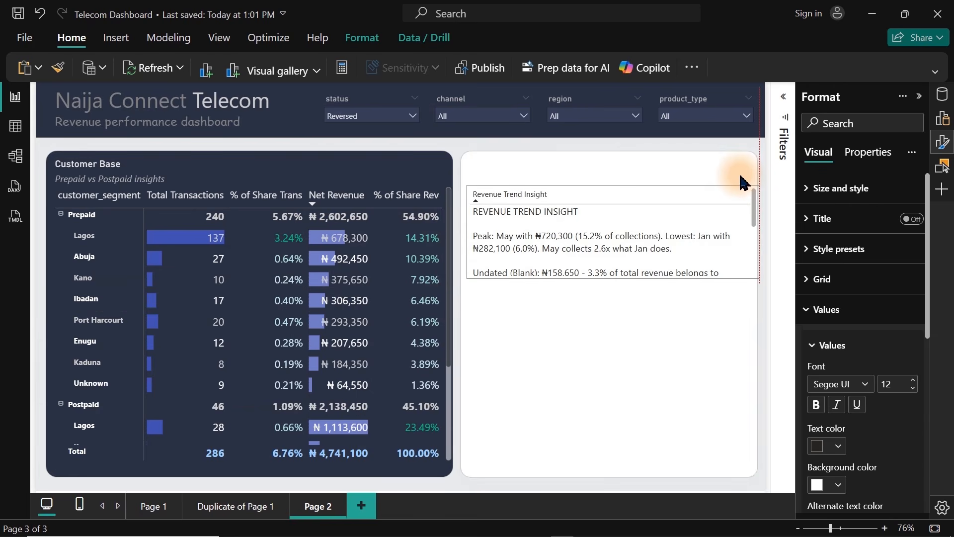
{"action": "left_click_drag", "start_coordinate": [611, 279], "coordinate": [606, 334]}
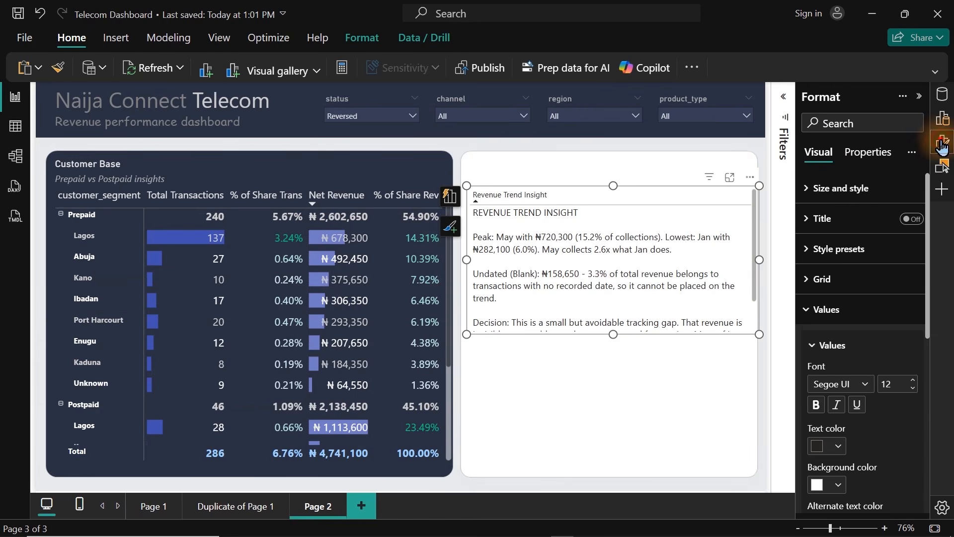
Step: Replace the Revenue Trend Insight measure in the pasted table with Dynamic Insight
{"action": "left_click", "coordinate": [941, 123]}
{"action": "left_click", "coordinate": [942, 94]}
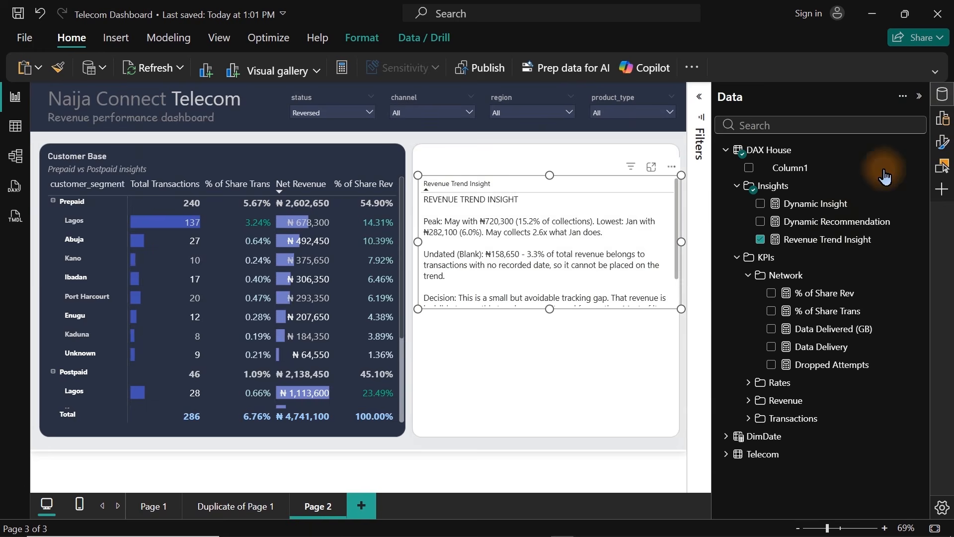
{"action": "left_click", "coordinate": [761, 241]}
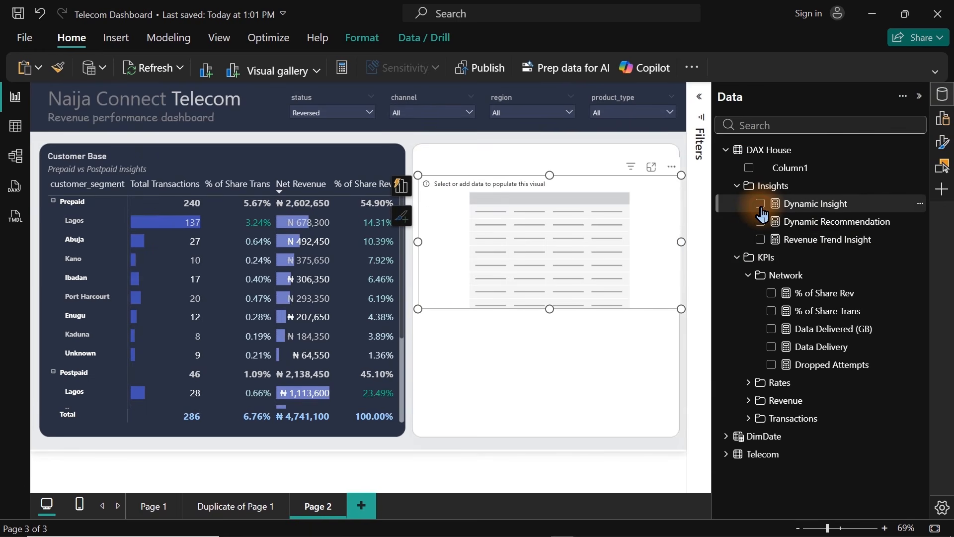
{"action": "left_click", "coordinate": [760, 204]}
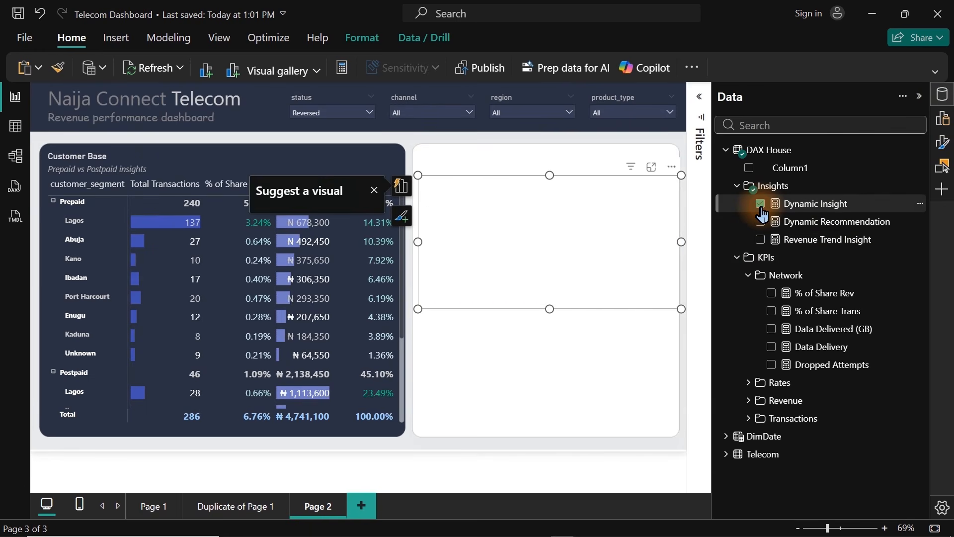
Step: Duplicate the Dynamic Insight table directly below the original and switch the copy's measure to Dynamic Recommendation
{"action": "left_click", "coordinate": [562, 318]}
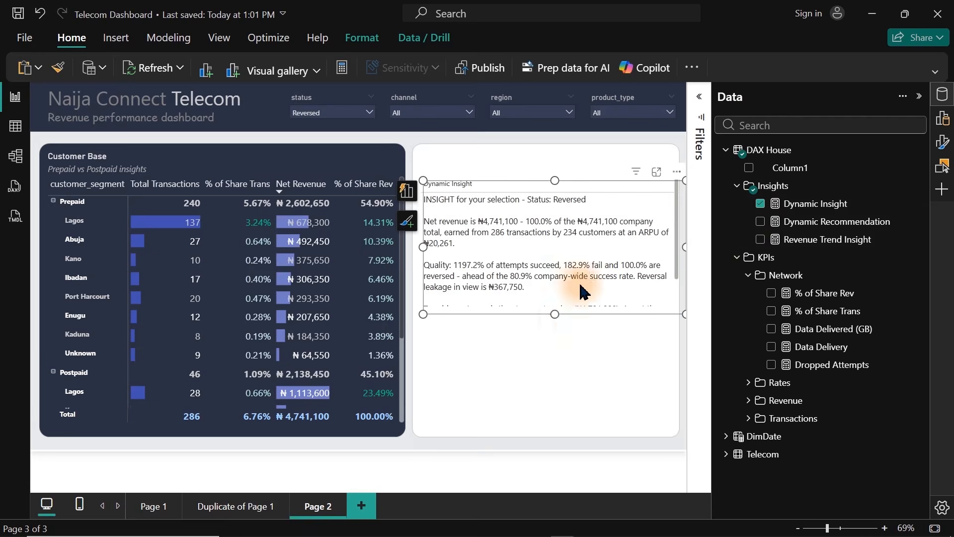
{"action": "left_click_drag", "start_coordinate": [673, 182], "coordinate": [667, 314]}
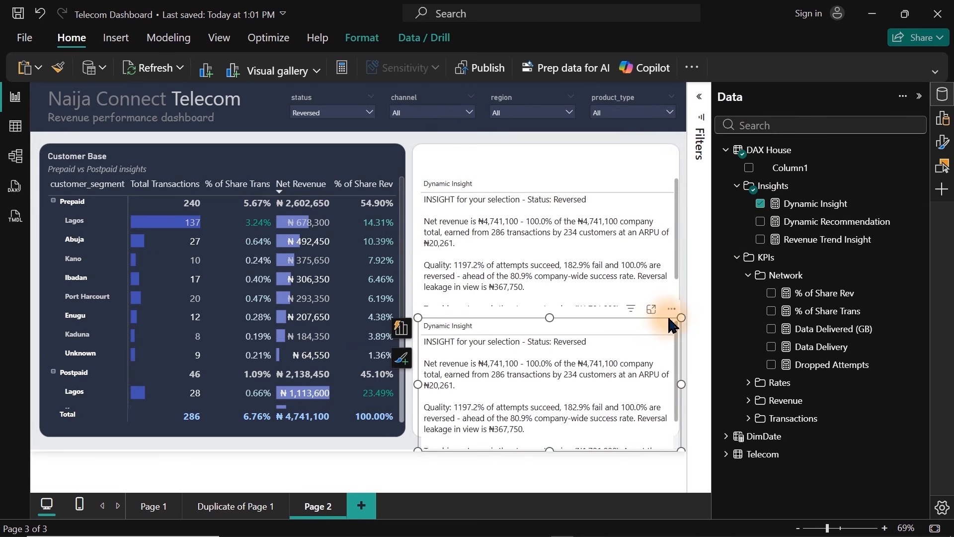
{"action": "left_click", "coordinate": [760, 204]}
{"action": "left_click", "coordinate": [761, 222]}
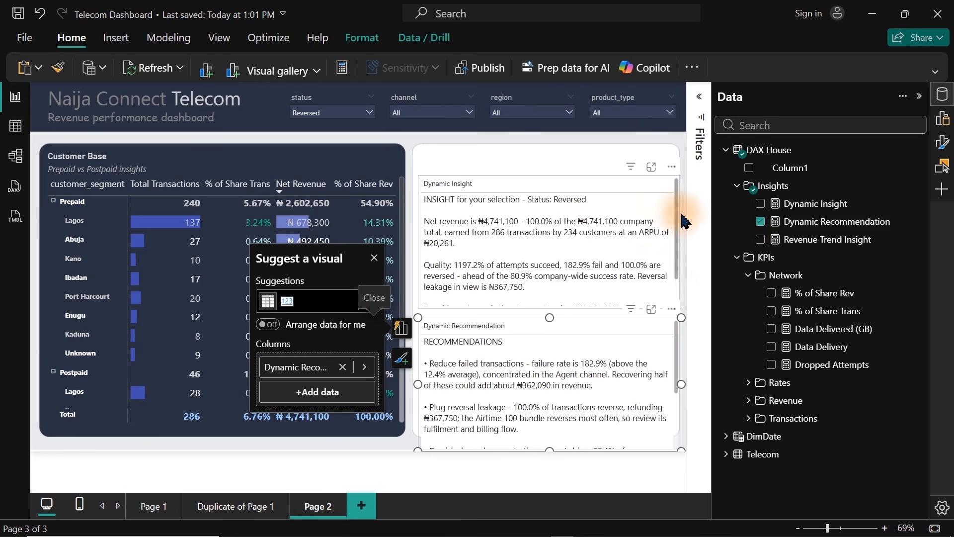
Step: Narrow the Dynamic Insight and Dynamic Recommendation tables slightly so both fit within the white card's width
{"action": "left_click", "coordinate": [680, 242]}
{"action": "left_click_drag", "start_coordinate": [680, 242], "coordinate": [674, 243]}
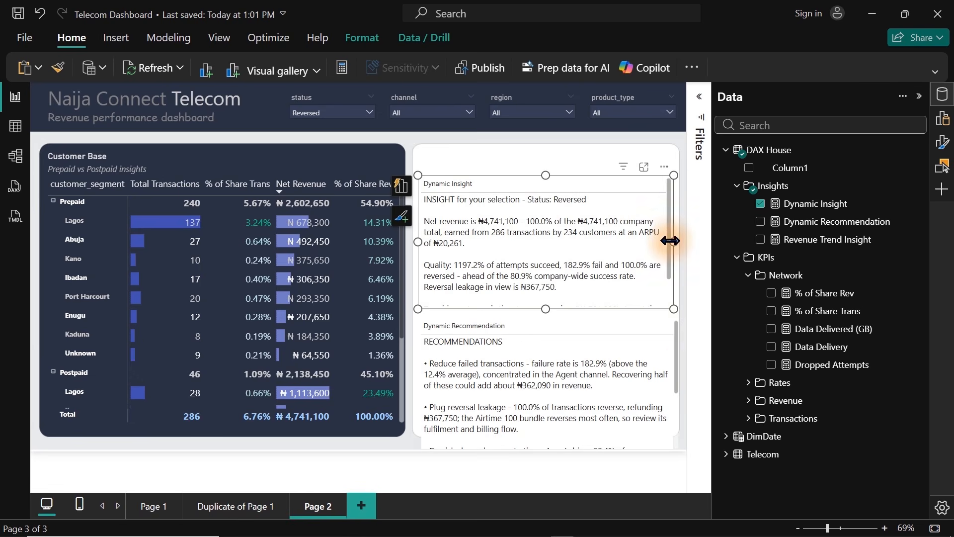
{"action": "left_click", "coordinate": [679, 367]}
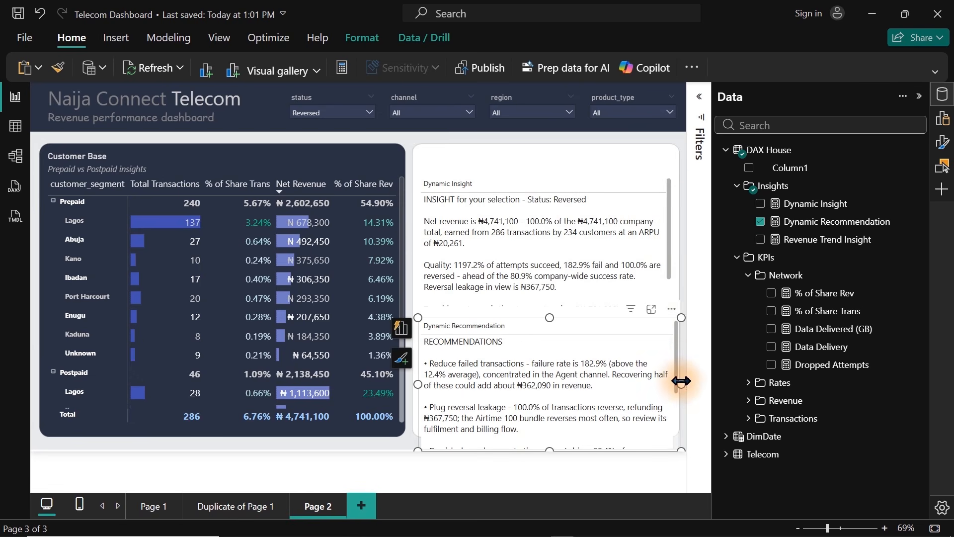
{"action": "left_click_drag", "start_coordinate": [679, 385], "coordinate": [674, 383]}
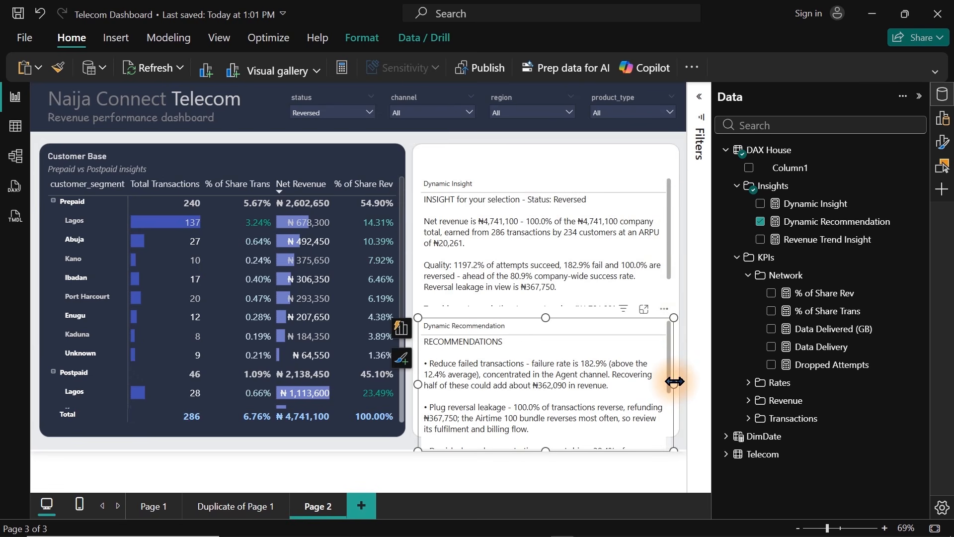
{"action": "left_click", "coordinate": [525, 156]}
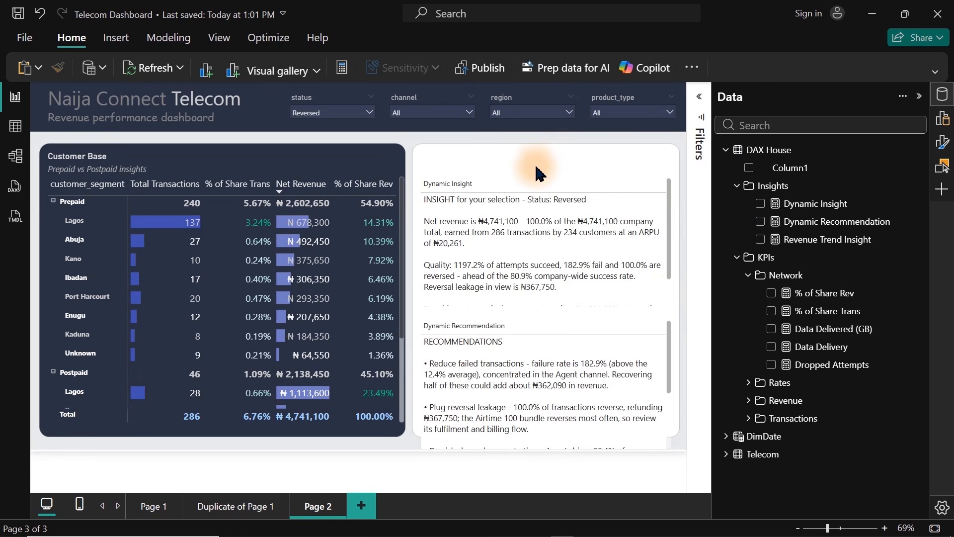
Step: Duplicate the "Revenue performance dashboard" text box, place the copy above the Dynamic Insight table and narrow it to the white card
{"action": "left_click", "coordinate": [267, 116]}
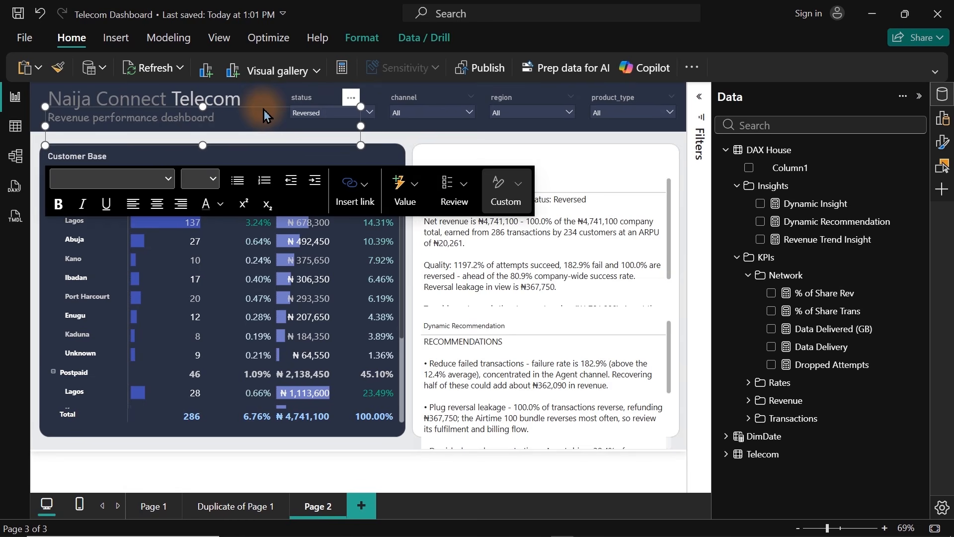
{"action": "key", "text": "ctrl+c"}
{"action": "key", "text": "ctrl+v"}
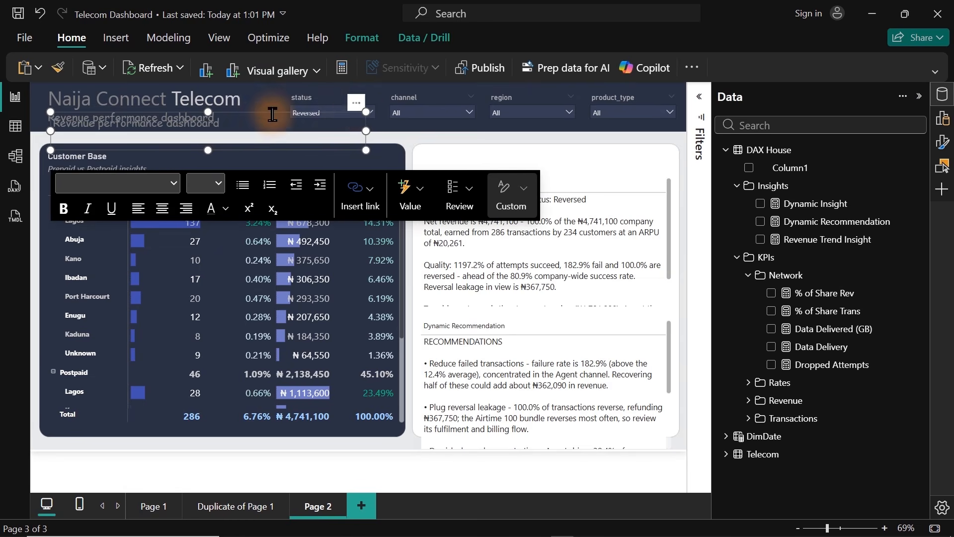
{"action": "left_click", "coordinate": [358, 103]}
{"action": "left_click_drag", "start_coordinate": [358, 103], "coordinate": [679, 142]}
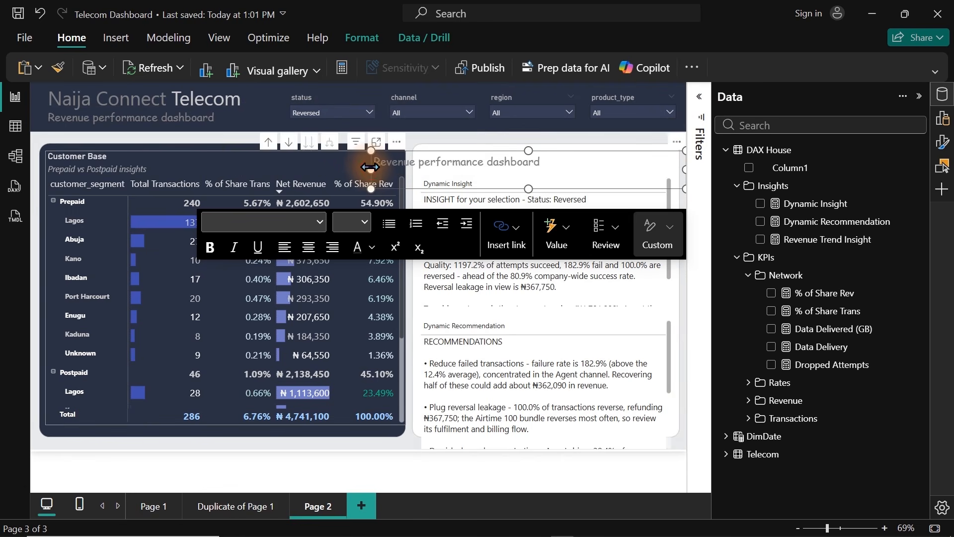
{"action": "left_click_drag", "start_coordinate": [373, 169], "coordinate": [423, 180]}
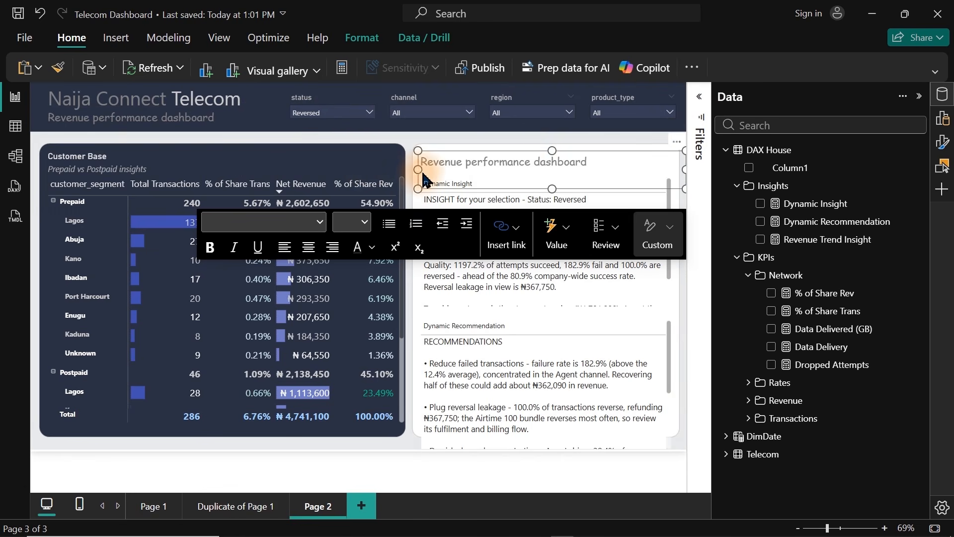
Step: Change the copied text box to read "Management Detailed insight and Recommendations" in blue, and save the report
{"action": "left_click", "coordinate": [522, 157]}
{"action": "triple_click", "coordinate": [523, 158]}
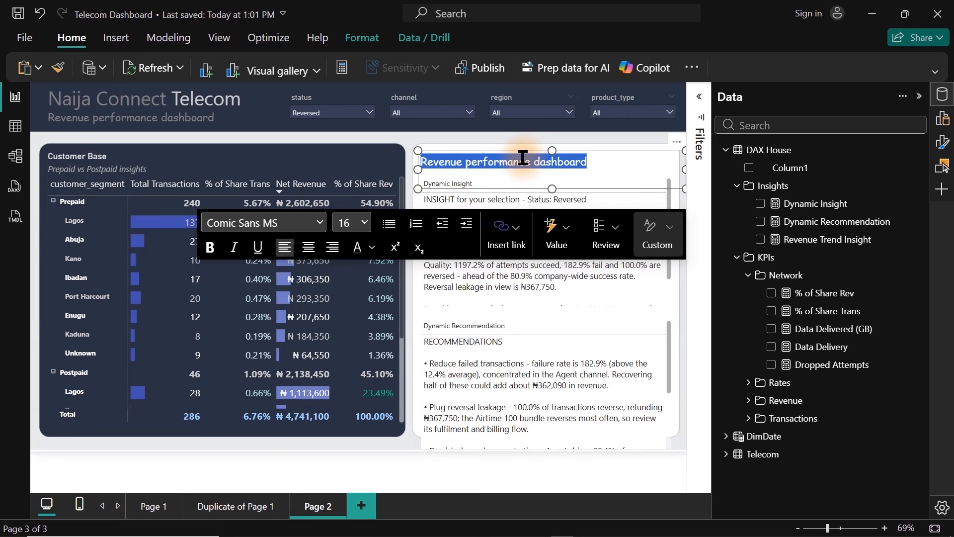
{"action": "type", "text": "Man"}
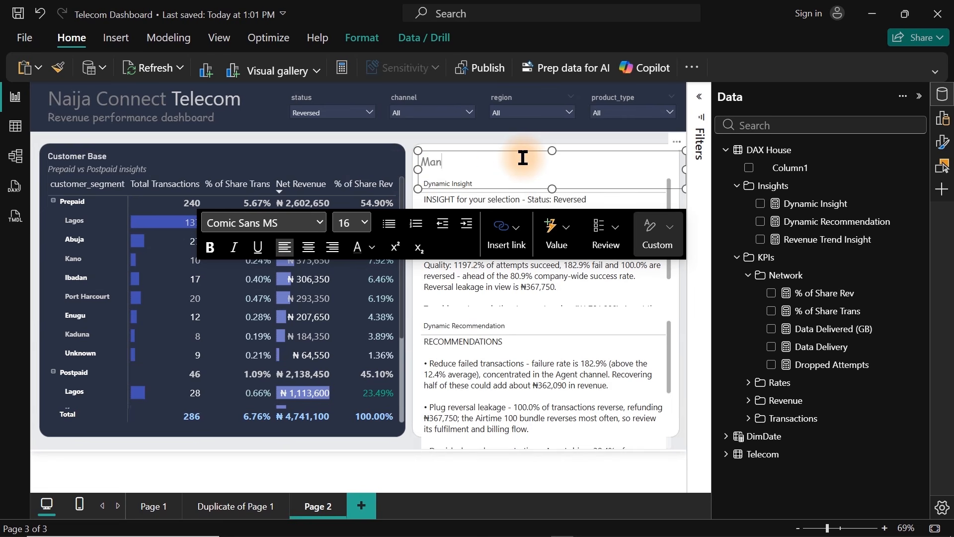
{"action": "type", "text": "agem"}
{"action": "key", "text": "ctrl+z"}
{"action": "left_click", "coordinate": [684, 329]}
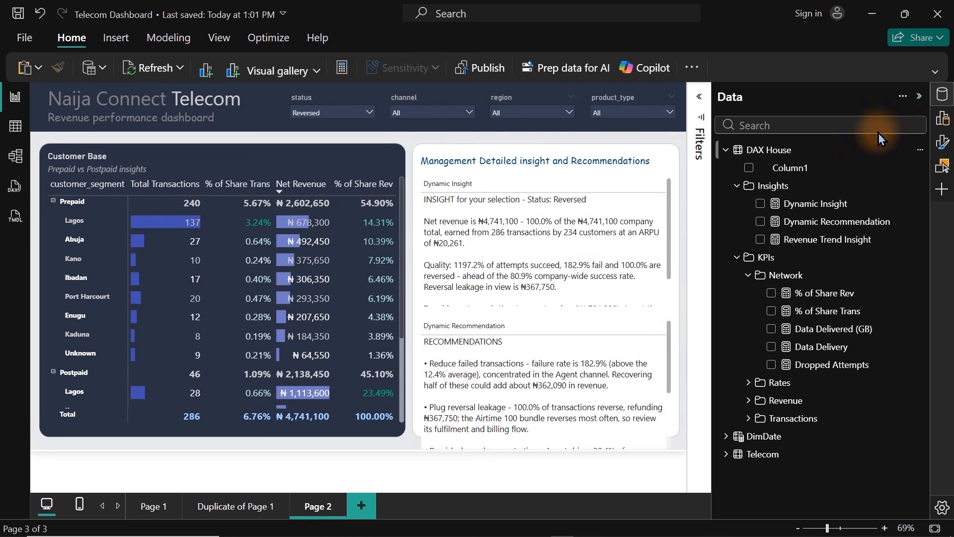
{"action": "left_click", "coordinate": [942, 95]}
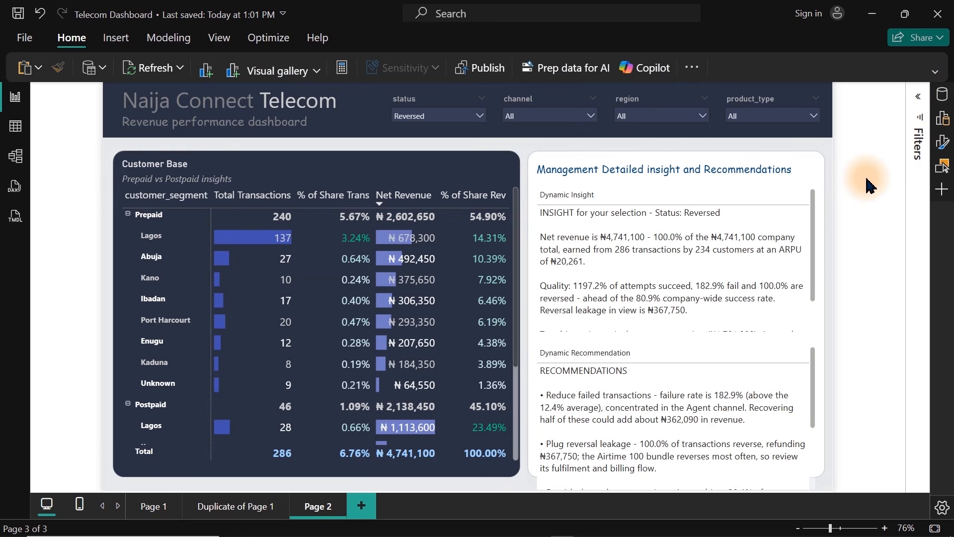
{"action": "key", "text": "ctrl+s"}
Step: Rename the report page with the Customer Base matrix as Page 3
{"action": "double_click", "coordinate": [315, 510]}
{"action": "key", "text": "ctrl+a"}
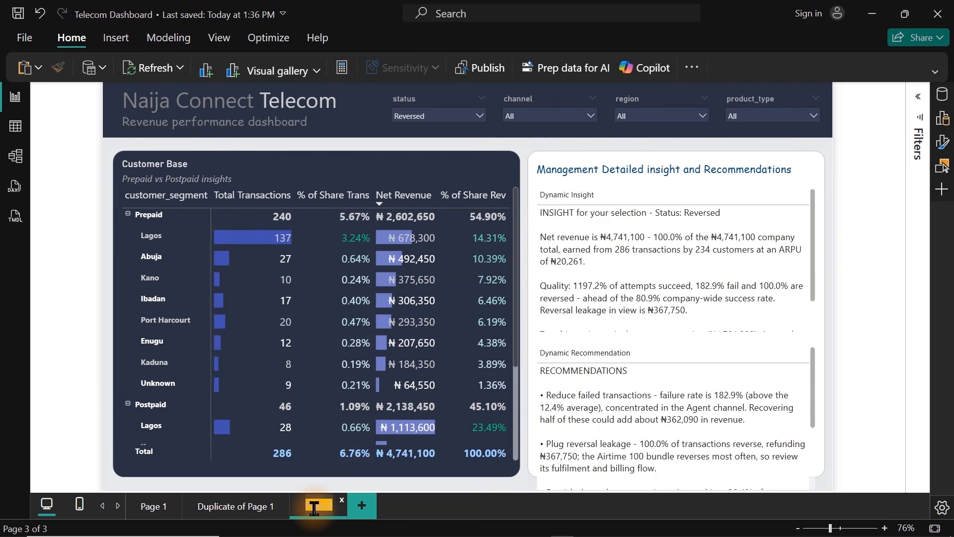
{"action": "type", "text": "Page 3"}
{"action": "key", "text": "Return"}
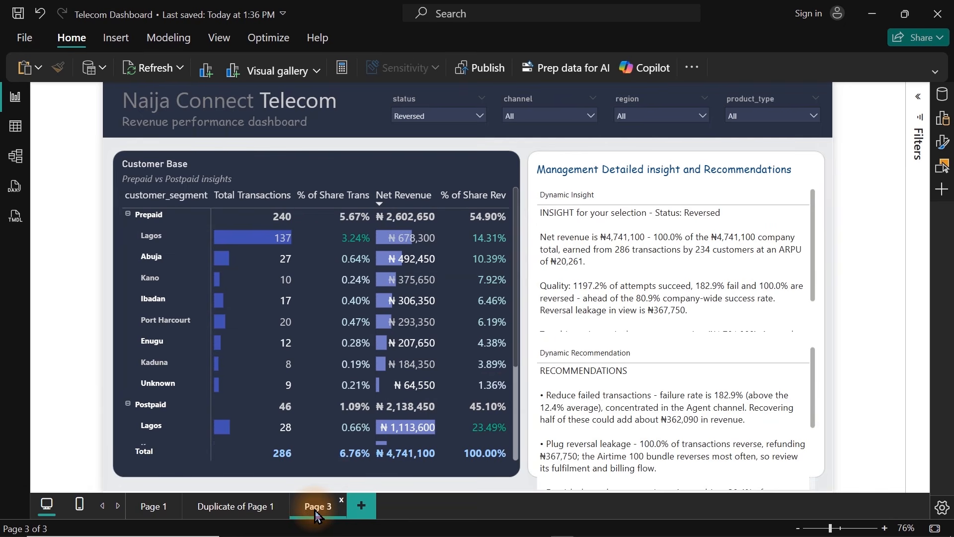
Step: Rename the Duplicate of Page 1 report page as Page 2
{"action": "double_click", "coordinate": [237, 511]}
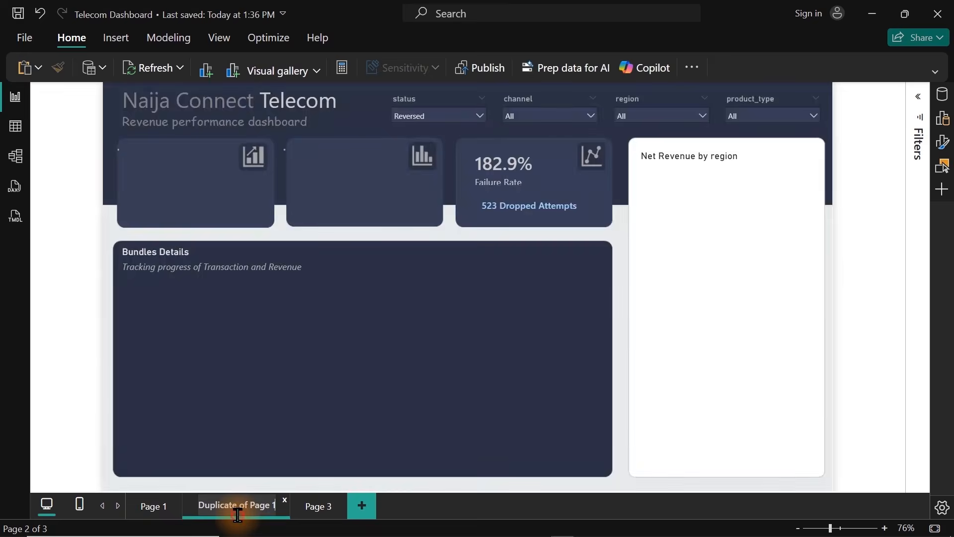
{"action": "type", "text": "Pa"}
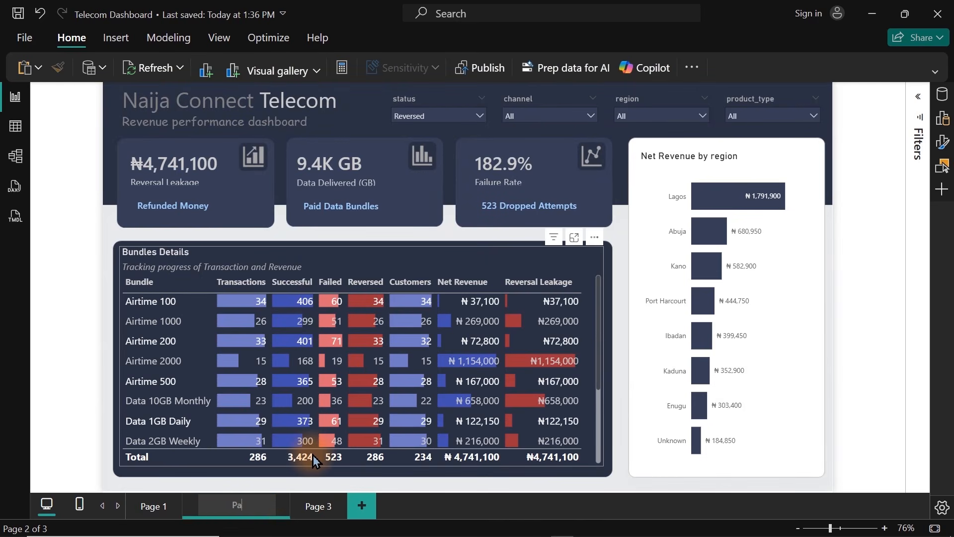
{"action": "type", "text": "ge 2"}
{"action": "key", "text": "Return"}
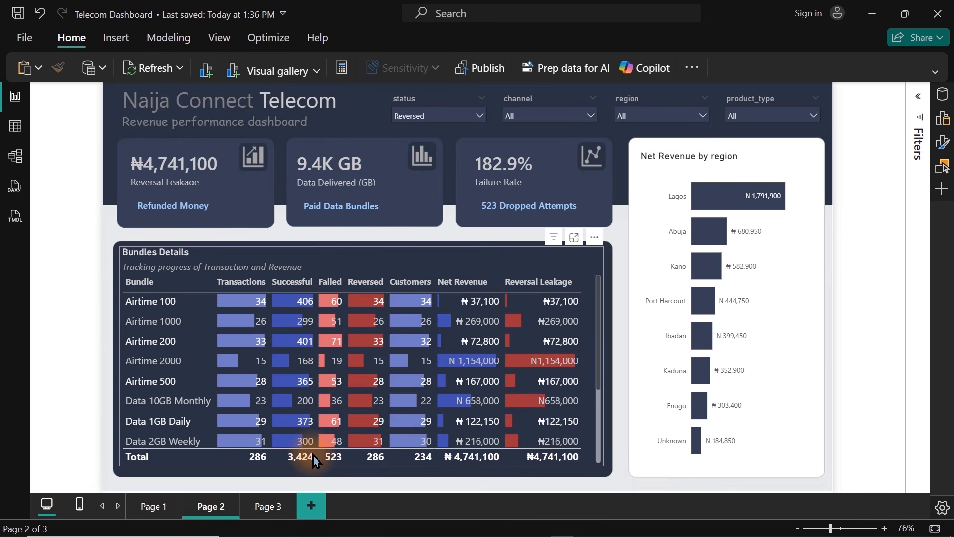
Step: Look through Page 1, Page 2 and Page 3 in order to review the finished dashboard
{"action": "left_click", "coordinate": [154, 509]}
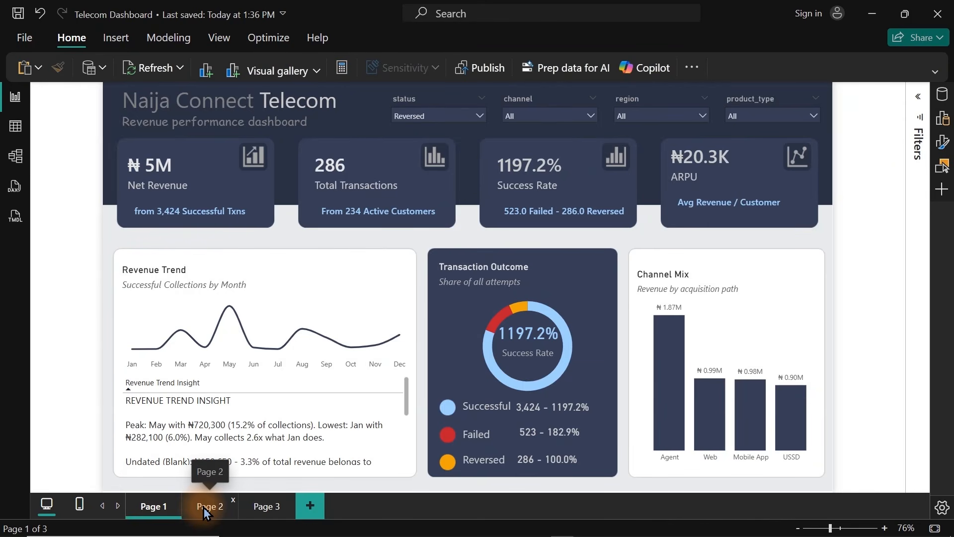
{"action": "left_click", "coordinate": [206, 510]}
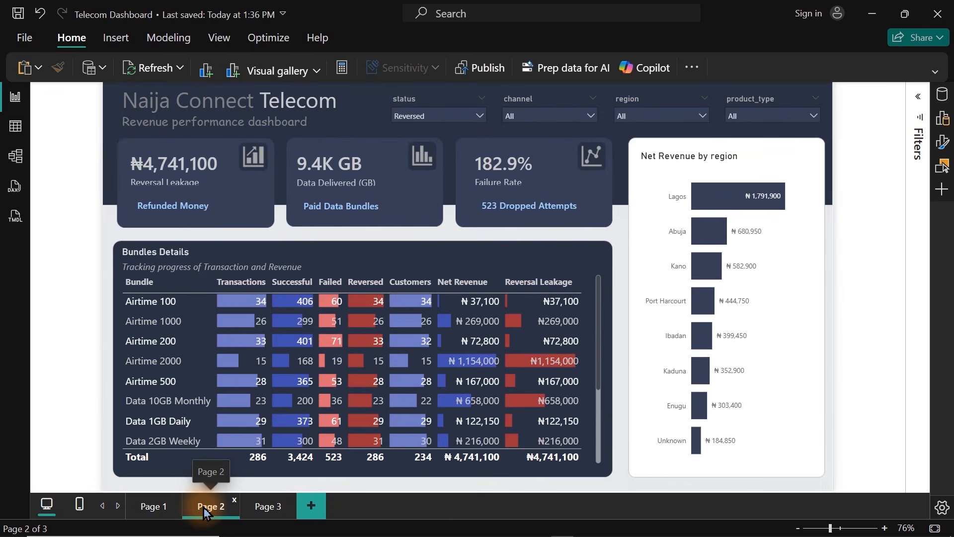
{"action": "left_click", "coordinate": [268, 508]}
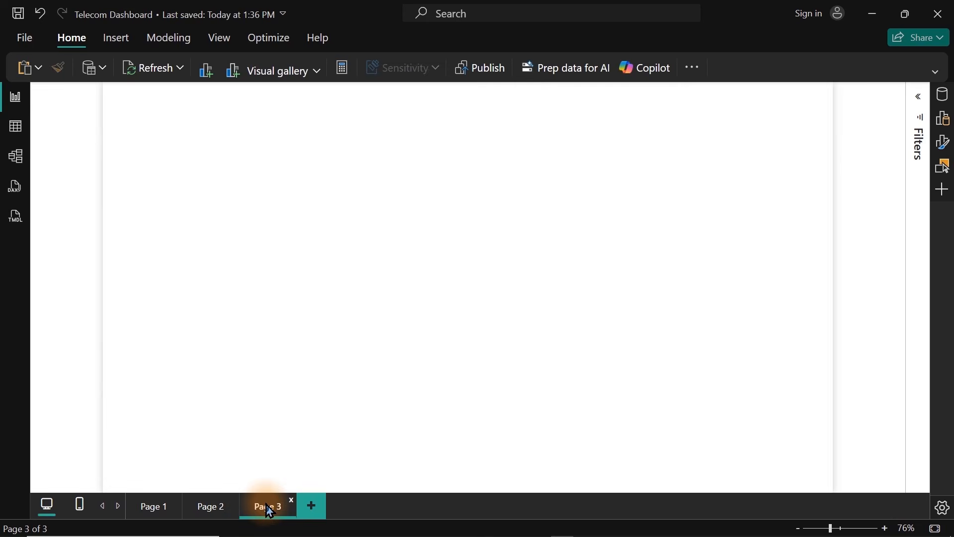